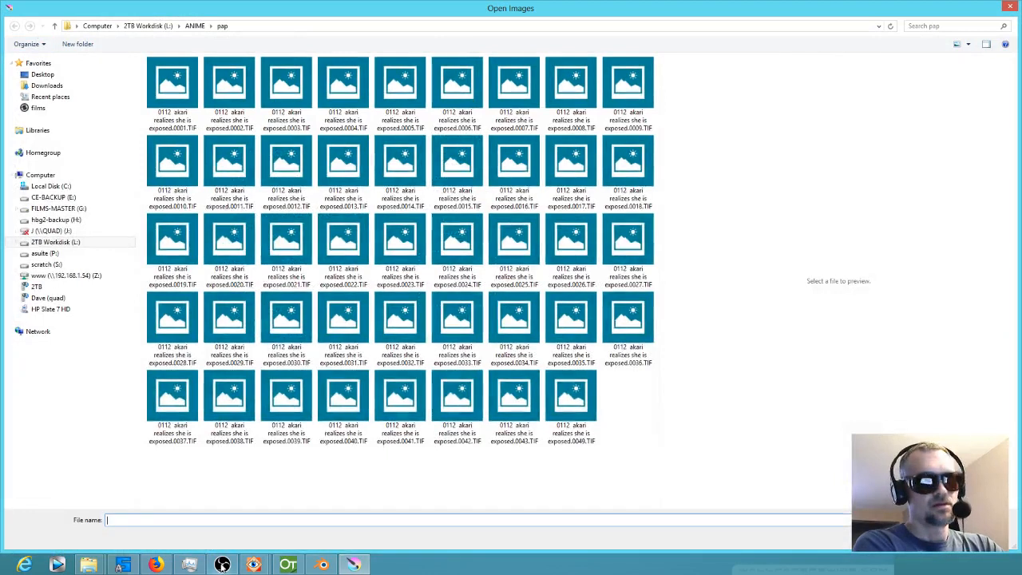
# Step: Switch to Blender and scrub the playhead to the end of the 0122.mp4 strip to view the shot
pyautogui.click(322, 564)
pyautogui.moveTo(490, 473); pyautogui.dragTo(529, 474)
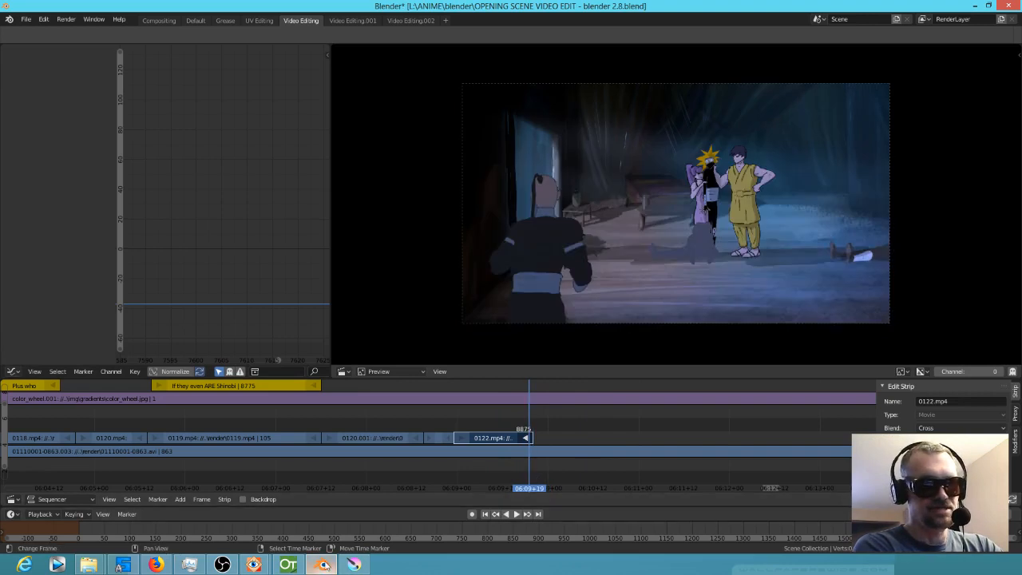
# Step: Switch back to Krita and open 0123.kra from the krita folder inside ANIME
pyautogui.click(354, 564)
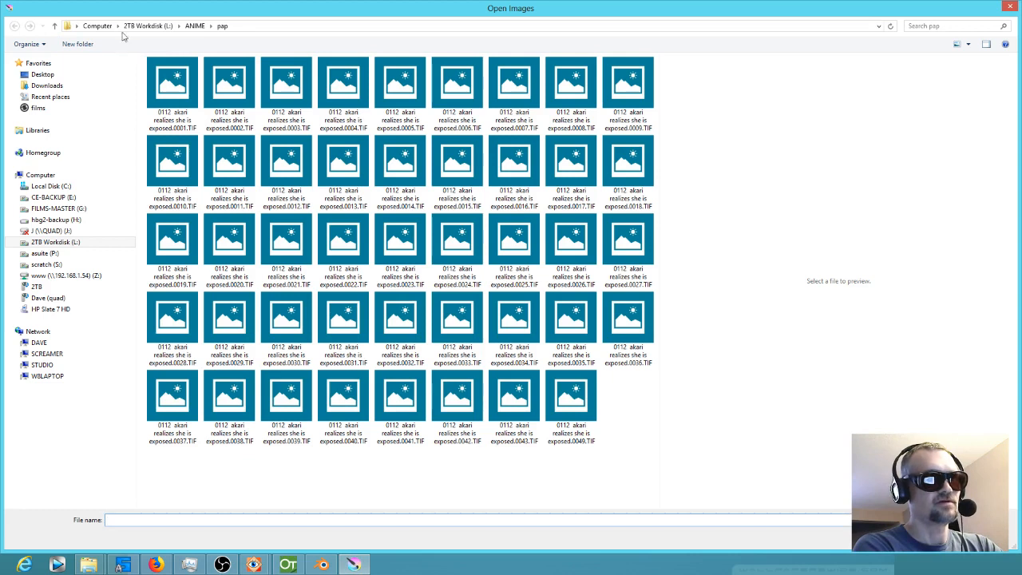
pyautogui.click(195, 26)
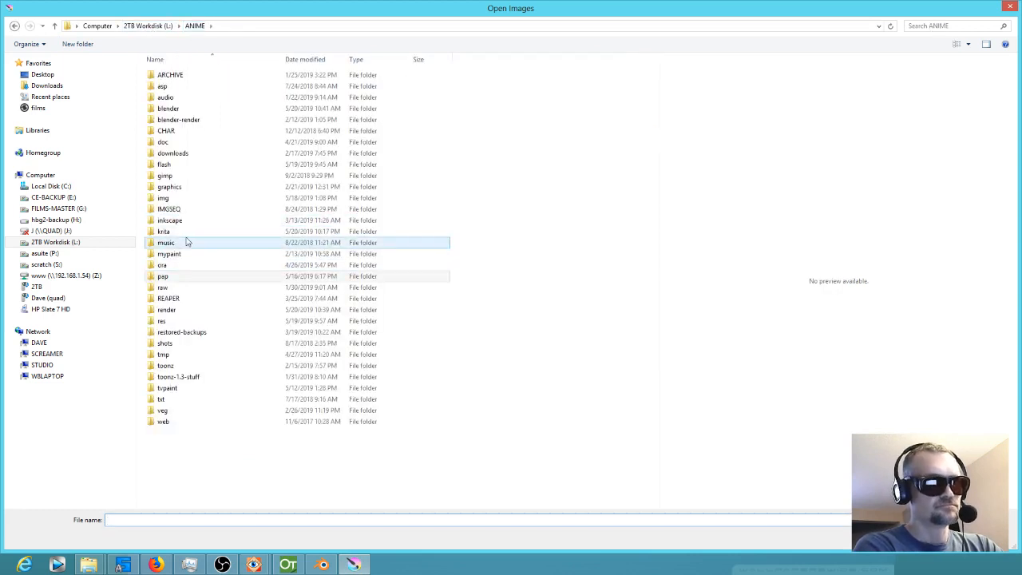
pyautogui.doubleClick(181, 232)
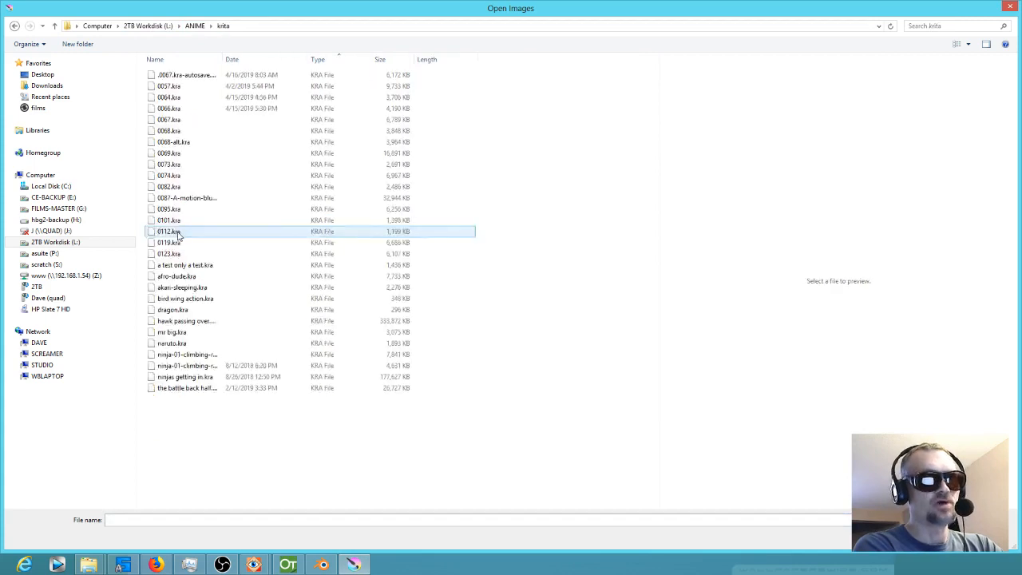
pyautogui.click(180, 253)
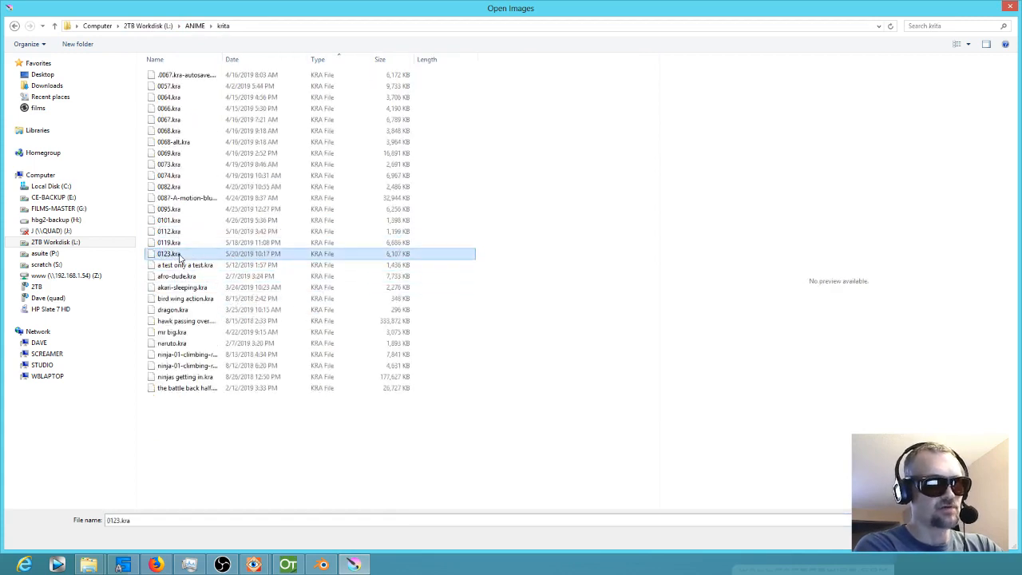
pyautogui.click(932, 537)
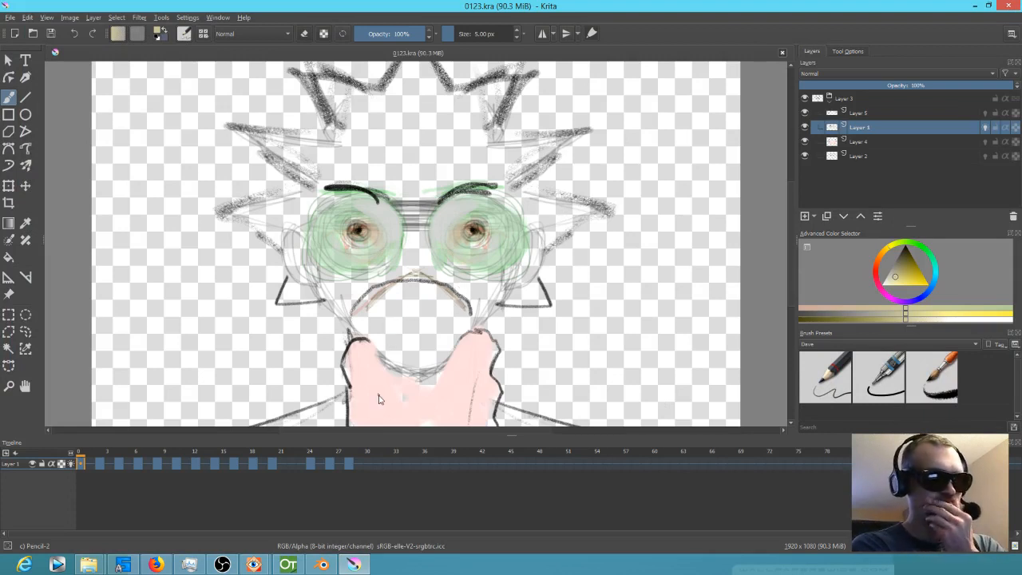
# Step: Hide Layer 1, Layer 4 and Layer 2 so that the mask line on Layer 5 can be viewed alone
pyautogui.click(805, 113)
pyautogui.click(806, 113)
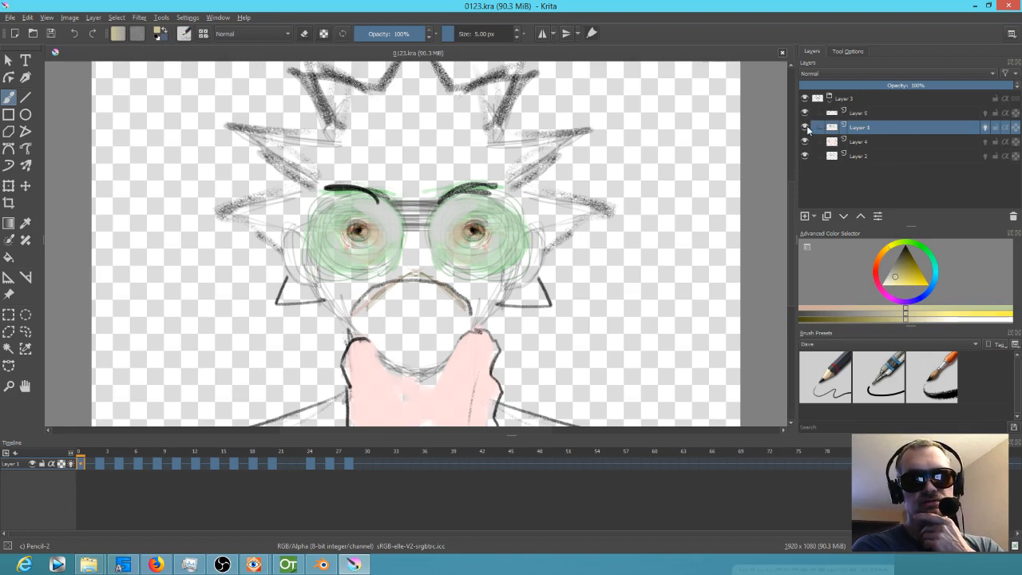
pyautogui.click(804, 127)
pyautogui.click(805, 141)
pyautogui.click(805, 156)
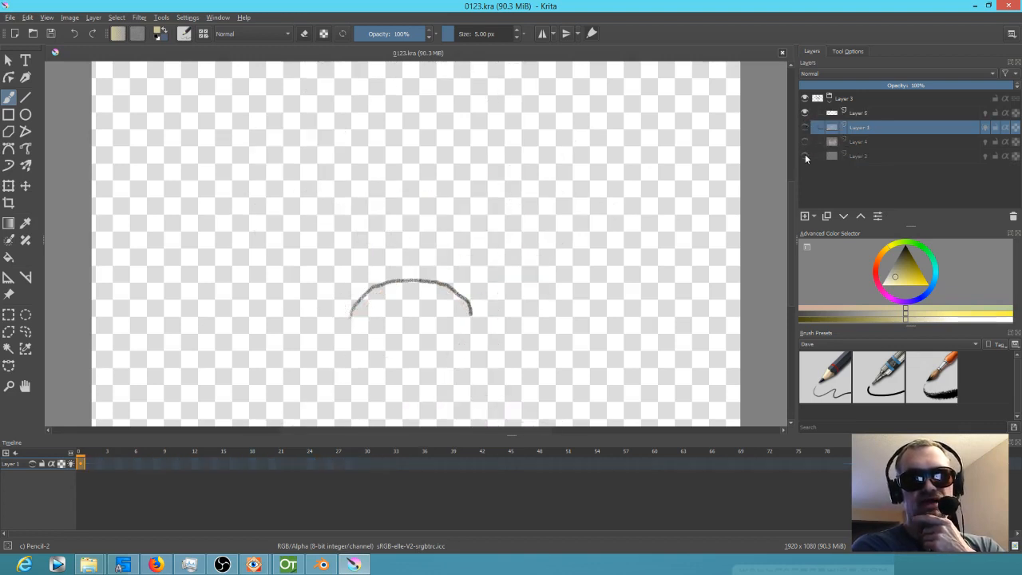
pyautogui.click(806, 112)
pyautogui.click(806, 113)
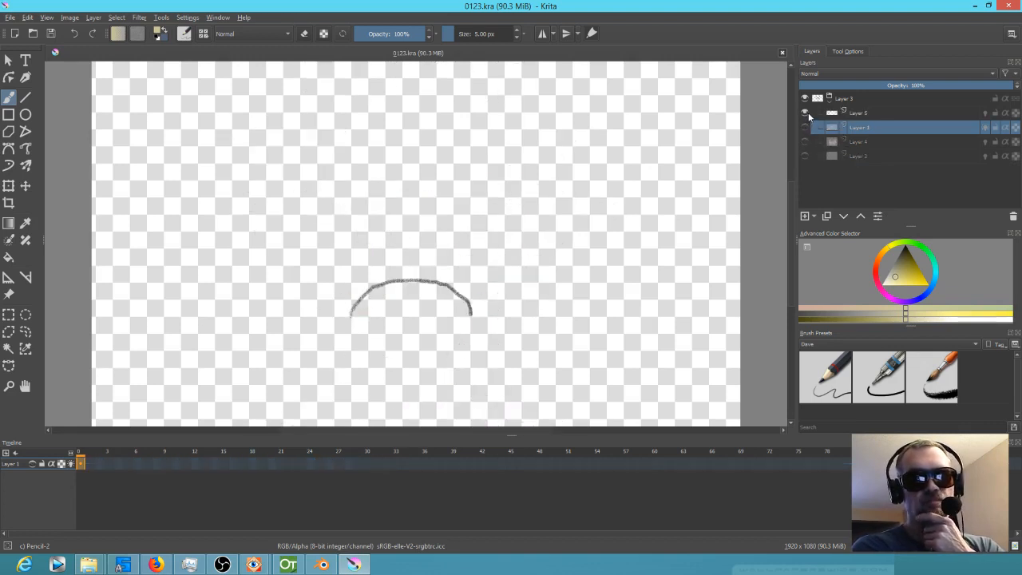
# Step: Hide Layer 5, check Layer 4 by itself, and leave only Layer 1 with the eyes visible
pyautogui.click(805, 113)
pyautogui.click(804, 142)
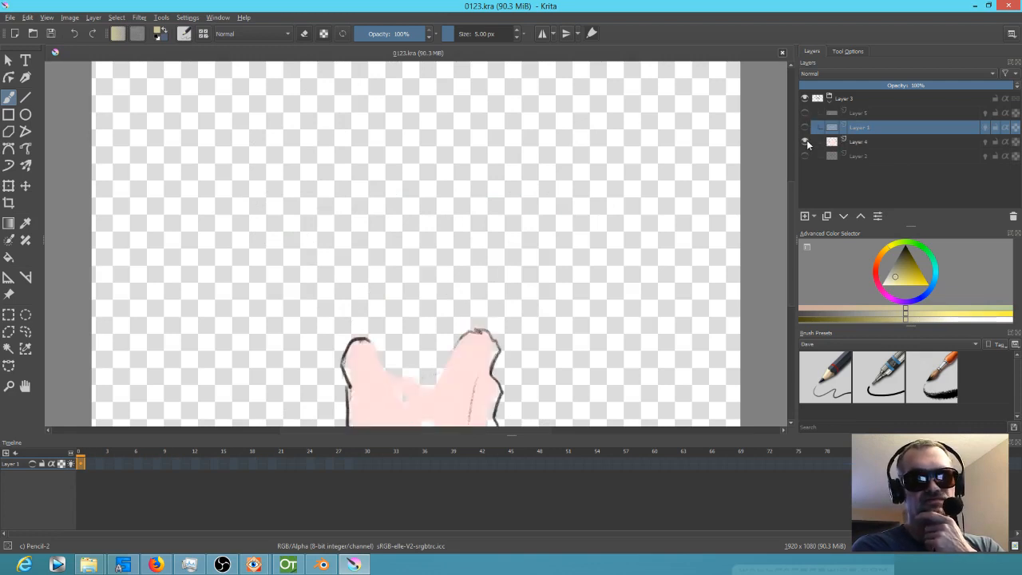
pyautogui.click(804, 142)
pyautogui.click(805, 128)
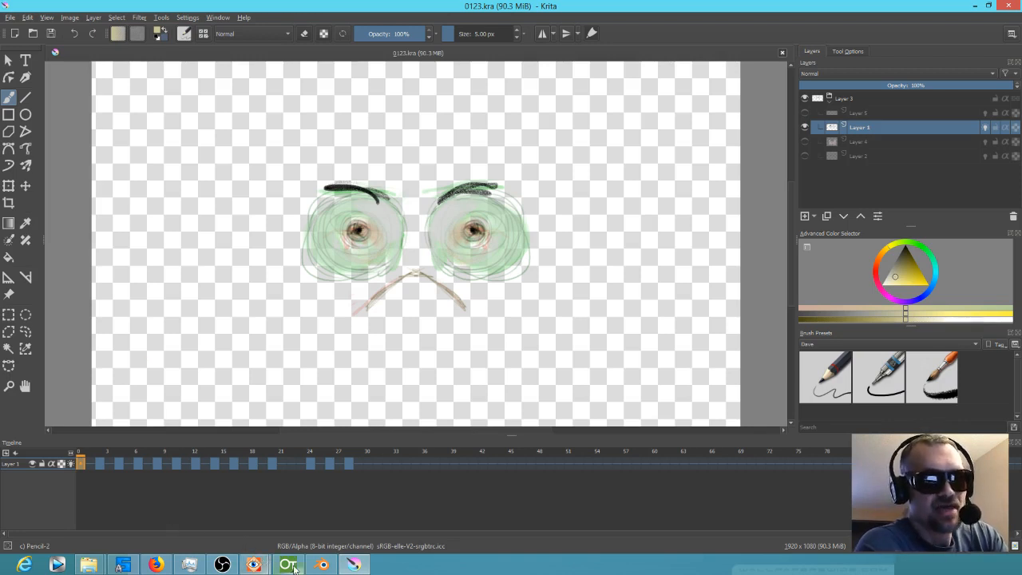
# Step: Switch to Blender and play the edit from the end of the 0122.mp4 strip to review the cut to the next shot
pyautogui.click(323, 565)
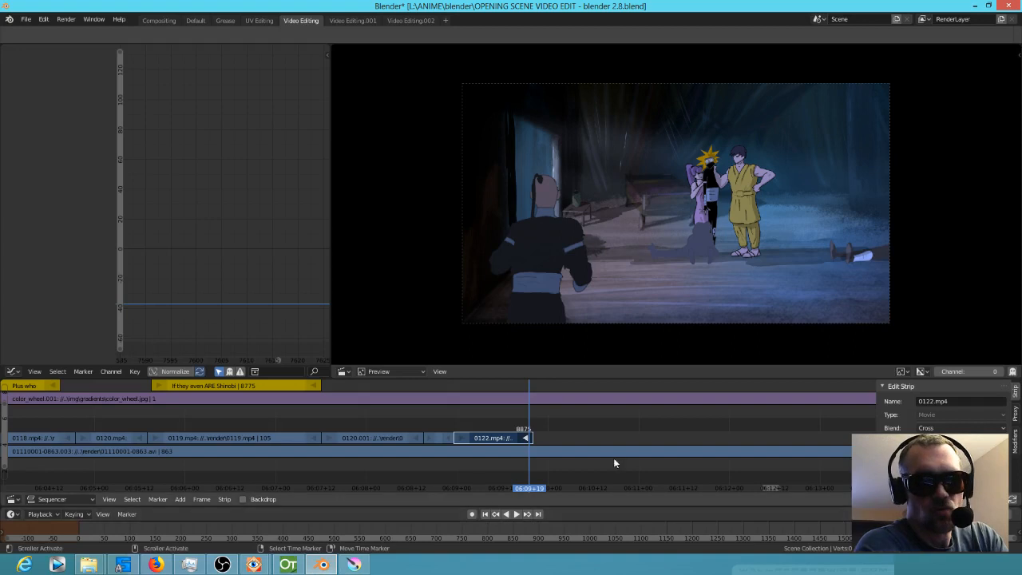
pyautogui.scroll(3, 543, 465)
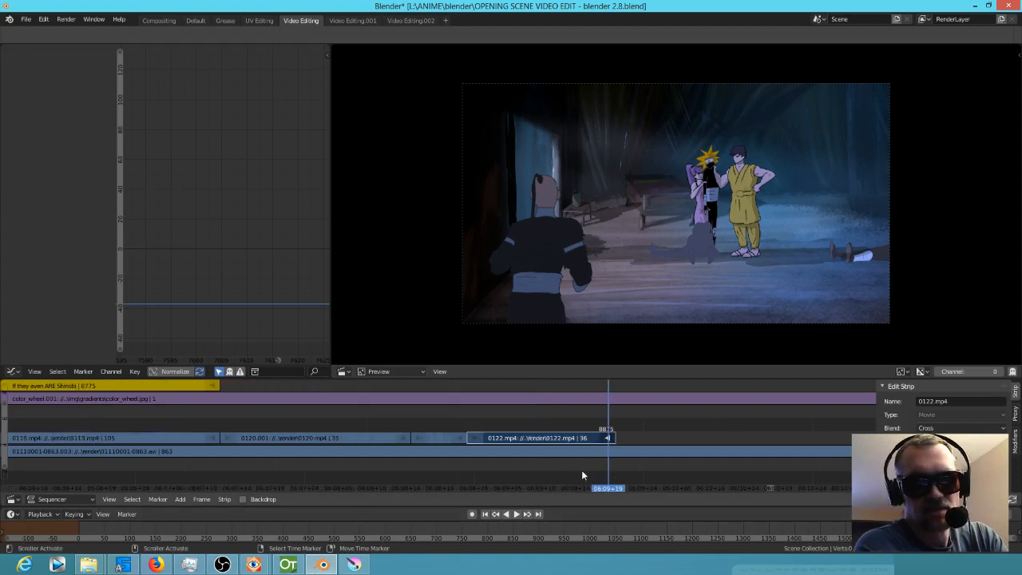
pyautogui.press('space')
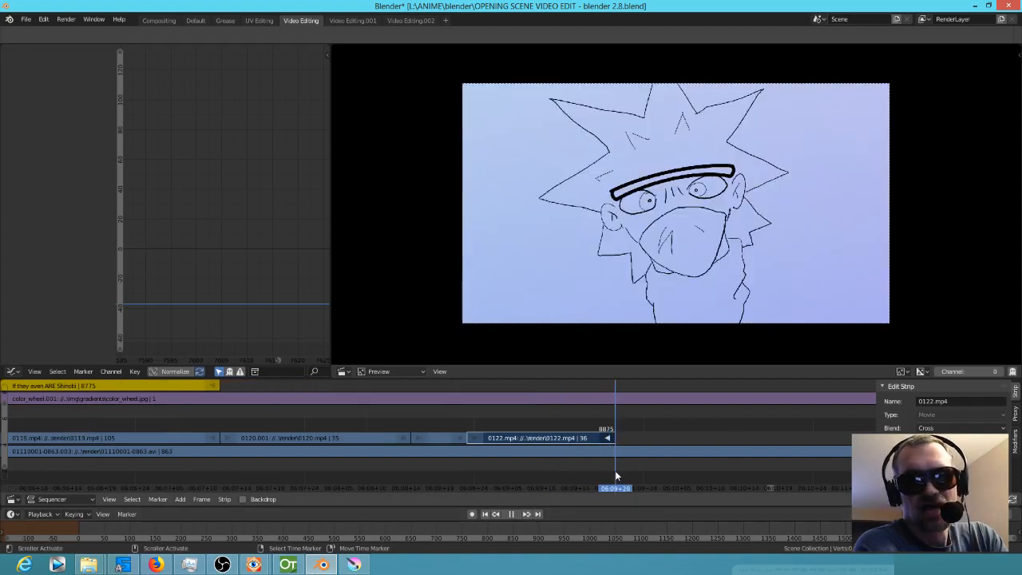
pyautogui.moveTo(618, 471)
pyautogui.mouseDown()
pyautogui.moveTo(639, 472)
pyautogui.moveTo(608, 472)
pyautogui.mouseUp()
pyautogui.press('space')
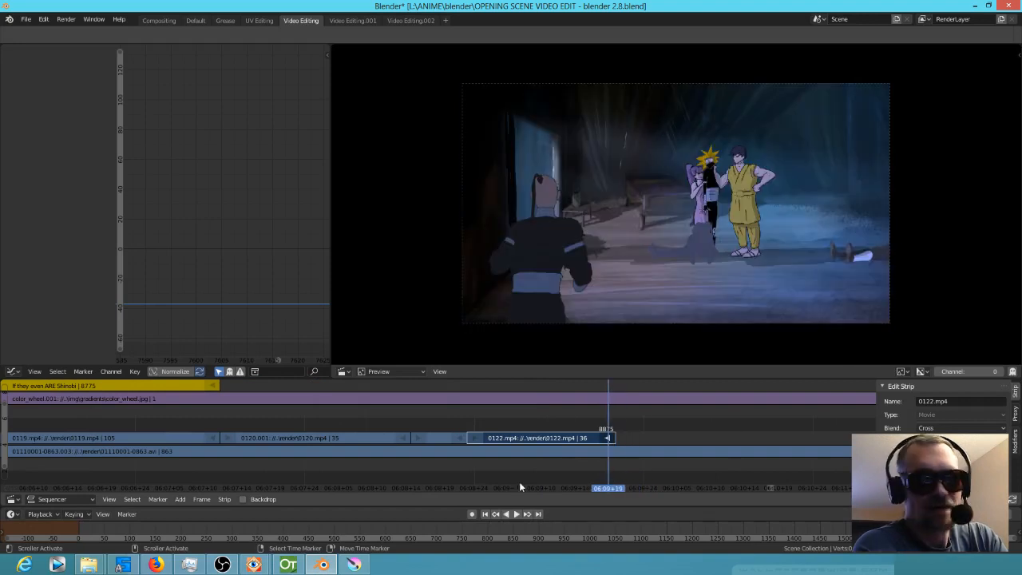
# Step: Switch to Krita and review the eye drawings of Layer 1 at frames 2 and 4, returning to frame 0
pyautogui.click(354, 564)
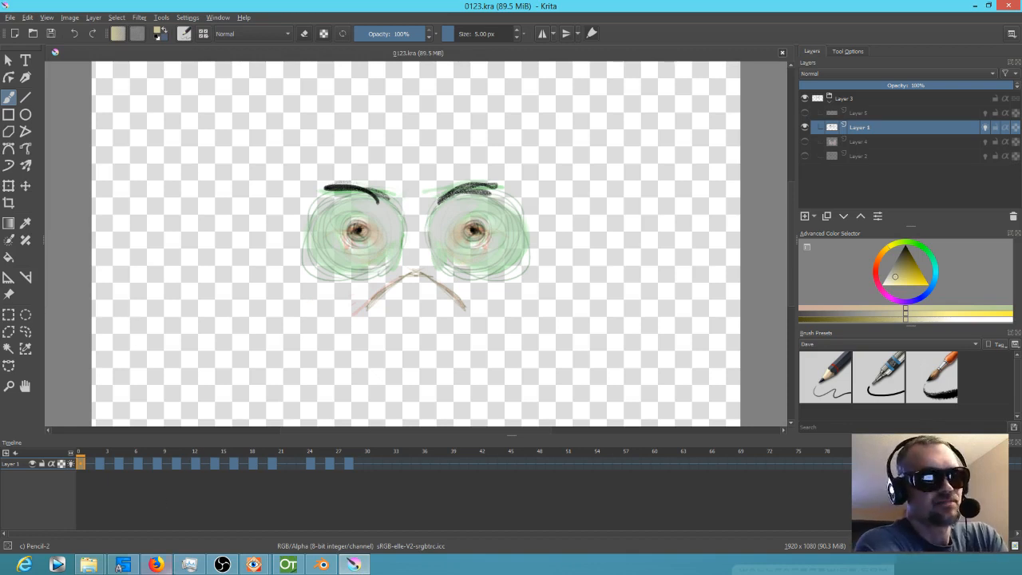
pyautogui.click(98, 458)
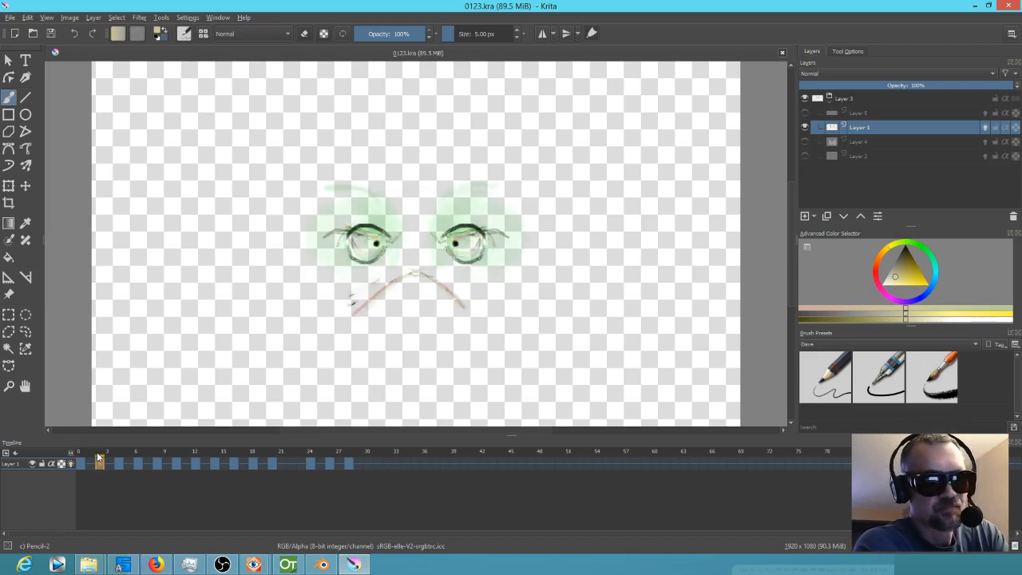
pyautogui.click(118, 459)
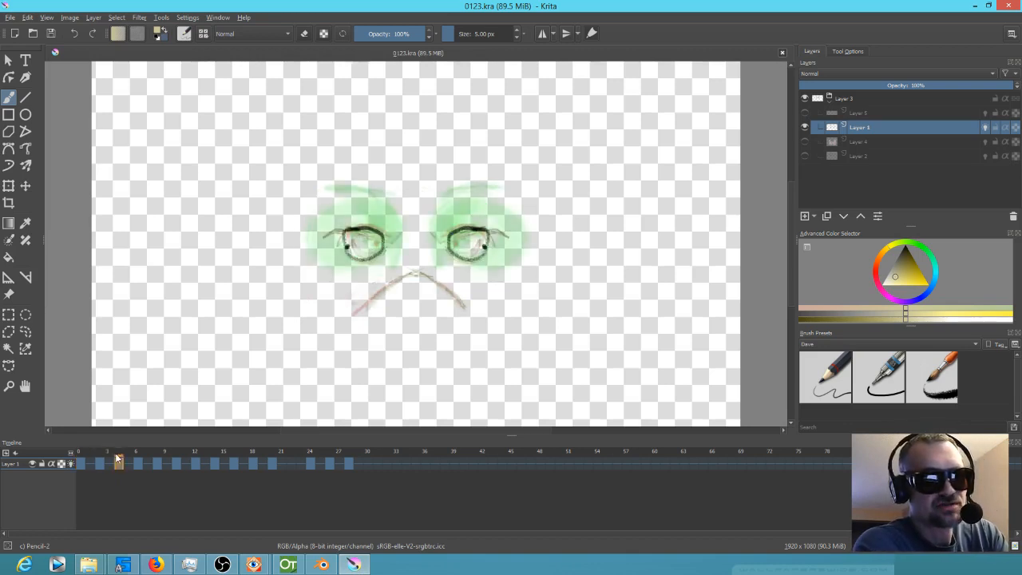
pyautogui.moveTo(117, 457)
pyautogui.mouseDown()
pyautogui.moveTo(212, 461)
pyautogui.moveTo(86, 453)
pyautogui.mouseUp()
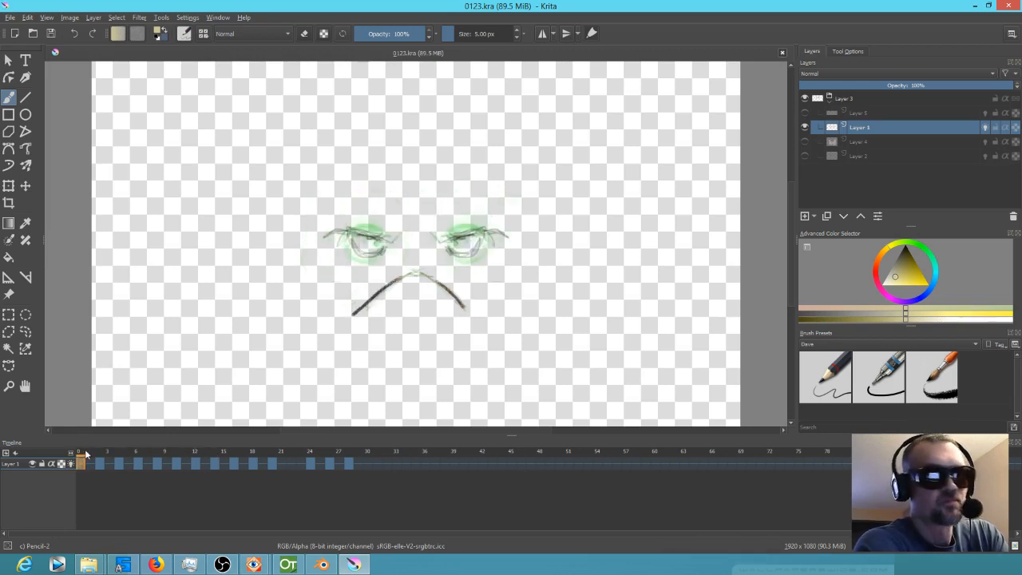
# Step: Turn on the Horizontal Mirror tool while staying at frame 0 of Layer 1
pyautogui.click(543, 36)
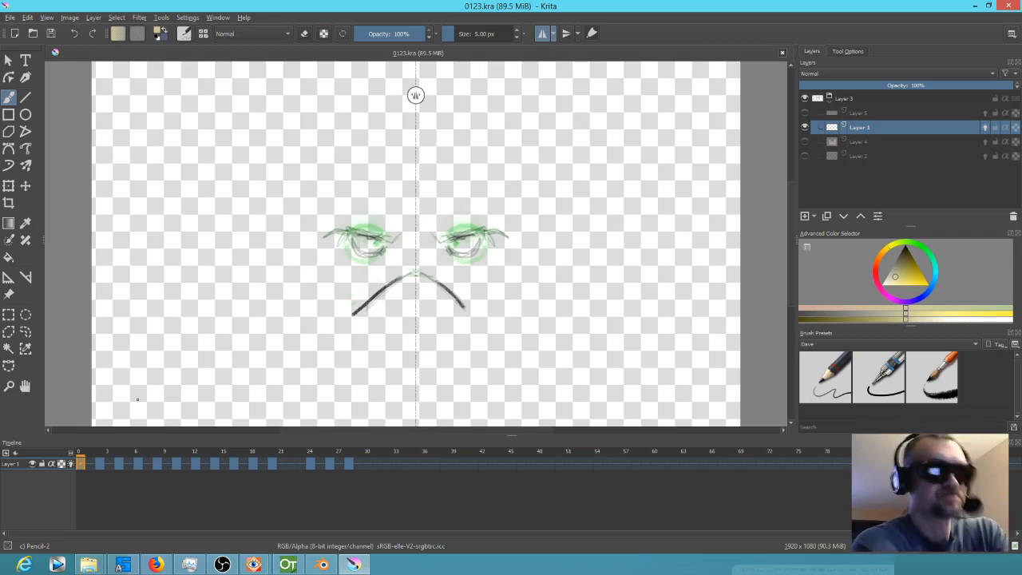
pyautogui.moveTo(87, 458)
pyautogui.mouseDown()
pyautogui.moveTo(107, 457)
pyautogui.moveTo(83, 459)
pyautogui.mouseUp()
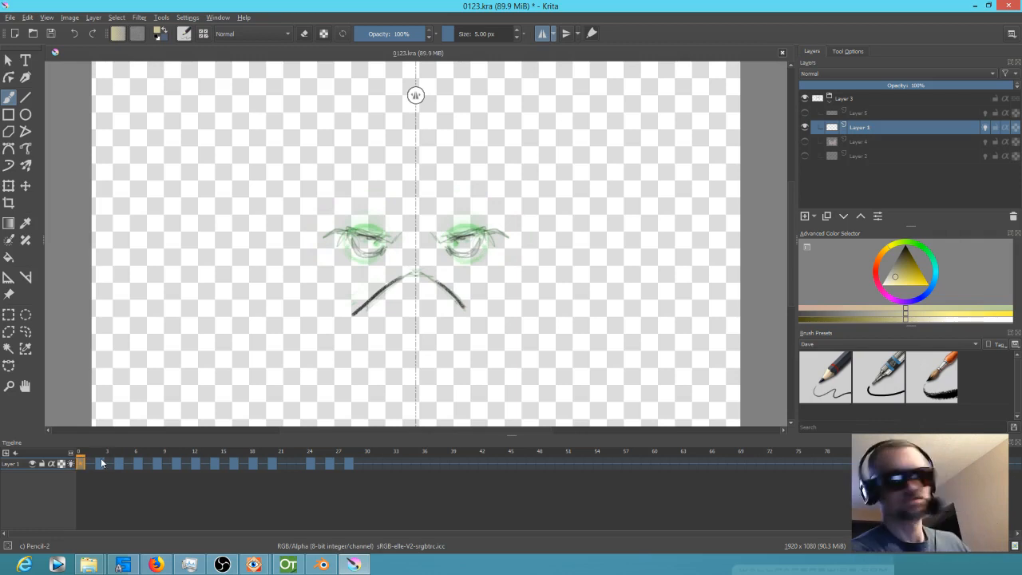
# Step: Play through the eye animation on Layer 1 and return to frame 0
pyautogui.click(252, 458)
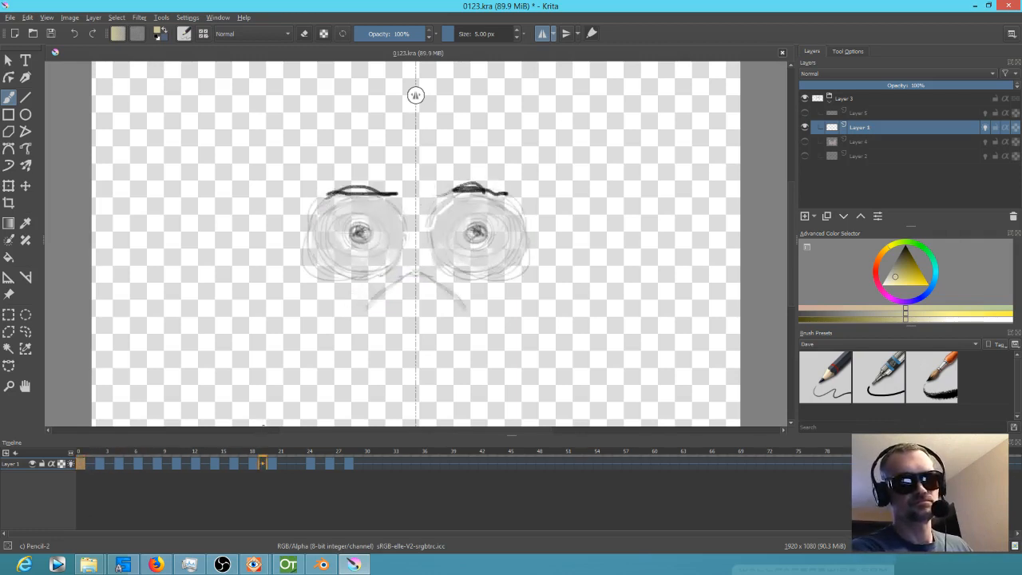
pyautogui.press('space')
pyautogui.press('space')
pyautogui.moveTo(86, 456)
pyautogui.mouseDown()
pyautogui.moveTo(312, 471)
pyautogui.moveTo(62, 462)
pyautogui.mouseUp()
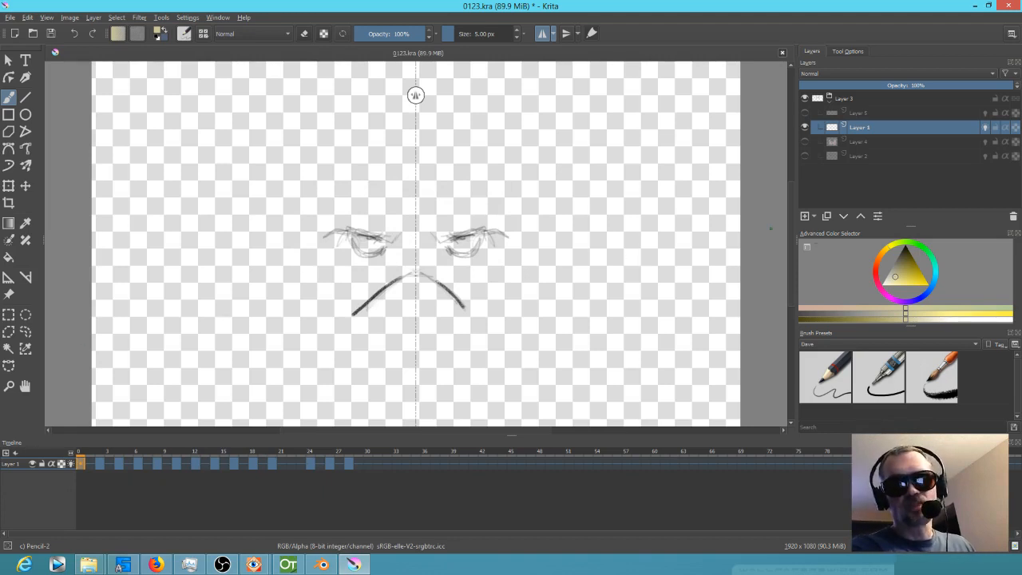
# Step: Briefly show Layer 4 and Layer 5 in turn to check their contents, hiding each again
pyautogui.click(804, 141)
pyautogui.click(804, 142)
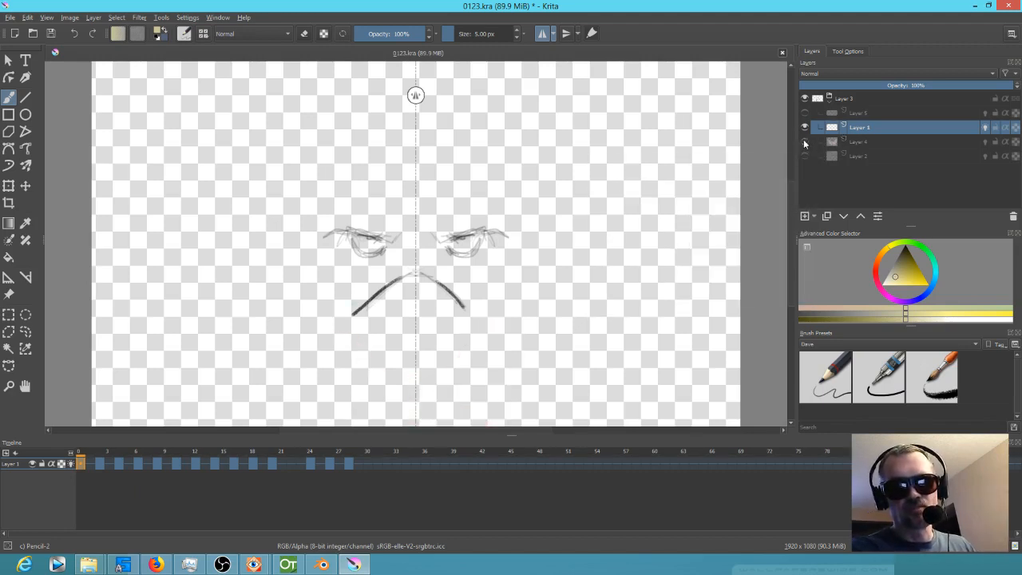
pyautogui.click(805, 112)
pyautogui.click(805, 112)
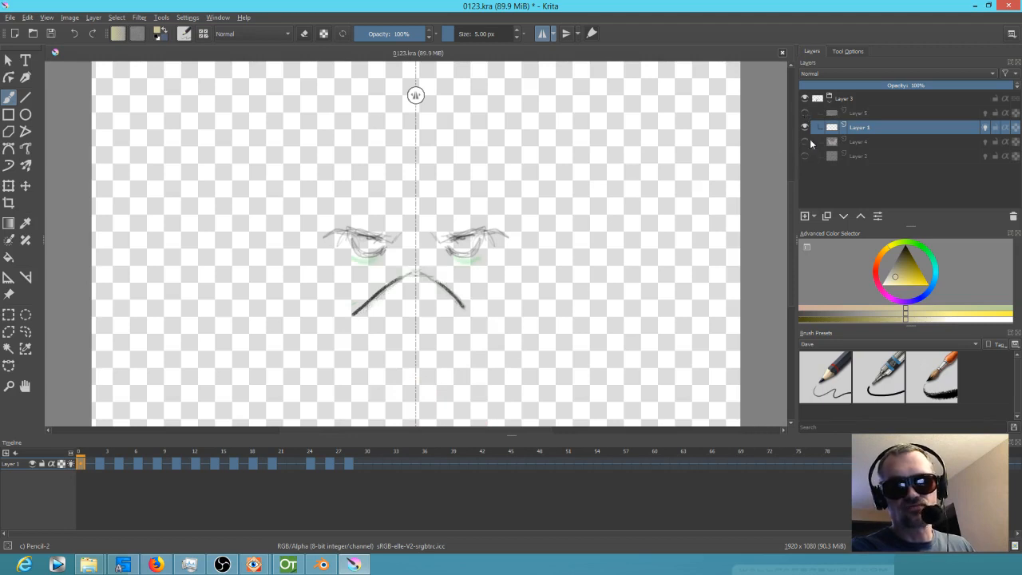
# Step: Show Layer 2, make it the active layer, and compare its head drawings at frames 0 and 2
pyautogui.click(804, 156)
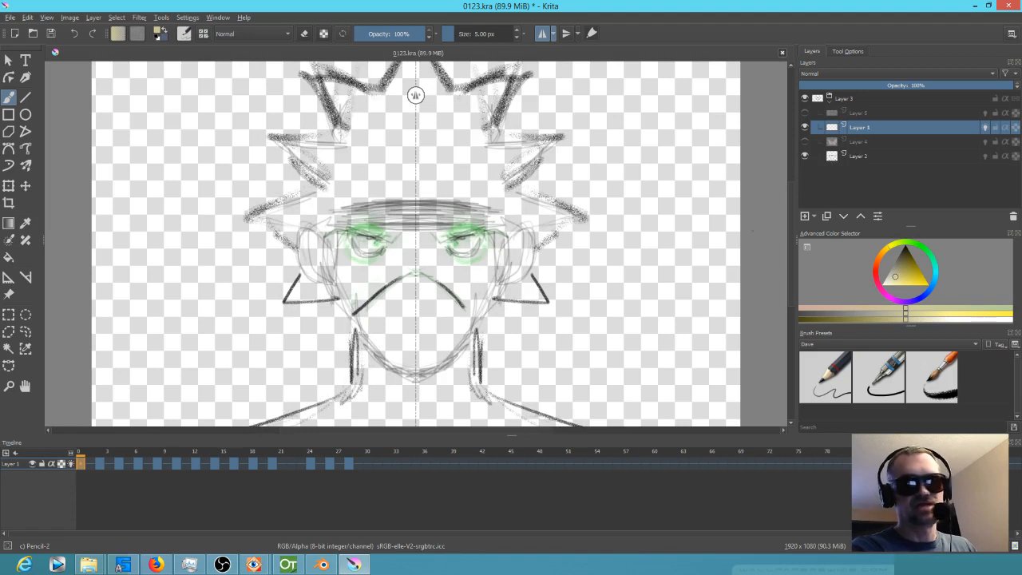
pyautogui.click(850, 156)
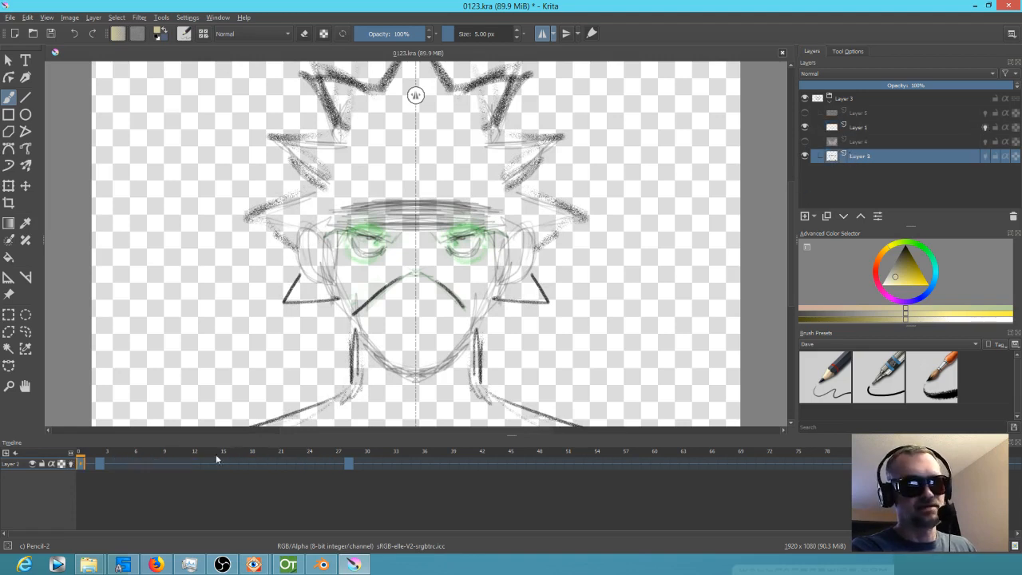
pyautogui.click(92, 463)
pyautogui.click(100, 462)
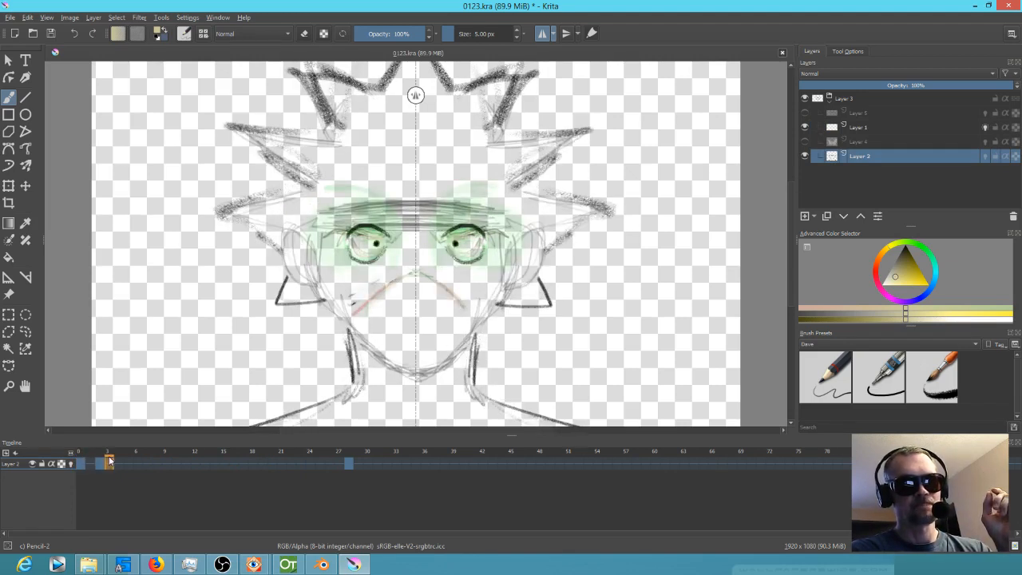
pyautogui.click(83, 462)
pyautogui.click(100, 462)
pyautogui.click(83, 462)
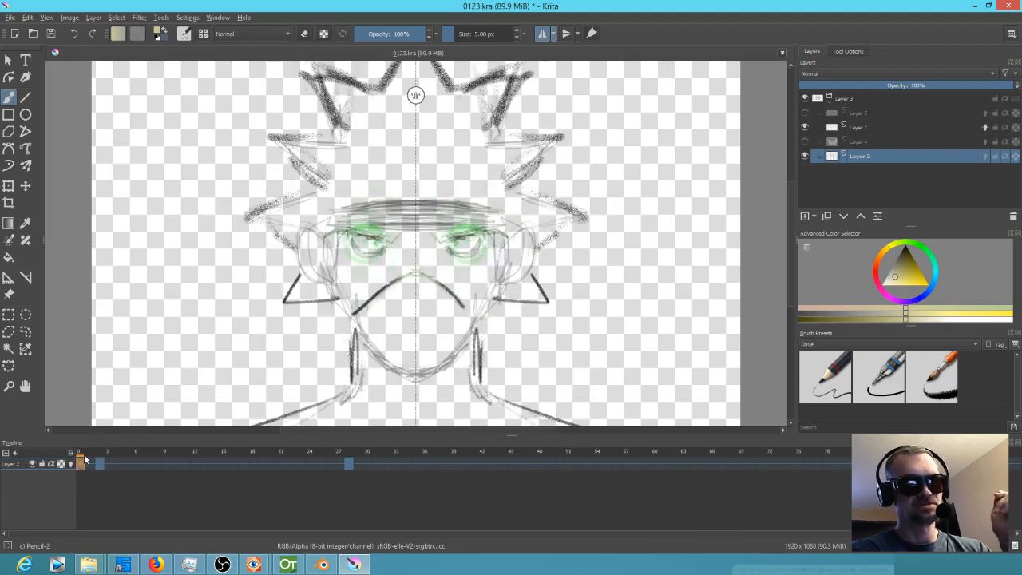
# Step: Activate the Transform tool in Liquify mode on Layer 2 and try a short stroke beside the head
pyautogui.click(9, 186)
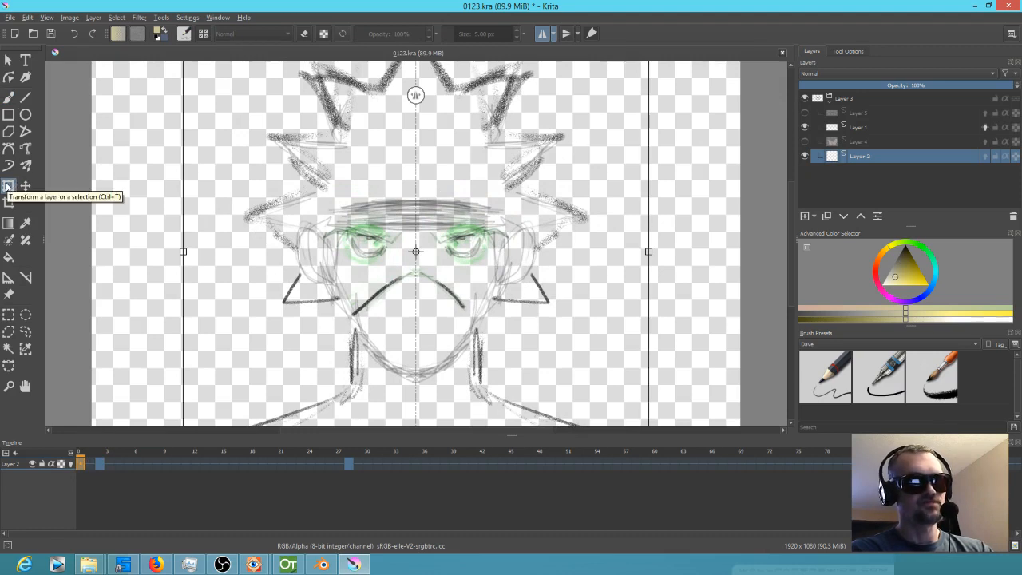
pyautogui.click(851, 51)
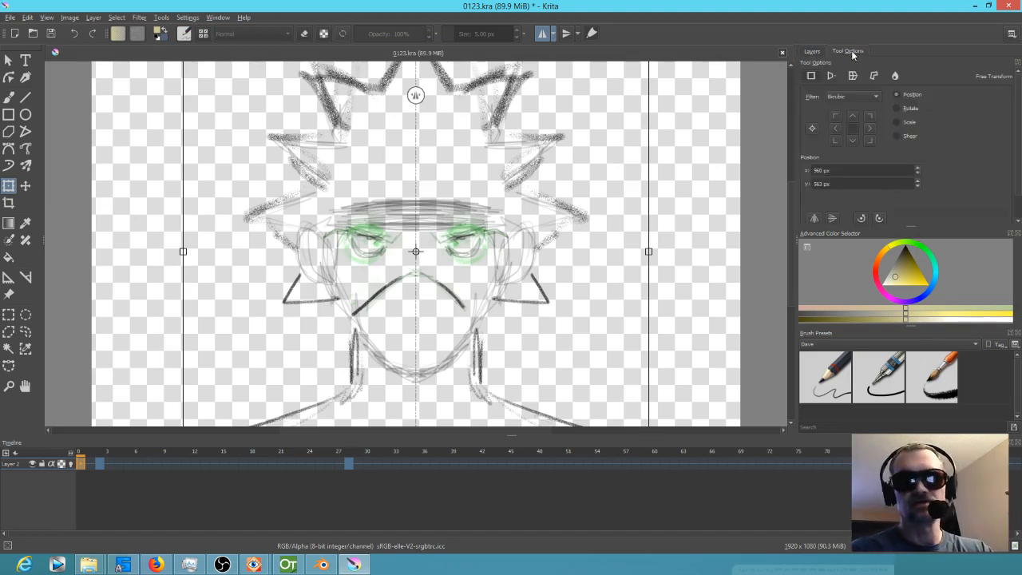
pyautogui.click(895, 75)
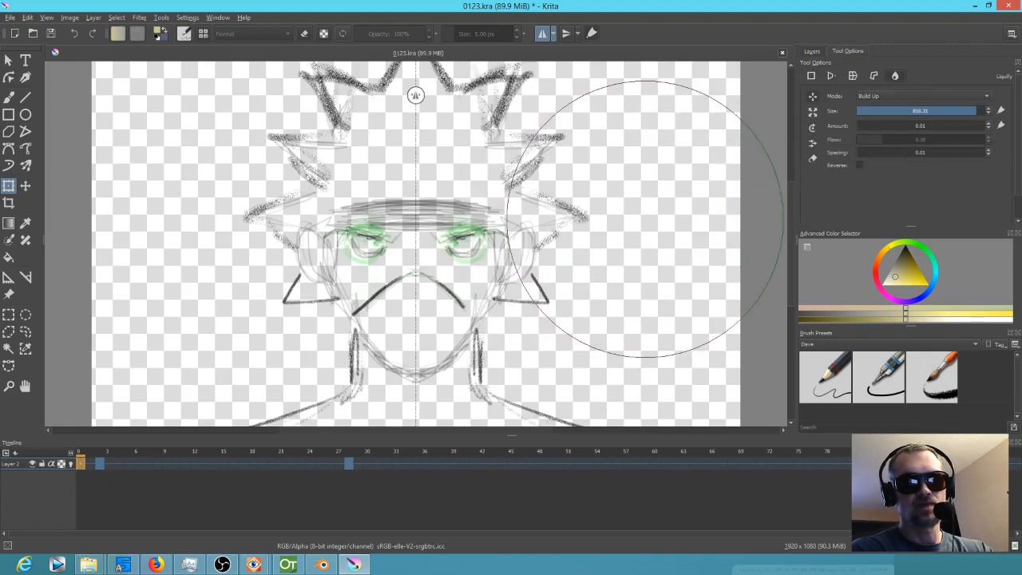
pyautogui.moveTo(644, 217)
pyautogui.mouseDown()
pyautogui.moveTo(587, 215)
pyautogui.moveTo(662, 216)
pyautogui.mouseUp()
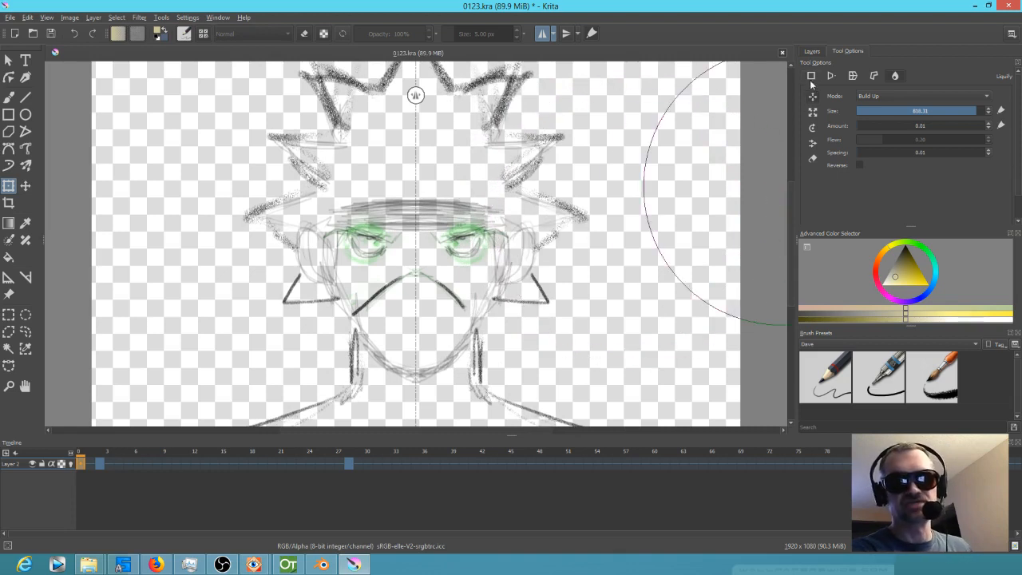
# Step: Return to the layer list and compare Layer 2's head drawings at frames 2 and 0 again
pyautogui.click(811, 52)
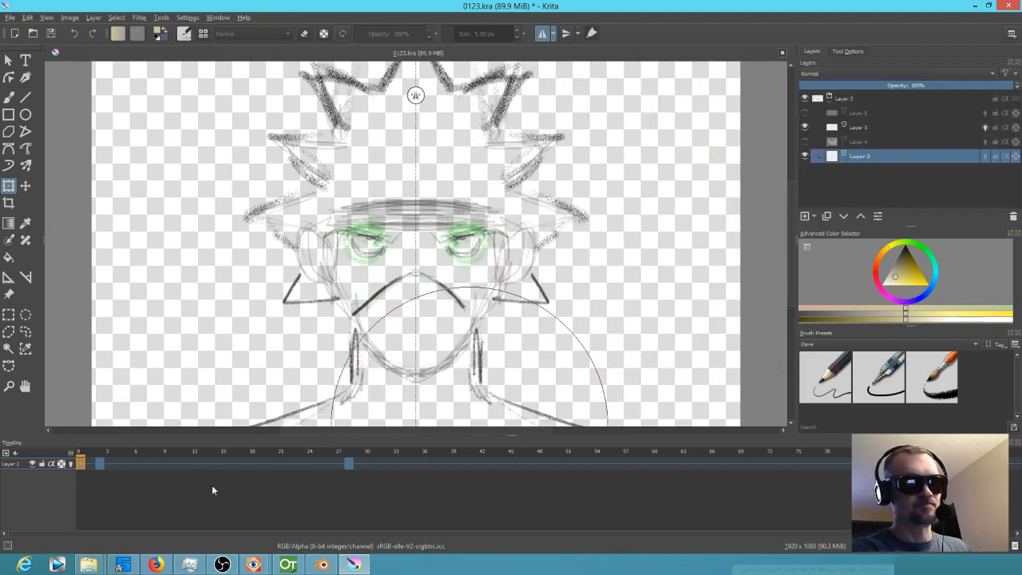
pyautogui.click(100, 459)
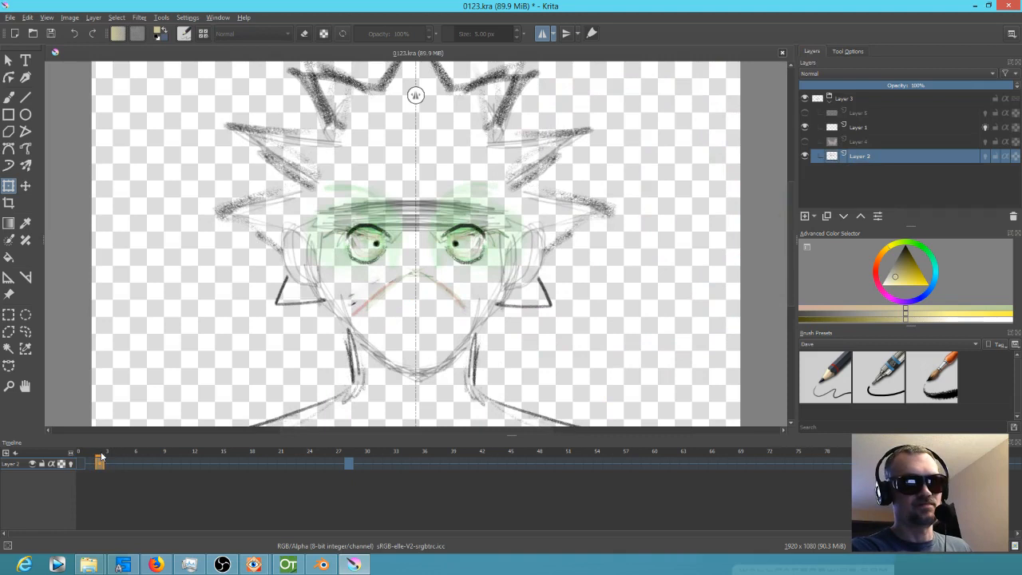
pyautogui.moveTo(100, 459)
pyautogui.mouseDown()
pyautogui.moveTo(366, 471)
pyautogui.moveTo(80, 467)
pyautogui.mouseUp()
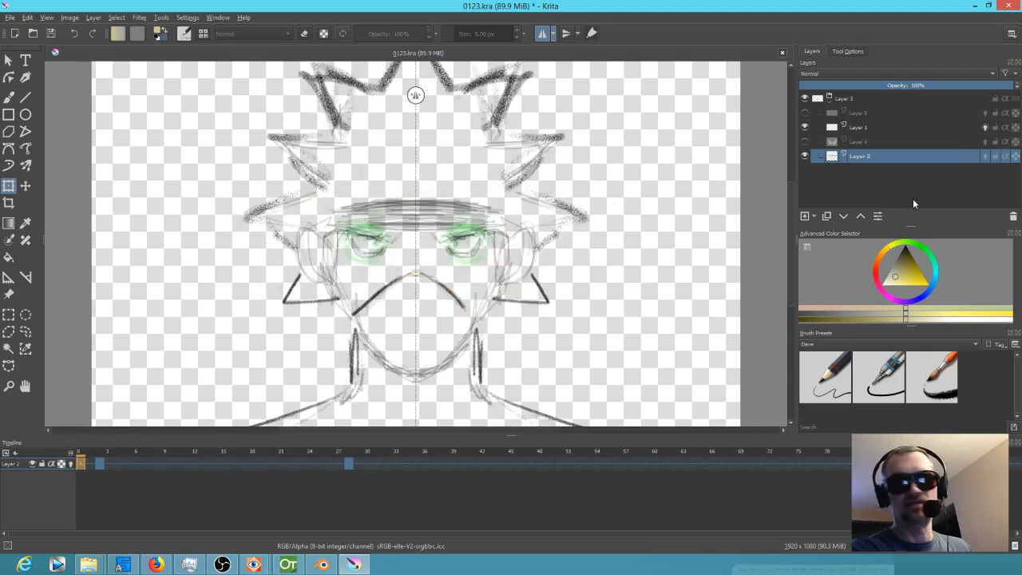
# Step: Show Layer 4, make it the active layer, and check its drawing at frames 1 and 0
pyautogui.click(804, 141)
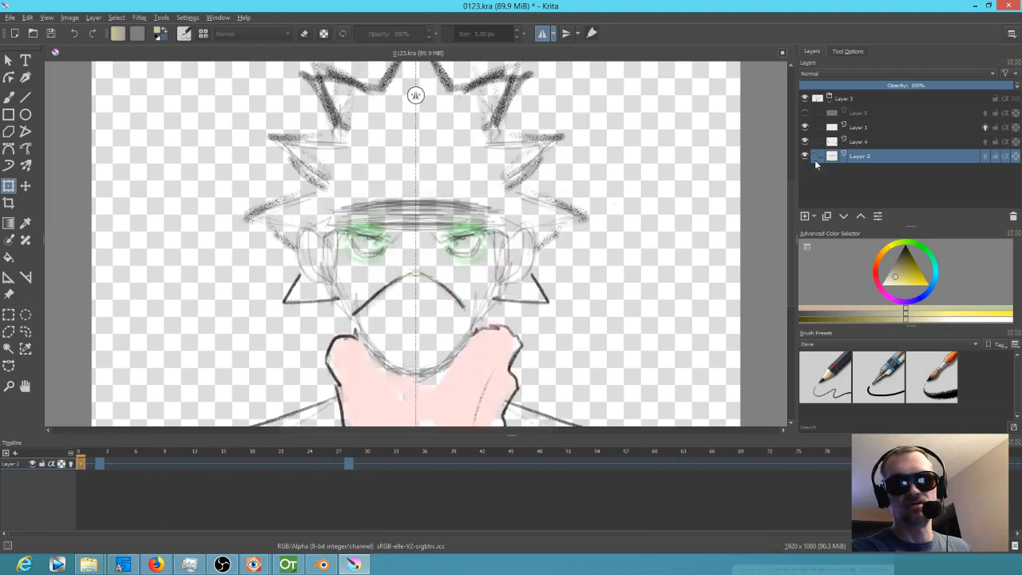
pyautogui.click(868, 142)
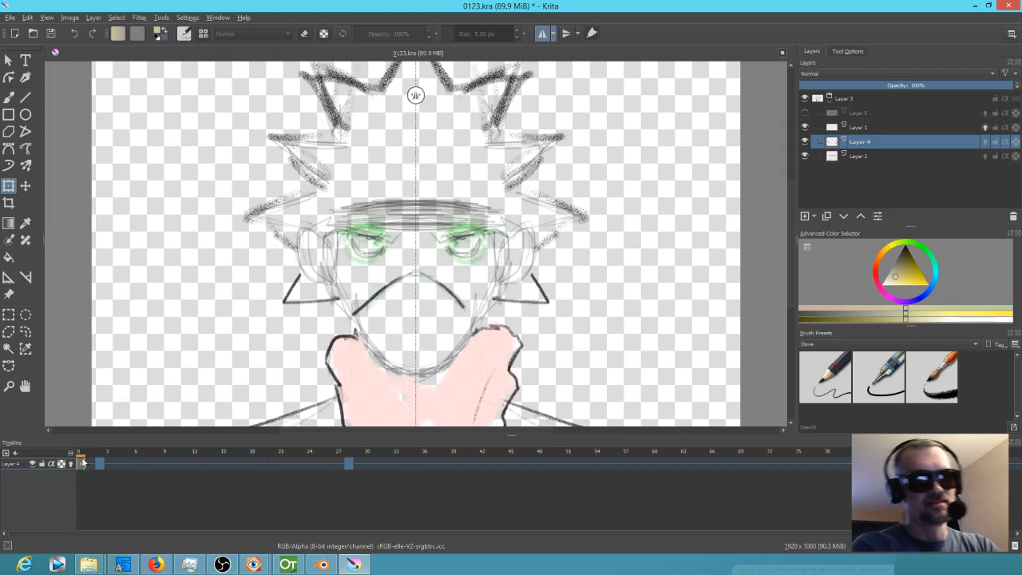
pyautogui.moveTo(88, 454)
pyautogui.mouseDown()
pyautogui.moveTo(118, 456)
pyautogui.moveTo(75, 456)
pyautogui.moveTo(348, 466)
pyautogui.moveTo(90, 464)
pyautogui.mouseUp()
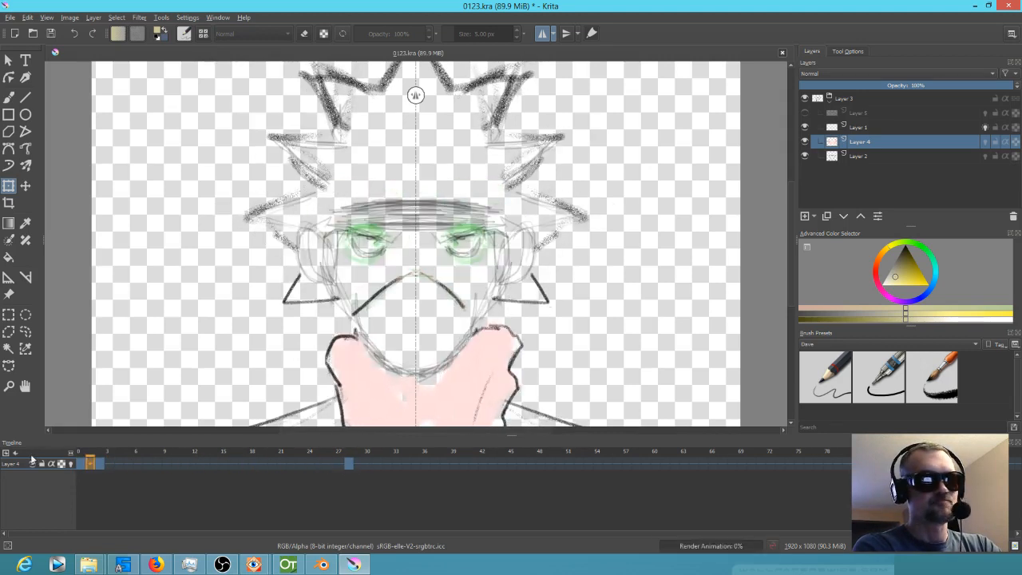
pyautogui.click(77, 453)
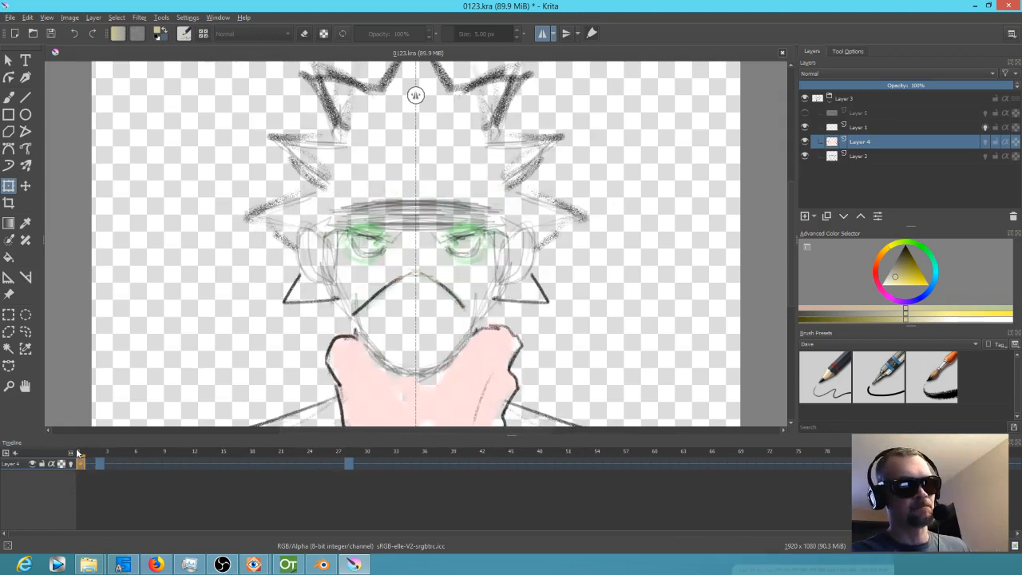
pyautogui.press('space')
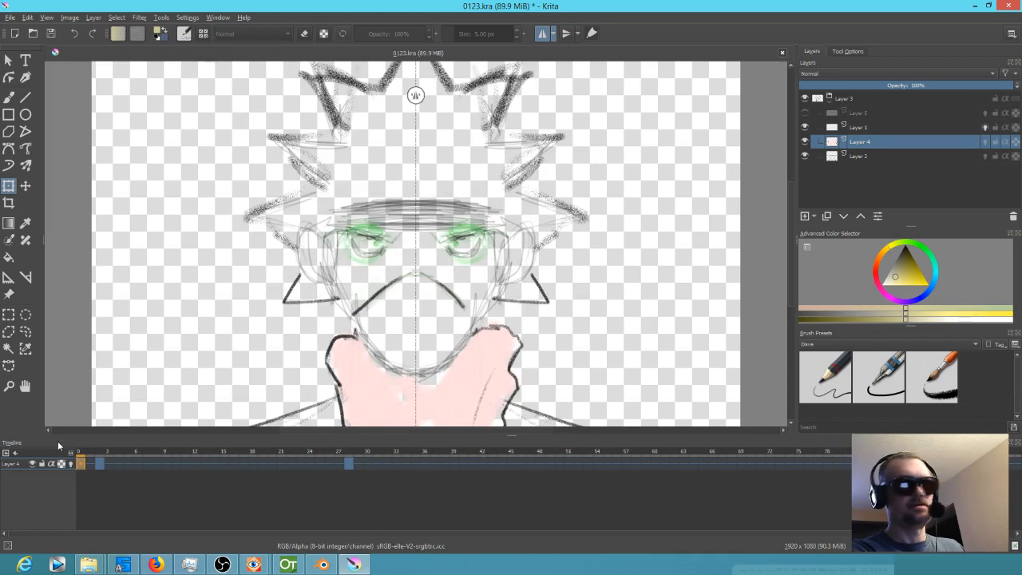
# Step: Switch to OpenToonz, close the rendered preview of scene 0122, and scrub past the 0122.mp4 strip in Blender's video edit
pyautogui.click(294, 565)
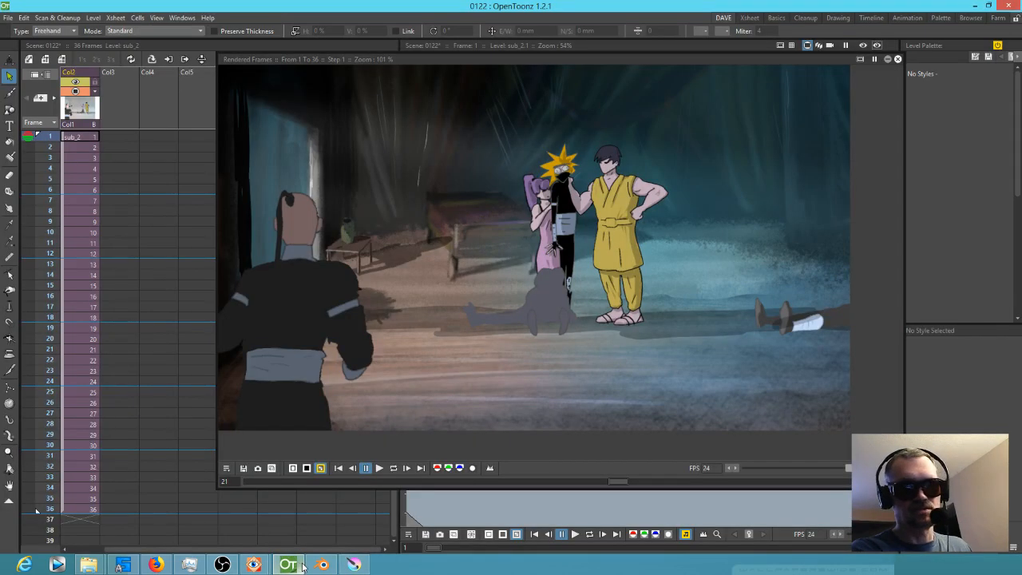
pyautogui.click(897, 59)
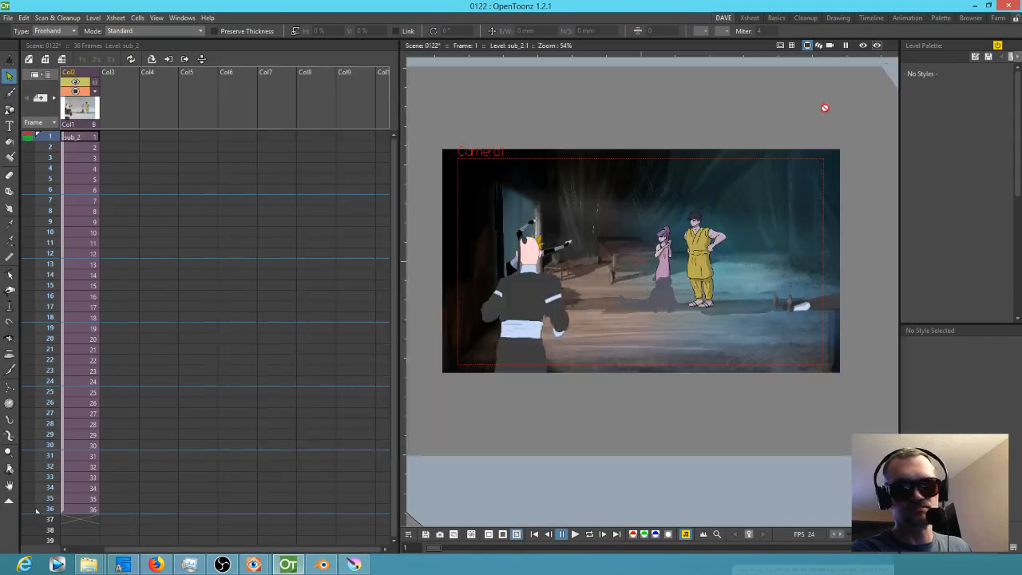
pyautogui.click(322, 565)
pyautogui.moveTo(589, 471)
pyautogui.mouseDown()
pyautogui.moveTo(613, 473)
pyautogui.moveTo(299, 477)
pyautogui.moveTo(423, 487)
pyautogui.moveTo(547, 477)
pyautogui.moveTo(647, 483)
pyautogui.moveTo(554, 474)
pyautogui.moveTo(815, 477)
pyautogui.moveTo(728, 473)
pyautogui.moveTo(811, 479)
pyautogui.moveTo(749, 471)
pyautogui.moveTo(809, 475)
pyautogui.moveTo(774, 474)
pyautogui.moveTo(787, 479)
pyautogui.mouseUp()
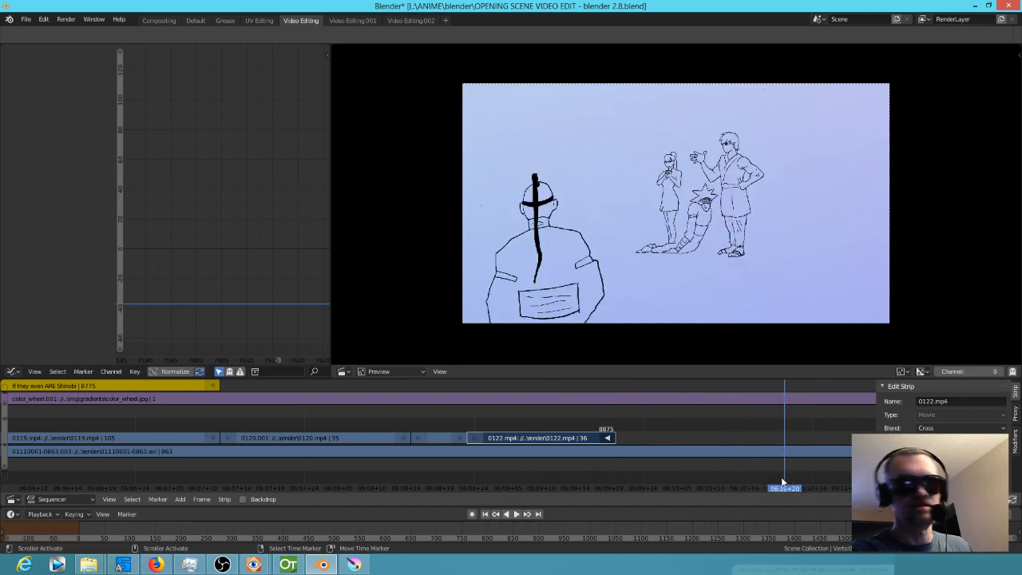
# Step: Return to Krita, show Layer 5 alongside the other layers, and make it the active layer
pyautogui.click(356, 565)
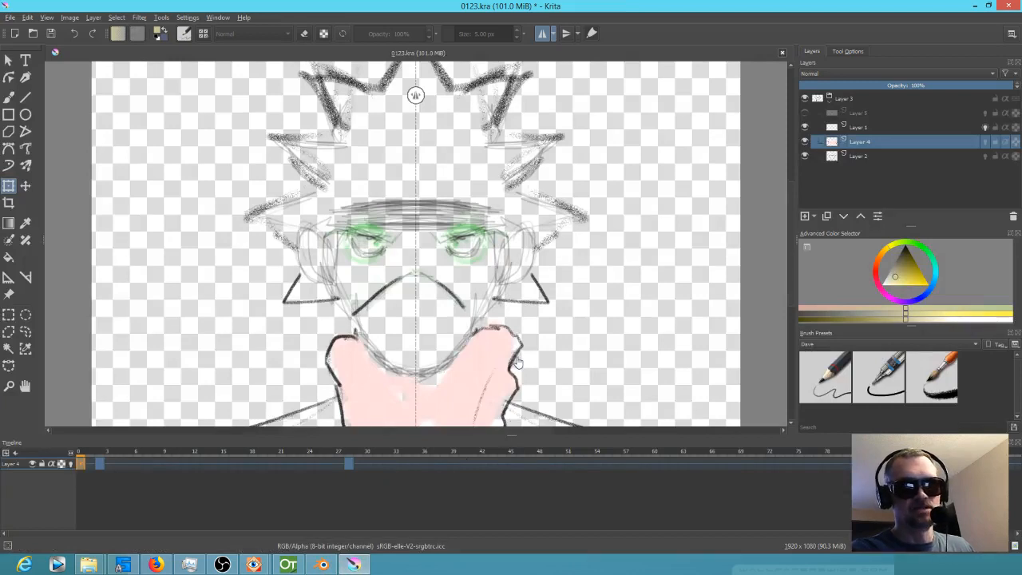
pyautogui.scroll(-5, 518, 363)
pyautogui.scroll(4, 526, 355)
pyautogui.scroll(-1, 551, 351)
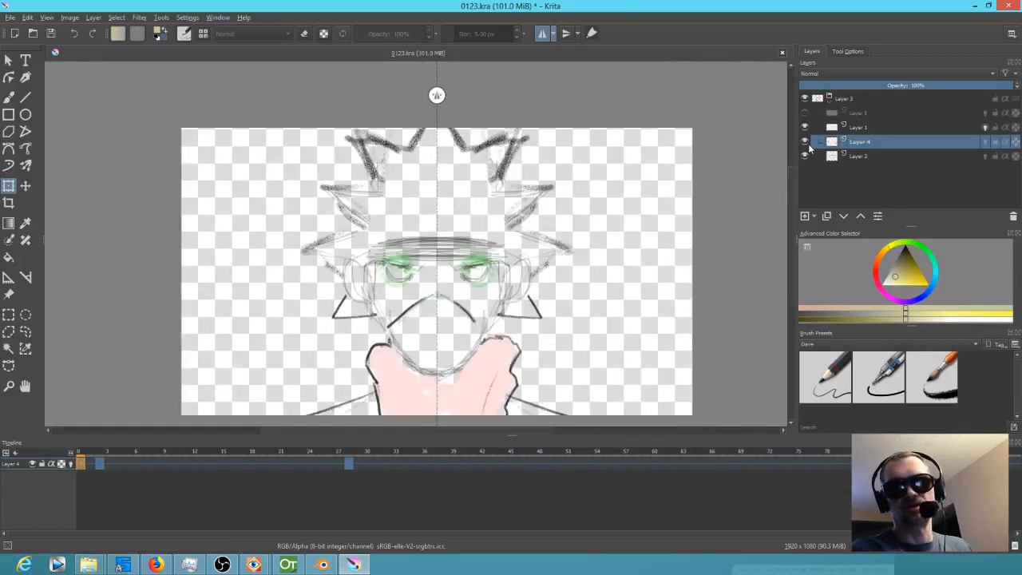
pyautogui.click(805, 113)
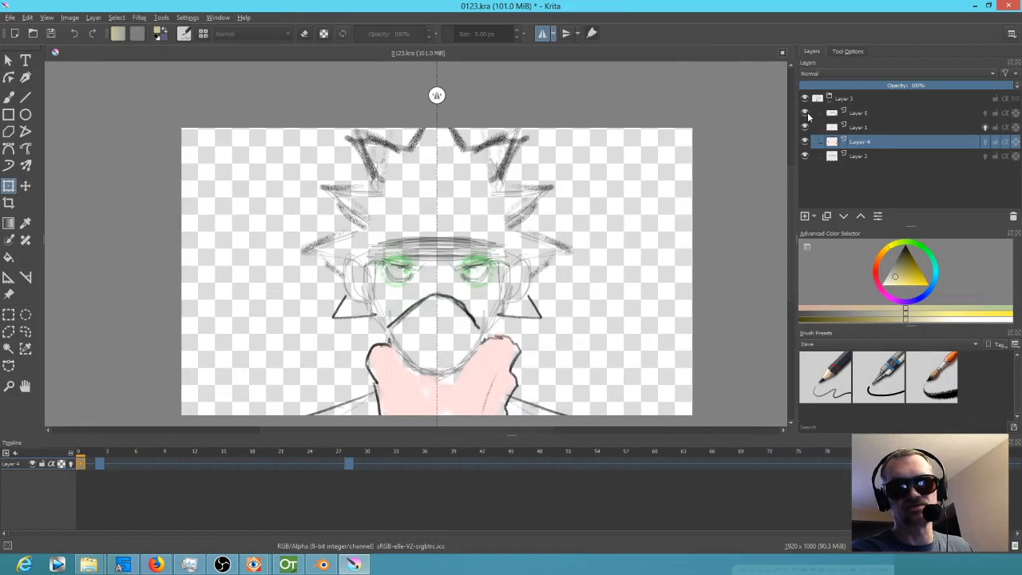
pyautogui.click(862, 115)
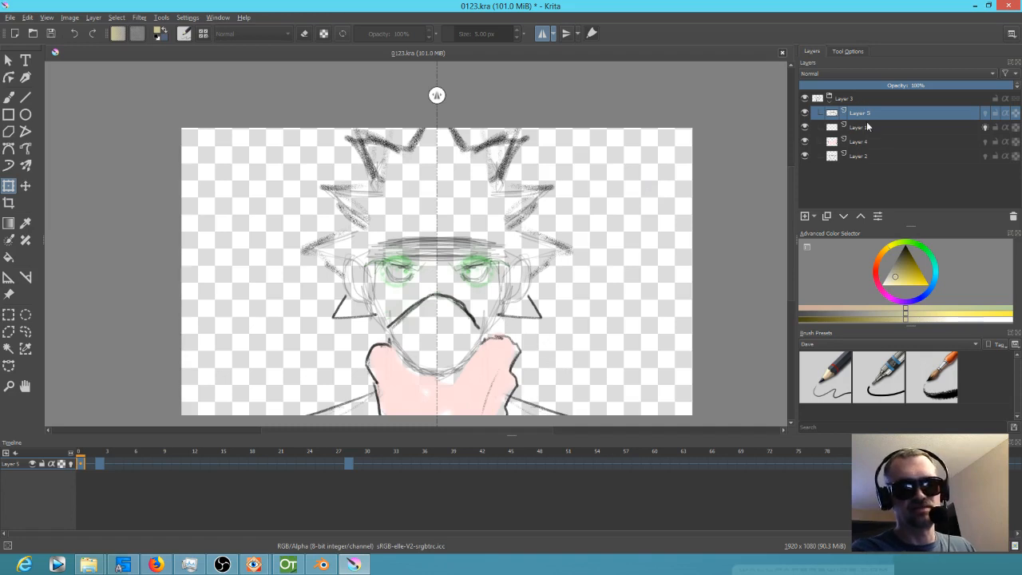
# Step: Scrub Layer 5 from frame 2 back to frame 0 and save the document
pyautogui.click(100, 453)
pyautogui.moveTo(101, 447); pyautogui.dragTo(2, 441)
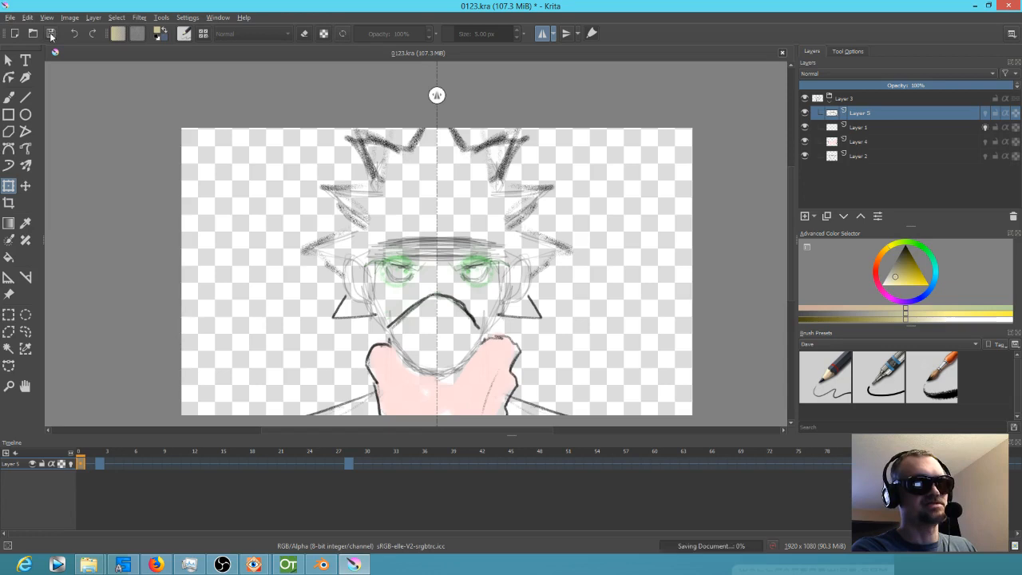
pyautogui.scroll(-3, 529, 255)
pyautogui.scroll(3, 529, 255)
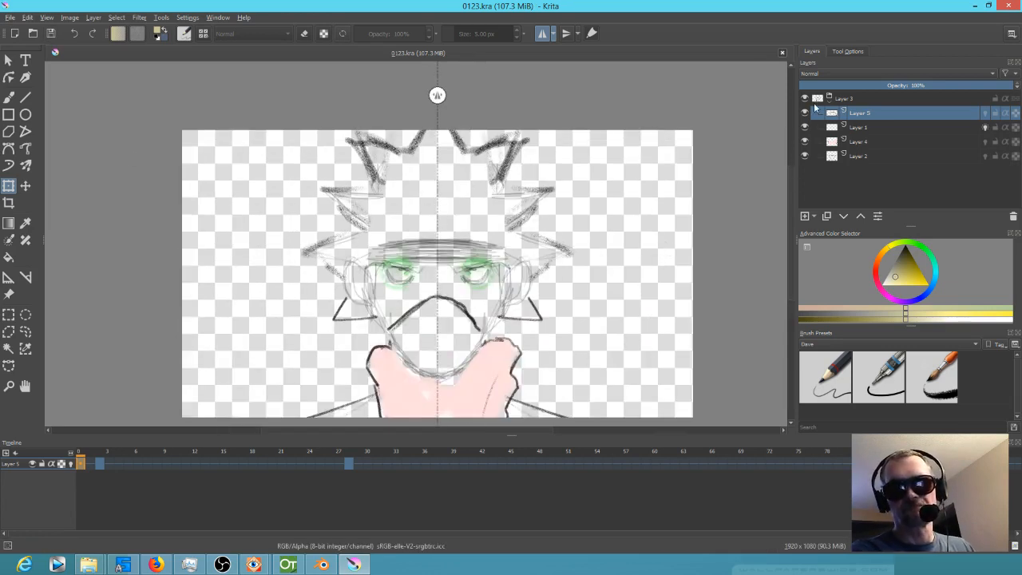
# Step: Make Layer 1 active at frame 0 and hide Layers 4, 2 and 5 so only the face features show
pyautogui.moveTo(804, 108)
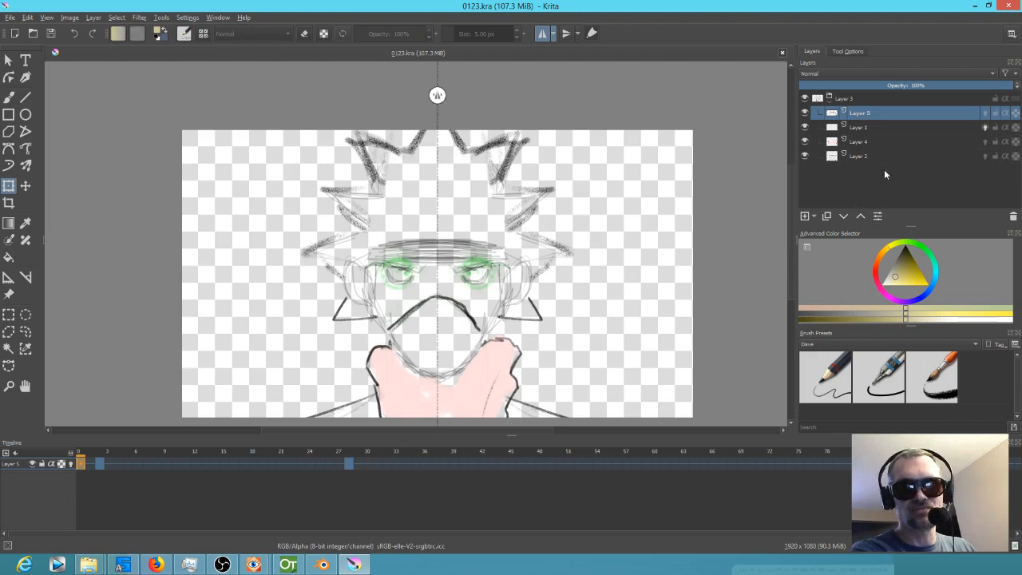
pyautogui.click(862, 130)
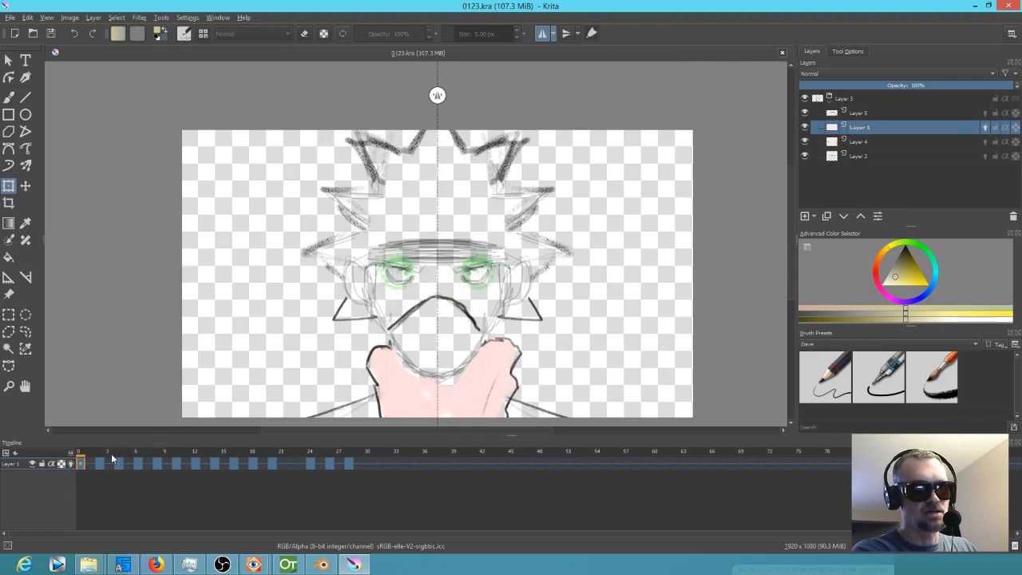
pyautogui.moveTo(83, 454)
pyautogui.mouseDown()
pyautogui.moveTo(311, 452)
pyautogui.moveTo(32, 454)
pyautogui.mouseUp()
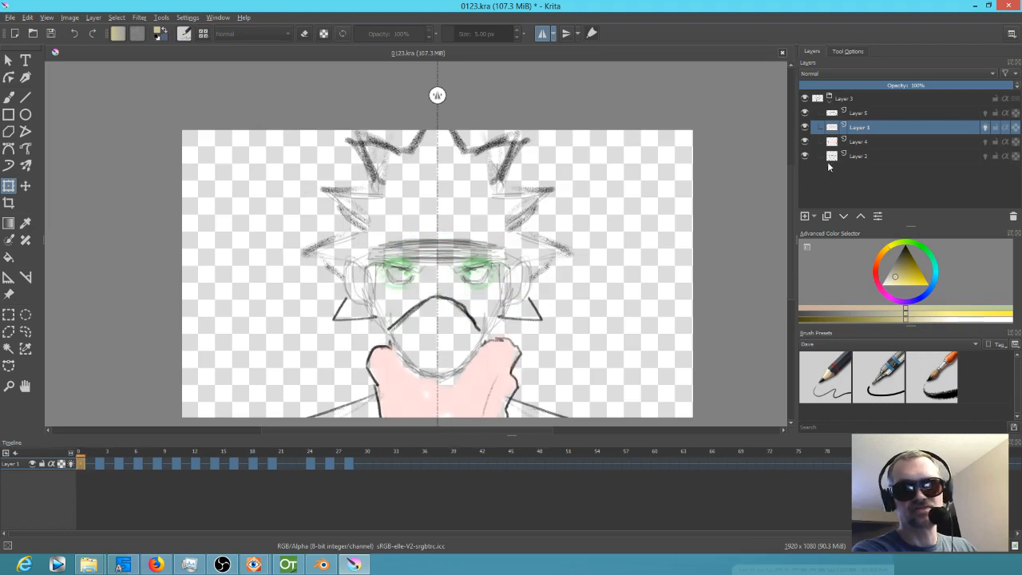
pyautogui.click(807, 141)
pyautogui.click(806, 156)
pyautogui.click(806, 112)
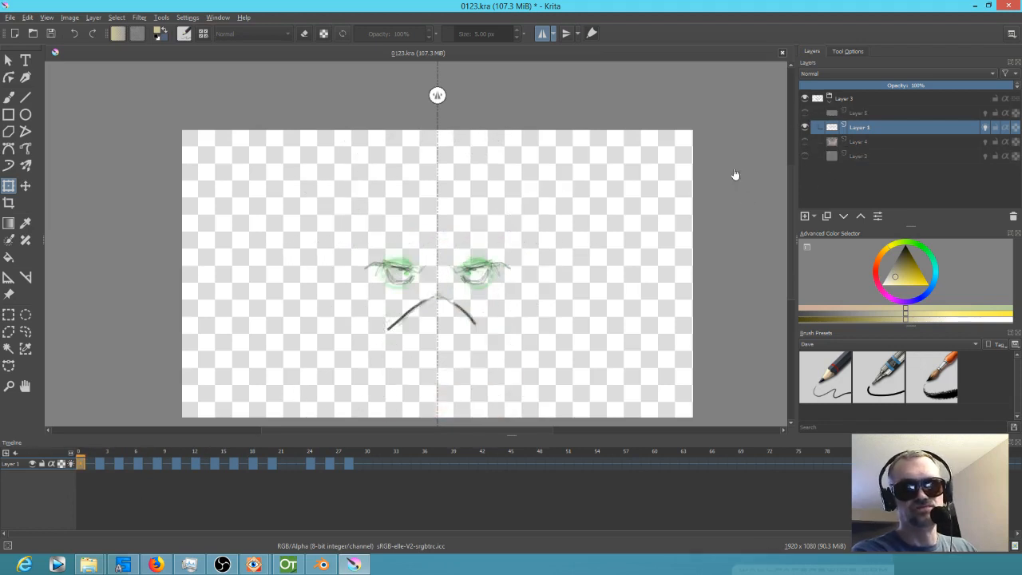
# Step: Duplicate Layer 1 and lower the original Layer 1's opacity to 15%
pyautogui.click(828, 216)
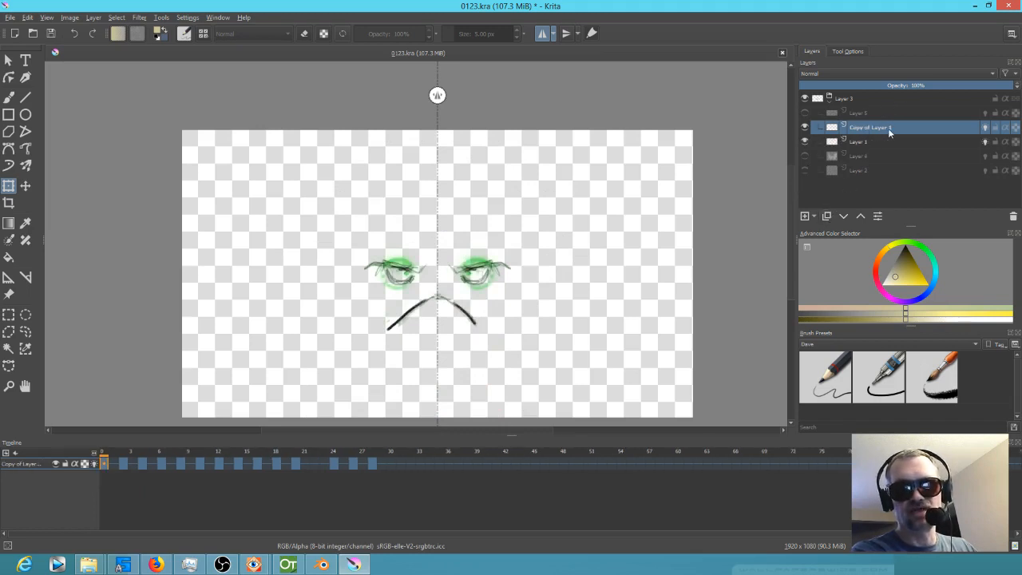
pyautogui.click(870, 139)
pyautogui.click(975, 84)
pyautogui.moveTo(976, 85); pyautogui.dragTo(832, 87)
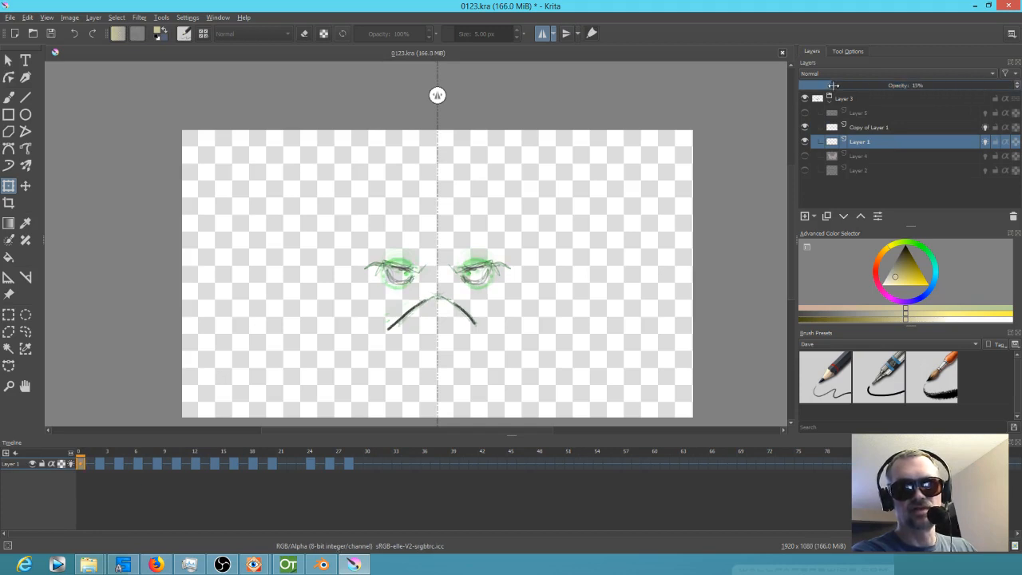
# Step: Erase the eyes and mouth at frame 0 of Copy of Layer 1 using the freehand brush as an eraser of about 70 px
pyautogui.click(861, 125)
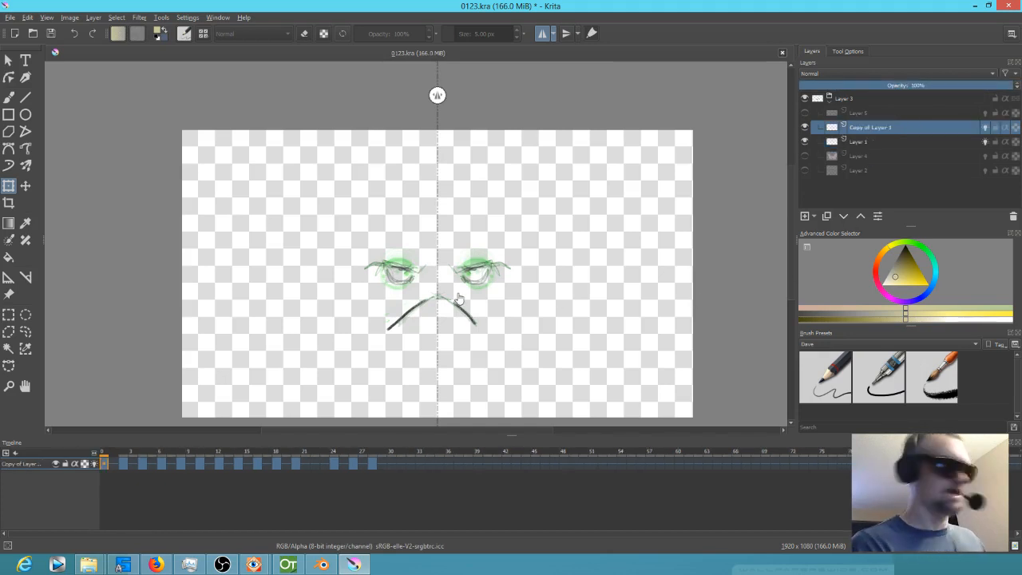
pyautogui.press('e')
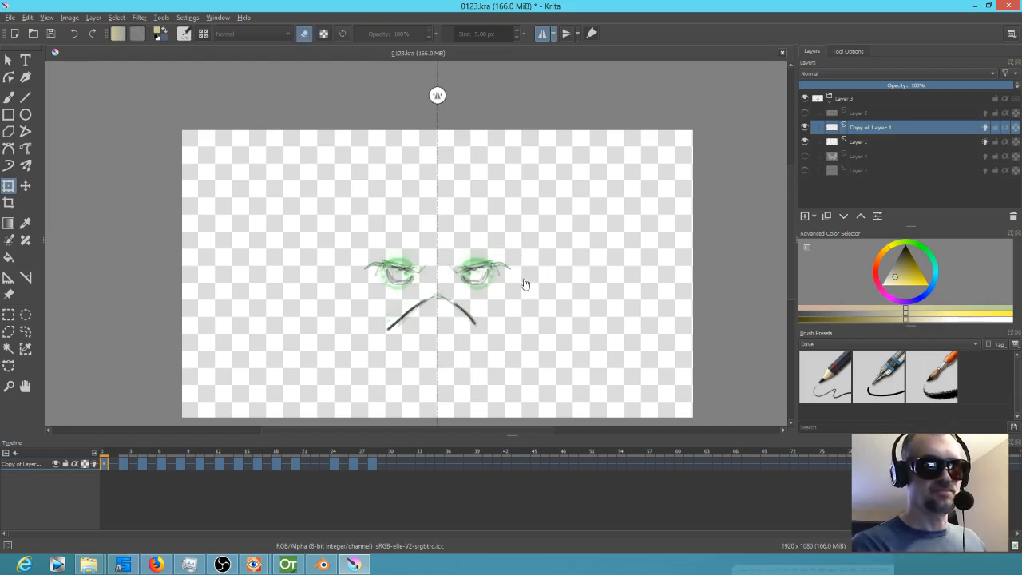
pyautogui.press('b')
pyautogui.keyDown('shift'); pyautogui.moveTo(517, 295); pyautogui.dragTo(550, 289); pyautogui.keyUp('shift')
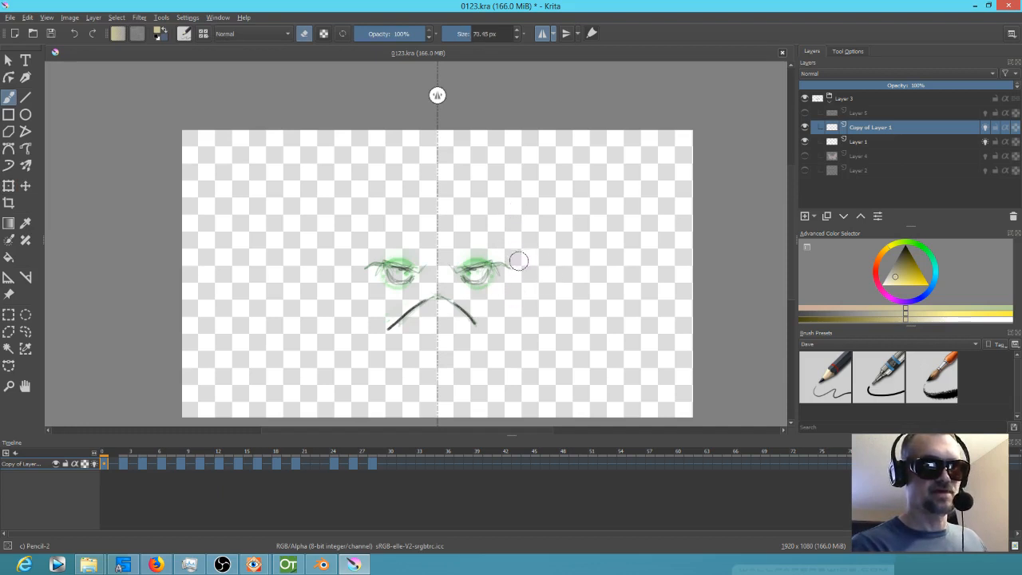
pyautogui.moveTo(458, 307)
pyautogui.mouseDown()
pyautogui.moveTo(471, 308)
pyautogui.moveTo(478, 280)
pyautogui.moveTo(457, 270)
pyautogui.mouseUp()
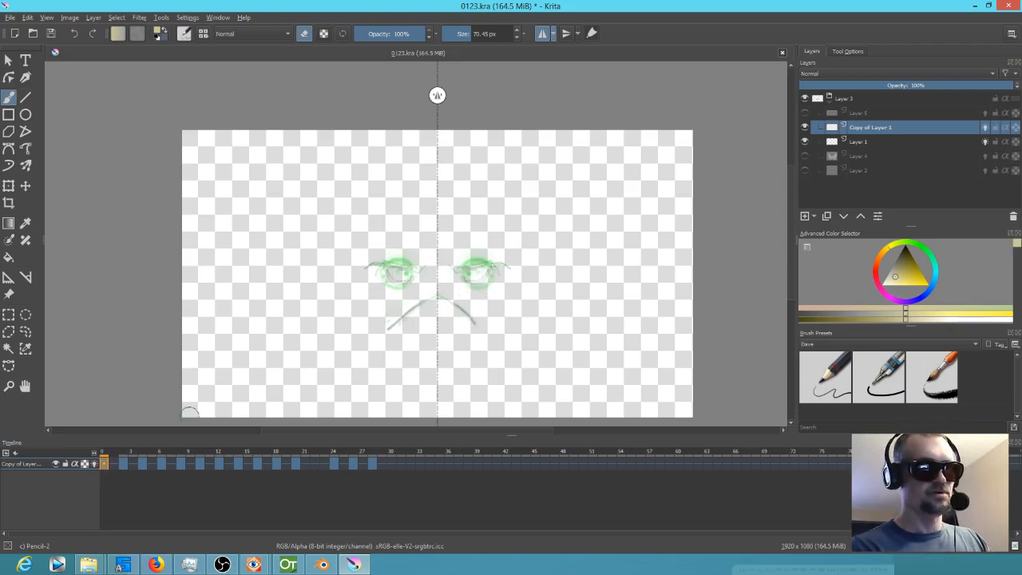
# Step: Erase the eye and mouth drawings at frames 2 and 4 of Copy of Layer 1
pyautogui.press('.')
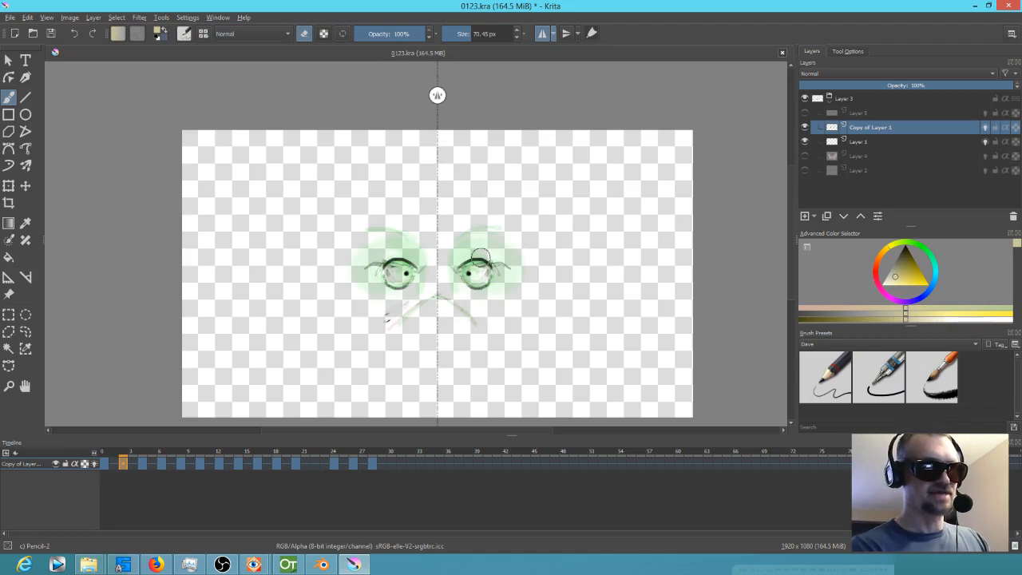
pyautogui.press(',')
pyautogui.press('.')
pyautogui.moveTo(481, 273)
pyautogui.mouseDown()
pyautogui.moveTo(459, 306)
pyautogui.moveTo(515, 239)
pyautogui.moveTo(452, 245)
pyautogui.moveTo(467, 296)
pyautogui.mouseUp()
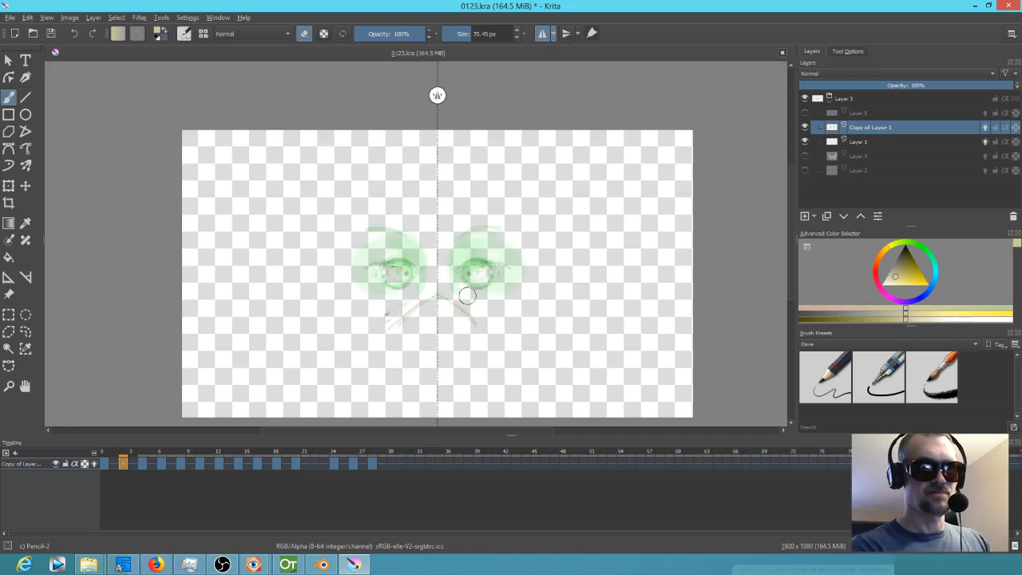
pyautogui.press('.')
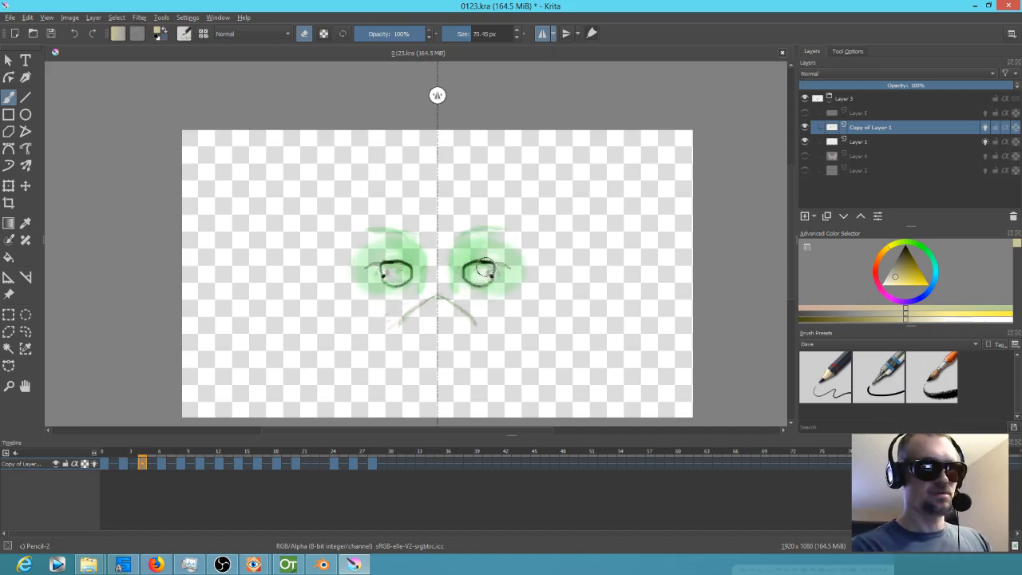
pyautogui.moveTo(477, 254); pyautogui.dragTo(507, 258)
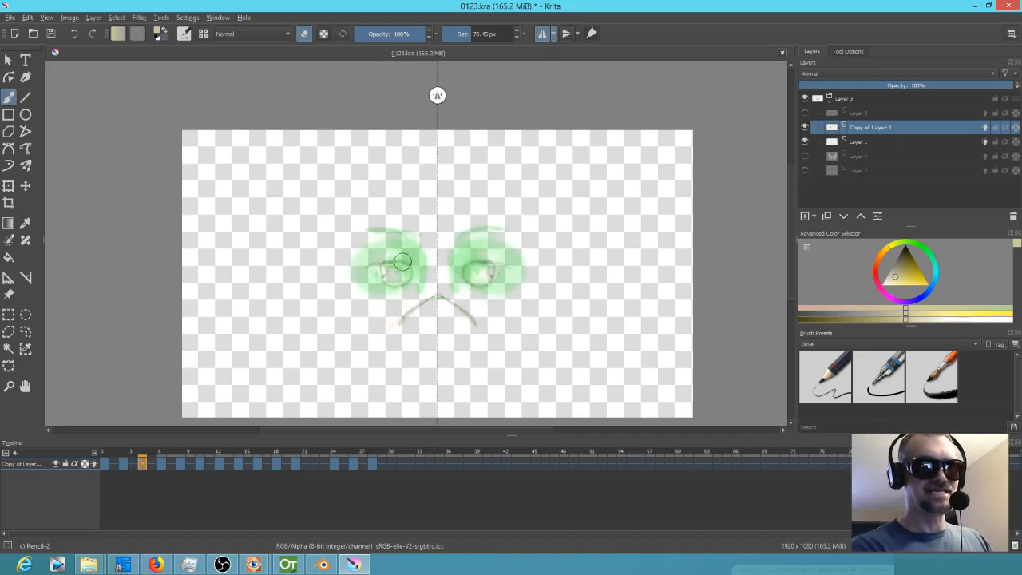
# Step: Raise Layer 1's opacity to 33% and erase the frame 6 drawing on Copy of Layer 1
pyautogui.click(872, 142)
pyautogui.moveTo(840, 85); pyautogui.dragTo(871, 87)
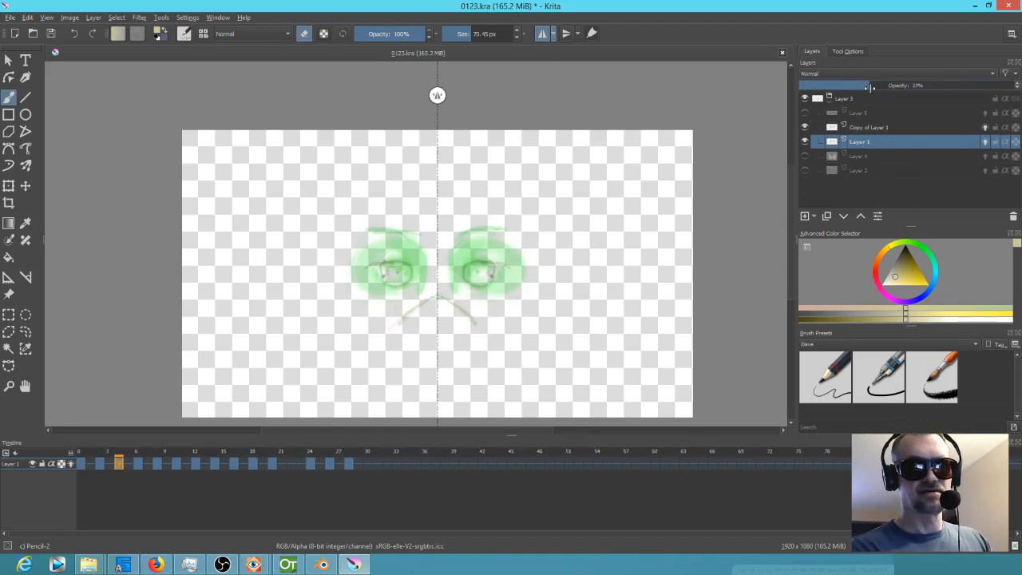
pyautogui.click(879, 130)
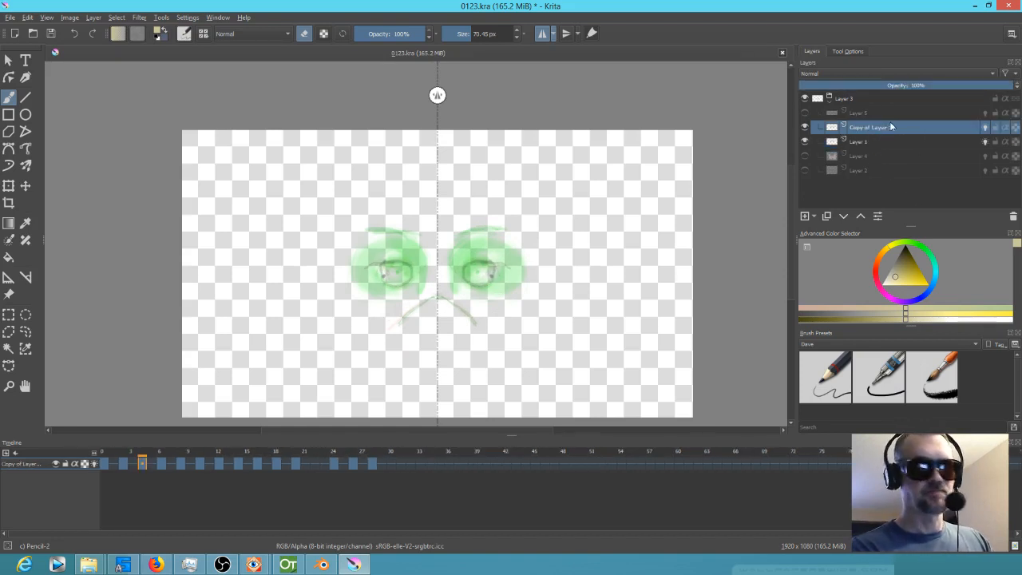
pyautogui.moveTo(543, 249)
pyautogui.mouseDown()
pyautogui.moveTo(518, 267)
pyautogui.moveTo(412, 292)
pyautogui.moveTo(390, 267)
pyautogui.mouseUp()
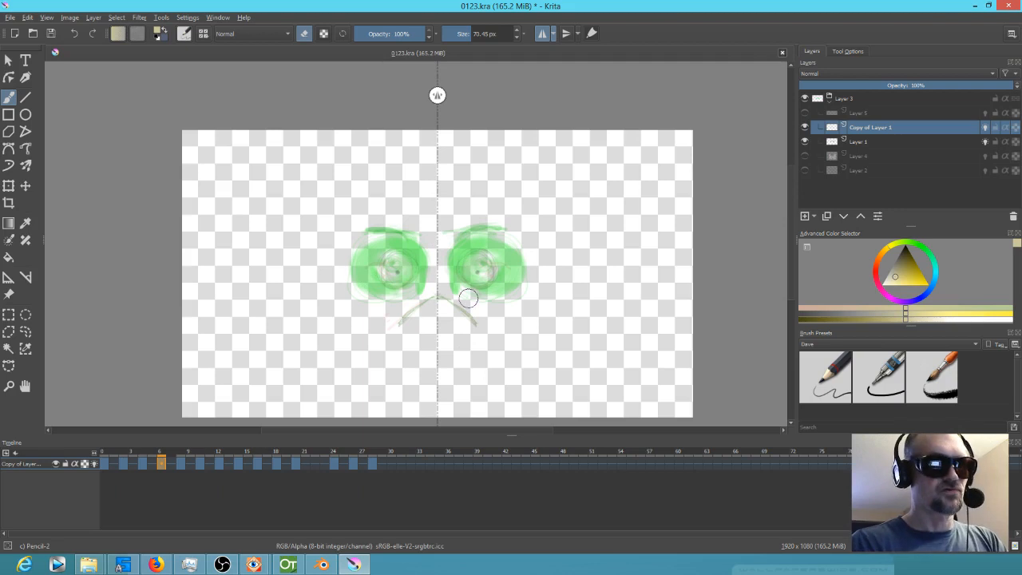
# Step: Search Krita's keyboard shortcut settings for "nex" to check the next-frame and next-key-frame shortcuts
pyautogui.click(27, 17)
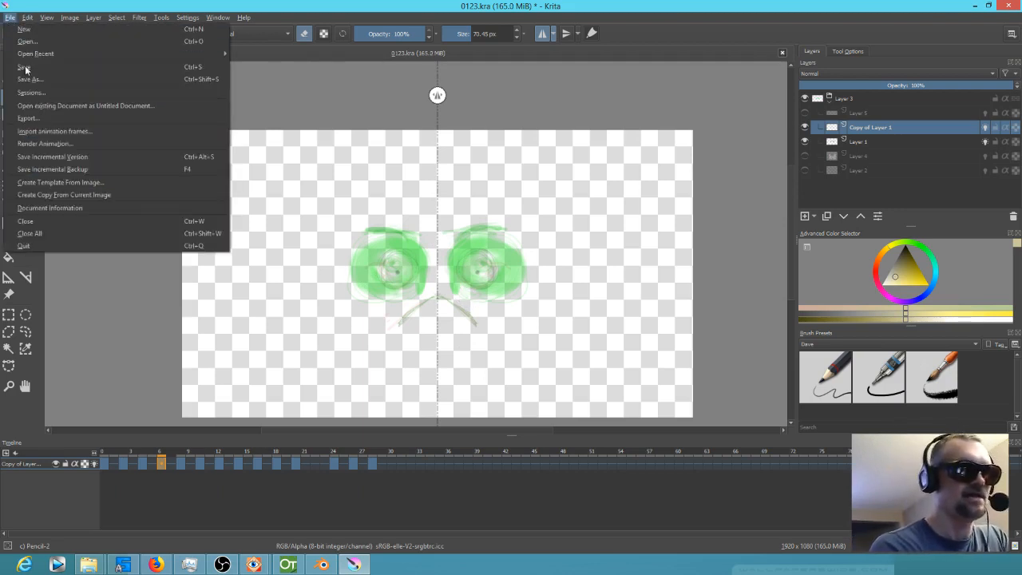
pyautogui.moveTo(209, 17)
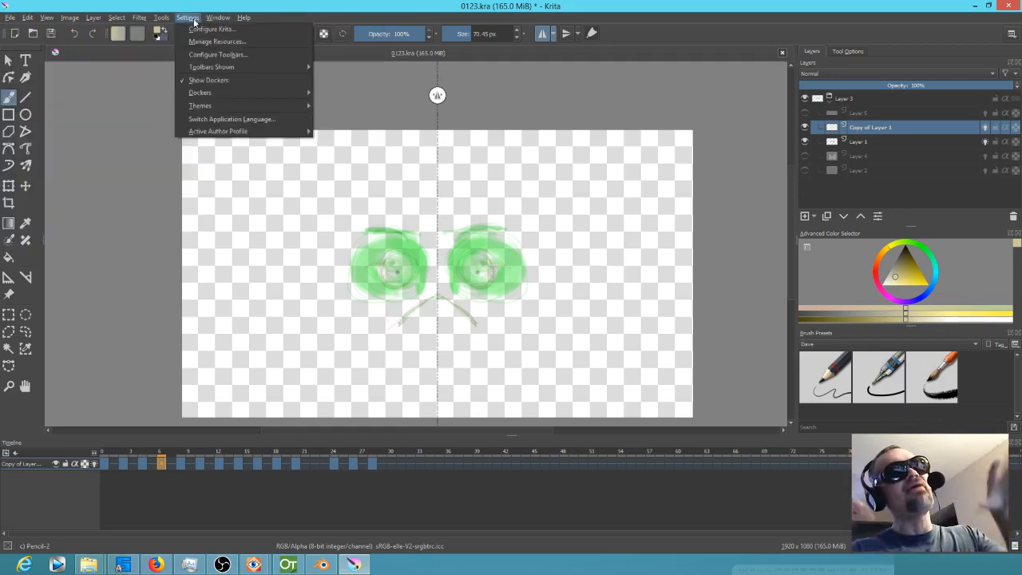
pyautogui.click(249, 33)
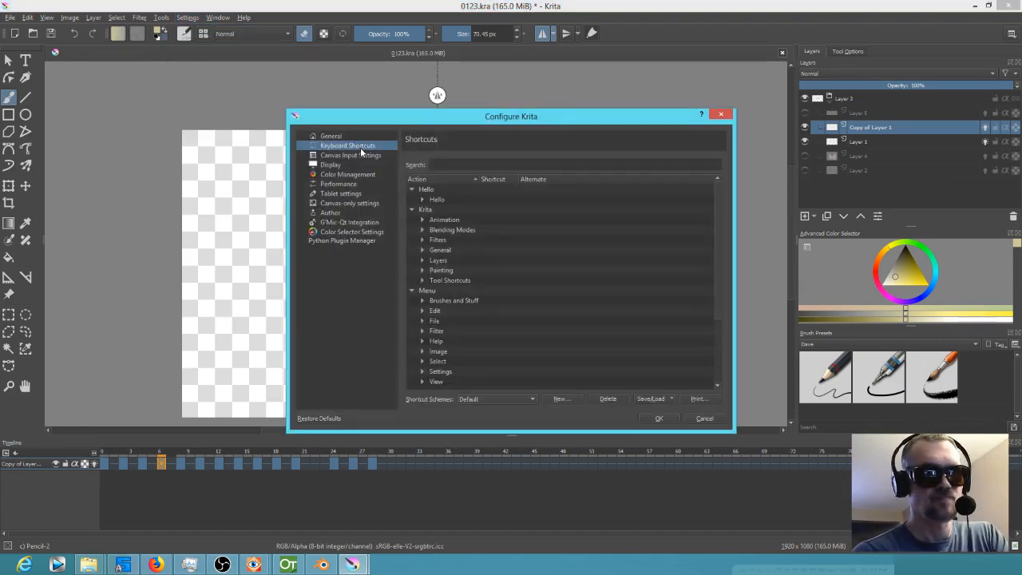
pyautogui.moveTo(554, 118); pyautogui.dragTo(574, 128)
pyautogui.click(536, 176)
pyautogui.write('nex')
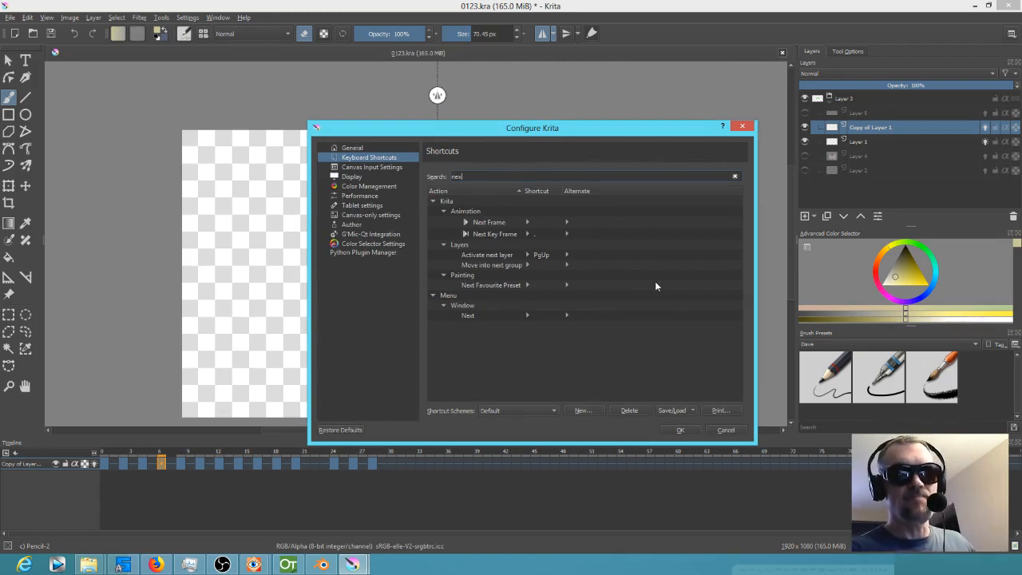
pyautogui.press('Escape')
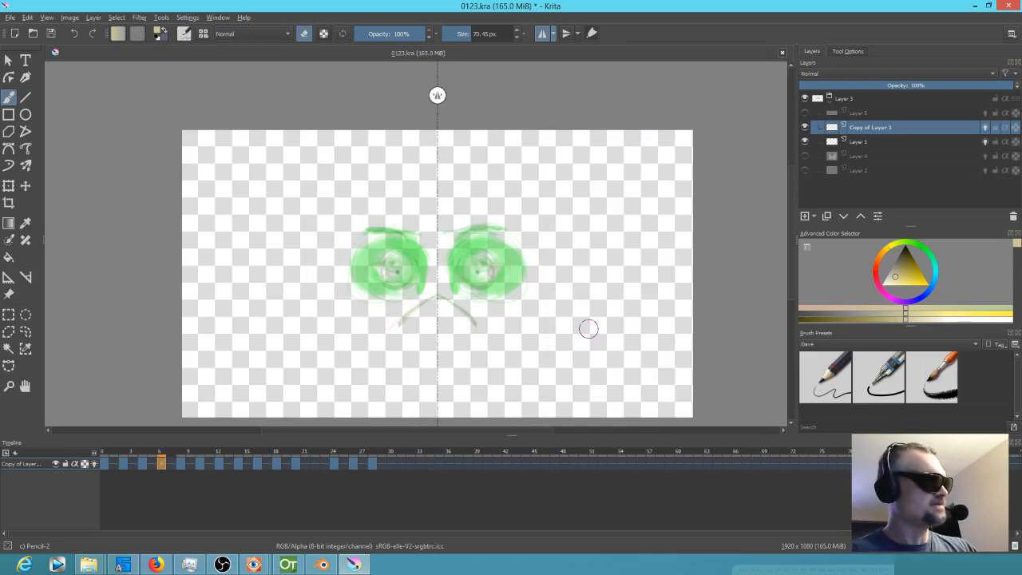
pyautogui.press('Left')
pyautogui.press('Right')
pyautogui.press('Right')
pyautogui.press('Left')
pyautogui.press('Left')
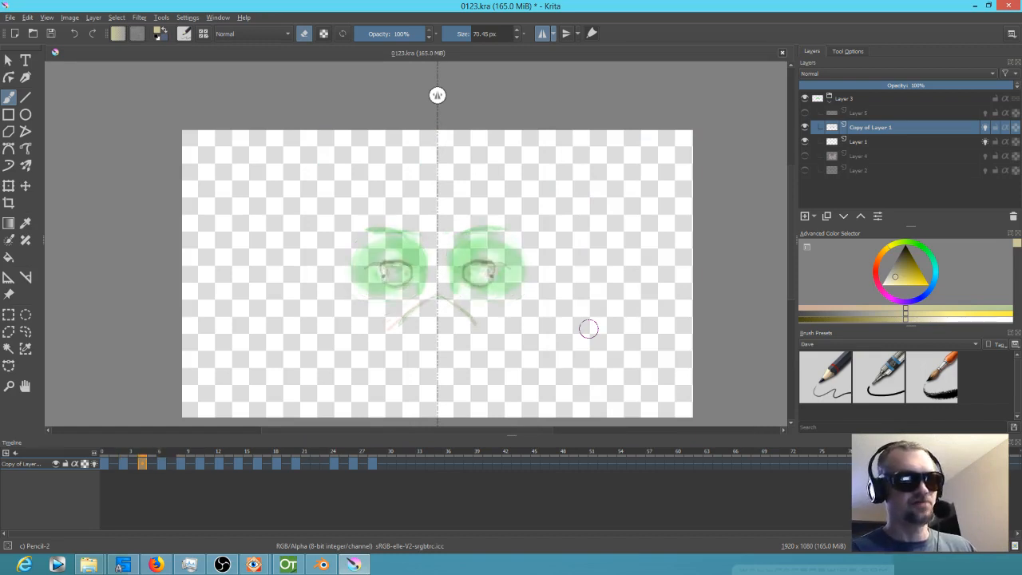
pyautogui.press('Right')
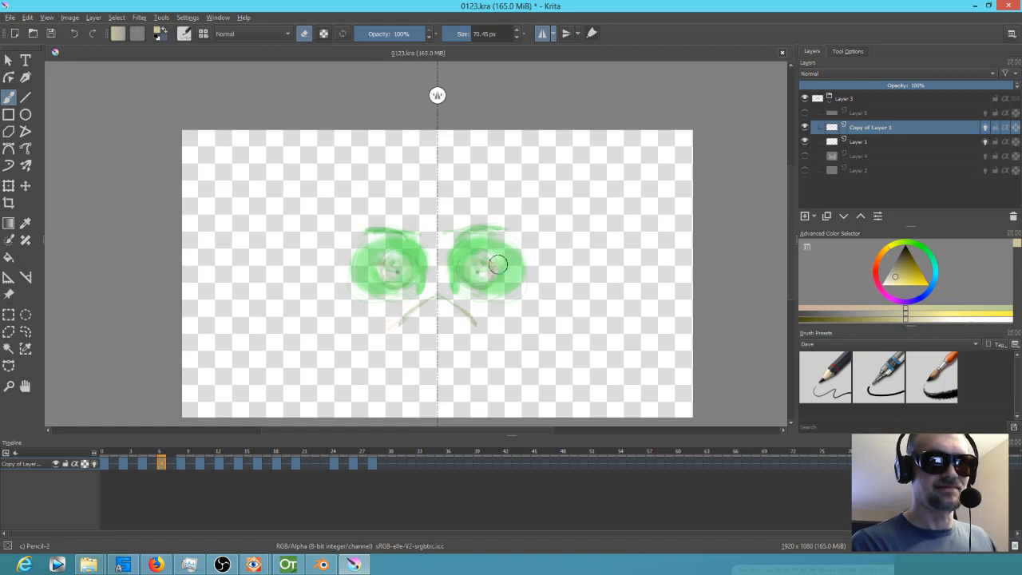
# Step: Erase the eye and mouth drawings at frames 8 and 10 of Copy of Layer 1
pyautogui.press('Right')
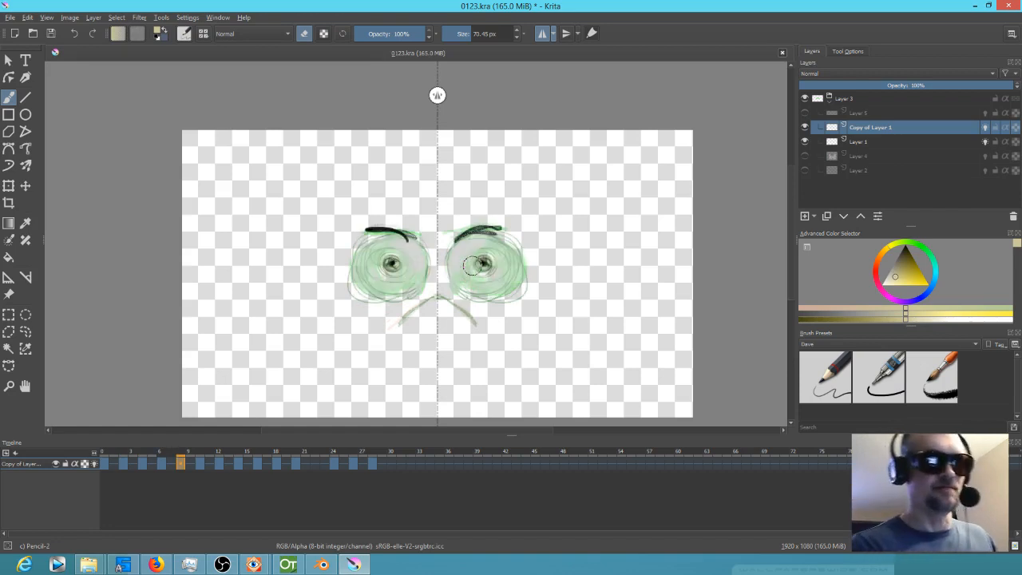
pyautogui.moveTo(536, 236)
pyautogui.mouseDown()
pyautogui.moveTo(519, 261)
pyautogui.moveTo(351, 290)
pyautogui.mouseUp()
pyautogui.press('Right')
pyautogui.moveTo(479, 265); pyautogui.dragTo(351, 259)
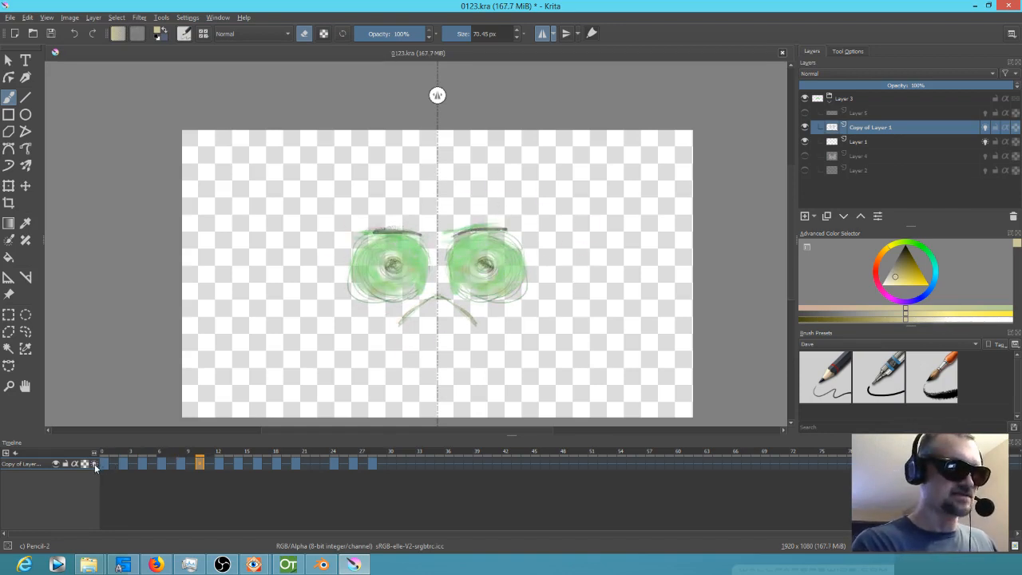
# Step: Erase the drawings at frames 12 and 14 of Copy of Layer 1
pyautogui.press('Right')
pyautogui.press('Right')
pyautogui.moveTo(448, 252)
pyautogui.mouseDown()
pyautogui.moveTo(404, 262)
pyautogui.moveTo(391, 246)
pyautogui.moveTo(328, 258)
pyautogui.moveTo(380, 251)
pyautogui.moveTo(371, 293)
pyautogui.moveTo(406, 321)
pyautogui.mouseUp()
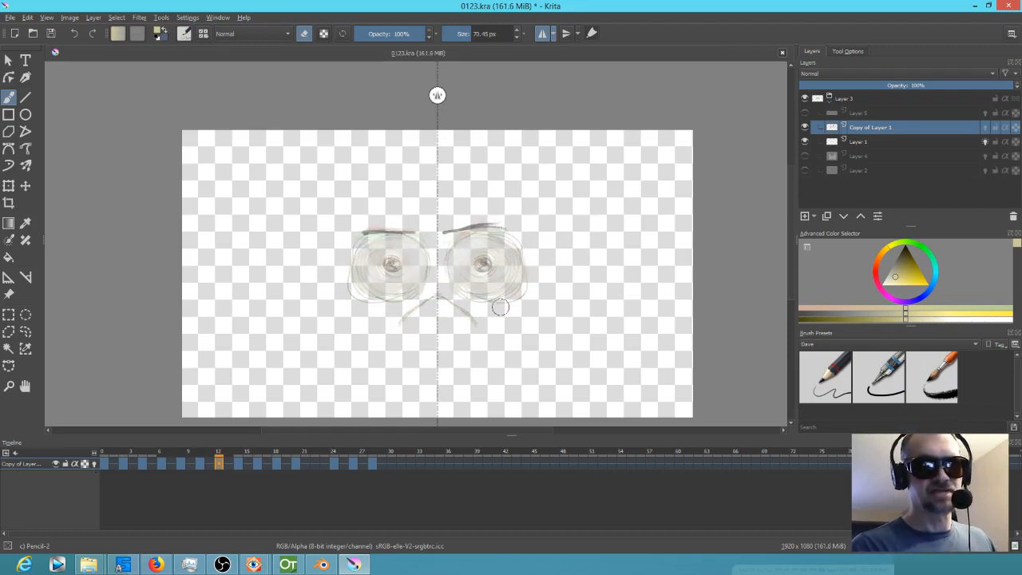
pyautogui.press('Right')
pyautogui.press('Right')
pyautogui.moveTo(547, 264)
pyautogui.mouseDown()
pyautogui.moveTo(552, 237)
pyautogui.moveTo(423, 214)
pyautogui.moveTo(391, 266)
pyautogui.mouseUp()
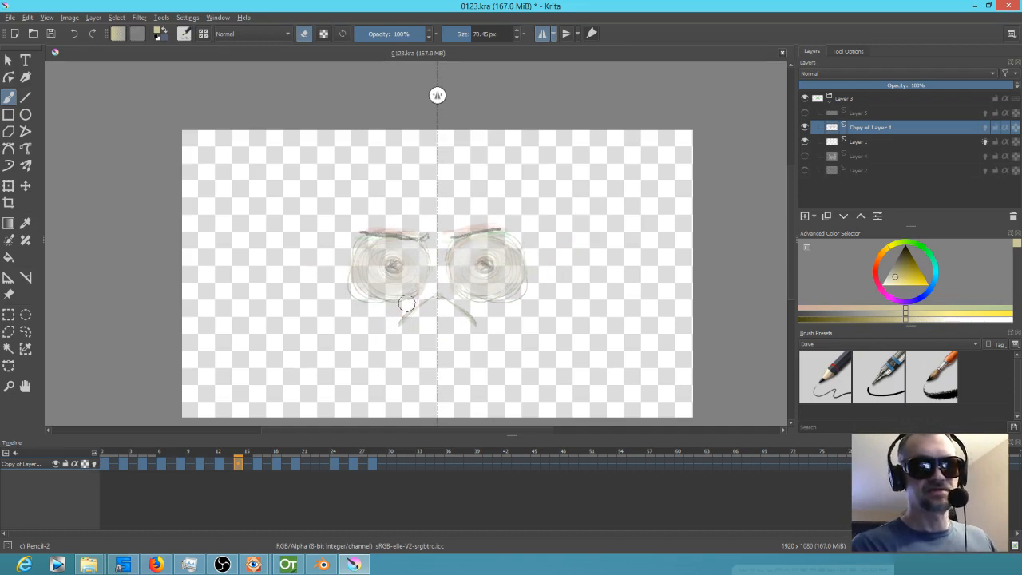
# Step: Clear the eyes and brows at frames 16 and 18 of Copy of Layer 1 with the eraser brush
pyautogui.press('Right')
pyautogui.press('Right')
pyautogui.moveTo(527, 240)
pyautogui.mouseDown()
pyautogui.moveTo(456, 246)
pyautogui.moveTo(506, 223)
pyautogui.moveTo(491, 256)
pyautogui.moveTo(508, 310)
pyautogui.mouseUp()
pyautogui.press('Right')
pyautogui.press('Right')
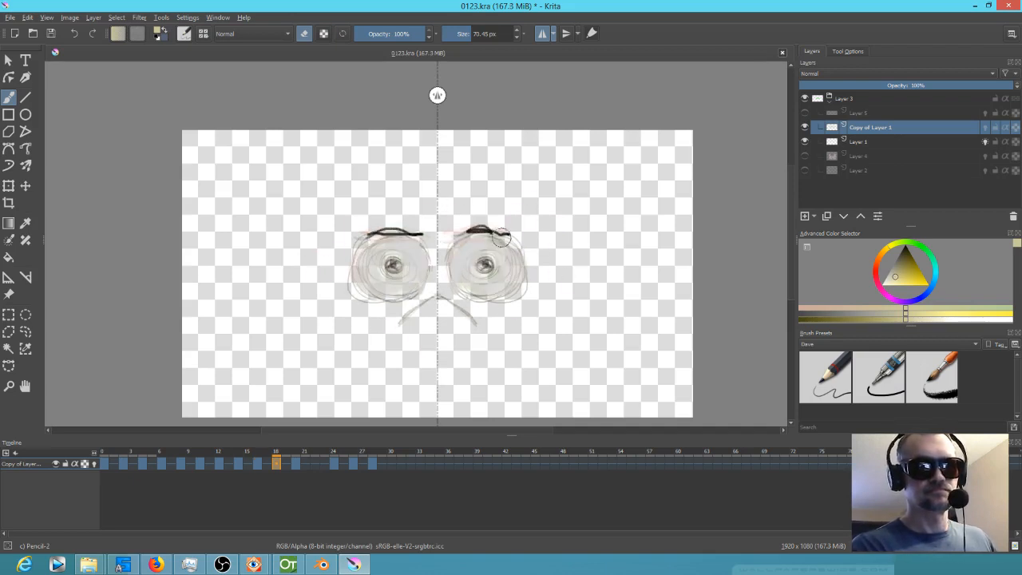
pyautogui.moveTo(354, 246)
pyautogui.mouseDown()
pyautogui.moveTo(529, 208)
pyautogui.moveTo(372, 282)
pyautogui.moveTo(383, 314)
pyautogui.moveTo(460, 318)
pyautogui.moveTo(491, 252)
pyautogui.mouseUp()
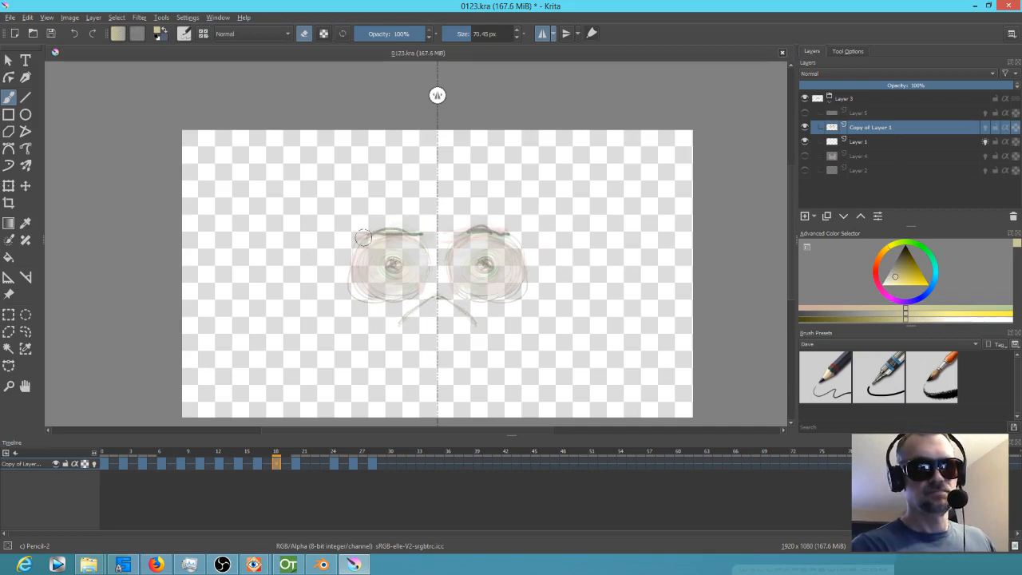
# Step: Erase the eye drawings at frames 20 and 24 of Copy of Layer 1
pyautogui.press('Right')
pyautogui.press('Right')
pyautogui.moveTo(524, 268)
pyautogui.mouseDown()
pyautogui.moveTo(479, 239)
pyautogui.moveTo(328, 266)
pyautogui.moveTo(394, 268)
pyautogui.mouseUp()
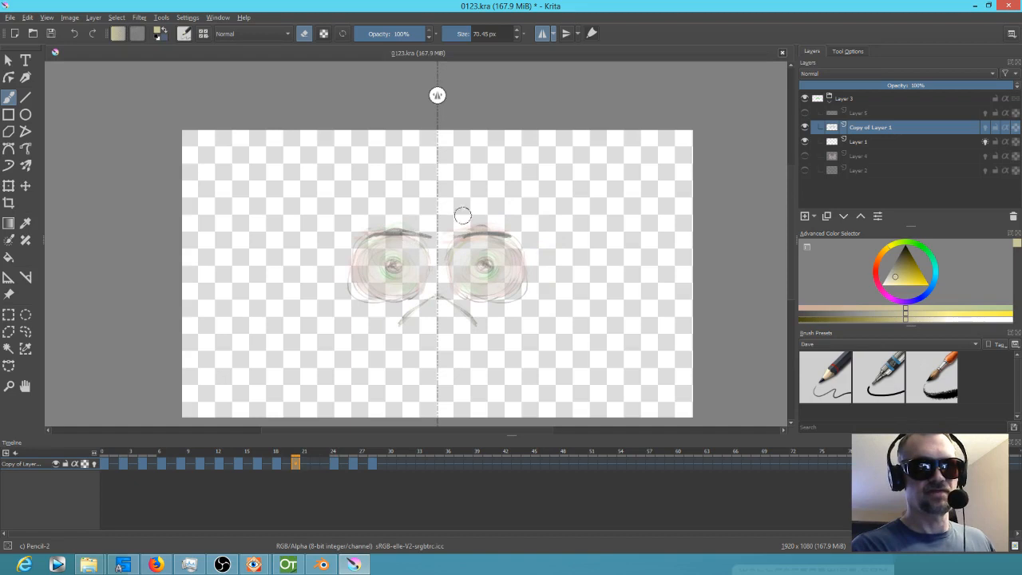
pyautogui.press('Right')
pyautogui.press('Right')
pyautogui.press('Right')
pyautogui.press('Right')
pyautogui.moveTo(546, 280)
pyautogui.mouseDown()
pyautogui.moveTo(499, 279)
pyautogui.moveTo(471, 244)
pyautogui.moveTo(332, 276)
pyautogui.mouseUp()
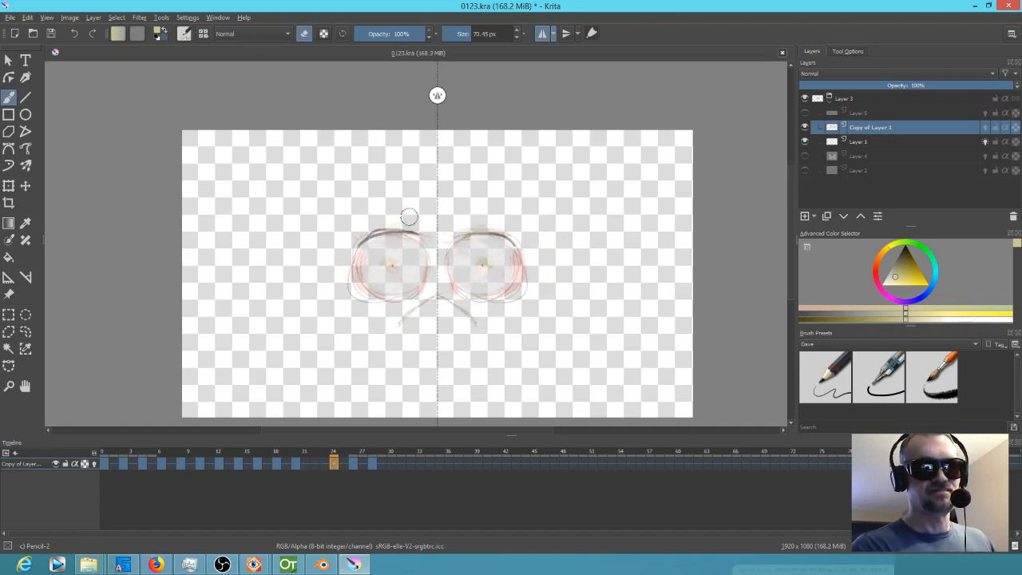
# Step: Erase the last two drawings on Copy of Layer 1, at frames 26 and 28
pyautogui.press('Right')
pyautogui.press('Right')
pyautogui.moveTo(548, 224)
pyautogui.mouseDown()
pyautogui.moveTo(346, 257)
pyautogui.moveTo(494, 232)
pyautogui.moveTo(545, 247)
pyautogui.mouseUp()
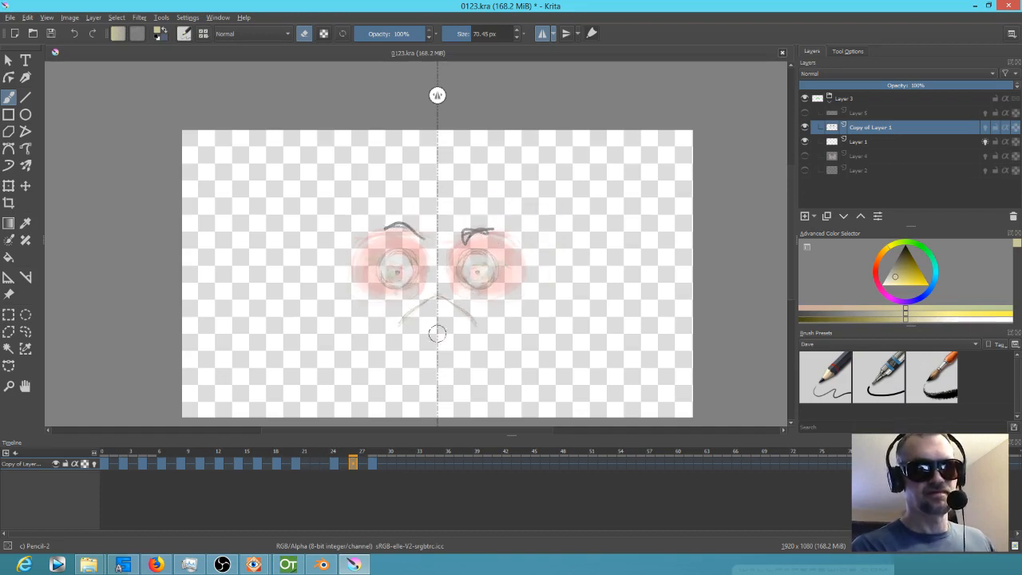
pyautogui.press('Right')
pyautogui.press('Right')
pyautogui.moveTo(421, 256); pyautogui.dragTo(393, 294)
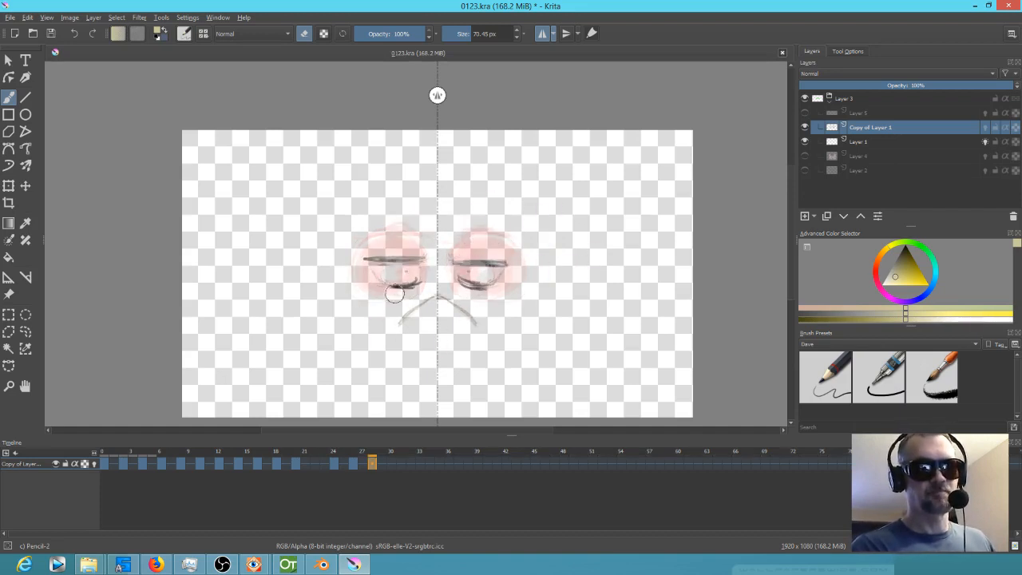
pyautogui.moveTo(440, 259)
pyautogui.mouseDown()
pyautogui.moveTo(387, 314)
pyautogui.moveTo(444, 316)
pyautogui.mouseUp()
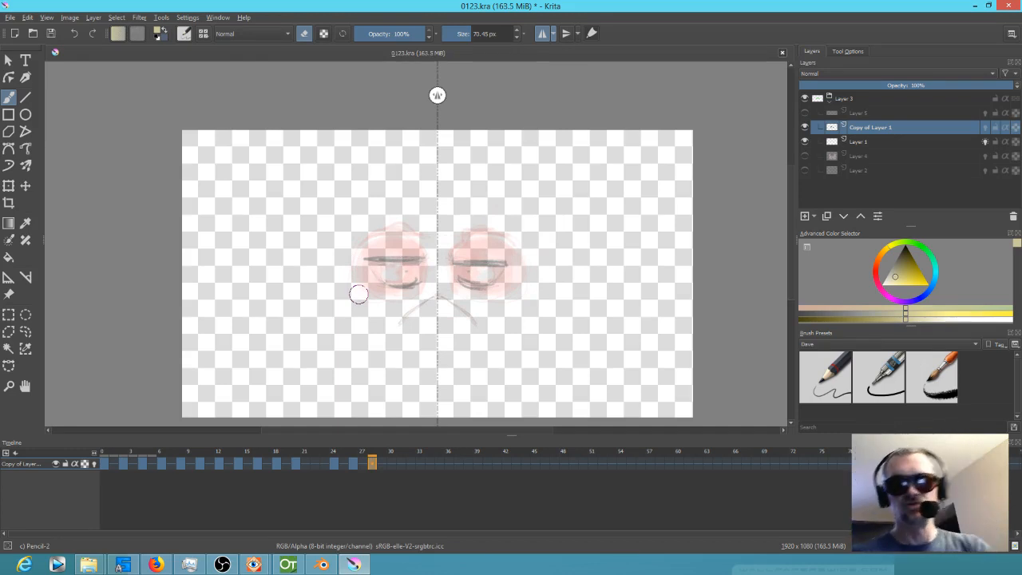
# Step: Return to frame 0 and set up the Ink-2 Fineliner brush with Stabilizer smoothing, undoing the test stroke
pyautogui.click(107, 449)
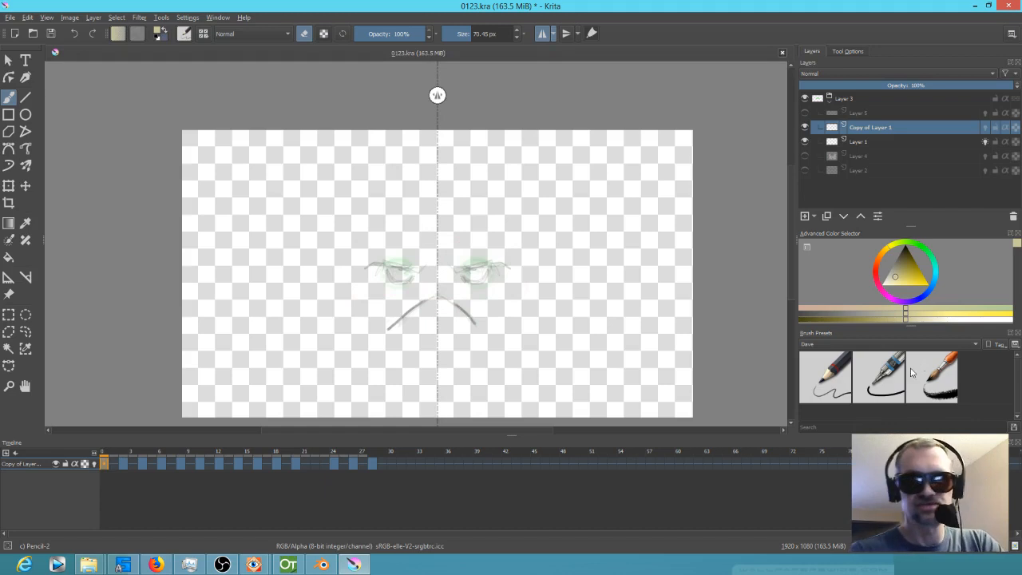
pyautogui.click(883, 382)
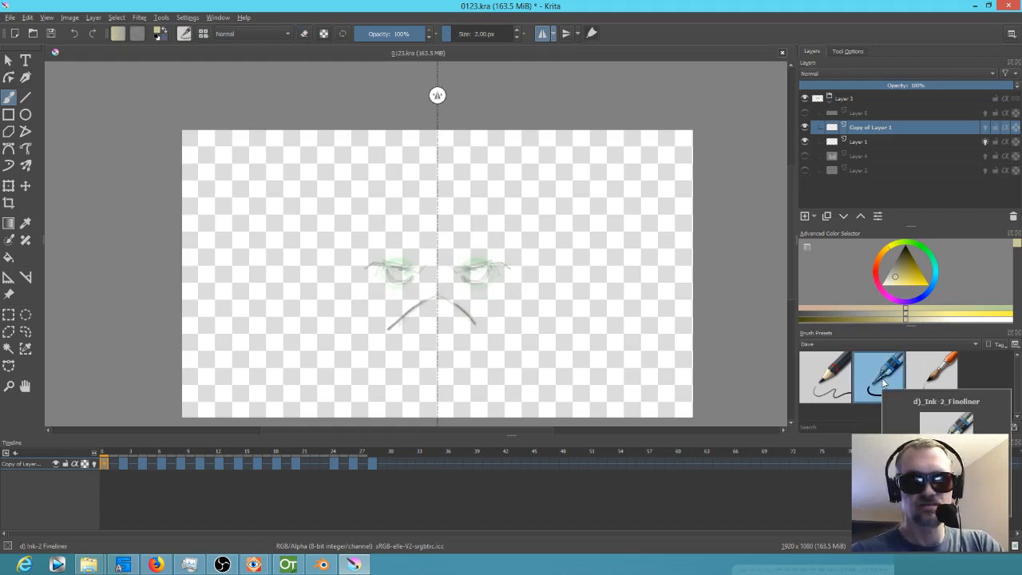
pyautogui.click(857, 53)
pyautogui.click(882, 77)
pyautogui.click(886, 107)
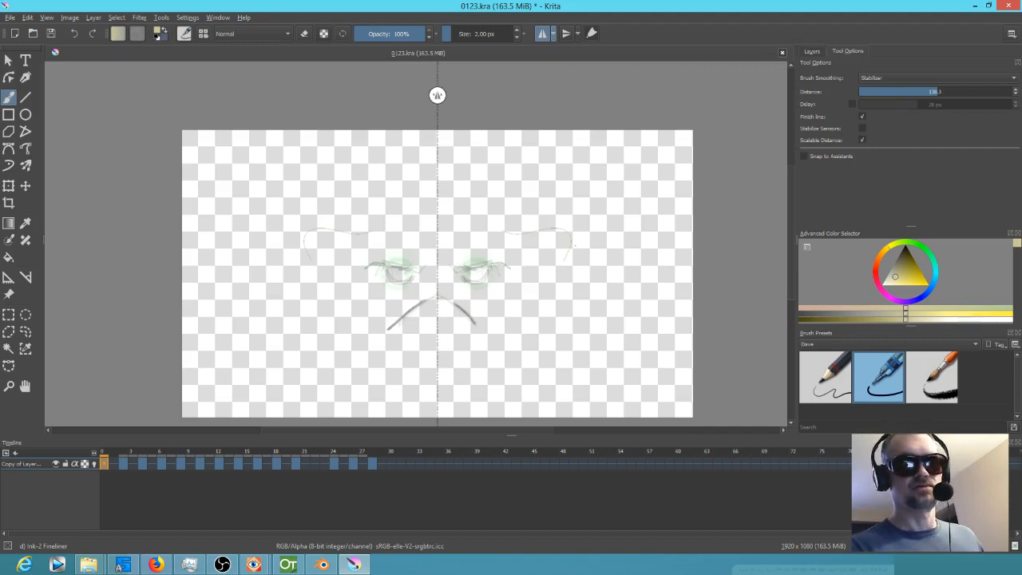
pyautogui.hotkey('ctrl', 'z')
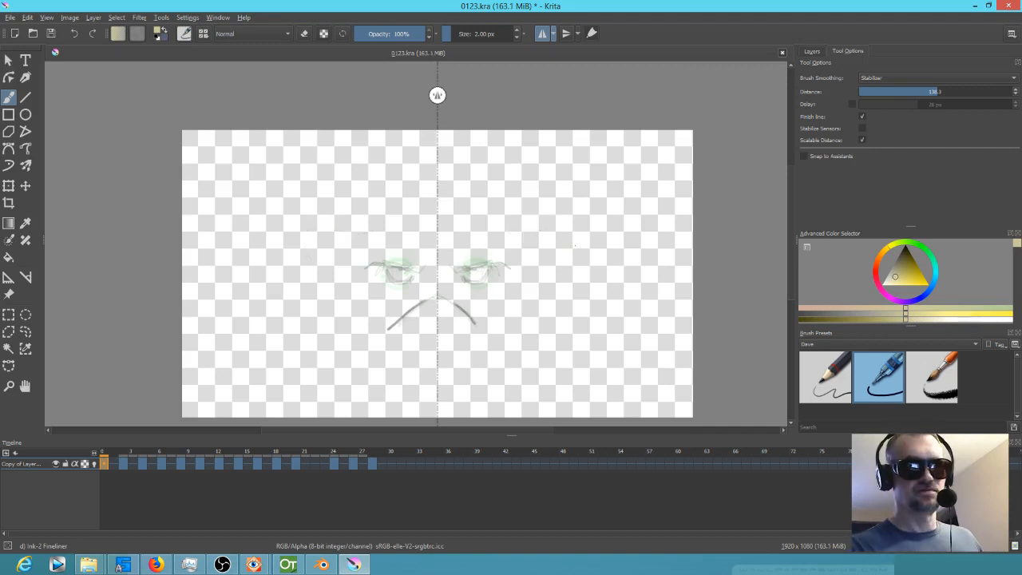
# Step: Set the Fineliner brush size to 4 px and its colour to black, undoing the pale trial stroke over the eyelids
pyautogui.press('+')
pyautogui.press('+')
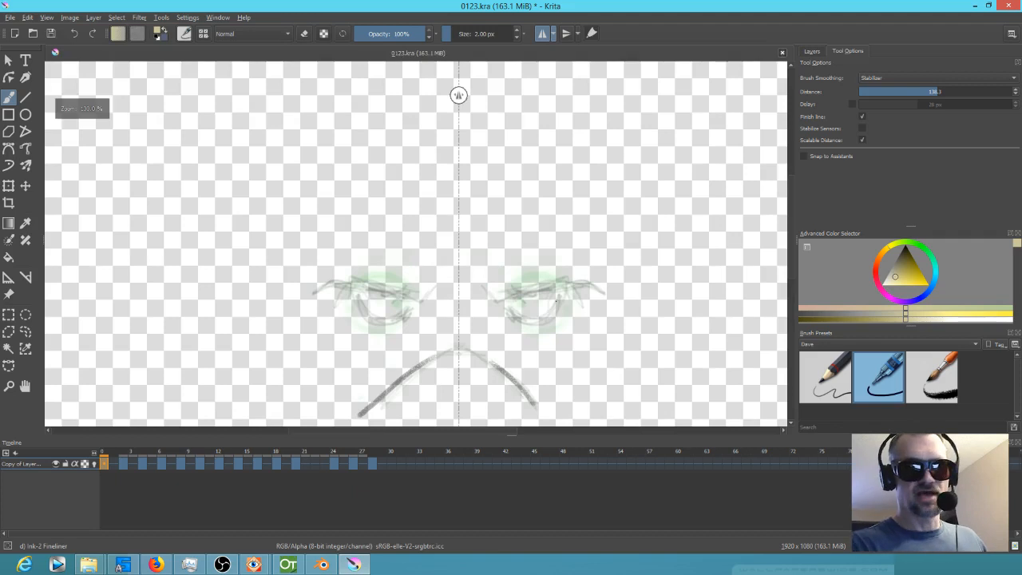
pyautogui.moveTo(565, 304); pyautogui.dragTo(555, 245)
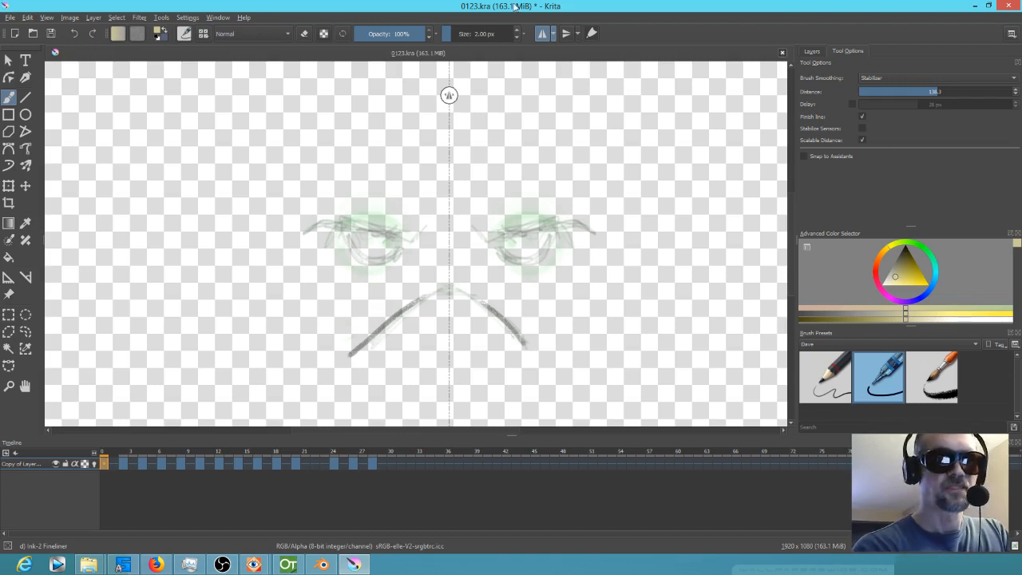
pyautogui.click(518, 30)
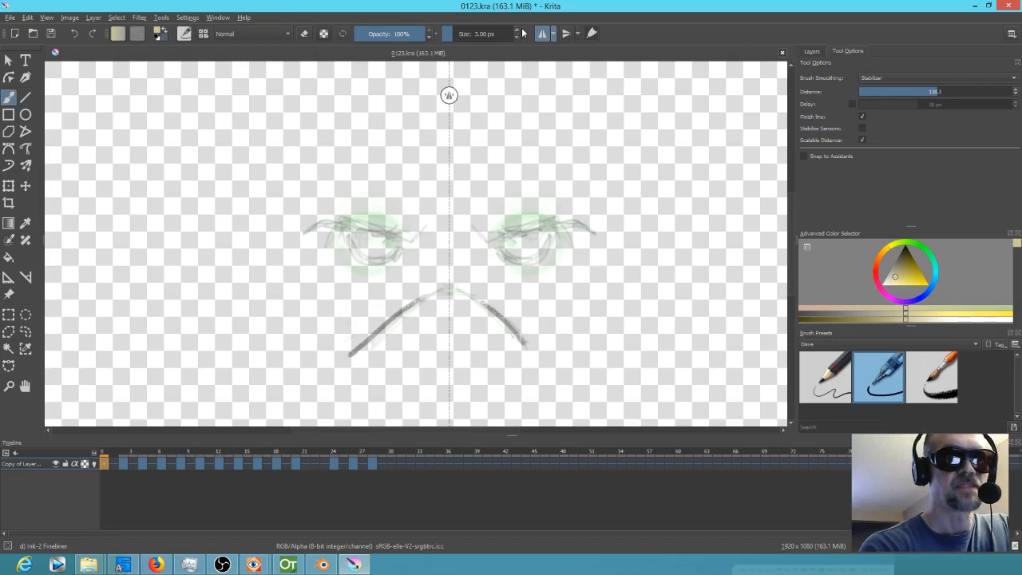
pyautogui.click(517, 29)
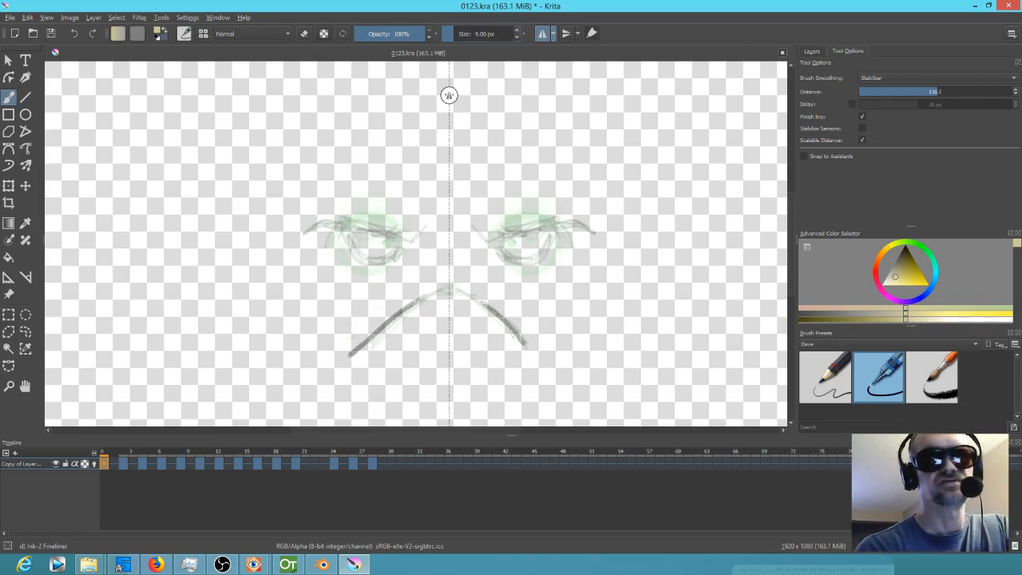
pyautogui.moveTo(483, 236); pyautogui.dragTo(541, 222)
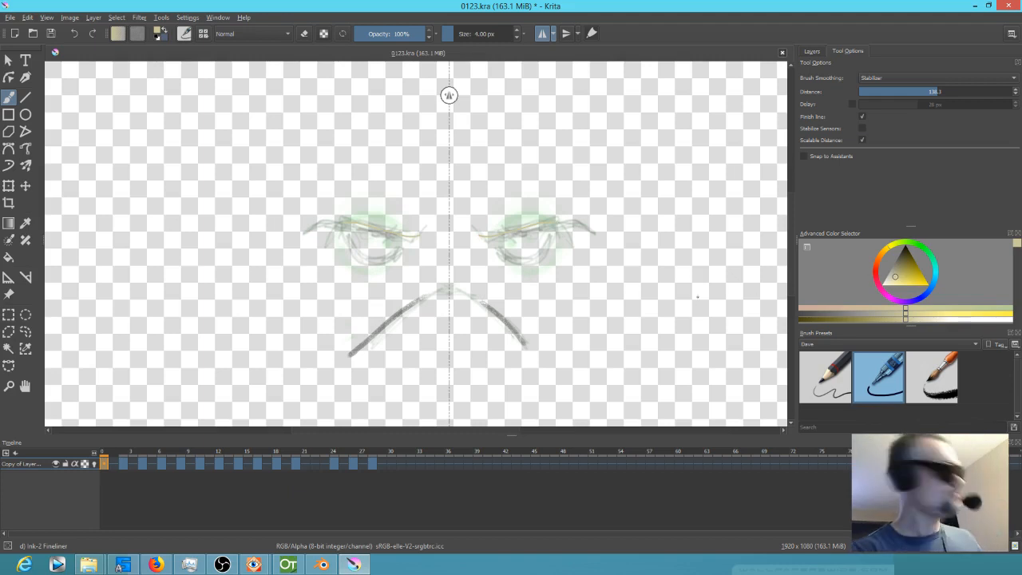
pyautogui.hotkey('ctrl', 'z')
pyautogui.moveTo(909, 264); pyautogui.dragTo(903, 225)
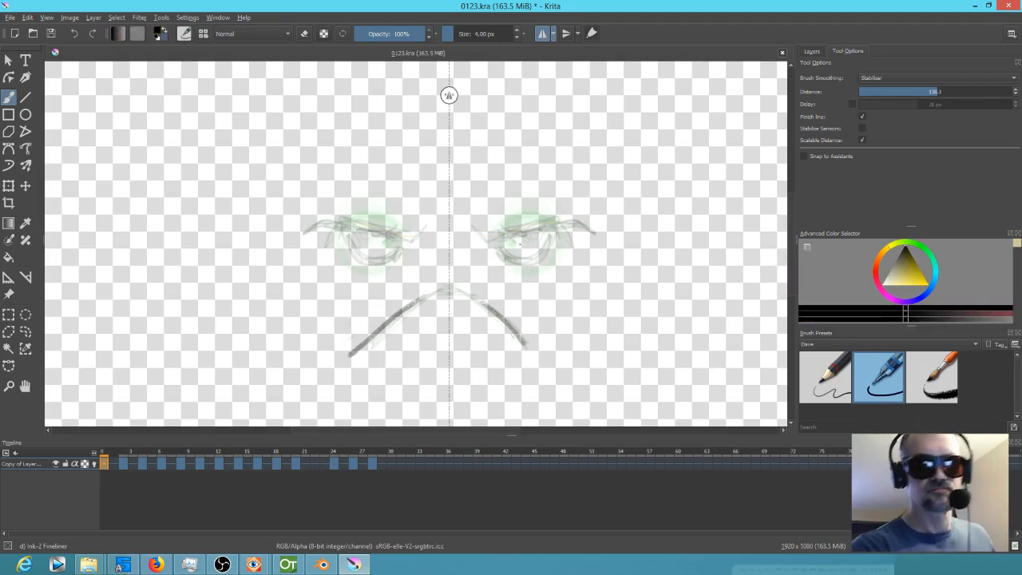
# Step: Ink the mirrored upper and lower eyelids, pupils and thick brows over the faded eyes at frame 0
pyautogui.moveTo(484, 239); pyautogui.dragTo(572, 220)
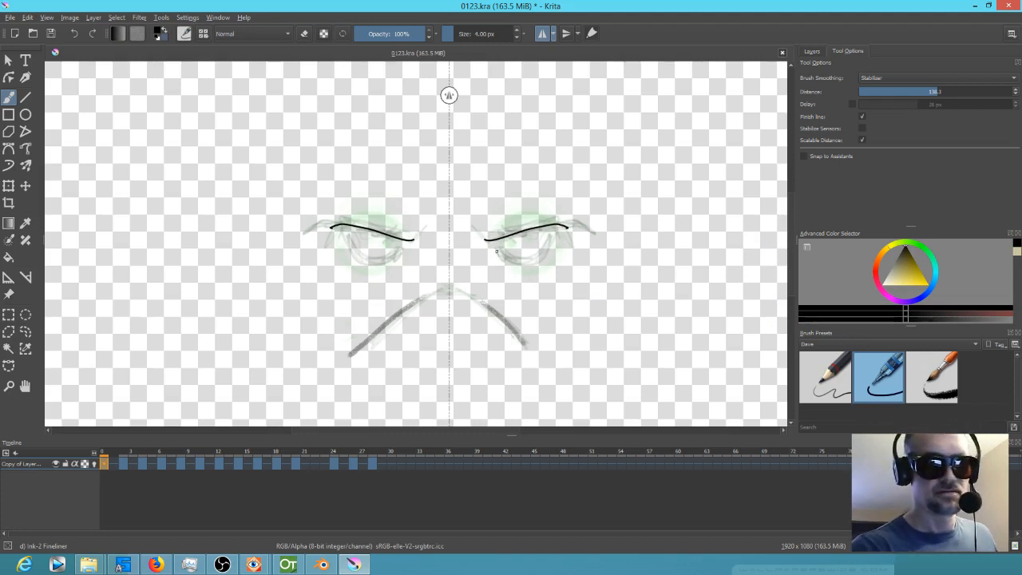
pyautogui.moveTo(500, 256)
pyautogui.mouseDown()
pyautogui.moveTo(527, 262)
pyautogui.moveTo(552, 241)
pyautogui.mouseUp()
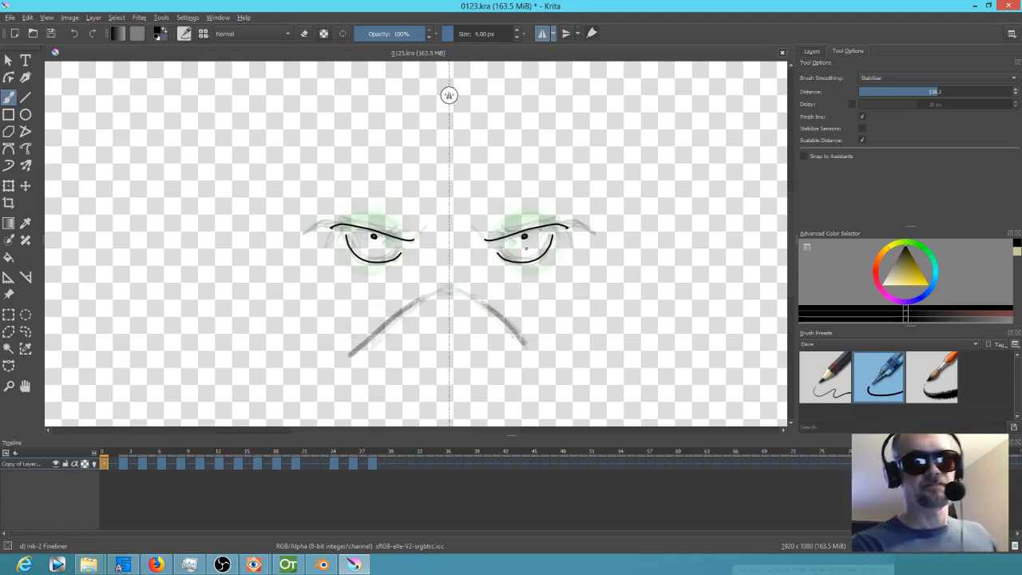
pyautogui.moveTo(481, 238)
pyautogui.mouseDown()
pyautogui.moveTo(546, 216)
pyautogui.moveTo(558, 214)
pyautogui.moveTo(528, 222)
pyautogui.moveTo(577, 219)
pyautogui.moveTo(481, 239)
pyautogui.moveTo(515, 228)
pyautogui.mouseUp()
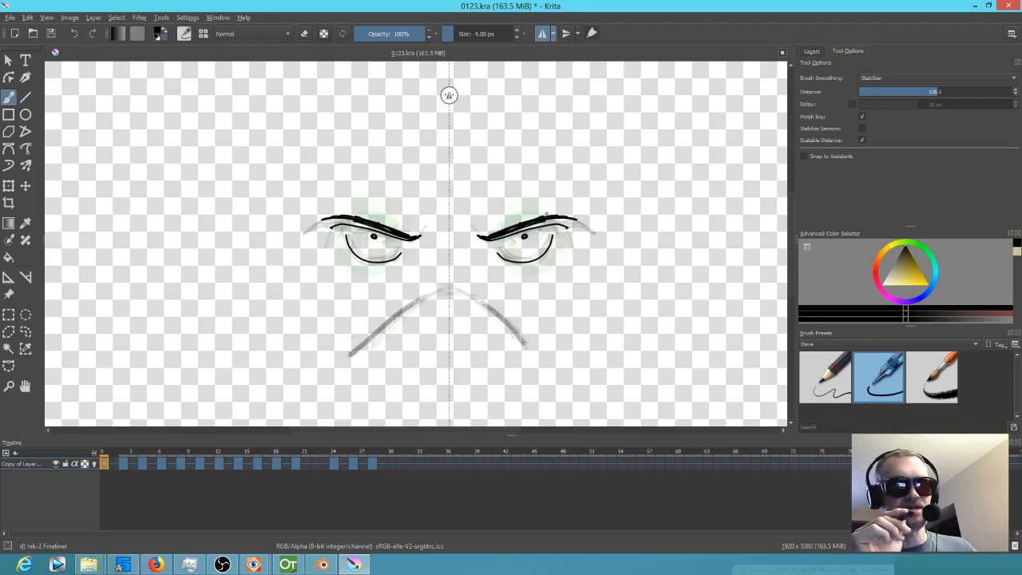
# Step: Erase and redraw the pupils at frame 0, and thicken the mirrored brows with extra black strokes
pyautogui.press('e')
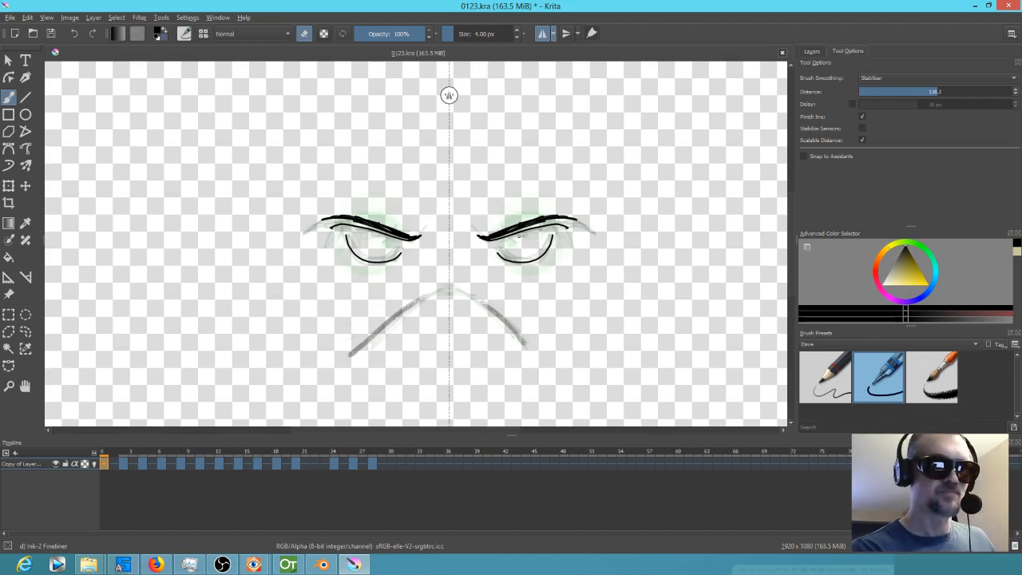
pyautogui.press('e')
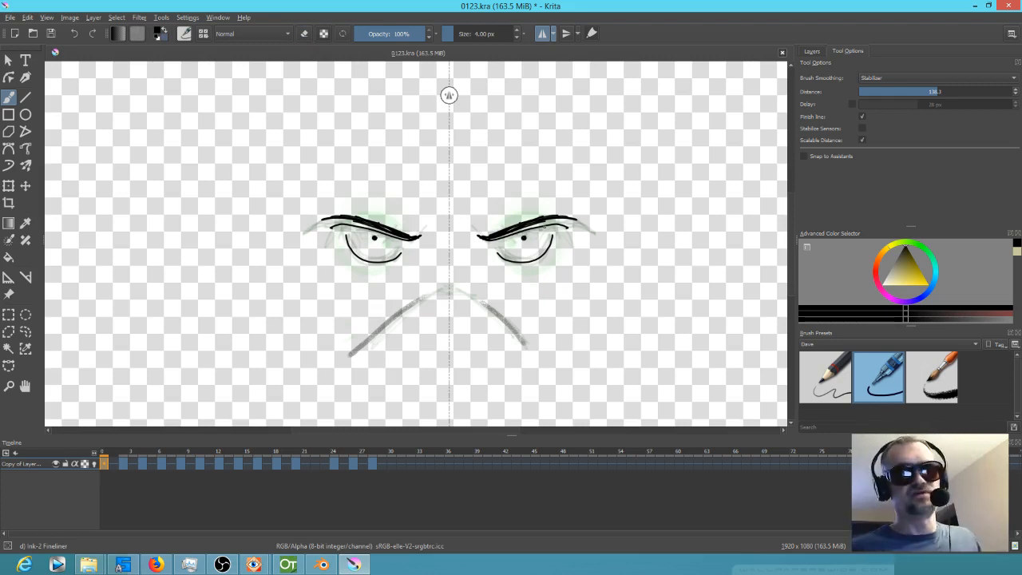
pyautogui.moveTo(408, 233); pyautogui.dragTo(422, 237)
pyautogui.moveTo(355, 219); pyautogui.dragTo(332, 224)
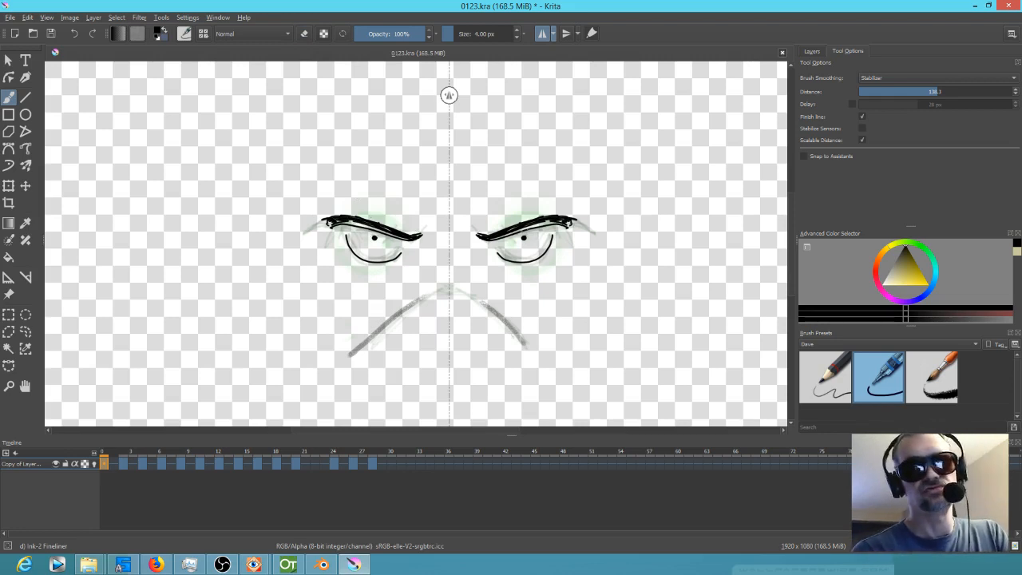
pyautogui.moveTo(531, 226)
pyautogui.mouseDown()
pyautogui.moveTo(553, 221)
pyautogui.moveTo(538, 218)
pyautogui.mouseUp()
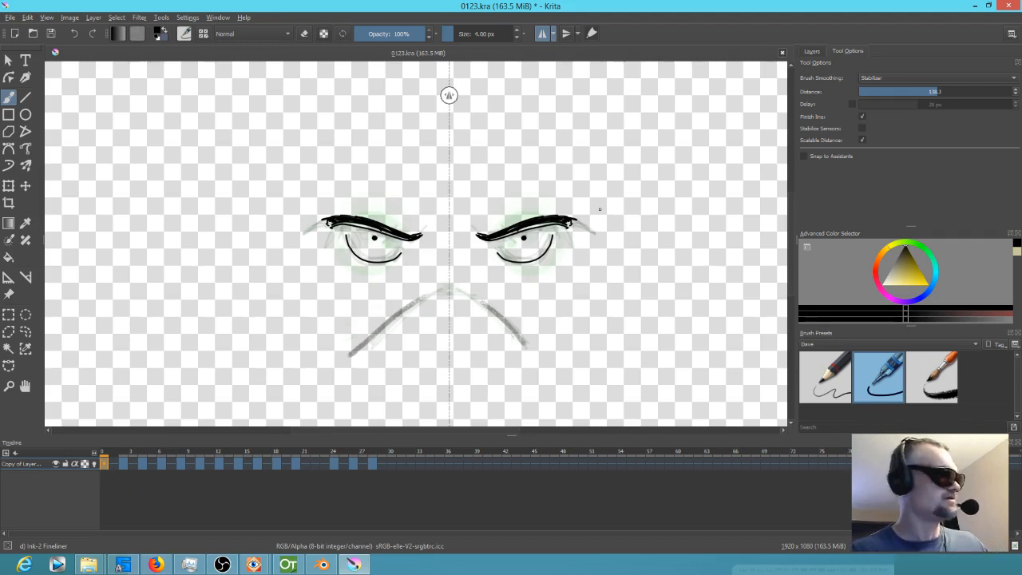
# Step: Ink the mirrored upper and lower eyelids and small pupils over the faded eyes at frame 2
pyautogui.press('Down')
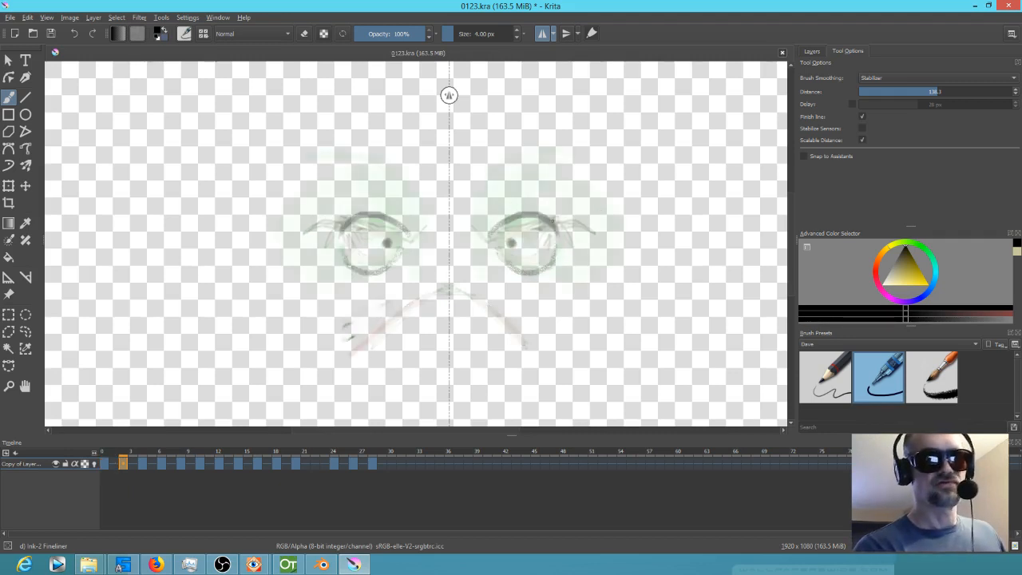
pyautogui.moveTo(402, 229)
pyautogui.mouseDown()
pyautogui.moveTo(365, 215)
pyautogui.moveTo(342, 237)
pyautogui.mouseUp()
pyautogui.moveTo(401, 229)
pyautogui.mouseDown()
pyautogui.moveTo(354, 212)
pyautogui.moveTo(338, 238)
pyautogui.mouseUp()
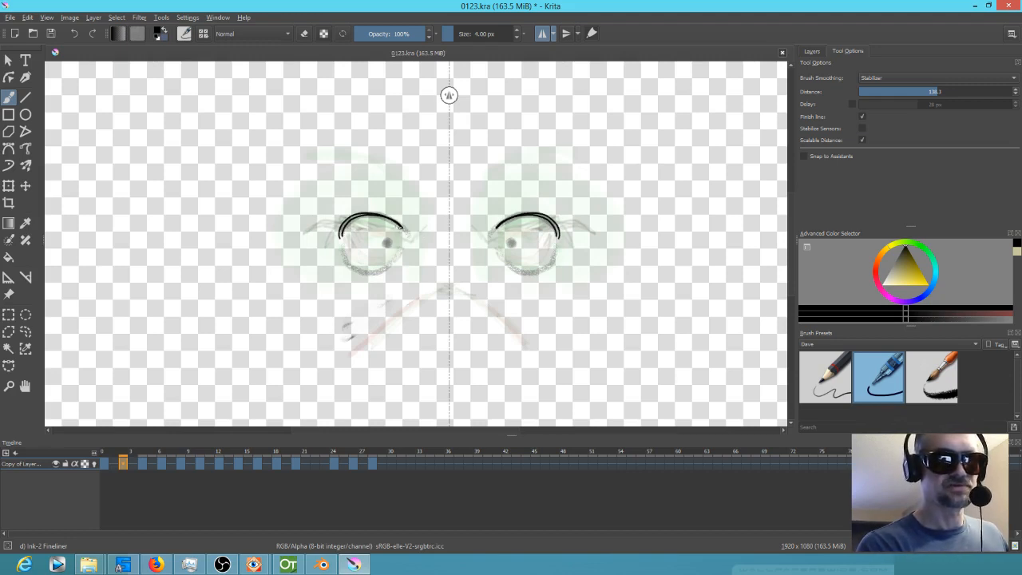
pyautogui.moveTo(393, 219)
pyautogui.mouseDown()
pyautogui.moveTo(342, 223)
pyautogui.moveTo(336, 237)
pyautogui.moveTo(403, 259)
pyautogui.mouseUp()
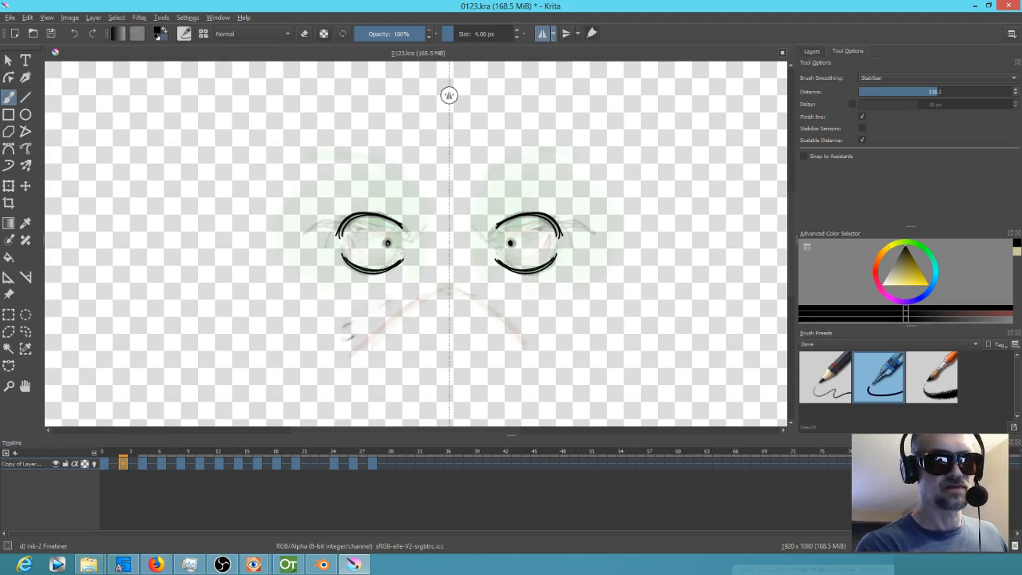
# Step: Ink the mirrored rounded eye outlines and the outward-looking pupils over the faded eyes at frame 4
pyautogui.press('.')
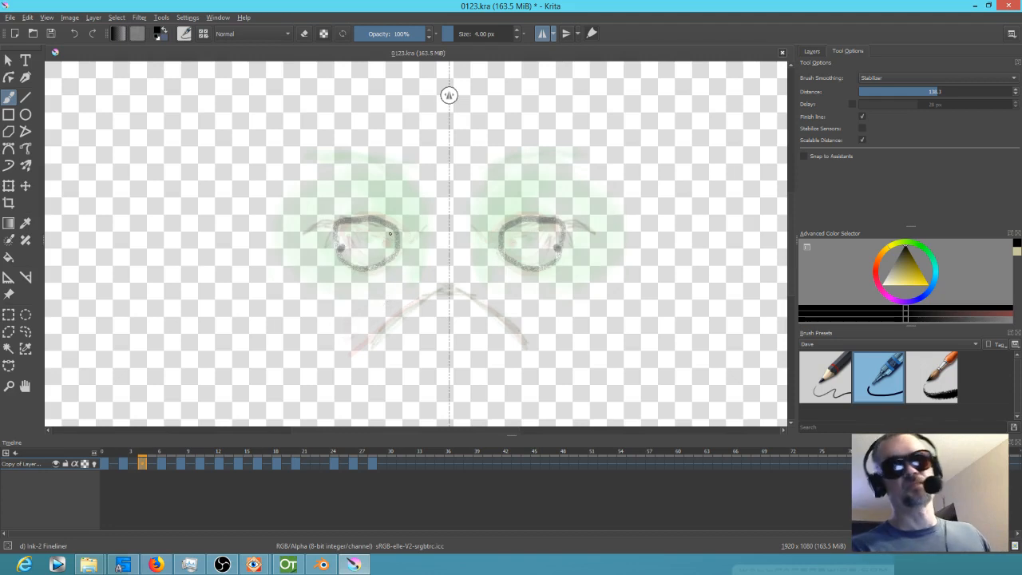
pyautogui.moveTo(397, 230)
pyautogui.mouseDown()
pyautogui.moveTo(387, 219)
pyautogui.moveTo(335, 239)
pyautogui.moveTo(392, 223)
pyautogui.mouseUp()
pyautogui.moveTo(333, 236)
pyautogui.mouseDown()
pyautogui.moveTo(388, 217)
pyautogui.moveTo(402, 238)
pyautogui.mouseUp()
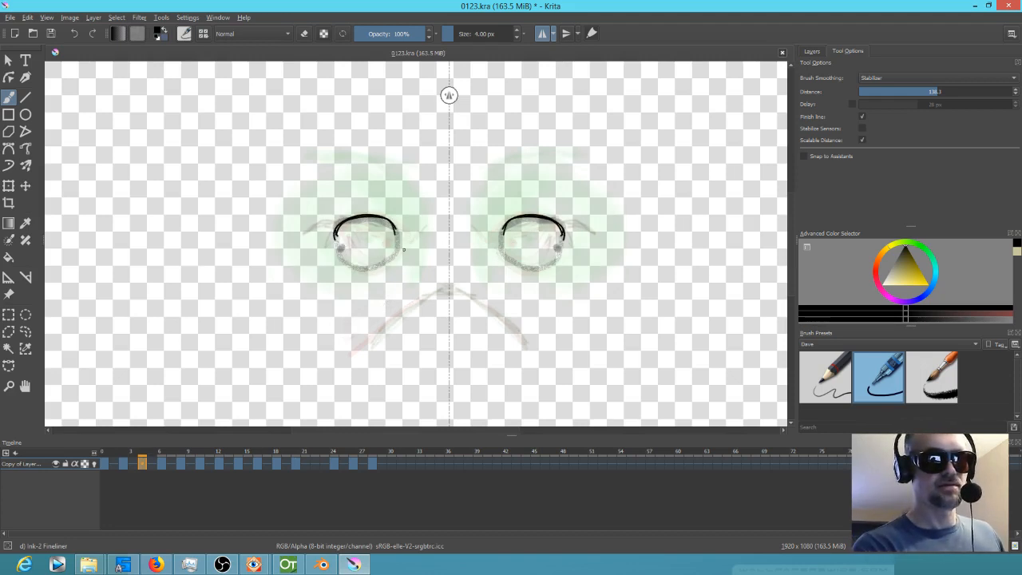
pyautogui.moveTo(341, 260)
pyautogui.mouseDown()
pyautogui.moveTo(384, 265)
pyautogui.moveTo(397, 243)
pyautogui.mouseUp()
pyautogui.moveTo(397, 244); pyautogui.dragTo(352, 266)
pyautogui.moveTo(364, 267); pyautogui.dragTo(390, 256)
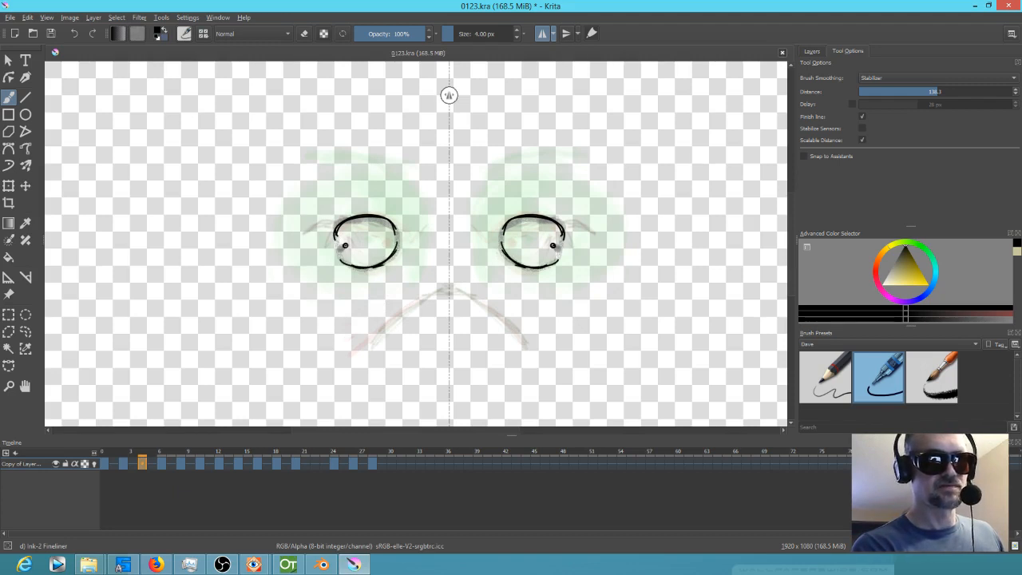
# Step: Briefly show Layer 2 at frame 6 to examine the head sketch, hide it again and reselect Copy of Layer 1
pyautogui.hotkey('alt', '.')
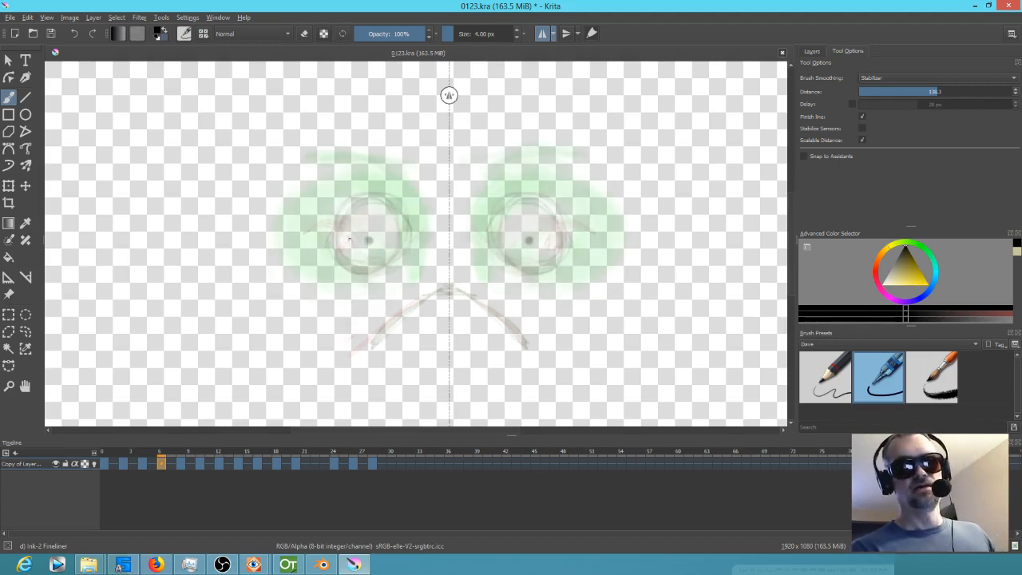
pyautogui.click(811, 52)
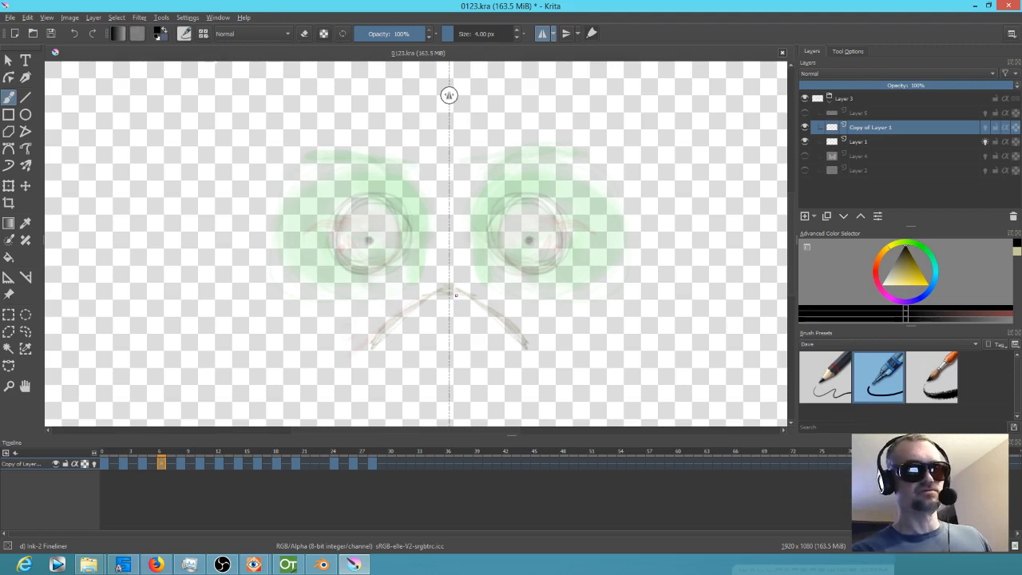
pyautogui.click(865, 156)
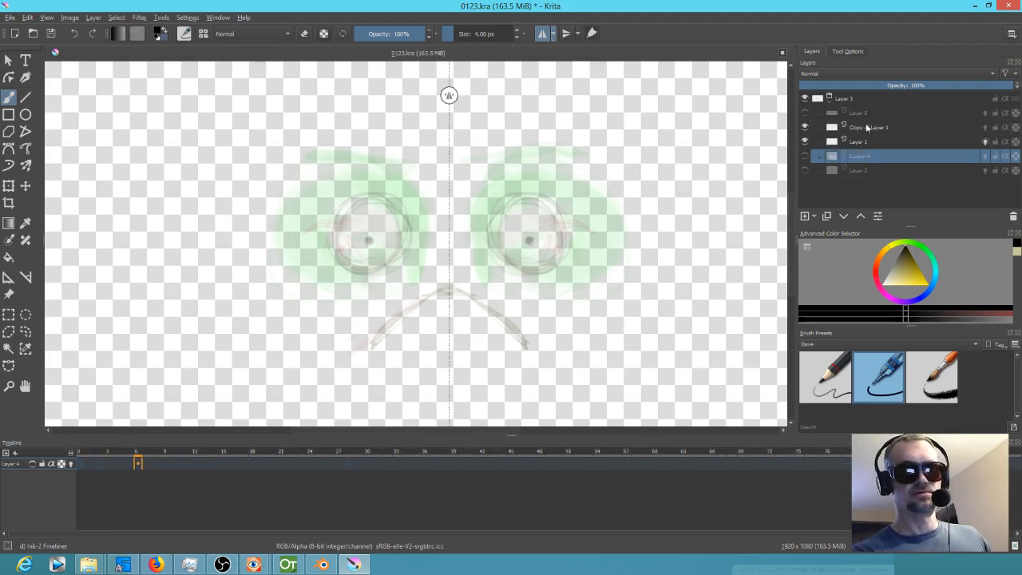
pyautogui.click(858, 170)
pyautogui.click(804, 170)
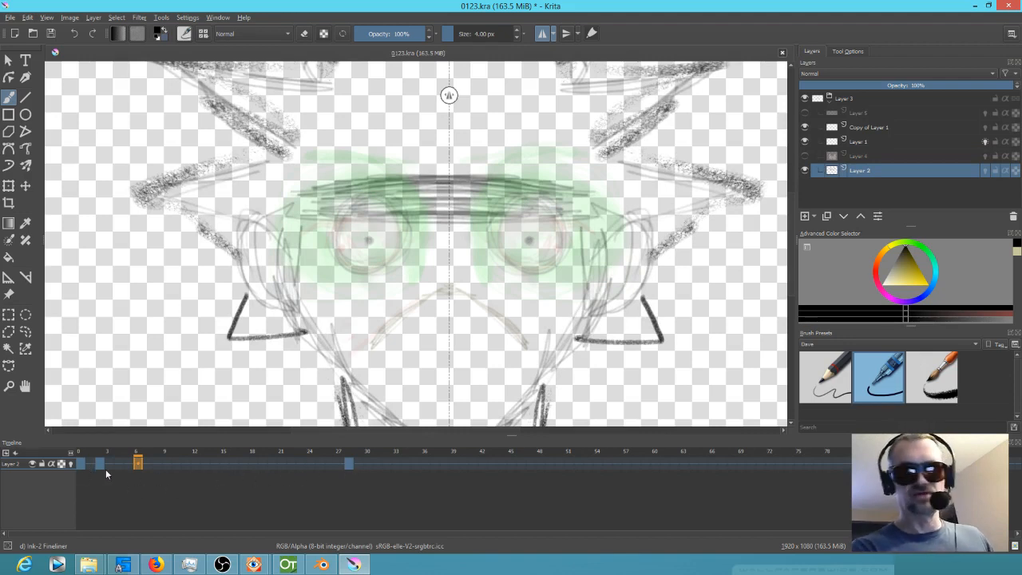
pyautogui.click(804, 169)
pyautogui.click(857, 129)
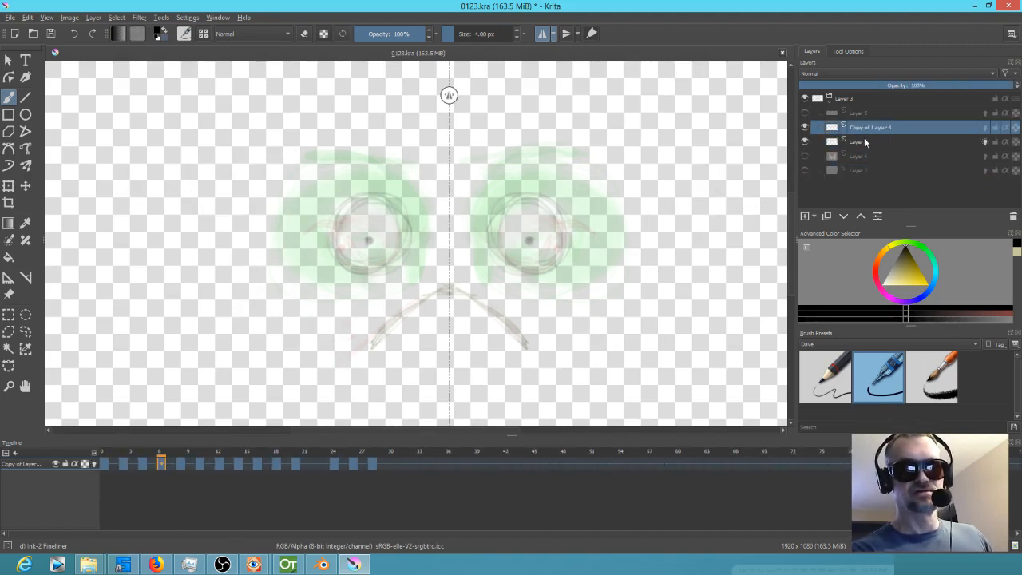
# Step: Compare frame 6 with frame 4, and draw mirrored circles around the faded eyes at frame 6 with the Ellipse tool
pyautogui.press('Left')
pyautogui.press('Left')
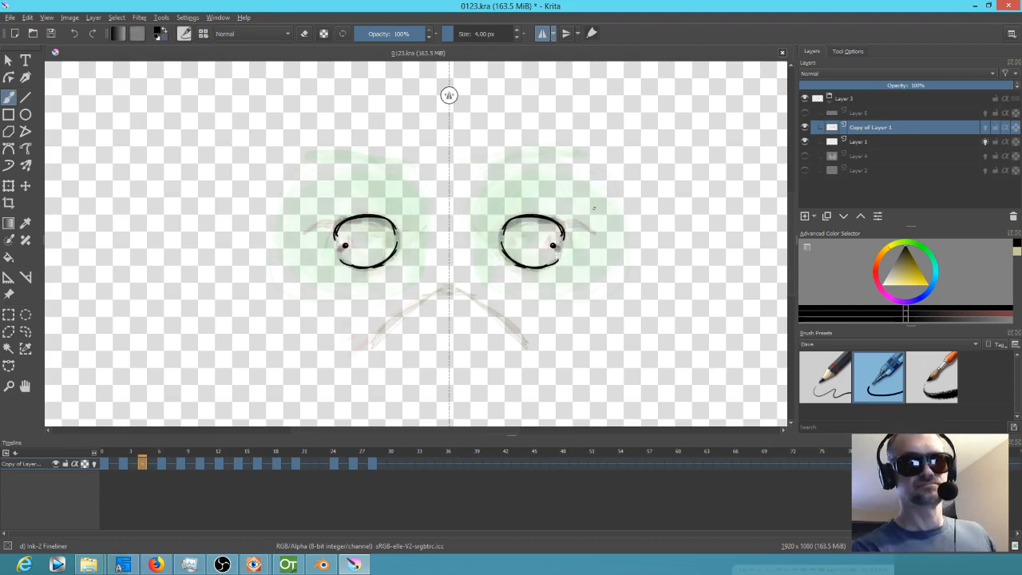
pyautogui.press('Right')
pyautogui.press('Right')
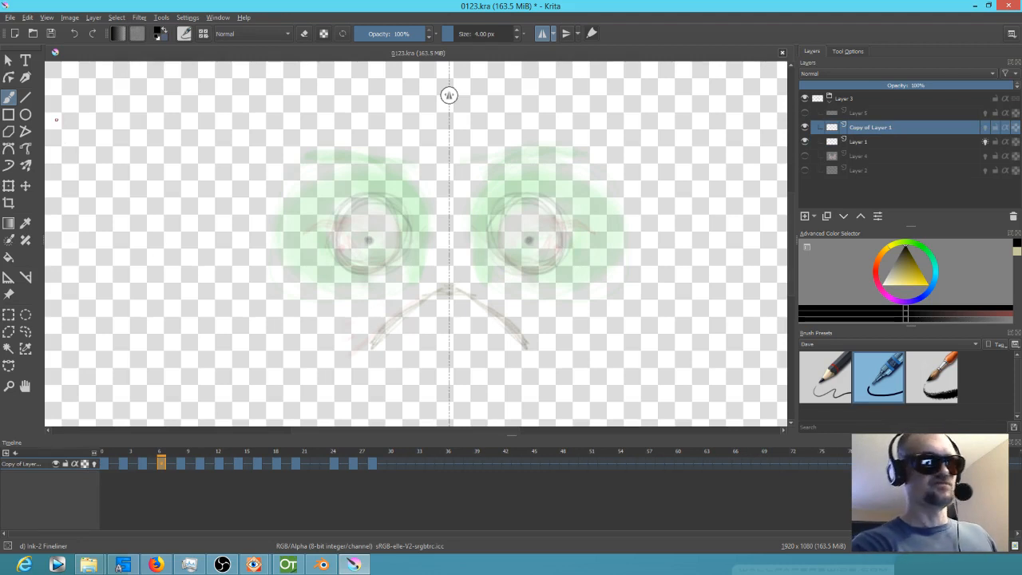
pyautogui.click(26, 114)
pyautogui.moveTo(495, 200); pyautogui.dragTo(577, 280)
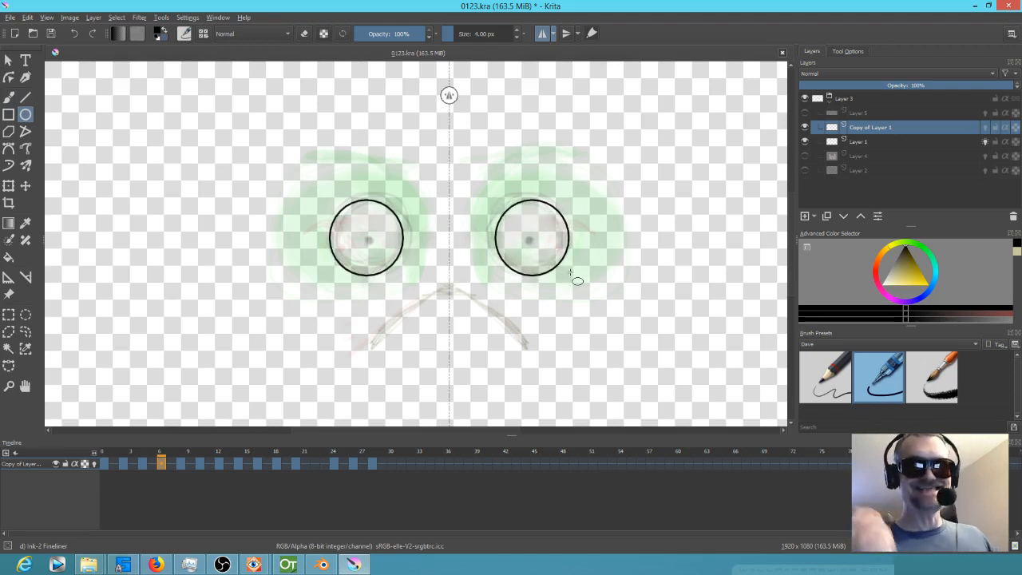
# Step: Draw large mirrored circles centred on the faded eyes at frame 8, undoing the first pair set too close together
pyautogui.press('Right')
pyautogui.press('Right')
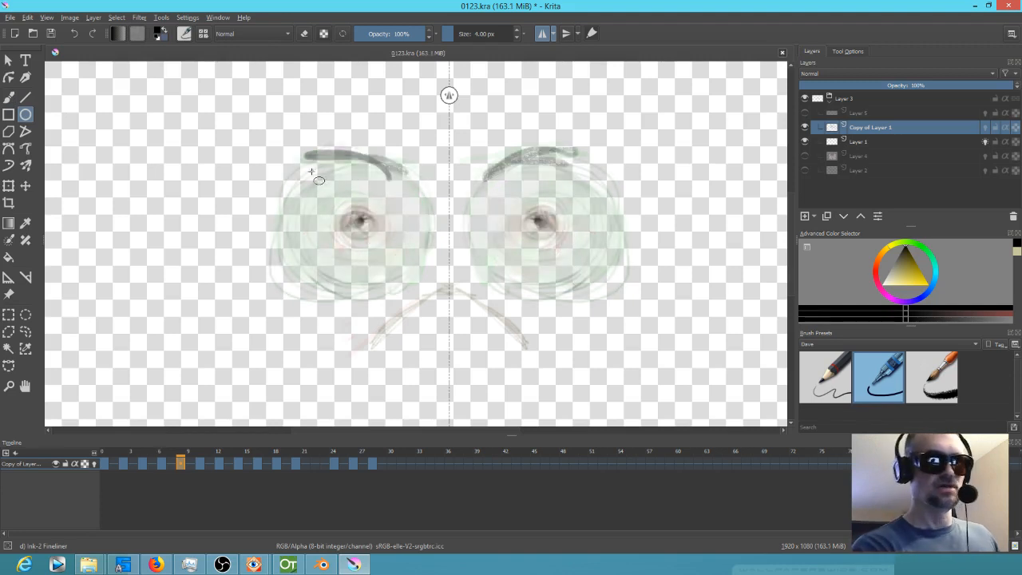
pyautogui.moveTo(306, 170); pyautogui.dragTo(442, 304)
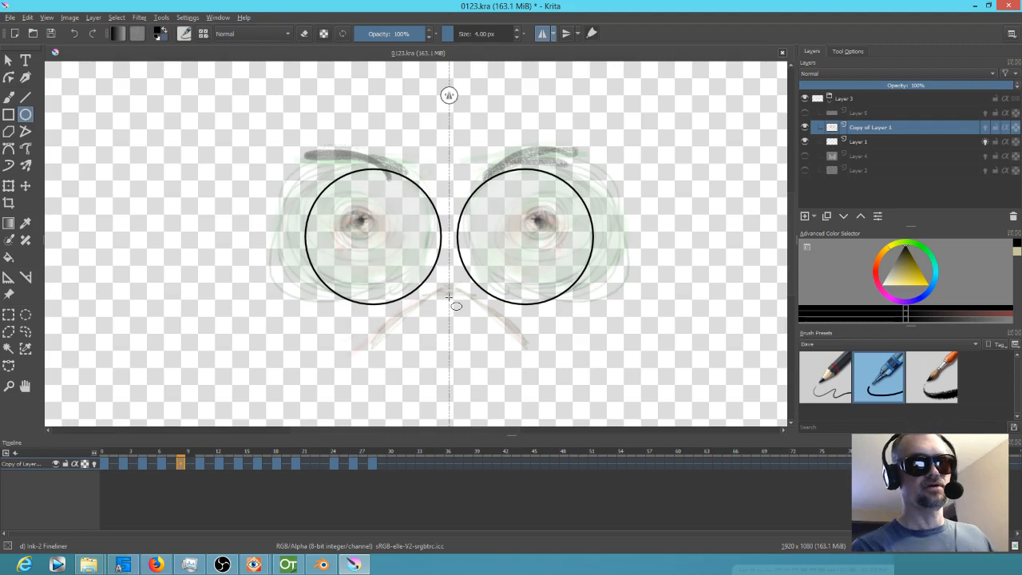
pyautogui.hotkey('ctrl', 'z')
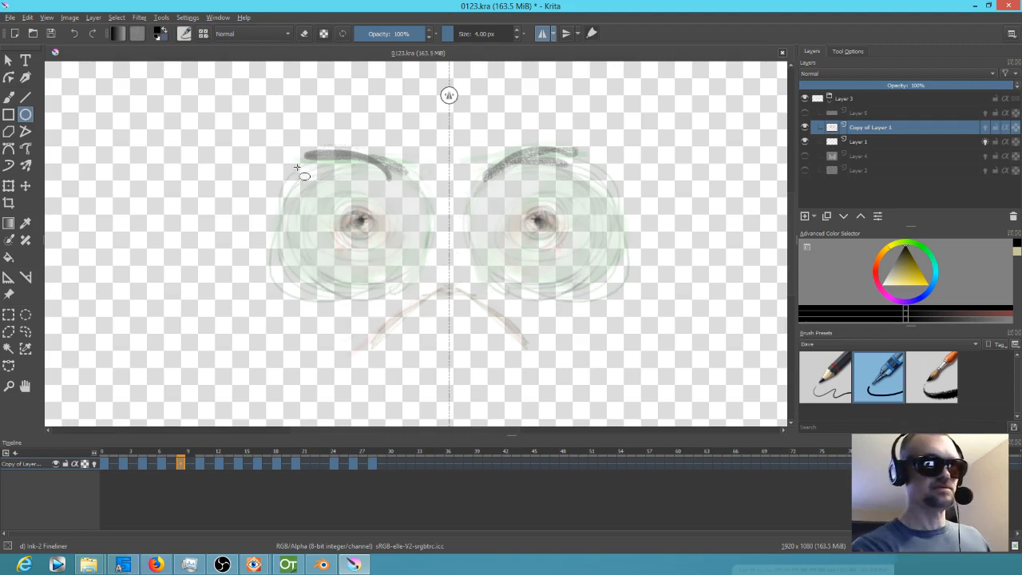
pyautogui.moveTo(294, 168); pyautogui.dragTo(439, 302)
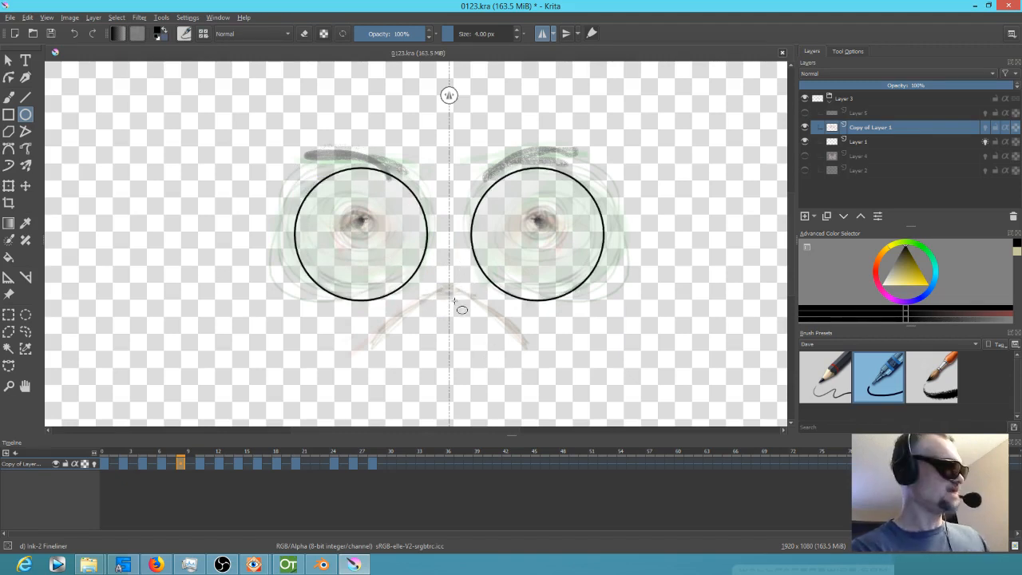
# Step: Draw large mirrored eye circles at frame 10, undoing the misplaced first ellipse
pyautogui.press('.')
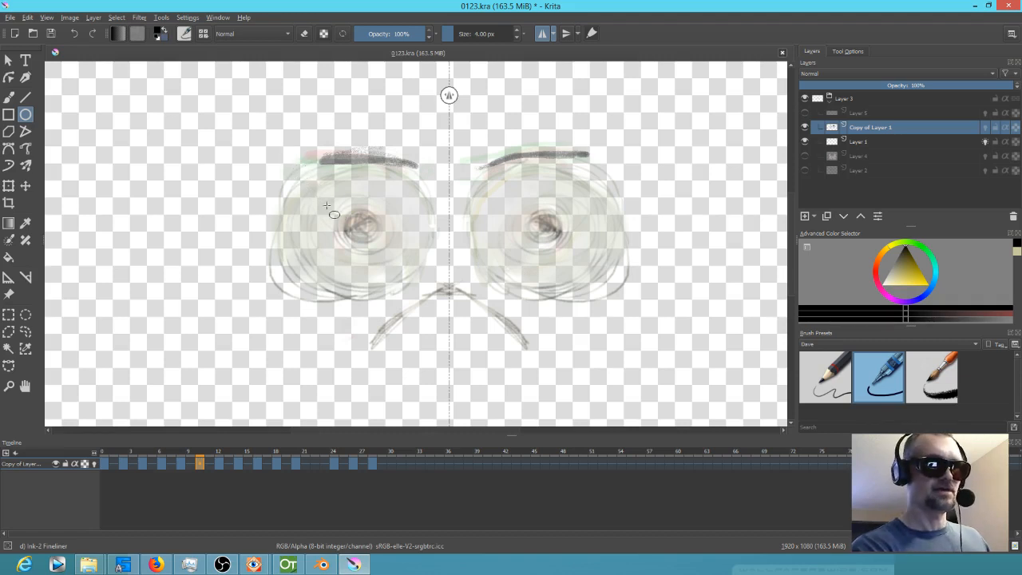
pyautogui.moveTo(403, 220)
pyautogui.mouseDown()
pyautogui.moveTo(423, 310)
pyautogui.moveTo(443, 292)
pyautogui.mouseUp()
pyautogui.hotkey('ctrl', 'z')
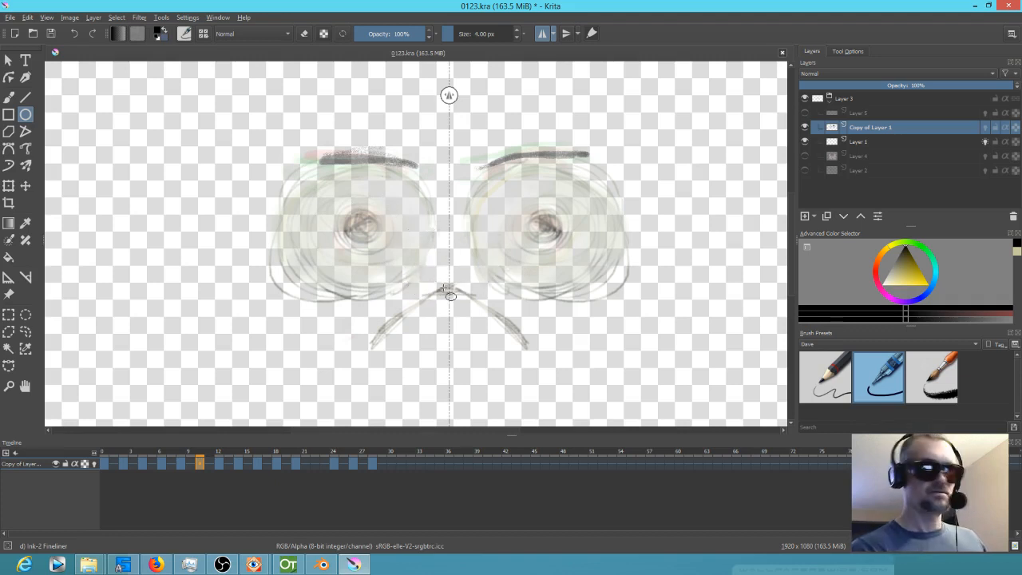
pyautogui.moveTo(288, 165); pyautogui.dragTo(404, 306)
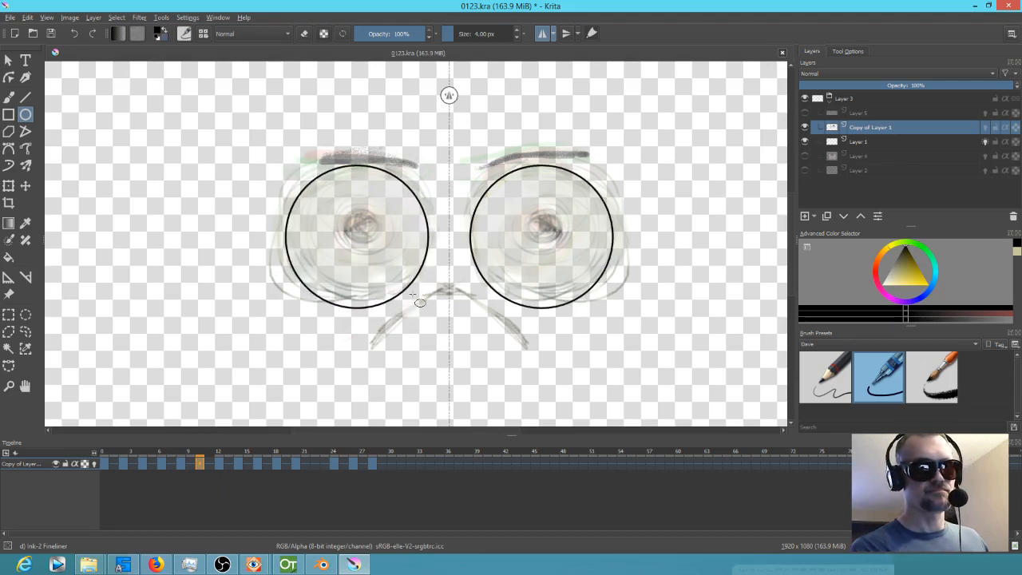
# Step: Flip back and forth through the frames around frame 10 to compare the eye circles
pyautogui.press('Right')
pyautogui.press('Right')
pyautogui.press('Left')
pyautogui.press('Left')
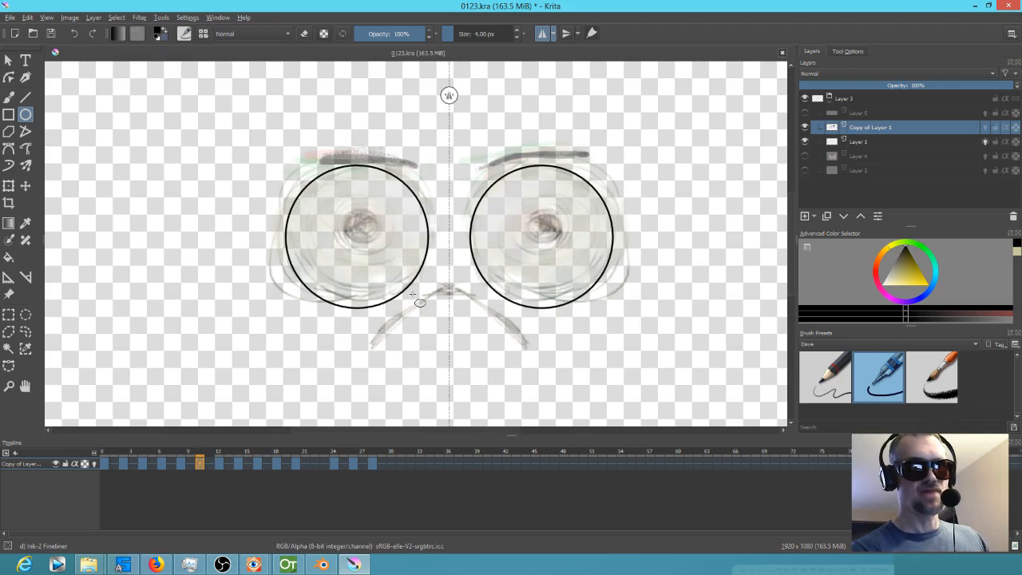
pyautogui.press('Left')
pyautogui.press('Left')
pyautogui.press('Right')
pyautogui.press('Left')
pyautogui.press('Right')
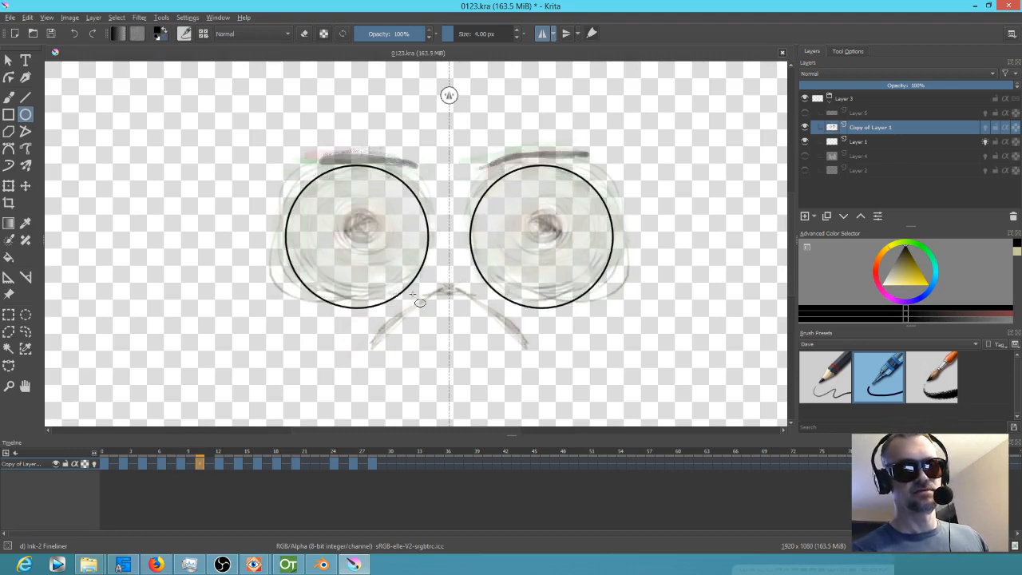
# Step: Draw large mirrored circles over the faded eyes at frames 12 and 14
pyautogui.press('Right')
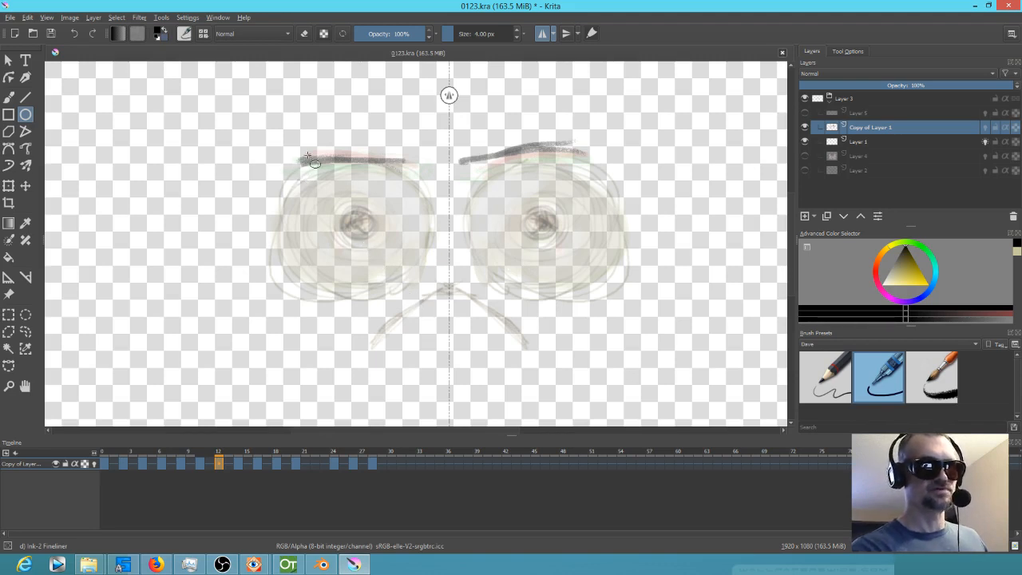
pyautogui.moveTo(295, 169); pyautogui.dragTo(431, 308)
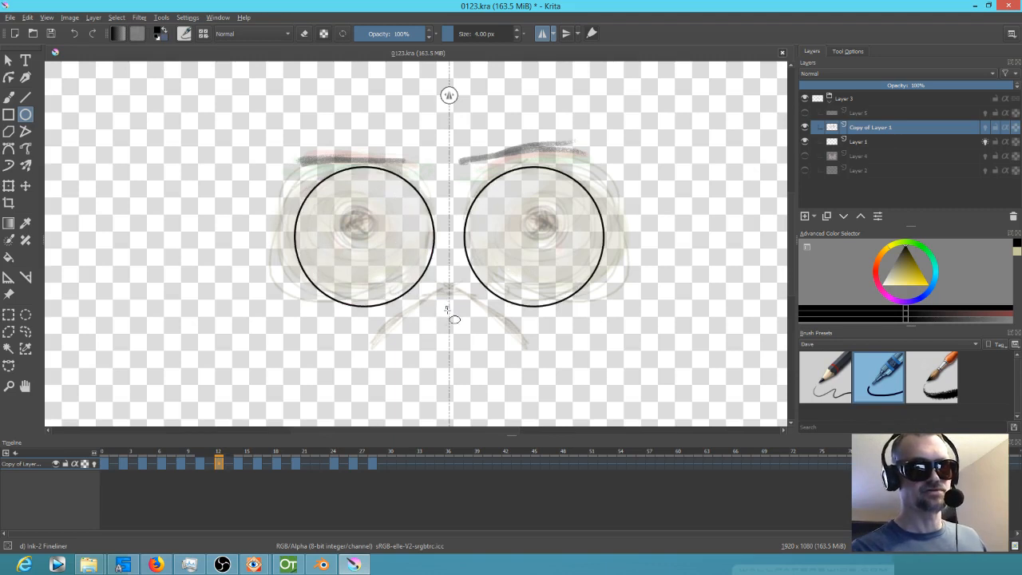
pyautogui.press('.')
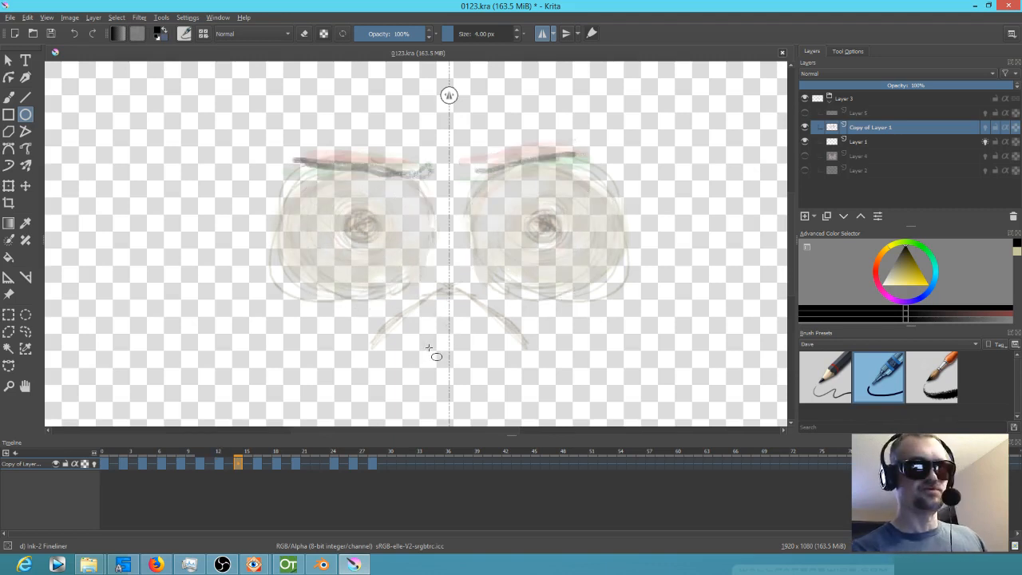
pyautogui.moveTo(284, 166)
pyautogui.mouseDown()
pyautogui.moveTo(402, 296)
pyautogui.moveTo(429, 309)
pyautogui.mouseUp()
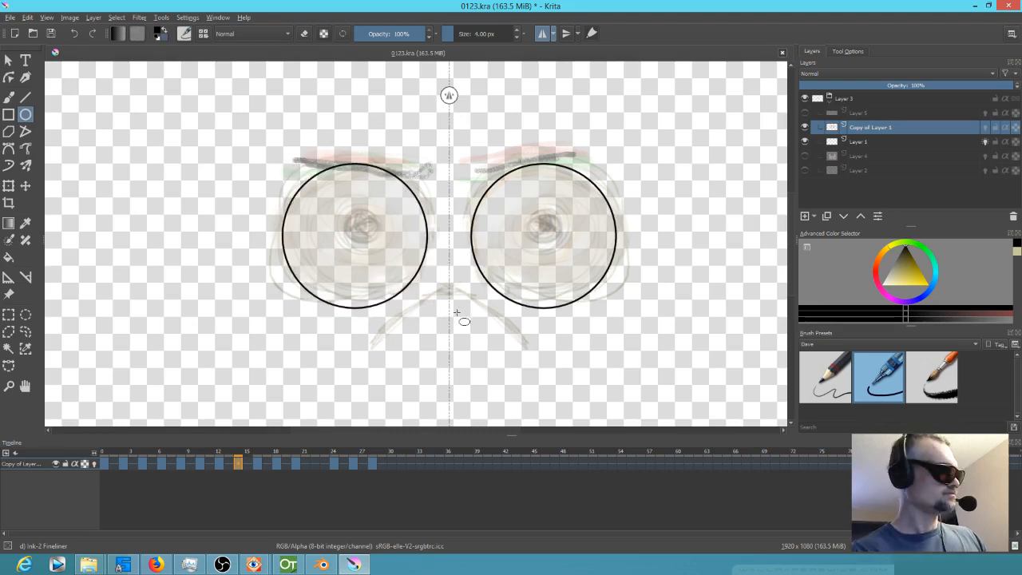
# Step: Draw large mirrored eye circles at frames 16 and 18, redoing the low-set pair at frame 18 higher up
pyautogui.press('Right')
pyautogui.press('Right')
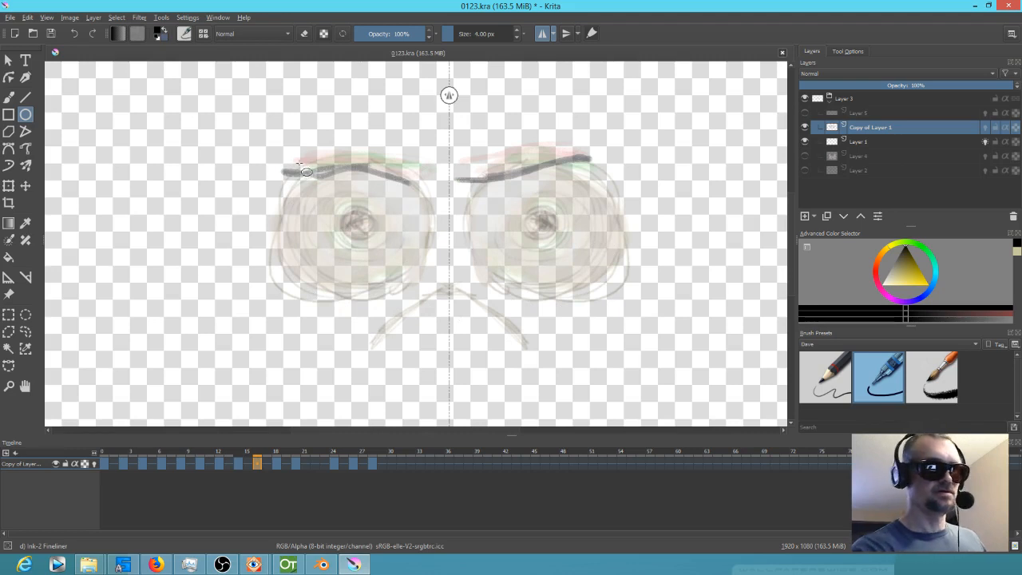
pyautogui.moveTo(296, 165); pyautogui.dragTo(413, 304)
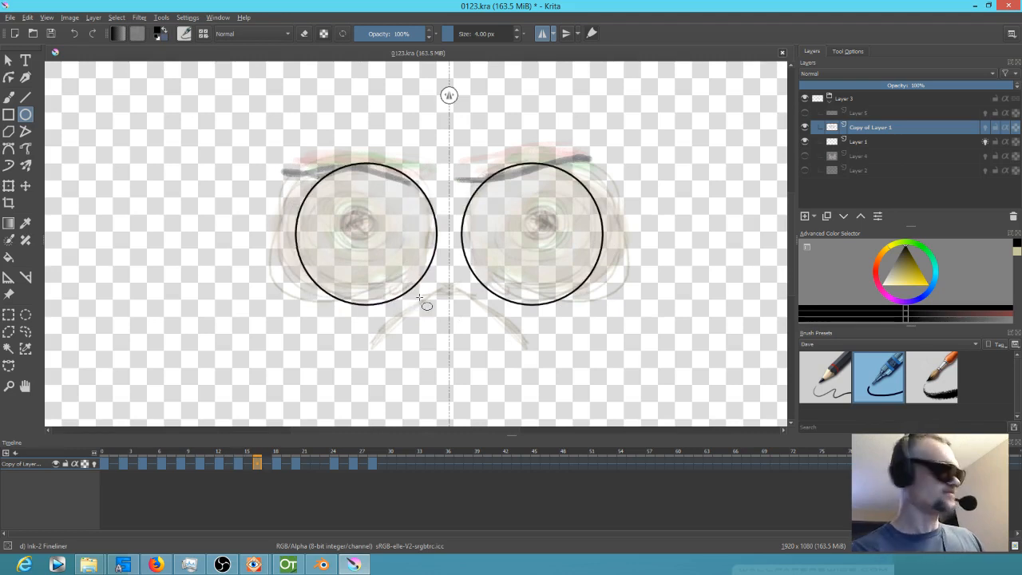
pyautogui.press('Right')
pyautogui.press('Right')
pyautogui.moveTo(280, 168); pyautogui.dragTo(430, 318)
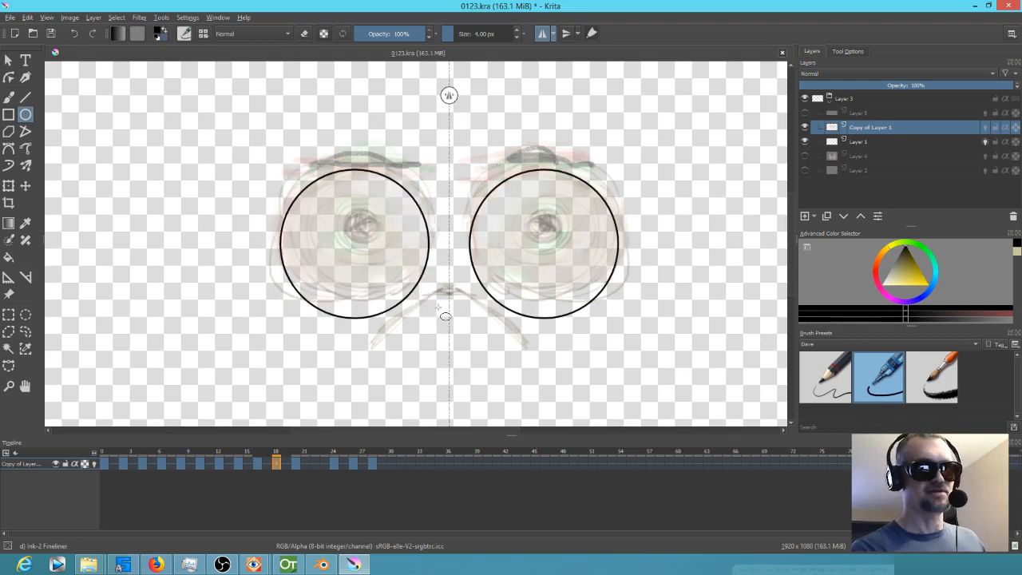
pyautogui.hotkey('ctrl', 'z')
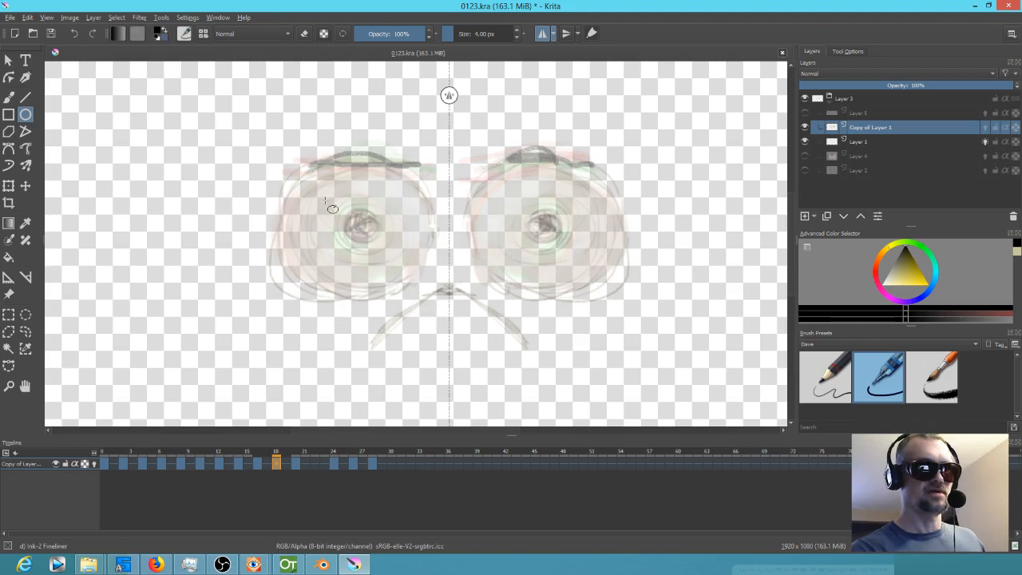
pyautogui.moveTo(295, 162); pyautogui.dragTo(425, 304)
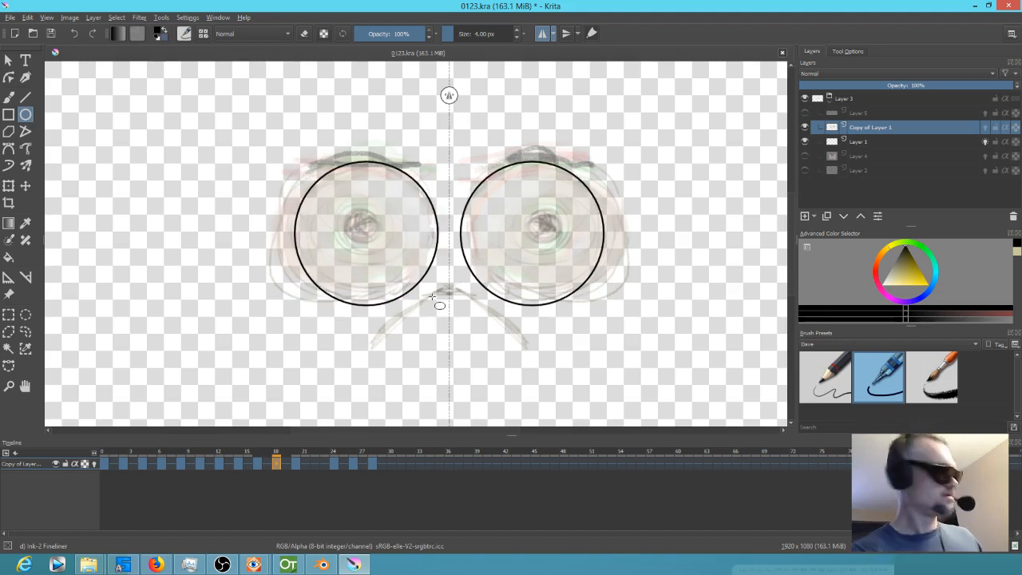
# Step: Draw a pair of large mirrored circles over the faded eyes at frame 20
pyautogui.press('Right')
pyautogui.press('Right')
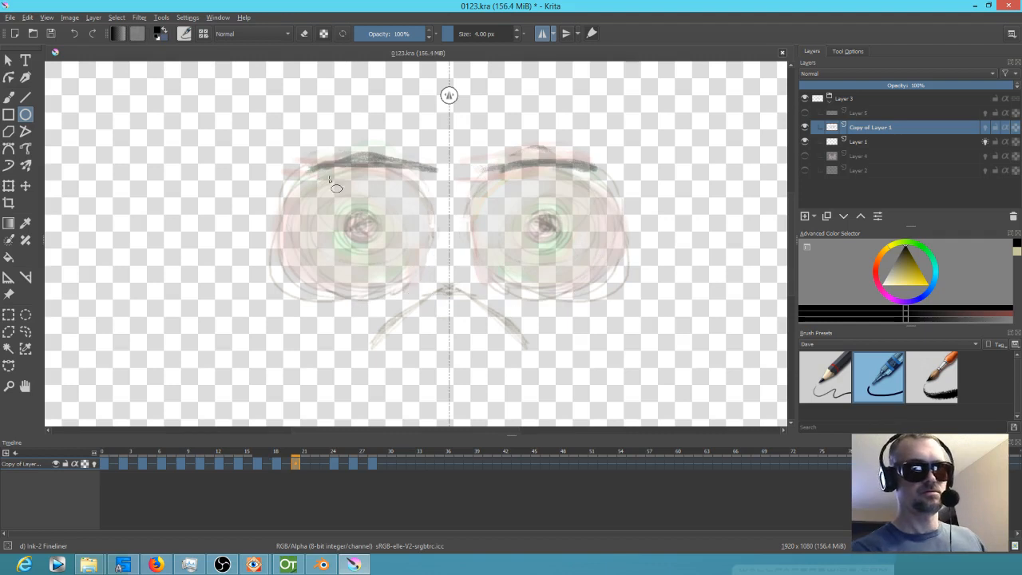
pyautogui.moveTo(279, 162); pyautogui.dragTo(449, 312)
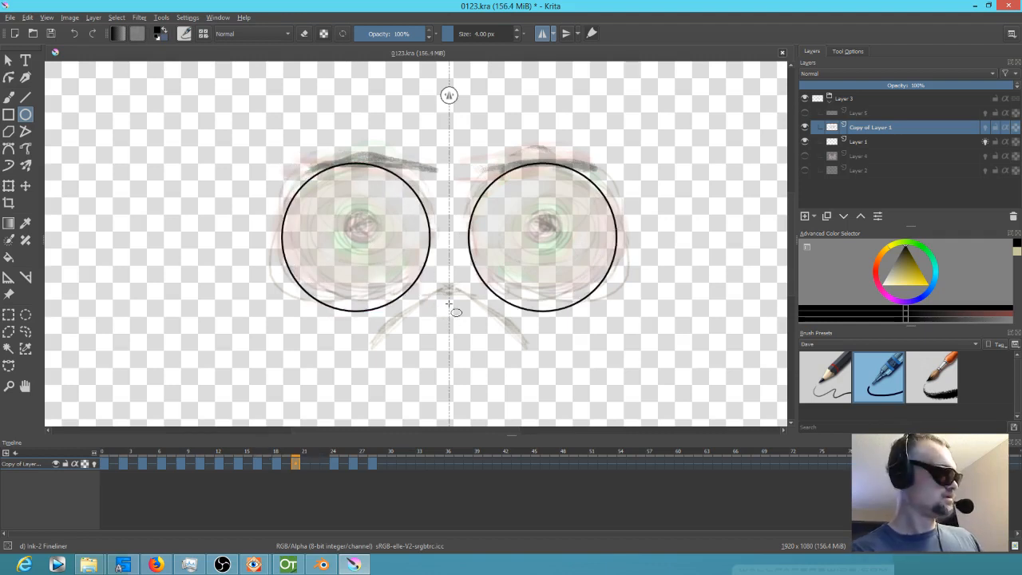
# Step: Advance to frame 24 and turn off onion skinning on Layer 1
pyautogui.press('Right')
pyautogui.press('Right')
pyautogui.press('Right')
pyautogui.press('Right')
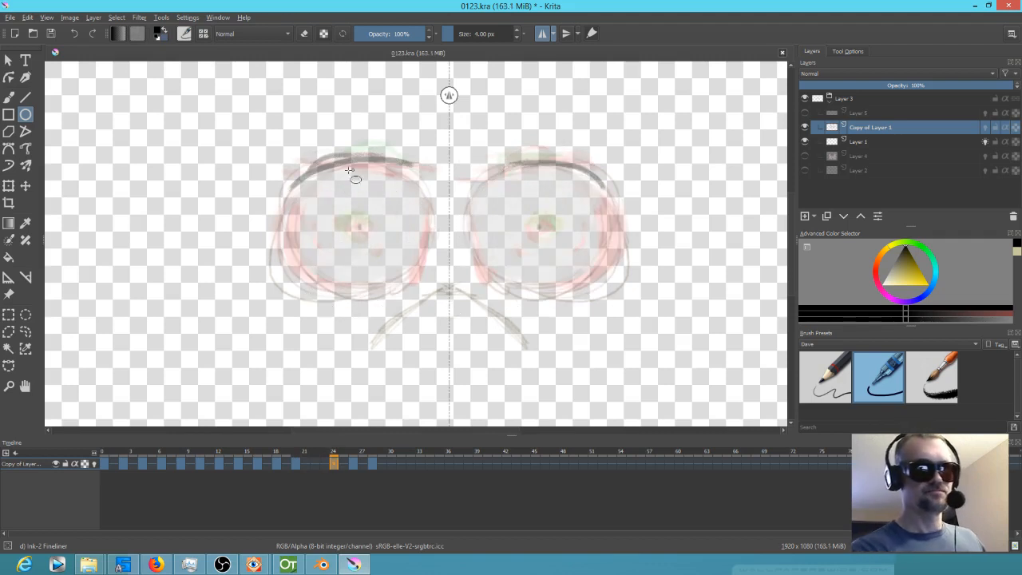
pyautogui.click(94, 464)
pyautogui.click(95, 464)
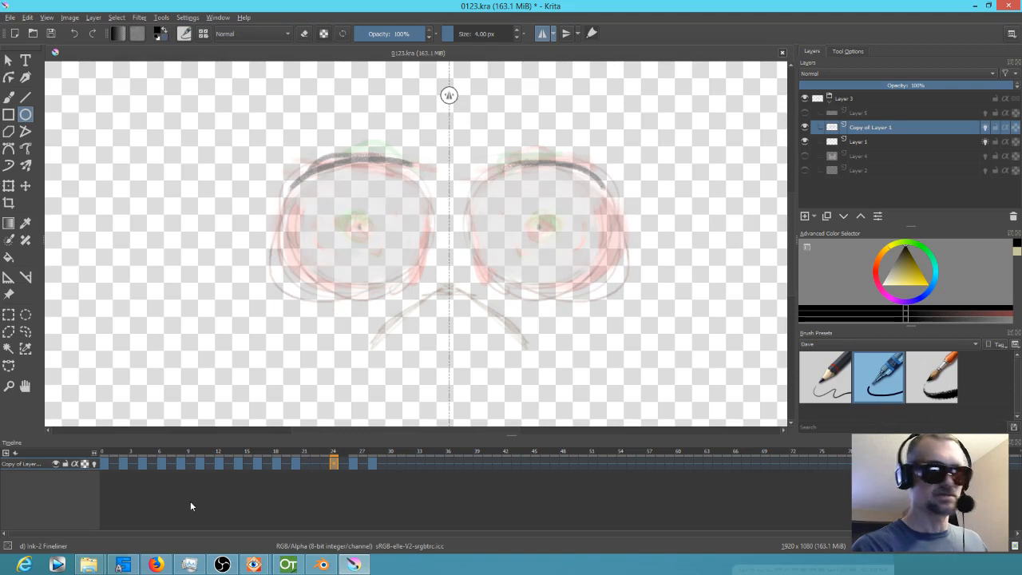
pyautogui.click(881, 142)
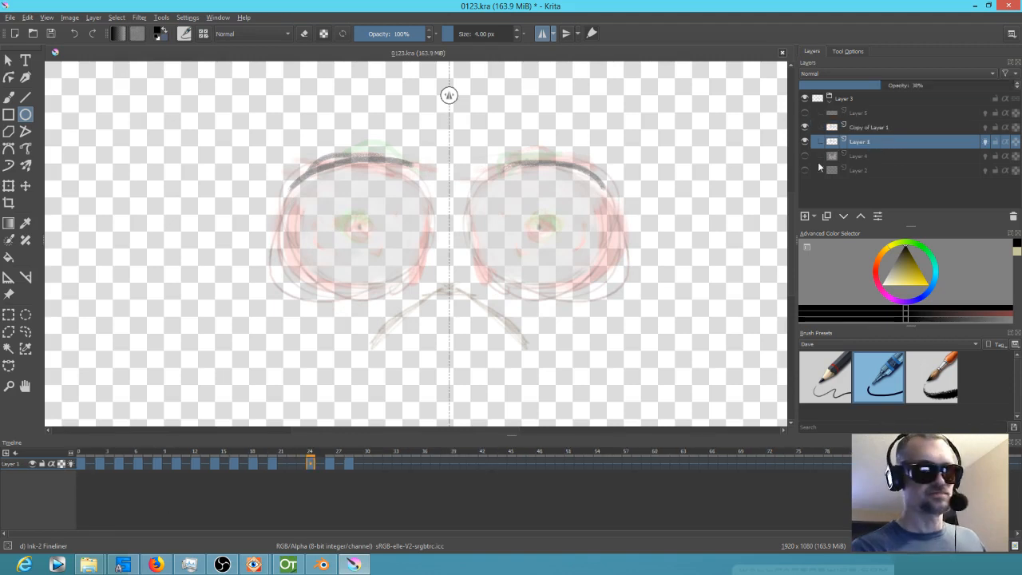
pyautogui.click(70, 466)
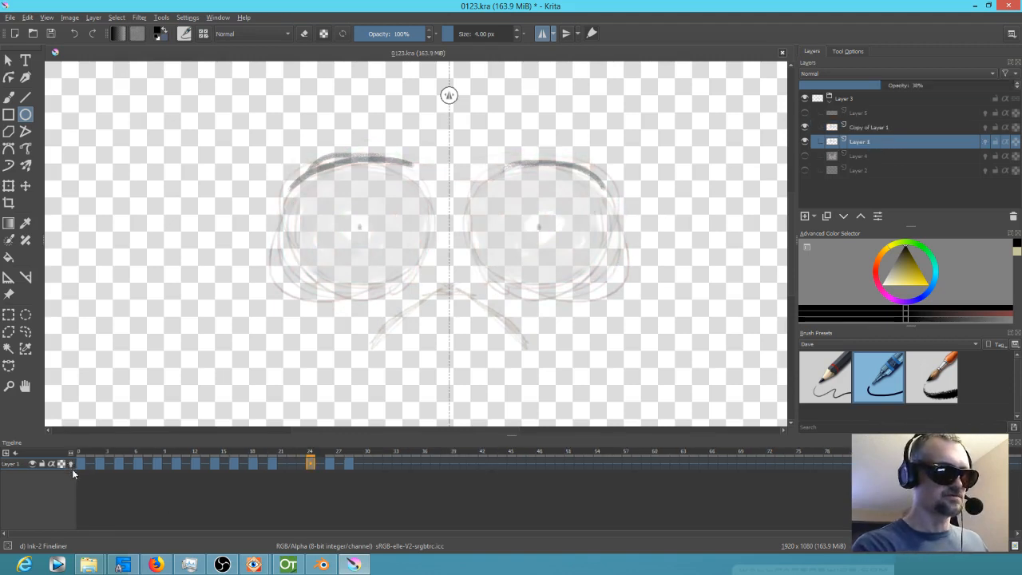
# Step: On Copy of Layer 1, draw large mirrored eye circles at frame 24 and a smaller mirrored pair over the faded eyes at frame 26
pyautogui.click(880, 128)
pyautogui.press('Left')
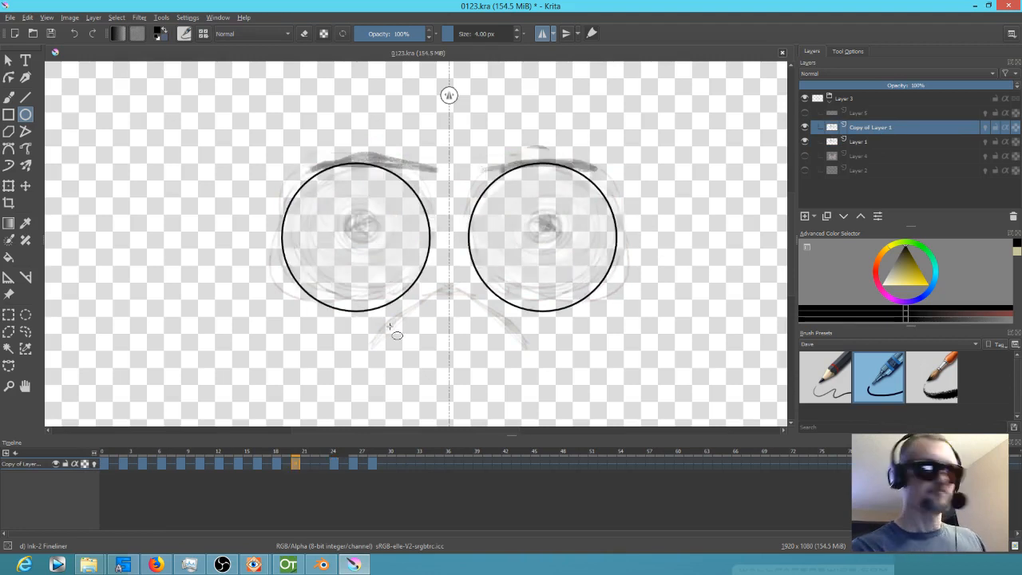
pyautogui.press('Right')
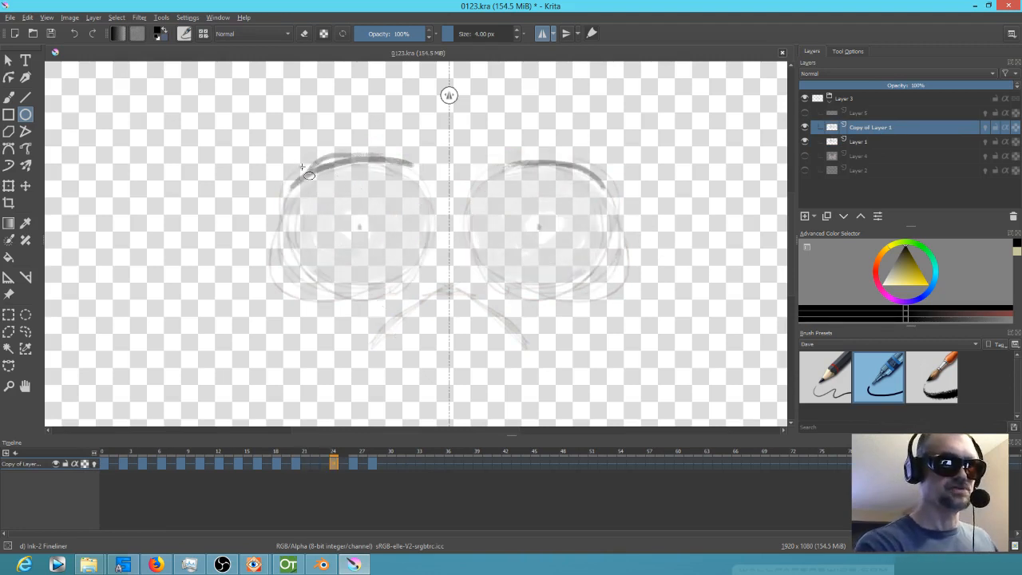
pyautogui.moveTo(301, 168)
pyautogui.mouseDown()
pyautogui.moveTo(426, 305)
pyautogui.moveTo(431, 293)
pyautogui.mouseUp()
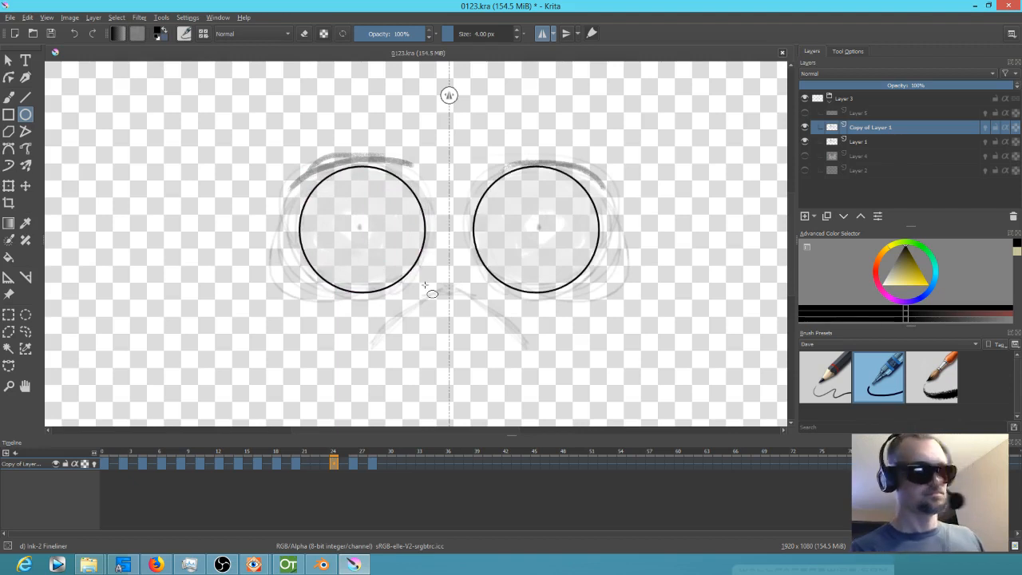
pyautogui.press('Right')
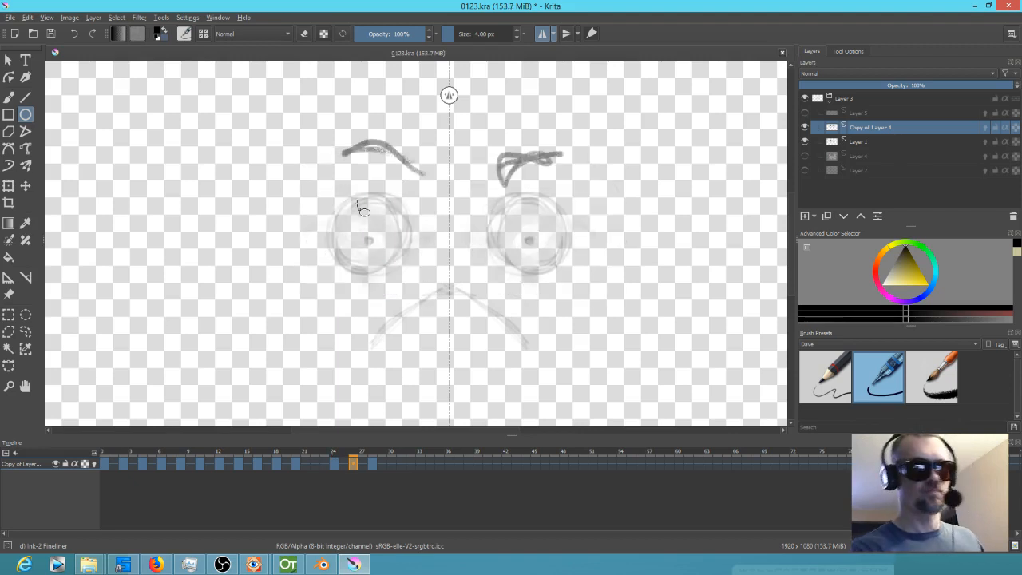
pyautogui.moveTo(331, 197); pyautogui.dragTo(407, 274)
# Step: Ink thick, flat mirrored upper eyelids with short frown lines between them at frame 28, using the freehand brush
pyautogui.press('Right')
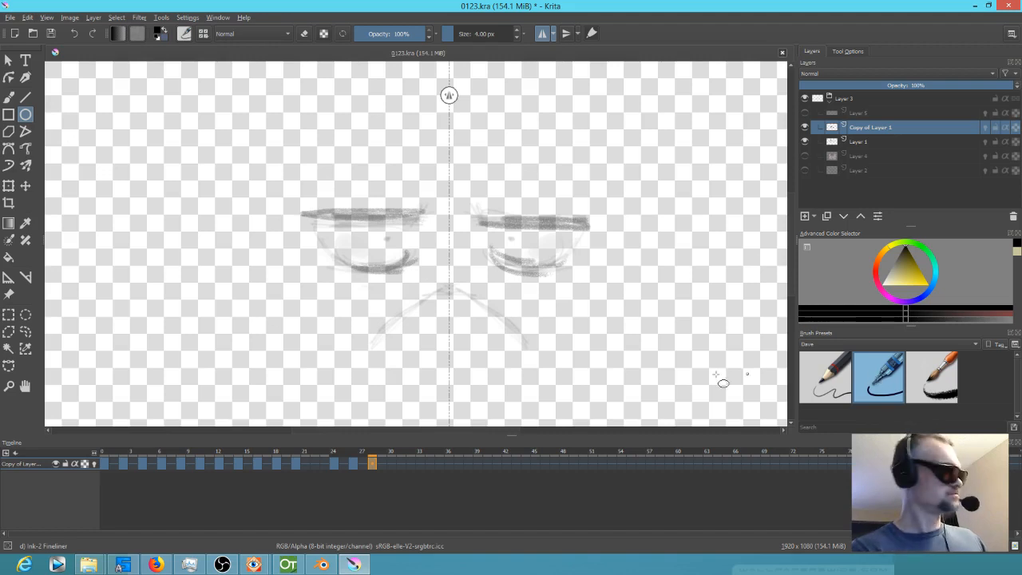
pyautogui.press('b')
pyautogui.moveTo(485, 225); pyautogui.dragTo(581, 226)
pyautogui.moveTo(480, 221); pyautogui.dragTo(586, 225)
pyautogui.moveTo(503, 221); pyautogui.dragTo(570, 226)
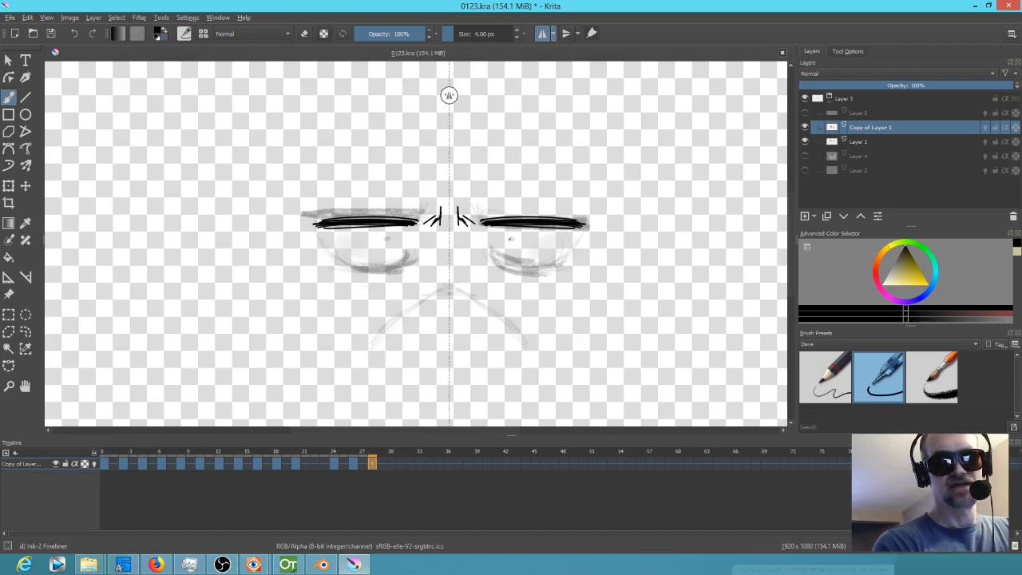
# Step: Ink the mirrored curved lower eyelids and small pupils at frame 28
pyautogui.moveTo(501, 262); pyautogui.dragTo(576, 246)
pyautogui.moveTo(519, 269); pyautogui.dragTo(570, 246)
pyautogui.moveTo(493, 256)
pyautogui.mouseDown()
pyautogui.moveTo(582, 247)
pyautogui.moveTo(576, 252)
pyautogui.mouseUp()
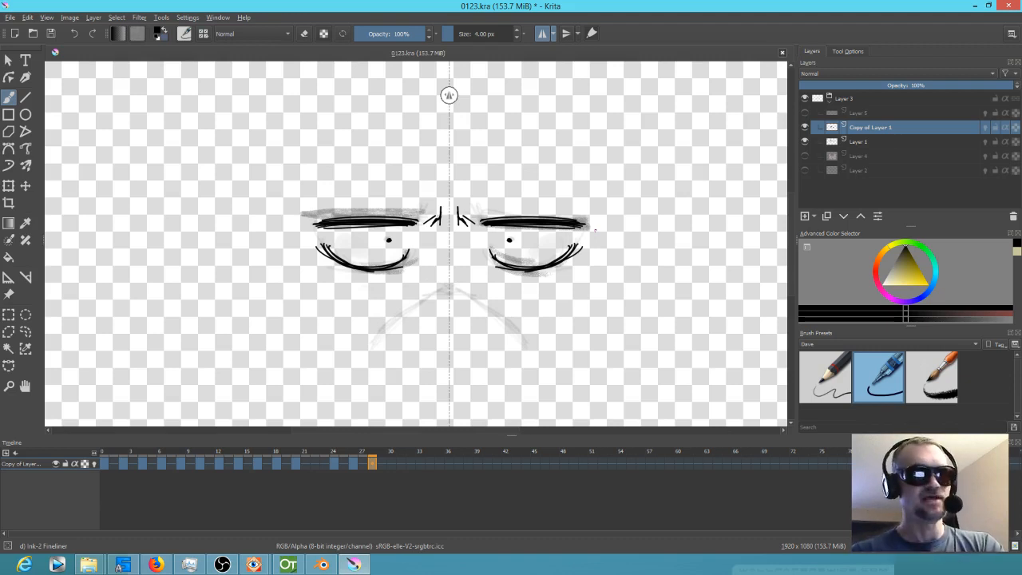
# Step: Return to frame 0 and choose an off-white foreground colour for the Fill tool
pyautogui.click(100, 453)
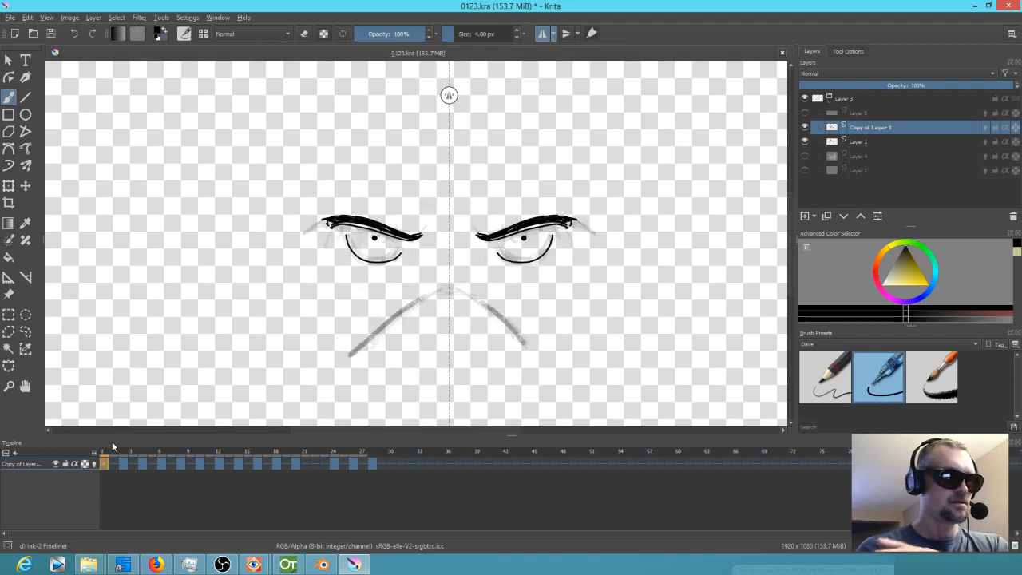
pyautogui.click(891, 284)
pyautogui.click(887, 284)
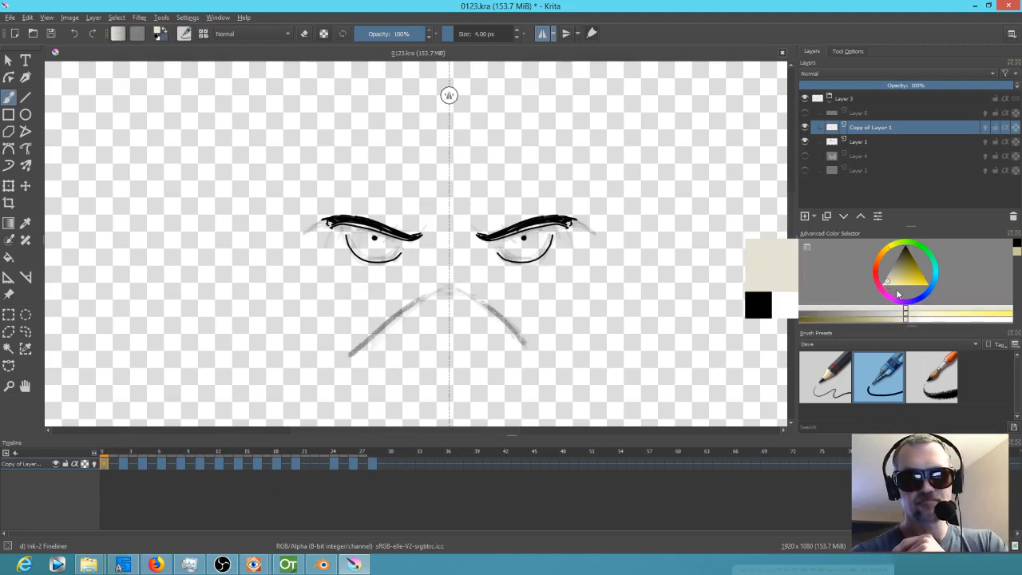
pyautogui.click(880, 292)
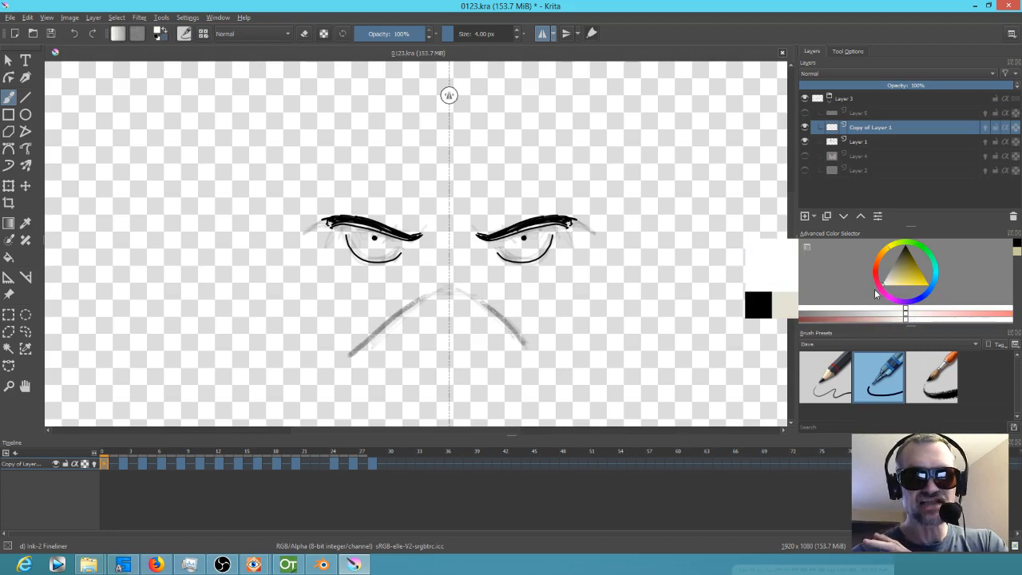
pyautogui.click(875, 289)
pyautogui.click(875, 289)
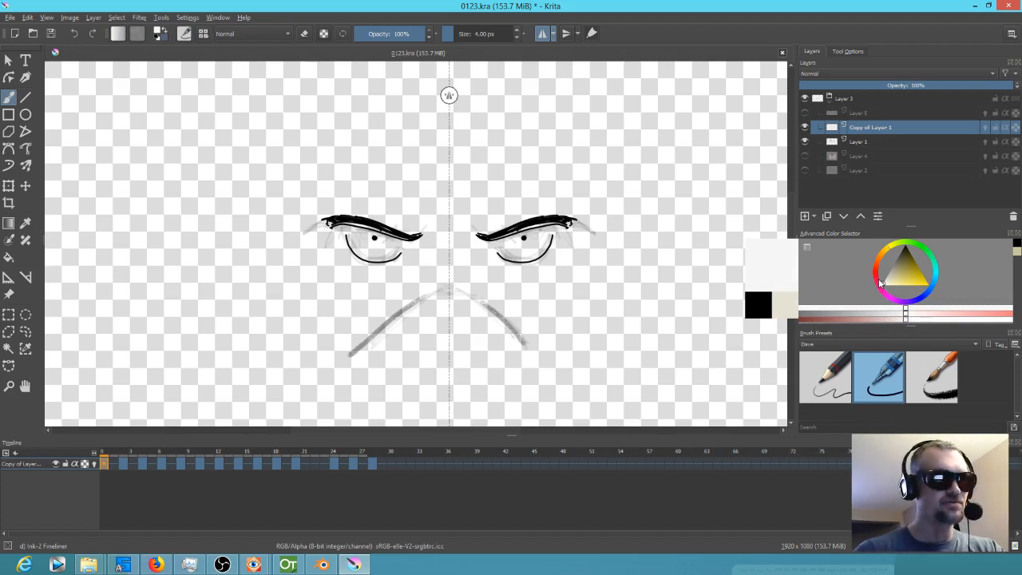
pyautogui.press('f')
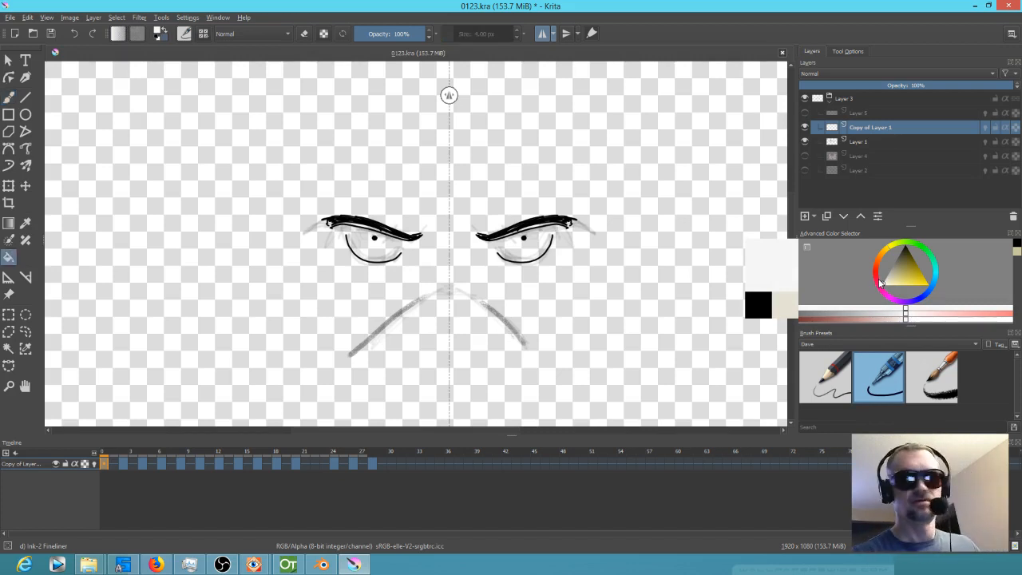
# Step: Hide Layer 1 and erase the leftover mouth strokes at frame 0 using a brush about 68 px in size
pyautogui.click(806, 141)
pyautogui.moveTo(815, 134)
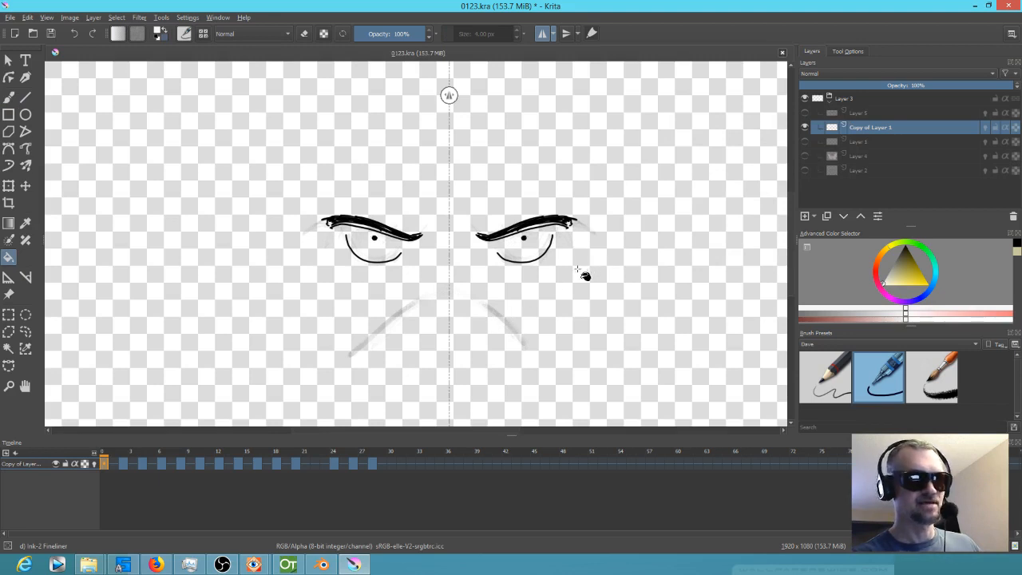
pyautogui.press('e')
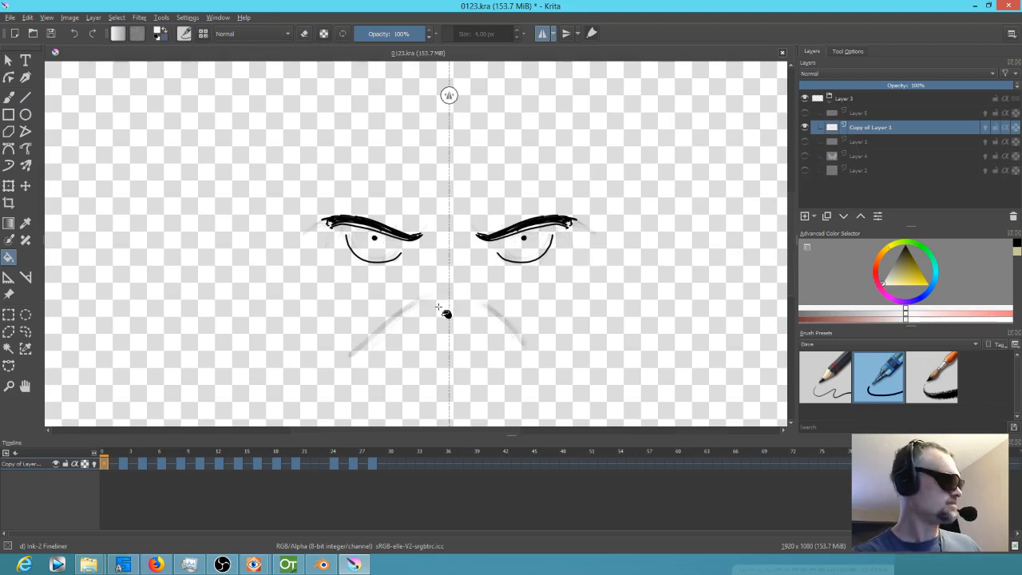
pyautogui.press('b')
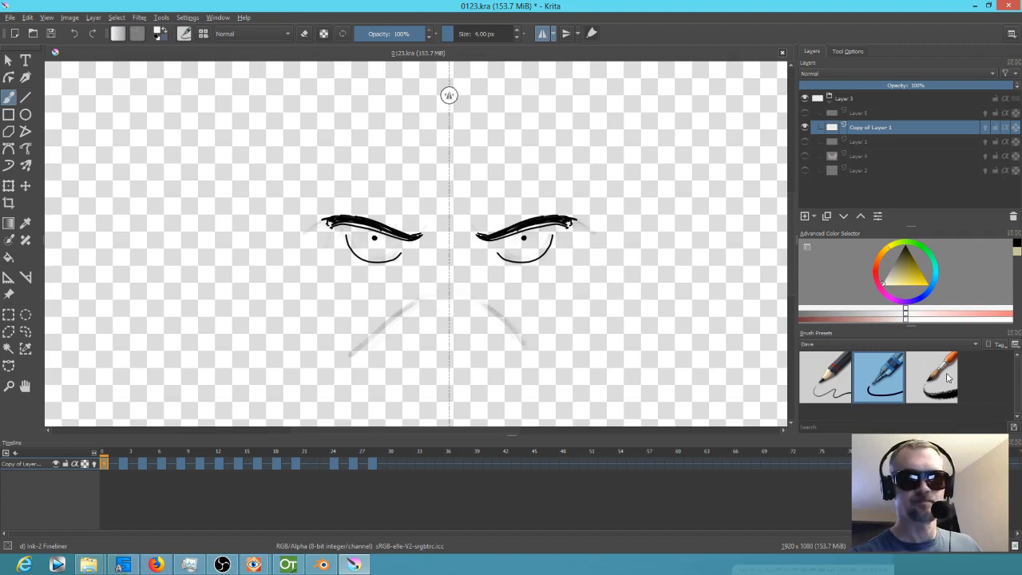
pyautogui.moveTo(411, 343); pyautogui.dragTo(439, 342)
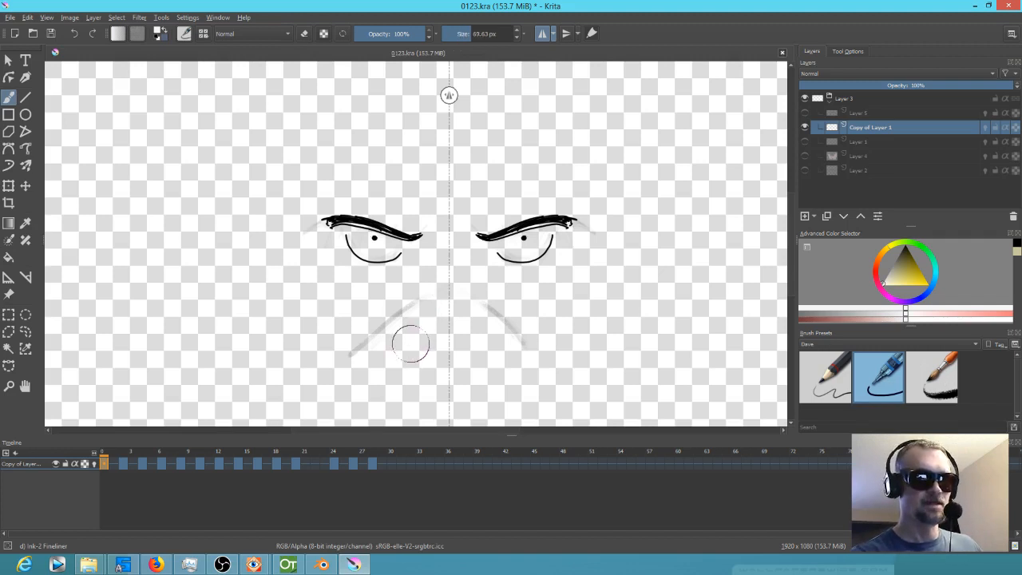
pyautogui.press('e')
pyautogui.moveTo(431, 302)
pyautogui.mouseDown()
pyautogui.moveTo(360, 351)
pyautogui.moveTo(422, 328)
pyautogui.moveTo(565, 346)
pyautogui.moveTo(509, 312)
pyautogui.moveTo(546, 334)
pyautogui.mouseUp()
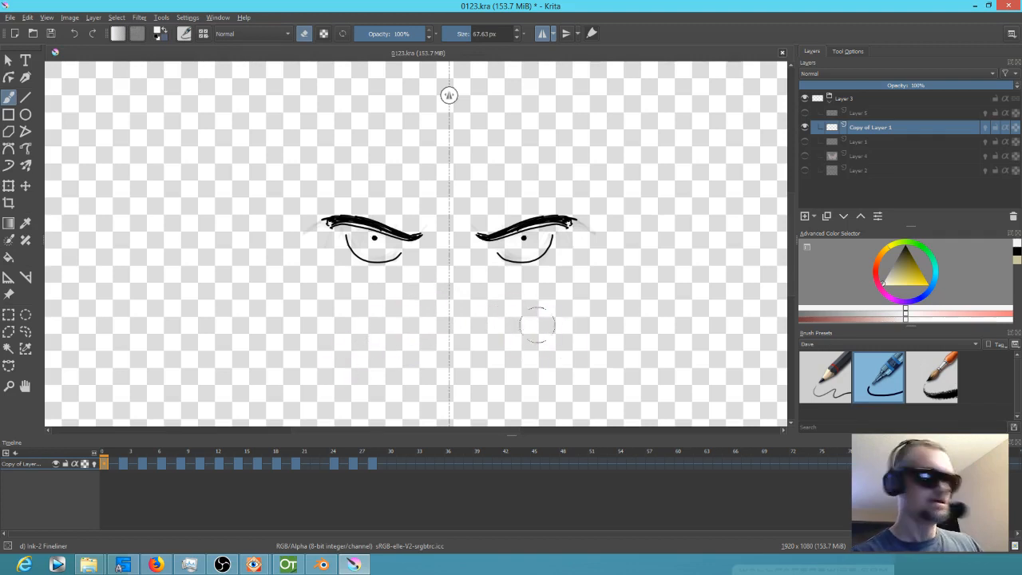
# Step: Erase the leftover sketch marks inside and around the eye circles at frame 10, redoing the first erasing pass
pyautogui.press('space')
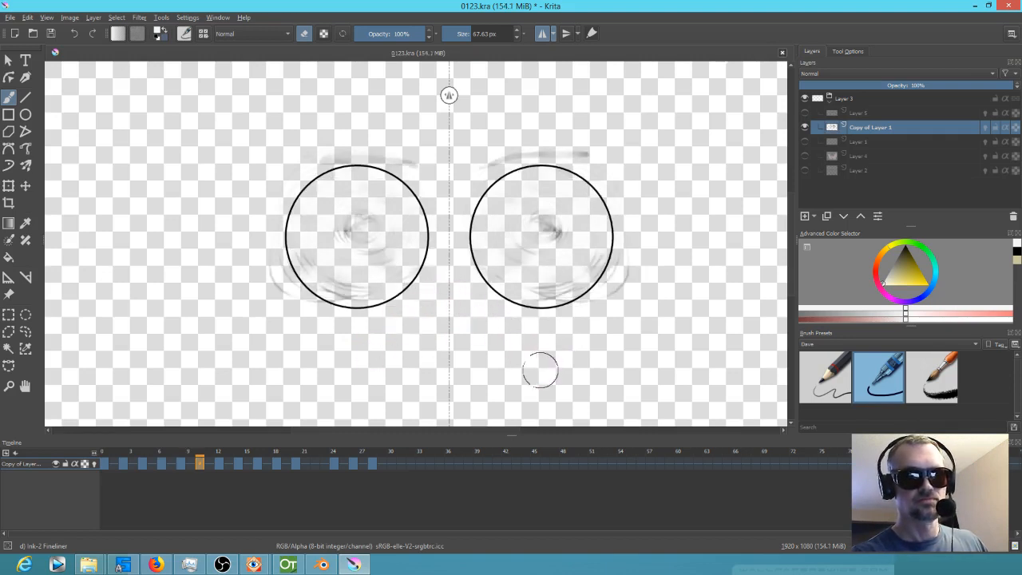
pyautogui.moveTo(548, 217)
pyautogui.mouseDown()
pyautogui.moveTo(559, 228)
pyautogui.moveTo(547, 221)
pyautogui.moveTo(520, 264)
pyautogui.moveTo(540, 278)
pyautogui.moveTo(570, 274)
pyautogui.moveTo(575, 252)
pyautogui.mouseUp()
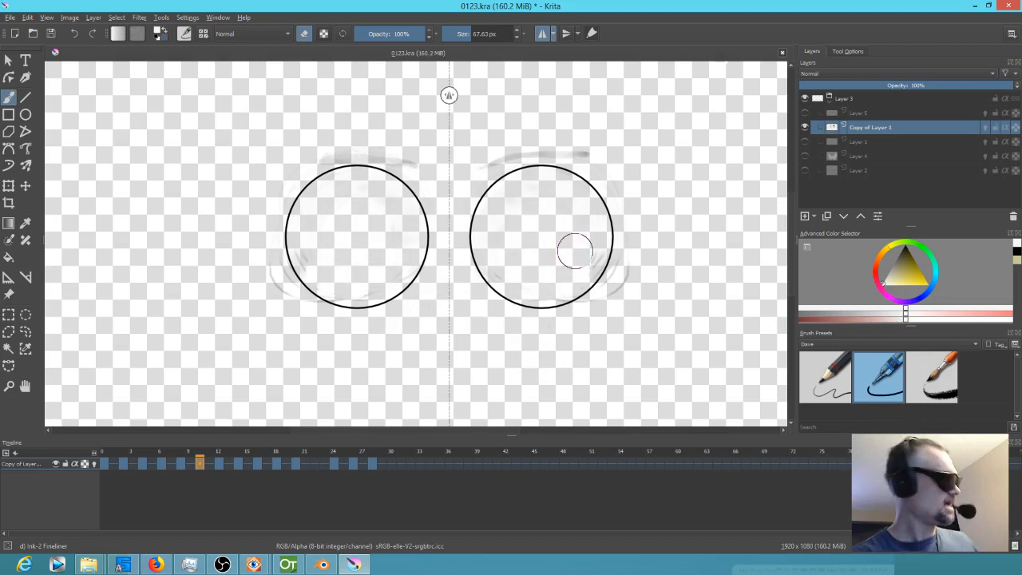
pyautogui.hotkey('ctrl', 'z')
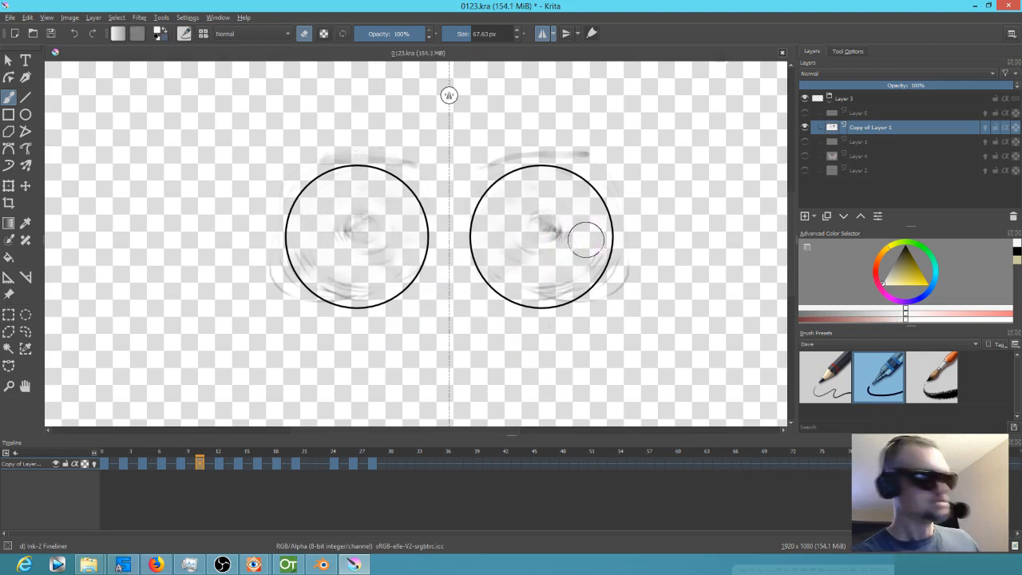
pyautogui.moveTo(554, 217)
pyautogui.mouseDown()
pyautogui.moveTo(526, 277)
pyautogui.moveTo(538, 286)
pyautogui.moveTo(564, 280)
pyautogui.moveTo(588, 250)
pyautogui.mouseUp()
pyautogui.moveTo(479, 160)
pyautogui.mouseDown()
pyautogui.moveTo(531, 142)
pyautogui.moveTo(612, 152)
pyautogui.mouseUp()
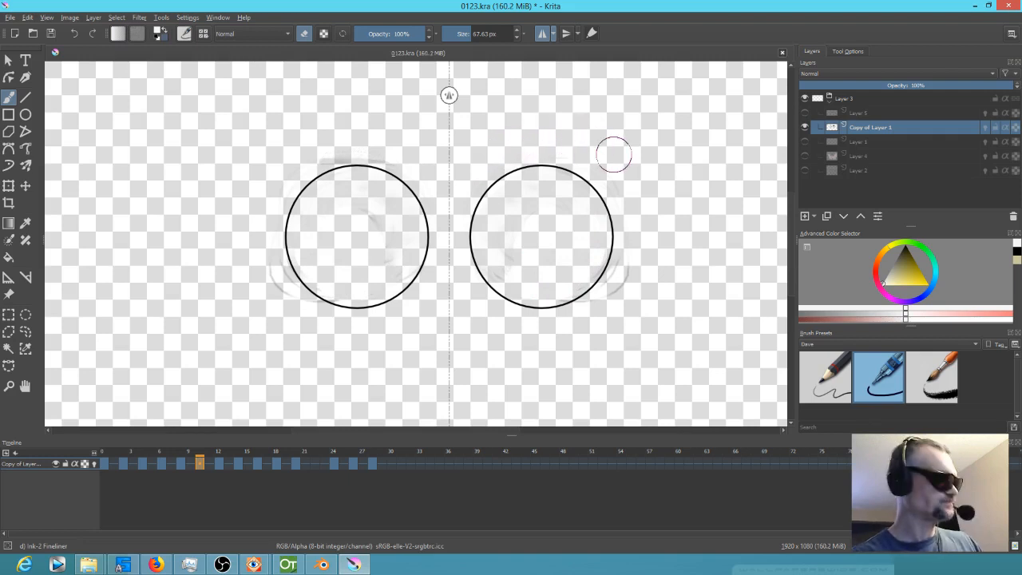
pyautogui.moveTo(261, 260); pyautogui.dragTo(282, 308)
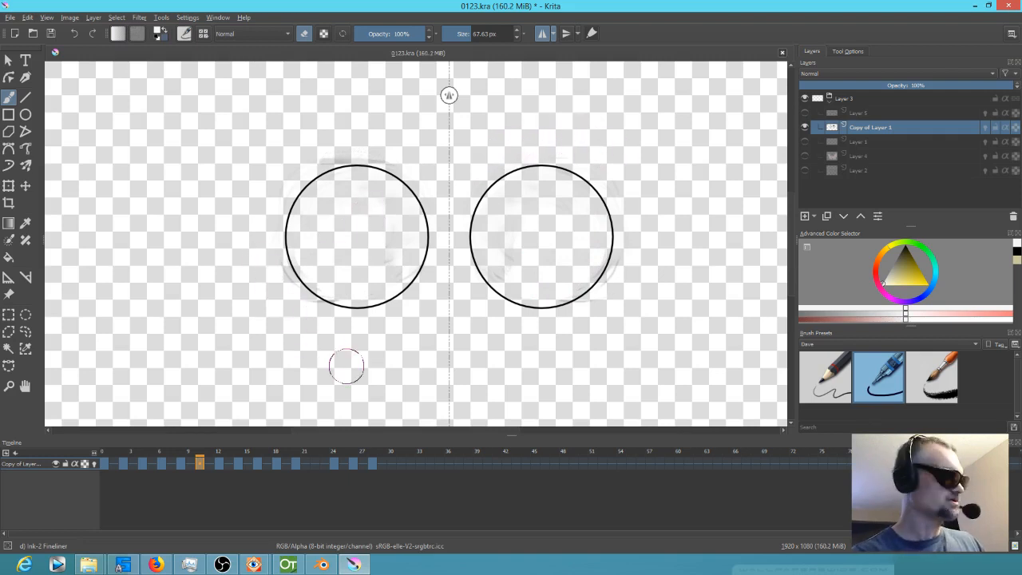
# Step: Erase the leftover brow marks above the eye circles at frame 12
pyautogui.press('Right')
pyautogui.press('Right')
pyautogui.moveTo(477, 161); pyautogui.dragTo(598, 133)
# Step: Flip back and forth through the frames up to frame 28 to check the inked eyes for leftover sketch marks
pyautogui.press('Right')
pyautogui.press('Right')
pyautogui.press('Right')
pyautogui.press('Right')
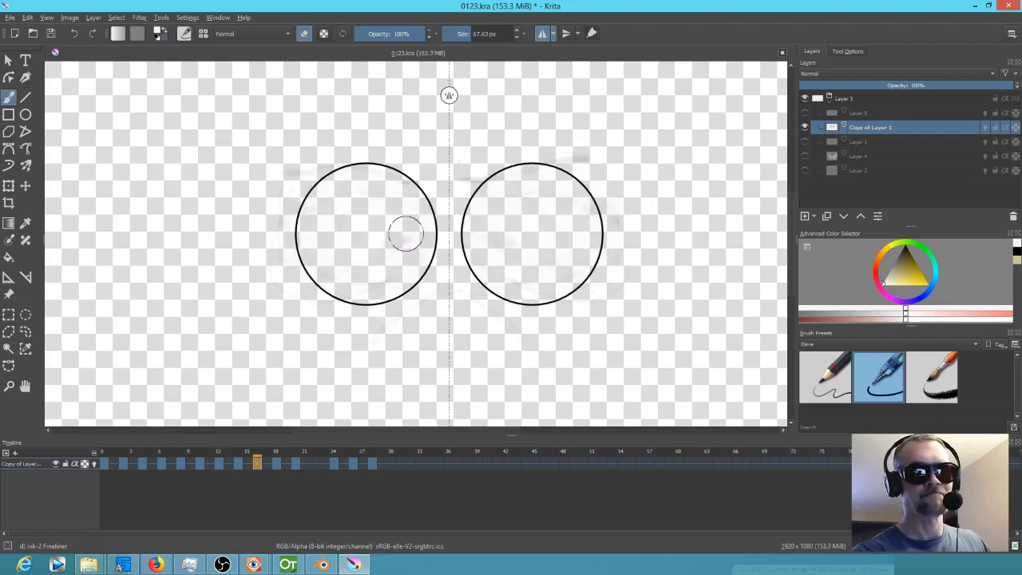
pyautogui.press('Right')
pyautogui.press('Right')
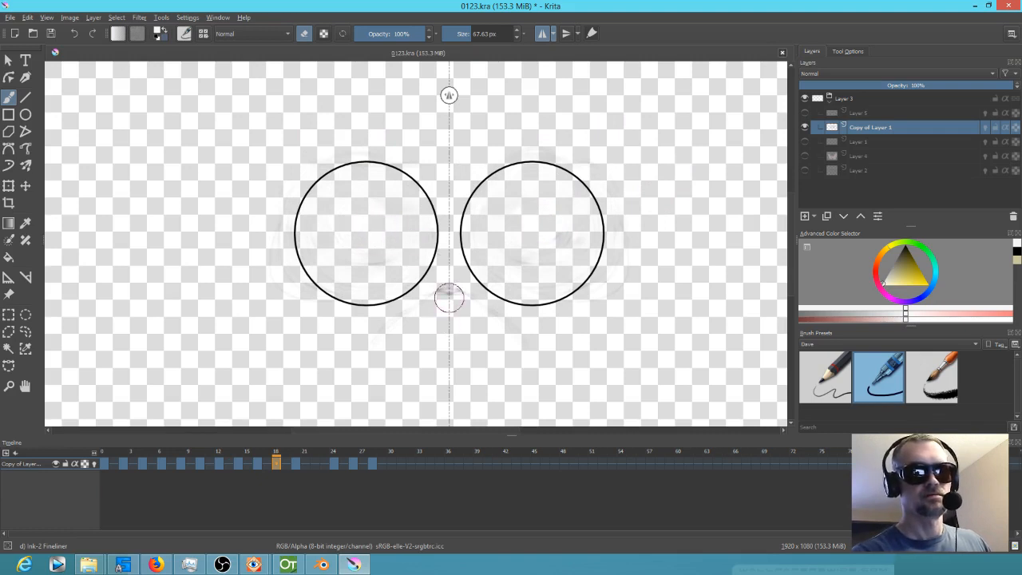
pyautogui.press('Right')
pyautogui.press('Right')
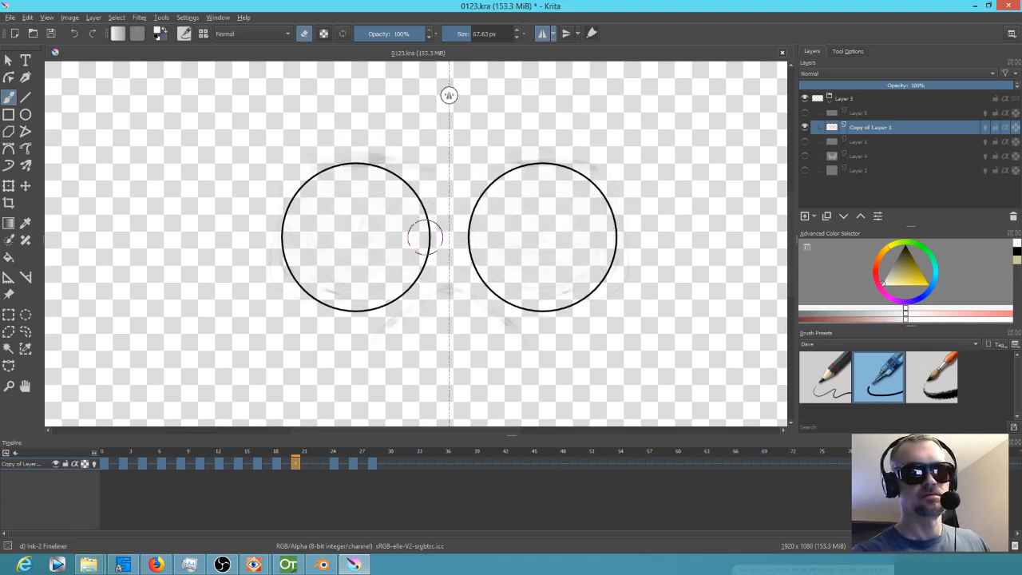
pyautogui.press('Right')
pyautogui.press('Right')
pyautogui.press('Right')
pyautogui.press('Right')
pyautogui.press('Right')
pyautogui.press('Right')
pyautogui.press('Left')
pyautogui.press('Left')
pyautogui.press('Left')
pyautogui.press('Left')
pyautogui.press('Left')
pyautogui.press('Left')
pyautogui.press('Right')
pyautogui.press('Right')
pyautogui.press('Right')
pyautogui.press('Right')
pyautogui.press('Right')
pyautogui.press('Right')
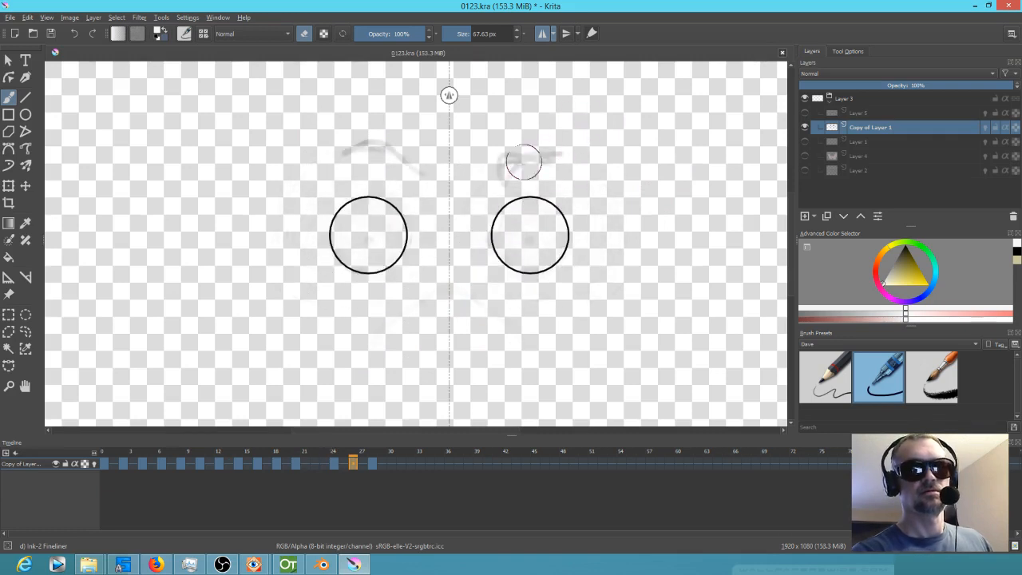
pyautogui.press('Right')
pyautogui.press('Right')
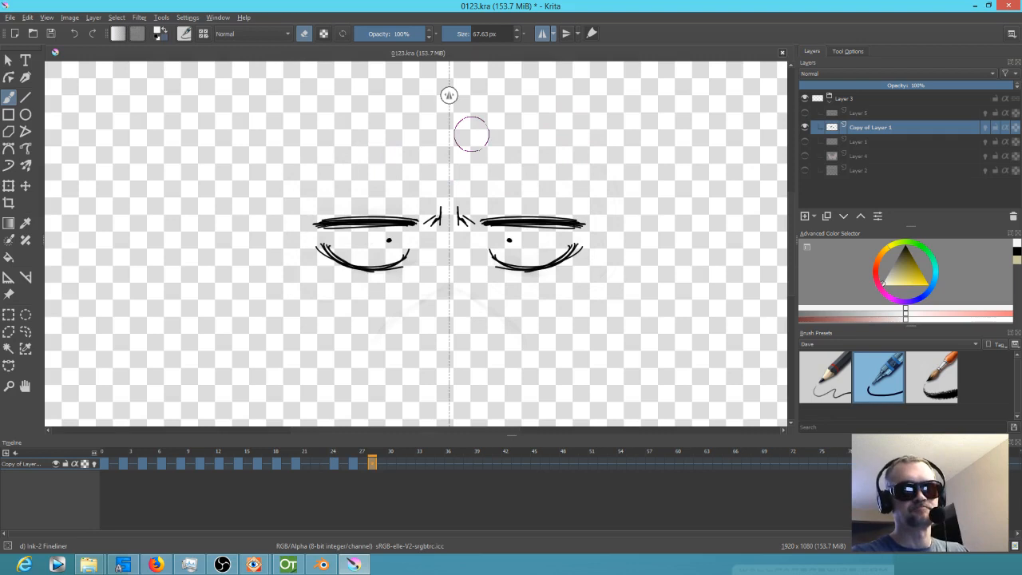
# Step: Save the document, play back the eye animation and return to frame 0
pyautogui.hotkey('ctrl', 's')
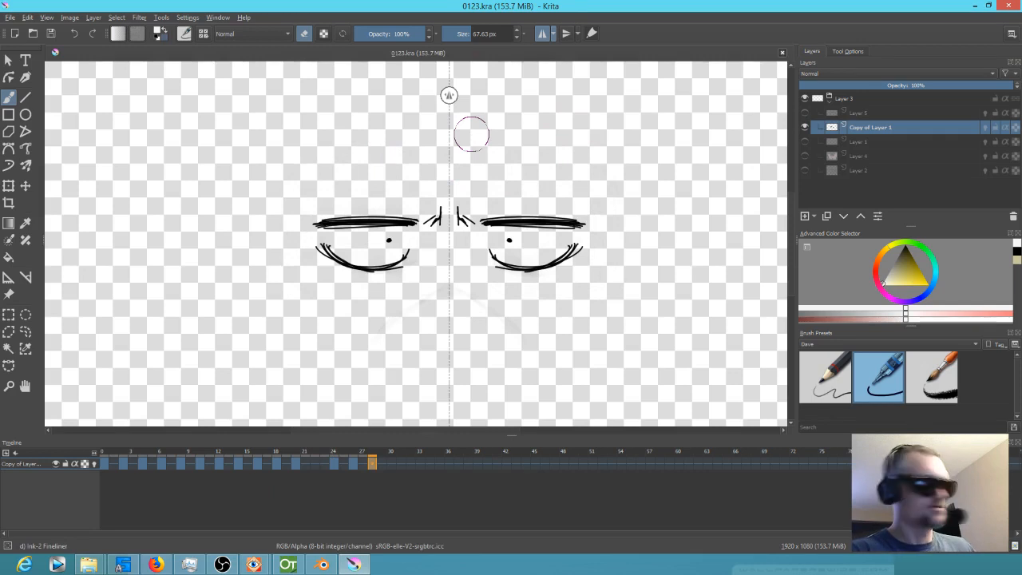
pyautogui.press('space')
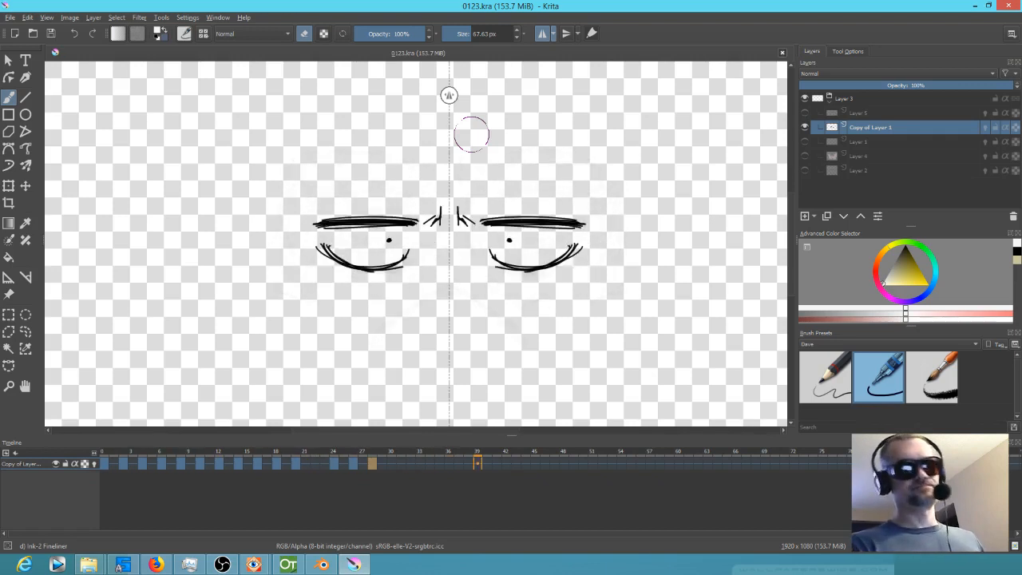
pyautogui.press('space')
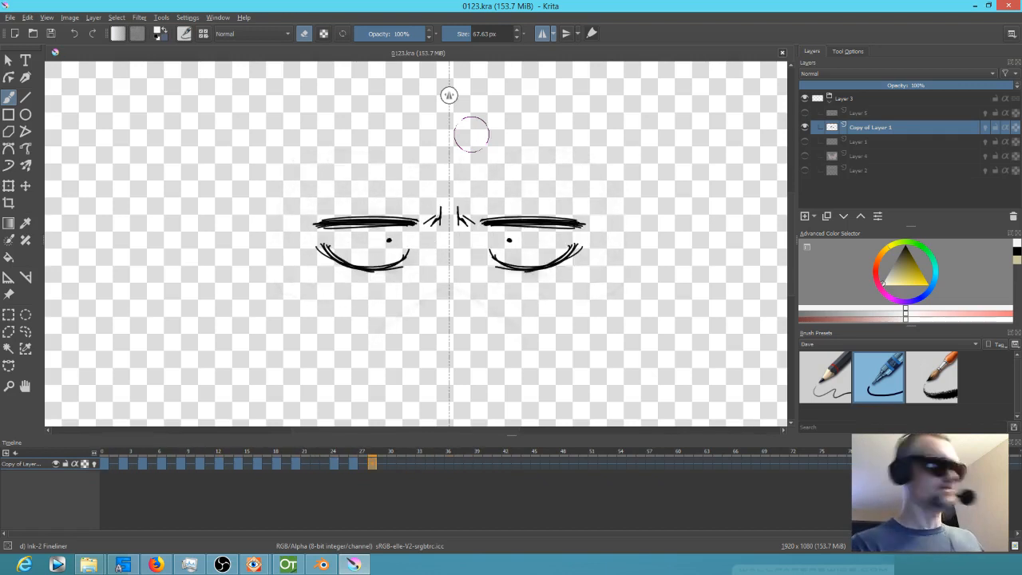
pyautogui.click(105, 452)
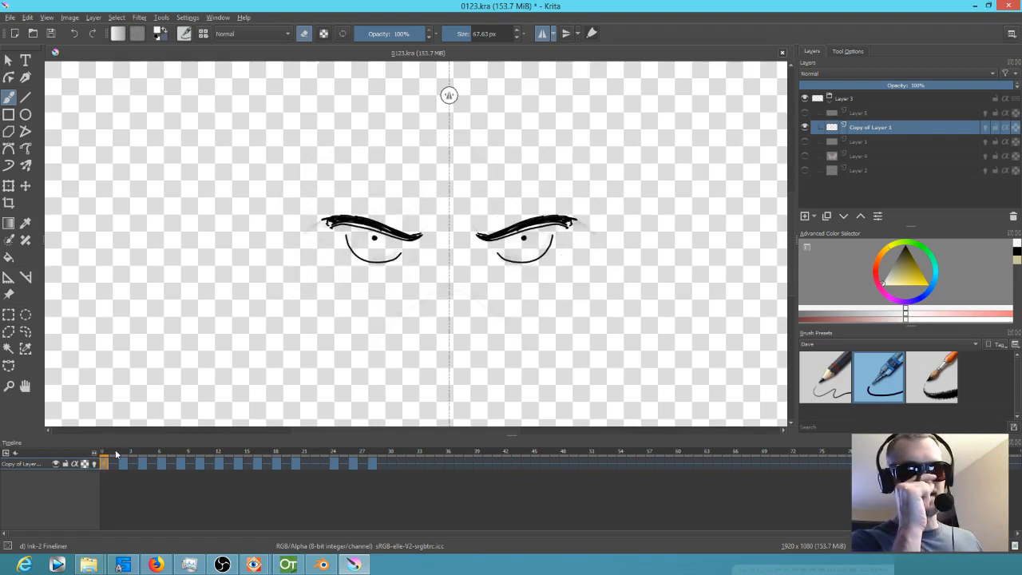
# Step: Switch the Fineliner brush from erasing to Behind blending mode and paint white inside the mirrored eyes at frame 0
pyautogui.press('e')
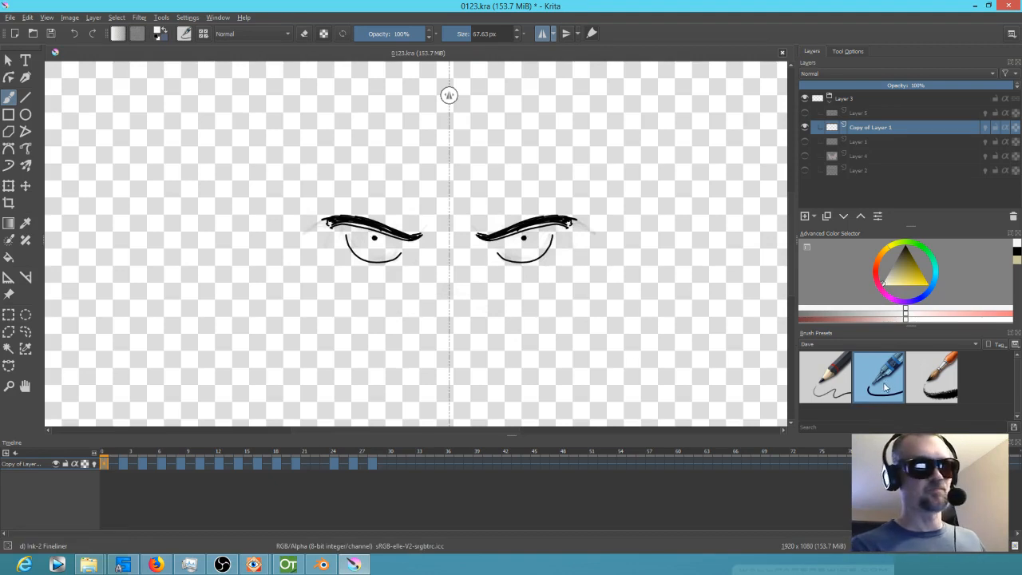
pyautogui.moveTo(897, 380)
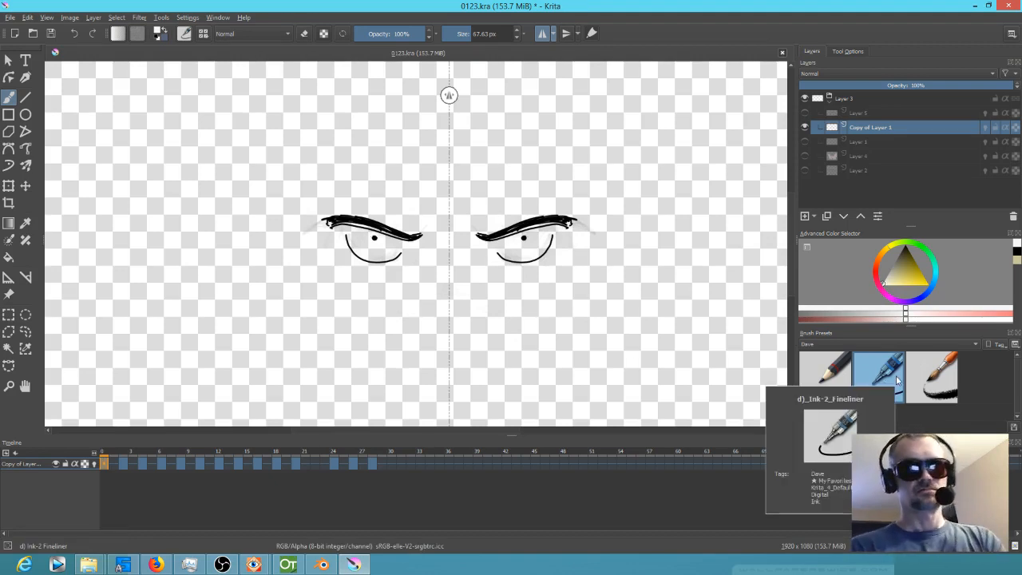
pyautogui.click(254, 33)
pyautogui.click(253, 44)
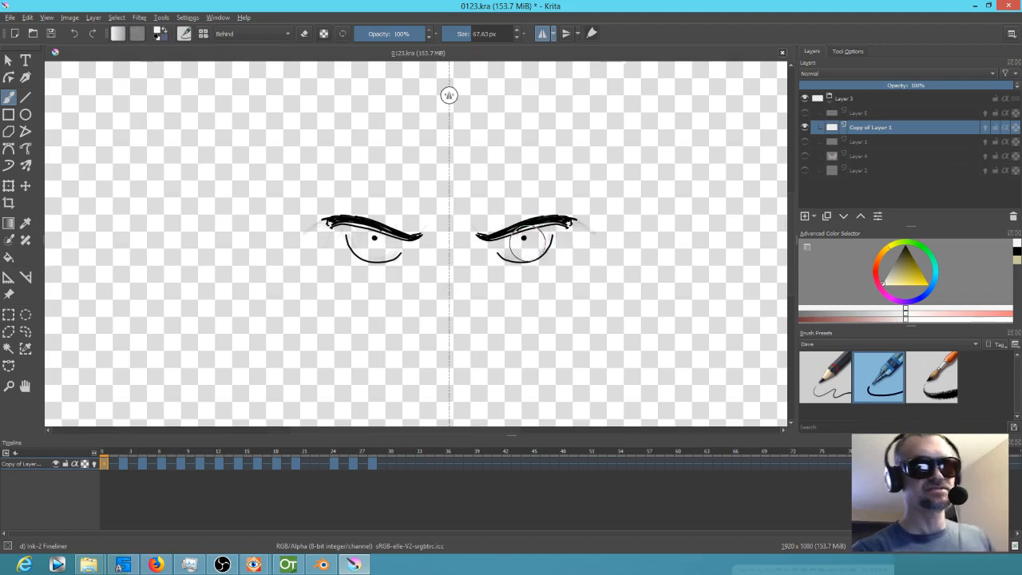
pyautogui.moveTo(524, 249)
pyautogui.mouseDown()
pyautogui.moveTo(503, 246)
pyautogui.moveTo(546, 233)
pyautogui.moveTo(515, 254)
pyautogui.moveTo(525, 238)
pyautogui.mouseUp()
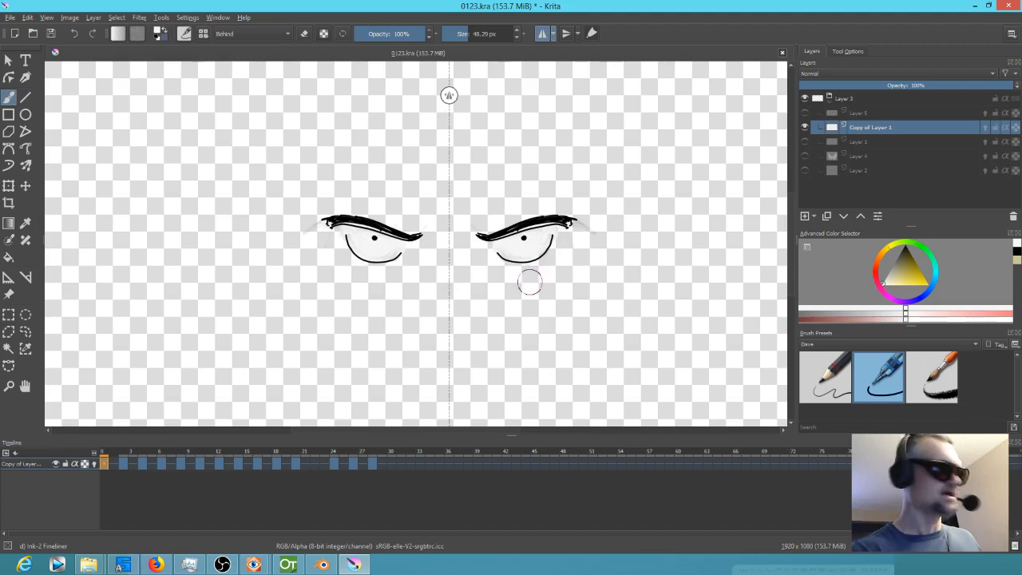
# Step: Add a new paint layer and place it below Layer 2 at the bottom of the stack
pyautogui.scroll(5, 535, 285)
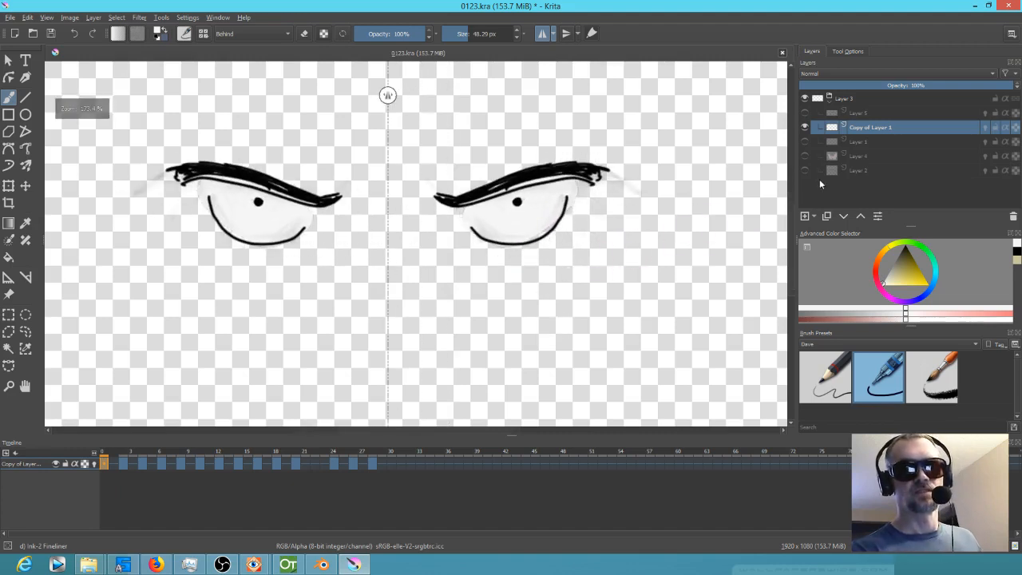
pyautogui.click(859, 170)
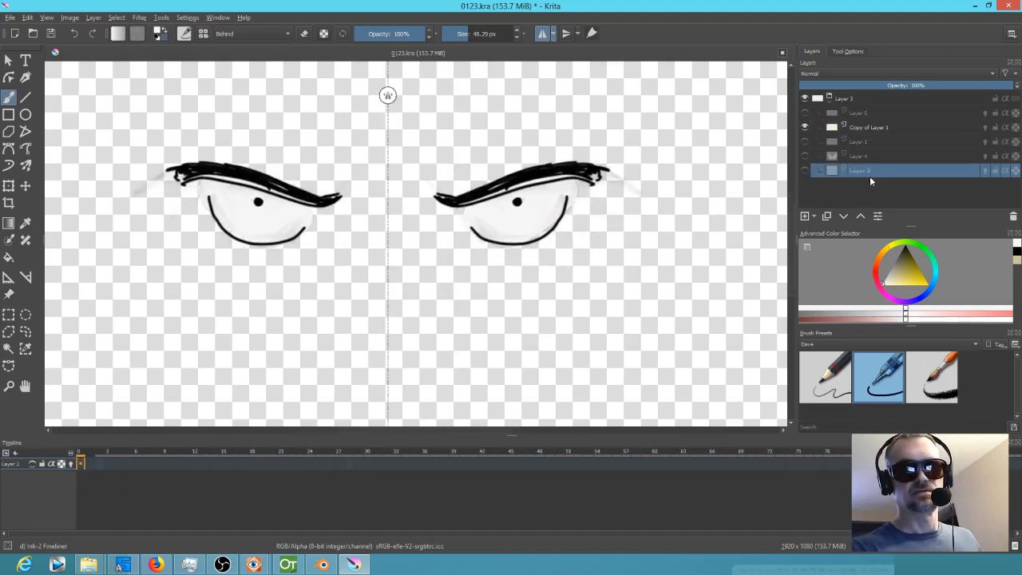
pyautogui.click(807, 215)
pyautogui.click(844, 216)
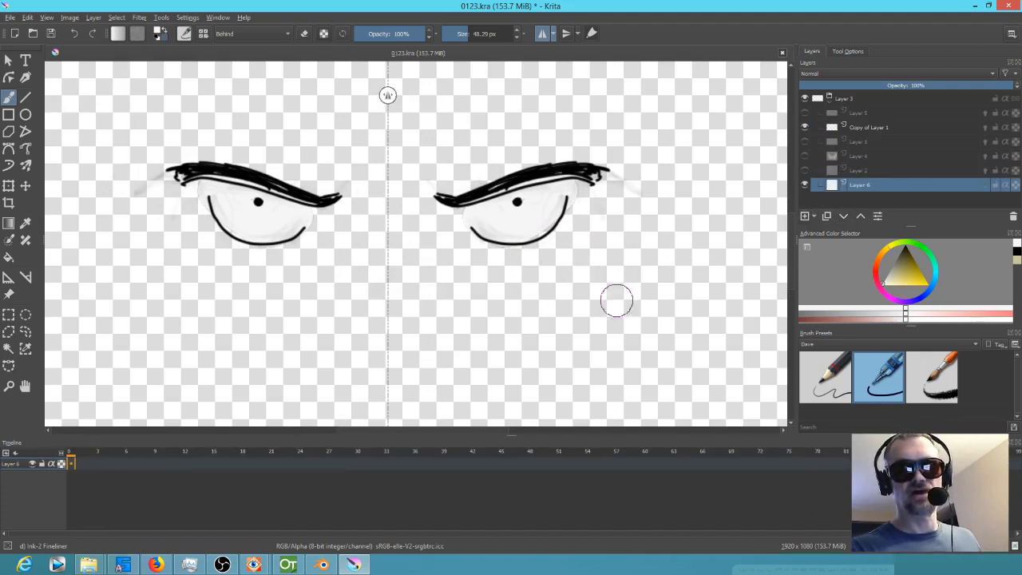
# Step: Paint a solid magenta band behind both eyes on the new bottom layer as a contrasting backdrop
pyautogui.scroll(-3, 542, 292)
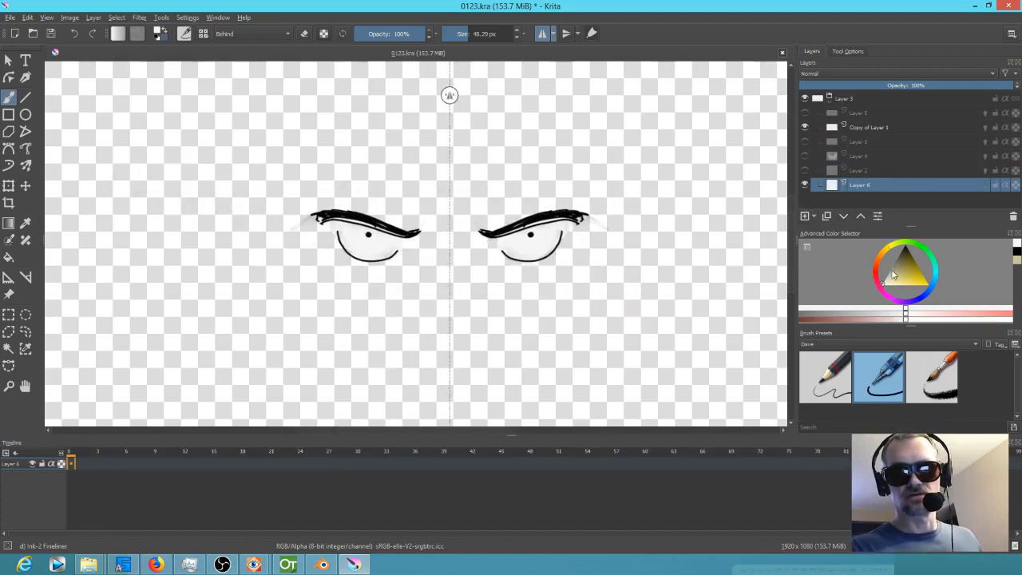
pyautogui.click(892, 300)
pyautogui.moveTo(913, 276); pyautogui.dragTo(918, 278)
pyautogui.moveTo(626, 267)
pyautogui.mouseDown()
pyautogui.moveTo(537, 270)
pyautogui.moveTo(591, 294)
pyautogui.moveTo(487, 251)
pyautogui.moveTo(575, 225)
pyautogui.moveTo(523, 204)
pyautogui.moveTo(612, 205)
pyautogui.moveTo(607, 227)
pyautogui.moveTo(448, 228)
pyautogui.mouseUp()
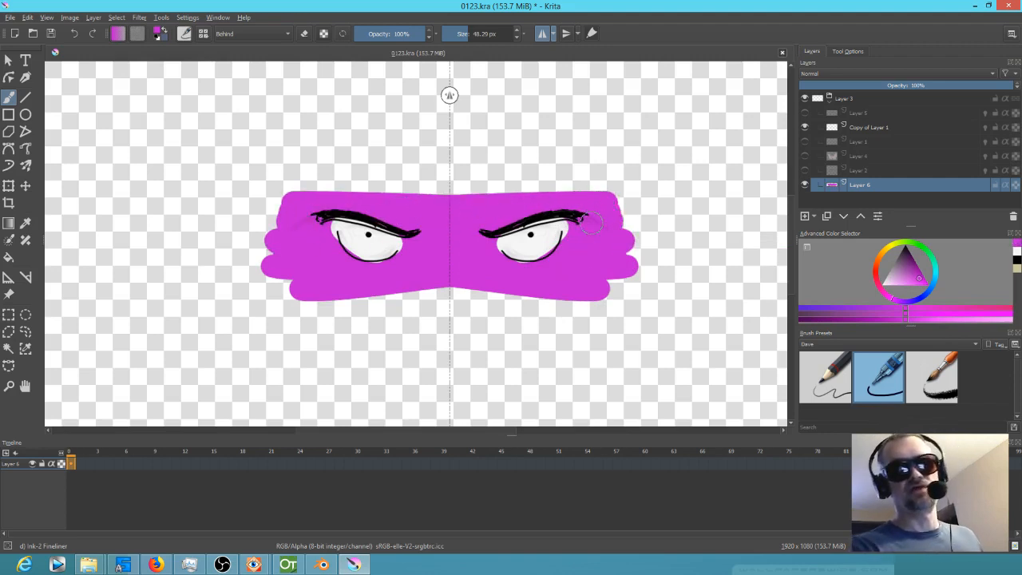
pyautogui.moveTo(503, 278)
pyautogui.mouseDown()
pyautogui.moveTo(403, 296)
pyautogui.moveTo(372, 281)
pyautogui.mouseUp()
# Step: Return to Copy of Layer 1, sample the eye white and paint the remaining gaps inside the eyes at frame 0
pyautogui.click(878, 129)
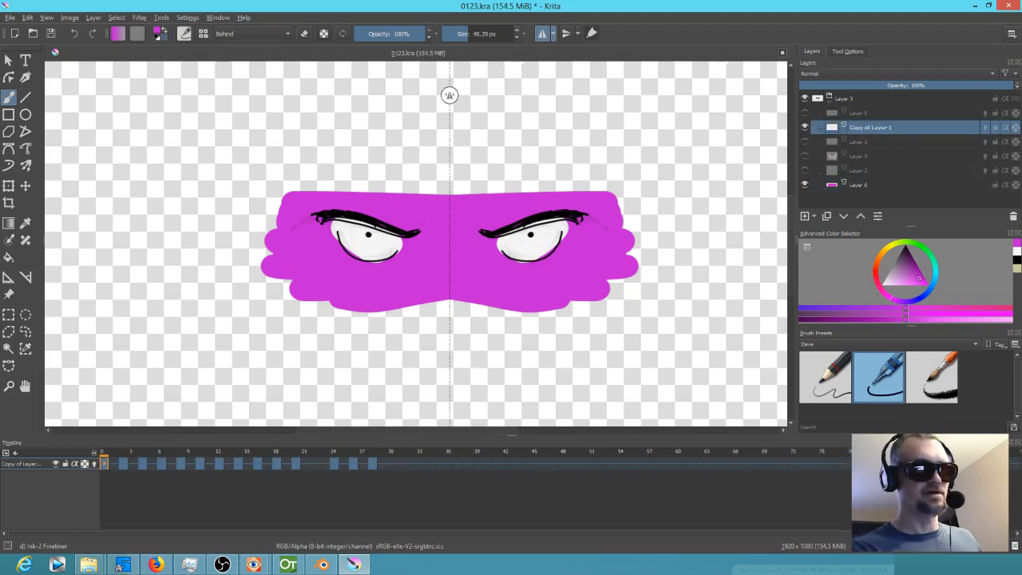
pyautogui.keyDown('ctrl'); pyautogui.click(528, 243); pyautogui.keyUp('ctrl')
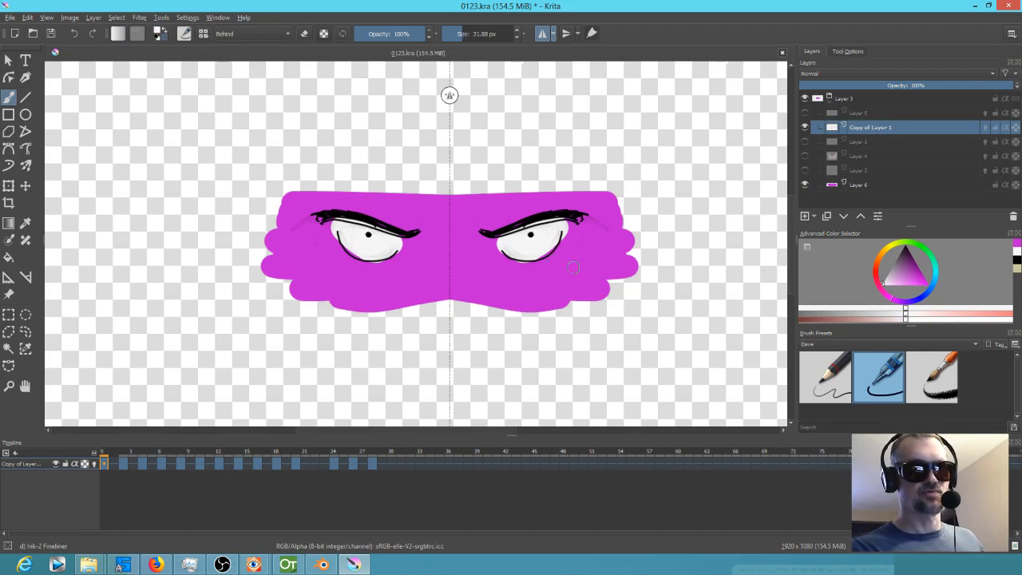
pyautogui.scroll(3, 555, 267)
pyautogui.moveTo(501, 240); pyautogui.dragTo(535, 221)
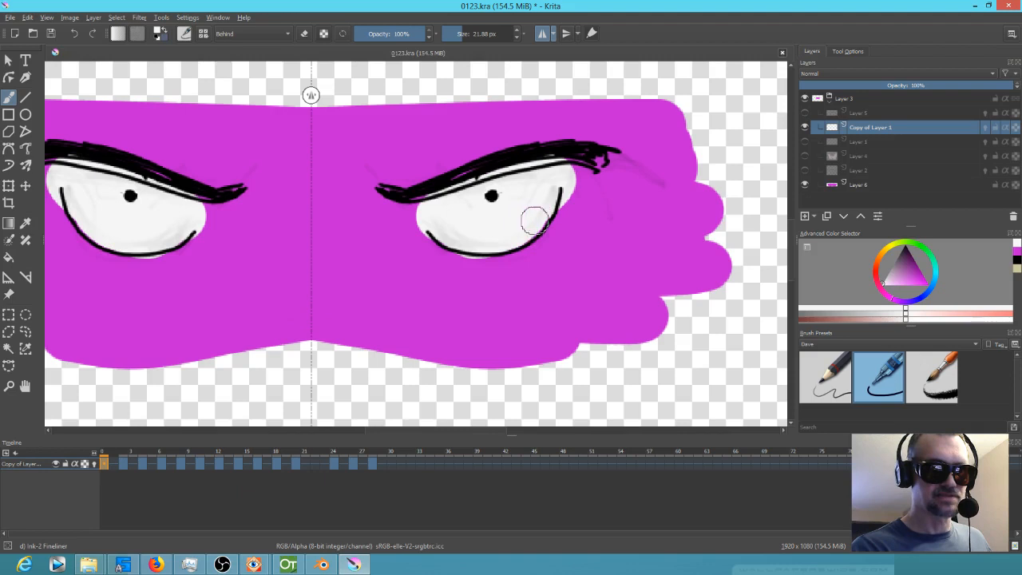
# Step: Erase the white paint spilling past the eye outlines at frame 0, using a brush size of 11.44 px
pyautogui.press('[')
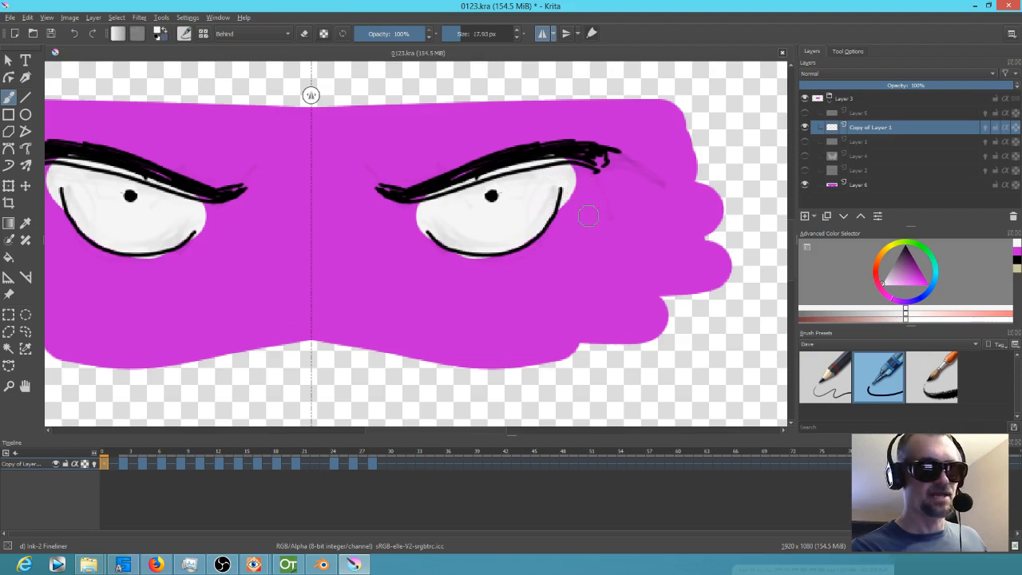
pyautogui.press('e')
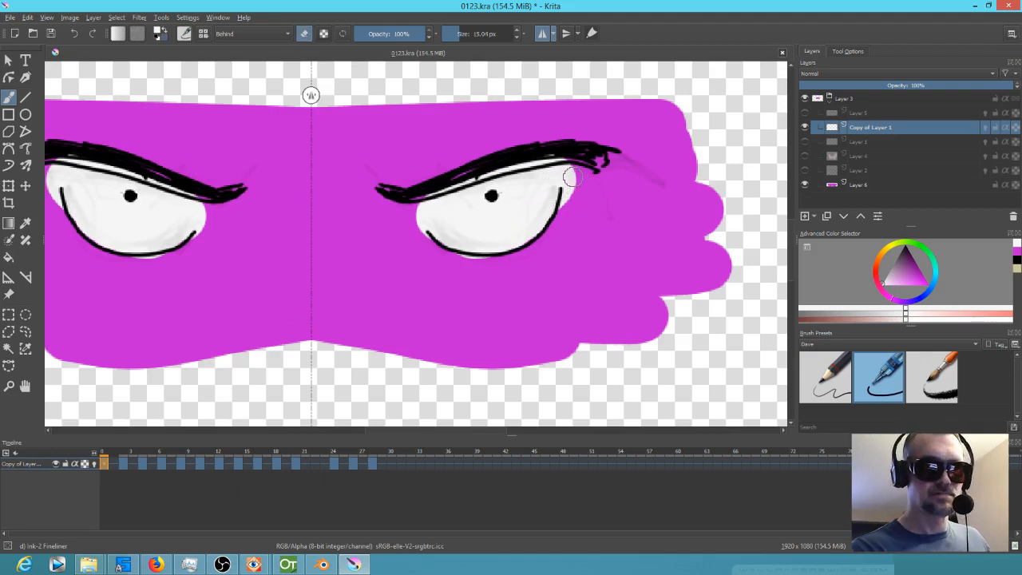
pyautogui.moveTo(569, 177); pyautogui.dragTo(571, 202)
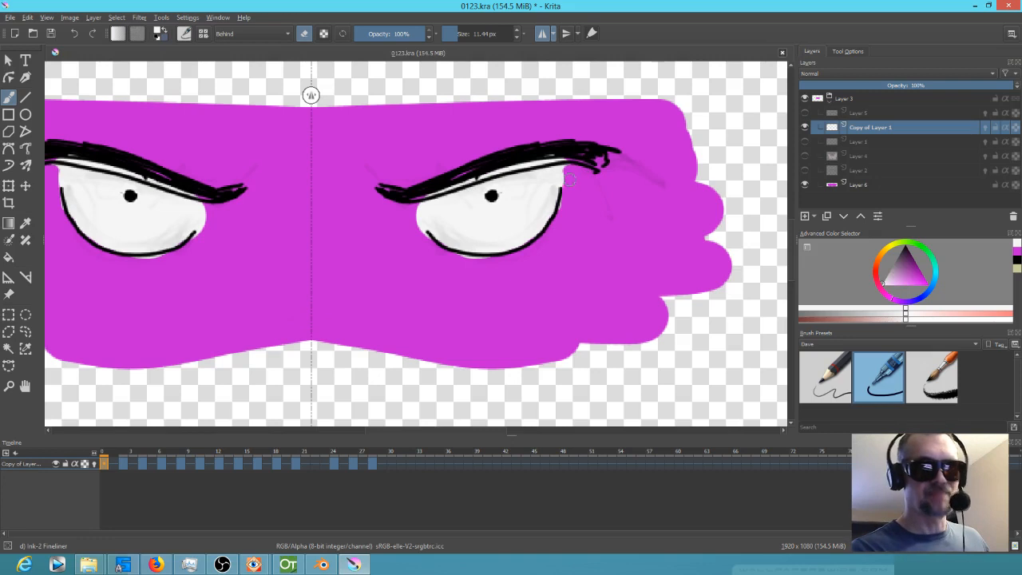
pyautogui.moveTo(438, 296); pyautogui.dragTo(458, 296)
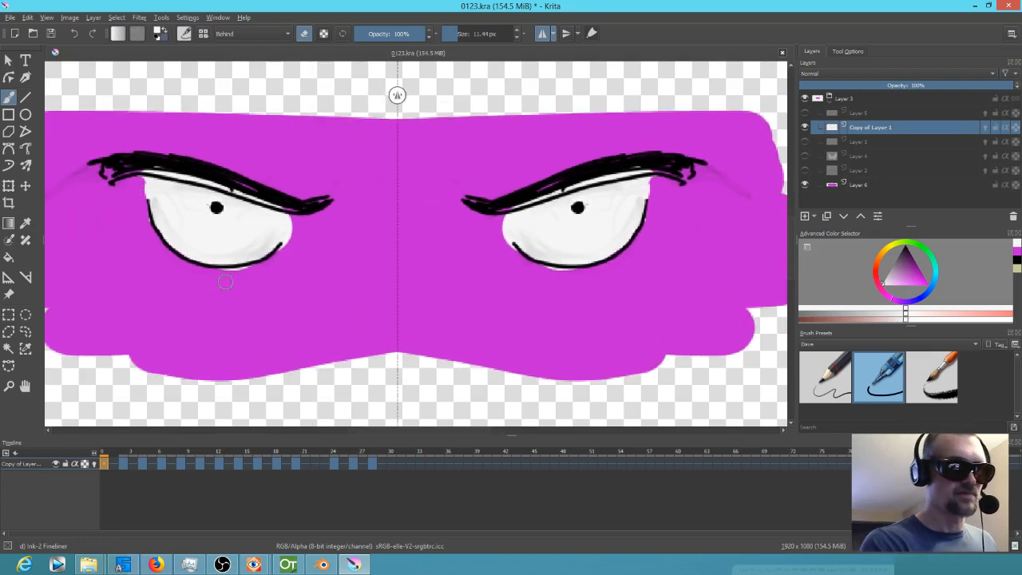
pyautogui.moveTo(257, 269); pyautogui.dragTo(281, 257)
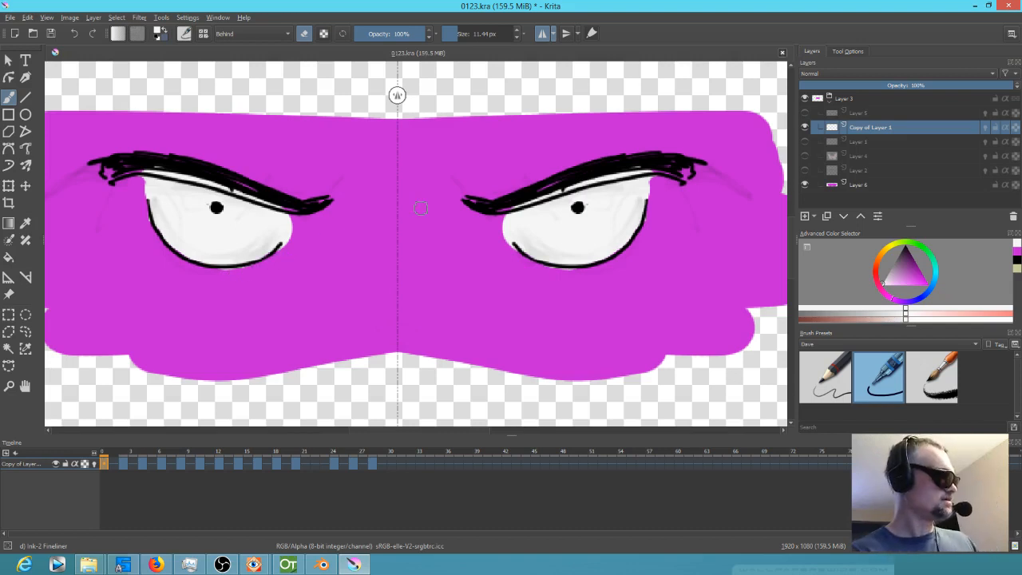
# Step: Paint a closed white ring along the inside of the mirrored eye outlines at frame 2
pyautogui.press('.')
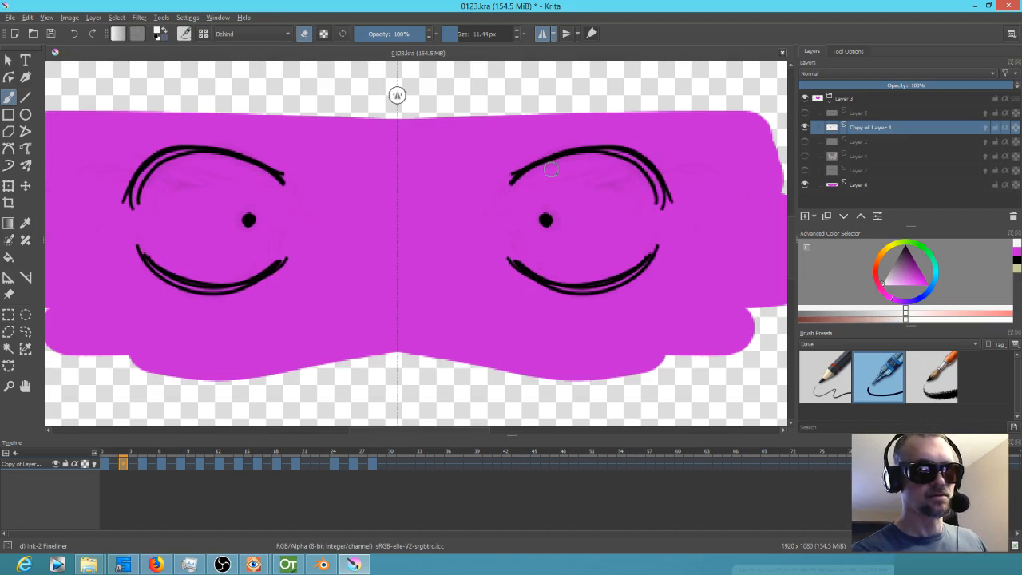
pyautogui.press('e')
pyautogui.moveTo(559, 164)
pyautogui.mouseDown()
pyautogui.moveTo(522, 183)
pyautogui.moveTo(508, 206)
pyautogui.moveTo(517, 258)
pyautogui.moveTo(534, 270)
pyautogui.mouseUp()
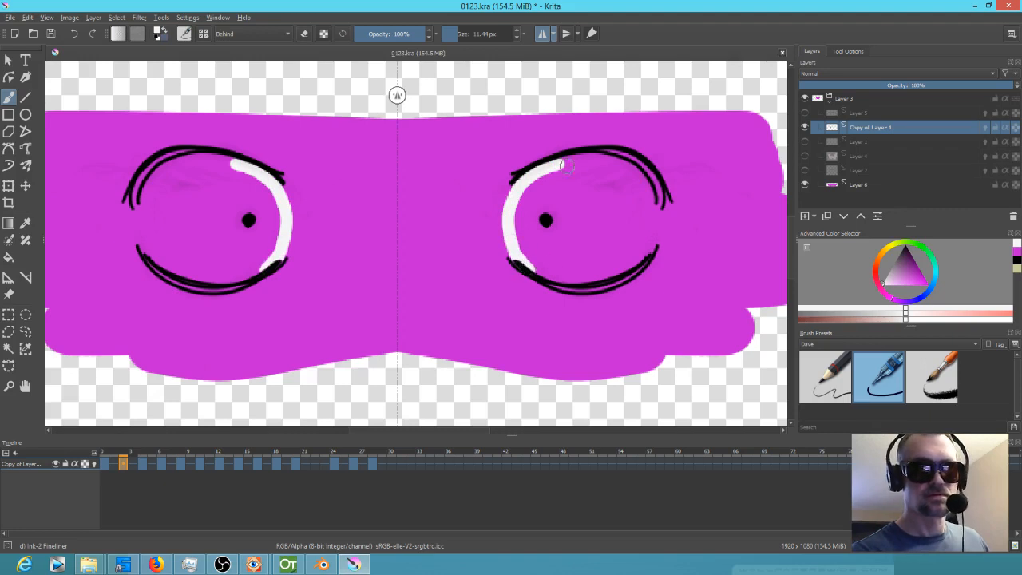
pyautogui.moveTo(559, 164)
pyautogui.mouseDown()
pyautogui.moveTo(633, 166)
pyautogui.moveTo(657, 205)
pyautogui.moveTo(650, 241)
pyautogui.moveTo(624, 270)
pyautogui.moveTo(581, 281)
pyautogui.moveTo(541, 271)
pyautogui.moveTo(540, 253)
pyautogui.mouseUp()
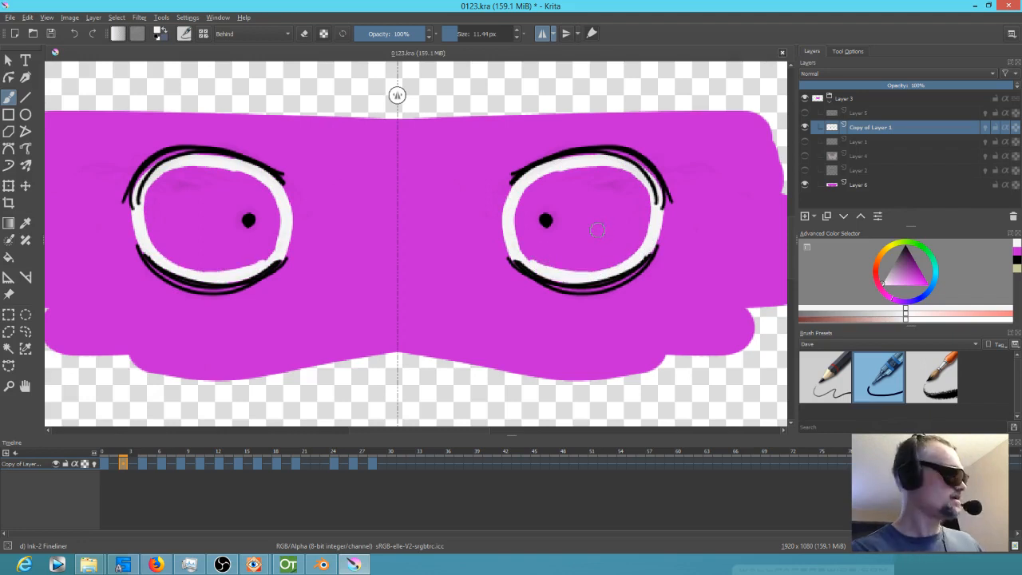
# Step: Try to flood-fill both eye interiors with white at frame 2, temporarily hiding the magenta backdrop layer
pyautogui.press('f')
pyautogui.click(625, 221)
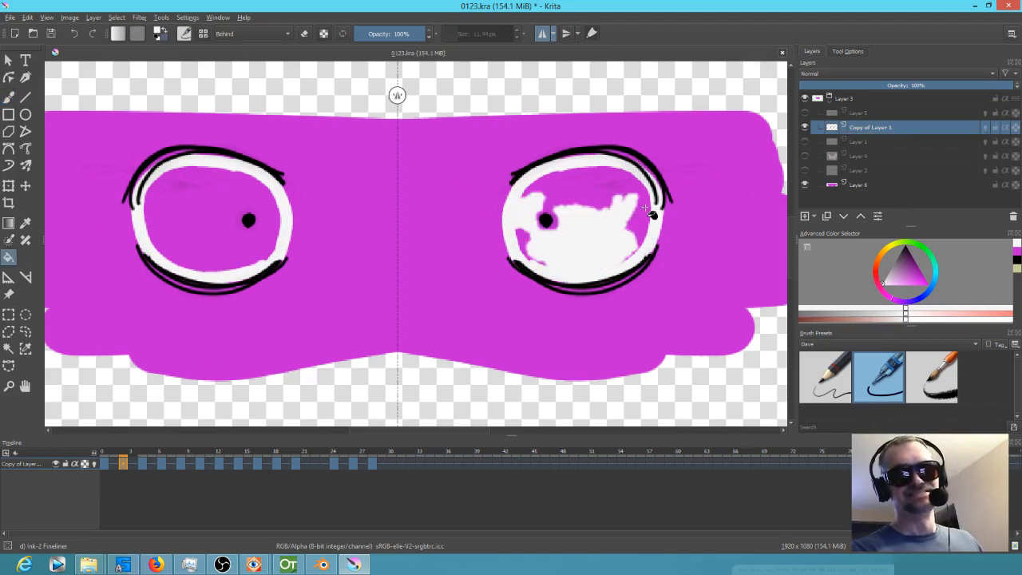
pyautogui.click(803, 185)
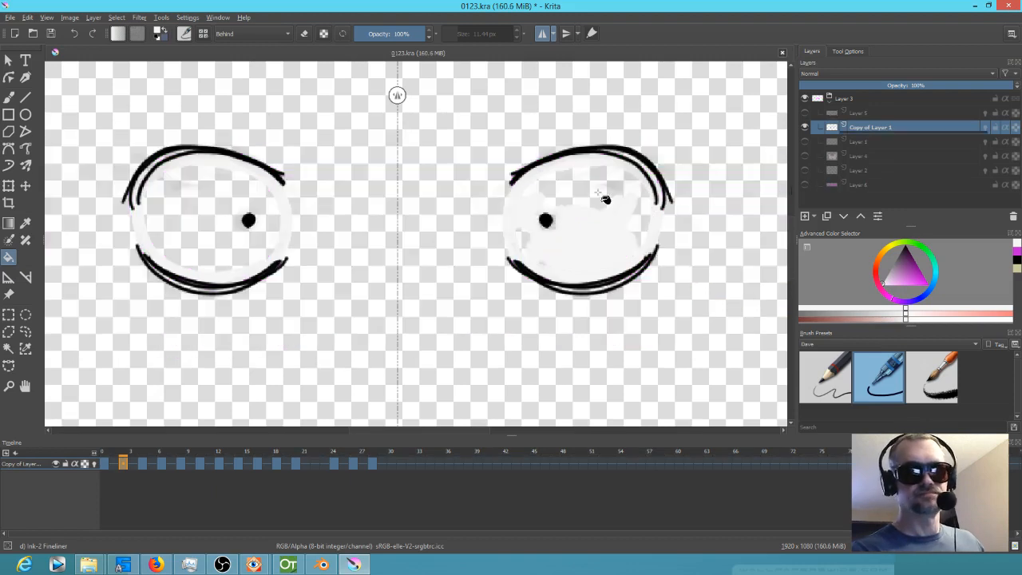
pyautogui.click(195, 206)
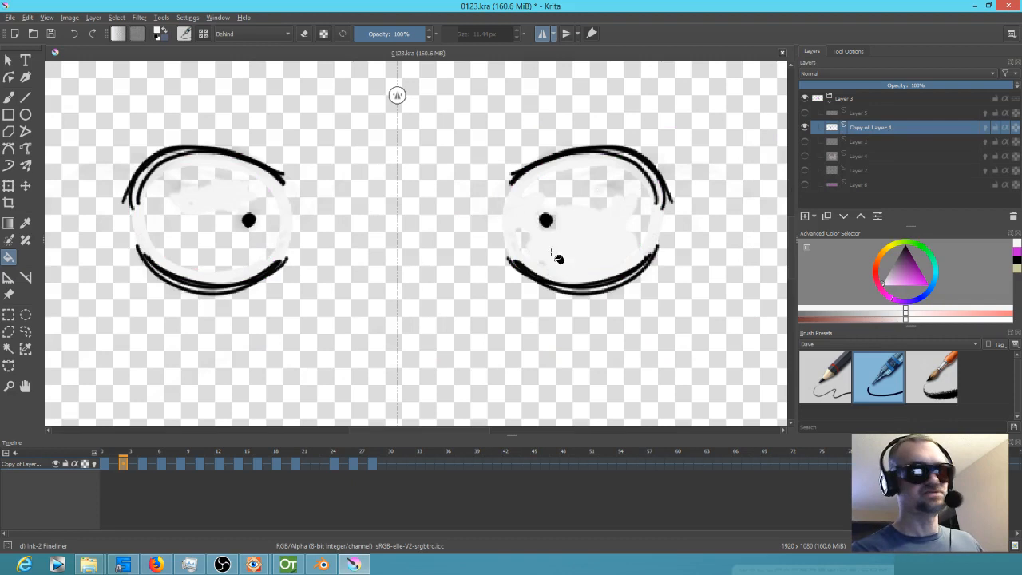
pyautogui.click(805, 184)
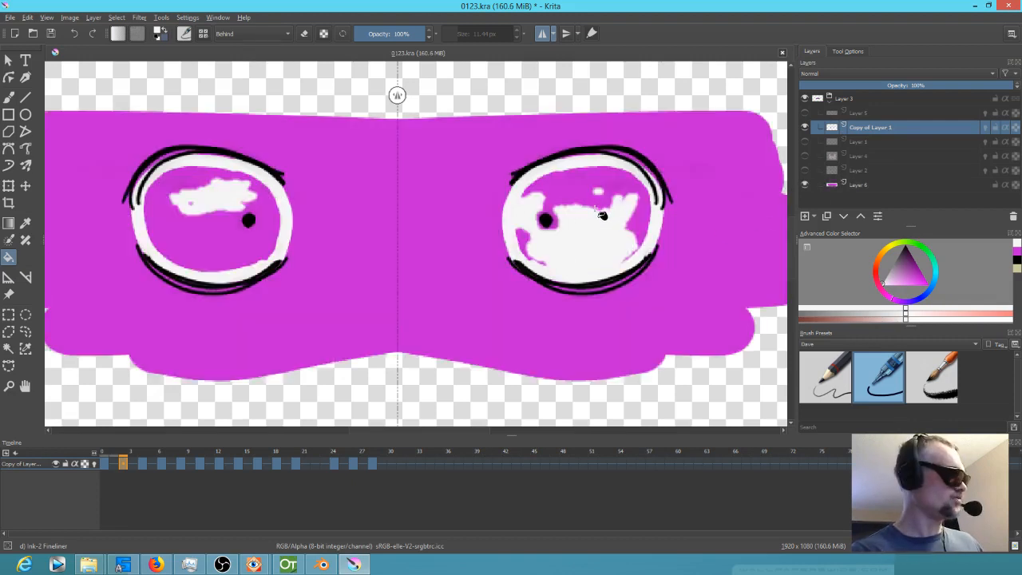
# Step: Brush white over the remaining gaps inside both eyes at frame 2
pyautogui.press('b')
pyautogui.moveTo(557, 174)
pyautogui.mouseDown()
pyautogui.moveTo(557, 213)
pyautogui.moveTo(570, 194)
pyautogui.moveTo(562, 184)
pyautogui.moveTo(530, 211)
pyautogui.moveTo(523, 203)
pyautogui.moveTo(526, 245)
pyautogui.moveTo(556, 256)
pyautogui.moveTo(574, 185)
pyautogui.moveTo(559, 185)
pyautogui.moveTo(596, 170)
pyautogui.moveTo(633, 182)
pyautogui.moveTo(642, 205)
pyautogui.moveTo(627, 250)
pyautogui.moveTo(645, 193)
pyautogui.moveTo(620, 261)
pyautogui.moveTo(629, 198)
pyautogui.moveTo(611, 181)
pyautogui.moveTo(561, 176)
pyautogui.moveTo(600, 190)
pyautogui.moveTo(598, 201)
pyautogui.moveTo(572, 203)
pyautogui.moveTo(609, 187)
pyautogui.mouseUp()
pyautogui.moveTo(276, 206)
pyautogui.mouseDown()
pyautogui.moveTo(249, 255)
pyautogui.moveTo(226, 214)
pyautogui.moveTo(190, 204)
pyautogui.moveTo(175, 253)
pyautogui.moveTo(194, 258)
pyautogui.moveTo(190, 237)
pyautogui.moveTo(224, 242)
pyautogui.moveTo(244, 261)
pyautogui.mouseUp()
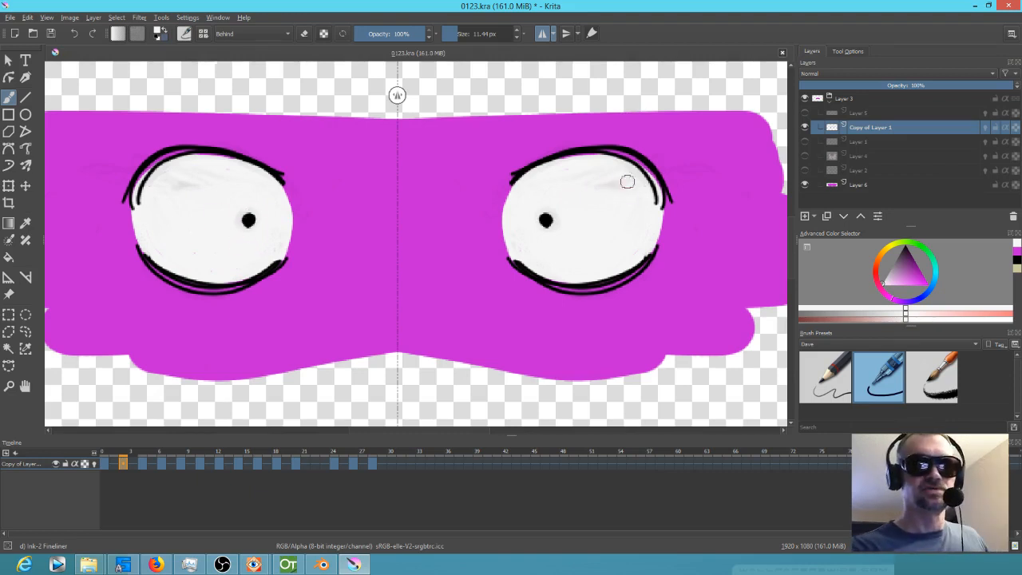
pyautogui.moveTo(566, 165); pyautogui.dragTo(570, 171)
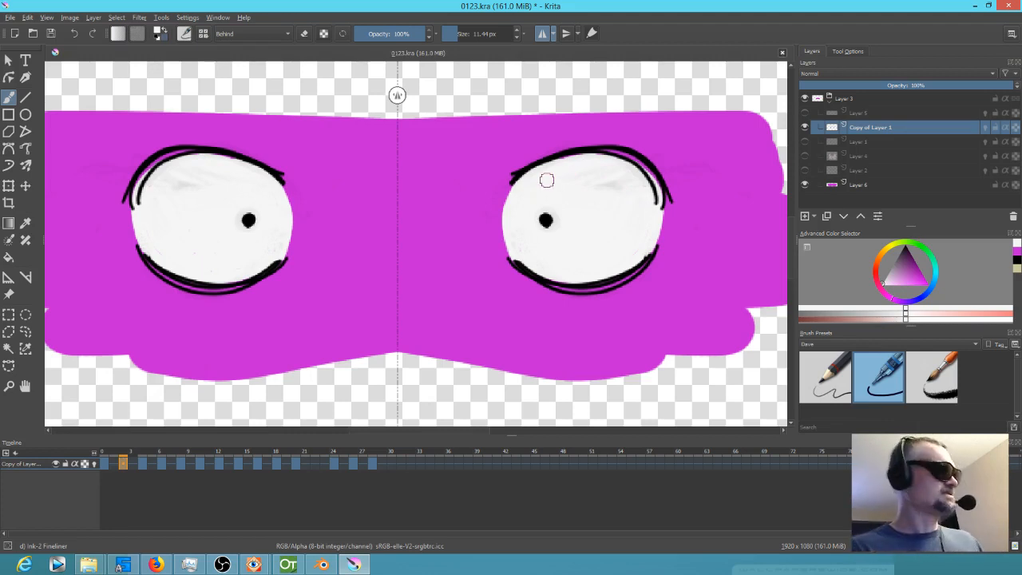
# Step: Paint a white ring along the inside of the mirrored eye outlines at frame 4, redoing the first stroke
pyautogui.press('.')
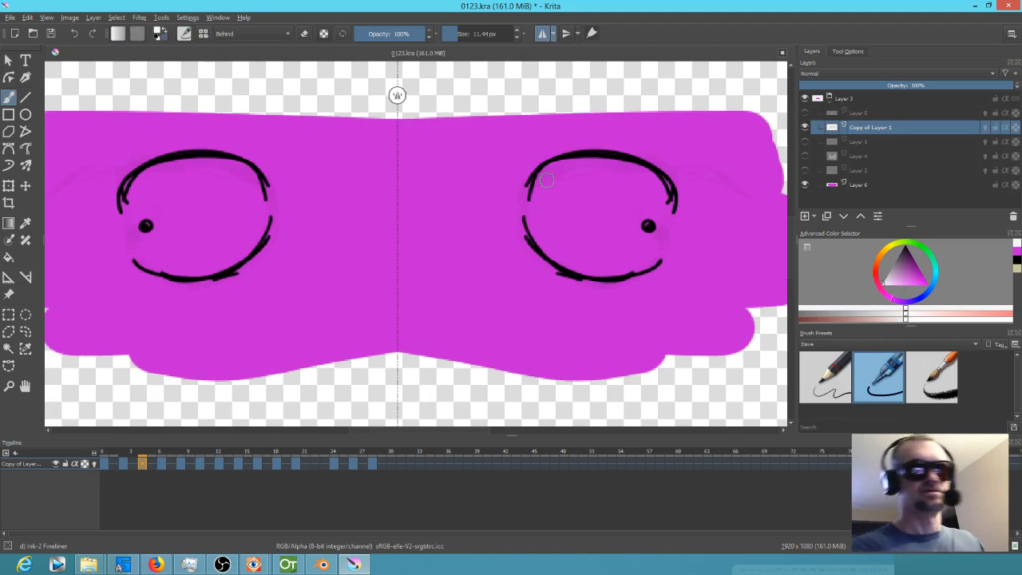
pyautogui.moveTo(146, 182)
pyautogui.mouseDown()
pyautogui.moveTo(124, 209)
pyautogui.moveTo(125, 241)
pyautogui.moveTo(148, 265)
pyautogui.moveTo(182, 276)
pyautogui.moveTo(206, 266)
pyautogui.mouseUp()
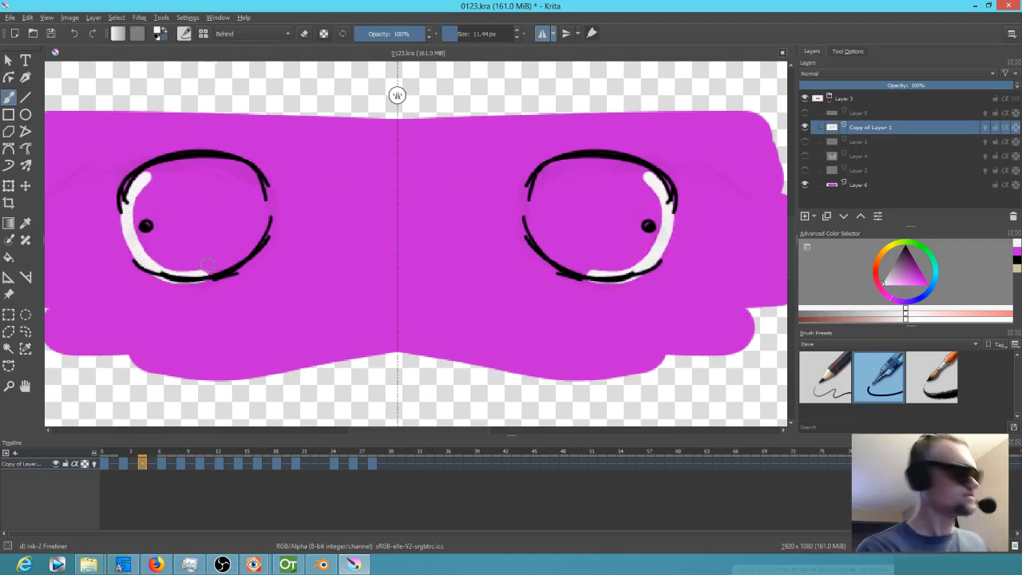
pyautogui.hotkey('ctrl', 'z')
pyautogui.moveTo(145, 177)
pyautogui.mouseDown()
pyautogui.moveTo(126, 209)
pyautogui.moveTo(130, 243)
pyautogui.moveTo(171, 274)
pyautogui.mouseUp()
pyautogui.moveTo(129, 219)
pyautogui.mouseDown()
pyautogui.moveTo(148, 262)
pyautogui.moveTo(186, 272)
pyautogui.moveTo(177, 270)
pyautogui.moveTo(231, 260)
pyautogui.moveTo(254, 237)
pyautogui.moveTo(257, 195)
pyautogui.moveTo(244, 171)
pyautogui.moveTo(201, 160)
pyautogui.moveTo(142, 180)
pyautogui.mouseUp()
pyautogui.moveTo(565, 167)
pyautogui.mouseDown()
pyautogui.moveTo(544, 203)
pyautogui.moveTo(573, 175)
pyautogui.moveTo(544, 215)
pyautogui.moveTo(561, 246)
pyautogui.moveTo(597, 262)
pyautogui.moveTo(645, 247)
pyautogui.moveTo(656, 210)
pyautogui.mouseUp()
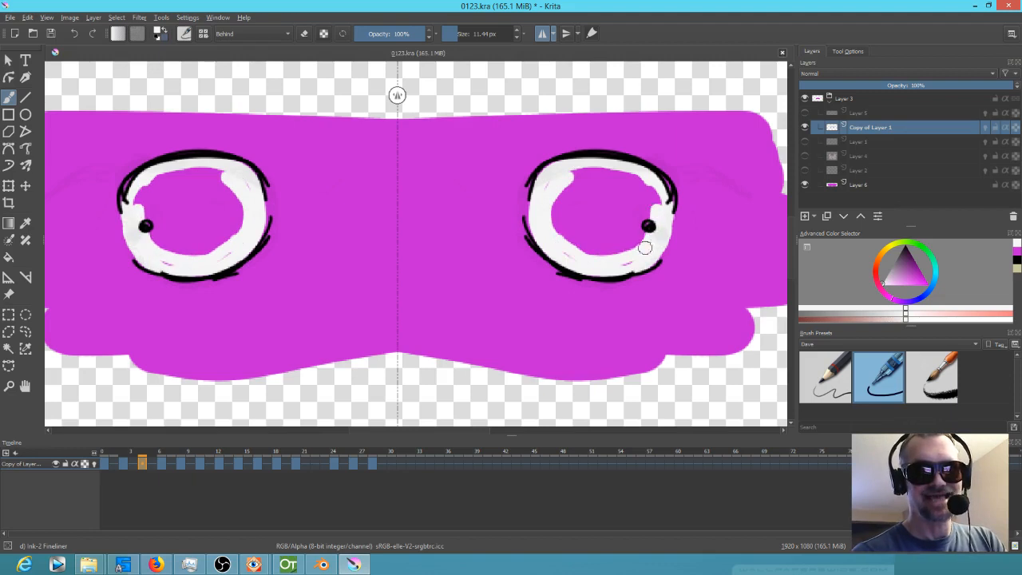
# Step: Brush the centres of both eyes solid white at frame 4 and touch up around the pupils
pyautogui.moveTo(592, 264)
pyautogui.mouseDown()
pyautogui.moveTo(646, 228)
pyautogui.moveTo(650, 193)
pyautogui.moveTo(593, 169)
pyautogui.moveTo(564, 197)
pyautogui.mouseUp()
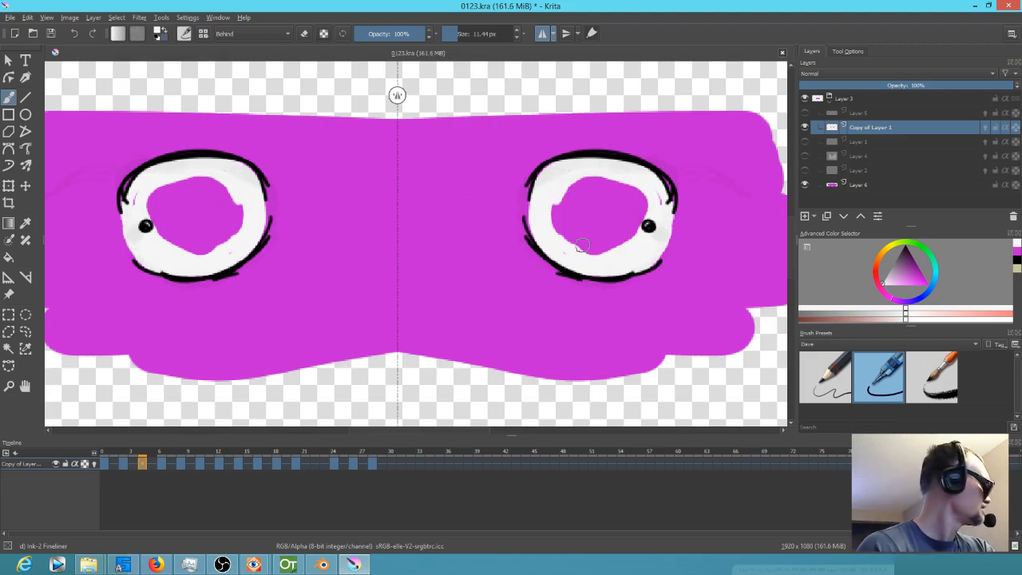
pyautogui.moveTo(558, 192)
pyautogui.mouseDown()
pyautogui.moveTo(559, 234)
pyautogui.moveTo(577, 254)
pyautogui.moveTo(650, 189)
pyautogui.moveTo(660, 199)
pyautogui.moveTo(587, 199)
pyautogui.moveTo(592, 175)
pyautogui.moveTo(566, 189)
pyautogui.moveTo(568, 212)
pyautogui.moveTo(592, 204)
pyautogui.mouseUp()
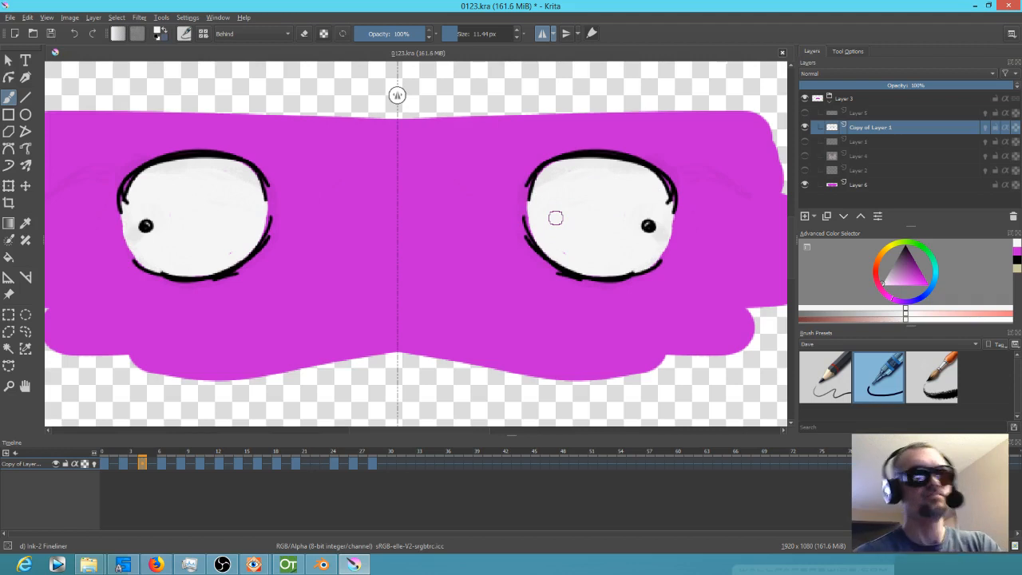
pyautogui.moveTo(128, 227); pyautogui.dragTo(139, 254)
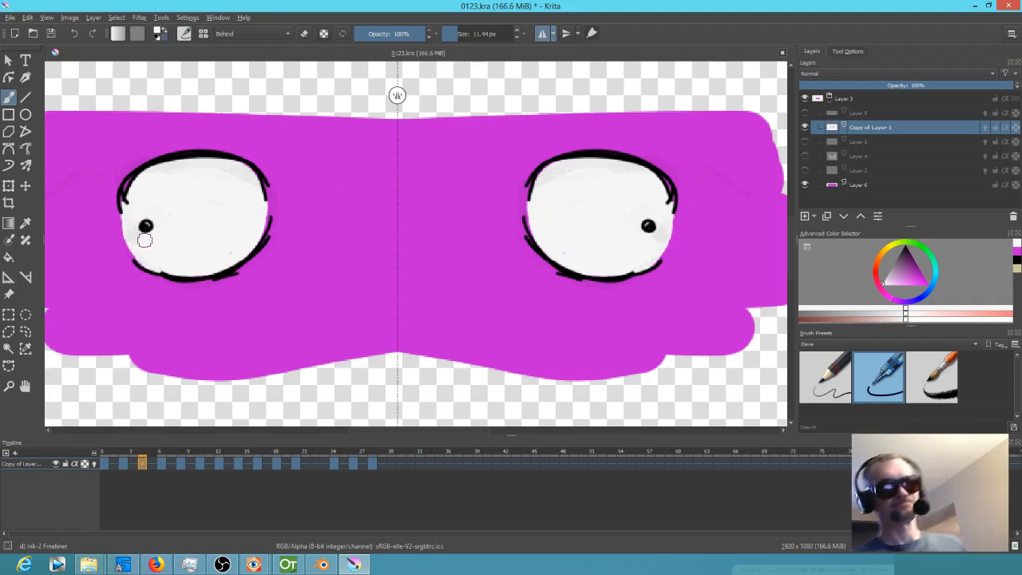
# Step: Flood-fill white patches inside both circular eyes at frame 6, temporarily hiding the magenta backdrop layer
pyautogui.press('Right')
pyautogui.press('Right')
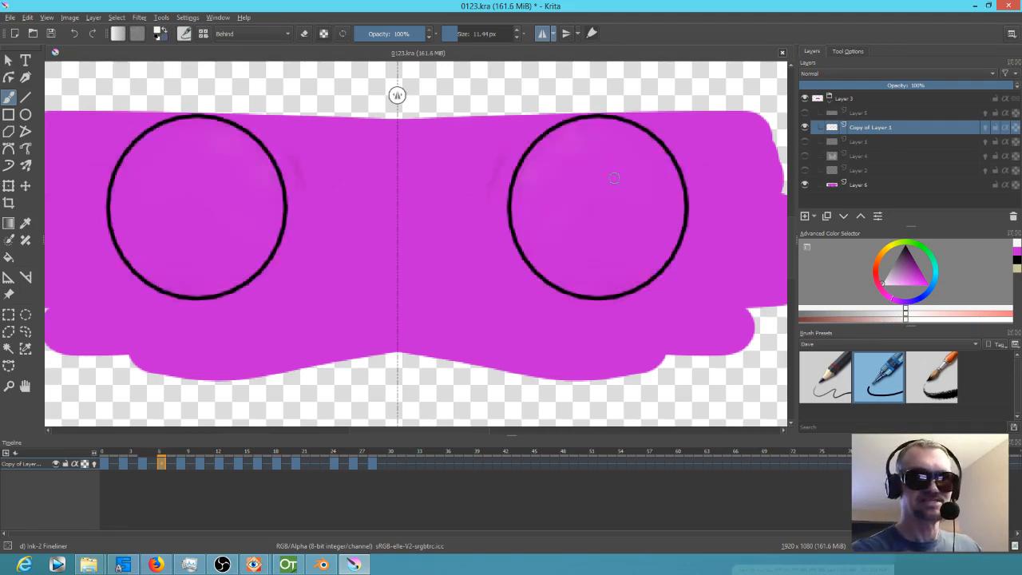
pyautogui.click(805, 184)
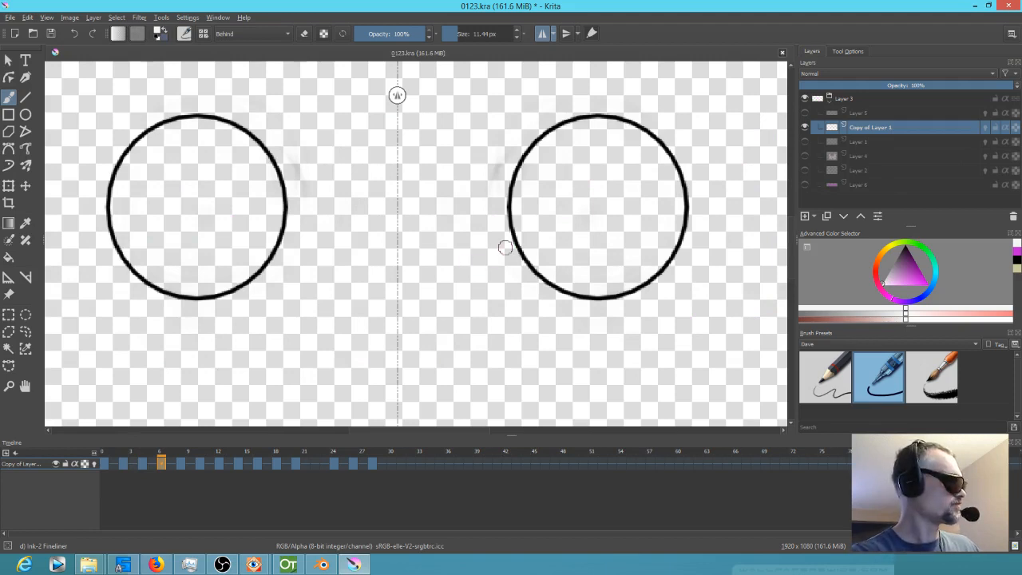
pyautogui.press('f')
pyautogui.click(613, 212)
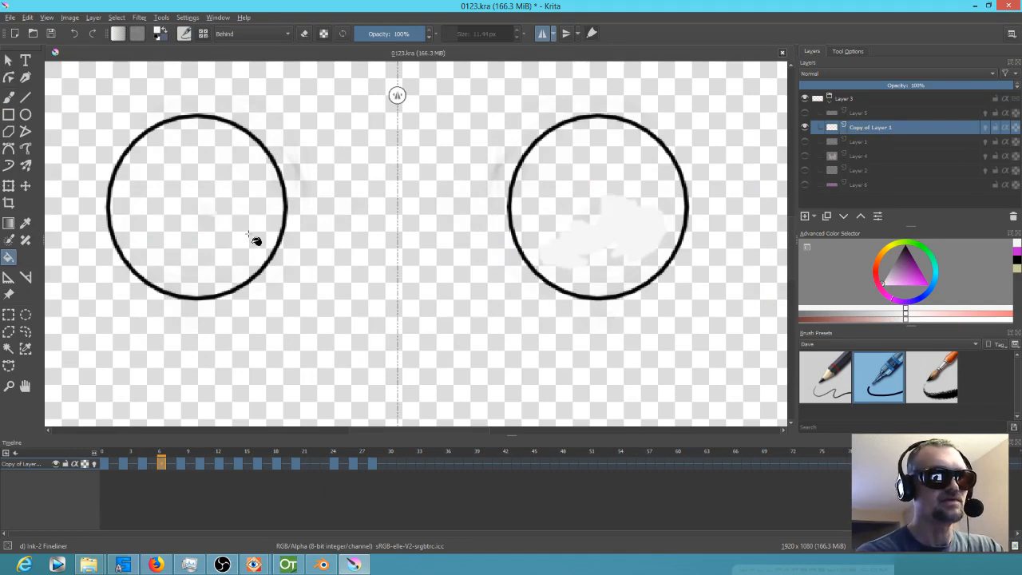
pyautogui.click(223, 248)
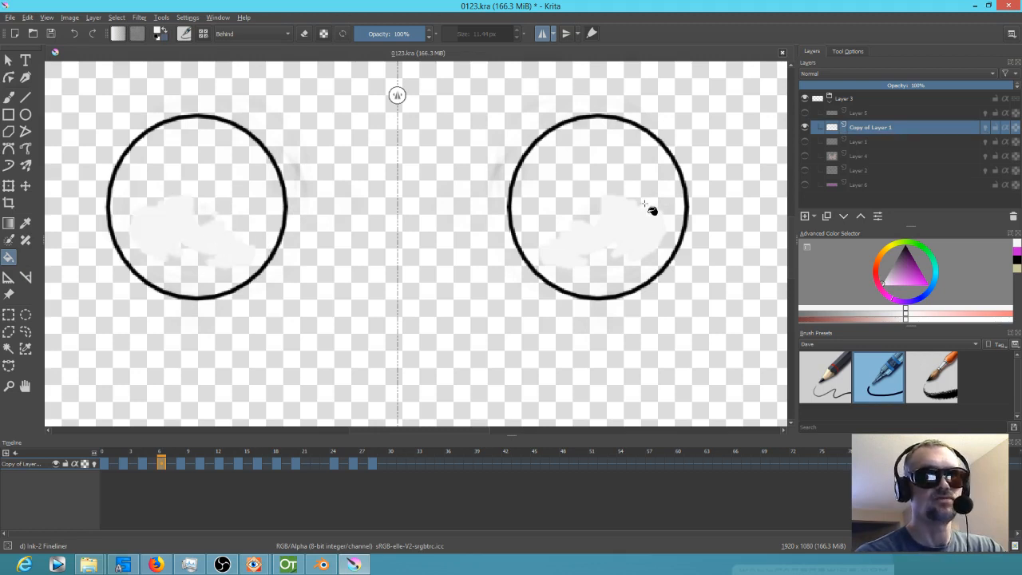
pyautogui.click(615, 172)
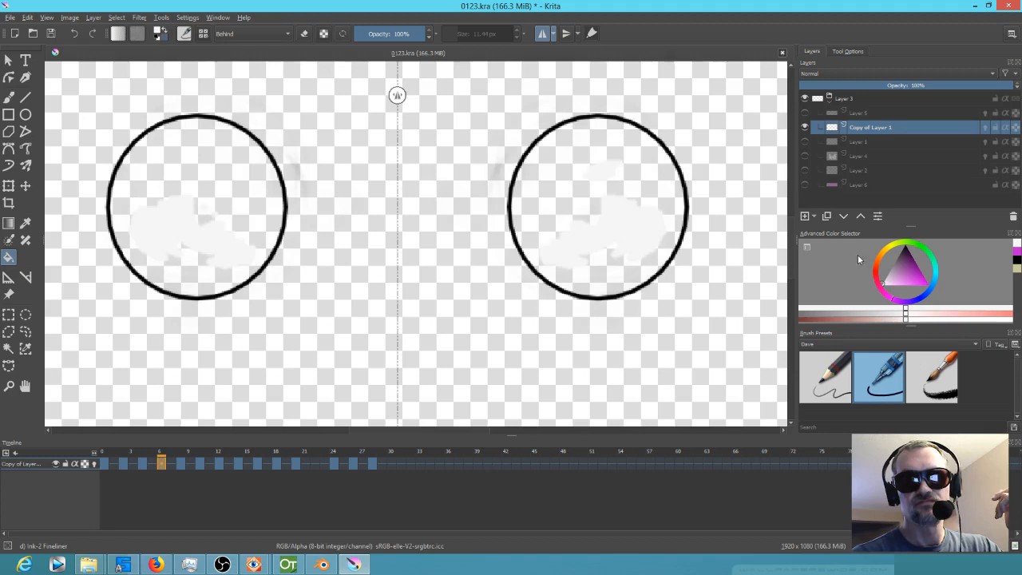
pyautogui.click(805, 184)
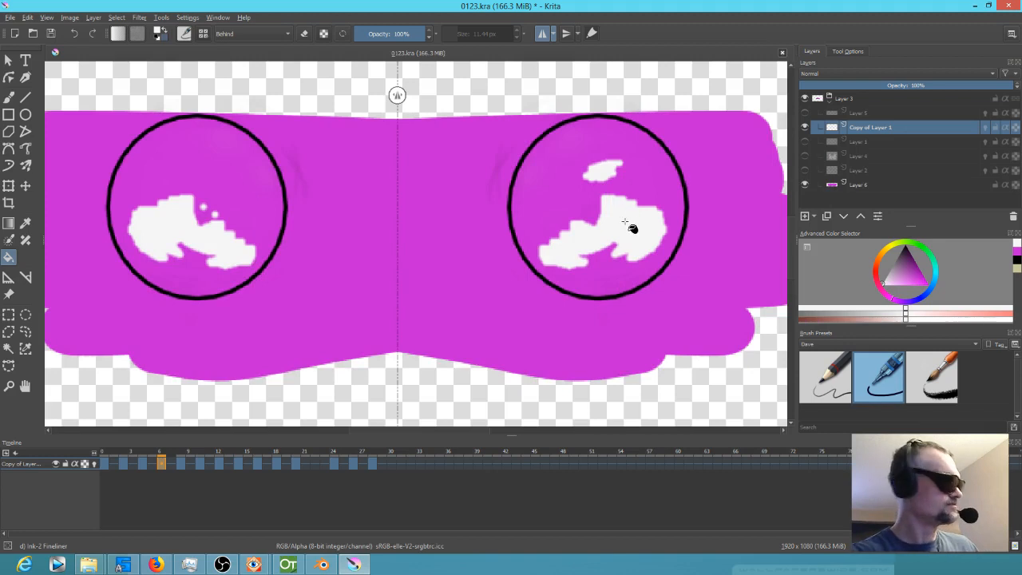
# Step: Brush a white ring along the inside of both circular eye outlines at frame 6
pyautogui.press('b')
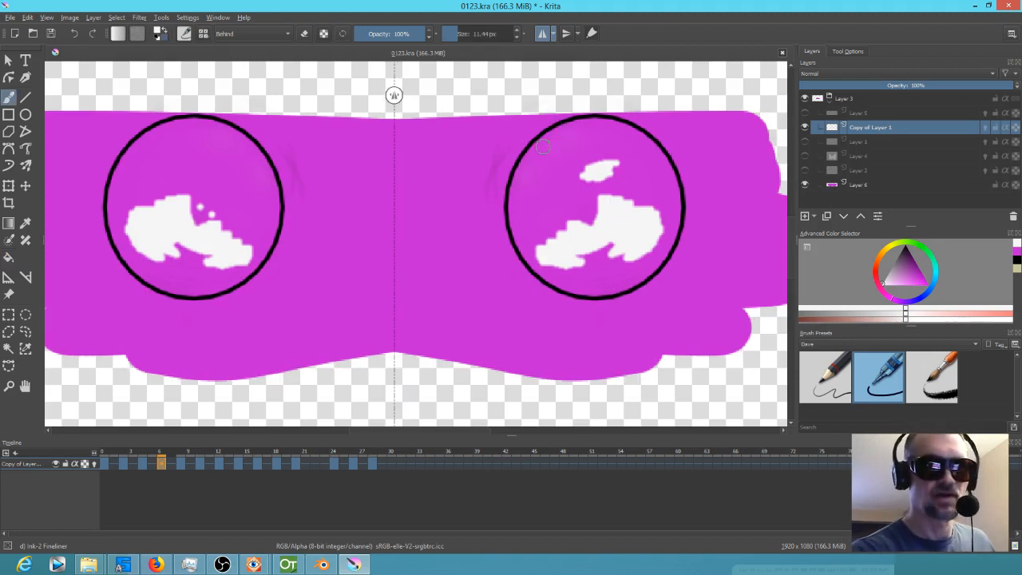
pyautogui.moveTo(540, 146)
pyautogui.mouseDown()
pyautogui.moveTo(537, 151)
pyautogui.moveTo(512, 214)
pyautogui.mouseUp()
pyautogui.moveTo(524, 169)
pyautogui.mouseDown()
pyautogui.moveTo(519, 236)
pyautogui.moveTo(540, 269)
pyautogui.moveTo(561, 282)
pyautogui.moveTo(579, 274)
pyautogui.moveTo(559, 277)
pyautogui.moveTo(571, 287)
pyautogui.moveTo(608, 293)
pyautogui.moveTo(648, 272)
pyautogui.moveTo(678, 196)
pyautogui.mouseUp()
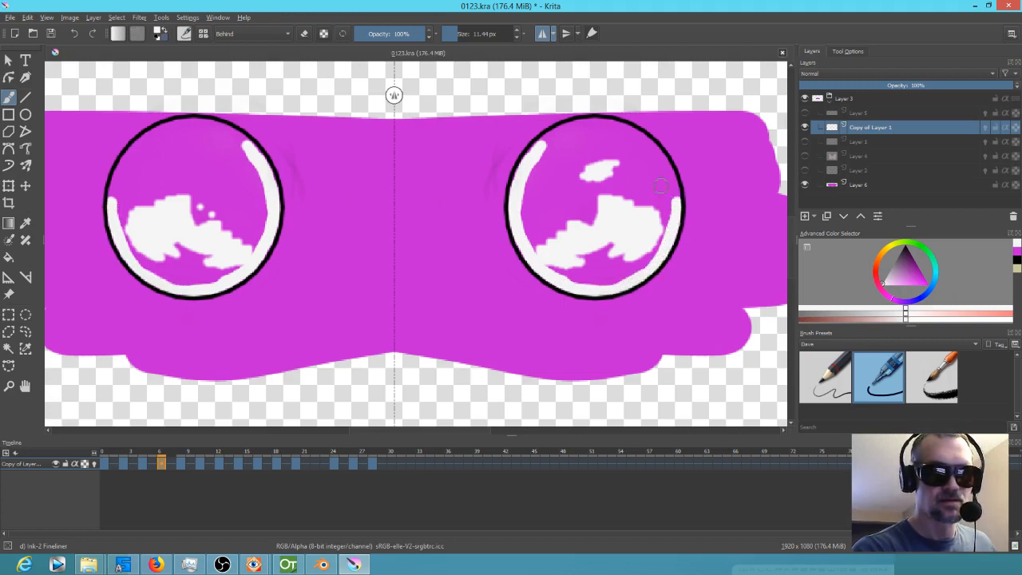
pyautogui.moveTo(533, 154)
pyautogui.mouseDown()
pyautogui.moveTo(601, 123)
pyautogui.moveTo(644, 142)
pyautogui.moveTo(674, 208)
pyautogui.moveTo(679, 185)
pyautogui.moveTo(661, 204)
pyautogui.moveTo(668, 230)
pyautogui.moveTo(670, 222)
pyautogui.moveTo(648, 250)
pyautogui.mouseUp()
# Step: Set the brush smoothing to None
pyautogui.click(858, 52)
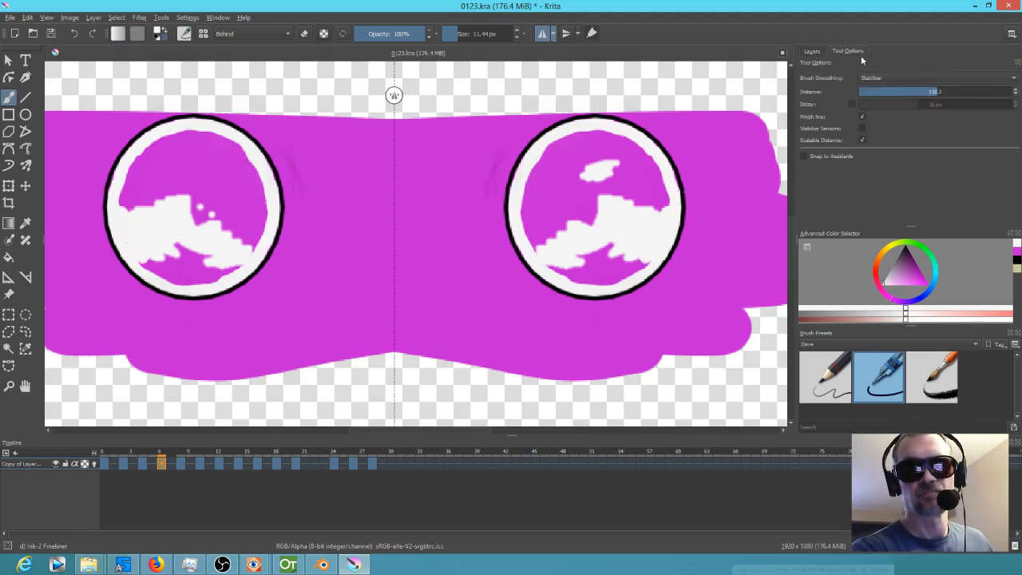
pyautogui.click(885, 77)
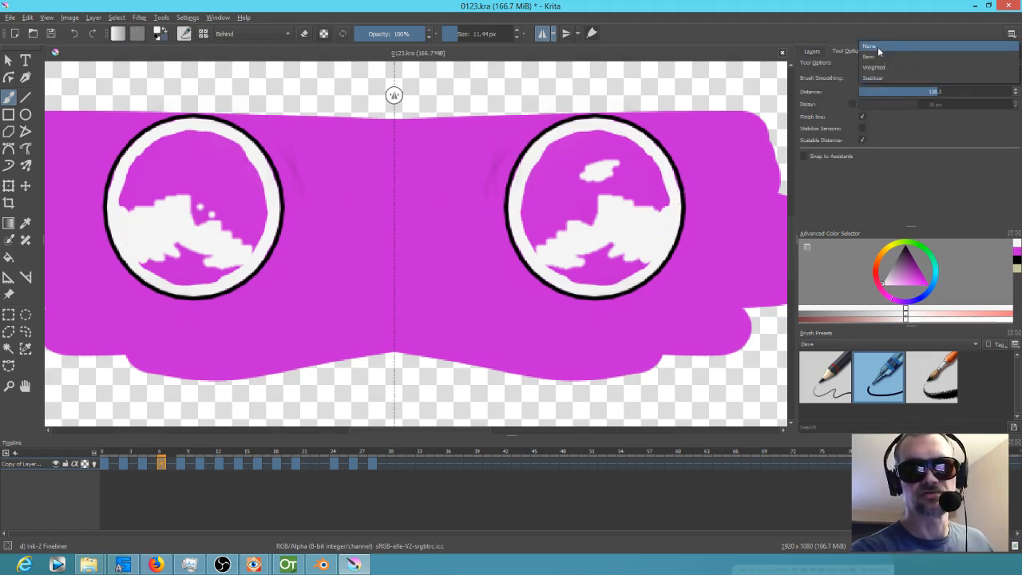
pyautogui.click(877, 46)
# Step: Brush the remaining magenta gaps inside both circular eyes solid white at frame 6
pyautogui.moveTo(561, 140)
pyautogui.mouseDown()
pyautogui.moveTo(528, 200)
pyautogui.moveTo(525, 233)
pyautogui.moveTo(546, 220)
pyautogui.moveTo(561, 232)
pyautogui.moveTo(609, 199)
pyautogui.mouseUp()
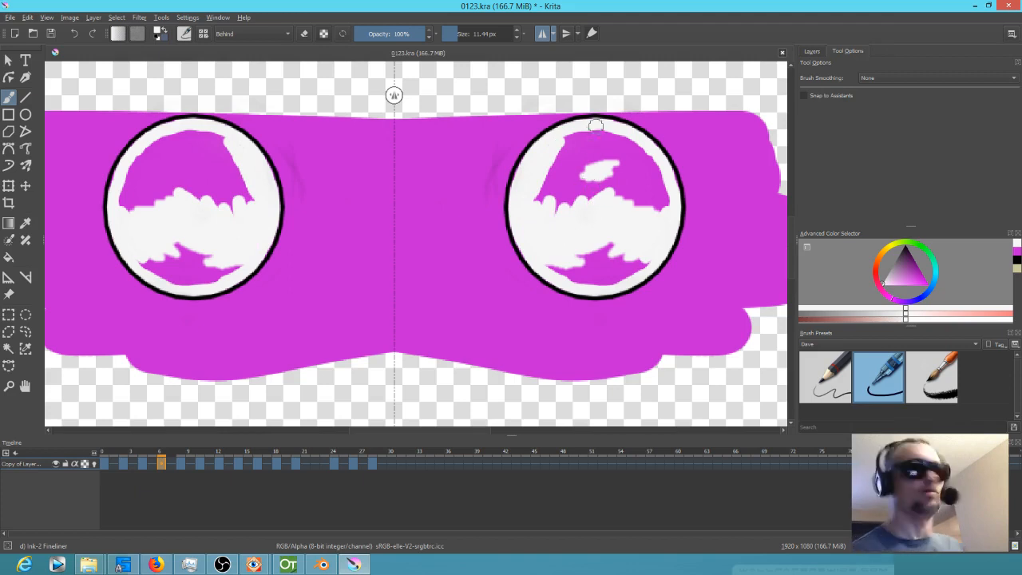
pyautogui.moveTo(561, 144)
pyautogui.mouseDown()
pyautogui.moveTo(551, 200)
pyautogui.moveTo(574, 134)
pyautogui.moveTo(587, 209)
pyautogui.moveTo(601, 143)
pyautogui.moveTo(592, 168)
pyautogui.mouseUp()
pyautogui.moveTo(610, 140)
pyautogui.mouseDown()
pyautogui.moveTo(643, 192)
pyautogui.moveTo(615, 136)
pyautogui.moveTo(660, 191)
pyautogui.moveTo(644, 154)
pyautogui.moveTo(656, 183)
pyautogui.moveTo(645, 198)
pyautogui.moveTo(596, 173)
pyautogui.mouseUp()
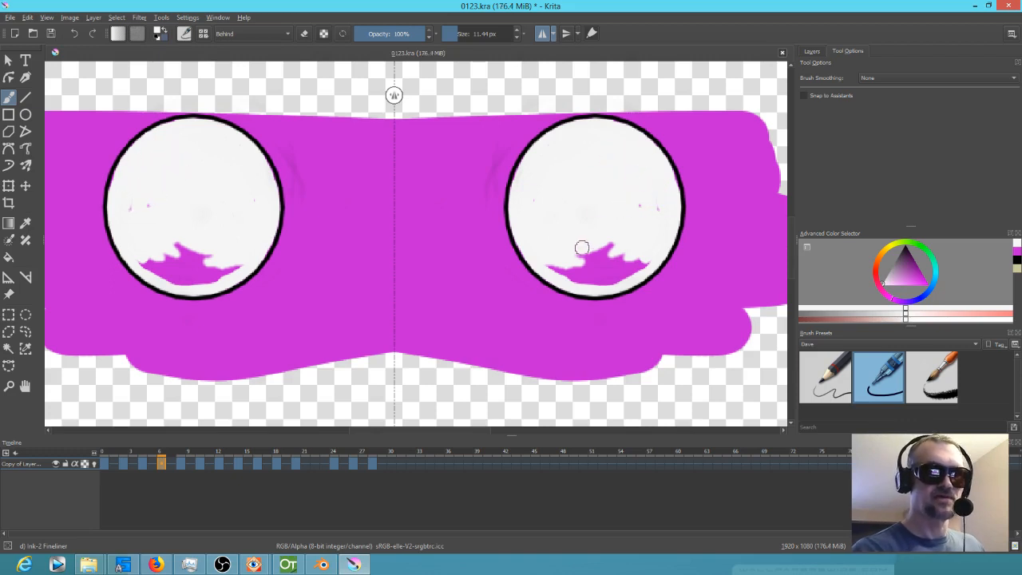
pyautogui.moveTo(551, 263); pyautogui.dragTo(595, 279)
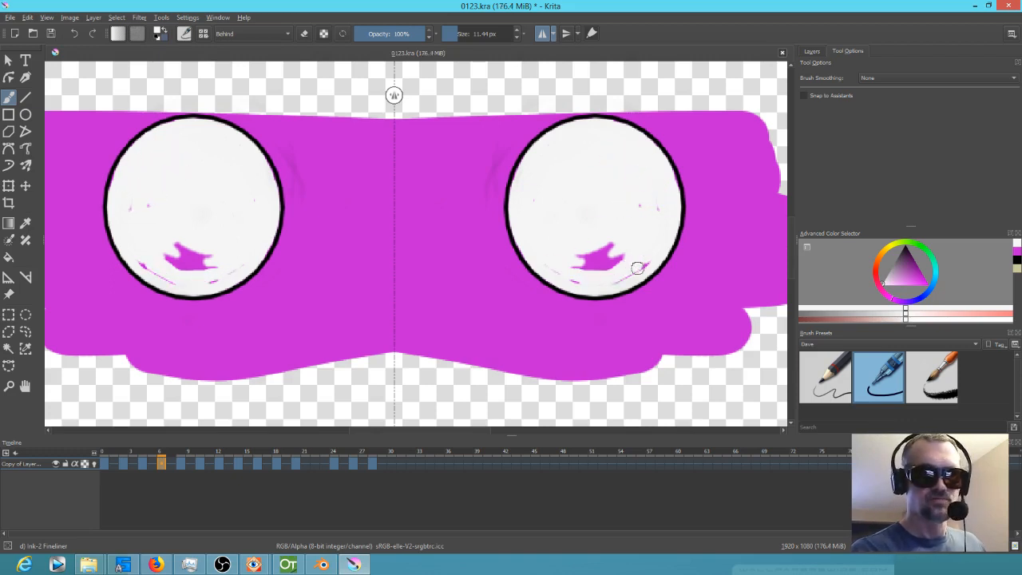
pyautogui.moveTo(563, 262); pyautogui.dragTo(622, 239)
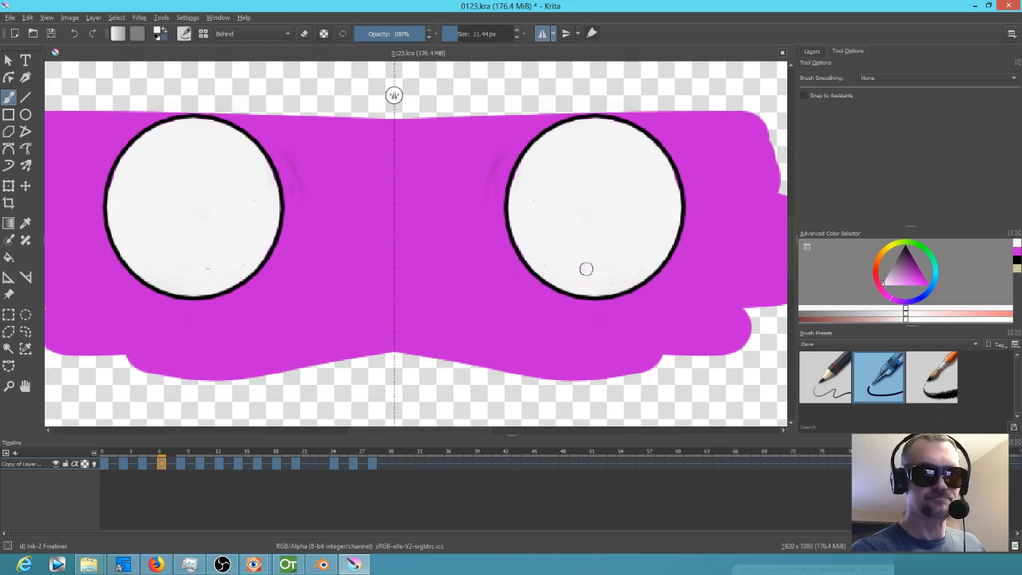
# Step: Erase the pale and dark smudges inside both circles at frame 8 with an eraser of about 68 px
pyautogui.press('Right')
pyautogui.press('Right')
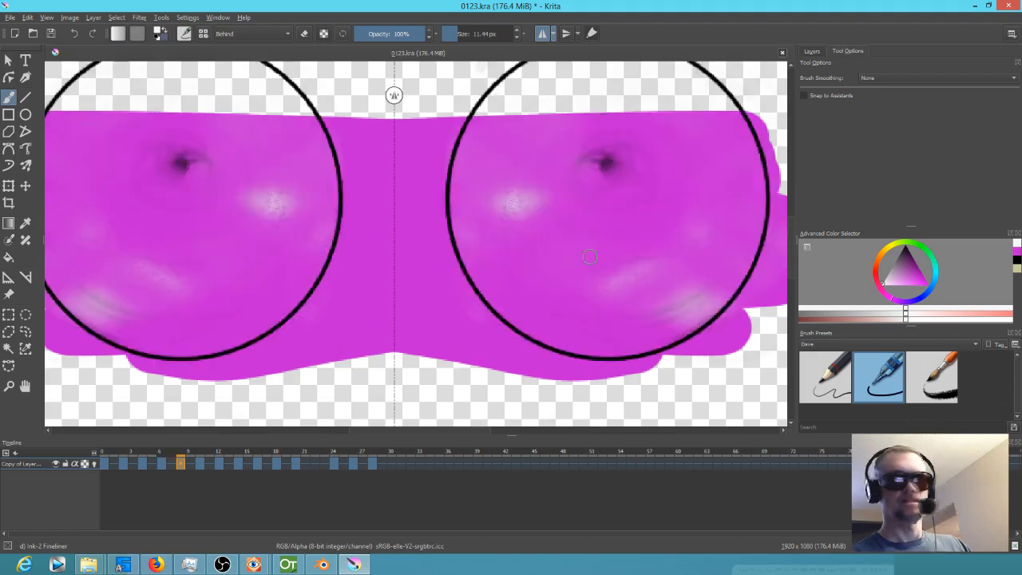
pyautogui.scroll(2, 645, 216)
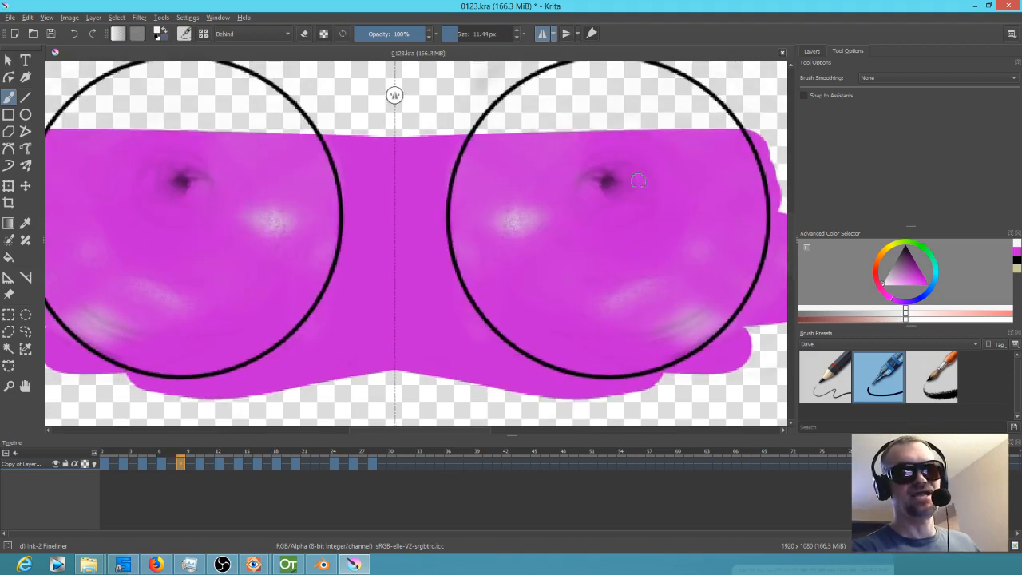
pyautogui.click(811, 51)
pyautogui.click(804, 185)
pyautogui.click(804, 185)
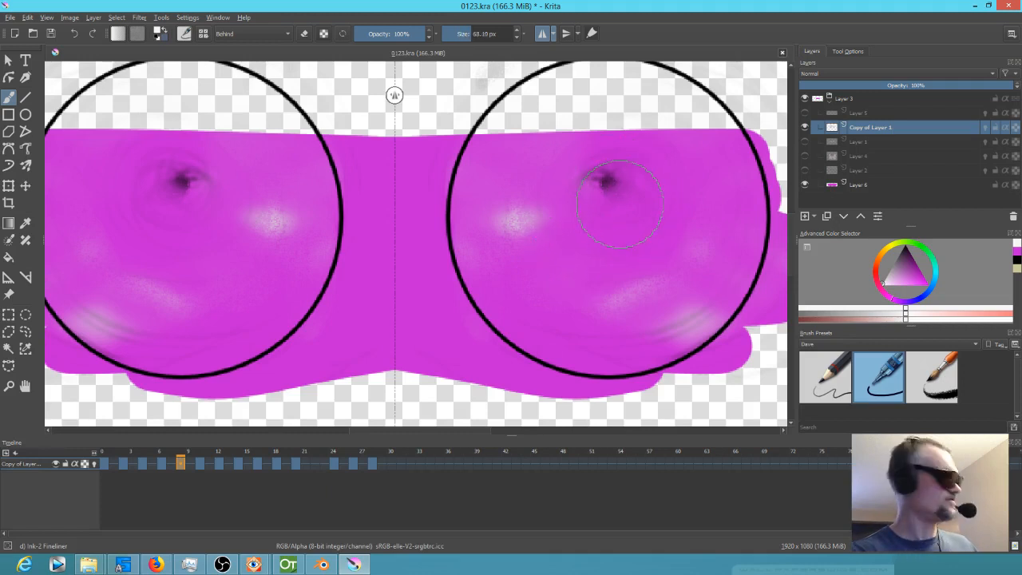
pyautogui.press('e')
pyautogui.moveTo(615, 166)
pyautogui.mouseDown()
pyautogui.moveTo(621, 208)
pyautogui.moveTo(588, 210)
pyautogui.moveTo(559, 174)
pyautogui.moveTo(550, 177)
pyautogui.moveTo(566, 155)
pyautogui.moveTo(548, 160)
pyautogui.moveTo(552, 136)
pyautogui.moveTo(530, 150)
pyautogui.moveTo(500, 205)
pyautogui.moveTo(516, 253)
pyautogui.moveTo(538, 262)
pyautogui.moveTo(664, 177)
pyautogui.moveTo(597, 260)
pyautogui.moveTo(558, 282)
pyautogui.moveTo(570, 314)
pyautogui.moveTo(658, 317)
pyautogui.moveTo(684, 294)
pyautogui.moveTo(712, 237)
pyautogui.moveTo(684, 302)
pyautogui.moveTo(703, 249)
pyautogui.mouseUp()
pyautogui.moveTo(520, 140); pyautogui.dragTo(511, 155)
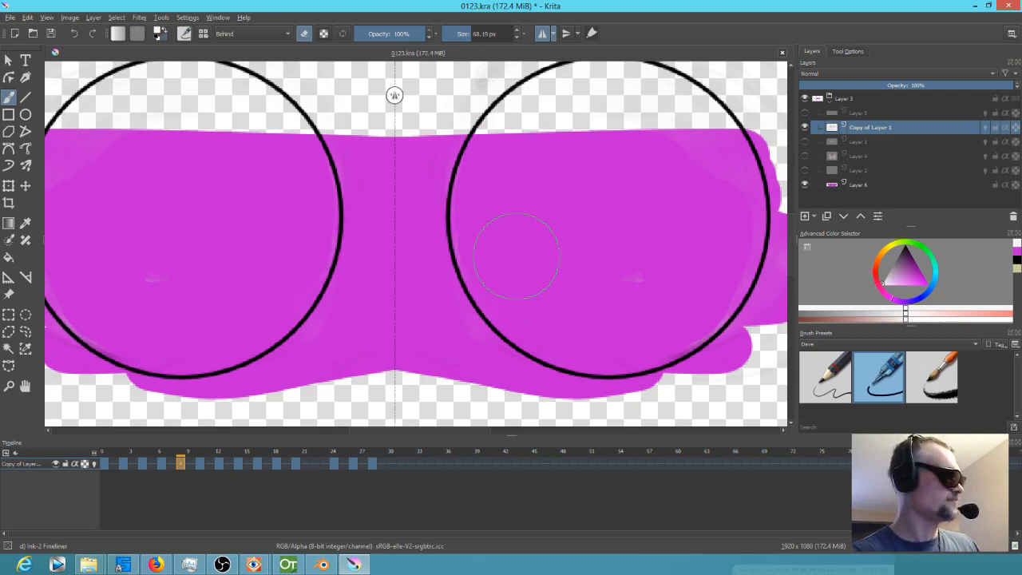
# Step: Erase the smudges inside both circles and beyond their outer edges at frame 10
pyautogui.press('Right')
pyautogui.press('Right')
pyautogui.moveTo(571, 209)
pyautogui.mouseDown()
pyautogui.moveTo(554, 286)
pyautogui.moveTo(522, 264)
pyautogui.moveTo(540, 304)
pyautogui.moveTo(521, 295)
pyautogui.moveTo(528, 307)
pyautogui.moveTo(497, 257)
pyautogui.moveTo(498, 200)
pyautogui.moveTo(534, 127)
pyautogui.moveTo(594, 121)
pyautogui.mouseUp()
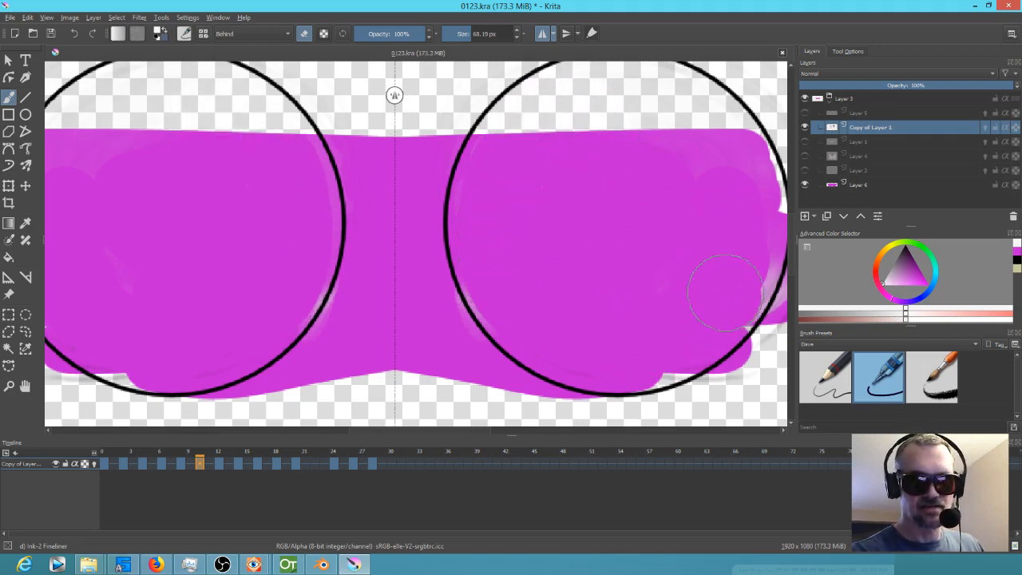
pyautogui.moveTo(700, 249); pyautogui.dragTo(625, 244)
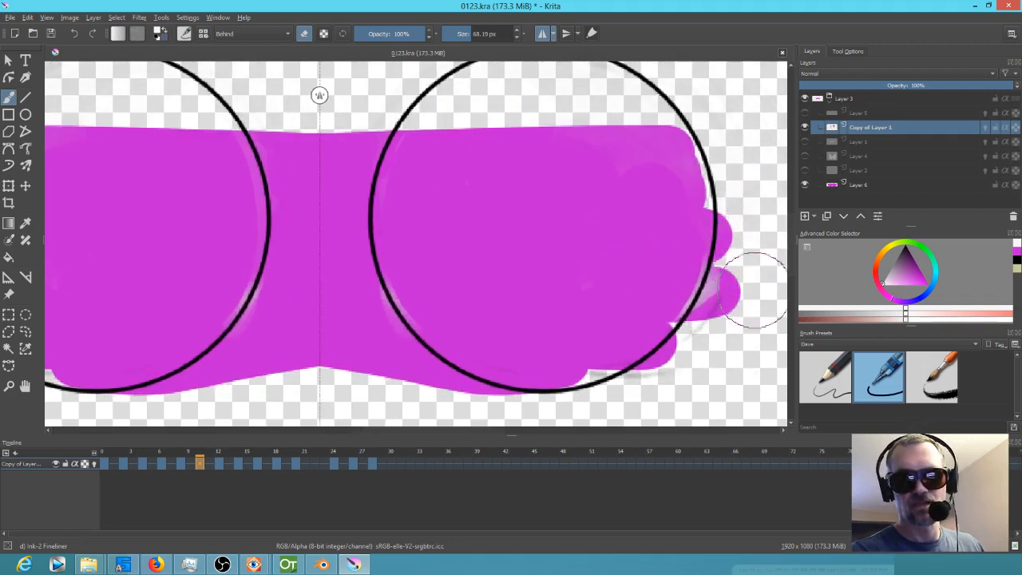
pyautogui.moveTo(749, 304)
pyautogui.mouseDown()
pyautogui.moveTo(748, 288)
pyautogui.moveTo(739, 302)
pyautogui.moveTo(728, 292)
pyautogui.mouseUp()
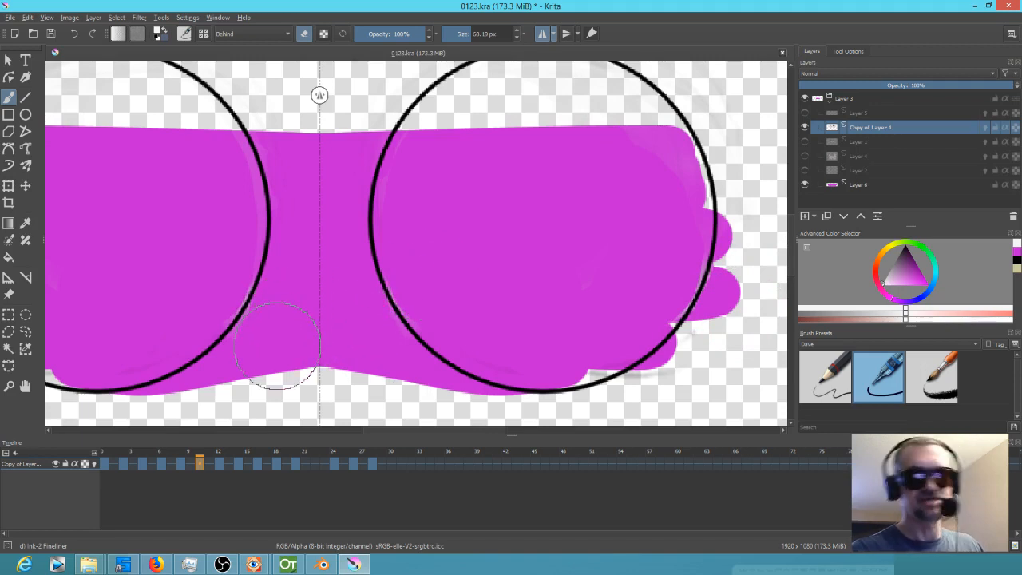
# Step: Erase the leftover smudges inside both circles at frames 12 and 14
pyautogui.press('.')
pyautogui.press('.')
pyautogui.moveTo(561, 177)
pyautogui.mouseDown()
pyautogui.moveTo(548, 221)
pyautogui.moveTo(490, 203)
pyautogui.moveTo(489, 136)
pyautogui.moveTo(456, 191)
pyautogui.moveTo(462, 132)
pyautogui.moveTo(426, 150)
pyautogui.moveTo(409, 191)
pyautogui.moveTo(411, 232)
pyautogui.moveTo(433, 280)
pyautogui.moveTo(488, 318)
pyautogui.moveTo(546, 323)
pyautogui.moveTo(531, 337)
pyautogui.moveTo(613, 299)
pyautogui.moveTo(640, 224)
pyautogui.moveTo(636, 195)
pyautogui.moveTo(561, 226)
pyautogui.moveTo(497, 206)
pyautogui.mouseUp()
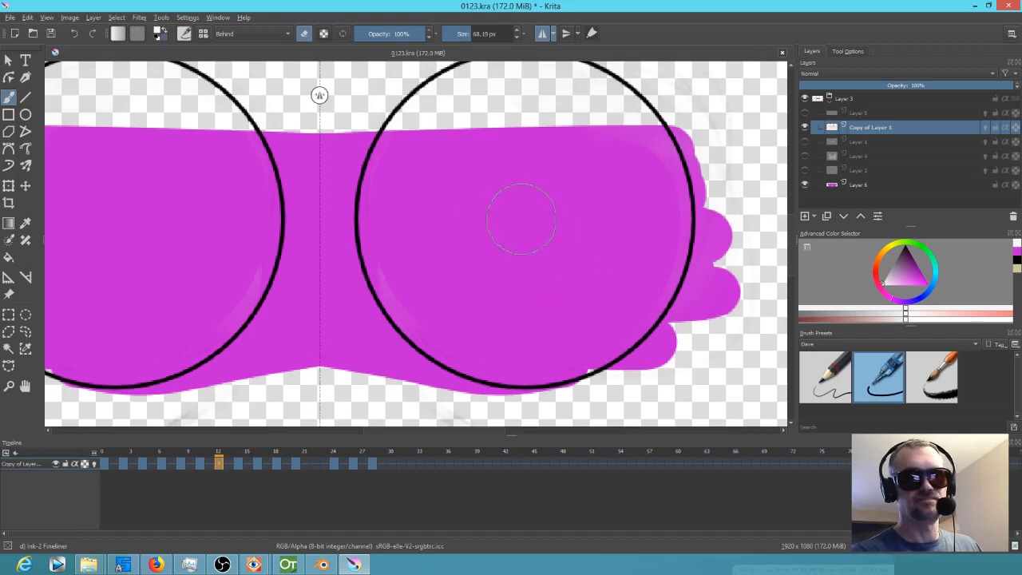
pyautogui.hotkey('alt', '.')
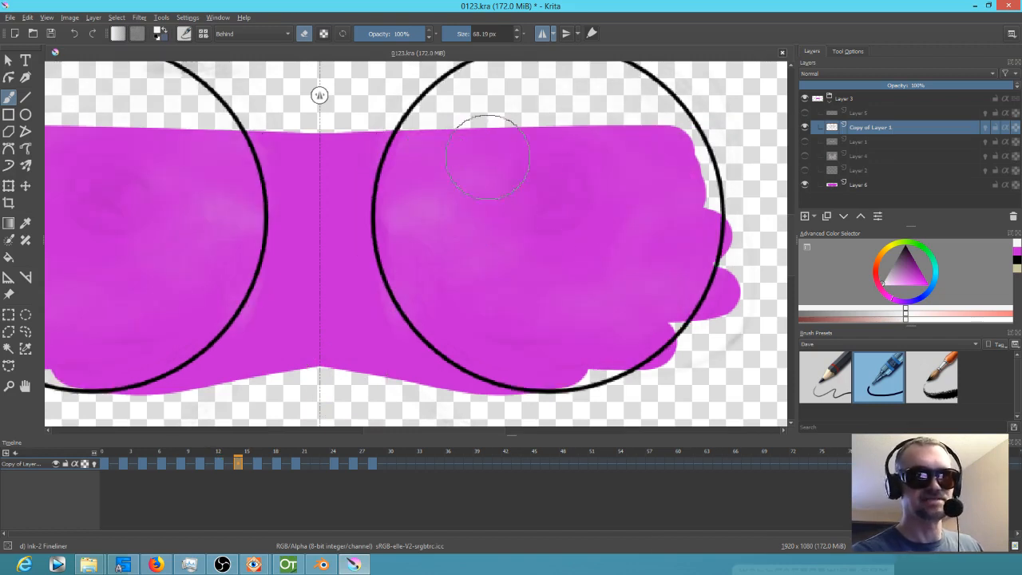
pyautogui.moveTo(446, 134)
pyautogui.mouseDown()
pyautogui.moveTo(423, 181)
pyautogui.moveTo(424, 218)
pyautogui.moveTo(450, 266)
pyautogui.moveTo(564, 293)
pyautogui.moveTo(565, 313)
pyautogui.moveTo(496, 310)
pyautogui.moveTo(513, 326)
pyautogui.moveTo(493, 315)
pyautogui.moveTo(464, 265)
pyautogui.moveTo(516, 206)
pyautogui.moveTo(516, 174)
pyautogui.moveTo(489, 158)
pyautogui.moveTo(569, 174)
pyautogui.moveTo(612, 176)
pyautogui.moveTo(636, 163)
pyautogui.moveTo(652, 239)
pyautogui.moveTo(554, 336)
pyautogui.mouseUp()
pyautogui.moveTo(648, 274)
pyautogui.mouseDown()
pyautogui.moveTo(647, 211)
pyautogui.moveTo(673, 196)
pyautogui.moveTo(523, 177)
pyautogui.mouseUp()
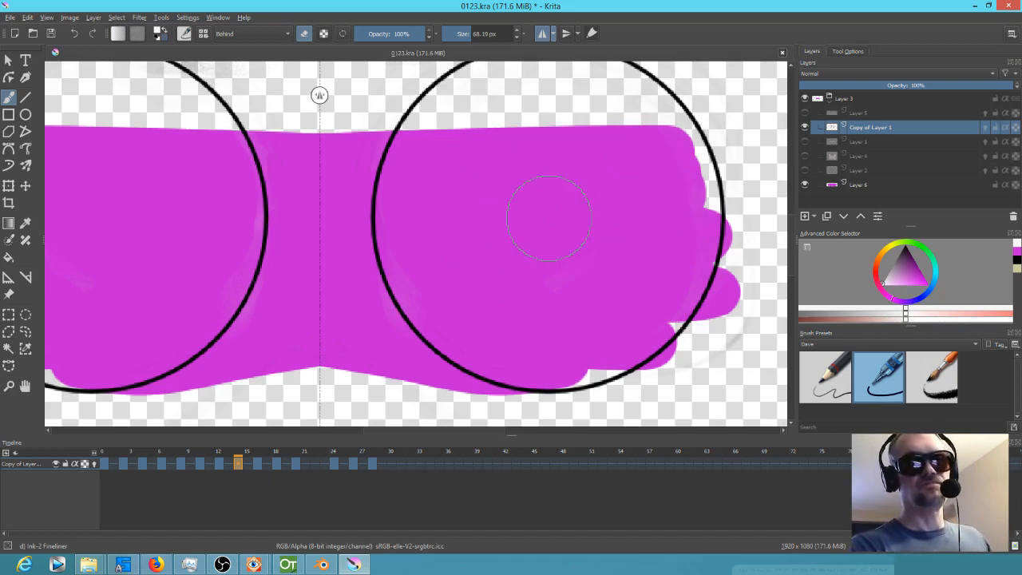
# Step: Erase the leftover smudges inside both circles at frames 16 and 20
pyautogui.press('Right')
pyautogui.press('Right')
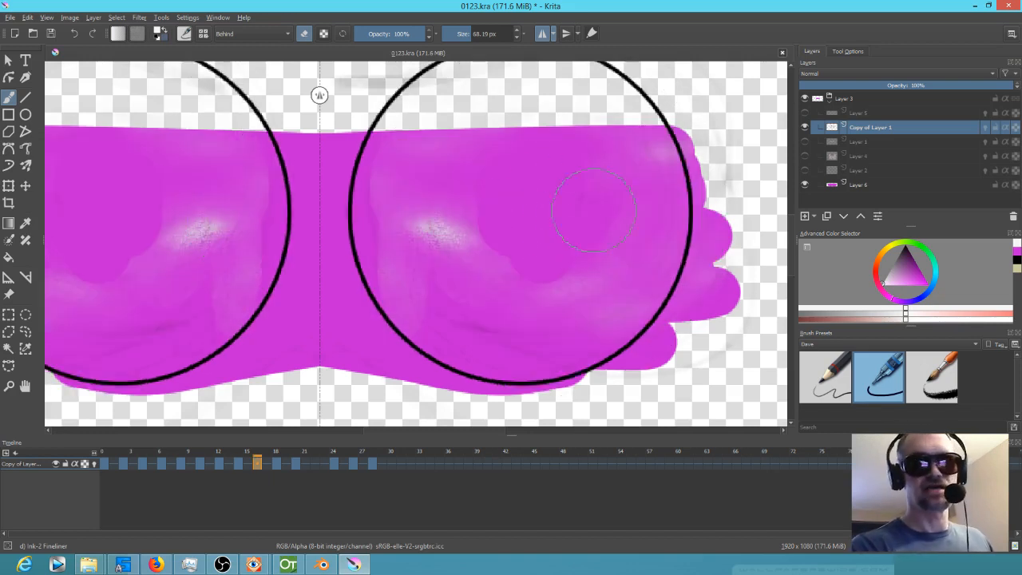
pyautogui.moveTo(471, 150)
pyautogui.mouseDown()
pyautogui.moveTo(444, 124)
pyautogui.moveTo(403, 204)
pyautogui.moveTo(405, 249)
pyautogui.moveTo(453, 315)
pyautogui.moveTo(498, 332)
pyautogui.moveTo(572, 324)
pyautogui.moveTo(621, 272)
pyautogui.moveTo(633, 229)
pyautogui.moveTo(632, 158)
pyautogui.moveTo(528, 182)
pyautogui.moveTo(554, 179)
pyautogui.moveTo(506, 255)
pyautogui.moveTo(435, 229)
pyautogui.moveTo(537, 202)
pyautogui.moveTo(582, 213)
pyautogui.moveTo(574, 190)
pyautogui.moveTo(466, 108)
pyautogui.moveTo(437, 117)
pyautogui.moveTo(410, 174)
pyautogui.moveTo(413, 230)
pyautogui.moveTo(439, 282)
pyautogui.moveTo(469, 307)
pyautogui.moveTo(543, 322)
pyautogui.moveTo(602, 271)
pyautogui.moveTo(620, 235)
pyautogui.moveTo(617, 190)
pyautogui.moveTo(557, 131)
pyautogui.moveTo(471, 201)
pyautogui.moveTo(577, 202)
pyautogui.moveTo(497, 227)
pyautogui.moveTo(477, 257)
pyautogui.moveTo(414, 238)
pyautogui.moveTo(420, 286)
pyautogui.moveTo(458, 311)
pyautogui.moveTo(535, 314)
pyautogui.moveTo(593, 268)
pyautogui.moveTo(477, 322)
pyautogui.moveTo(513, 343)
pyautogui.moveTo(569, 331)
pyautogui.moveTo(610, 305)
pyautogui.moveTo(650, 199)
pyautogui.moveTo(631, 136)
pyautogui.moveTo(541, 163)
pyautogui.moveTo(491, 205)
pyautogui.moveTo(413, 216)
pyautogui.mouseUp()
pyautogui.press('Right')
pyautogui.press('Right')
pyautogui.press('Right')
pyautogui.press('Right')
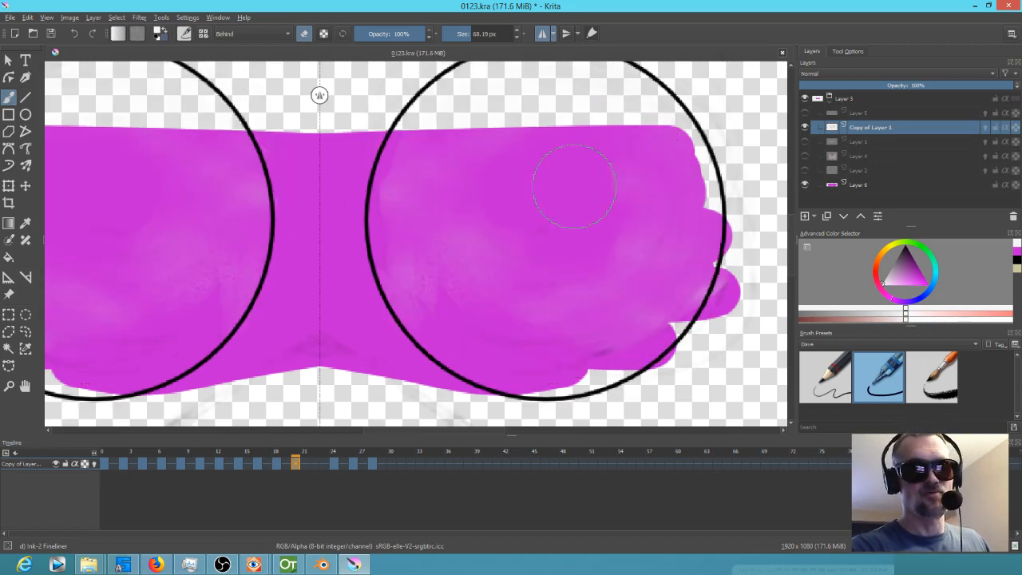
pyautogui.moveTo(444, 165)
pyautogui.mouseDown()
pyautogui.moveTo(415, 240)
pyautogui.moveTo(435, 286)
pyautogui.moveTo(507, 342)
pyautogui.moveTo(559, 348)
pyautogui.moveTo(613, 329)
pyautogui.moveTo(668, 264)
pyautogui.moveTo(674, 201)
pyautogui.moveTo(659, 150)
pyautogui.moveTo(638, 129)
pyautogui.moveTo(573, 122)
pyautogui.moveTo(501, 157)
pyautogui.moveTo(506, 255)
pyautogui.mouseUp()
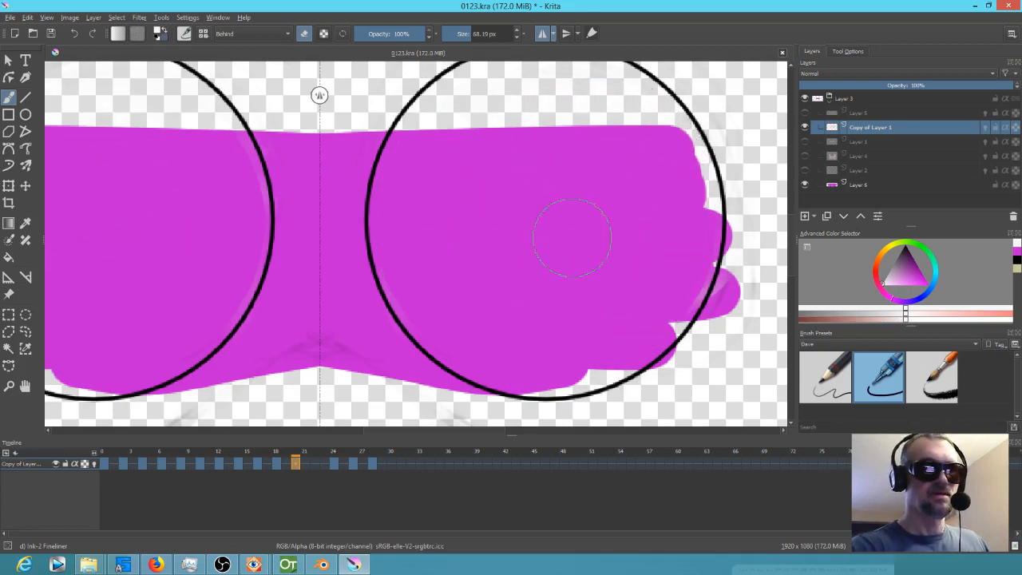
# Step: Erase the smudges inside both circles and around their lower outer edges at frame 24
pyautogui.press('.')
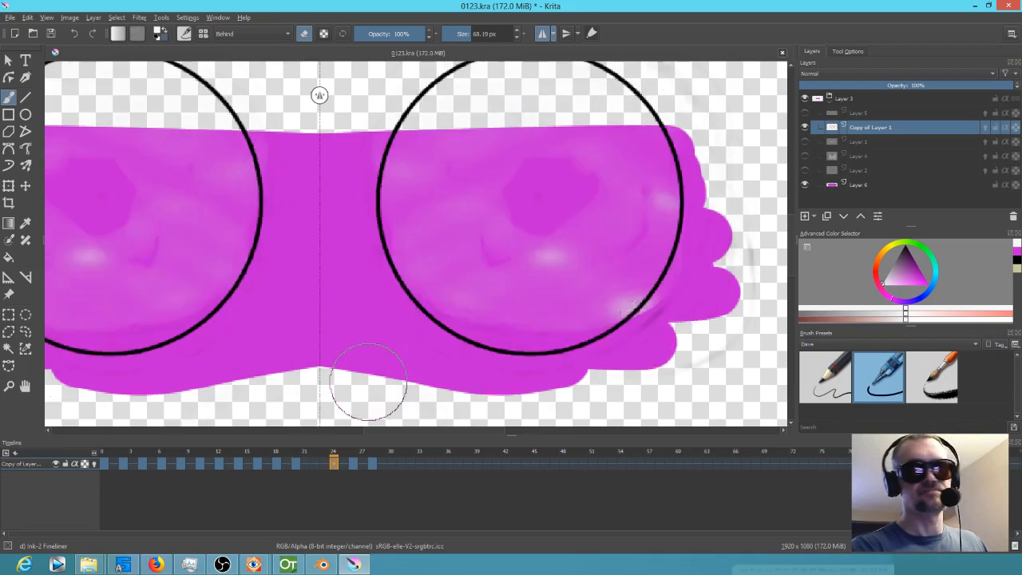
pyautogui.moveTo(501, 162)
pyautogui.mouseDown()
pyautogui.moveTo(478, 195)
pyautogui.moveTo(494, 143)
pyautogui.moveTo(464, 185)
pyautogui.moveTo(475, 116)
pyautogui.moveTo(443, 179)
pyautogui.moveTo(457, 124)
pyautogui.moveTo(425, 179)
pyautogui.moveTo(437, 259)
pyautogui.moveTo(474, 294)
pyautogui.moveTo(541, 303)
pyautogui.moveTo(583, 288)
pyautogui.moveTo(613, 258)
pyautogui.moveTo(605, 280)
pyautogui.moveTo(629, 228)
pyautogui.moveTo(617, 150)
pyautogui.moveTo(604, 134)
pyautogui.moveTo(564, 127)
pyautogui.moveTo(574, 215)
pyautogui.moveTo(487, 232)
pyautogui.mouseUp()
pyautogui.press('Right')
pyautogui.press('Right')
pyautogui.press('Left')
pyautogui.press('Left')
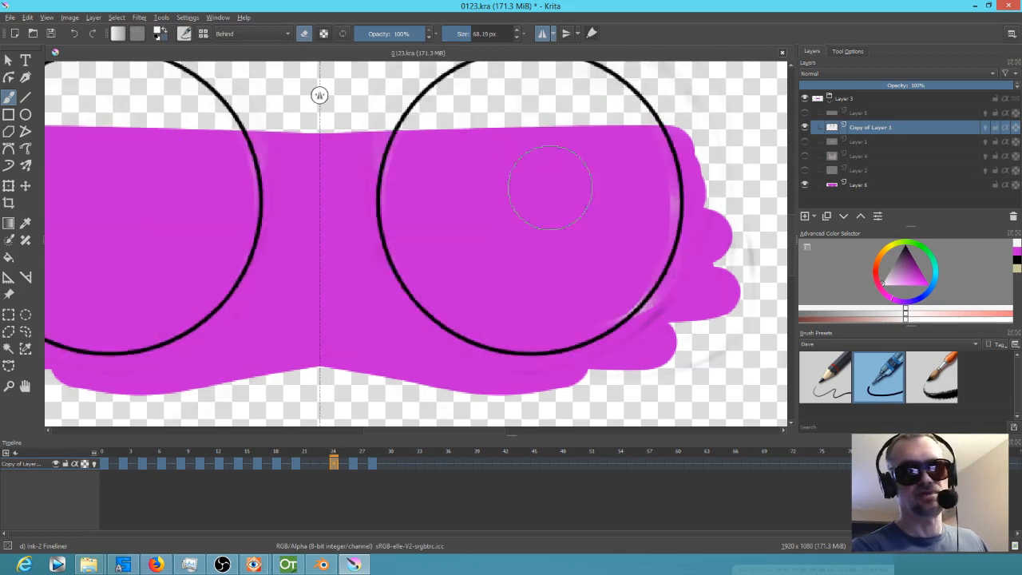
pyautogui.moveTo(710, 299); pyautogui.dragTo(679, 329)
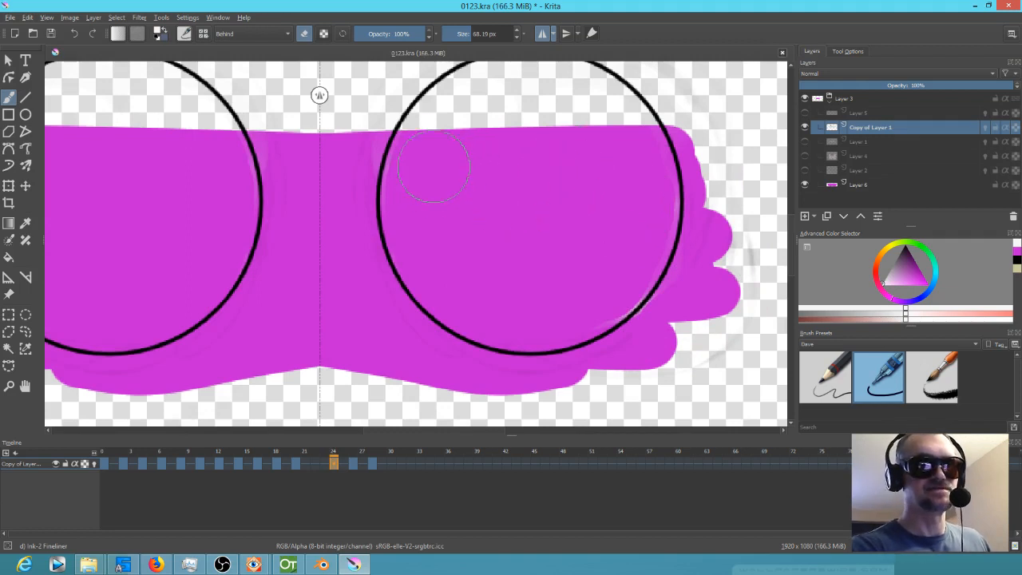
# Step: Erase the smudges inside the small circles at frame 26 and below the narrowed eyes at frame 28, and return to frame 0
pyautogui.press('.')
pyautogui.moveTo(500, 182)
pyautogui.mouseDown()
pyautogui.moveTo(473, 222)
pyautogui.moveTo(502, 249)
pyautogui.moveTo(527, 248)
pyautogui.moveTo(548, 226)
pyautogui.moveTo(538, 179)
pyautogui.mouseUp()
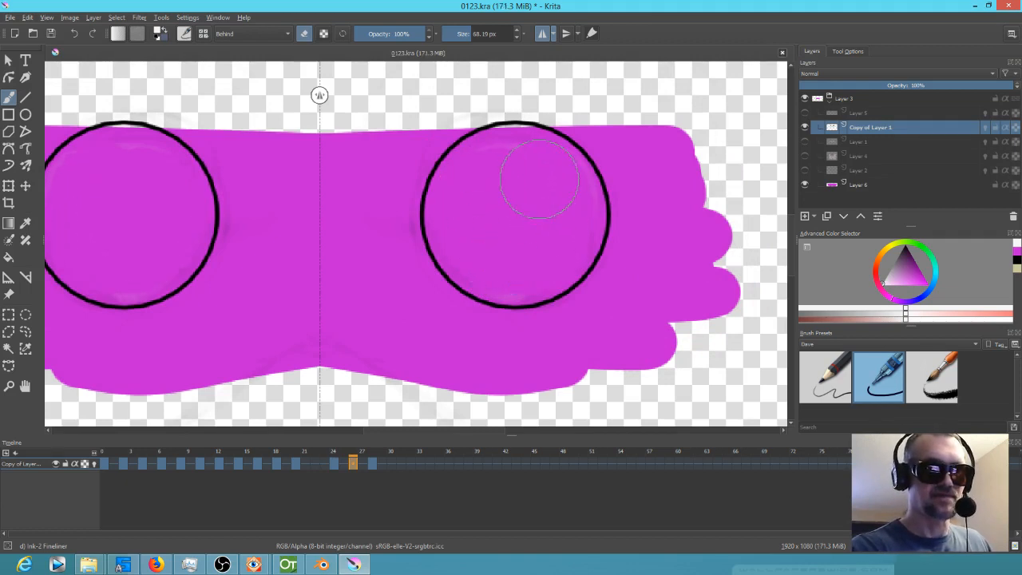
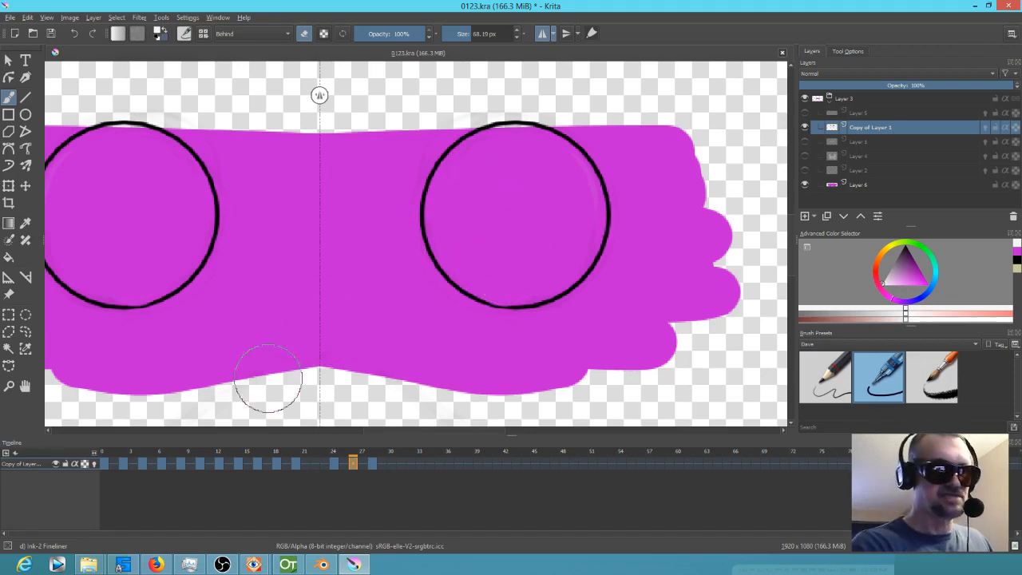
pyautogui.press('Right')
pyautogui.press('Right')
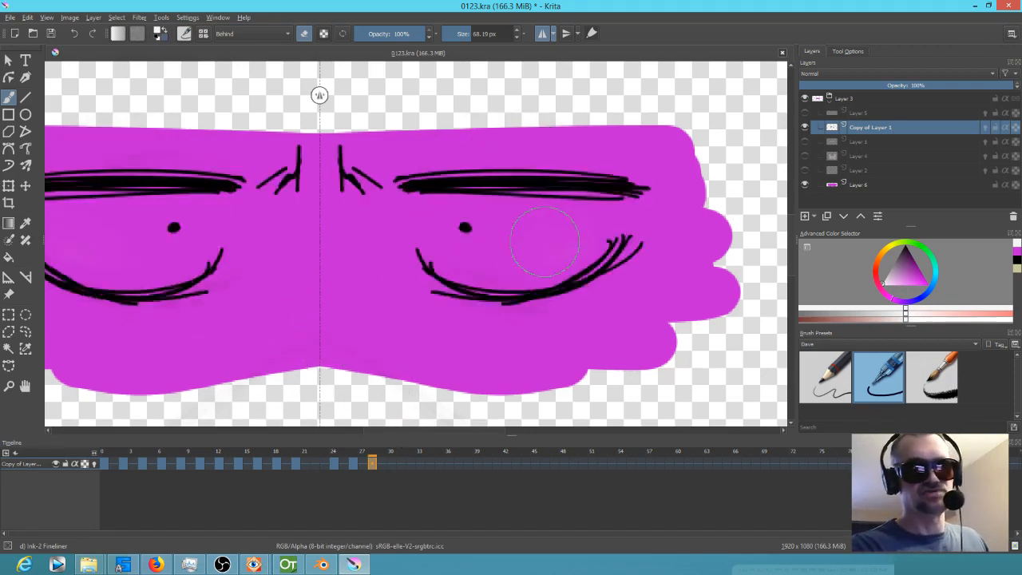
pyautogui.moveTo(288, 360); pyautogui.dragTo(375, 368)
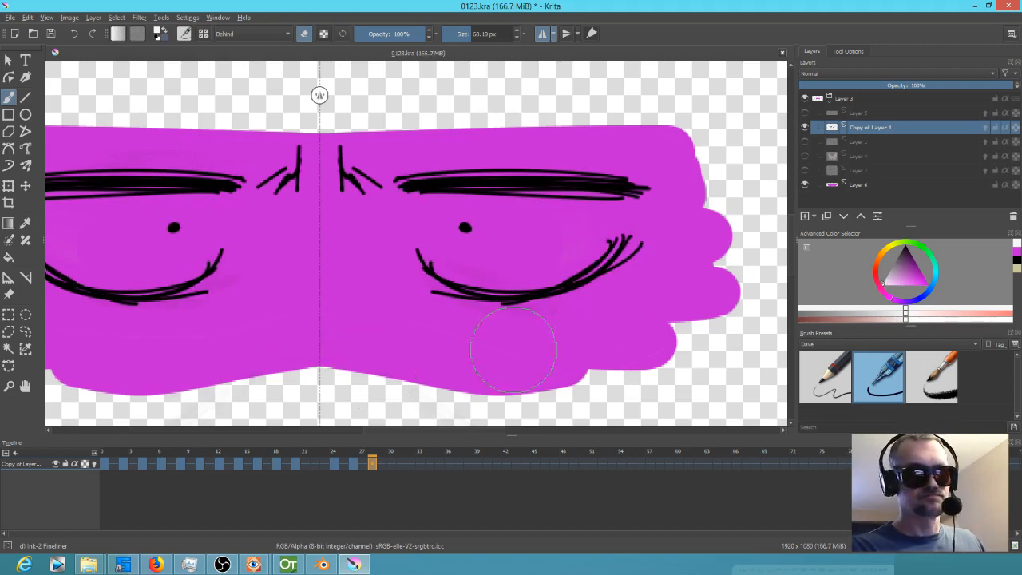
pyautogui.click(105, 467)
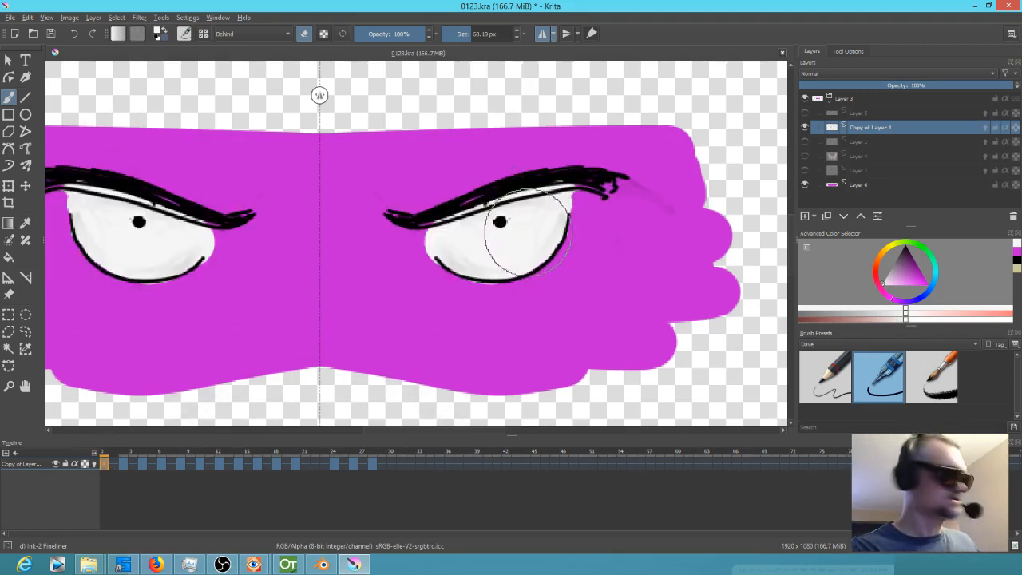
# Step: Switch the brush from erasing to painting at 35.49 px and paint the narrowed eyes white at frame 28
pyautogui.press('e')
pyautogui.moveTo(536, 231); pyautogui.dragTo(494, 231)
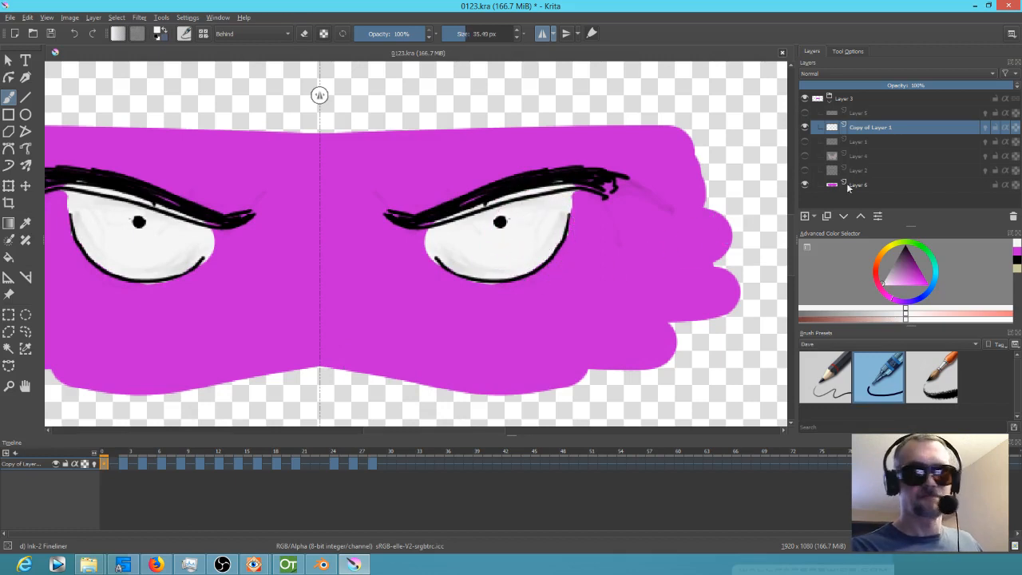
pyautogui.click(373, 463)
pyautogui.moveTo(431, 200)
pyautogui.mouseDown()
pyautogui.moveTo(431, 232)
pyautogui.moveTo(451, 275)
pyautogui.moveTo(545, 266)
pyautogui.moveTo(596, 223)
pyautogui.moveTo(597, 209)
pyautogui.moveTo(522, 200)
pyautogui.moveTo(460, 218)
pyautogui.moveTo(572, 225)
pyautogui.mouseUp()
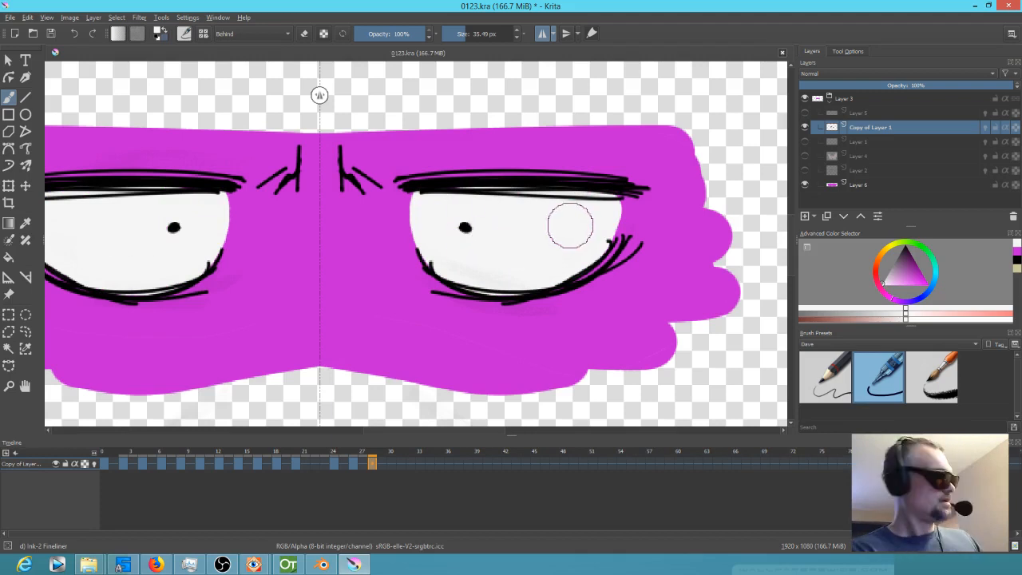
# Step: Step back and forth through the keyframes to check the circles and eyes against the magenta backdrop
pyautogui.press(',')
pyautogui.press(',')
pyautogui.press(',')
pyautogui.press(',')
pyautogui.press(',')
pyautogui.press(',')
pyautogui.press(',')
pyautogui.press(',')
pyautogui.press(',')
pyautogui.press(',')
pyautogui.press(',')
pyautogui.press(',')
pyautogui.press(',')
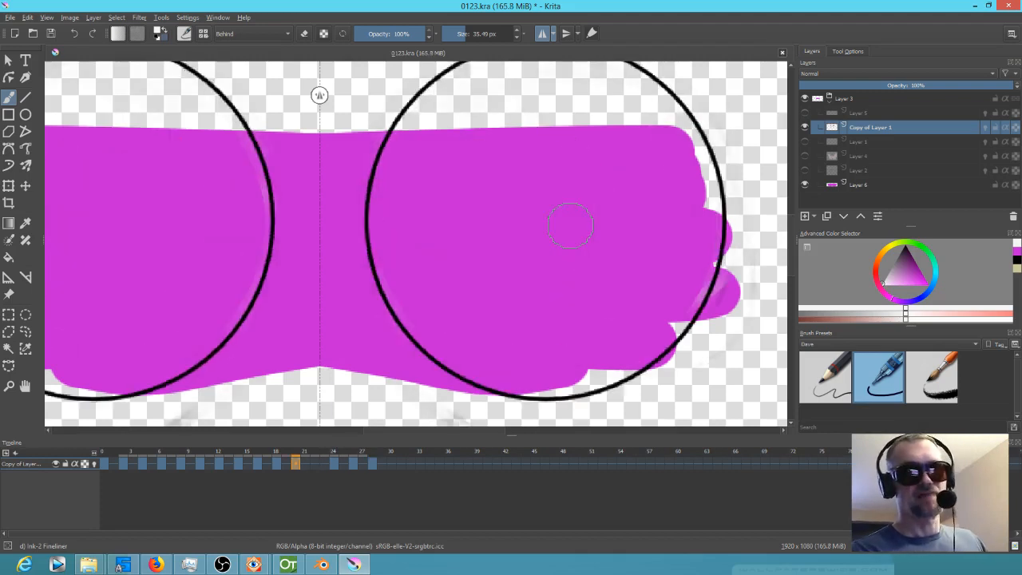
pyautogui.press(',')
pyautogui.press(',')
pyautogui.press(',')
pyautogui.press(',')
pyautogui.press(',')
pyautogui.press(',')
pyautogui.press(',')
pyautogui.press(',')
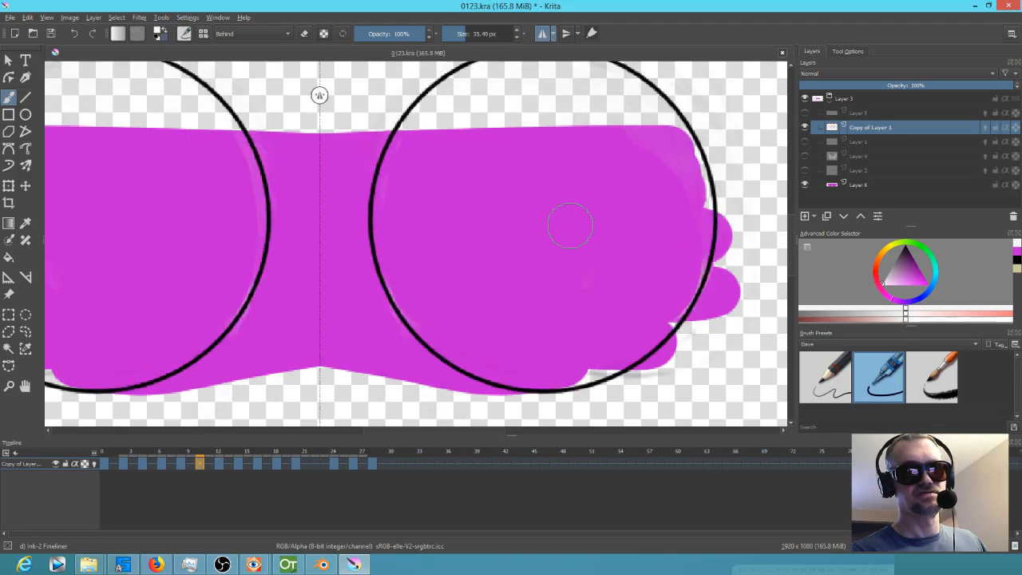
pyautogui.press('.')
pyautogui.press('.')
pyautogui.press('.')
pyautogui.press('.')
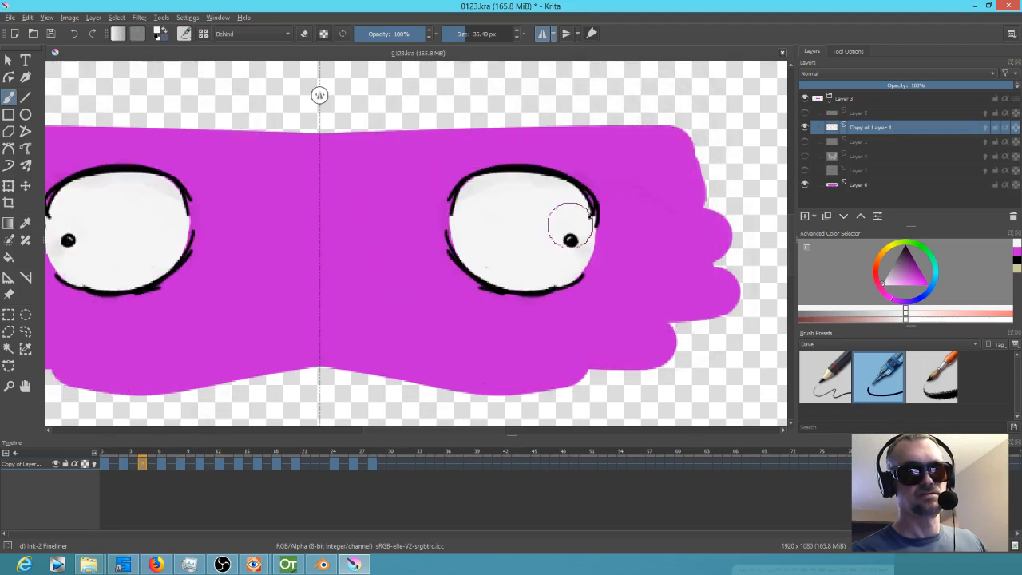
# Step: Hide the magenta Layer 6 and bucket-fill the inside of both circles with white at frame 8
pyautogui.click(804, 185)
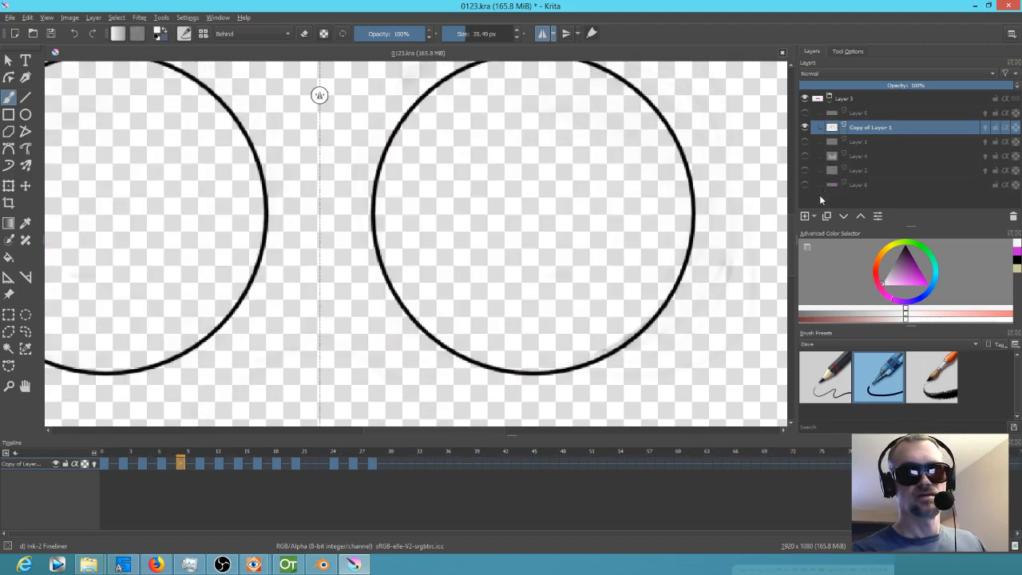
pyautogui.press('f')
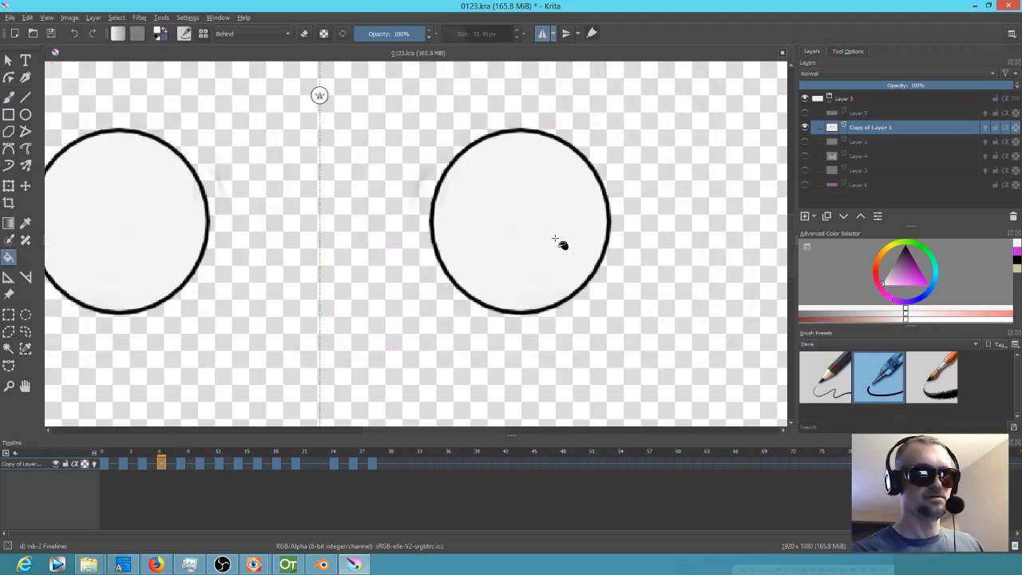
pyautogui.click(556, 251)
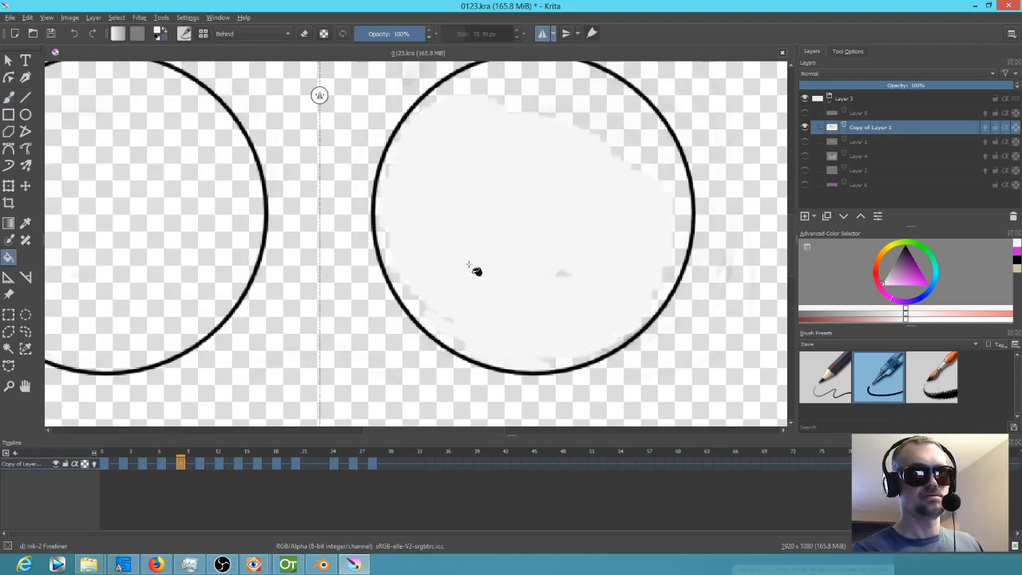
pyautogui.click(174, 228)
pyautogui.moveTo(503, 311); pyautogui.dragTo(519, 318)
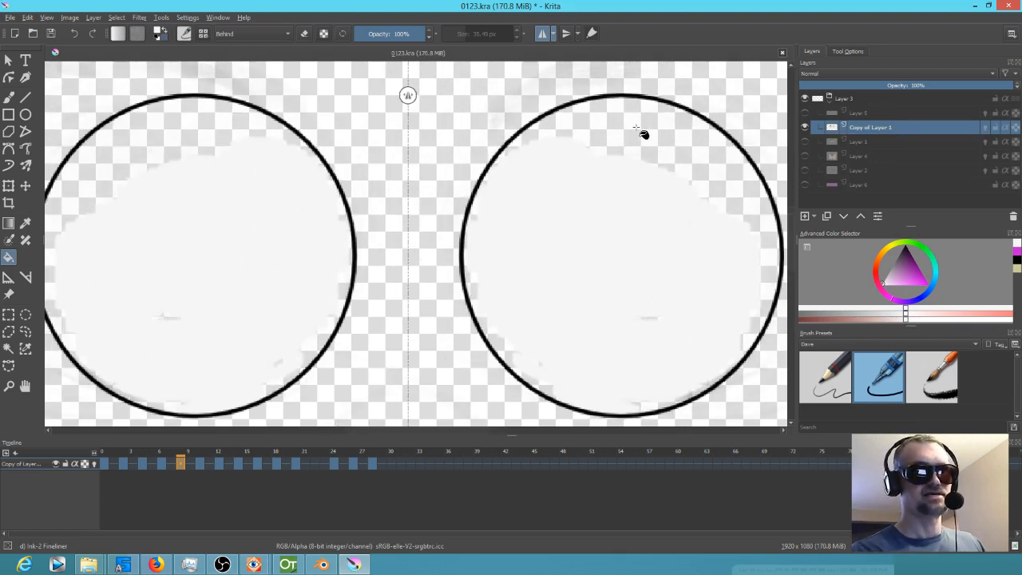
# Step: Set the fill threshold to 56 and fill the uncovered areas inside both circles with white at frame 8
pyautogui.click(853, 53)
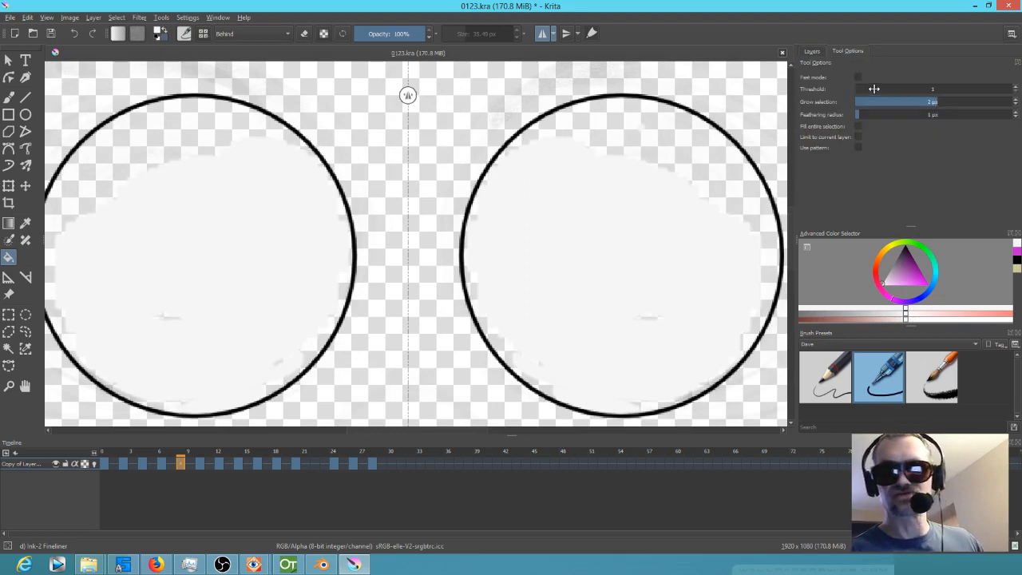
pyautogui.moveTo(867, 88); pyautogui.dragTo(942, 87)
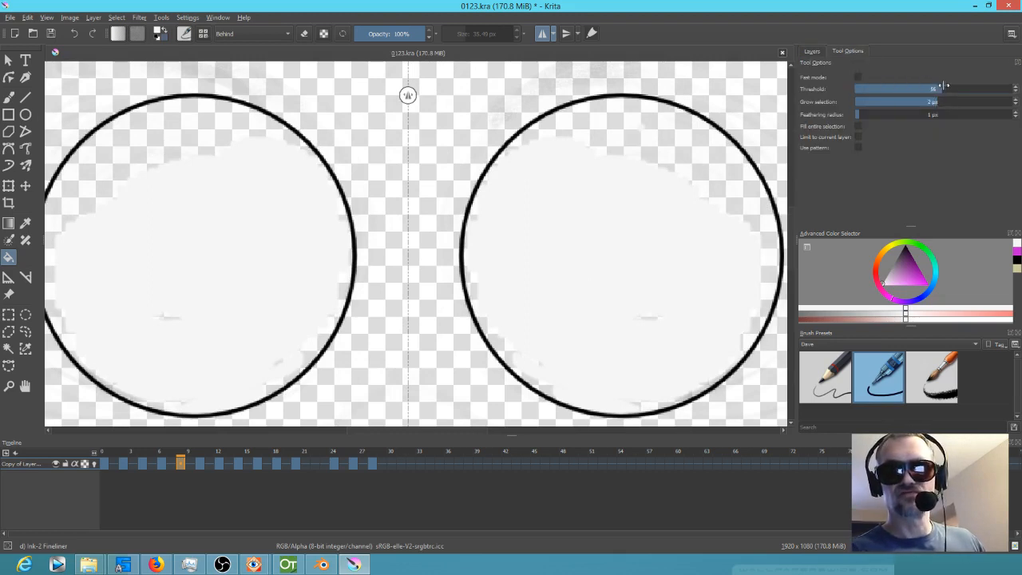
pyautogui.click(676, 168)
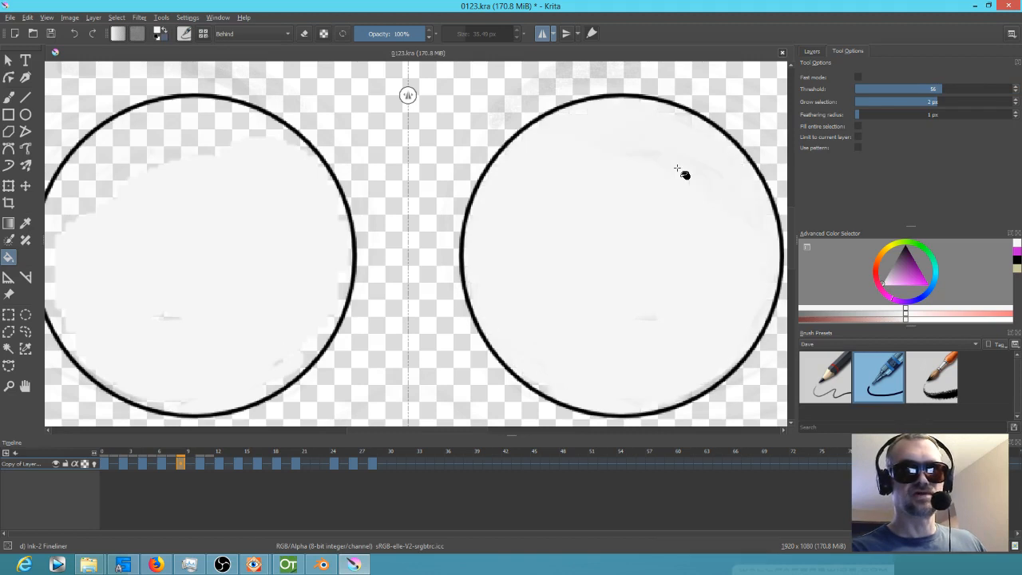
pyautogui.click(147, 145)
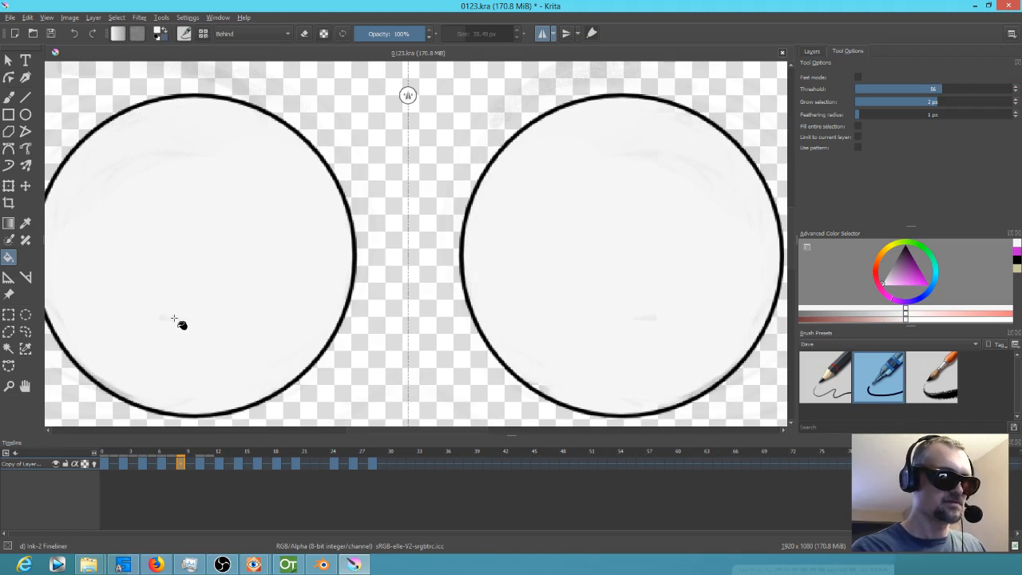
# Step: Raise the fill threshold to 94 and fill both circles completely with white at frame 10, including their upper areas
pyautogui.press('.')
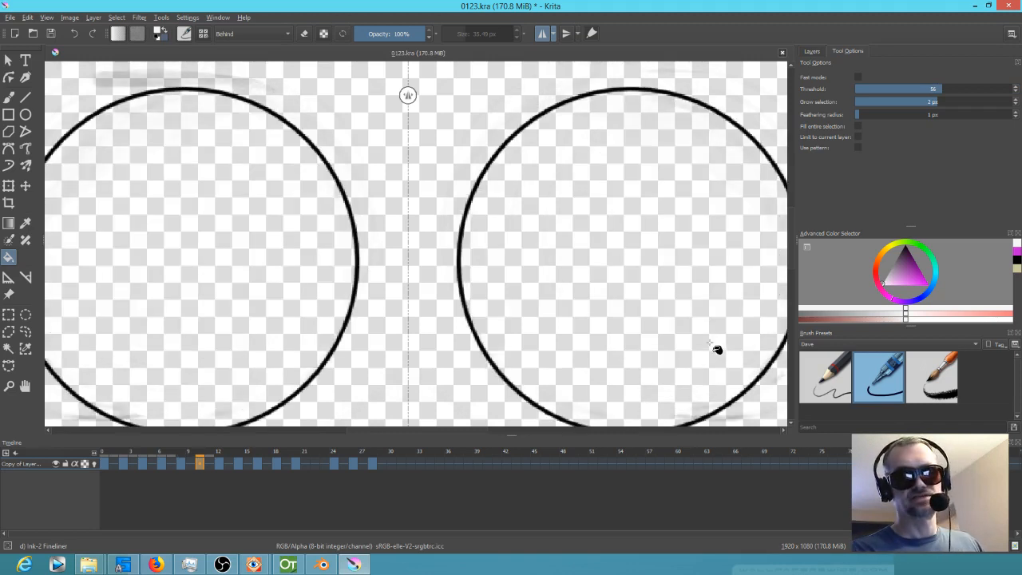
pyautogui.click(639, 265)
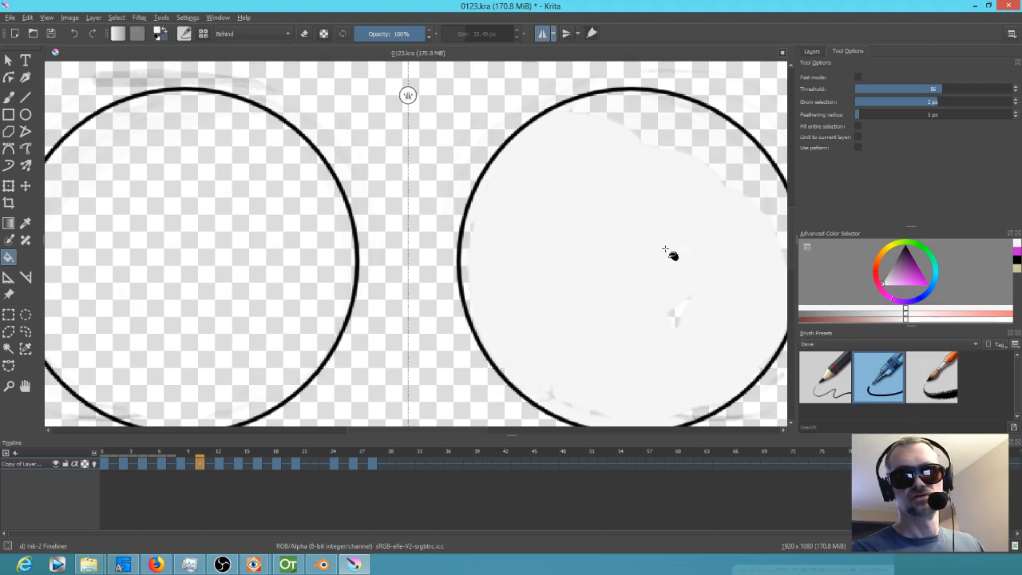
pyautogui.moveTo(949, 89); pyautogui.dragTo(988, 90)
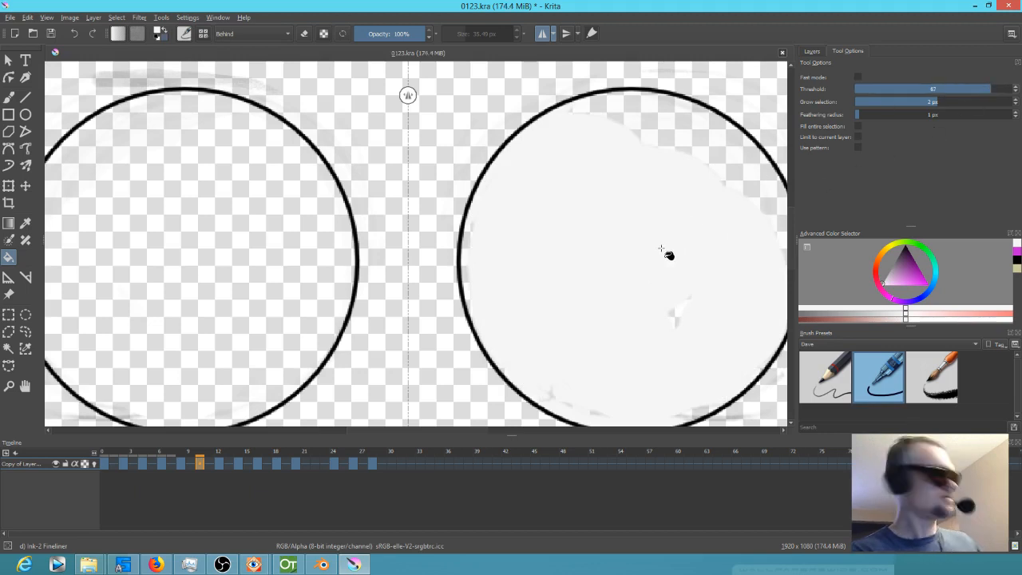
pyautogui.hotkey('ctrl', 'z')
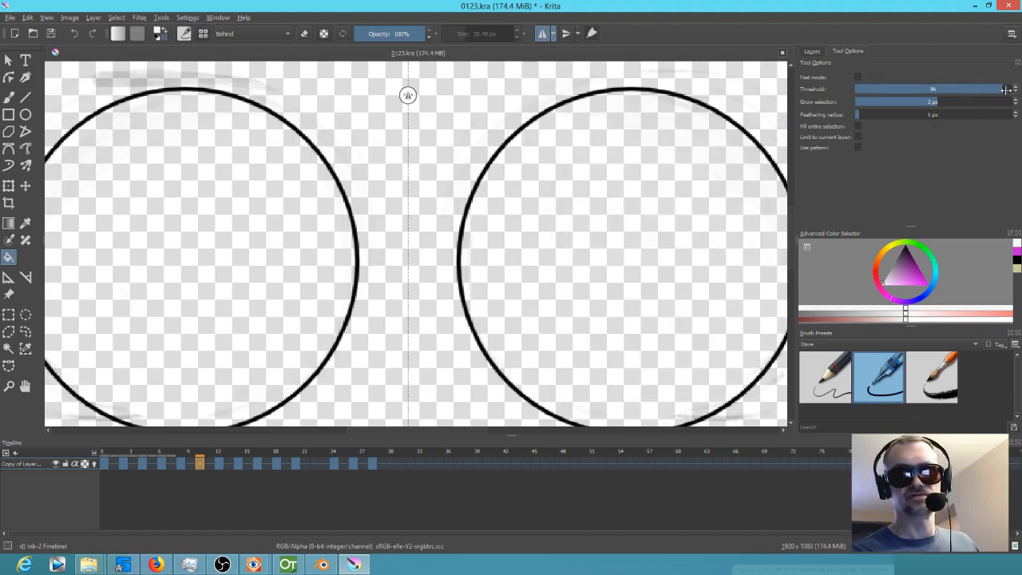
pyautogui.click(652, 249)
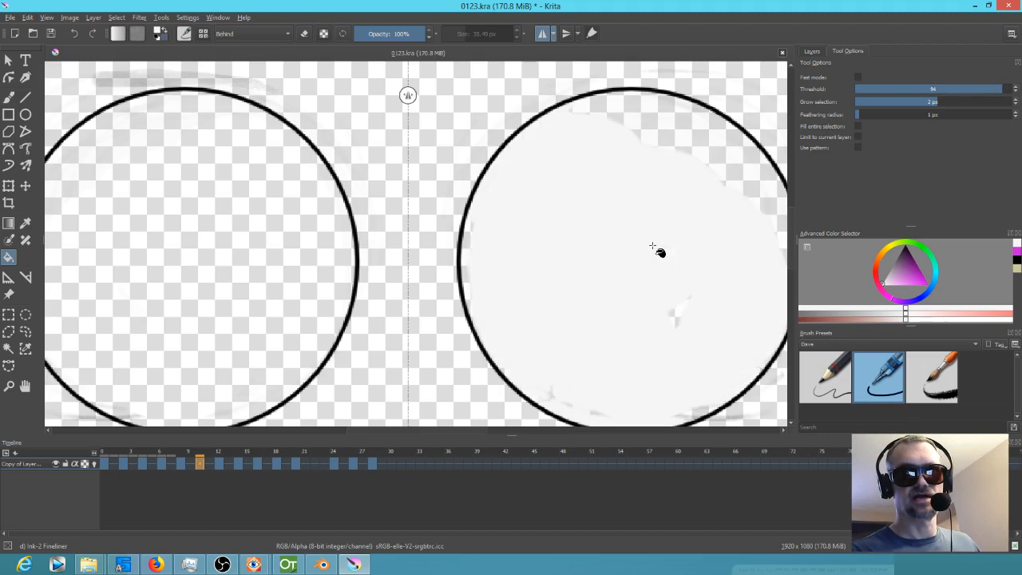
pyautogui.click(246, 273)
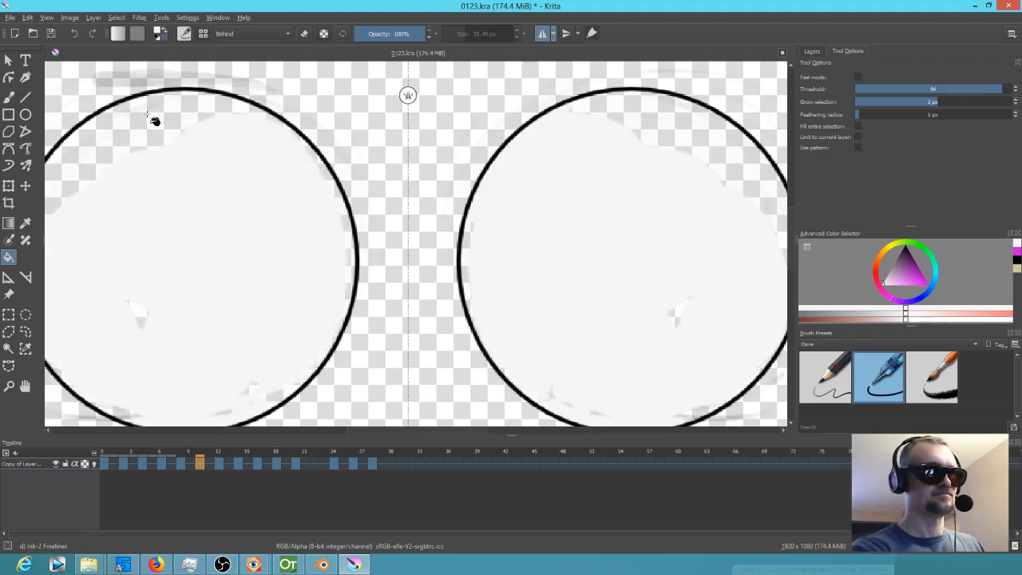
pyautogui.click(154, 120)
pyautogui.click(732, 207)
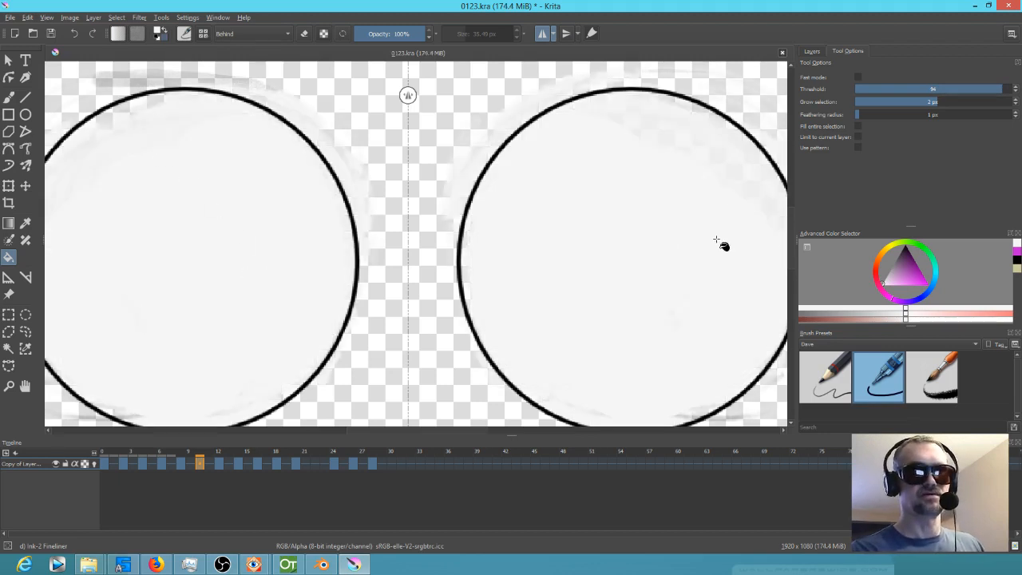
pyautogui.moveTo(656, 249)
pyautogui.mouseDown()
pyautogui.moveTo(582, 271)
pyautogui.moveTo(652, 266)
pyautogui.mouseUp()
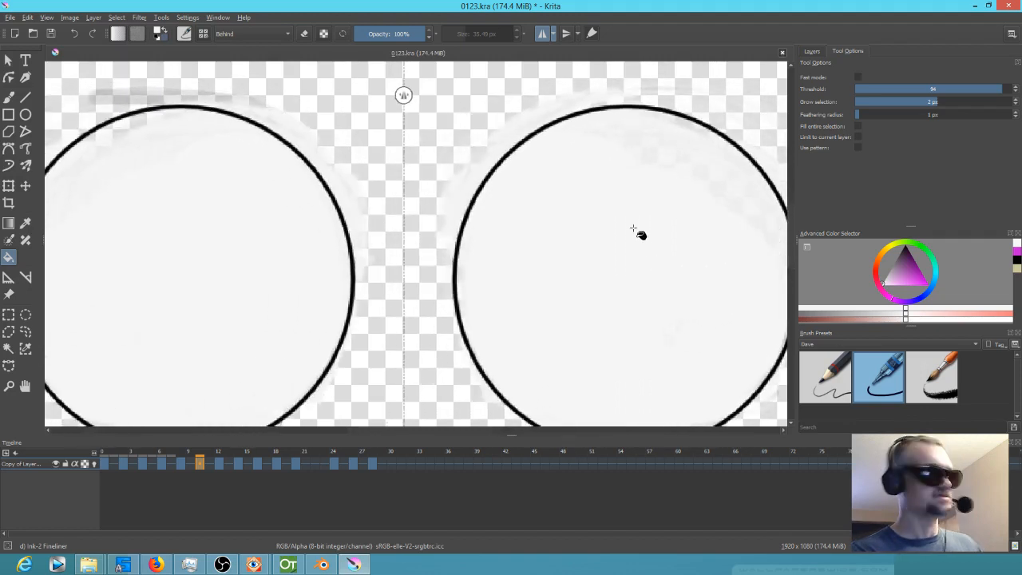
# Step: Fill the circles with white at frames 12 and 14
pyautogui.press('.')
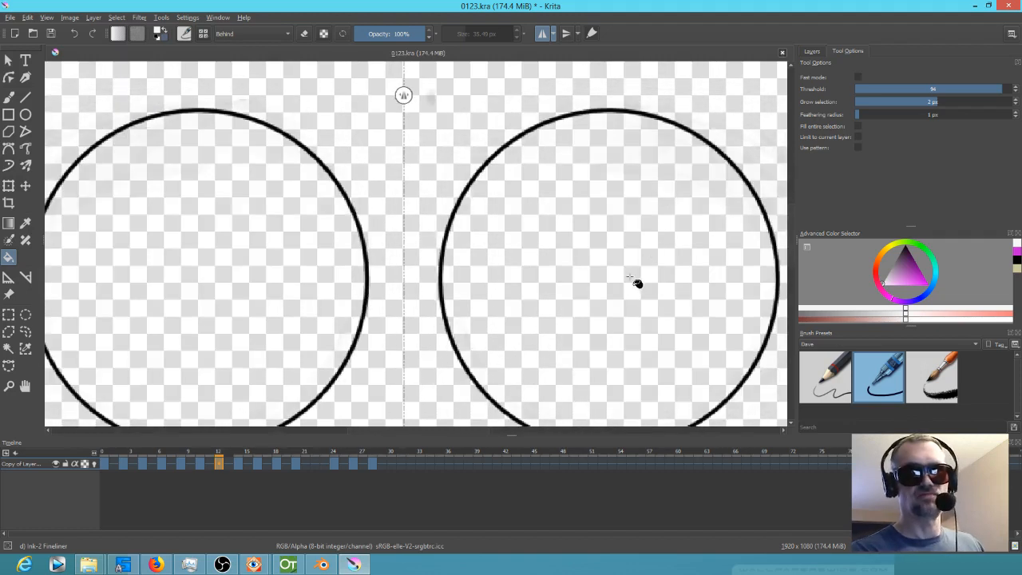
pyautogui.click(644, 335)
pyautogui.click(200, 263)
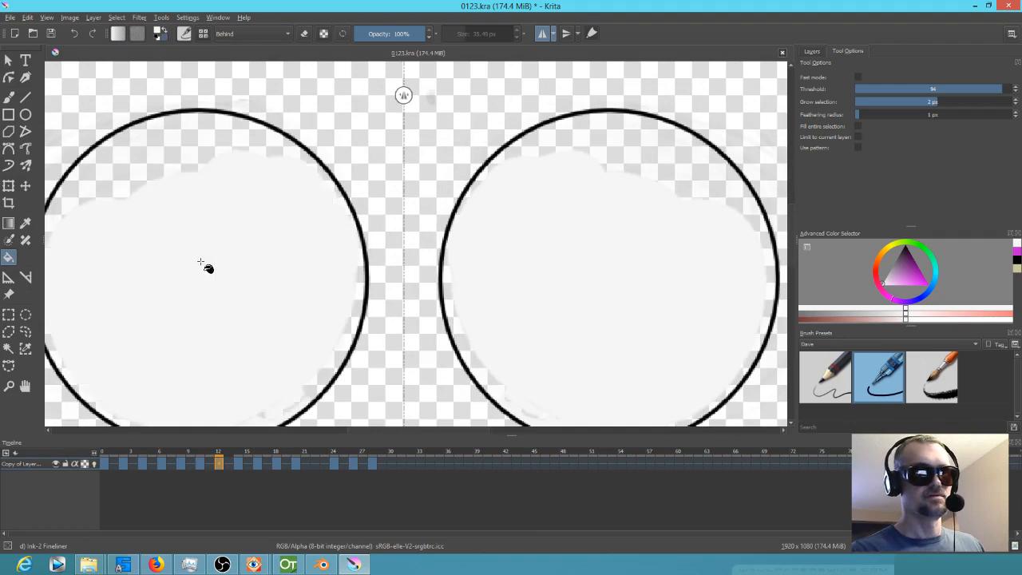
pyautogui.press('.')
pyautogui.click(199, 296)
# Step: Fill both circles with white at frames 16 and 18
pyautogui.press('.')
pyautogui.click(208, 298)
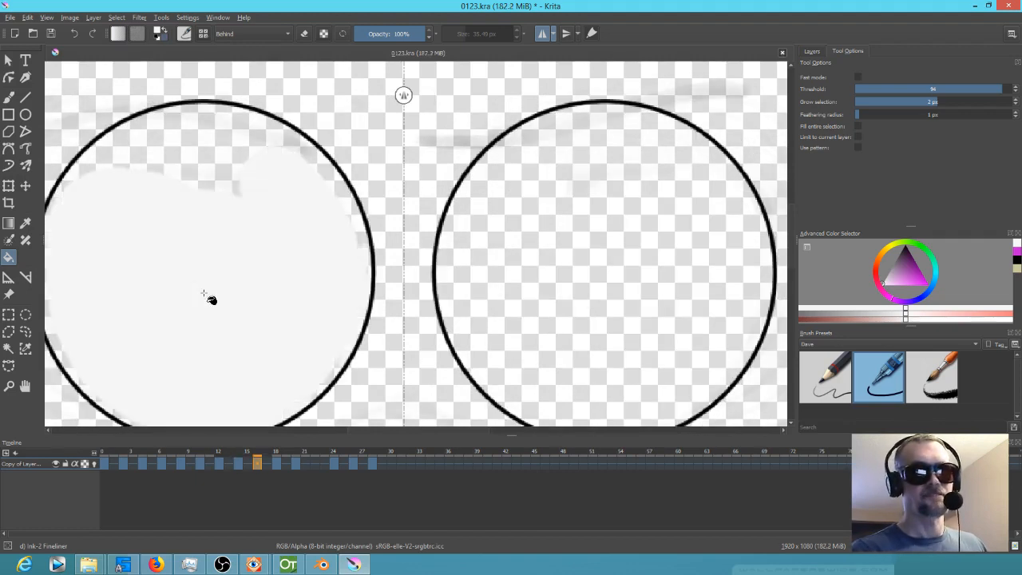
pyautogui.click(602, 232)
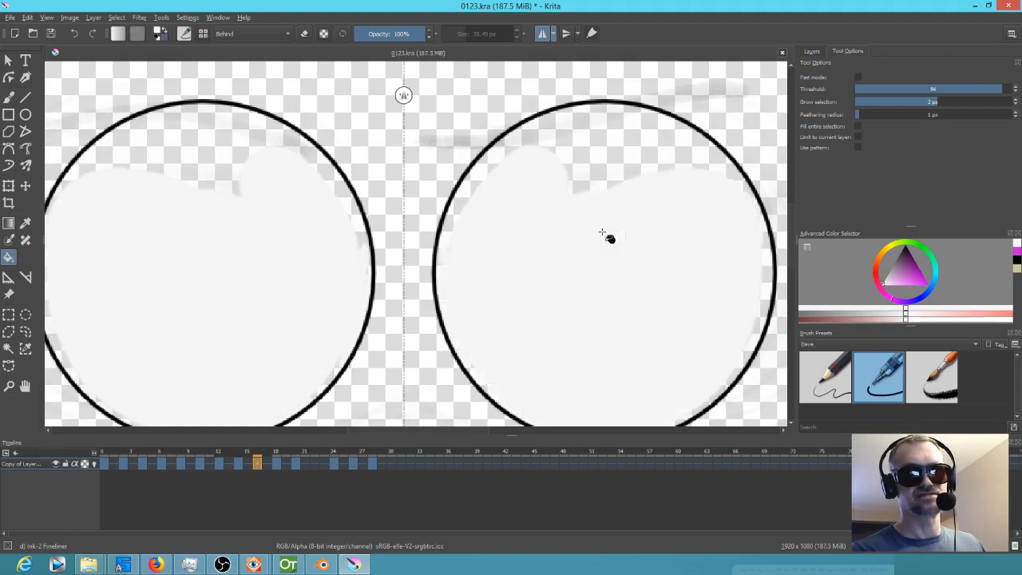
pyautogui.press('.')
pyautogui.click(540, 360)
pyautogui.click(243, 276)
# Step: Fill the circles with white at frames 20, 24 and 26, and lower the fill threshold to 1 at frame 28
pyautogui.press('.')
pyautogui.click(244, 280)
pyautogui.press('.')
pyautogui.click(231, 285)
pyautogui.press('.')
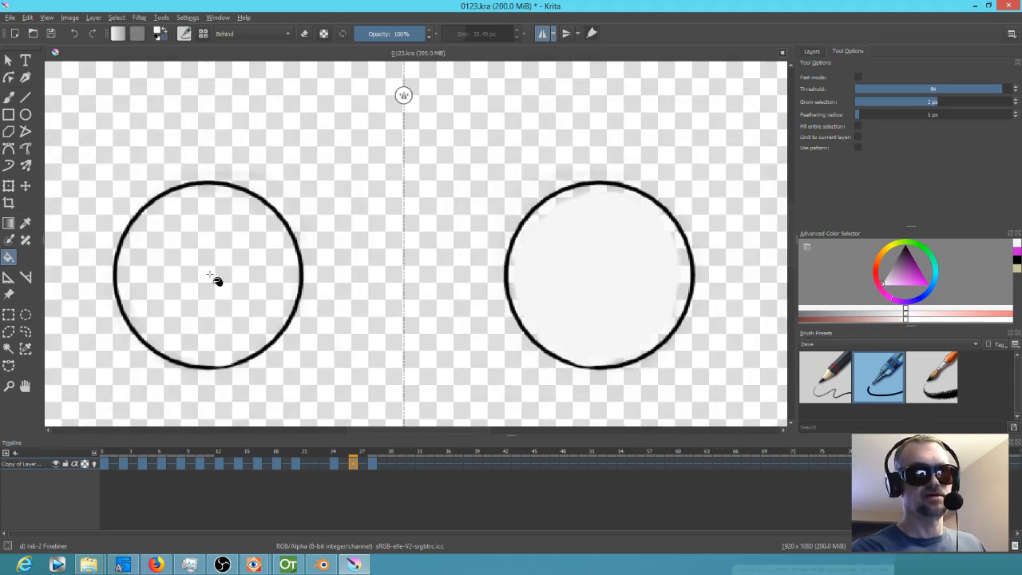
pyautogui.click(227, 285)
pyautogui.press('.')
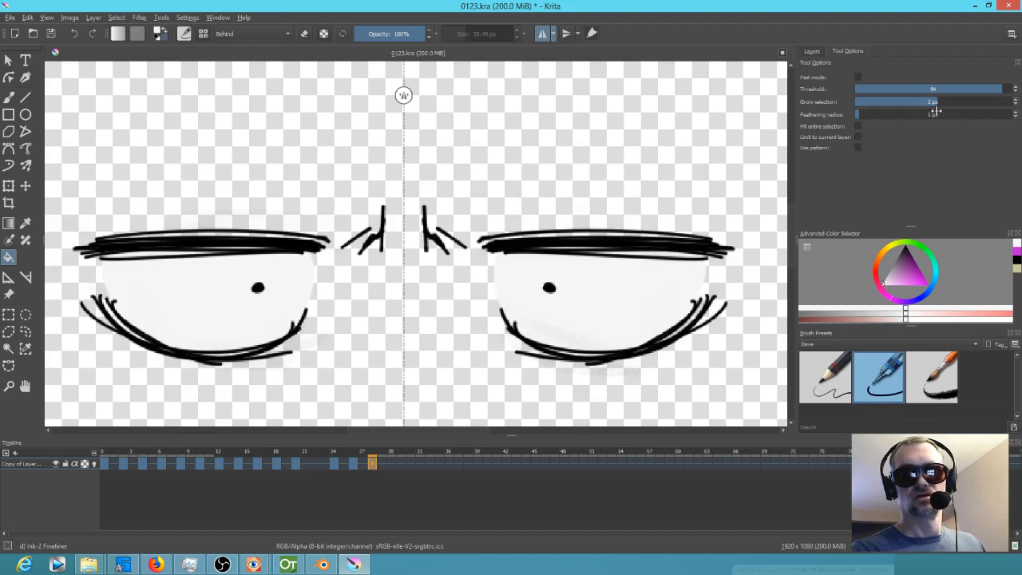
pyautogui.moveTo(964, 89); pyautogui.dragTo(842, 95)
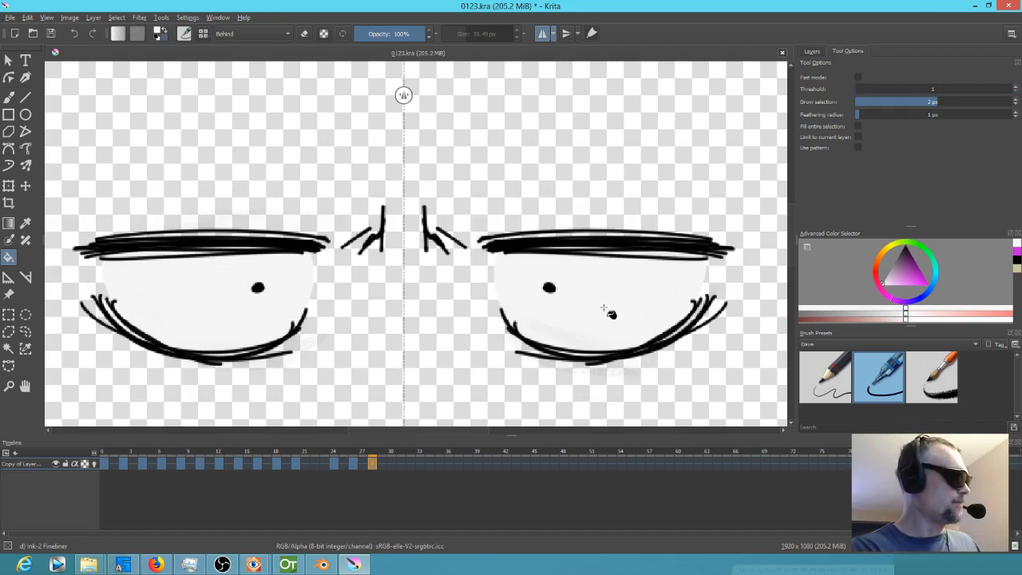
# Step: Paint the unfilled gaps along the inner edges of the small circles white at frame 26 with a 22.83 px brush
pyautogui.press('b')
pyautogui.moveTo(602, 294); pyautogui.dragTo(588, 294)
pyautogui.press('Left')
pyautogui.press('Left')
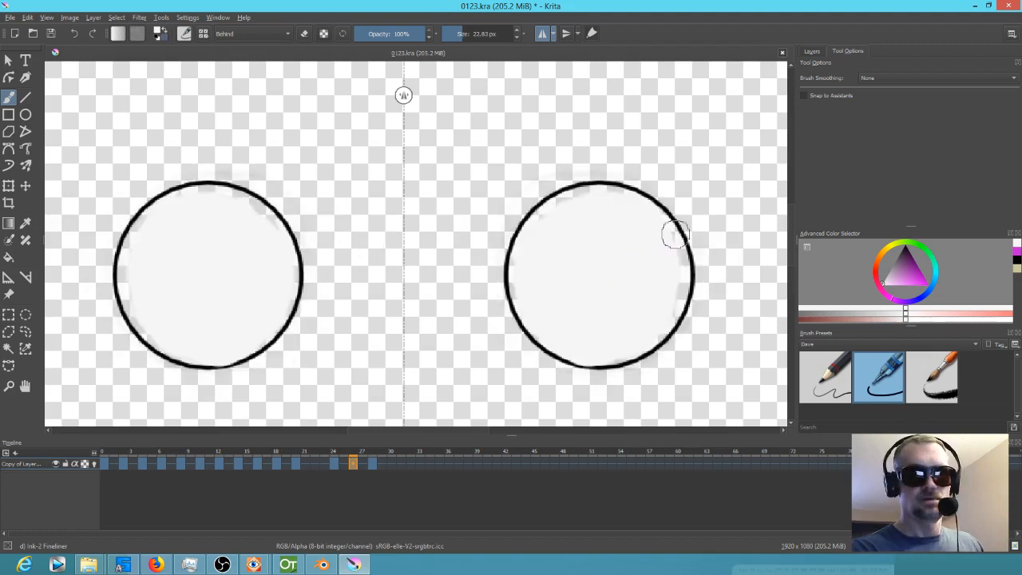
pyautogui.moveTo(569, 208)
pyautogui.mouseDown()
pyautogui.moveTo(537, 227)
pyautogui.moveTo(522, 260)
pyautogui.moveTo(523, 298)
pyautogui.mouseUp()
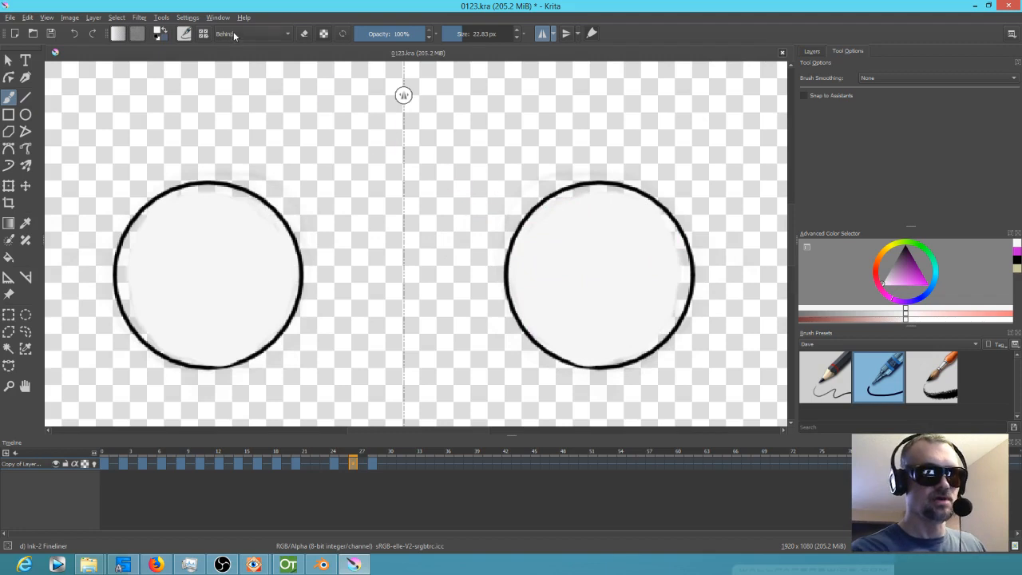
pyautogui.moveTo(565, 207)
pyautogui.mouseDown()
pyautogui.moveTo(604, 197)
pyautogui.moveTo(637, 209)
pyautogui.moveTo(666, 264)
pyautogui.moveTo(656, 234)
pyautogui.moveTo(665, 240)
pyautogui.moveTo(669, 265)
pyautogui.moveTo(665, 237)
pyautogui.moveTo(669, 293)
pyautogui.moveTo(678, 264)
pyautogui.moveTo(663, 313)
pyautogui.moveTo(619, 348)
pyautogui.mouseUp()
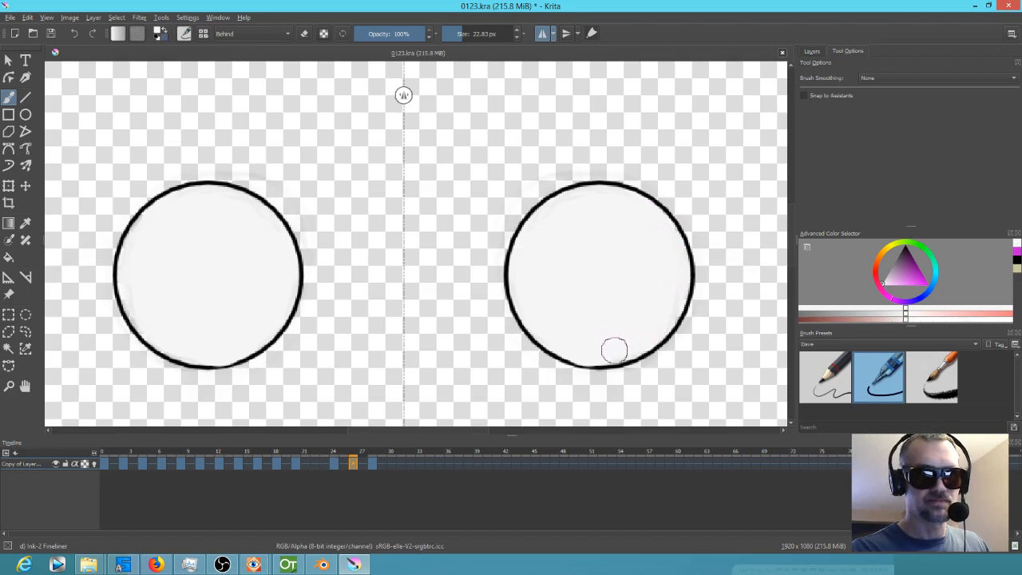
# Step: Paint the unfilled gaps along the upper, outer and lower inner edges of both circles white at frame 24
pyautogui.press('Left')
pyautogui.press('Left')
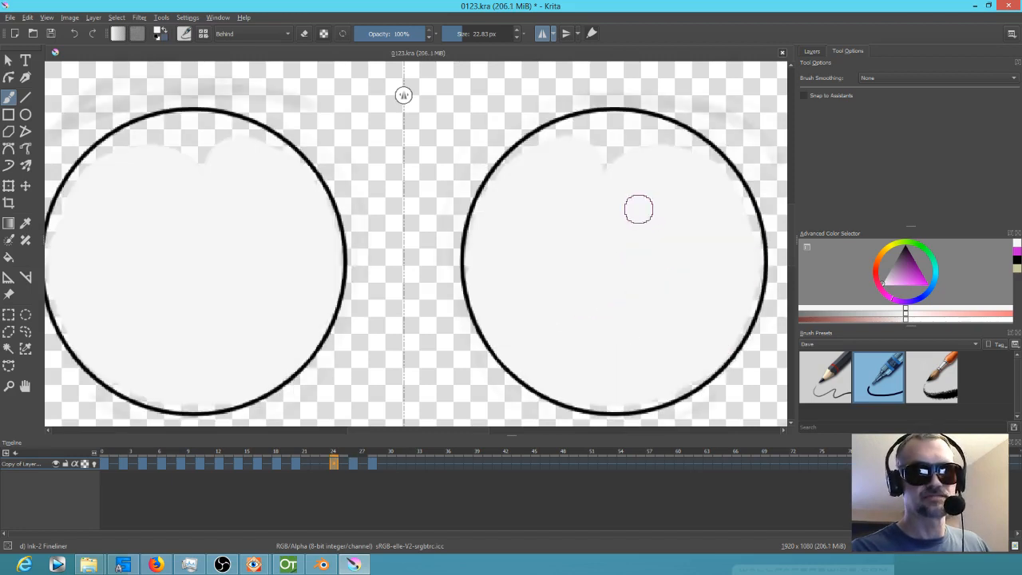
pyautogui.moveTo(515, 167)
pyautogui.mouseDown()
pyautogui.moveTo(572, 132)
pyautogui.moveTo(634, 125)
pyautogui.moveTo(702, 154)
pyautogui.moveTo(710, 183)
pyautogui.moveTo(651, 158)
pyautogui.moveTo(586, 159)
pyautogui.mouseUp()
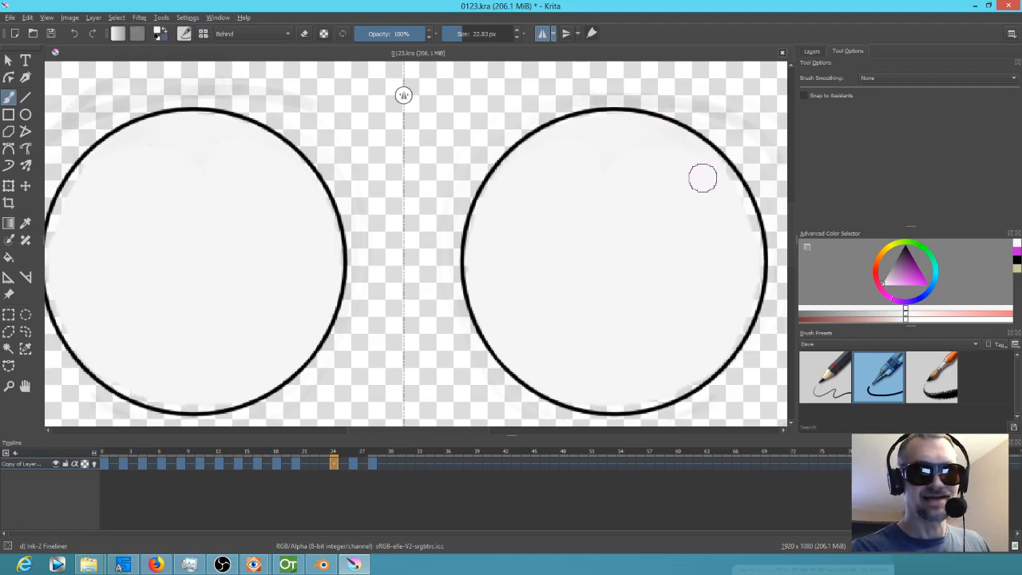
pyautogui.moveTo(720, 180)
pyautogui.mouseDown()
pyautogui.moveTo(746, 237)
pyautogui.moveTo(739, 314)
pyautogui.mouseUp()
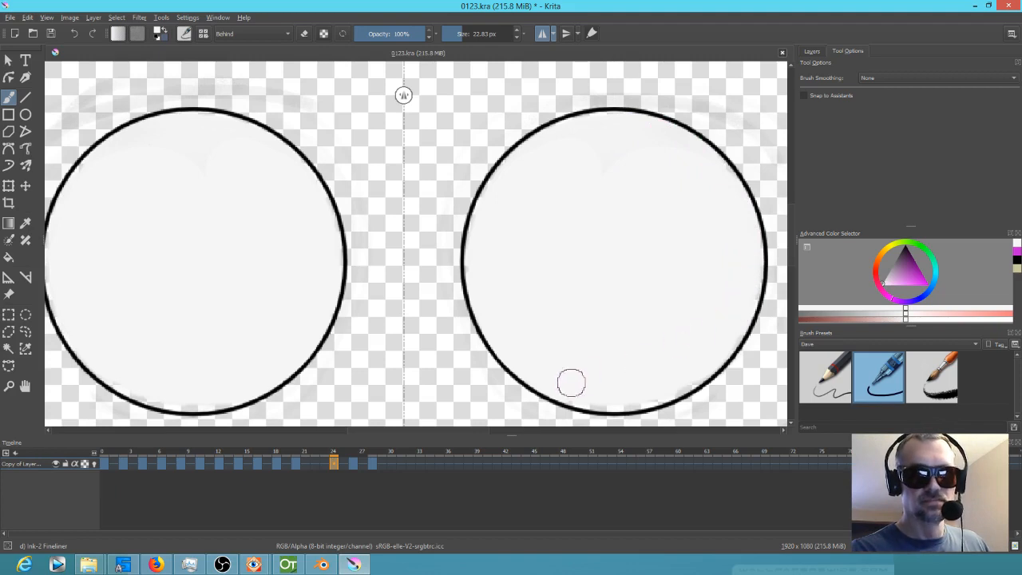
pyautogui.moveTo(580, 394)
pyautogui.mouseDown()
pyautogui.moveTo(634, 397)
pyautogui.moveTo(694, 380)
pyautogui.moveTo(657, 390)
pyautogui.mouseUp()
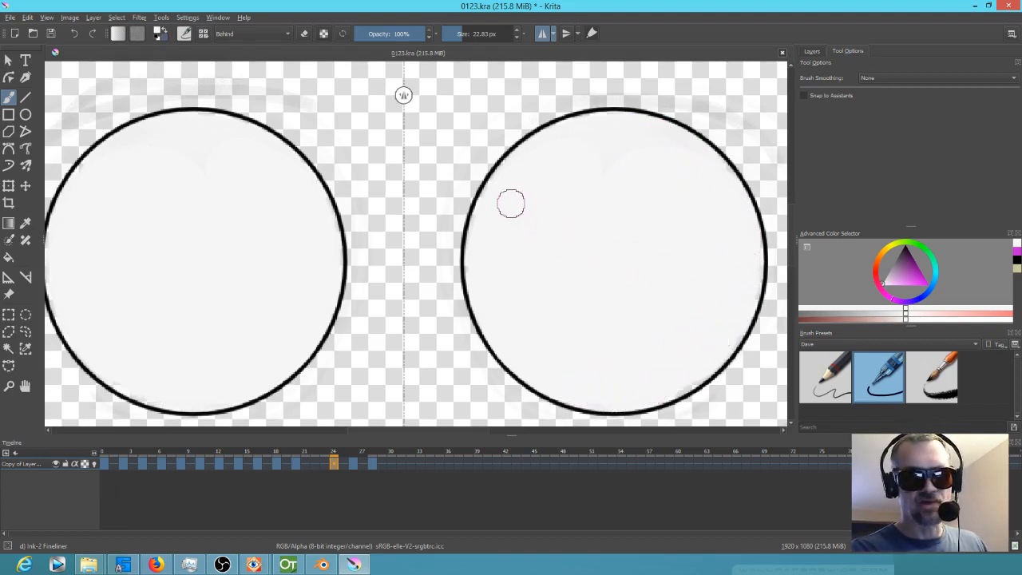
# Step: Paint the unfilled gaps inside the upper edges of both circles white at frame 20
pyautogui.press('Right')
pyautogui.press('Right')
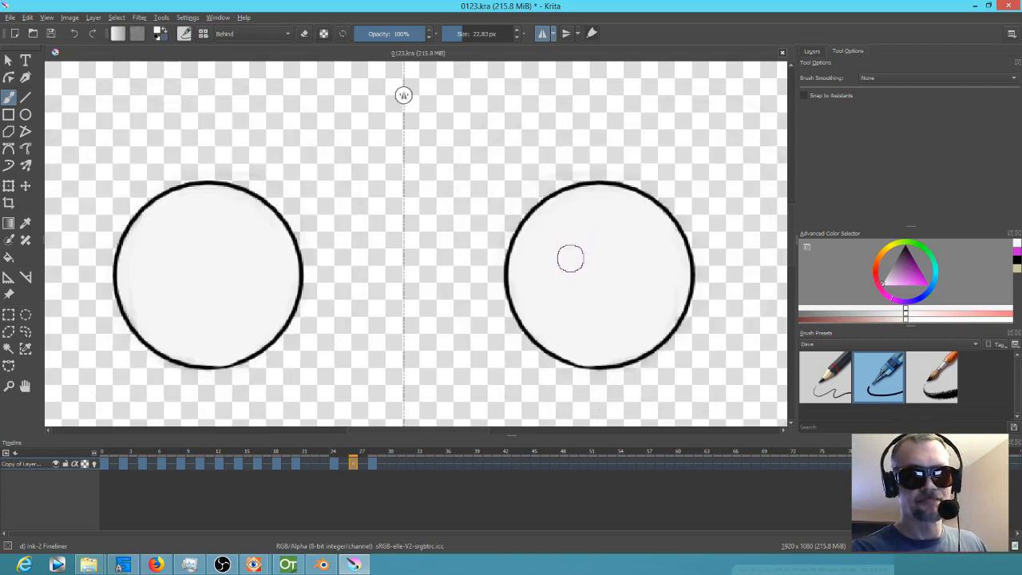
pyautogui.press('Left')
pyautogui.press('Left')
pyautogui.press('Left')
pyautogui.press('Left')
pyautogui.press('Left')
pyautogui.press('Left')
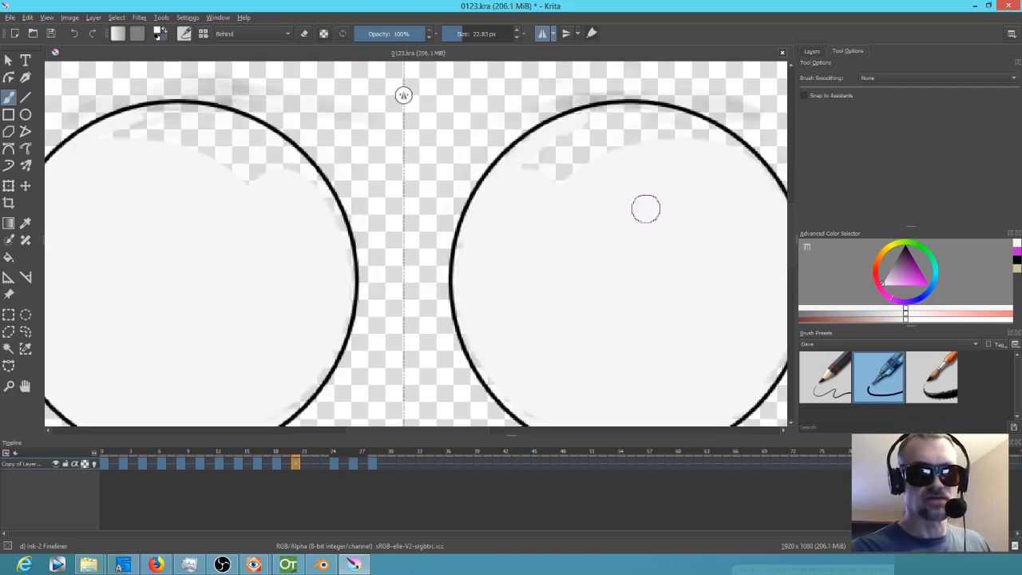
pyautogui.moveTo(615, 203); pyautogui.dragTo(536, 209)
pyautogui.moveTo(454, 176)
pyautogui.mouseDown()
pyautogui.moveTo(474, 152)
pyautogui.moveTo(445, 161)
pyautogui.moveTo(394, 238)
pyautogui.moveTo(387, 270)
pyautogui.moveTo(399, 298)
pyautogui.mouseUp()
pyautogui.moveTo(508, 166)
pyautogui.mouseDown()
pyautogui.moveTo(483, 174)
pyautogui.moveTo(516, 150)
pyautogui.moveTo(519, 135)
pyautogui.moveTo(507, 129)
pyautogui.moveTo(570, 124)
pyautogui.moveTo(622, 146)
pyautogui.moveTo(546, 147)
pyautogui.moveTo(631, 173)
pyautogui.moveTo(600, 136)
pyautogui.moveTo(619, 139)
pyautogui.moveTo(678, 188)
pyautogui.mouseUp()
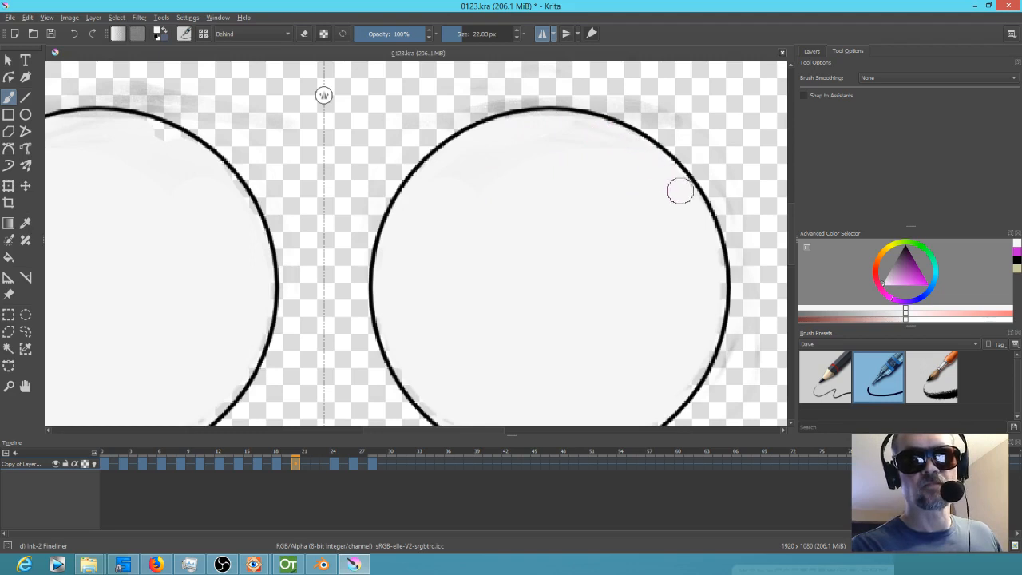
# Step: Paint the remaining gaps along the lower and outer inner edges of both circles white at frame 20
pyautogui.press(',')
pyautogui.press('.')
pyautogui.moveTo(679, 304); pyautogui.dragTo(686, 231)
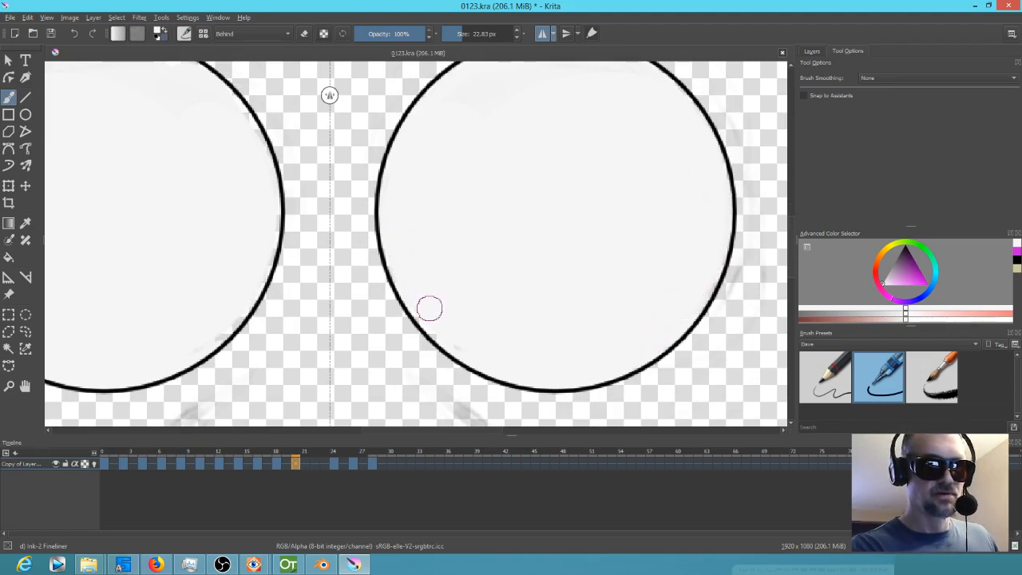
pyautogui.moveTo(577, 237); pyautogui.dragTo(582, 280)
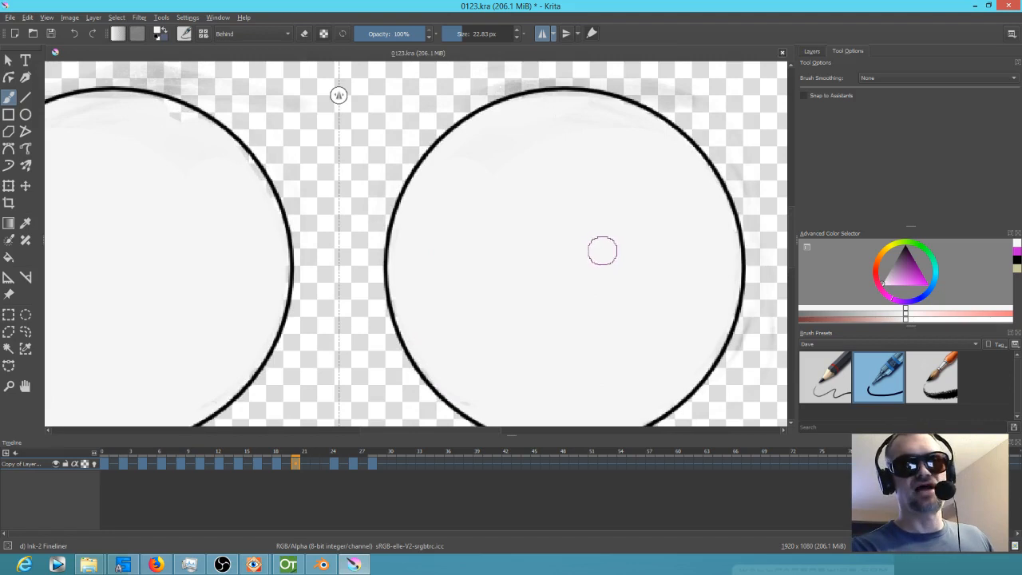
# Step: Paint the unfilled gaps along the inner edges of both circles white at frame 18
pyautogui.press('Left')
pyautogui.press('Left')
pyautogui.moveTo(393, 272)
pyautogui.mouseDown()
pyautogui.moveTo(388, 223)
pyautogui.moveTo(422, 153)
pyautogui.moveTo(477, 114)
pyautogui.moveTo(536, 103)
pyautogui.moveTo(577, 118)
pyautogui.moveTo(520, 139)
pyautogui.moveTo(574, 103)
pyautogui.moveTo(598, 109)
pyautogui.moveTo(656, 157)
pyautogui.moveTo(609, 149)
pyautogui.moveTo(692, 272)
pyautogui.moveTo(679, 215)
pyautogui.moveTo(691, 215)
pyautogui.moveTo(693, 292)
pyautogui.moveTo(666, 349)
pyautogui.moveTo(413, 349)
pyautogui.moveTo(460, 362)
pyautogui.moveTo(495, 101)
pyautogui.mouseUp()
pyautogui.moveTo(656, 300); pyautogui.dragTo(671, 279)
# Step: Paint the unfilled areas inside the upper, outer and lower edges of both circles white at frame 16
pyautogui.press('Left')
pyautogui.press('Left')
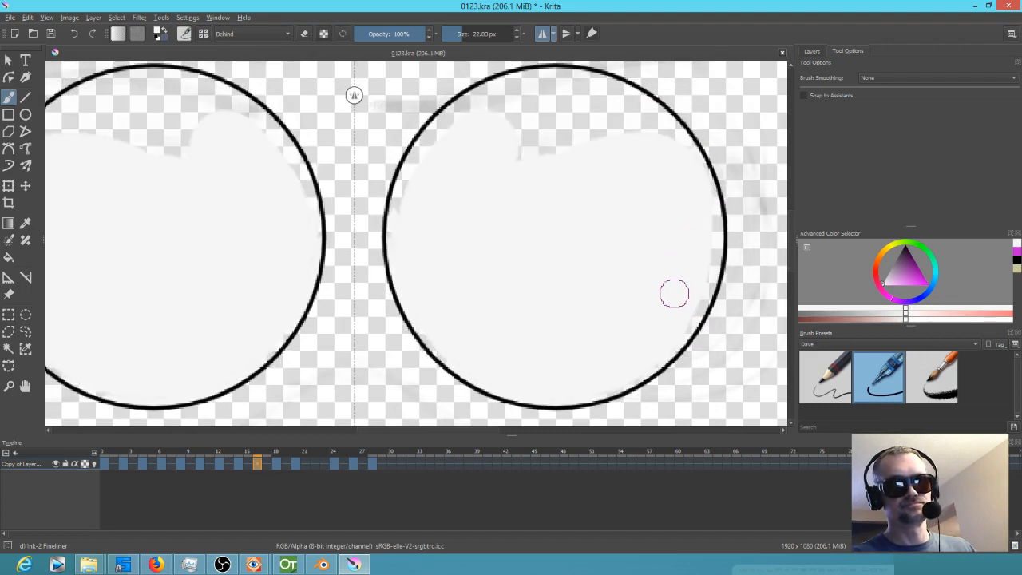
pyautogui.moveTo(401, 226)
pyautogui.mouseDown()
pyautogui.moveTo(403, 202)
pyautogui.moveTo(428, 145)
pyautogui.moveTo(476, 104)
pyautogui.moveTo(528, 89)
pyautogui.mouseUp()
pyautogui.moveTo(559, 137); pyautogui.dragTo(540, 182)
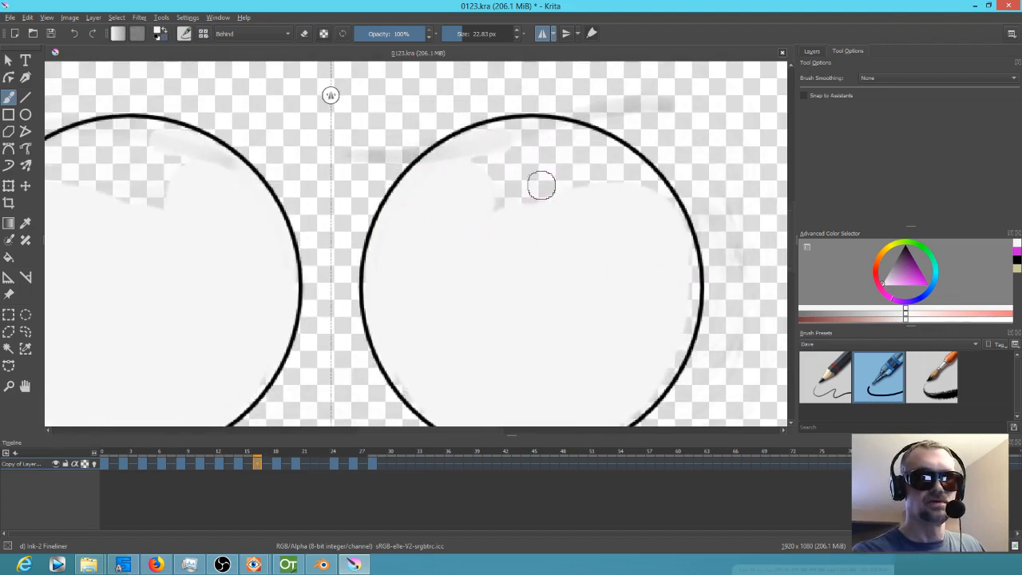
pyautogui.moveTo(447, 181)
pyautogui.mouseDown()
pyautogui.moveTo(495, 134)
pyautogui.moveTo(519, 131)
pyautogui.moveTo(543, 139)
pyautogui.moveTo(469, 172)
pyautogui.moveTo(533, 164)
pyautogui.moveTo(548, 171)
pyautogui.moveTo(545, 204)
pyautogui.mouseUp()
pyautogui.moveTo(520, 133)
pyautogui.mouseDown()
pyautogui.moveTo(546, 129)
pyautogui.moveTo(631, 167)
pyautogui.moveTo(661, 221)
pyautogui.moveTo(570, 153)
pyautogui.mouseUp()
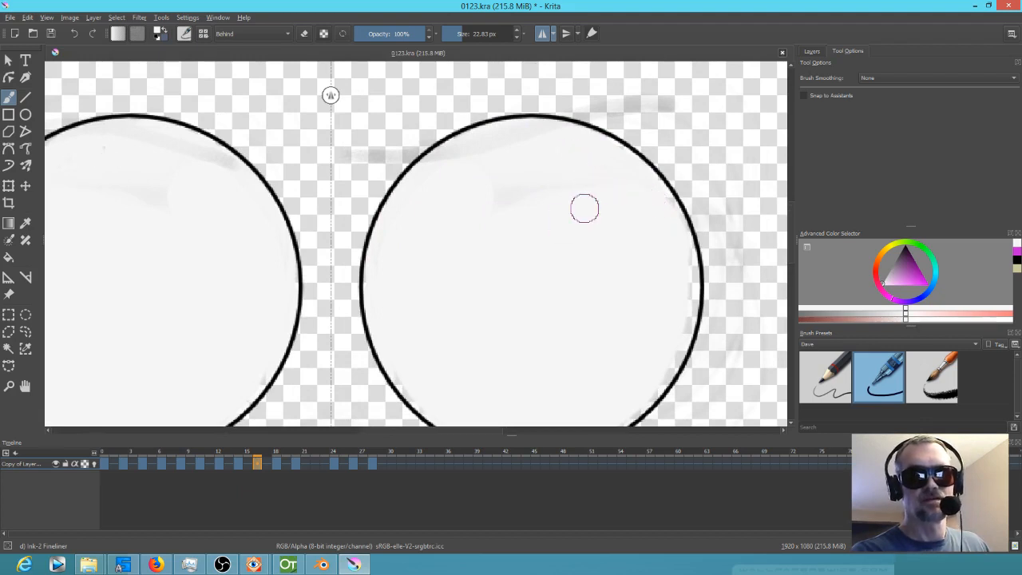
pyautogui.moveTo(678, 268)
pyautogui.mouseDown()
pyautogui.moveTo(662, 298)
pyautogui.moveTo(692, 216)
pyautogui.mouseUp()
pyautogui.moveTo(683, 257)
pyautogui.mouseDown()
pyautogui.moveTo(680, 282)
pyautogui.moveTo(691, 257)
pyautogui.moveTo(653, 350)
pyautogui.moveTo(583, 387)
pyautogui.mouseUp()
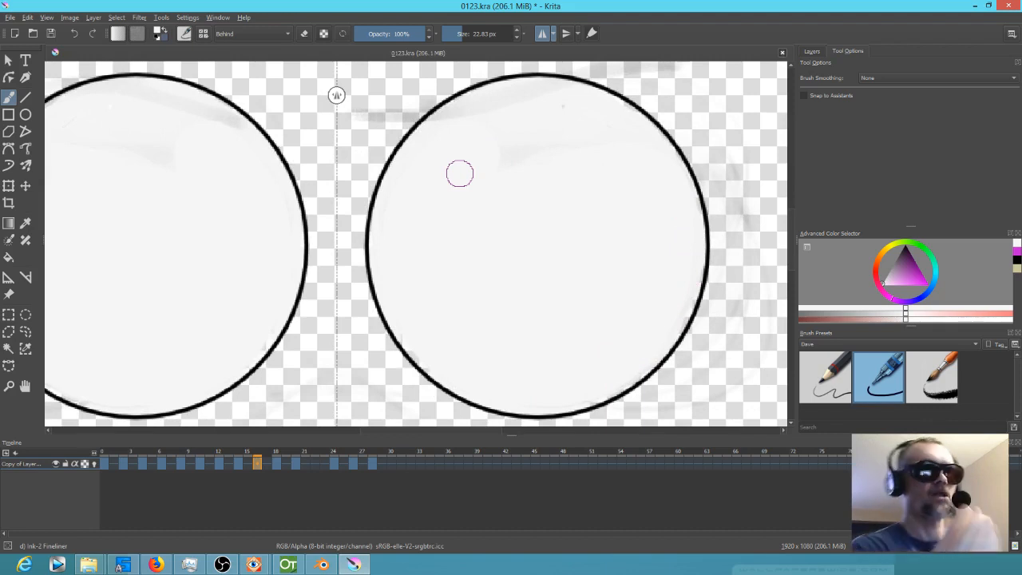
# Step: Paint the gaps along the inner edges and the small gap within both circles white at frame 14
pyautogui.moveTo(476, 222); pyautogui.dragTo(546, 205)
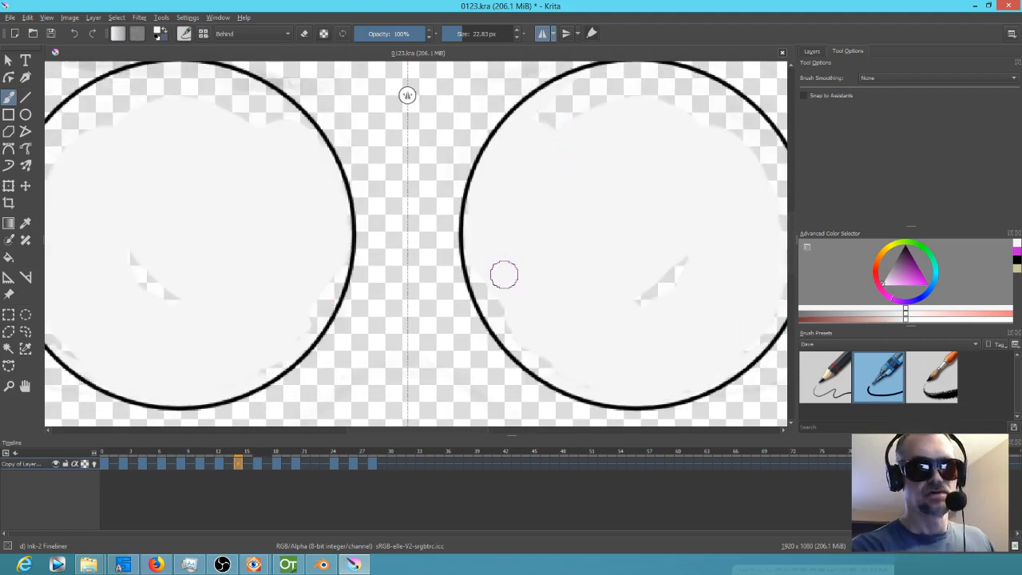
pyautogui.moveTo(477, 274)
pyautogui.mouseDown()
pyautogui.moveTo(518, 341)
pyautogui.moveTo(556, 370)
pyautogui.mouseUp()
pyautogui.moveTo(298, 245); pyautogui.dragTo(363, 254)
pyautogui.moveTo(204, 277); pyautogui.dragTo(217, 306)
pyautogui.moveTo(152, 372)
pyautogui.mouseDown()
pyautogui.moveTo(96, 306)
pyautogui.moveTo(85, 264)
pyautogui.moveTo(99, 169)
pyautogui.moveTo(133, 128)
pyautogui.moveTo(132, 149)
pyautogui.mouseUp()
pyautogui.moveTo(159, 105); pyautogui.dragTo(251, 84)
pyautogui.moveTo(123, 157)
pyautogui.mouseDown()
pyautogui.moveTo(217, 107)
pyautogui.moveTo(163, 141)
pyautogui.moveTo(270, 123)
pyautogui.moveTo(273, 101)
pyautogui.moveTo(252, 89)
pyautogui.moveTo(264, 86)
pyautogui.moveTo(327, 108)
pyautogui.moveTo(371, 167)
pyautogui.moveTo(365, 141)
pyautogui.moveTo(269, 112)
pyautogui.mouseUp()
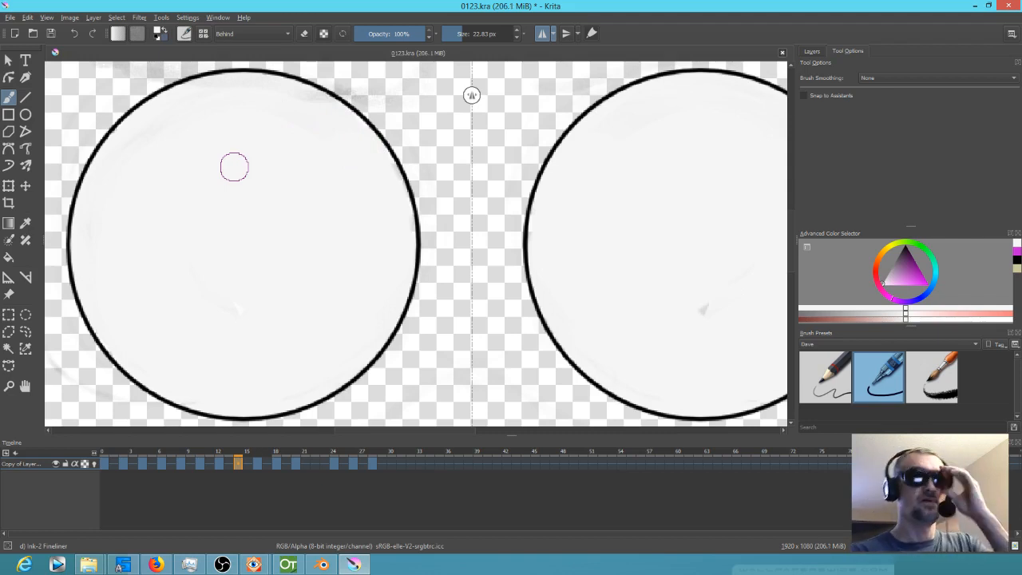
pyautogui.moveTo(634, 235)
pyautogui.mouseDown()
pyautogui.moveTo(554, 249)
pyautogui.moveTo(556, 197)
pyautogui.moveTo(585, 205)
pyautogui.mouseUp()
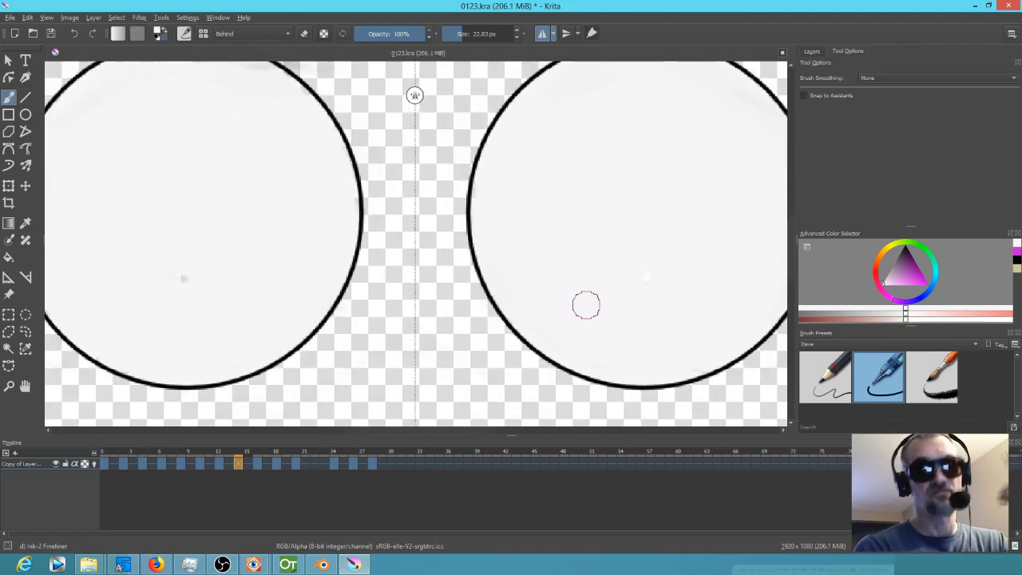
# Step: Paint the unfilled areas inside the upper, outer and lower edges of both circles white at frame 12
pyautogui.moveTo(583, 273)
pyautogui.mouseDown()
pyautogui.moveTo(591, 298)
pyautogui.moveTo(620, 317)
pyautogui.mouseUp()
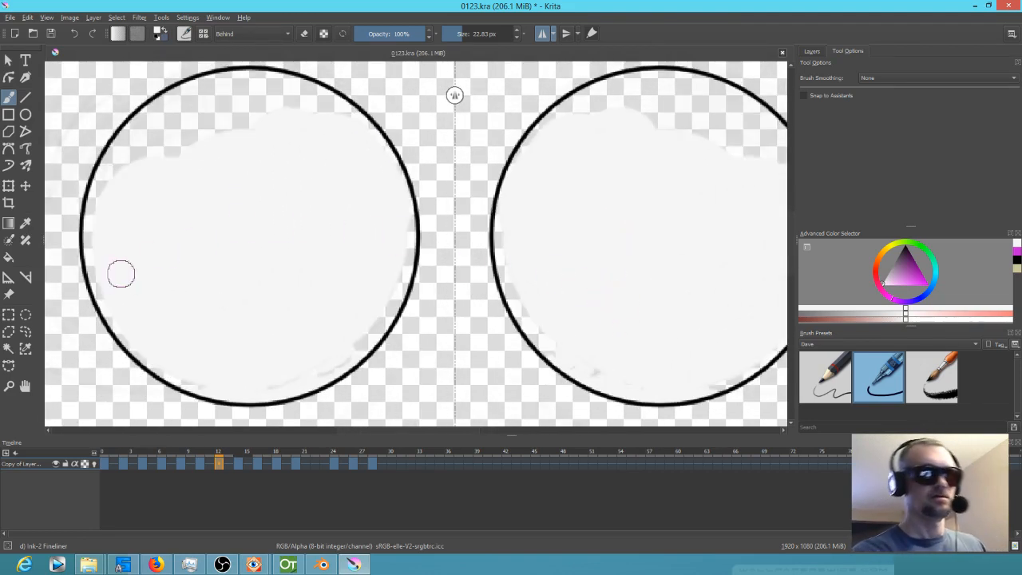
pyautogui.moveTo(98, 256)
pyautogui.mouseDown()
pyautogui.moveTo(96, 210)
pyautogui.moveTo(152, 109)
pyautogui.moveTo(248, 85)
pyautogui.moveTo(226, 91)
pyautogui.moveTo(209, 144)
pyautogui.mouseUp()
pyautogui.moveTo(166, 360); pyautogui.dragTo(199, 377)
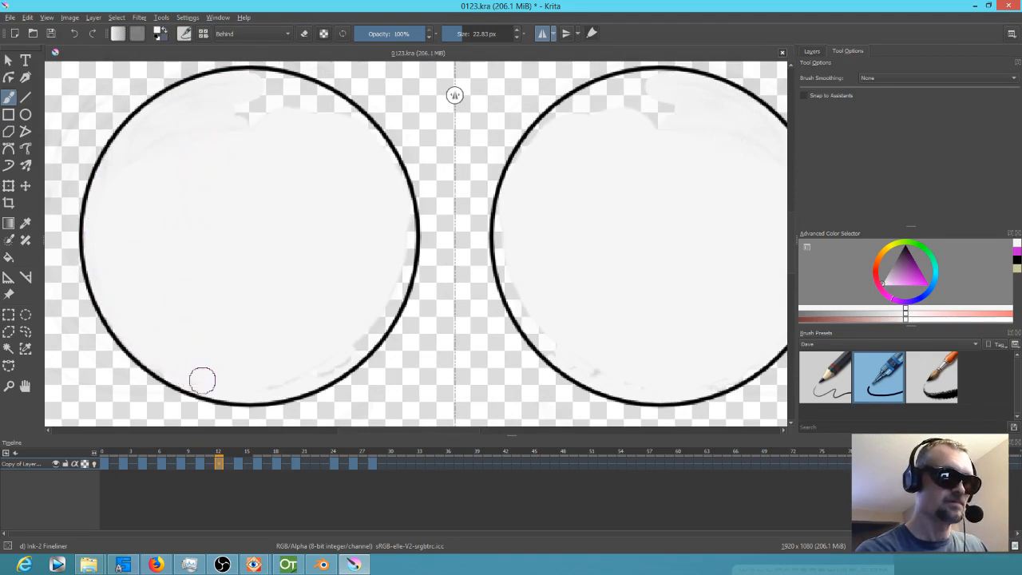
pyautogui.moveTo(338, 349)
pyautogui.mouseDown()
pyautogui.moveTo(371, 304)
pyautogui.moveTo(395, 207)
pyautogui.moveTo(394, 254)
pyautogui.moveTo(402, 230)
pyautogui.moveTo(391, 271)
pyautogui.moveTo(399, 261)
pyautogui.moveTo(378, 317)
pyautogui.mouseUp()
pyautogui.moveTo(307, 241); pyautogui.dragTo(333, 311)
pyautogui.moveTo(399, 238)
pyautogui.mouseDown()
pyautogui.moveTo(390, 208)
pyautogui.moveTo(336, 162)
pyautogui.moveTo(294, 155)
pyautogui.moveTo(290, 173)
pyautogui.mouseUp()
pyautogui.moveTo(656, 290); pyautogui.dragTo(608, 239)
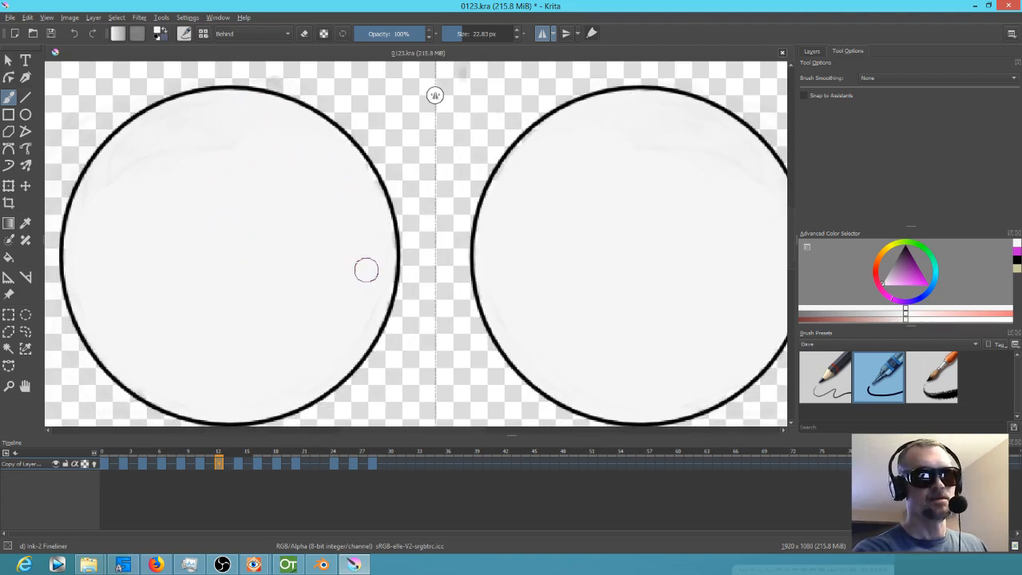
# Step: Erase the faint smudges outside the circles at frame 10, along the upper edges facing the mirror axis
pyautogui.press('Left')
pyautogui.press('Left')
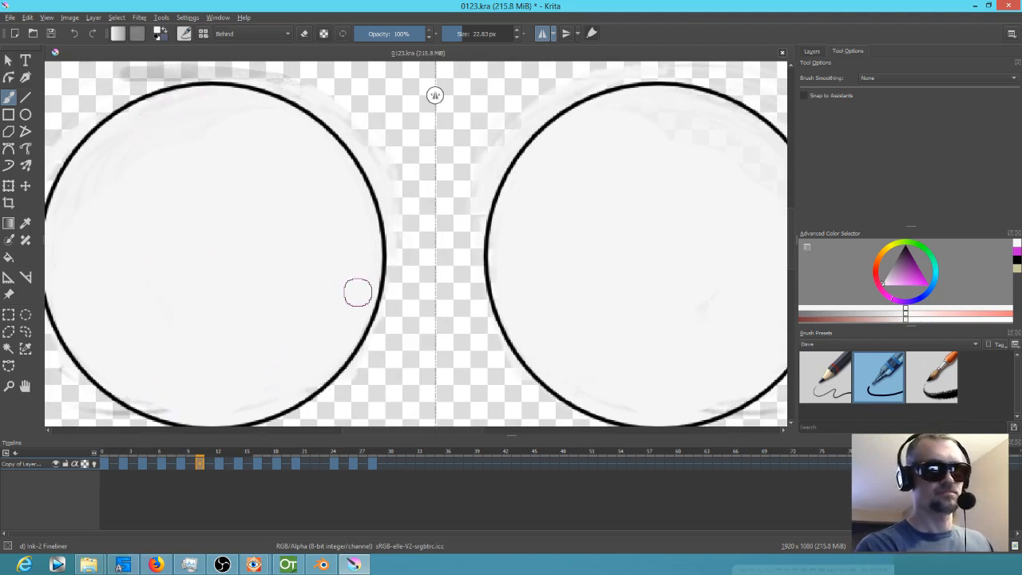
pyautogui.press('Left')
pyautogui.press('Left')
pyautogui.press('Right')
pyautogui.press('Right')
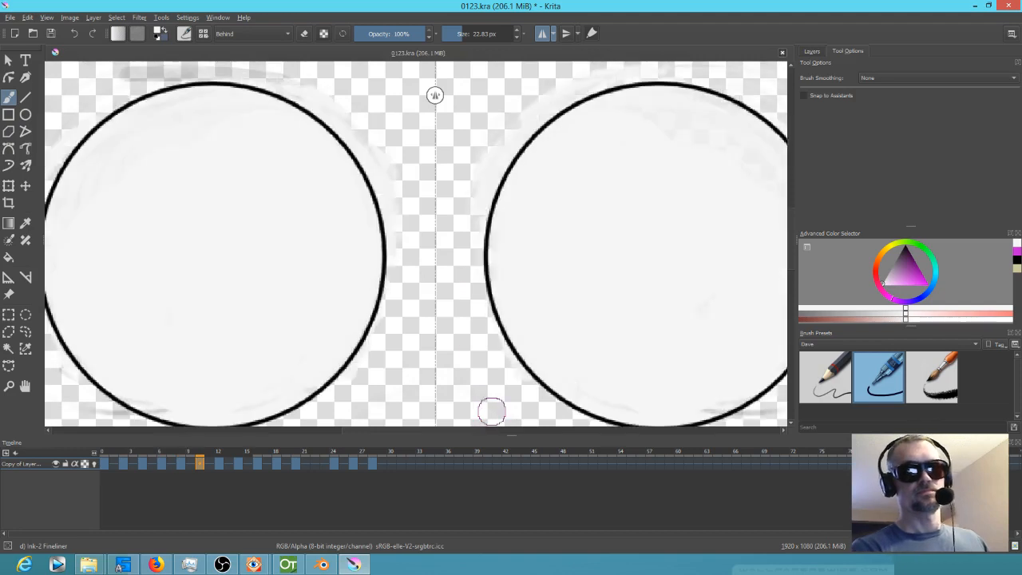
pyautogui.press('e')
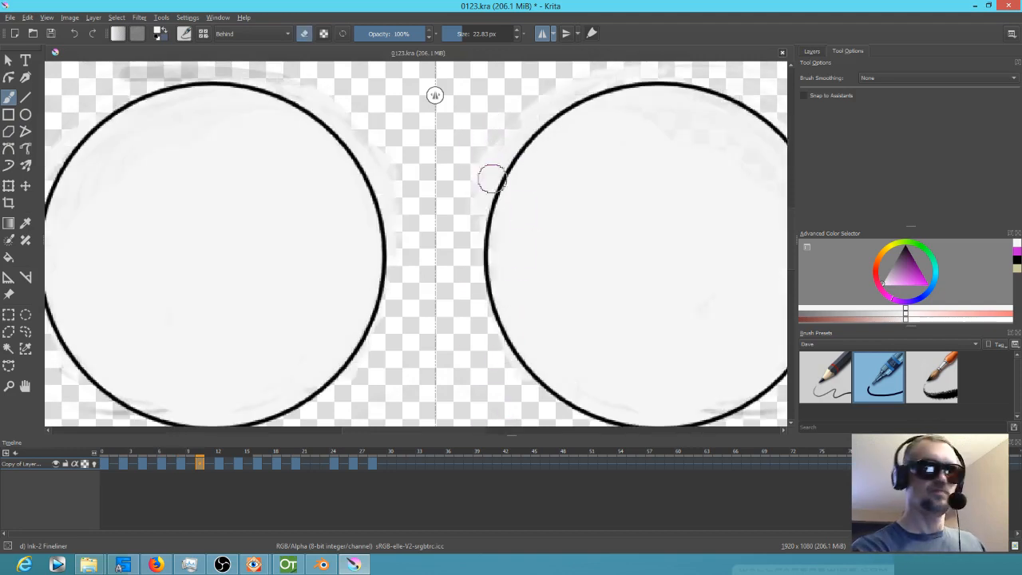
pyautogui.moveTo(526, 171)
pyautogui.mouseDown()
pyautogui.moveTo(494, 235)
pyautogui.moveTo(507, 176)
pyautogui.mouseUp()
pyautogui.moveTo(448, 242); pyautogui.dragTo(523, 163)
pyautogui.moveTo(471, 198); pyautogui.dragTo(610, 133)
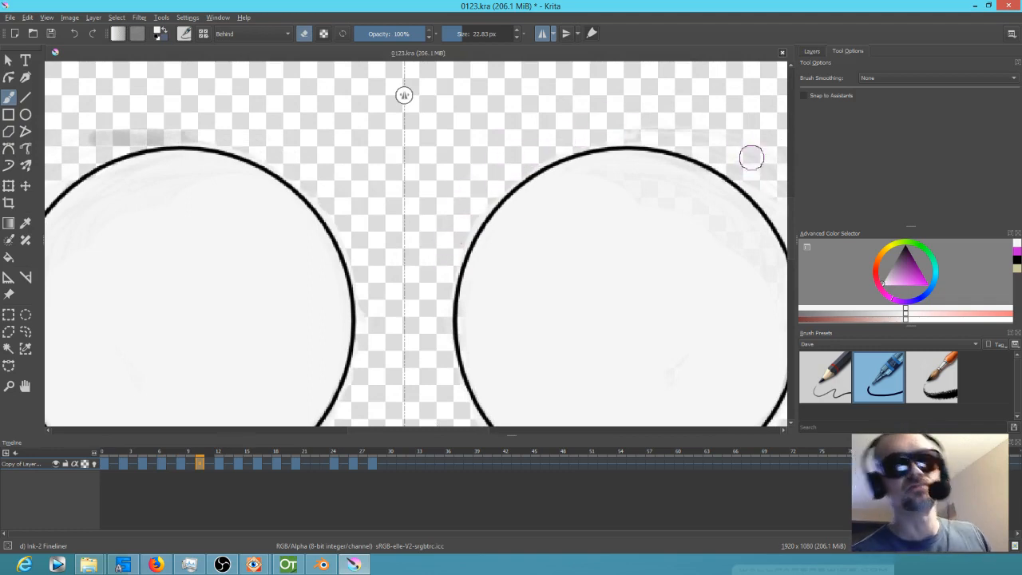
# Step: Erase the faint smudges above and beyond the outer edges of both circles at frame 10
pyautogui.moveTo(624, 124); pyautogui.dragTo(742, 178)
pyautogui.moveTo(624, 223); pyautogui.dragTo(485, 186)
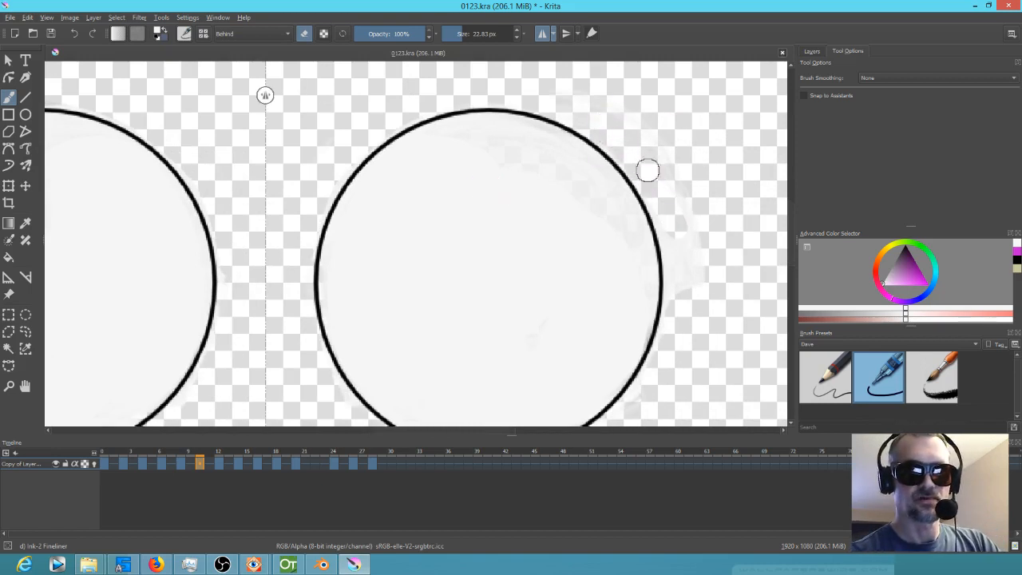
pyautogui.moveTo(680, 310)
pyautogui.mouseDown()
pyautogui.moveTo(685, 183)
pyautogui.moveTo(704, 273)
pyautogui.mouseUp()
# Step: Make Layer 1 visible and move it above Copy of Layer 1
pyautogui.click(812, 52)
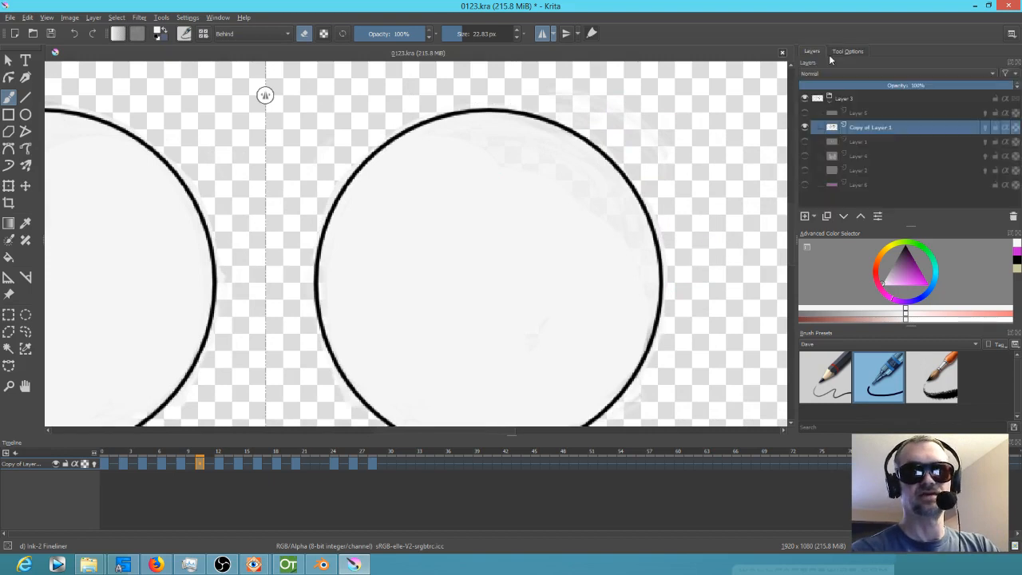
pyautogui.click(805, 141)
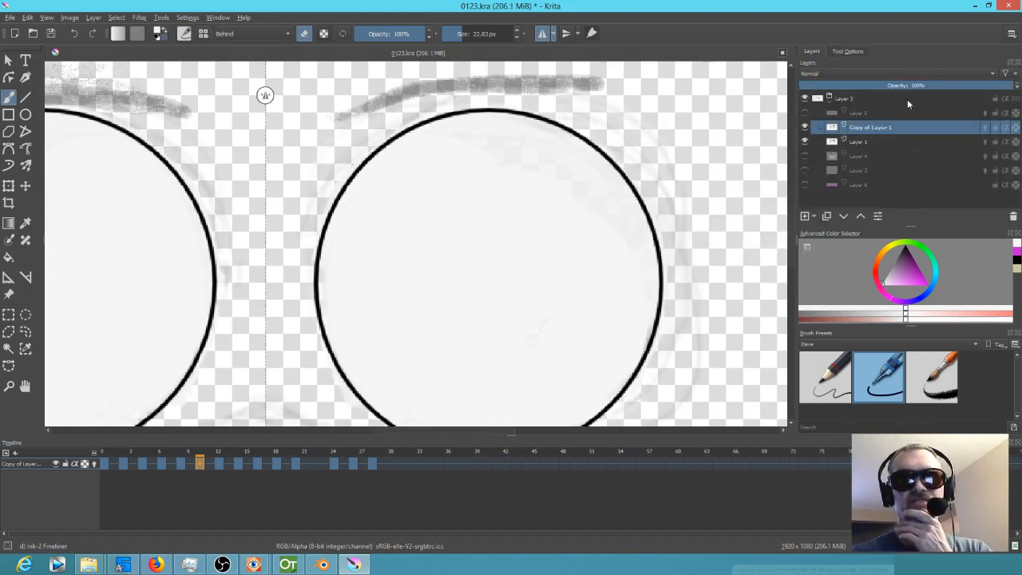
pyautogui.click(877, 141)
pyautogui.click(861, 216)
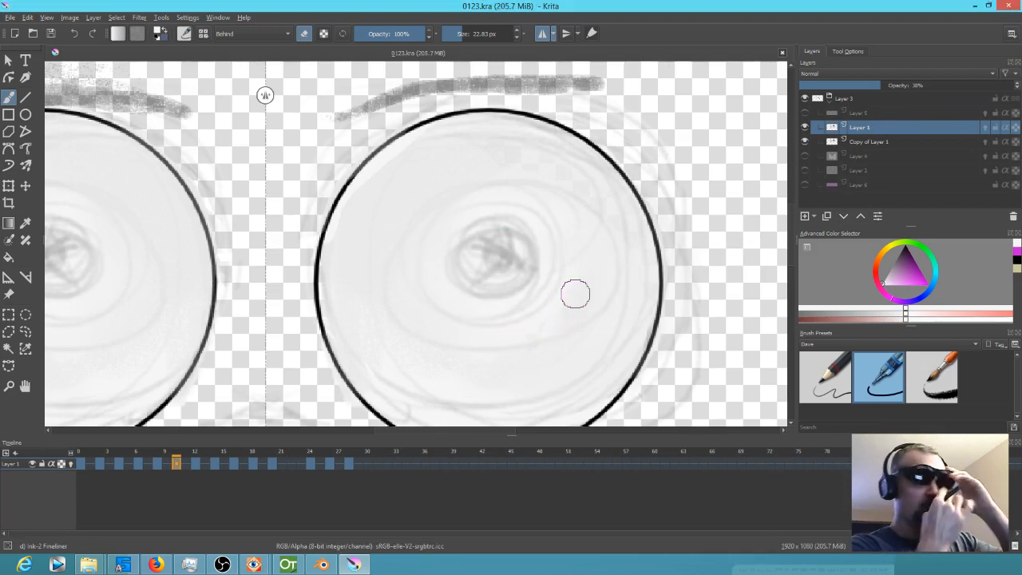
# Step: Go to frame 0 and set up the Ink-2 Fineliner brush with black at 4 px in Normal blending mode
pyautogui.click(85, 463)
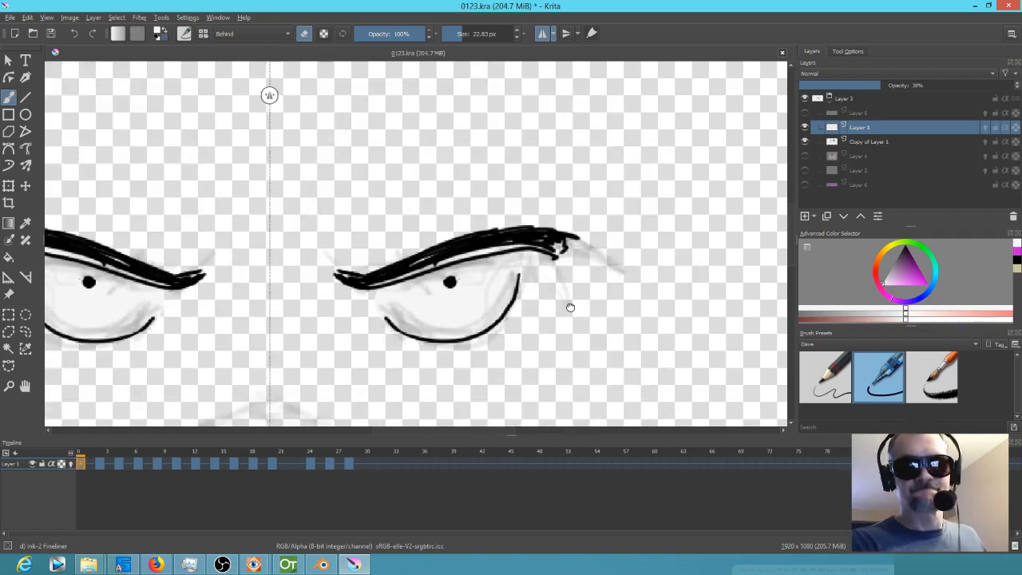
pyautogui.moveTo(568, 304); pyautogui.dragTo(630, 255)
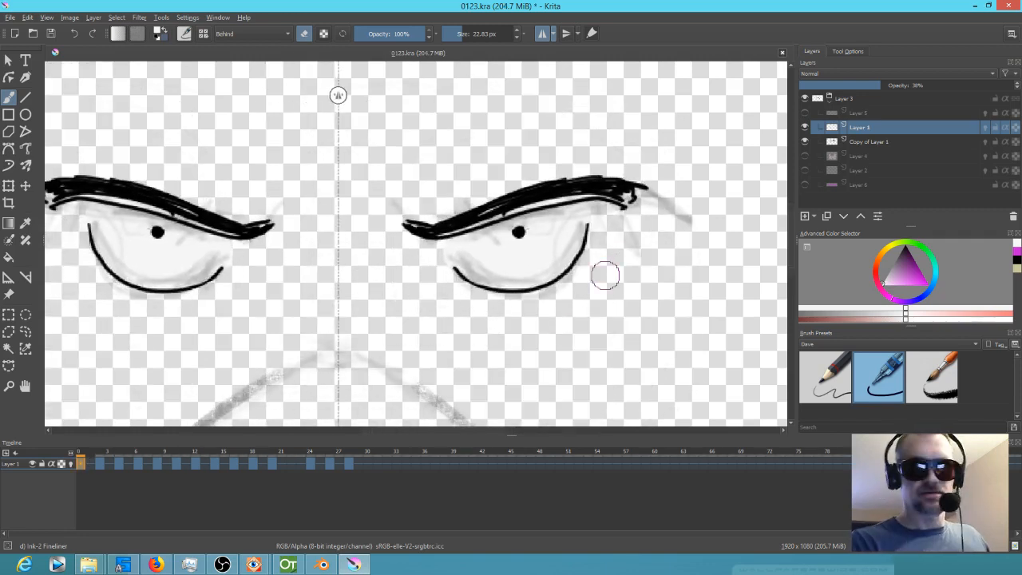
pyautogui.click(827, 385)
pyautogui.click(882, 376)
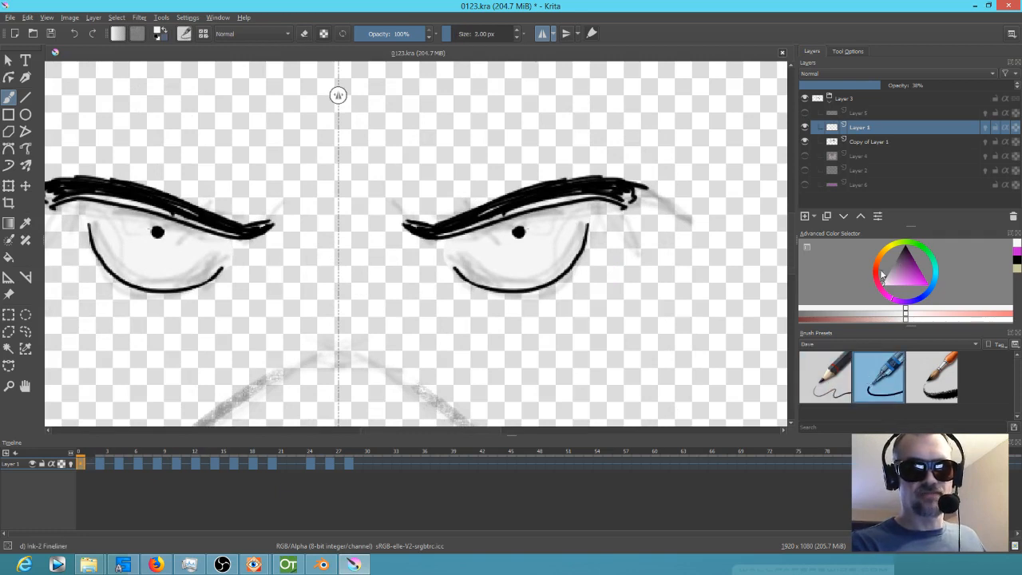
pyautogui.press('d')
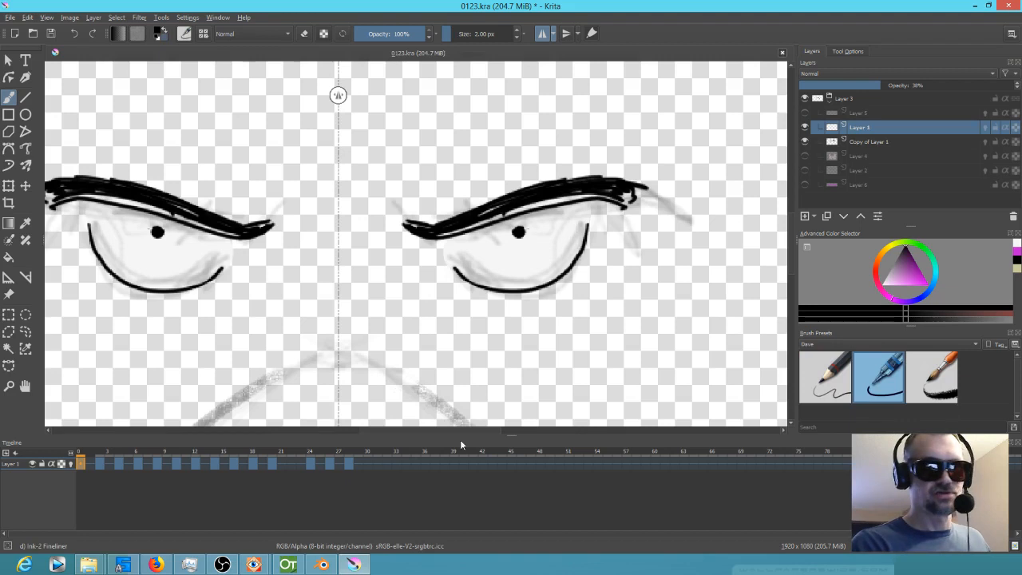
pyautogui.moveTo(613, 332); pyautogui.dragTo(650, 310)
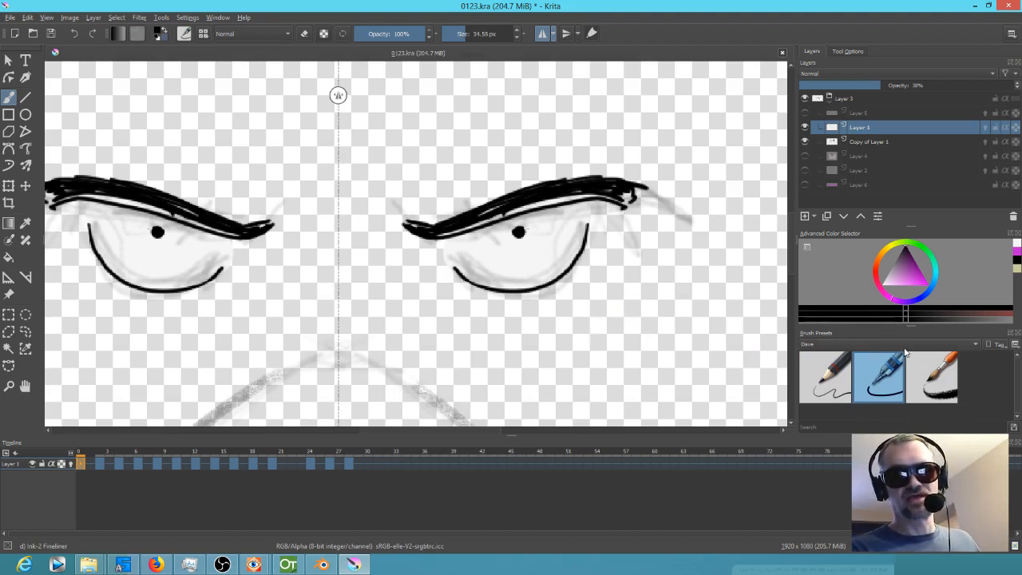
pyautogui.click(871, 377)
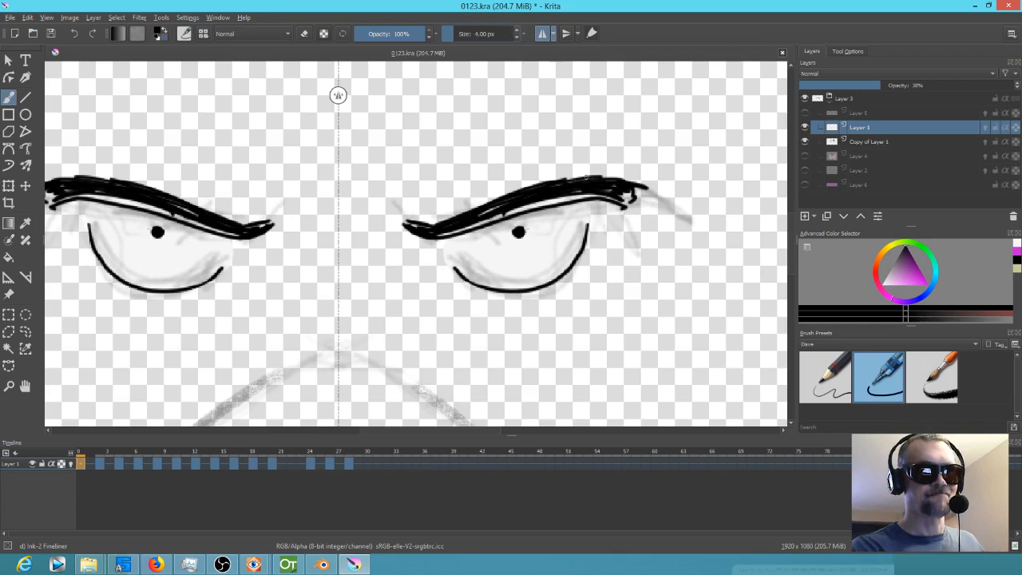
# Step: Try a short curved stroke beside the outer edge of the eye on Layer 1 and undo it
pyautogui.moveTo(600, 260)
pyautogui.mouseDown()
pyautogui.moveTo(609, 318)
pyautogui.moveTo(606, 269)
pyautogui.mouseUp()
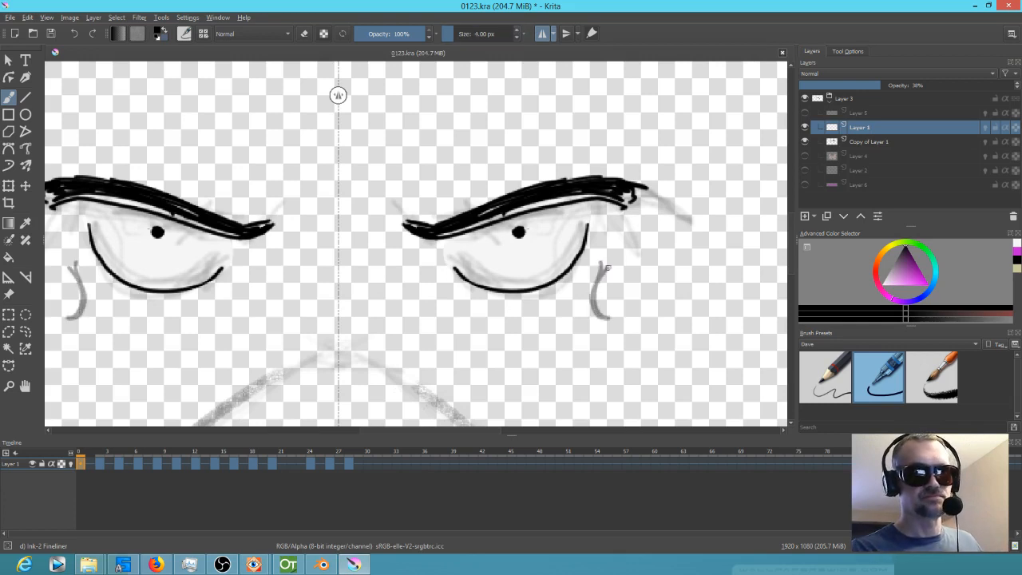
pyautogui.hotkey('ctrl', 'z')
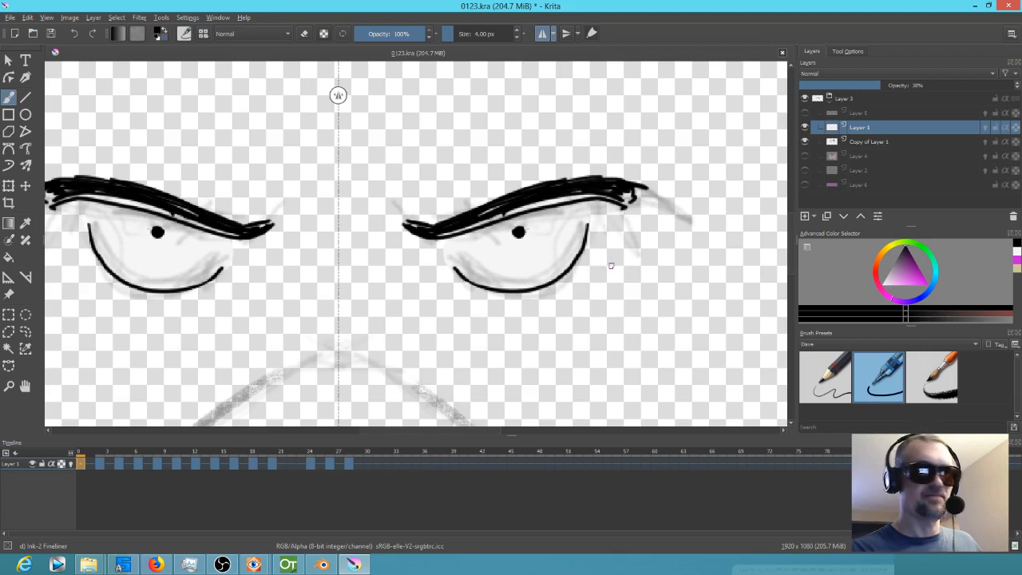
# Step: Make Copy of Layer 1 the active layer, try a zigzag stroke beside the eye at frame 0, and undo it
pyautogui.click(869, 141)
pyautogui.click(805, 142)
pyautogui.click(804, 141)
pyautogui.moveTo(595, 263)
pyautogui.mouseDown()
pyautogui.moveTo(593, 328)
pyautogui.moveTo(625, 321)
pyautogui.mouseUp()
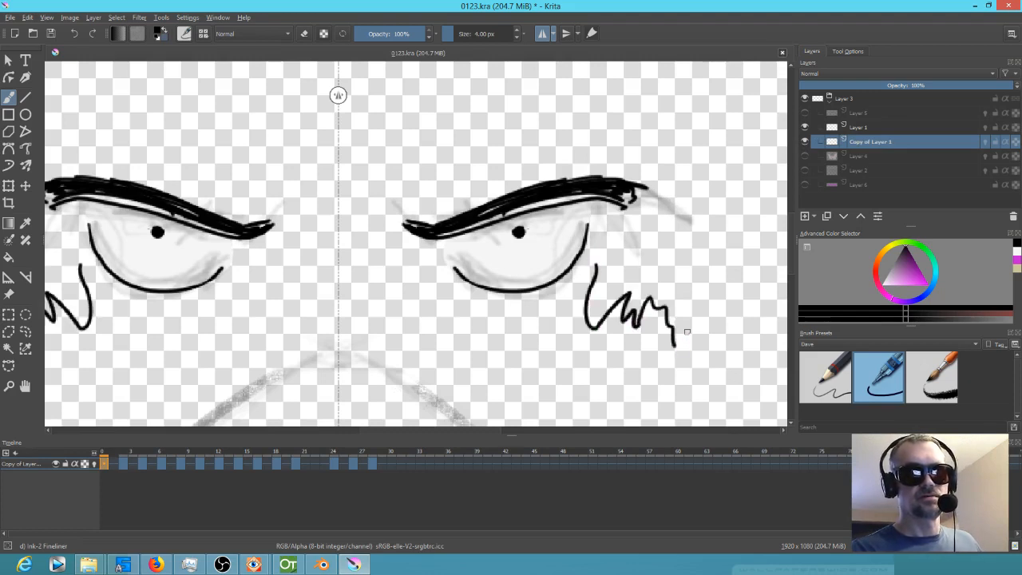
pyautogui.hotkey('ctrl', 'z')
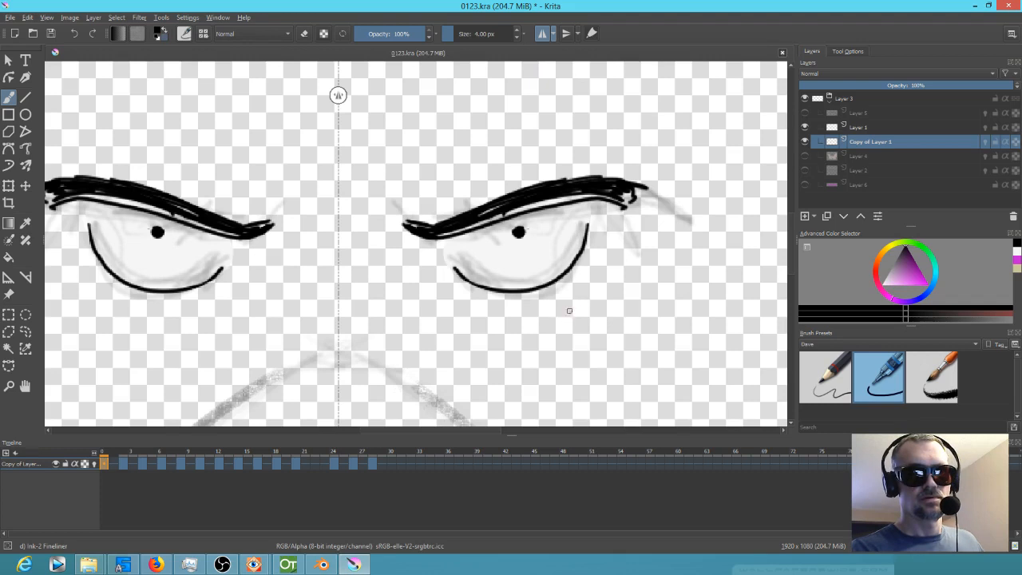
# Step: Overwrite the Ink-2 Fineliner brush preset with its current 4 px diameter settings
pyautogui.press('-')
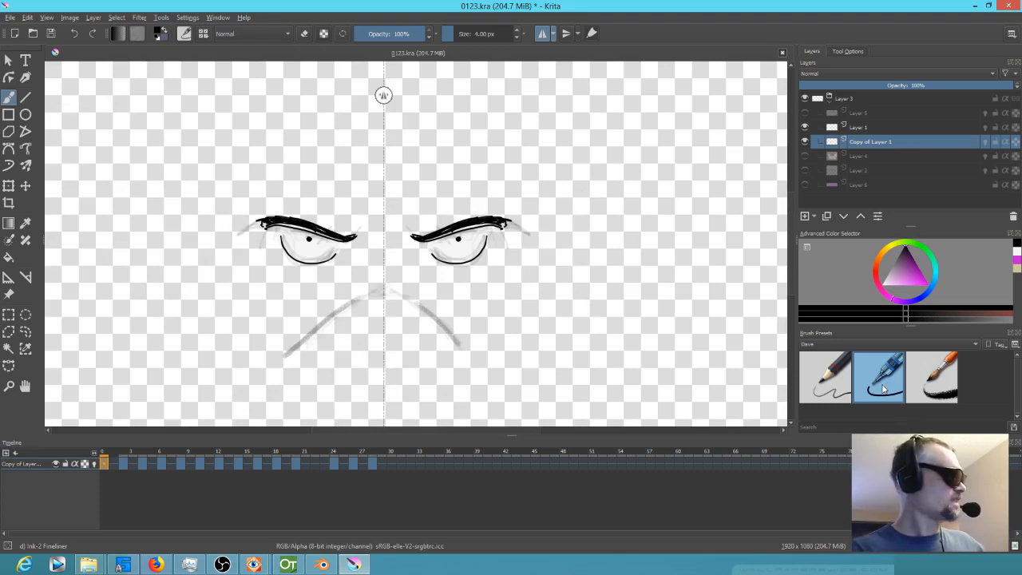
pyautogui.press('F5')
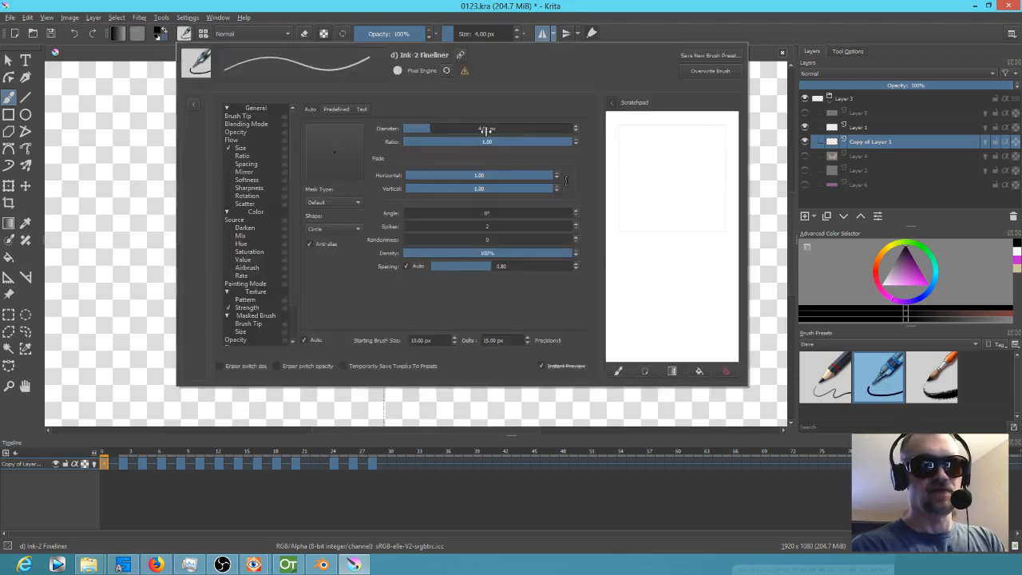
pyautogui.click(721, 72)
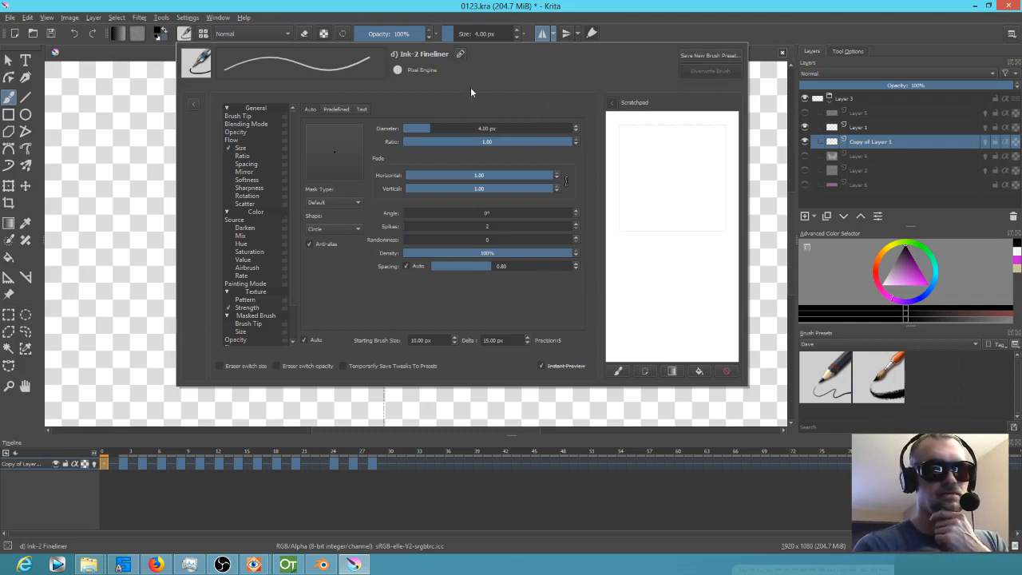
pyautogui.click(889, 266)
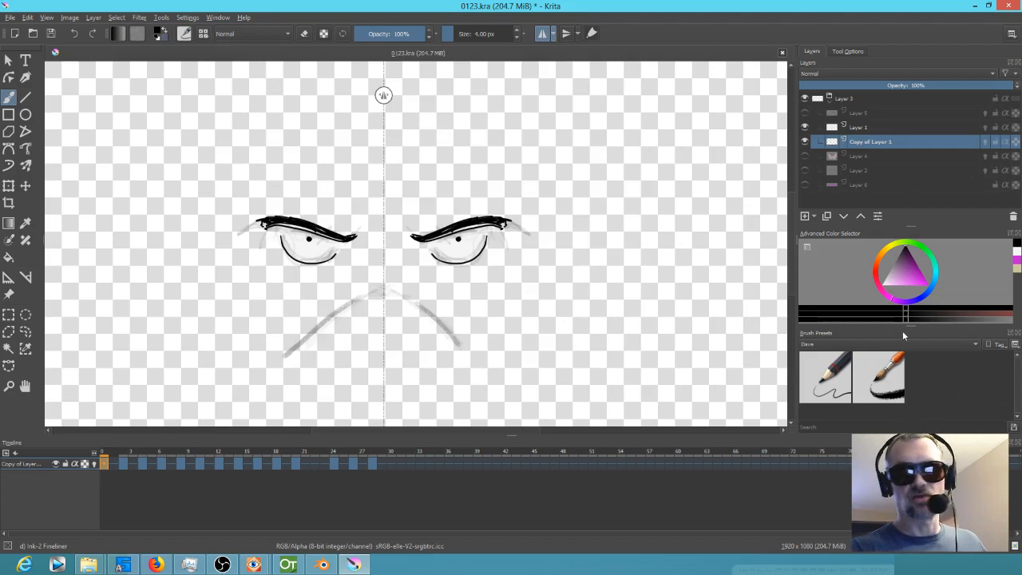
# Step: Try the Ink-7 Brush Rough and Pencil-2 presets from the personal brush tag
pyautogui.click(825, 391)
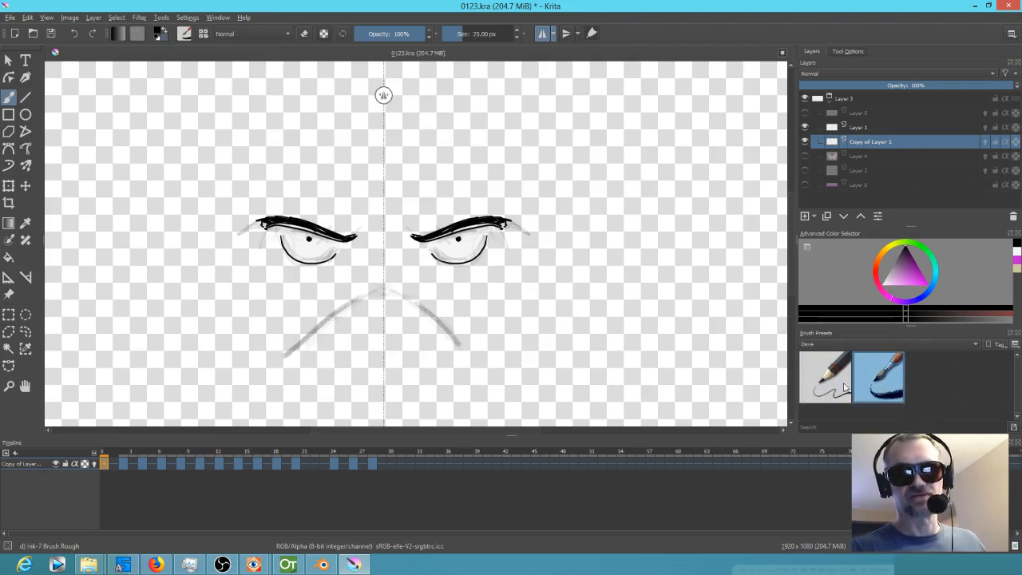
pyautogui.click(870, 385)
pyautogui.click(837, 387)
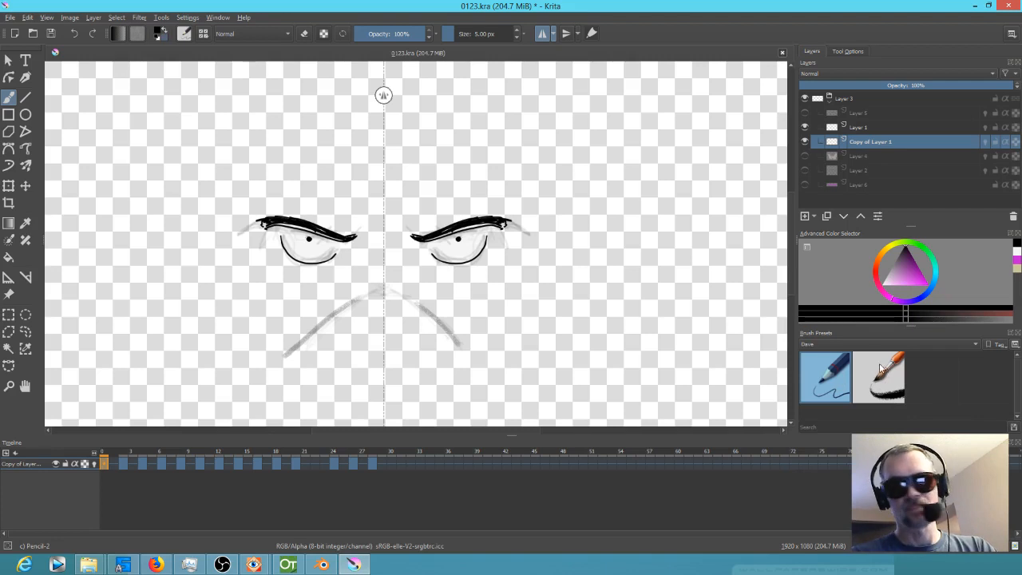
# Step: Select the Ink-2 Fineliner from the Digital presets, then try a mirrored curved stroke beside the eyes and undo it
pyautogui.click(843, 343)
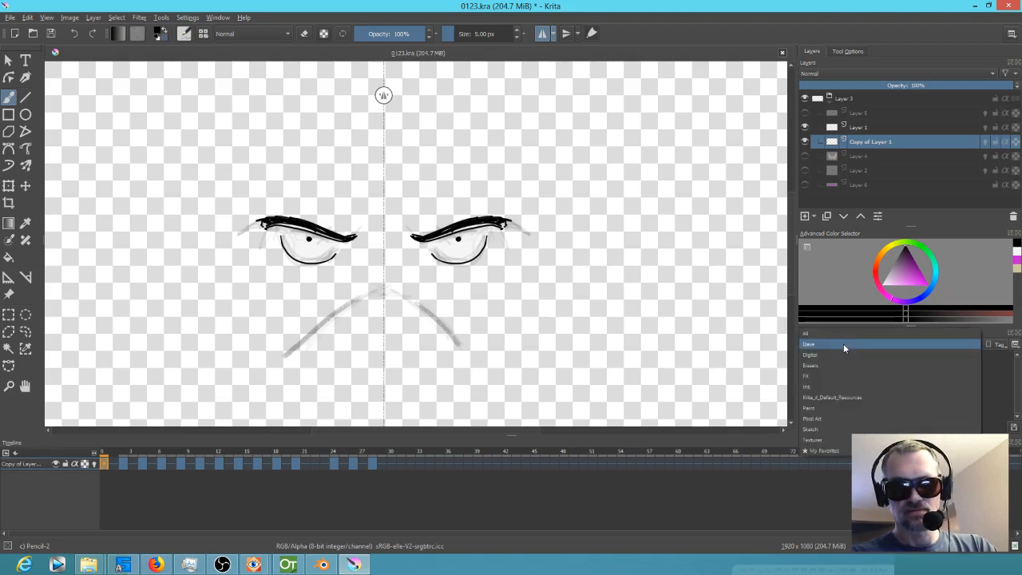
pyautogui.click(844, 354)
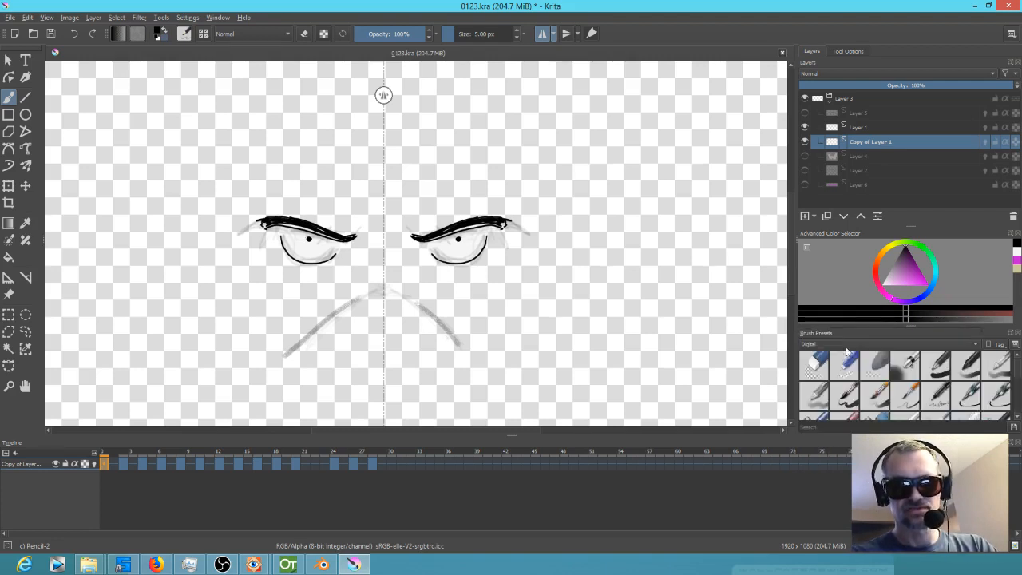
pyautogui.click(968, 397)
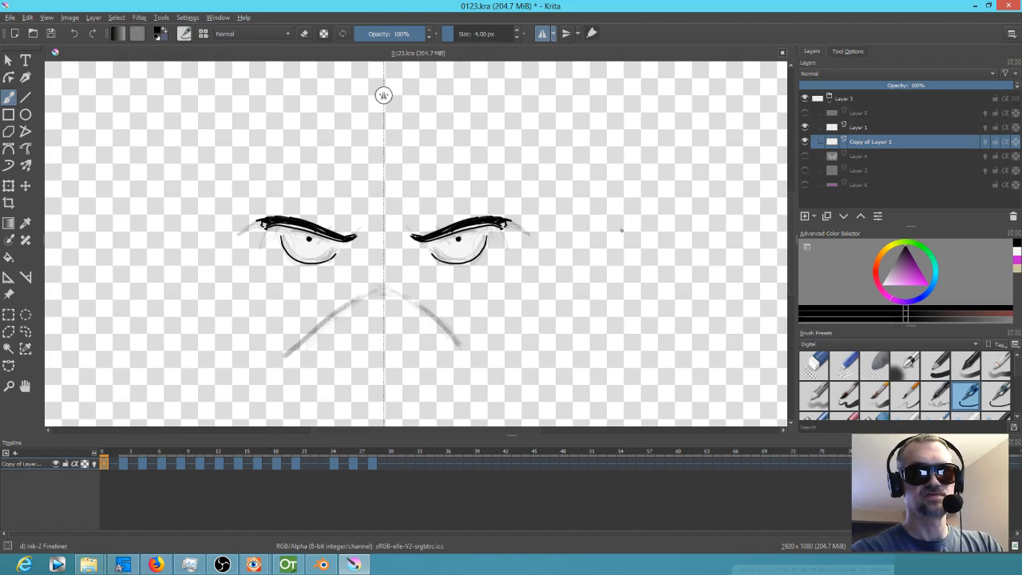
pyautogui.moveTo(619, 244)
pyautogui.mouseDown()
pyautogui.moveTo(598, 303)
pyautogui.moveTo(643, 299)
pyautogui.mouseUp()
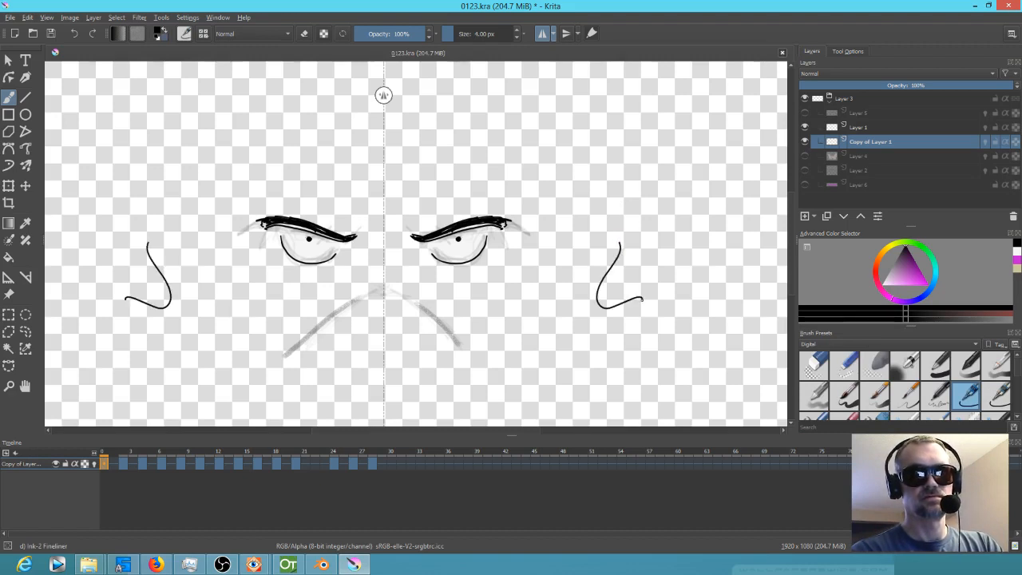
pyautogui.hotkey('ctrl', 'z')
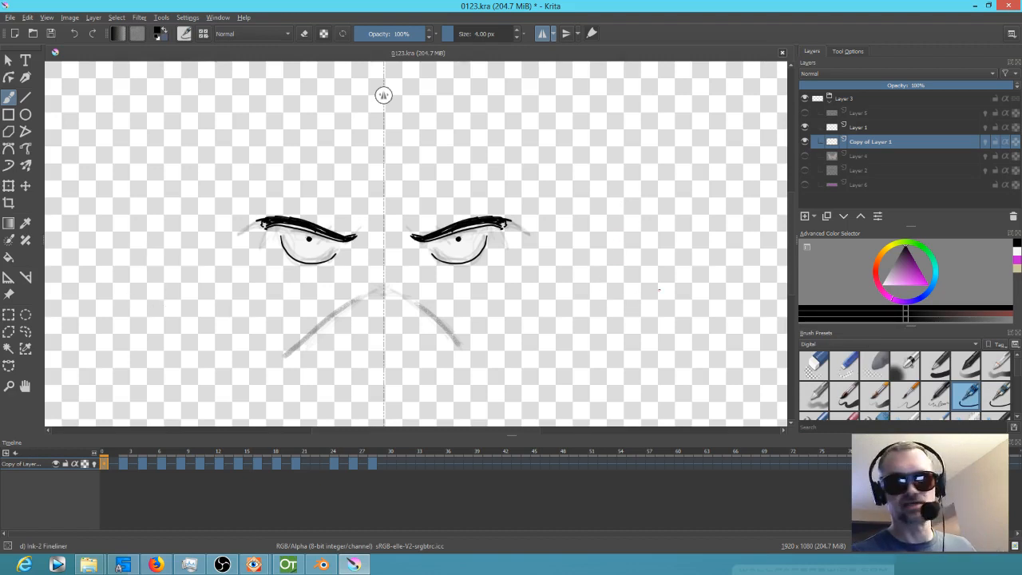
# Step: Assign the Ink-2 Fineliner to the personal brush tag and show that tag's presets
pyautogui.rightClick(965, 397)
pyautogui.moveTo(967, 412)
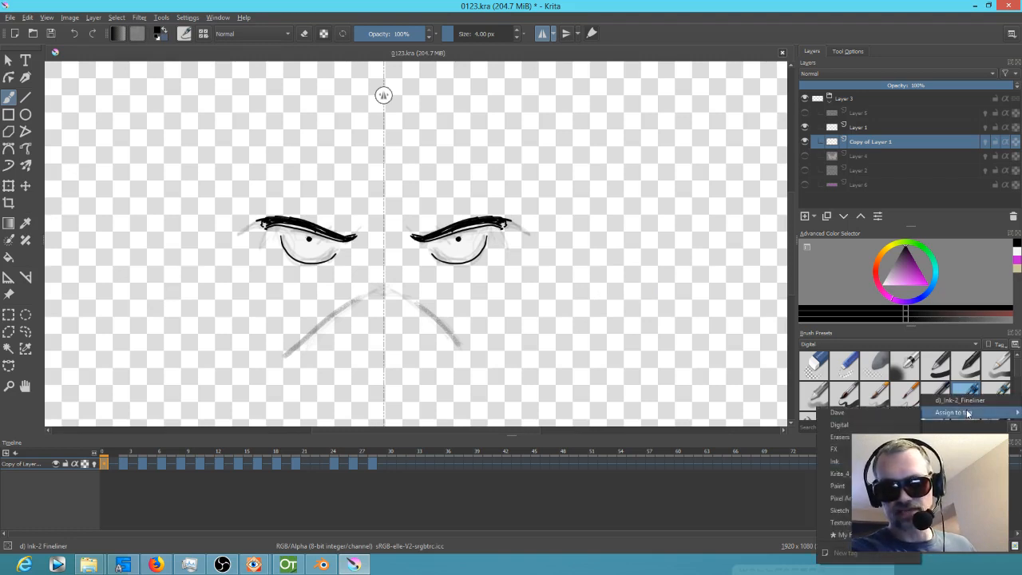
pyautogui.click(884, 417)
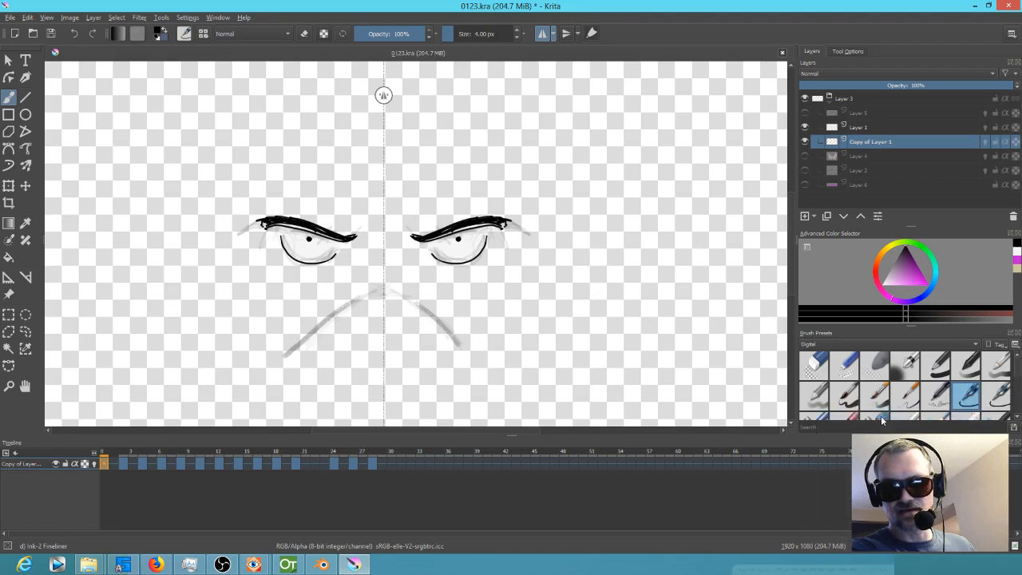
pyautogui.click(822, 343)
pyautogui.click(824, 336)
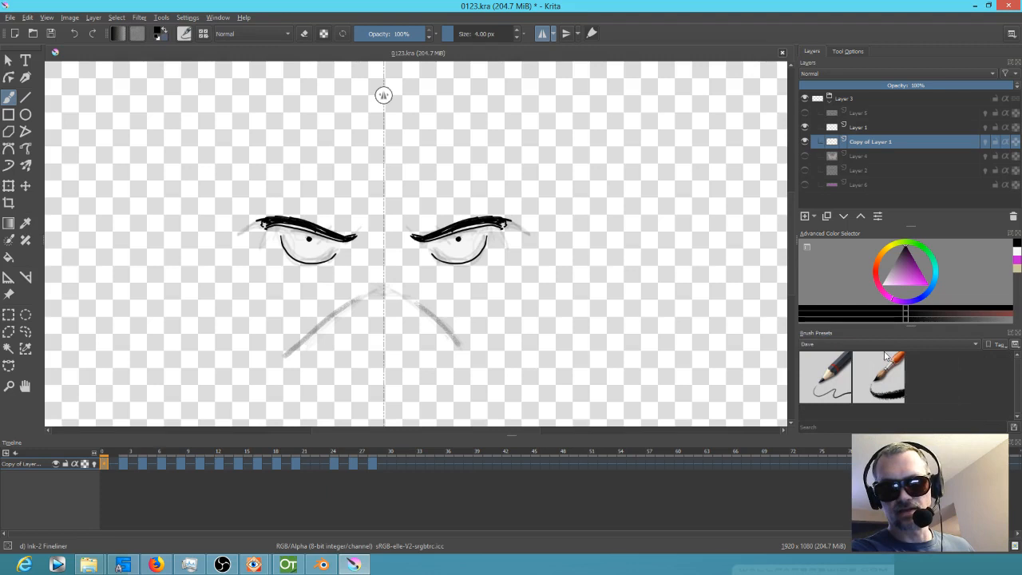
pyautogui.click(882, 345)
pyautogui.click(881, 348)
pyautogui.click(881, 344)
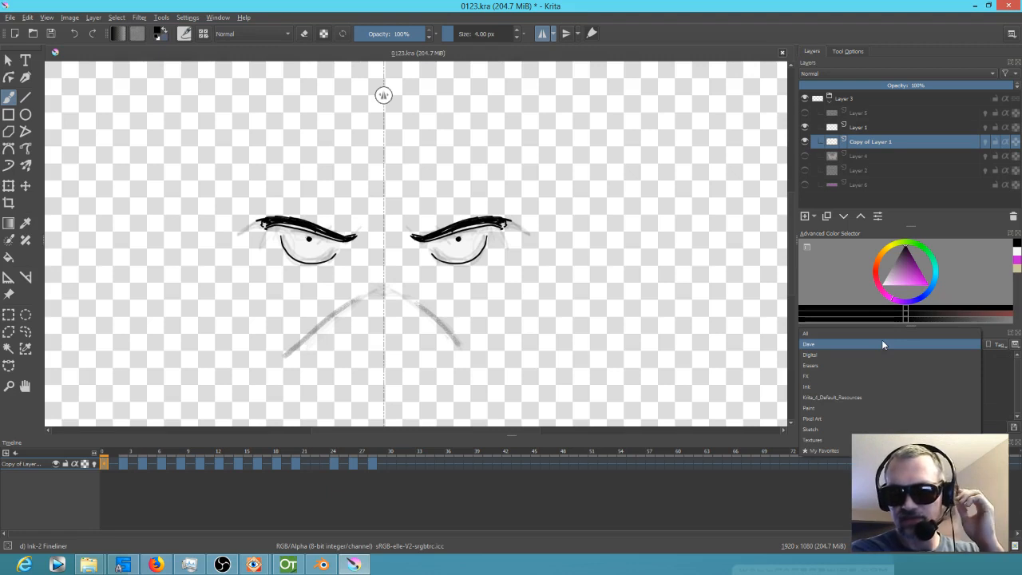
pyautogui.click(881, 340)
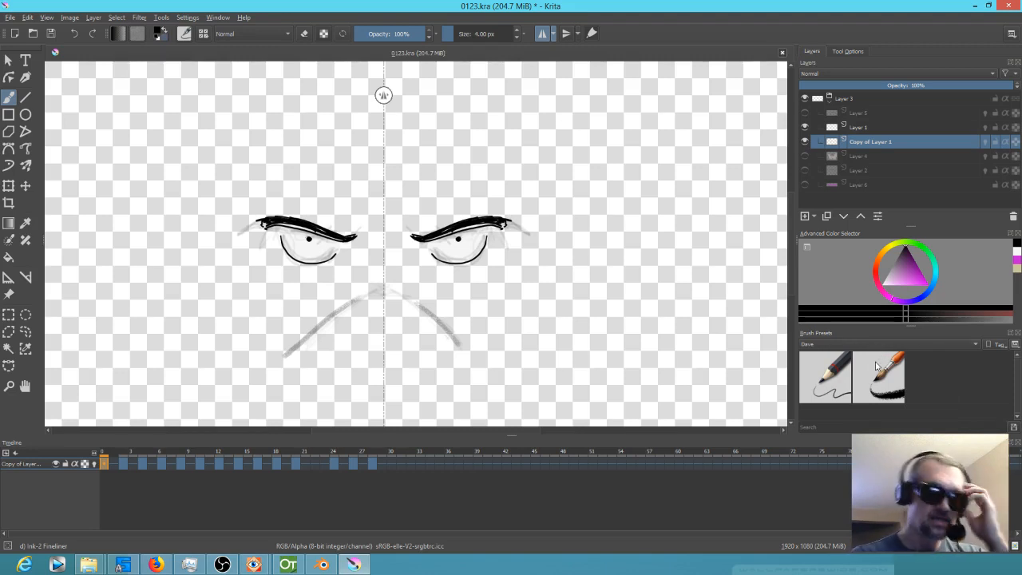
pyautogui.moveTo(882, 364)
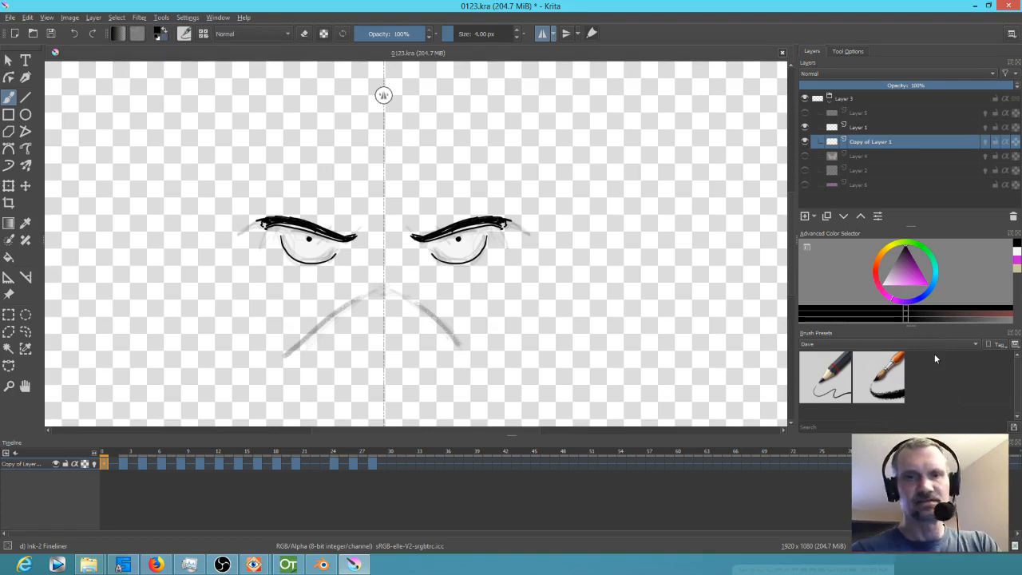
# Step: Save 0123.kra, then restart Krita and reopen the file from the recent documents
pyautogui.click(50, 34)
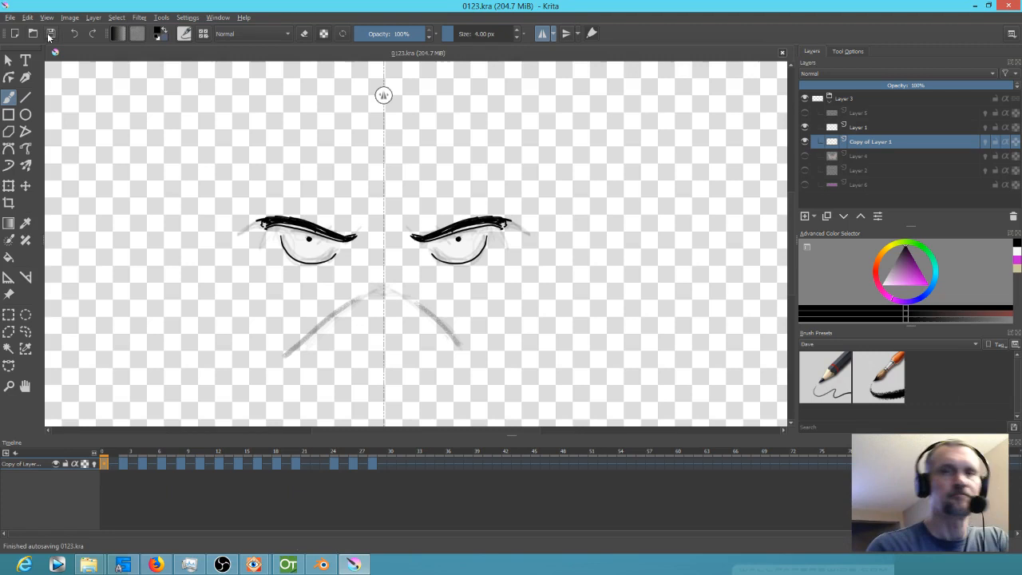
pyautogui.click(1007, 6)
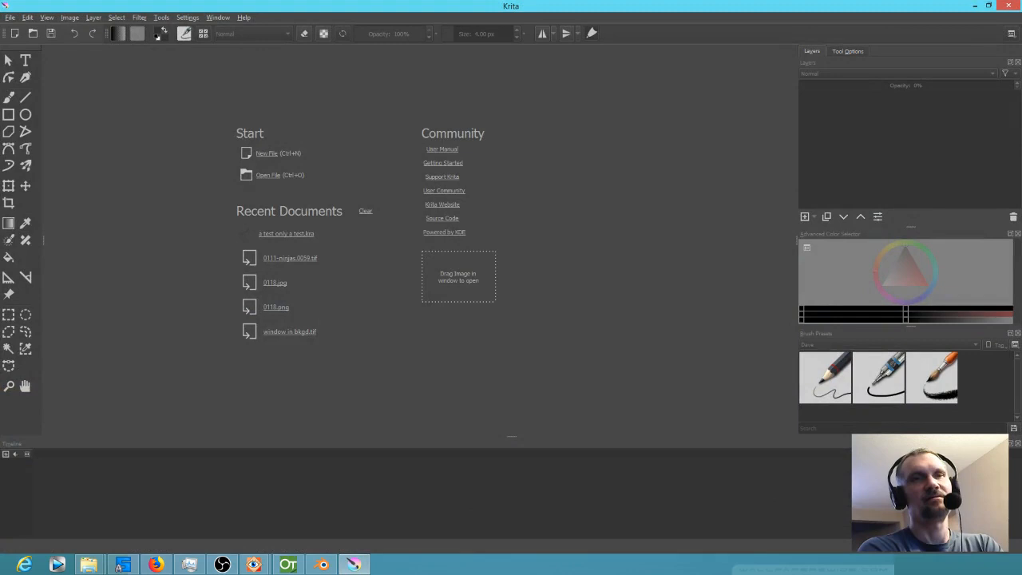
pyautogui.click(11, 17)
pyautogui.moveTo(31, 54)
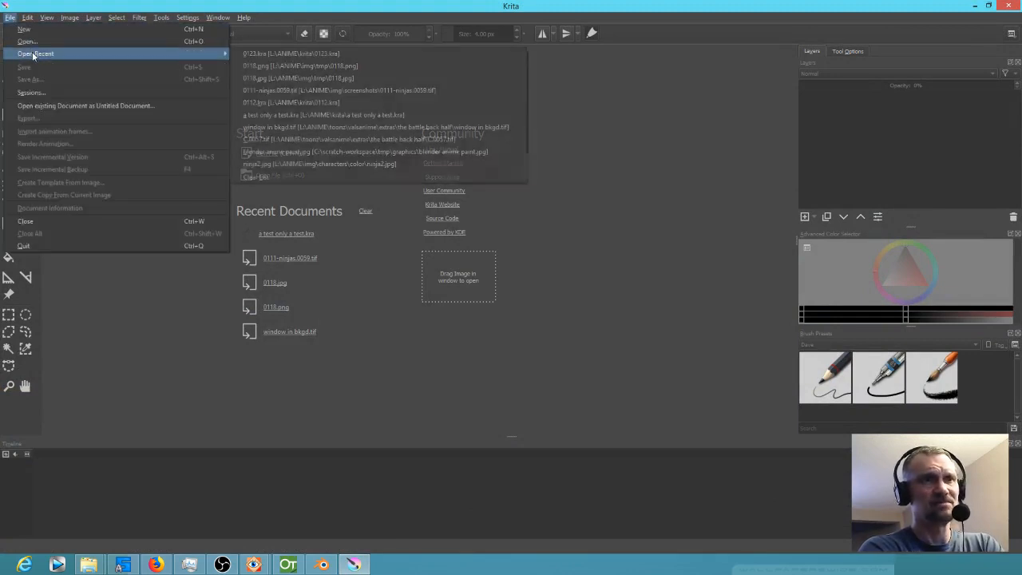
pyautogui.click(289, 53)
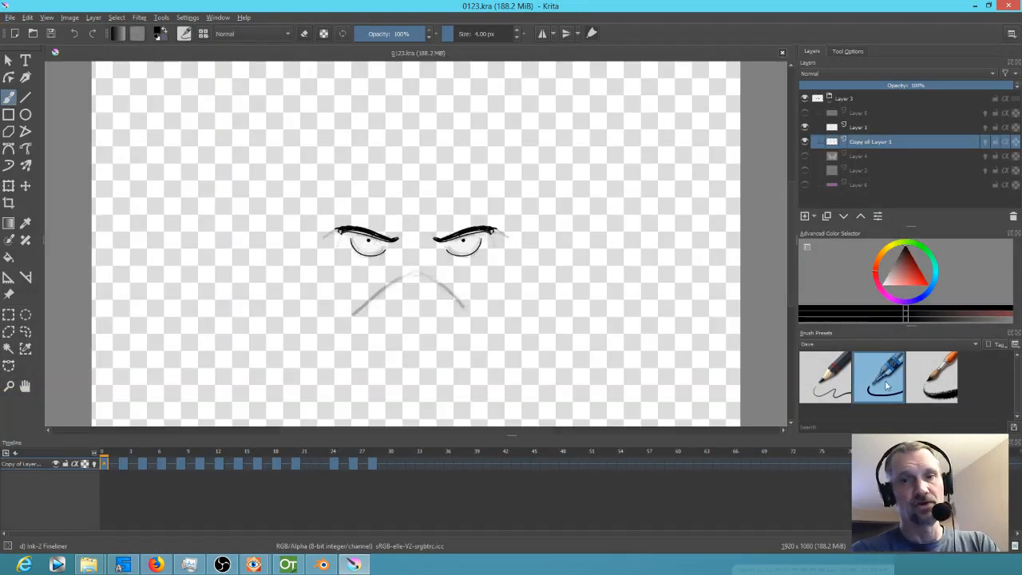
pyautogui.moveTo(928, 373)
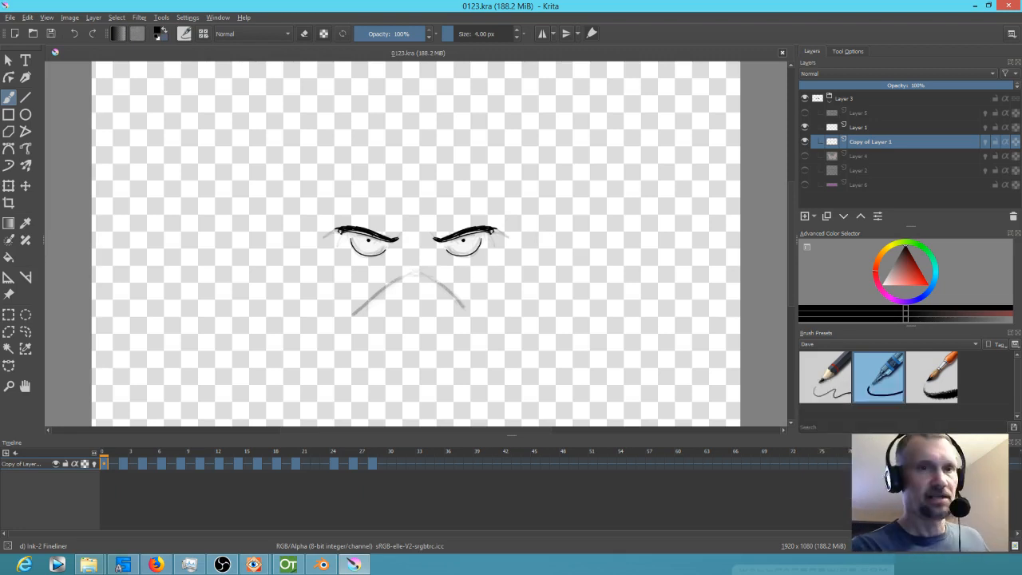
# Step: Turn on horizontal mirroring and ink a small black pupil dot in both round eyes at frame 6 of Copy of Layer 1
pyautogui.scroll(4, 524, 242)
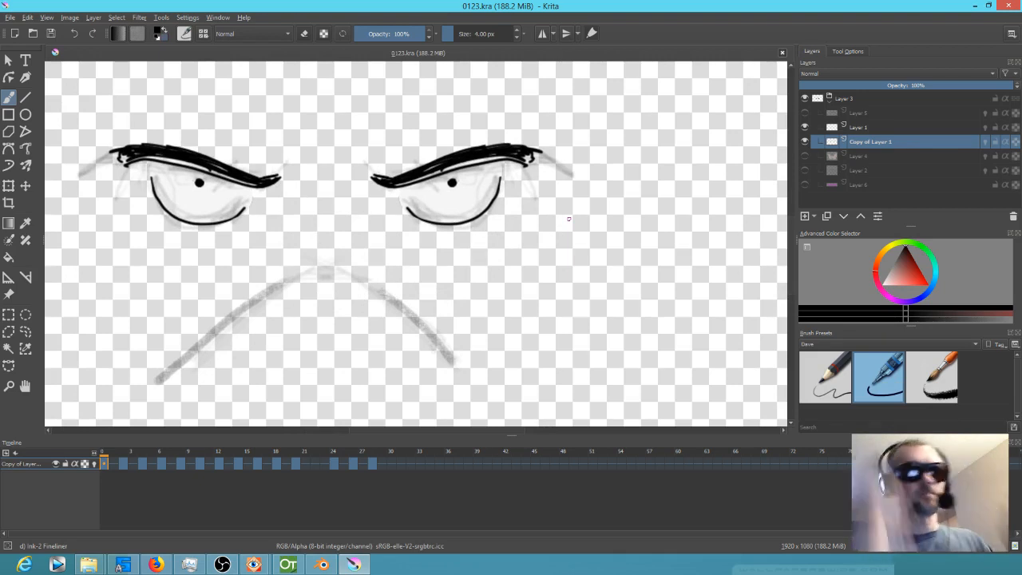
pyautogui.press('.')
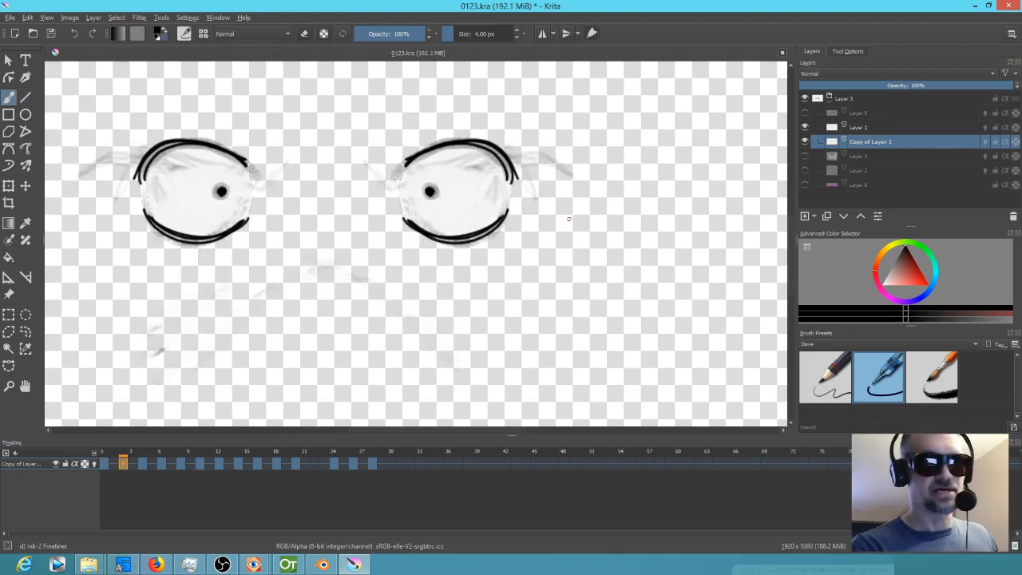
pyautogui.press('.')
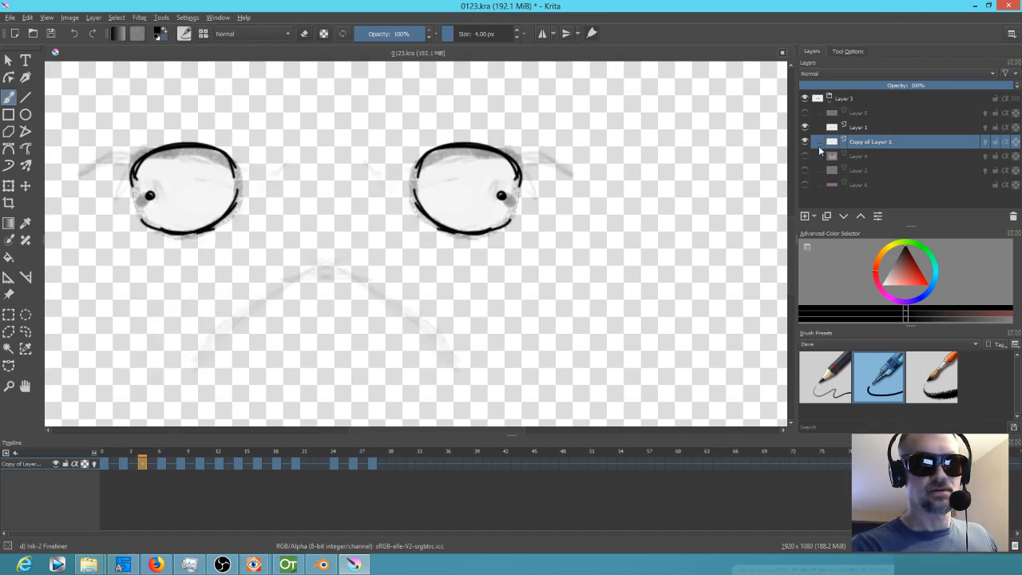
pyautogui.press('.')
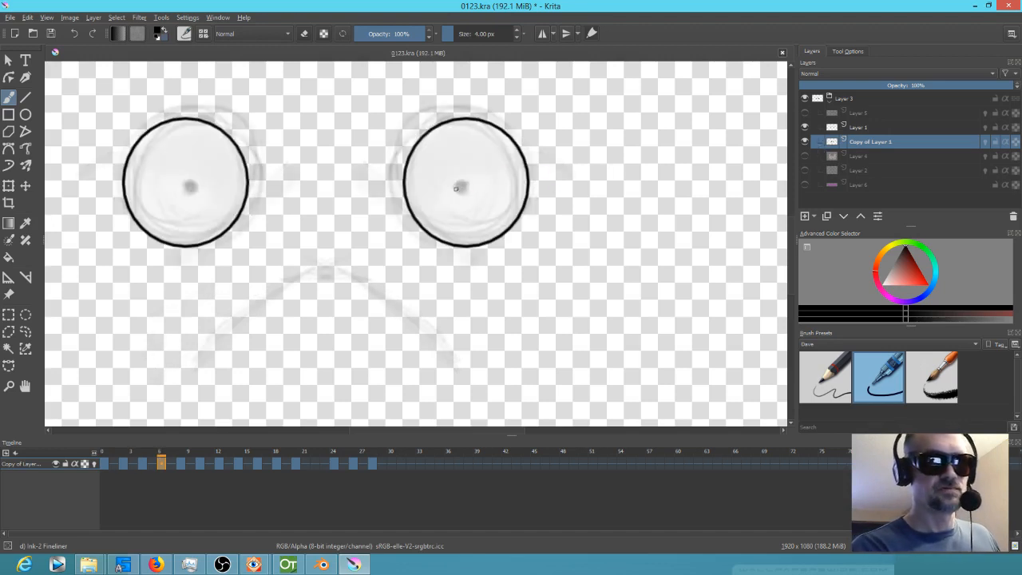
pyautogui.click(457, 187)
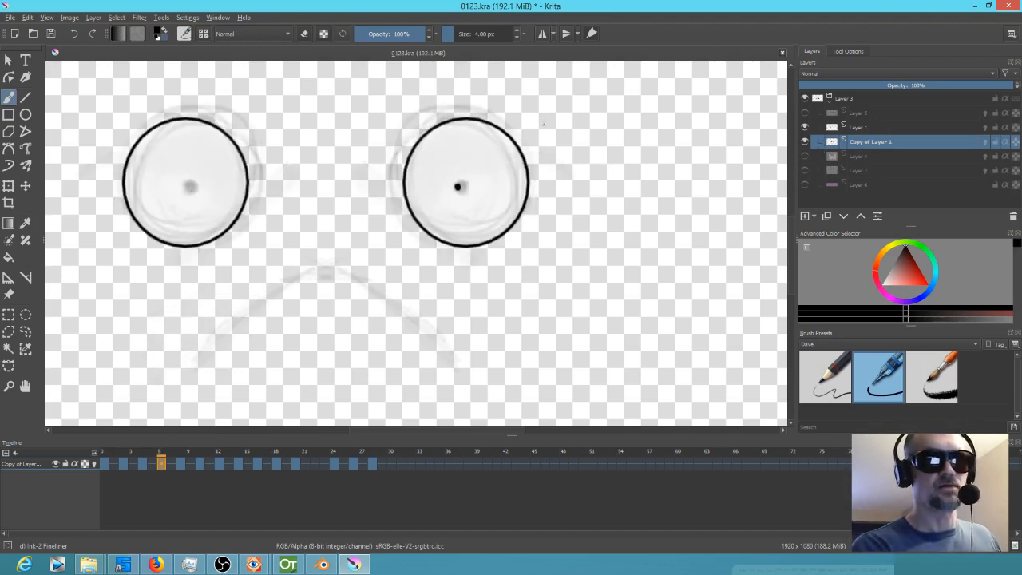
pyautogui.hotkey('ctrl', 'z')
pyautogui.click(544, 36)
pyautogui.click(459, 187)
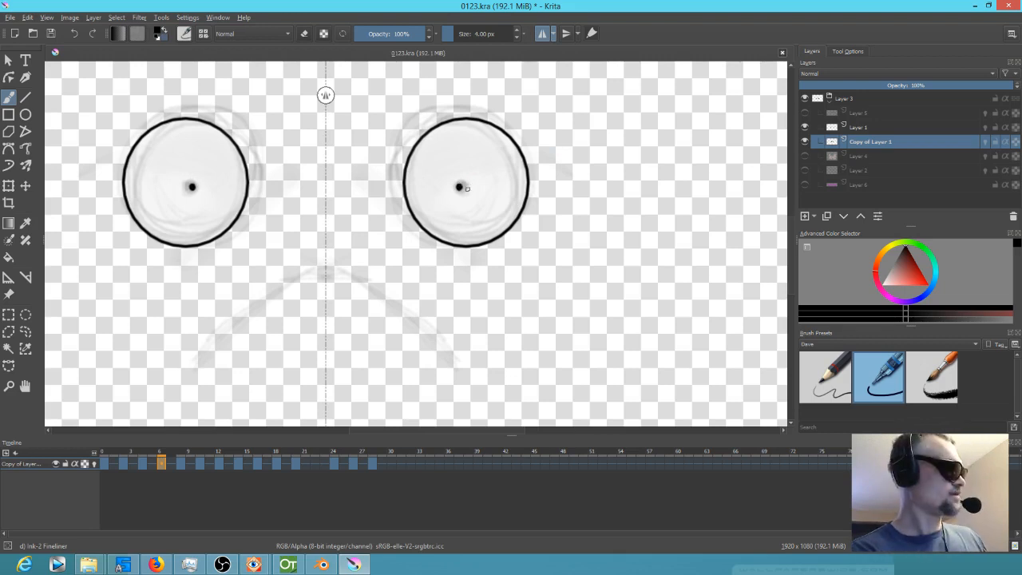
# Step: Ink a small black spiral pupil in the centre of both eyes at frame 8 of Copy of Layer 1
pyautogui.press('Right')
pyautogui.press('Right')
pyautogui.click(484, 154)
pyautogui.press('Right')
pyautogui.press('Right')
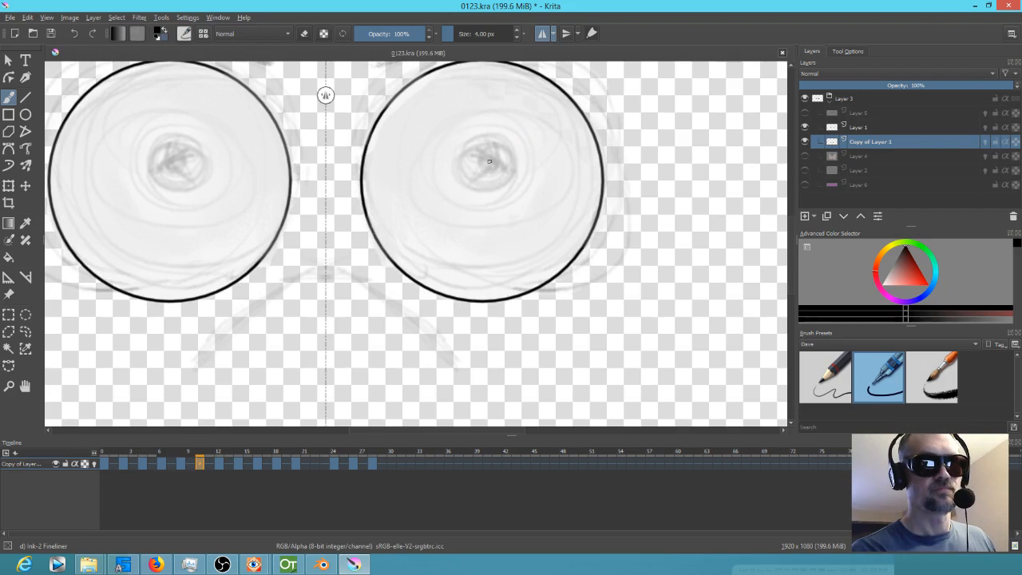
pyautogui.press('Left')
pyautogui.press('Left')
pyautogui.moveTo(487, 147)
pyautogui.mouseDown()
pyautogui.moveTo(487, 170)
pyautogui.moveTo(488, 146)
pyautogui.mouseUp()
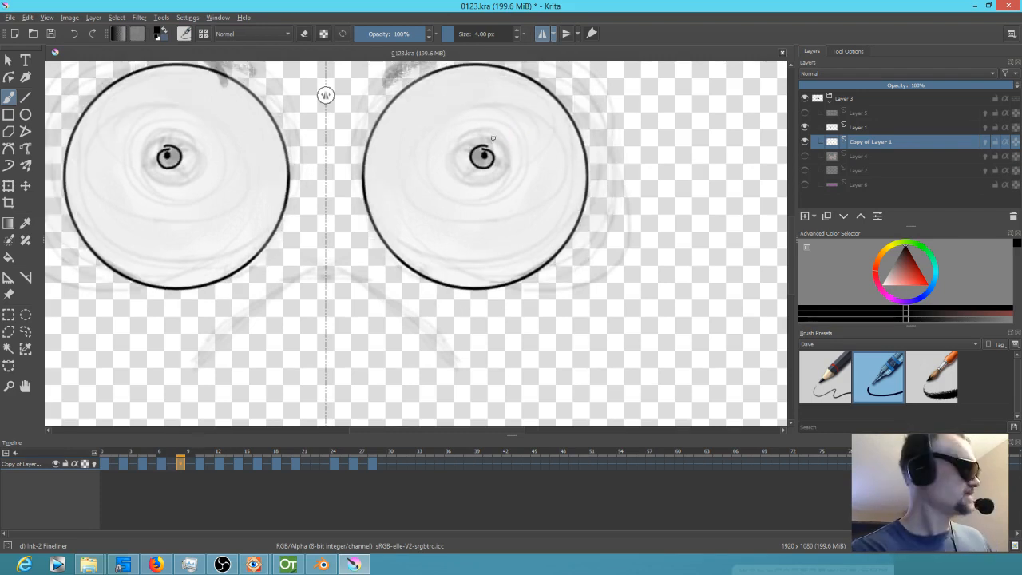
pyautogui.hotkey('ctrl', 'z')
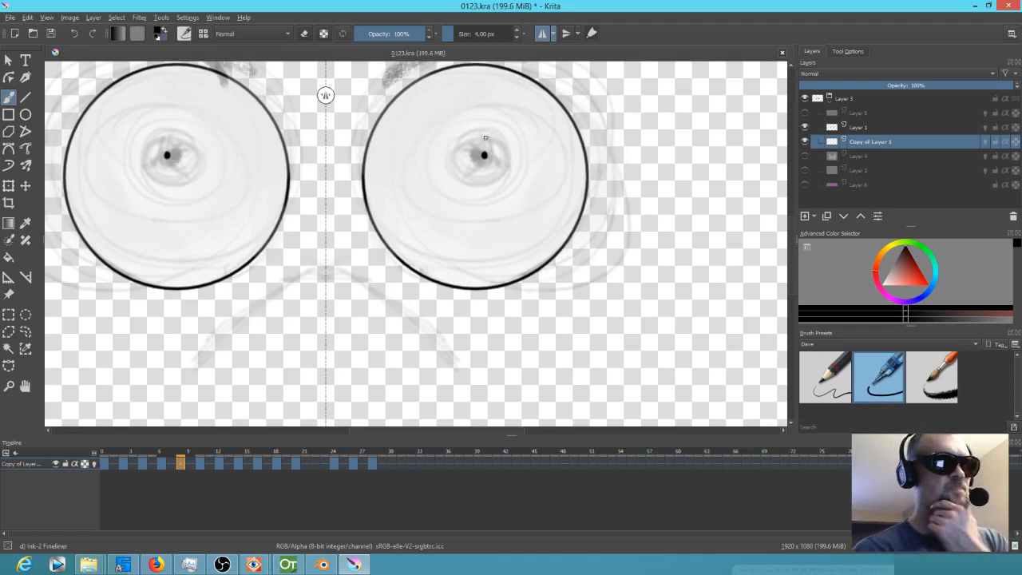
pyautogui.moveTo(483, 151)
pyautogui.mouseDown()
pyautogui.moveTo(490, 160)
pyautogui.moveTo(472, 148)
pyautogui.moveTo(487, 170)
pyautogui.moveTo(495, 146)
pyautogui.mouseUp()
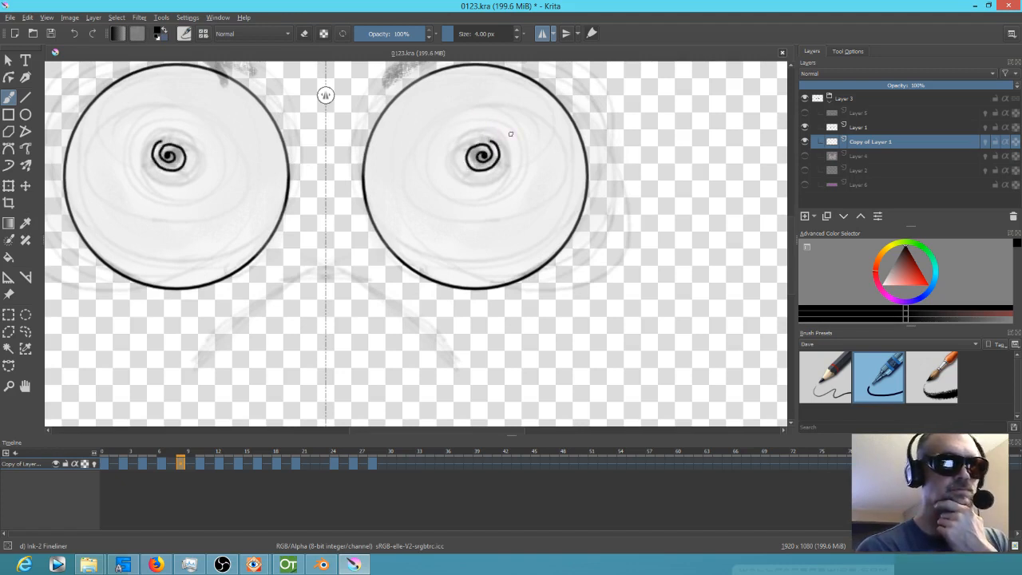
# Step: Ink the mirrored pupils over the sketched centres of both large eyes at frame 10
pyautogui.press('.')
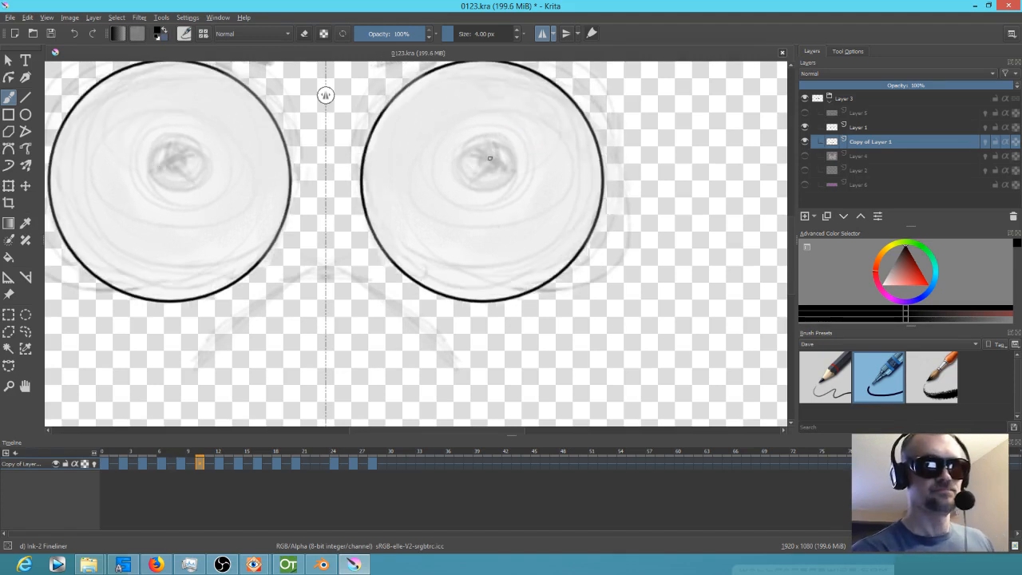
pyautogui.press('.')
pyautogui.moveTo(487, 159)
pyautogui.mouseDown()
pyautogui.moveTo(479, 177)
pyautogui.moveTo(497, 149)
pyautogui.moveTo(465, 164)
pyautogui.moveTo(484, 180)
pyautogui.moveTo(481, 160)
pyautogui.moveTo(490, 163)
pyautogui.moveTo(467, 169)
pyautogui.moveTo(499, 163)
pyautogui.moveTo(473, 177)
pyautogui.moveTo(502, 155)
pyautogui.moveTo(482, 159)
pyautogui.moveTo(479, 172)
pyautogui.moveTo(493, 144)
pyautogui.moveTo(467, 143)
pyautogui.moveTo(480, 174)
pyautogui.moveTo(470, 163)
pyautogui.moveTo(503, 169)
pyautogui.moveTo(480, 148)
pyautogui.moveTo(506, 174)
pyautogui.moveTo(479, 165)
pyautogui.moveTo(457, 188)
pyautogui.mouseUp()
# Step: Review the inked eyes on each remaining keyframe of Copy of Layer 1 through frame 28
pyautogui.press('.')
pyautogui.press('.')
pyautogui.press('.')
pyautogui.press('.')
pyautogui.press('.')
pyautogui.press('.')
pyautogui.press('.')
pyautogui.press('.')
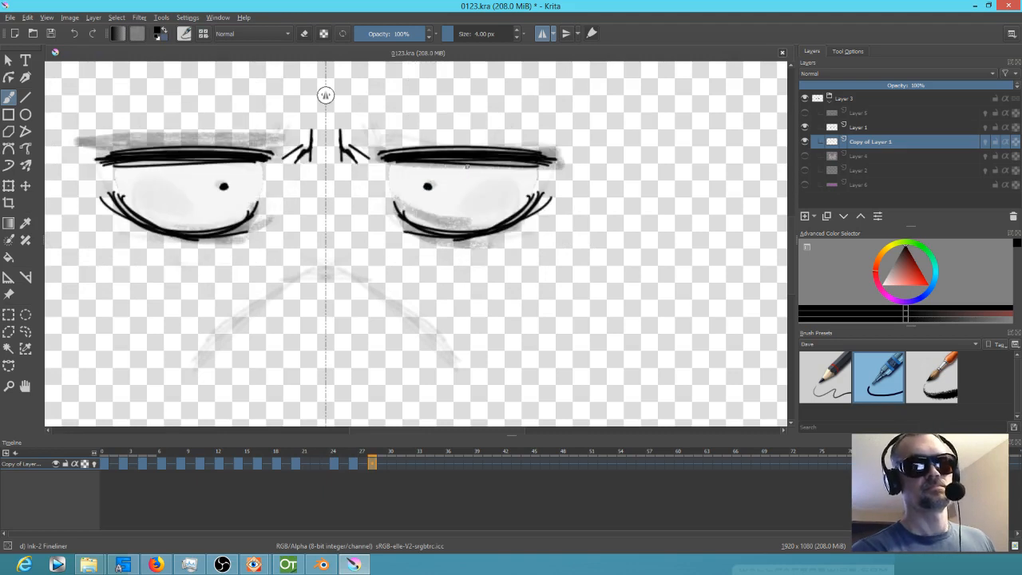
pyautogui.scroll(-4, 410, 224)
pyautogui.scroll(3, 411, 231)
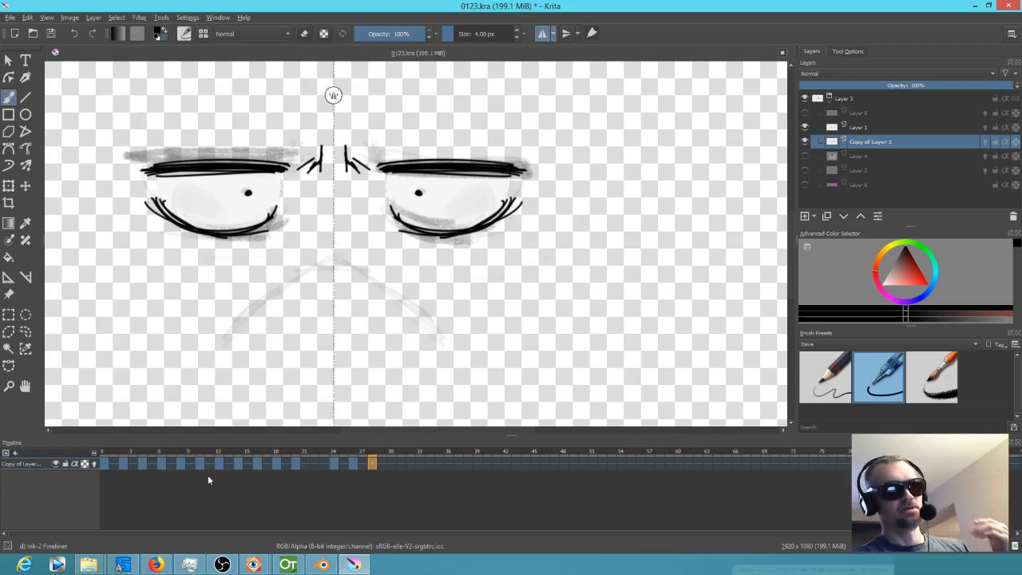
# Step: Play back the inked eye animation from frame 0 and review it with the full canvas in view
pyautogui.click(104, 463)
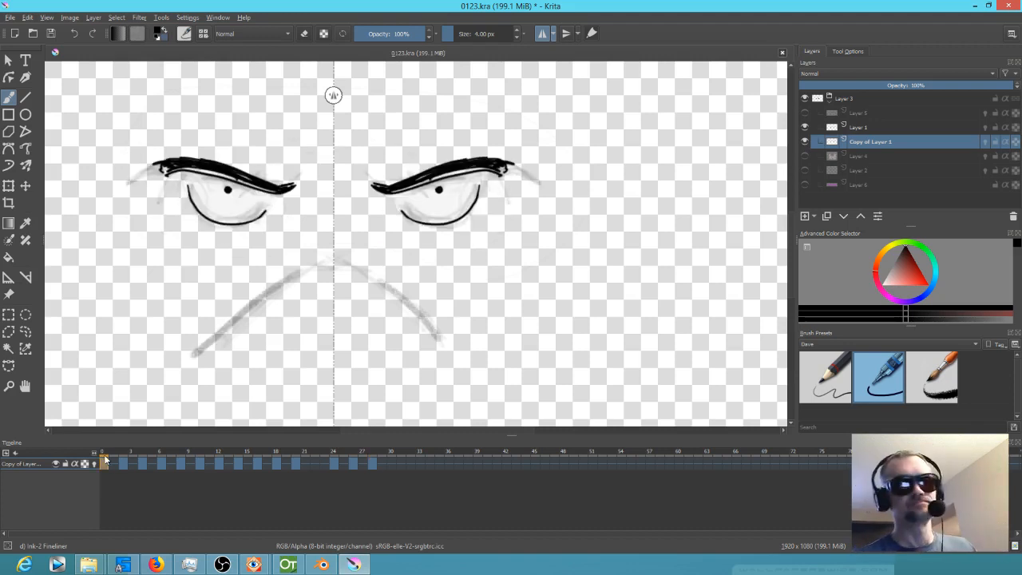
pyautogui.press('space')
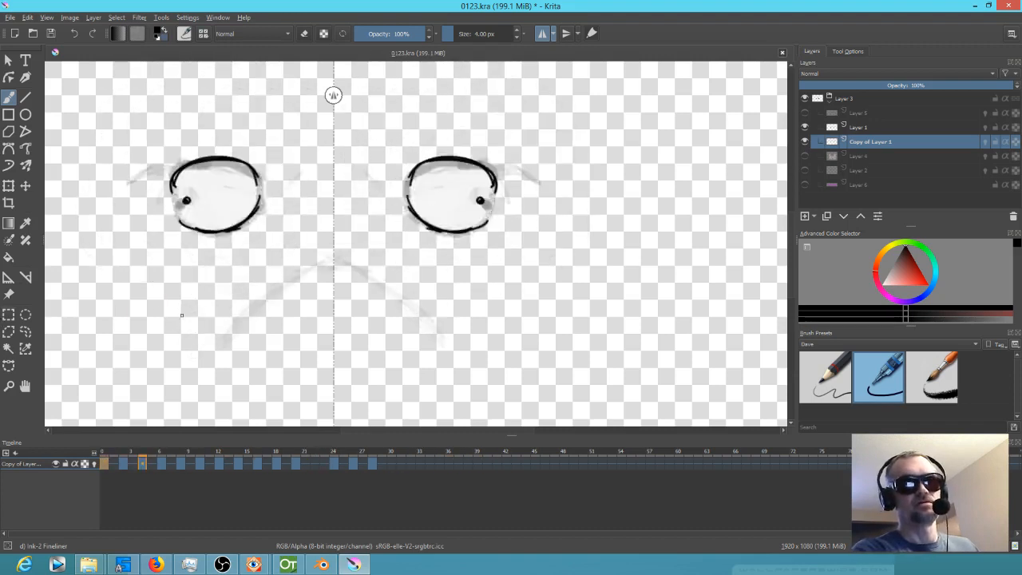
pyautogui.scroll(-3, 180, 306)
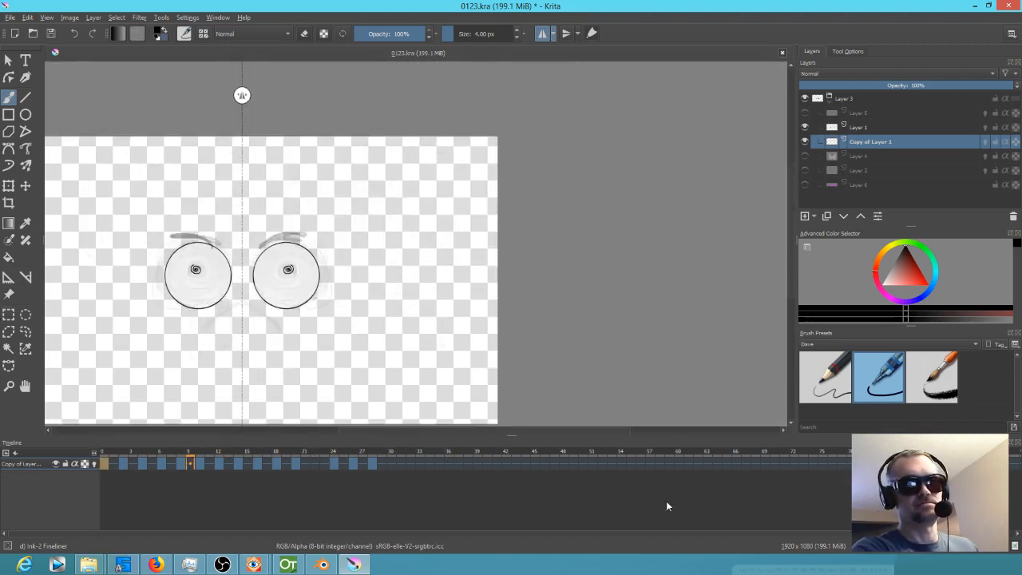
pyautogui.moveTo(511, 335); pyautogui.dragTo(599, 302)
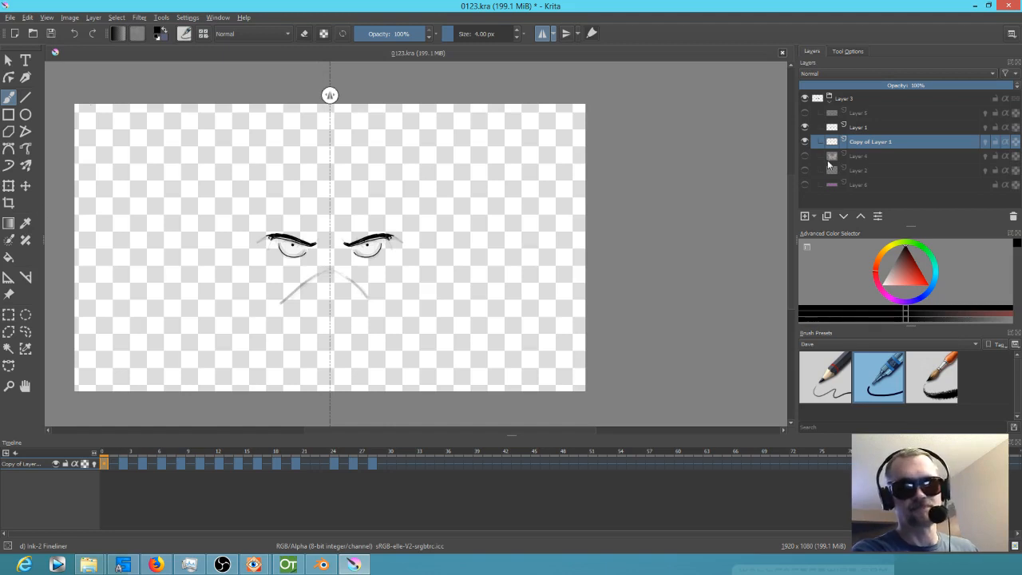
# Step: Raise the opacity of Layer 1, the rough sketch layer, to 65%
pyautogui.click(869, 128)
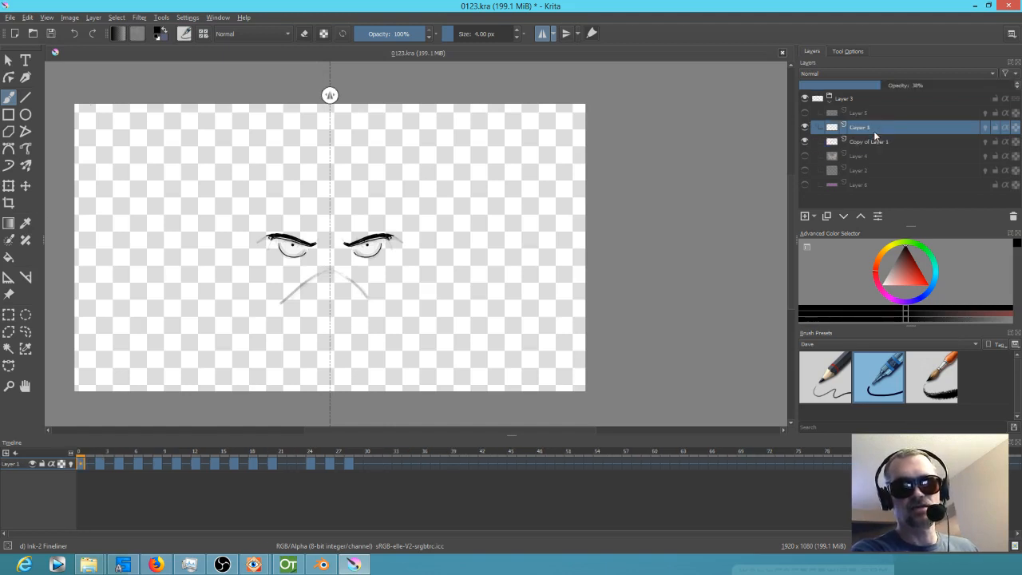
pyautogui.moveTo(887, 85); pyautogui.dragTo(940, 85)
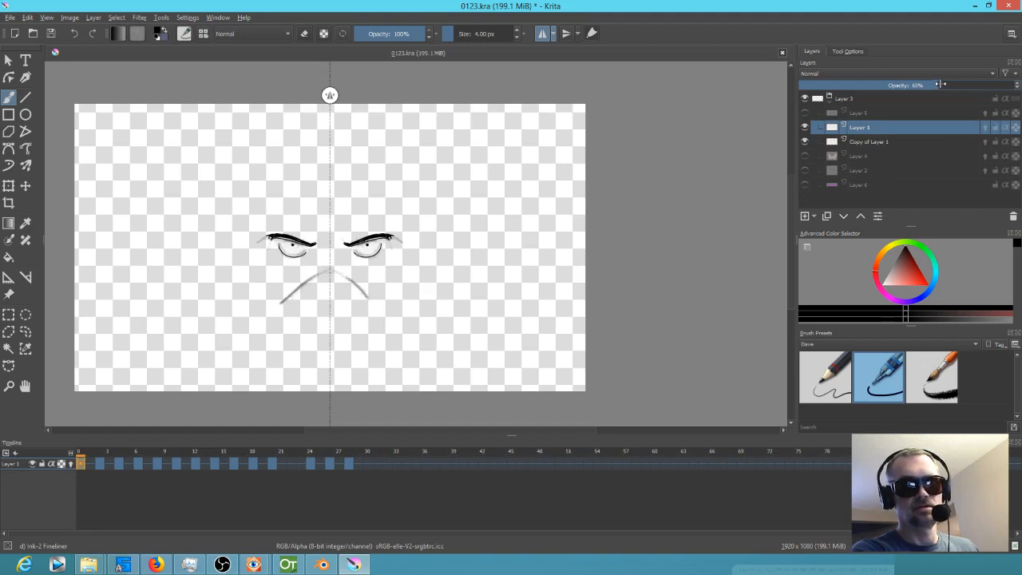
# Step: Go back and forth through the opening keyframes to compare Layer 1's sketch with the inked eyes
pyautogui.press('Right')
pyautogui.press('Right')
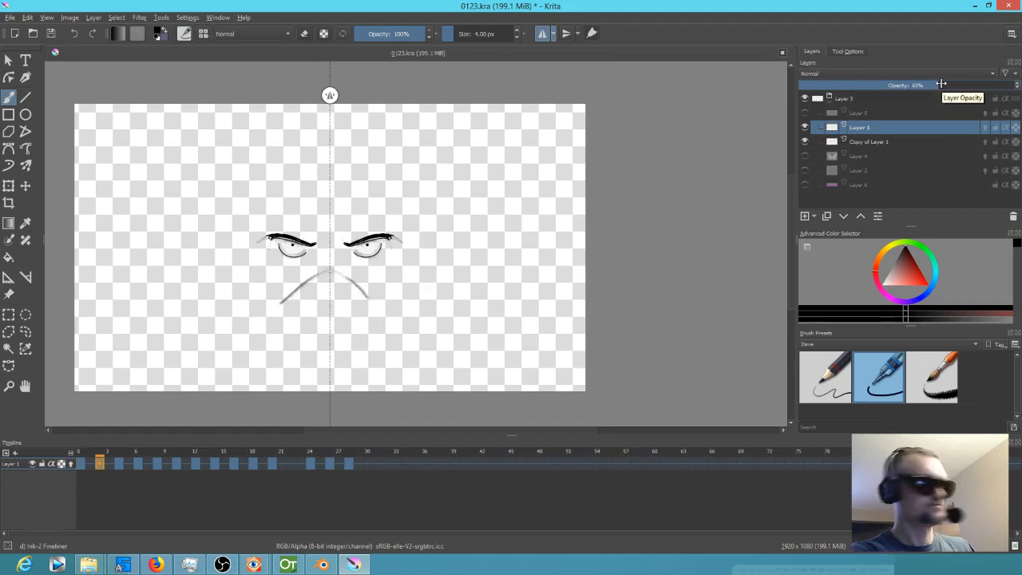
pyautogui.press('Right')
pyautogui.press('Right')
pyautogui.press('Right')
pyautogui.press('Right')
pyautogui.press('Right')
pyautogui.press('Left')
pyautogui.press('Left')
pyautogui.press('Left')
pyautogui.press('Left')
pyautogui.press('Left')
pyautogui.press('Left')
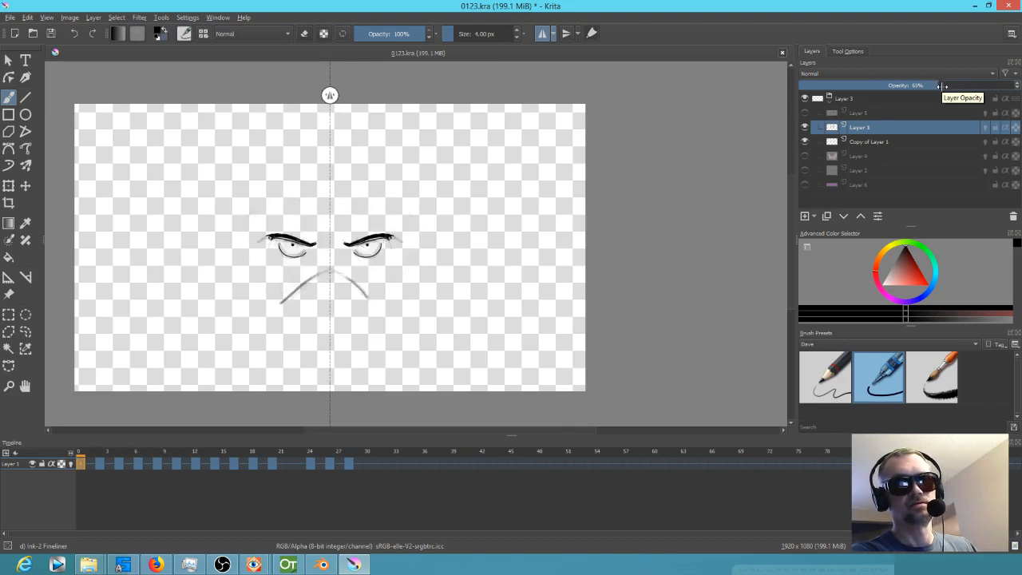
pyautogui.press('Right')
pyautogui.press('Right')
pyautogui.press('Right')
pyautogui.press('Right')
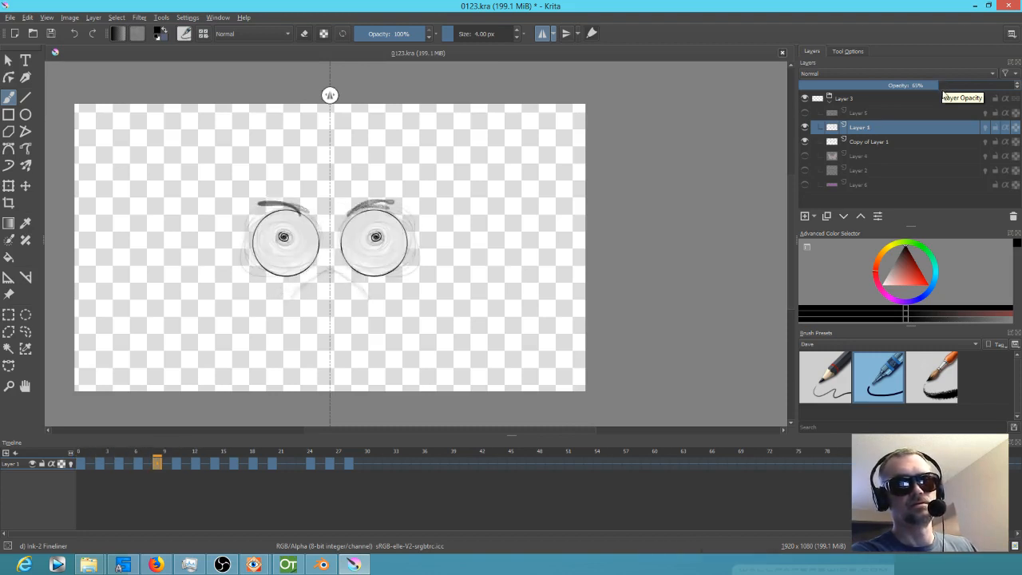
pyautogui.press('Left')
pyautogui.press('Left')
pyautogui.press('Left')
pyautogui.press('Left')
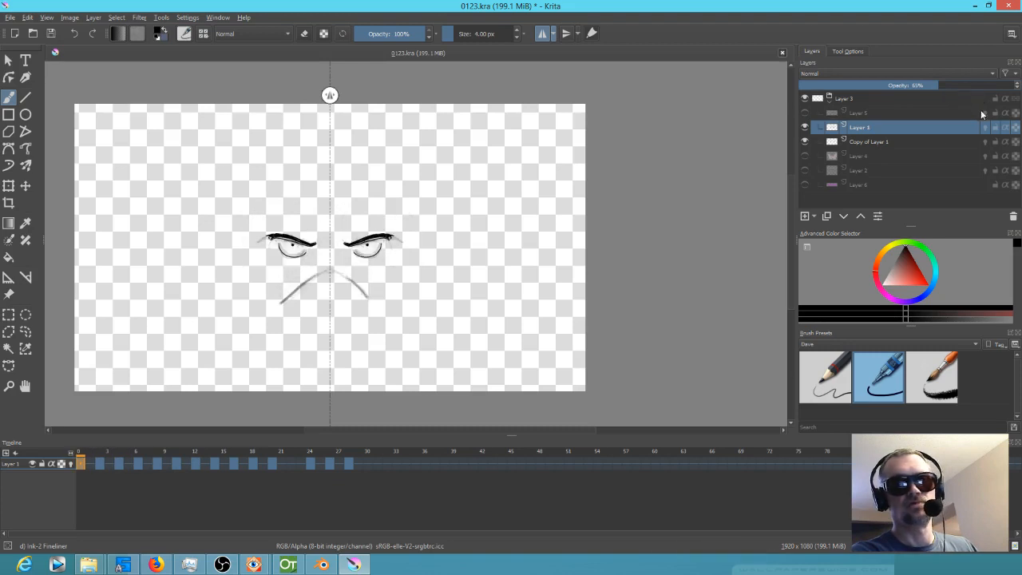
# Step: Delete Copy of Layer 1 and undo the deletion
pyautogui.click(883, 142)
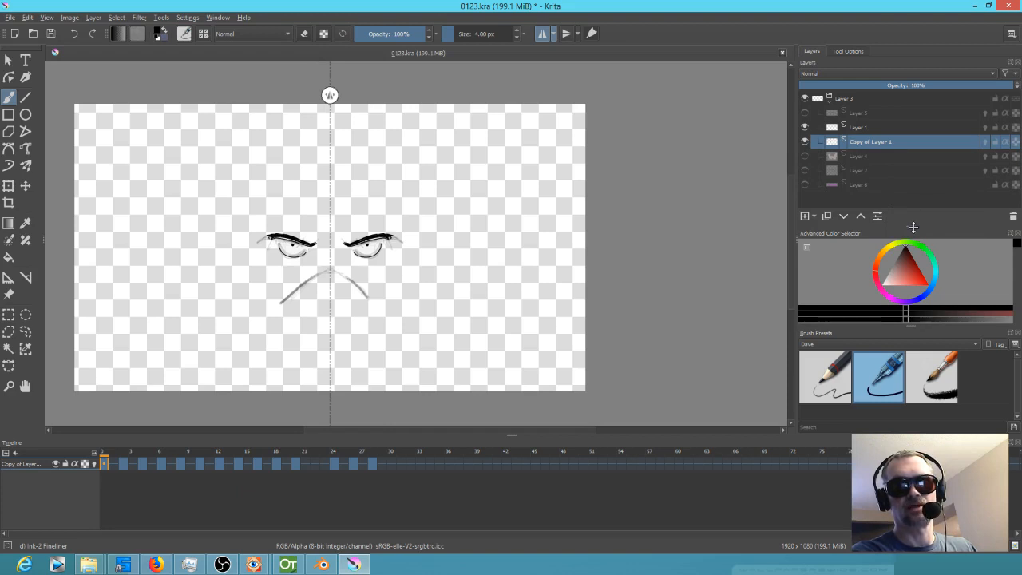
pyautogui.moveTo(913, 228); pyautogui.dragTo(914, 230)
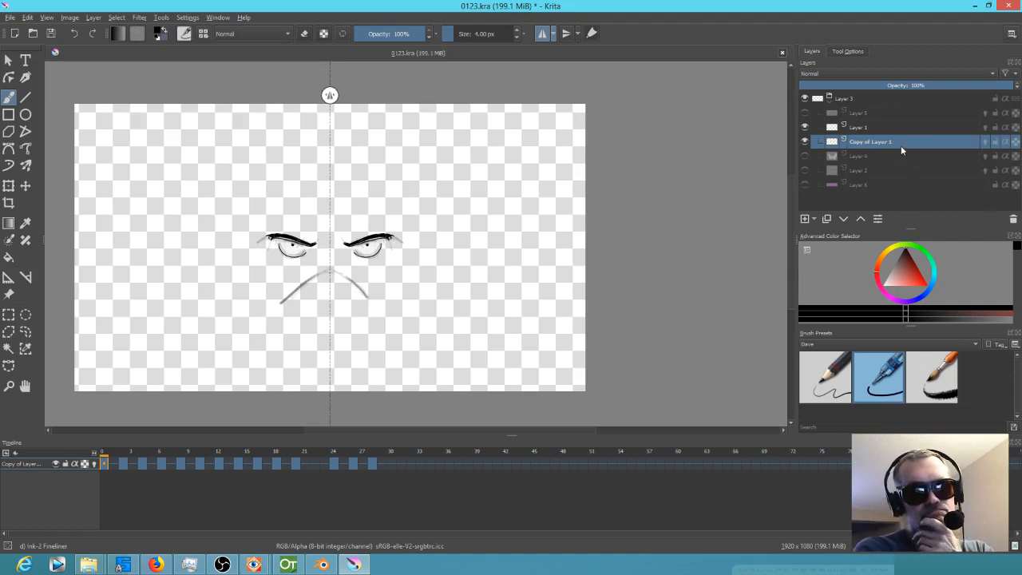
pyautogui.moveTo(882, 142)
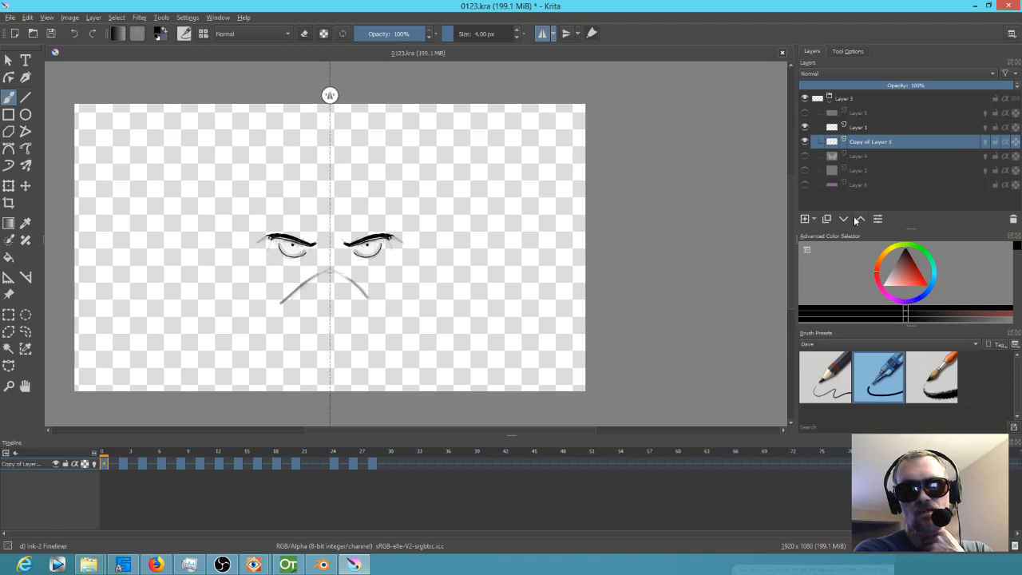
pyautogui.click(1013, 220)
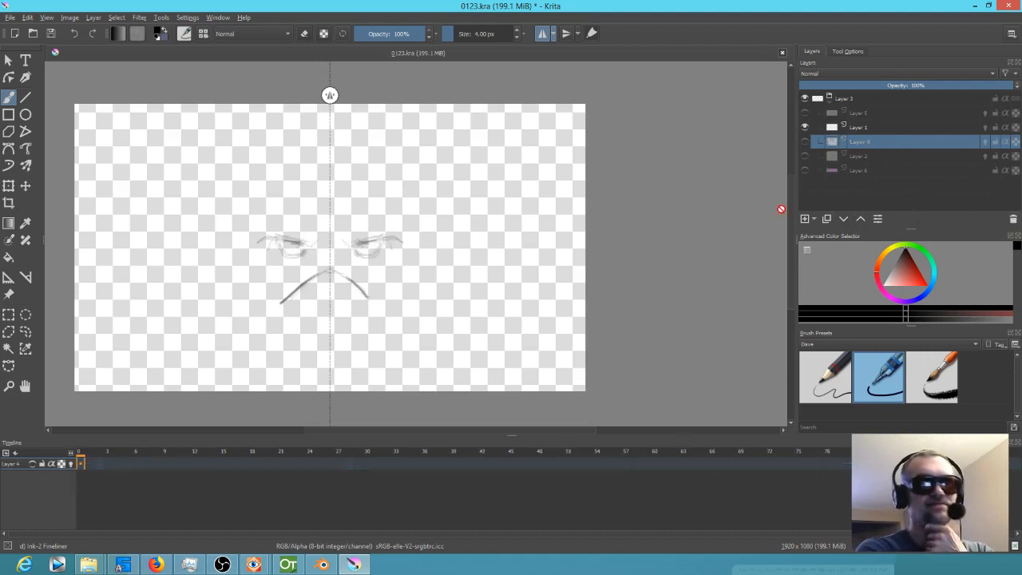
pyautogui.click(860, 128)
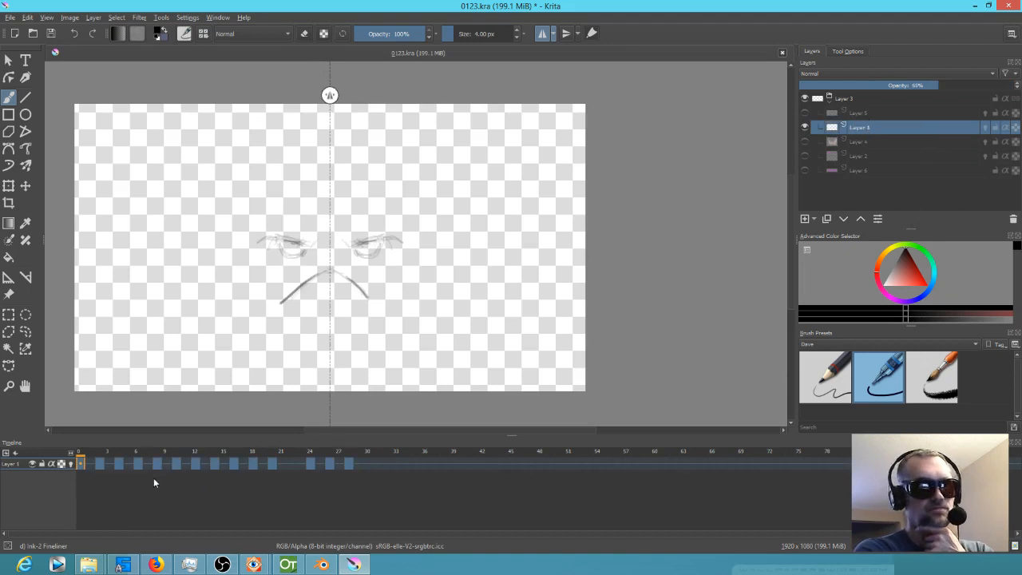
pyautogui.moveTo(101, 454)
pyautogui.mouseDown()
pyautogui.moveTo(167, 455)
pyautogui.moveTo(79, 451)
pyautogui.mouseUp()
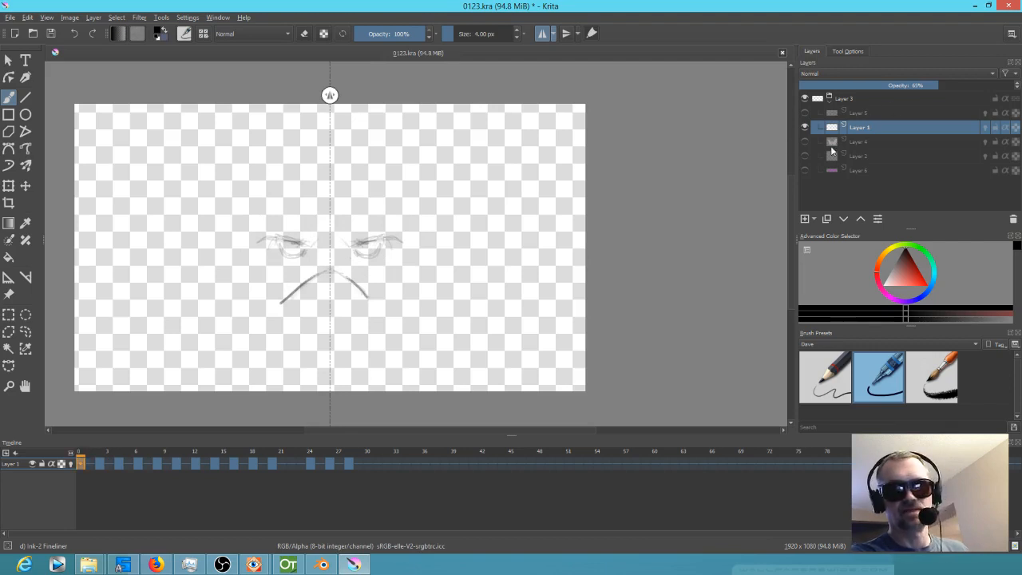
pyautogui.hotkey('ctrl', 'j')
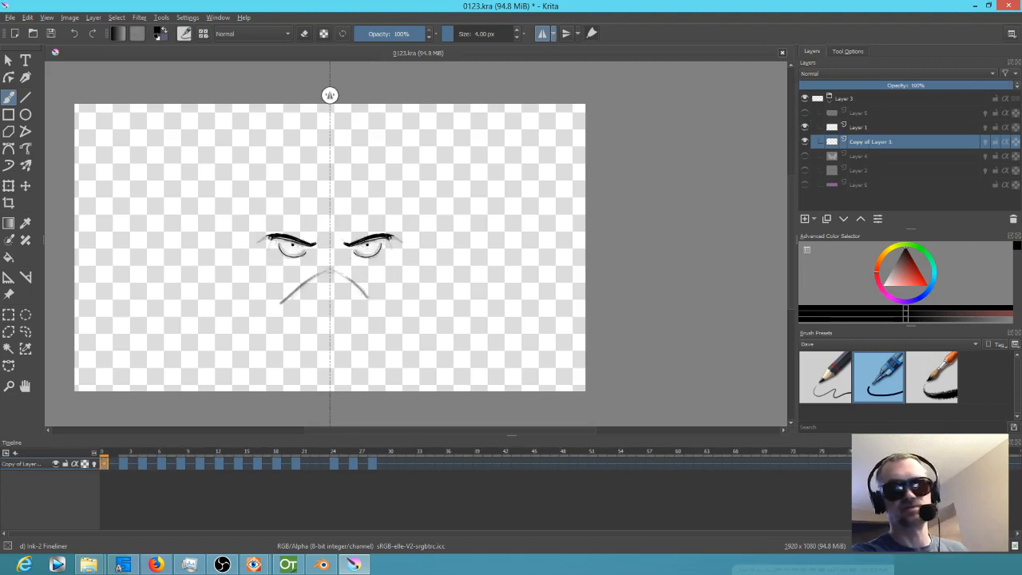
# Step: Check Layer 1's visibility and delete this sketch layer from the group, keeping Copy of Layer 1 with the inked eyes
pyautogui.click(807, 127)
pyautogui.click(806, 126)
pyautogui.click(849, 129)
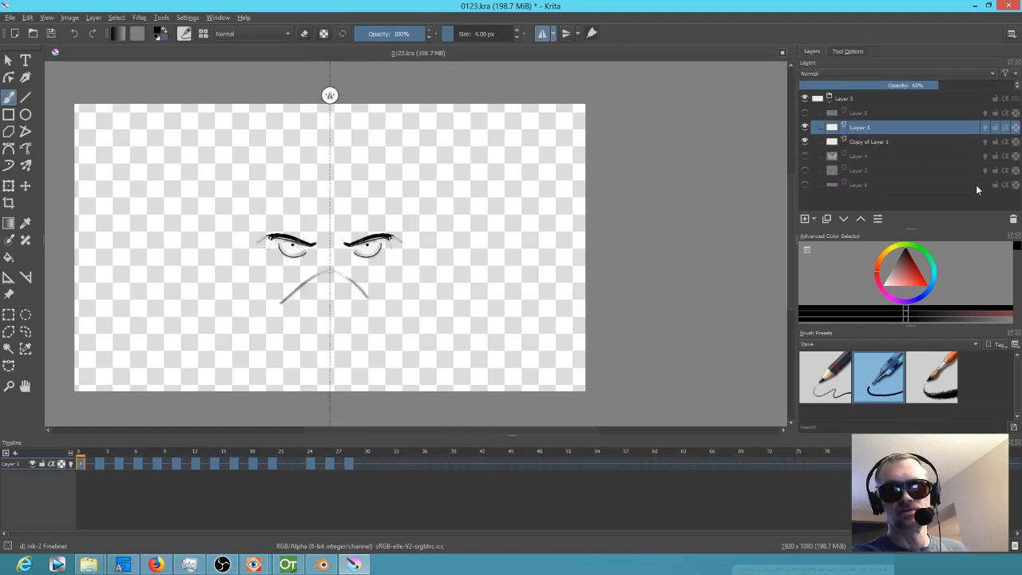
pyautogui.click(1012, 219)
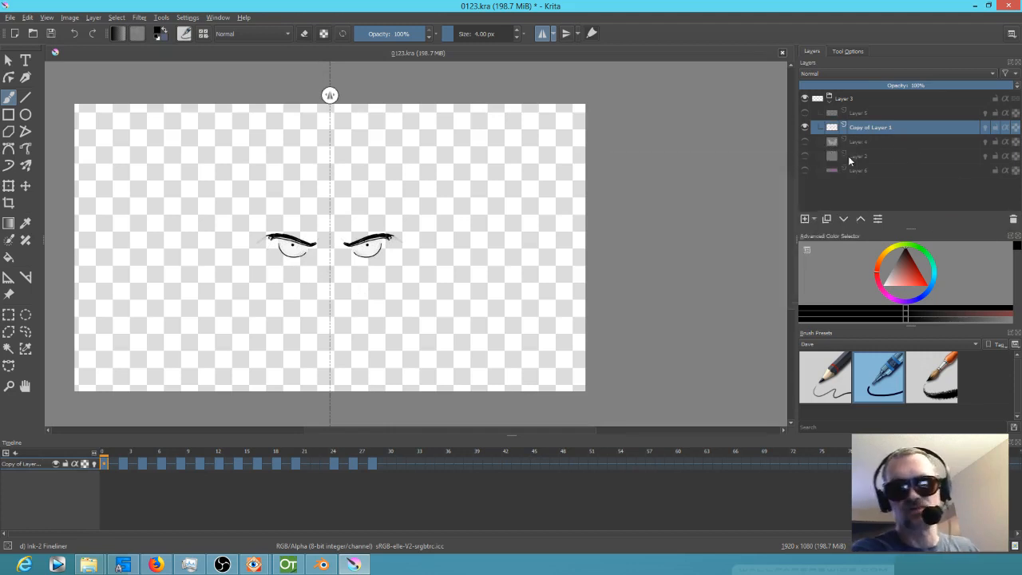
# Step: Go to frame 0 and add a new paint layer directly above Copy of Layer 1
pyautogui.click(103, 463)
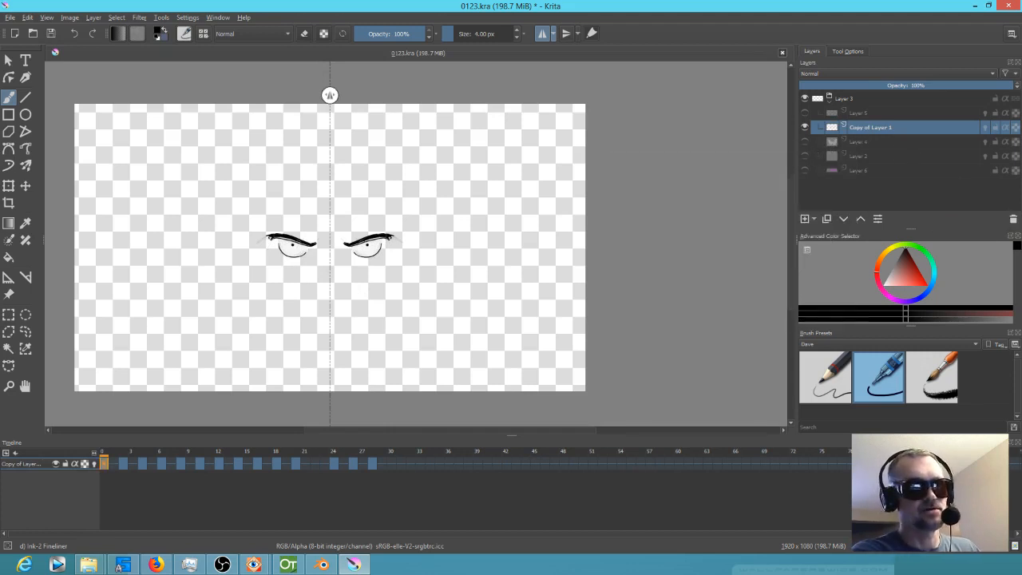
pyautogui.click(805, 218)
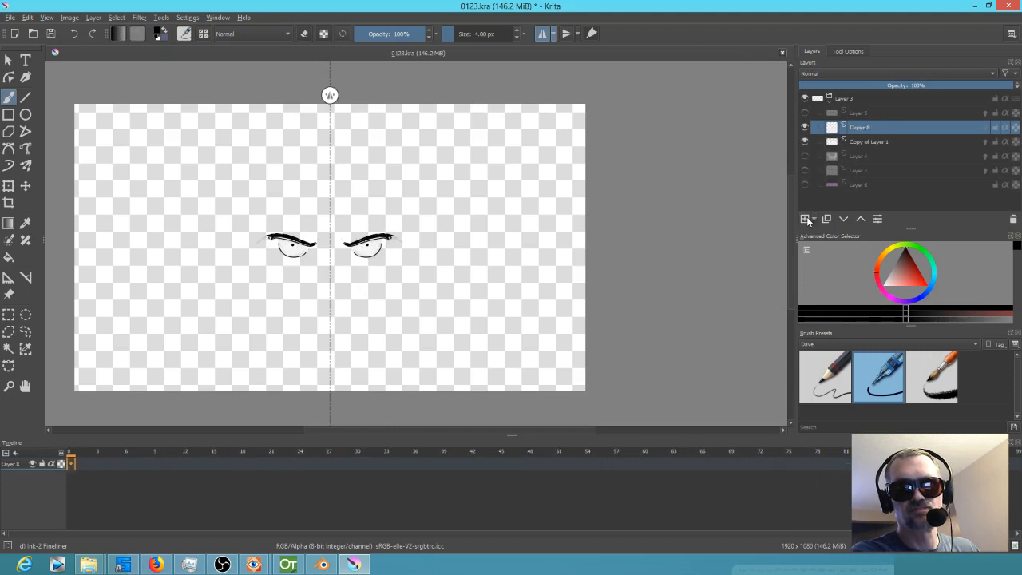
pyautogui.moveTo(834, 130)
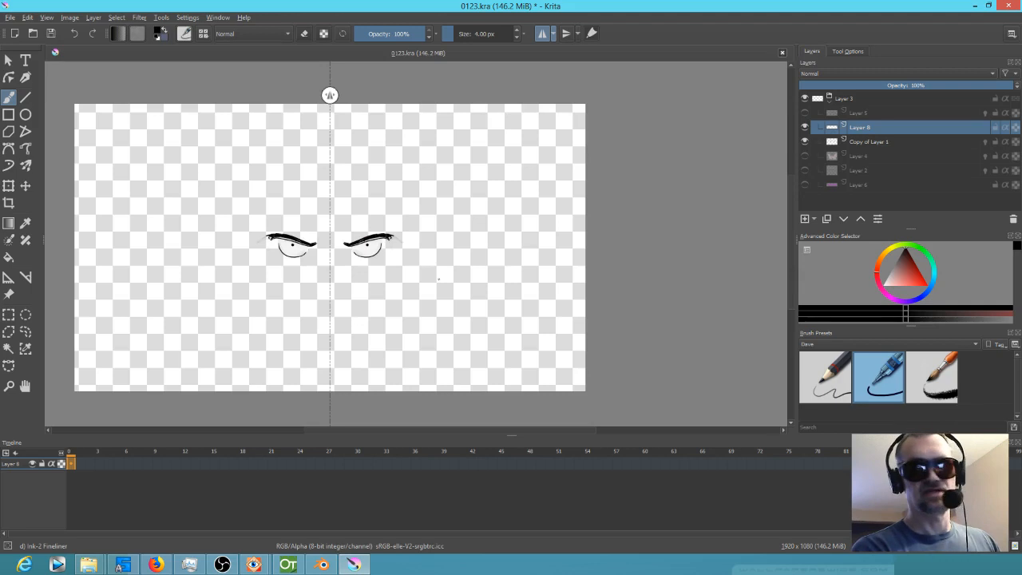
pyautogui.moveTo(426, 241); pyautogui.dragTo(445, 296)
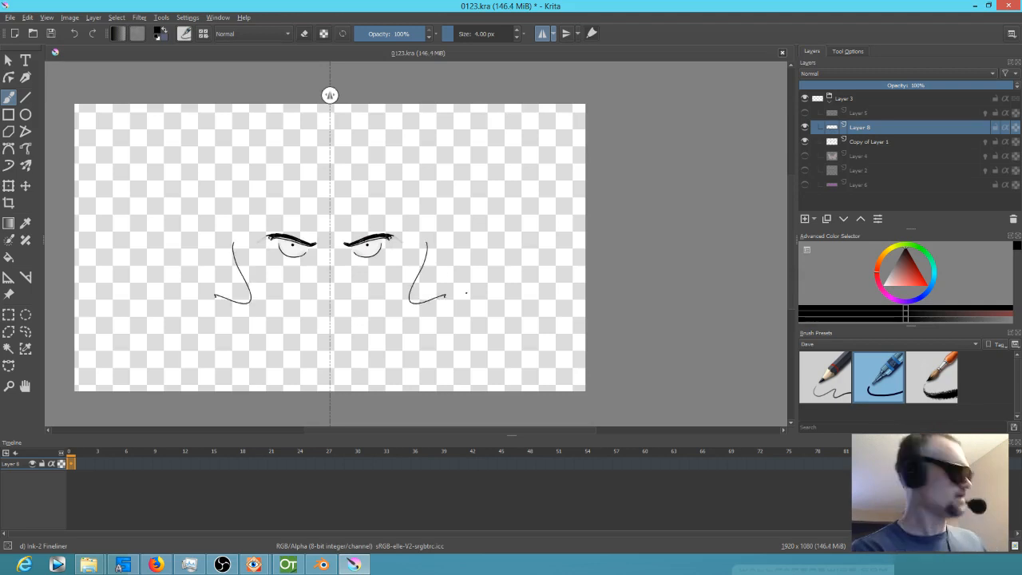
pyautogui.hotkey('ctrl', 'z')
pyautogui.moveTo(341, 285); pyautogui.dragTo(465, 234)
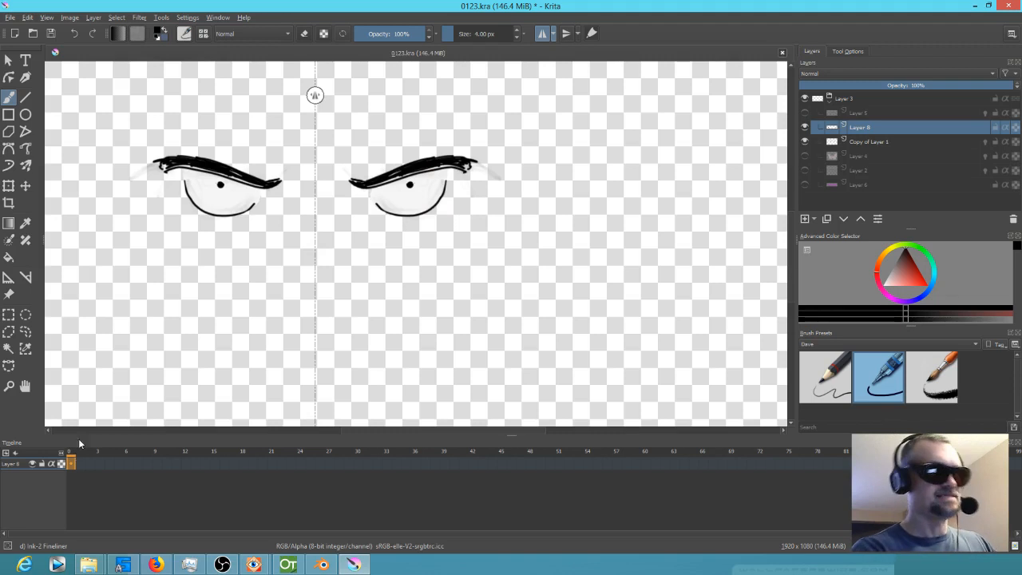
pyautogui.hotkey('ctrl', 'z')
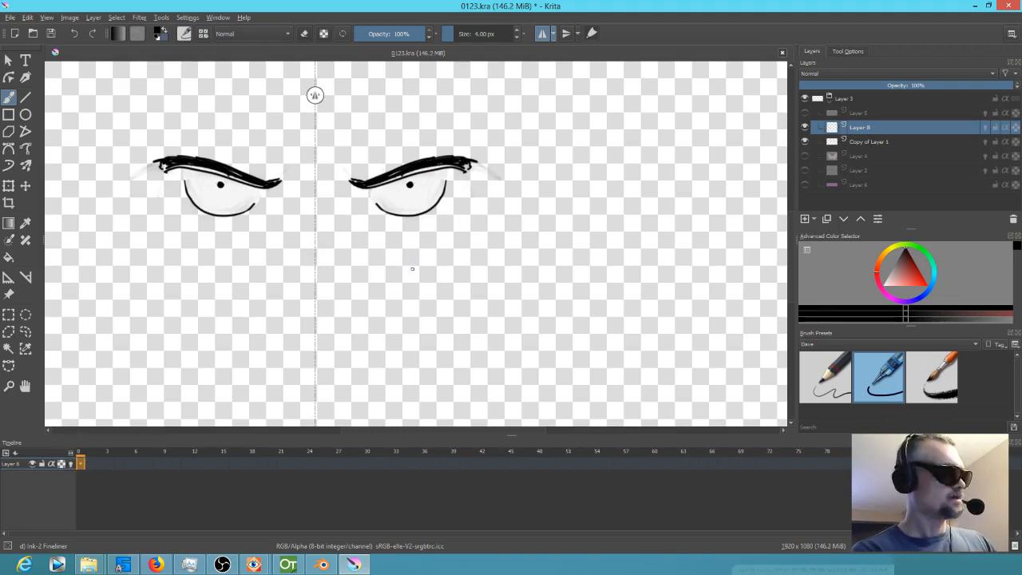
# Step: Ink thick, mirrored arched eyebrows above both eyes on a frame 2 keyframe of Layer 8
pyautogui.press('.')
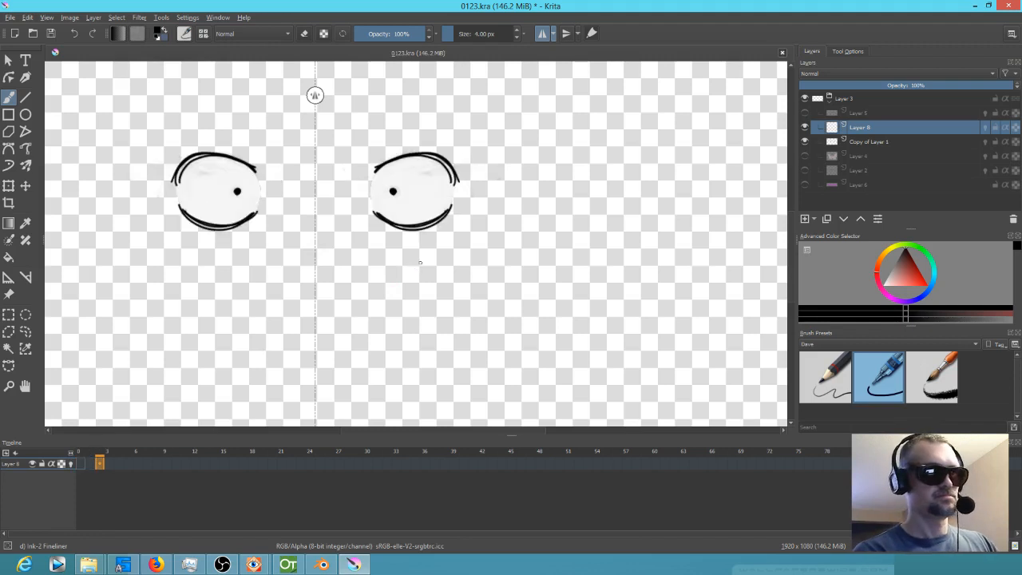
pyautogui.moveTo(382, 151)
pyautogui.mouseDown()
pyautogui.moveTo(445, 138)
pyautogui.moveTo(436, 136)
pyautogui.moveTo(457, 143)
pyautogui.mouseUp()
pyautogui.moveTo(423, 136); pyautogui.dragTo(460, 144)
pyautogui.moveTo(414, 138); pyautogui.dragTo(454, 143)
pyautogui.moveTo(378, 155); pyautogui.dragTo(364, 165)
# Step: Start a blank keyframe at frame 4 of Layer 8 and ink mirrored arched eyebrows close above both eyes
pyautogui.press('.')
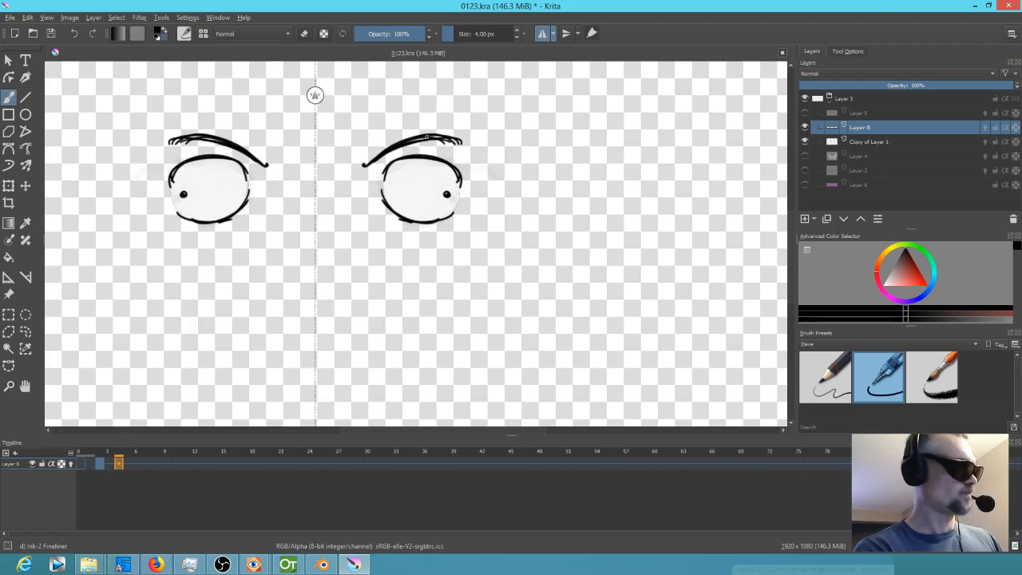
pyautogui.press('Delete')
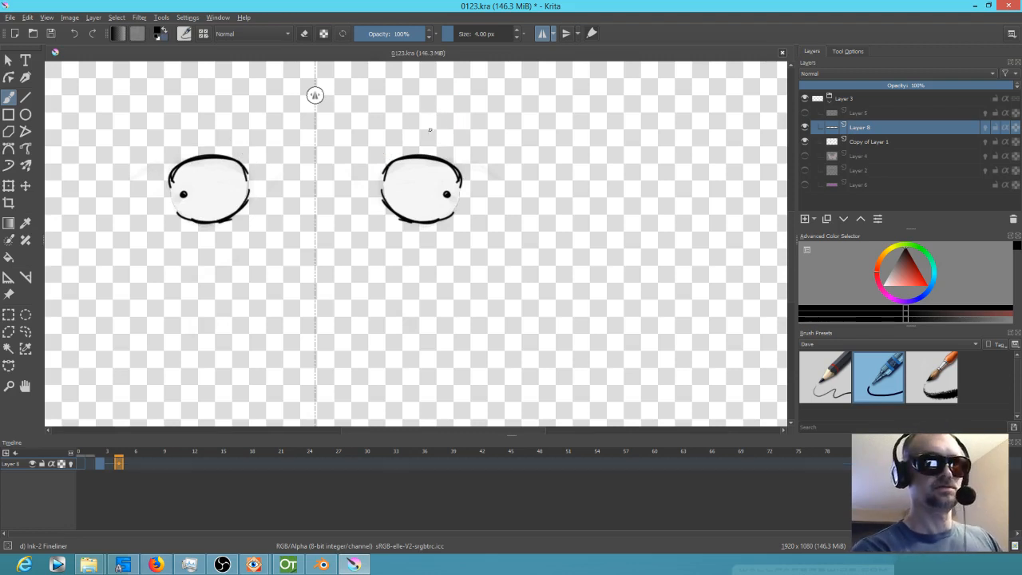
pyautogui.moveTo(383, 159)
pyautogui.mouseDown()
pyautogui.moveTo(428, 144)
pyautogui.moveTo(474, 156)
pyautogui.moveTo(383, 157)
pyautogui.mouseUp()
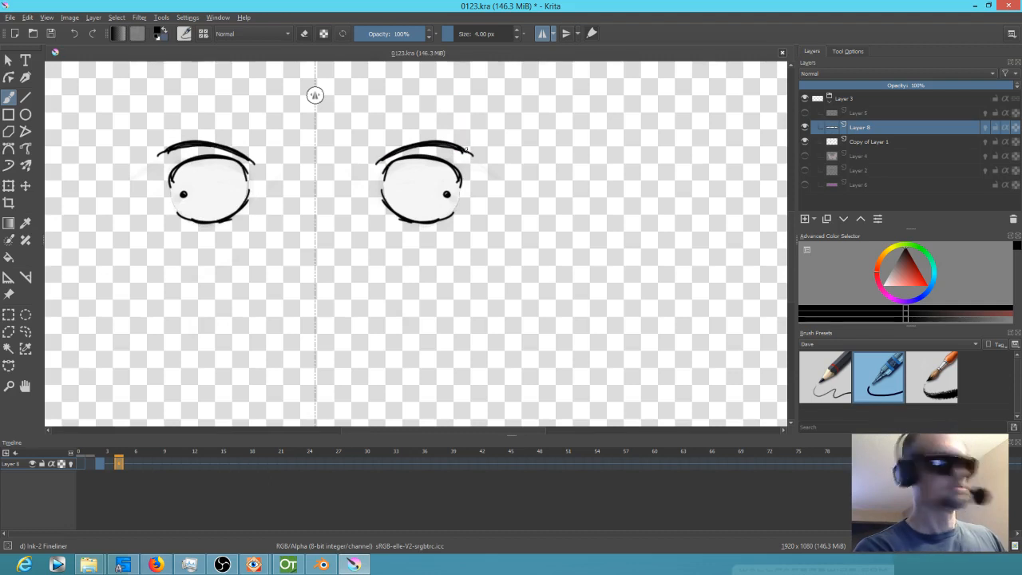
# Step: Start a blank keyframe at frame 6 of Layer 8 and ink bushy mirrored eyebrows with overlapping strokes above the round eyes
pyautogui.press('Right')
pyautogui.press('Right')
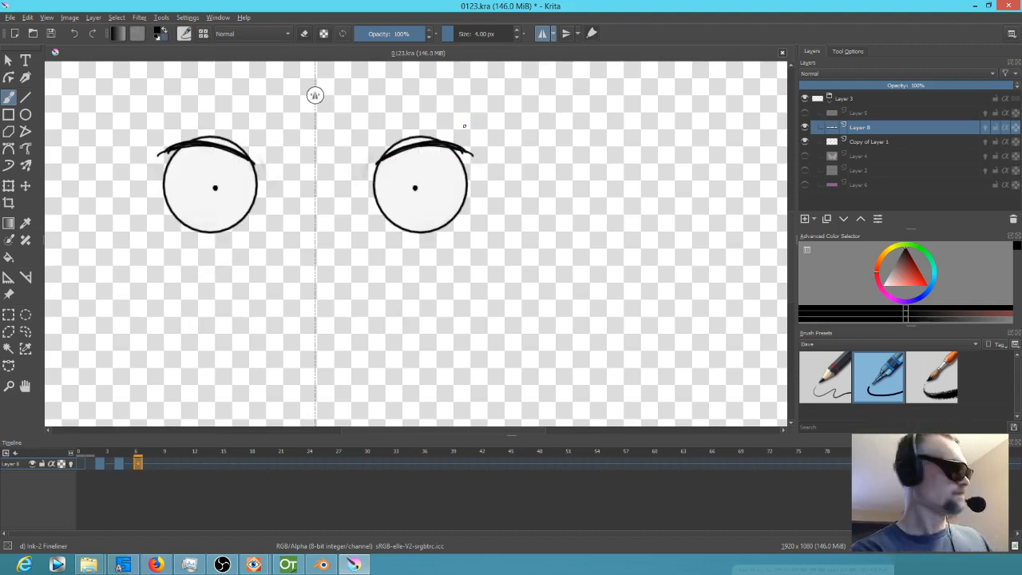
pyautogui.press('space')
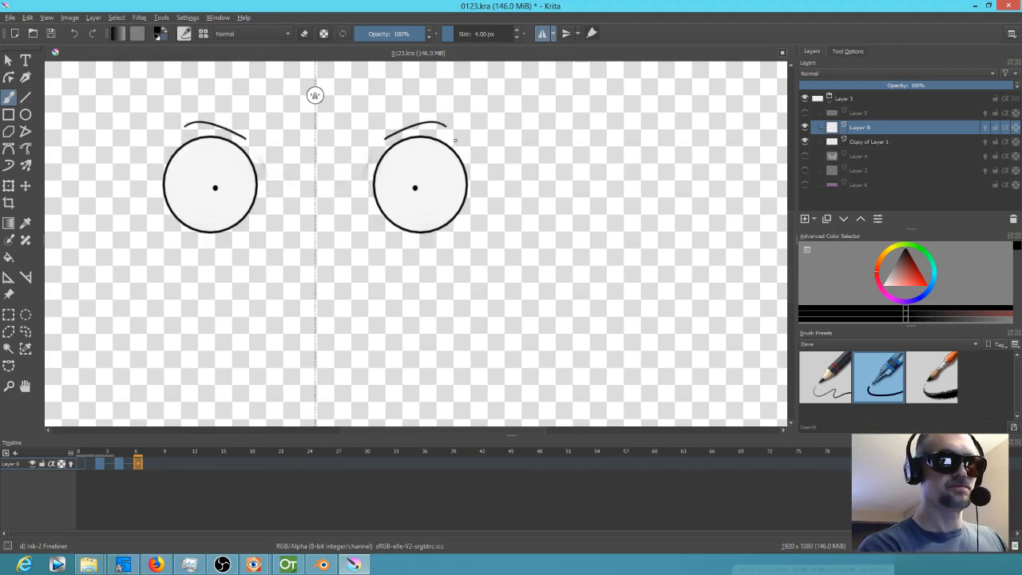
pyautogui.moveTo(456, 131); pyautogui.dragTo(466, 144)
pyautogui.moveTo(379, 145)
pyautogui.mouseDown()
pyautogui.moveTo(427, 119)
pyautogui.moveTo(457, 130)
pyautogui.mouseUp()
pyautogui.moveTo(419, 122); pyautogui.dragTo(461, 133)
pyautogui.moveTo(459, 132)
pyautogui.mouseDown()
pyautogui.moveTo(444, 119)
pyautogui.moveTo(377, 144)
pyautogui.mouseUp()
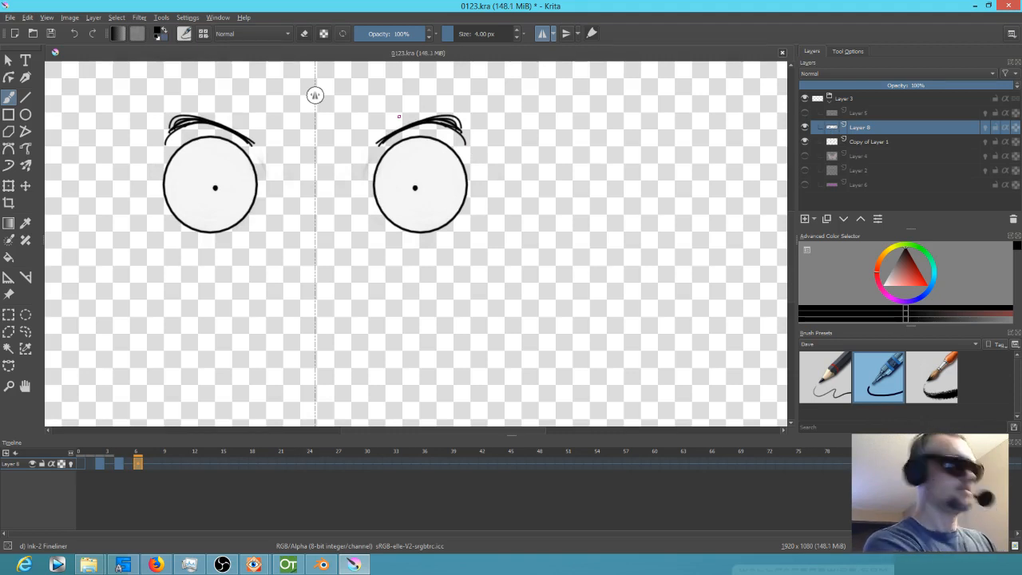
# Step: Add blank keyframes to Layer 8 at frames 8, 10, 12, 14 and 16
pyautogui.press('.')
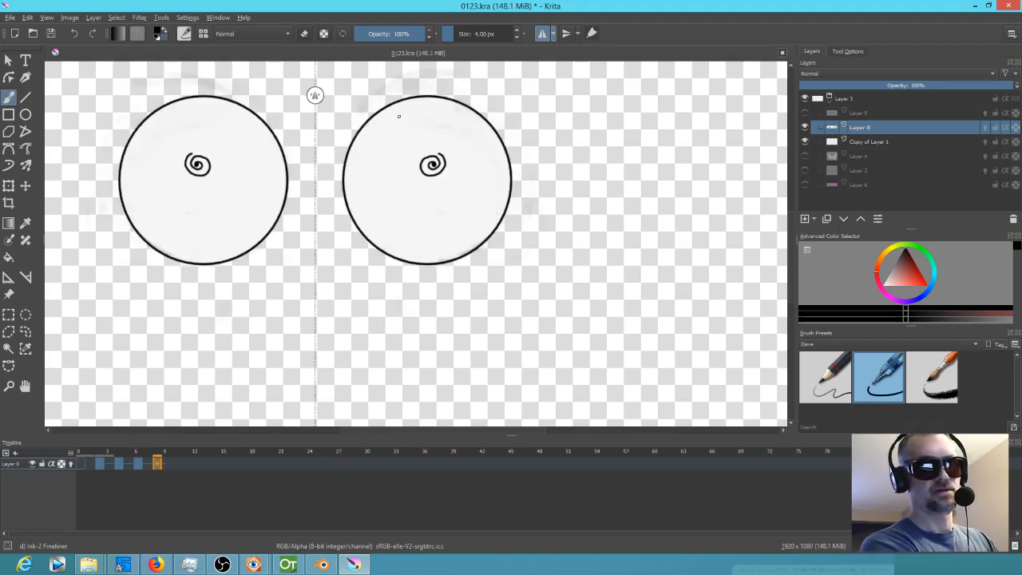
pyautogui.press('.')
pyautogui.press('.')
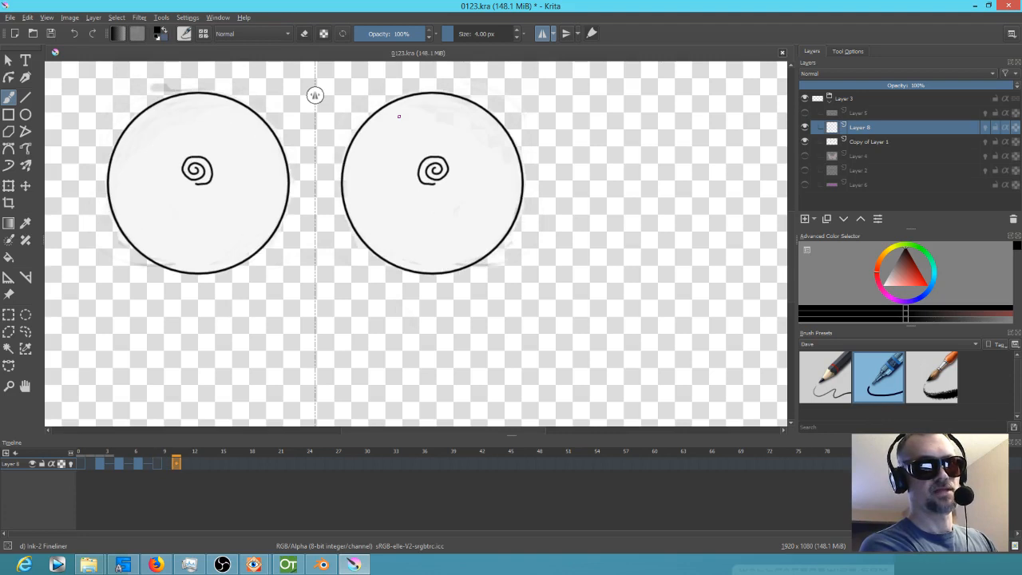
pyautogui.press('.')
pyautogui.press('.')
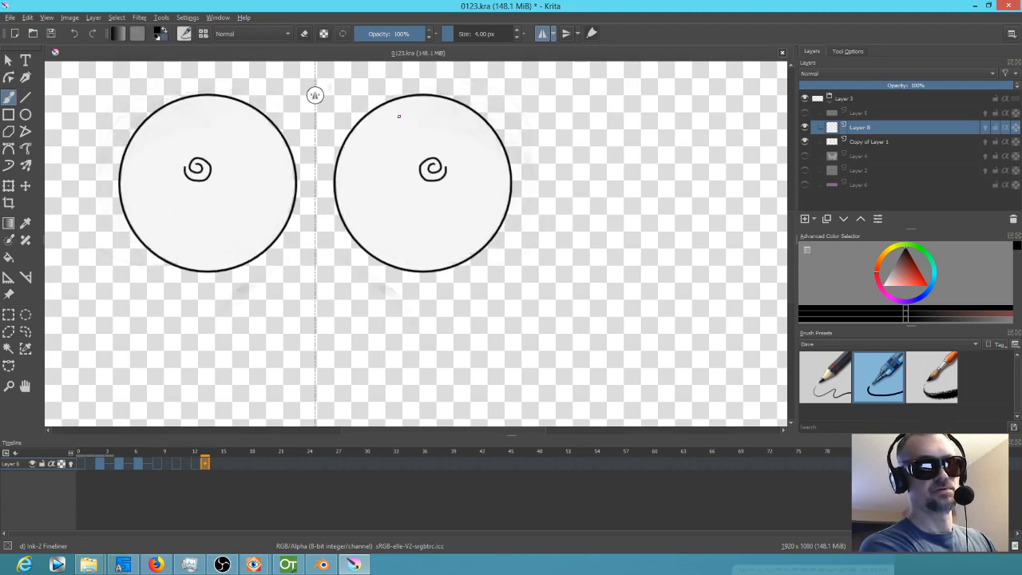
pyautogui.press('.')
pyautogui.press('.')
pyautogui.press('.')
pyautogui.press('.')
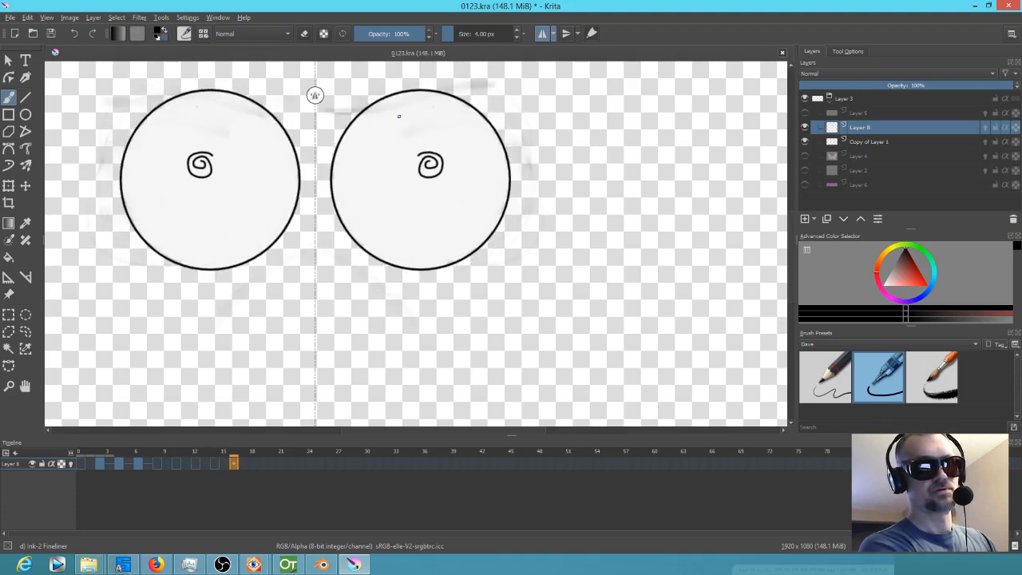
# Step: Continue the row of blank keyframes on Layer 8 at frames 18, 20 and 24, checking the neighbouring frames
pyautogui.press('.')
pyautogui.press('.')
pyautogui.press('.')
pyautogui.press('.')
pyautogui.press('.')
pyautogui.press('.')
pyautogui.press('.')
pyautogui.press('.')
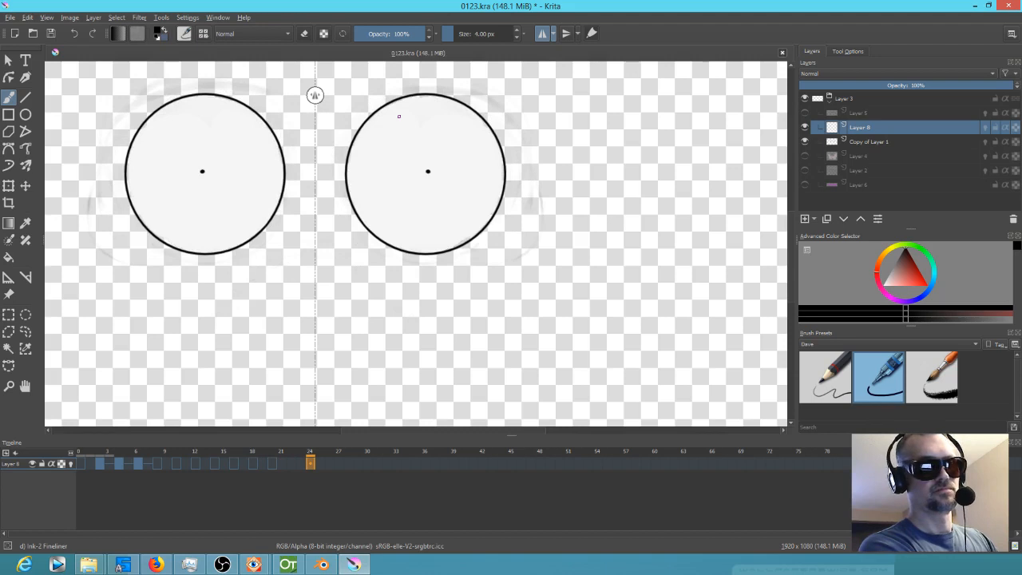
pyautogui.press(',')
pyautogui.press(',')
pyautogui.press(',')
pyautogui.press('.')
pyautogui.press('.')
pyautogui.press('.')
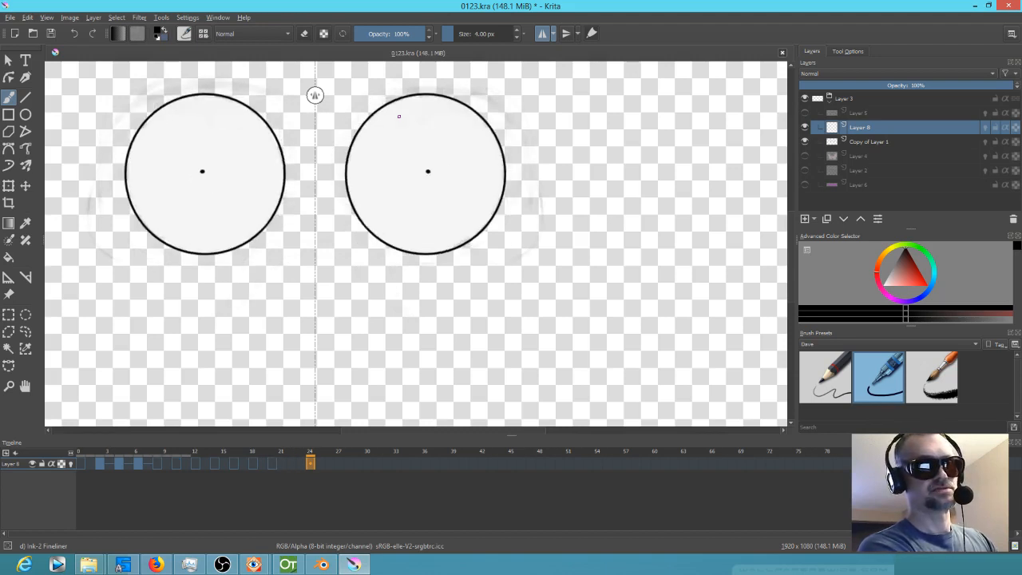
# Step: Add blank keyframes to Layer 8 at frames 26 and 28, and return to the frame 8 keyframe
pyautogui.press('.')
pyautogui.press('.')
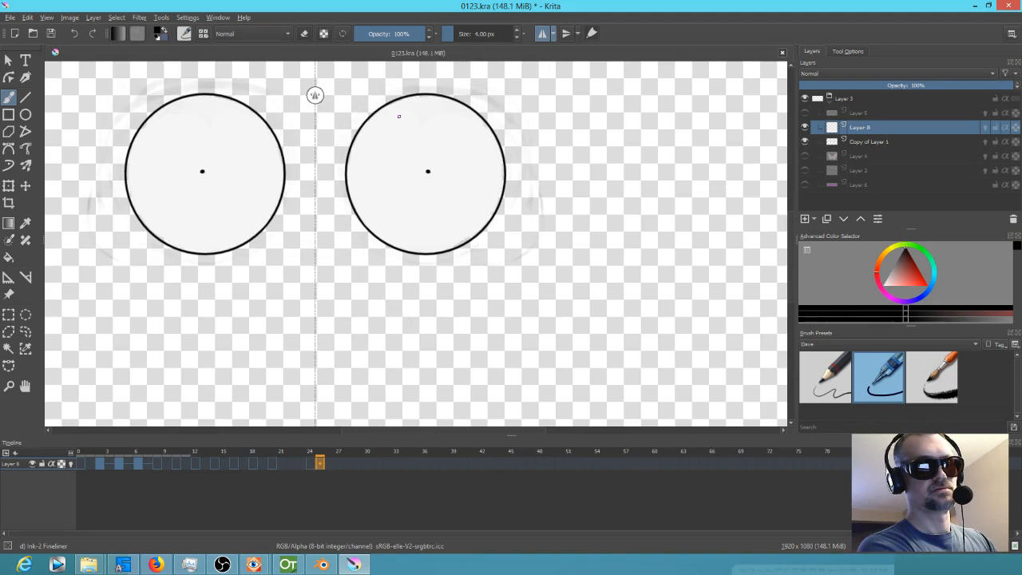
pyautogui.press('.')
pyautogui.press('.')
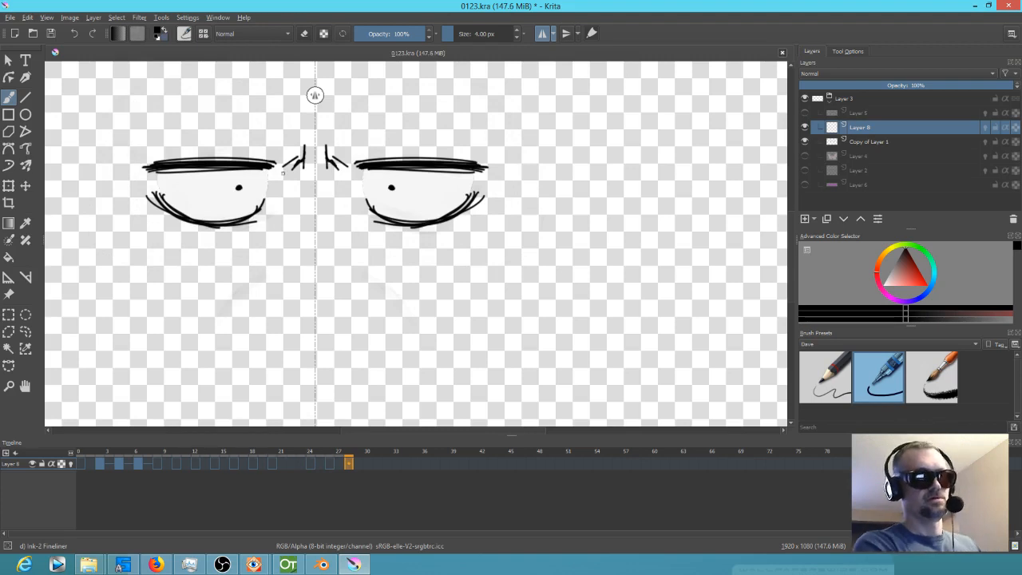
pyautogui.click(157, 463)
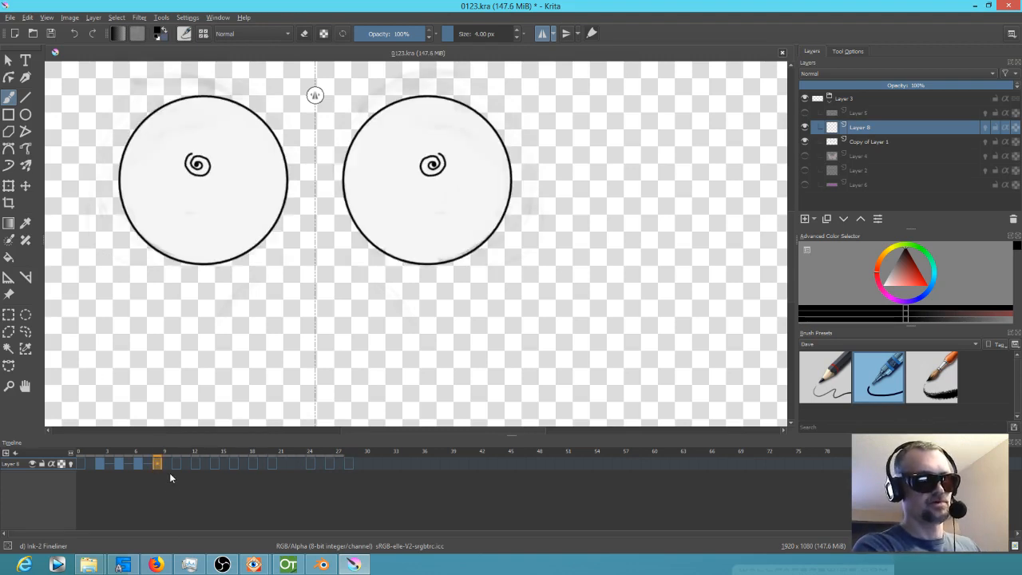
# Step: Save the file, then ink thick arched eyebrows mirrored above both eyes on frame 8 of Layer 8
pyautogui.click(50, 33)
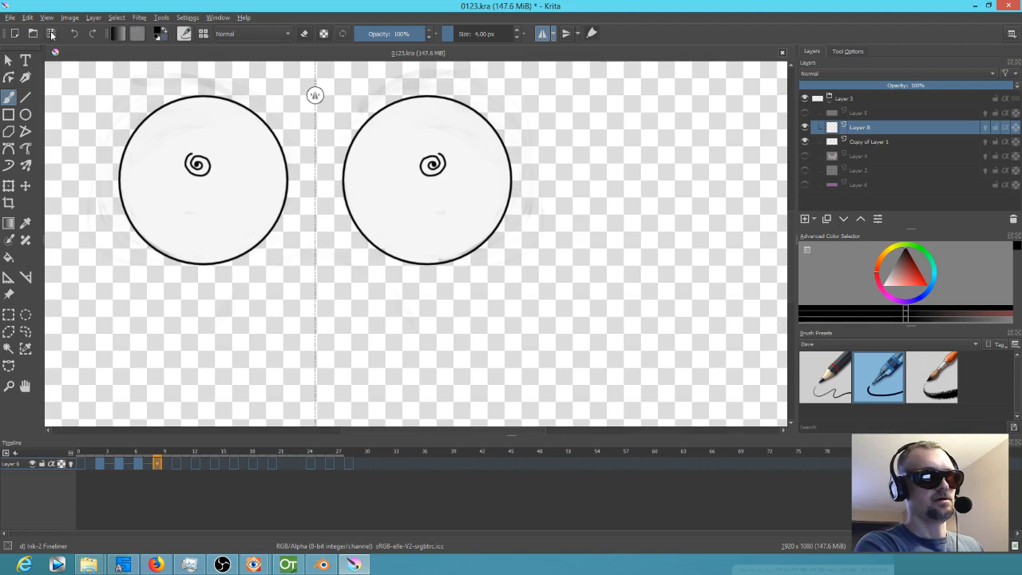
pyautogui.moveTo(151, 137); pyautogui.dragTo(177, 193)
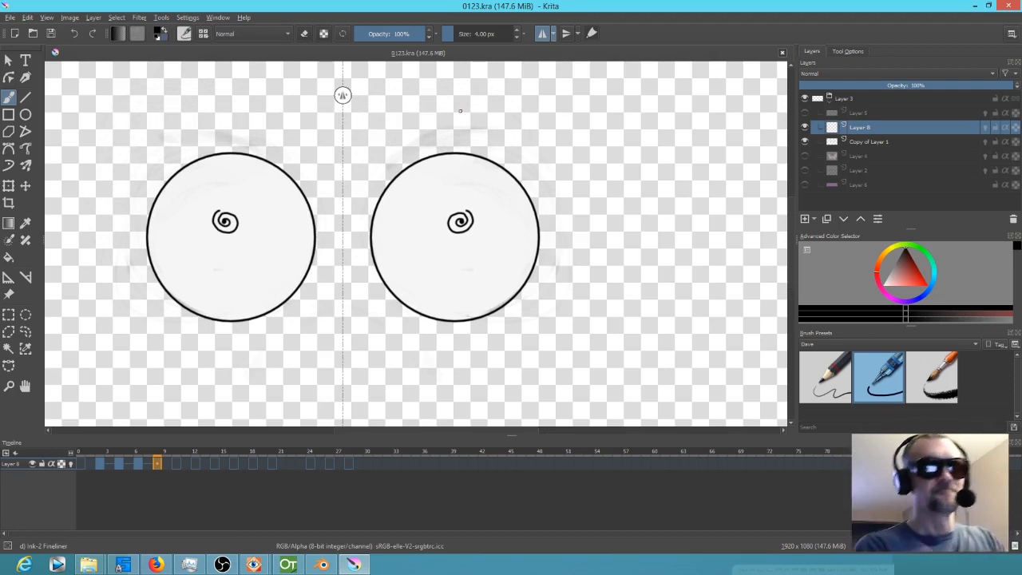
pyautogui.moveTo(384, 174); pyautogui.dragTo(516, 151)
pyautogui.moveTo(423, 149)
pyautogui.mouseDown()
pyautogui.moveTo(524, 156)
pyautogui.moveTo(497, 147)
pyautogui.moveTo(392, 164)
pyautogui.mouseUp()
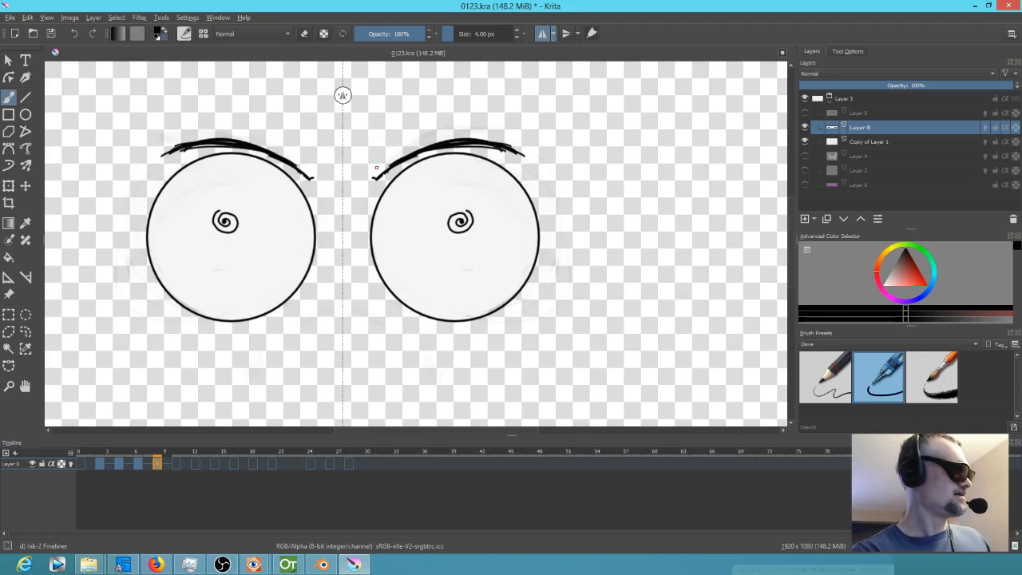
# Step: Ink thick mirrored eyebrows close above the eyes on frame 10 and touch up their lower edge with the eraser
pyautogui.press('.')
pyautogui.moveTo(389, 162)
pyautogui.mouseDown()
pyautogui.moveTo(460, 139)
pyautogui.moveTo(528, 152)
pyautogui.moveTo(462, 137)
pyautogui.moveTo(515, 152)
pyautogui.moveTo(434, 144)
pyautogui.moveTo(482, 142)
pyautogui.moveTo(548, 166)
pyautogui.moveTo(540, 159)
pyautogui.mouseUp()
pyautogui.moveTo(453, 137); pyautogui.dragTo(493, 141)
pyautogui.moveTo(403, 157); pyautogui.dragTo(432, 146)
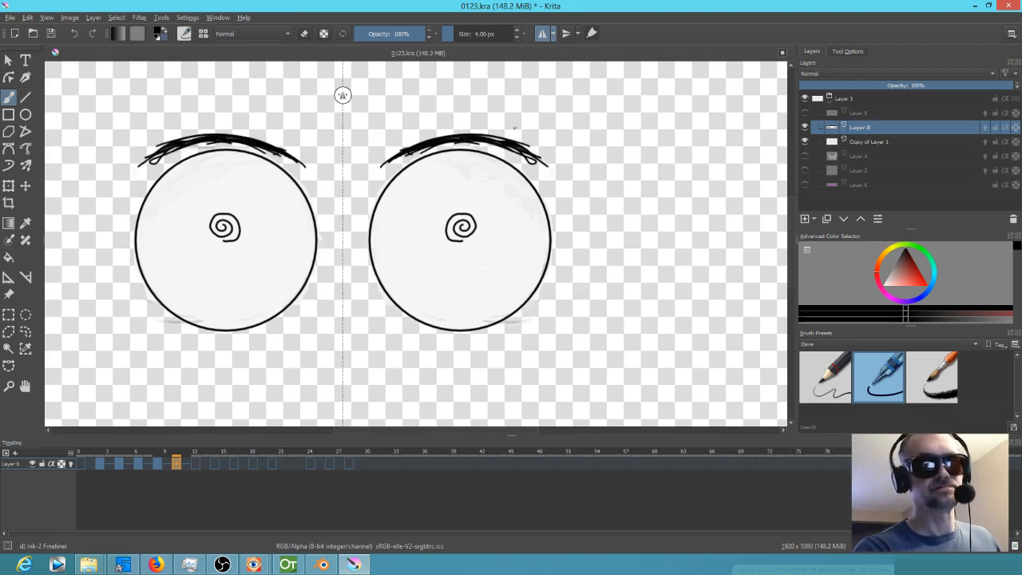
pyautogui.press('e')
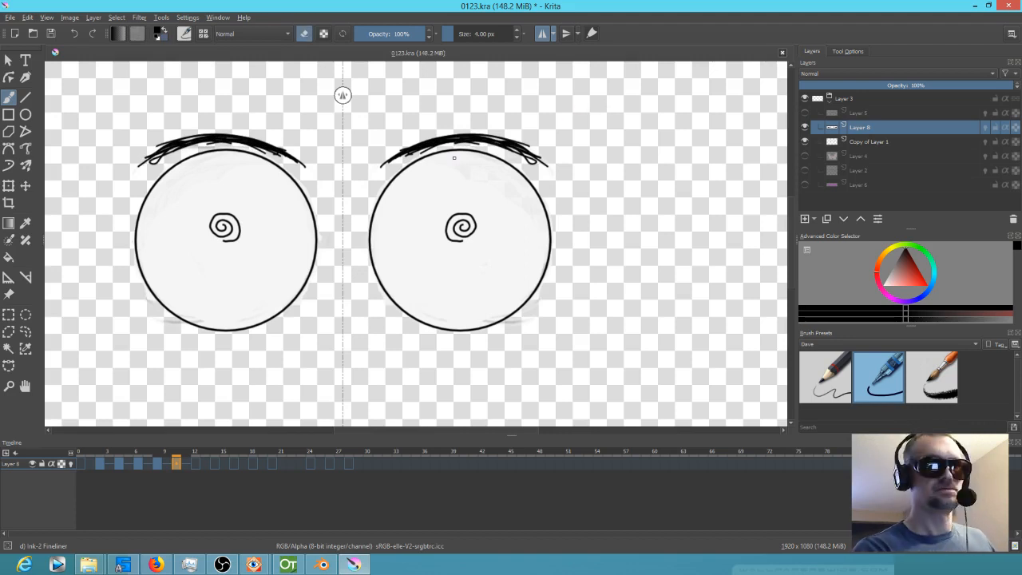
pyautogui.moveTo(422, 153); pyautogui.dragTo(444, 144)
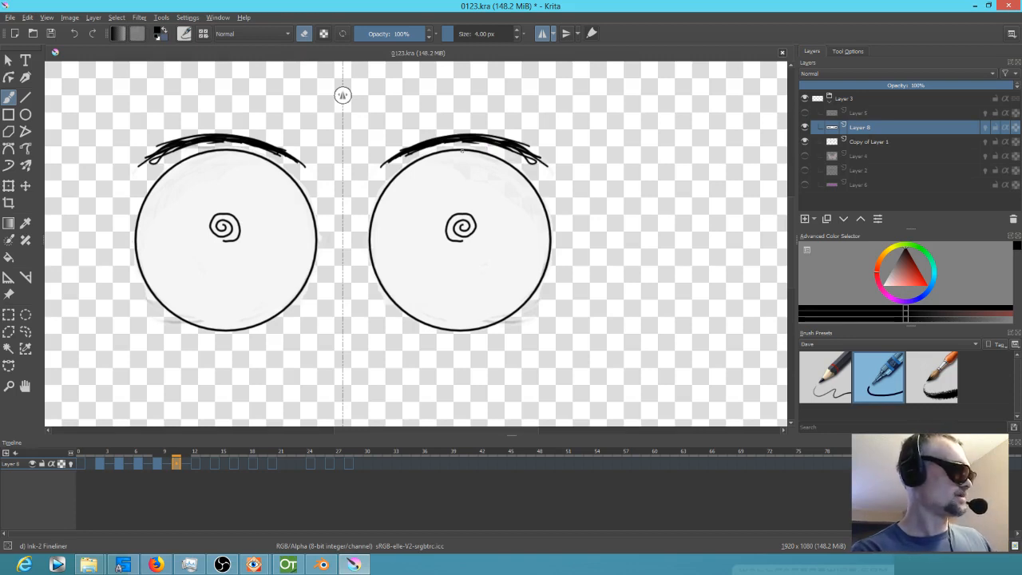
pyautogui.press('e')
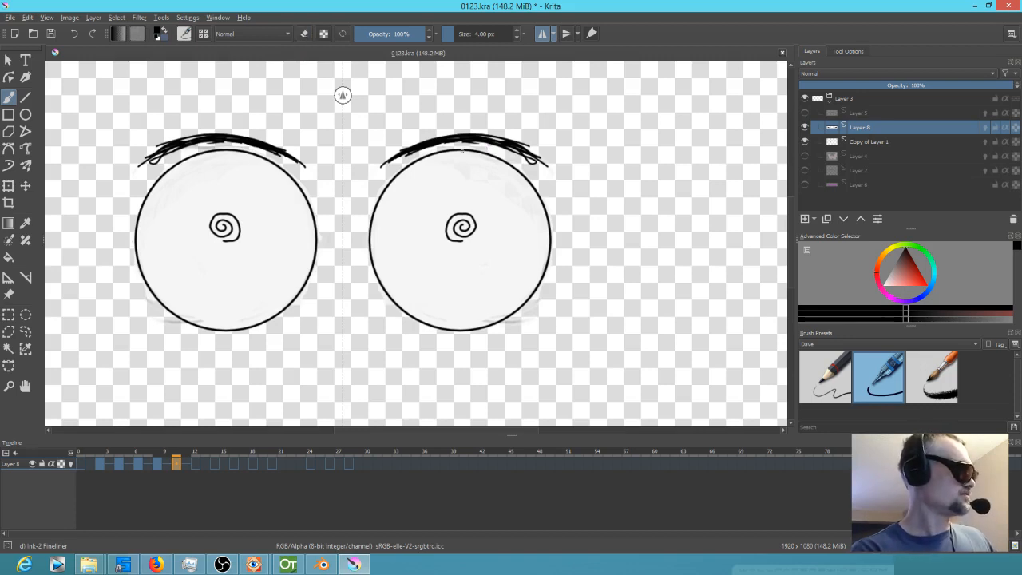
# Step: Ink mirrored eyebrows above the eyes on frame 12, comparing with the previous frame and thickening the outer ends
pyautogui.press('Right')
pyautogui.press('Right')
pyautogui.moveTo(383, 165)
pyautogui.mouseDown()
pyautogui.moveTo(458, 141)
pyautogui.moveTo(441, 145)
pyautogui.mouseUp()
pyautogui.moveTo(400, 154); pyautogui.dragTo(465, 146)
pyautogui.moveTo(381, 158); pyautogui.dragTo(456, 142)
pyautogui.moveTo(358, 171)
pyautogui.mouseDown()
pyautogui.moveTo(463, 146)
pyautogui.moveTo(494, 171)
pyautogui.mouseUp()
pyautogui.press('Left')
pyautogui.press('Left')
pyautogui.press('Right')
pyautogui.press('Right')
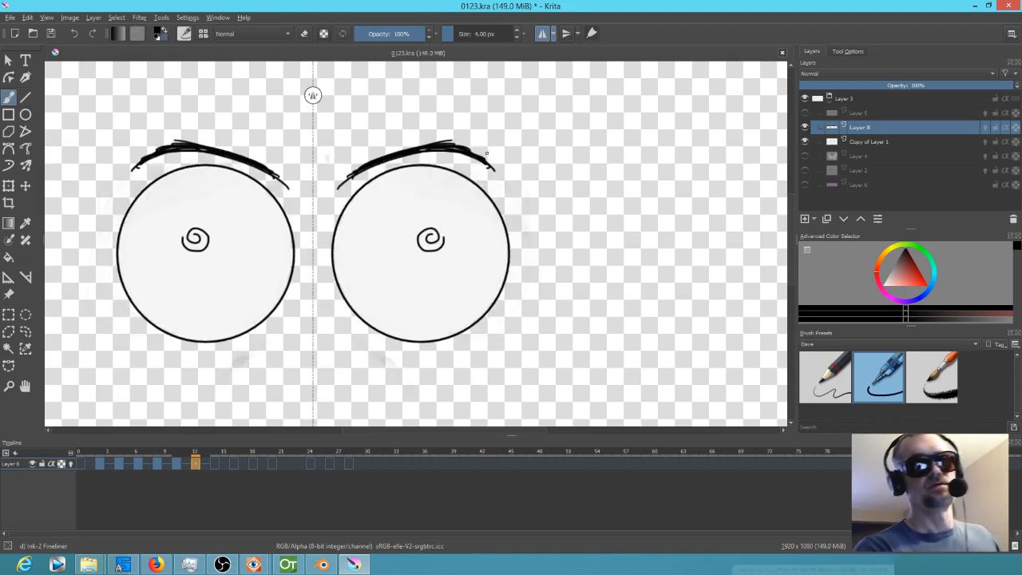
pyautogui.moveTo(456, 150); pyautogui.dragTo(486, 173)
pyautogui.moveTo(461, 153); pyautogui.dragTo(498, 177)
pyautogui.moveTo(431, 147)
pyautogui.mouseDown()
pyautogui.moveTo(351, 173)
pyautogui.moveTo(424, 149)
pyautogui.moveTo(513, 184)
pyautogui.moveTo(360, 163)
pyautogui.moveTo(515, 177)
pyautogui.moveTo(373, 171)
pyautogui.moveTo(513, 200)
pyautogui.moveTo(377, 164)
pyautogui.mouseUp()
# Step: Ink mirrored eyebrows above the eyes on frame 14
pyautogui.press('Right')
pyautogui.press('Right')
pyautogui.moveTo(378, 164)
pyautogui.mouseDown()
pyautogui.moveTo(523, 199)
pyautogui.moveTo(393, 157)
pyautogui.moveTo(483, 160)
pyautogui.mouseUp()
# Step: Build up thick mirrored eyebrows over the tops of the eyes on frame 16 with repeated ink strokes
pyautogui.press('Right')
pyautogui.press('Right')
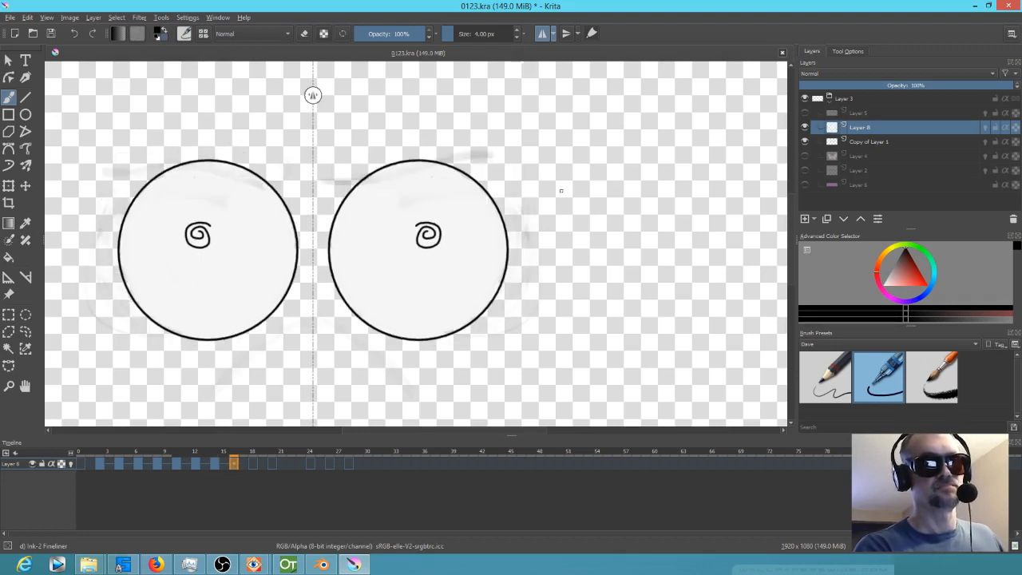
pyautogui.moveTo(348, 168)
pyautogui.mouseDown()
pyautogui.moveTo(466, 144)
pyautogui.moveTo(491, 161)
pyautogui.moveTo(349, 172)
pyautogui.moveTo(482, 172)
pyautogui.mouseUp()
pyautogui.moveTo(438, 147)
pyautogui.mouseDown()
pyautogui.moveTo(498, 177)
pyautogui.moveTo(380, 152)
pyautogui.moveTo(350, 170)
pyautogui.mouseUp()
pyautogui.moveTo(403, 147); pyautogui.dragTo(513, 185)
pyautogui.moveTo(473, 158)
pyautogui.mouseDown()
pyautogui.moveTo(364, 165)
pyautogui.moveTo(471, 151)
pyautogui.mouseUp()
pyautogui.moveTo(375, 159)
pyautogui.mouseDown()
pyautogui.moveTo(466, 153)
pyautogui.moveTo(498, 181)
pyautogui.moveTo(479, 160)
pyautogui.mouseUp()
pyautogui.moveTo(479, 159); pyautogui.dragTo(491, 162)
pyautogui.moveTo(354, 166); pyautogui.dragTo(346, 174)
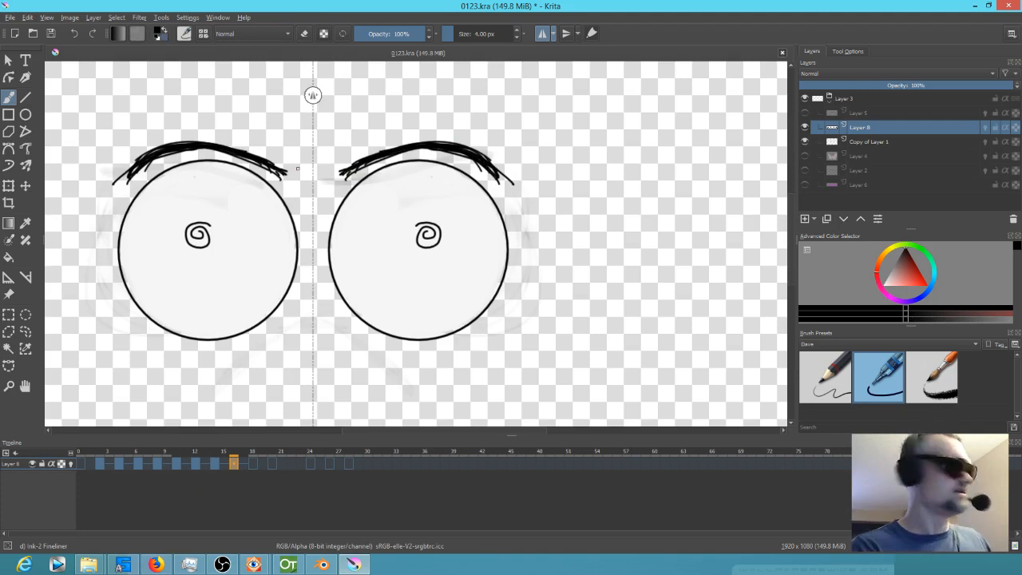
# Step: Ink mirrored eyebrows hugging the tops of the eyes on frame 18
pyautogui.press('Right')
pyautogui.press('Right')
pyautogui.moveTo(346, 173); pyautogui.dragTo(446, 151)
pyautogui.moveTo(371, 160)
pyautogui.mouseDown()
pyautogui.moveTo(428, 148)
pyautogui.moveTo(394, 160)
pyautogui.moveTo(463, 154)
pyautogui.moveTo(431, 149)
pyautogui.moveTo(488, 170)
pyautogui.mouseUp()
pyautogui.moveTo(415, 152)
pyautogui.mouseDown()
pyautogui.moveTo(473, 158)
pyautogui.moveTo(501, 192)
pyautogui.mouseUp()
pyautogui.moveTo(467, 160); pyautogui.dragTo(482, 166)
pyautogui.moveTo(424, 153)
pyautogui.mouseDown()
pyautogui.moveTo(482, 165)
pyautogui.moveTo(499, 183)
pyautogui.mouseUp()
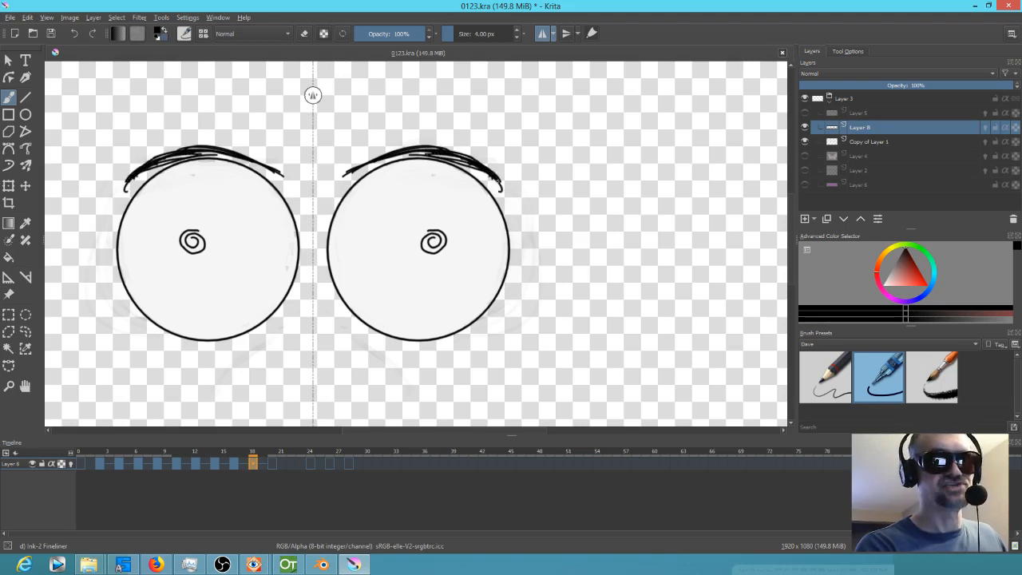
pyautogui.moveTo(439, 153); pyautogui.dragTo(358, 169)
pyautogui.moveTo(423, 154)
pyautogui.mouseDown()
pyautogui.moveTo(353, 171)
pyautogui.moveTo(494, 181)
pyautogui.moveTo(473, 171)
pyautogui.moveTo(514, 202)
pyautogui.moveTo(507, 191)
pyautogui.mouseUp()
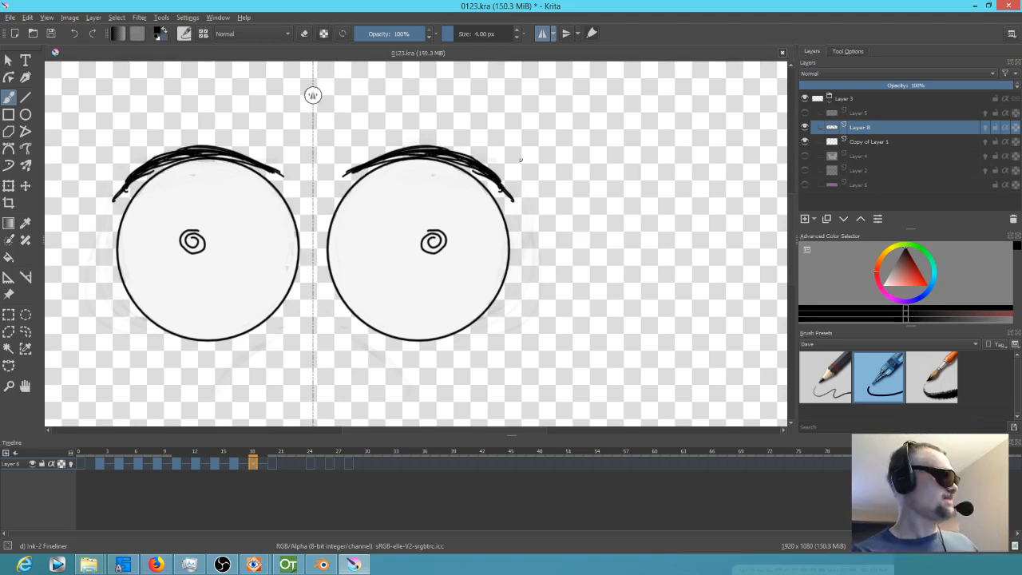
# Step: Erase the eyebrows on frame 18 with a larger eraser and re-ink them higher above the eyes
pyautogui.press('e')
pyautogui.keyDown('shift'); pyautogui.moveTo(529, 235); pyautogui.dragTo(589, 235); pyautogui.keyUp('shift')
pyautogui.moveTo(560, 200); pyautogui.dragTo(362, 184)
pyautogui.click(869, 385)
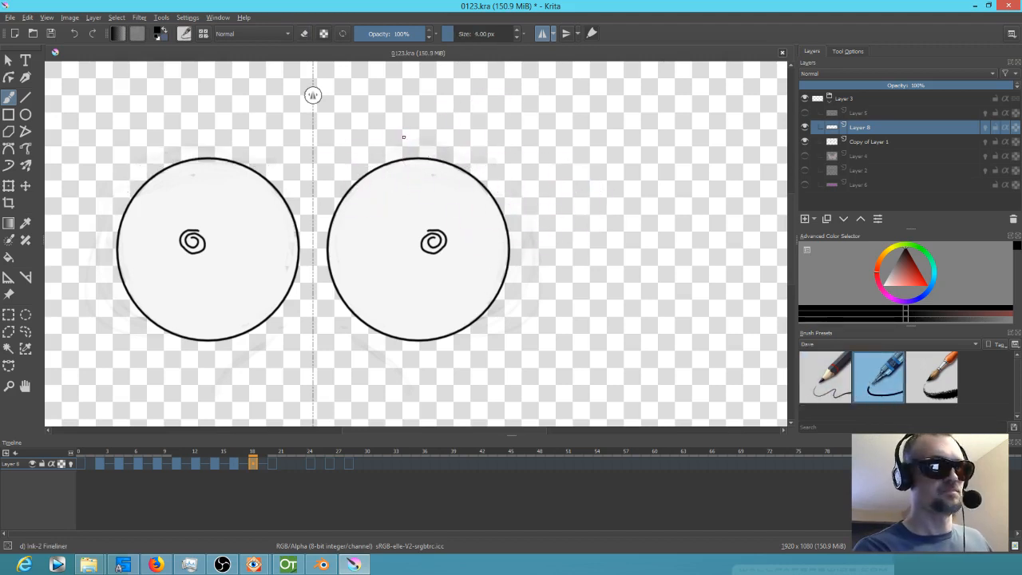
pyautogui.moveTo(355, 159)
pyautogui.mouseDown()
pyautogui.moveTo(474, 139)
pyautogui.moveTo(488, 157)
pyautogui.moveTo(461, 139)
pyautogui.moveTo(409, 136)
pyautogui.moveTo(505, 164)
pyautogui.moveTo(413, 140)
pyautogui.moveTo(460, 133)
pyautogui.moveTo(503, 163)
pyautogui.mouseUp()
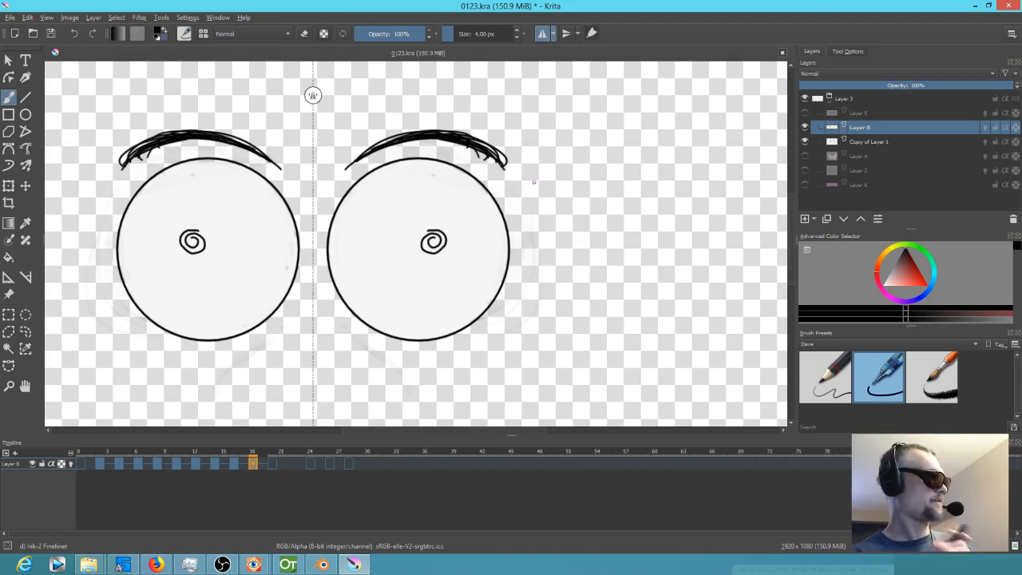
# Step: Ink wide mirrored eyebrows above the eyes on frame 20
pyautogui.press('Right')
pyautogui.press('Right')
pyautogui.moveTo(360, 164)
pyautogui.mouseDown()
pyautogui.moveTo(469, 147)
pyautogui.moveTo(485, 152)
pyautogui.moveTo(416, 146)
pyautogui.moveTo(513, 166)
pyautogui.mouseUp()
pyautogui.moveTo(439, 143)
pyautogui.mouseDown()
pyautogui.moveTo(517, 175)
pyautogui.moveTo(528, 206)
pyautogui.moveTo(538, 192)
pyautogui.moveTo(511, 177)
pyautogui.moveTo(346, 164)
pyautogui.mouseUp()
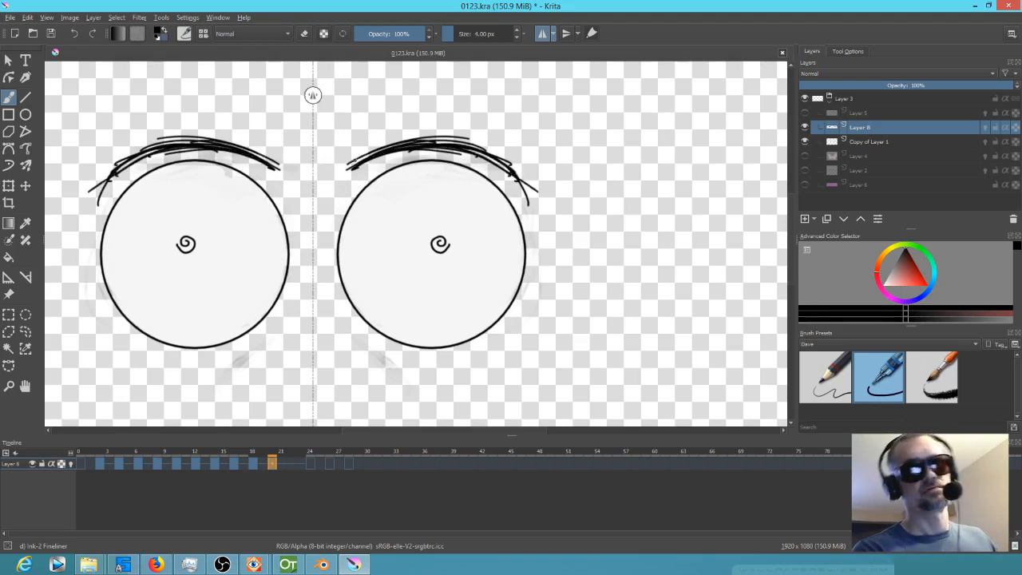
# Step: Build up thick mirrored eyebrows curving down past the outer edges of the eyes on frame 24
pyautogui.press('Right')
pyautogui.moveTo(444, 153)
pyautogui.mouseDown()
pyautogui.moveTo(356, 173)
pyautogui.moveTo(474, 152)
pyautogui.mouseUp()
pyautogui.moveTo(396, 147); pyautogui.dragTo(488, 168)
pyautogui.moveTo(367, 165)
pyautogui.mouseDown()
pyautogui.moveTo(479, 156)
pyautogui.moveTo(441, 150)
pyautogui.moveTo(497, 179)
pyautogui.mouseUp()
pyautogui.moveTo(455, 155); pyautogui.dragTo(503, 193)
pyautogui.moveTo(383, 164)
pyautogui.mouseDown()
pyautogui.moveTo(425, 152)
pyautogui.moveTo(474, 161)
pyautogui.mouseUp()
pyautogui.moveTo(382, 158)
pyautogui.mouseDown()
pyautogui.moveTo(482, 165)
pyautogui.moveTo(506, 197)
pyautogui.mouseUp()
pyautogui.moveTo(473, 161); pyautogui.dragTo(516, 199)
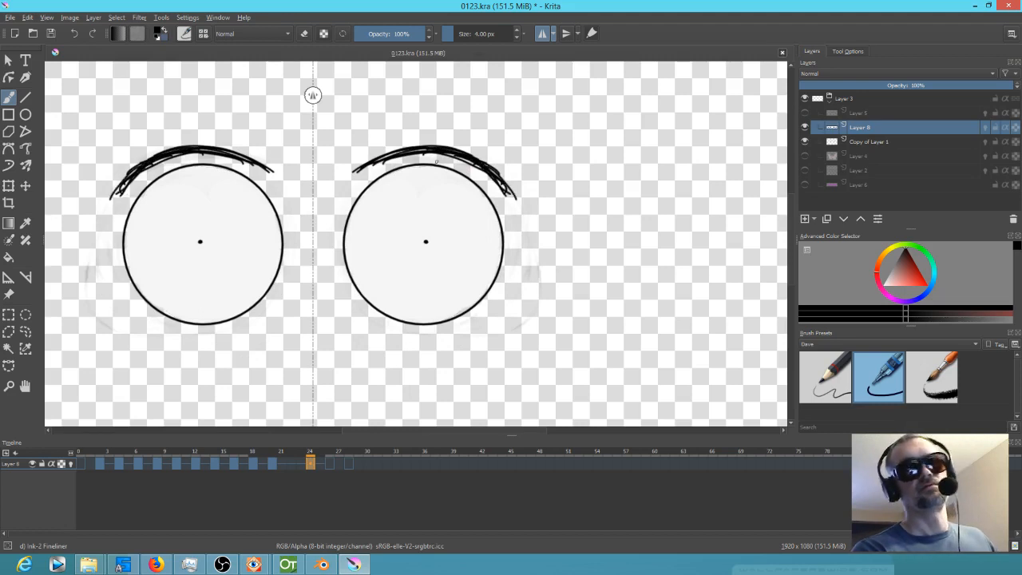
pyautogui.moveTo(351, 172)
pyautogui.mouseDown()
pyautogui.moveTo(374, 154)
pyautogui.moveTo(460, 145)
pyautogui.mouseUp()
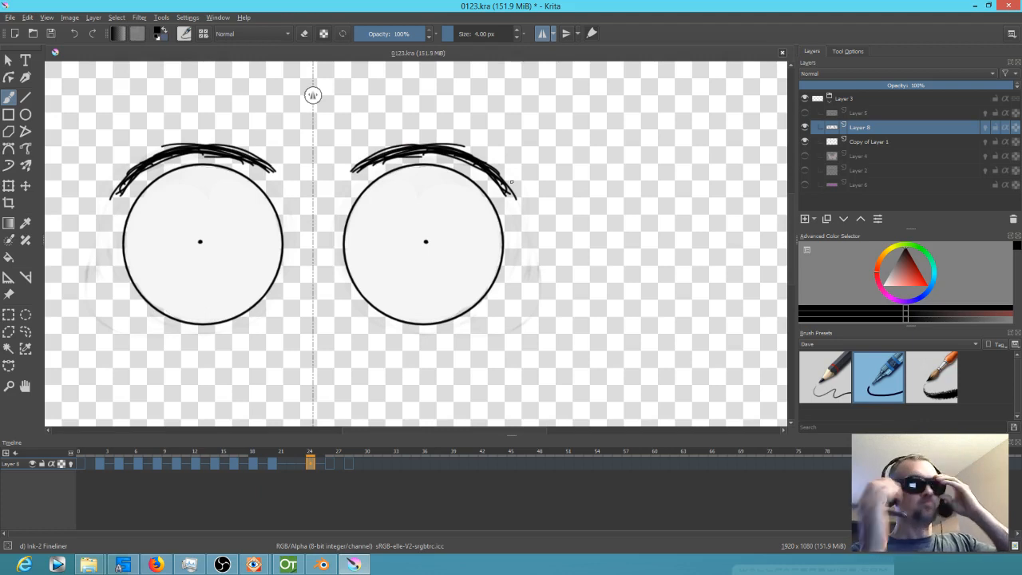
# Step: Ink low mirrored eyebrows with upturned inner ends above the smaller eyes on frame 26
pyautogui.press('Right')
pyautogui.press('Right')
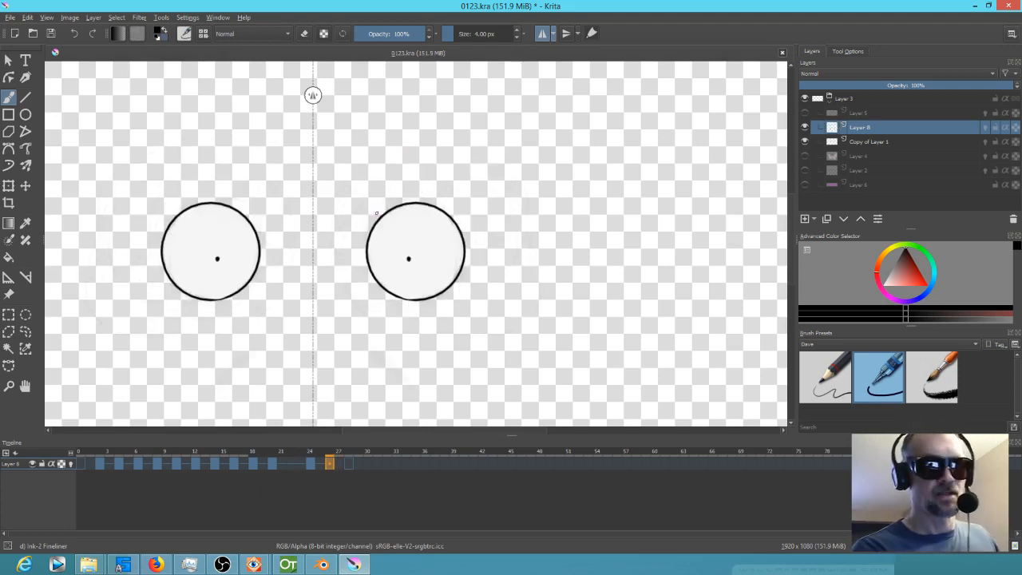
pyautogui.moveTo(361, 203)
pyautogui.mouseDown()
pyautogui.moveTo(407, 190)
pyautogui.moveTo(459, 193)
pyautogui.mouseUp()
pyautogui.moveTo(377, 199)
pyautogui.mouseDown()
pyautogui.moveTo(401, 190)
pyautogui.moveTo(472, 201)
pyautogui.mouseUp()
pyautogui.moveTo(426, 192)
pyautogui.mouseDown()
pyautogui.moveTo(480, 205)
pyautogui.moveTo(438, 188)
pyautogui.moveTo(358, 202)
pyautogui.mouseUp()
pyautogui.moveTo(364, 195); pyautogui.dragTo(351, 204)
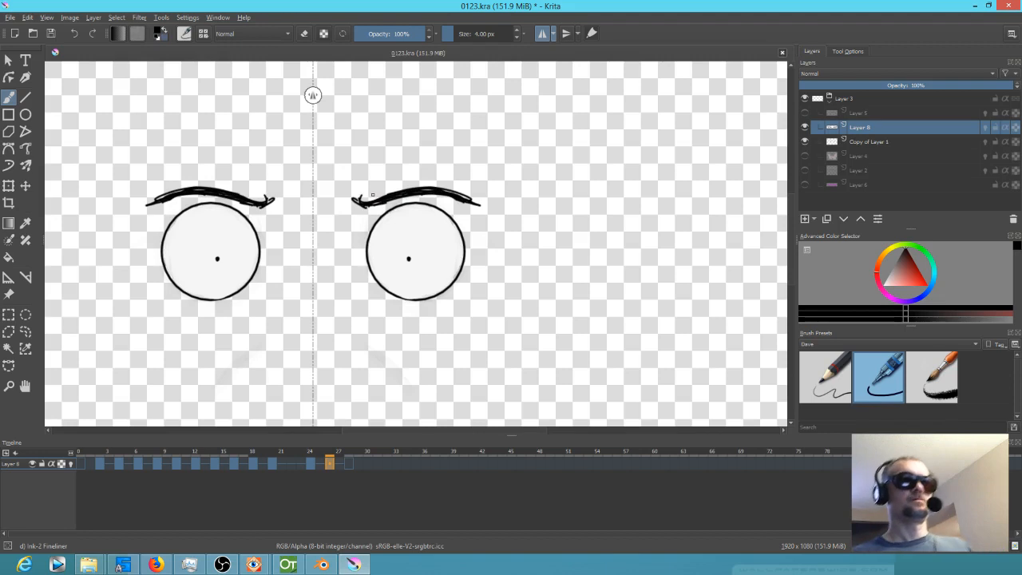
pyautogui.moveTo(386, 205)
pyautogui.mouseDown()
pyautogui.moveTo(363, 206)
pyautogui.moveTo(396, 198)
pyautogui.moveTo(360, 203)
pyautogui.moveTo(376, 196)
pyautogui.mouseUp()
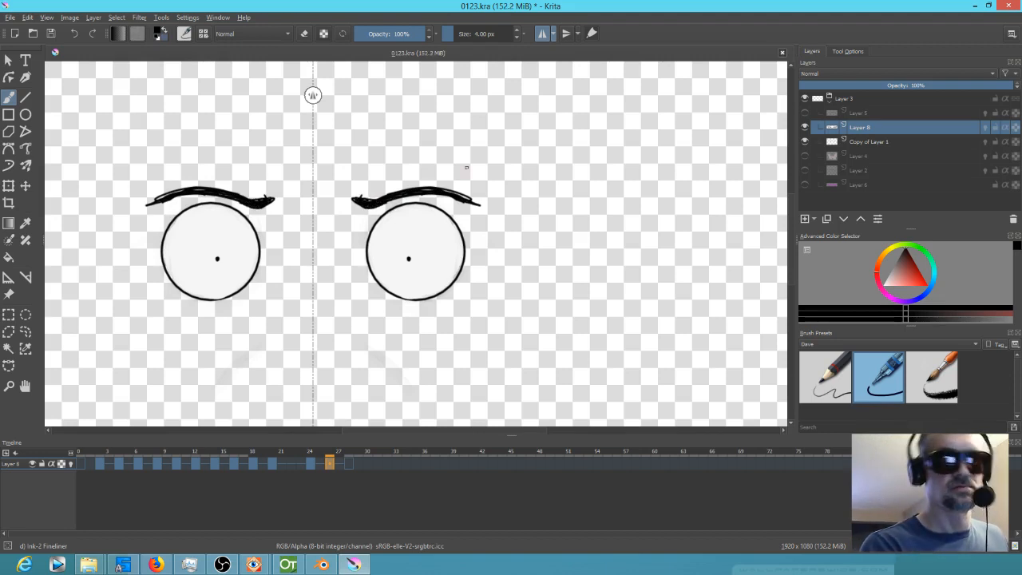
pyautogui.moveTo(474, 200); pyautogui.dragTo(481, 210)
# Step: Add short upward strokes to the inner ends of the eyebrows on frames 28 and 24
pyautogui.press('.')
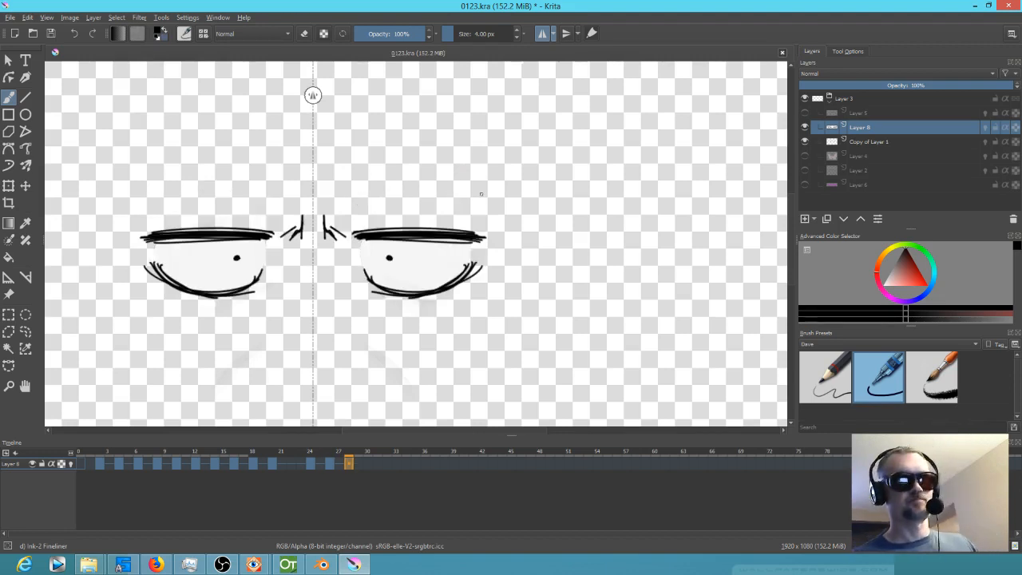
pyautogui.moveTo(348, 226)
pyautogui.mouseDown()
pyautogui.moveTo(356, 242)
pyautogui.moveTo(423, 231)
pyautogui.mouseUp()
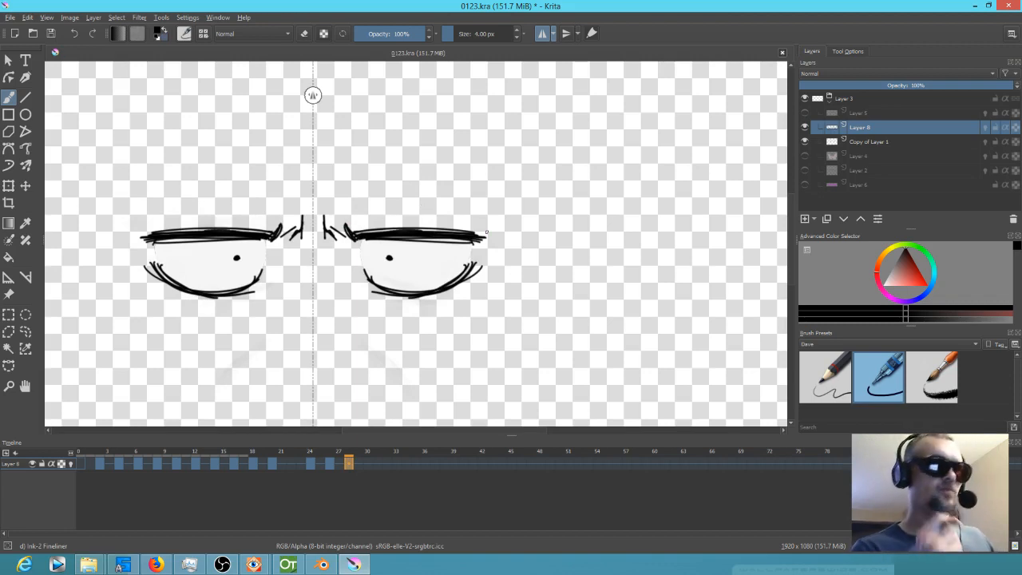
pyautogui.press('Left')
pyautogui.press('Left')
pyautogui.press('Left')
pyautogui.press('Left')
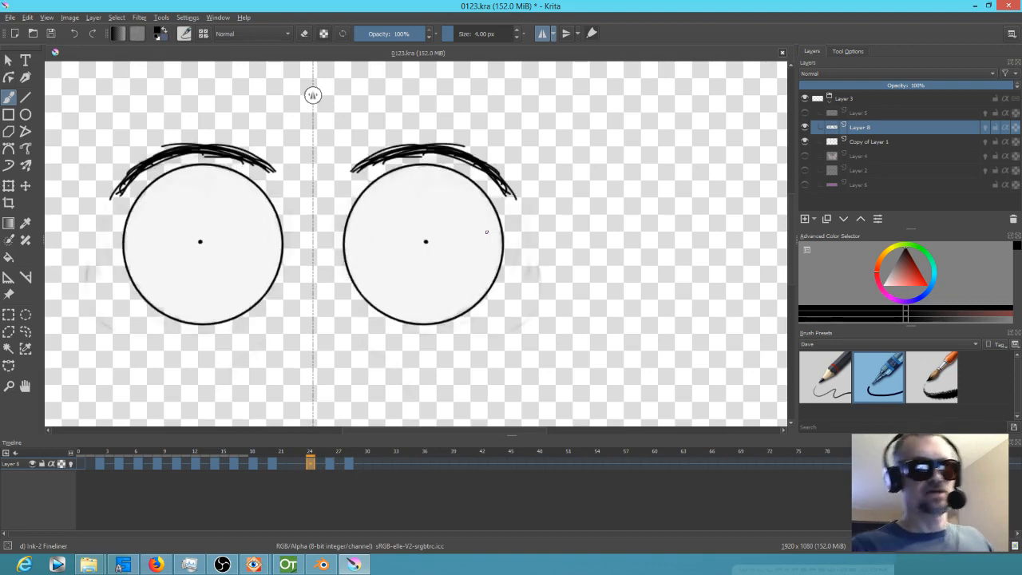
pyautogui.moveTo(356, 161)
pyautogui.mouseDown()
pyautogui.moveTo(367, 170)
pyautogui.moveTo(351, 158)
pyautogui.mouseUp()
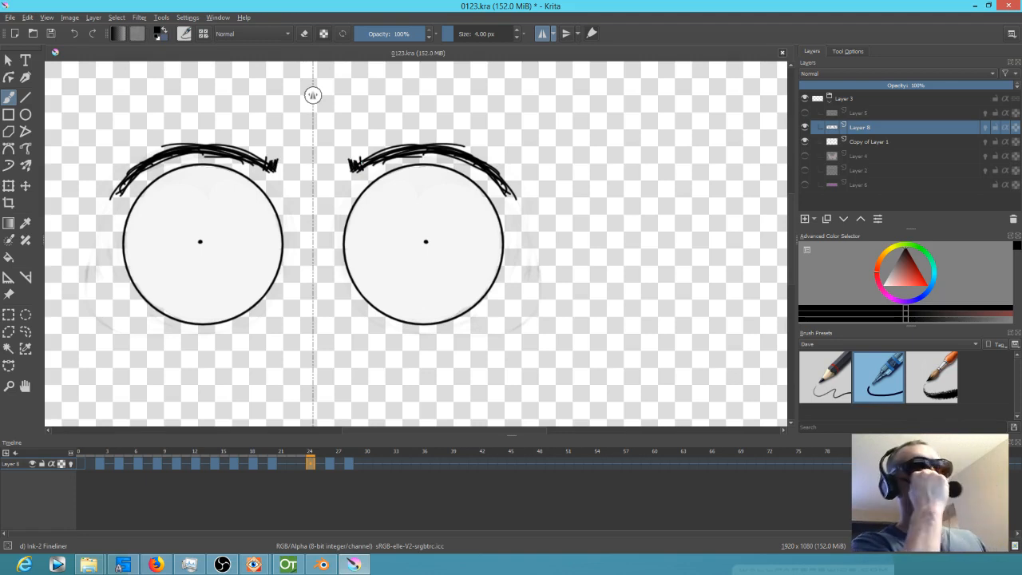
# Step: Play back the eyebrow animation from frame 18 with the whole canvas in view, then save the file
pyautogui.press('Left')
pyautogui.press('Left')
pyautogui.press('Left')
pyautogui.press('Left')
pyautogui.press('Left')
pyautogui.press('Left')
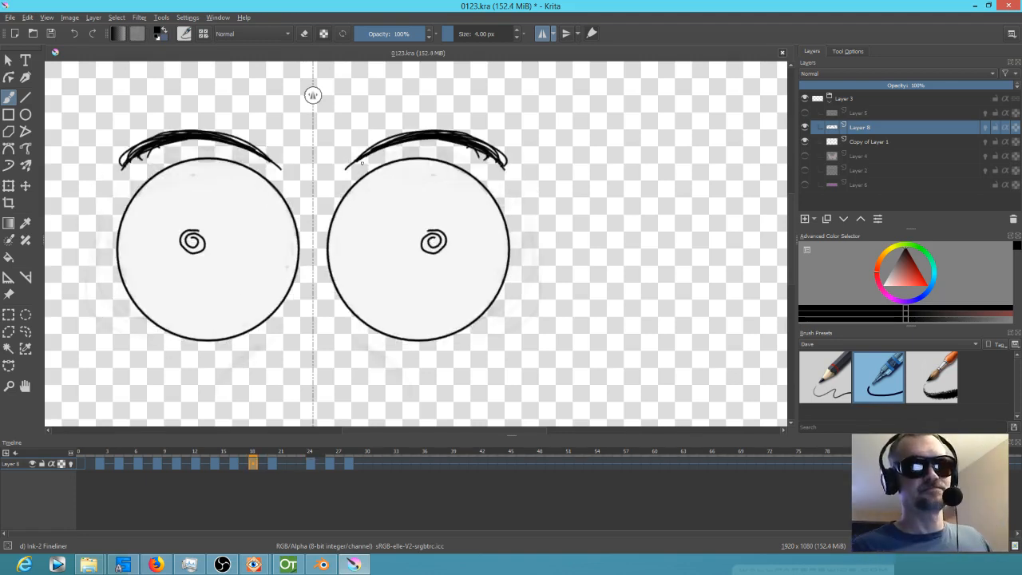
pyautogui.scroll(-4, 368, 212)
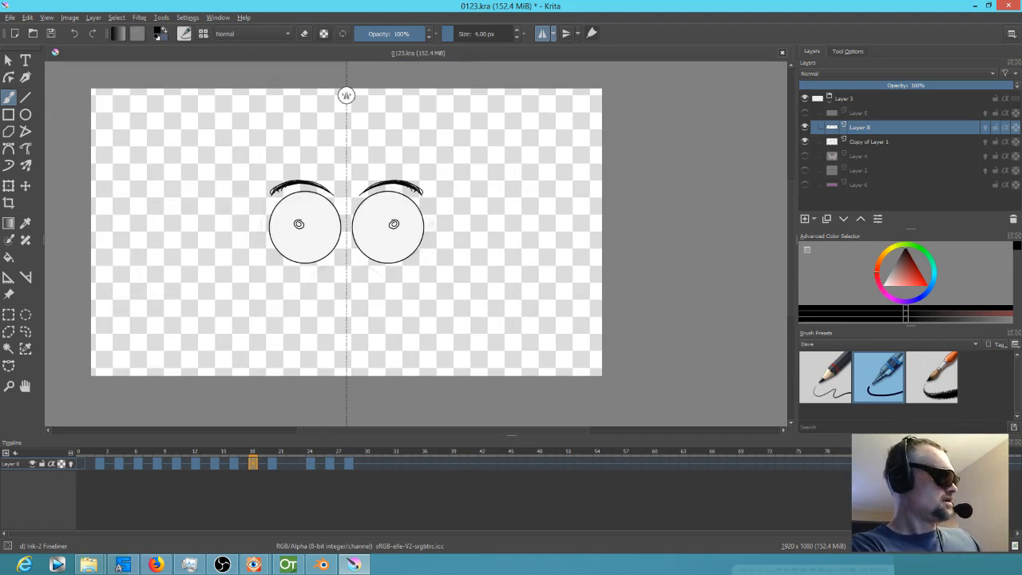
pyautogui.press('space')
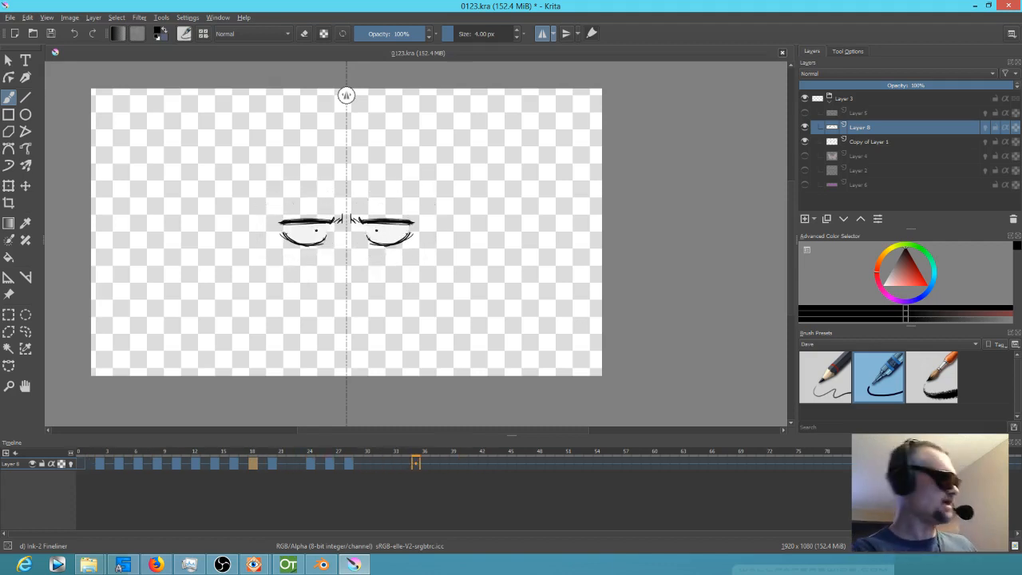
pyautogui.click(53, 34)
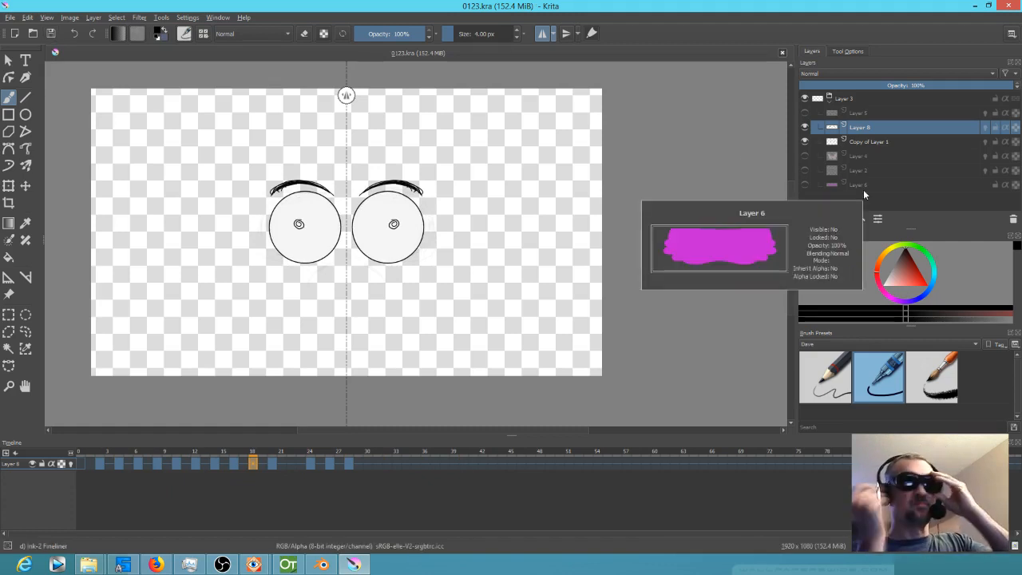
# Step: Show Layer 5 with the mouth sketch and lower its opacity to 20%
pyautogui.click(806, 113)
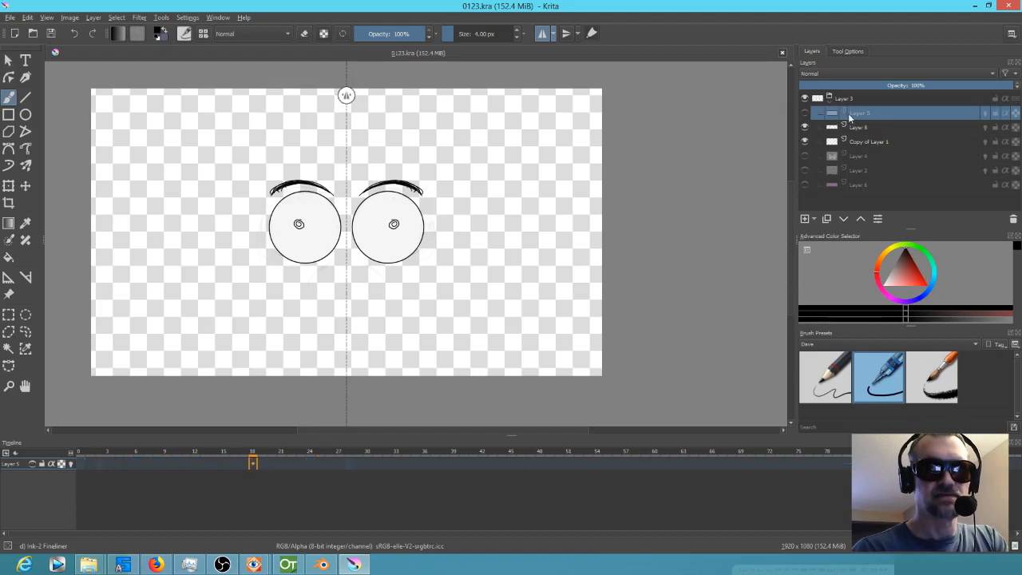
pyautogui.click(805, 112)
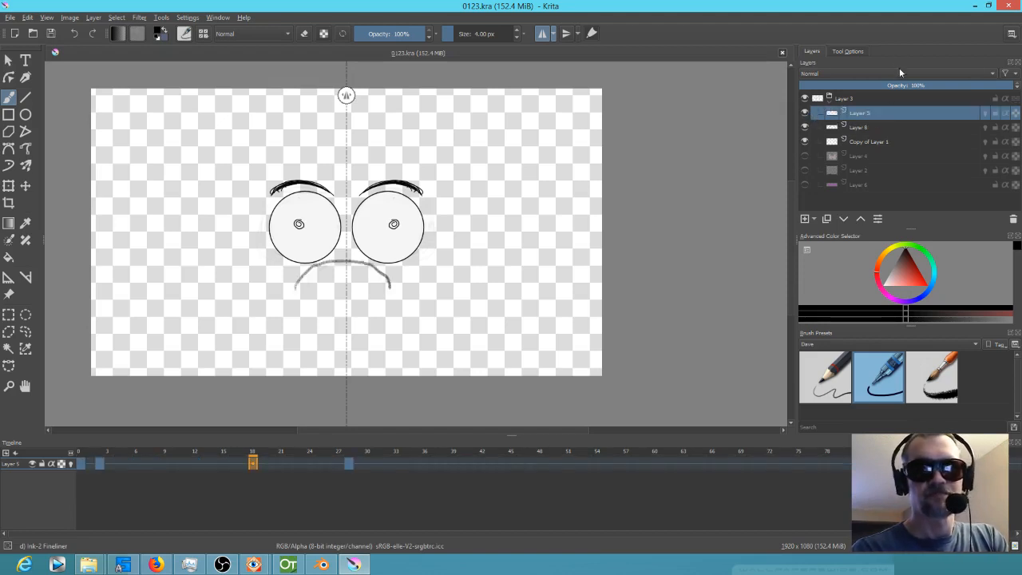
pyautogui.moveTo(953, 88); pyautogui.dragTo(841, 86)
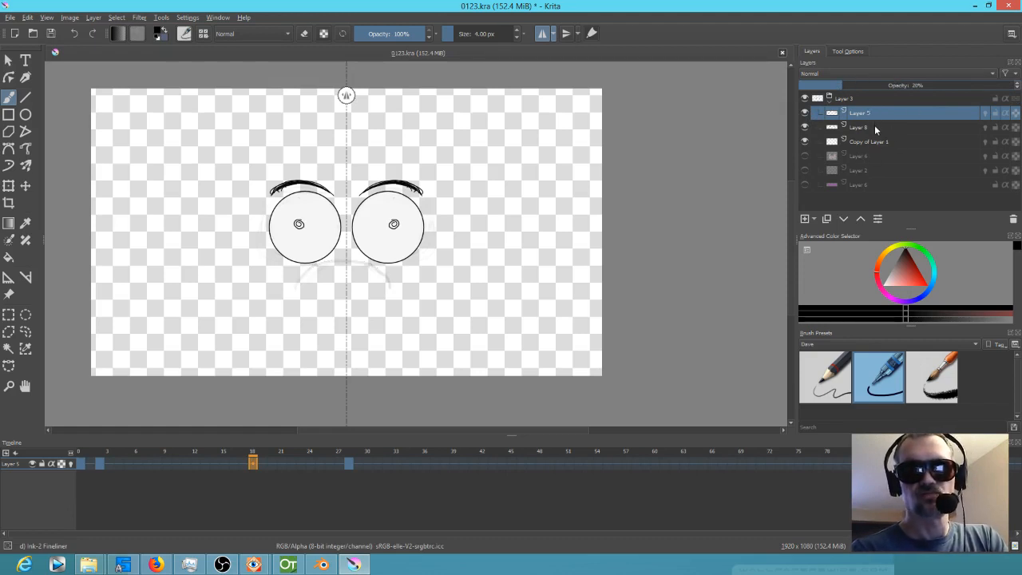
# Step: Check Layer 4 briefly and hide it again, then show the head and hair sketch on Layer 2
pyautogui.click(806, 156)
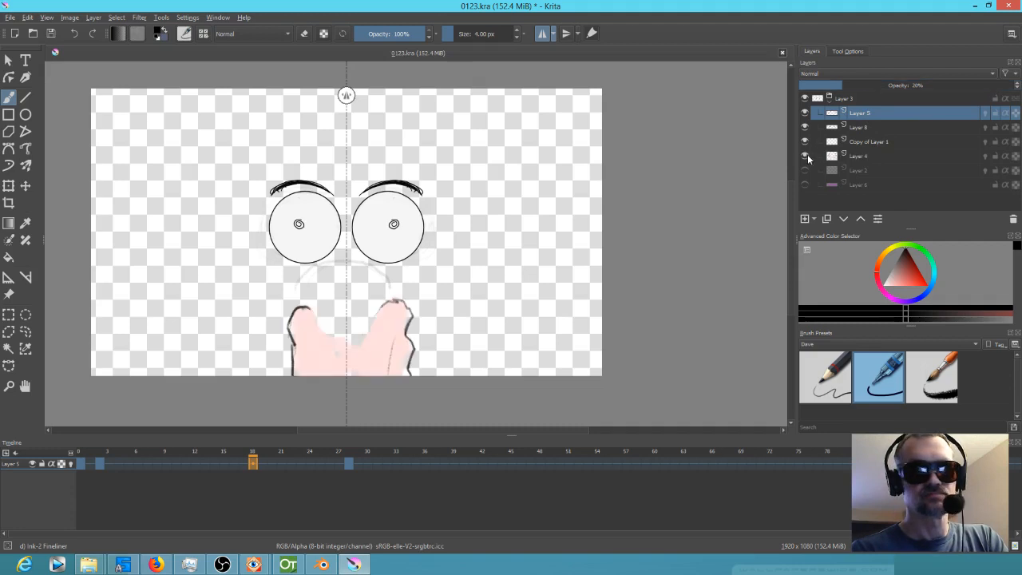
pyautogui.click(810, 155)
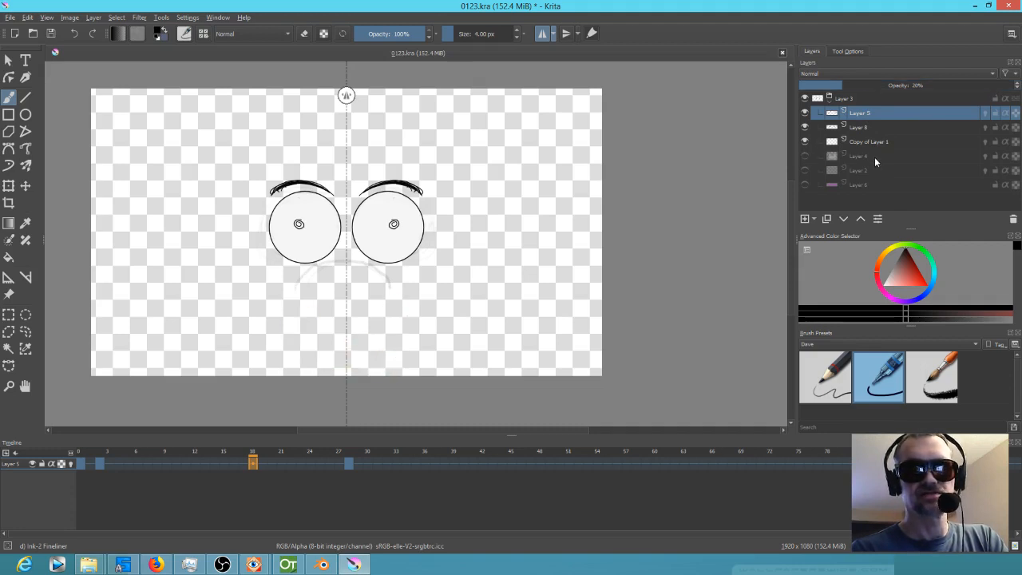
pyautogui.click(867, 169)
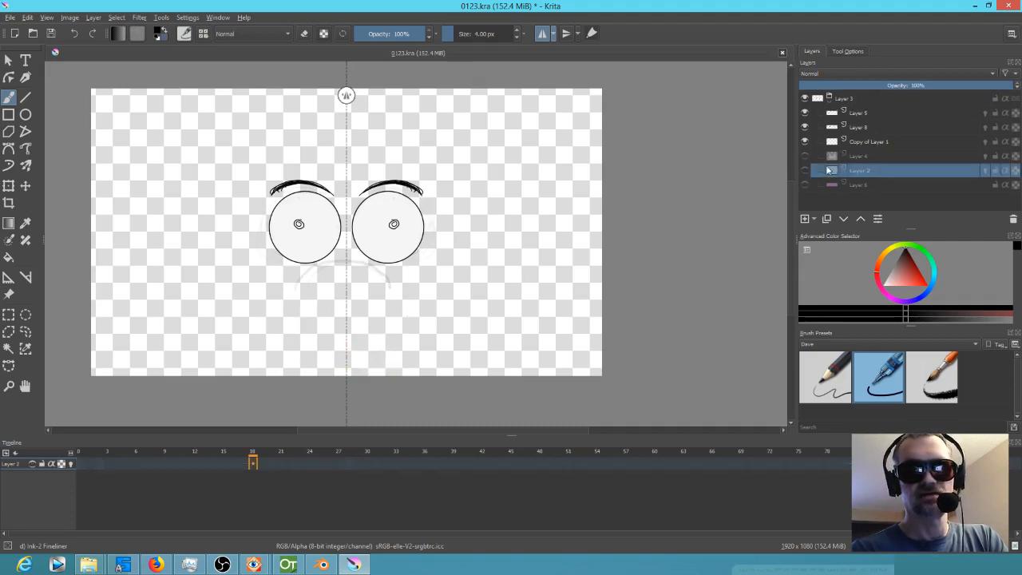
pyautogui.click(804, 170)
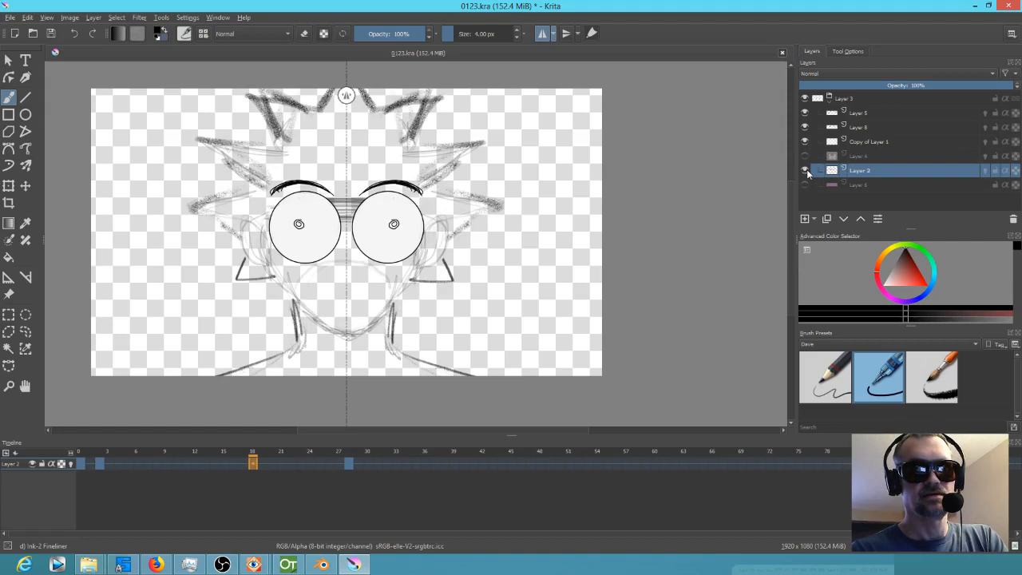
# Step: Show Layer 6 with the magenta mask shape to check it, delete that layer and save the file
pyautogui.click(805, 169)
pyautogui.click(805, 169)
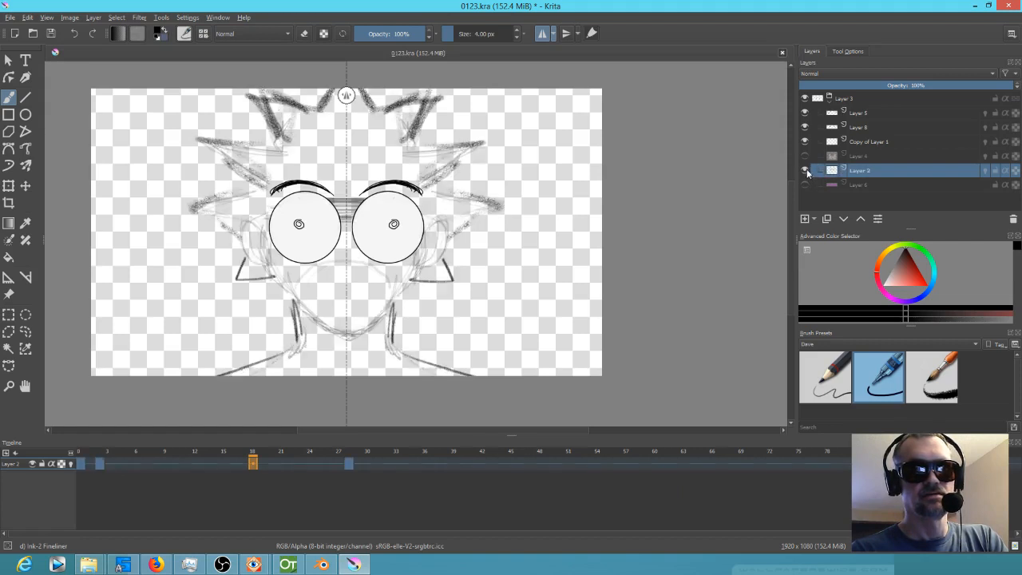
pyautogui.click(804, 184)
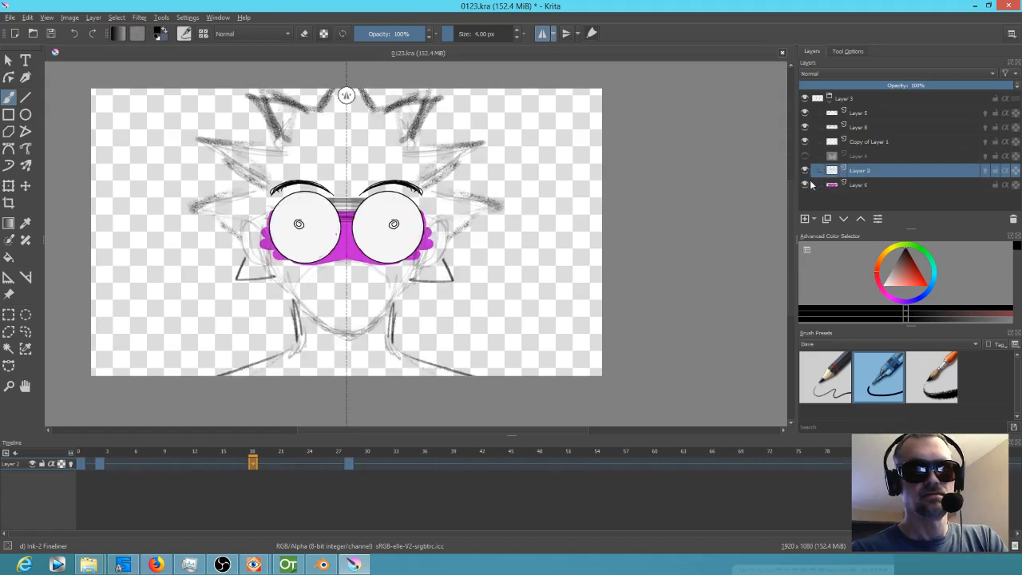
pyautogui.click(881, 185)
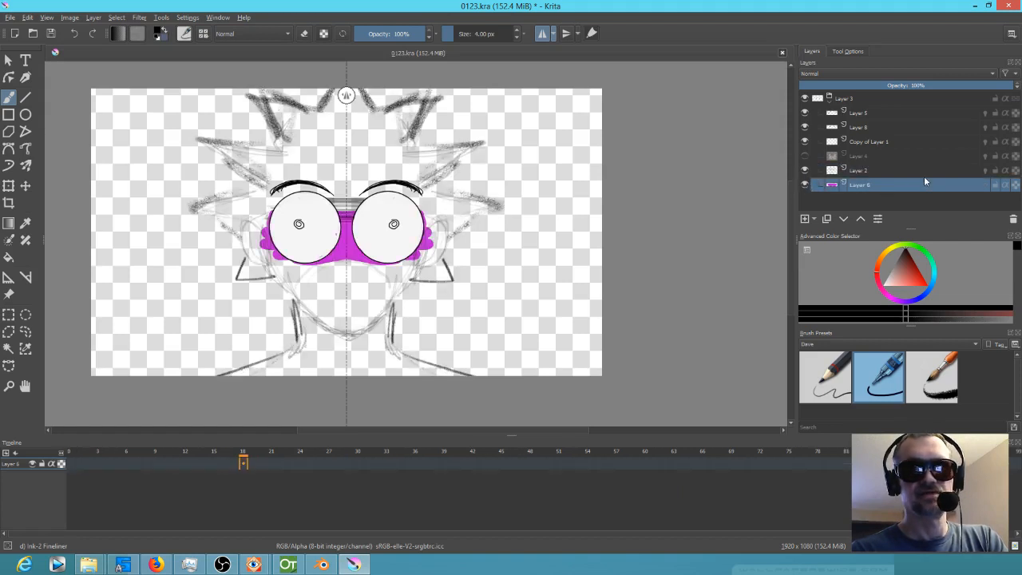
pyautogui.click(1014, 221)
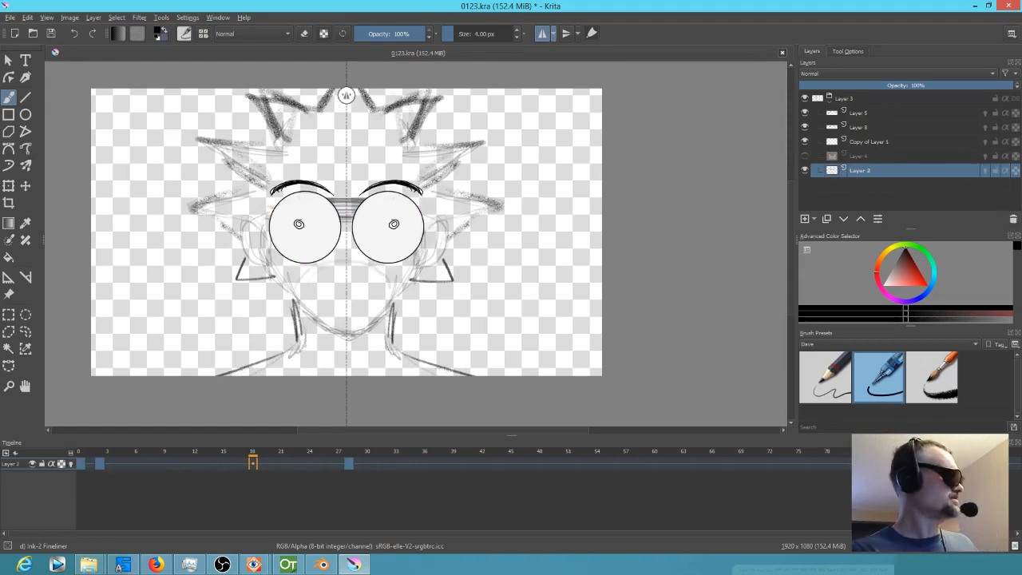
pyautogui.hotkey('ctrl', 's')
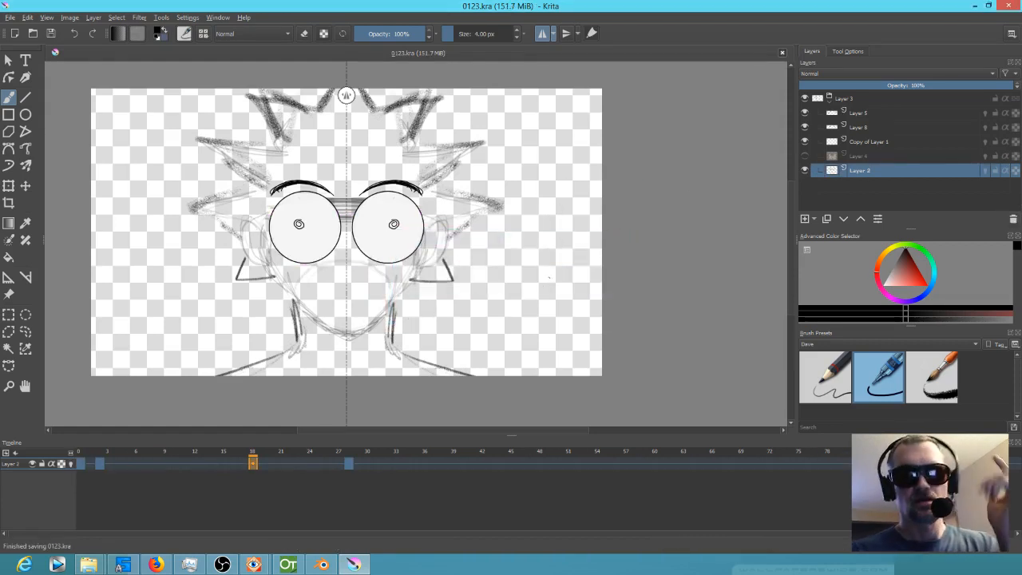
# Step: Check the keyframes of the individual layers and move Layer 2 up two places, above Copy of Layer 1
pyautogui.click(862, 111)
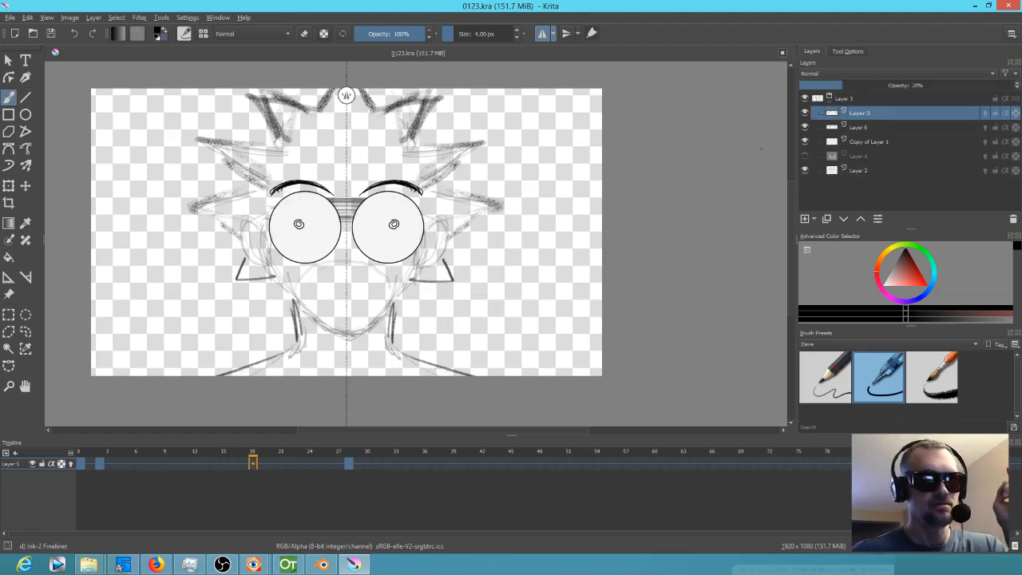
pyautogui.click(859, 129)
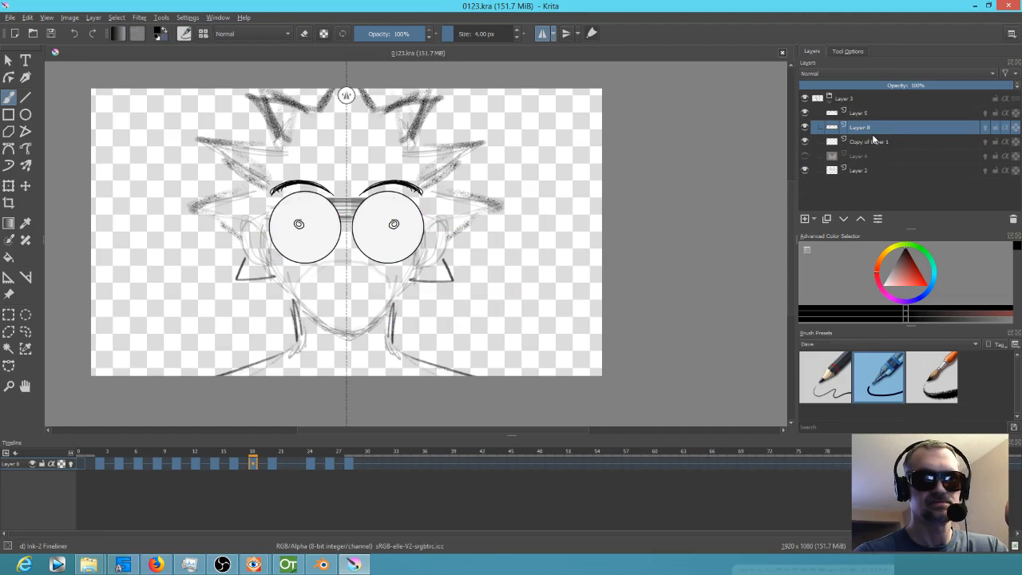
pyautogui.click(860, 143)
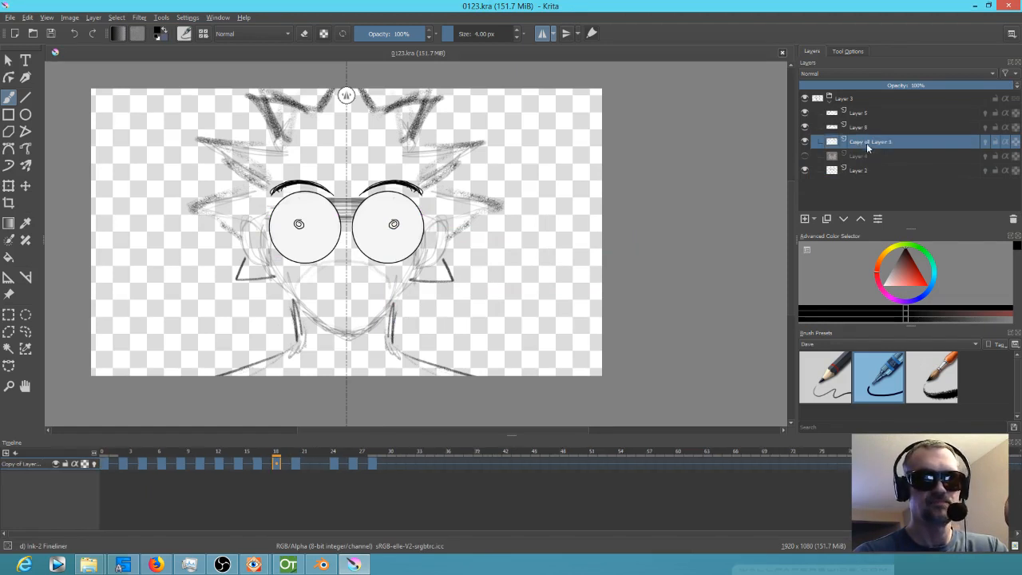
pyautogui.click(865, 155)
pyautogui.click(862, 169)
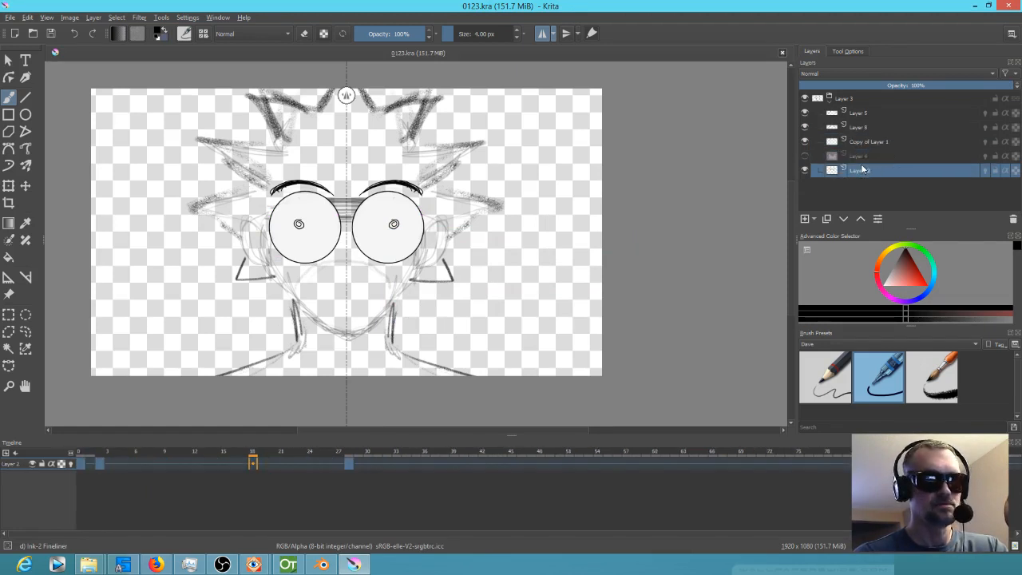
pyautogui.click(858, 126)
pyautogui.click(866, 114)
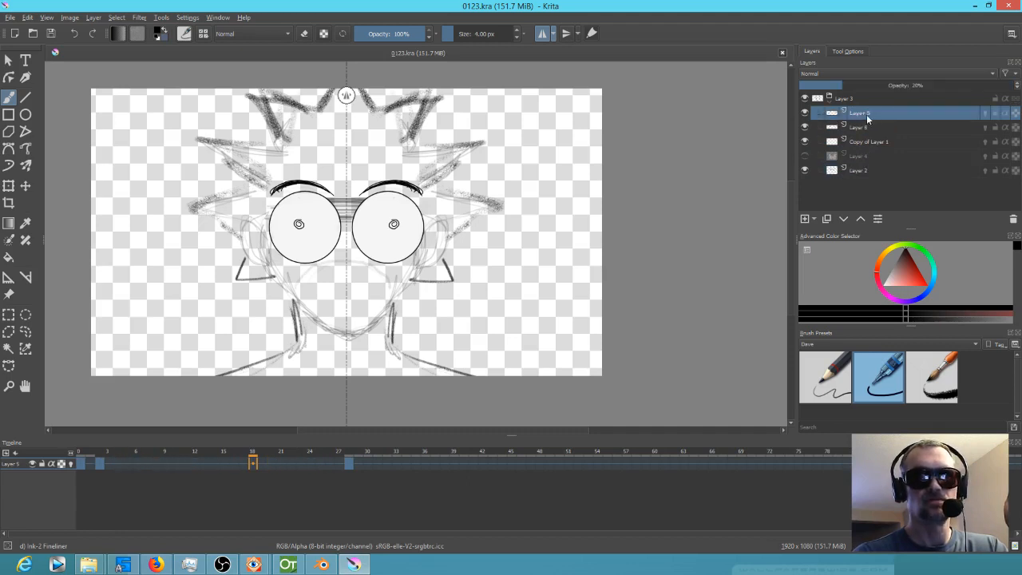
pyautogui.click(855, 171)
pyautogui.click(860, 221)
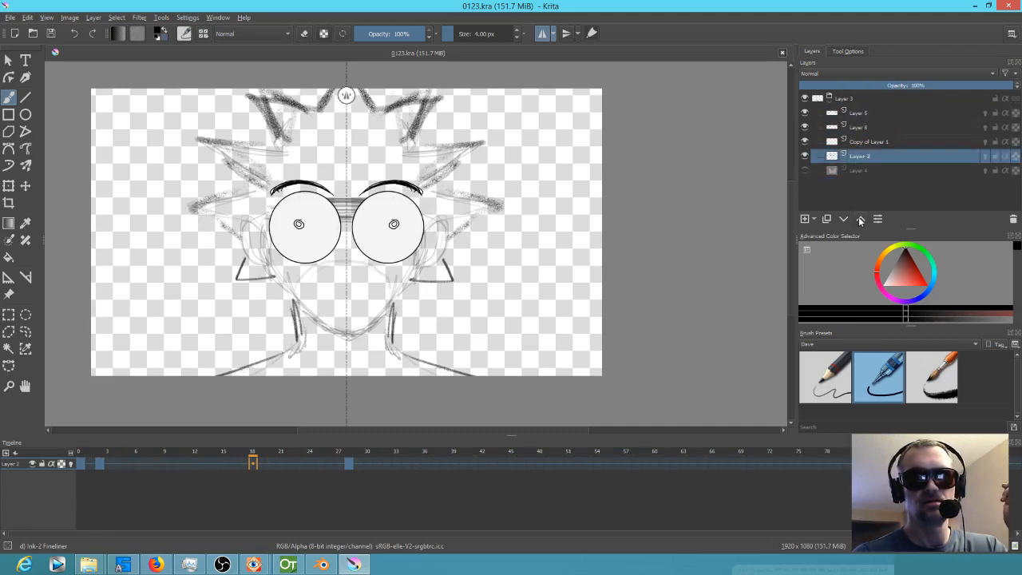
pyautogui.click(860, 221)
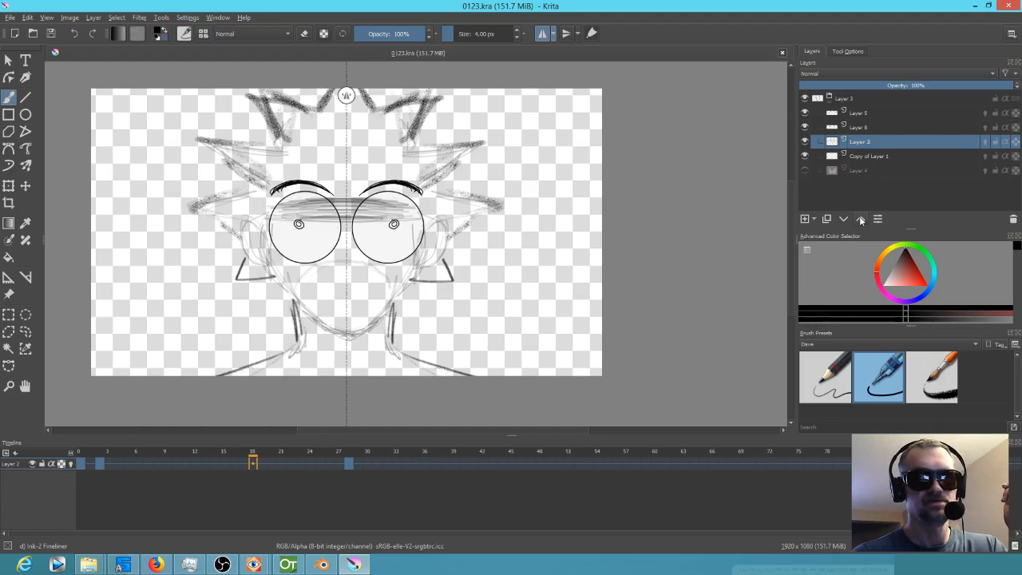
# Step: Hide Layer 5, identify the eyebrow layer by toggling its visibility, and rename it as brows
pyautogui.click(805, 113)
pyautogui.click(804, 127)
pyautogui.click(805, 127)
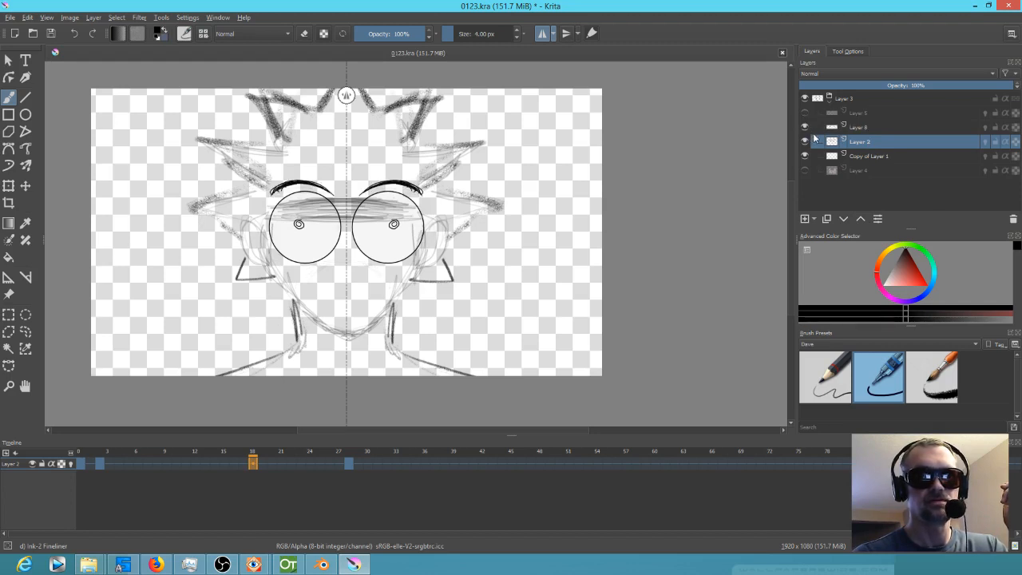
pyautogui.click(805, 127)
pyautogui.click(805, 127)
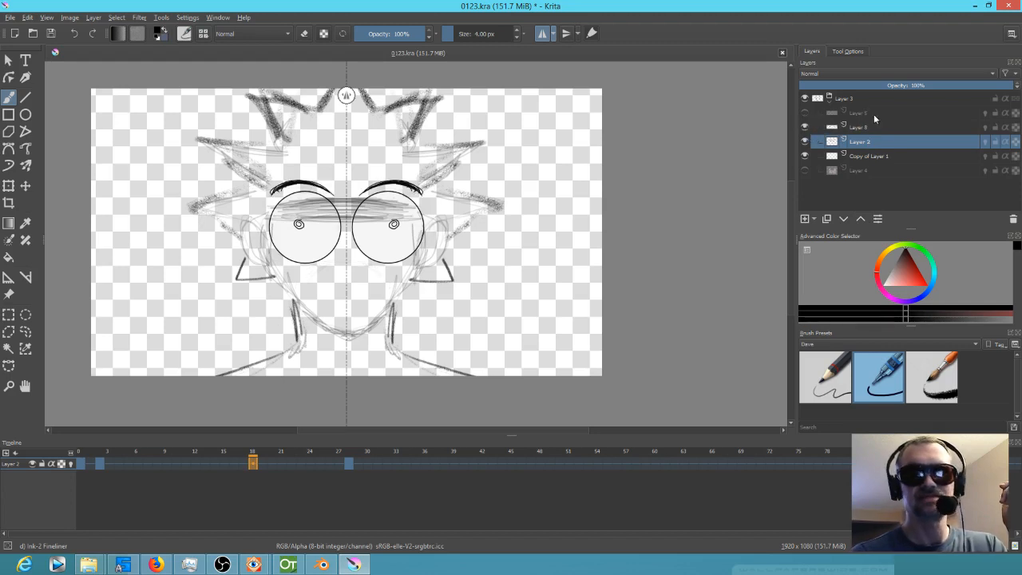
pyautogui.doubleClick(864, 129)
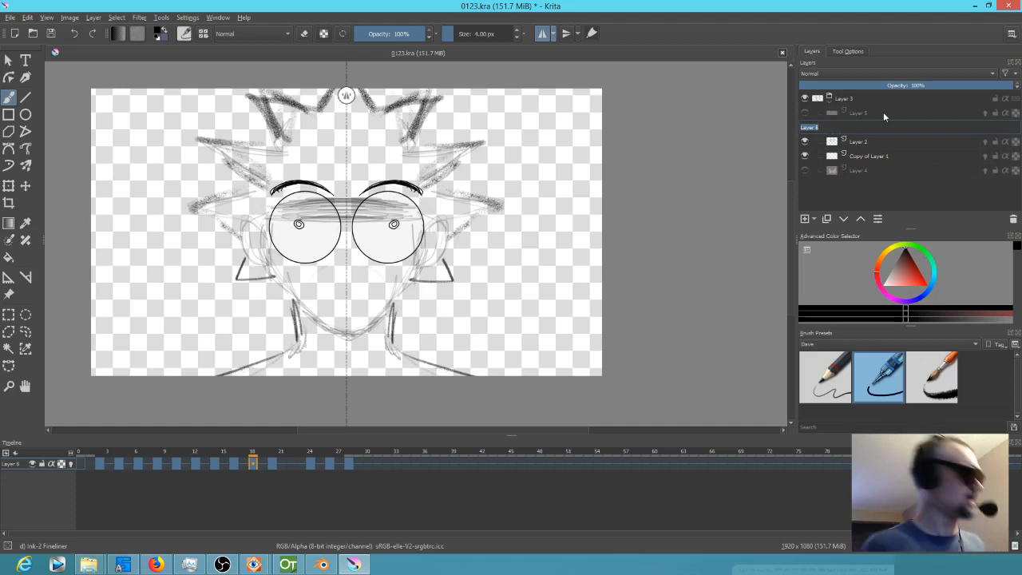
pyautogui.write('brow')
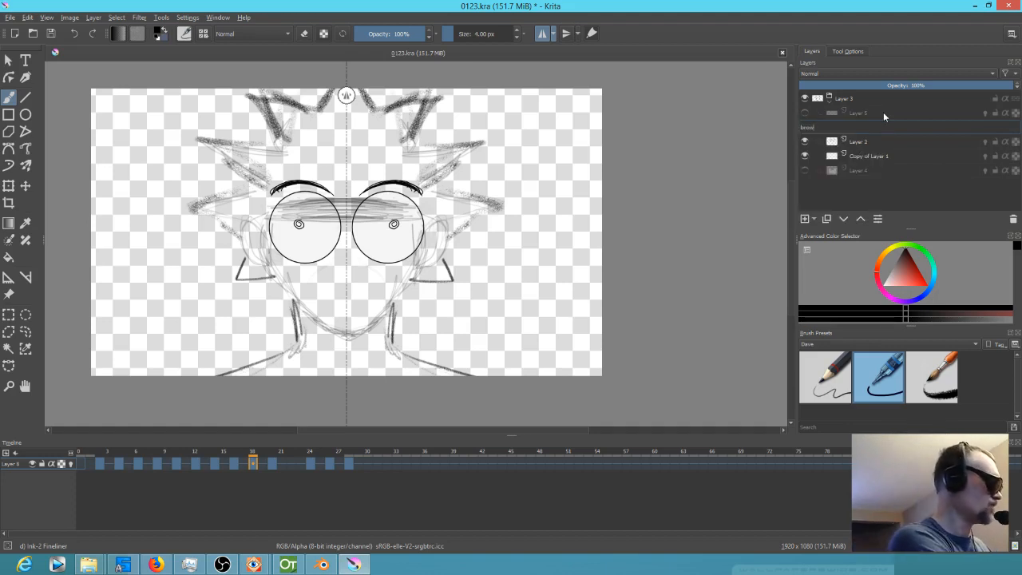
pyautogui.write('s')
pyautogui.press('Return')
# Step: Identify the head and hair sketch layer by toggling visibility and rename it as Layer 2head
pyautogui.click(805, 153)
pyautogui.click(805, 154)
pyautogui.click(805, 141)
pyautogui.click(805, 141)
pyautogui.doubleClick(866, 141)
pyautogui.write('head')
pyautogui.press('Return')
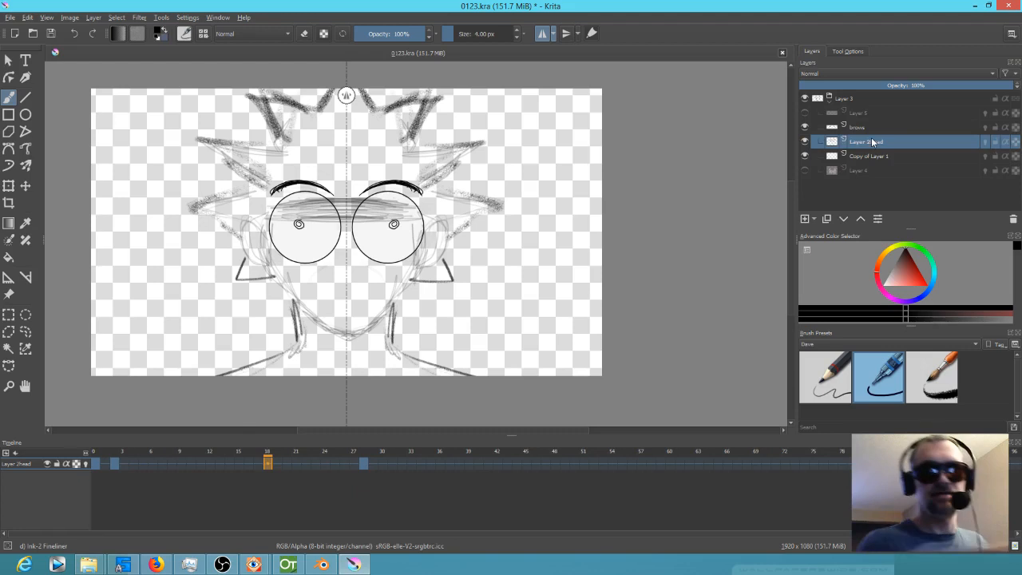
# Step: Show Layer 5 again, check its content by toggling its visibility, and rename it as mask
pyautogui.click(805, 113)
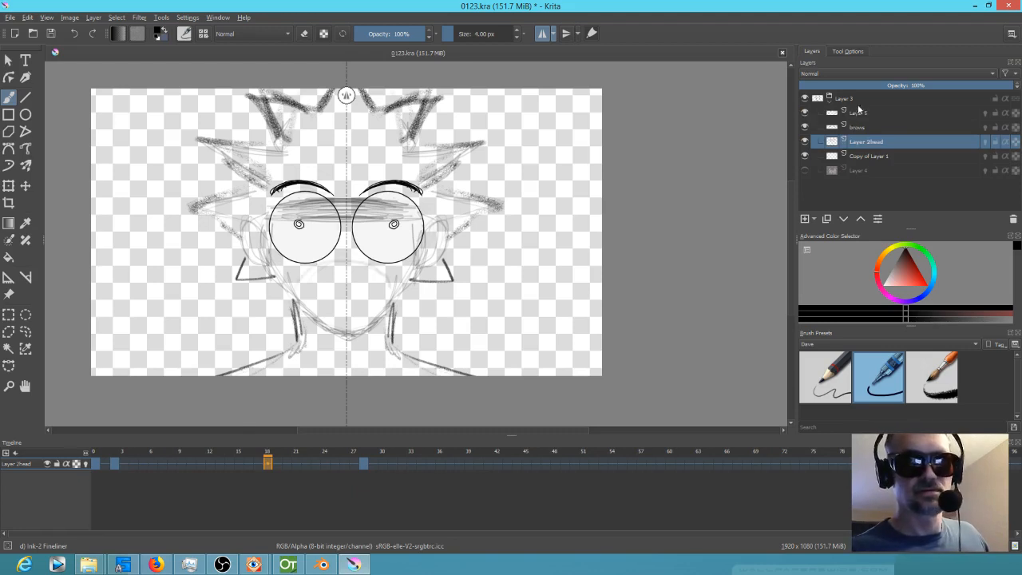
pyautogui.click(859, 112)
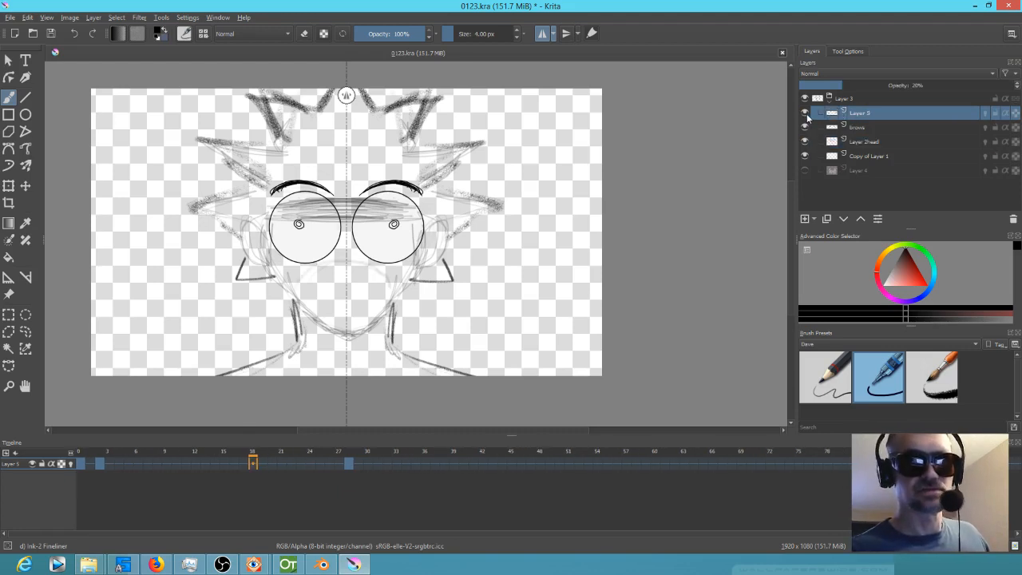
pyautogui.click(805, 113)
pyautogui.click(805, 113)
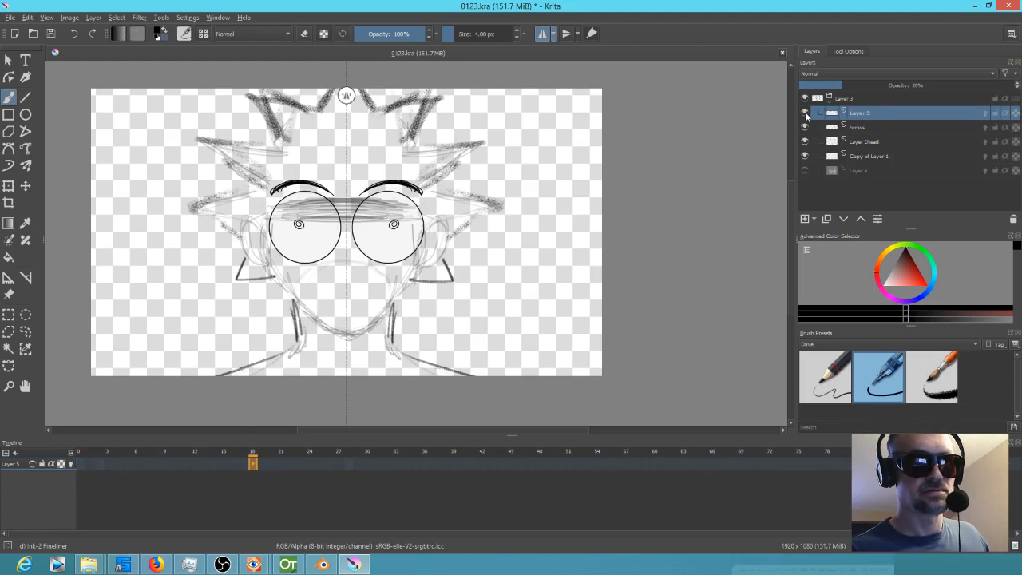
pyautogui.click(804, 113)
pyautogui.click(804, 112)
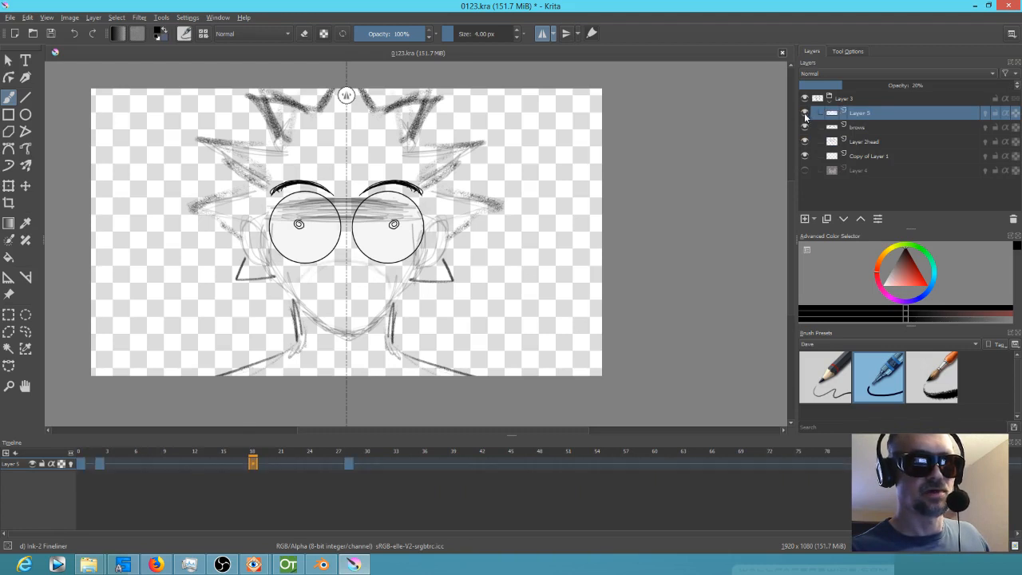
pyautogui.doubleClick(872, 113)
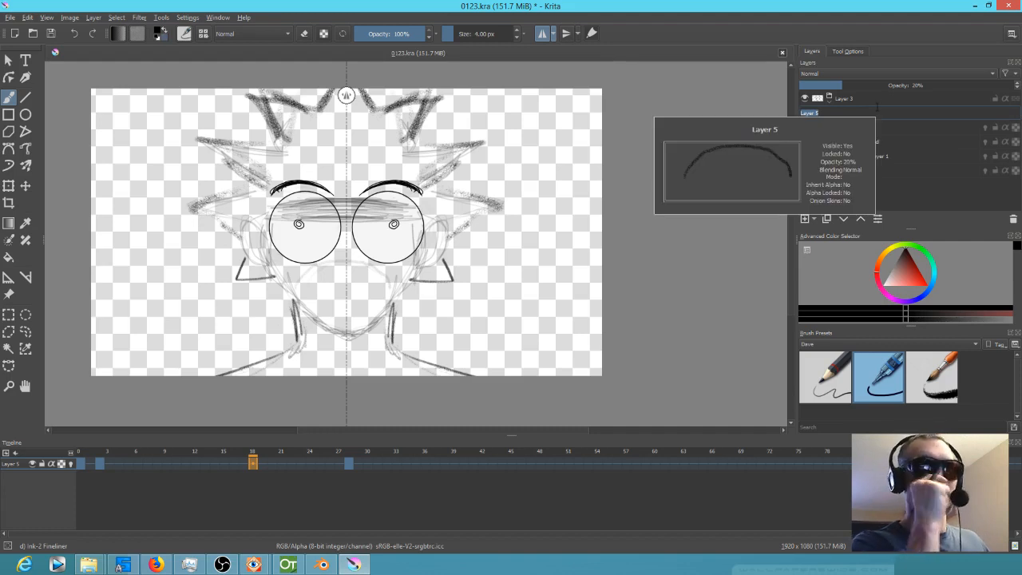
pyautogui.write('m')
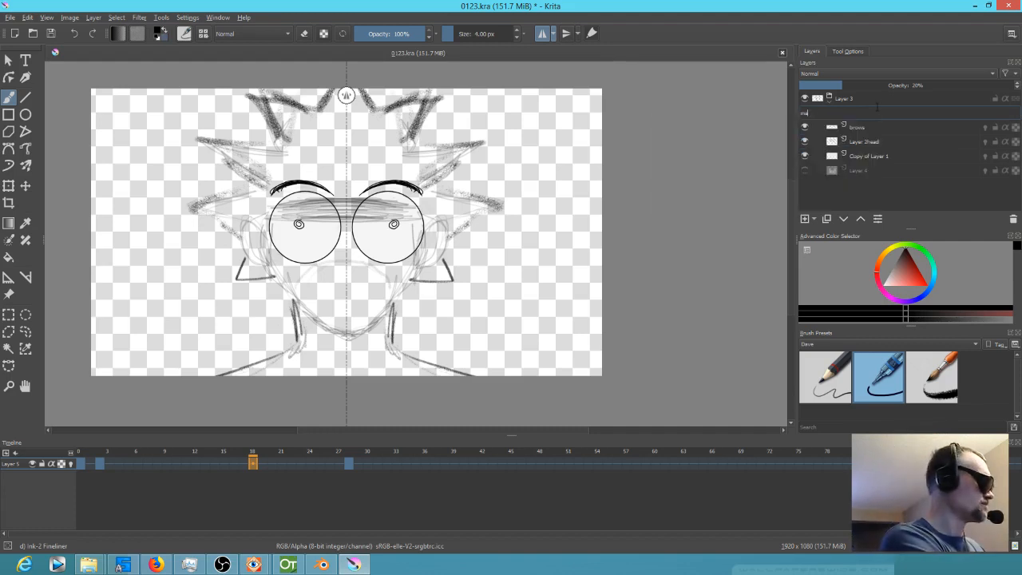
pyautogui.write('ask')
pyautogui.press('Return')
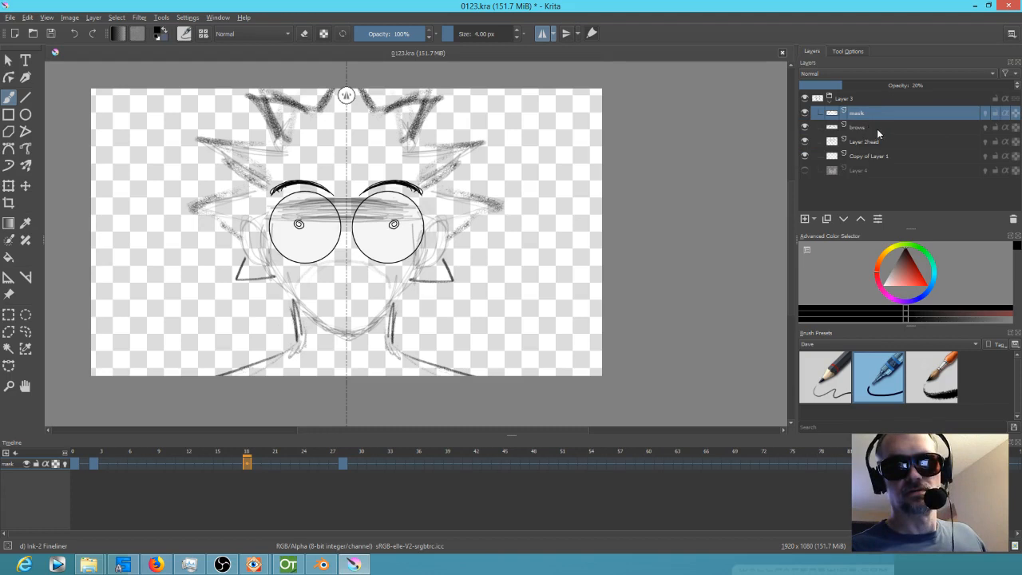
# Step: Reorder the layers so that mask sits directly below brows and Layer 2head lies below mask
pyautogui.click(873, 127)
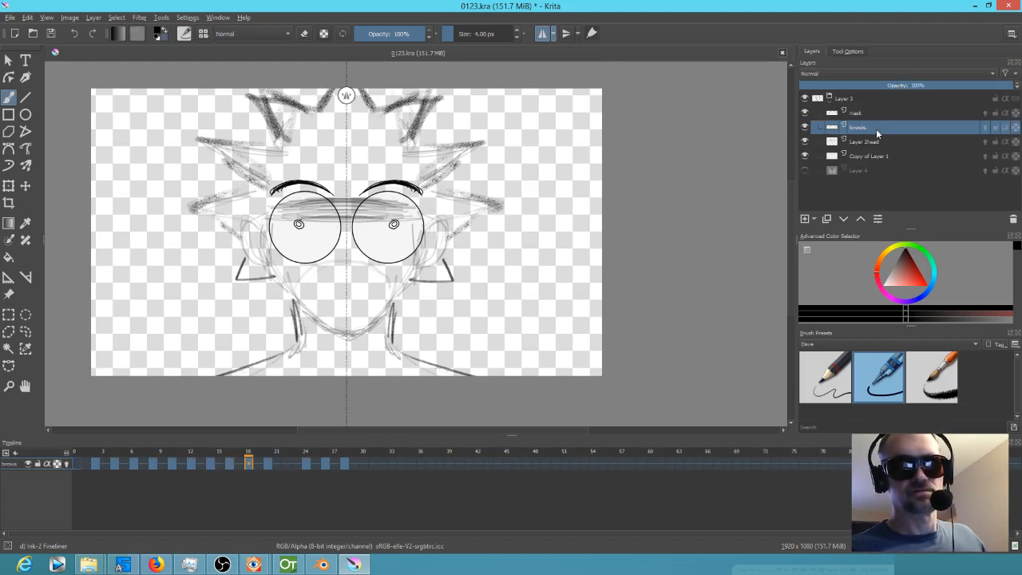
pyautogui.click(873, 117)
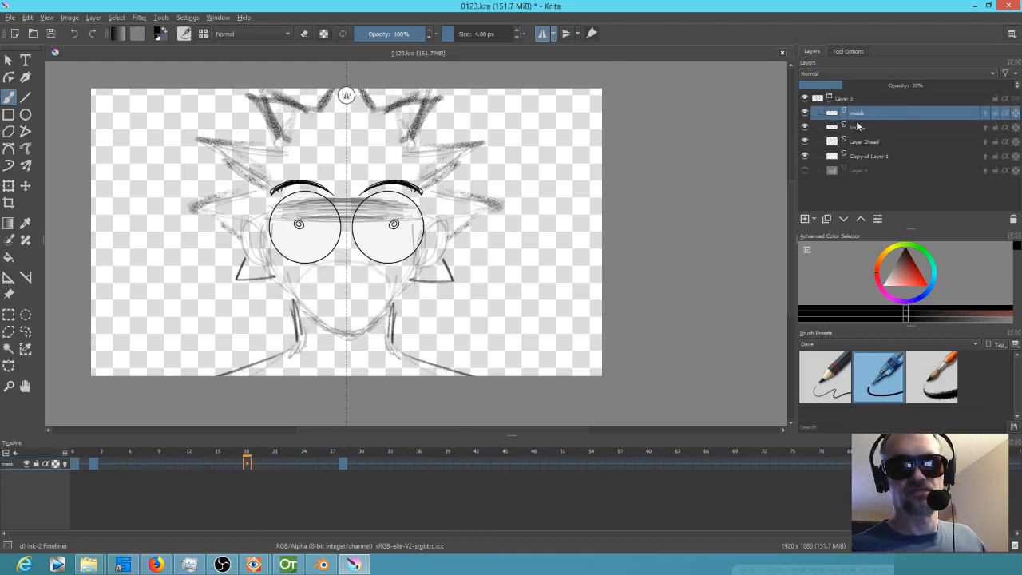
pyautogui.click(845, 220)
pyautogui.click(845, 220)
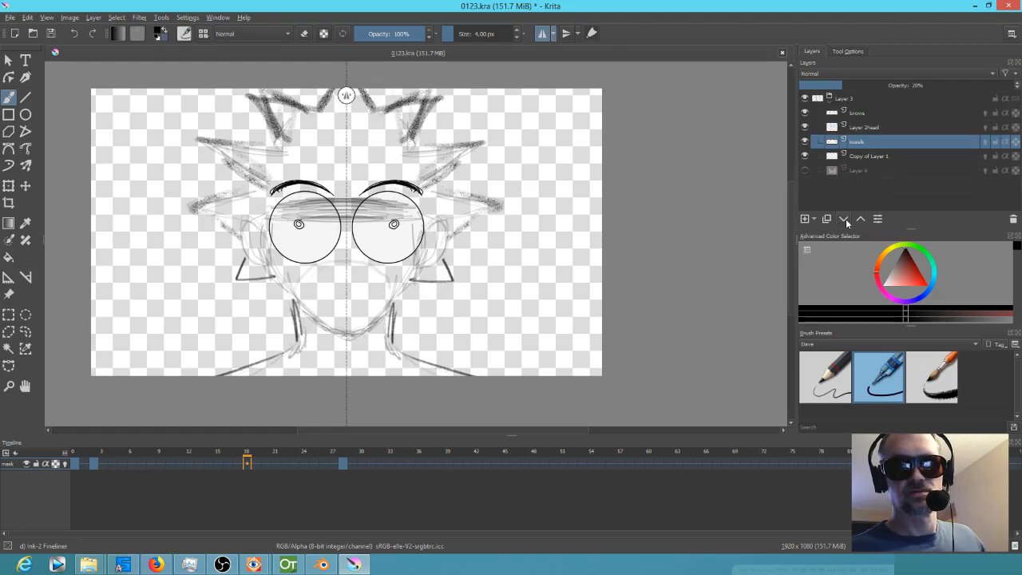
pyautogui.keyDown('shift'); pyautogui.click(804, 125); pyautogui.keyUp('shift')
pyautogui.keyDown('shift'); pyautogui.click(805, 126); pyautogui.keyUp('shift')
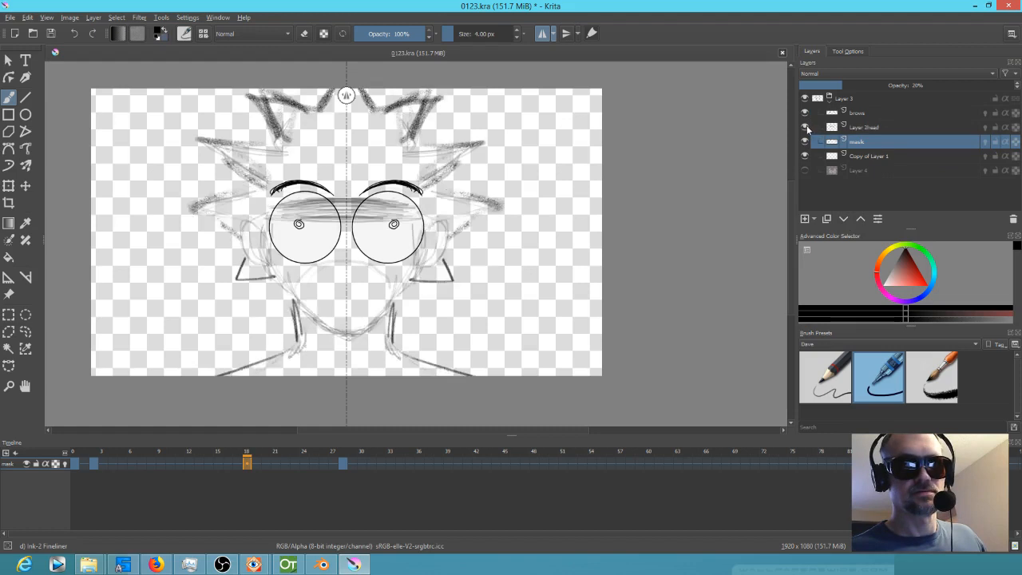
pyautogui.click(878, 127)
pyautogui.click(845, 220)
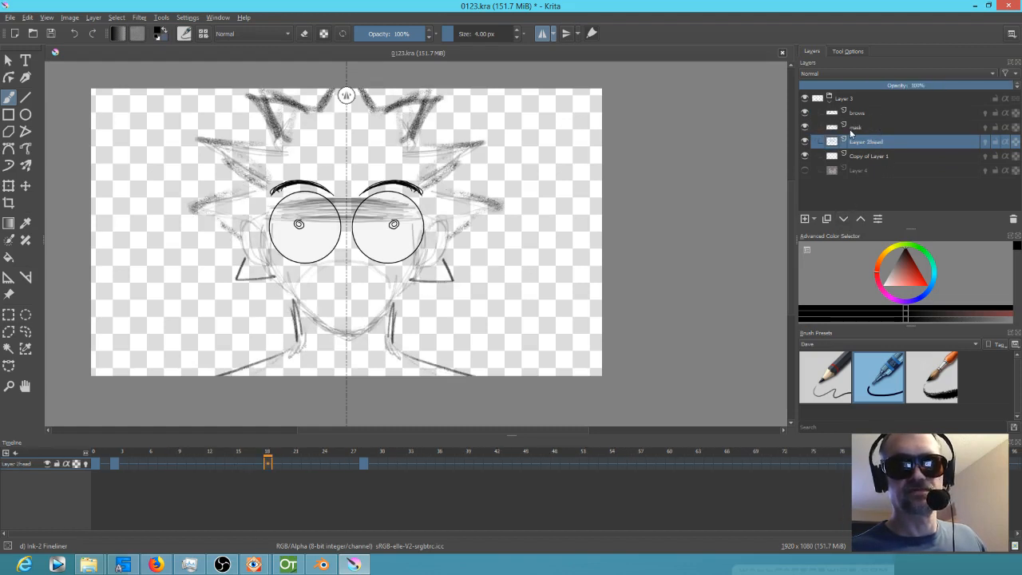
# Step: Toggle the brows, mask, Layer 2head and Copy of Layer 1 layers off and on in turn to check their content
pyautogui.click(860, 128)
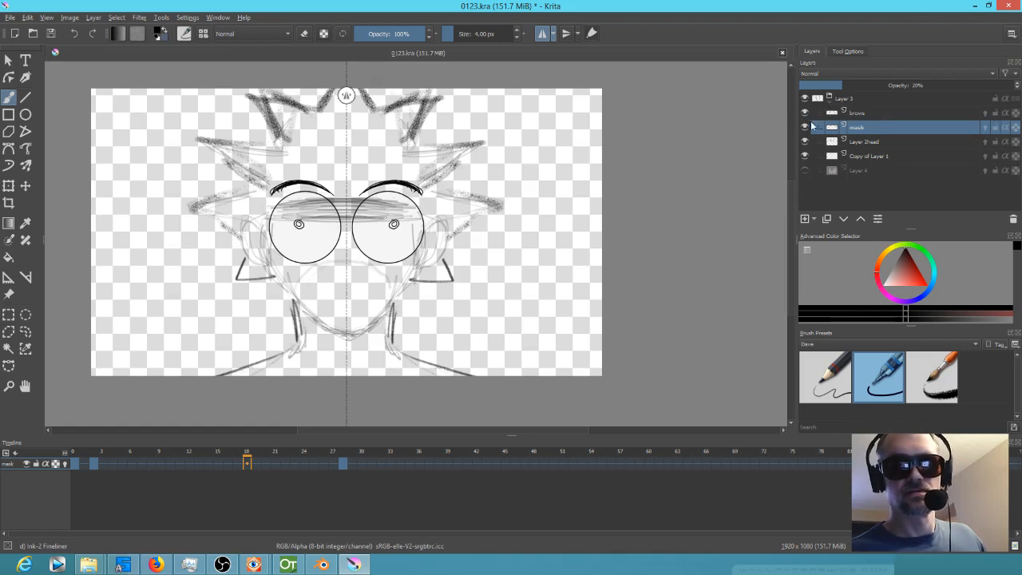
pyautogui.click(805, 113)
pyautogui.click(805, 114)
pyautogui.click(805, 127)
pyautogui.click(805, 128)
pyautogui.click(806, 144)
pyautogui.click(806, 144)
pyautogui.click(806, 144)
pyautogui.click(806, 143)
pyautogui.click(805, 155)
pyautogui.click(805, 155)
# Step: Rename Copy of Layer 1 as eyeballs
pyautogui.click(868, 157)
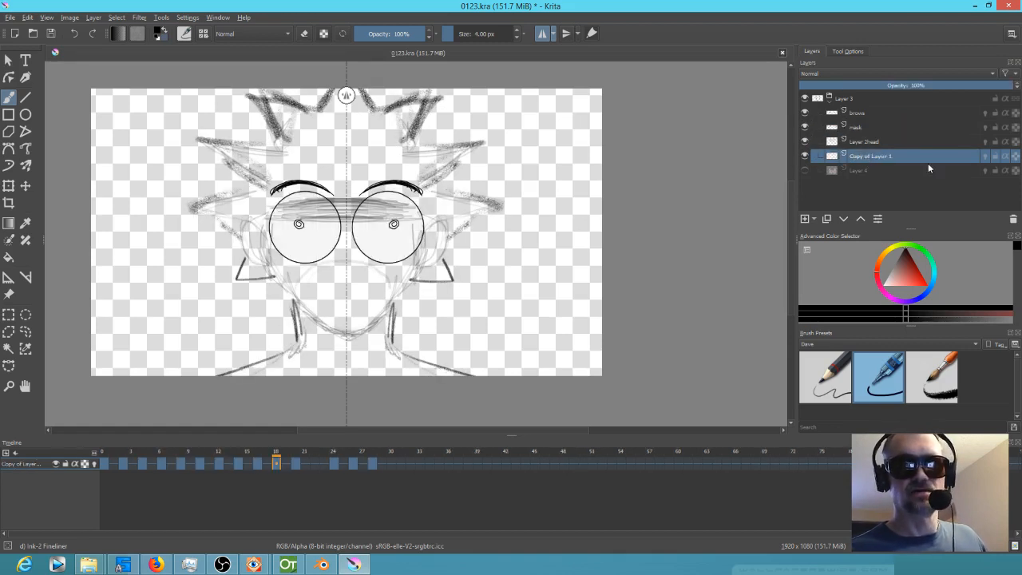
pyautogui.doubleClick(870, 156)
pyautogui.write('eye')
pyautogui.write('bal')
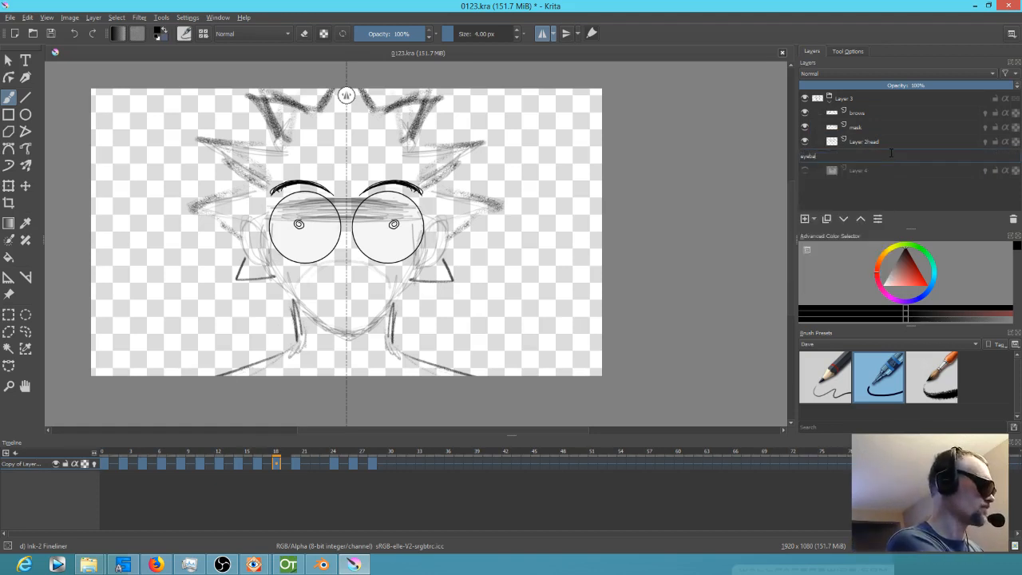
pyautogui.write('ls')
pyautogui.press('Return')
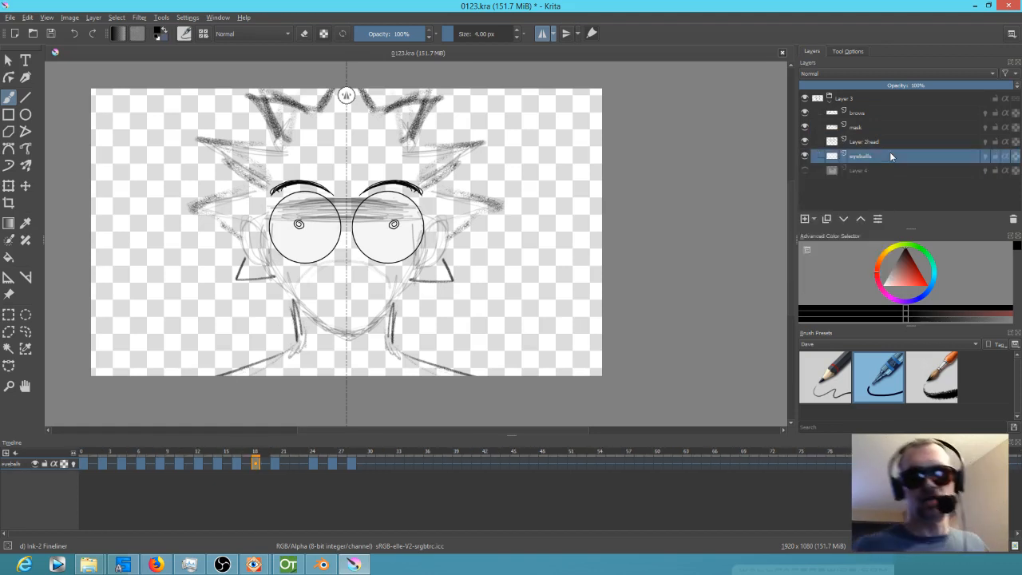
# Step: Move the eyeballs layer up two places so it sits between brows and mask, and select the mask layer
pyautogui.click(860, 218)
pyautogui.click(860, 217)
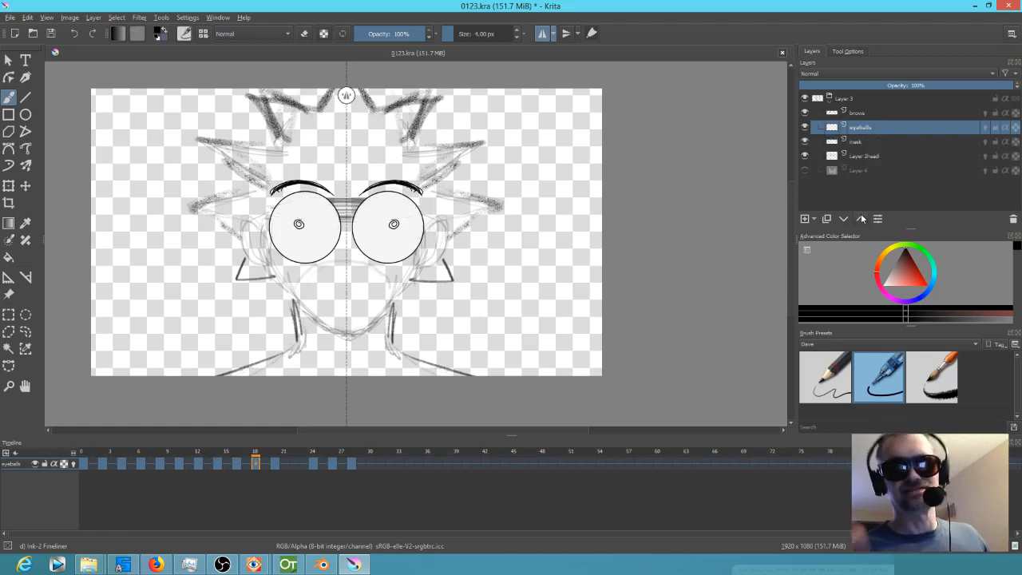
pyautogui.click(859, 141)
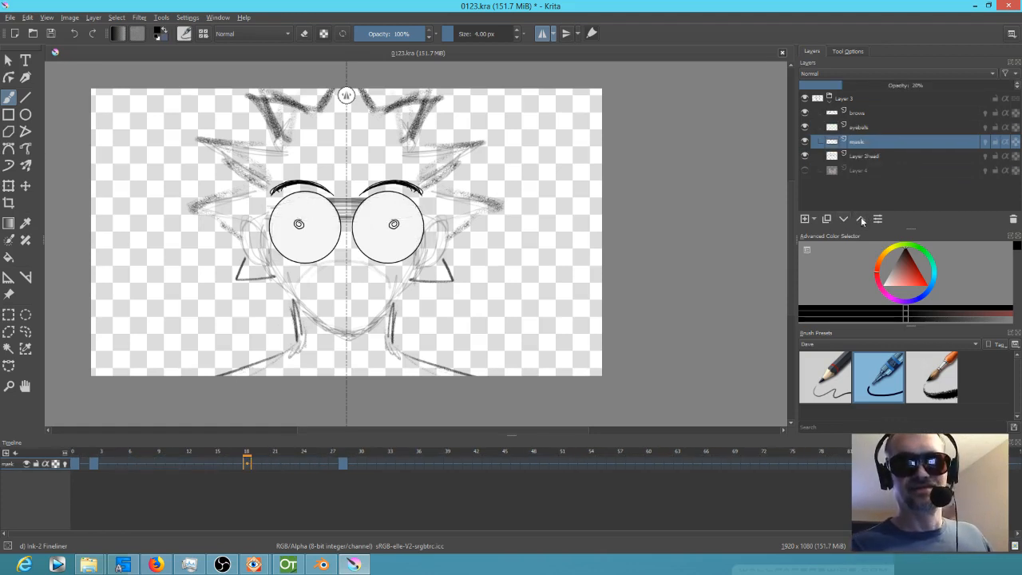
# Step: Add a new paint layer above the mask layer and go to frame 0
pyautogui.click(805, 218)
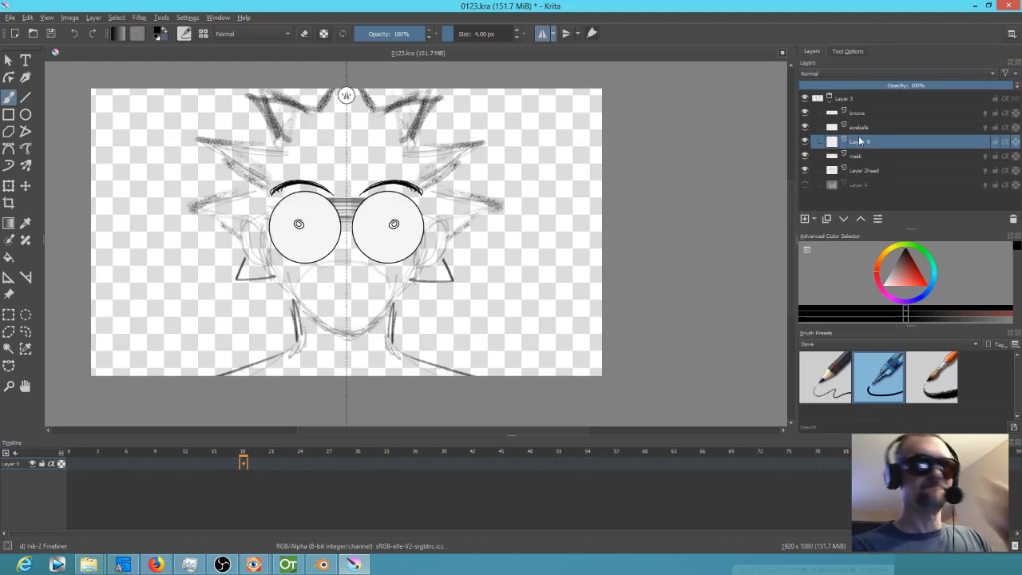
pyautogui.moveTo(860, 141)
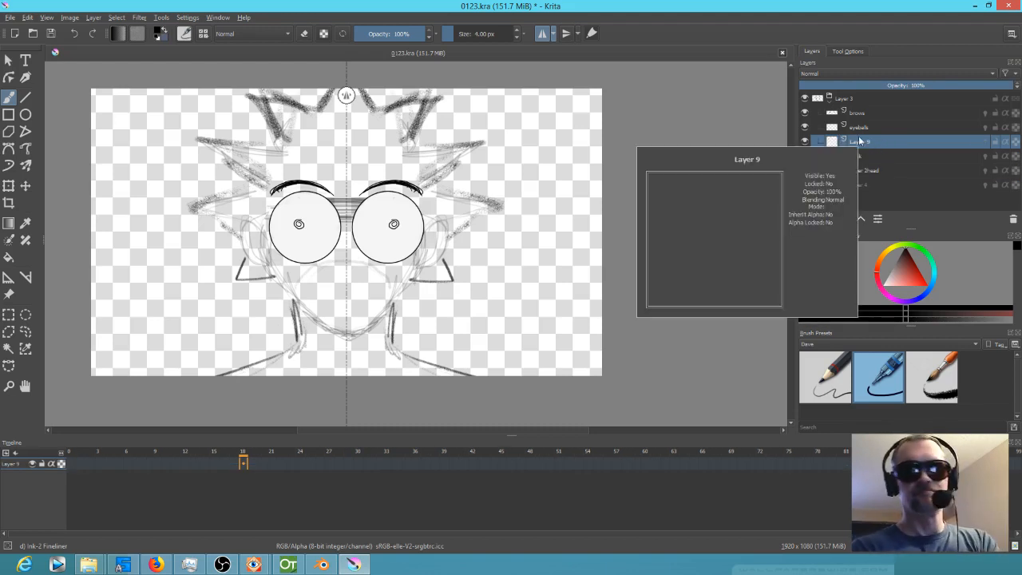
pyautogui.click(71, 452)
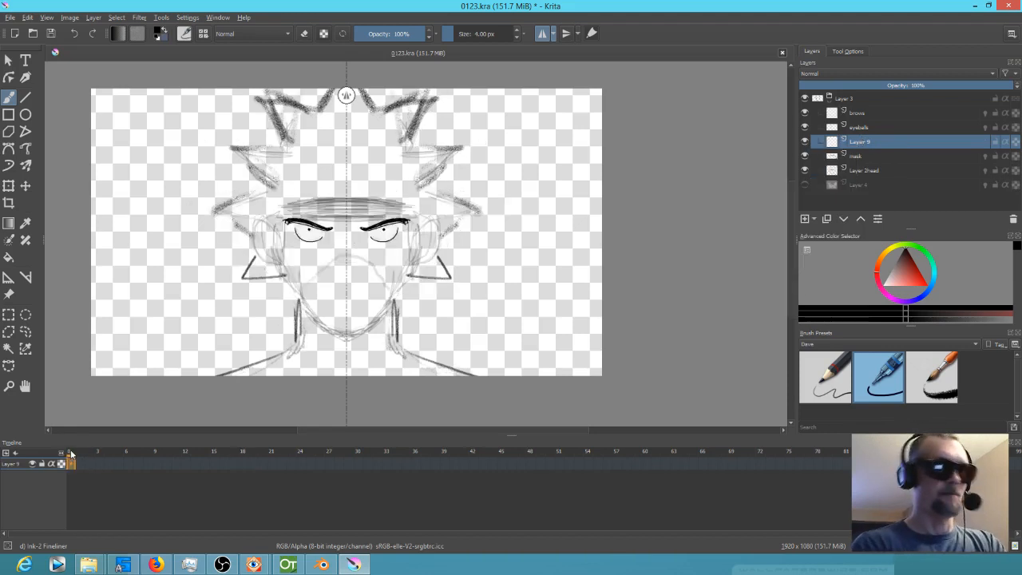
pyautogui.moveTo(427, 234); pyautogui.dragTo(482, 229)
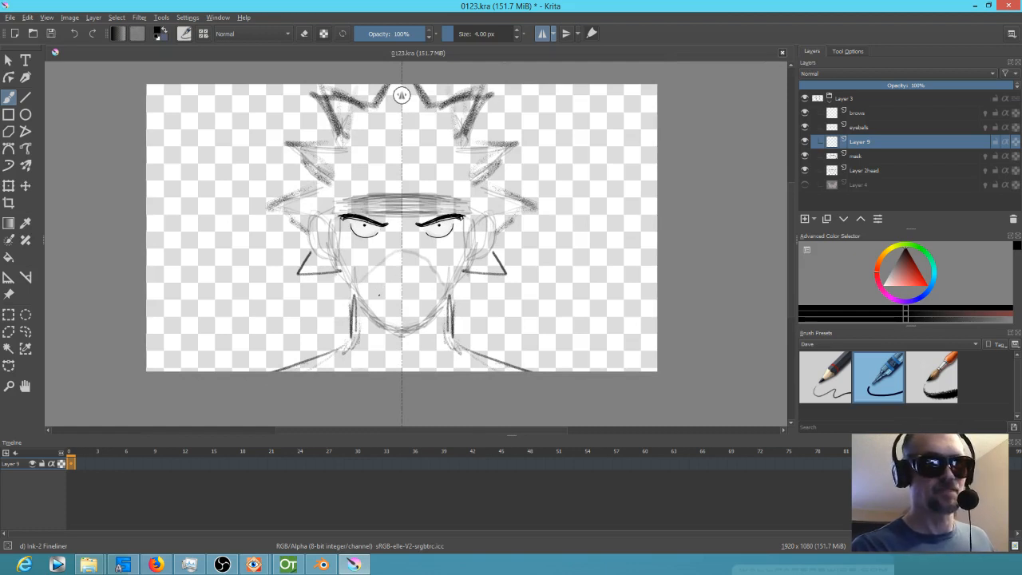
pyautogui.moveTo(379, 292); pyautogui.dragTo(412, 262)
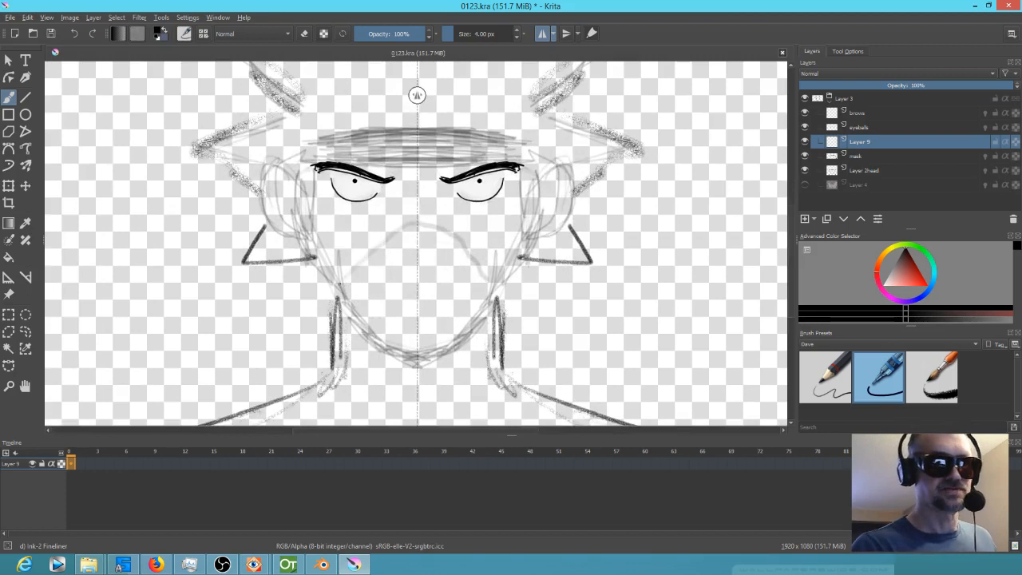
pyautogui.moveTo(336, 283); pyautogui.dragTo(414, 226)
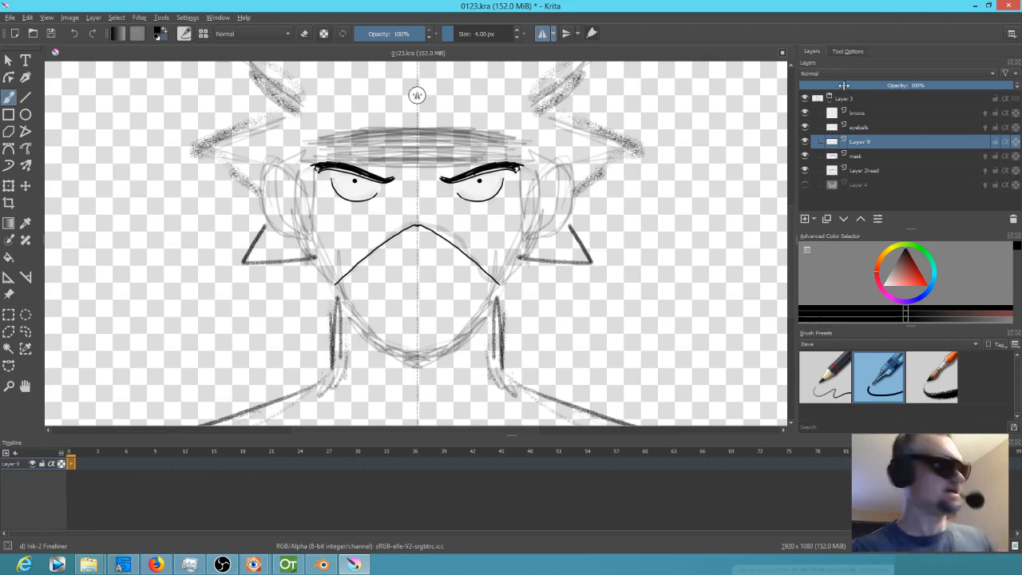
pyautogui.hotkey('ctrl', 'z')
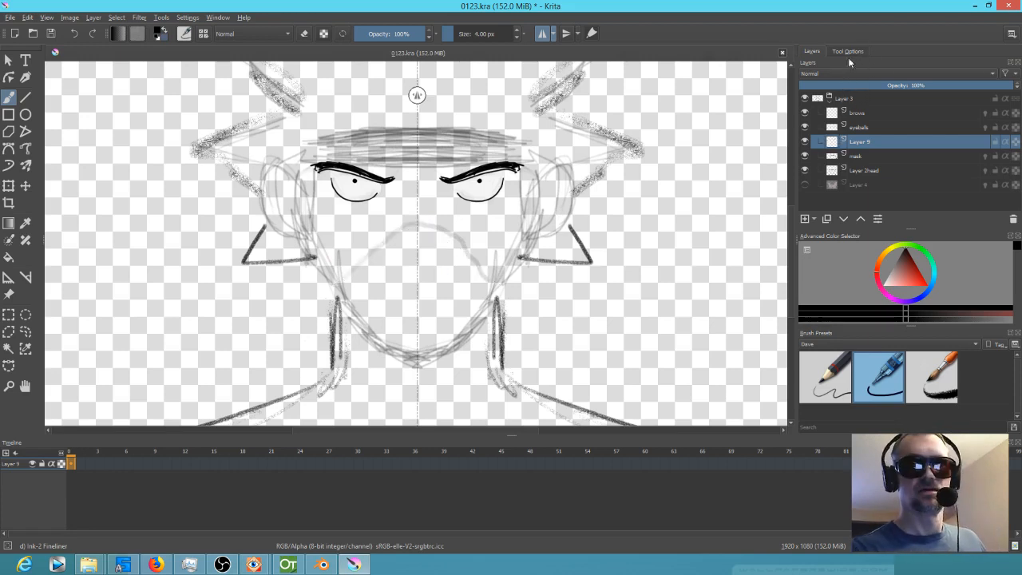
# Step: Set brush smoothing to Stabilizer and ink the curved upper edge of the face mask
pyautogui.click(848, 51)
pyautogui.click(889, 78)
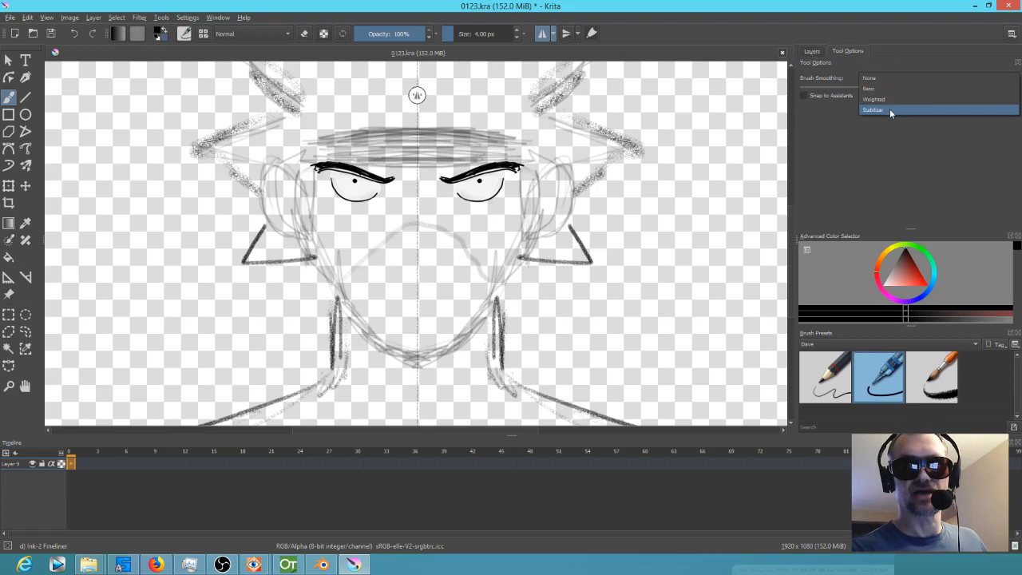
pyautogui.click(889, 109)
pyautogui.moveTo(334, 279); pyautogui.dragTo(416, 228)
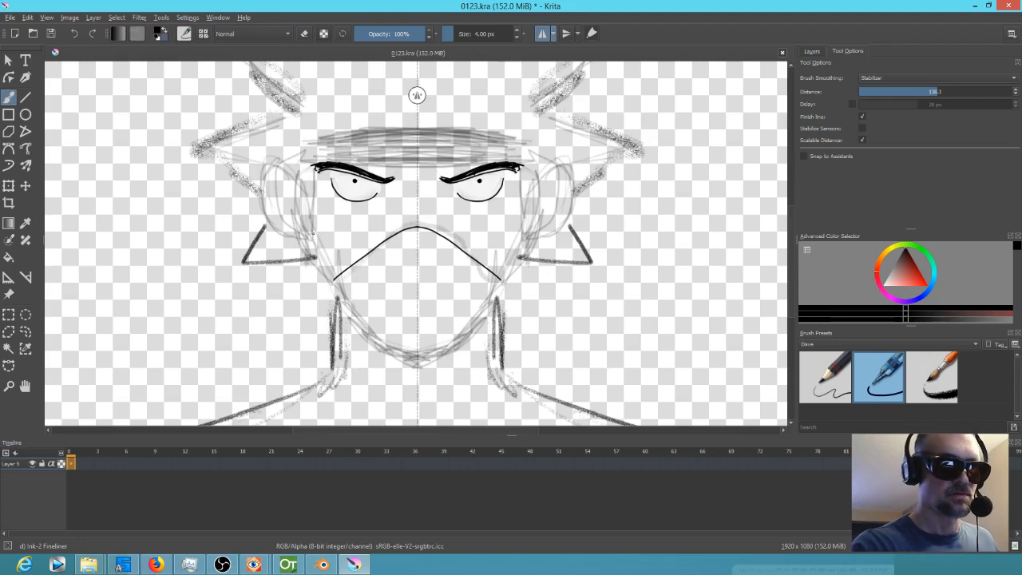
# Step: Ink the jawline from the ears to the chin and outline both ears with their inner folds
pyautogui.moveTo(315, 238)
pyautogui.mouseDown()
pyautogui.moveTo(345, 311)
pyautogui.moveTo(378, 348)
pyautogui.moveTo(416, 359)
pyautogui.mouseUp()
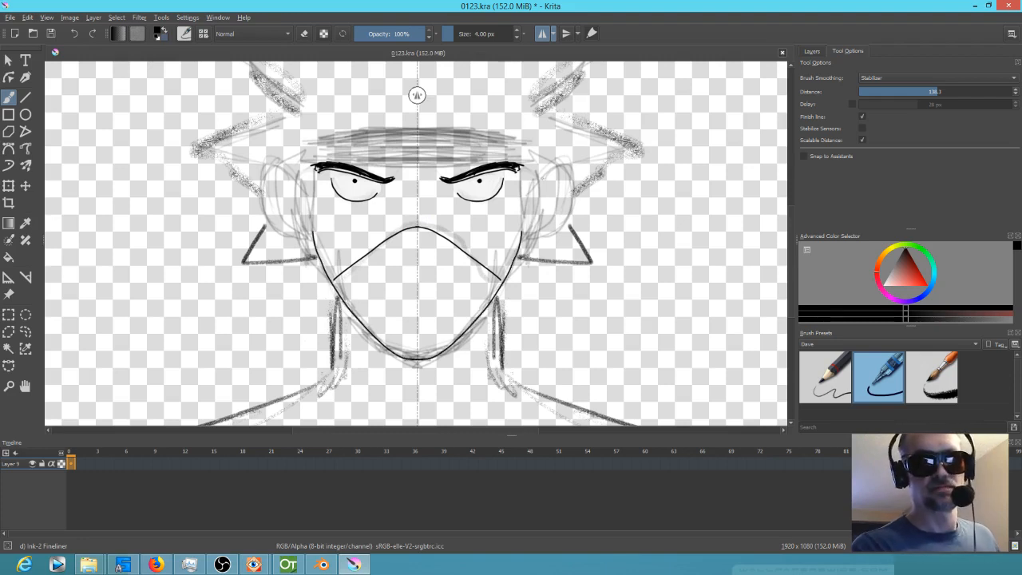
pyautogui.moveTo(295, 169)
pyautogui.mouseDown()
pyautogui.moveTo(265, 178)
pyautogui.moveTo(293, 238)
pyautogui.moveTo(306, 239)
pyautogui.mouseUp()
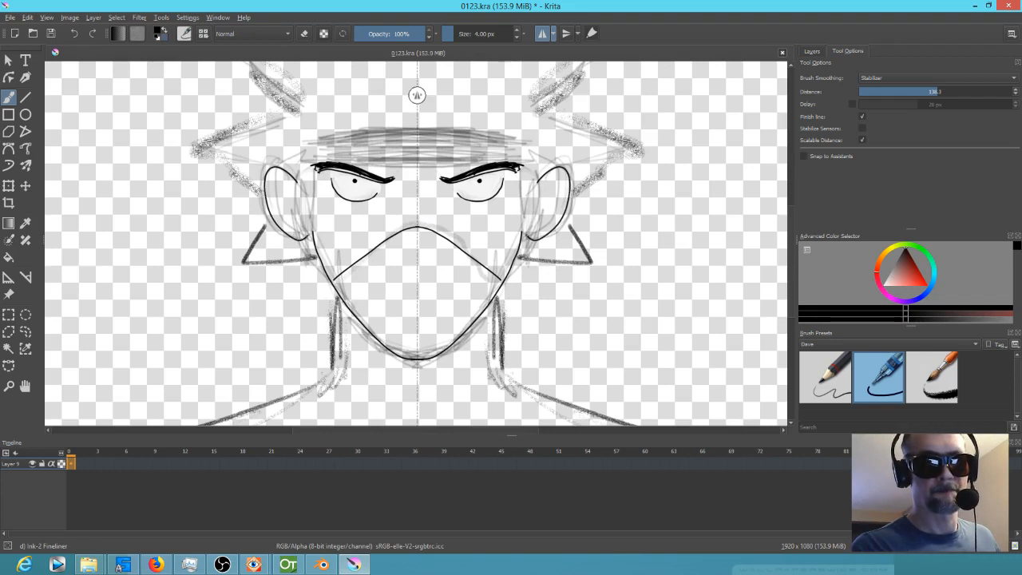
pyautogui.moveTo(297, 183)
pyautogui.mouseDown()
pyautogui.moveTo(280, 206)
pyautogui.moveTo(301, 157)
pyautogui.mouseUp()
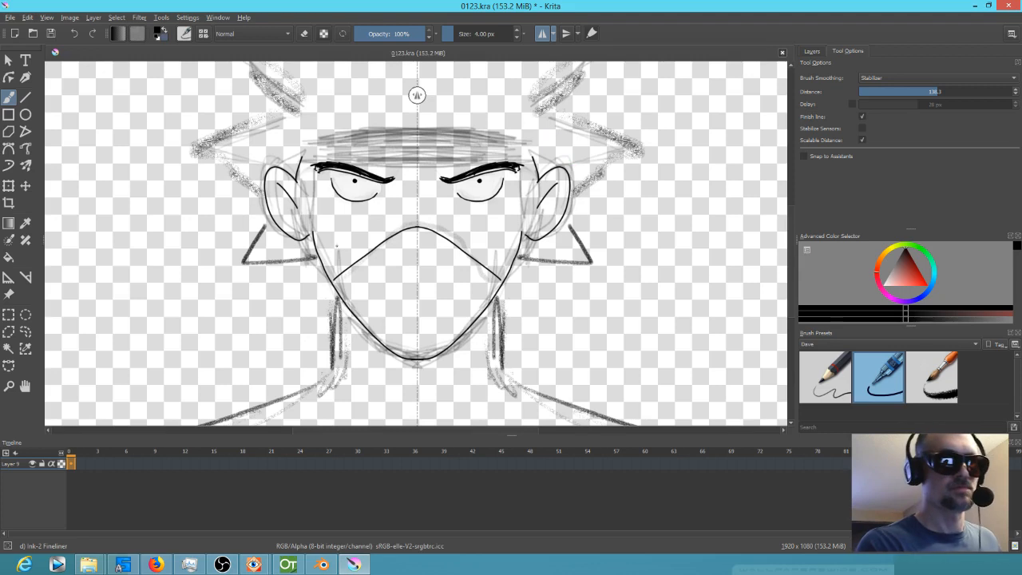
# Step: Toggle the mask layer's visibility to check its content and delete the layer
pyautogui.click(812, 51)
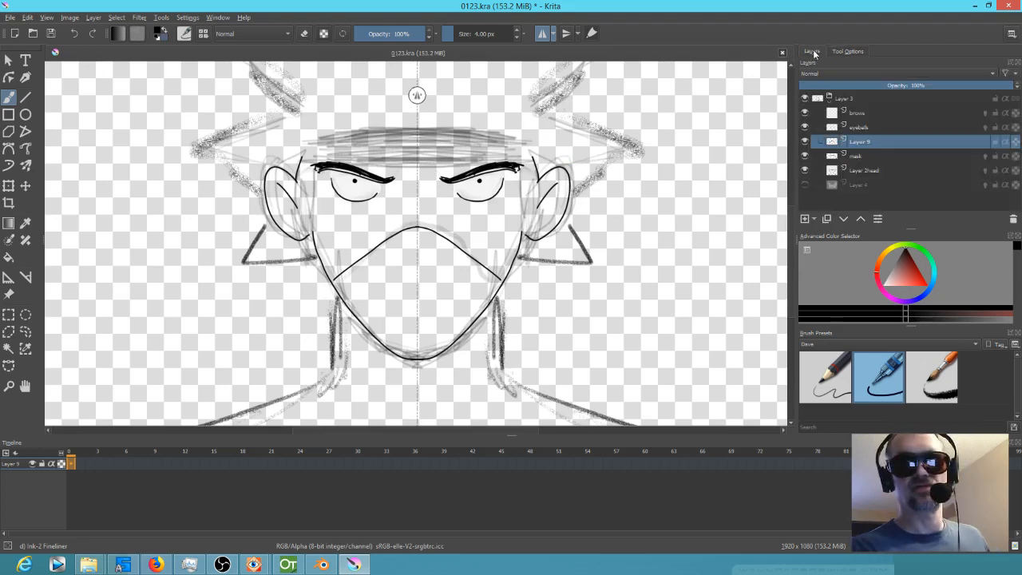
pyautogui.click(806, 155)
pyautogui.click(806, 156)
pyautogui.click(862, 160)
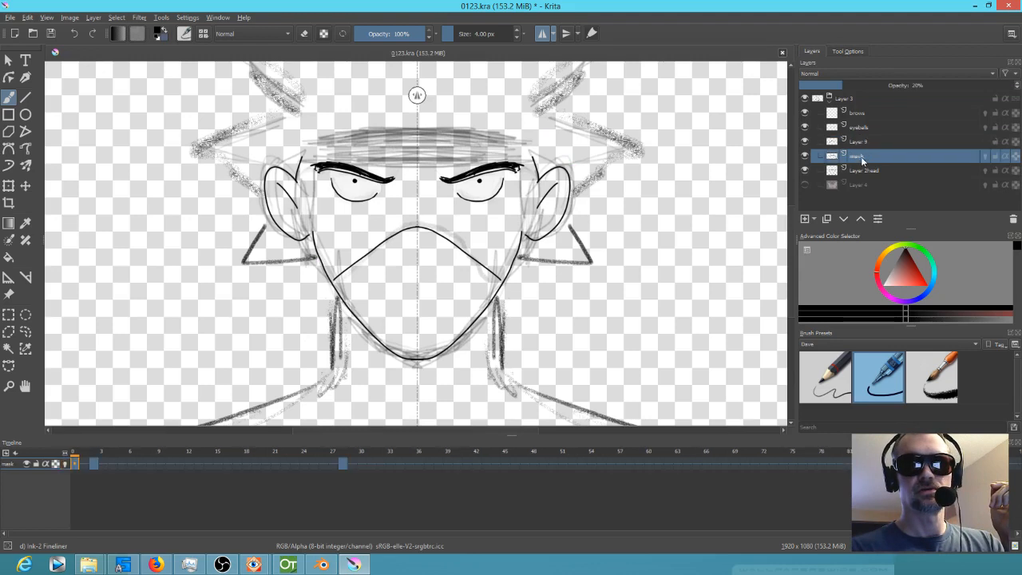
pyautogui.click(1013, 219)
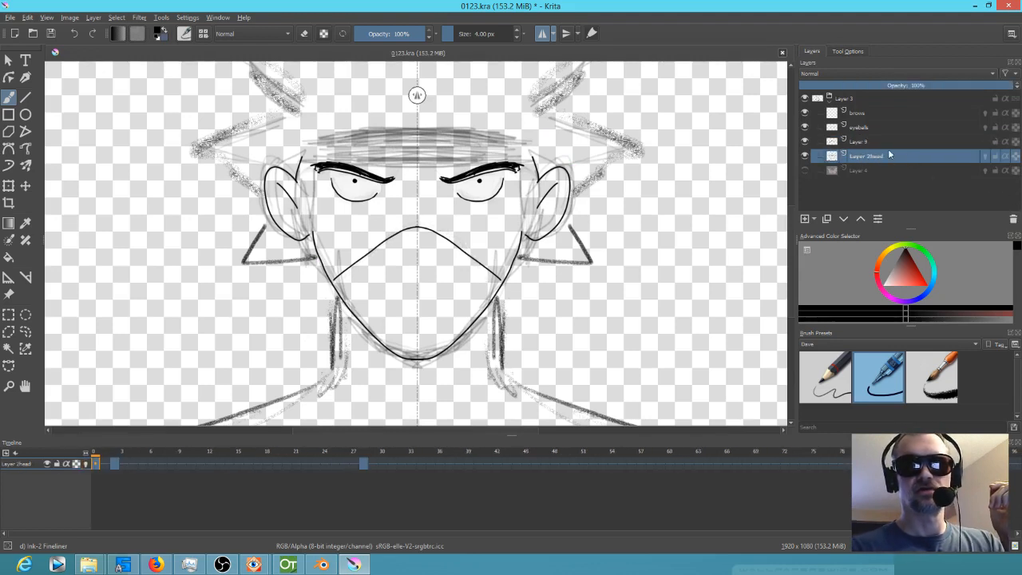
# Step: Check the Layer 2head sketch by toggling its visibility and lower its opacity to 46%
pyautogui.click(806, 156)
pyautogui.click(806, 156)
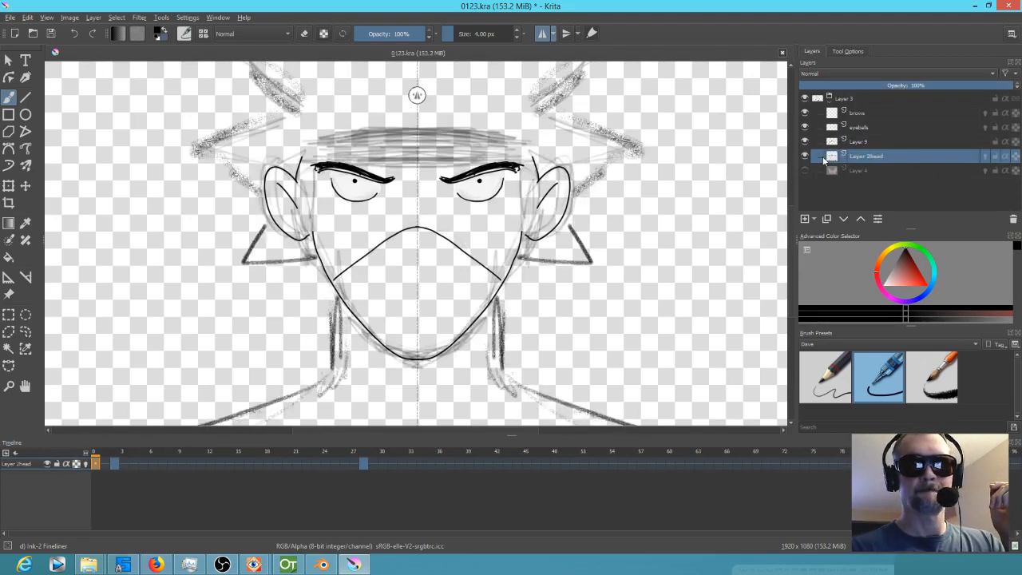
pyautogui.moveTo(926, 85)
pyautogui.mouseDown()
pyautogui.moveTo(863, 86)
pyautogui.moveTo(899, 85)
pyautogui.mouseUp()
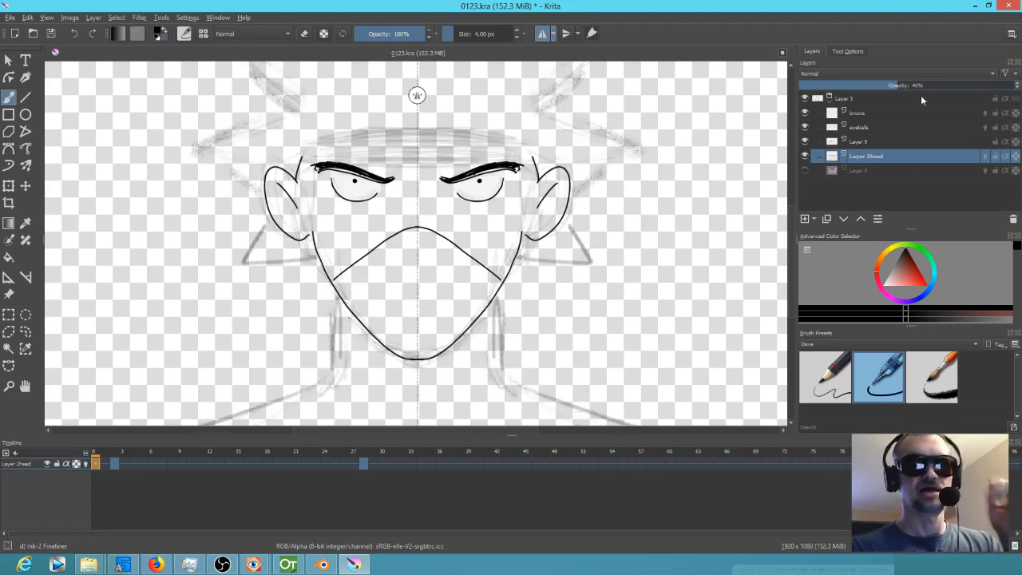
# Step: Rename the new inked layer, Layer 9, as head and save the file
pyautogui.click(866, 140)
pyautogui.click(805, 142)
pyautogui.click(804, 142)
pyautogui.doubleClick(870, 142)
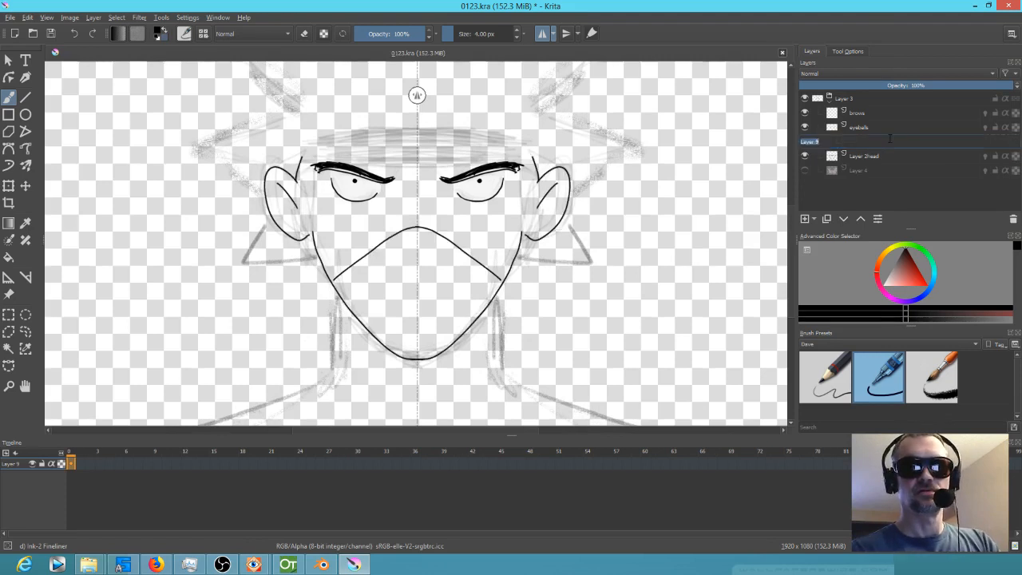
pyautogui.write('head')
pyautogui.press('Return')
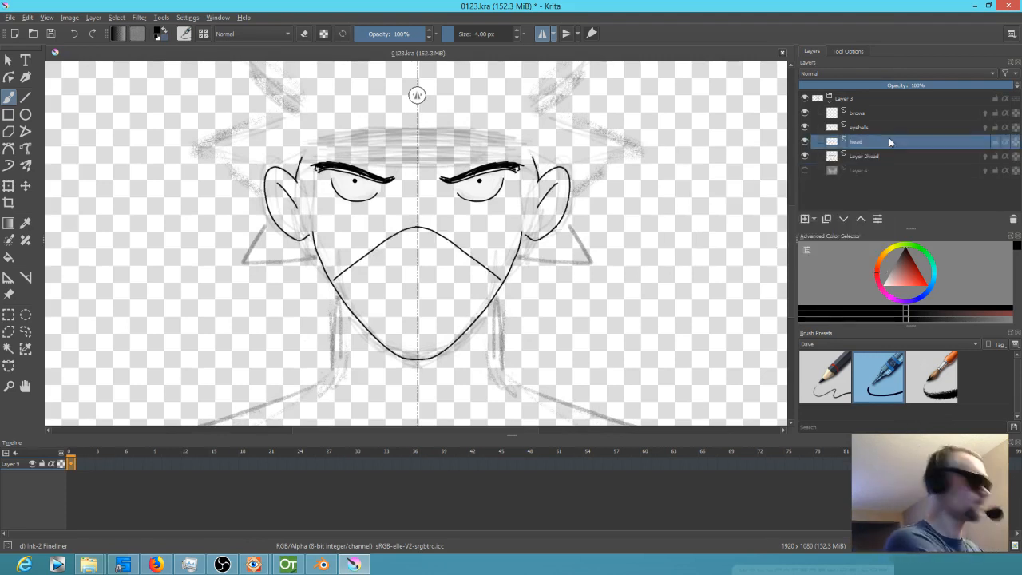
pyautogui.hotkey('ctrl', 's')
# Step: Ink the spiky hair outline over the sketch, from the tufts below the ears up to the top of the head
pyautogui.moveTo(340, 239)
pyautogui.mouseDown()
pyautogui.moveTo(347, 294)
pyautogui.moveTo(338, 326)
pyautogui.moveTo(299, 338)
pyautogui.moveTo(292, 263)
pyautogui.moveTo(340, 203)
pyautogui.moveTo(296, 197)
pyautogui.moveTo(264, 241)
pyautogui.moveTo(341, 240)
pyautogui.moveTo(322, 284)
pyautogui.moveTo(350, 277)
pyautogui.mouseUp()
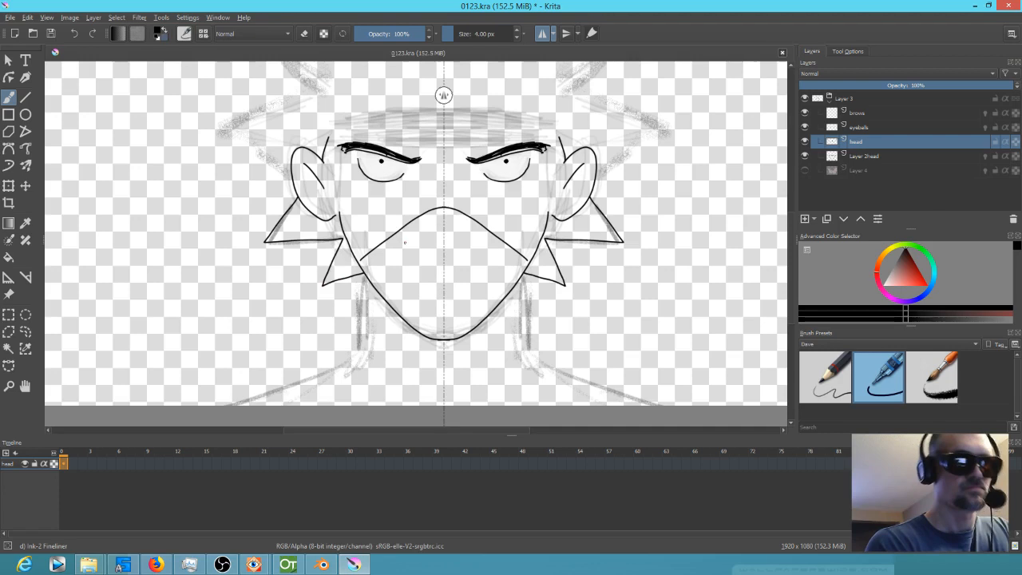
pyautogui.moveTo(548, 223); pyautogui.dragTo(570, 285)
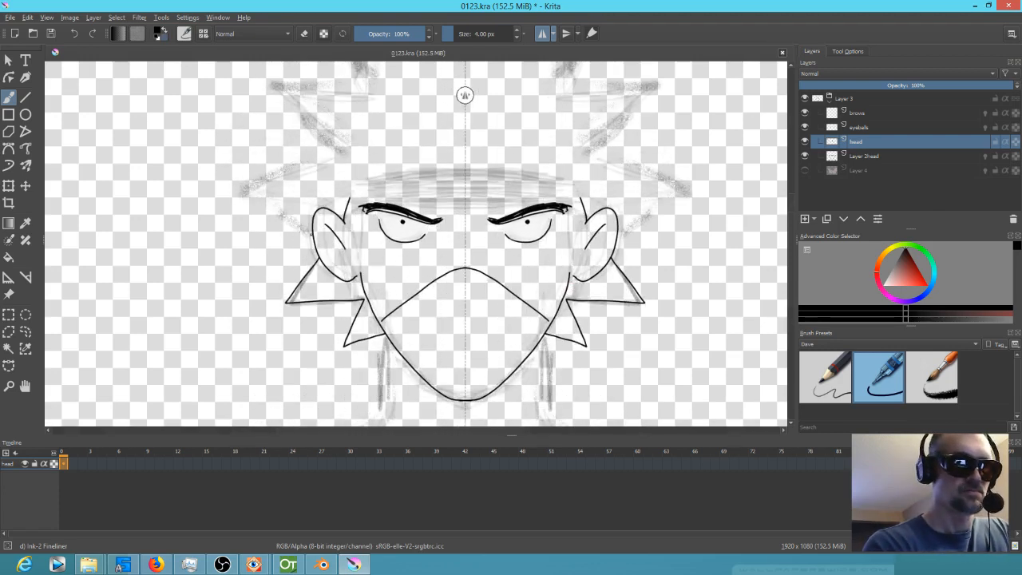
pyautogui.moveTo(311, 237)
pyautogui.mouseDown()
pyautogui.moveTo(245, 188)
pyautogui.moveTo(333, 146)
pyautogui.moveTo(266, 79)
pyautogui.moveTo(351, 69)
pyautogui.mouseUp()
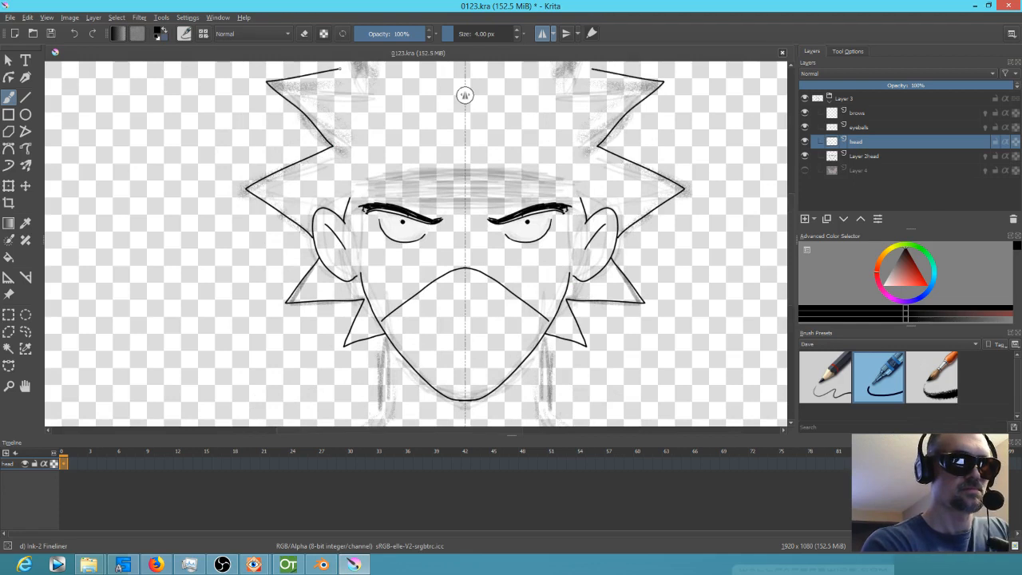
pyautogui.moveTo(440, 125); pyautogui.dragTo(430, 243)
pyautogui.moveTo(340, 185)
pyautogui.mouseDown()
pyautogui.moveTo(324, 106)
pyautogui.moveTo(401, 139)
pyautogui.moveTo(428, 104)
pyautogui.mouseUp()
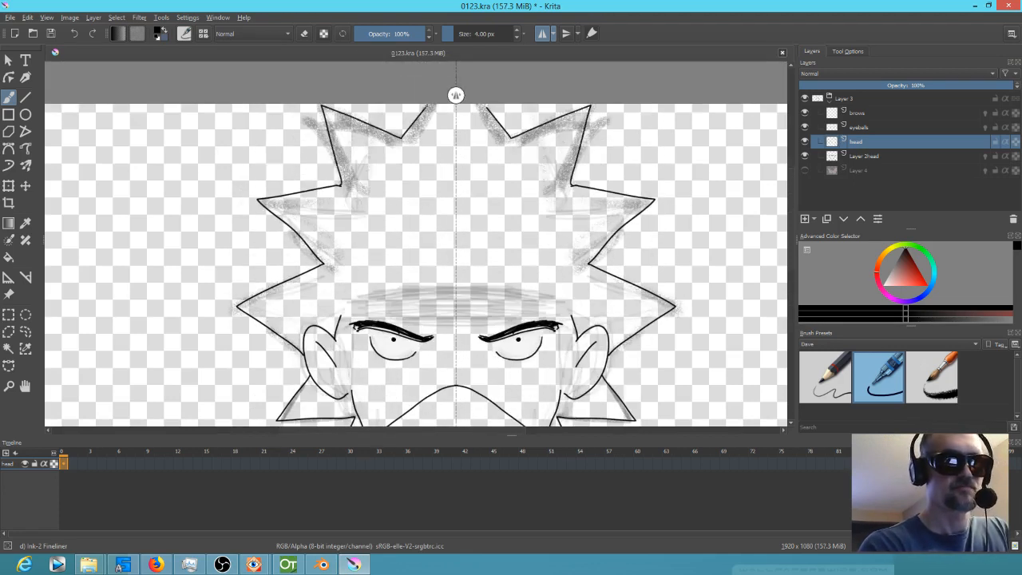
# Step: Ink the headband's outline across the forehead and two short crease lines between the brows
pyautogui.moveTo(563, 256); pyautogui.dragTo(564, 221)
pyautogui.moveTo(367, 261); pyautogui.dragTo(457, 252)
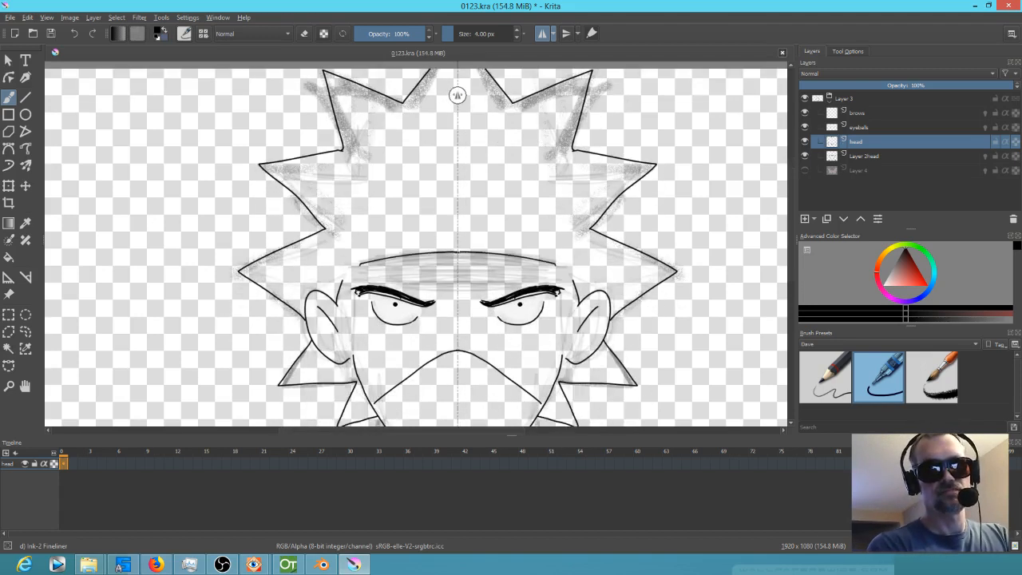
pyautogui.moveTo(359, 263)
pyautogui.mouseDown()
pyautogui.moveTo(352, 284)
pyautogui.moveTo(457, 278)
pyautogui.mouseUp()
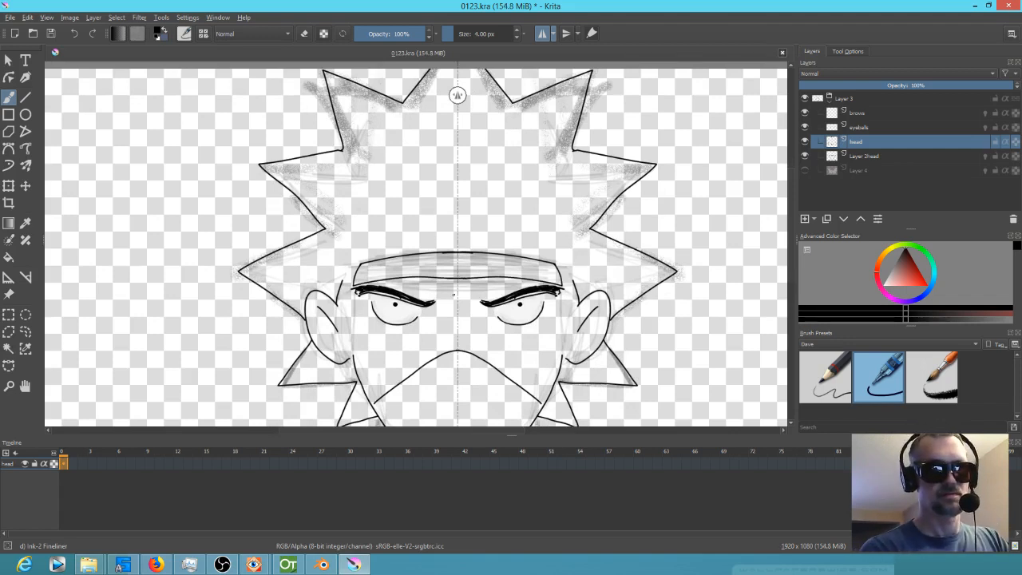
pyautogui.moveTo(452, 294); pyautogui.dragTo(448, 302)
# Step: Ink the neck sides and shoulders, the curved collar line and short crease lines on the neck
pyautogui.moveTo(569, 297); pyautogui.dragTo(559, 200)
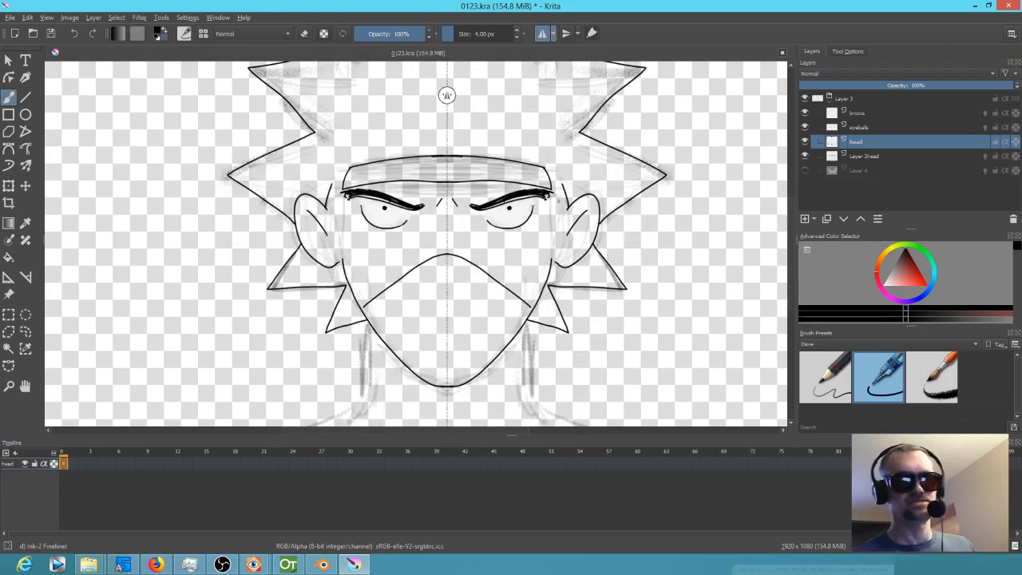
pyautogui.moveTo(600, 302); pyautogui.dragTo(631, 249)
pyautogui.moveTo(405, 268)
pyautogui.mouseDown()
pyautogui.moveTo(400, 343)
pyautogui.moveTo(270, 396)
pyautogui.mouseUp()
pyautogui.moveTo(544, 325); pyautogui.dragTo(491, 343)
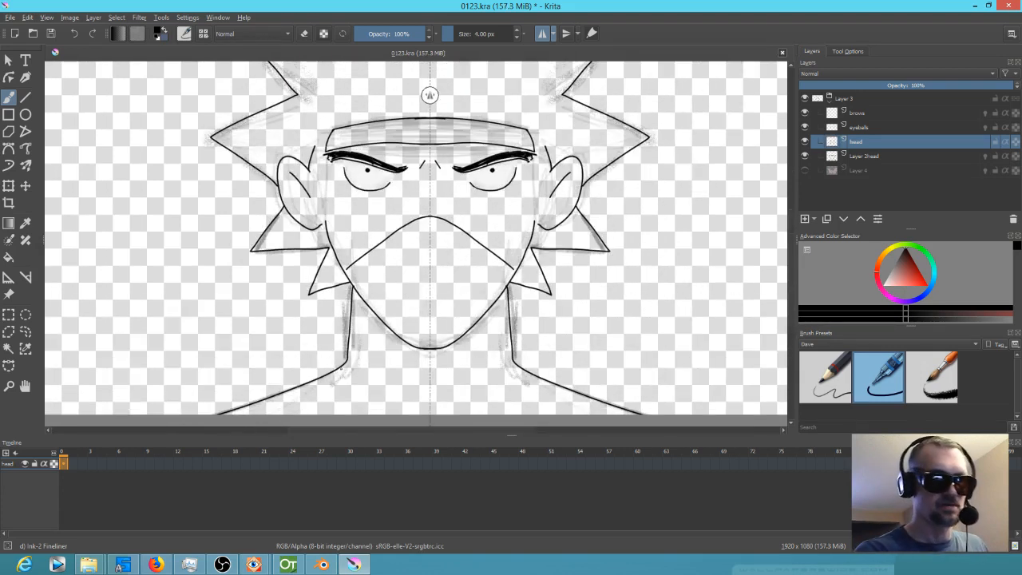
pyautogui.moveTo(342, 364)
pyautogui.mouseDown()
pyautogui.moveTo(356, 385)
pyautogui.moveTo(449, 404)
pyautogui.mouseUp()
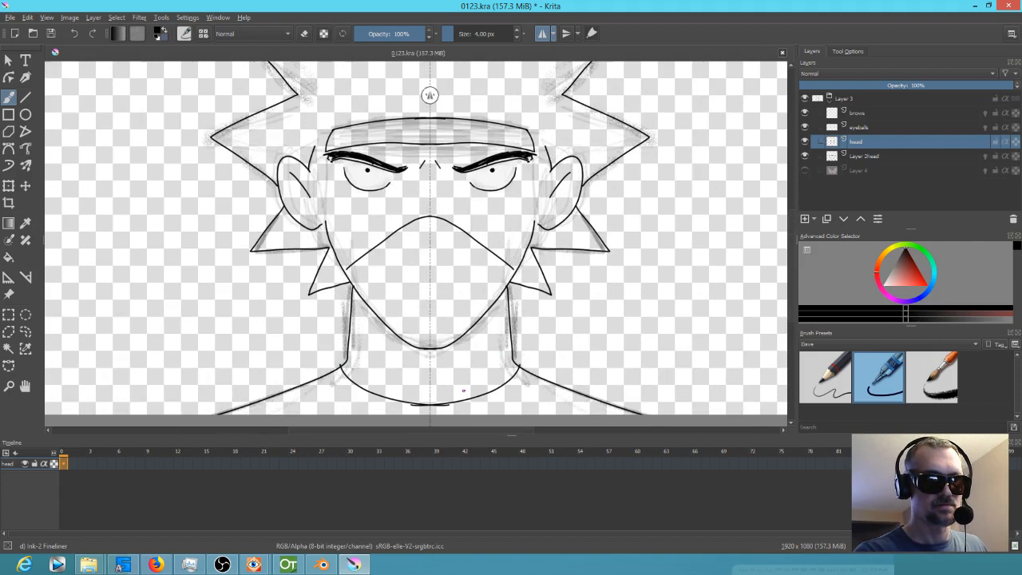
pyautogui.moveTo(356, 359)
pyautogui.mouseDown()
pyautogui.moveTo(391, 375)
pyautogui.moveTo(380, 350)
pyautogui.mouseUp()
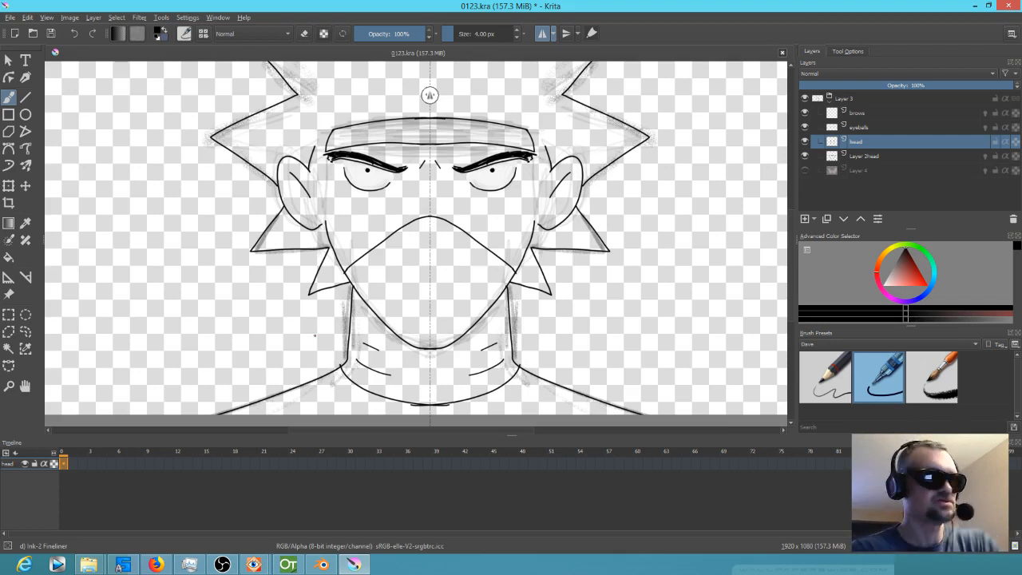
# Step: Add a keyframe at frame 0 of the head layer and save the file
pyautogui.hotkey('ctrl', 'z')
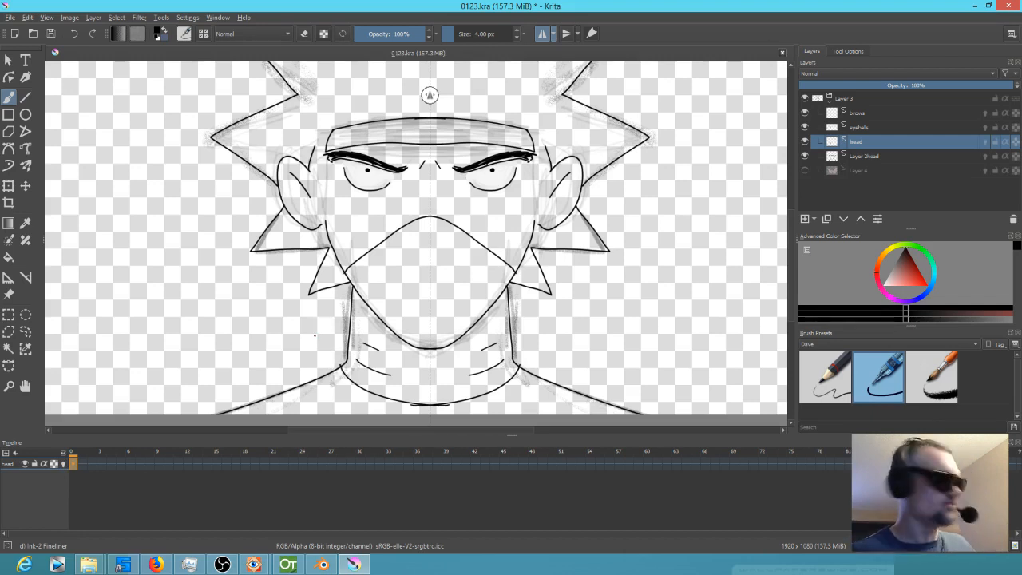
pyautogui.hotkey('ctrl', 's')
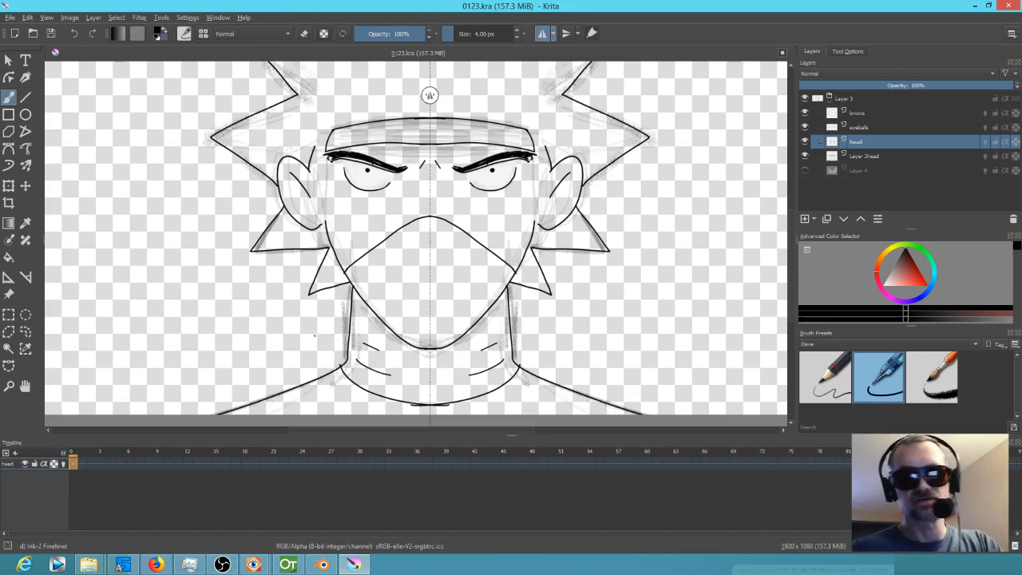
# Step: Add a duplicate keyframe of the inked head at frame 2 of the head layer and compare it with frame 0
pyautogui.press('Right')
pyautogui.press('Right')
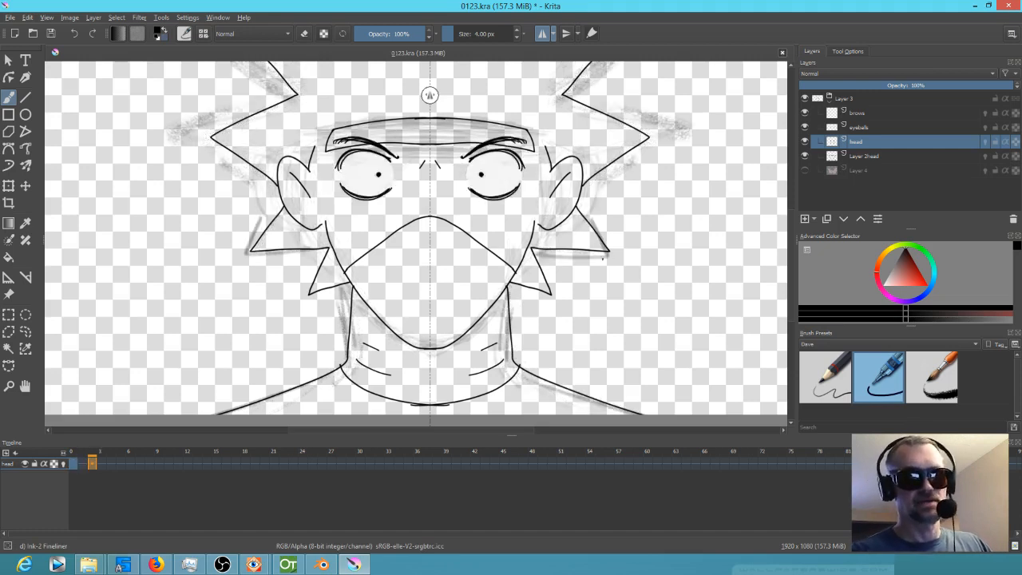
pyautogui.moveTo(585, 272); pyautogui.dragTo(590, 272)
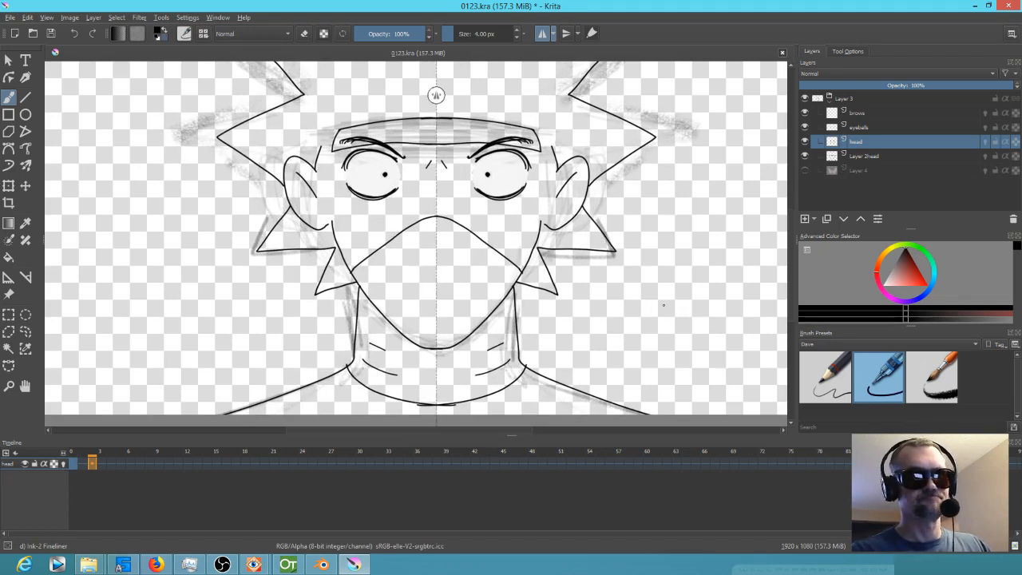
pyautogui.moveTo(659, 311)
pyautogui.mouseDown()
pyautogui.moveTo(630, 388)
pyautogui.moveTo(645, 349)
pyautogui.mouseUp()
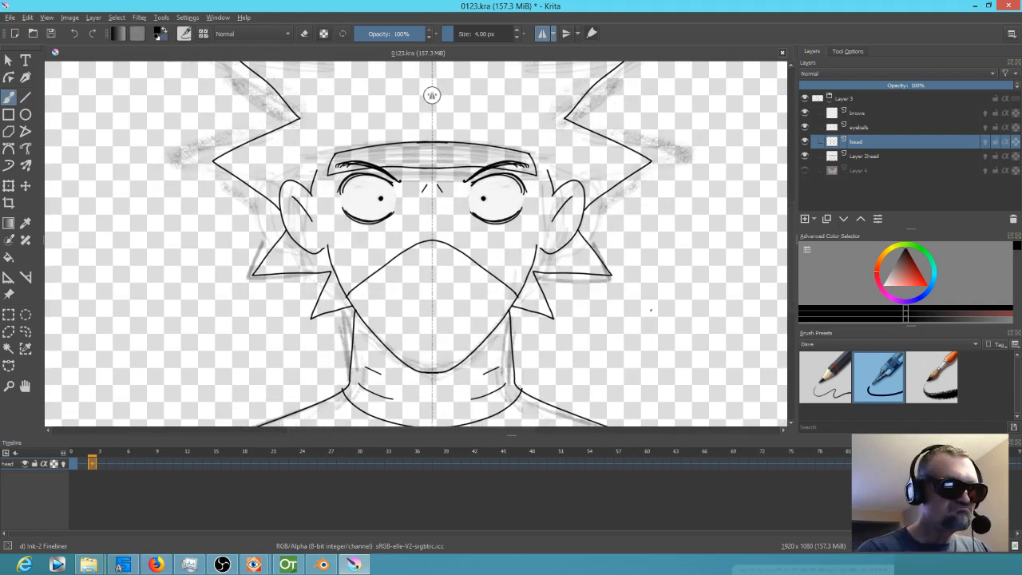
pyautogui.click(74, 462)
pyautogui.click(91, 462)
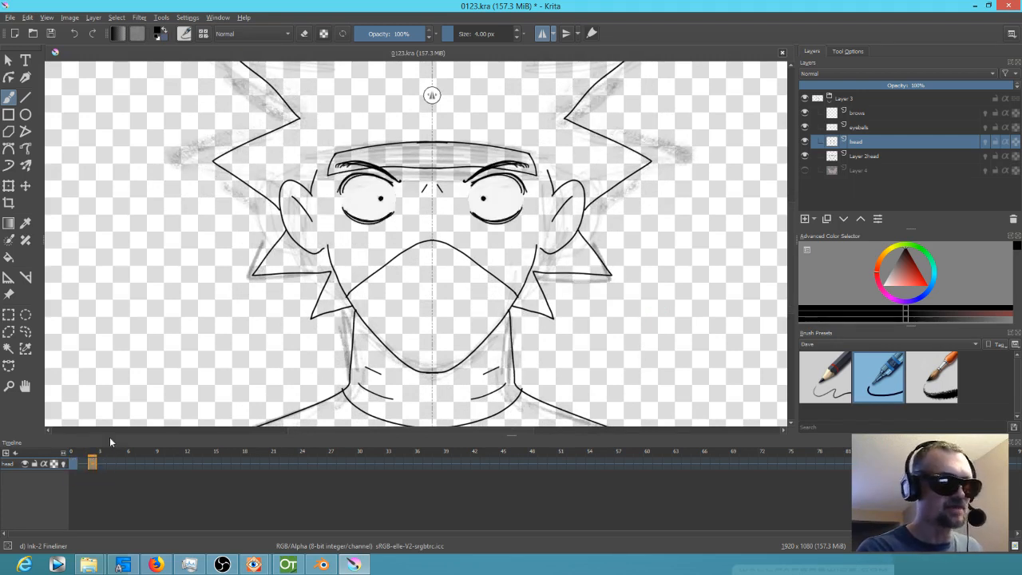
# Step: Liquify the head on frame 2, pulling the hair spikes, ear and tufts on the image's right side outward to match the sketch
pyautogui.click(8, 185)
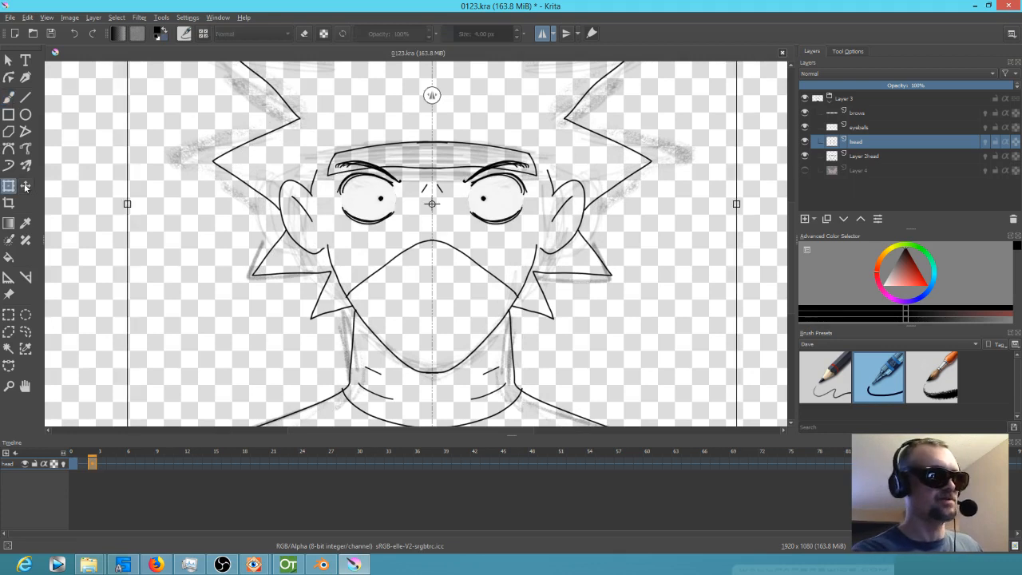
pyautogui.click(854, 52)
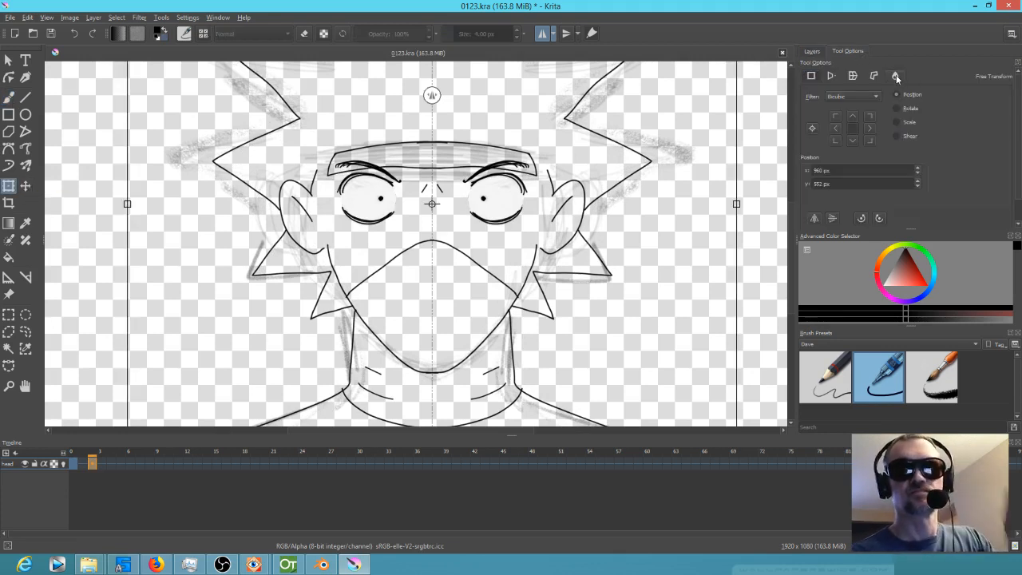
pyautogui.click(894, 75)
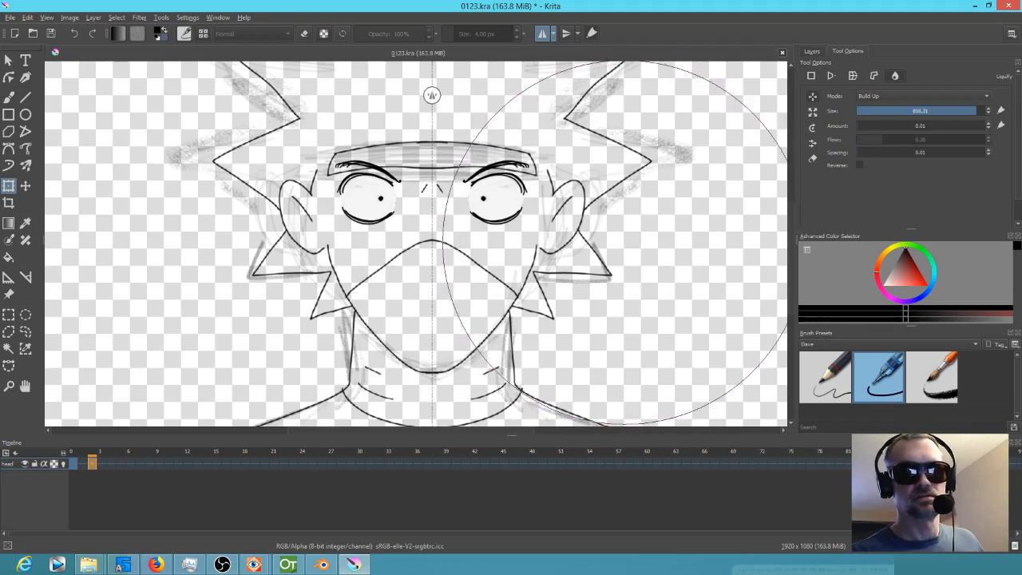
pyautogui.moveTo(626, 238); pyautogui.dragTo(505, 238)
pyautogui.moveTo(635, 266); pyautogui.dragTo(531, 291)
pyautogui.moveTo(561, 195); pyautogui.dragTo(582, 195)
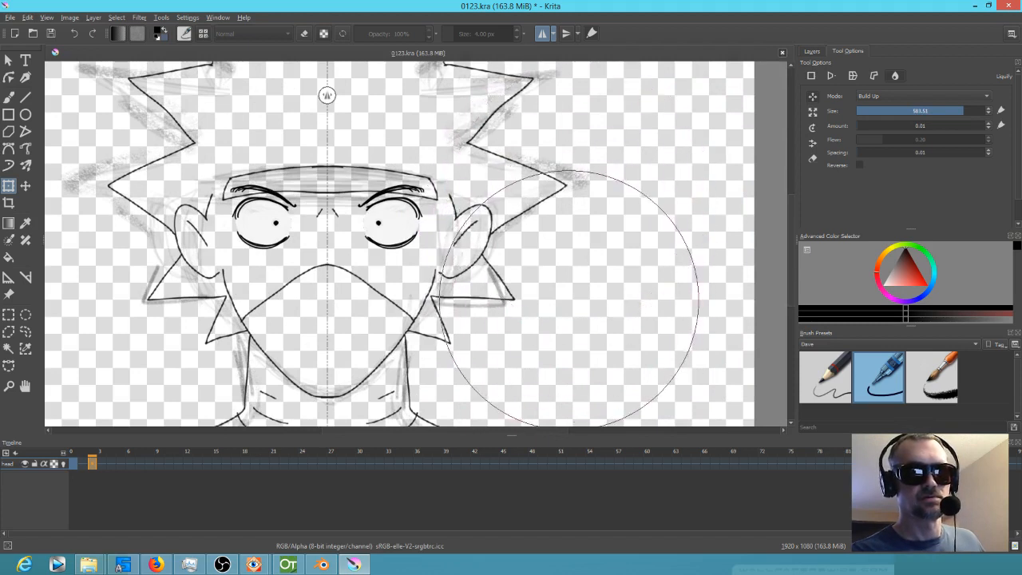
pyautogui.moveTo(572, 302); pyautogui.dragTo(576, 311)
pyautogui.moveTo(562, 228); pyautogui.dragTo(583, 290)
pyautogui.moveTo(622, 125)
pyautogui.mouseDown()
pyautogui.moveTo(543, 122)
pyautogui.moveTo(583, 133)
pyautogui.mouseUp()
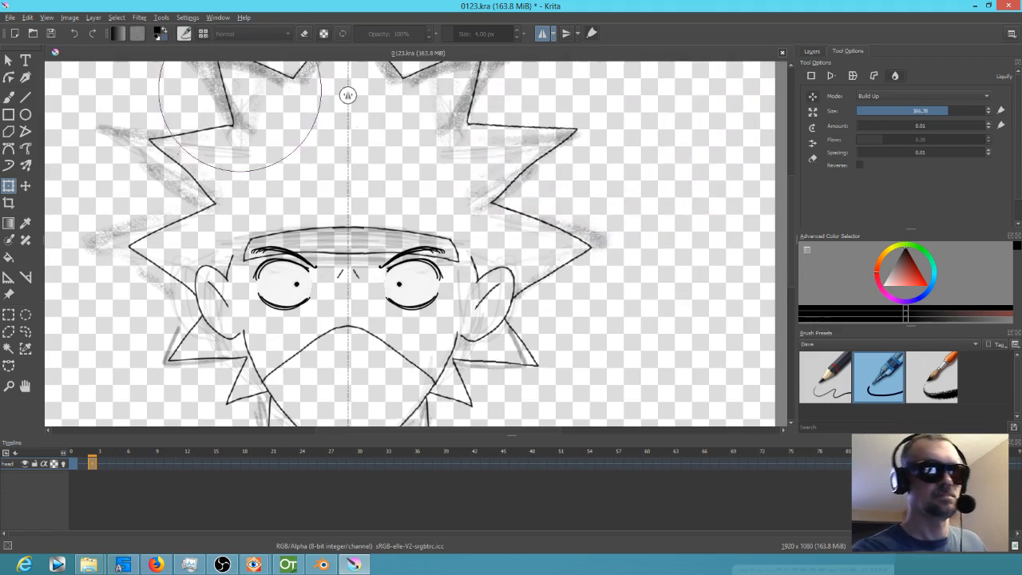
# Step: Liquify the hair spikes, ear and tufts on the image's left side outward to match the other side
pyautogui.moveTo(257, 167); pyautogui.dragTo(373, 205)
pyautogui.moveTo(254, 172); pyautogui.dragTo(225, 169)
pyautogui.moveTo(237, 272); pyautogui.dragTo(205, 271)
pyautogui.moveTo(542, 277); pyautogui.dragTo(561, 186)
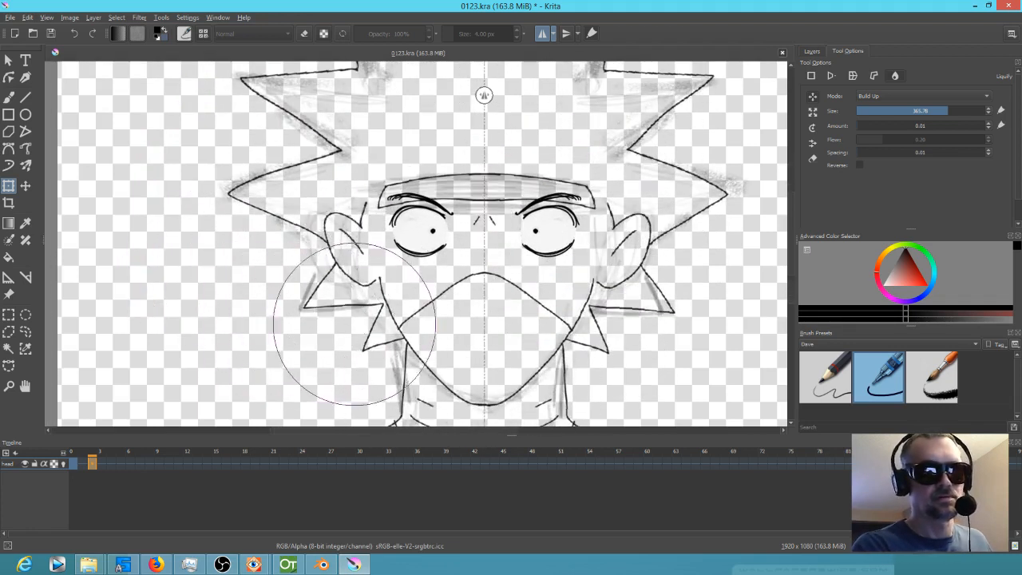
pyautogui.moveTo(280, 327); pyautogui.dragTo(256, 341)
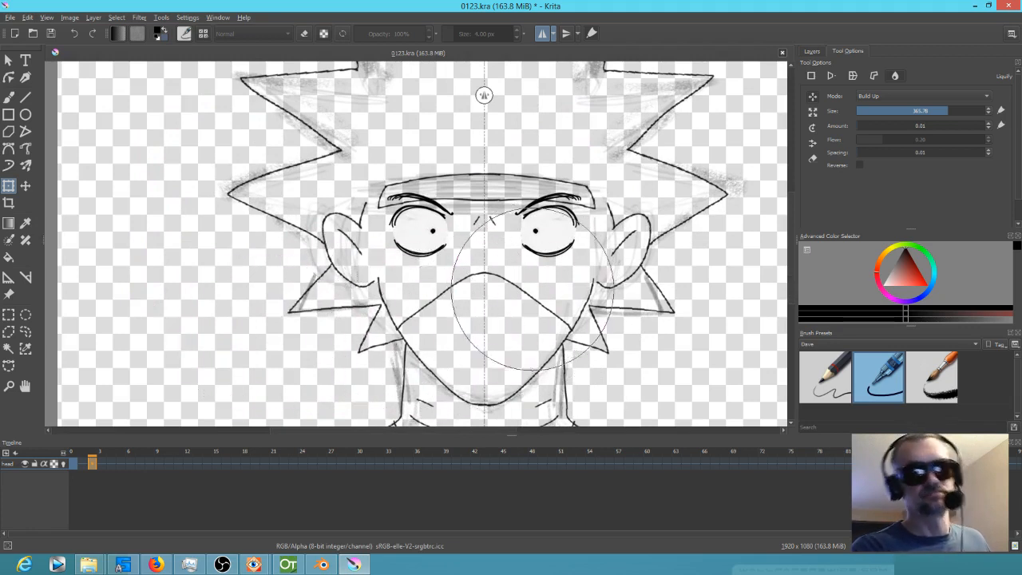
# Step: Shrink the Liquify brush to about 196 and nudge the mask's upper edge down and both cheek corners outward
pyautogui.scroll(4, 492, 315)
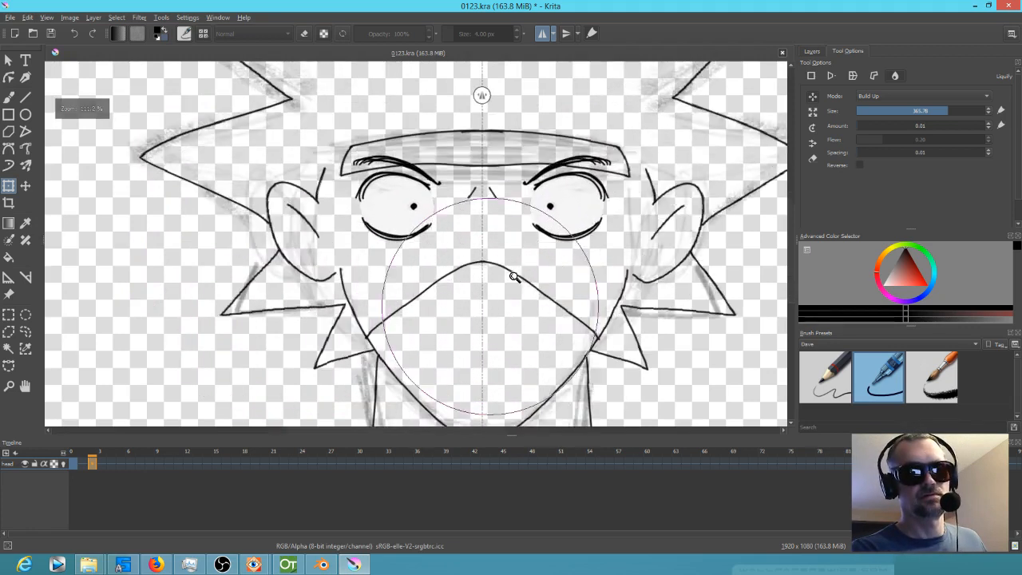
pyautogui.keyDown('shift'); pyautogui.moveTo(524, 288); pyautogui.dragTo(400, 288); pyautogui.keyUp('shift')
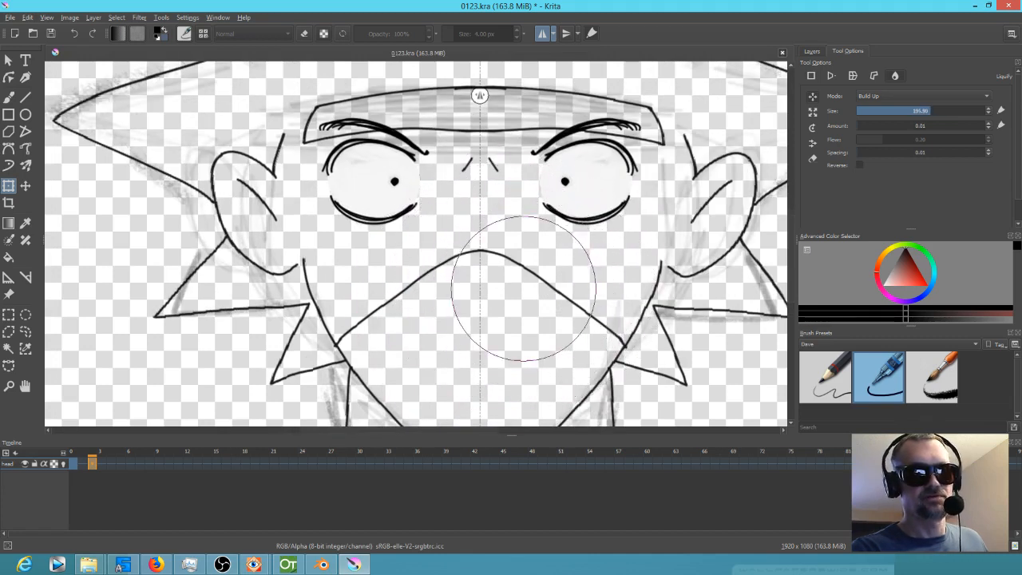
pyautogui.moveTo(479, 273); pyautogui.dragTo(479, 278)
pyautogui.moveTo(364, 332); pyautogui.dragTo(349, 330)
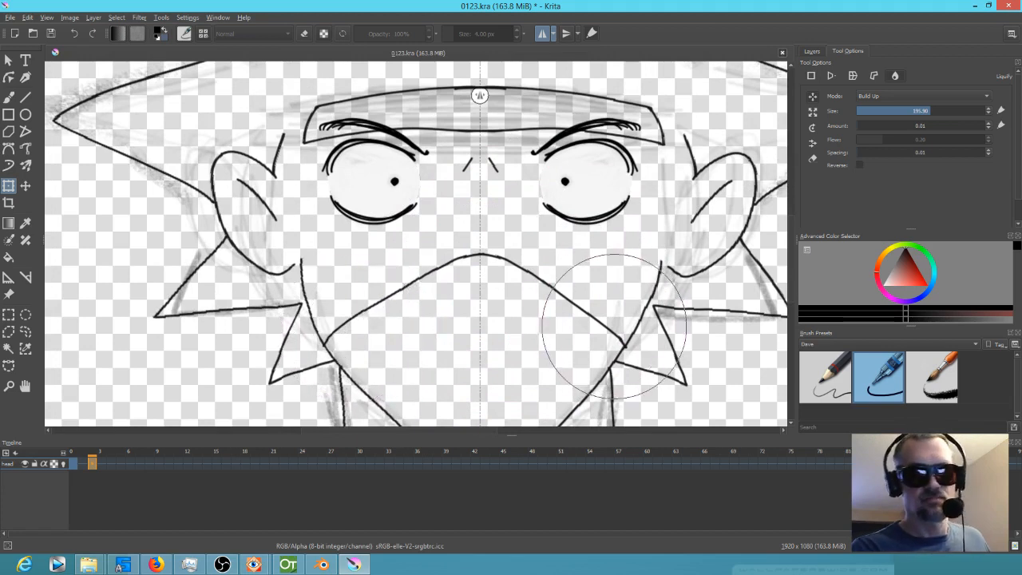
pyautogui.moveTo(612, 323); pyautogui.dragTo(624, 324)
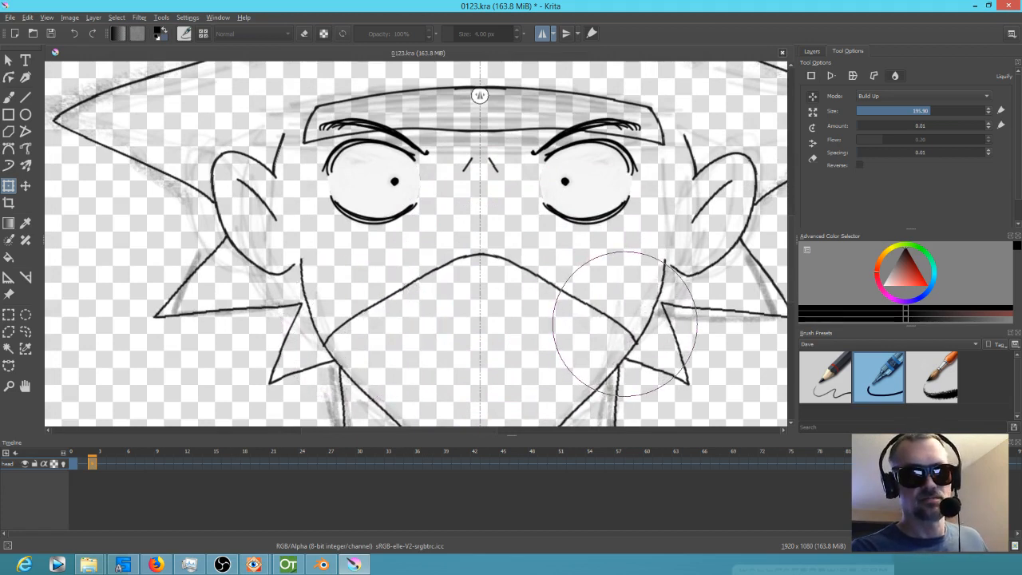
# Step: Apply the Liquify changes to the frame 2 head and save the file
pyautogui.scroll(-2, 587, 315)
pyautogui.scroll(-3, 587, 316)
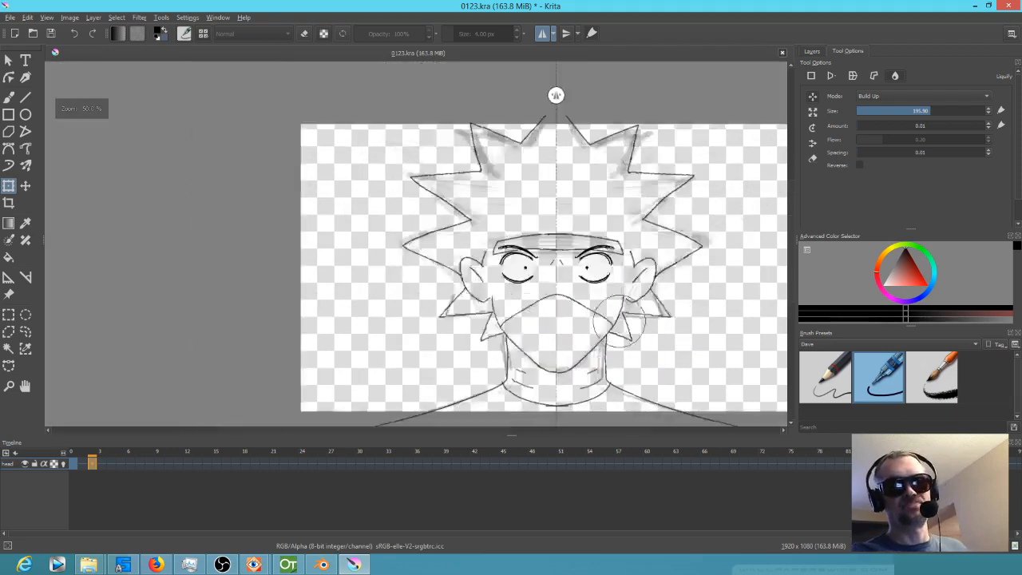
pyautogui.scroll(3, 543, 279)
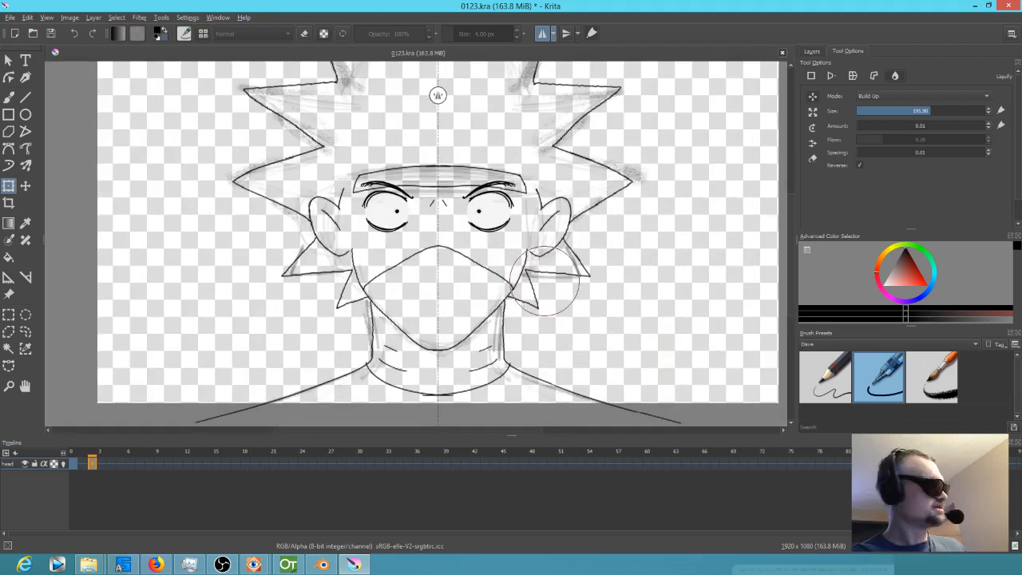
pyautogui.hotkey('ctrl', 's')
pyautogui.press('Return')
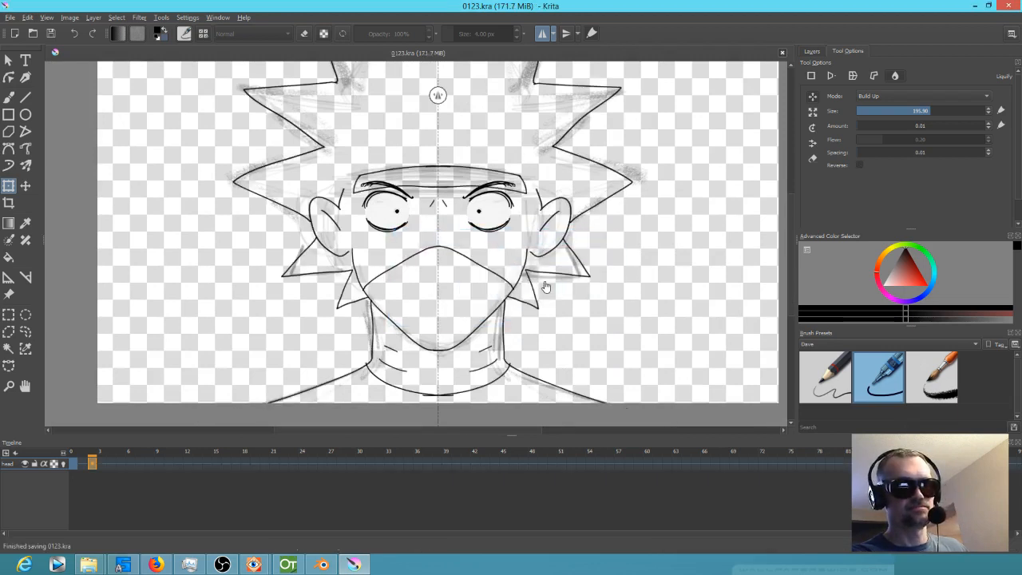
# Step: Play back the animation and compare the head drawings at frames 0 and 2
pyautogui.press('space')
pyautogui.scroll(-3, 557, 302)
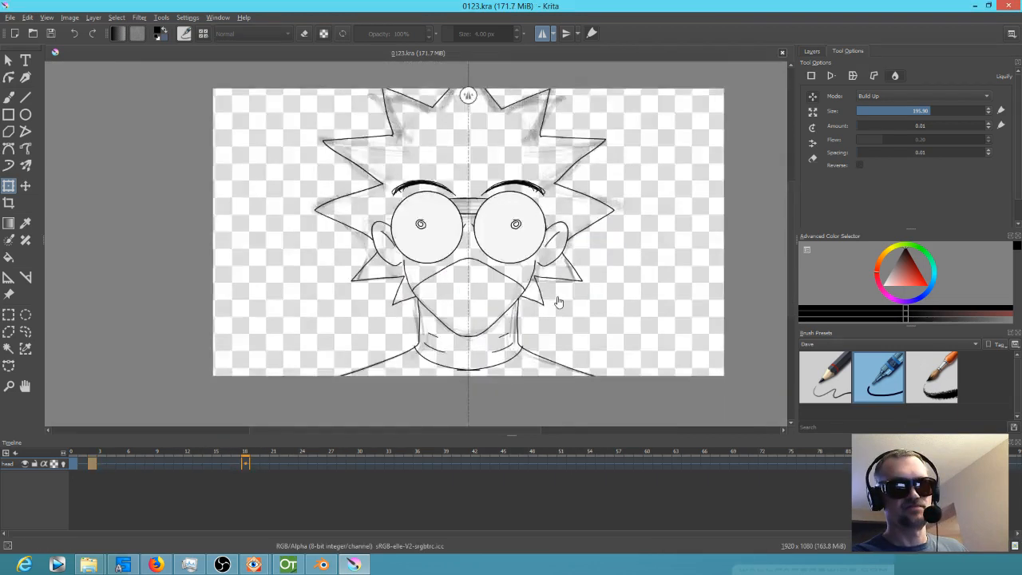
pyautogui.scroll(3, 555, 303)
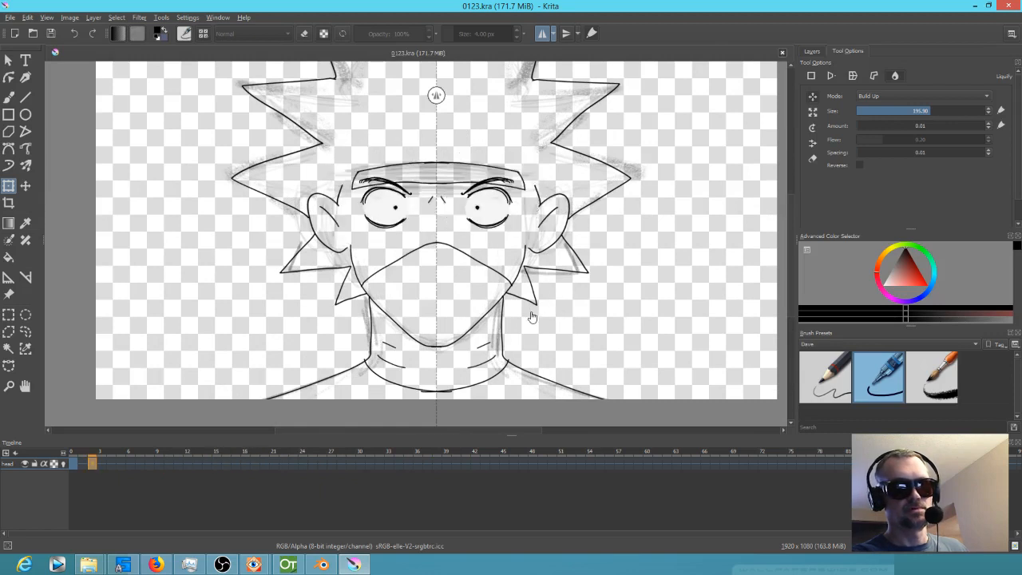
pyautogui.click(75, 465)
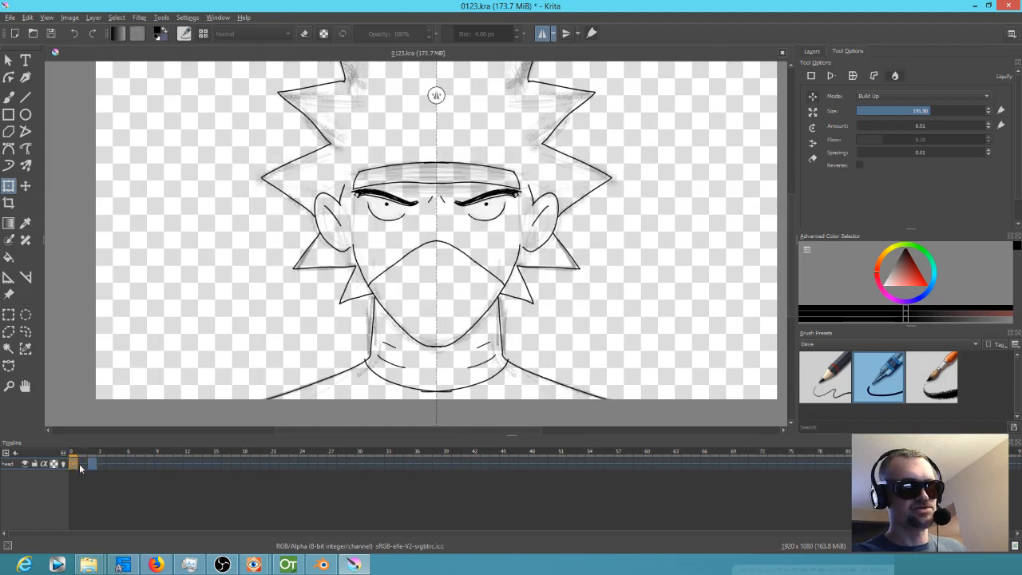
pyautogui.click(92, 466)
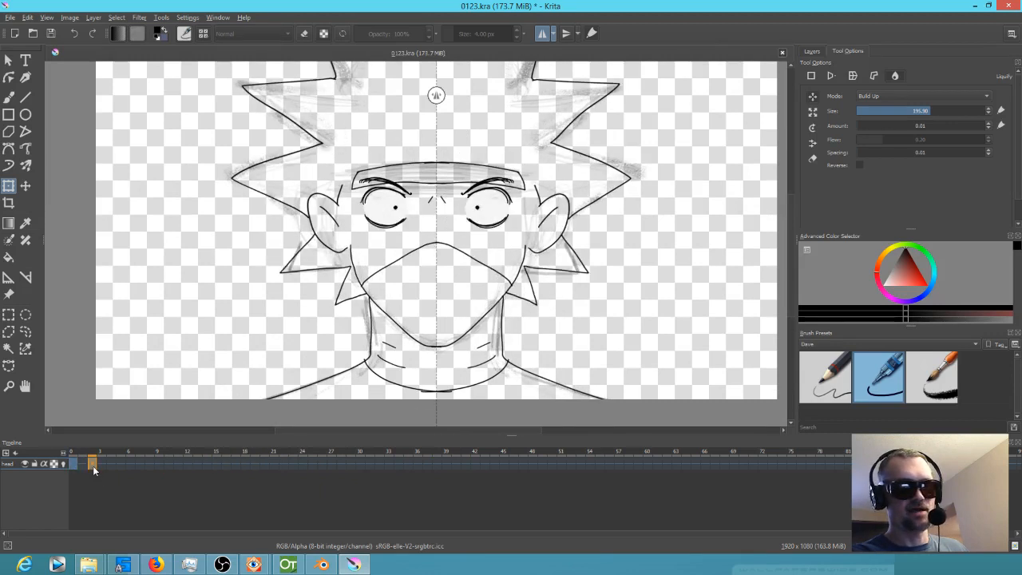
# Step: Liquify both sides of the neck inward on frame 2 so the neck looks narrower
pyautogui.click(518, 340)
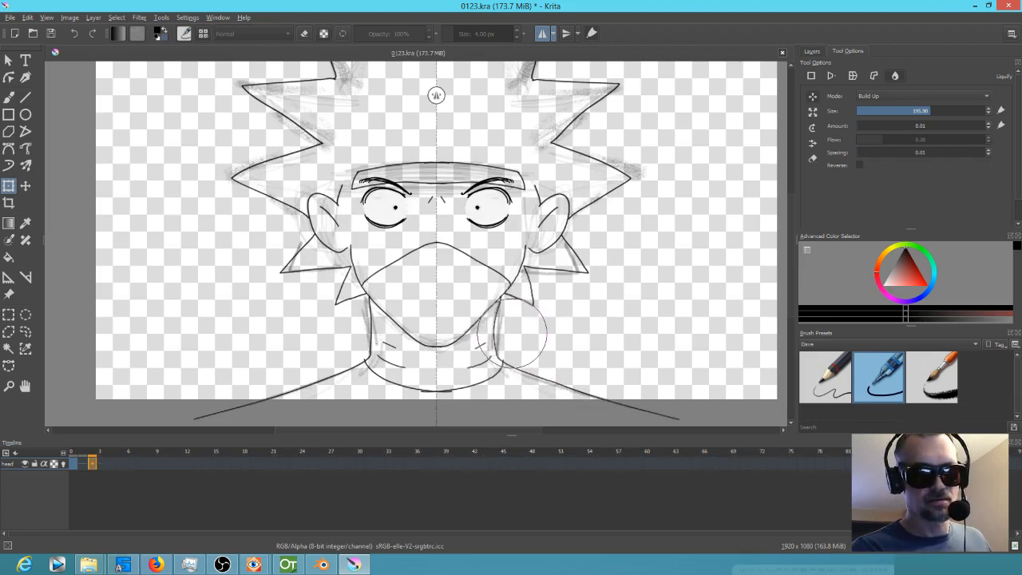
pyautogui.moveTo(358, 336); pyautogui.dragTo(374, 333)
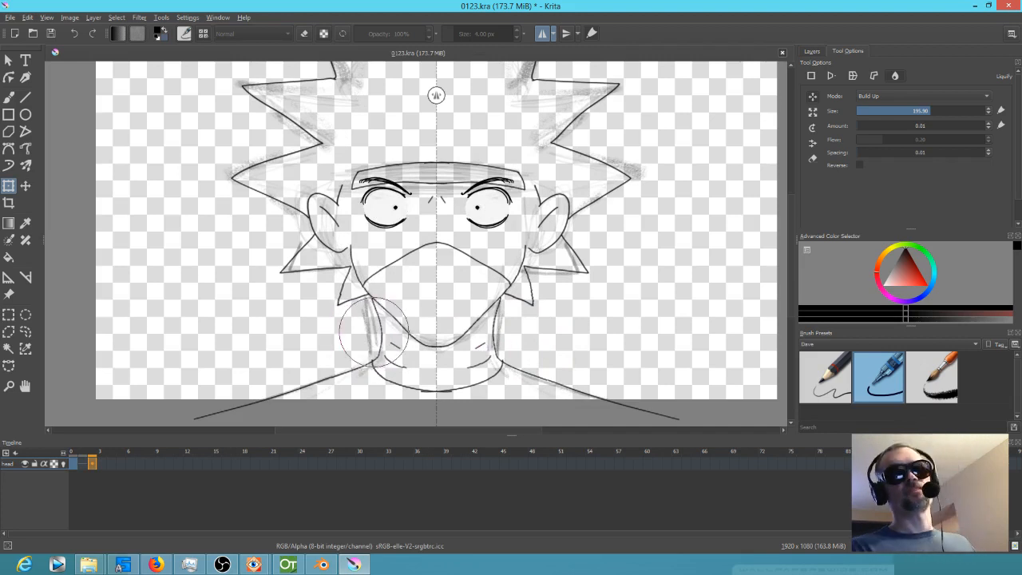
pyautogui.scroll(-2, 438, 294)
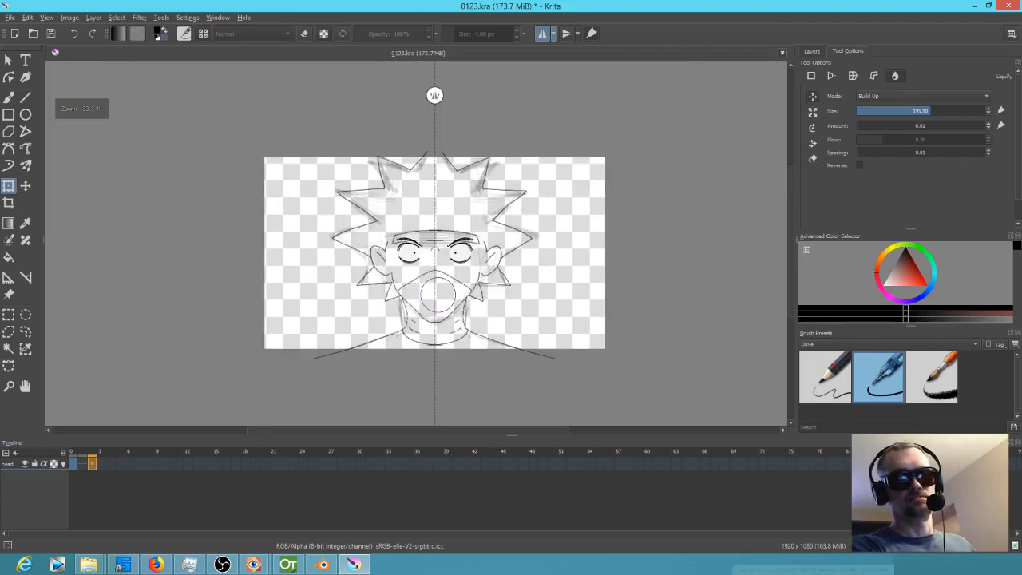
pyautogui.scroll(2, 438, 295)
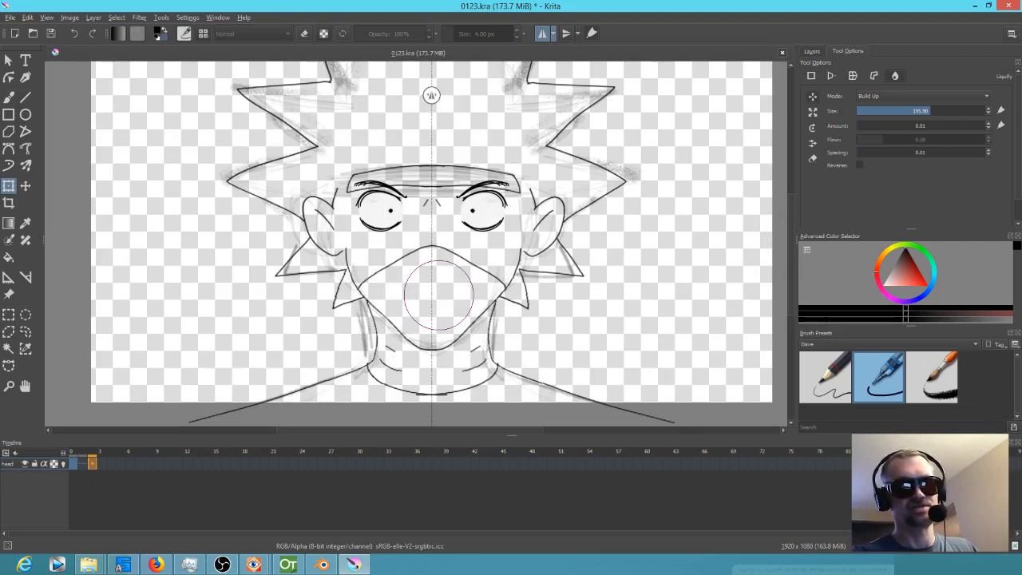
pyautogui.scroll(-2, 451, 291)
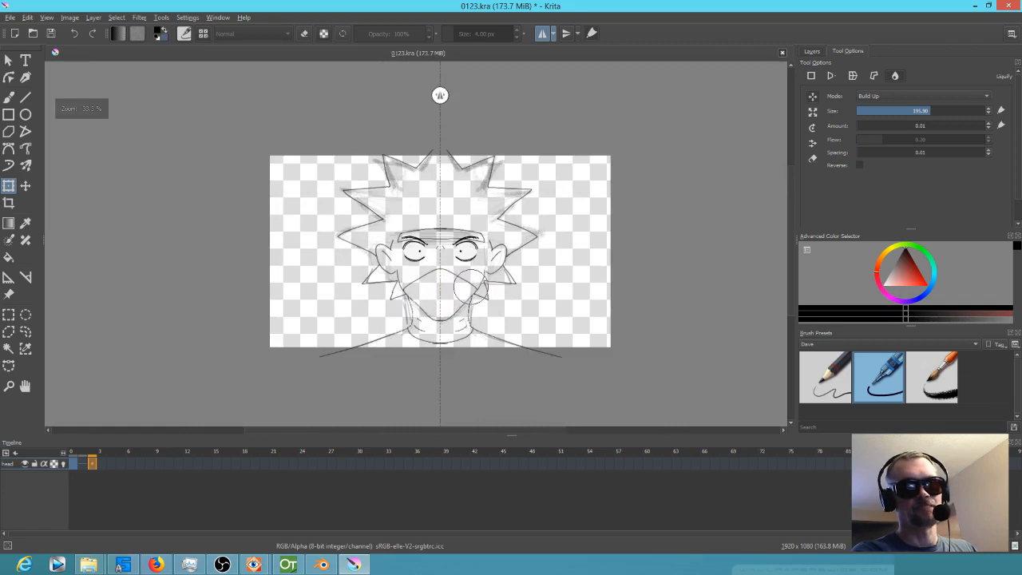
pyautogui.scroll(1, 471, 287)
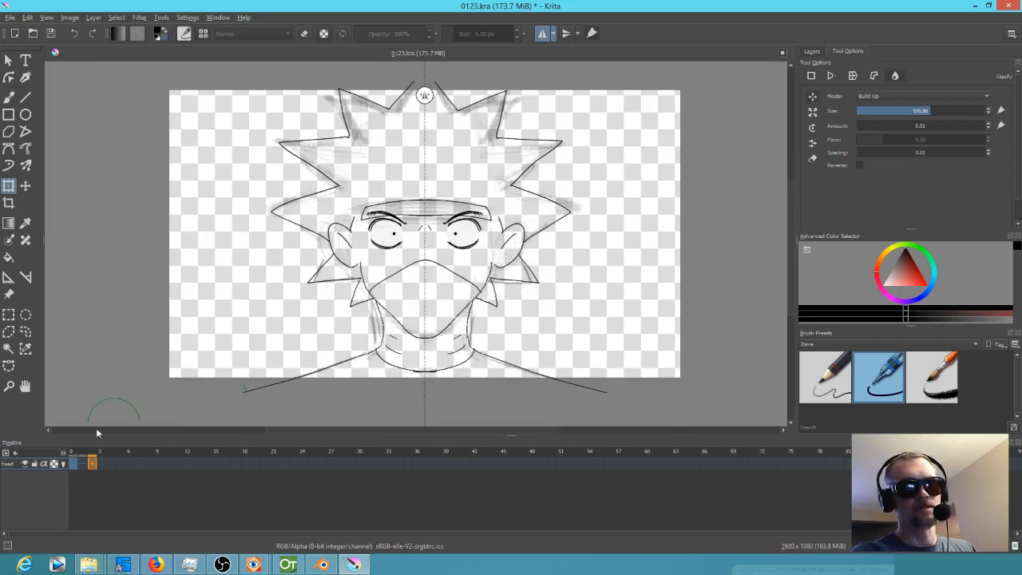
# Step: Scrub between frames 0 and 2 to check the head's movement
pyautogui.moveTo(71, 455); pyautogui.dragTo(98, 456)
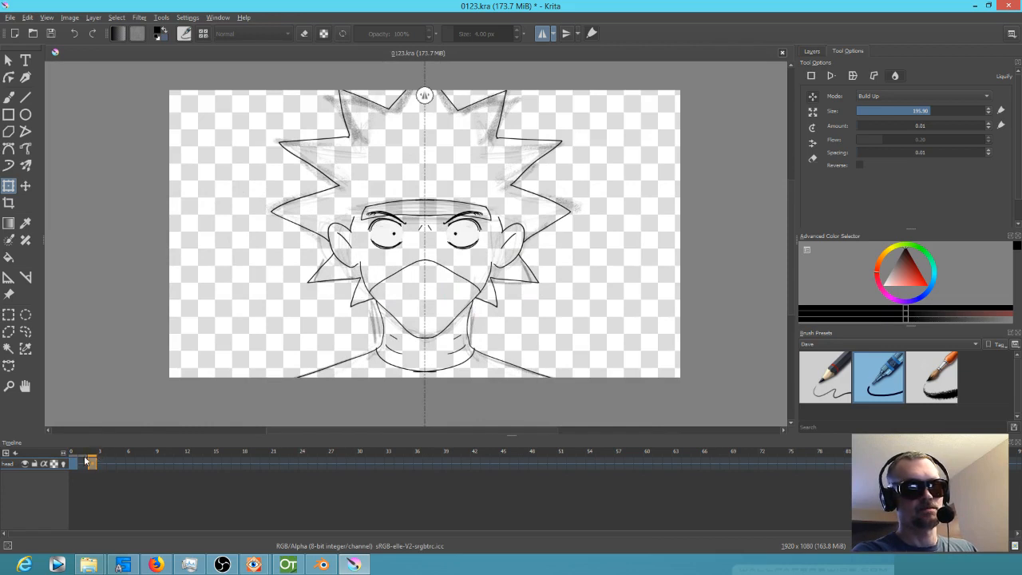
pyautogui.moveTo(72, 455); pyautogui.dragTo(89, 457)
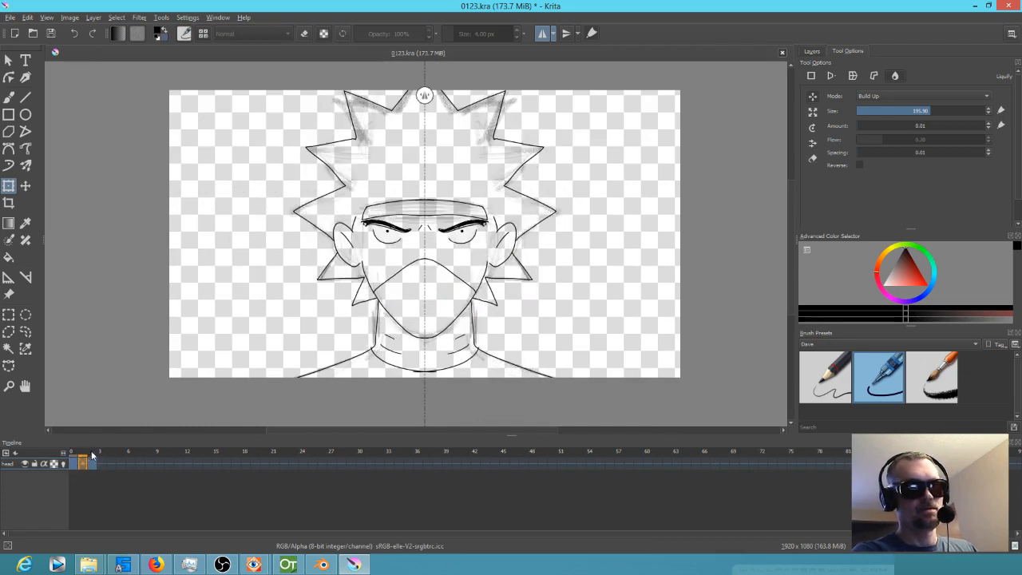
pyautogui.click(91, 455)
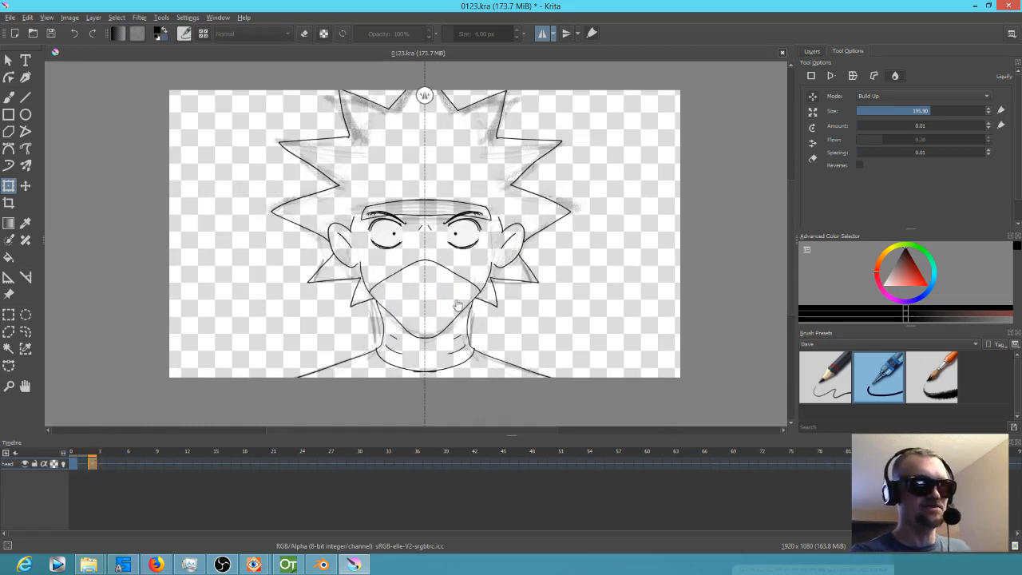
# Step: Set the Liquify size to about 1,000 and push the top hair spikes upward on the frame 2 head
pyautogui.scroll(-2, 570, 256)
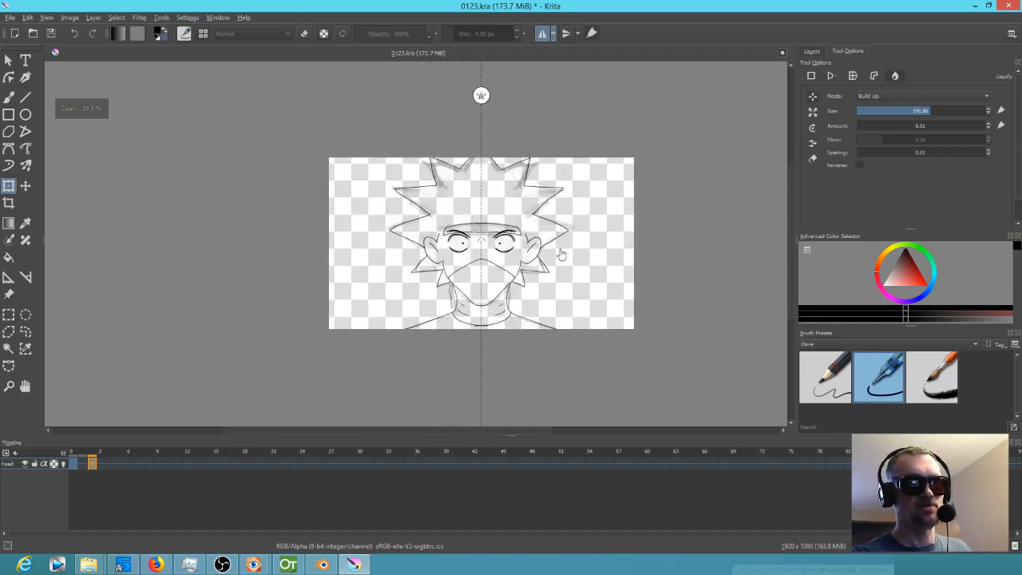
pyautogui.click(531, 228)
pyautogui.moveTo(470, 279); pyautogui.dragTo(597, 279)
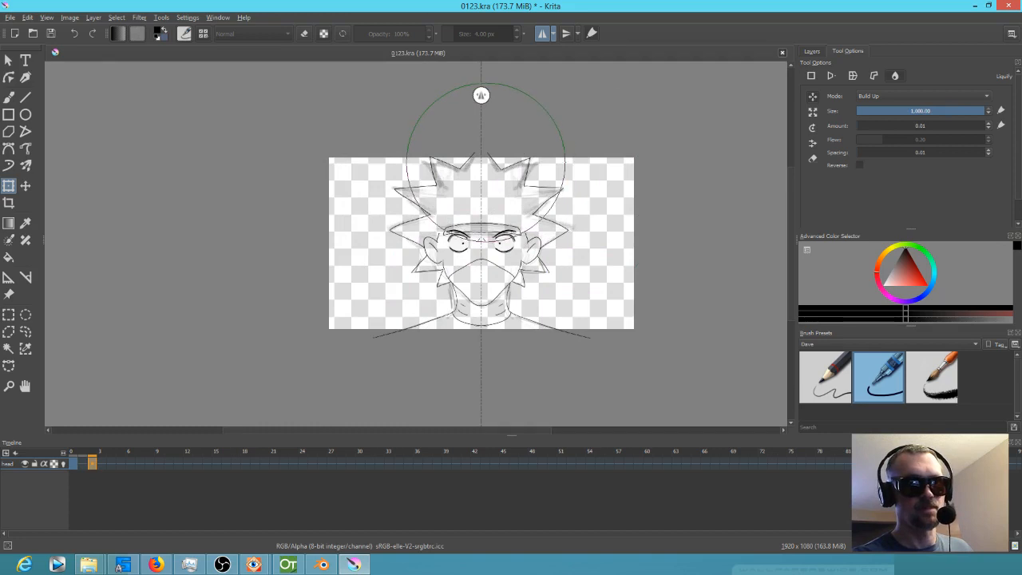
pyautogui.moveTo(502, 163); pyautogui.dragTo(481, 170)
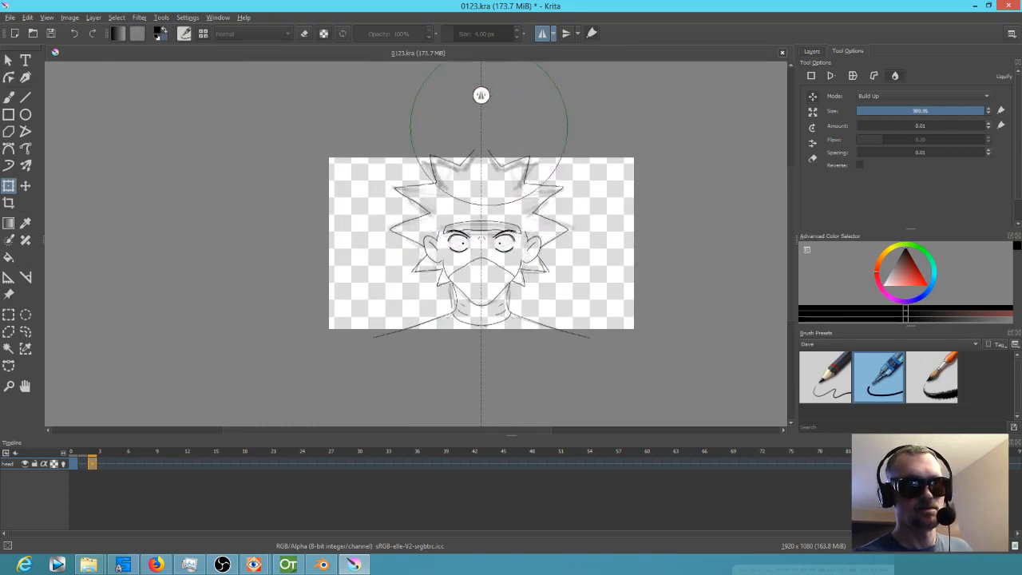
pyautogui.moveTo(477, 126); pyautogui.dragTo(476, 118)
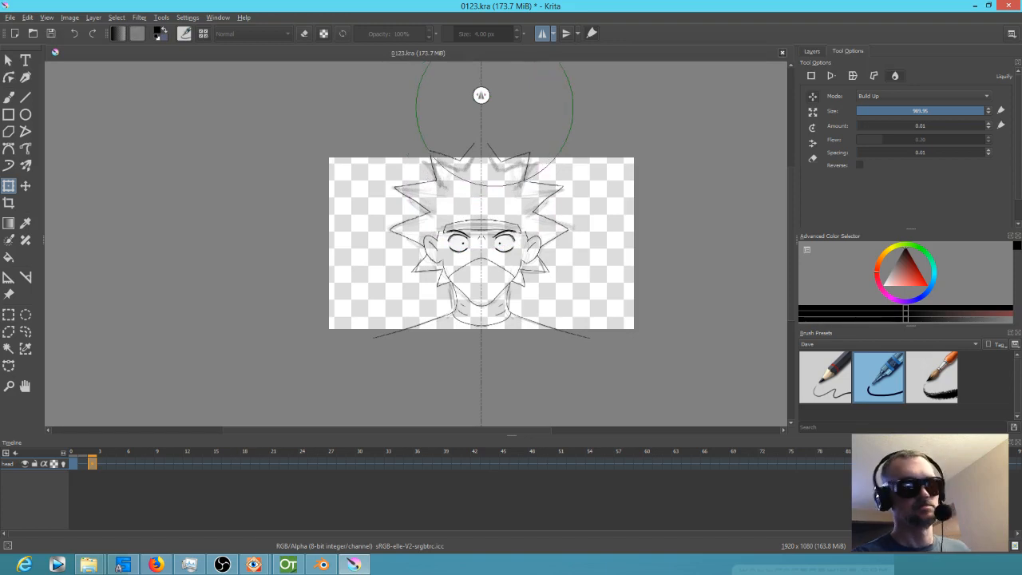
pyautogui.press('space')
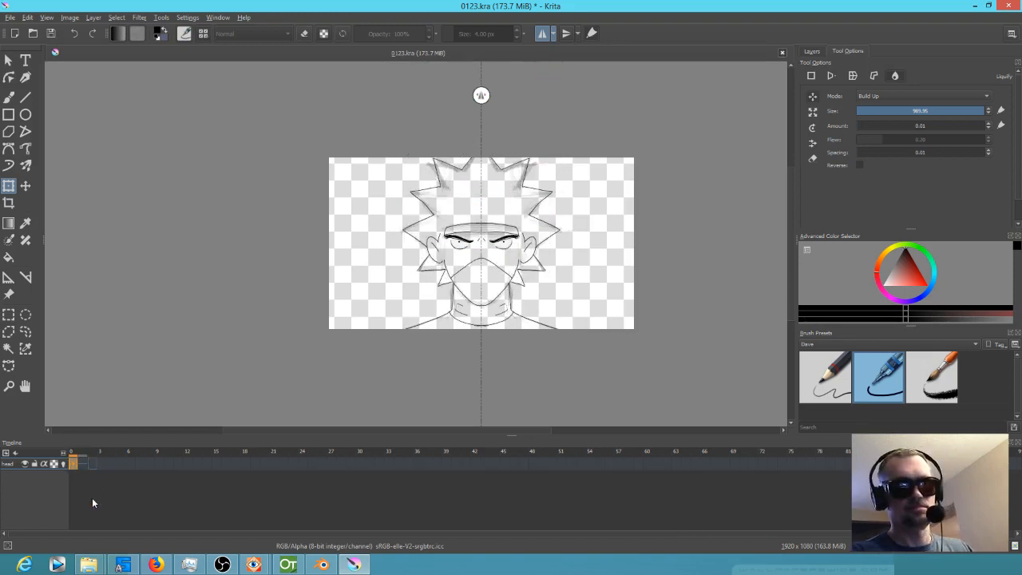
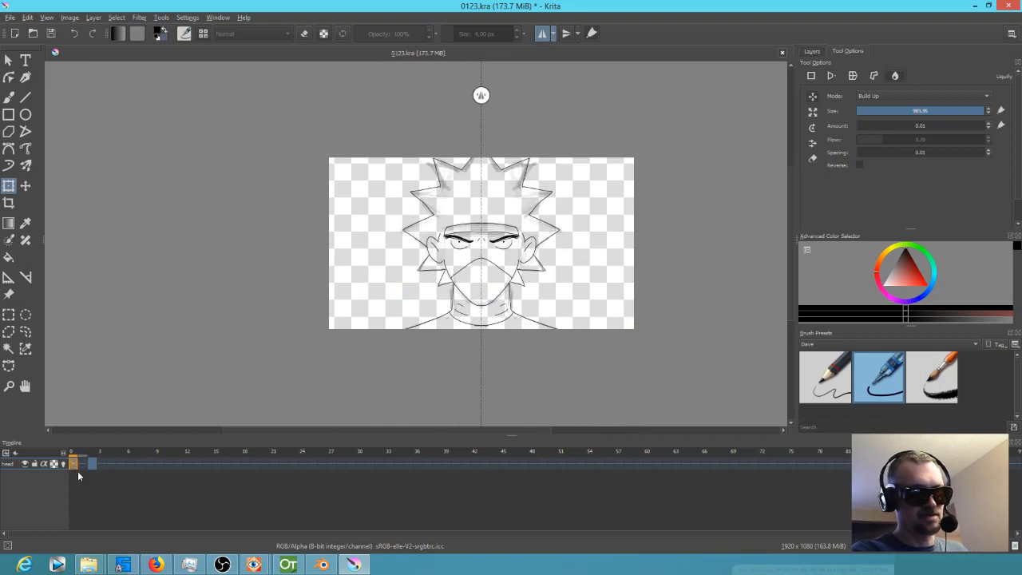
# Step: Copy the head's frame 0 keyframe to frame 28 and play back the animation
pyautogui.click(342, 463)
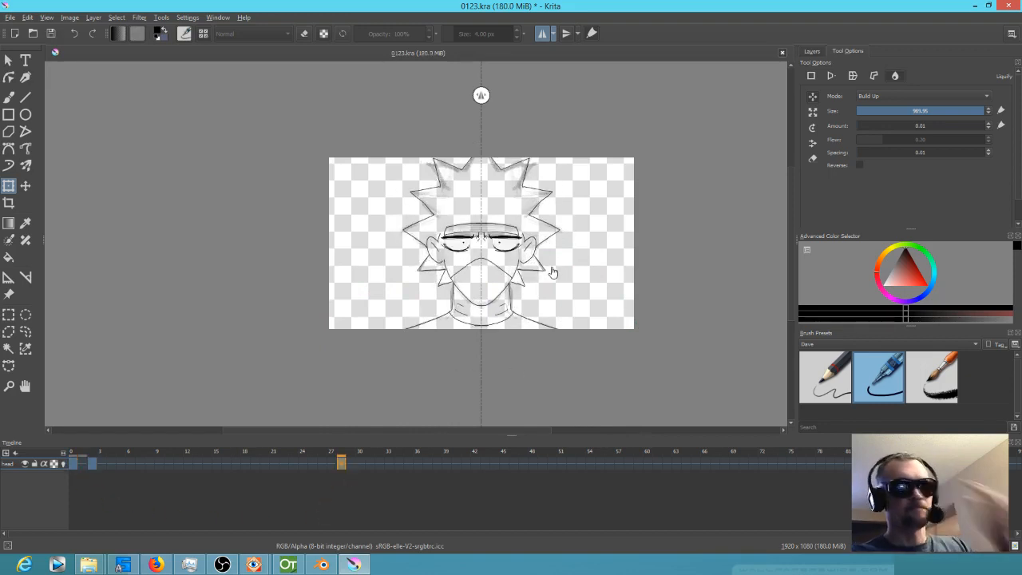
pyautogui.press('space')
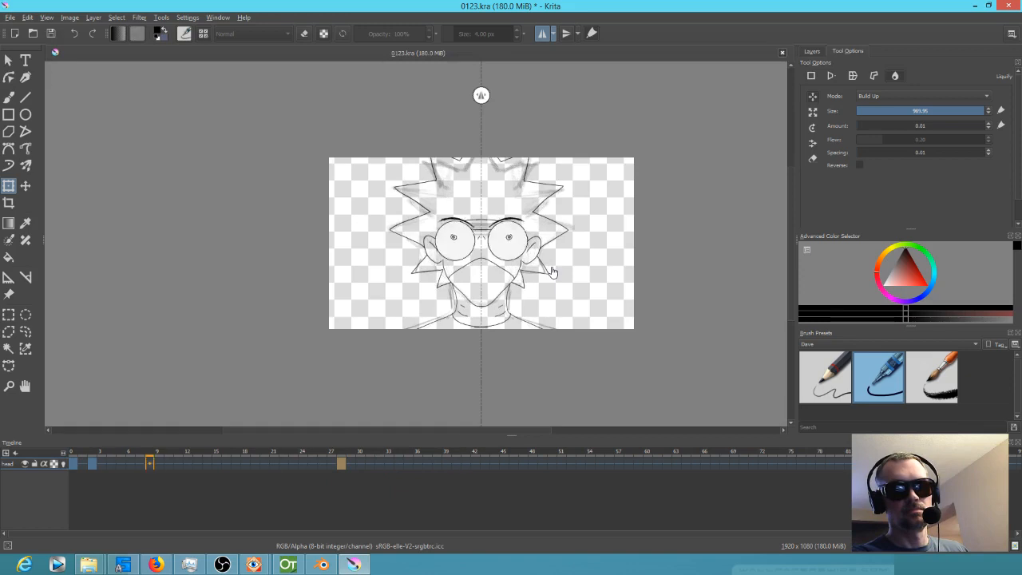
pyautogui.press('space')
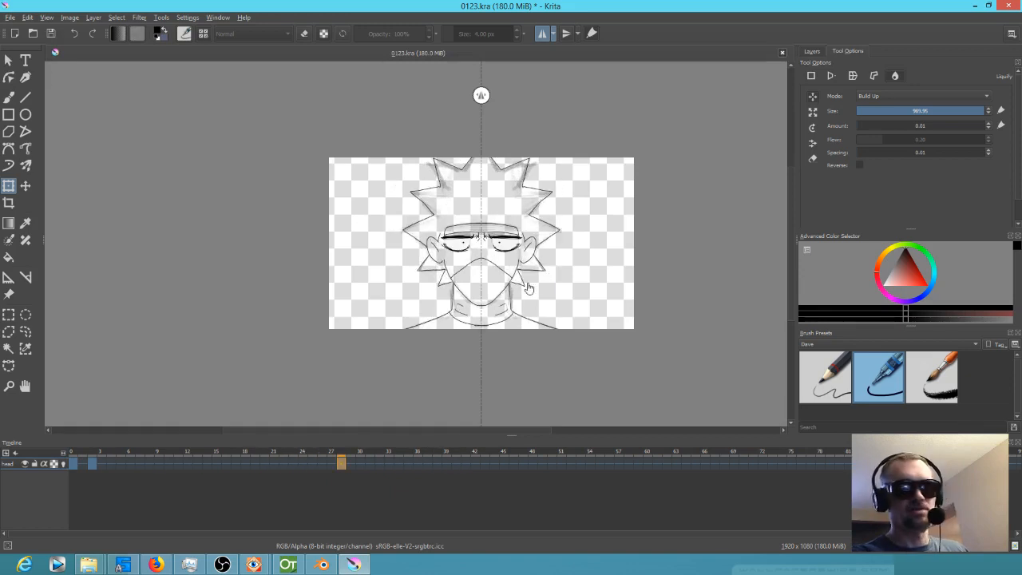
# Step: Hide the Layer 2head sketch layer so only the clean line art shows
pyautogui.click(811, 51)
pyautogui.click(805, 156)
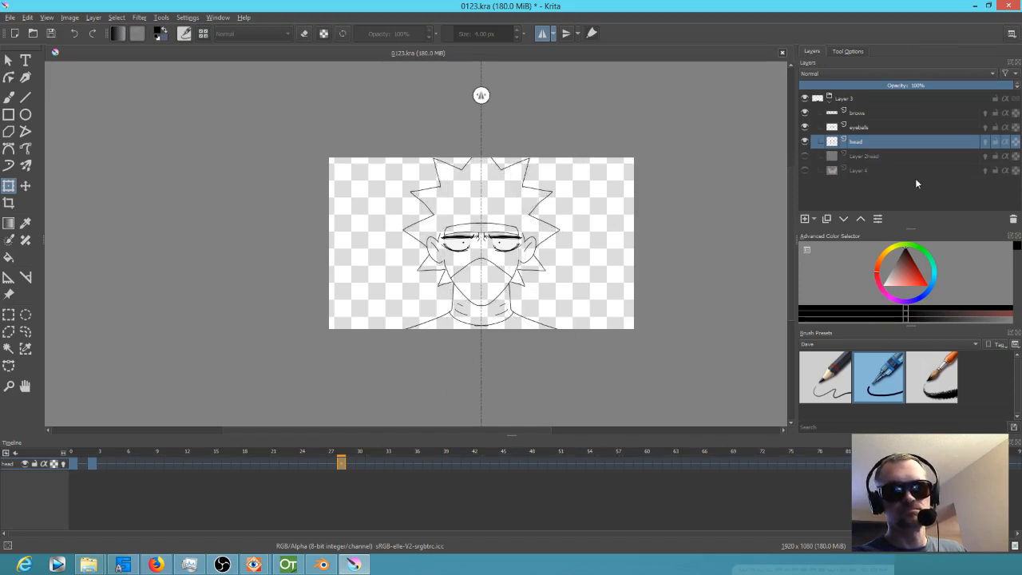
# Step: Delete the head layer and undo the deletion
pyautogui.click(1012, 220)
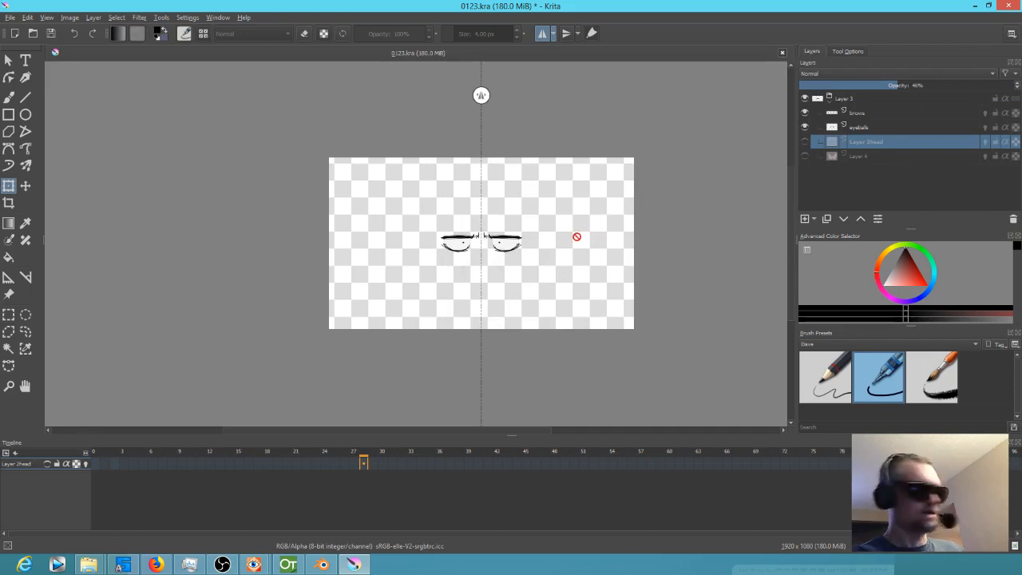
pyautogui.hotkey('ctrl', 'z')
# Step: Toggle the visibility of the head, eyeballs and brows layers one by one to examine what each contains
pyautogui.click(805, 143)
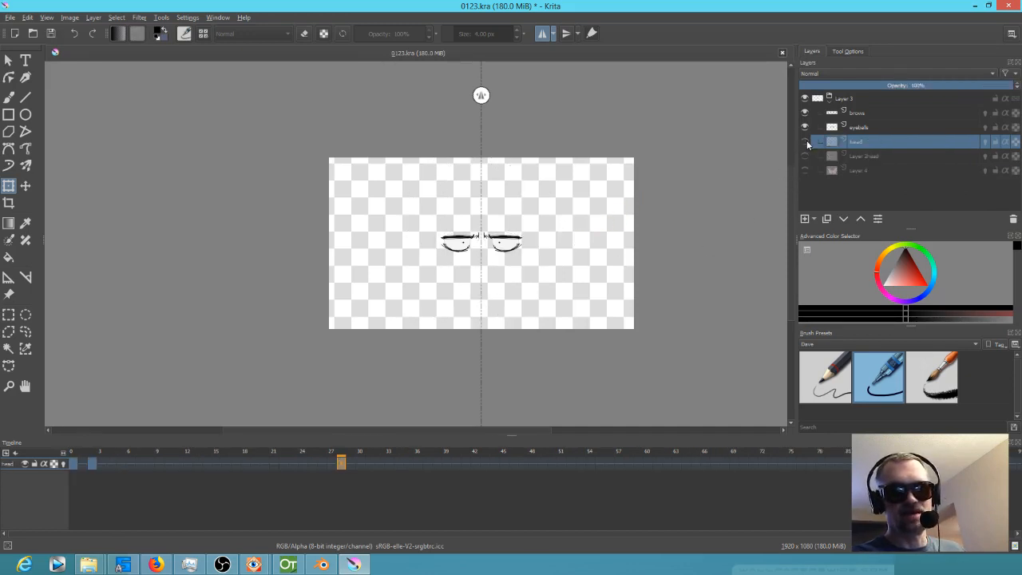
pyautogui.click(806, 143)
pyautogui.moveTo(807, 142)
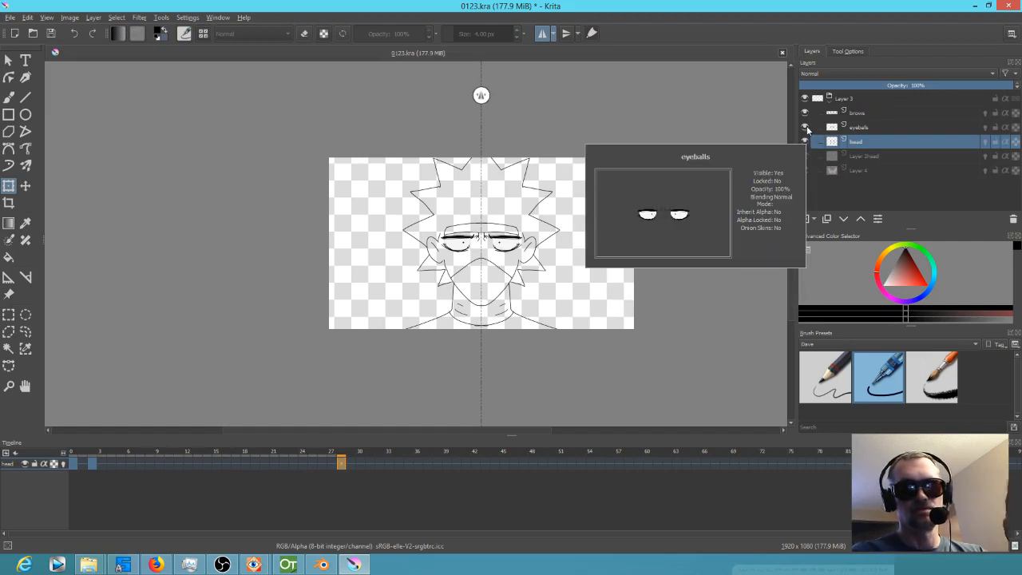
pyautogui.click(805, 126)
pyautogui.click(805, 126)
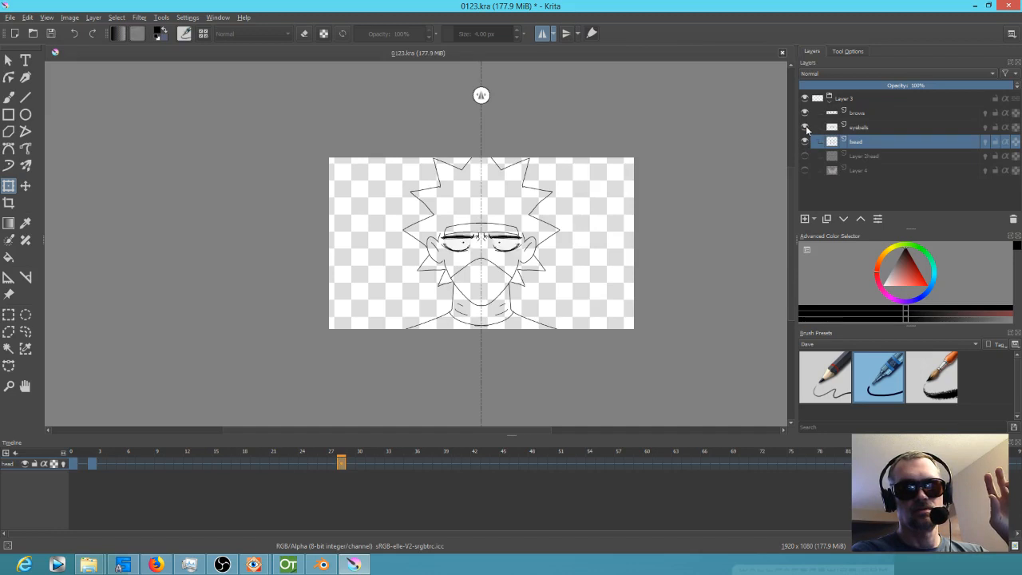
pyautogui.click(805, 114)
pyautogui.click(804, 113)
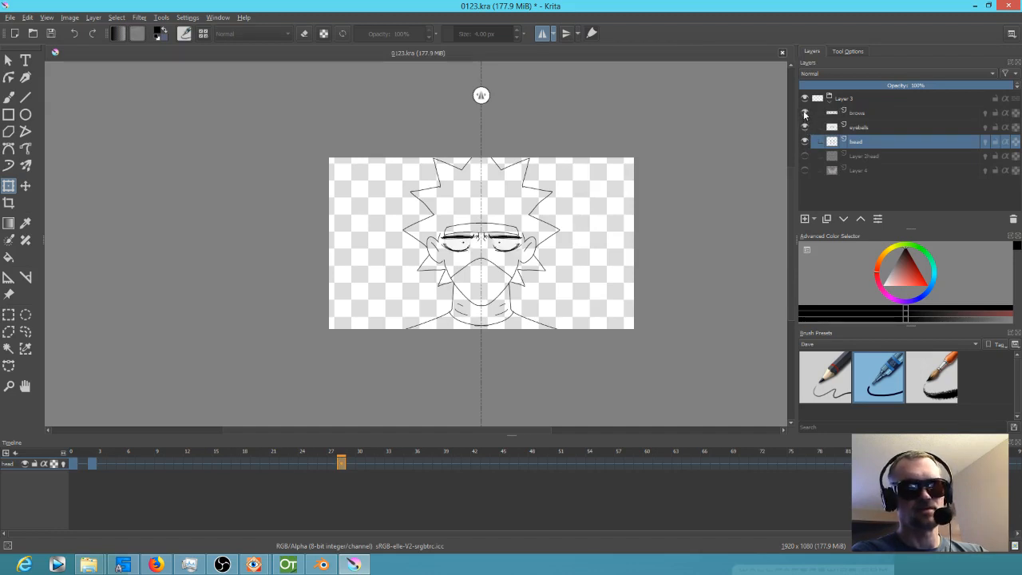
pyautogui.click(846, 113)
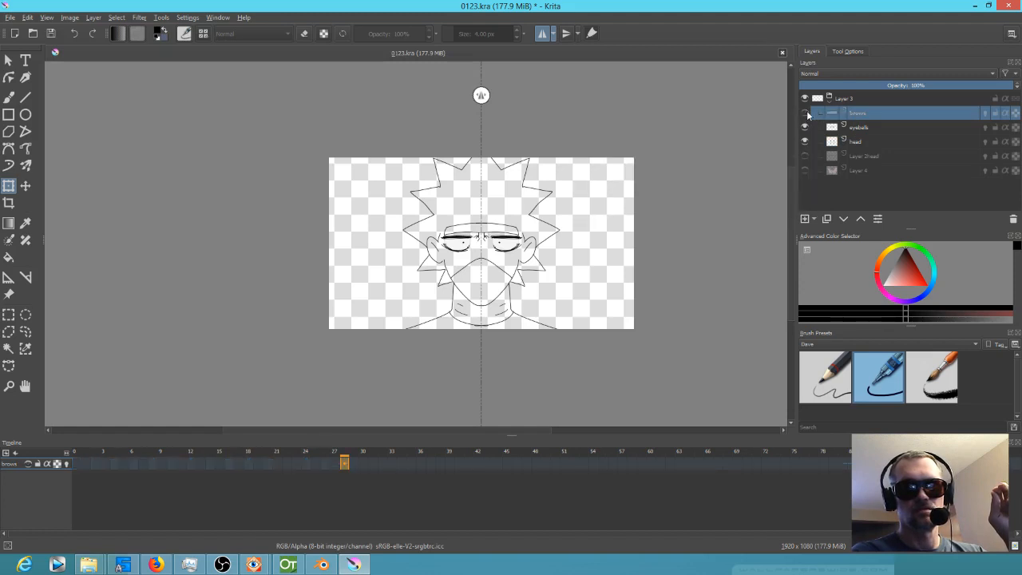
pyautogui.scroll(2, 639, 240)
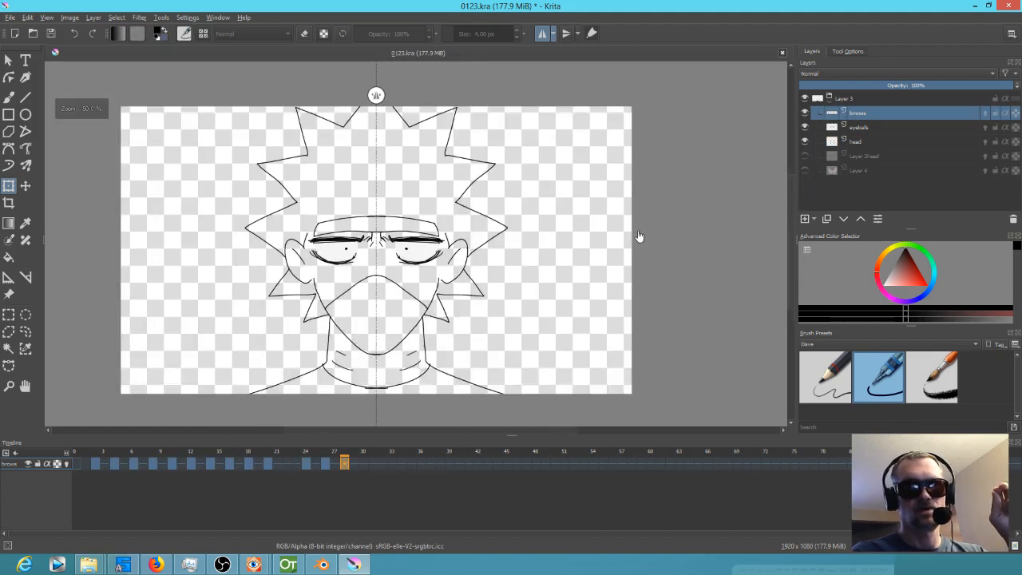
pyautogui.moveTo(661, 242); pyautogui.dragTo(671, 247)
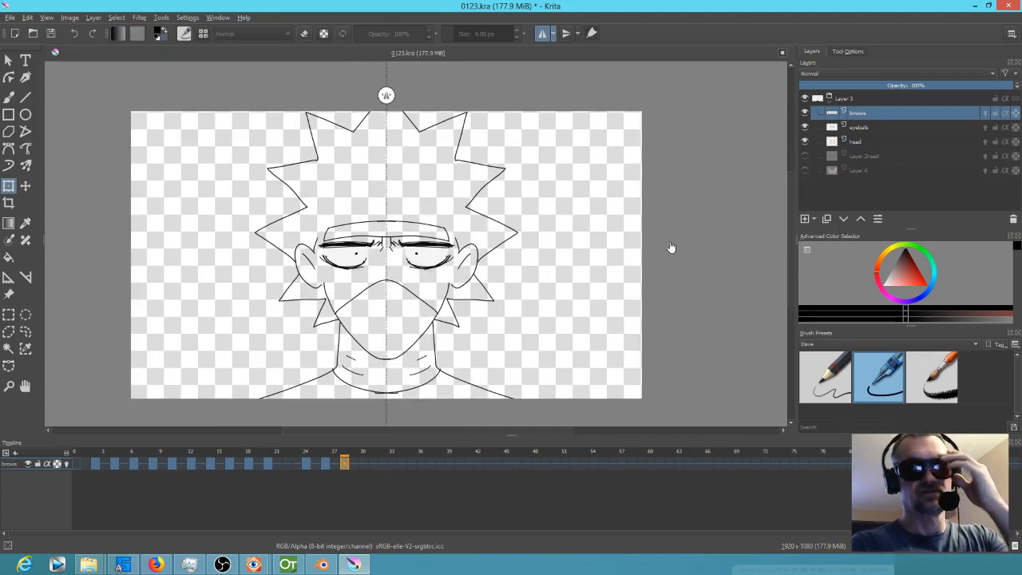
# Step: Isolate the head layer by hiding the eyeballs and brows layers, and go to its frame 0 keyframe
pyautogui.click(858, 143)
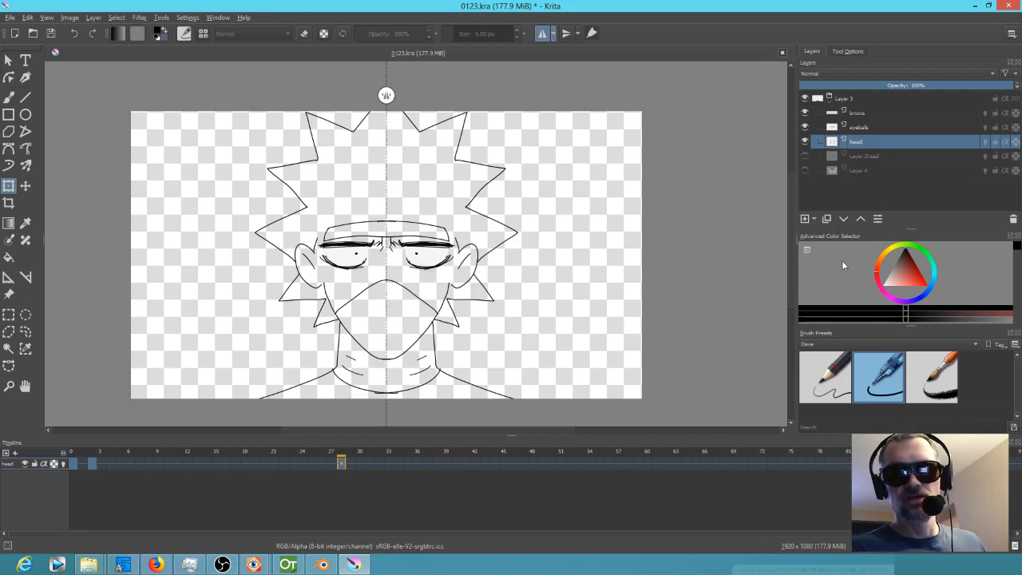
pyautogui.click(804, 141)
pyautogui.click(804, 141)
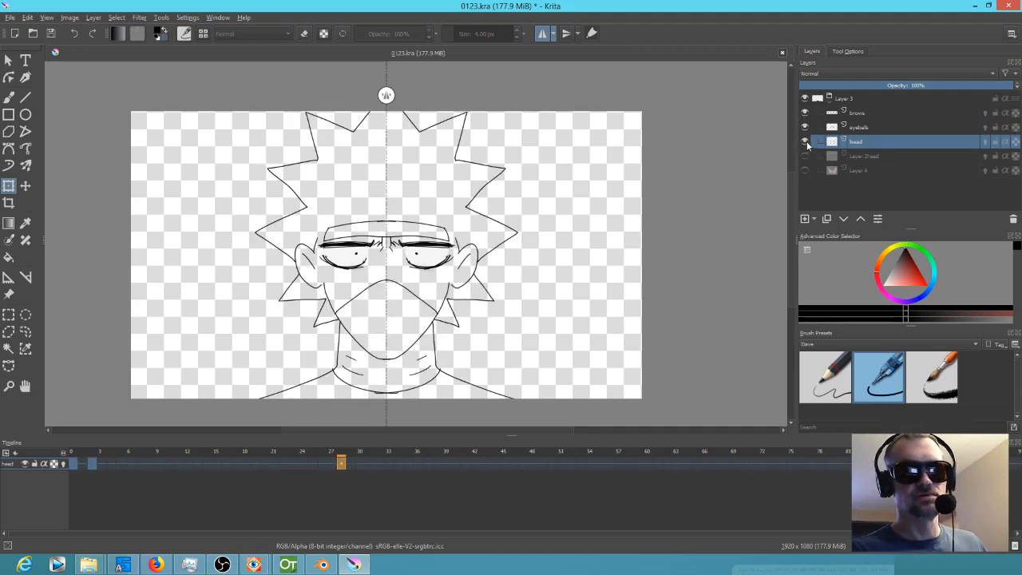
pyautogui.click(805, 127)
pyautogui.click(807, 113)
pyautogui.moveTo(809, 128)
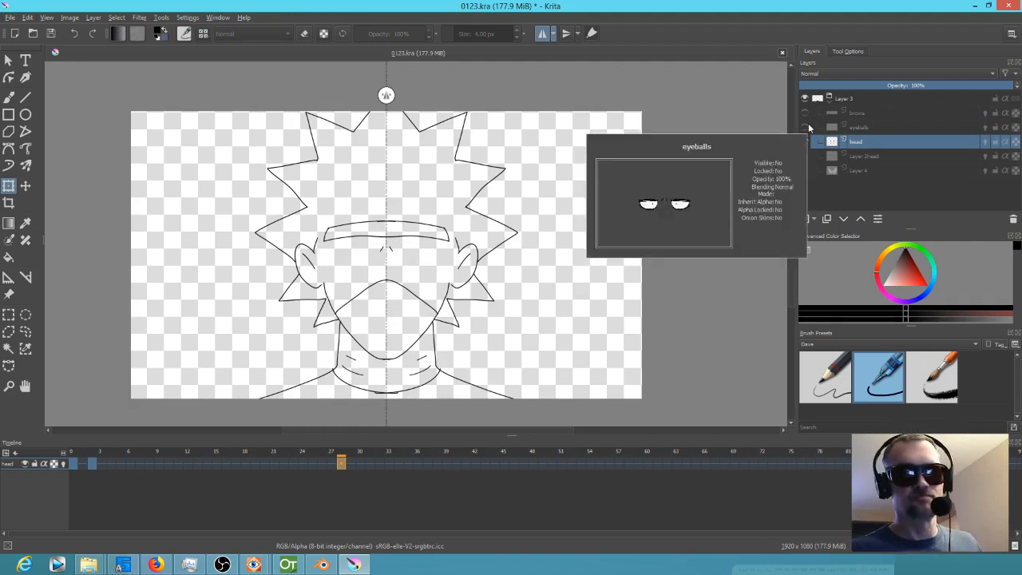
pyautogui.moveTo(888, 285); pyautogui.dragTo(889, 291)
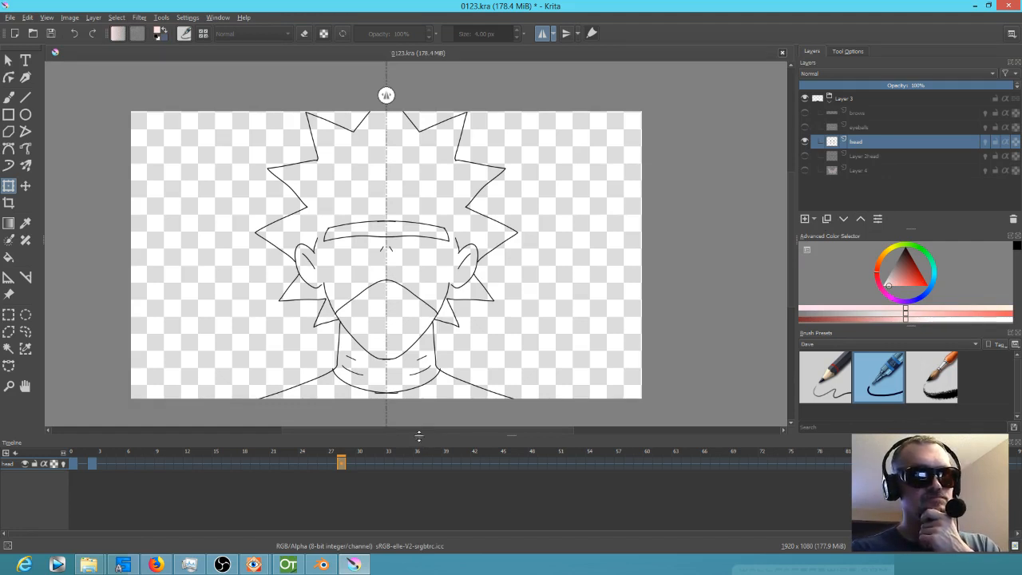
pyautogui.click(72, 463)
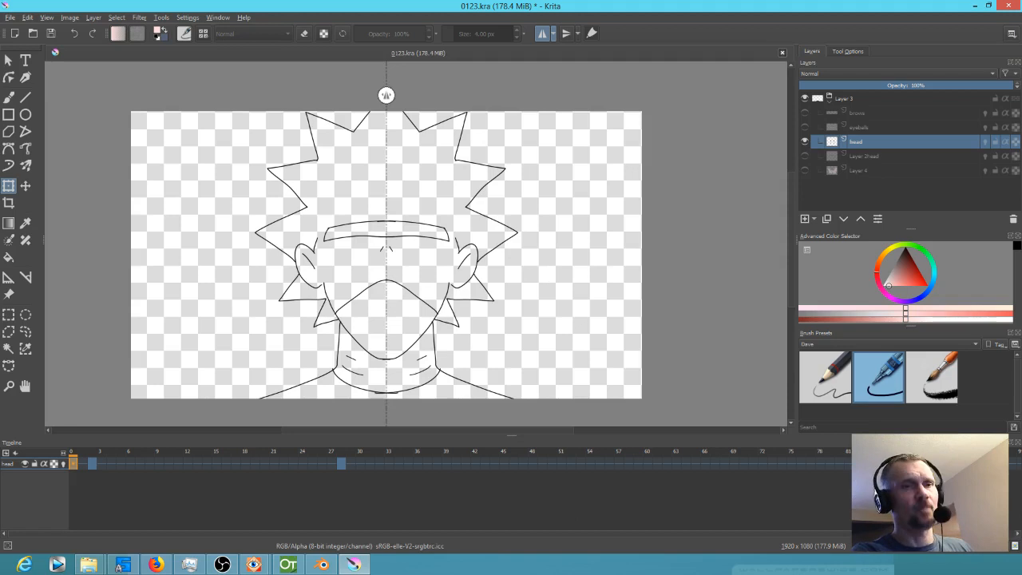
# Step: Insert the akari-and-ninjas.png colour palette from the image viewer as a new layer and move it above the brows layer
pyautogui.moveTo(254, 564)
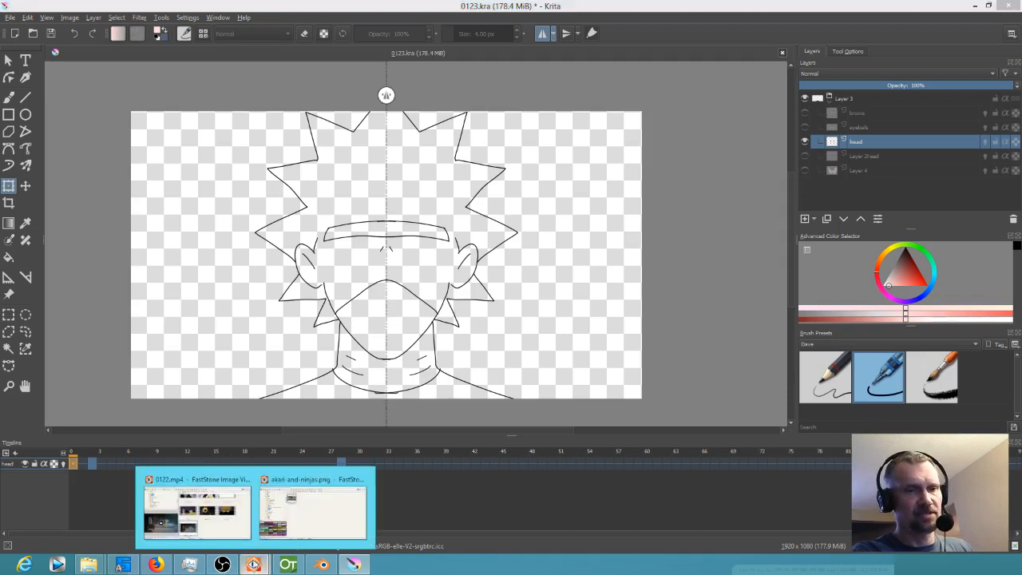
pyautogui.click(293, 505)
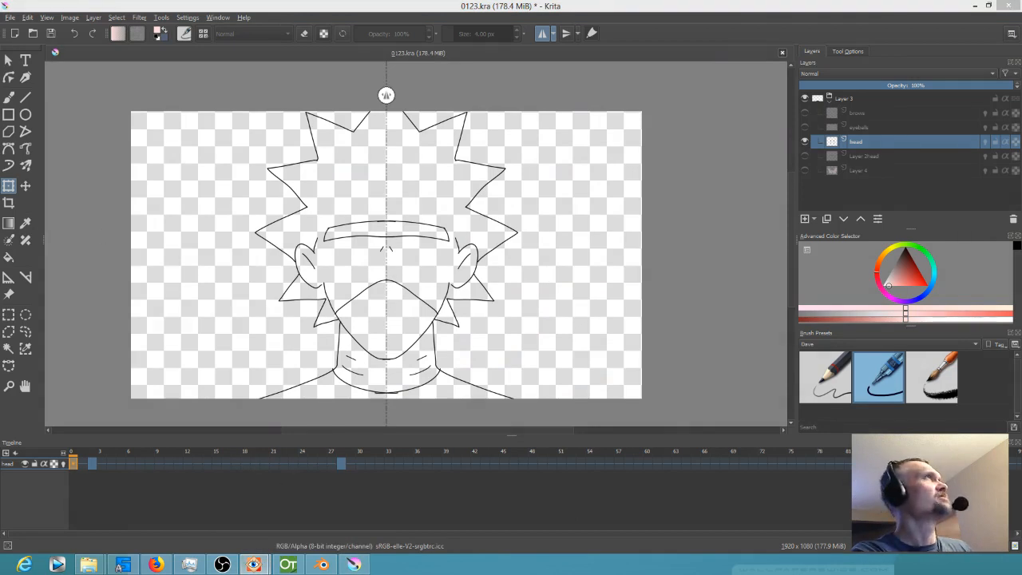
pyautogui.moveTo(4, 9); pyautogui.dragTo(383, 189)
pyautogui.click(422, 200)
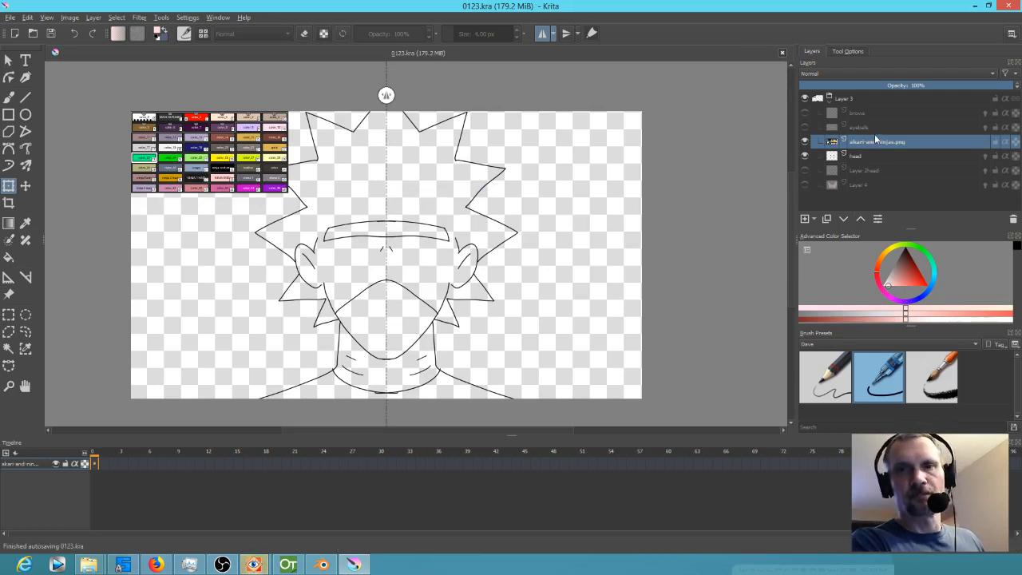
pyautogui.click(860, 218)
pyautogui.click(860, 219)
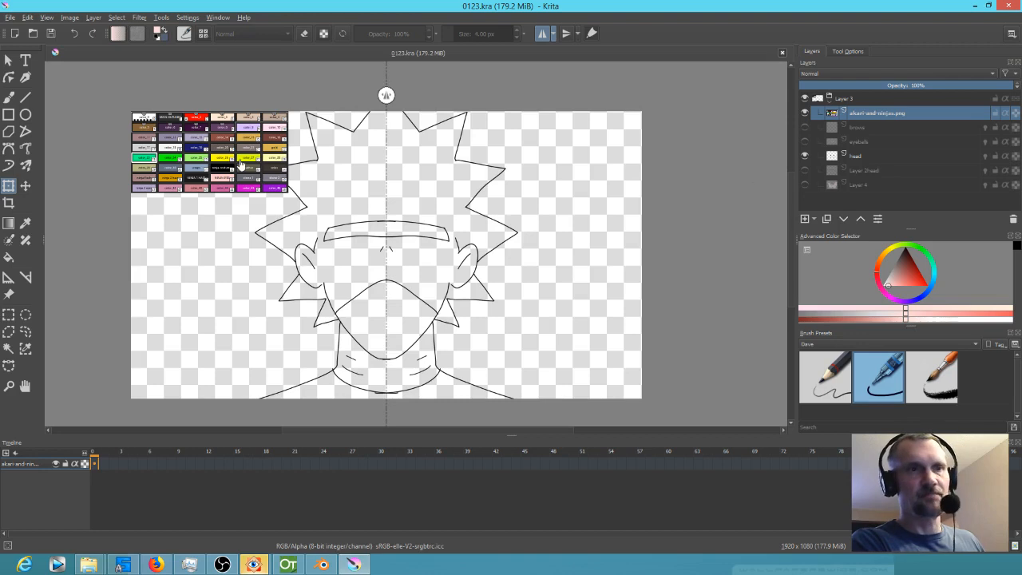
# Step: Sample the "wraps" blue from the palette image as the foreground colour
pyautogui.click(384, 205)
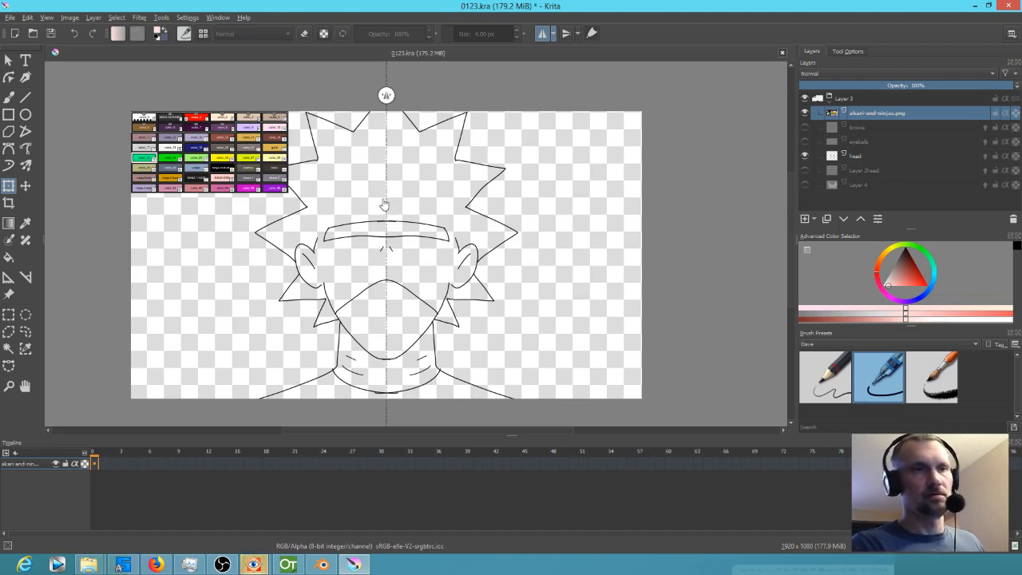
pyautogui.scroll(5, 224, 197)
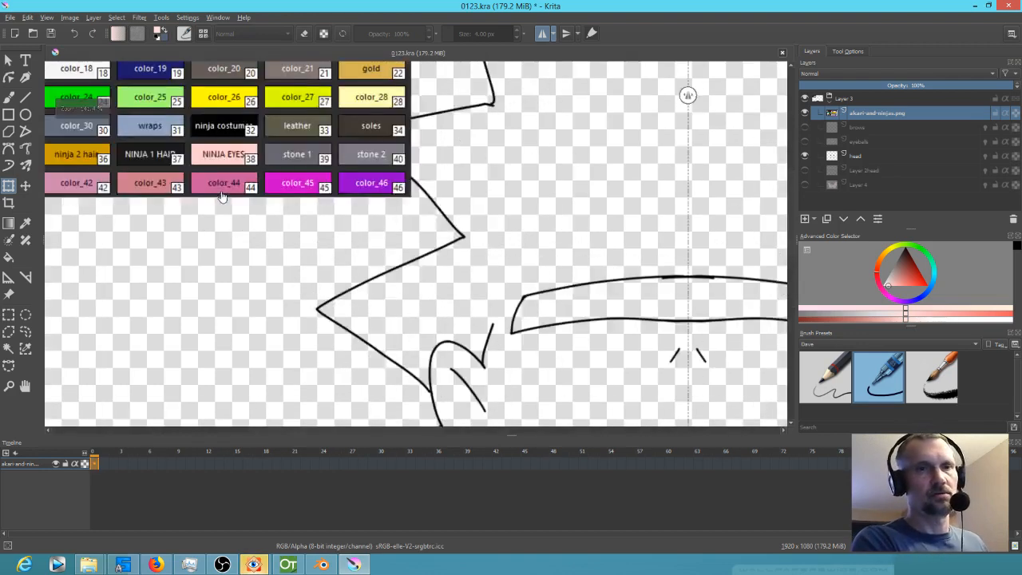
pyautogui.scroll(-2, 225, 197)
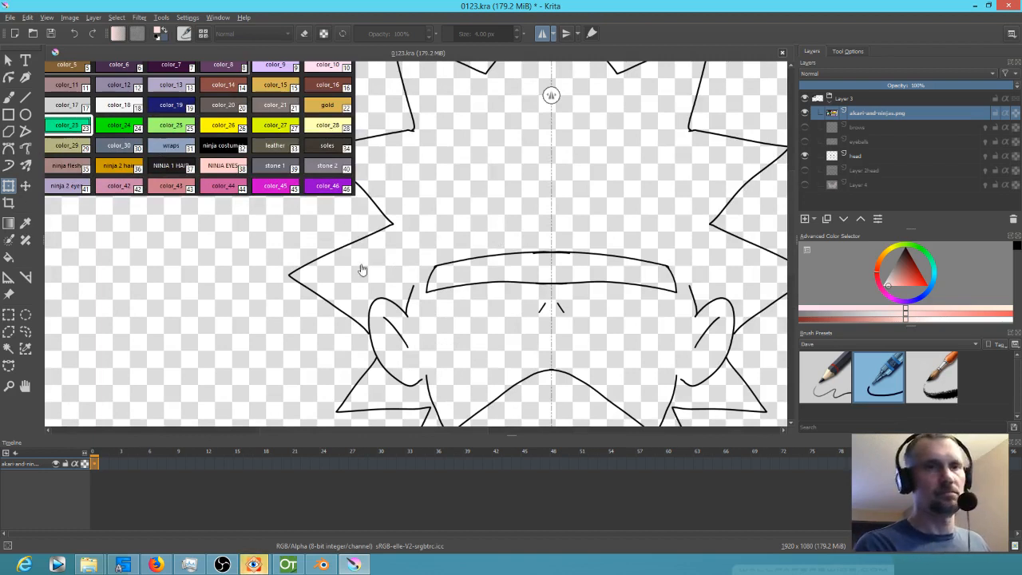
pyautogui.press('b')
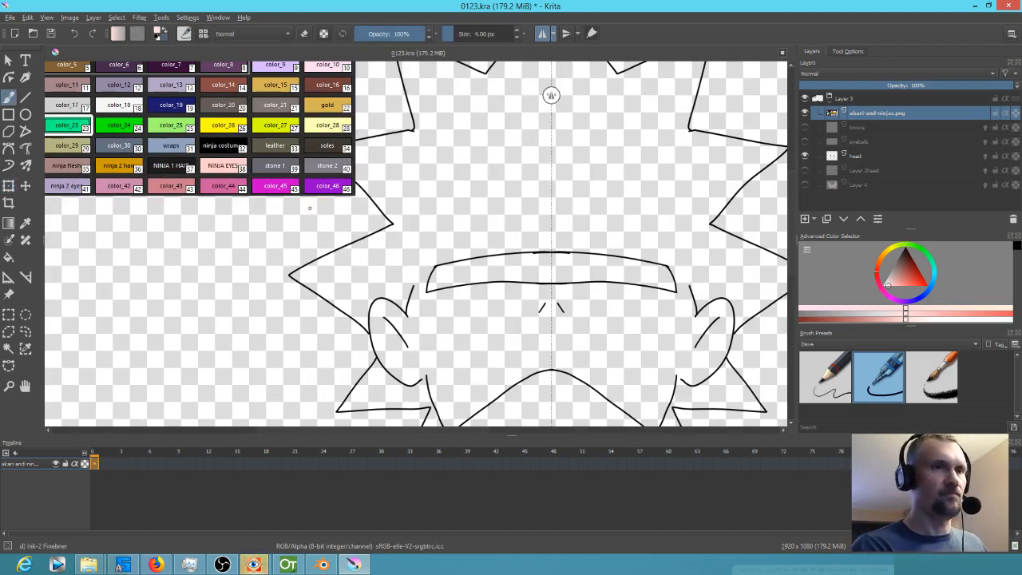
pyautogui.keyDown('ctrl'); pyautogui.click(156, 146); pyautogui.keyUp('ctrl')
pyautogui.moveTo(621, 292); pyautogui.dragTo(578, 66)
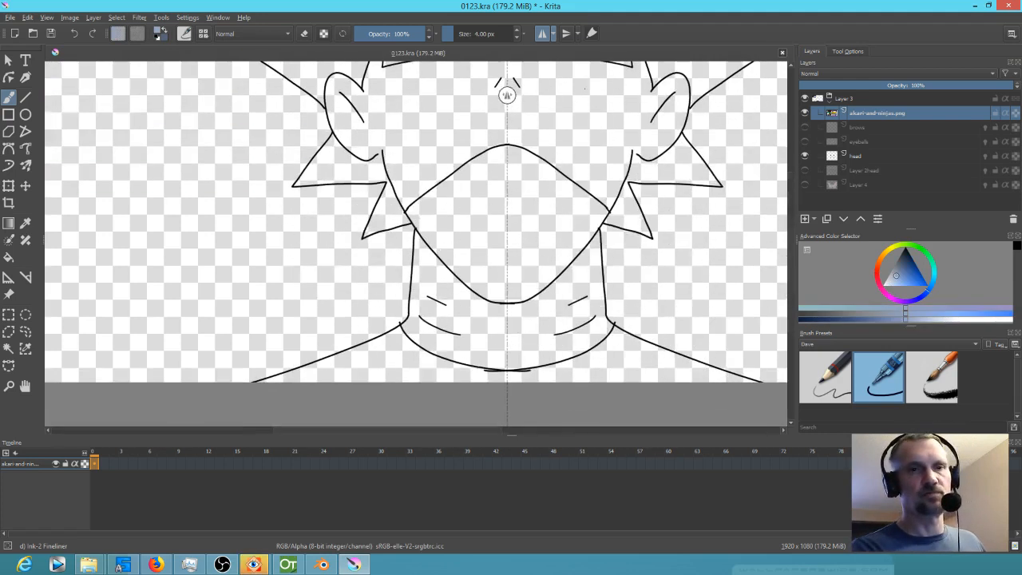
# Step: Try filling the neck area with the wraps blue on the palette layer, and undo the fill
pyautogui.press('f')
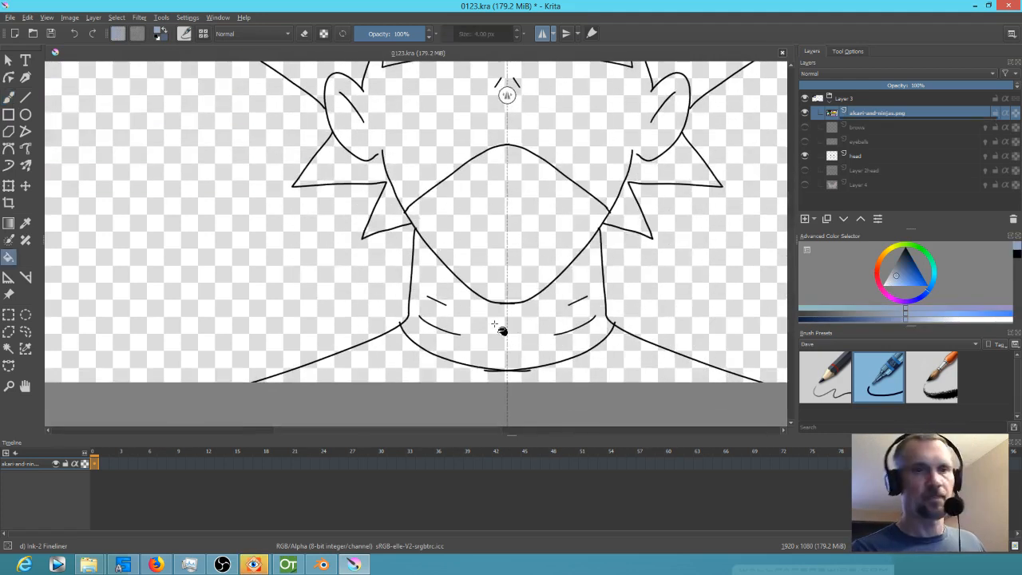
pyautogui.click(495, 326)
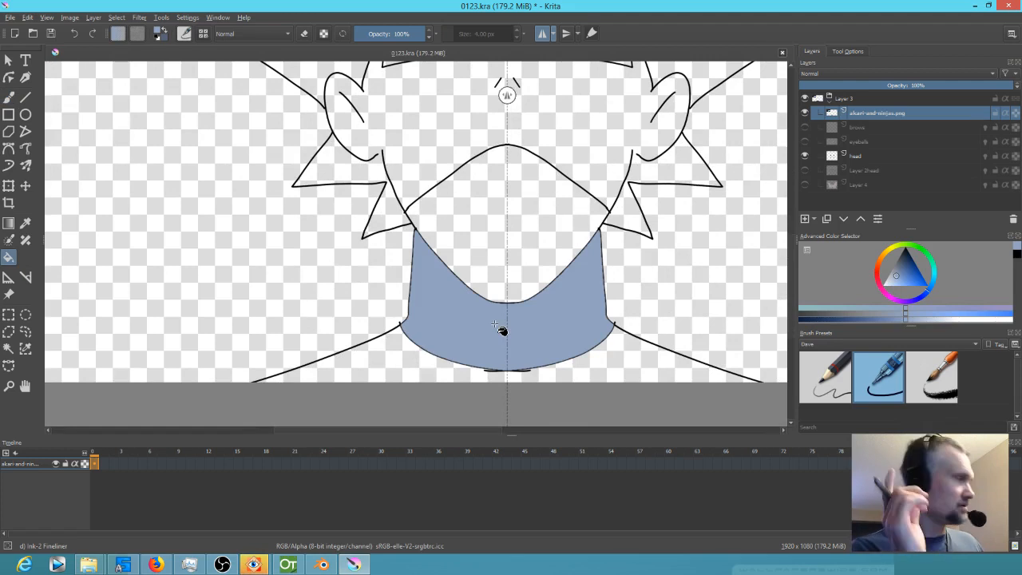
pyautogui.hotkey('ctrl', 'z')
# Step: Set the blending mode to Behind, try filling the neck with the wraps blue on the palette layer, and undo the fill
pyautogui.click(252, 33)
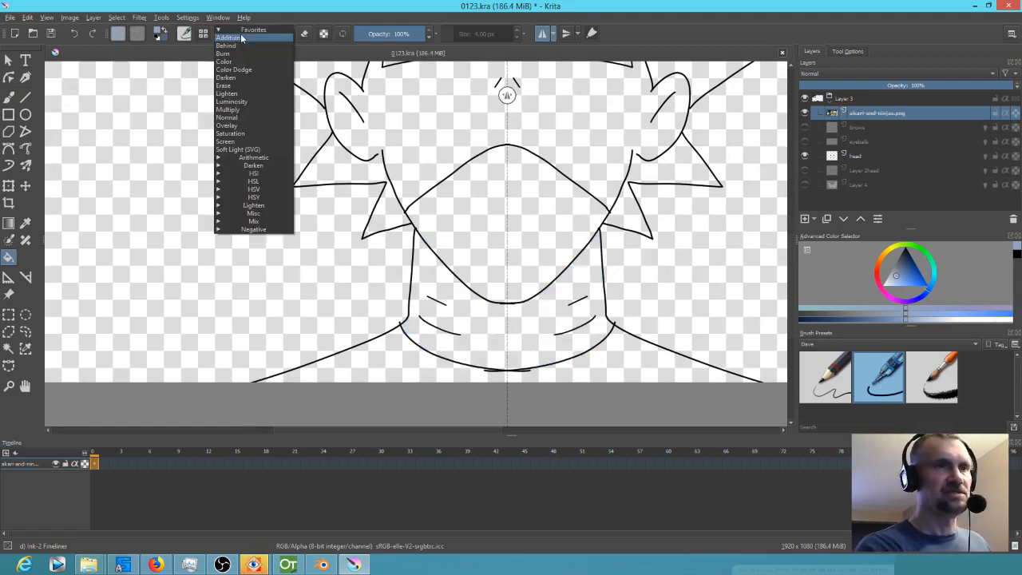
pyautogui.click(244, 44)
pyautogui.click(540, 327)
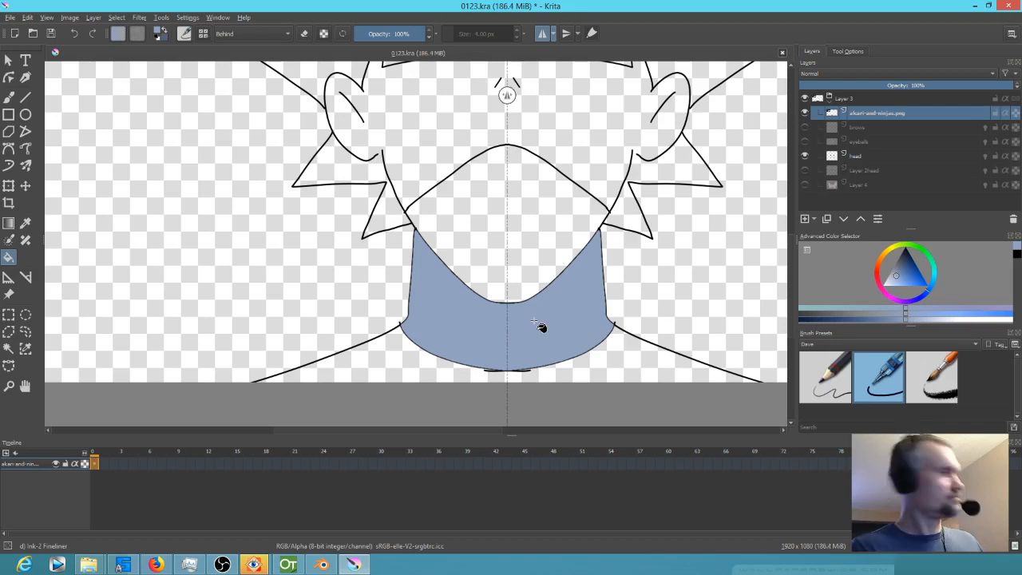
pyautogui.hotkey('ctrl', 'z')
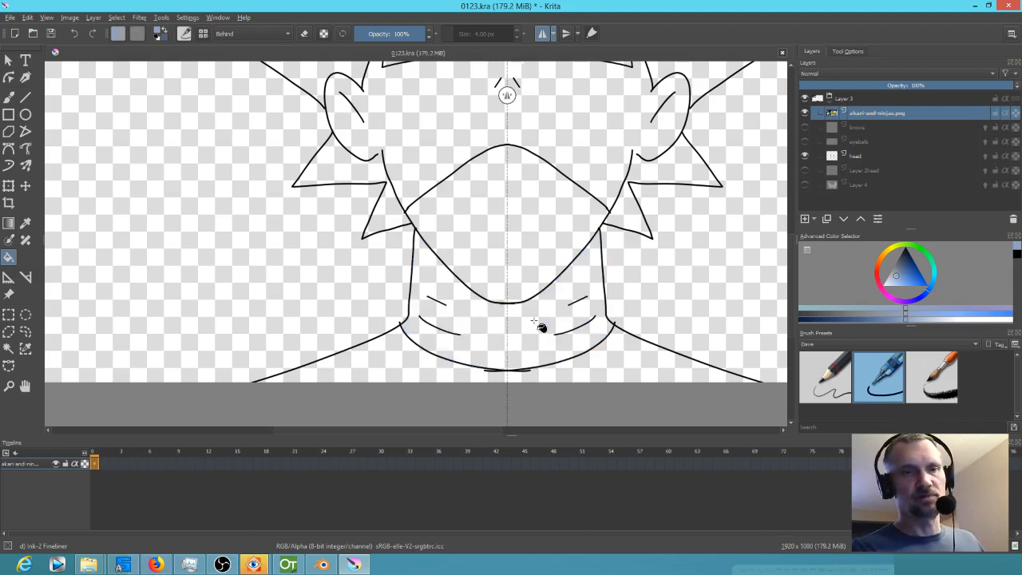
# Step: Fill the neck area with the wraps blue on the head layer's keyframes at frames 0, 2 and 28
pyautogui.click(862, 157)
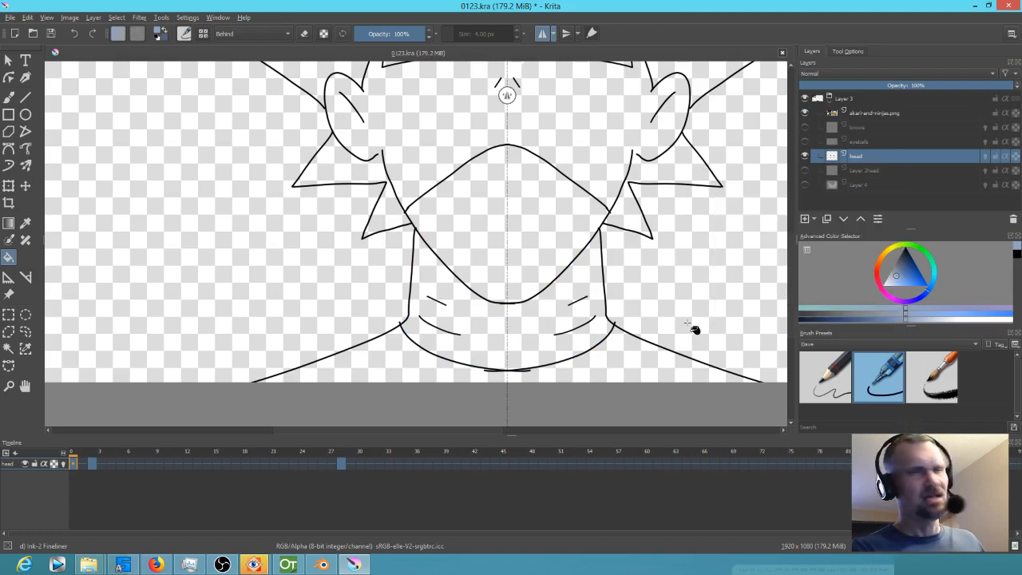
pyautogui.click(522, 322)
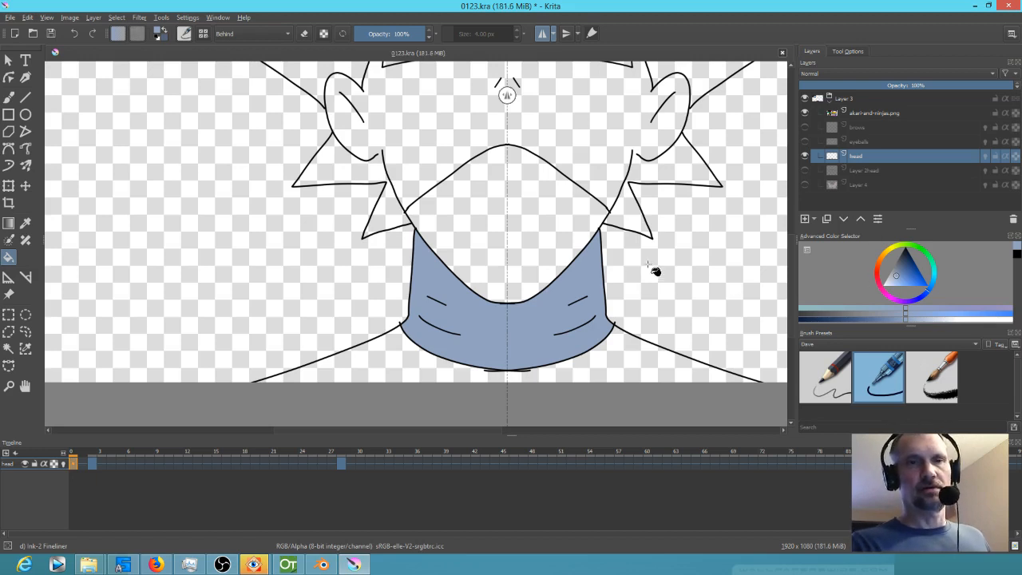
pyautogui.press('Right')
pyautogui.press('Right')
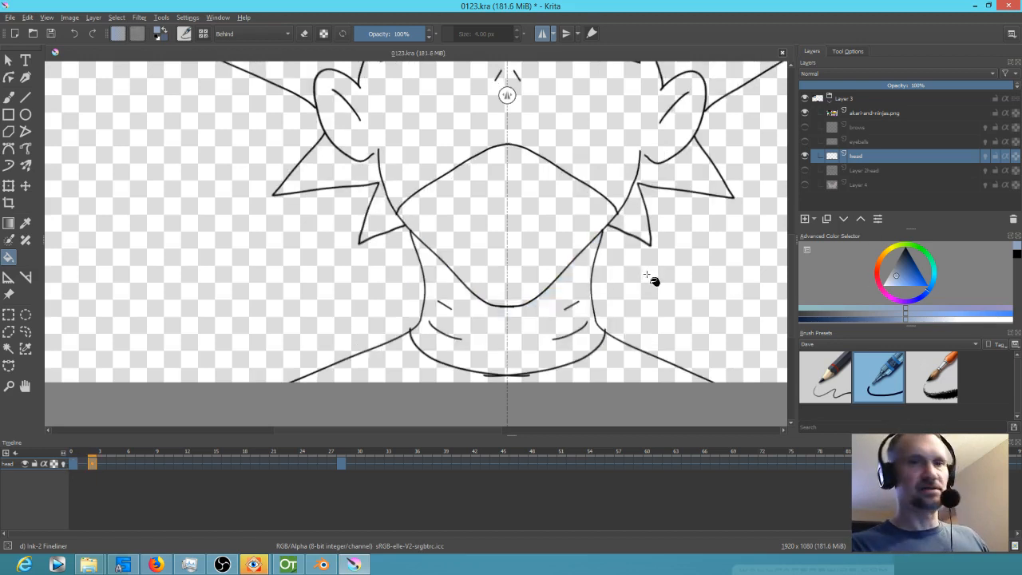
pyautogui.click(547, 323)
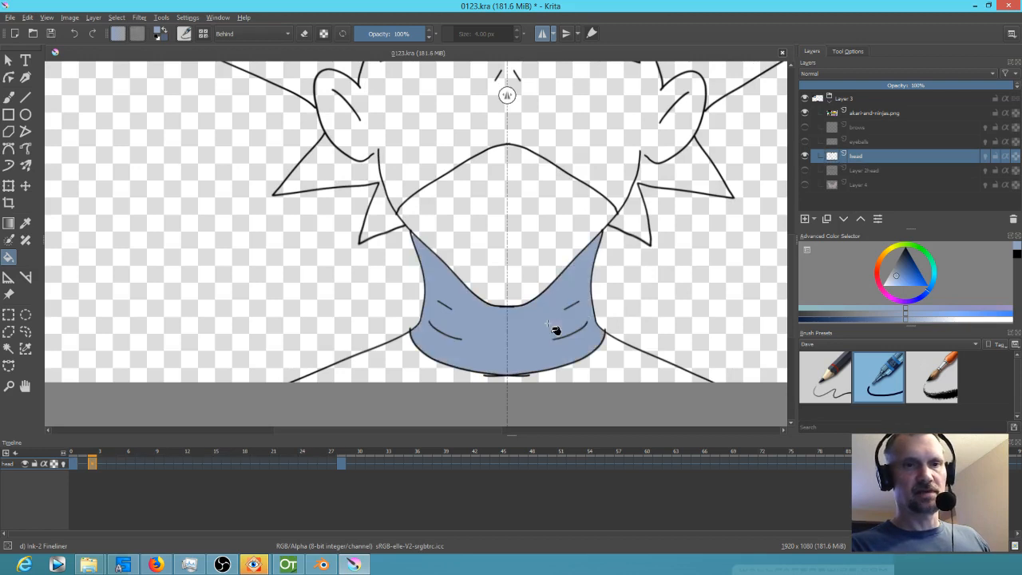
pyautogui.press('.')
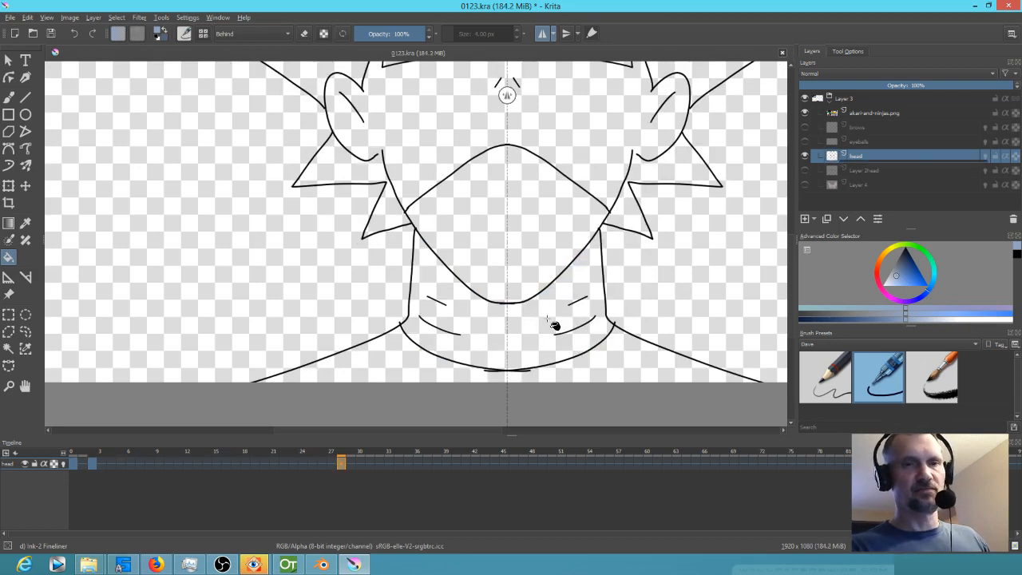
pyautogui.click(556, 326)
pyautogui.press('space')
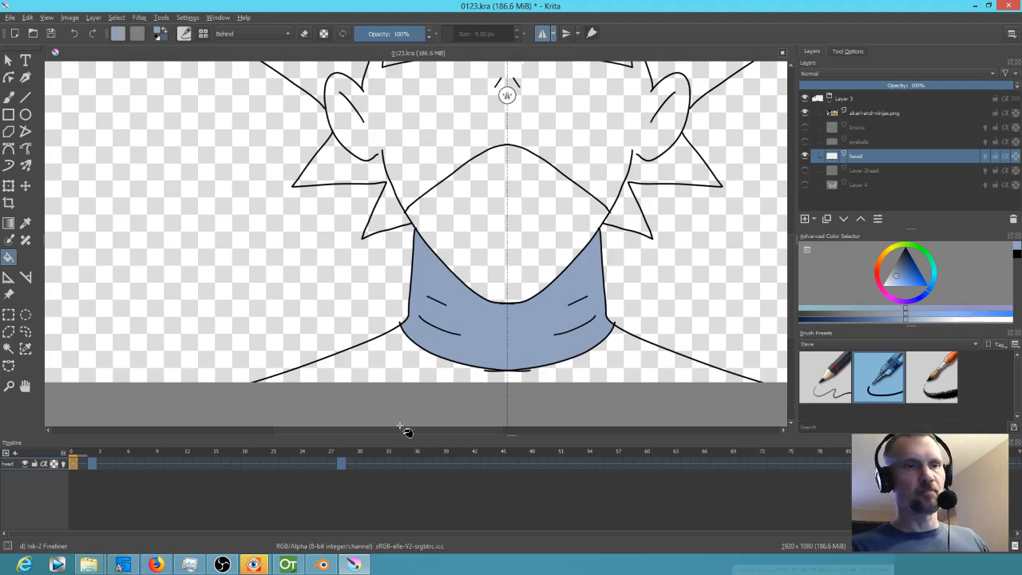
# Step: Undo the blue neck fills on all three keyframes of the head layer and return to frame 0
pyautogui.moveTo(851, 174)
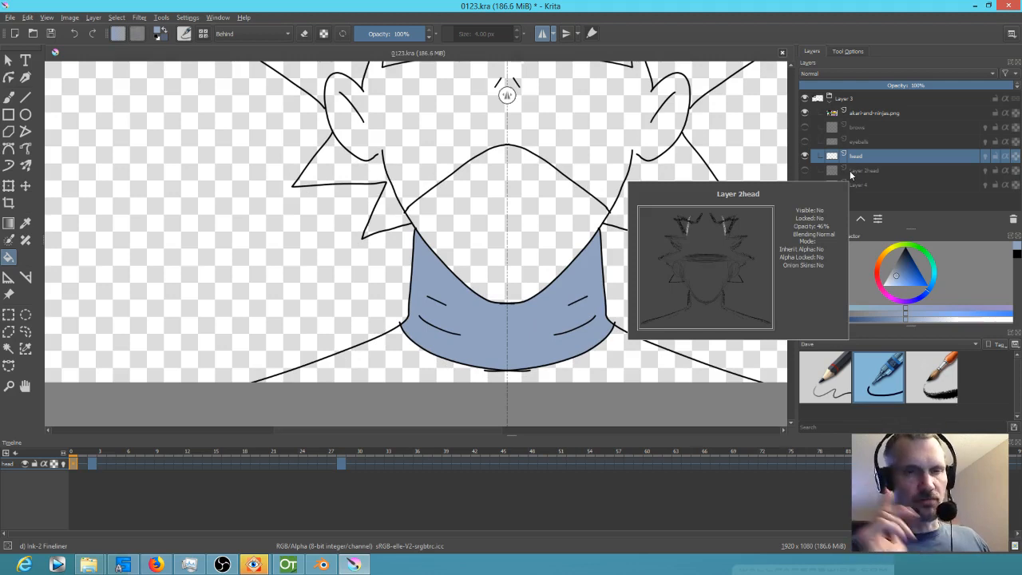
pyautogui.moveTo(506, 251); pyautogui.dragTo(488, 319)
pyautogui.scroll(-3, 486, 232)
pyautogui.scroll(3, 497, 239)
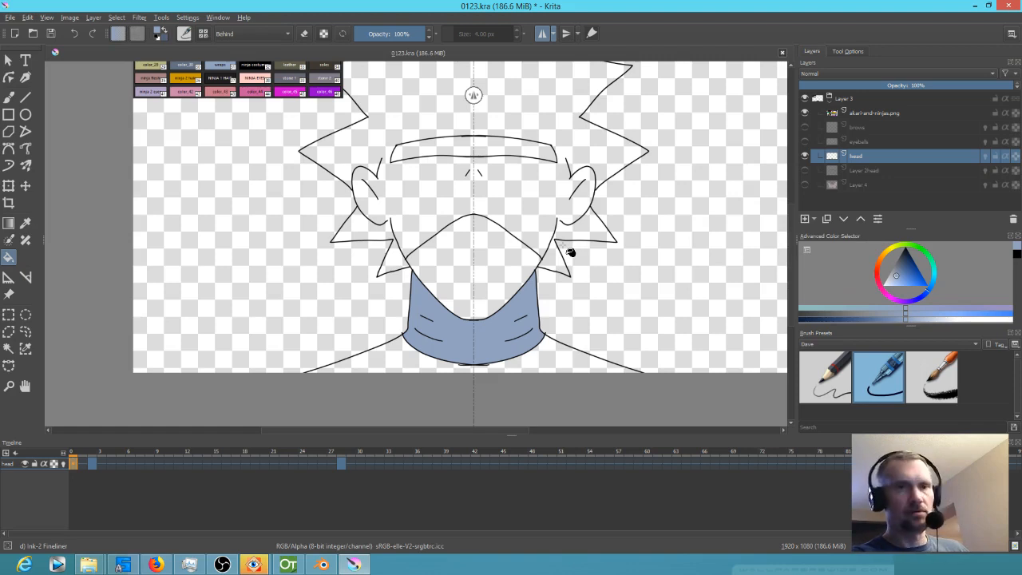
pyautogui.hotkey('ctrl', 'z')
pyautogui.hotkey('ctrl', 'z')
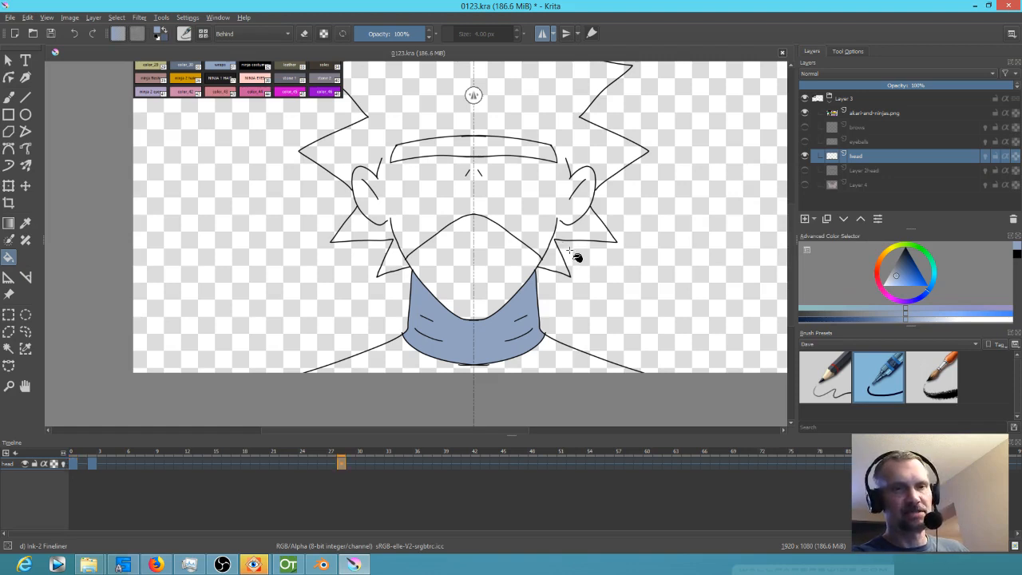
pyautogui.click(89, 453)
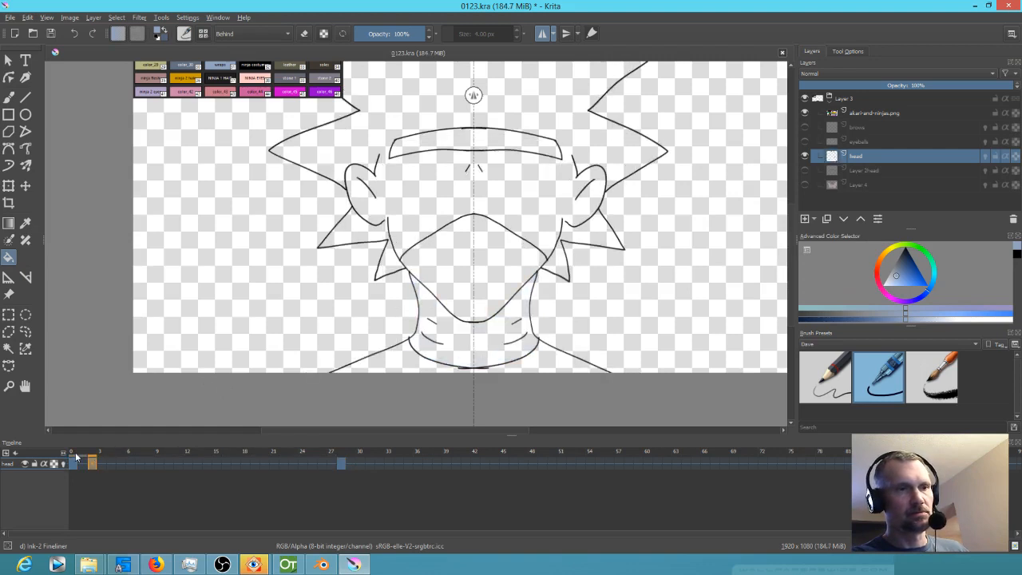
pyautogui.click(75, 457)
pyautogui.hotkey('ctrl', 'z')
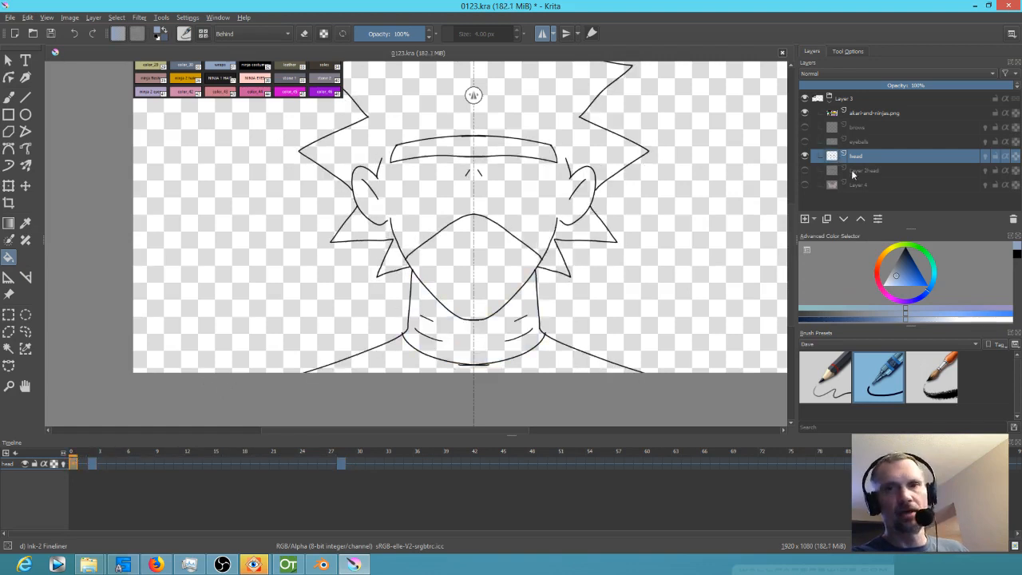
# Step: Add a filter mask to the head layer with the Color Adjustment filter, keeping the drawing in view beside its settings
pyautogui.click(805, 158)
pyautogui.click(805, 156)
pyautogui.rightClick(877, 156)
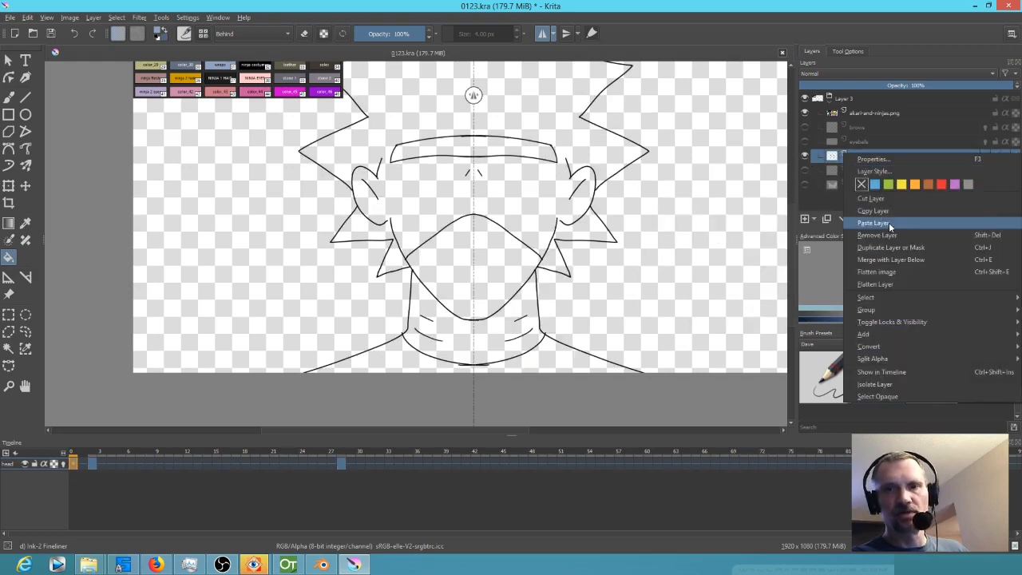
pyautogui.moveTo(897, 334)
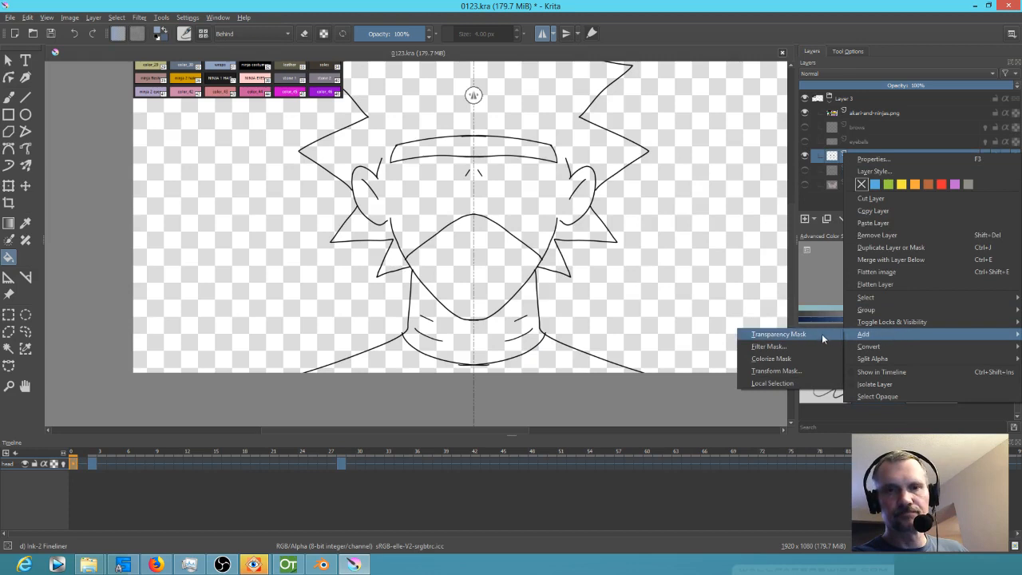
pyautogui.click(798, 346)
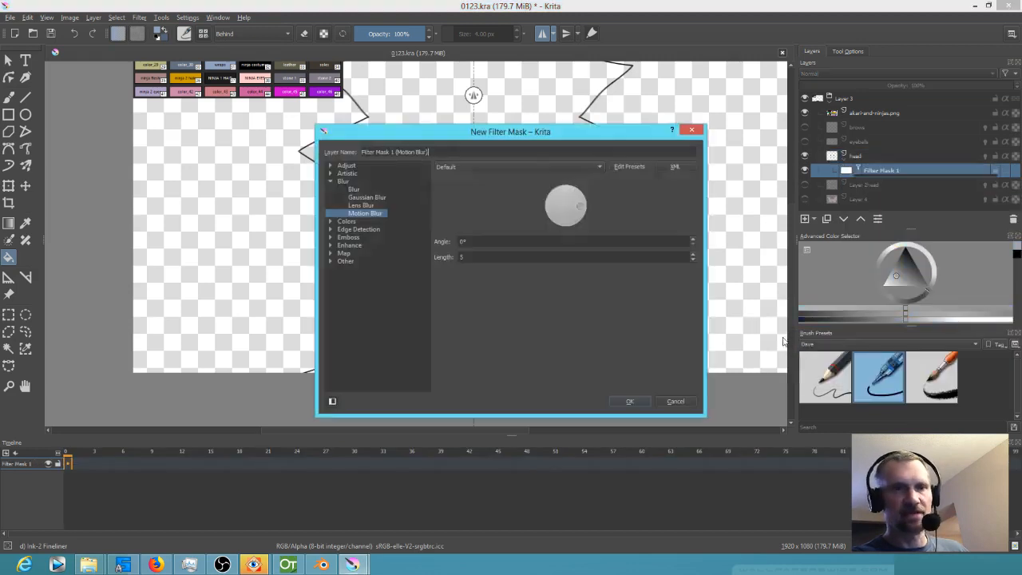
pyautogui.click(331, 166)
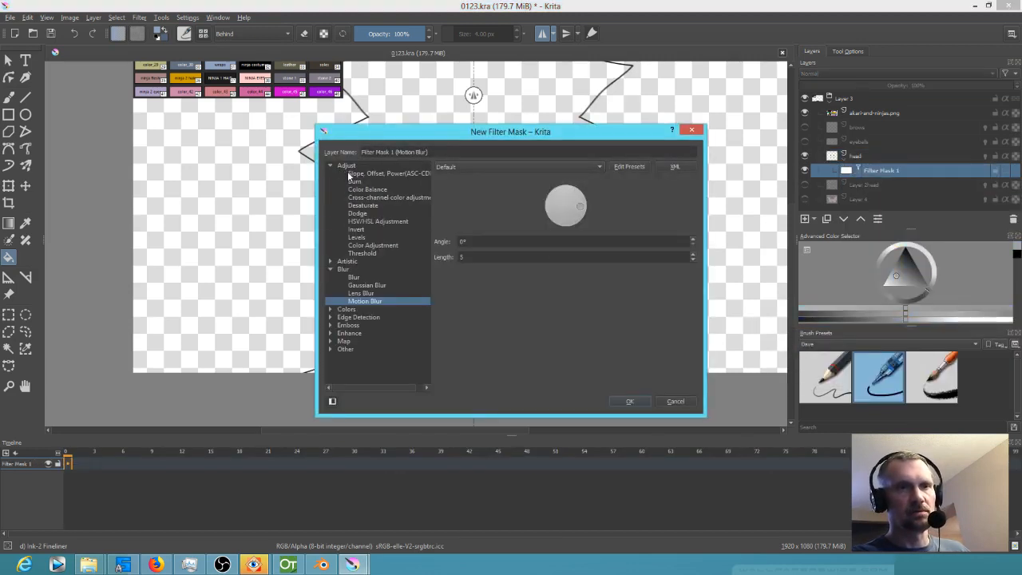
pyautogui.click(377, 247)
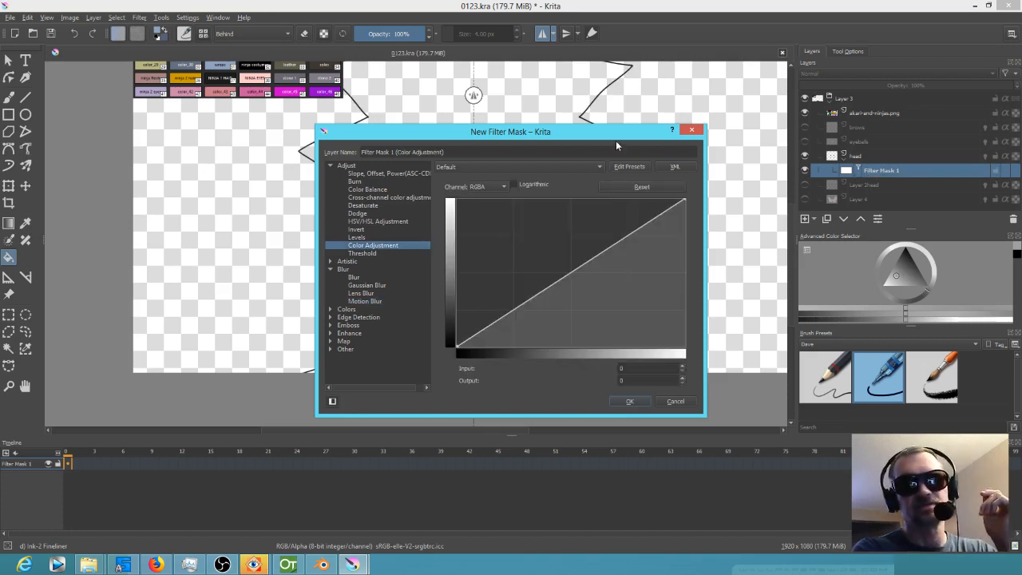
pyautogui.moveTo(598, 134); pyautogui.dragTo(837, 213)
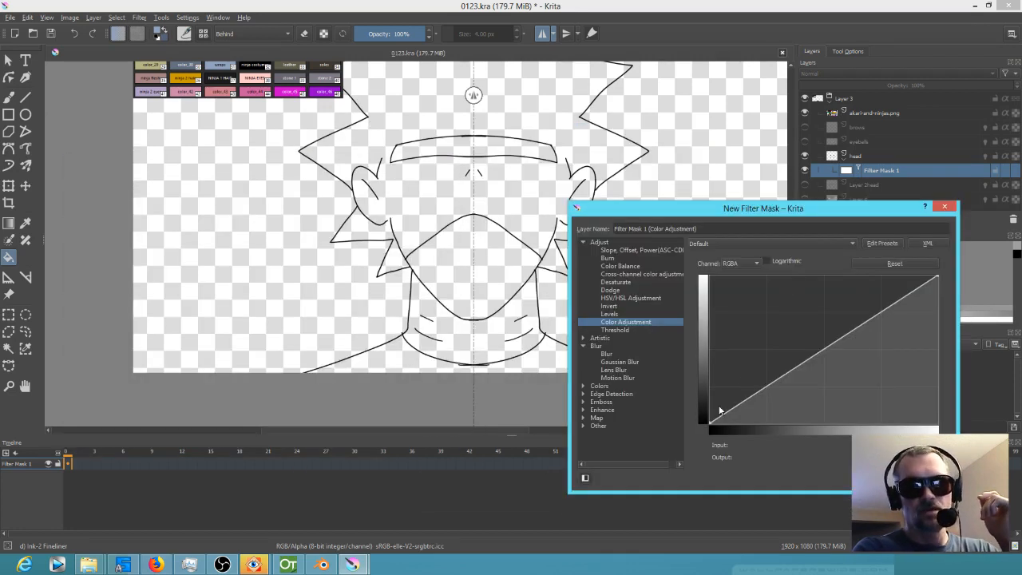
# Step: Try reshaping the dark end of the RGBA colour curve with extra points, and reset the curve
pyautogui.moveTo(711, 424); pyautogui.dragTo(720, 415)
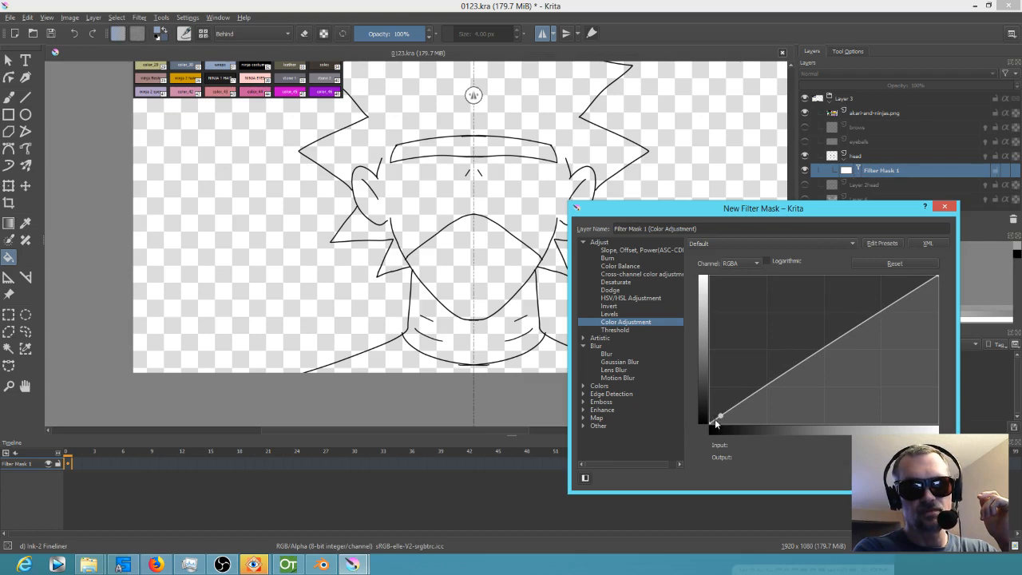
pyautogui.moveTo(720, 415); pyautogui.dragTo(762, 381)
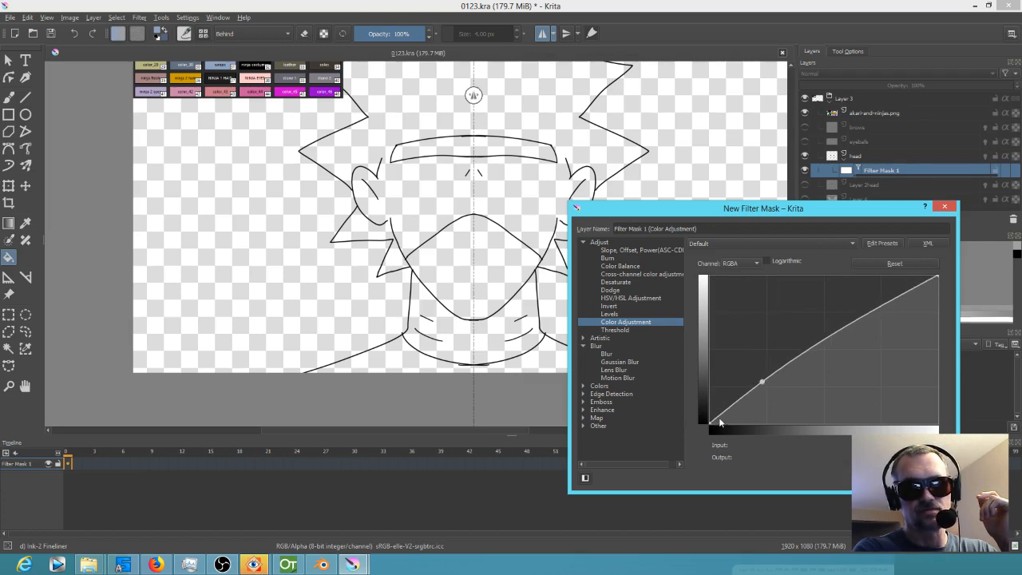
pyautogui.moveTo(709, 419); pyautogui.dragTo(708, 404)
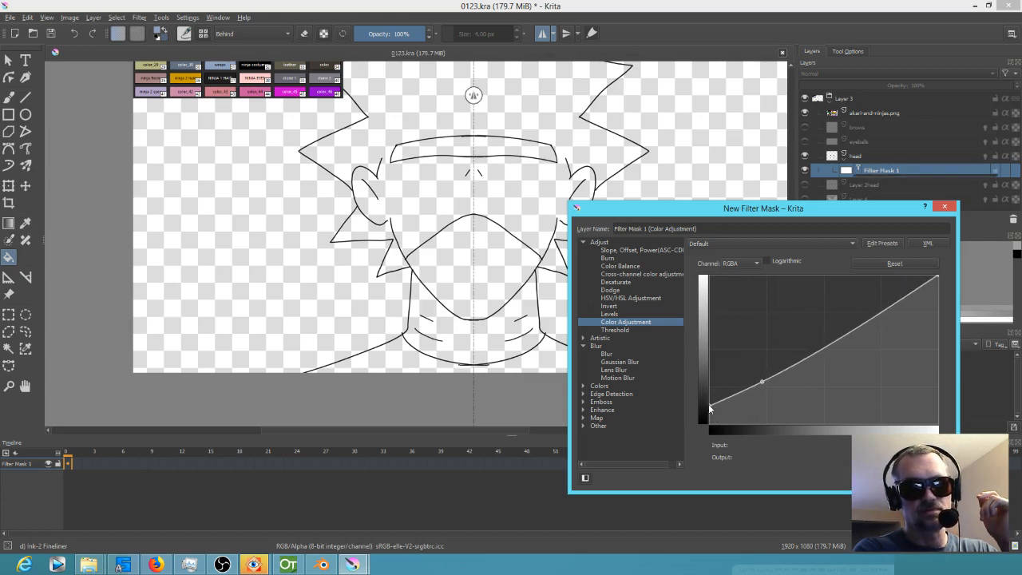
pyautogui.click(712, 404)
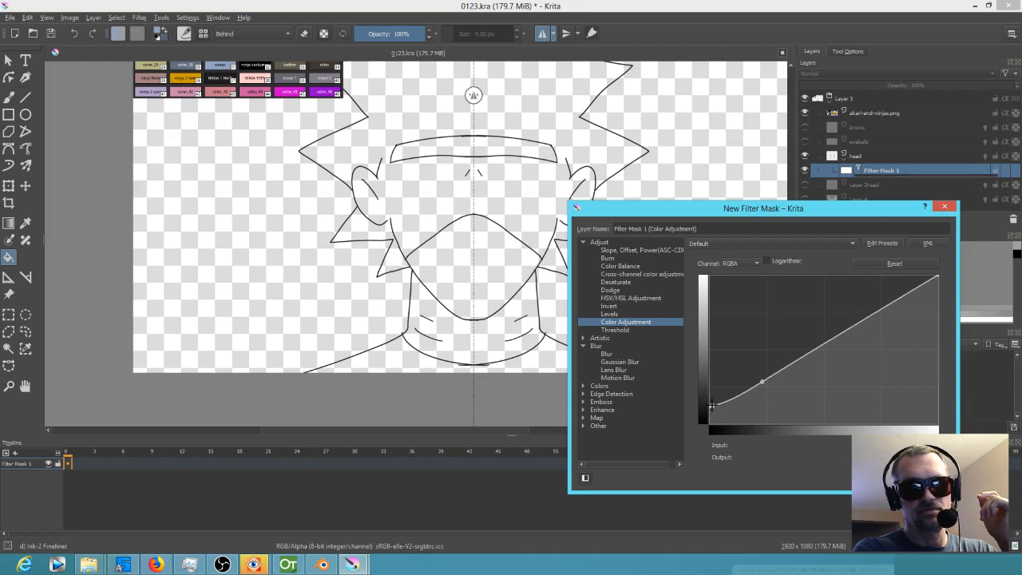
pyautogui.moveTo(711, 405); pyautogui.dragTo(712, 402)
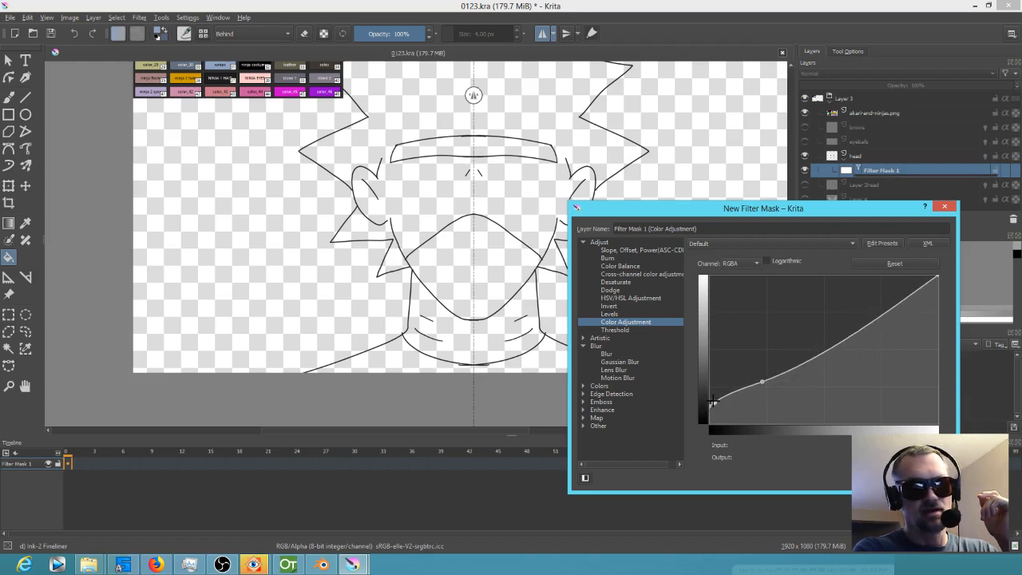
pyautogui.click(888, 264)
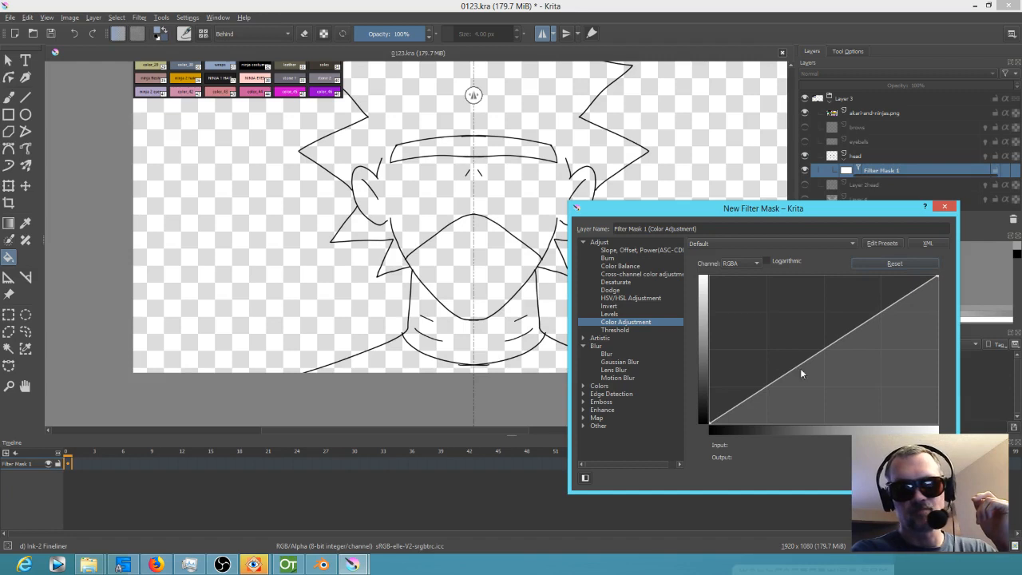
# Step: Raise the black end of the RGBA curve to about a third of its height to lighten the lines, and apply the filter mask
pyautogui.click(711, 420)
pyautogui.moveTo(710, 420); pyautogui.dragTo(707, 394)
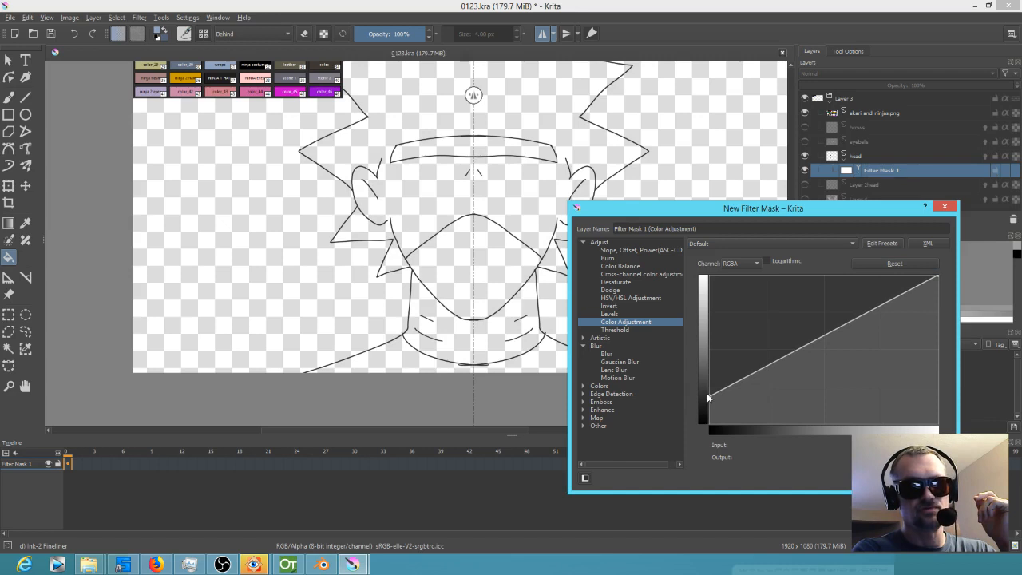
pyautogui.moveTo(709, 394); pyautogui.dragTo(708, 338)
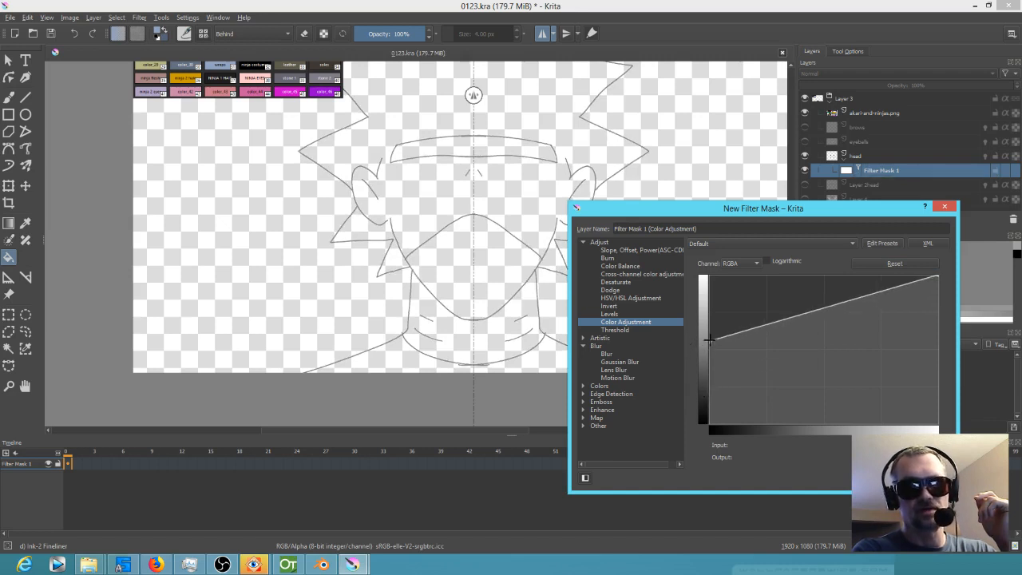
pyautogui.moveTo(709, 339); pyautogui.dragTo(710, 376)
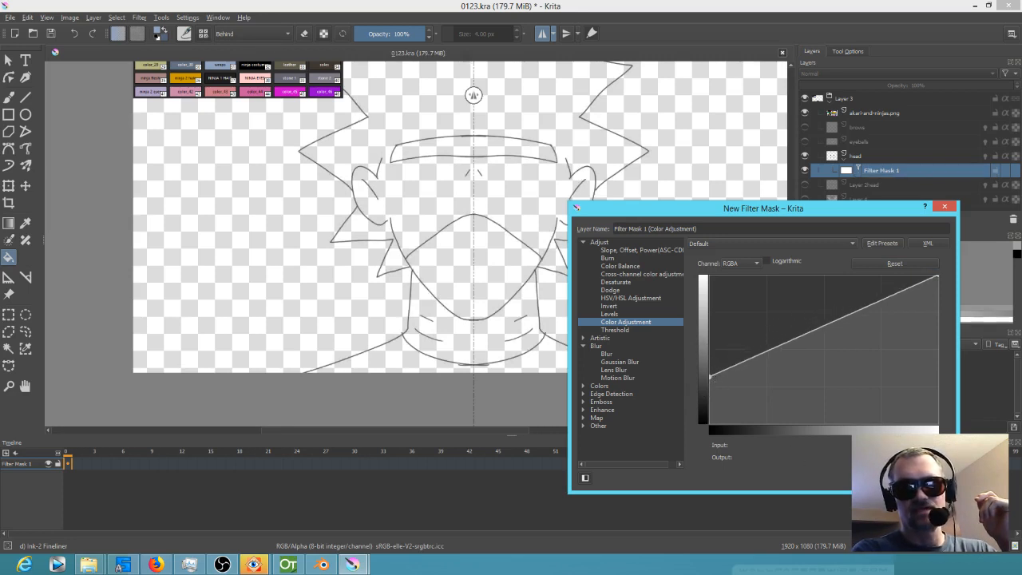
pyautogui.click(880, 477)
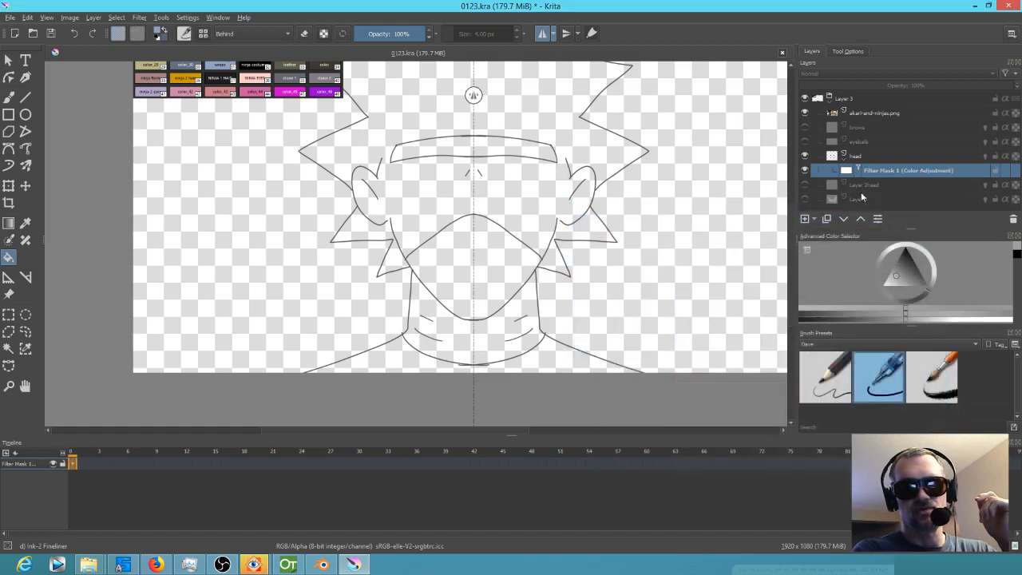
# Step: Add a new paint layer, move it directly below the head layer, and collapse the head layer's filter mask
pyautogui.moveTo(854, 160)
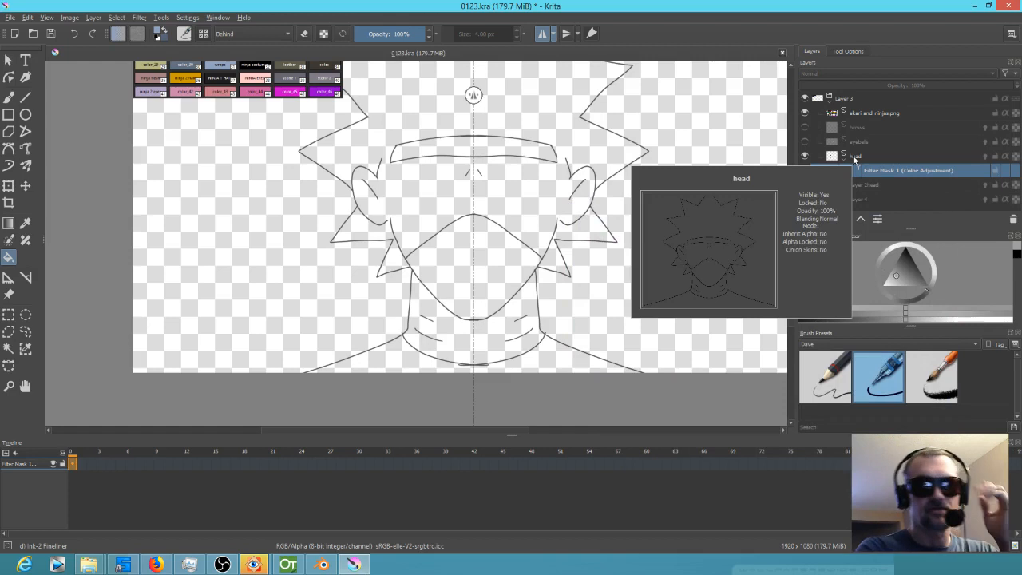
pyautogui.click(854, 157)
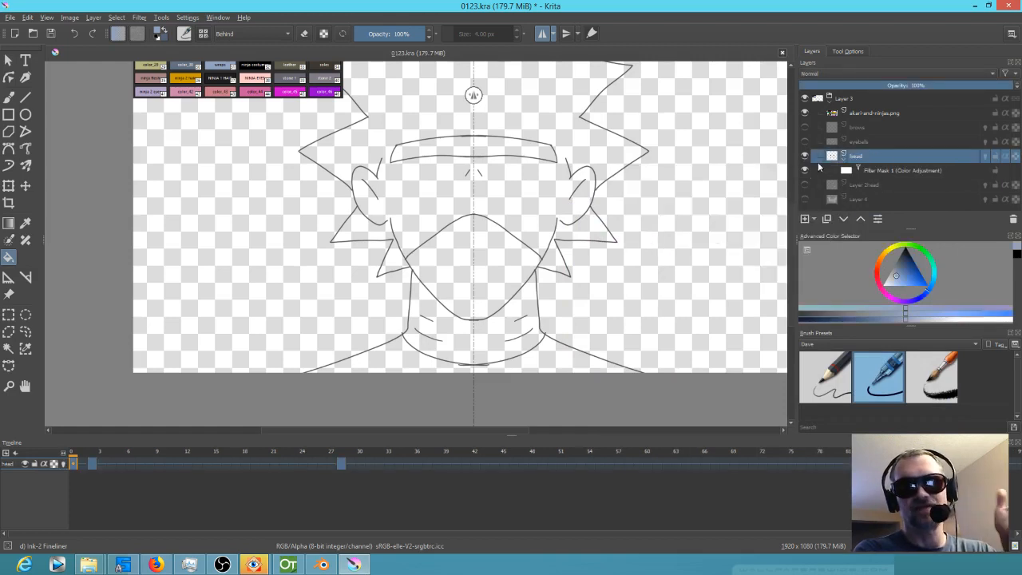
pyautogui.click(807, 220)
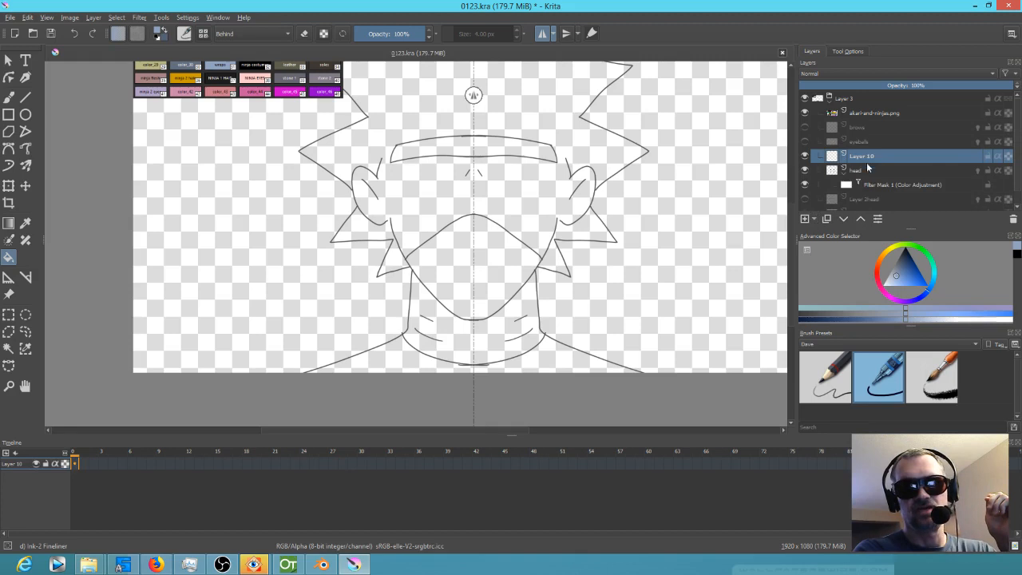
pyautogui.click(843, 219)
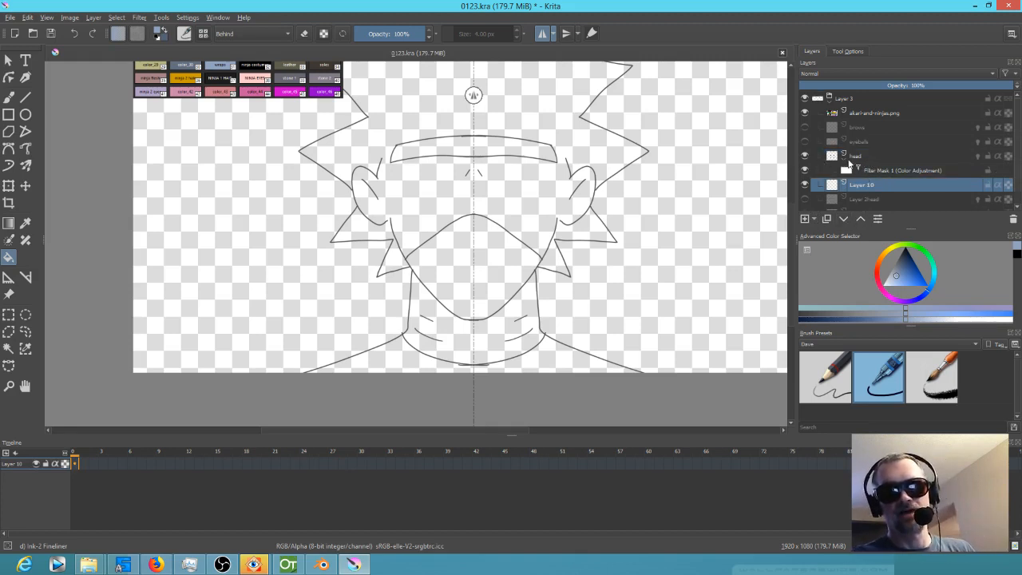
pyautogui.click(843, 159)
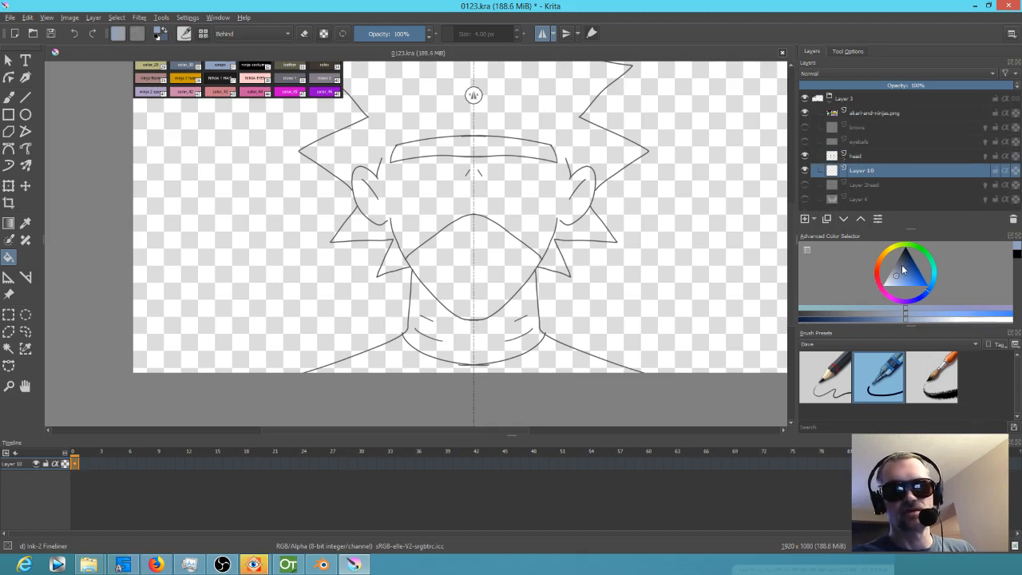
# Step: Set the foreground colour to black
pyautogui.click(901, 265)
pyautogui.moveTo(902, 265); pyautogui.dragTo(899, 233)
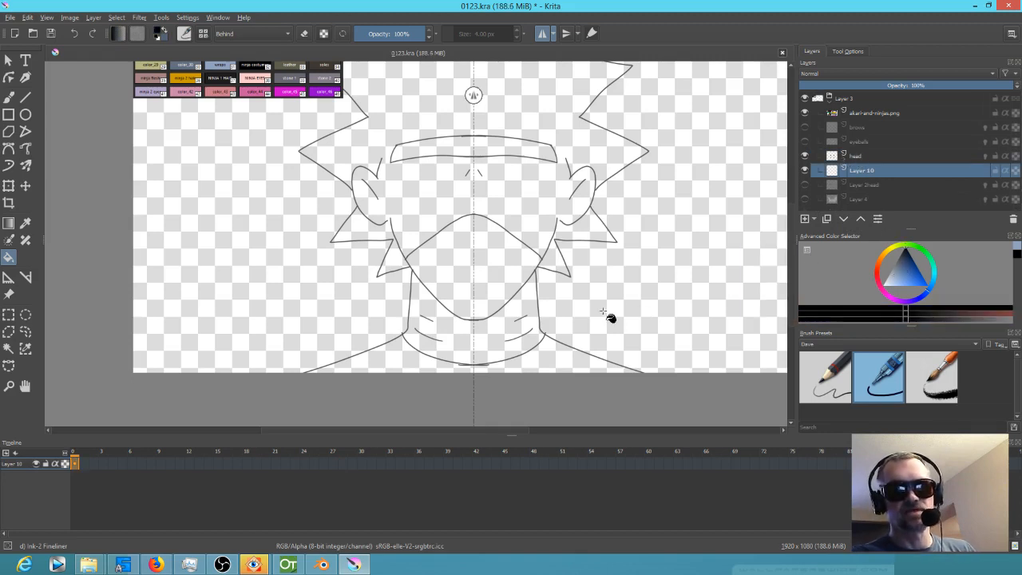
pyautogui.click(912, 265)
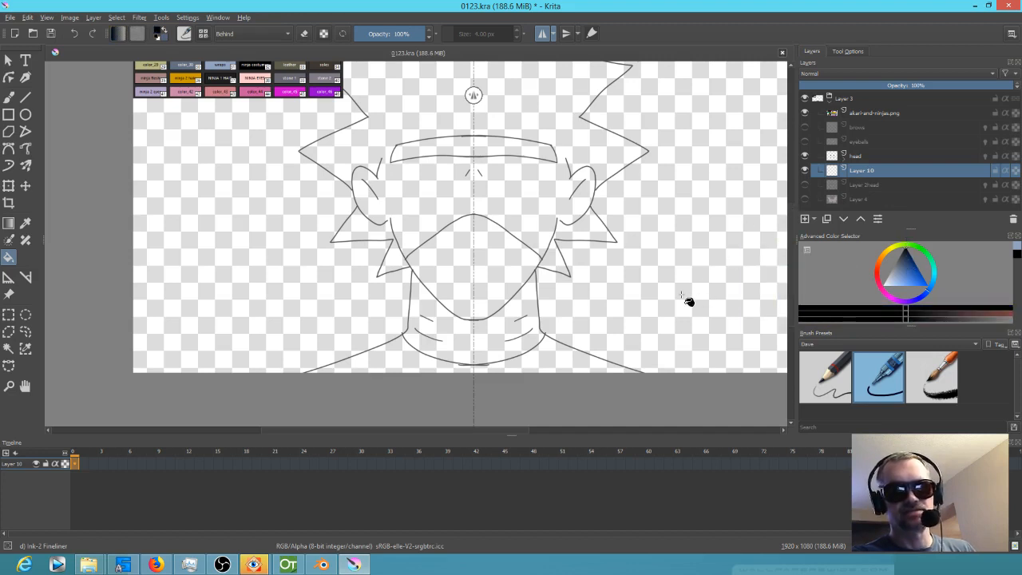
# Step: Try filling the shoulder area below the neck with black, inspect the fill's edges up close, and undo the fill
pyautogui.click(548, 364)
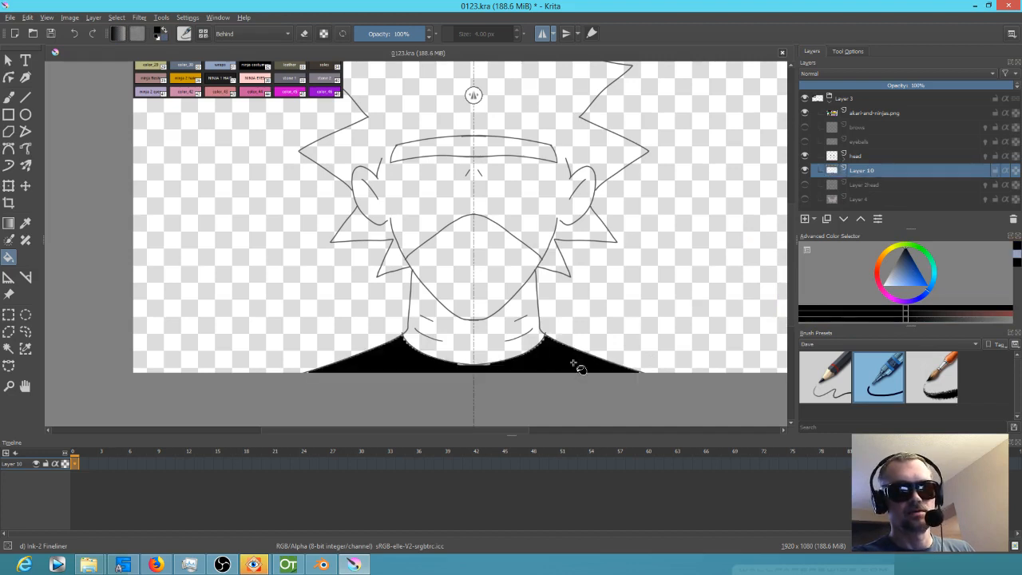
pyautogui.scroll(1, 512, 340)
pyautogui.scroll(3, 506, 334)
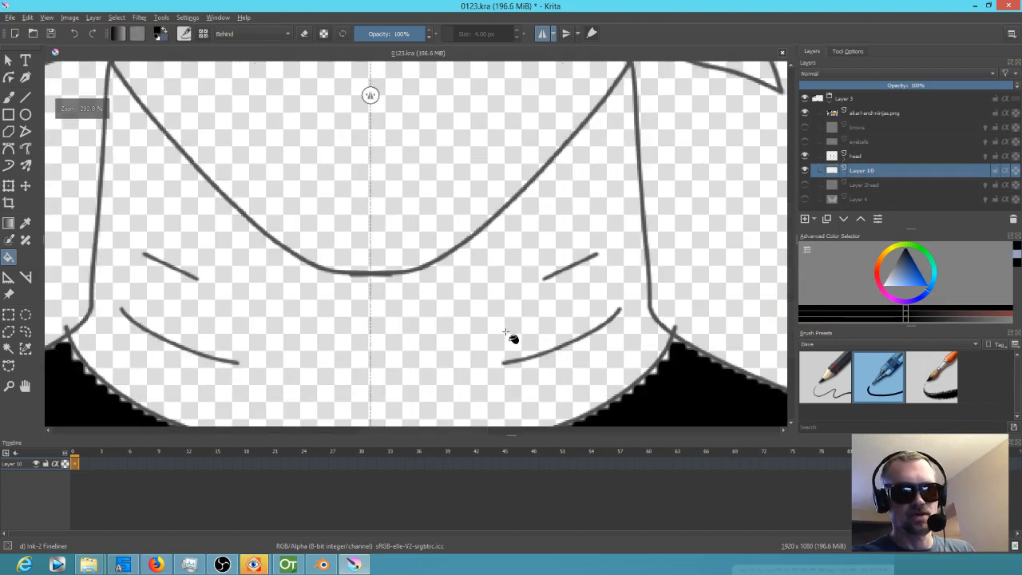
pyautogui.scroll(-1, 506, 334)
pyautogui.moveTo(599, 351); pyautogui.dragTo(573, 293)
pyautogui.scroll(2, 578, 301)
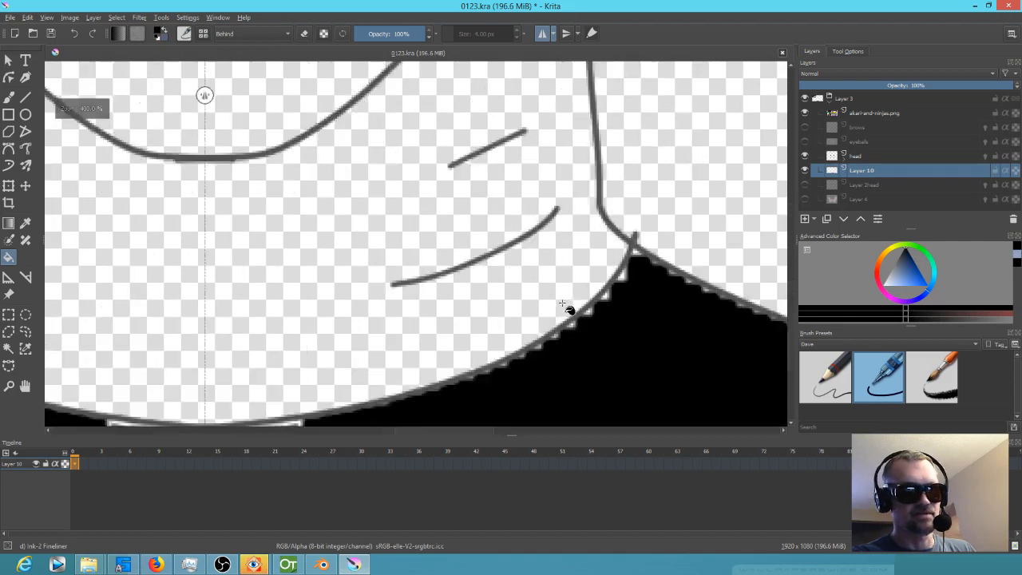
pyautogui.scroll(-1, 578, 310)
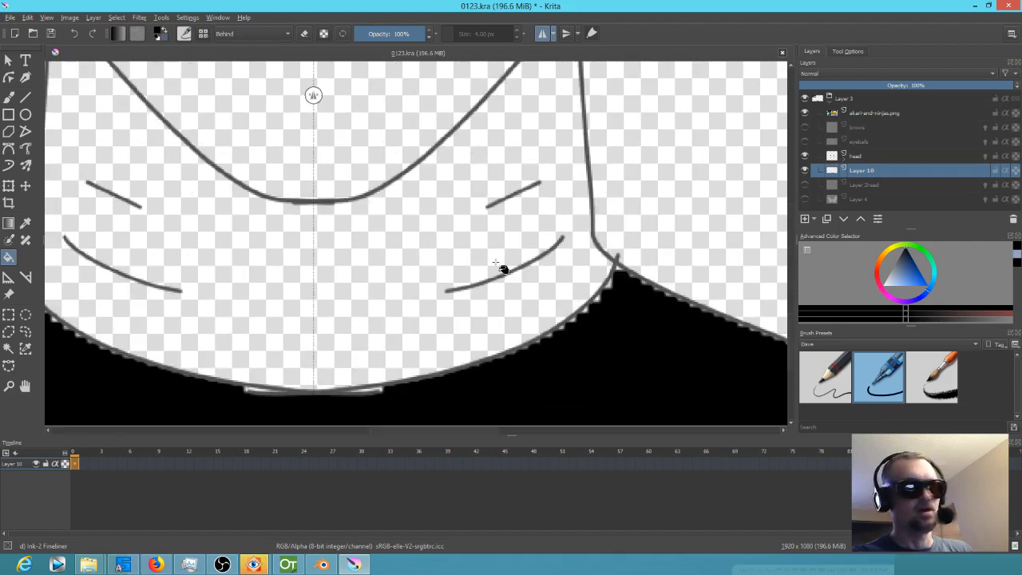
pyautogui.hotkey('ctrl', 'z')
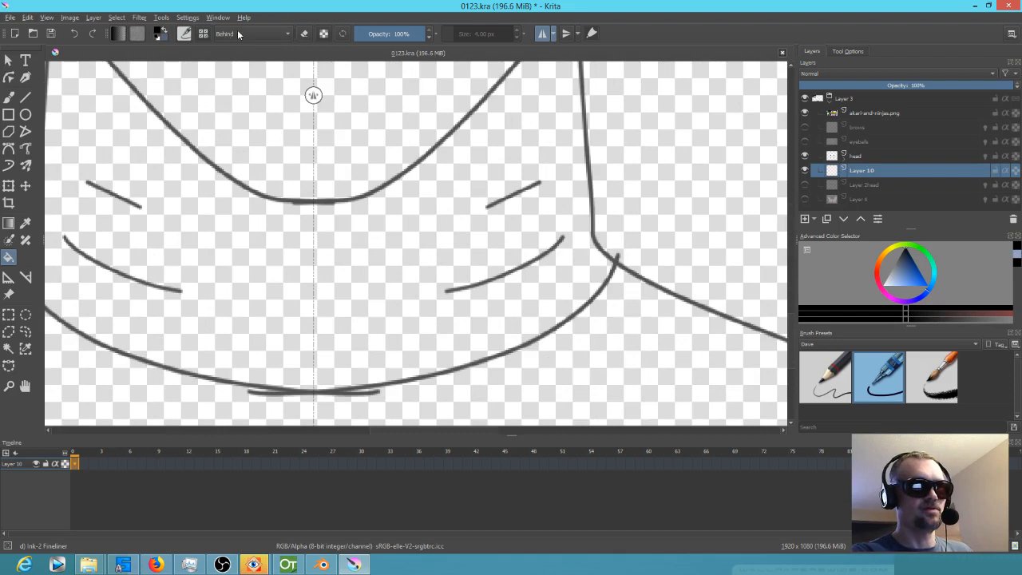
# Step: Change the blending mode to Normal, fill the shoulder area with black, and inspect the fill's edges
pyautogui.click(237, 33)
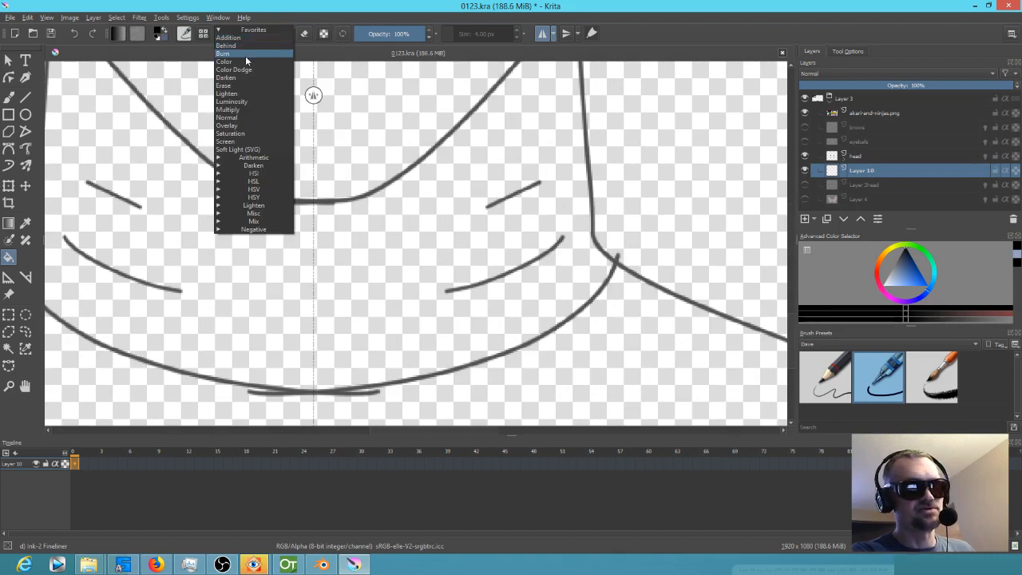
pyautogui.click(264, 118)
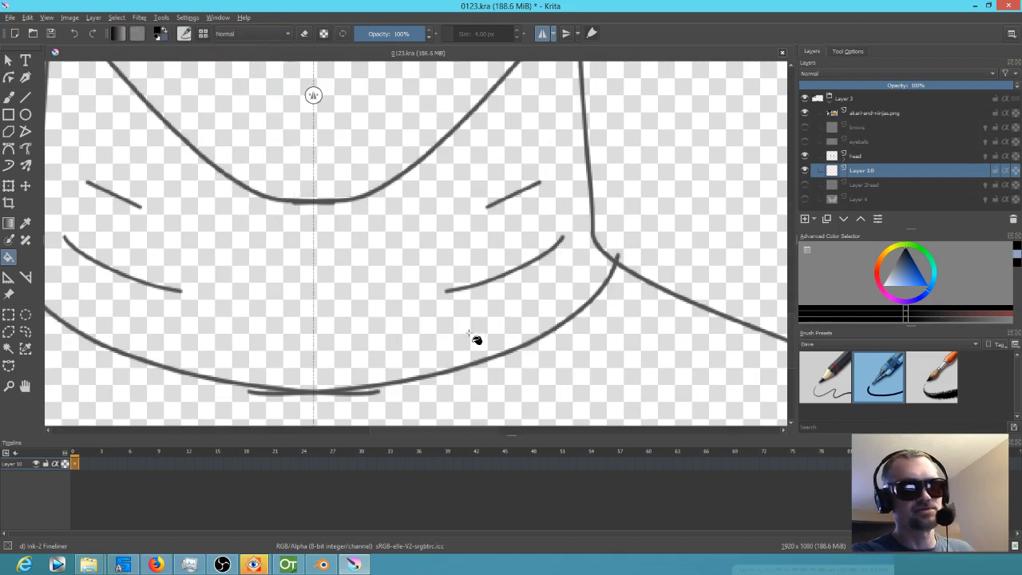
pyautogui.click(615, 380)
pyautogui.scroll(-4, 615, 363)
pyautogui.scroll(4, 612, 359)
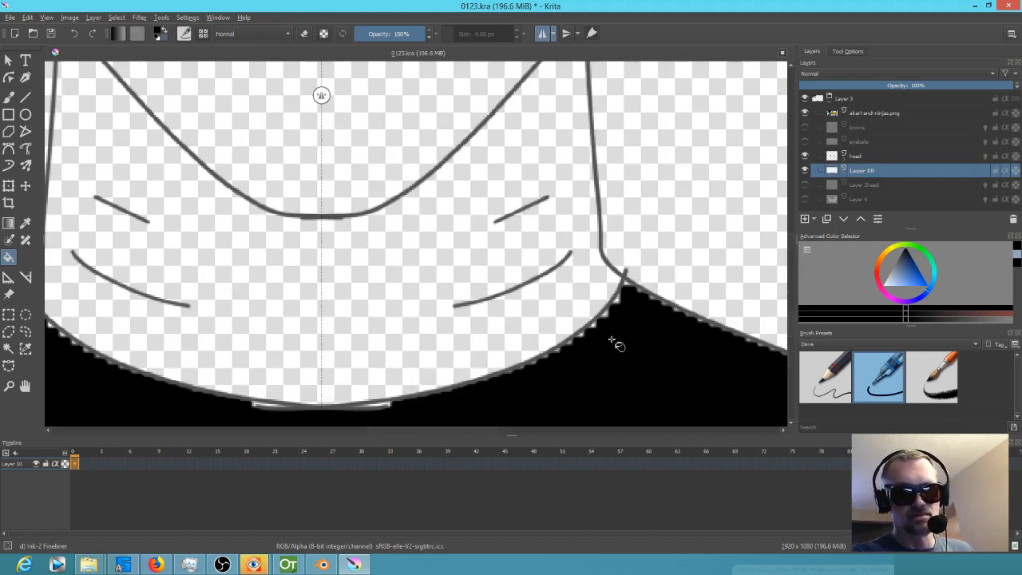
pyautogui.scroll(6, 621, 335)
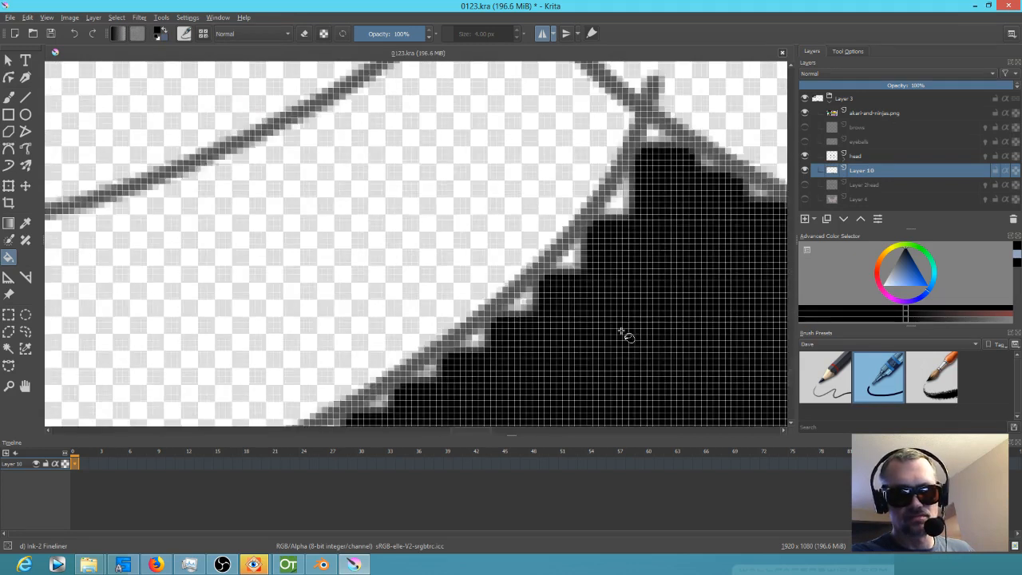
pyautogui.scroll(-2, 623, 336)
pyautogui.scroll(3, 606, 321)
pyautogui.scroll(-5, 607, 321)
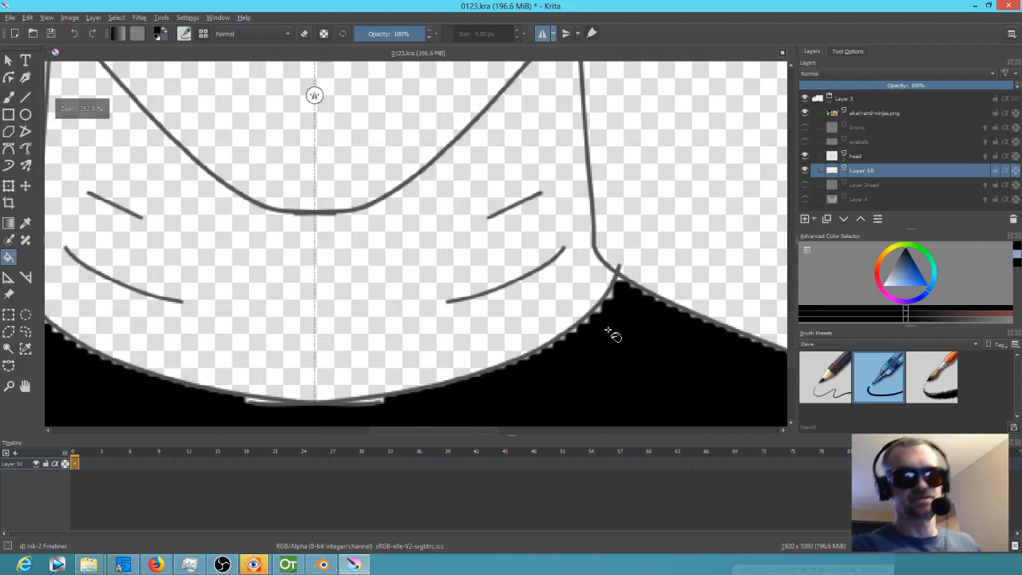
# Step: Paint over the gaps between the black fill and the collar and shoulder lines with the mirrored 4 px Fineliner brush
pyautogui.press('b')
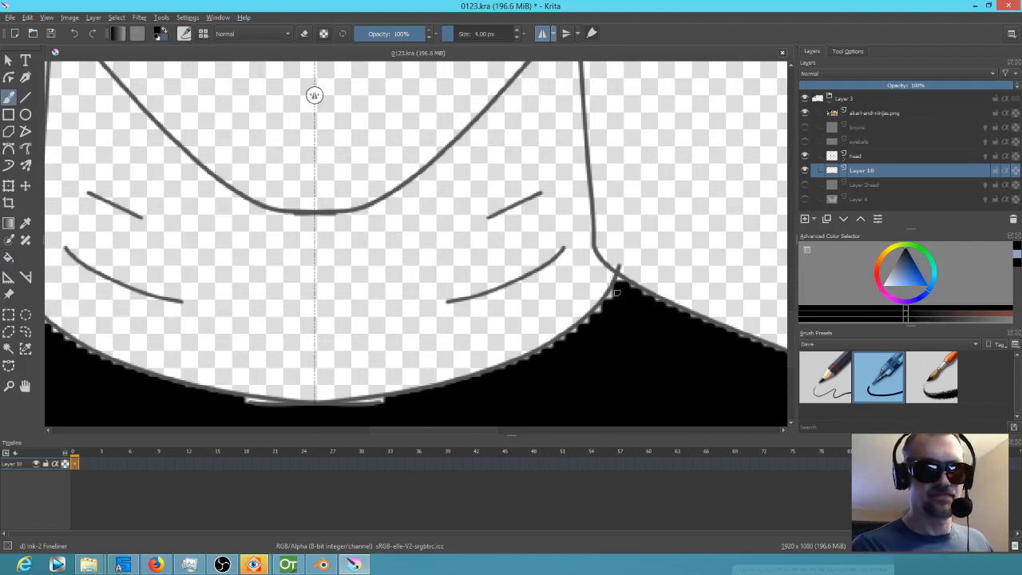
pyautogui.moveTo(617, 278)
pyautogui.mouseDown()
pyautogui.moveTo(576, 329)
pyautogui.moveTo(502, 372)
pyautogui.mouseUp()
pyautogui.moveTo(680, 340); pyautogui.dragTo(575, 311)
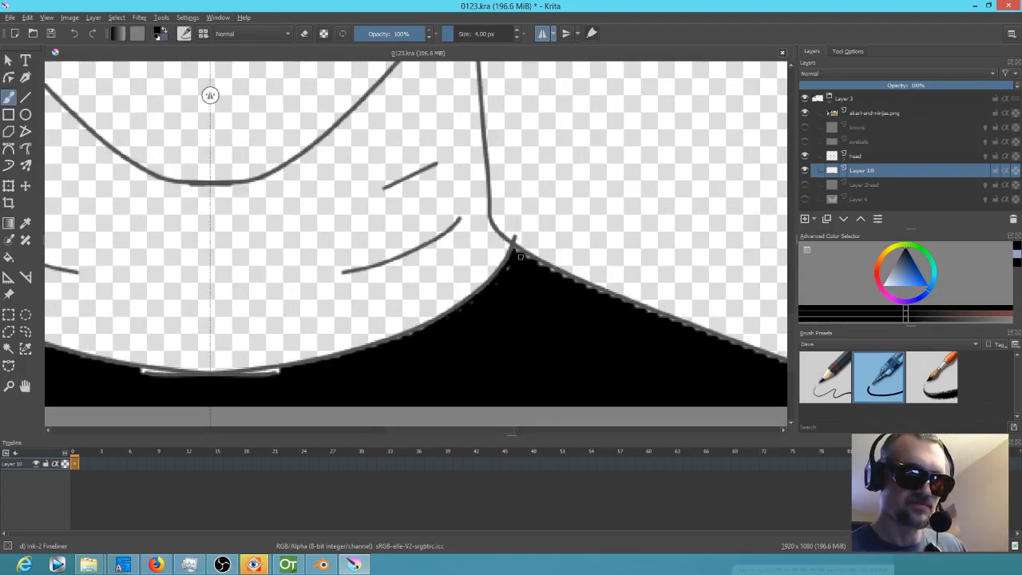
pyautogui.moveTo(519, 252); pyautogui.dragTo(550, 270)
pyautogui.moveTo(614, 302); pyautogui.dragTo(692, 330)
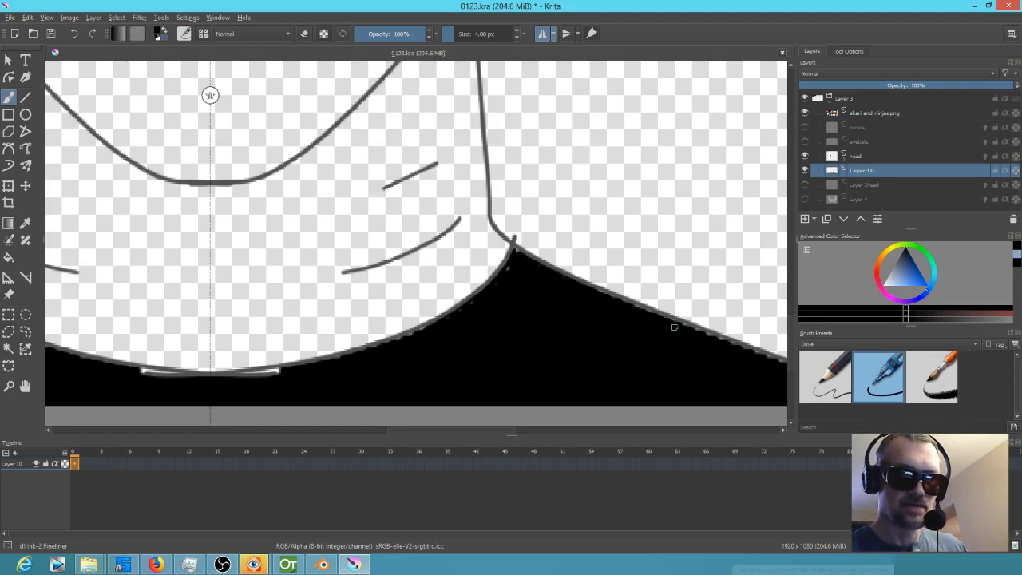
pyautogui.moveTo(677, 327); pyautogui.dragTo(742, 349)
pyautogui.moveTo(615, 296)
pyautogui.mouseDown()
pyautogui.moveTo(605, 291)
pyautogui.moveTo(782, 355)
pyautogui.mouseUp()
pyautogui.moveTo(509, 253); pyautogui.dragTo(558, 274)
pyautogui.moveTo(404, 284); pyautogui.dragTo(533, 276)
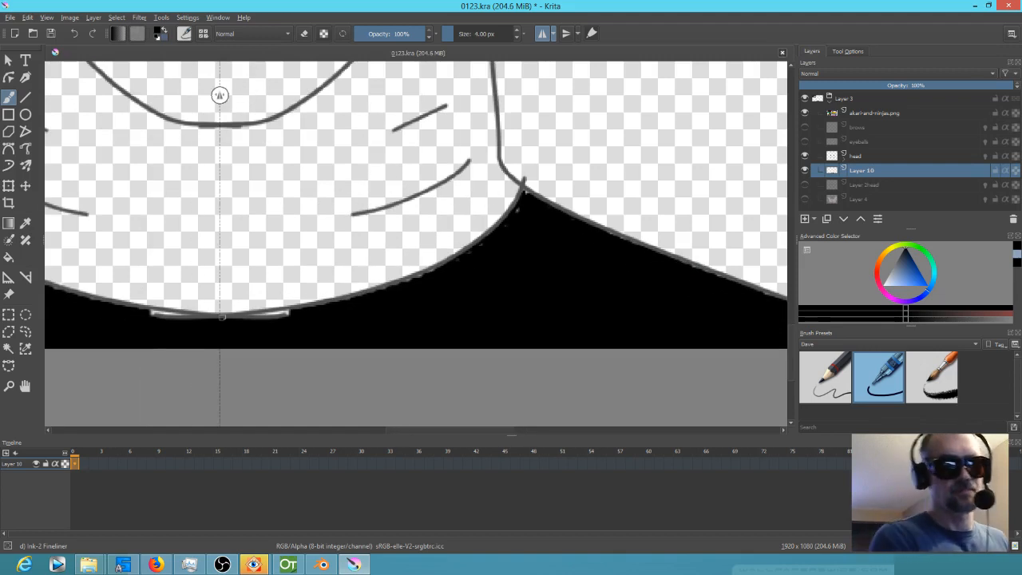
pyautogui.moveTo(287, 313); pyautogui.dragTo(263, 317)
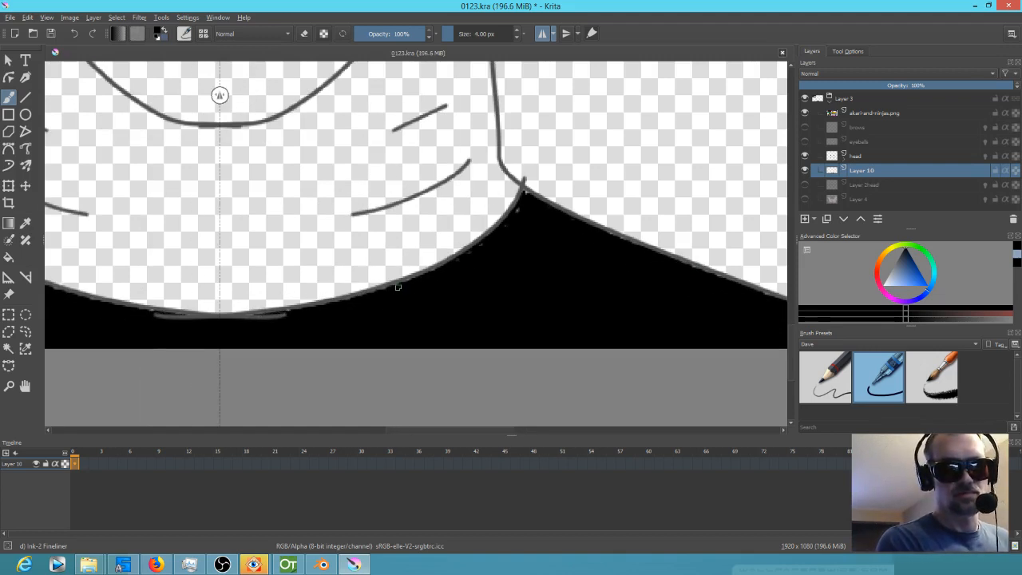
pyautogui.moveTo(572, 214); pyautogui.dragTo(648, 241)
# Step: Turn off horizontal mirroring and start a blank frame at frame 2 of Layer 10
pyautogui.scroll(-2, 495, 138)
pyautogui.scroll(-1, 492, 139)
pyautogui.moveTo(483, 144); pyautogui.dragTo(448, 289)
pyautogui.scroll(2, 464, 238)
pyautogui.scroll(-2, 467, 208)
pyautogui.moveTo(467, 208); pyautogui.dragTo(464, 246)
pyautogui.click(547, 37)
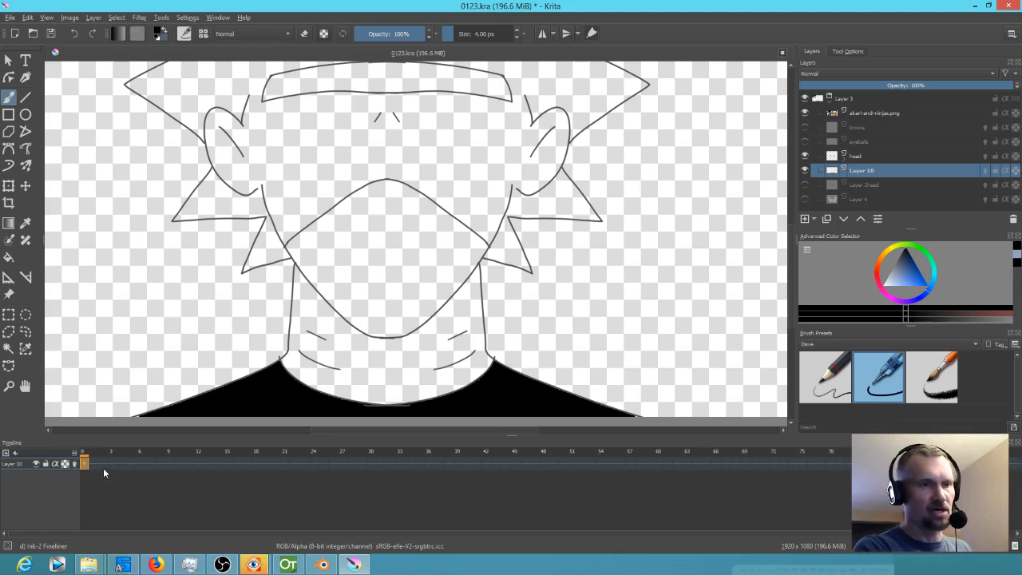
pyautogui.click(105, 466)
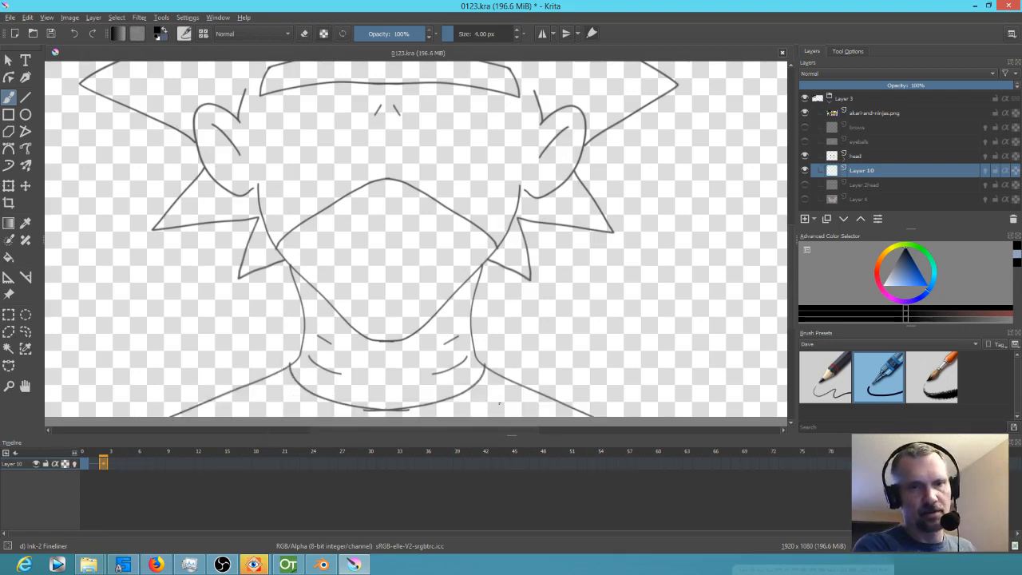
# Step: Fill the shoulder area on frame 2 with black and turn horizontal mirroring back on
pyautogui.press('f')
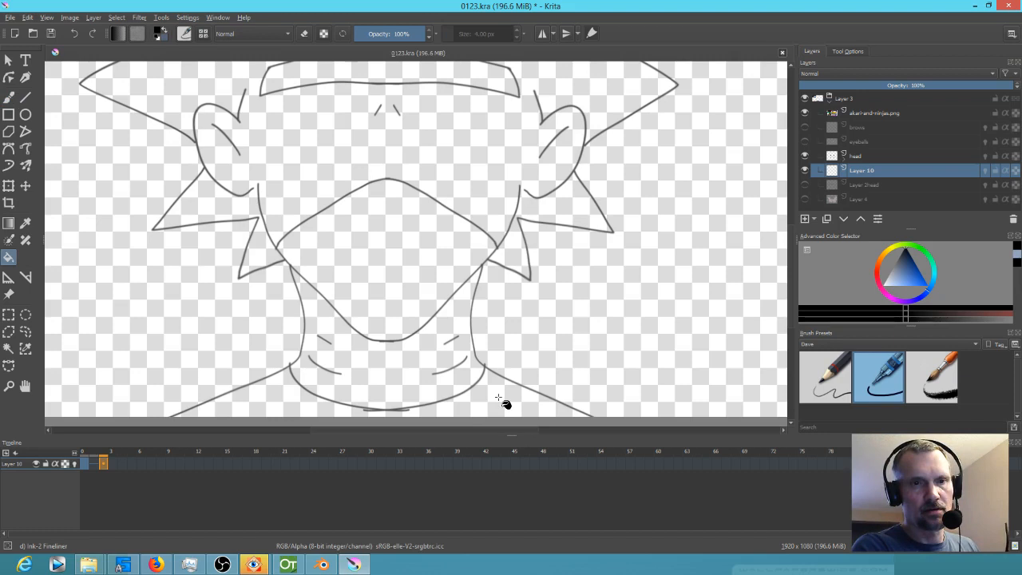
pyautogui.moveTo(537, 378); pyautogui.dragTo(561, 339)
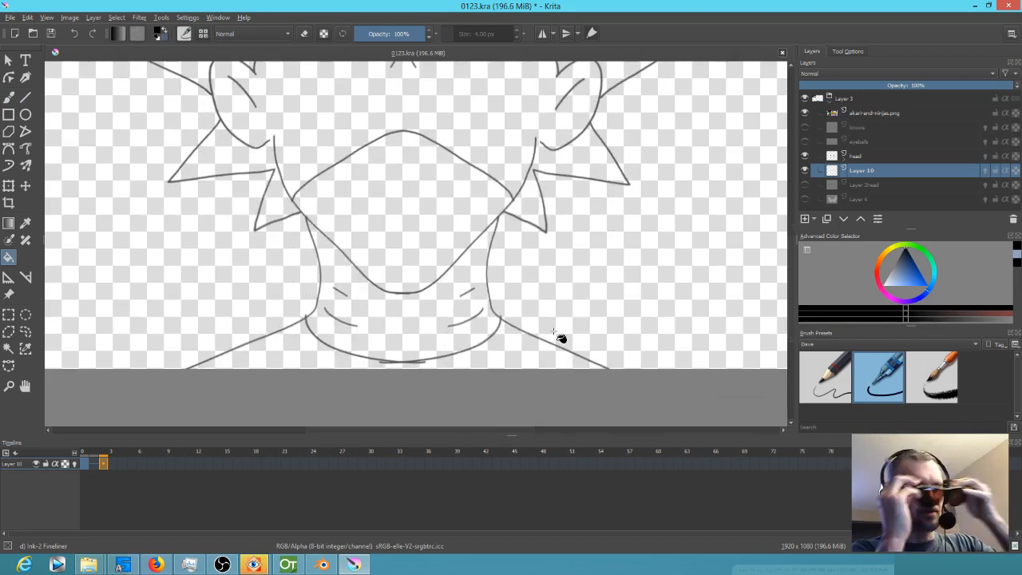
pyautogui.click(510, 345)
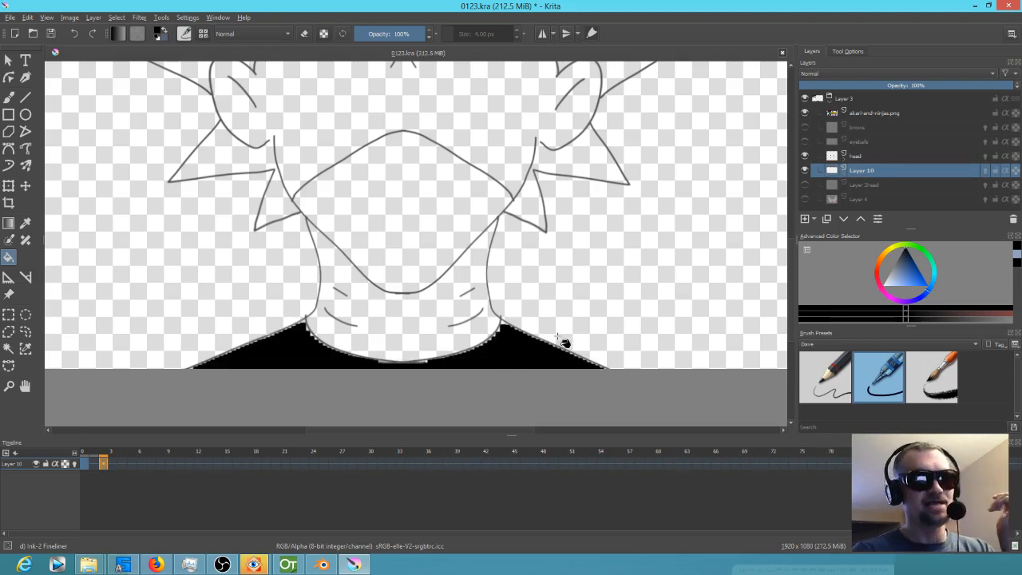
pyautogui.click(544, 35)
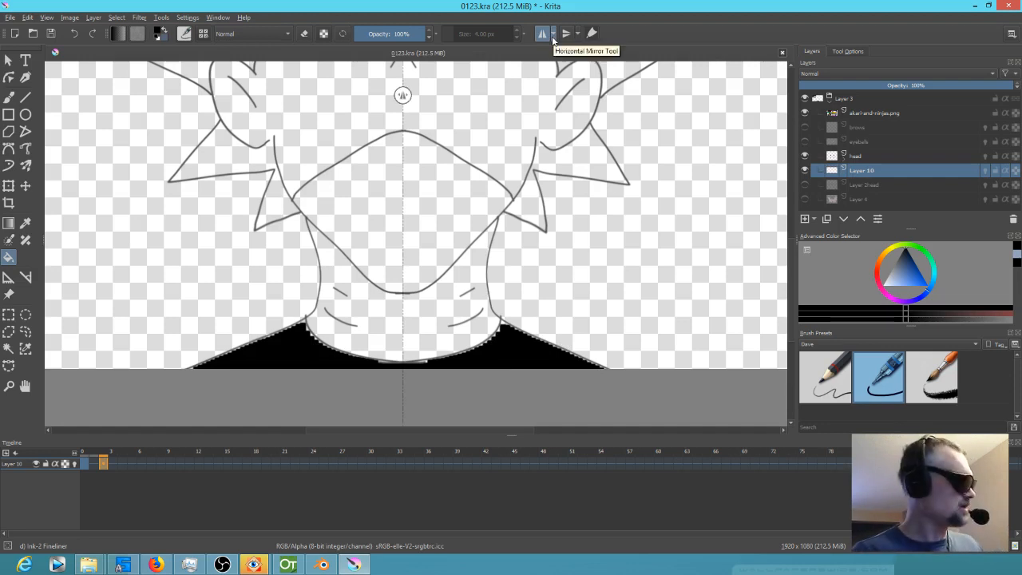
# Step: Switch to the Pencil-2 brush preset with brush smoothing set to None
pyautogui.press('b')
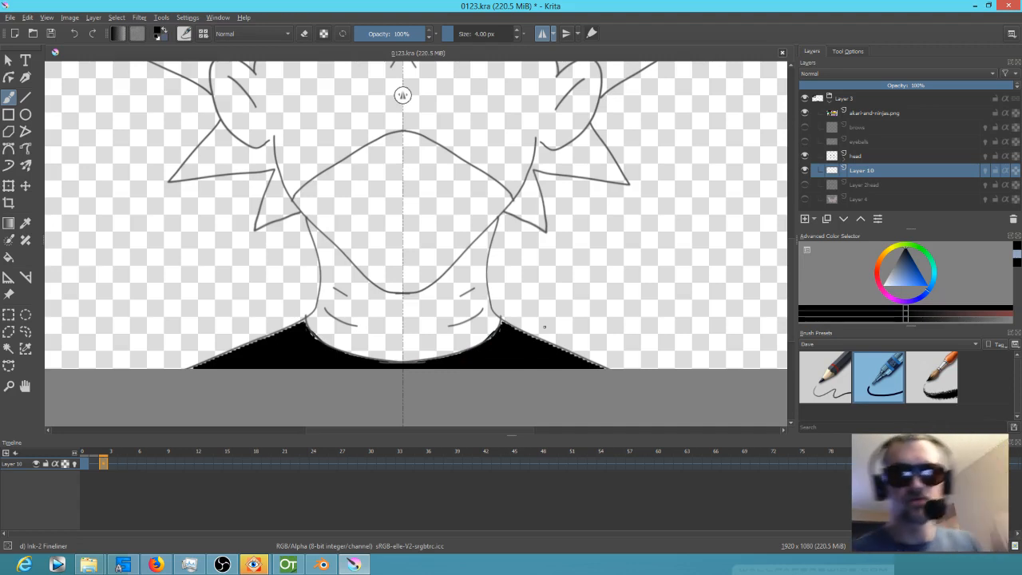
pyautogui.click(835, 387)
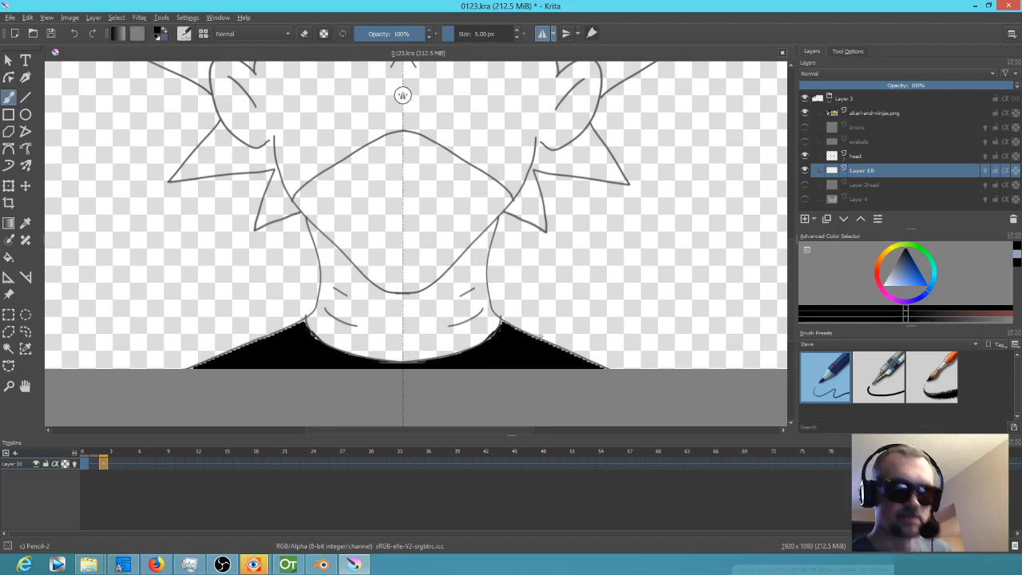
pyautogui.click(856, 54)
pyautogui.click(891, 77)
pyautogui.click(891, 48)
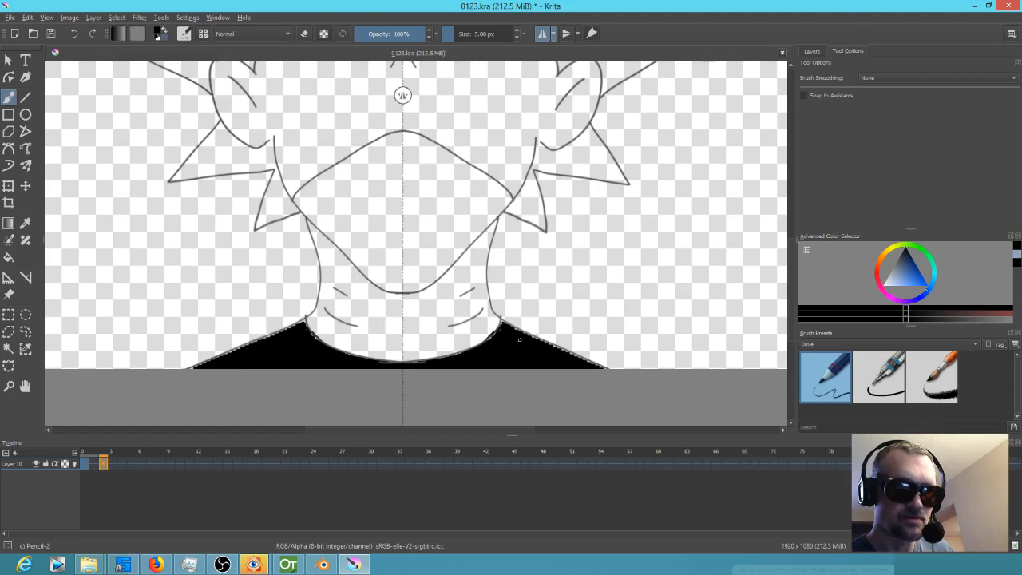
# Step: Paint black over the jagged fill edges along the right shoulder line and the collar on frame 2
pyautogui.moveTo(580, 359); pyautogui.dragTo(608, 367)
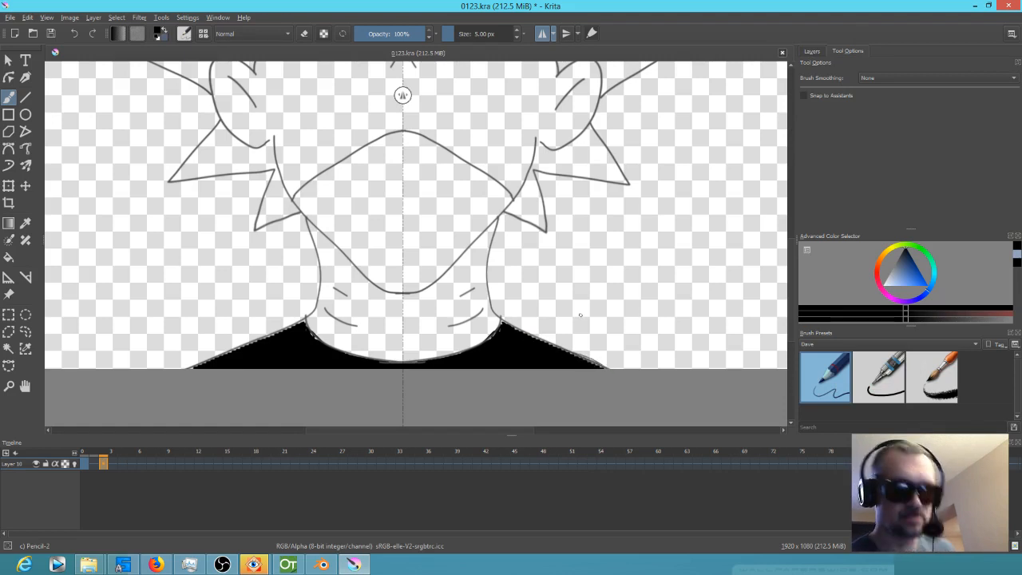
pyautogui.moveTo(636, 326); pyautogui.dragTo(581, 261)
pyautogui.moveTo(545, 312); pyautogui.dragTo(628, 257)
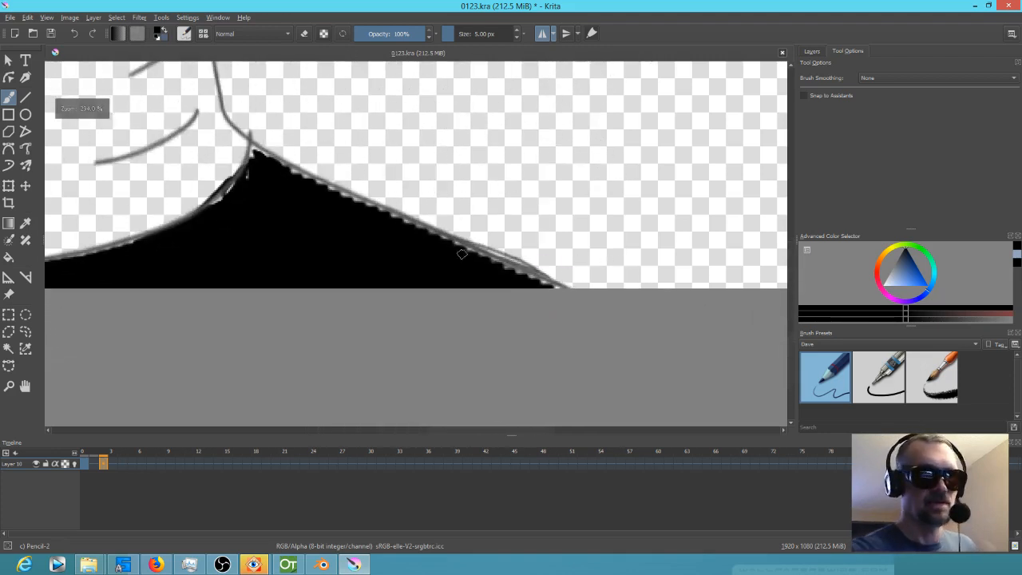
pyautogui.moveTo(286, 177); pyautogui.dragTo(548, 282)
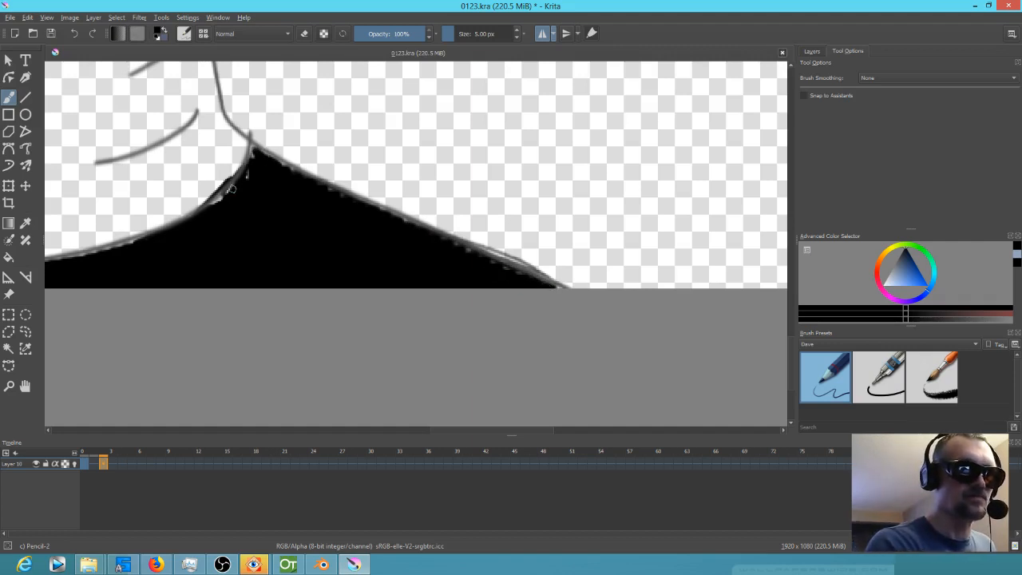
pyautogui.moveTo(250, 173); pyautogui.dragTo(216, 198)
pyautogui.moveTo(308, 223); pyautogui.dragTo(443, 215)
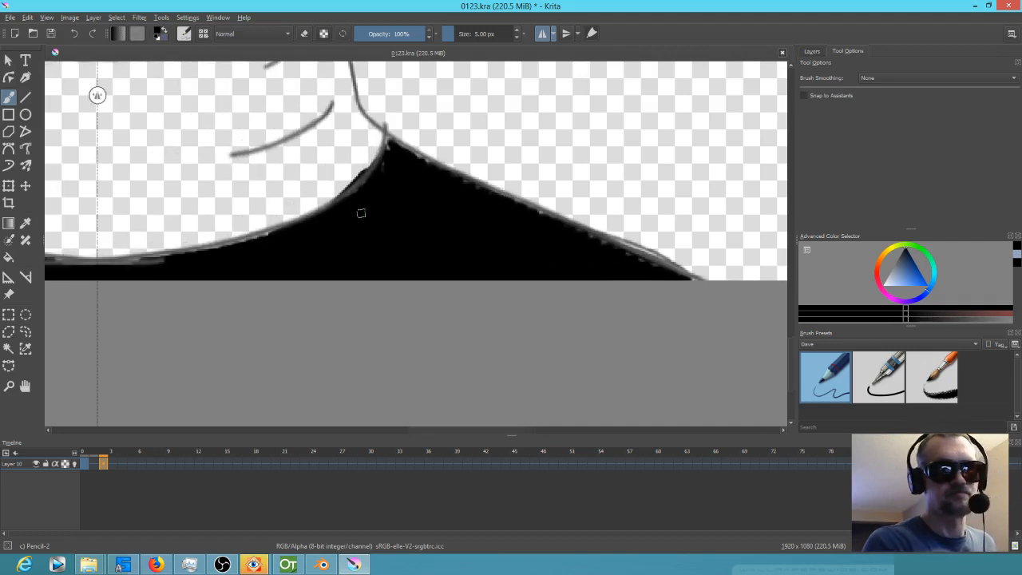
pyautogui.moveTo(238, 246)
pyautogui.mouseDown()
pyautogui.moveTo(267, 235)
pyautogui.moveTo(235, 244)
pyautogui.mouseUp()
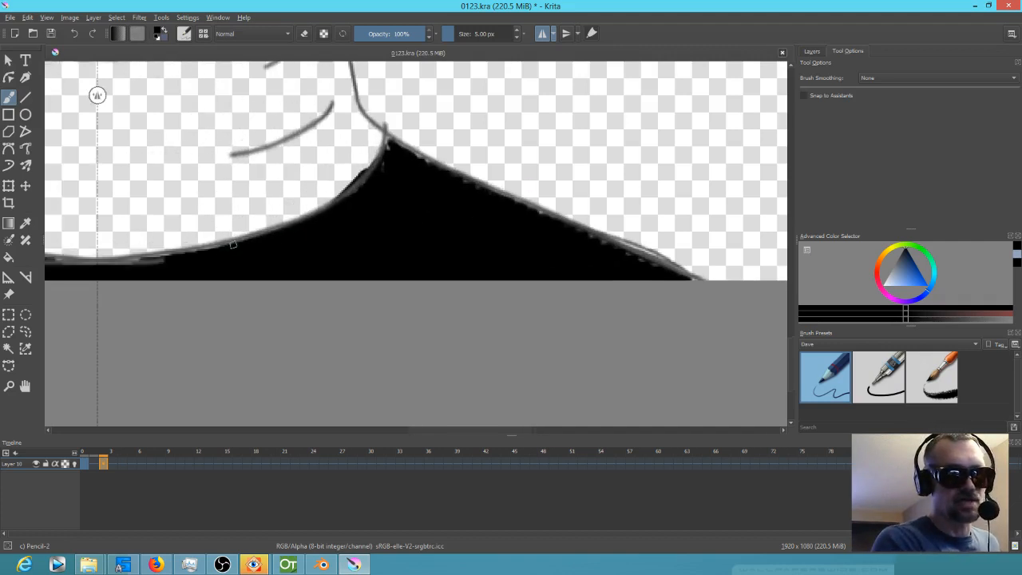
pyautogui.moveTo(321, 239); pyautogui.dragTo(659, 240)
pyautogui.moveTo(273, 263); pyautogui.dragTo(420, 253)
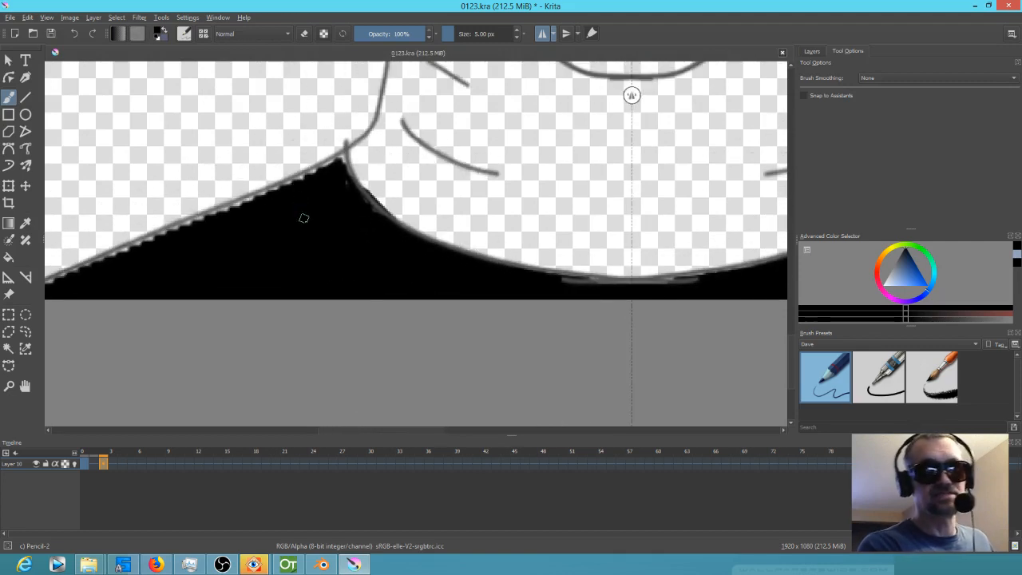
# Step: Check the black fill of Layer 10 by toggling its visibility, and paint over the jagged edges along the left shoulder line on frame 2
pyautogui.click(813, 52)
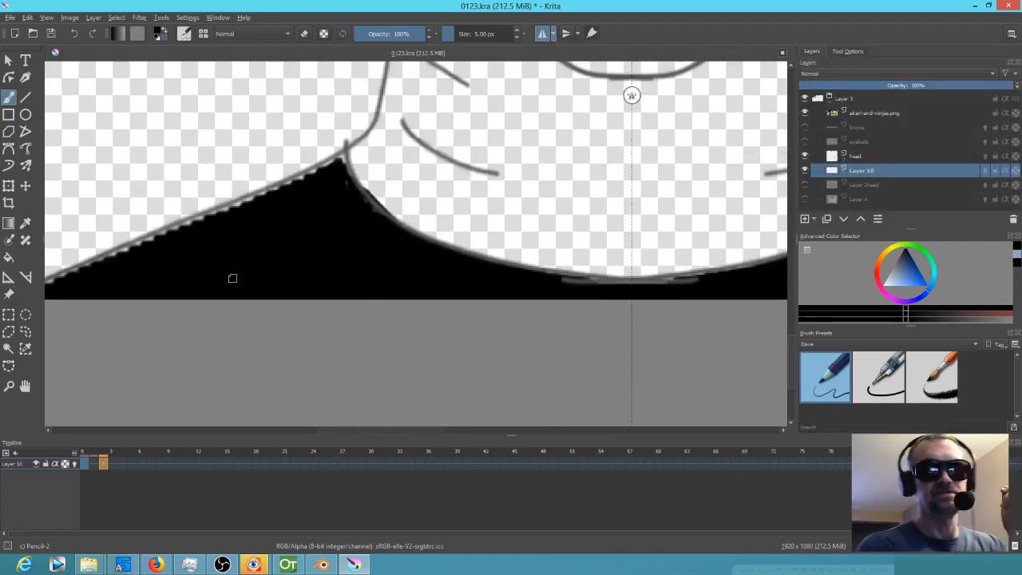
pyautogui.click(804, 170)
pyautogui.click(803, 171)
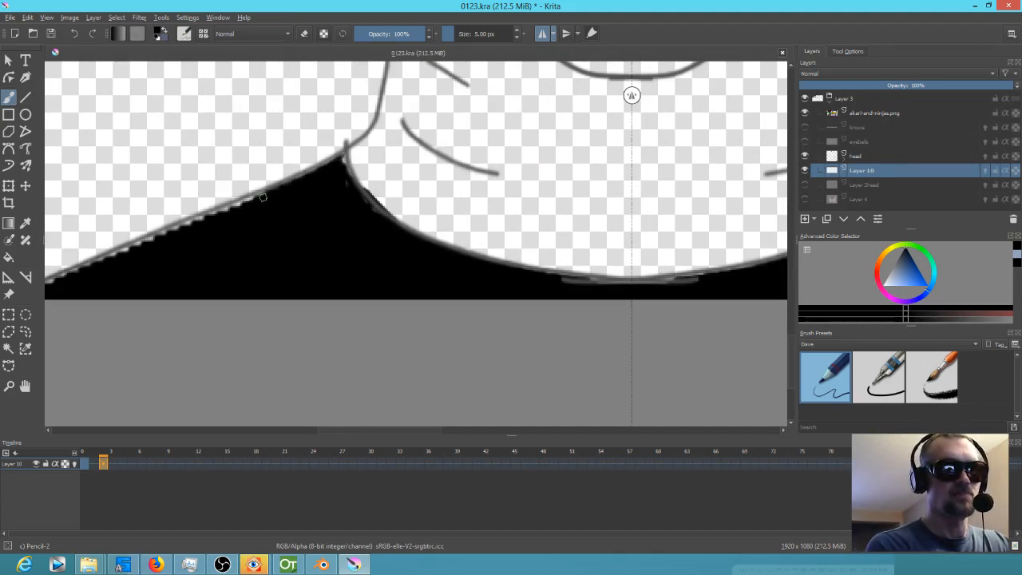
pyautogui.moveTo(627, 231); pyautogui.dragTo(312, 237)
pyautogui.moveTo(382, 258); pyautogui.dragTo(370, 275)
pyautogui.moveTo(131, 265); pyautogui.dragTo(224, 259)
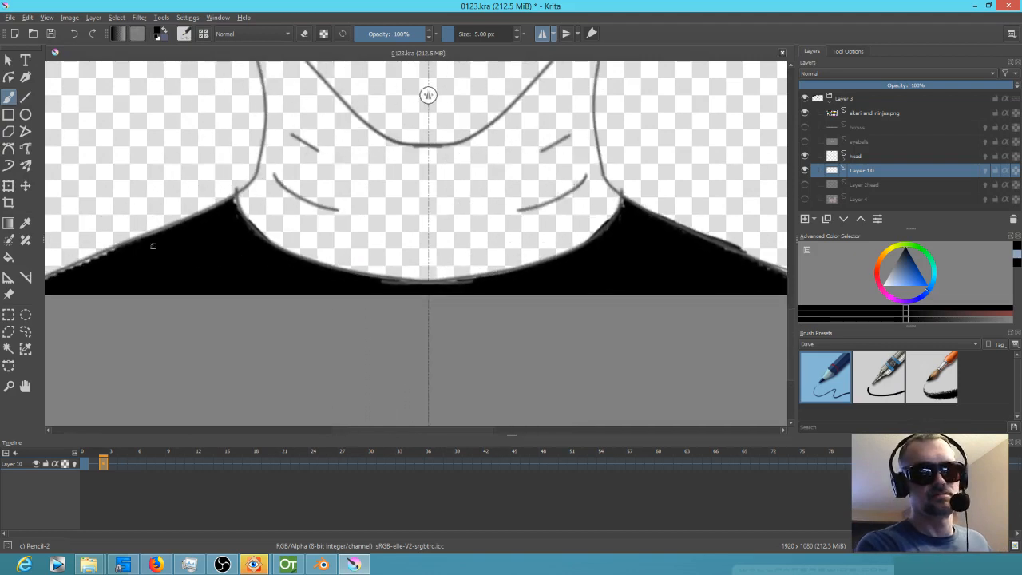
pyautogui.moveTo(140, 254)
pyautogui.mouseDown()
pyautogui.moveTo(273, 259)
pyautogui.moveTo(252, 229)
pyautogui.moveTo(234, 252)
pyautogui.moveTo(241, 247)
pyautogui.moveTo(132, 285)
pyautogui.mouseUp()
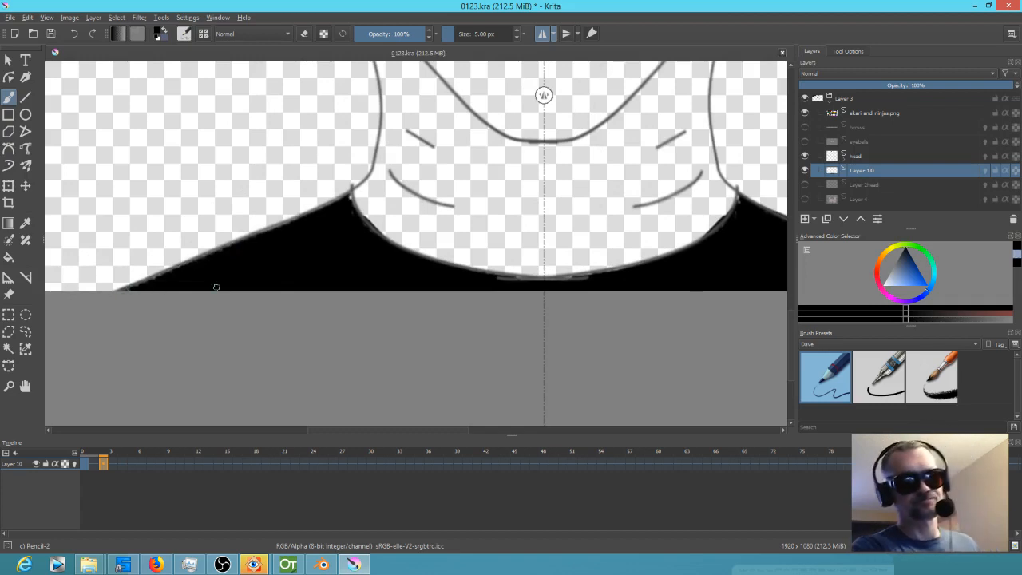
# Step: Scrub through the animation to frame 28 and back to frame 0, comparing the black shoulder fill with the head line art
pyautogui.click(112, 460)
pyautogui.moveTo(145, 453); pyautogui.dragTo(270, 465)
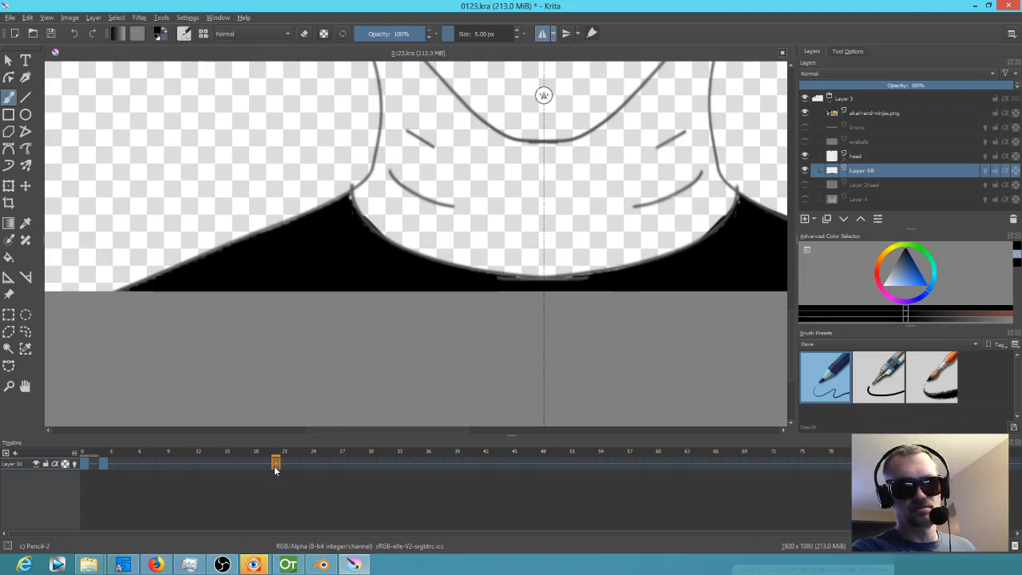
pyautogui.moveTo(350, 469)
pyautogui.mouseDown()
pyautogui.moveTo(366, 470)
pyautogui.moveTo(350, 473)
pyautogui.mouseUp()
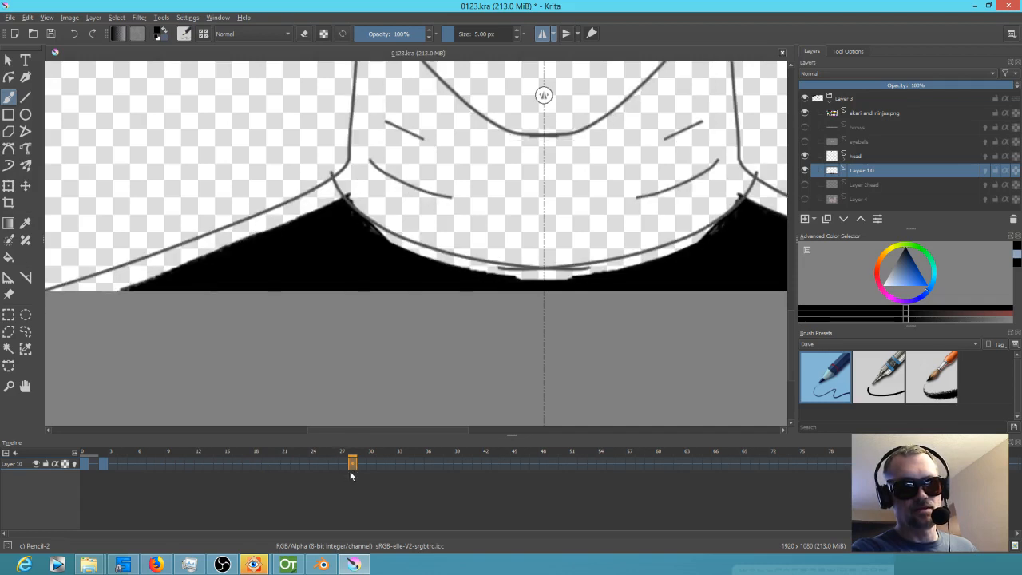
pyautogui.moveTo(400, 430); pyautogui.dragTo(409, 430)
pyautogui.scroll(-2, 434, 387)
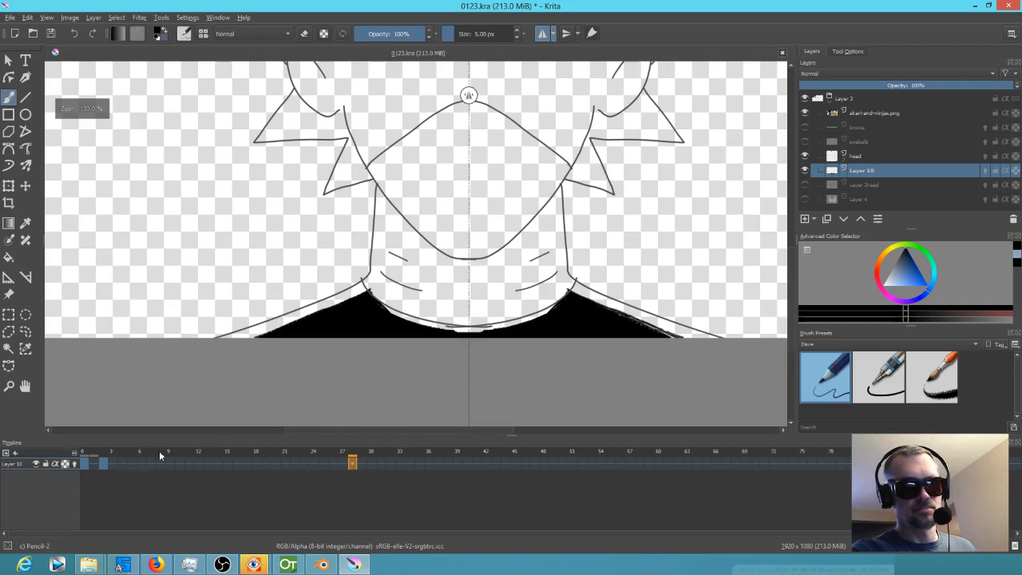
pyautogui.scroll(-1, 368, 368)
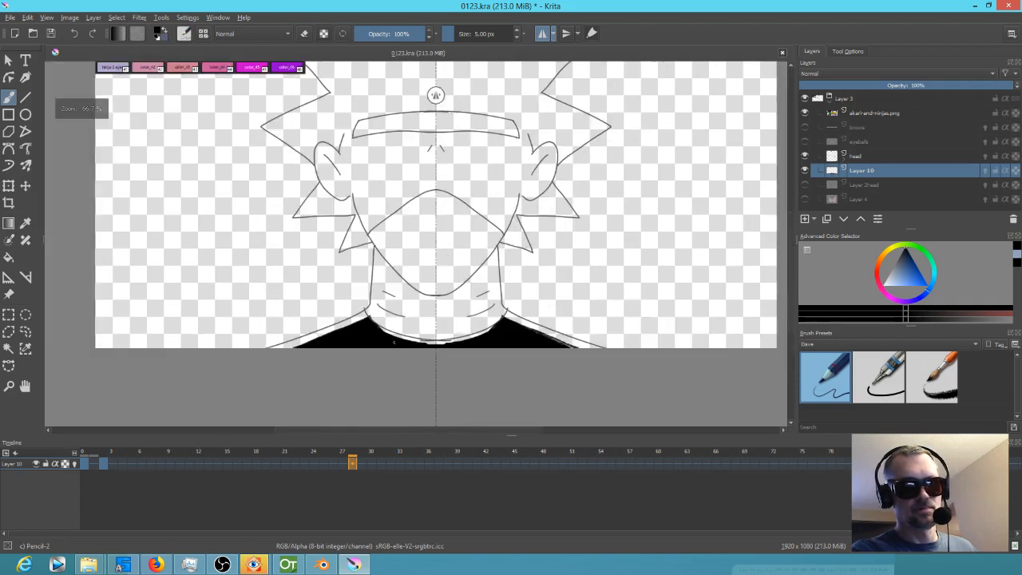
pyautogui.click(87, 463)
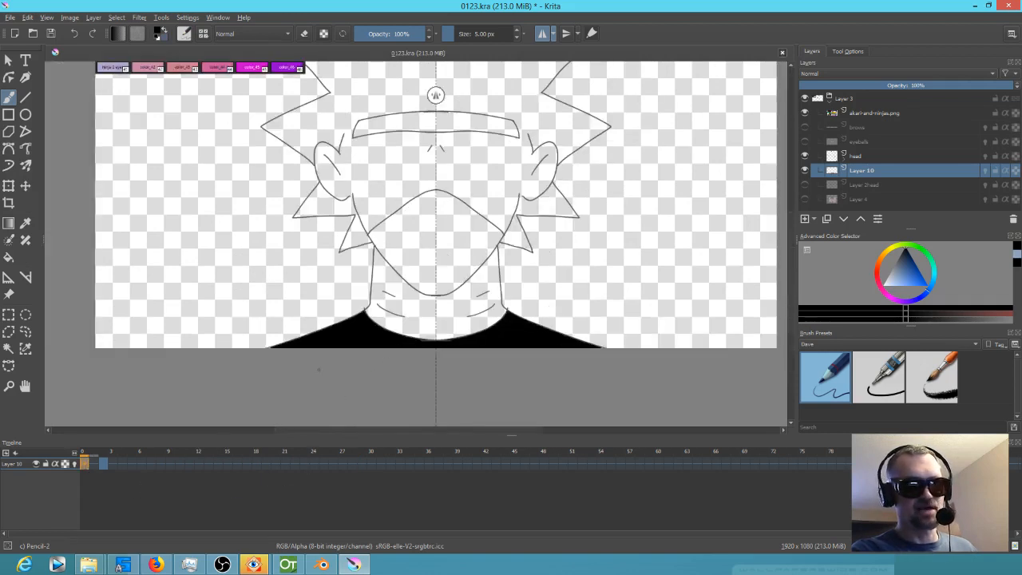
# Step: Draw two mirrored pairs of short fold lines inside the face mask on frame 0 of the head layer
pyautogui.moveTo(386, 321); pyautogui.dragTo(413, 354)
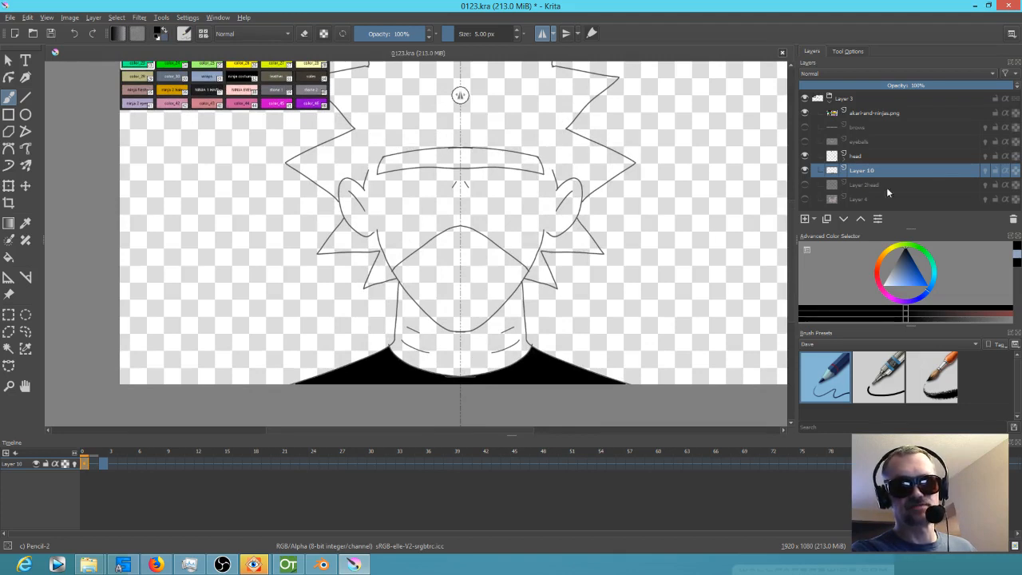
pyautogui.click(873, 157)
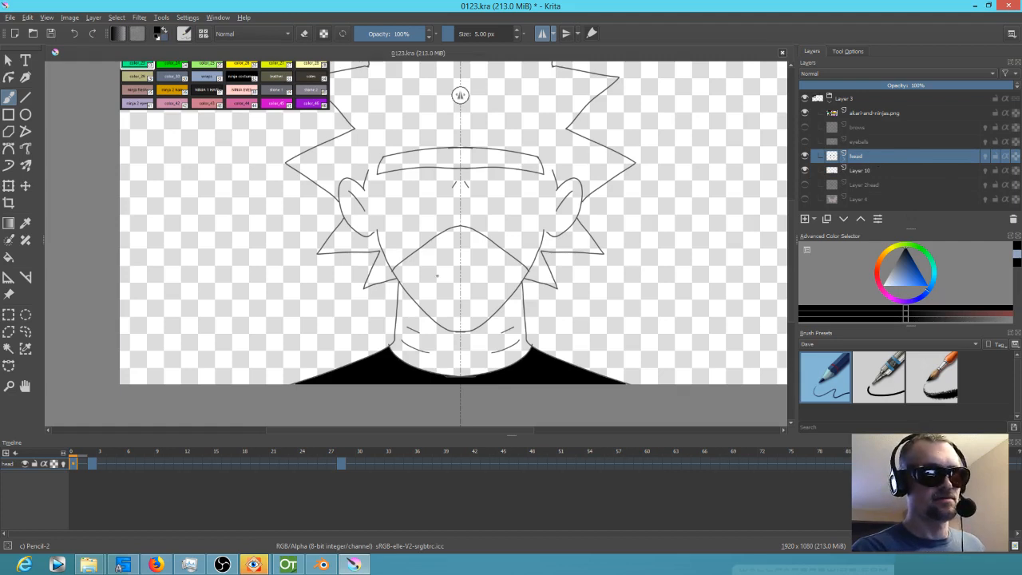
pyautogui.moveTo(420, 279); pyautogui.dragTo(438, 258)
pyautogui.moveTo(433, 303); pyautogui.dragTo(442, 269)
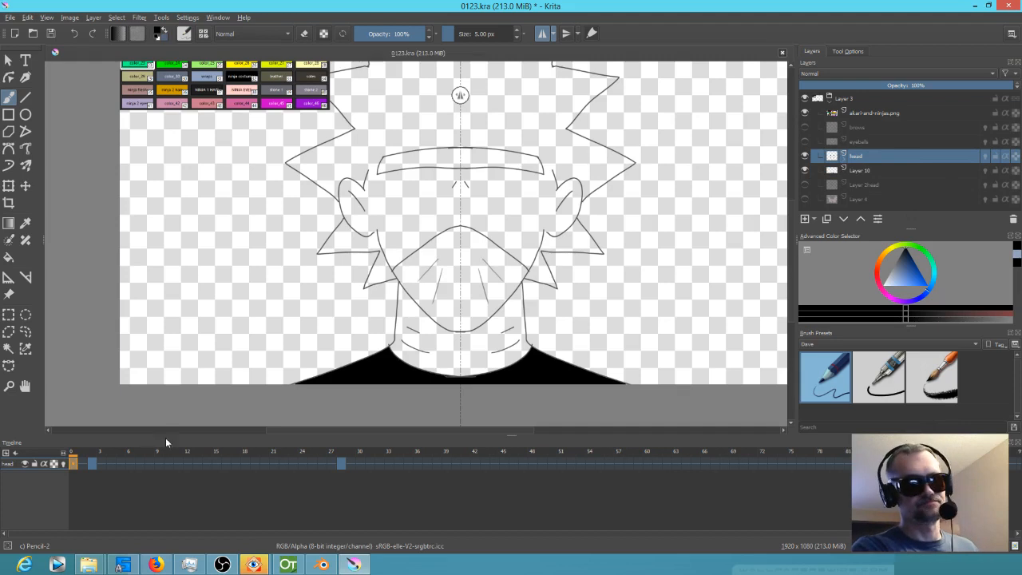
# Step: Draw matching mirrored fold lines inside the mask on frames 2 and 28 of the head layer, and return to frame 0
pyautogui.click(94, 457)
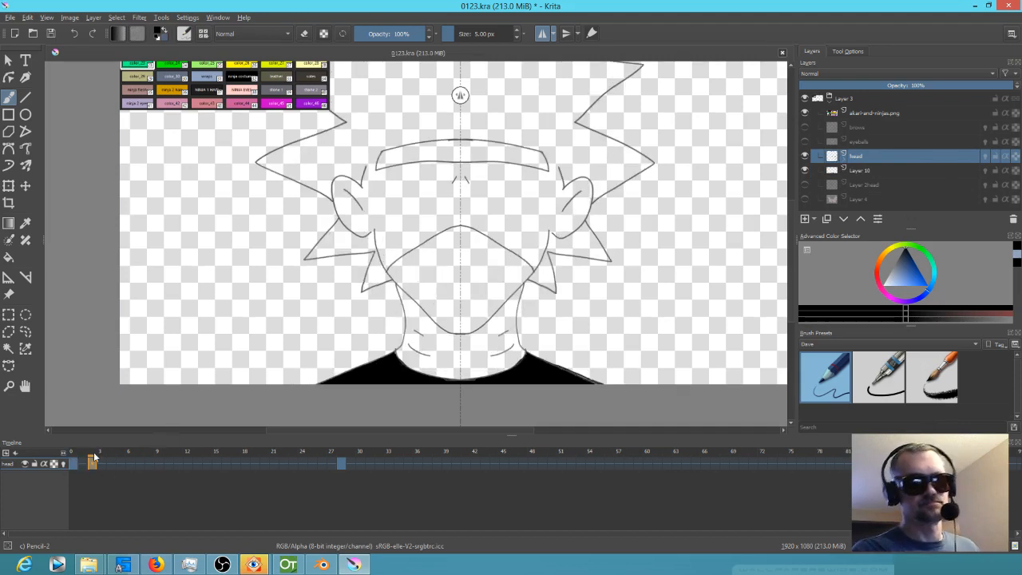
pyautogui.moveTo(438, 256)
pyautogui.mouseDown()
pyautogui.moveTo(422, 279)
pyautogui.moveTo(442, 302)
pyautogui.mouseUp()
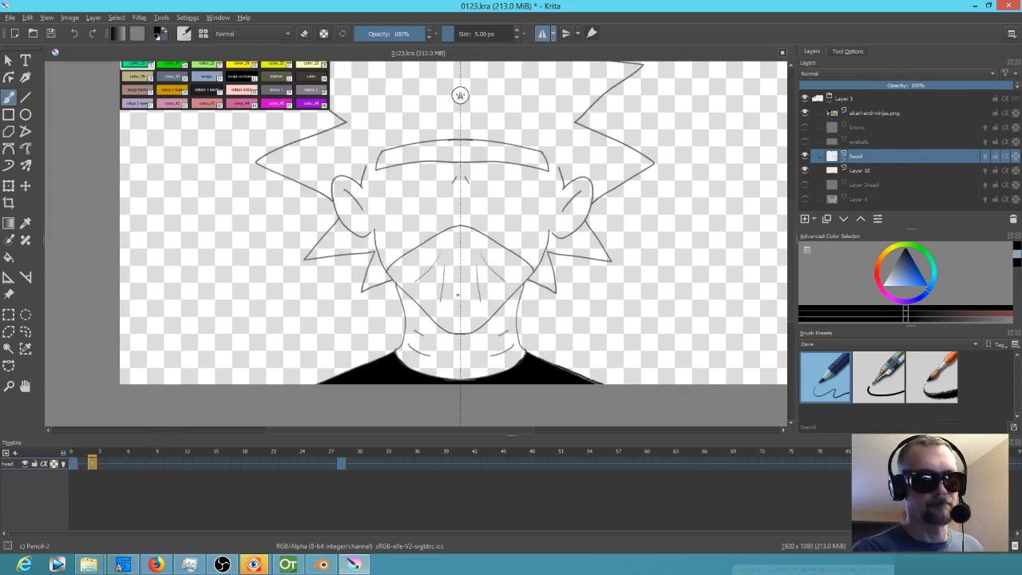
pyautogui.click(340, 457)
pyautogui.moveTo(439, 254)
pyautogui.mouseDown()
pyautogui.moveTo(421, 280)
pyautogui.moveTo(440, 293)
pyautogui.mouseUp()
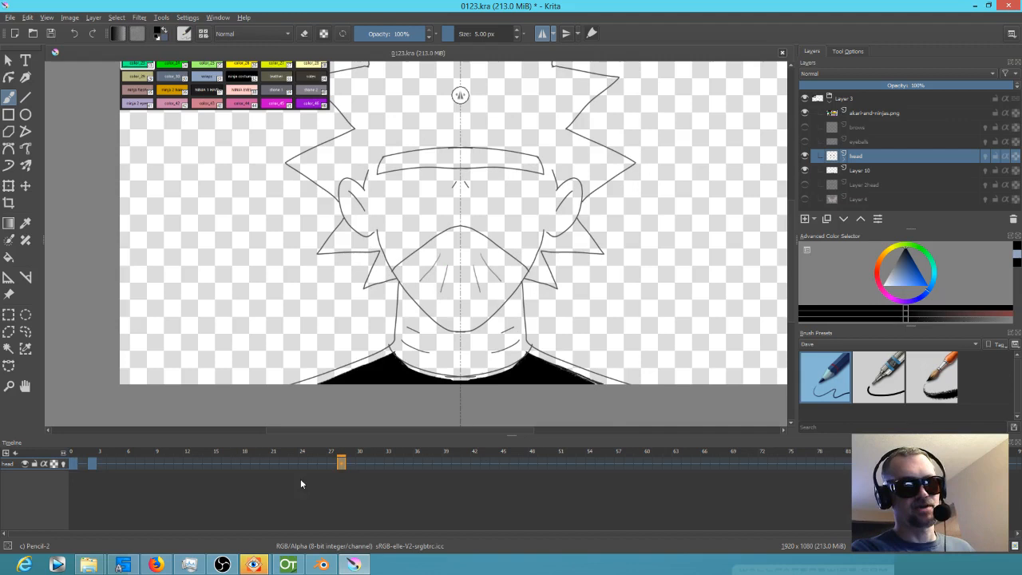
pyautogui.click(72, 456)
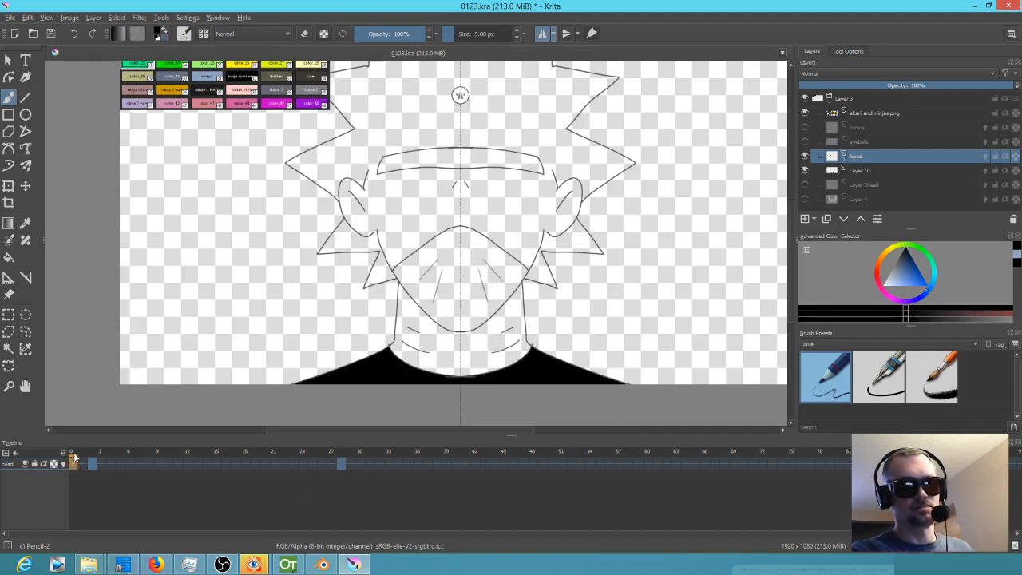
# Step: Rename Layer 10 to "fill"
pyautogui.click(875, 170)
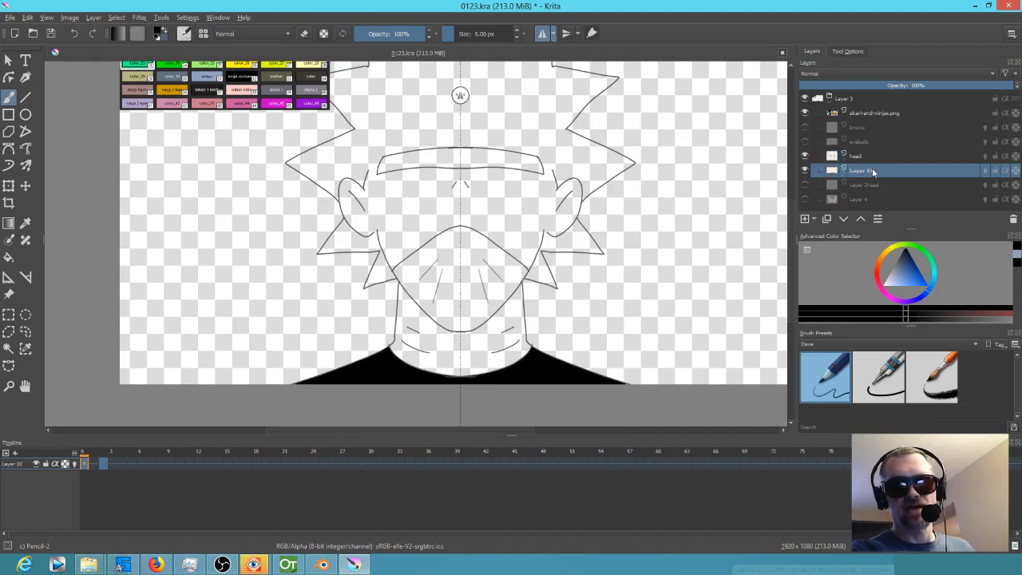
pyautogui.doubleClick(875, 169)
pyautogui.write('fill')
pyautogui.press('Return')
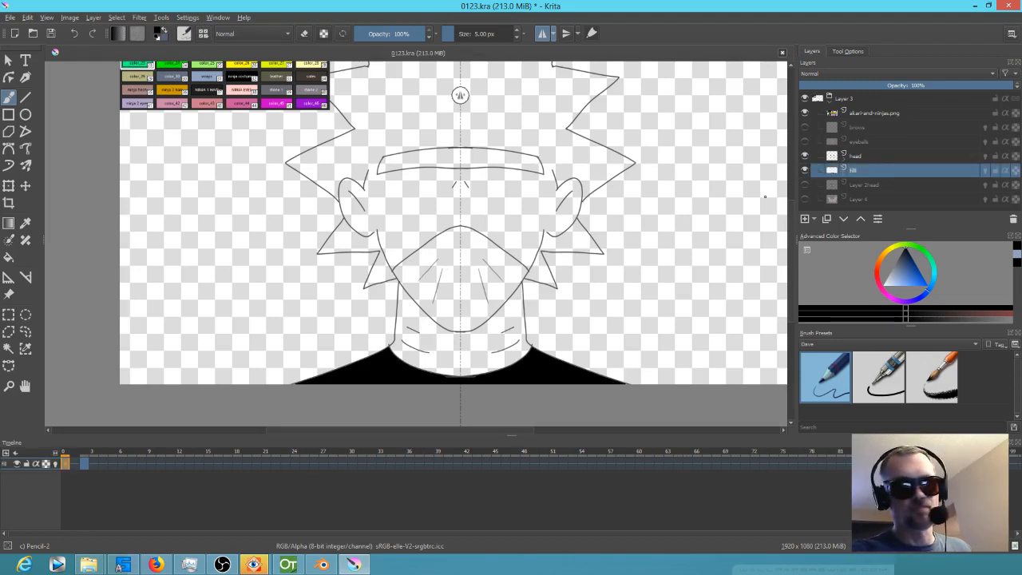
# Step: Try to fill the face mask with black on frame 0 of the fill layer, inspect the edges up close, and undo it
pyautogui.scroll(1, 378, 203)
pyautogui.scroll(1, 379, 203)
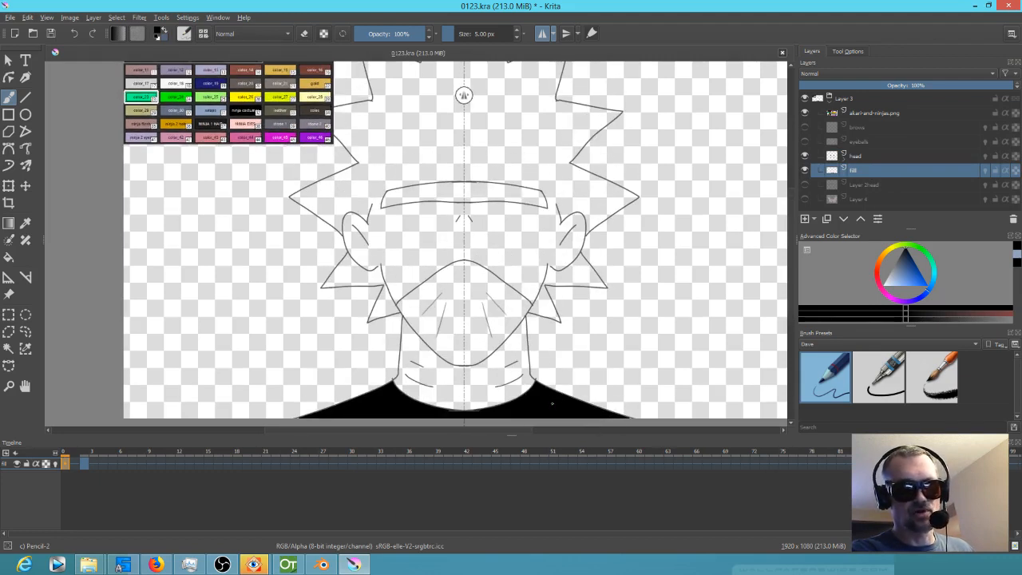
pyautogui.press('f')
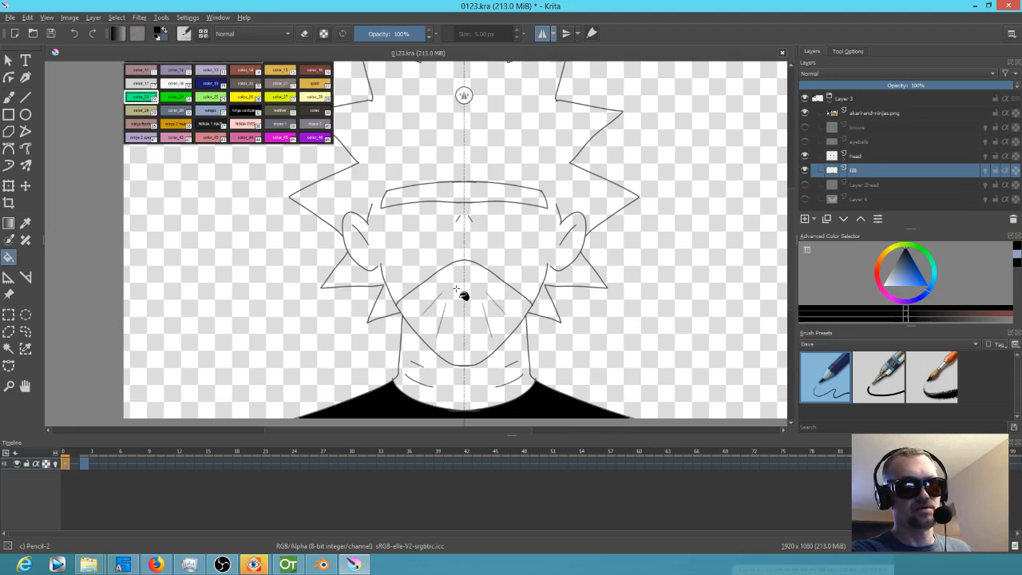
pyautogui.click(463, 295)
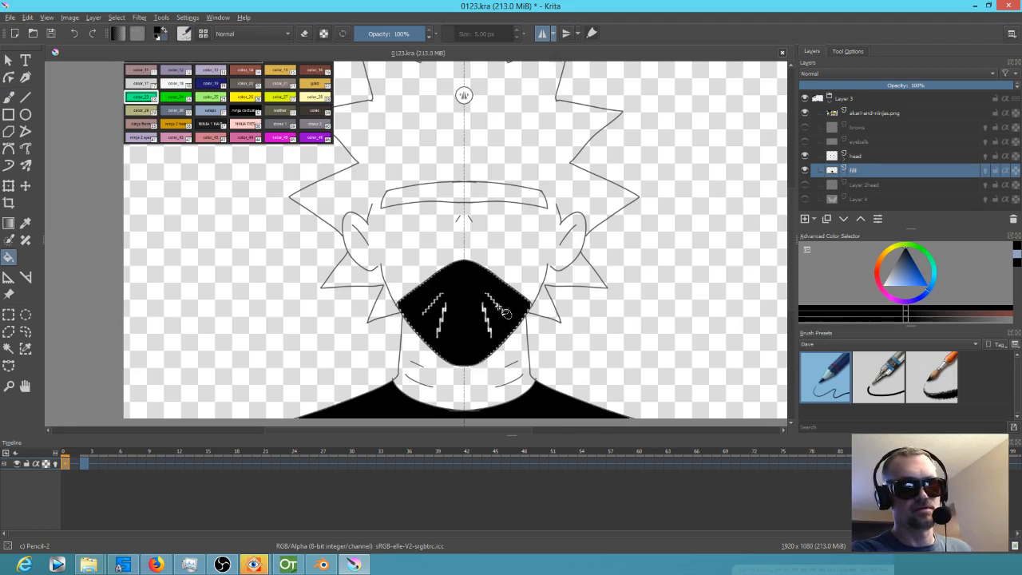
pyautogui.scroll(5, 497, 306)
pyautogui.scroll(-2, 506, 309)
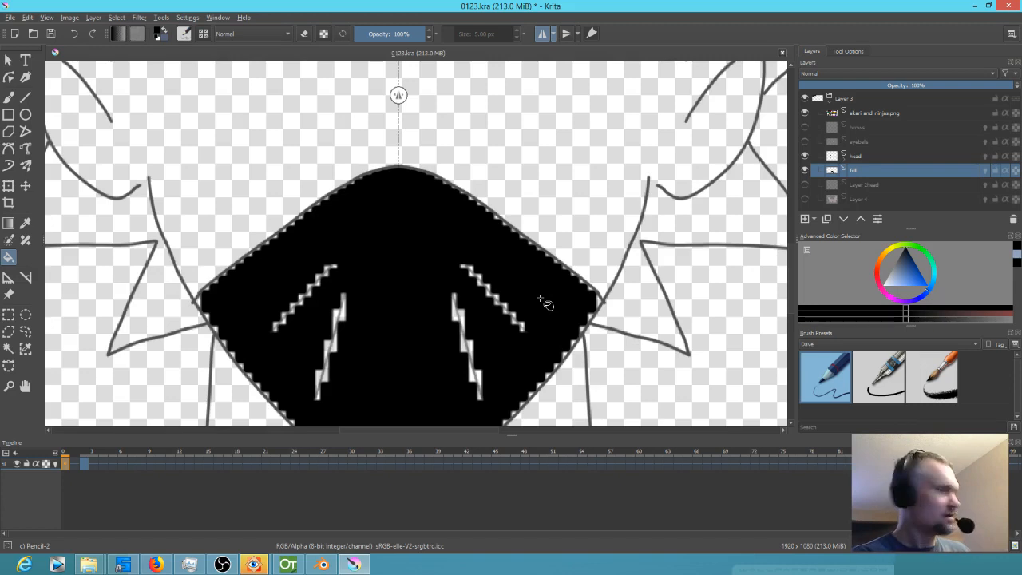
pyautogui.hotkey('ctrl', 'z')
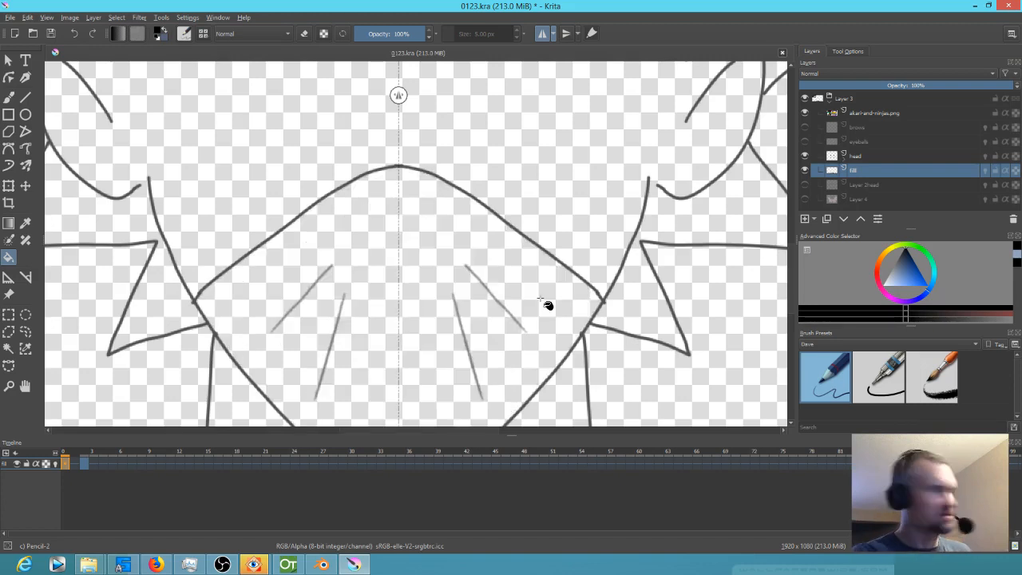
# Step: Try to fill the mask directly on the head layer with the Behind blending mode, and undo it
pyautogui.click(871, 155)
pyautogui.click(252, 34)
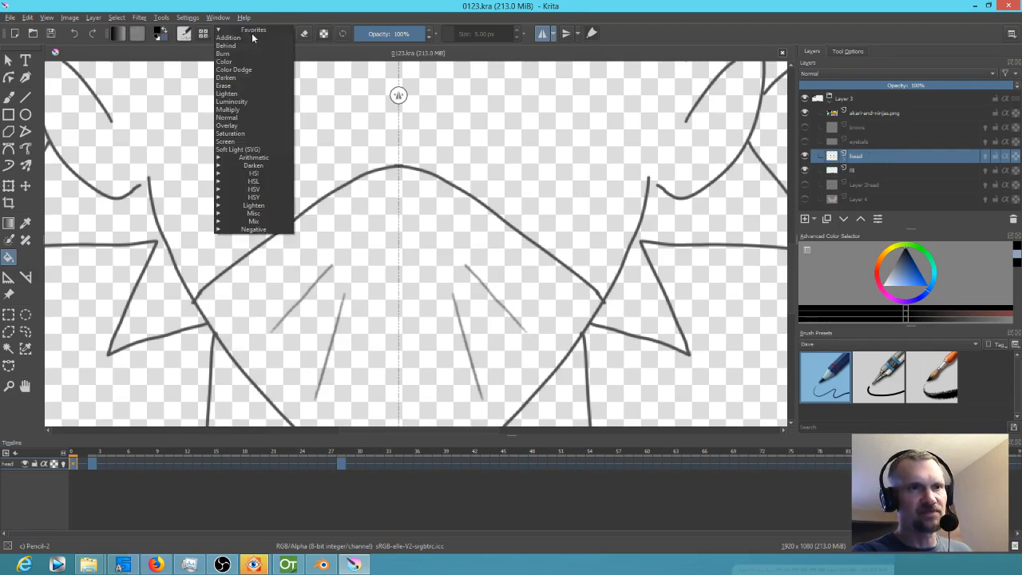
pyautogui.click(252, 45)
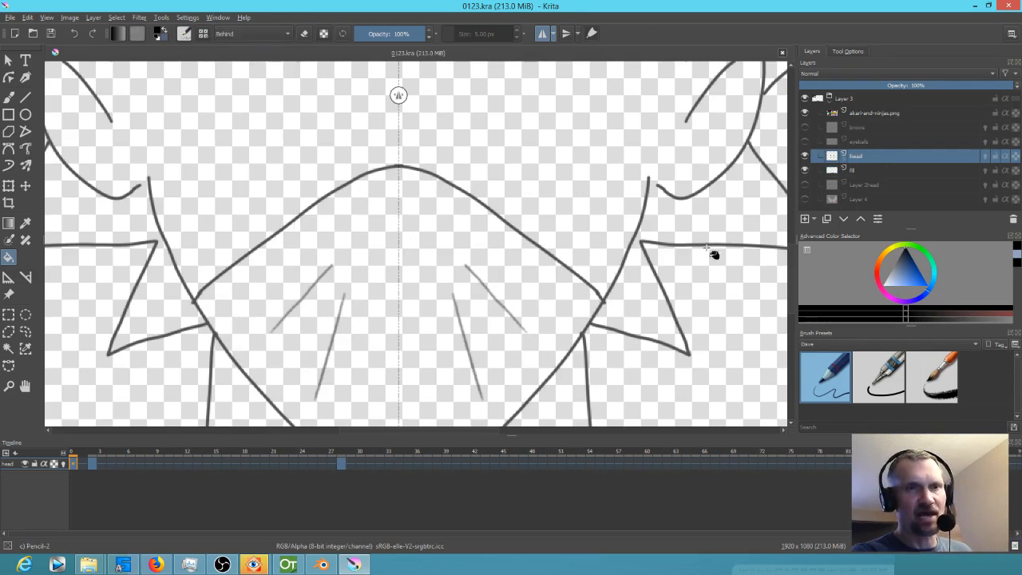
pyautogui.click(429, 245)
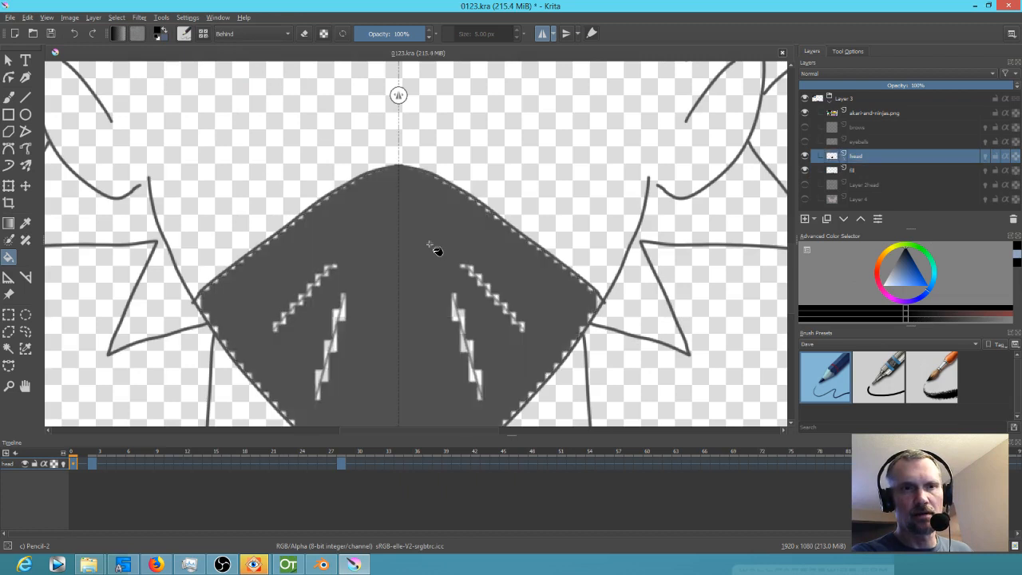
pyautogui.hotkey('ctrl', 'z')
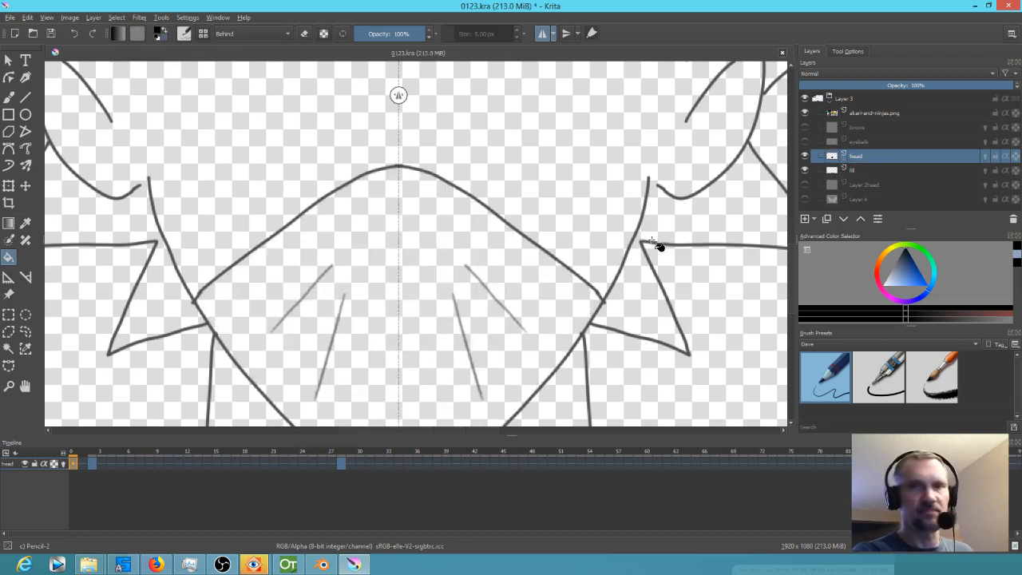
# Step: Try the black mask fill on the fill layer again with horizontal mirroring off and Normal blending mode, and undo it
pyautogui.click(870, 169)
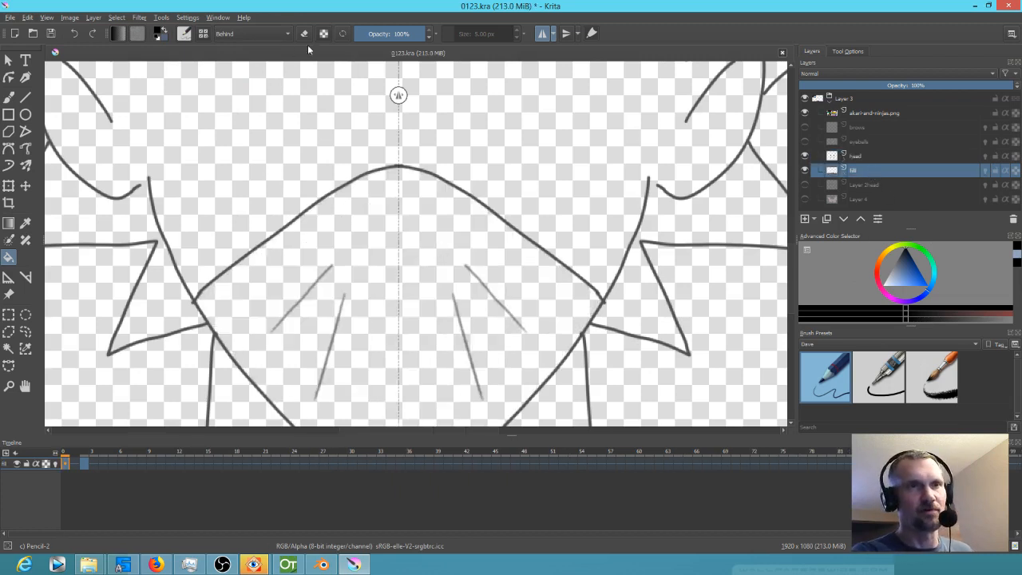
pyautogui.click(541, 33)
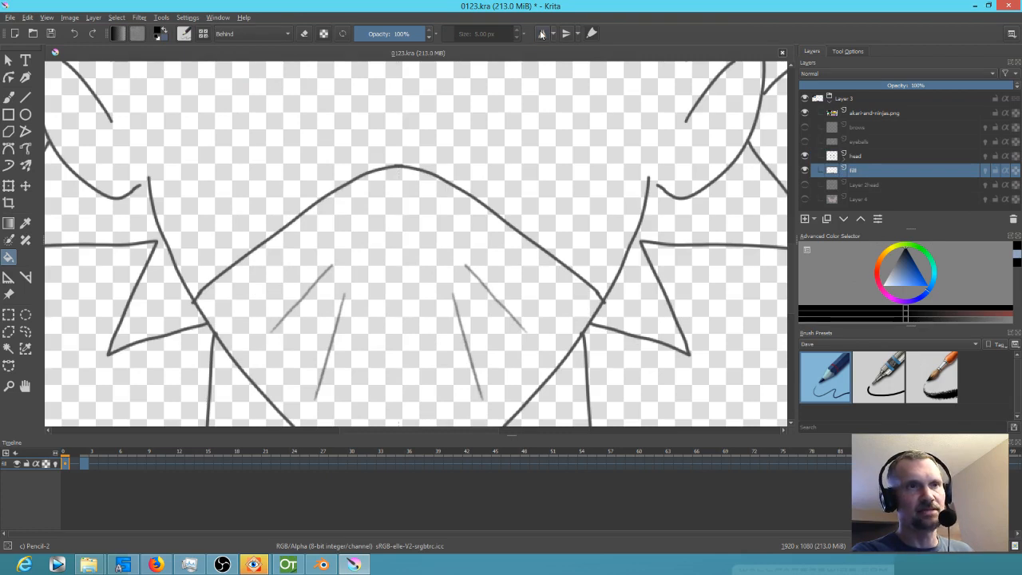
pyautogui.click(249, 33)
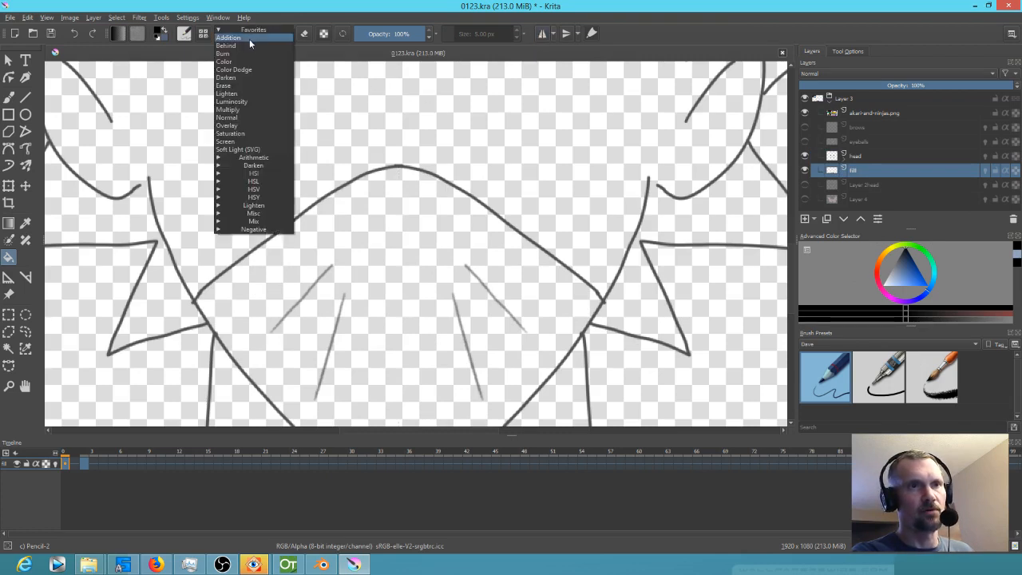
pyautogui.click(242, 118)
pyautogui.click(383, 221)
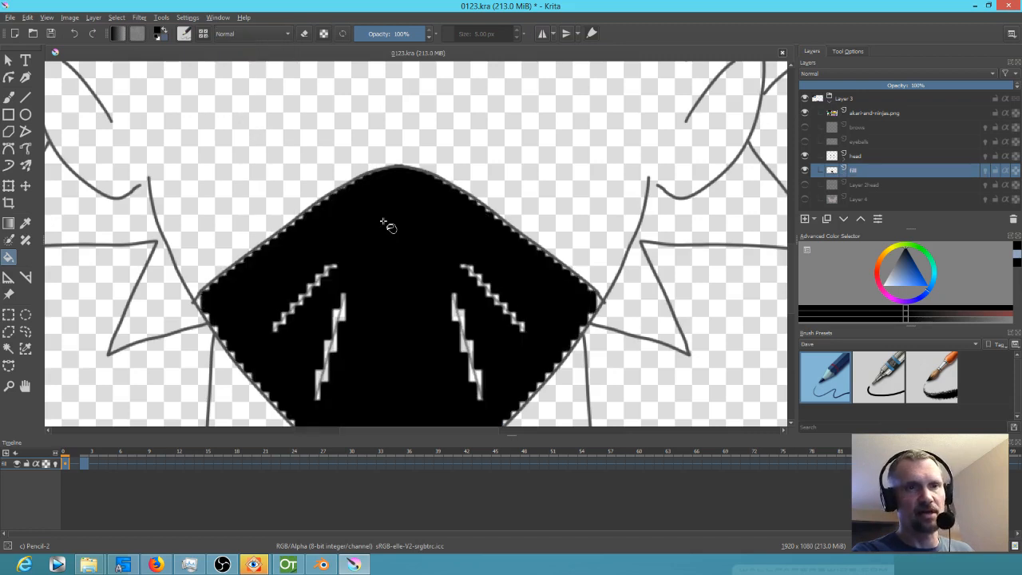
pyautogui.hotkey('ctrl', 'z')
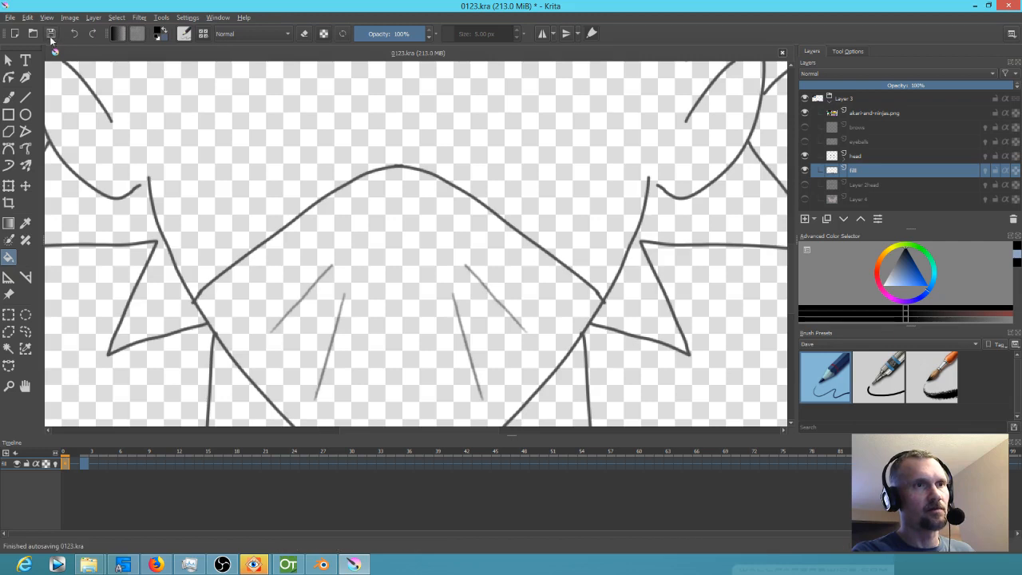
# Step: Close the document and save the changes to 0123.kra
pyautogui.click(1007, 5)
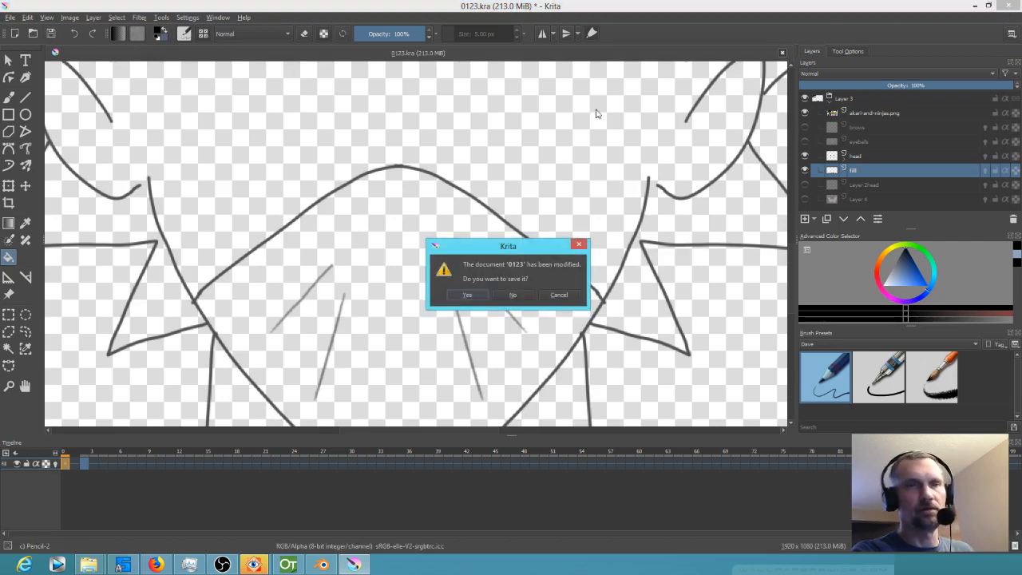
pyautogui.click(480, 294)
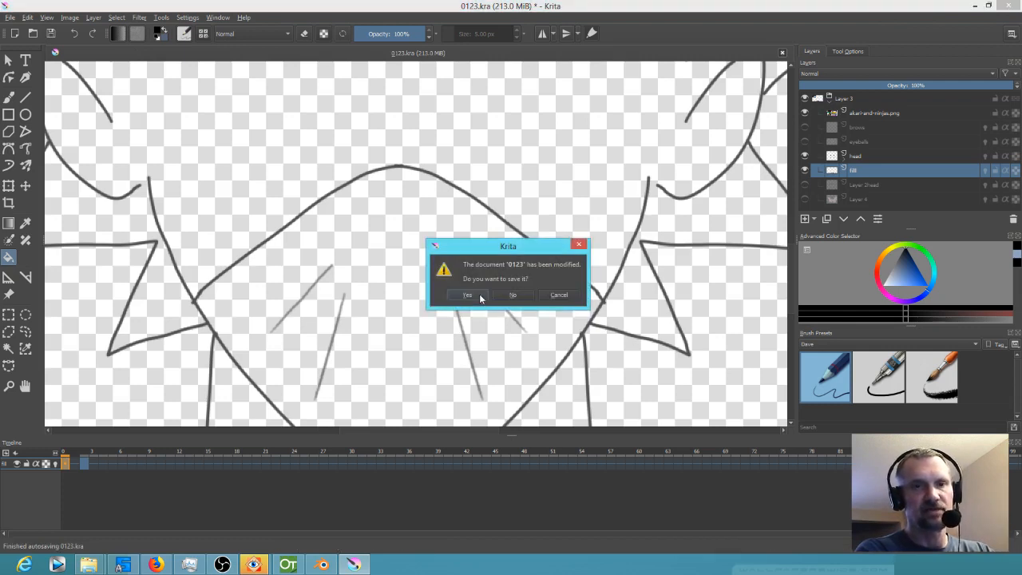
pyautogui.click(468, 295)
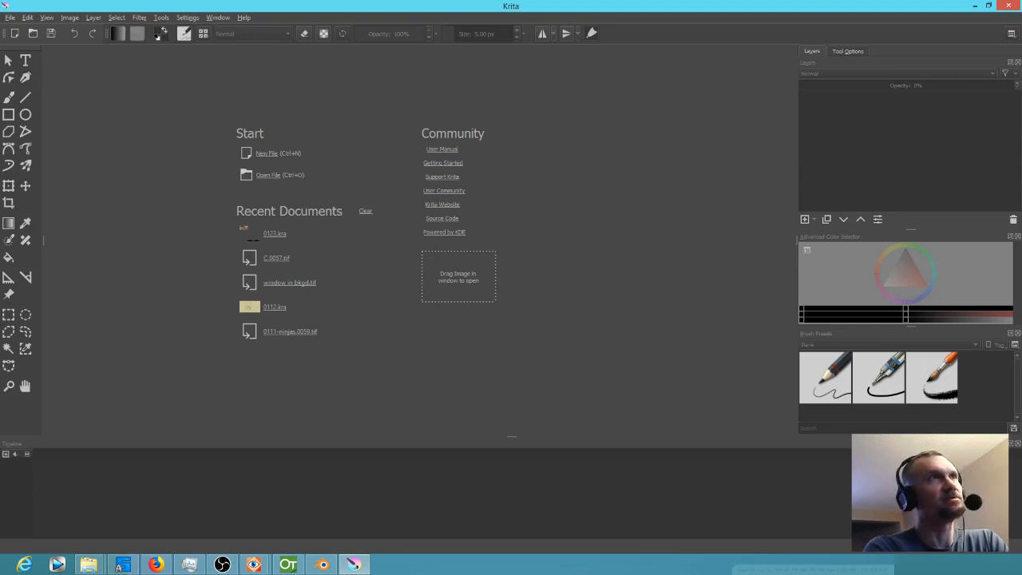
# Step: Reopen the recent document 0123.kra
pyautogui.click(10, 18)
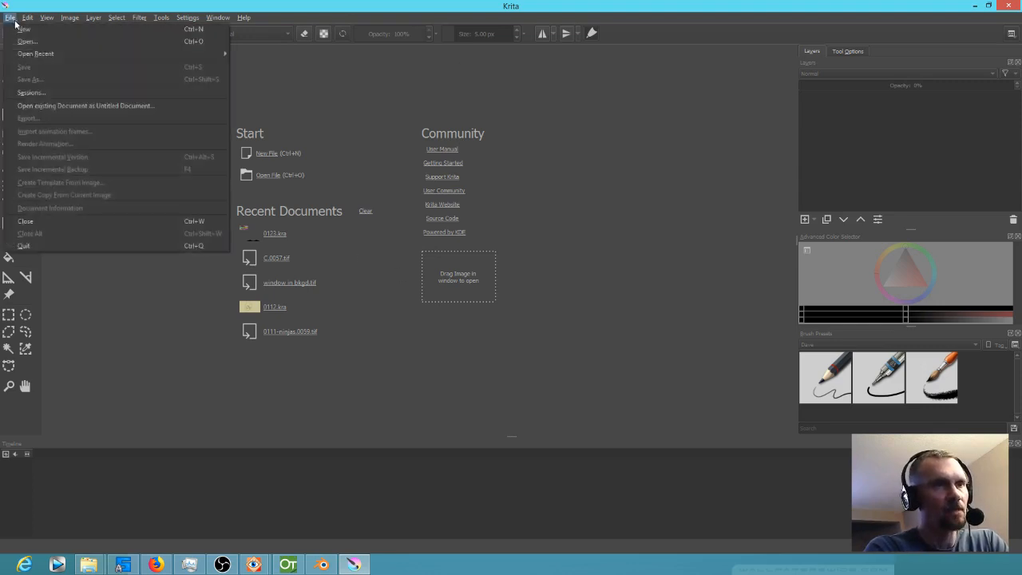
pyautogui.moveTo(36, 54)
pyautogui.click(311, 56)
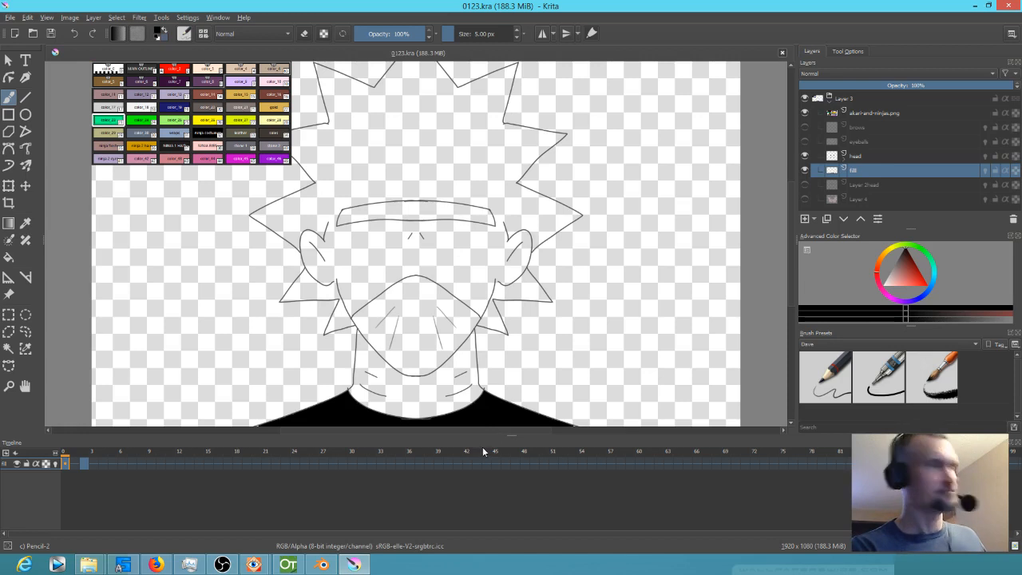
# Step: Fill the face mask with black on frames 0 and 2 of the fill layer, and flip between the frames to compare them
pyautogui.press('f')
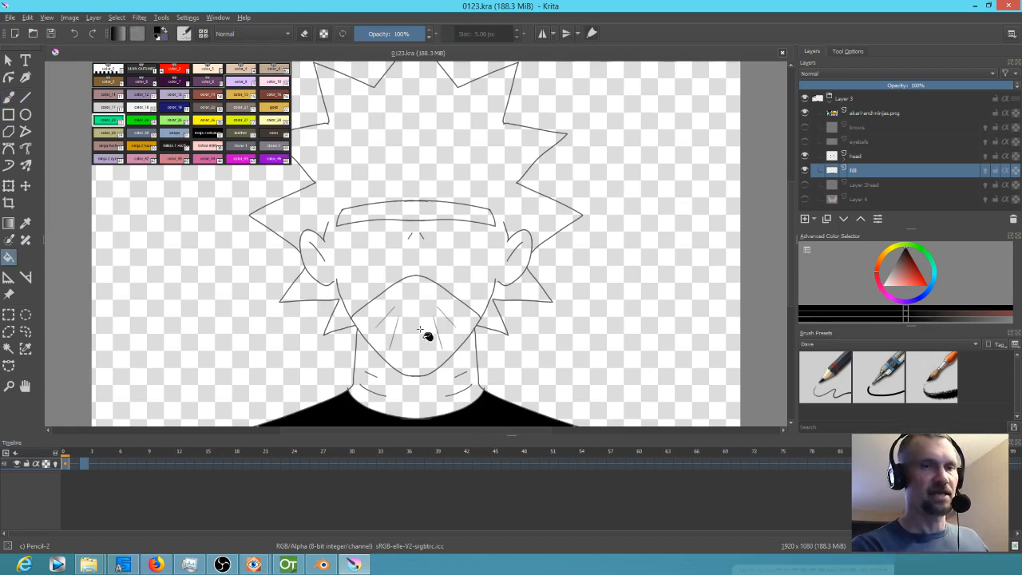
pyautogui.click(417, 324)
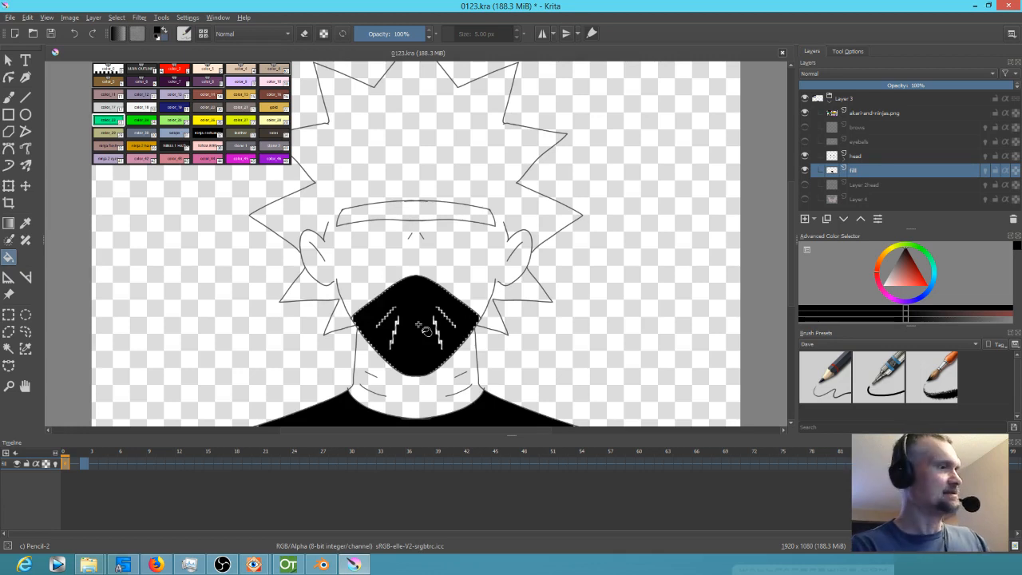
pyautogui.press('Right')
pyautogui.press('Right')
pyautogui.click(416, 342)
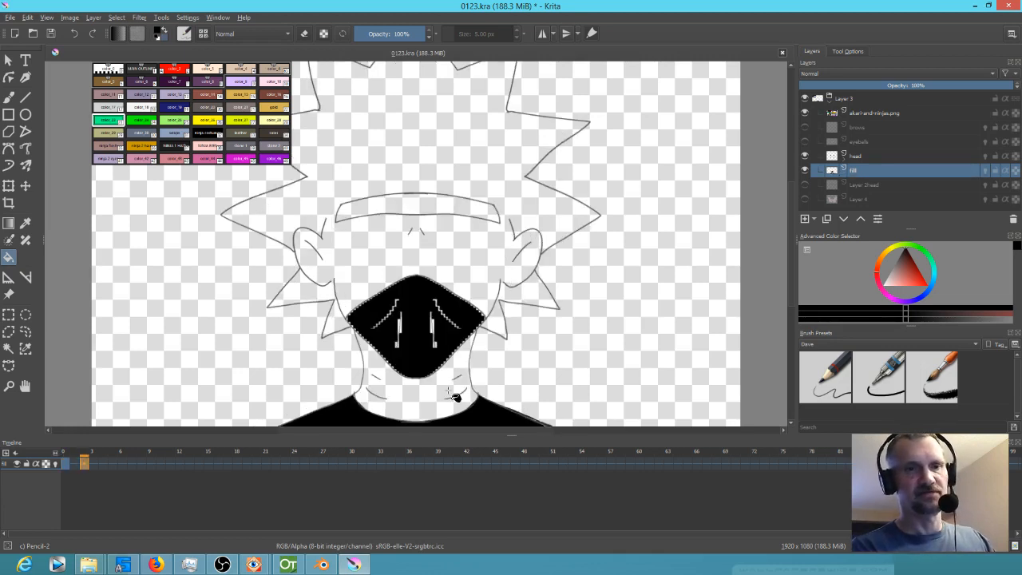
pyautogui.press('Left')
pyautogui.press('Right')
pyautogui.press('Left')
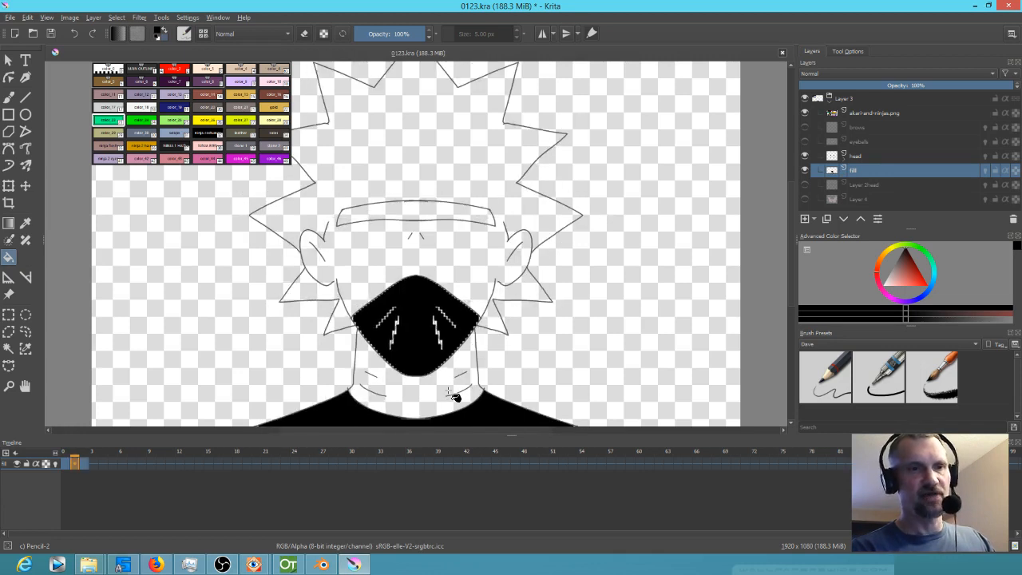
pyautogui.press('Right')
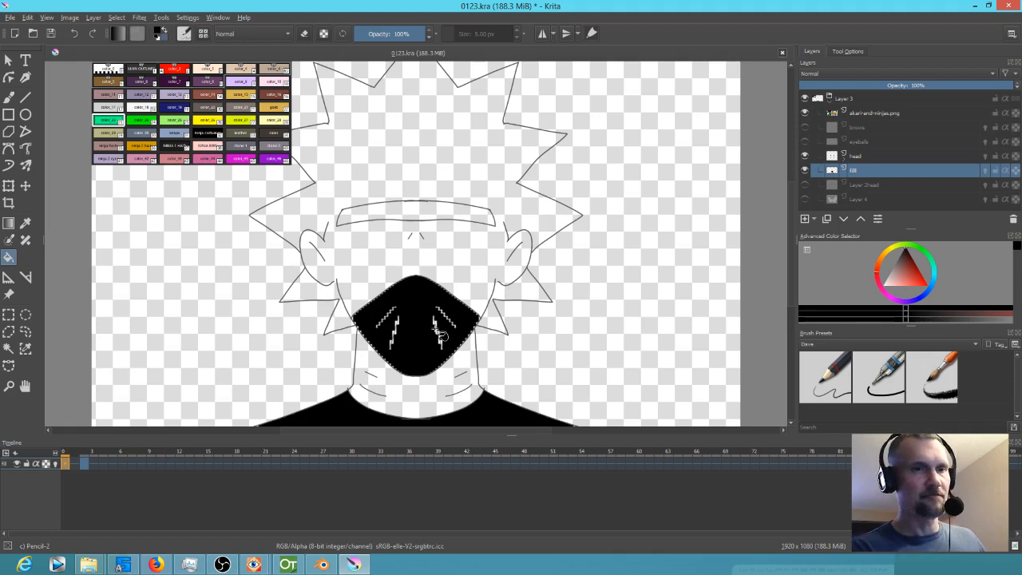
# Step: Paint black over the unfilled gaps around the mask's fold lines on frame 0 with a brush about 39 px wide
pyautogui.press('b')
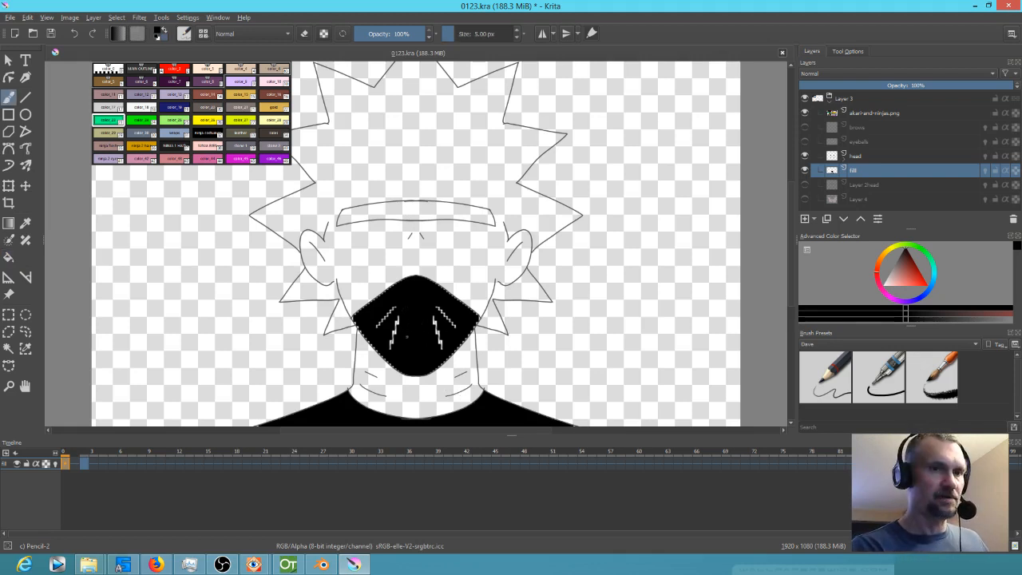
pyautogui.moveTo(403, 337)
pyautogui.mouseDown()
pyautogui.moveTo(420, 327)
pyautogui.moveTo(389, 307)
pyautogui.moveTo(381, 322)
pyautogui.moveTo(397, 336)
pyautogui.moveTo(438, 309)
pyautogui.moveTo(456, 316)
pyautogui.moveTo(440, 324)
pyautogui.moveTo(452, 326)
pyautogui.moveTo(439, 310)
pyautogui.mouseUp()
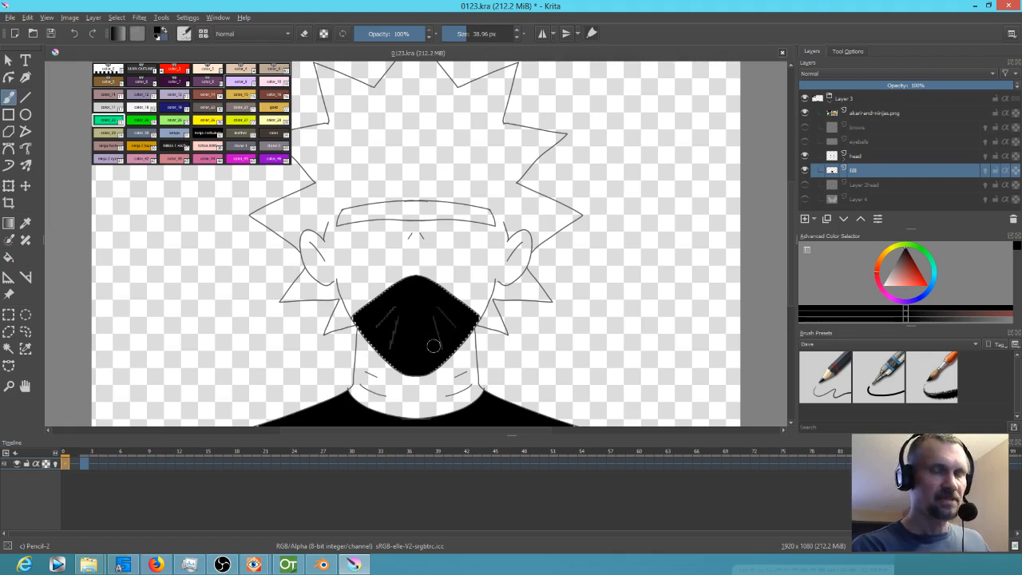
pyautogui.moveTo(416, 329)
pyautogui.mouseDown()
pyautogui.moveTo(430, 268)
pyautogui.moveTo(431, 276)
pyautogui.moveTo(374, 247)
pyautogui.mouseUp()
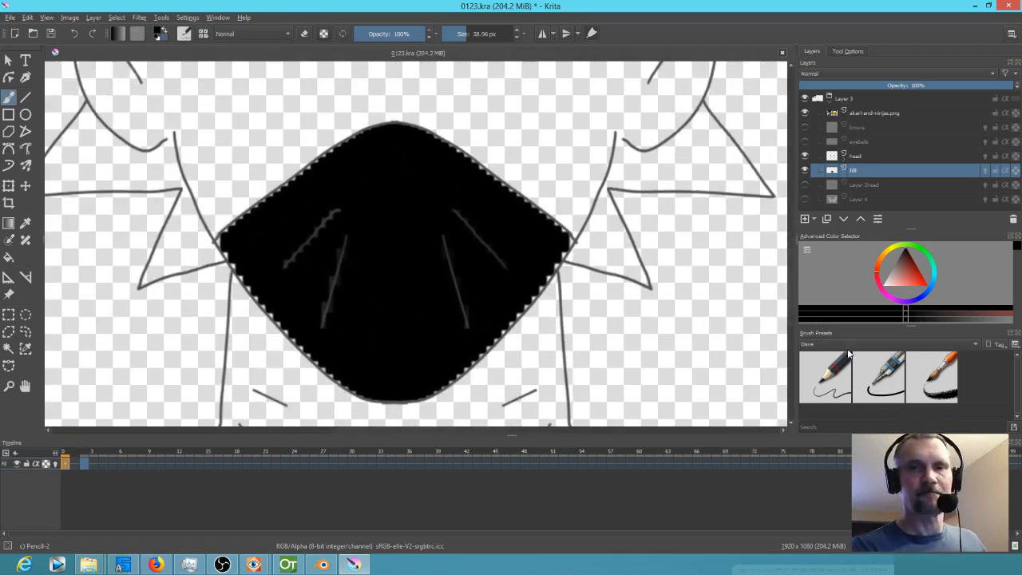
# Step: With the 4 px Ink-2 Fineliner and horizontal mirroring, paint the remaining gaps along the mask's outline and fold lines black on frame 0
pyautogui.click(872, 373)
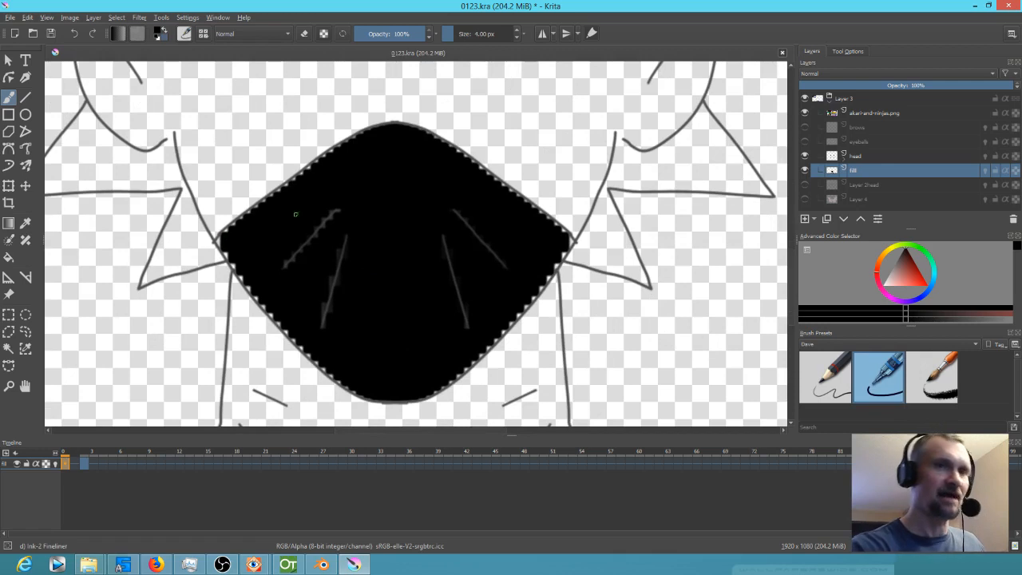
pyautogui.click(542, 33)
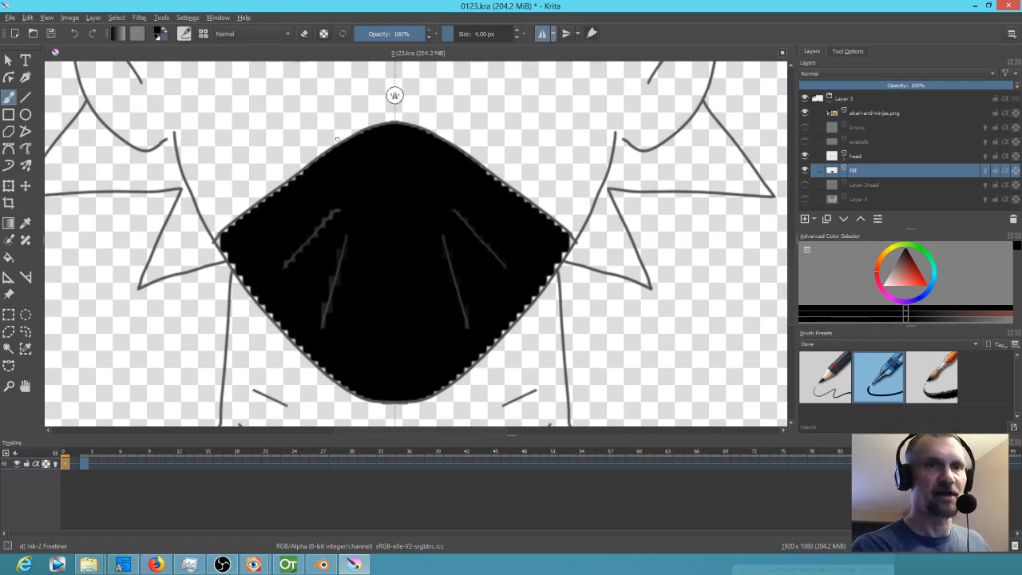
pyautogui.moveTo(371, 130); pyautogui.dragTo(289, 182)
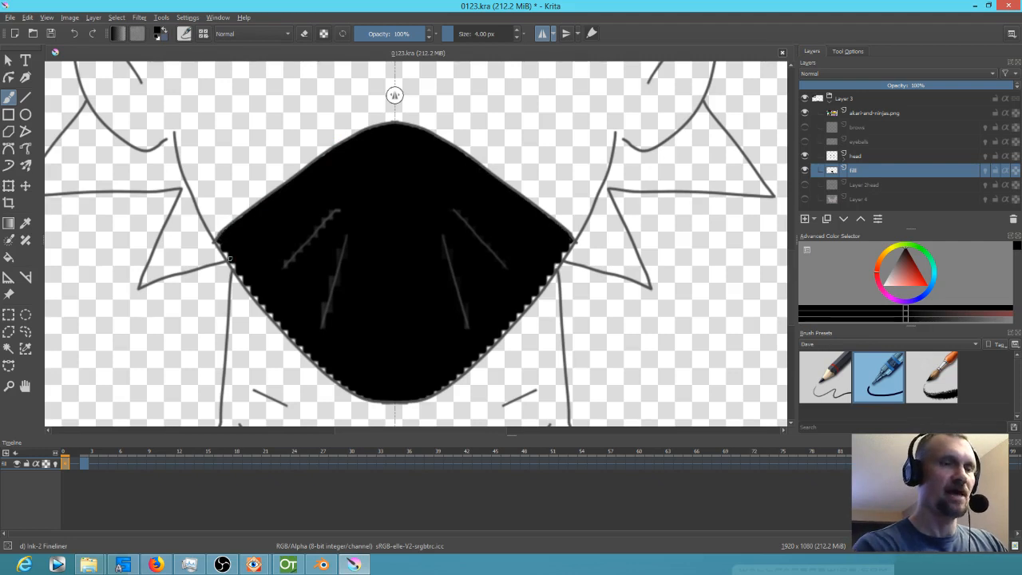
pyautogui.moveTo(227, 256); pyautogui.dragTo(250, 292)
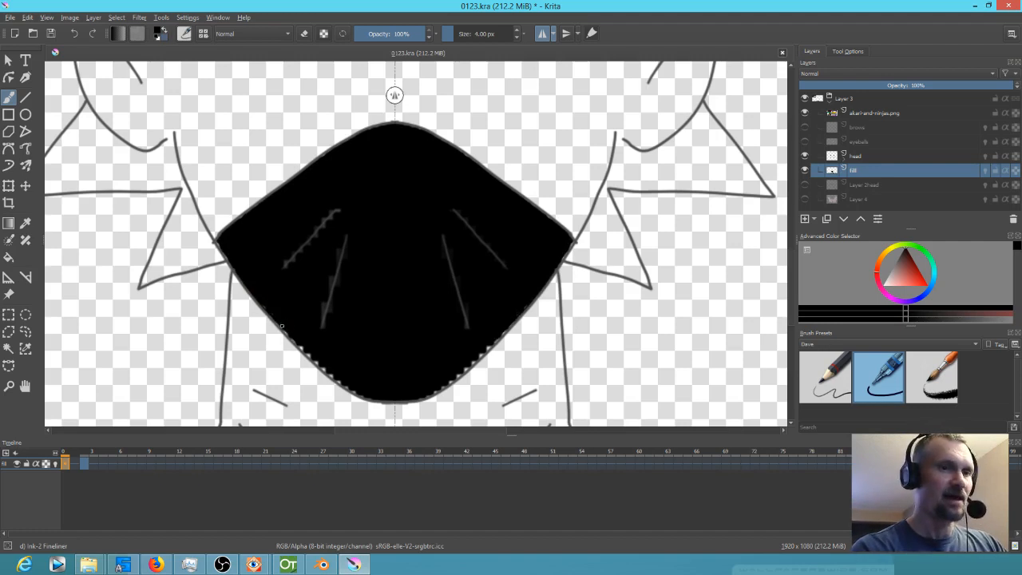
pyautogui.moveTo(309, 351); pyautogui.dragTo(324, 364)
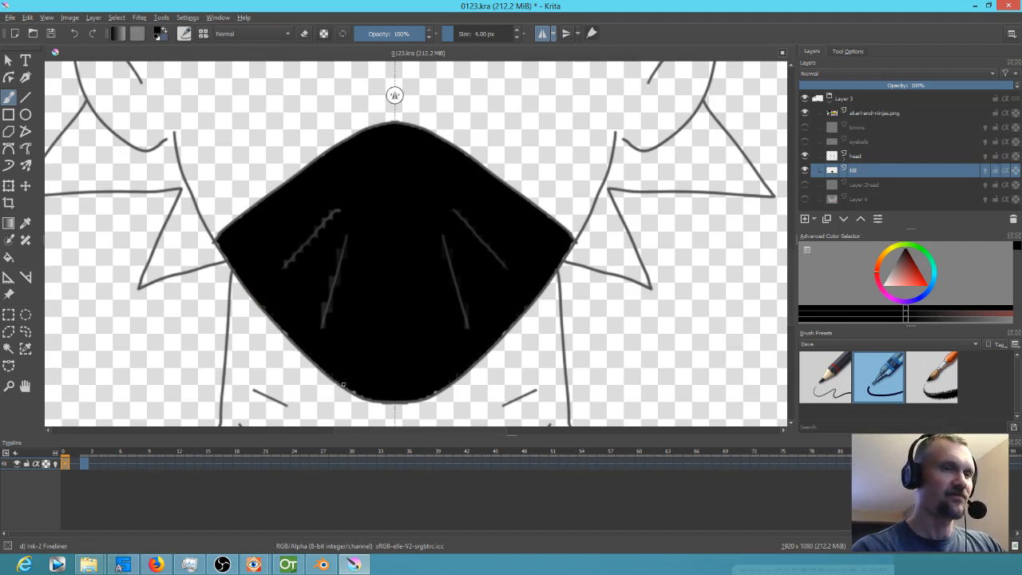
pyautogui.moveTo(335, 212); pyautogui.dragTo(289, 262)
pyautogui.moveTo(324, 307); pyautogui.dragTo(334, 309)
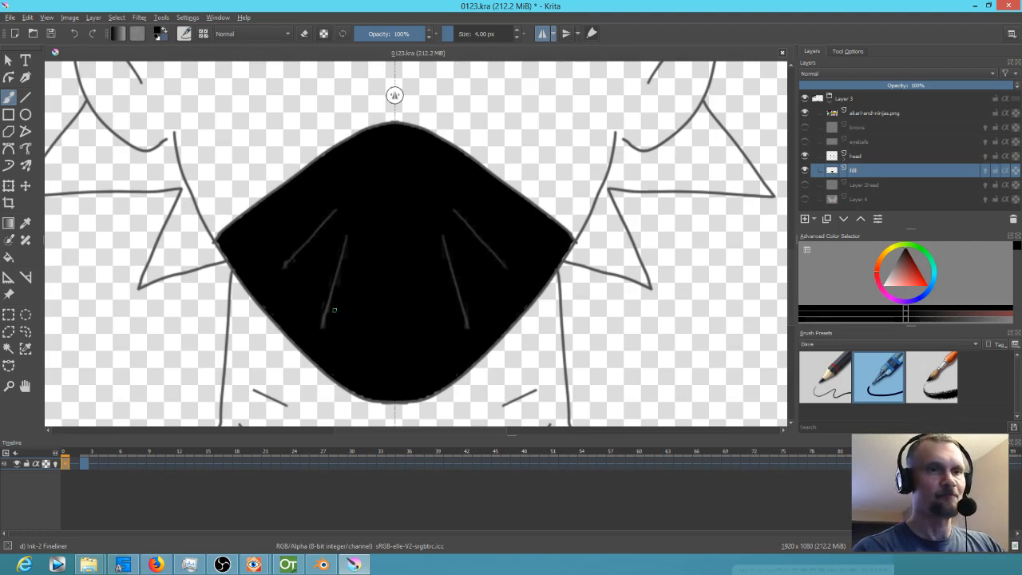
# Step: On frame 2, paint black over the gaps around the mask's fold lines with the brush at about 22 px
pyautogui.scroll(5, 474, 331)
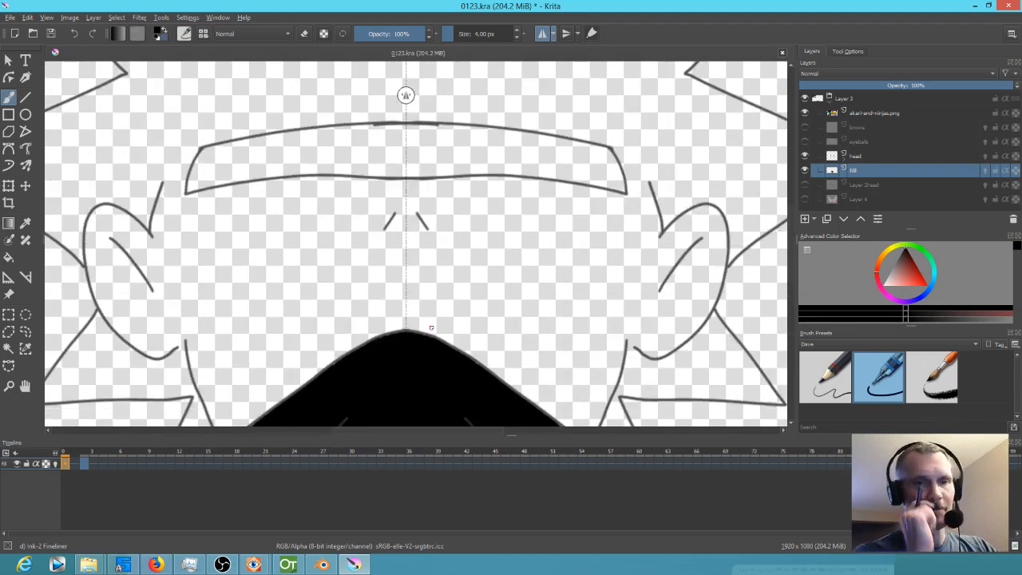
pyautogui.click(88, 463)
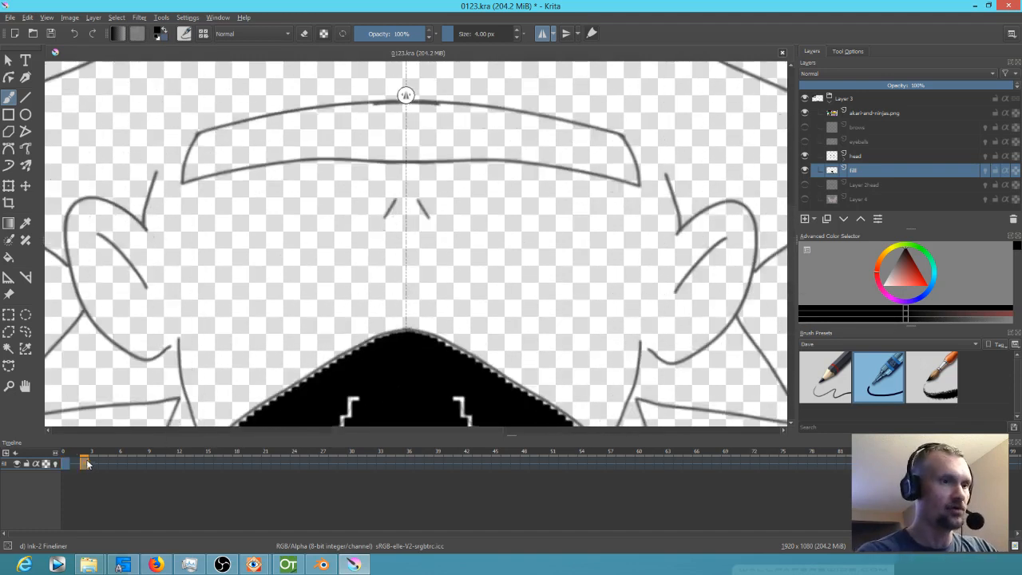
pyautogui.moveTo(499, 377); pyautogui.dragTo(546, 243)
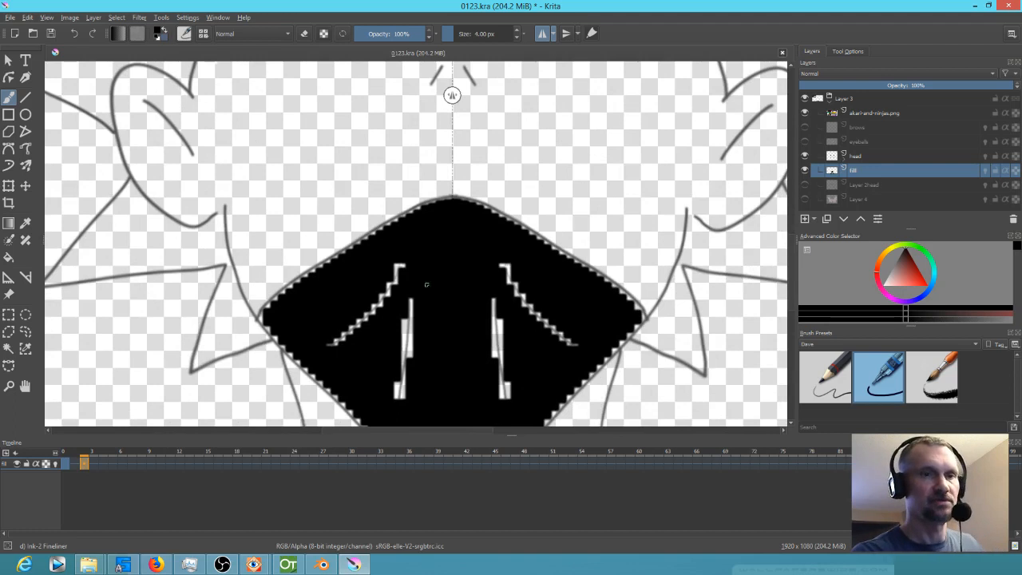
pyautogui.moveTo(418, 324)
pyautogui.keyDown('shift'); pyautogui.mouseDown()
pyautogui.moveTo(437, 305)
pyautogui.moveTo(415, 286)
pyautogui.moveTo(408, 321)
pyautogui.mouseUp(); pyautogui.keyUp('shift')
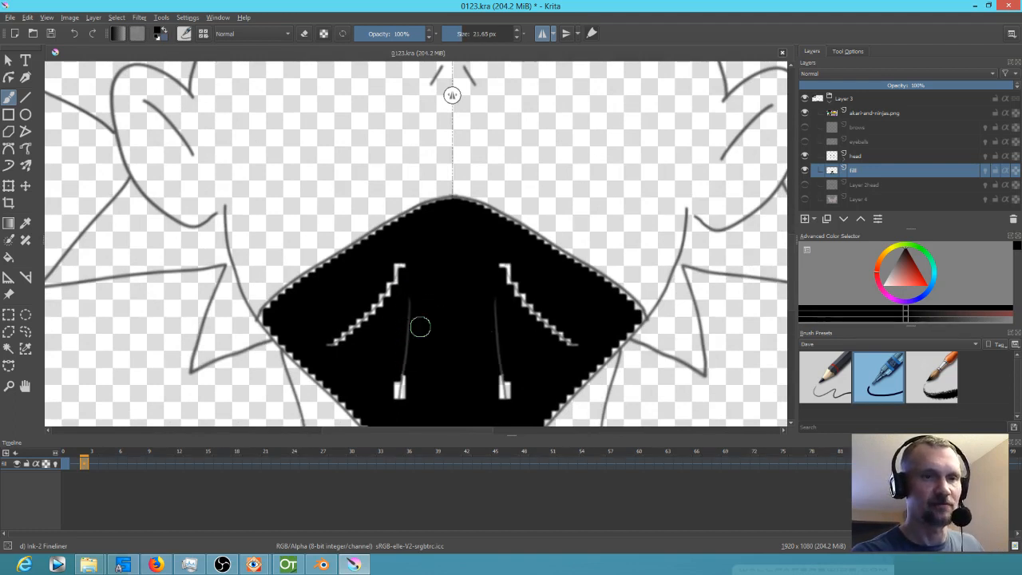
pyautogui.moveTo(499, 258); pyautogui.dragTo(573, 343)
pyautogui.moveTo(502, 380)
pyautogui.mouseDown()
pyautogui.moveTo(402, 393)
pyautogui.moveTo(385, 383)
pyautogui.moveTo(515, 355)
pyautogui.moveTo(502, 383)
pyautogui.mouseUp()
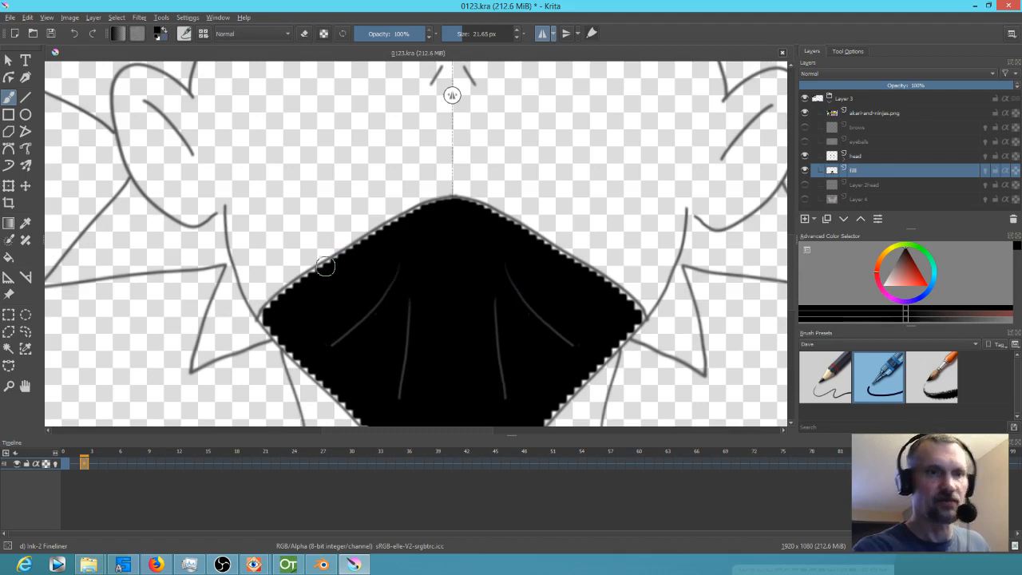
# Step: Paint the jagged gaps along the mask's upper and lower edges black on frame 2
pyautogui.moveTo(284, 316)
pyautogui.mouseDown()
pyautogui.moveTo(273, 314)
pyautogui.moveTo(293, 292)
pyautogui.moveTo(372, 230)
pyautogui.moveTo(459, 207)
pyautogui.mouseUp()
pyautogui.moveTo(272, 314)
pyautogui.mouseDown()
pyautogui.moveTo(308, 285)
pyautogui.moveTo(289, 297)
pyautogui.moveTo(292, 316)
pyautogui.moveTo(267, 317)
pyautogui.moveTo(294, 344)
pyautogui.mouseUp()
pyautogui.moveTo(386, 368); pyautogui.dragTo(363, 277)
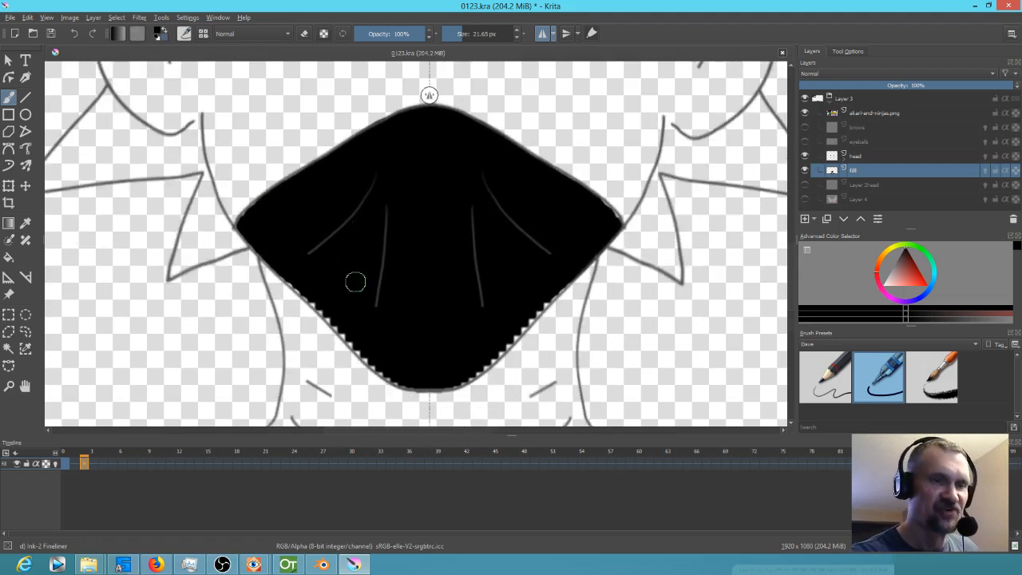
pyautogui.moveTo(287, 266)
pyautogui.mouseDown()
pyautogui.moveTo(382, 367)
pyautogui.moveTo(394, 376)
pyautogui.moveTo(421, 354)
pyautogui.mouseUp()
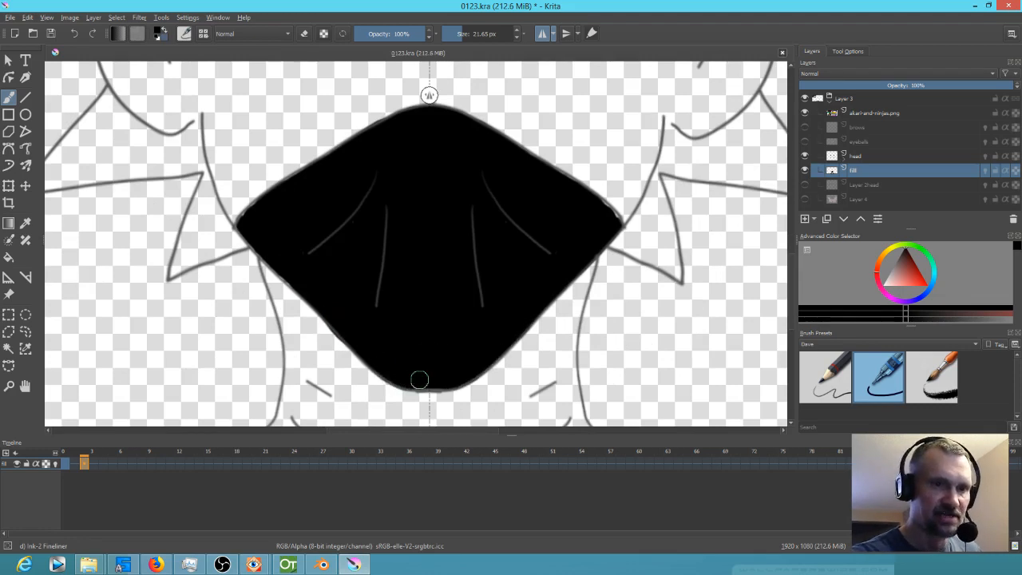
# Step: Fill the headband with black on frame 2 of the fill layer
pyautogui.moveTo(495, 268)
pyautogui.mouseDown()
pyautogui.moveTo(515, 333)
pyautogui.moveTo(555, 325)
pyautogui.mouseUp()
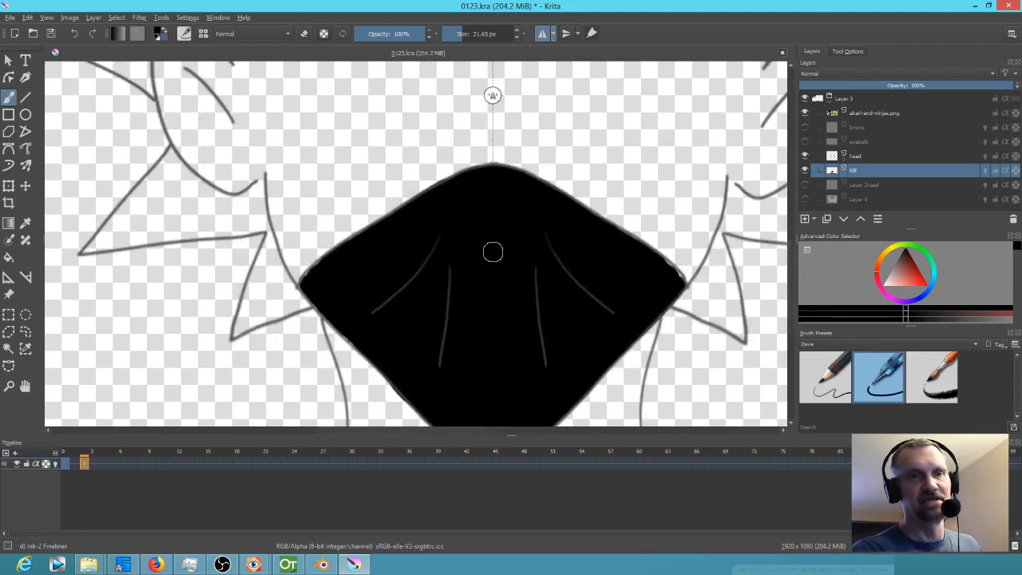
pyautogui.scroll(-3, 397, 311)
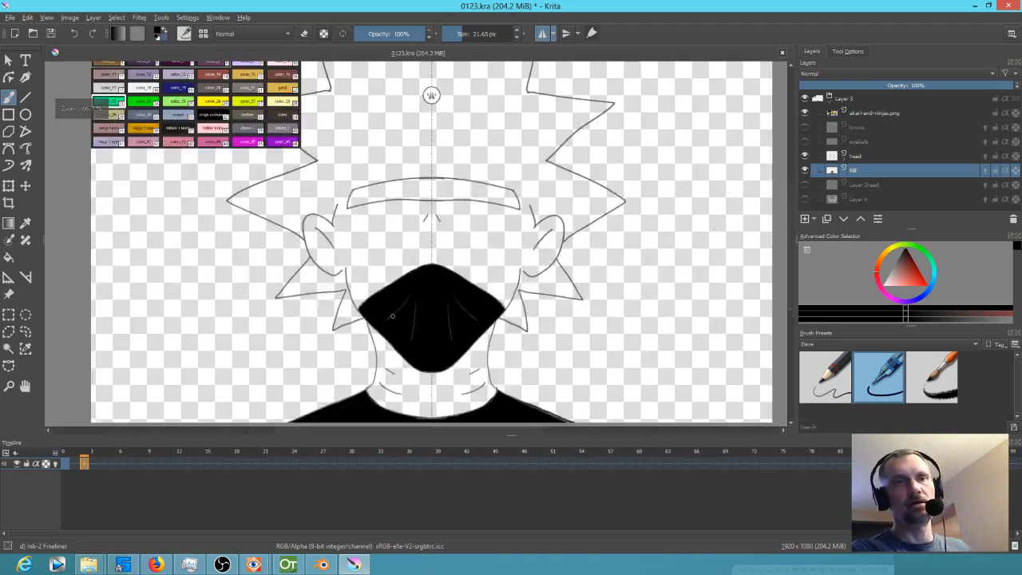
pyautogui.moveTo(410, 272); pyautogui.dragTo(408, 298)
pyautogui.scroll(4, 419, 301)
pyautogui.scroll(-1, 421, 249)
pyautogui.moveTo(423, 244); pyautogui.dragTo(379, 373)
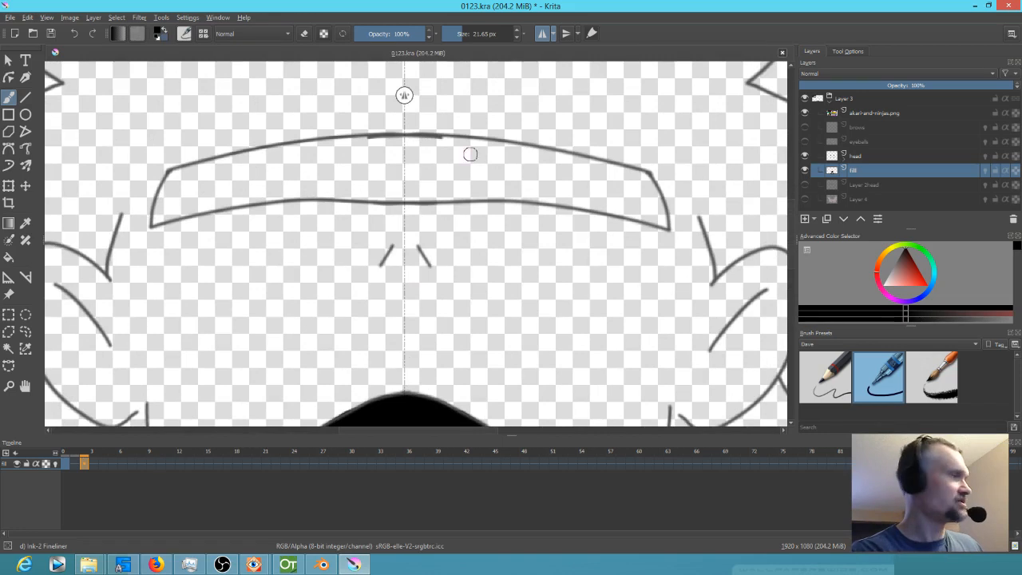
pyautogui.press('f')
pyautogui.click(489, 170)
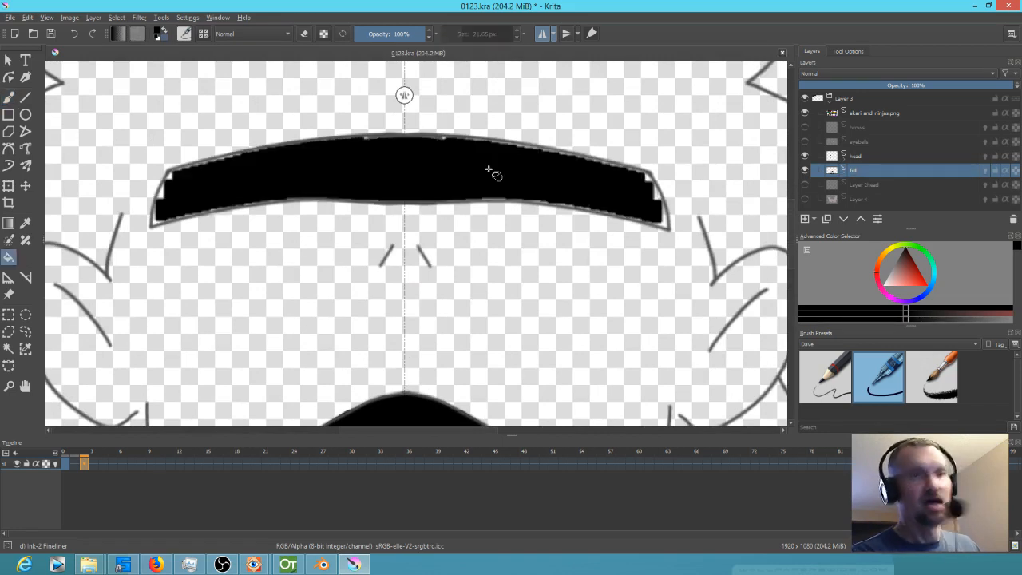
# Step: Paint black over the ragged fill gaps at the headband's ends and along its upper edge on frame 2
pyautogui.press('b')
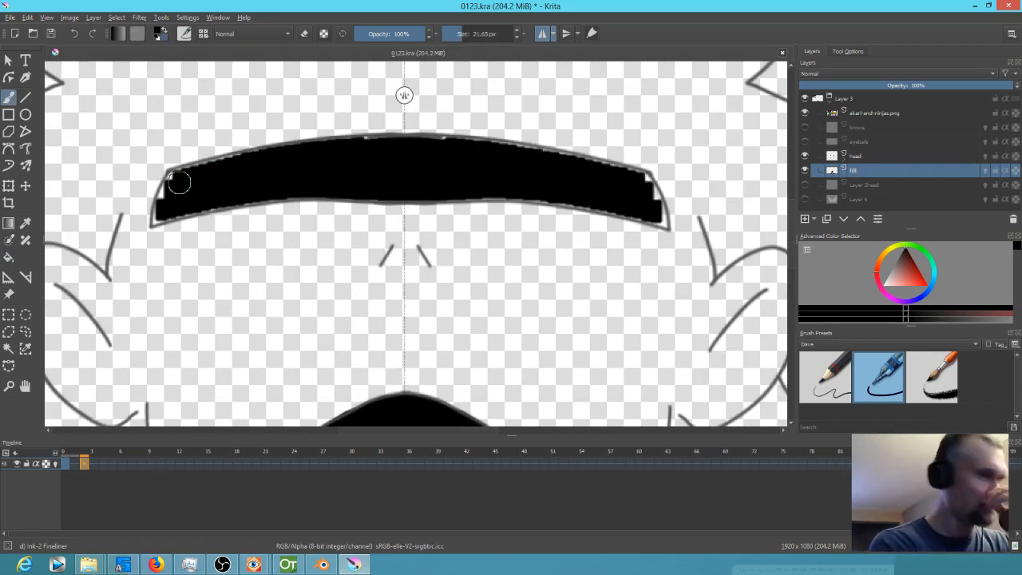
pyautogui.moveTo(177, 189)
pyautogui.mouseDown()
pyautogui.moveTo(168, 196)
pyautogui.moveTo(176, 178)
pyautogui.moveTo(157, 217)
pyautogui.mouseUp()
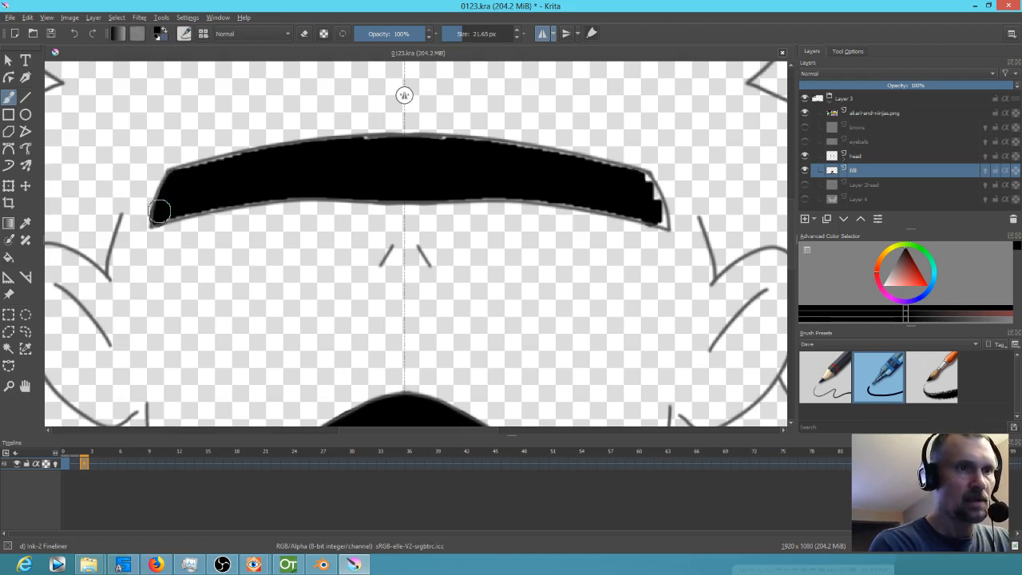
pyautogui.moveTo(183, 181)
pyautogui.mouseDown()
pyautogui.moveTo(286, 153)
pyautogui.moveTo(351, 147)
pyautogui.moveTo(357, 159)
pyautogui.moveTo(343, 151)
pyautogui.moveTo(404, 145)
pyautogui.mouseUp()
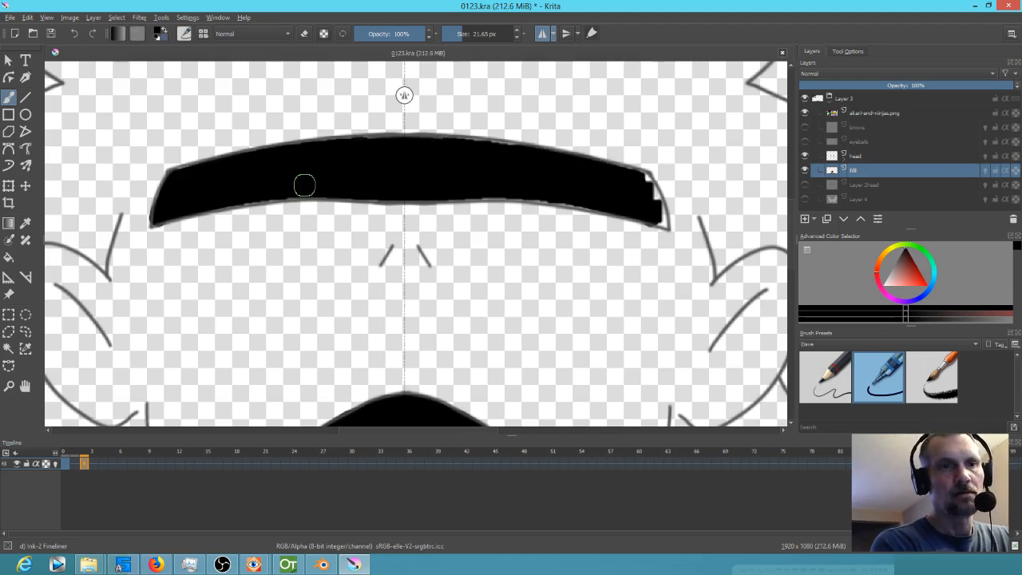
pyautogui.moveTo(640, 185); pyautogui.dragTo(645, 193)
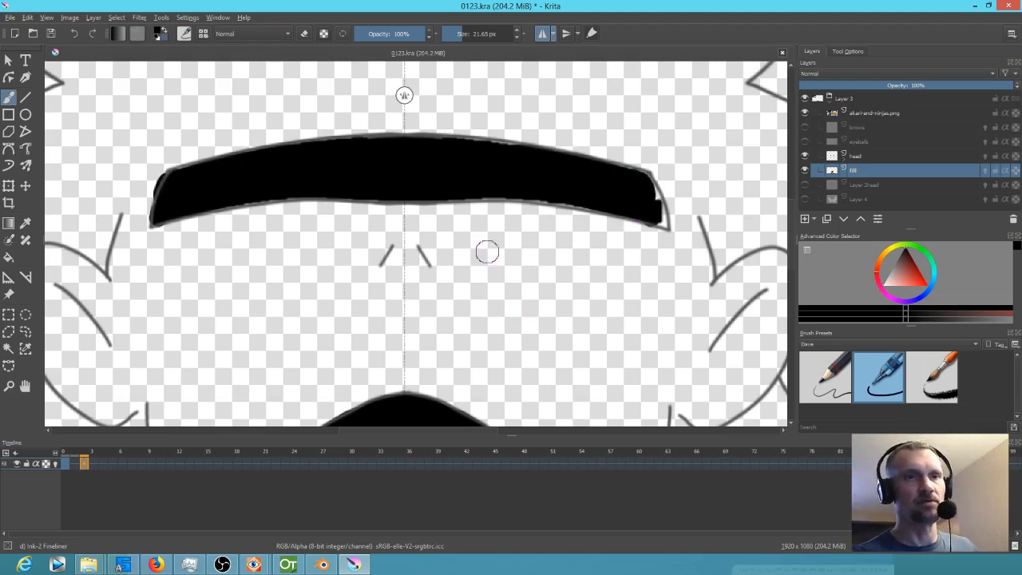
# Step: Shift the mirror axis slightly right, reduce the brush to 9.59 px, and paint the gaps at the headband's right end black
pyautogui.moveTo(403, 94); pyautogui.dragTo(405, 94)
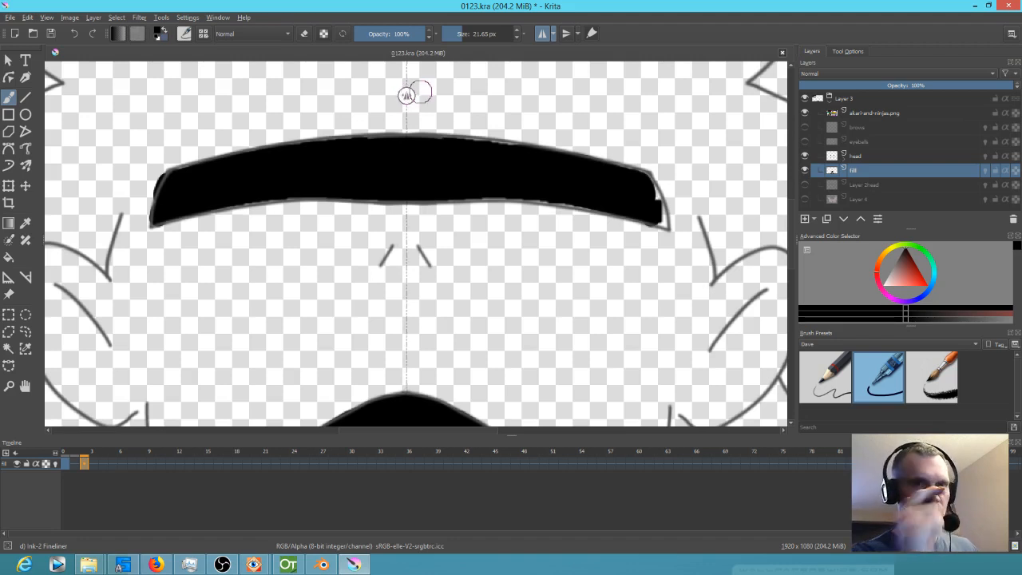
pyautogui.press('[')
pyautogui.press('[')
pyautogui.press('[')
pyautogui.press('[')
pyautogui.moveTo(655, 194); pyautogui.dragTo(660, 221)
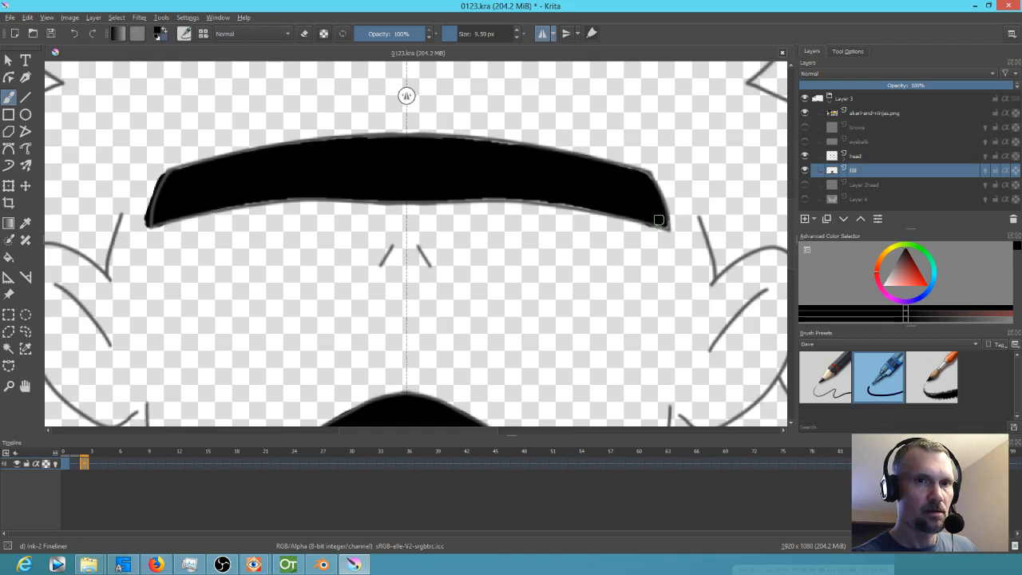
pyautogui.click(666, 226)
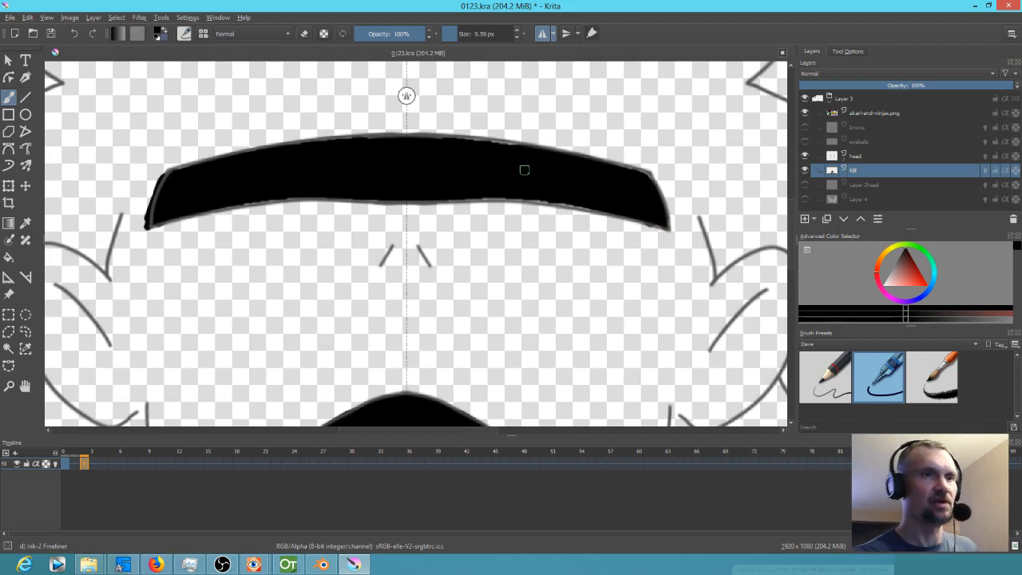
# Step: Erase the black overspill outside the headband's left end on frame 2, touch up its ends in black, and save the file
pyautogui.press('e')
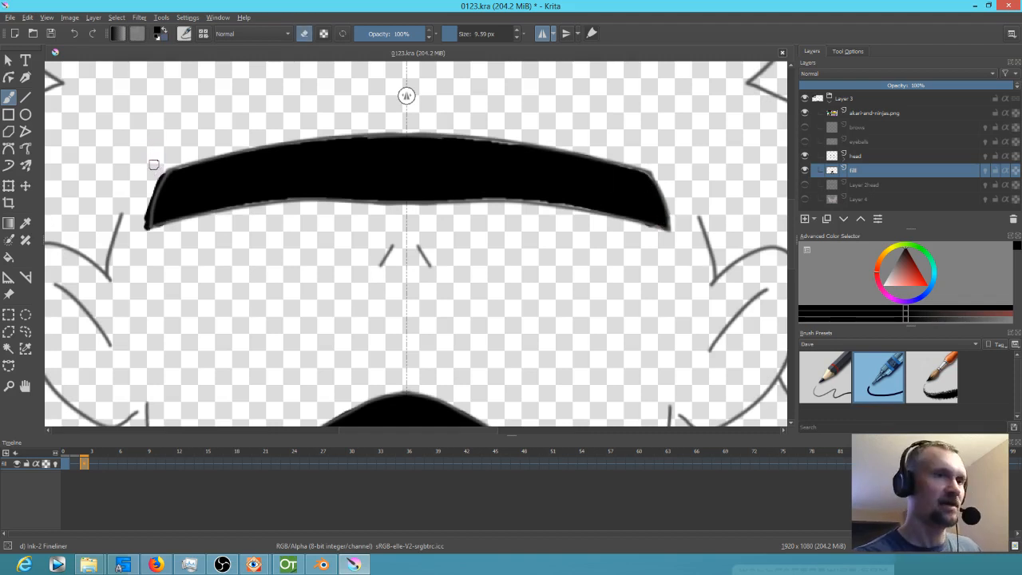
pyautogui.moveTo(141, 220)
pyautogui.mouseDown()
pyautogui.moveTo(156, 178)
pyautogui.moveTo(143, 227)
pyautogui.mouseUp()
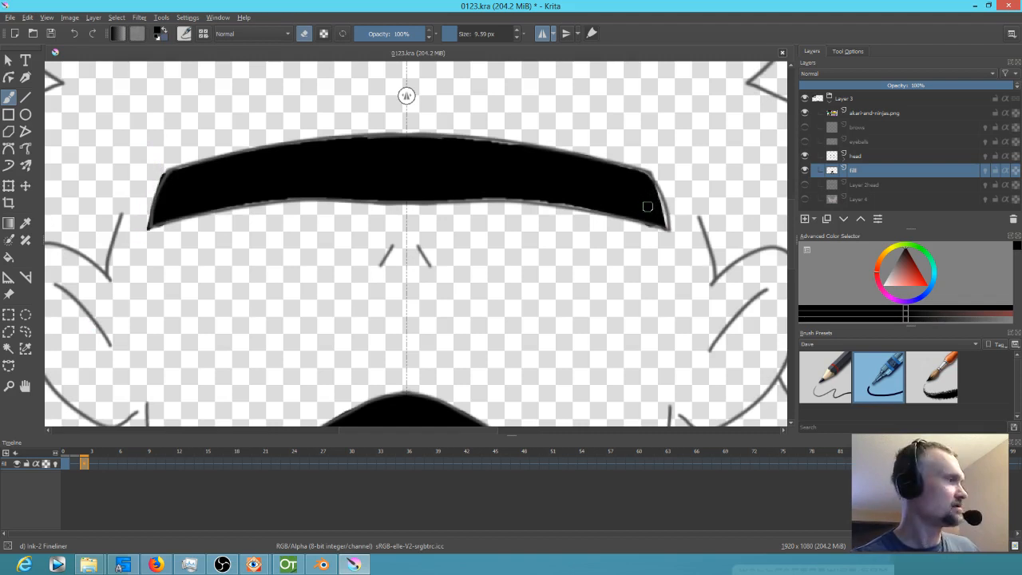
pyautogui.press('e')
pyautogui.moveTo(651, 188)
pyautogui.mouseDown()
pyautogui.moveTo(663, 220)
pyautogui.moveTo(661, 204)
pyautogui.mouseUp()
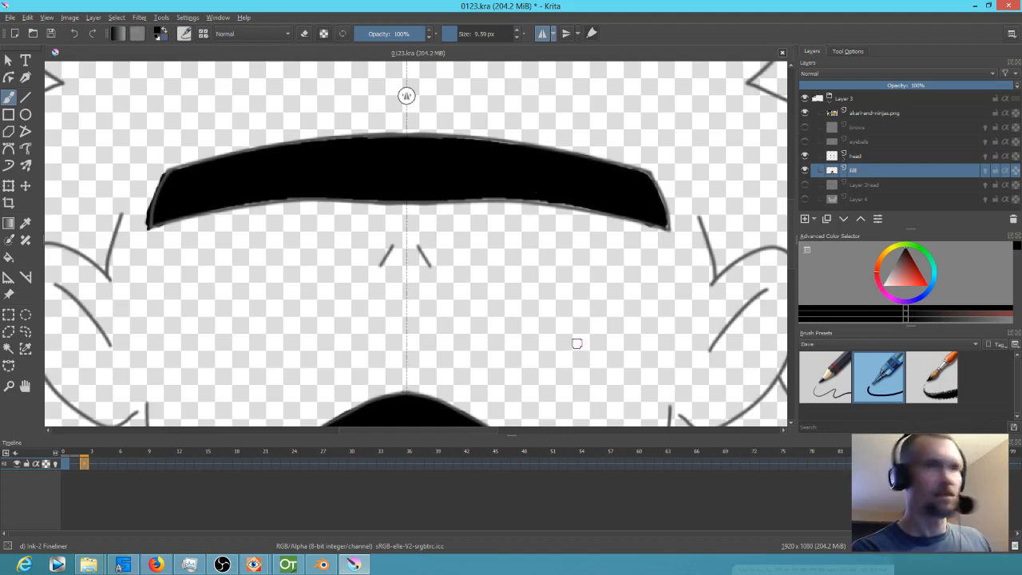
pyautogui.press('l')
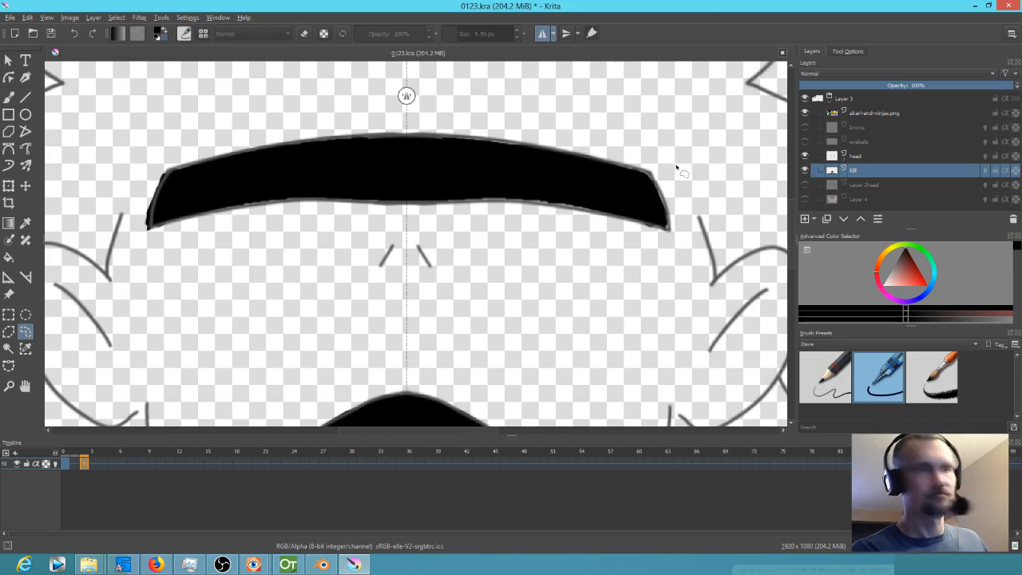
pyautogui.hotkey('ctrl', 's')
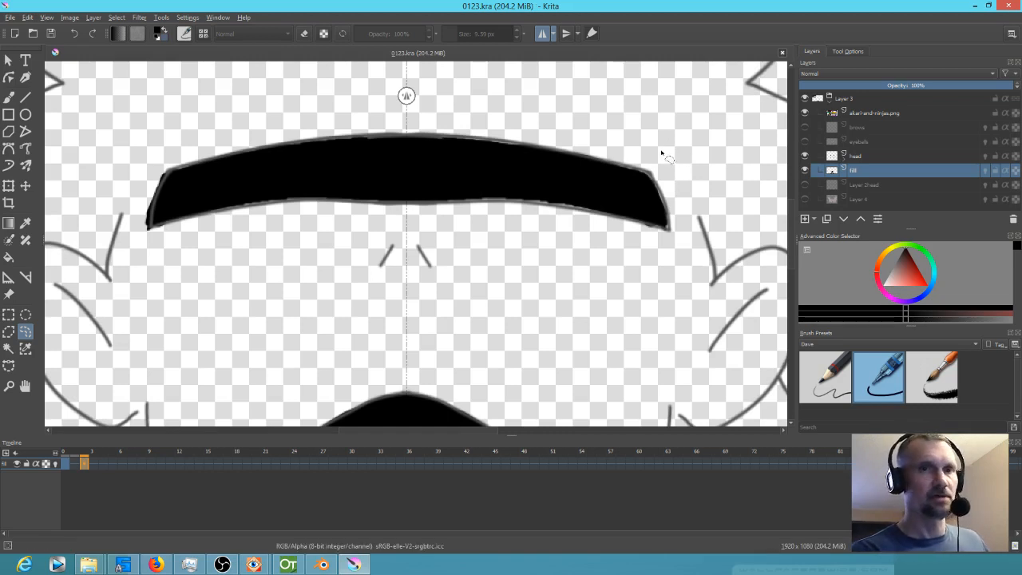
# Step: Try to copy the headband fill from frame 2 to frame 0 with a freehand selection, merging the pasted layer into the fill layer
pyautogui.moveTo(667, 157)
pyautogui.mouseDown()
pyautogui.moveTo(560, 126)
pyautogui.moveTo(245, 118)
pyautogui.moveTo(171, 144)
pyautogui.moveTo(144, 183)
pyautogui.moveTo(139, 228)
pyautogui.moveTo(170, 261)
pyautogui.moveTo(377, 221)
pyautogui.moveTo(474, 233)
pyautogui.moveTo(557, 260)
pyautogui.moveTo(678, 238)
pyautogui.mouseUp()
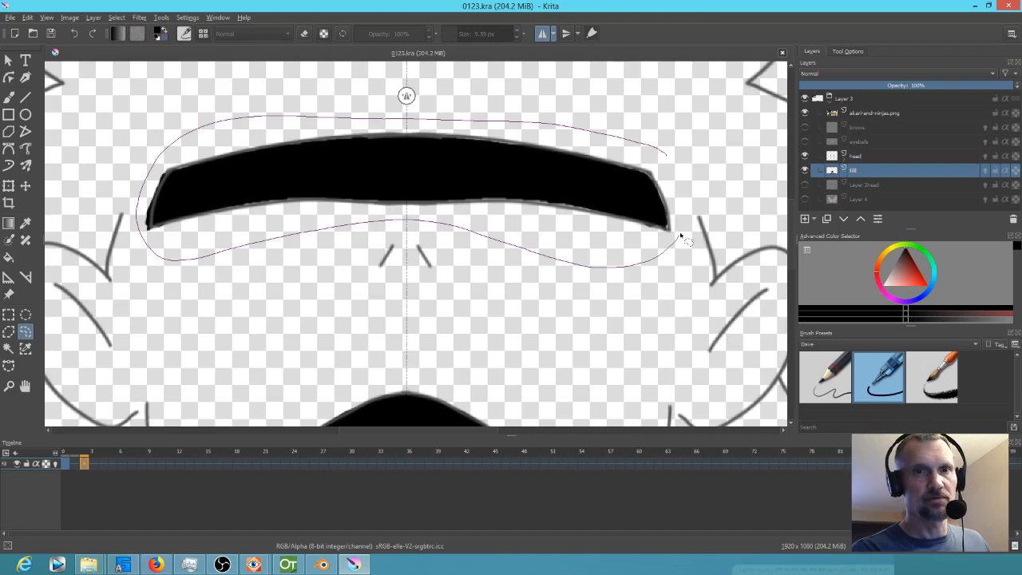
pyautogui.moveTo(670, 165); pyautogui.dragTo(667, 157)
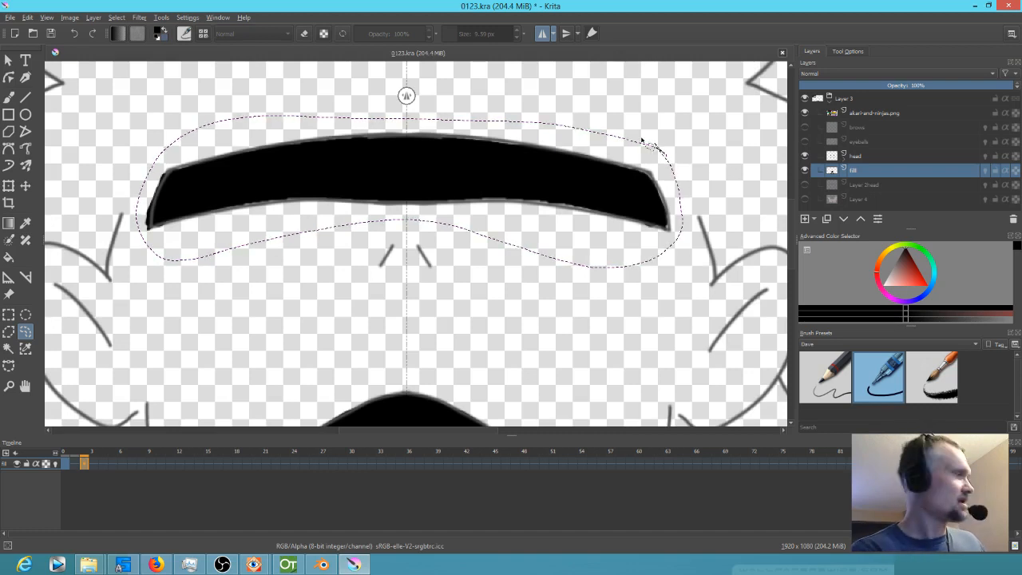
pyautogui.press('Left')
pyautogui.press('Left')
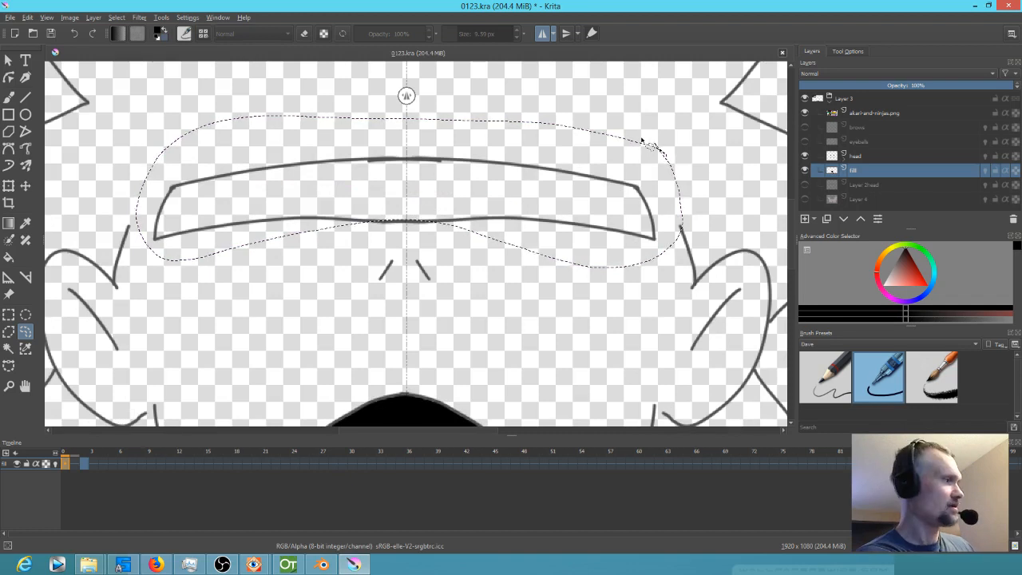
pyautogui.hotkey('ctrl', 'v')
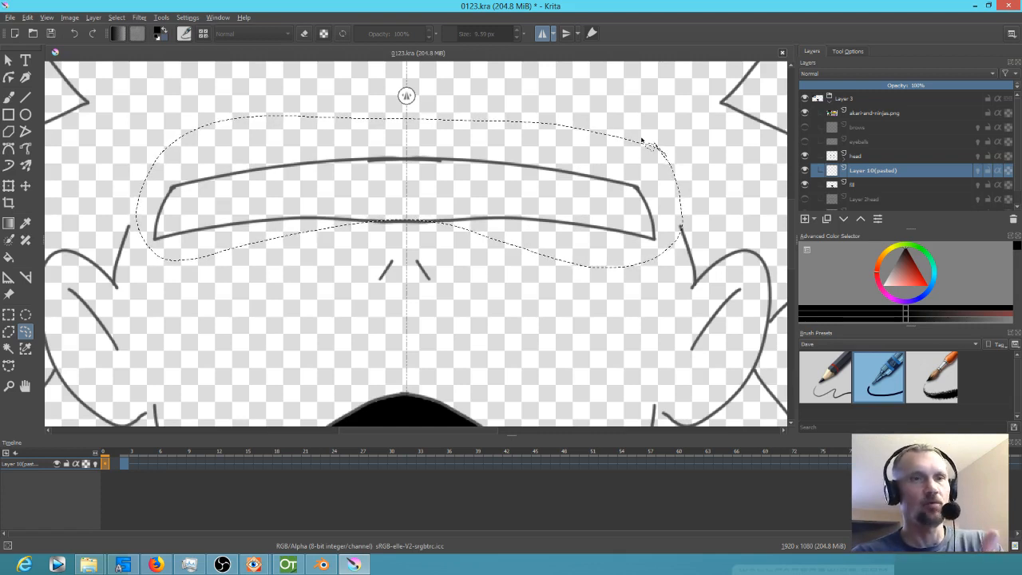
pyautogui.scroll(-5, 591, 192)
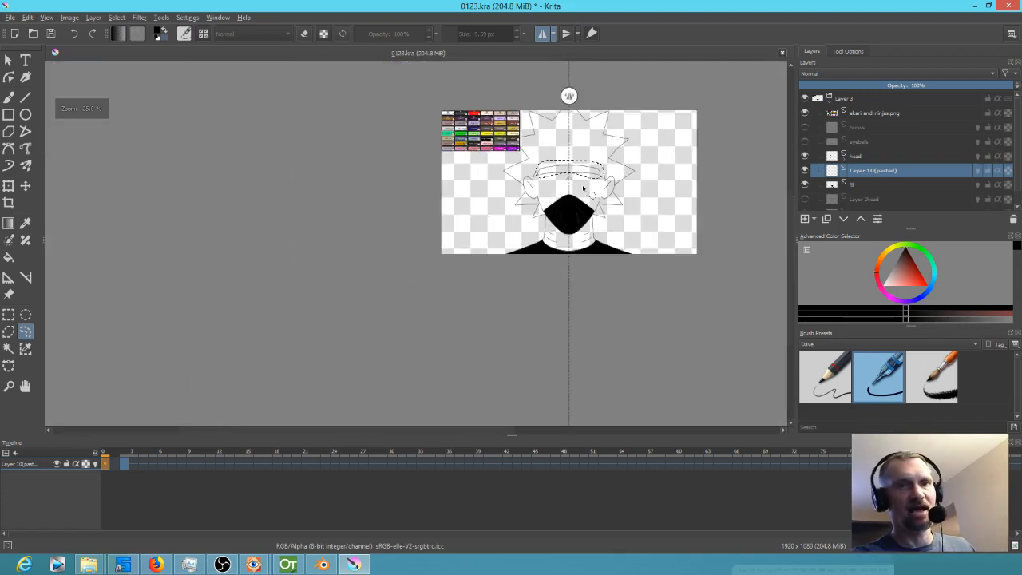
pyautogui.scroll(4, 591, 192)
pyautogui.moveTo(587, 190); pyautogui.dragTo(585, 269)
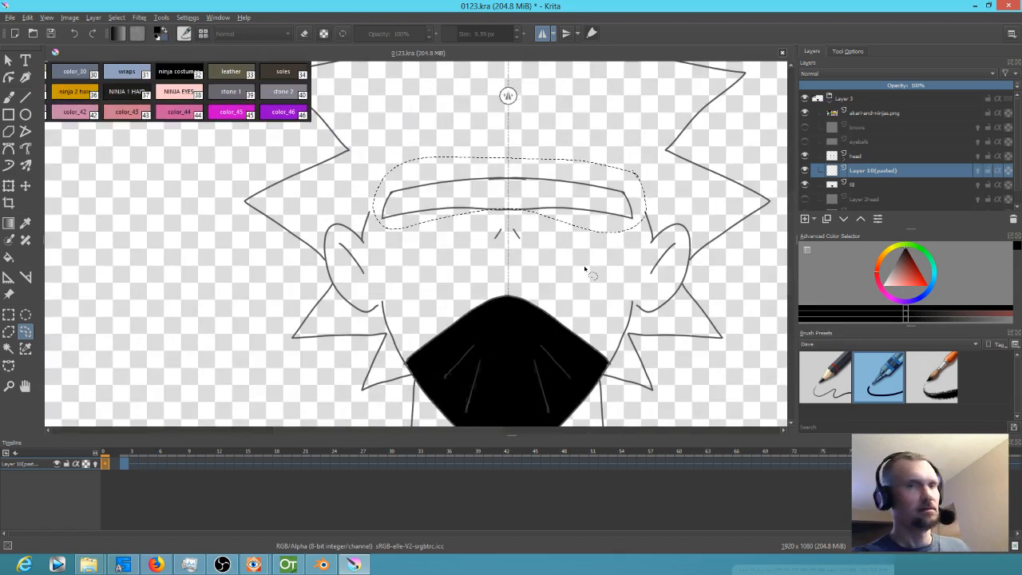
pyautogui.hotkey('ctrl', 'e')
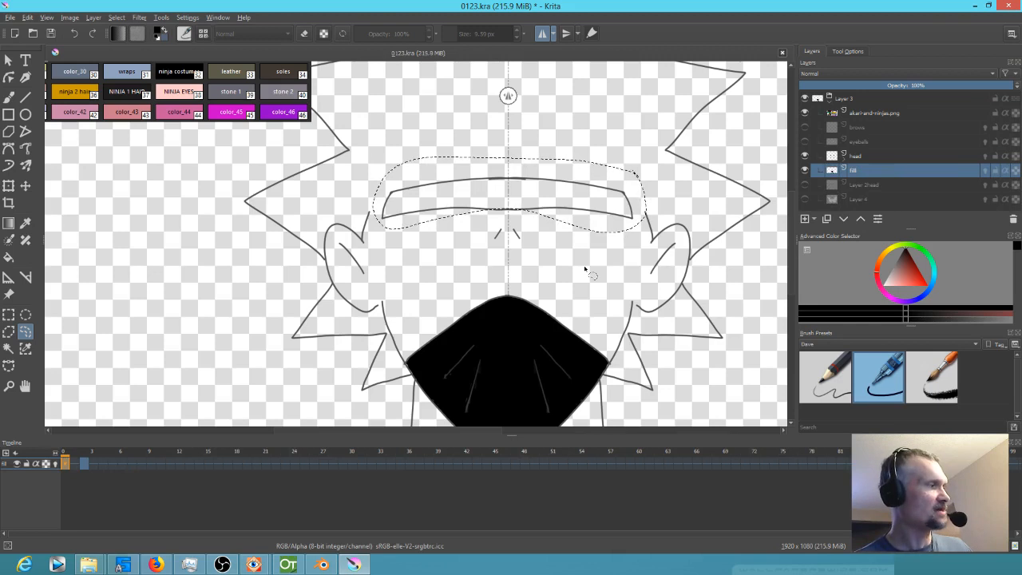
pyautogui.hotkey('ctrl', 'shift', 'a')
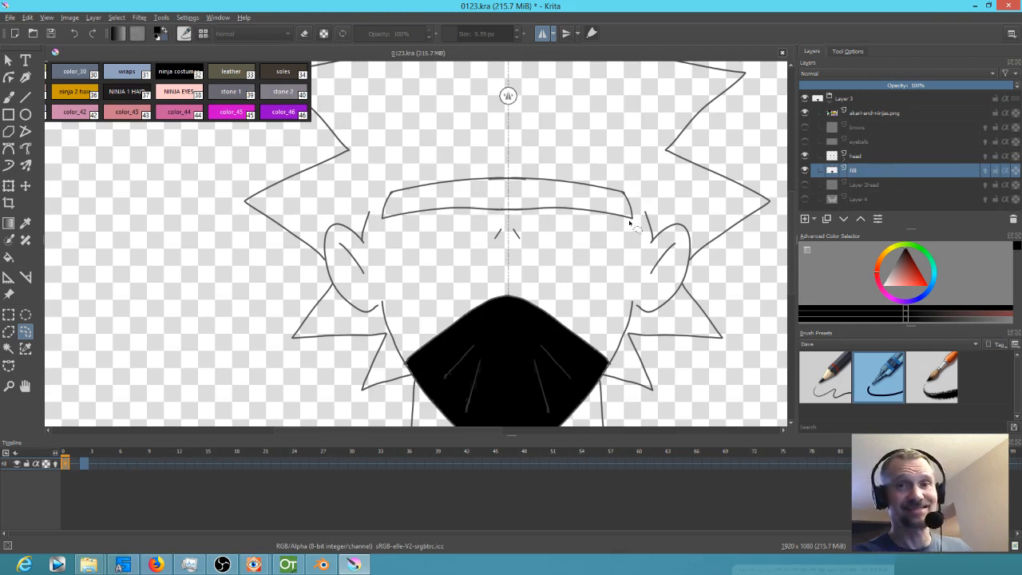
# Step: Try pasting the headband fill on frame 0 without a selection, merge it into the fill layer, and check against frame 2
pyautogui.hotkey('ctrl', 'v')
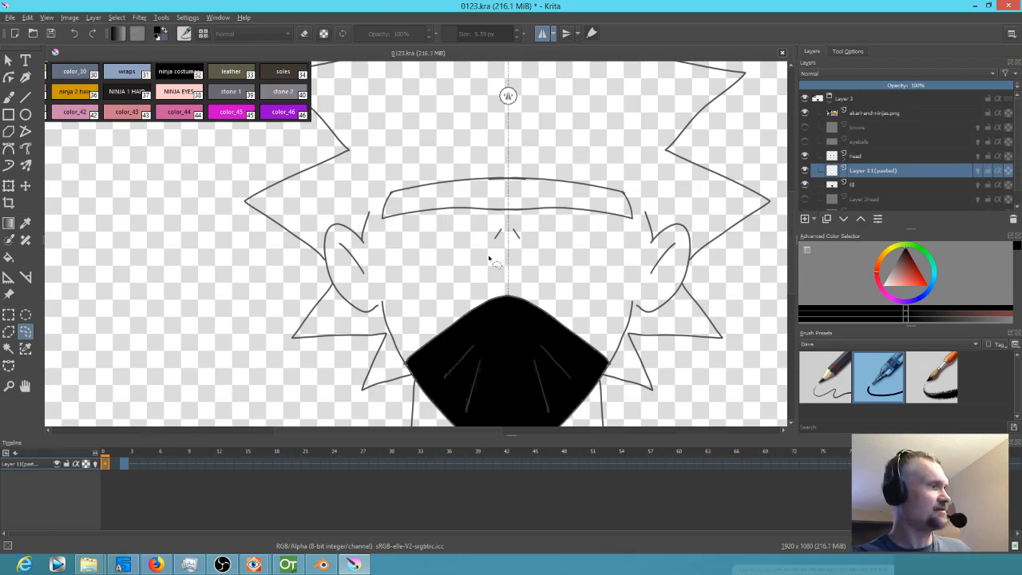
pyautogui.hotkey('ctrl', 'e')
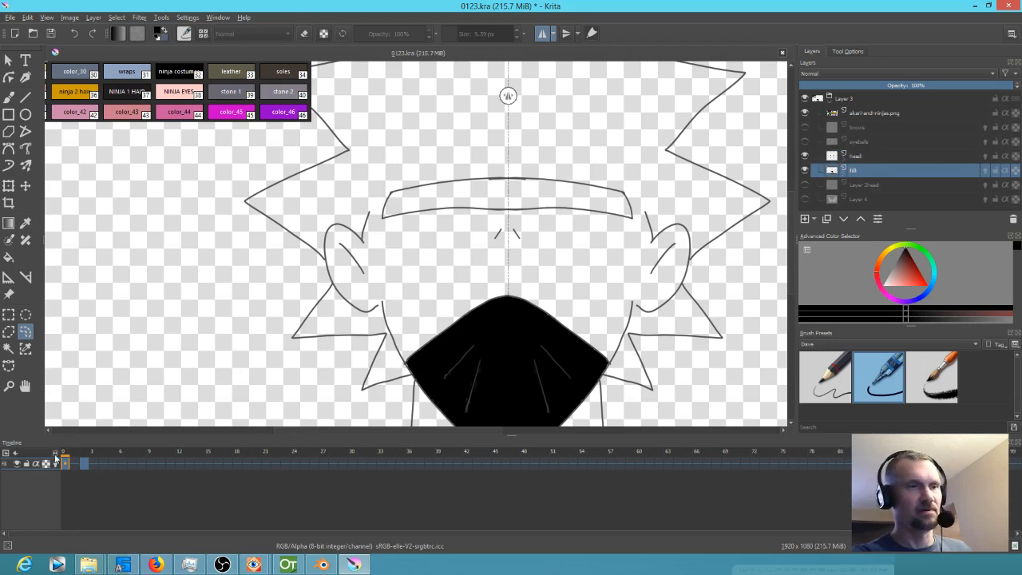
pyautogui.click(86, 456)
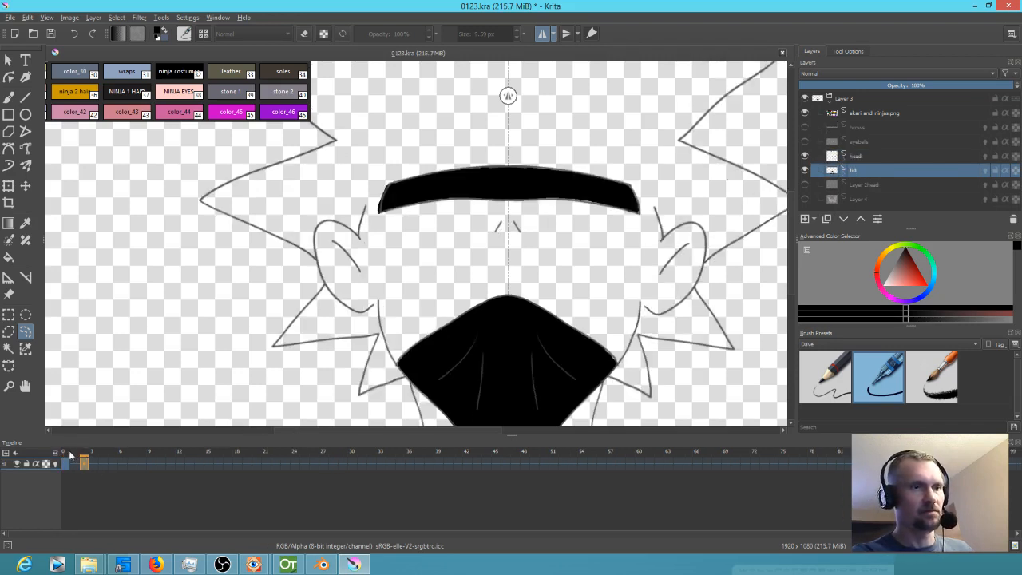
# Step: Fill the headband with black on frame 0 of the fill layer
pyautogui.click(66, 458)
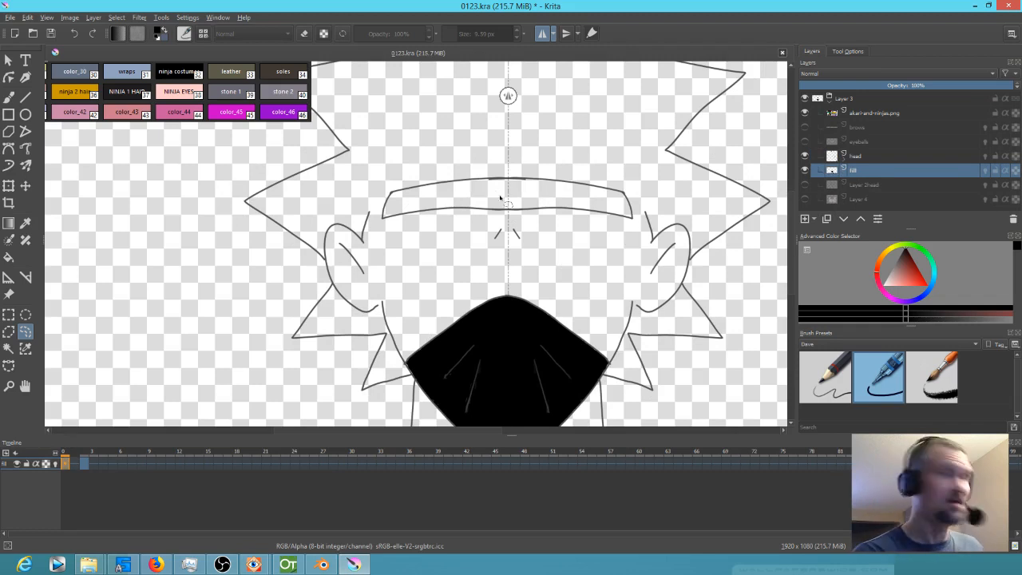
pyautogui.press('f')
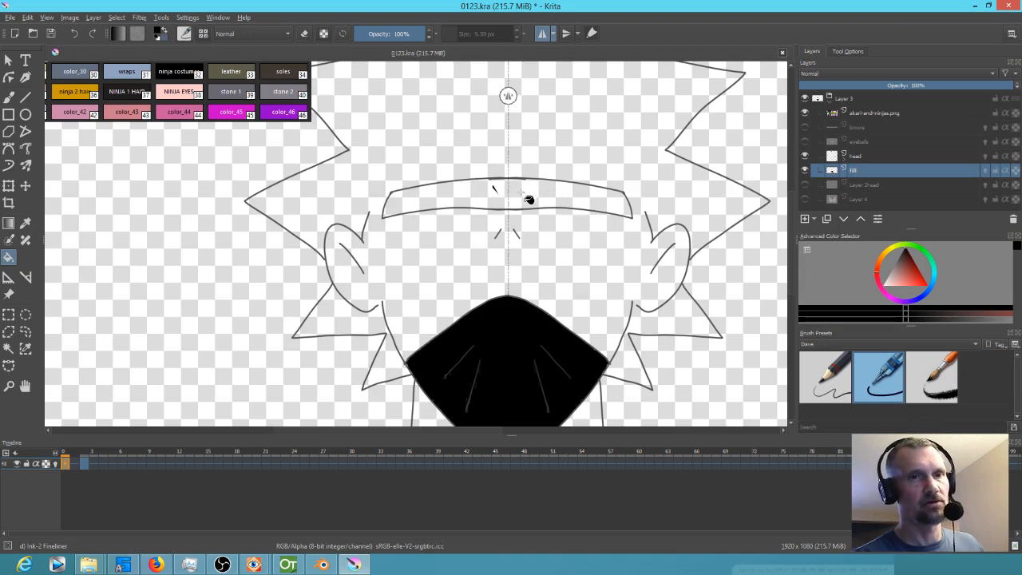
pyautogui.click(552, 193)
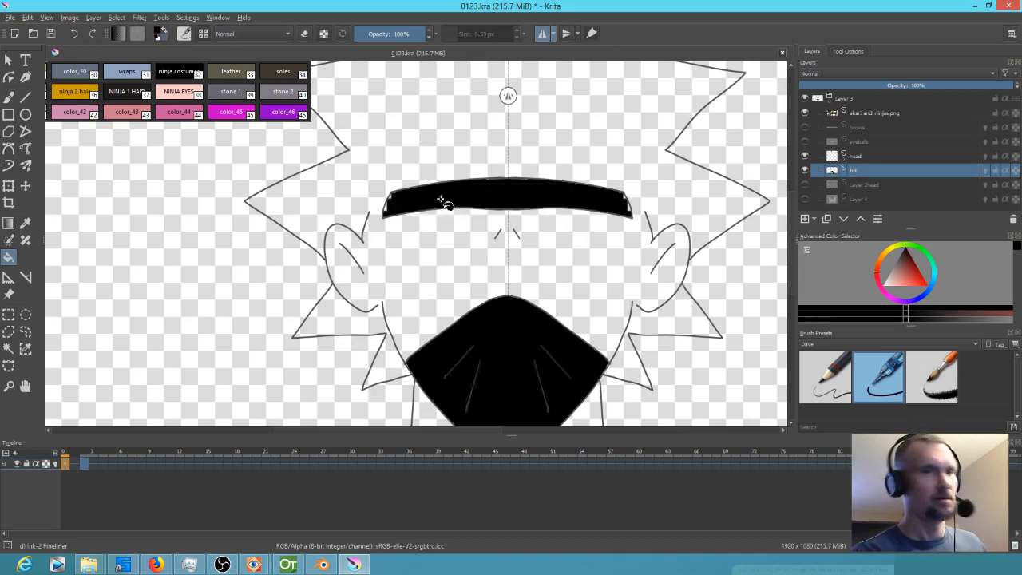
# Step: Paint the ragged fill gaps at the headband's ends and along its edges black on frame 0, and save the file
pyautogui.press('b')
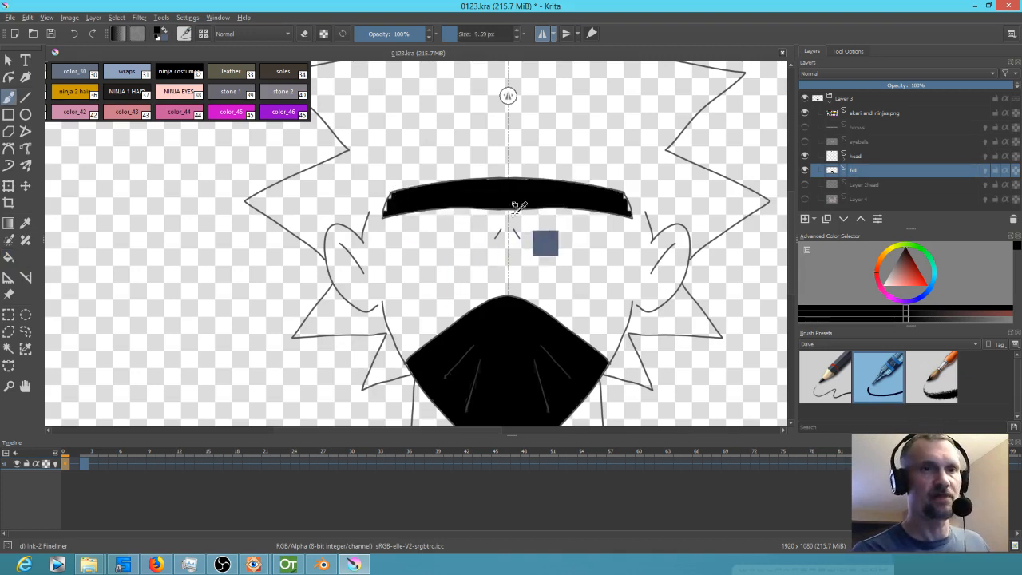
pyautogui.moveTo(407, 222); pyautogui.dragTo(445, 151)
pyautogui.moveTo(367, 135); pyautogui.dragTo(339, 191)
pyautogui.moveTo(639, 152); pyautogui.dragTo(402, 196)
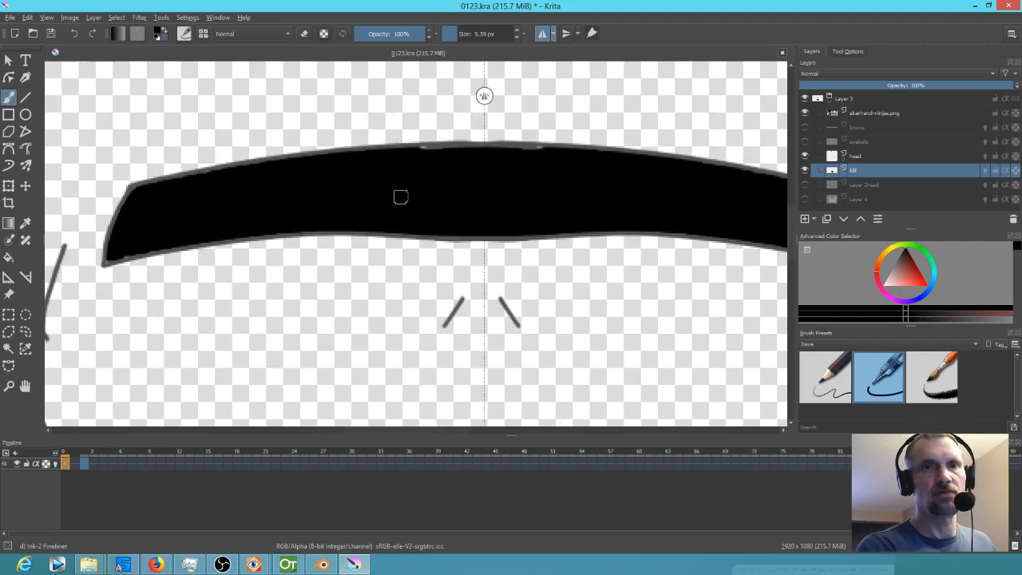
pyautogui.moveTo(415, 153); pyautogui.dragTo(431, 151)
pyautogui.moveTo(696, 205); pyautogui.dragTo(352, 210)
pyautogui.moveTo(476, 221)
pyautogui.mouseDown()
pyautogui.moveTo(484, 216)
pyautogui.moveTo(509, 257)
pyautogui.mouseUp()
pyautogui.moveTo(316, 275); pyautogui.dragTo(610, 238)
pyautogui.scroll(-4, 610, 238)
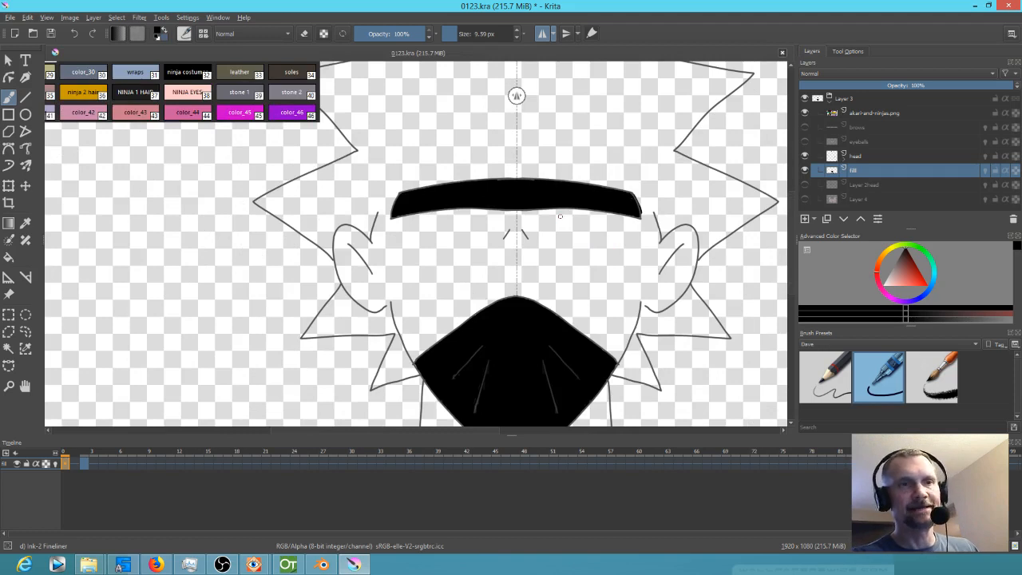
pyautogui.moveTo(276, 140)
pyautogui.mouseDown()
pyautogui.moveTo(296, 294)
pyautogui.moveTo(328, 324)
pyautogui.moveTo(324, 298)
pyautogui.mouseUp()
pyautogui.moveTo(380, 270)
pyautogui.mouseDown()
pyautogui.moveTo(386, 235)
pyautogui.moveTo(374, 150)
pyautogui.moveTo(358, 151)
pyautogui.mouseUp()
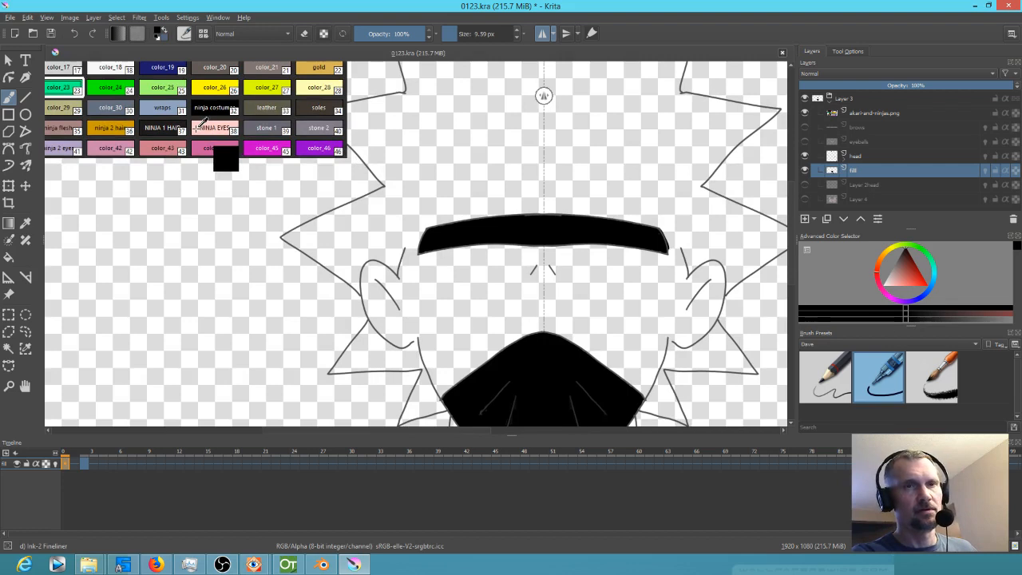
pyautogui.click(51, 33)
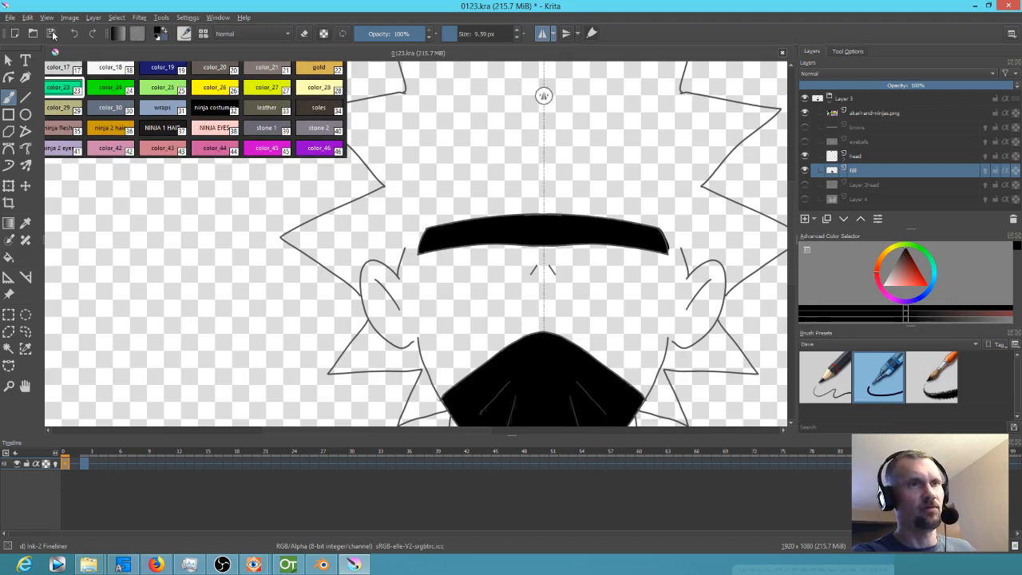
# Step: Open the recent image 0118.png and sample the pink skin colour from the bald character's head
pyautogui.click(10, 16)
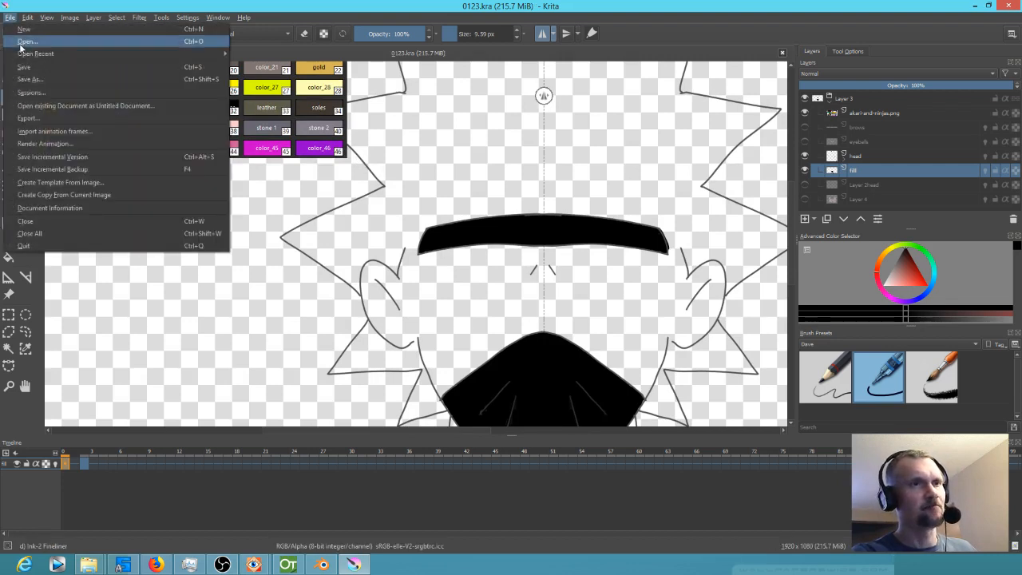
pyautogui.moveTo(21, 54)
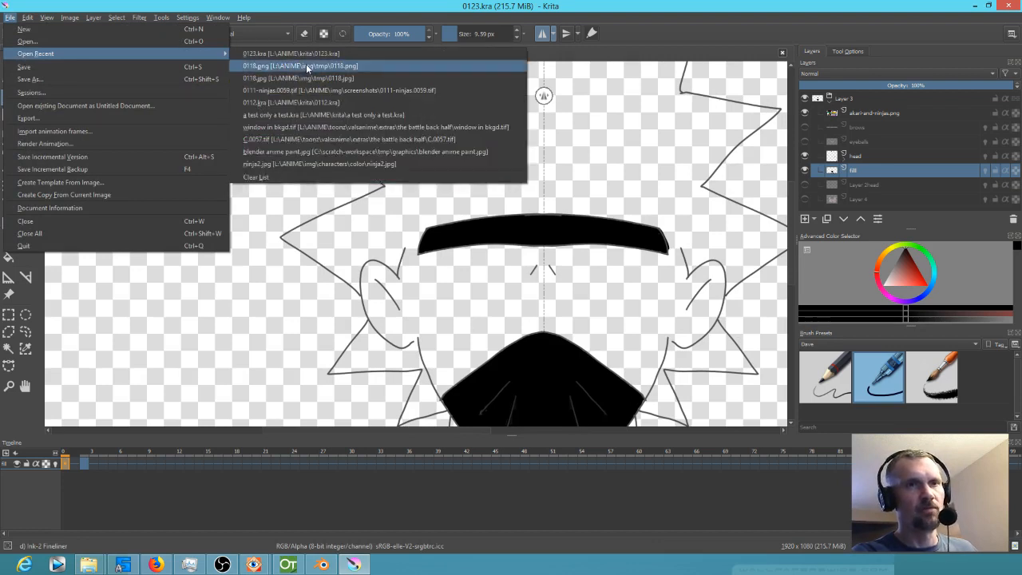
pyautogui.click(306, 66)
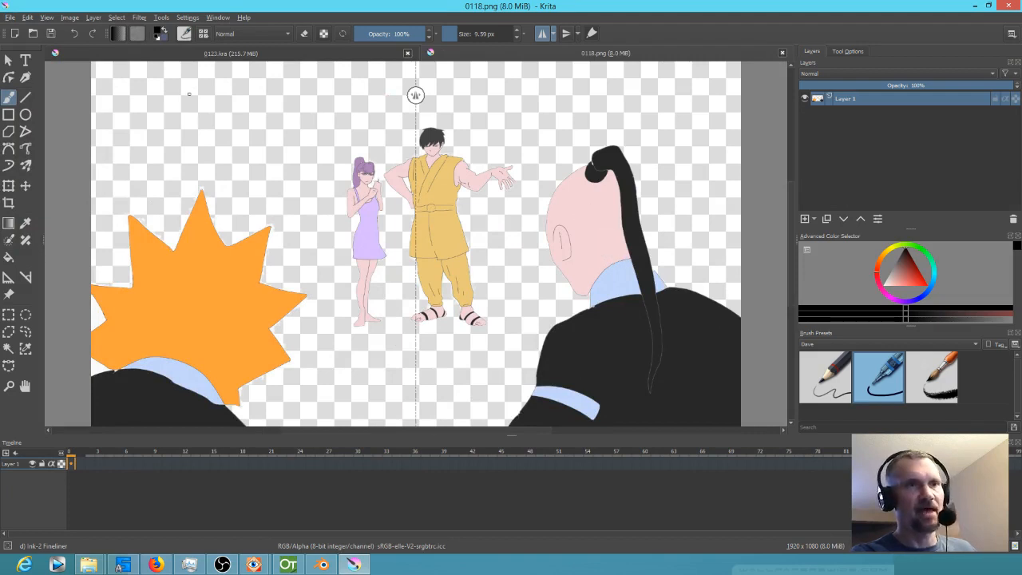
pyautogui.click(293, 54)
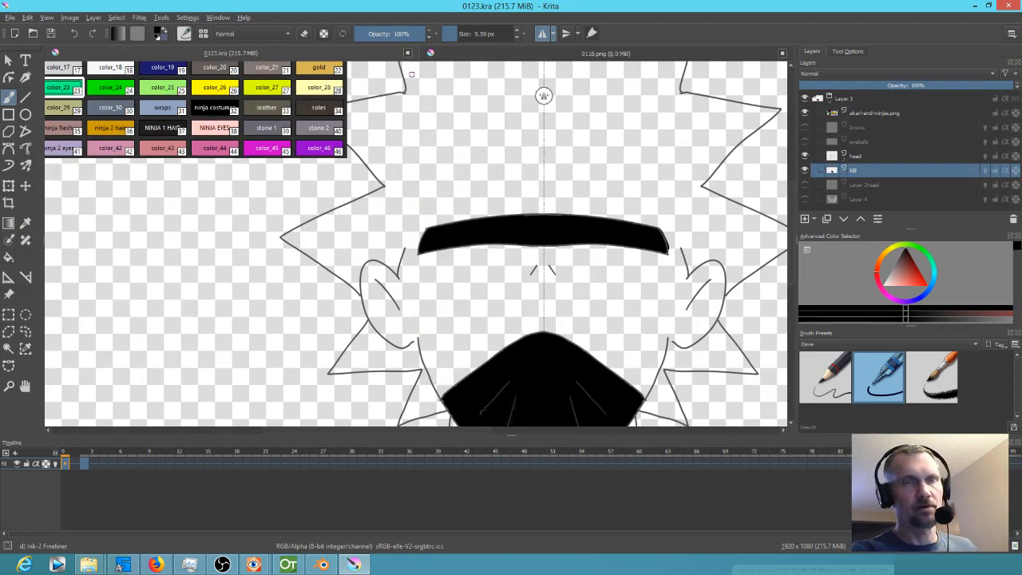
pyautogui.click(475, 54)
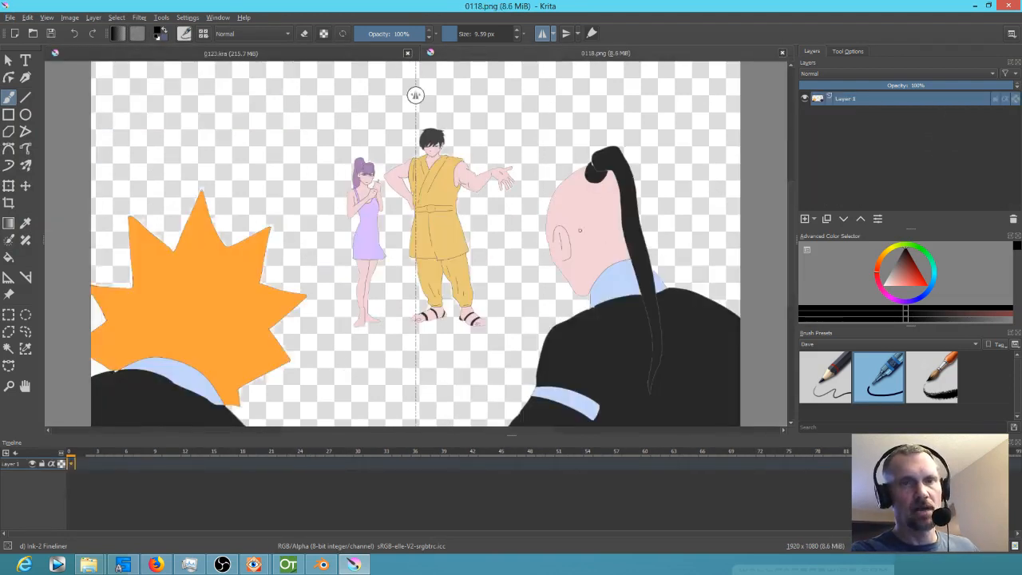
pyautogui.press('ctrl')
pyautogui.keyDown('ctrl'); pyautogui.click(597, 225); pyautogui.keyUp('ctrl')
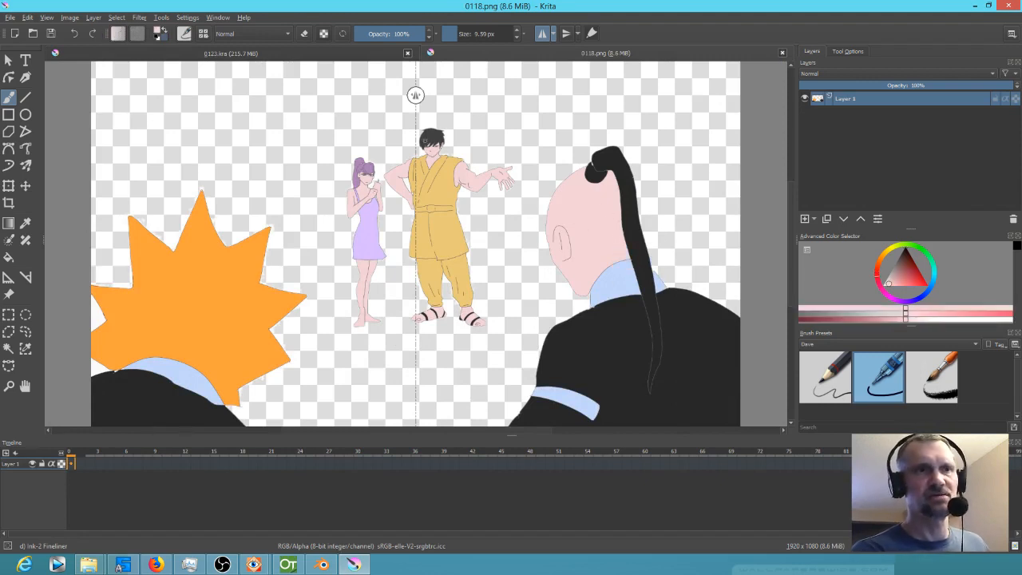
# Step: In 0123.kra, close the outline gaps beside the headband and below the ears with skin pink on frame 0, and fill the face and ears
pyautogui.click(265, 56)
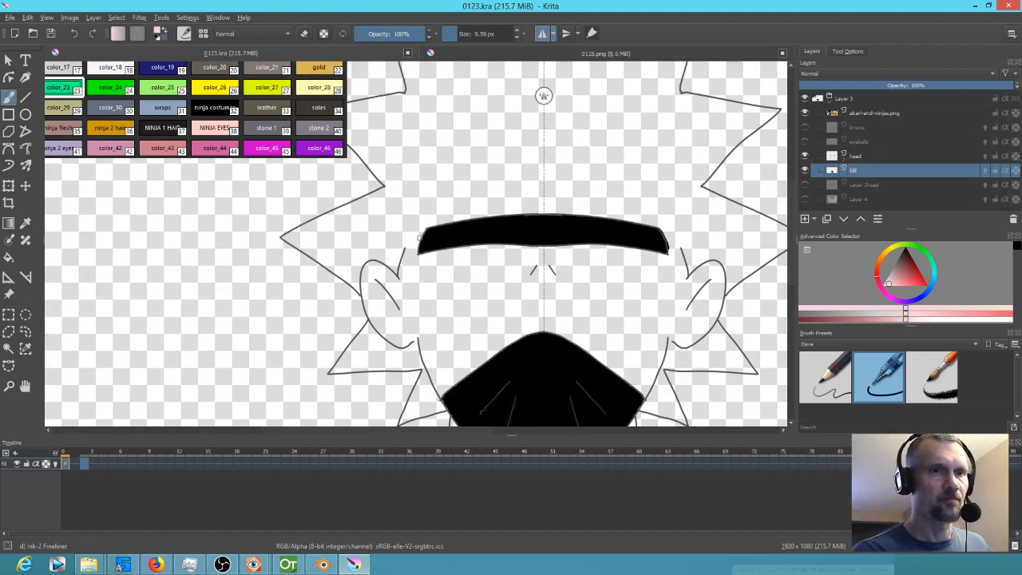
pyautogui.moveTo(407, 248); pyautogui.dragTo(422, 234)
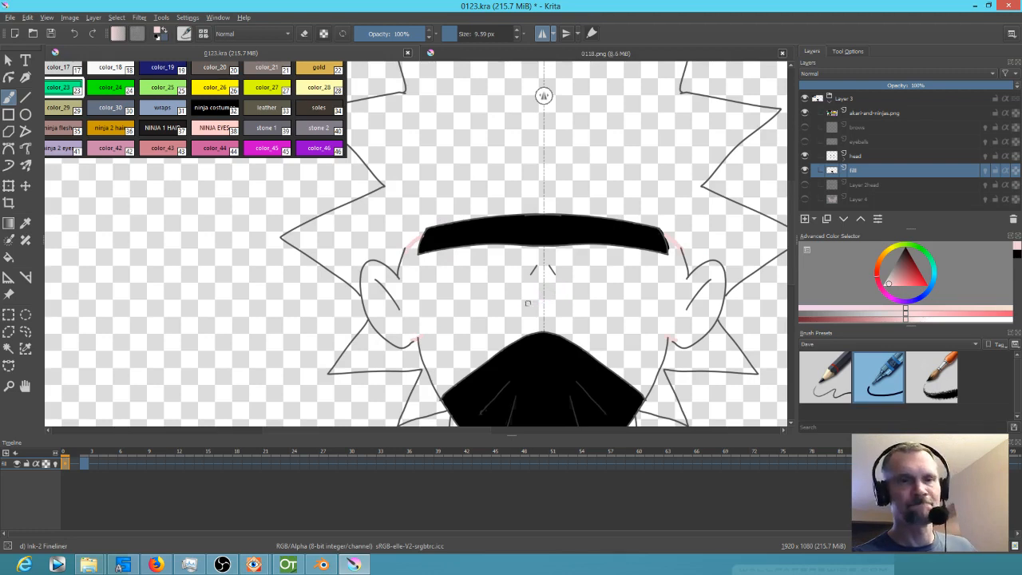
pyautogui.press('f')
pyautogui.click(492, 302)
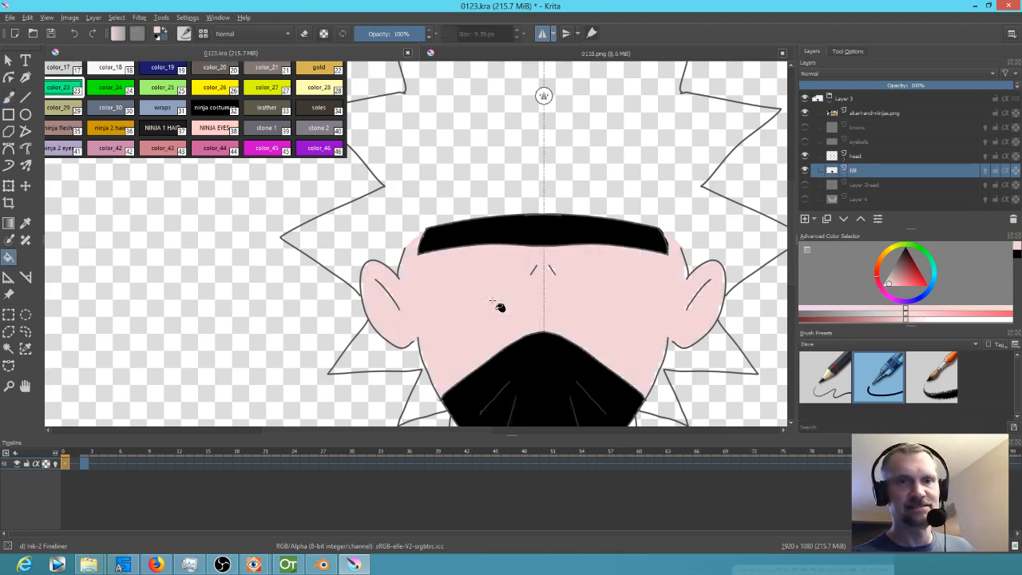
# Step: On frame 2, close the outline gaps beside the headband and below the ears with skin pink, and fill the face and ears
pyautogui.press('b')
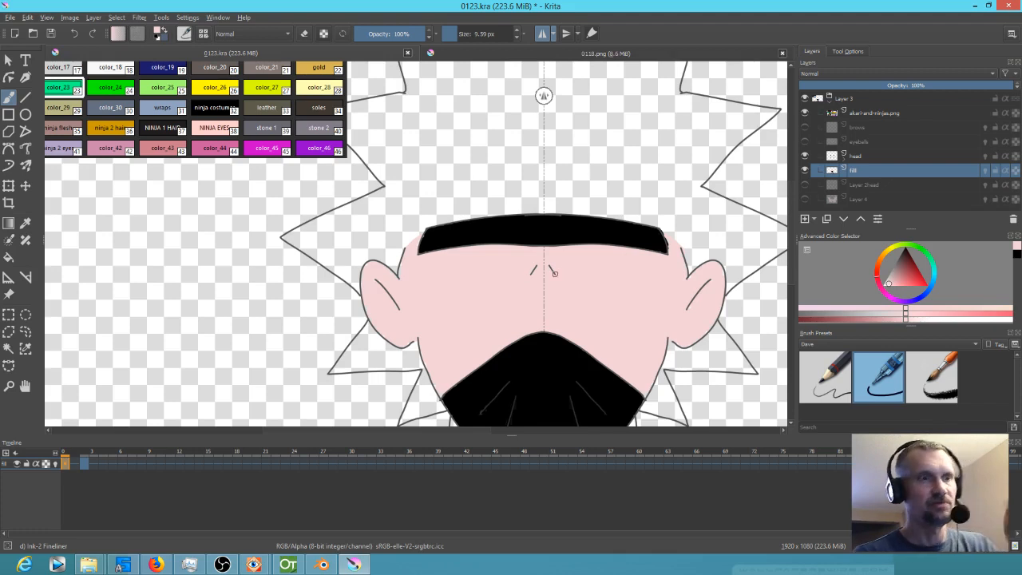
pyautogui.press('Right')
pyautogui.press('Right')
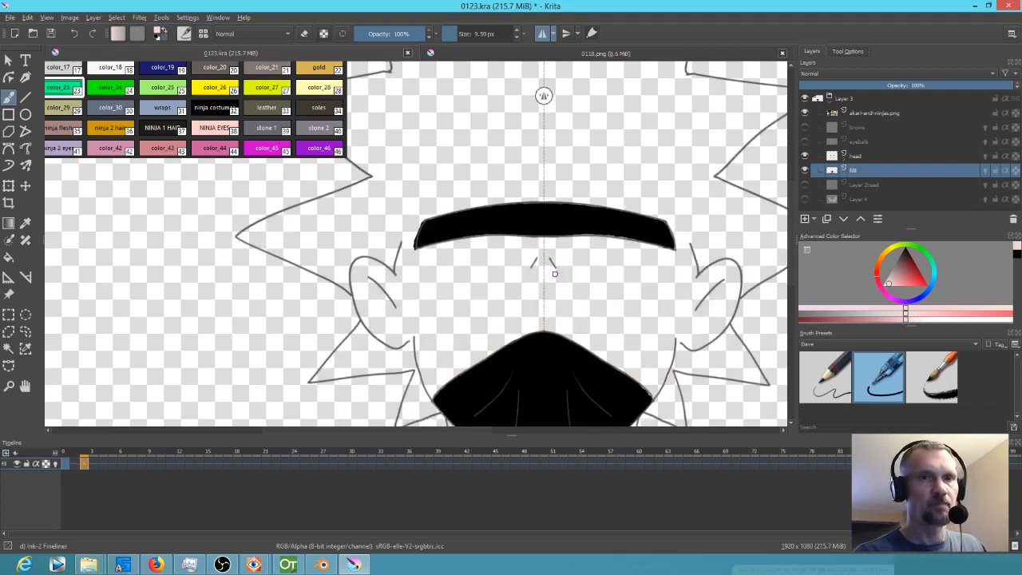
pyautogui.moveTo(400, 246); pyautogui.dragTo(416, 230)
pyautogui.moveTo(409, 343); pyautogui.dragTo(419, 337)
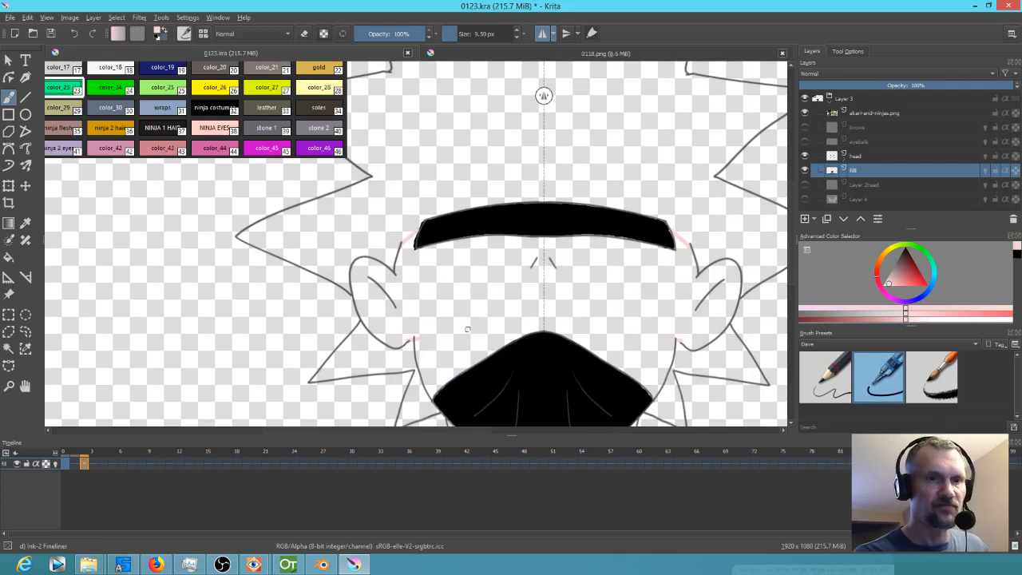
pyautogui.press('f')
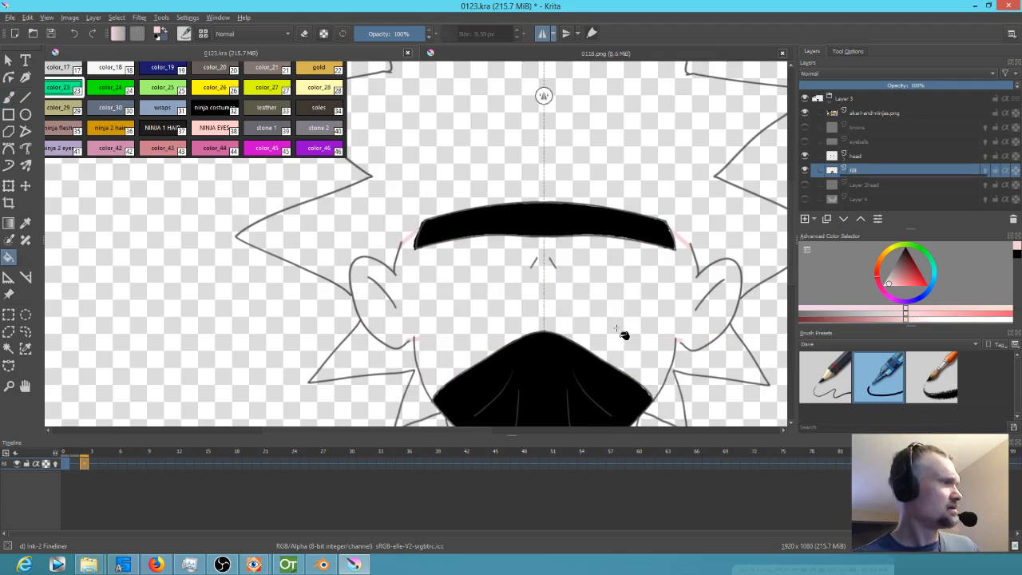
pyautogui.click(636, 322)
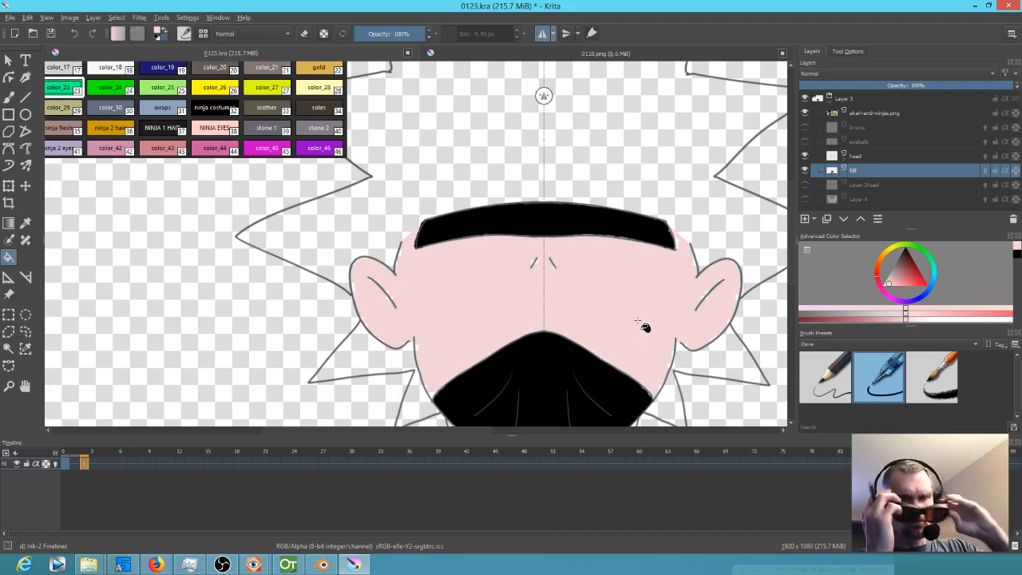
# Step: Paint the unfilled slivers along the ears and nose lines pink on frame 2, and flip between frames 0 and 2 to compare them
pyautogui.press('b')
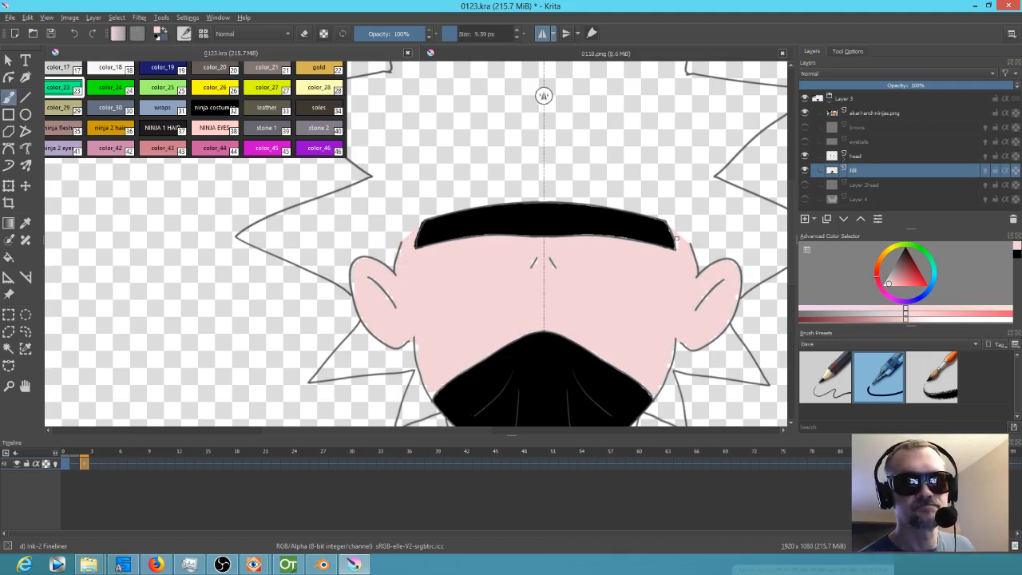
pyautogui.moveTo(733, 303); pyautogui.dragTo(737, 291)
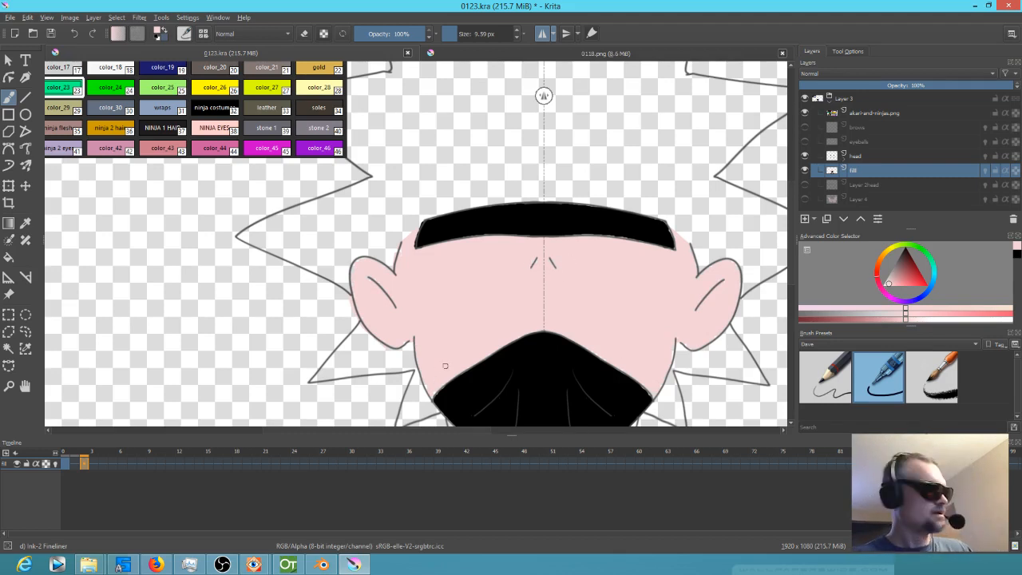
pyautogui.press('Left')
pyautogui.press('Right')
pyautogui.press('Left')
pyautogui.press('Right')
pyautogui.press('Left')
pyautogui.press('Right')
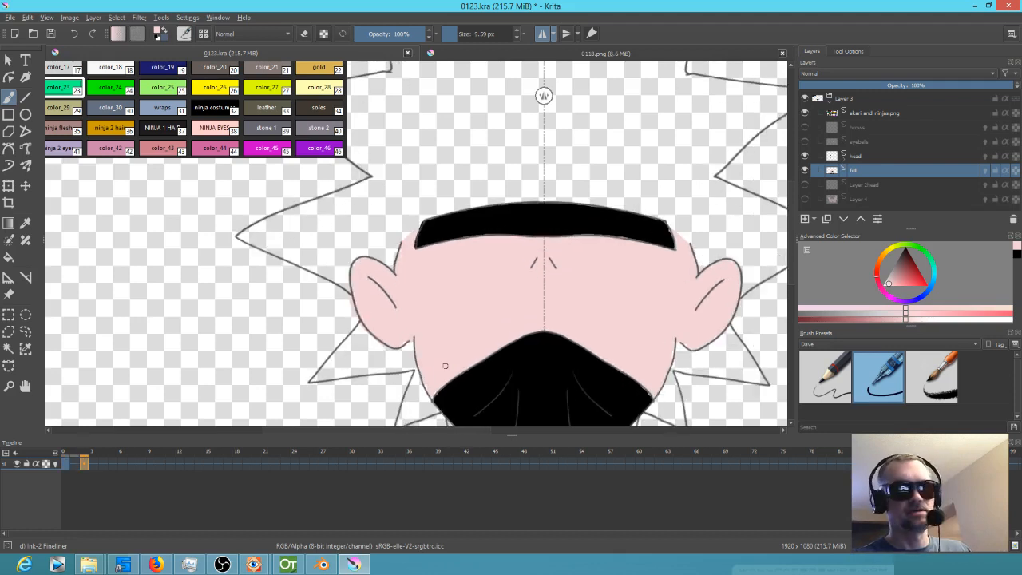
pyautogui.press('Left')
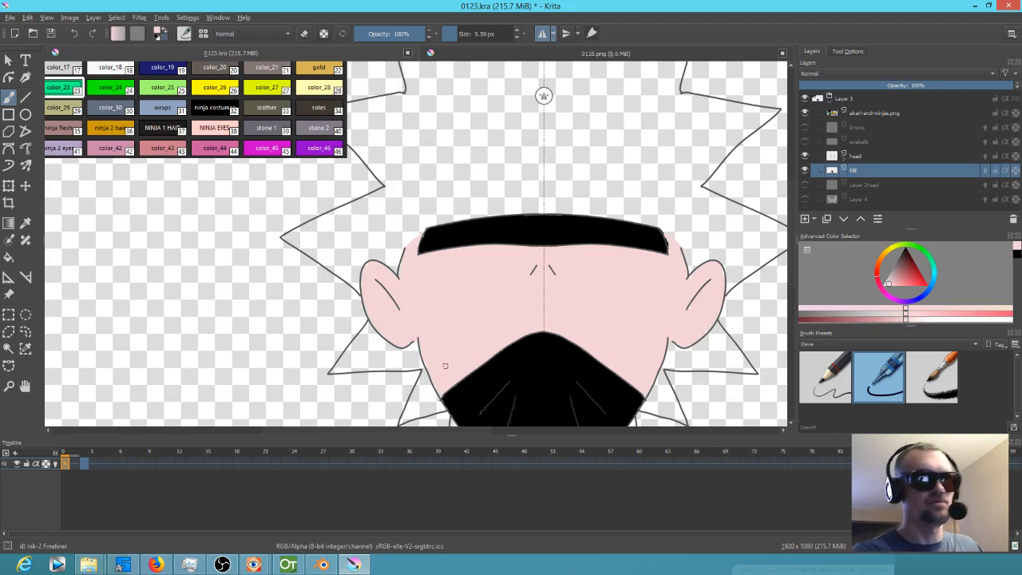
# Step: Sample the ninja 2 hair colour from the reference palette and fill the spiky upper hair with it on frames 0 and 2
pyautogui.scroll(3, 445, 365)
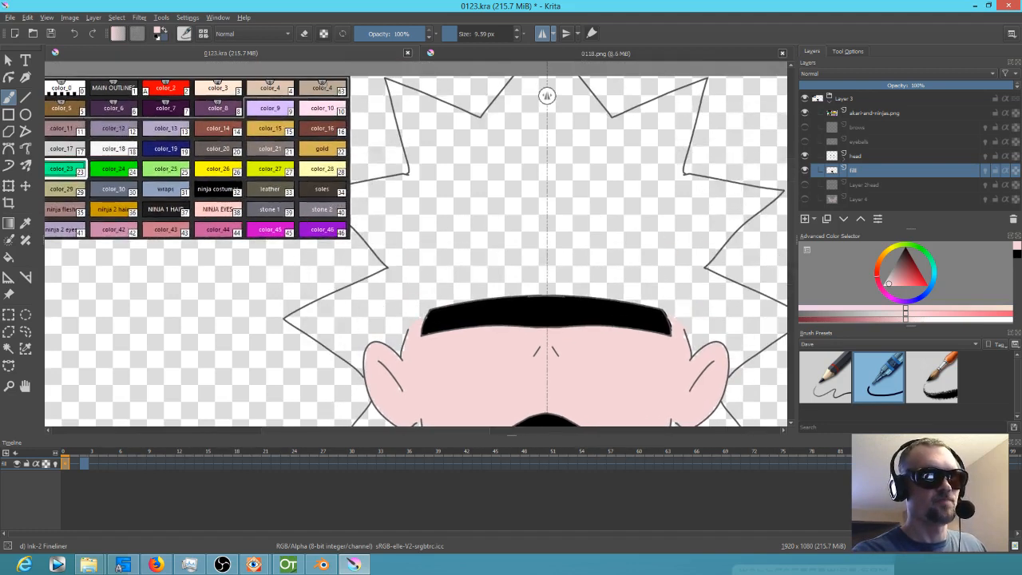
pyautogui.click(103, 206)
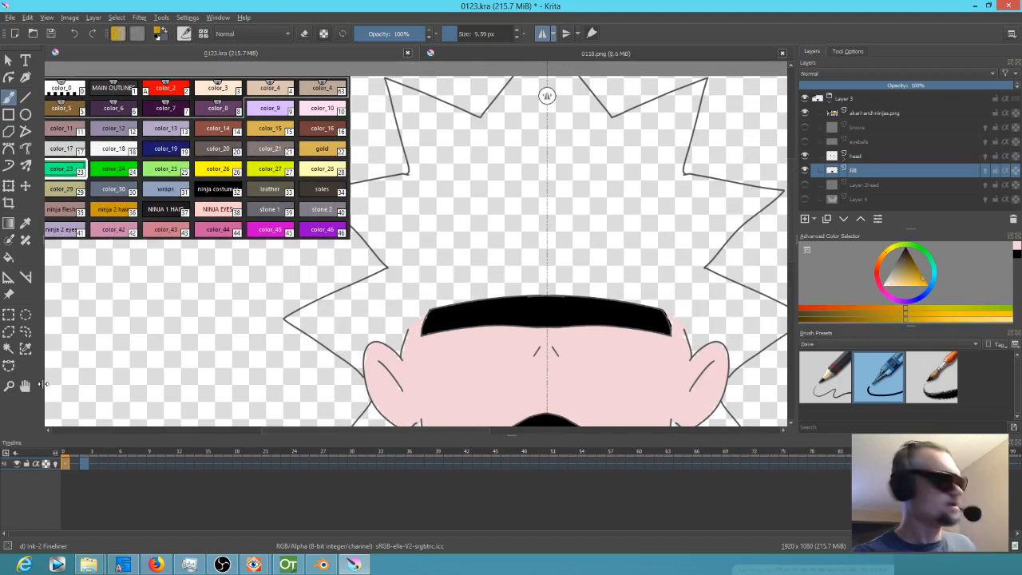
pyautogui.press('f')
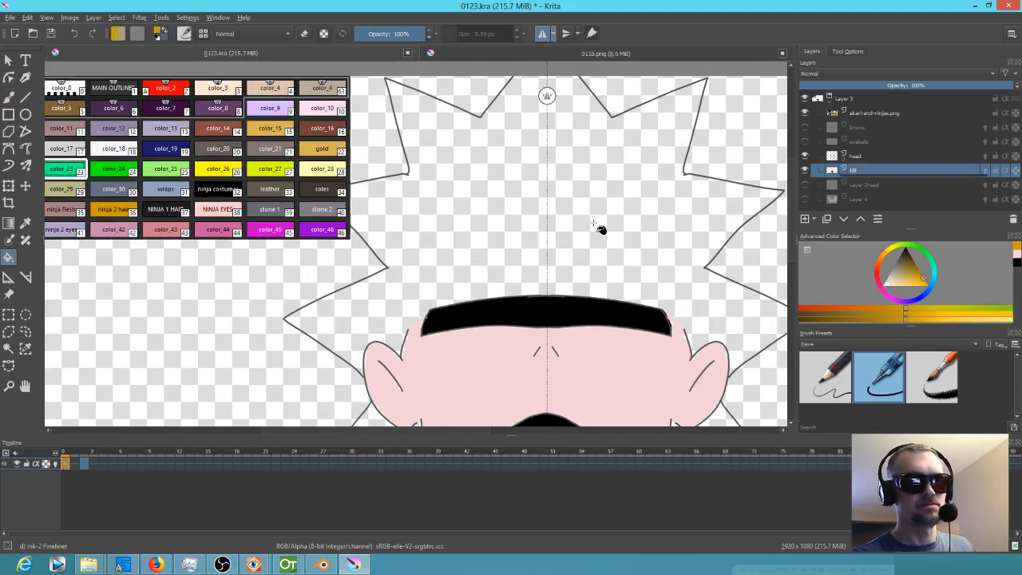
pyautogui.click(595, 224)
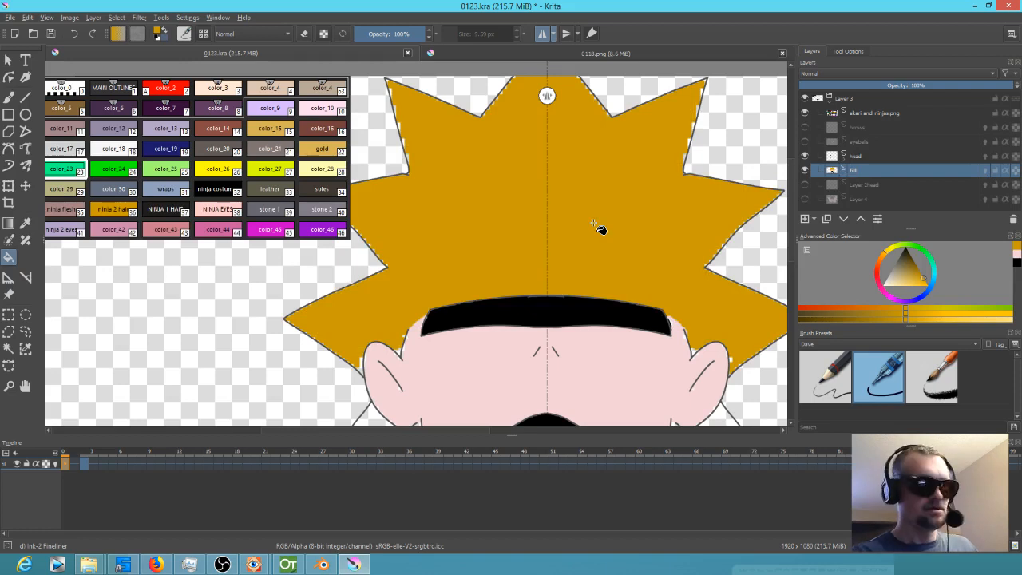
pyautogui.hotkey('ctrl', 'z')
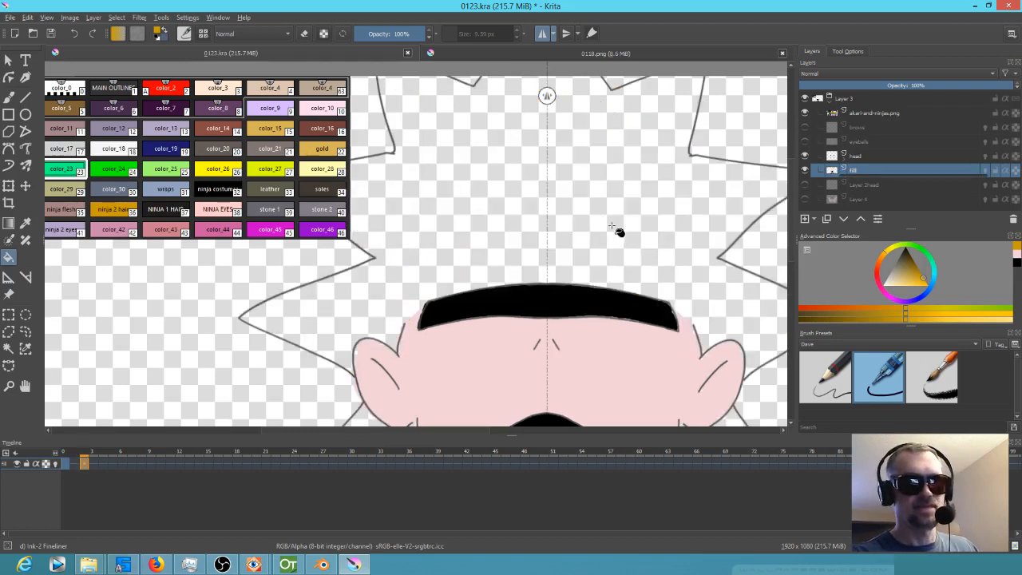
pyautogui.click(610, 236)
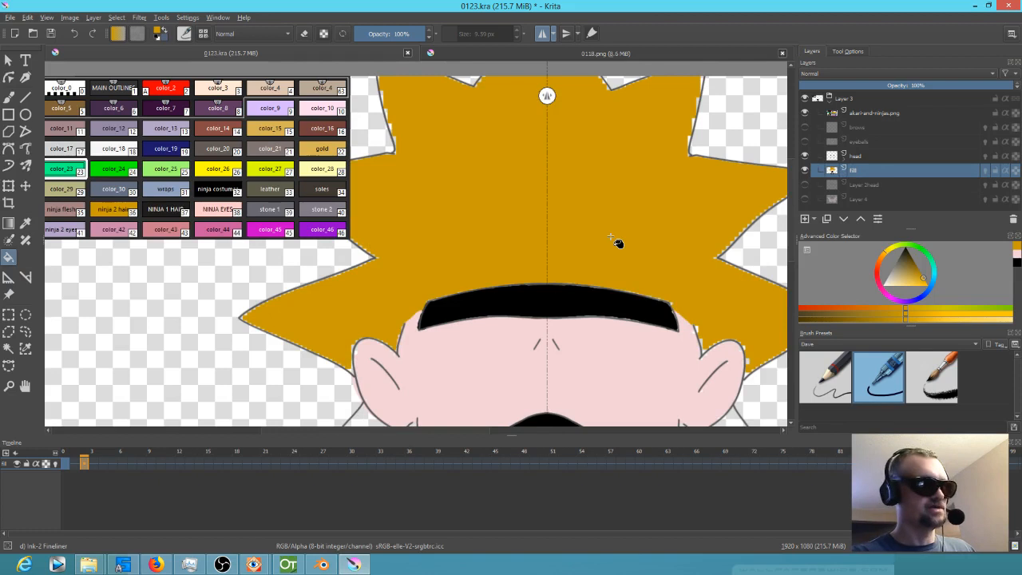
# Step: Go back to frame 0 and paint the fill gaps above the ears and along the hair spikes' edges in the hair colour
pyautogui.press('Left')
pyautogui.press('Left')
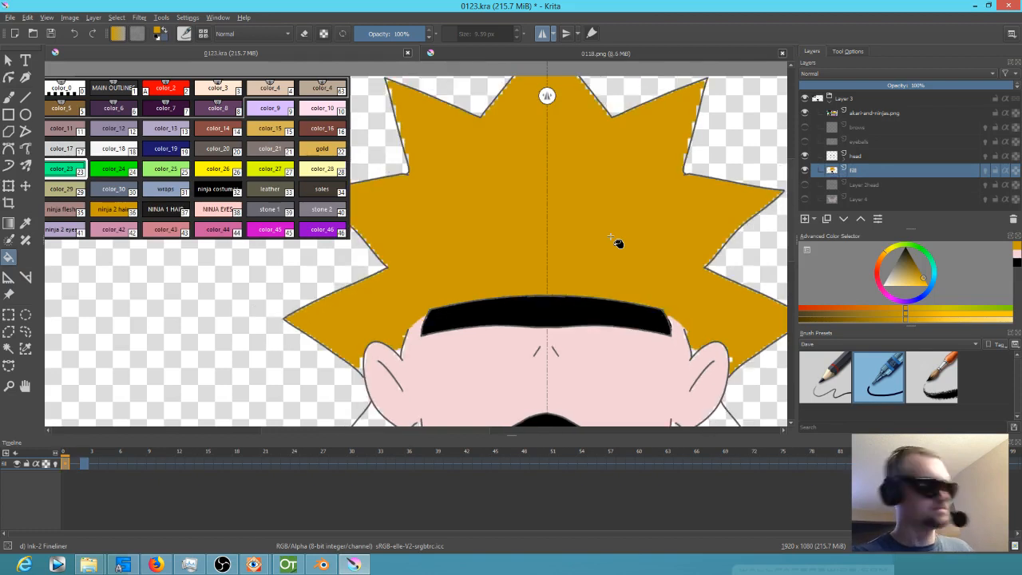
pyautogui.press('b')
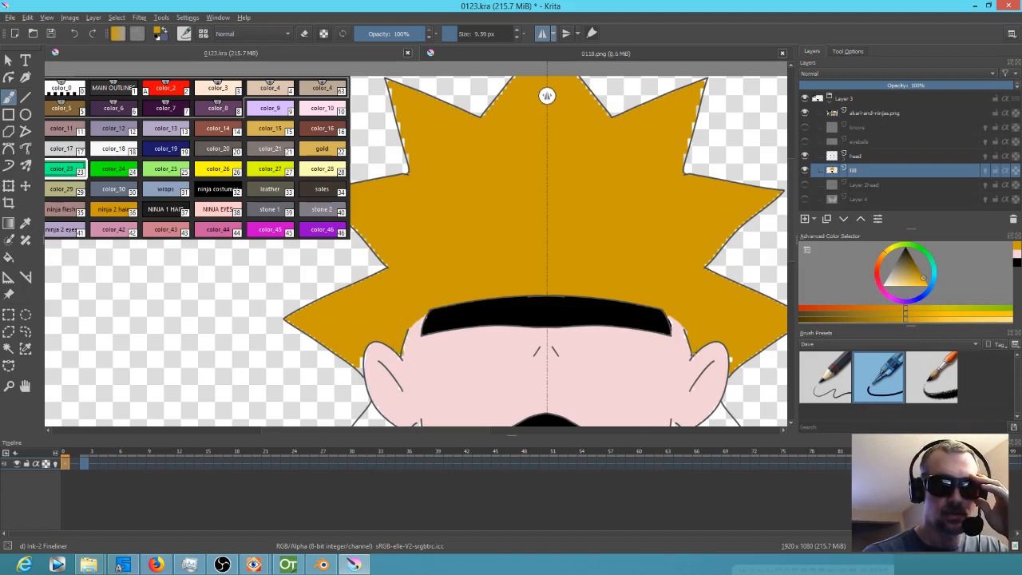
pyautogui.moveTo(732, 359); pyautogui.dragTo(691, 346)
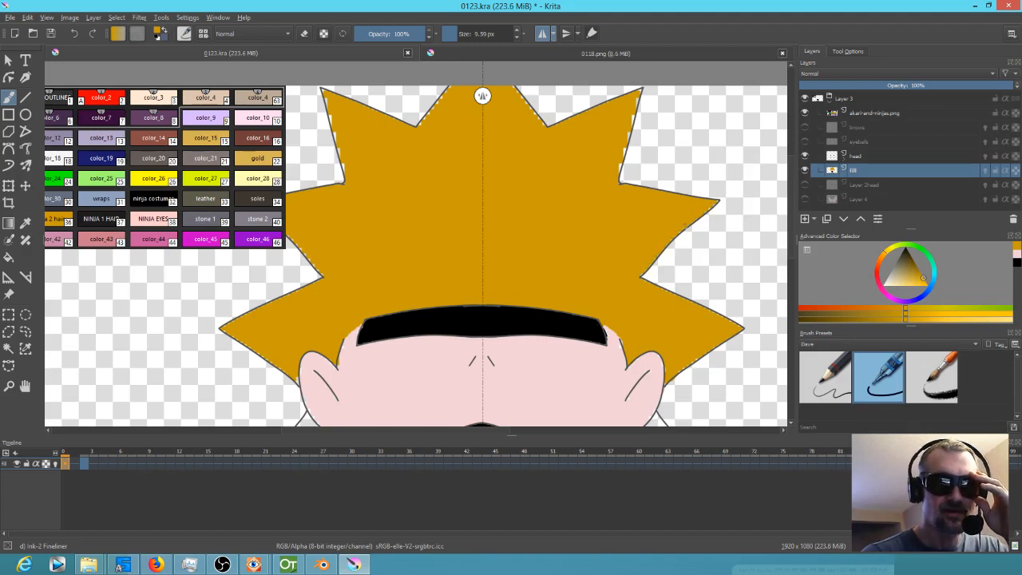
pyautogui.scroll(1, 645, 130)
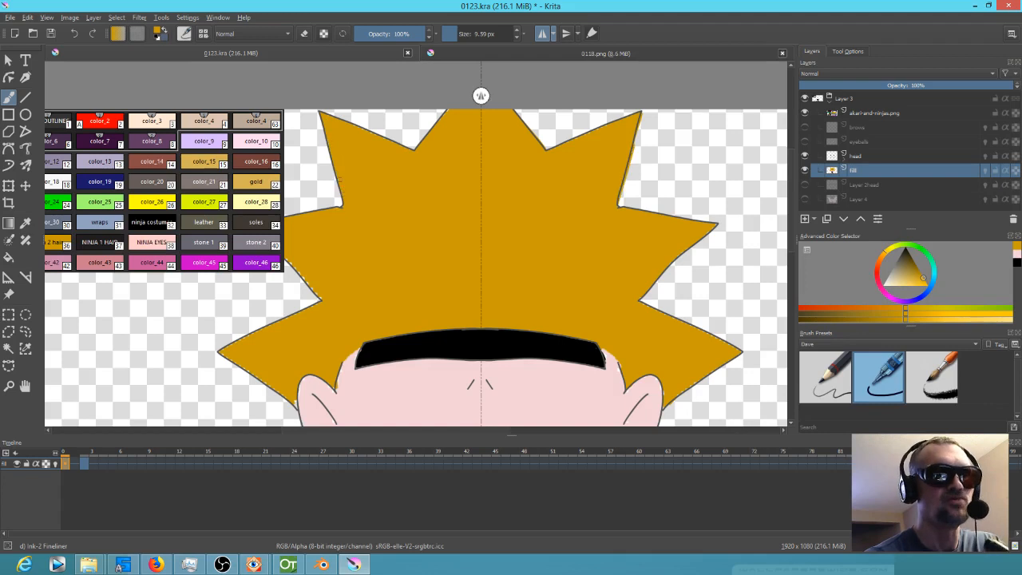
pyautogui.moveTo(433, 201); pyautogui.dragTo(533, 220)
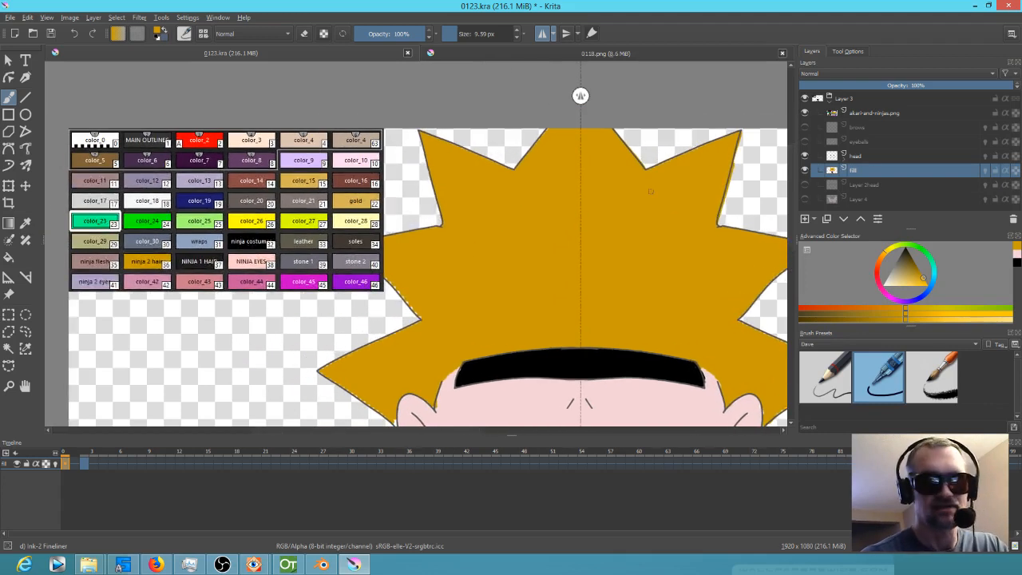
# Step: Hide the akari-and-ninjas.png reference layer and paint the unfilled tip and edges of the hair spike it covered on frame 0
pyautogui.click(805, 113)
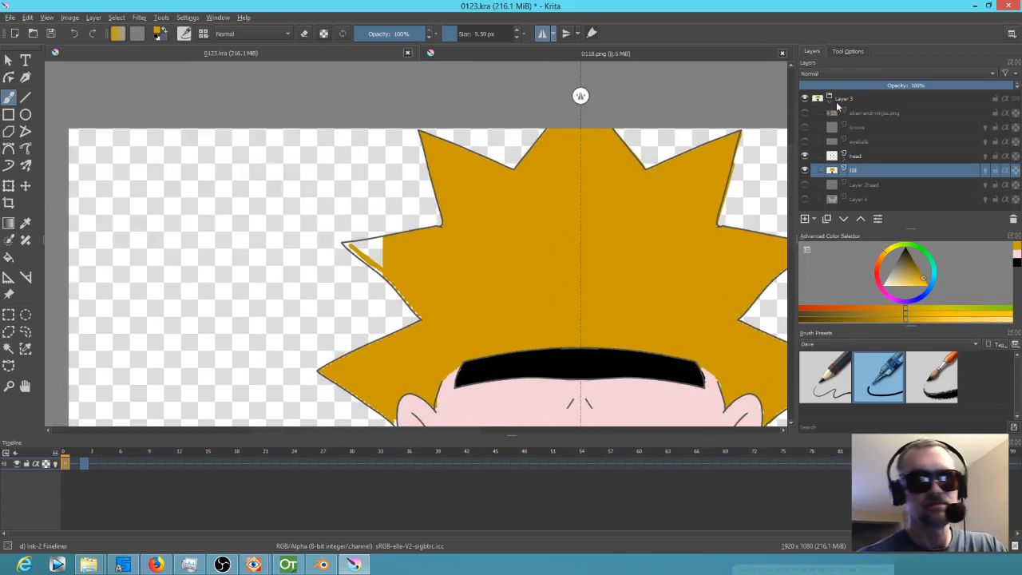
pyautogui.moveTo(345, 244)
pyautogui.mouseDown()
pyautogui.moveTo(383, 273)
pyautogui.moveTo(335, 253)
pyautogui.moveTo(269, 249)
pyautogui.moveTo(270, 230)
pyautogui.moveTo(256, 234)
pyautogui.moveTo(269, 231)
pyautogui.moveTo(257, 236)
pyautogui.moveTo(271, 246)
pyautogui.moveTo(260, 246)
pyautogui.moveTo(292, 288)
pyautogui.mouseUp()
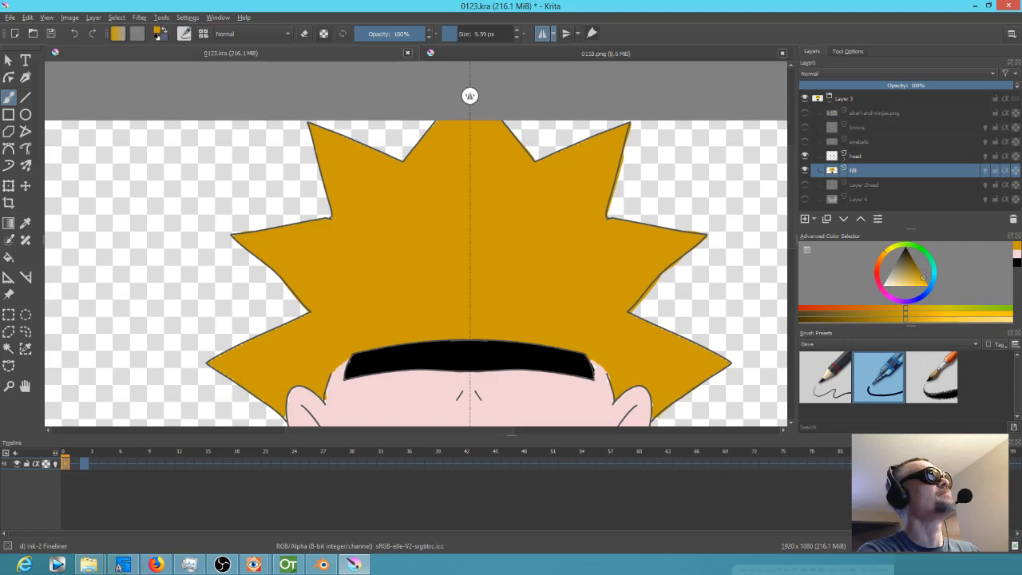
pyautogui.hotkey('alt', 'Tab')
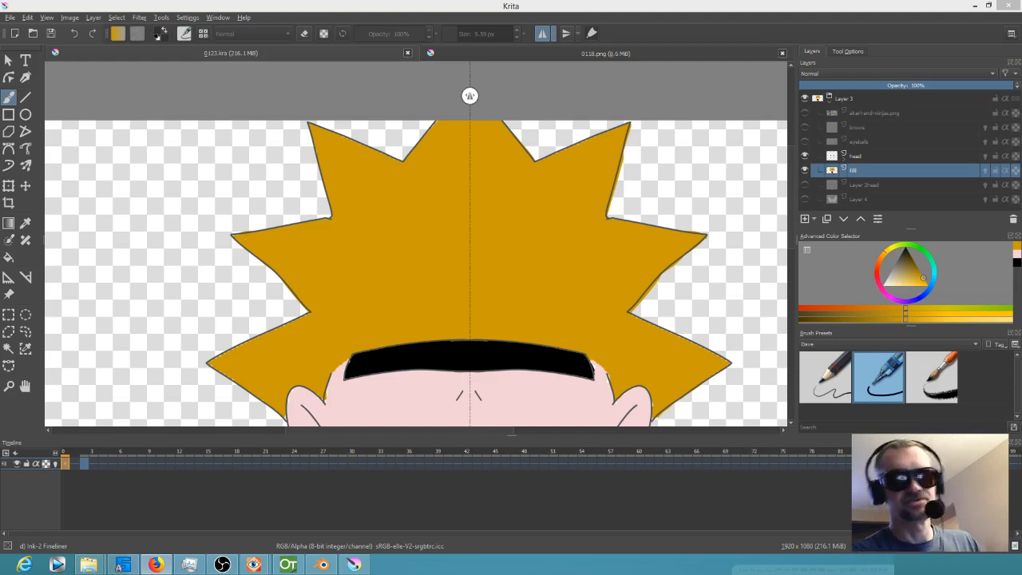
# Step: Fill the four small hair tufts below the ears with the hair colour on frame 0
pyautogui.moveTo(640, 318); pyautogui.dragTo(666, 225)
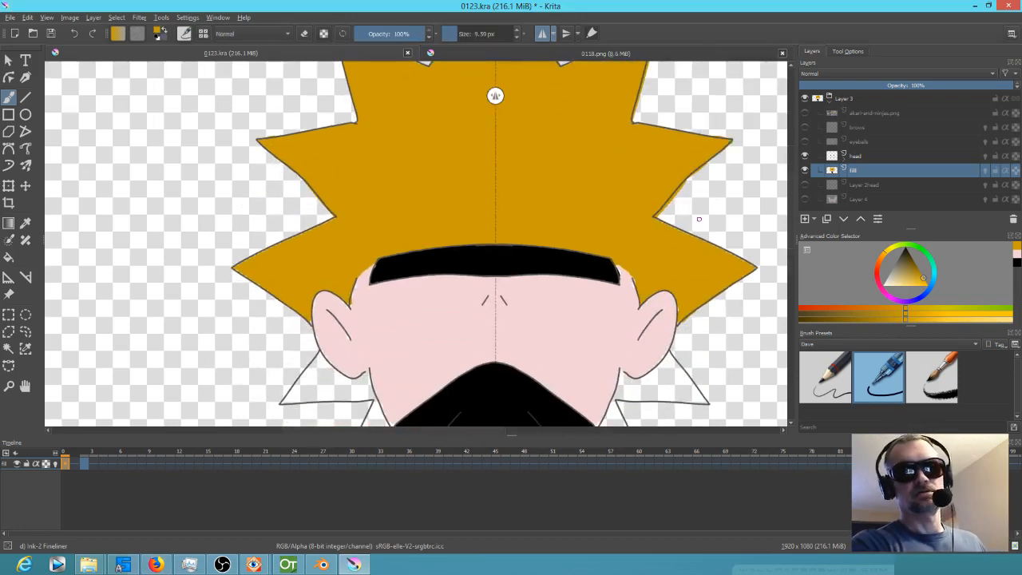
pyautogui.scroll(-3, 689, 253)
pyautogui.scroll(3, 699, 275)
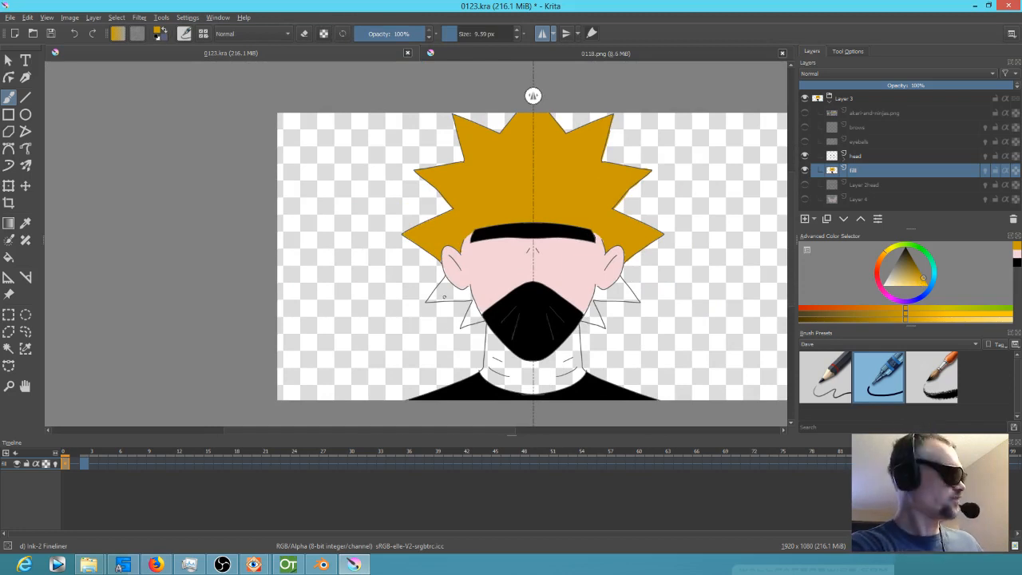
pyautogui.press('f')
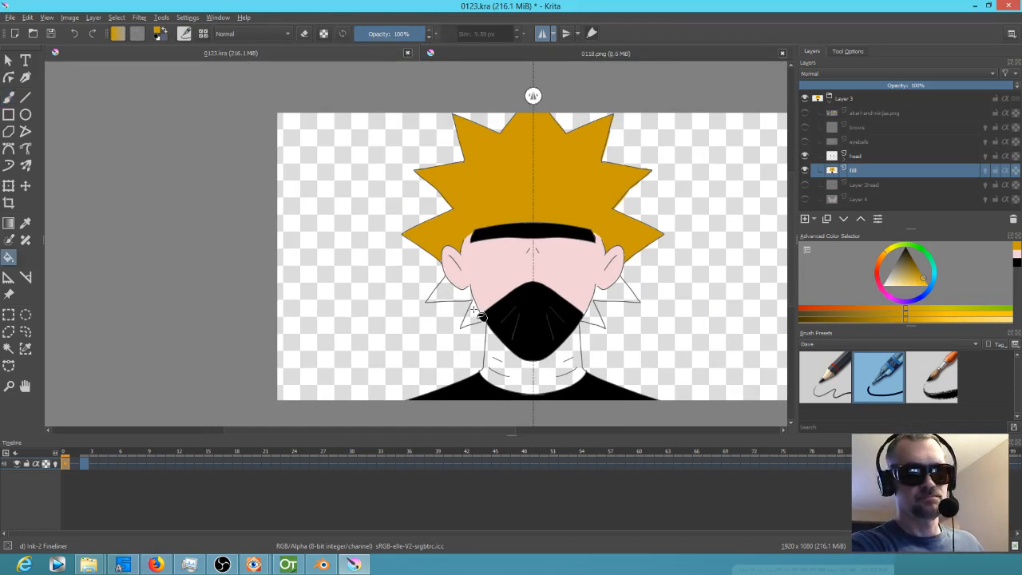
pyautogui.click(471, 317)
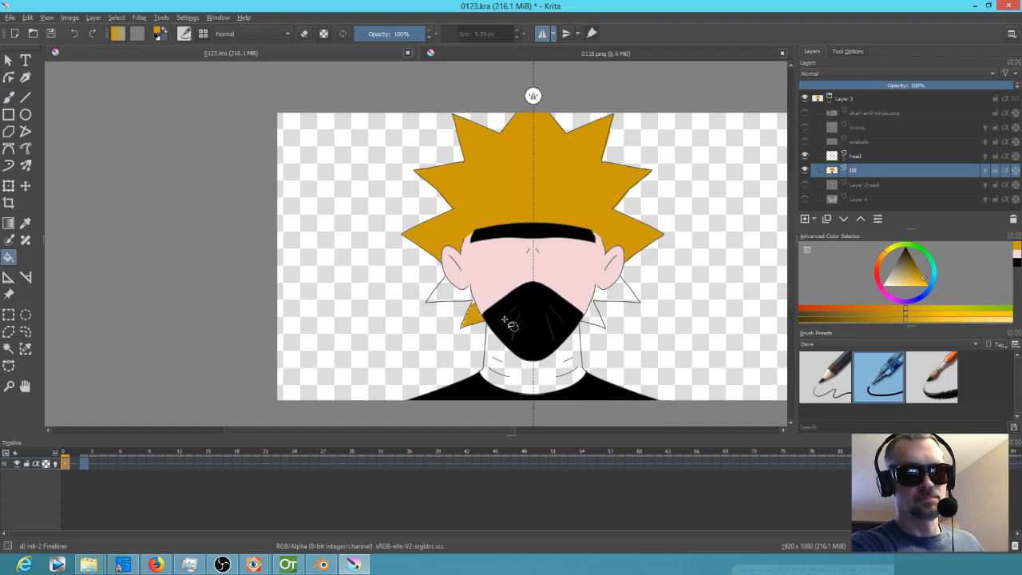
pyautogui.click(622, 296)
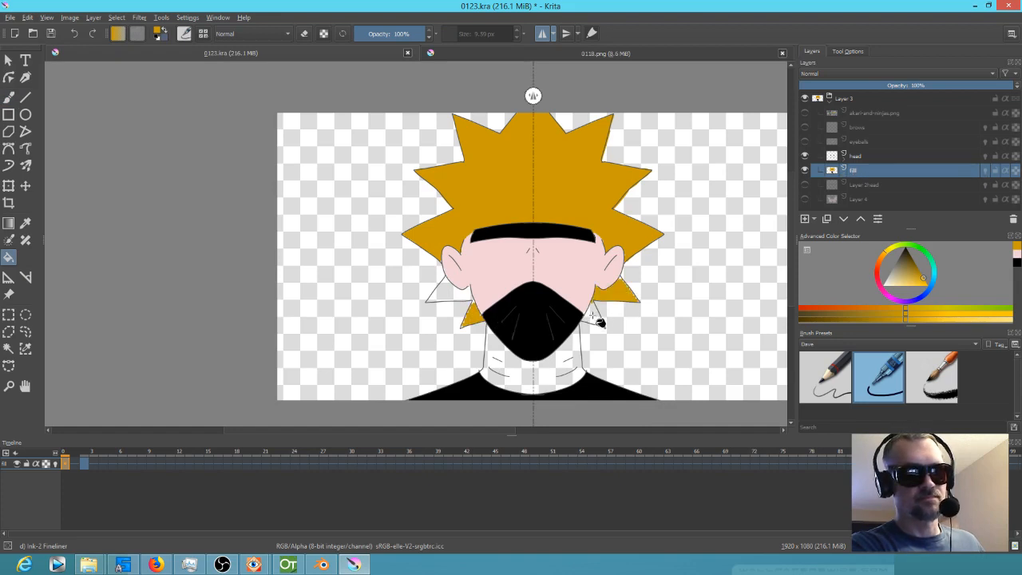
pyautogui.click(455, 297)
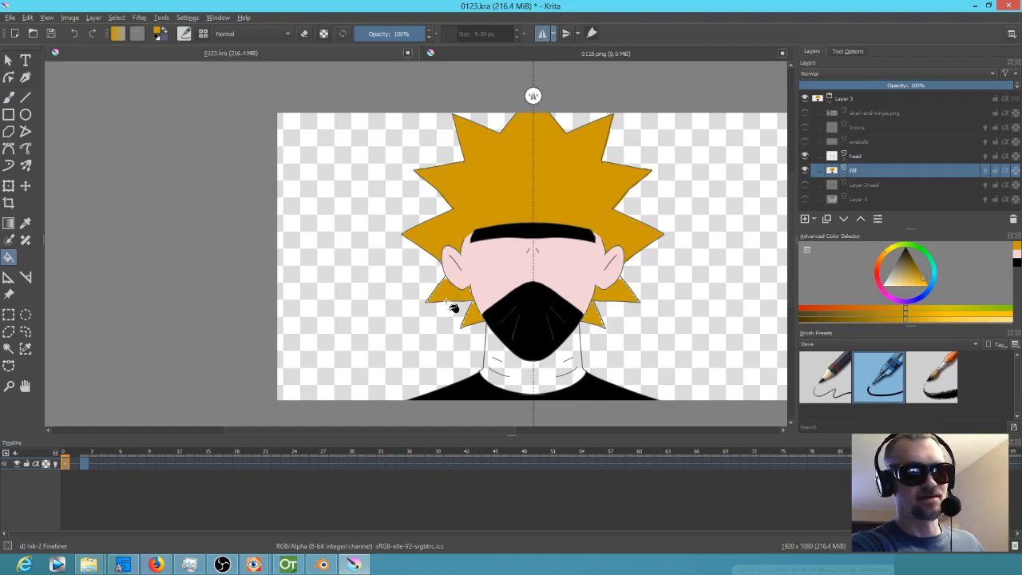
# Step: Paint the ragged fill gaps along the edges of the tufts below the ear on frame 0 in the hair colour
pyautogui.scroll(4, 455, 286)
pyautogui.moveTo(492, 294); pyautogui.dragTo(514, 351)
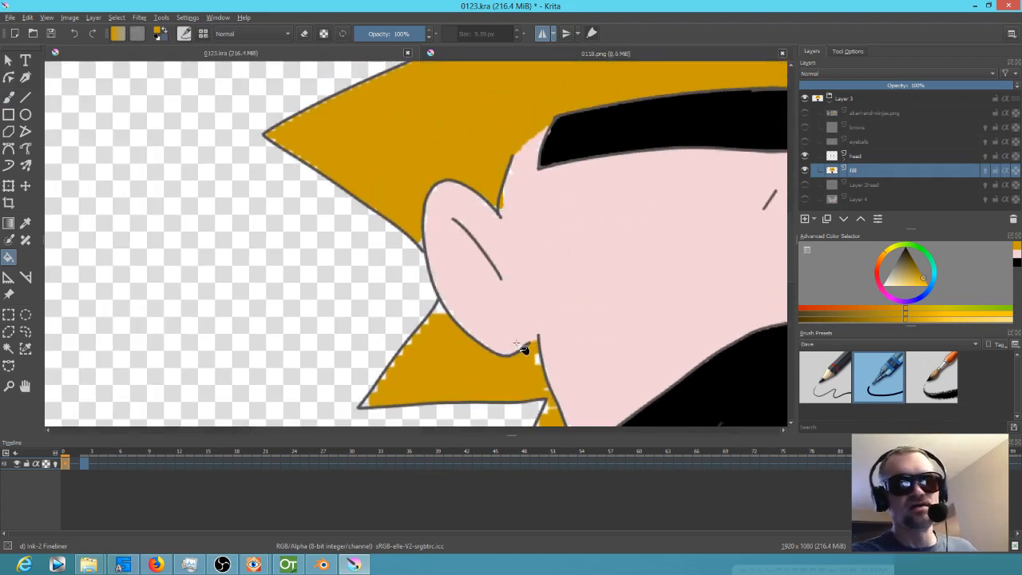
pyautogui.scroll(-3, 519, 343)
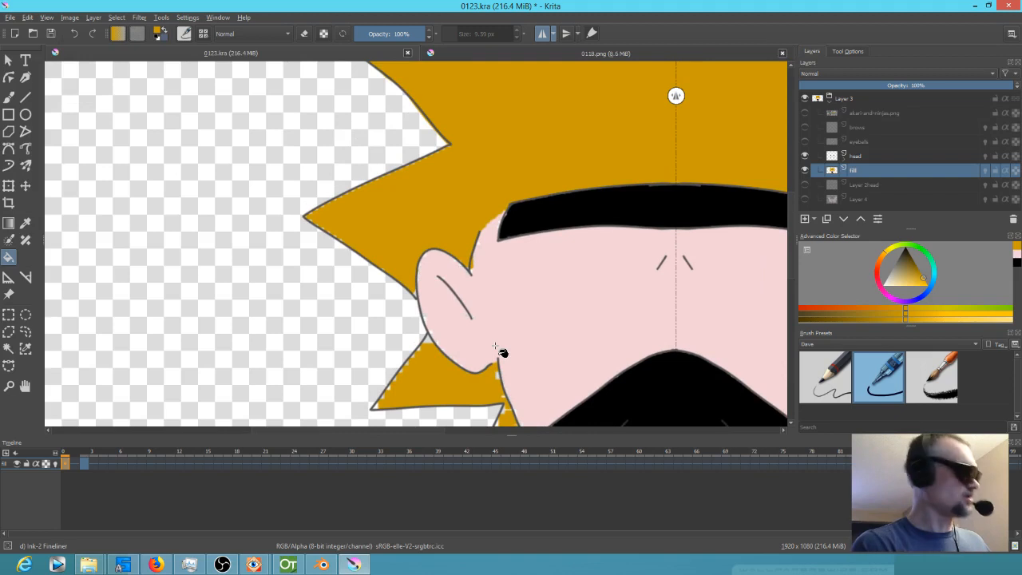
pyautogui.press('b')
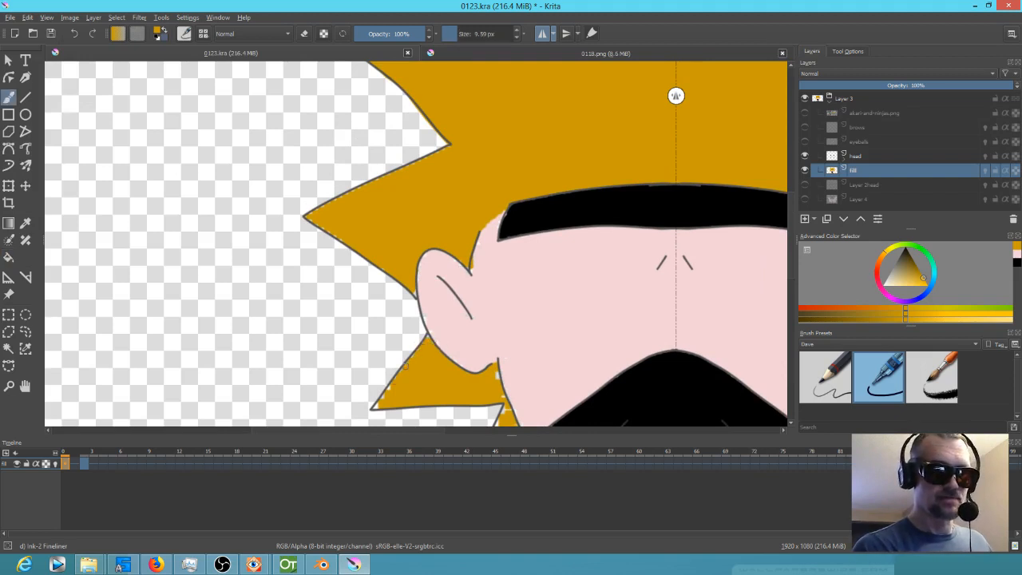
pyautogui.moveTo(387, 391); pyautogui.dragTo(376, 406)
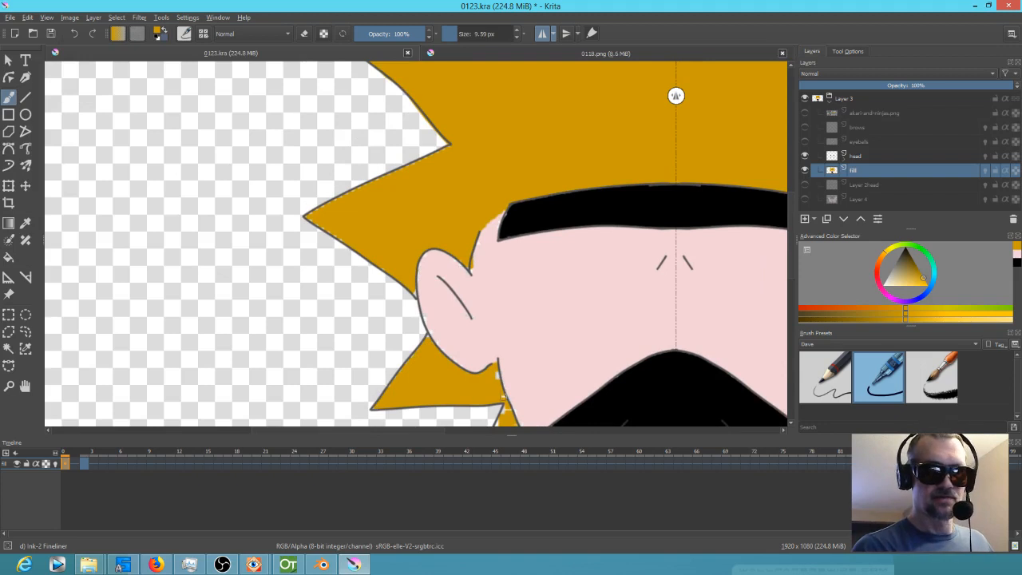
pyautogui.moveTo(570, 375); pyautogui.dragTo(528, 260)
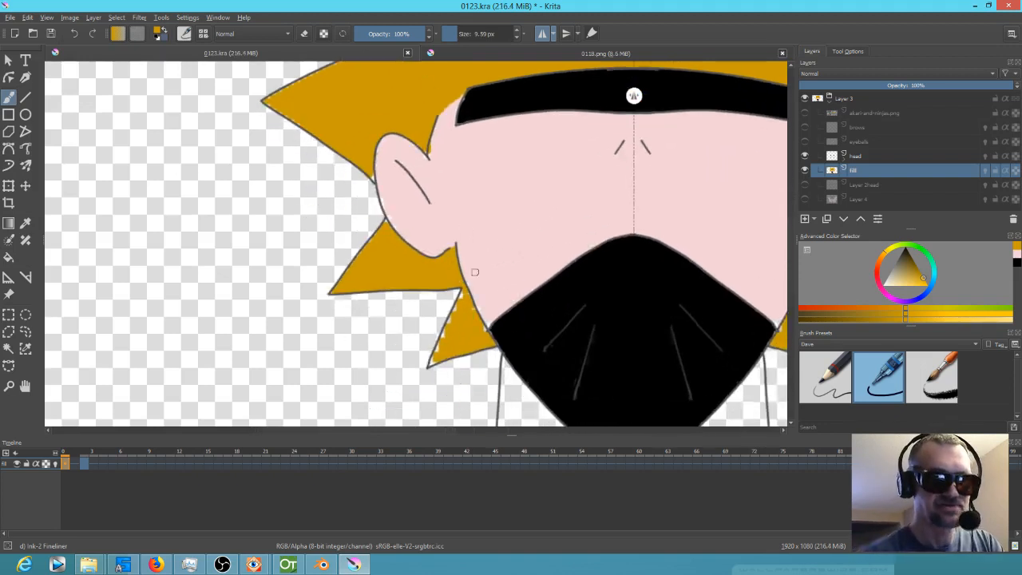
pyautogui.moveTo(463, 292)
pyautogui.mouseDown()
pyautogui.moveTo(431, 364)
pyautogui.moveTo(444, 357)
pyautogui.mouseUp()
pyautogui.moveTo(474, 311)
pyautogui.mouseDown()
pyautogui.moveTo(484, 332)
pyautogui.moveTo(476, 322)
pyautogui.mouseUp()
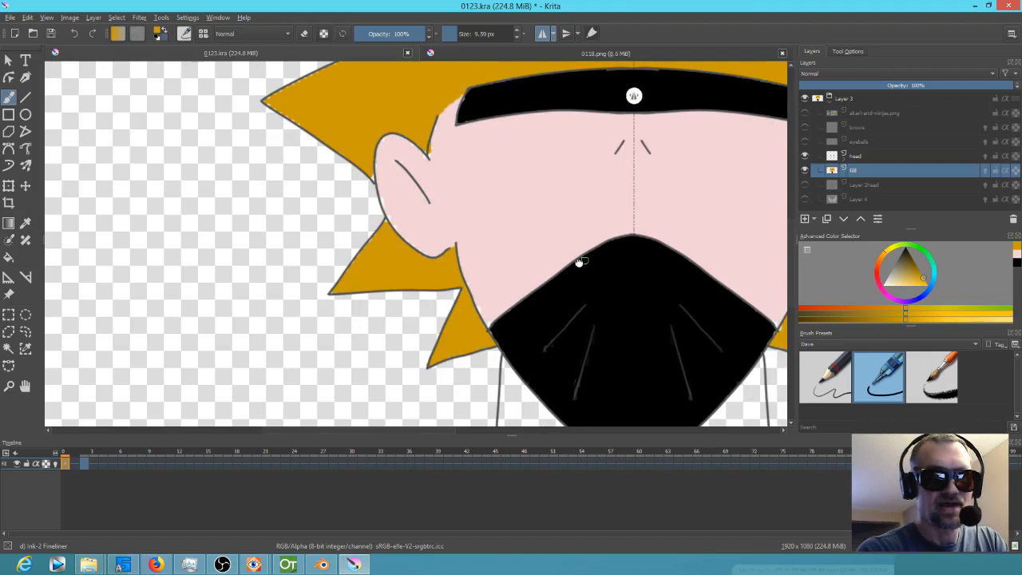
# Step: Paint the remaining edge gaps of the tufts below the opposite ear in the hair colour on frame 0 and go to frame 2
pyautogui.moveTo(593, 256); pyautogui.dragTo(501, 292)
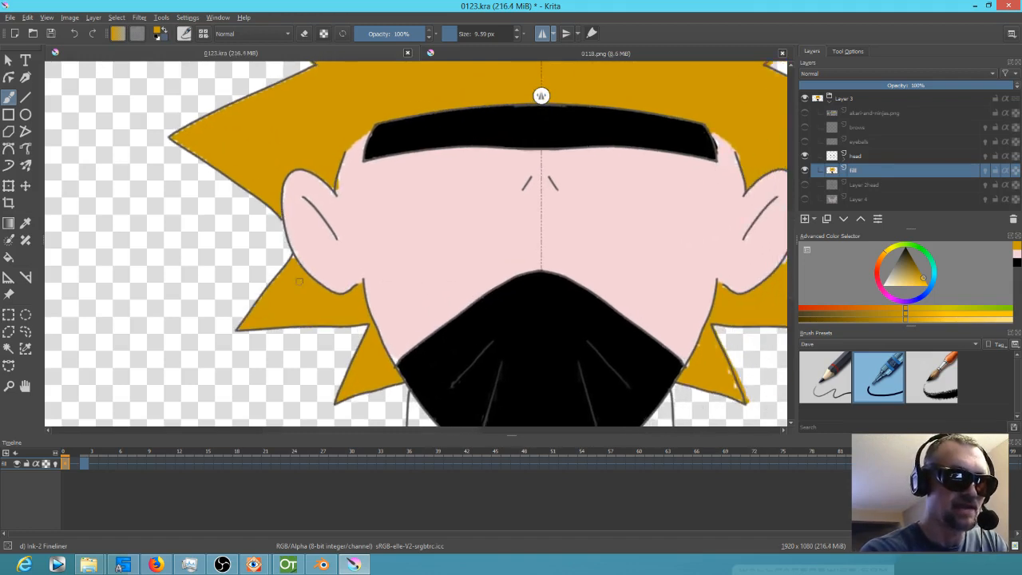
pyautogui.moveTo(738, 371)
pyautogui.mouseDown()
pyautogui.moveTo(569, 349)
pyautogui.moveTo(564, 362)
pyautogui.mouseUp()
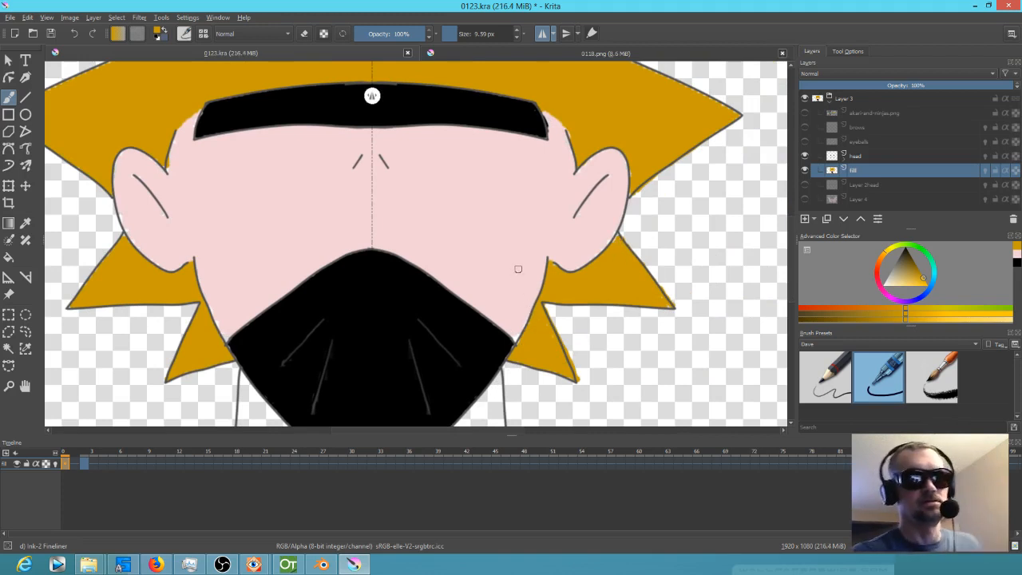
pyautogui.keyDown('ctrl'); pyautogui.click(521, 297); pyautogui.keyUp('ctrl')
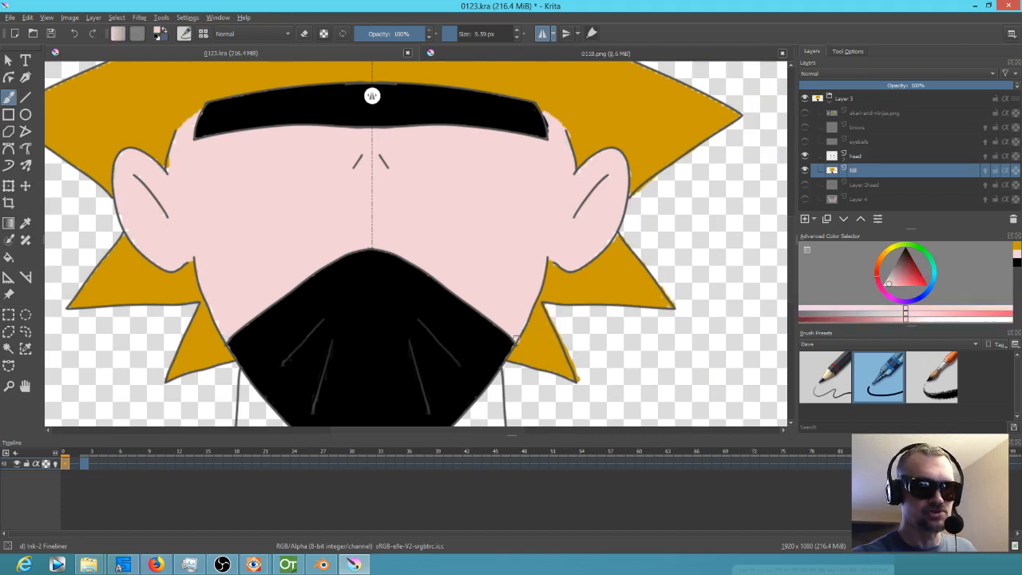
pyautogui.keyDown('ctrl'); pyautogui.click(545, 334); pyautogui.keyUp('ctrl')
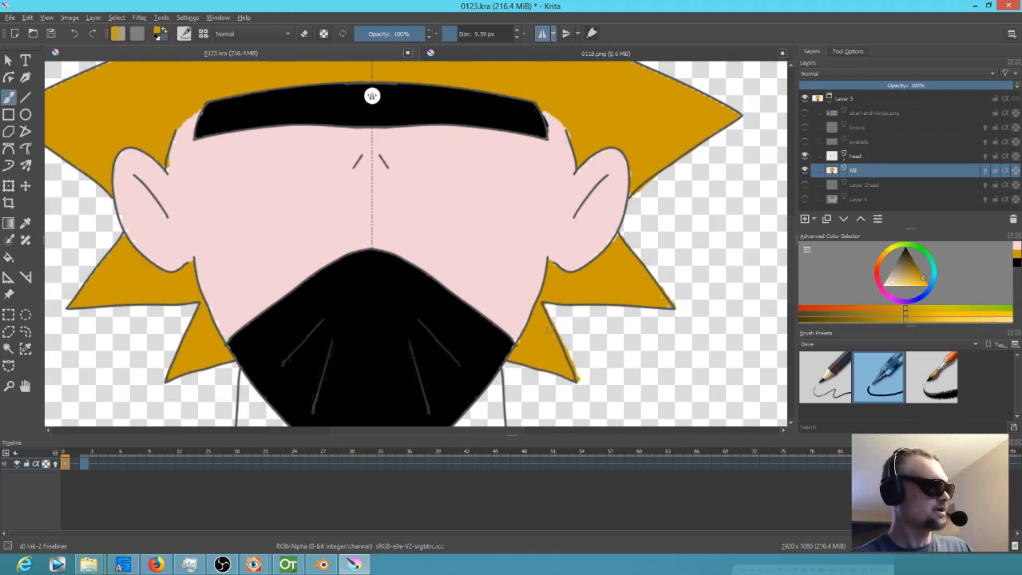
pyautogui.press('.')
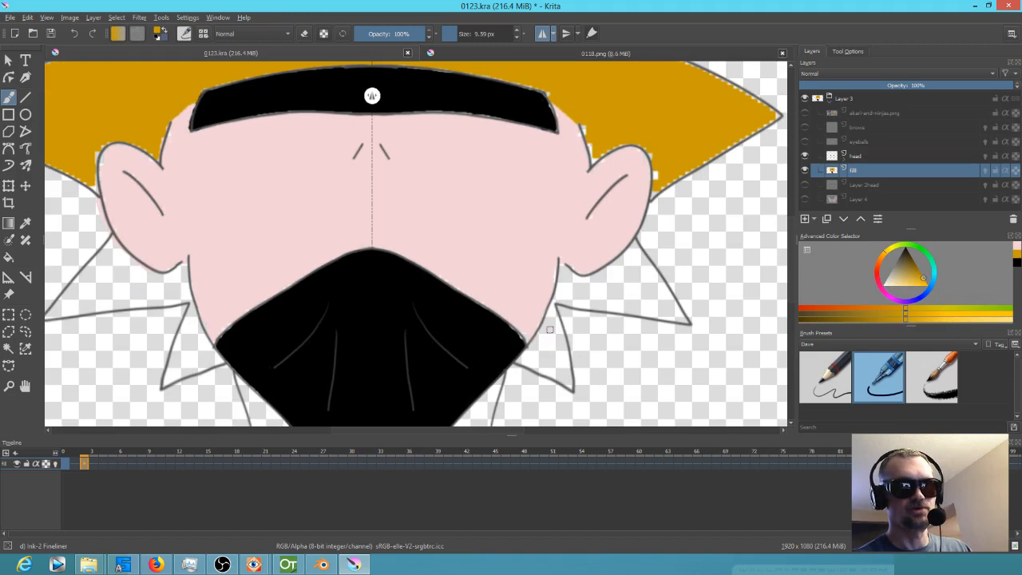
# Step: Try filling the two tufts below the ear on frame 2 with the hair colour, and undo both fills
pyautogui.press('f')
pyautogui.click(643, 294)
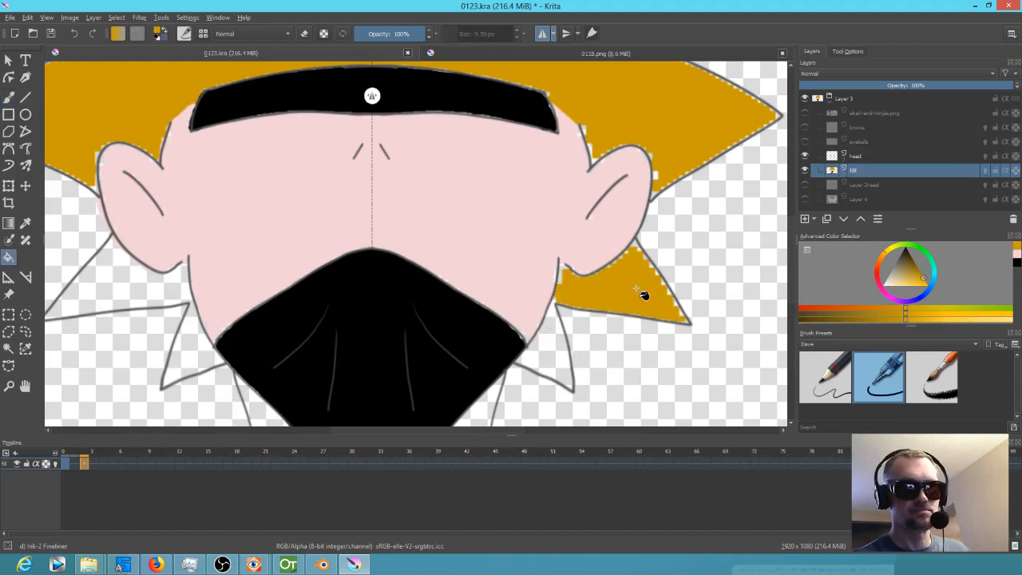
pyautogui.click(567, 334)
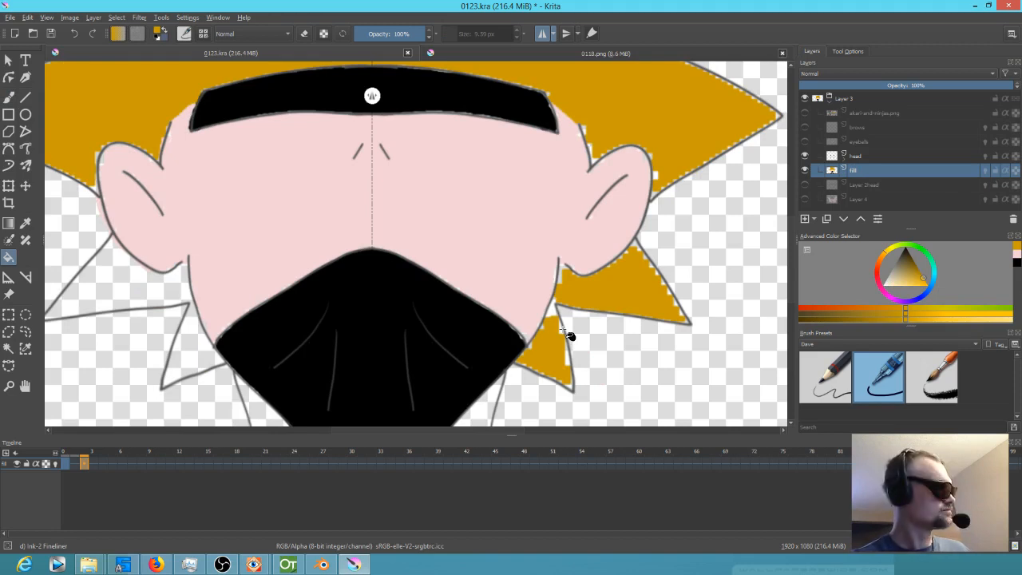
pyautogui.hotkey('ctrl', 'z')
pyautogui.hotkey('ctrl', 'z')
# Step: Adjust the Fill tool's grow selection, set its threshold to 51 and fill the upper tuft below the ear with the hair colour
pyautogui.click(852, 51)
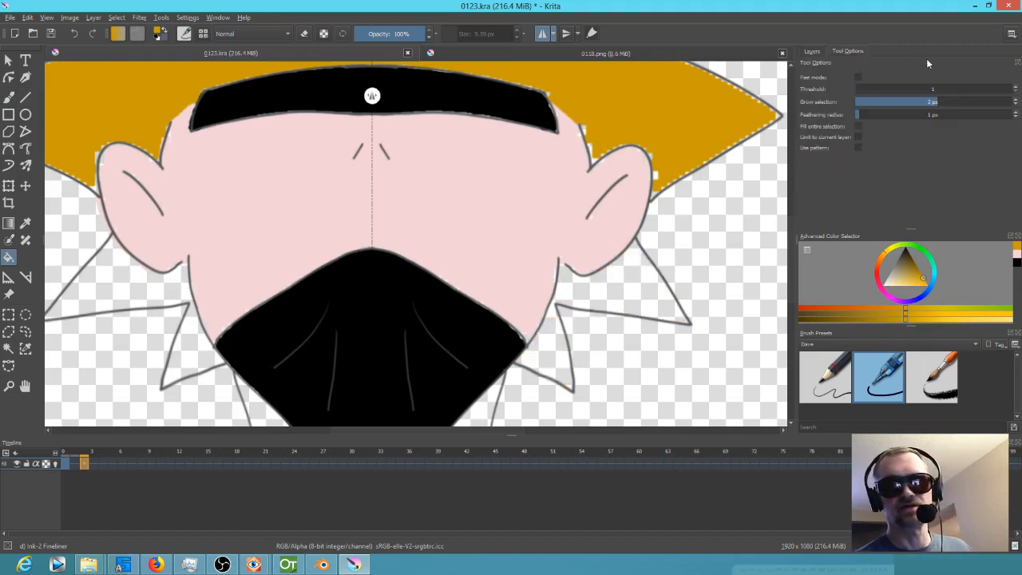
pyautogui.click(1015, 108)
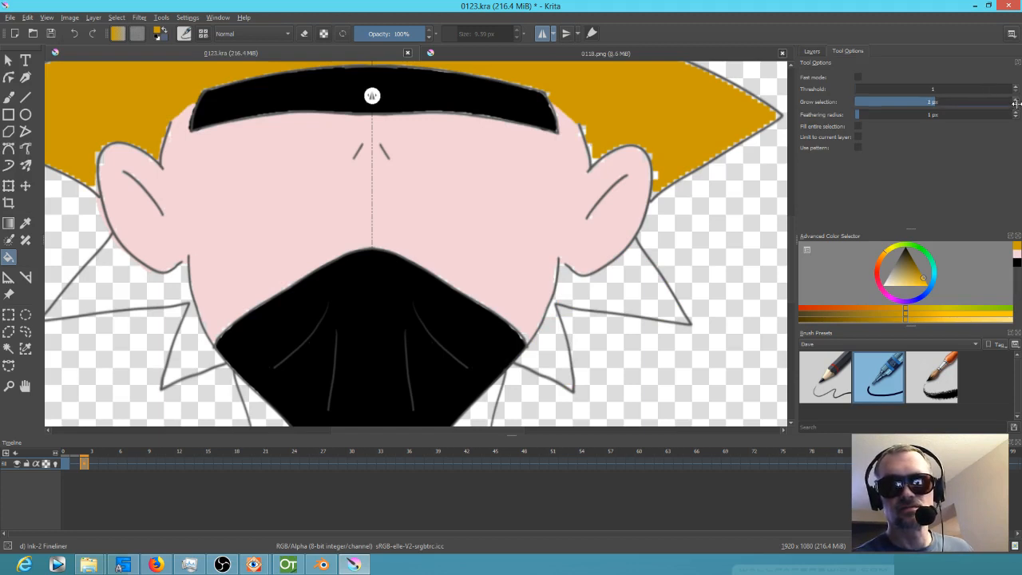
pyautogui.click(624, 282)
pyautogui.hotkey('ctrl', 'z')
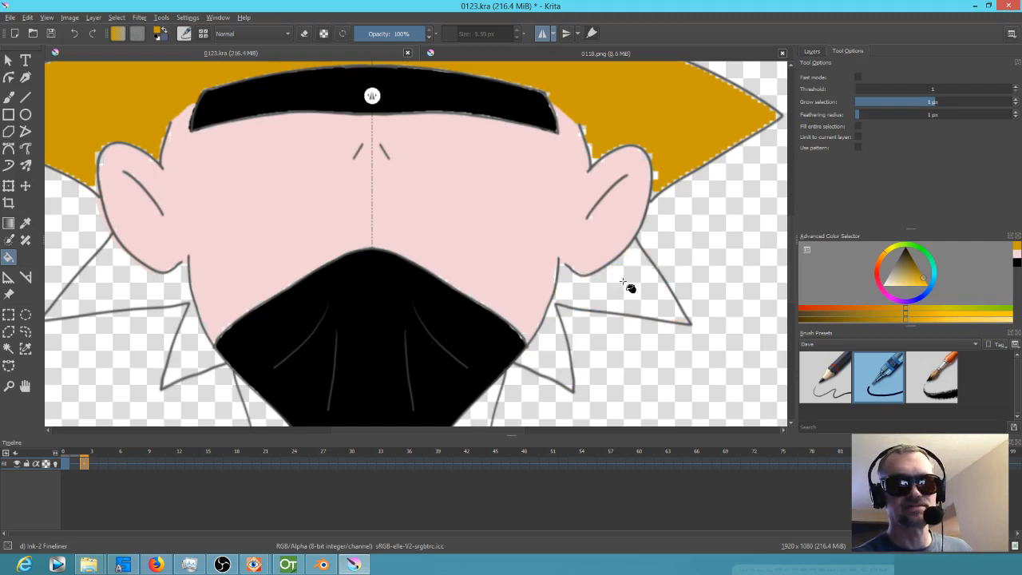
pyautogui.click(934, 89)
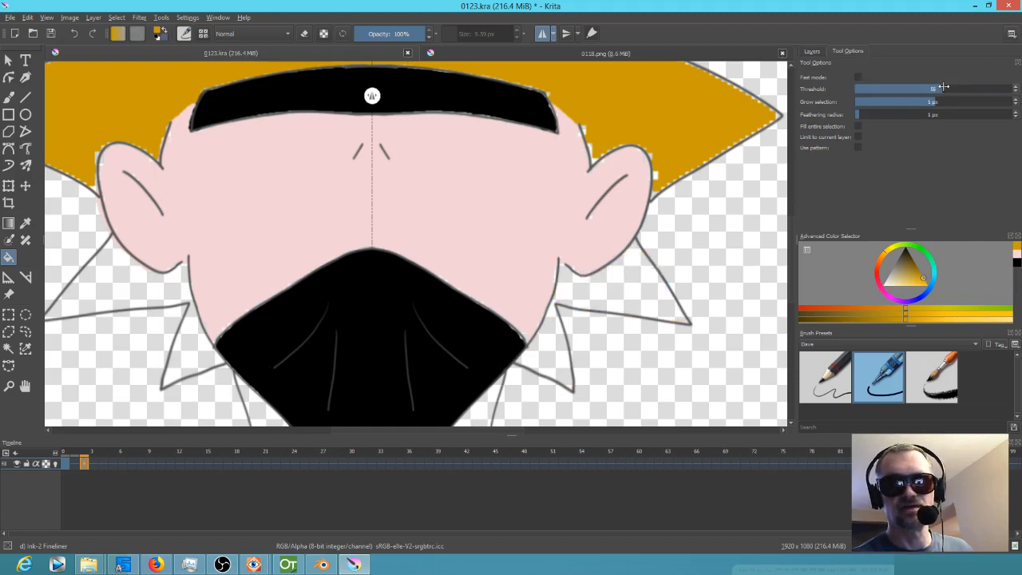
pyautogui.click(616, 289)
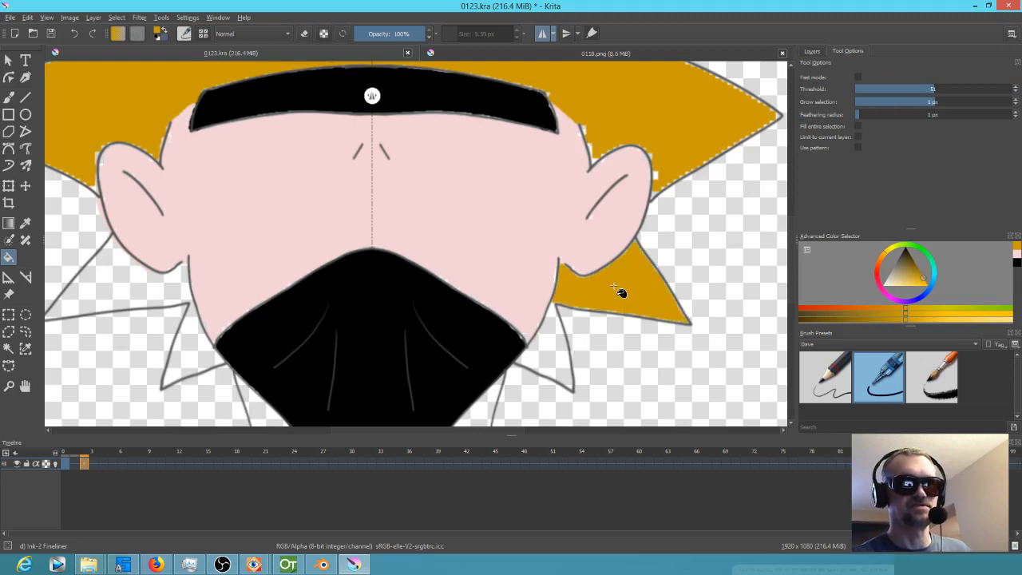
# Step: Undo the orange fills below the ears, set Grow selection to 2 px and refill the lower hair spikes on both sides
pyautogui.click(558, 354)
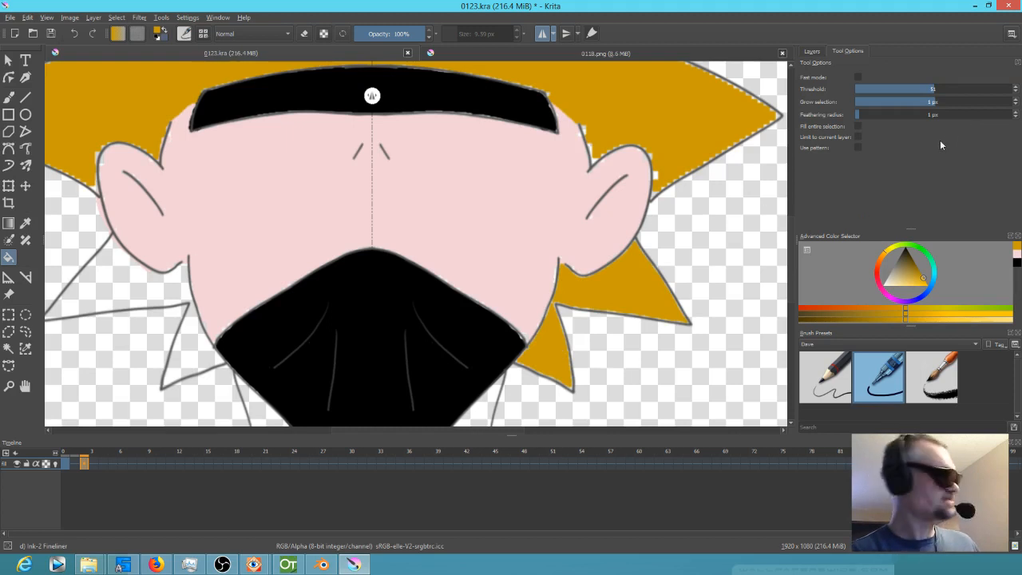
pyautogui.hotkey('ctrl', 'z')
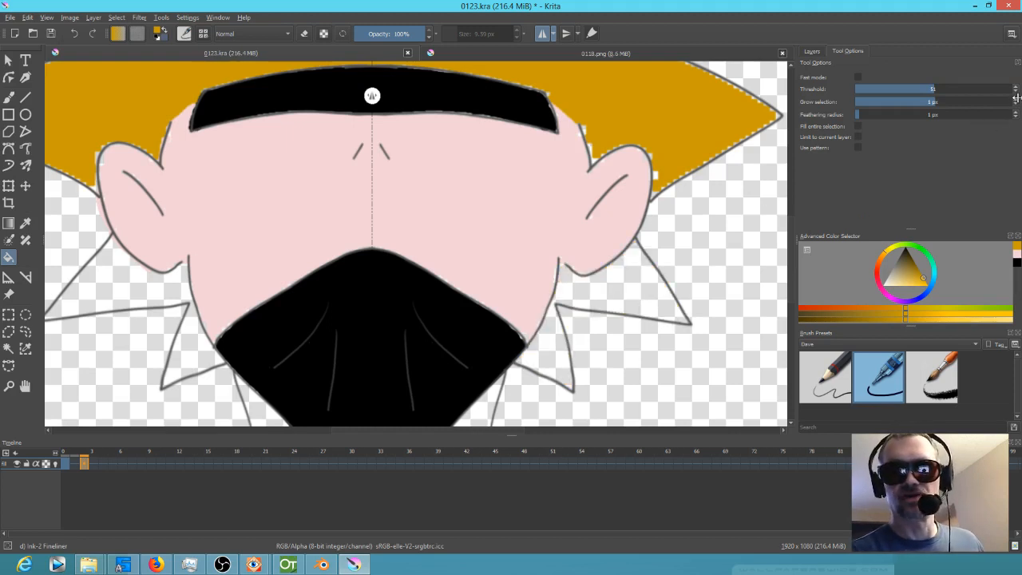
pyautogui.click(636, 291)
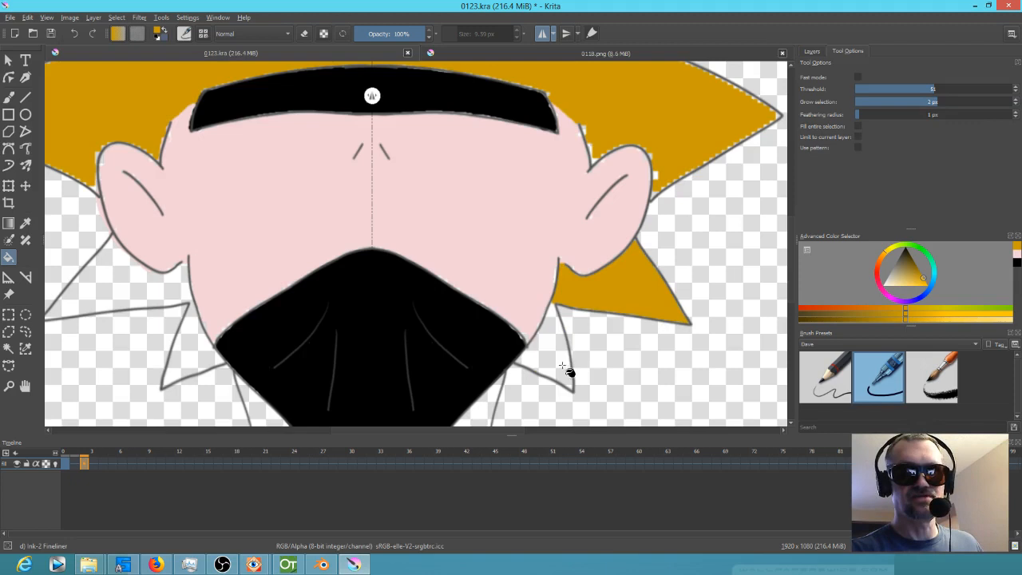
pyautogui.click(563, 364)
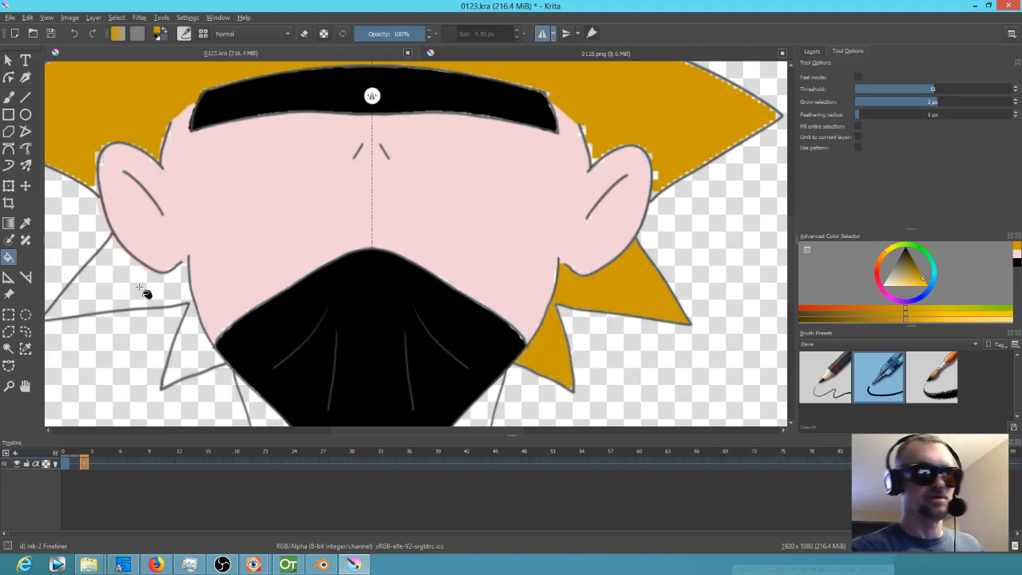
pyautogui.click(205, 308)
# Step: Fill the rest of the hair on frame 2 with the same orange, closing the white gaps along the outlines
pyautogui.moveTo(460, 280); pyautogui.dragTo(529, 249)
pyautogui.moveTo(244, 183); pyautogui.dragTo(308, 274)
pyautogui.click(227, 173)
pyautogui.moveTo(320, 161); pyautogui.dragTo(227, 330)
pyautogui.moveTo(346, 190); pyautogui.dragTo(499, 277)
pyautogui.click(250, 248)
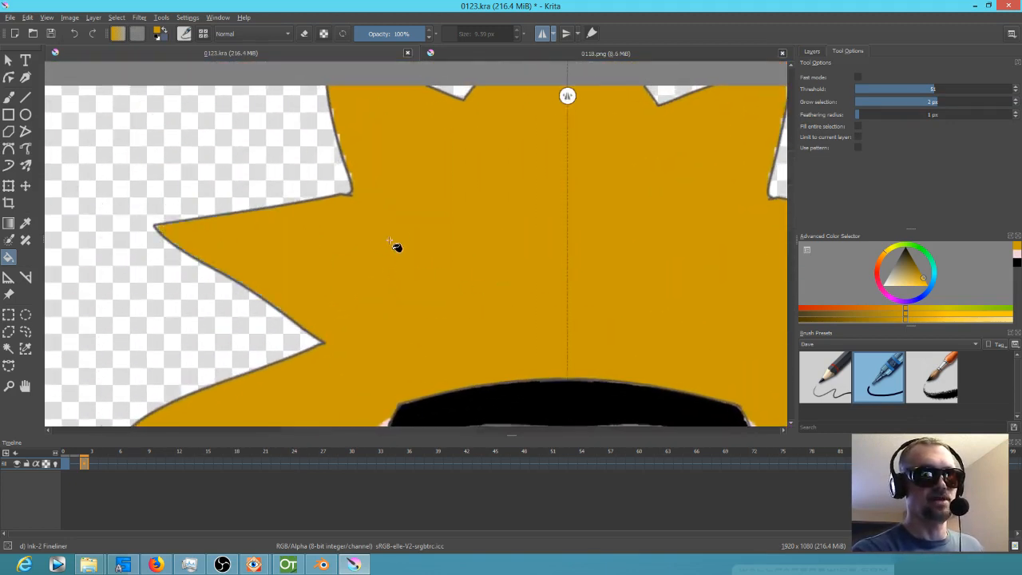
pyautogui.moveTo(396, 244); pyautogui.dragTo(394, 330)
pyautogui.moveTo(584, 298); pyautogui.dragTo(307, 214)
pyautogui.moveTo(513, 324); pyautogui.dragTo(606, 108)
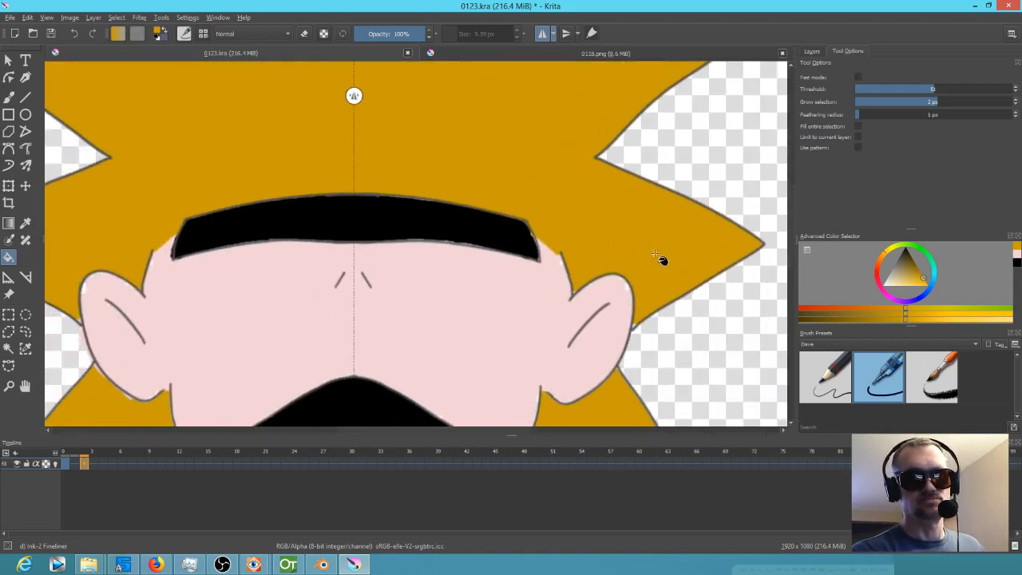
# Step: Sample the pink skin colour from the face and refill the skin areas on frame 2
pyautogui.keyDown('ctrl'); pyautogui.click(533, 326); pyautogui.keyUp('ctrl')
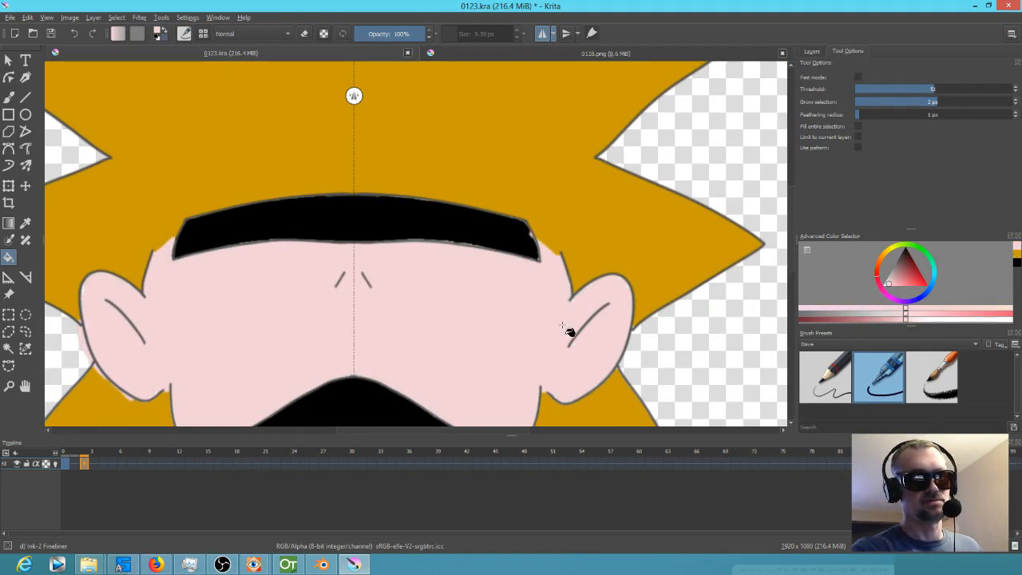
pyautogui.moveTo(427, 338); pyautogui.dragTo(490, 216)
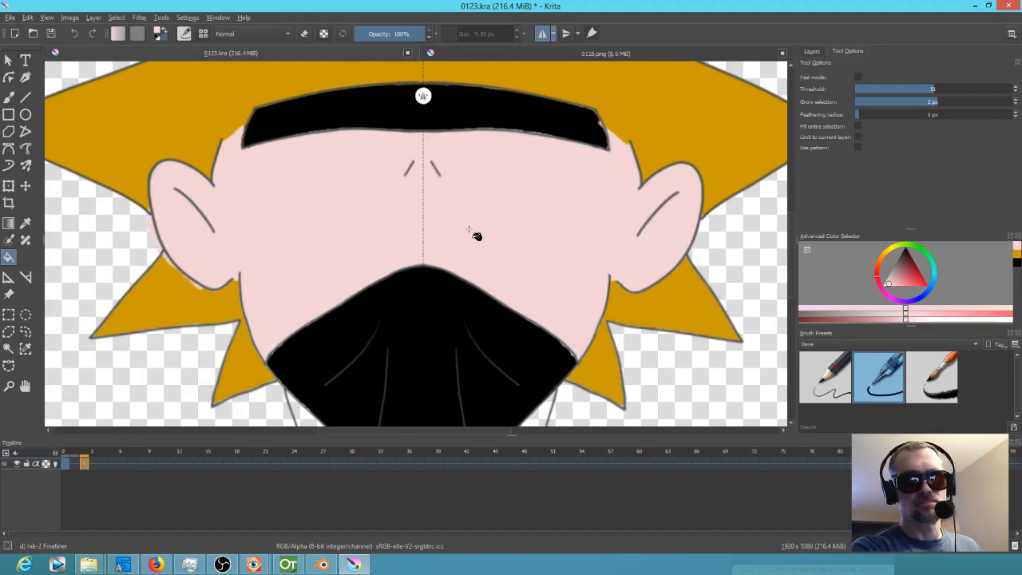
pyautogui.scroll(-2, 479, 236)
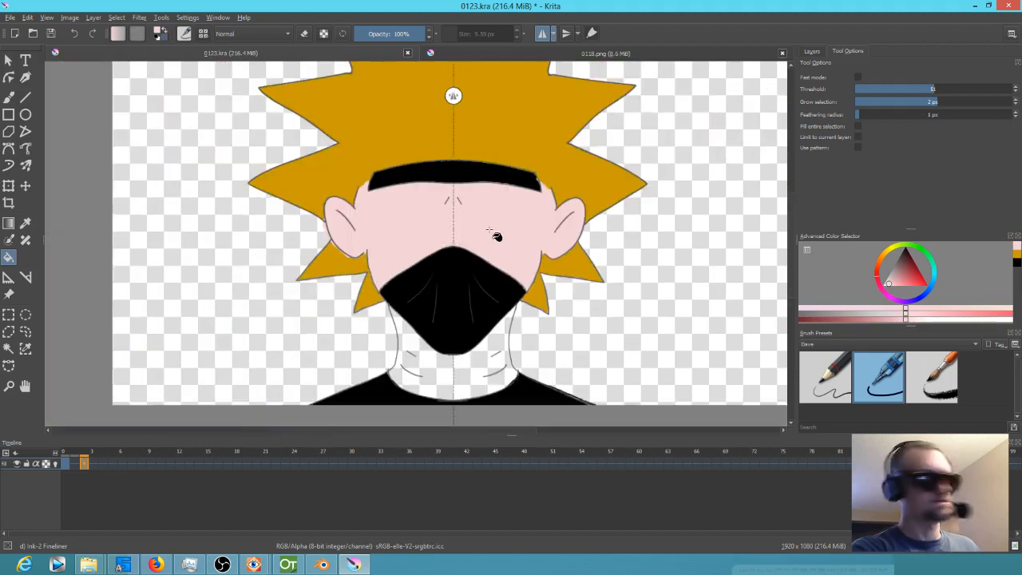
# Step: On frame 0, sample the orange hair colour and refill the hair up to its outlines
pyautogui.press('Left')
pyautogui.press('Left')
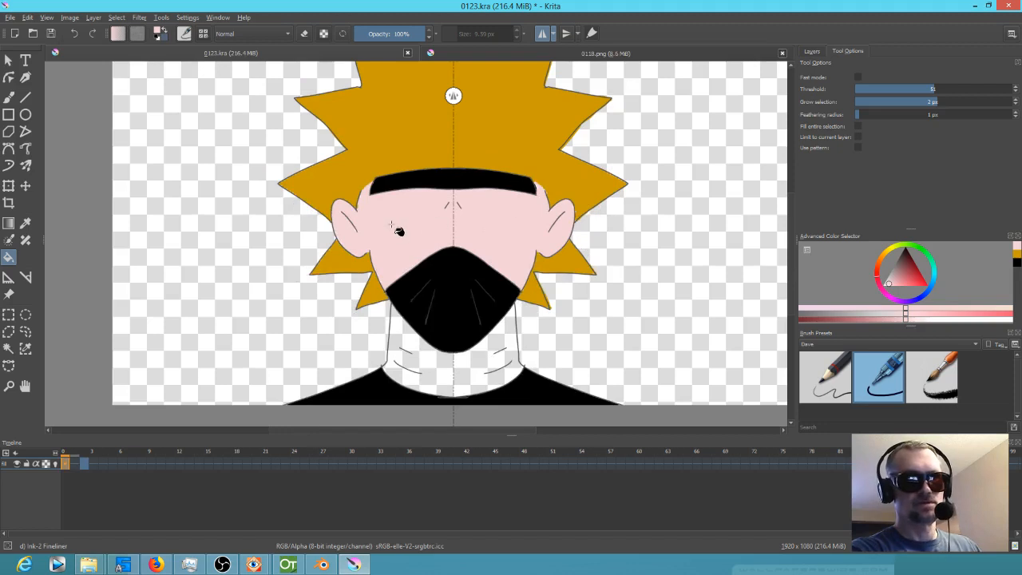
pyautogui.scroll(2, 511, 256)
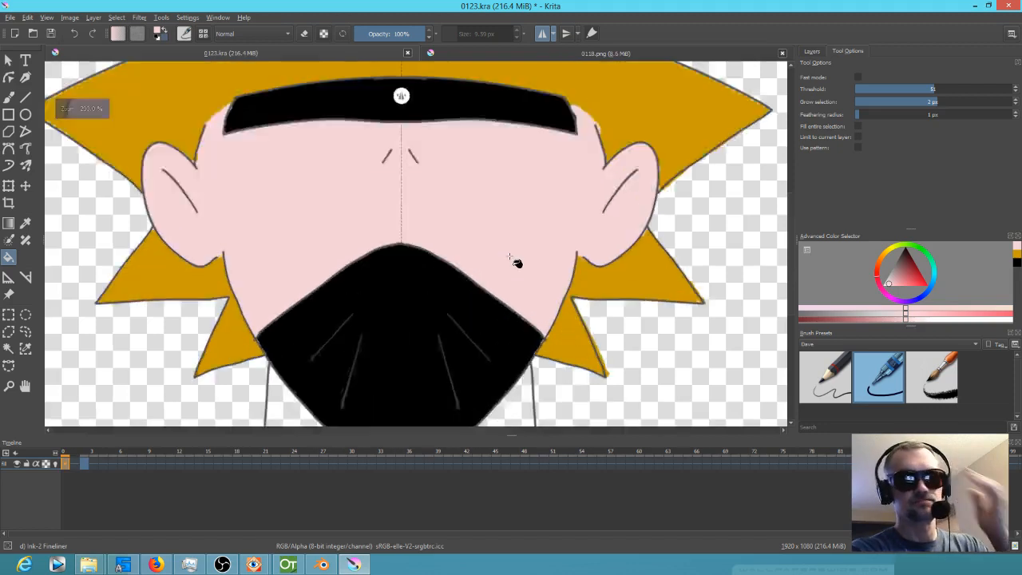
pyautogui.scroll(-2, 520, 261)
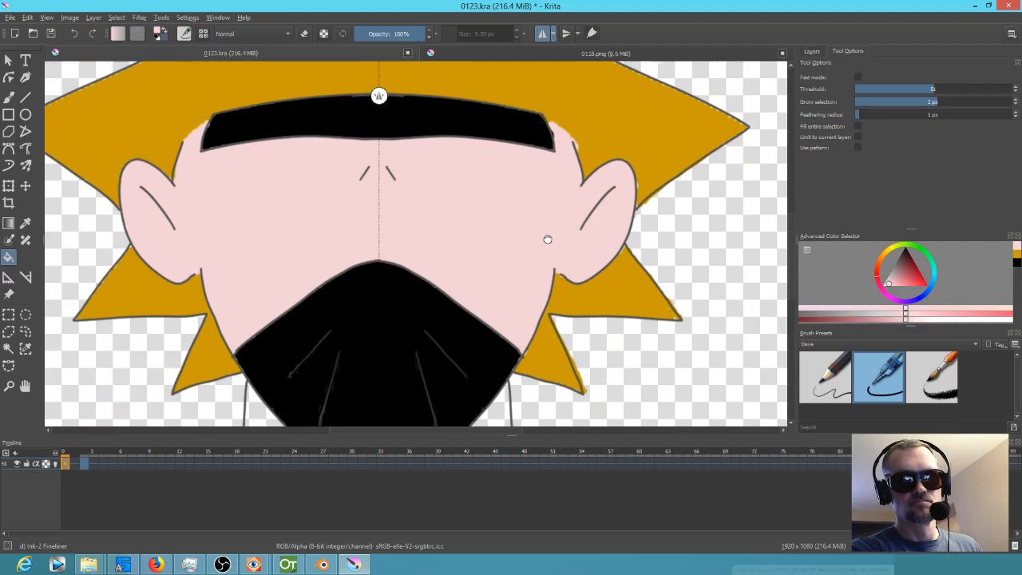
pyautogui.keyDown('ctrl'); pyautogui.click(650, 150); pyautogui.keyUp('ctrl')
pyautogui.click(652, 147)
pyautogui.moveTo(647, 147)
pyautogui.mouseDown()
pyautogui.moveTo(684, 370)
pyautogui.moveTo(679, 406)
pyautogui.moveTo(663, 364)
pyautogui.mouseUp()
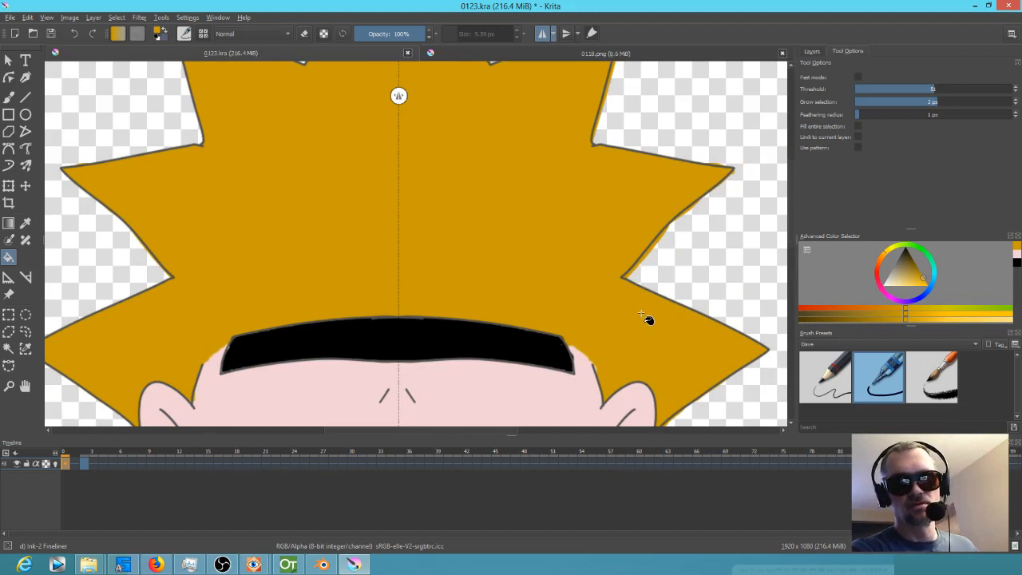
pyautogui.scroll(-6, 646, 319)
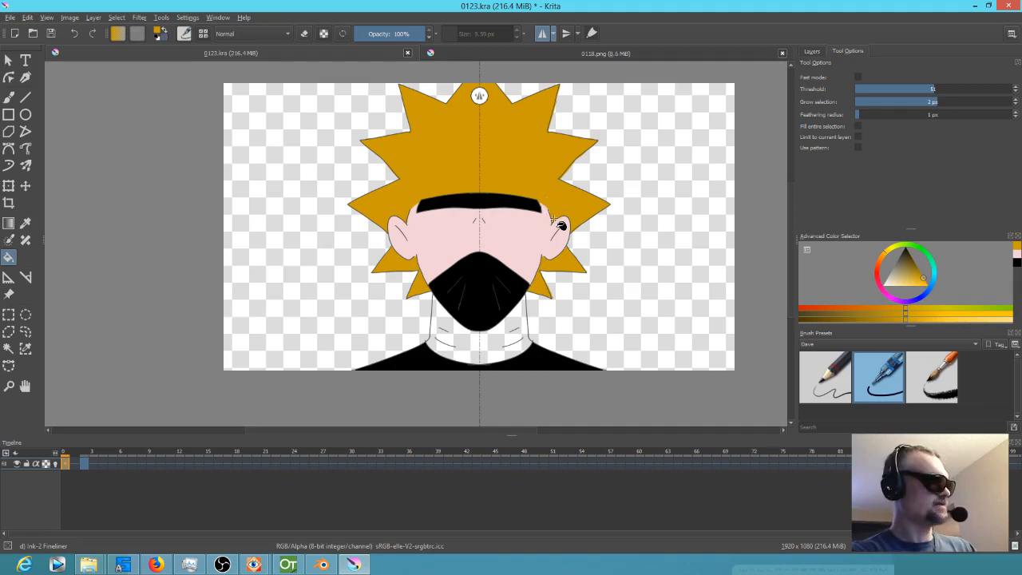
# Step: Flip back and forth between frames 0 and 2 to compare the filled drawings
pyautogui.press('Right')
pyautogui.press('Right')
pyautogui.press('Left')
pyautogui.press('Left')
pyautogui.press('Right')
pyautogui.press('Right')
pyautogui.press('Left')
pyautogui.press('Left')
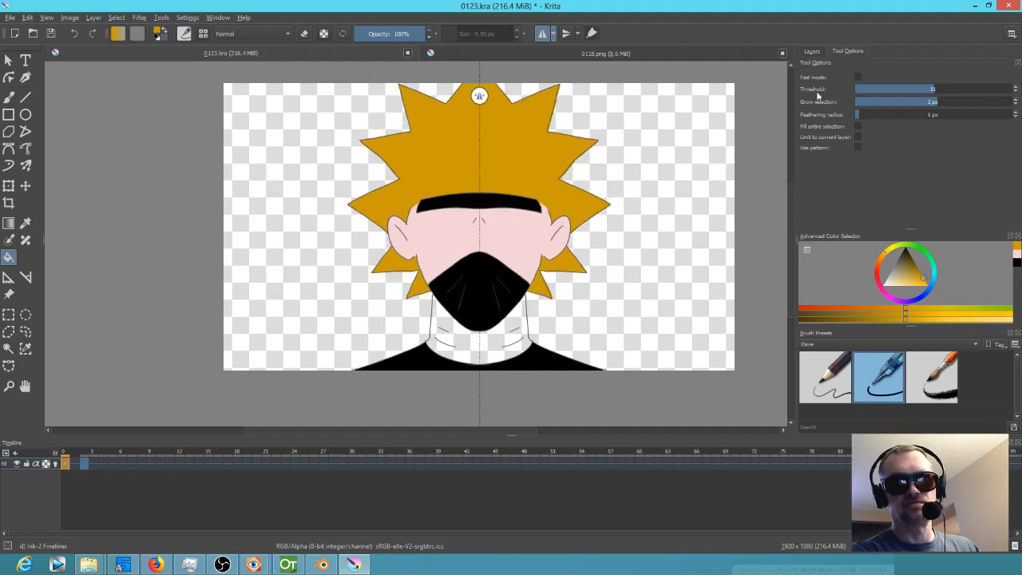
# Step: Show the colour palette reference layer, sample the "wraps" swatch and hide the layer again
pyautogui.click(811, 51)
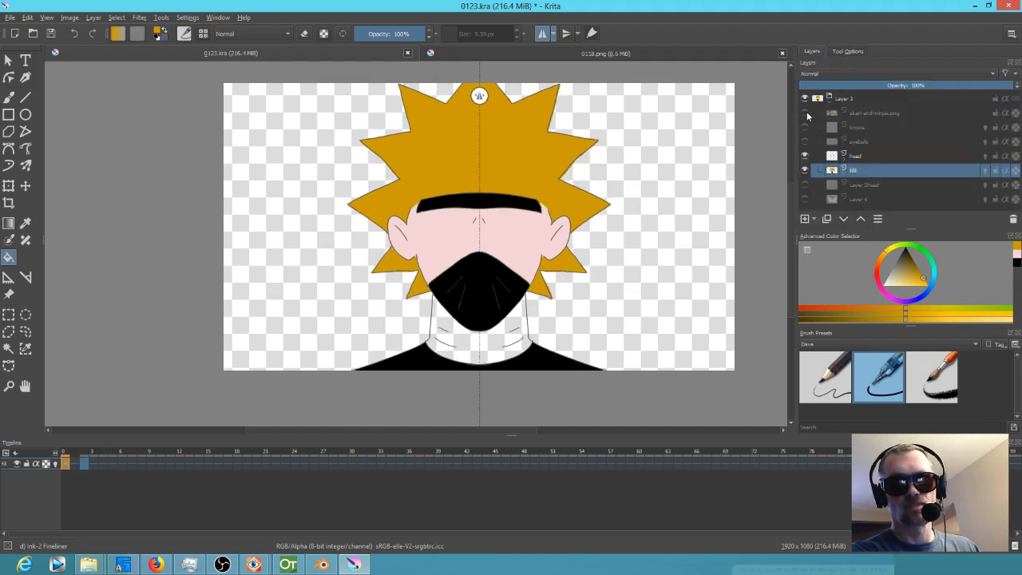
pyautogui.click(804, 113)
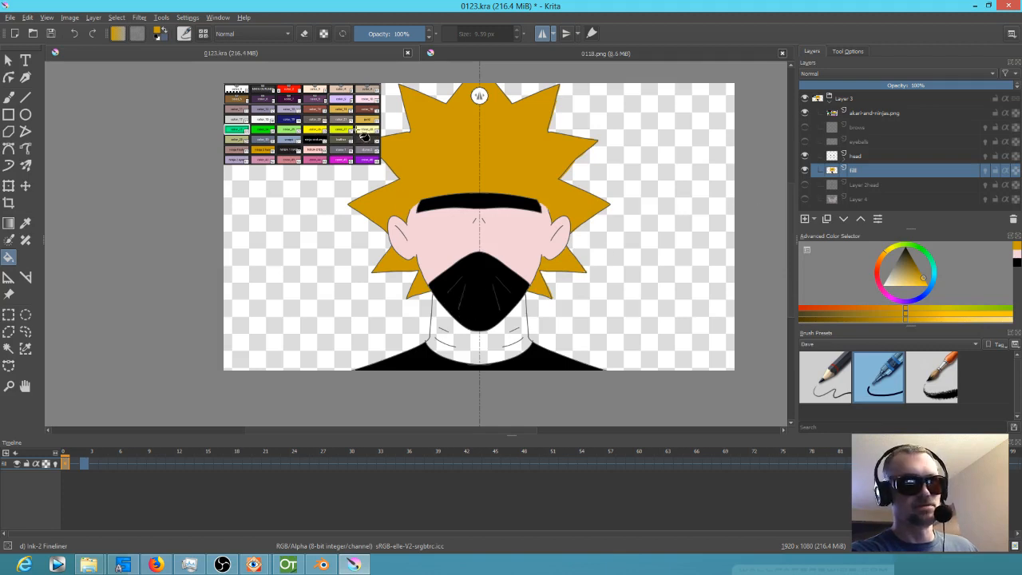
pyautogui.scroll(5, 364, 137)
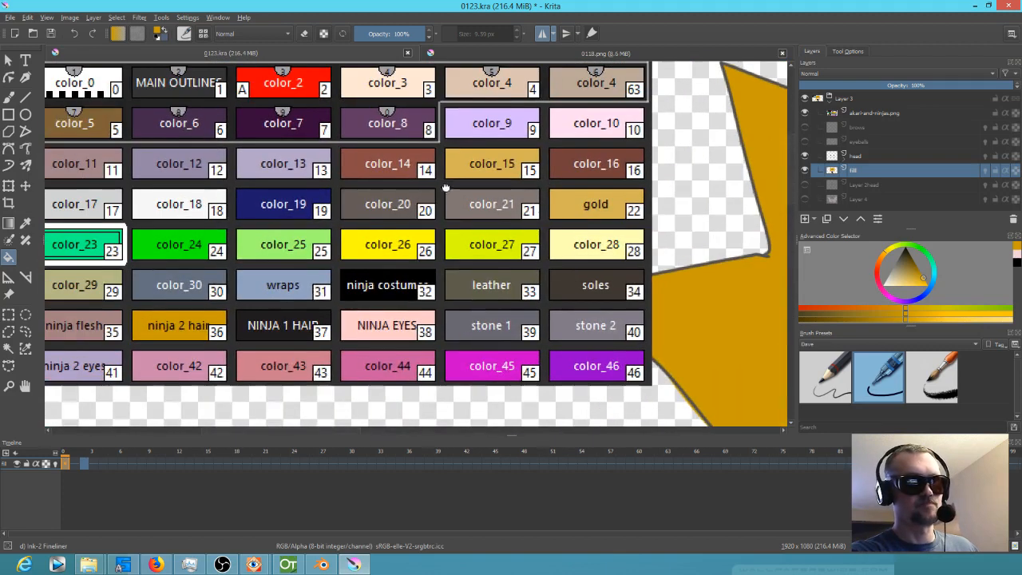
pyautogui.keyDown('ctrl'); pyautogui.click(307, 286); pyautogui.keyUp('ctrl')
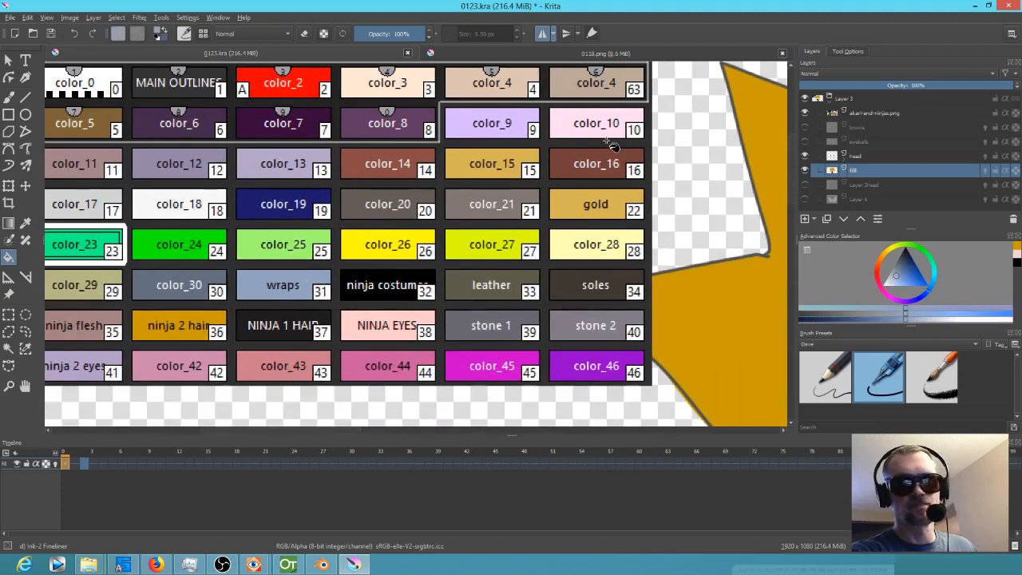
pyautogui.scroll(-5, 612, 146)
pyautogui.click(804, 112)
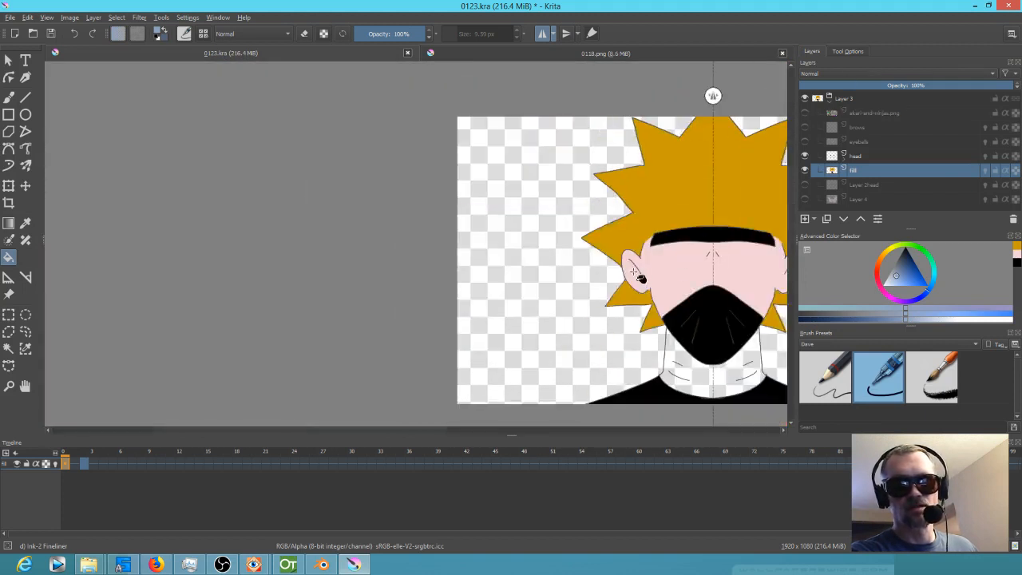
# Step: Fill the neck with the wraps colour on both frame 0 and frame 2 of the fill layer
pyautogui.moveTo(642, 279); pyautogui.dragTo(492, 222)
pyautogui.click(518, 335)
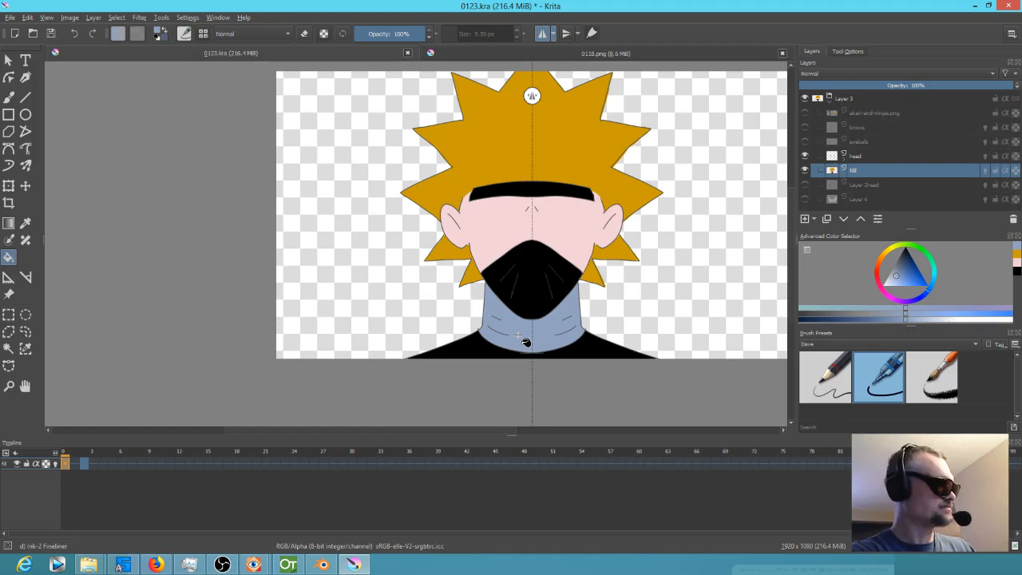
pyautogui.press('Right')
pyautogui.press('Right')
pyautogui.click(528, 345)
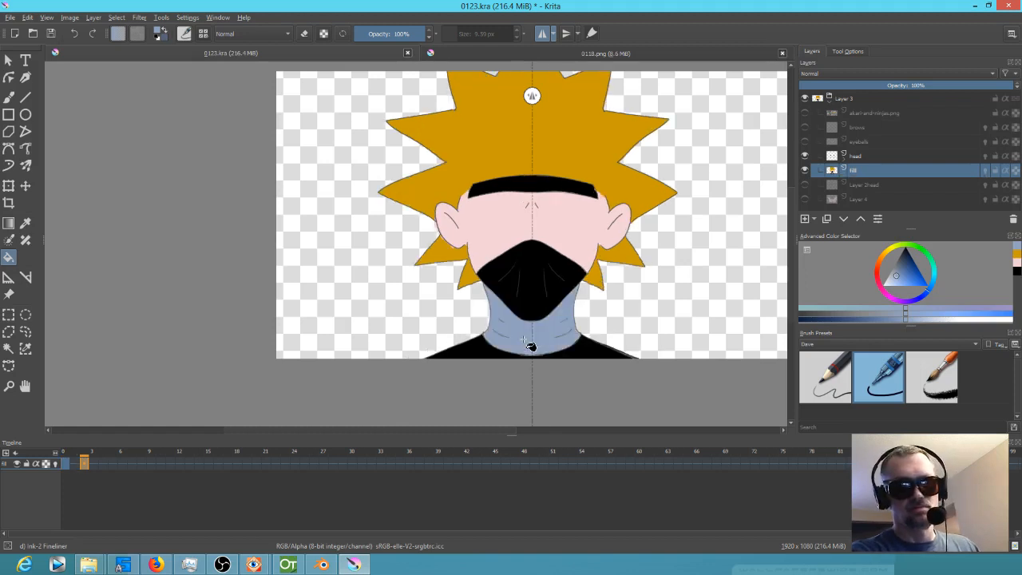
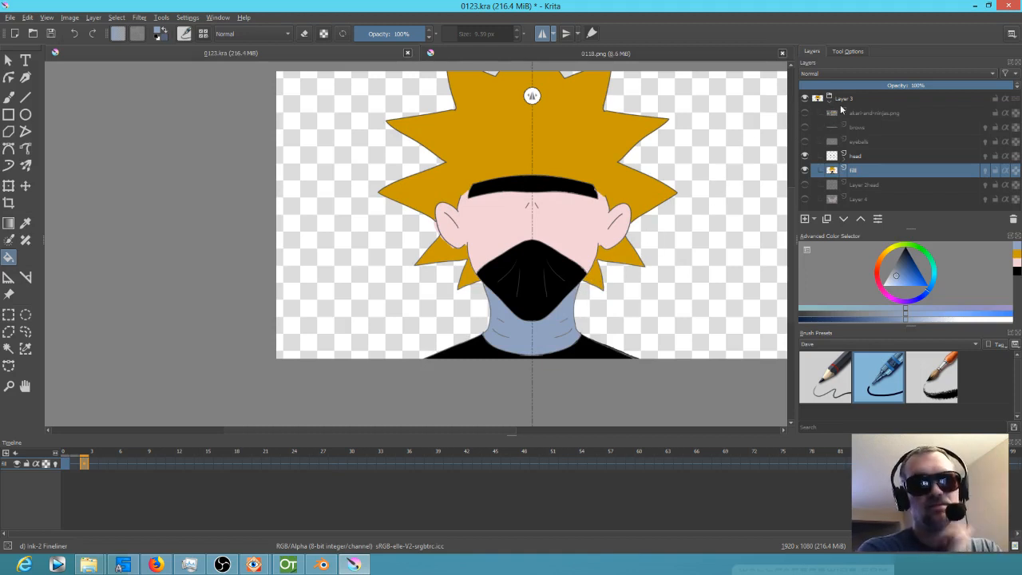
# Step: Show the eyeballs layer and scrub the timeline to frame 28
pyautogui.click(849, 51)
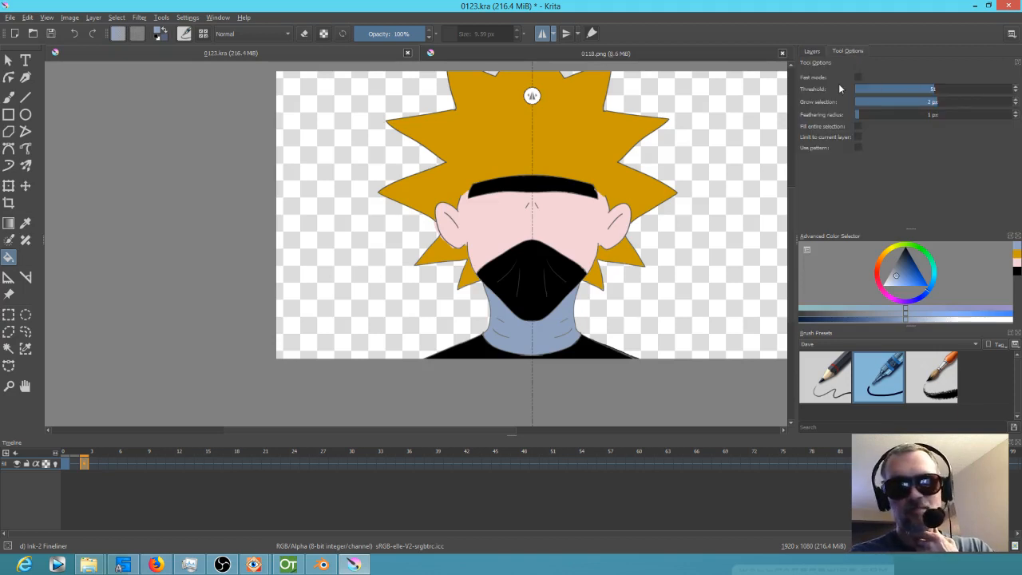
pyautogui.click(810, 51)
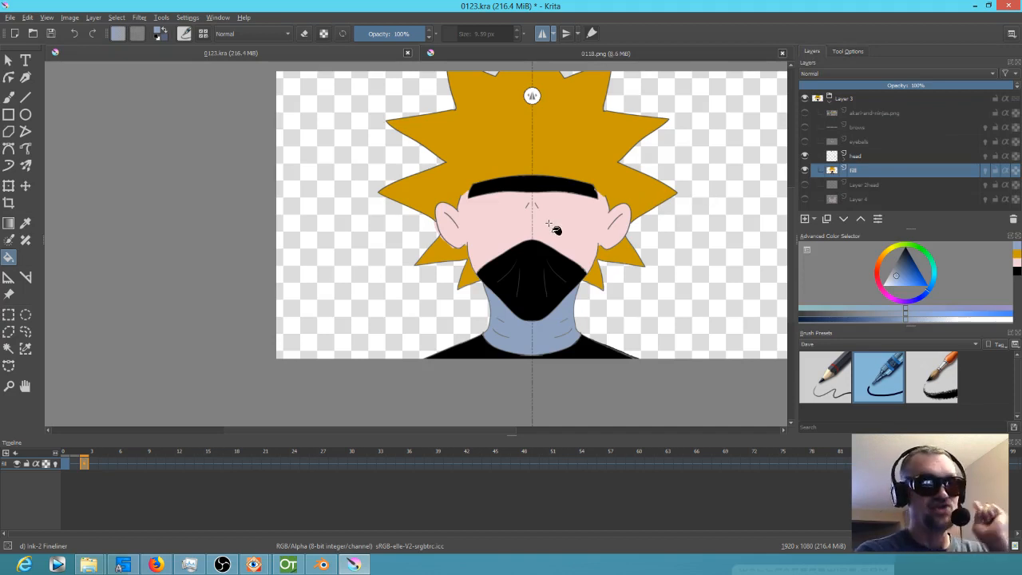
pyautogui.click(805, 141)
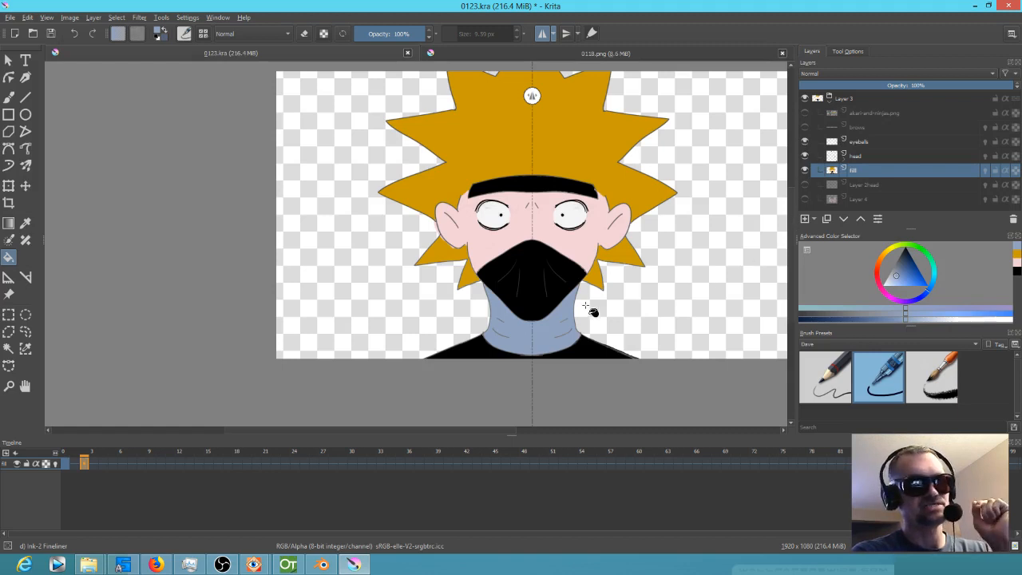
pyautogui.moveTo(92, 456); pyautogui.dragTo(333, 468)
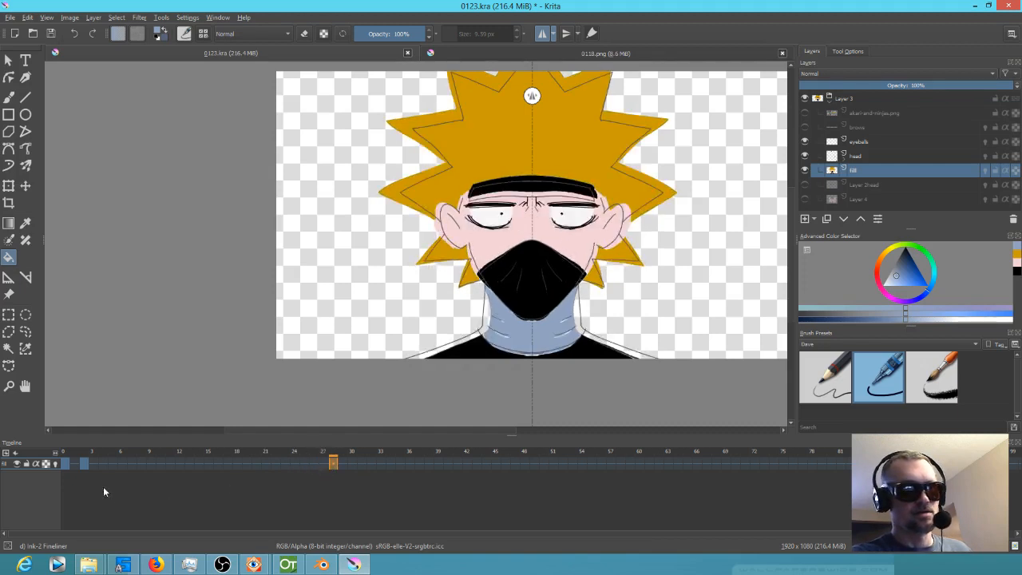
# Step: Copy the fill layer's frame 0 keyframe to frame 28
pyautogui.click(68, 466)
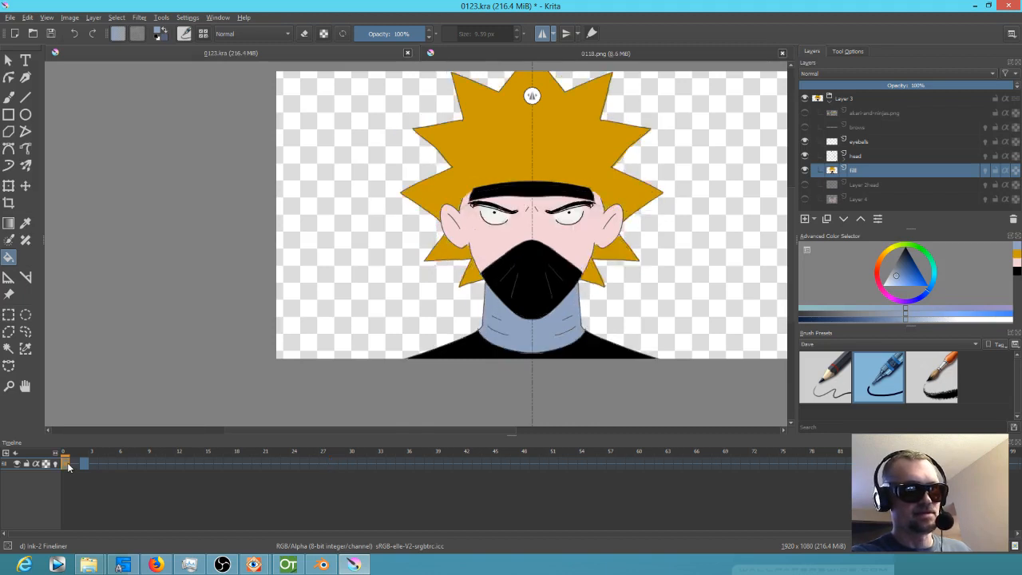
pyautogui.click(334, 468)
pyautogui.moveTo(335, 469); pyautogui.dragTo(335, 468)
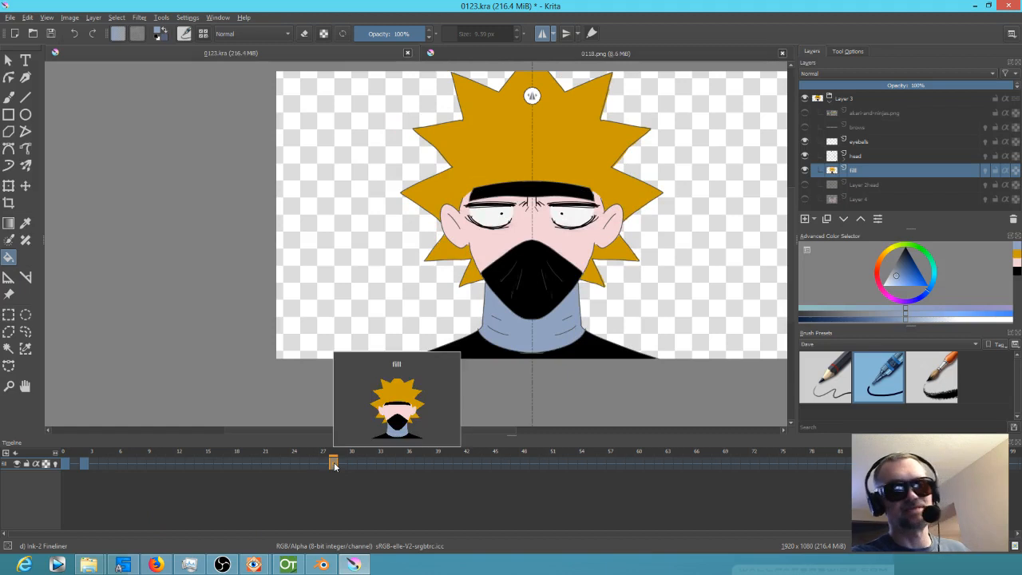
# Step: Scrub the timeline to frame 10 and toggle the eyeballs layer's visibility to examine the marks around the bulging eyes
pyautogui.moveTo(335, 454)
pyautogui.mouseDown()
pyautogui.moveTo(318, 452)
pyautogui.moveTo(366, 456)
pyautogui.moveTo(21, 453)
pyautogui.moveTo(82, 453)
pyautogui.mouseUp()
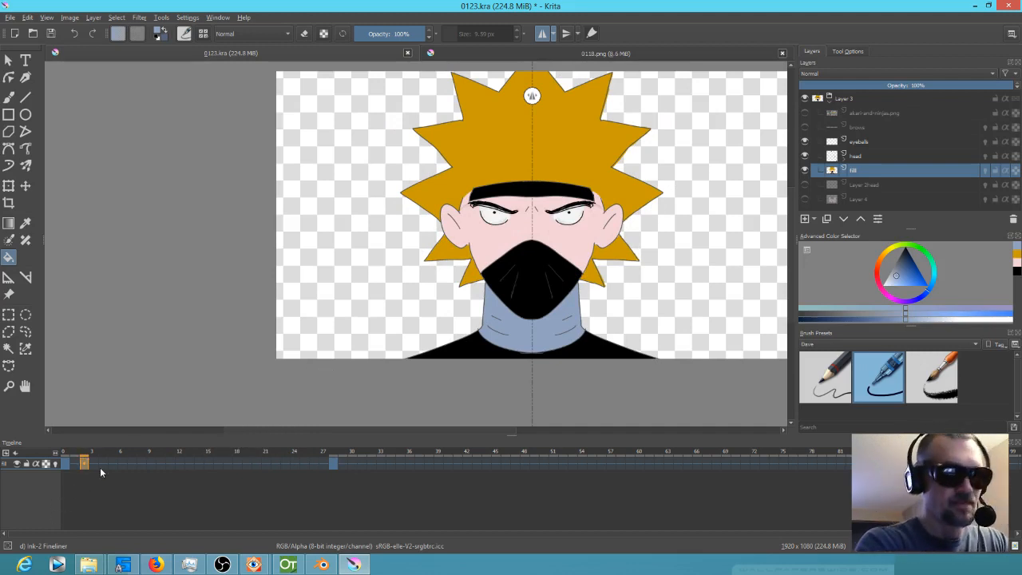
pyautogui.moveTo(100, 454)
pyautogui.mouseDown()
pyautogui.moveTo(168, 456)
pyautogui.moveTo(148, 459)
pyautogui.moveTo(160, 465)
pyautogui.mouseUp()
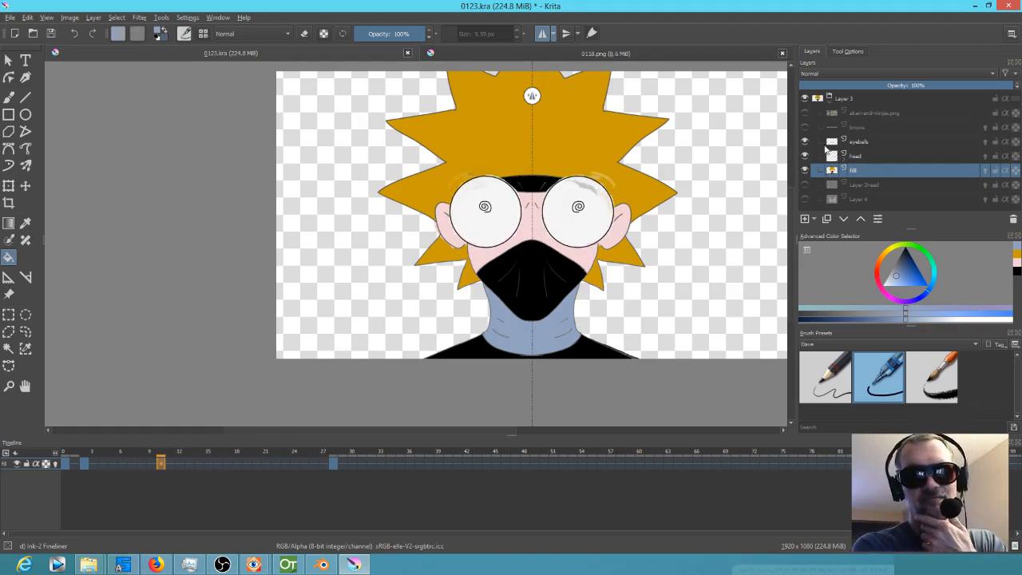
pyautogui.click(805, 141)
pyautogui.click(806, 143)
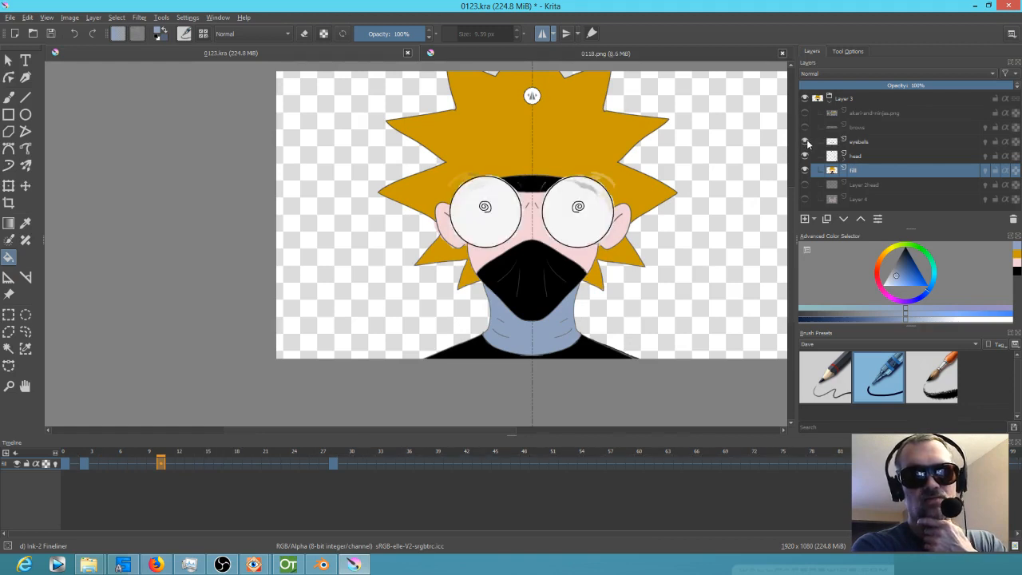
# Step: Erase the stray marks above the eyes on frame 10 of the eyeballs layer using a 43.55 px brush
pyautogui.click(855, 144)
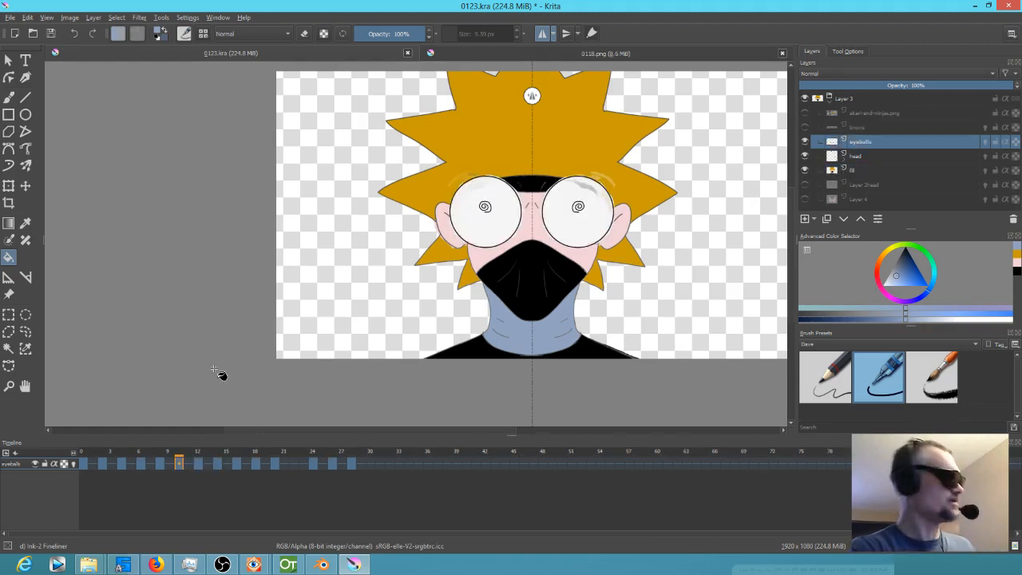
pyautogui.press('e')
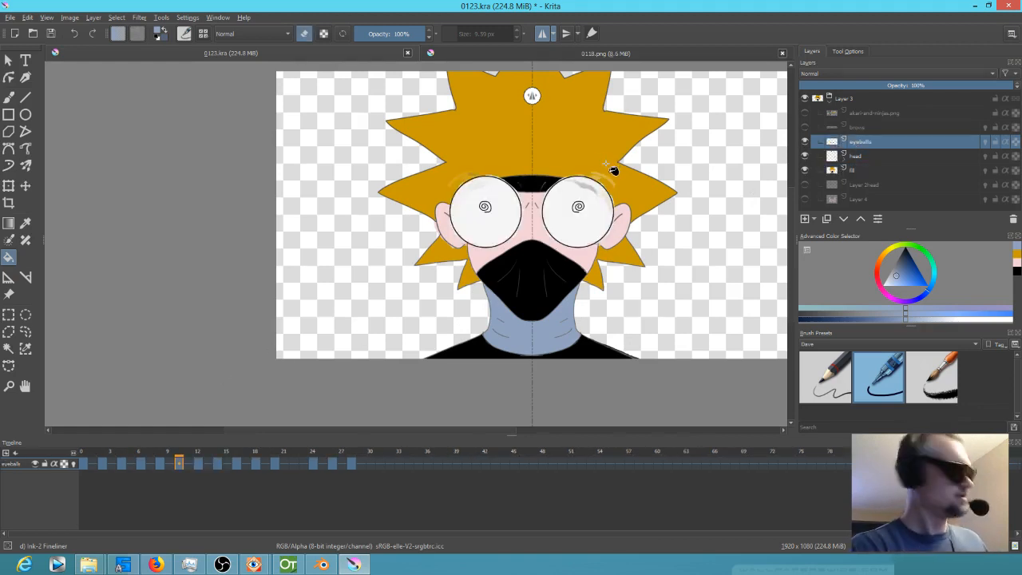
pyautogui.press('b')
pyautogui.keyDown('shift'); pyautogui.moveTo(608, 167); pyautogui.dragTo(620, 168); pyautogui.keyUp('shift')
pyautogui.press('e')
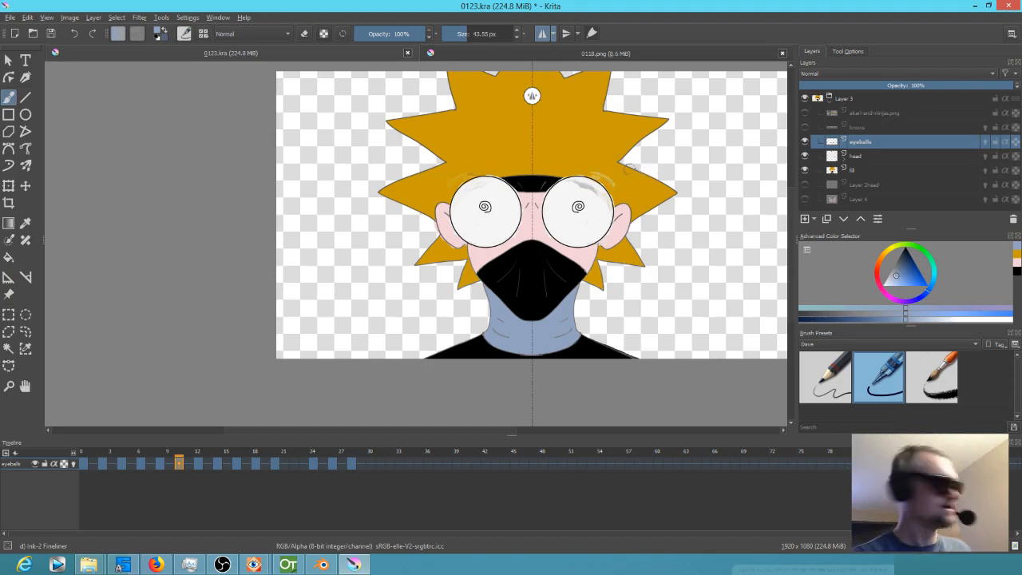
pyautogui.press('e')
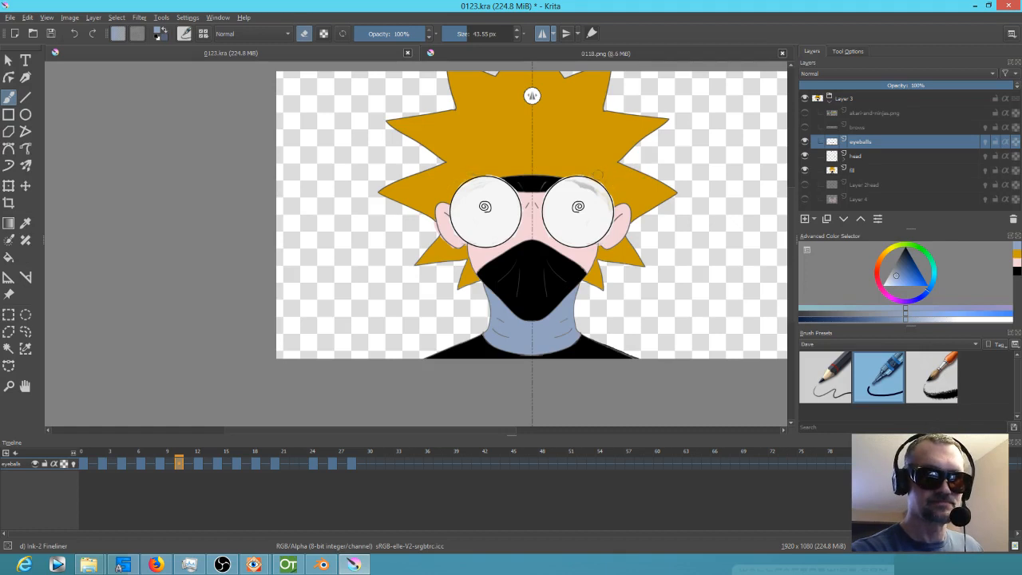
pyautogui.click(567, 187)
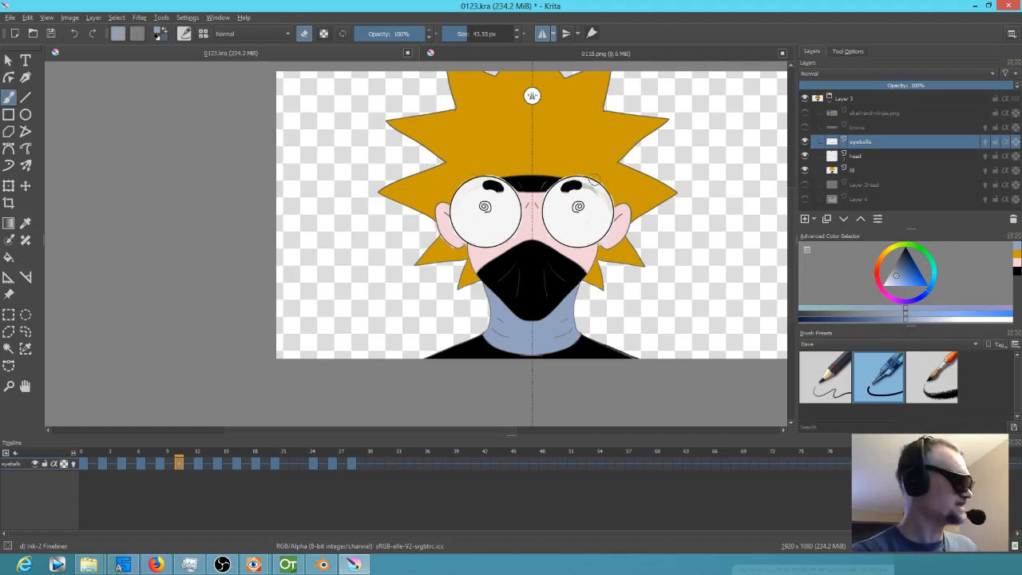
pyautogui.hotkey('ctrl', 'z')
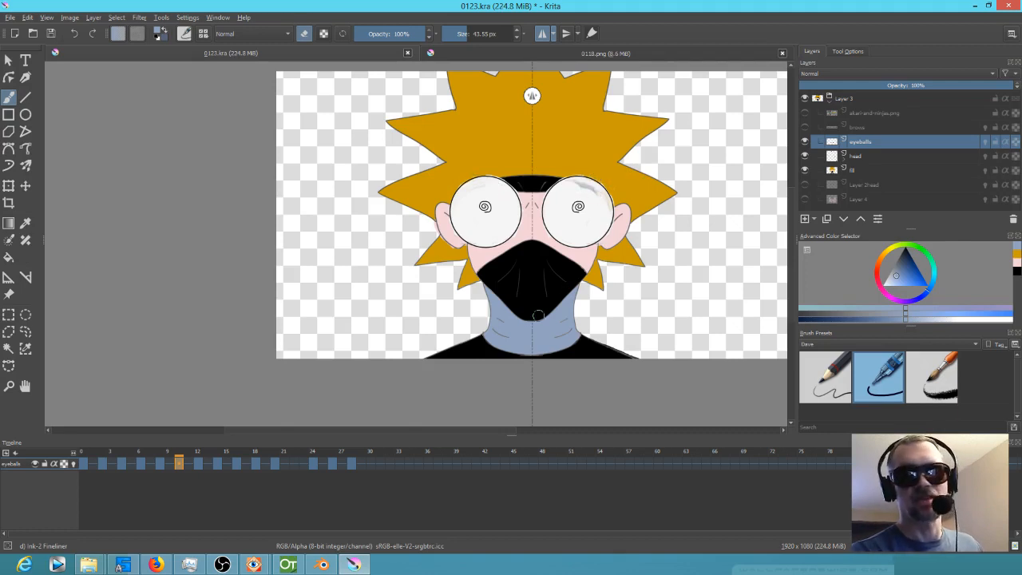
# Step: Toggle the visibility of the eyeballs, head and fill layers to examine which one holds the smudges on the eyes
pyautogui.click(806, 142)
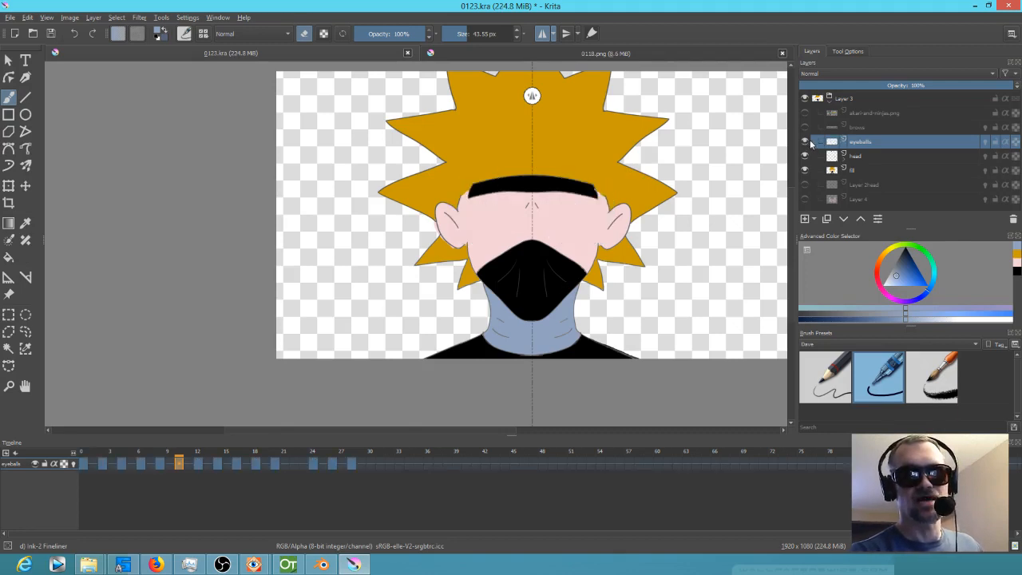
pyautogui.click(806, 143)
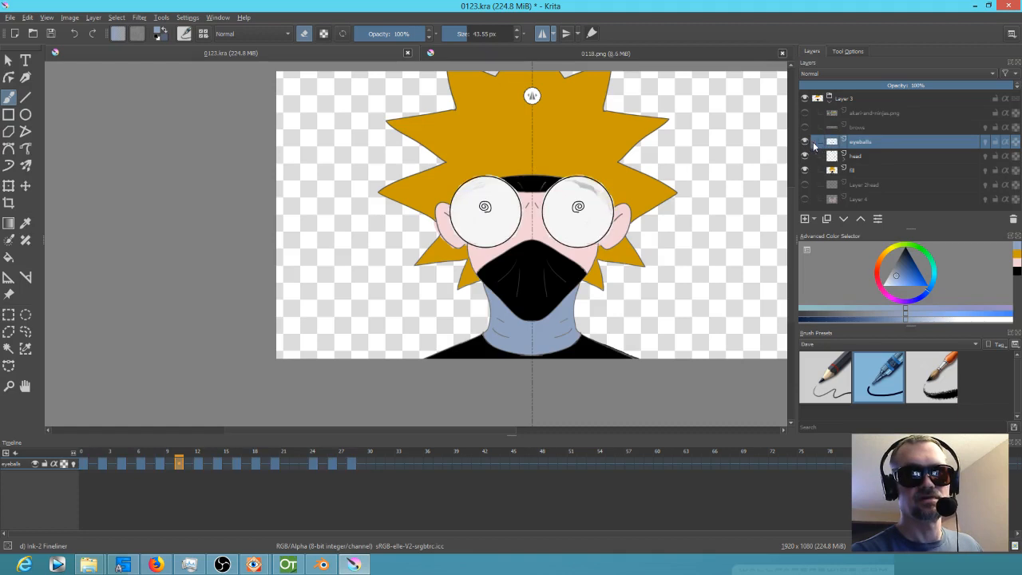
pyautogui.scroll(5, 607, 196)
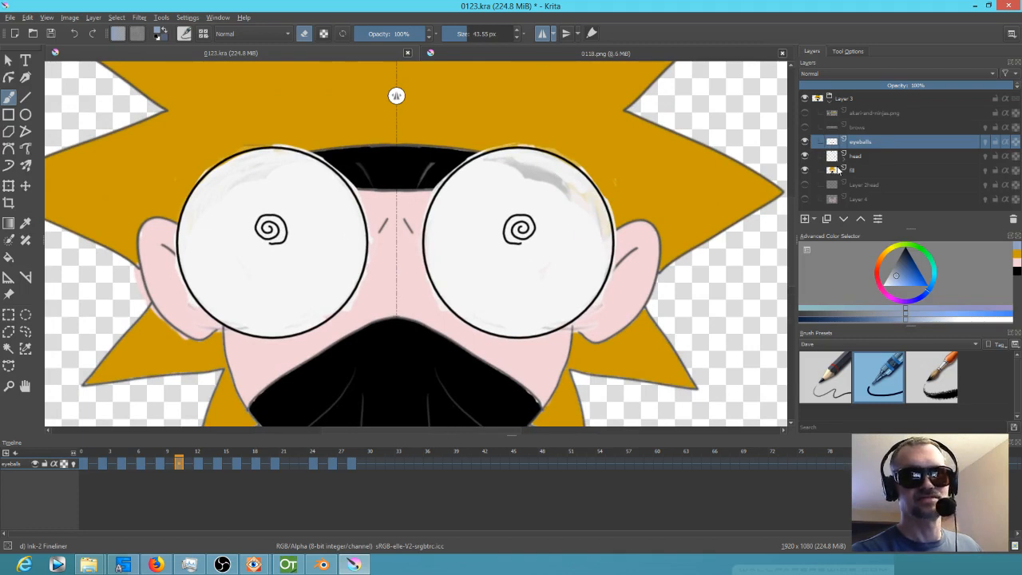
pyautogui.click(806, 159)
pyautogui.click(806, 160)
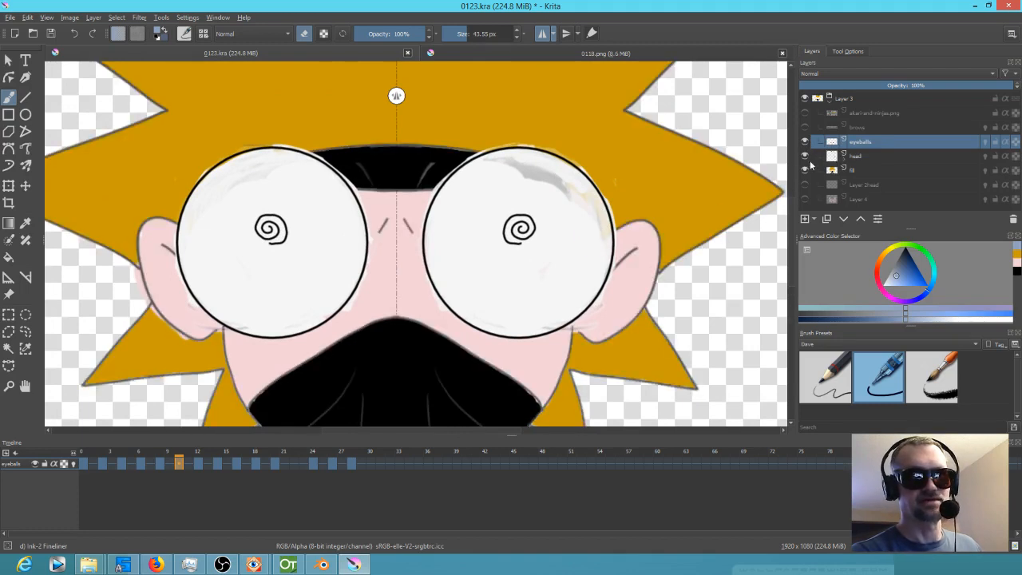
pyautogui.click(805, 159)
pyautogui.click(806, 162)
pyautogui.click(805, 171)
pyautogui.click(806, 172)
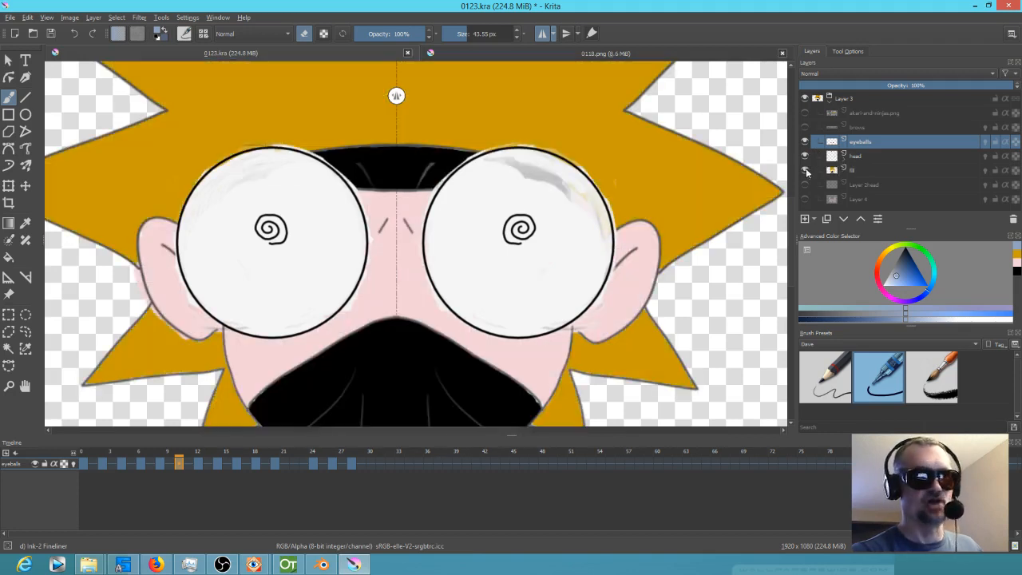
pyautogui.click(806, 171)
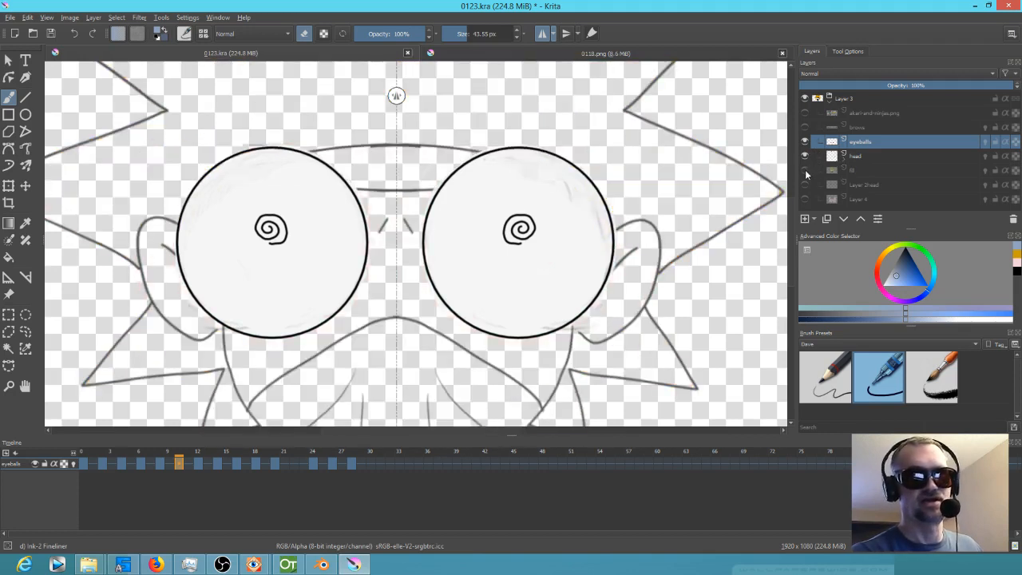
pyautogui.click(806, 171)
# Step: Paint over the smudges inside the frame 10 eyeballs with their sampled white, and erase the stray marks around the outlines
pyautogui.keyDown('ctrl'); pyautogui.click(576, 248); pyautogui.keyUp('ctrl')
pyautogui.moveTo(573, 182)
pyautogui.mouseDown()
pyautogui.moveTo(486, 173)
pyautogui.moveTo(513, 166)
pyautogui.moveTo(574, 183)
pyautogui.moveTo(562, 192)
pyautogui.moveTo(575, 199)
pyautogui.moveTo(588, 236)
pyautogui.moveTo(583, 204)
pyautogui.moveTo(592, 241)
pyautogui.moveTo(581, 196)
pyautogui.moveTo(587, 248)
pyautogui.moveTo(589, 231)
pyautogui.moveTo(554, 313)
pyautogui.moveTo(474, 301)
pyautogui.mouseUp()
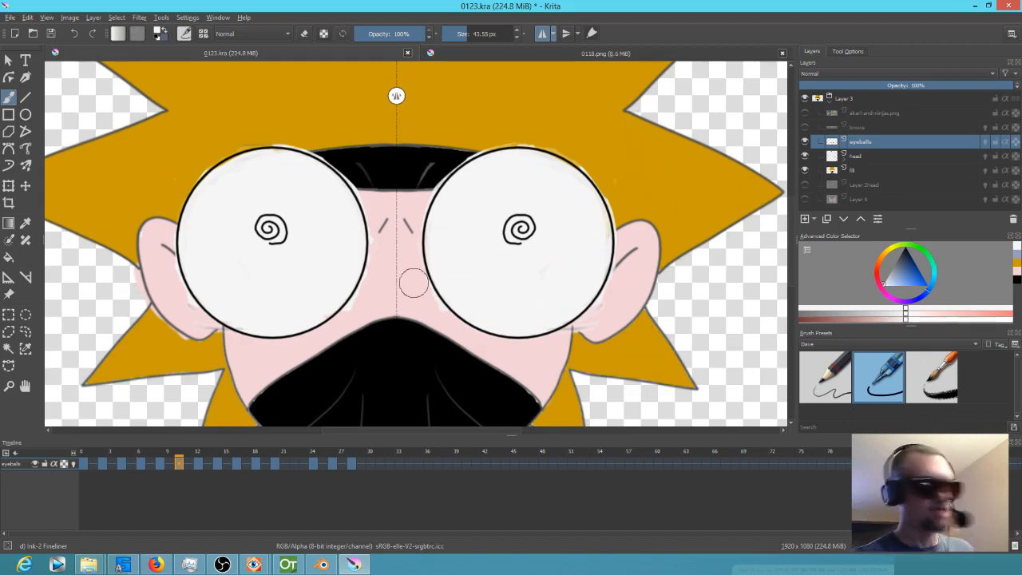
pyautogui.press('e')
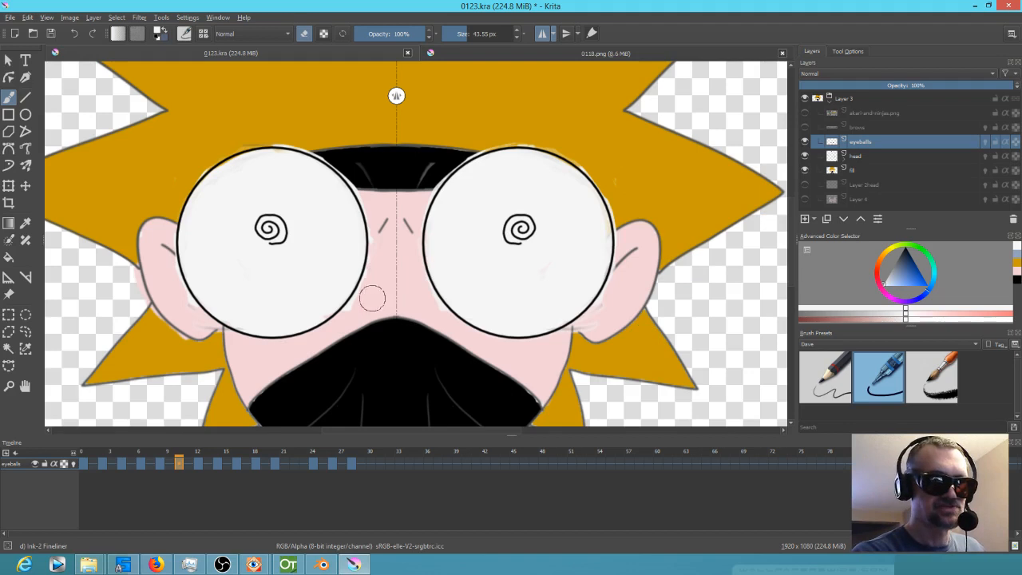
pyautogui.moveTo(377, 278)
pyautogui.mouseDown()
pyautogui.moveTo(384, 243)
pyautogui.moveTo(409, 236)
pyautogui.mouseUp()
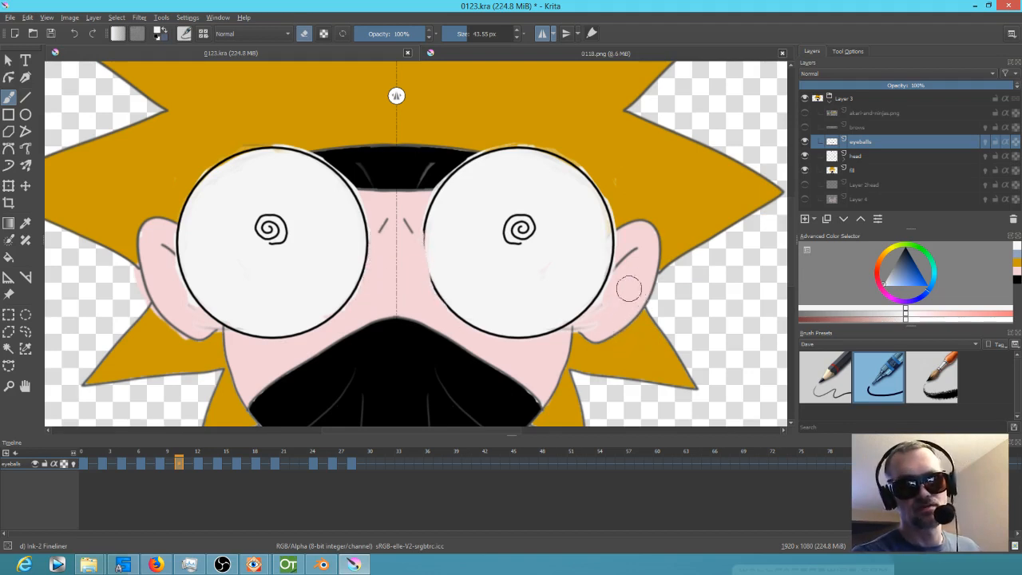
pyautogui.moveTo(604, 317)
pyautogui.mouseDown()
pyautogui.moveTo(568, 340)
pyautogui.moveTo(619, 287)
pyautogui.moveTo(636, 287)
pyautogui.moveTo(638, 257)
pyautogui.moveTo(621, 297)
pyautogui.moveTo(571, 343)
pyautogui.moveTo(593, 326)
pyautogui.mouseUp()
pyautogui.moveTo(633, 204)
pyautogui.mouseDown()
pyautogui.moveTo(620, 194)
pyautogui.moveTo(628, 248)
pyautogui.mouseUp()
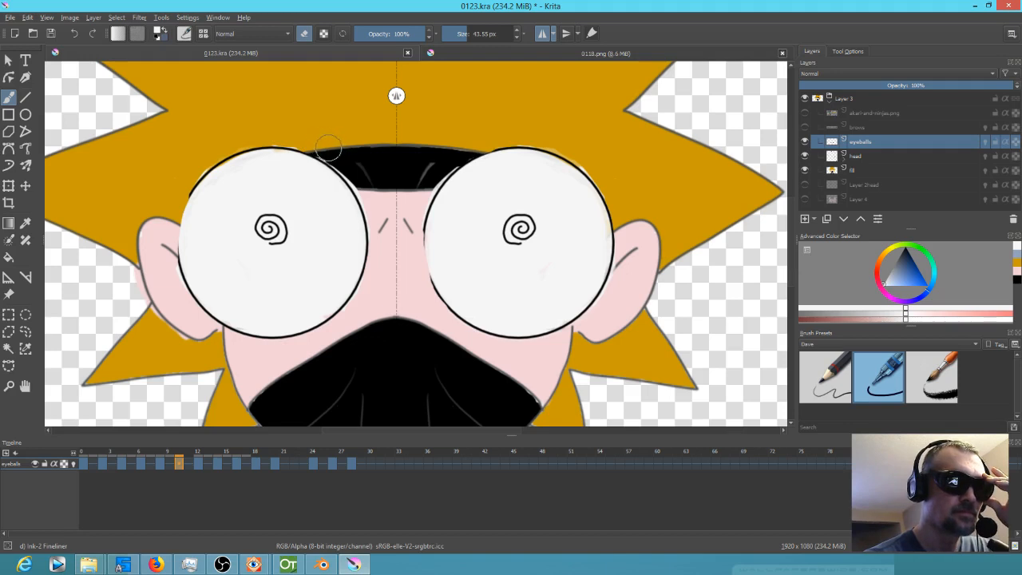
pyautogui.moveTo(334, 156); pyautogui.dragTo(380, 208)
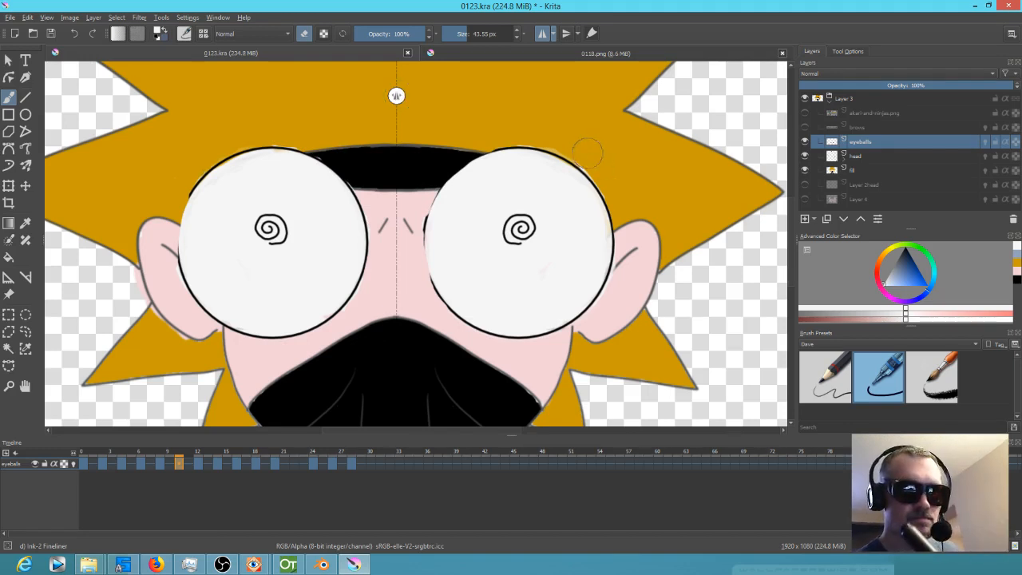
pyautogui.moveTo(597, 169)
pyautogui.mouseDown()
pyautogui.moveTo(581, 151)
pyautogui.moveTo(611, 176)
pyautogui.mouseUp()
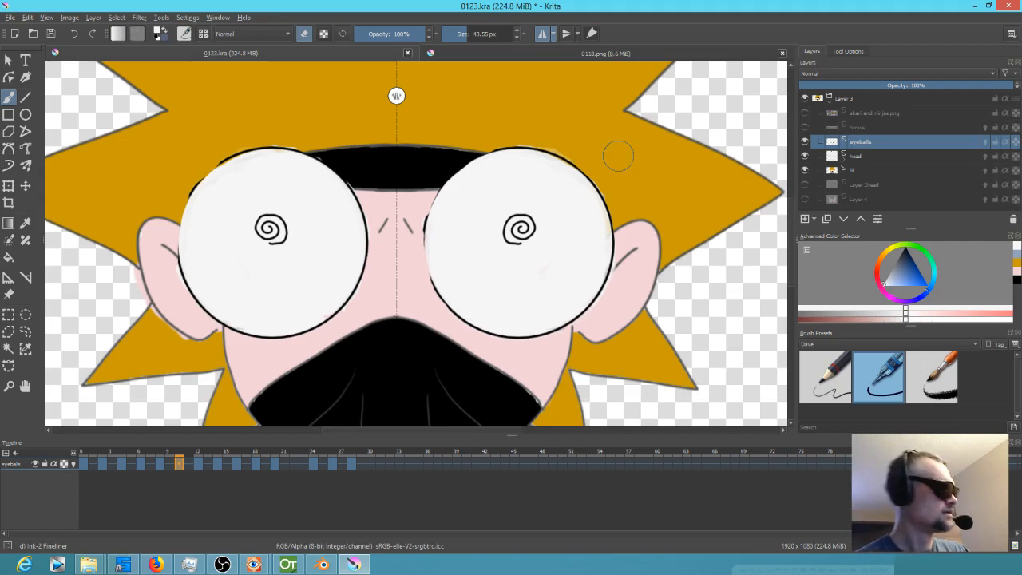
# Step: Go back to the eyeballs layer's keyframe at frame 8
pyautogui.press('Left')
pyautogui.press('Left')
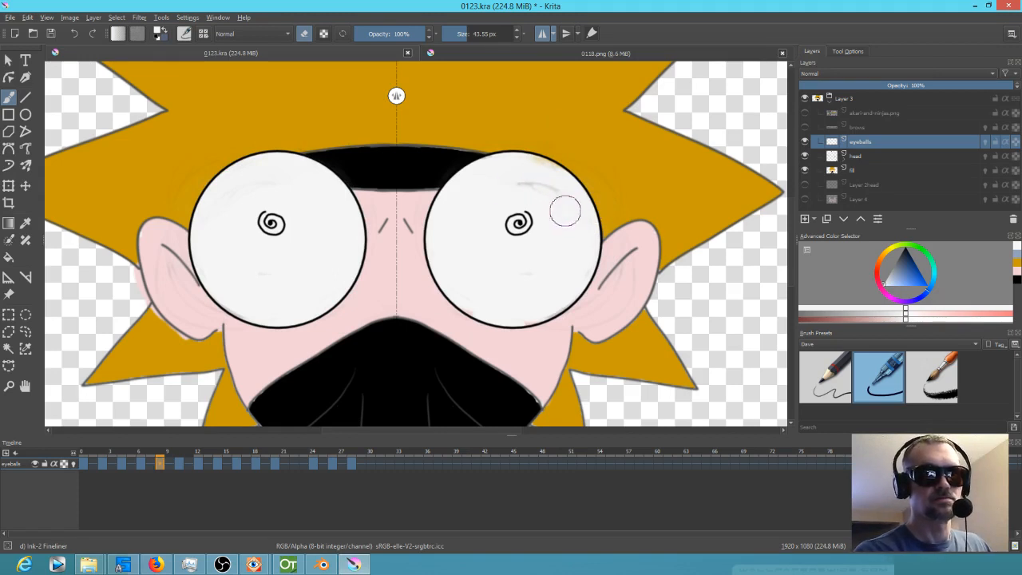
pyautogui.hotkey('ctrl', 'z')
pyautogui.press('e')
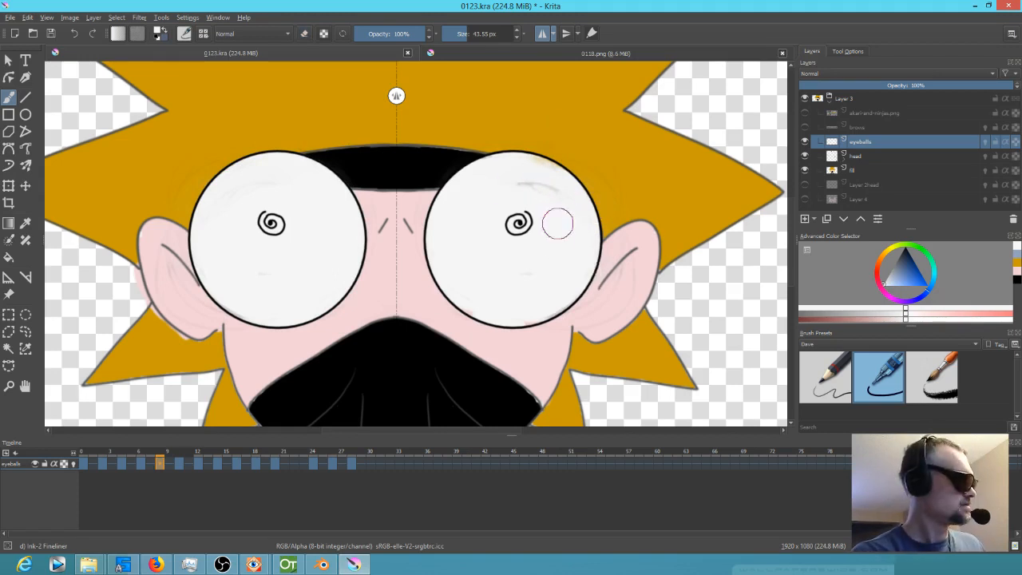
pyautogui.press('e')
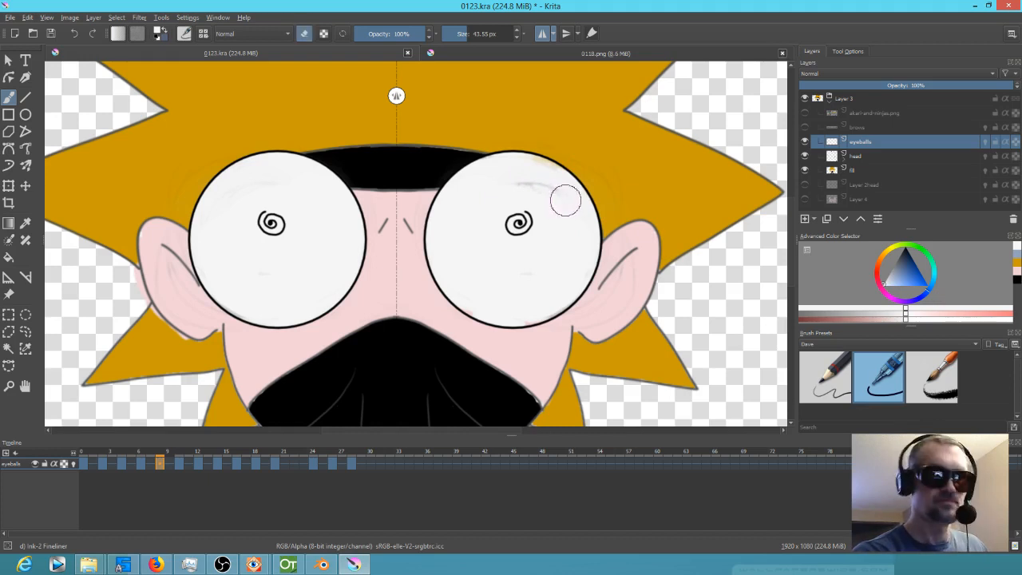
pyautogui.moveTo(561, 205); pyautogui.dragTo(557, 212)
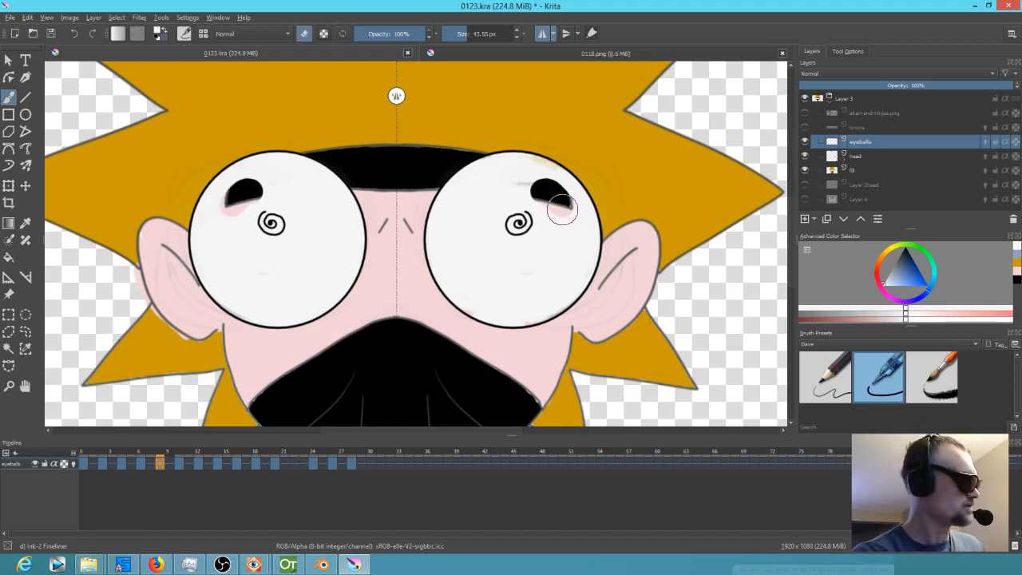
pyautogui.hotkey('ctrl', 'z')
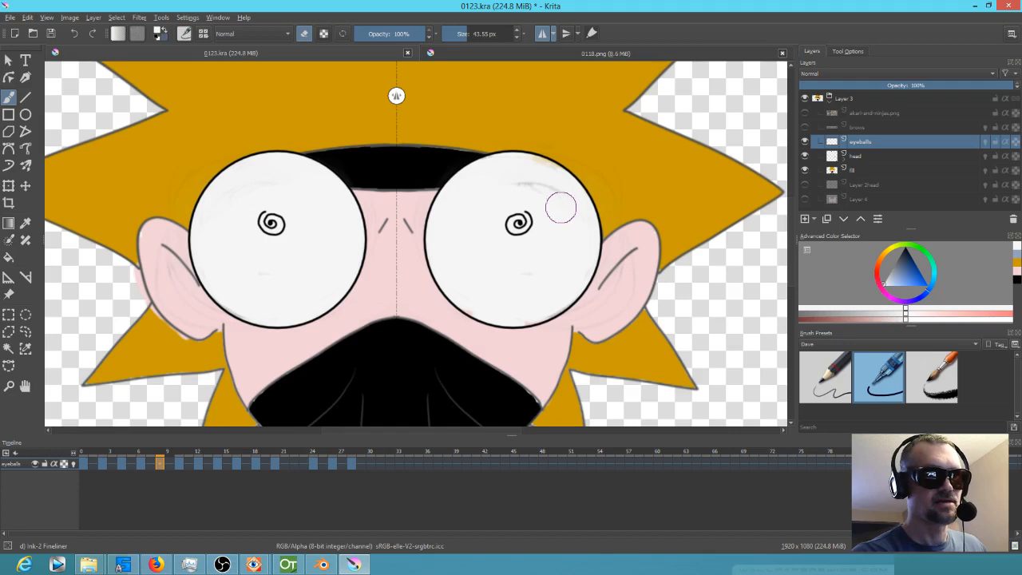
# Step: Paint over the smudges inside the frame 8 eyeballs with the eyeball white
pyautogui.press('e')
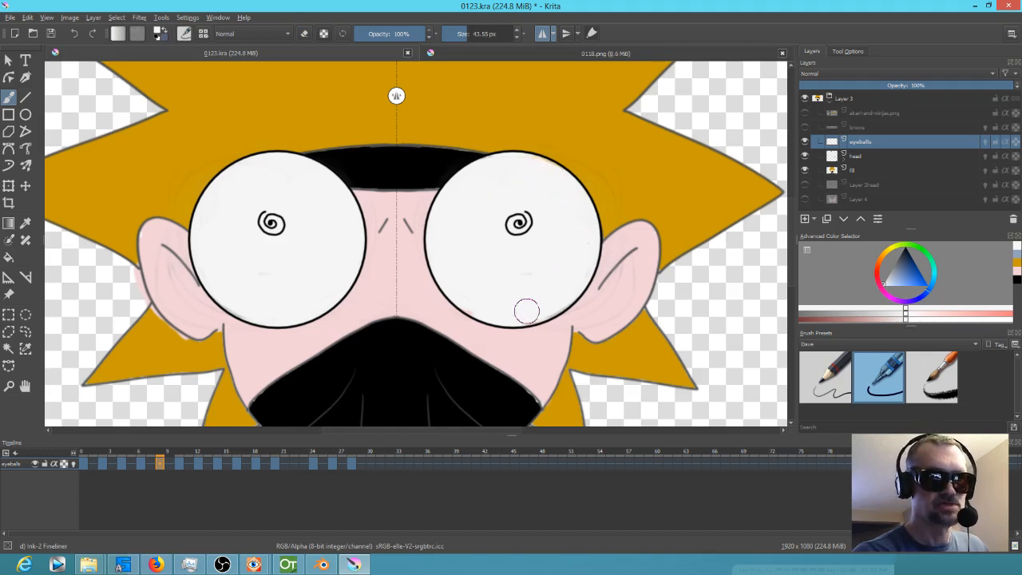
pyautogui.moveTo(536, 310); pyautogui.dragTo(560, 301)
pyautogui.moveTo(478, 292); pyautogui.dragTo(479, 303)
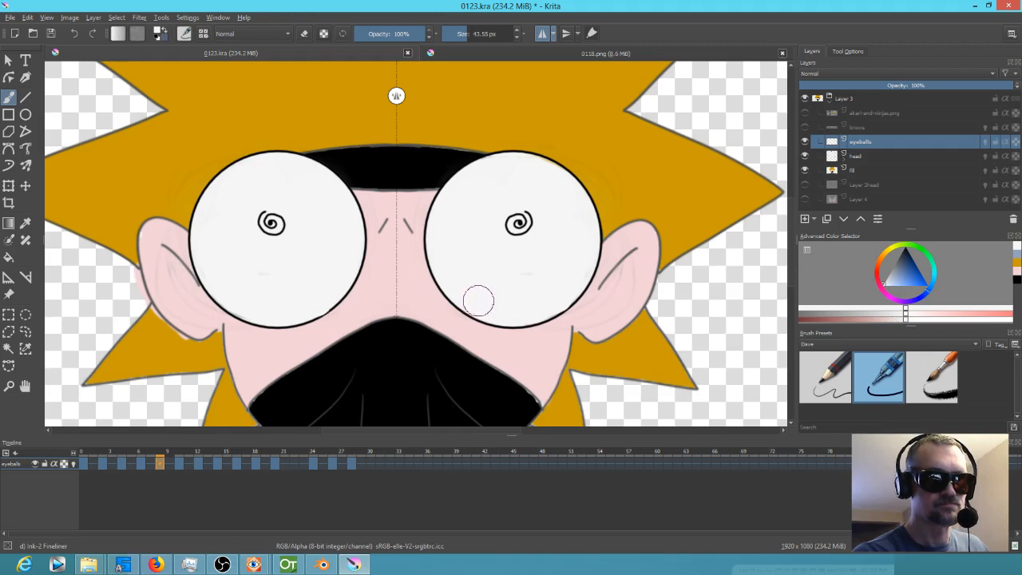
# Step: Flip back and forth between the keyframes at frames 8, 10 and 12 to compare the cleaned eyeballs
pyautogui.press('.')
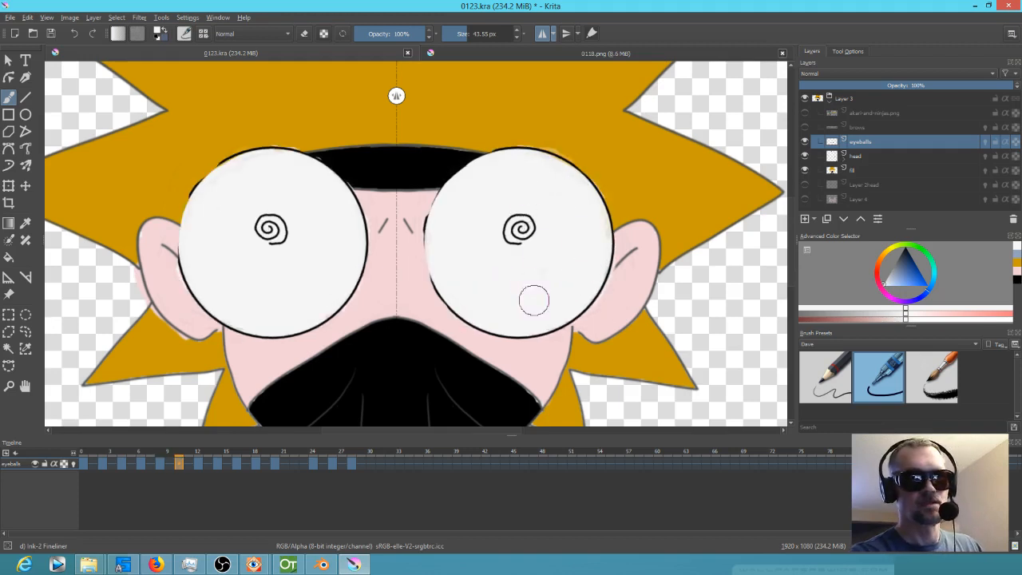
pyautogui.press(',')
pyautogui.press('.')
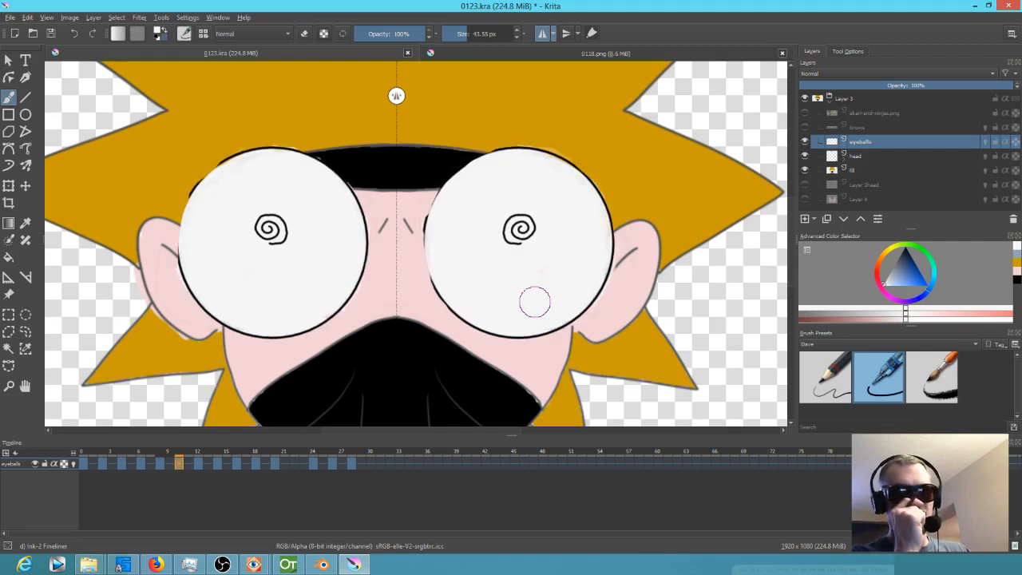
pyautogui.press(',')
pyautogui.press('.')
pyautogui.press('.')
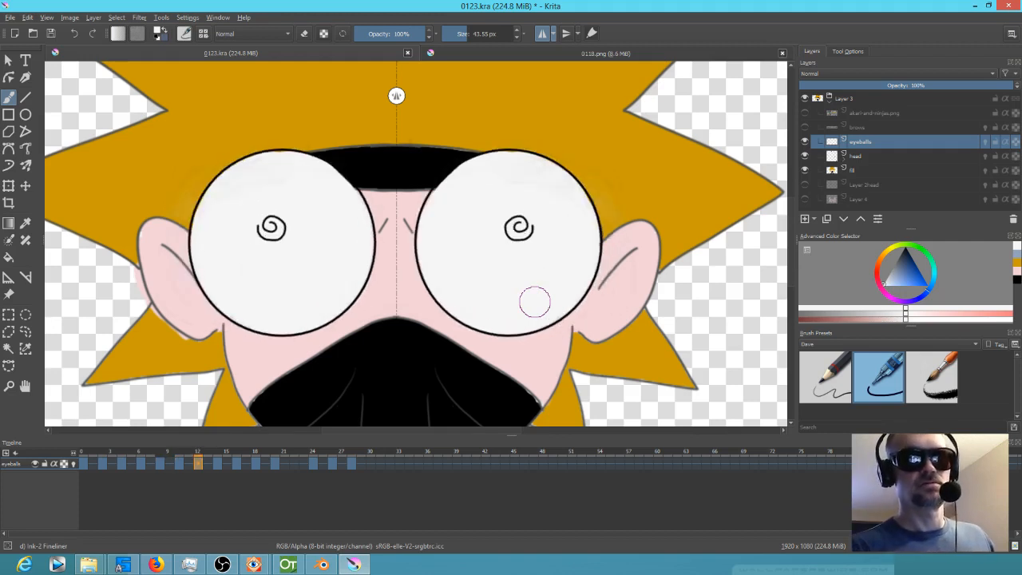
pyautogui.press(',')
pyautogui.press('.')
pyautogui.press(',')
pyautogui.press('.')
pyautogui.press(',')
pyautogui.press('.')
pyautogui.press(',')
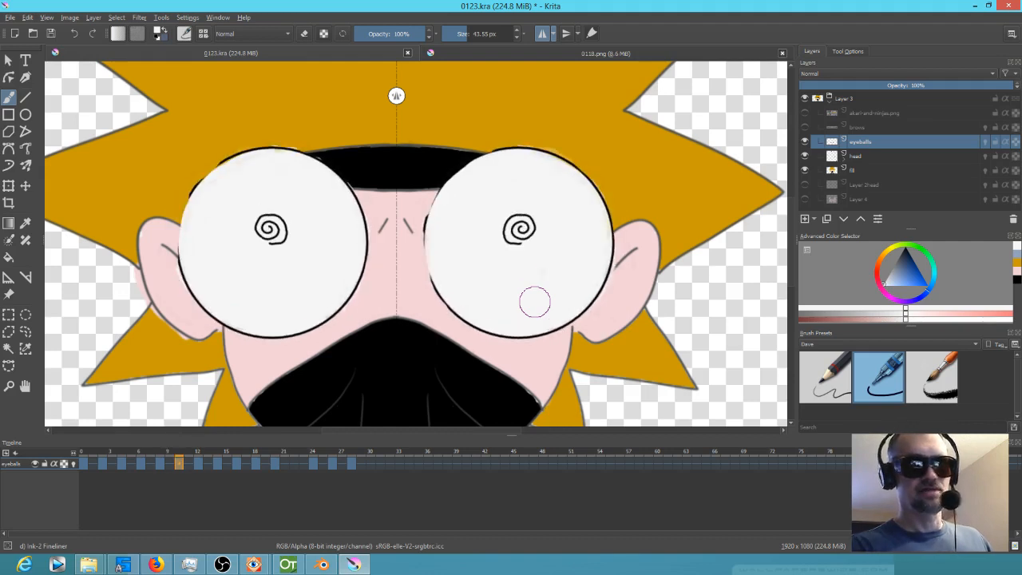
pyautogui.press(',')
pyautogui.press('.')
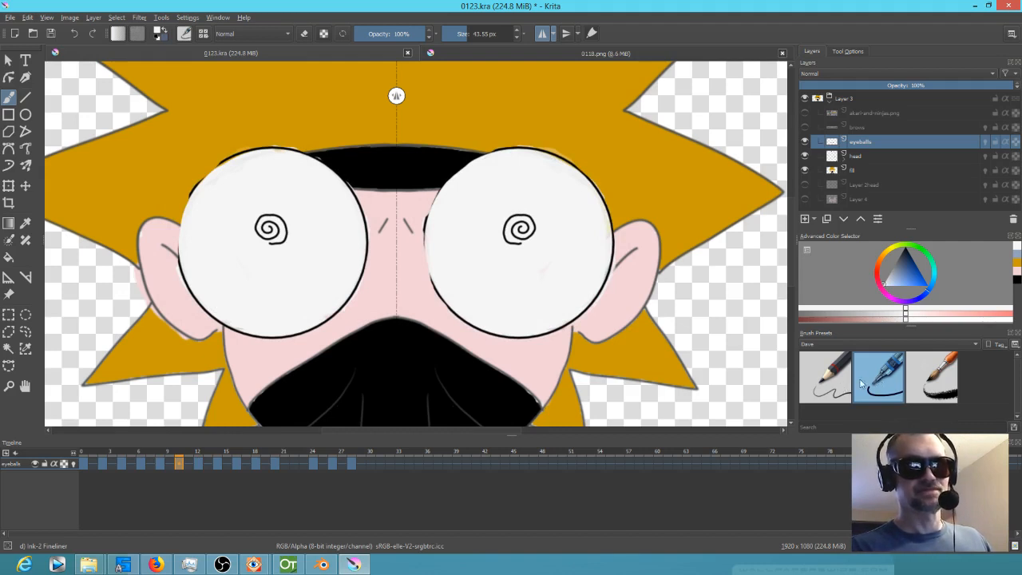
# Step: Redraw the erased parts of the eyeball outlines on frame 10 in near-black with the 4 px Ink-2 Fineliner
pyautogui.click(858, 385)
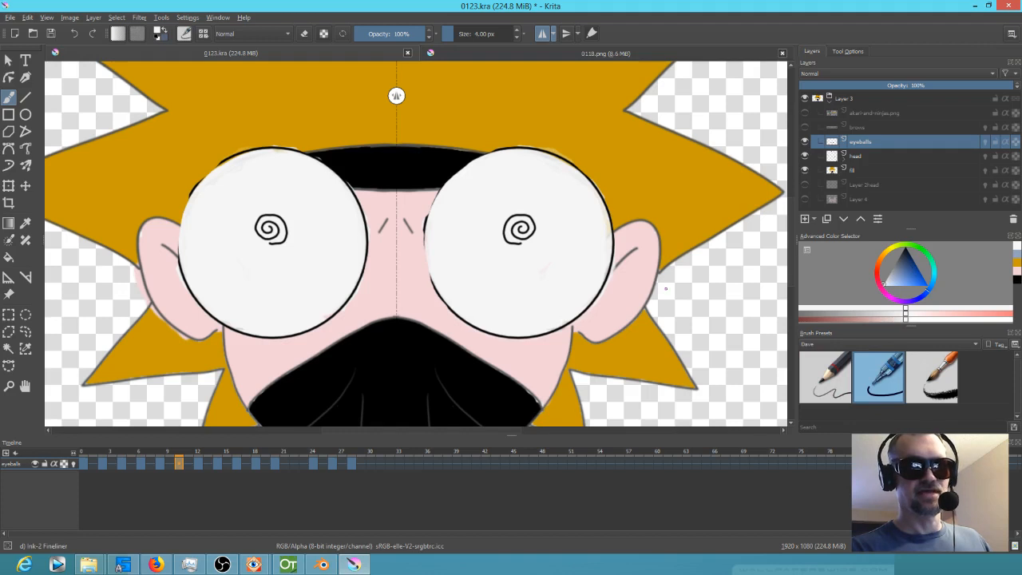
pyautogui.moveTo(921, 261); pyautogui.dragTo(895, 252)
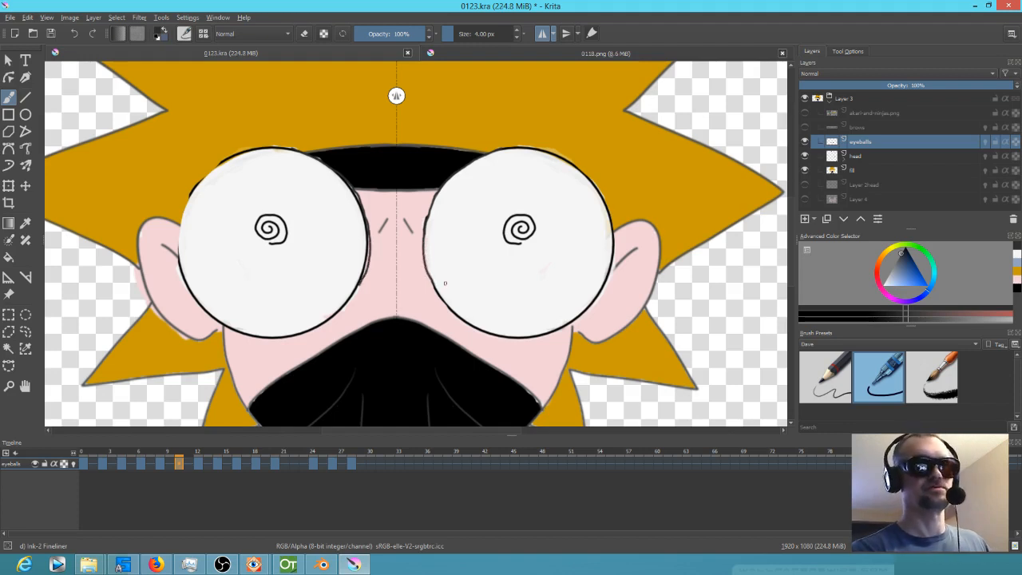
pyautogui.moveTo(190, 194); pyautogui.dragTo(183, 255)
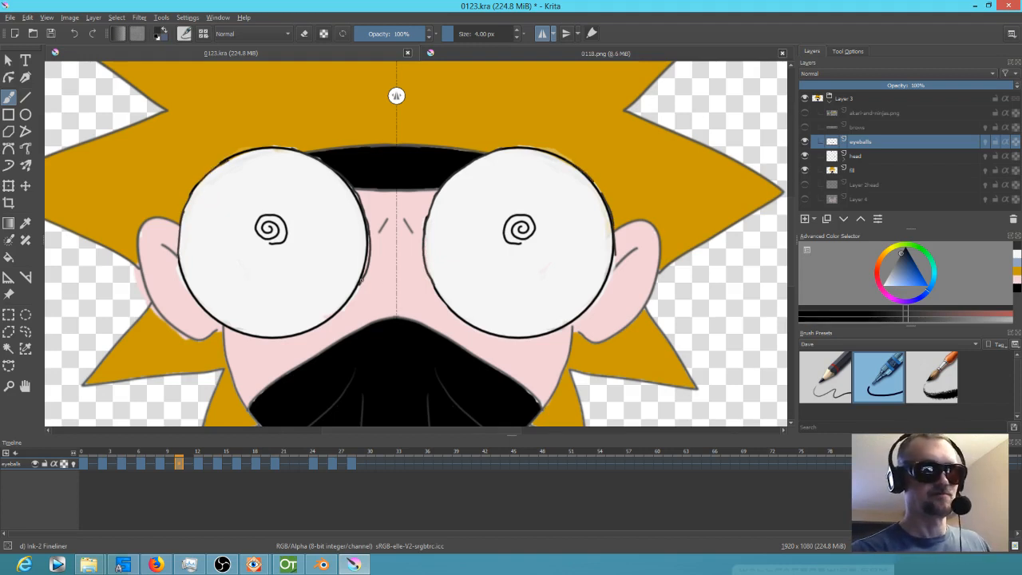
# Step: Sample the eyeball white, set the brush size to 29 px, and erase the smudges around the eyeballs on frame 12
pyautogui.press('e')
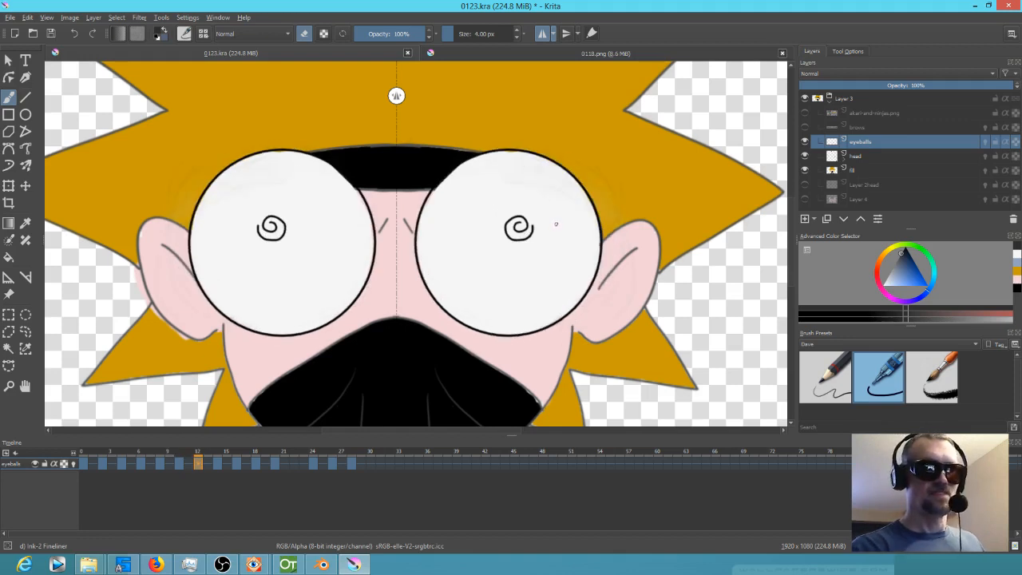
pyautogui.keyDown('ctrl'); pyautogui.click(558, 222); pyautogui.keyUp('ctrl')
pyautogui.keyDown('shift'); pyautogui.moveTo(537, 256); pyautogui.dragTo(557, 256); pyautogui.keyUp('shift')
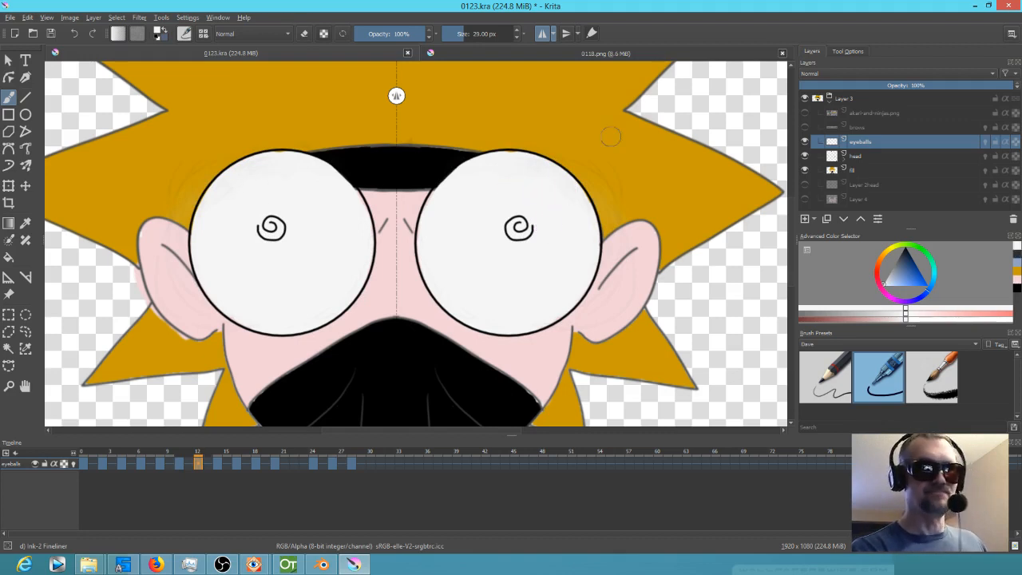
pyautogui.press('e')
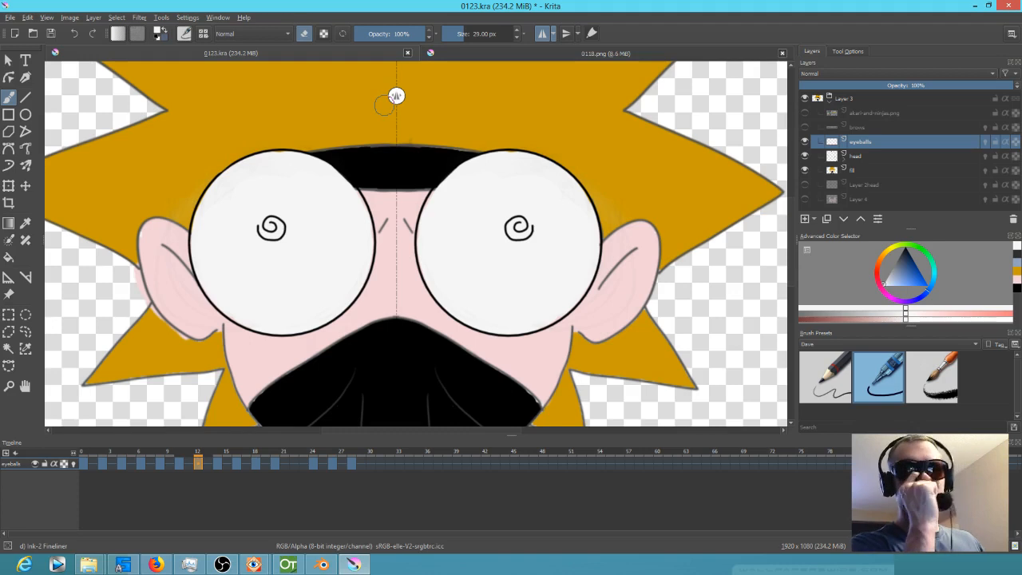
# Step: Paint over the stray marks and grey smudges inside the frame 16 eyeballs with the eyeball white
pyautogui.press('.')
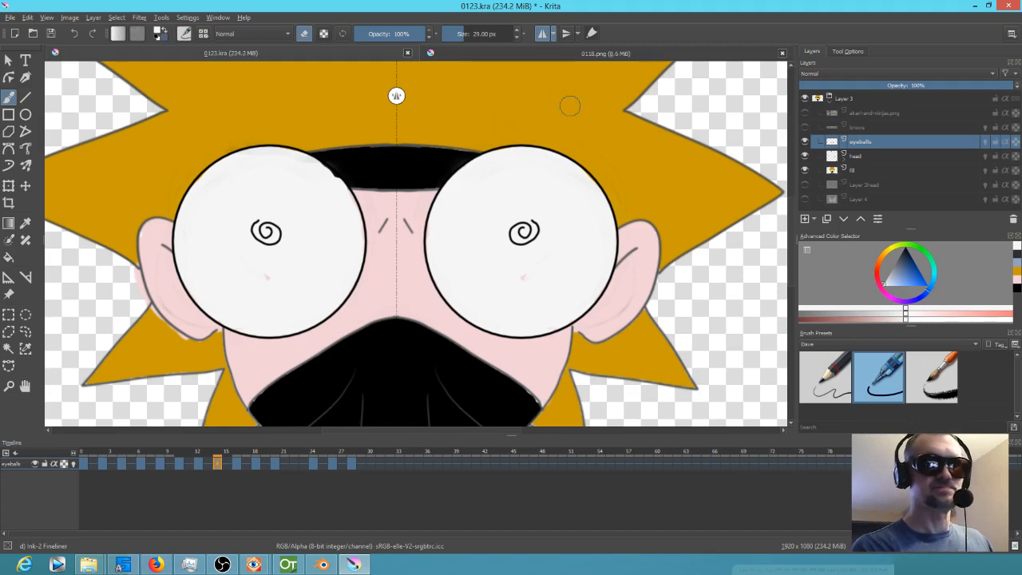
pyautogui.press('.')
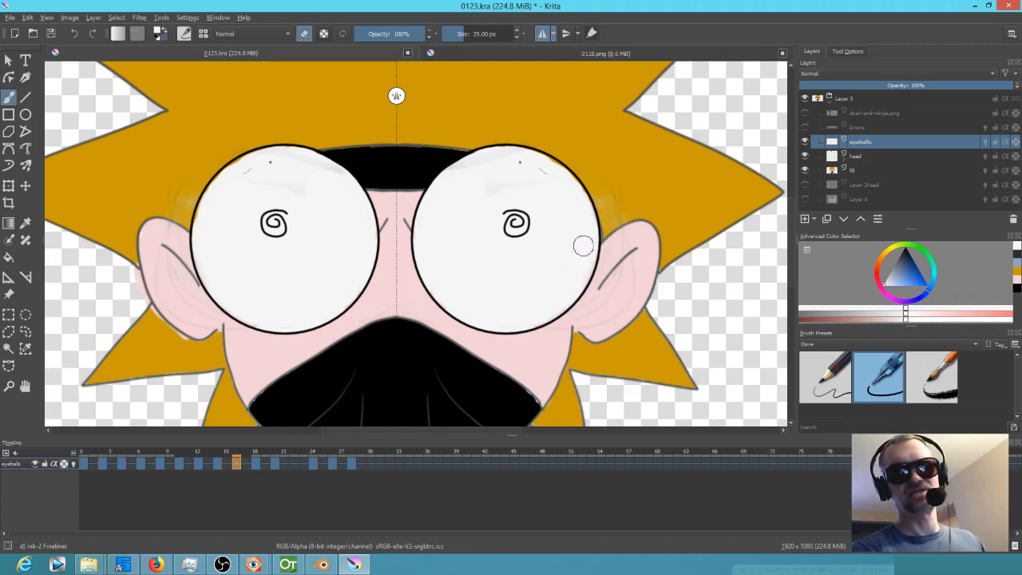
pyautogui.press('e')
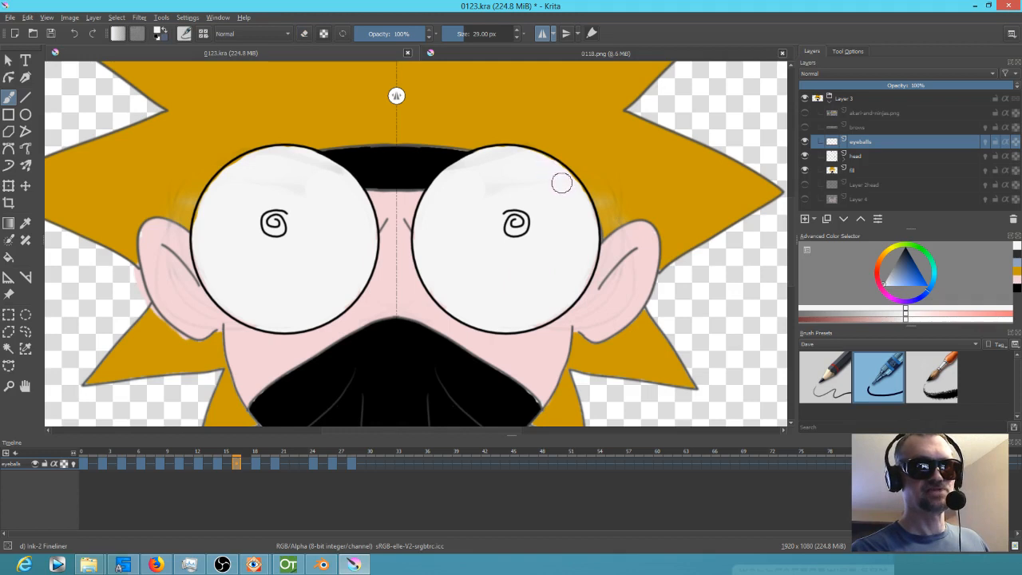
pyautogui.moveTo(516, 187)
pyautogui.mouseDown()
pyautogui.moveTo(478, 182)
pyautogui.moveTo(519, 161)
pyautogui.moveTo(487, 158)
pyautogui.mouseUp()
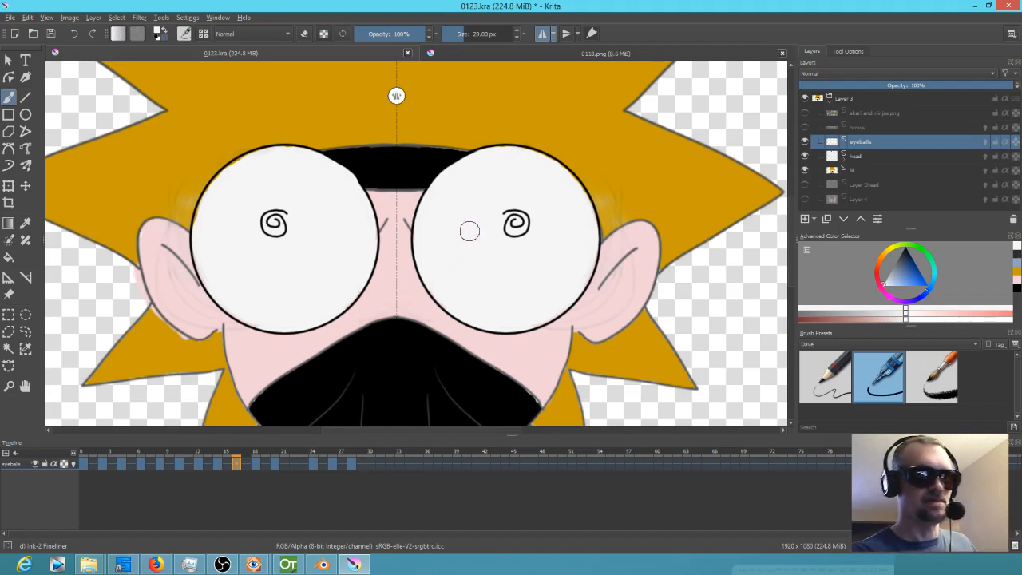
# Step: Flip through the eyeballs keyframes up to frame 28 and back to frame 6 to look for remaining smudges
pyautogui.press('Right')
pyautogui.press('Right')
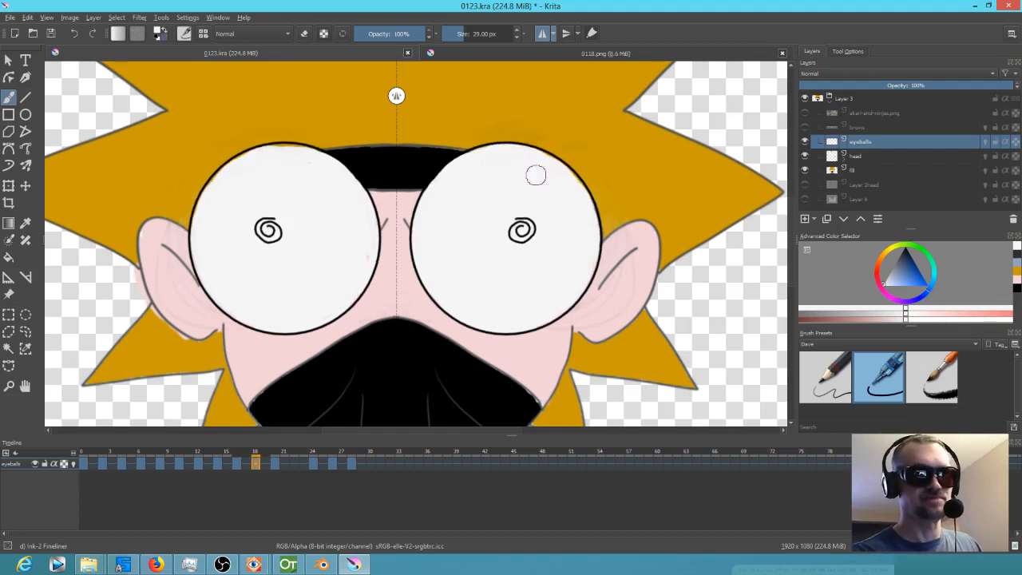
pyautogui.press('Right')
pyautogui.press('Right')
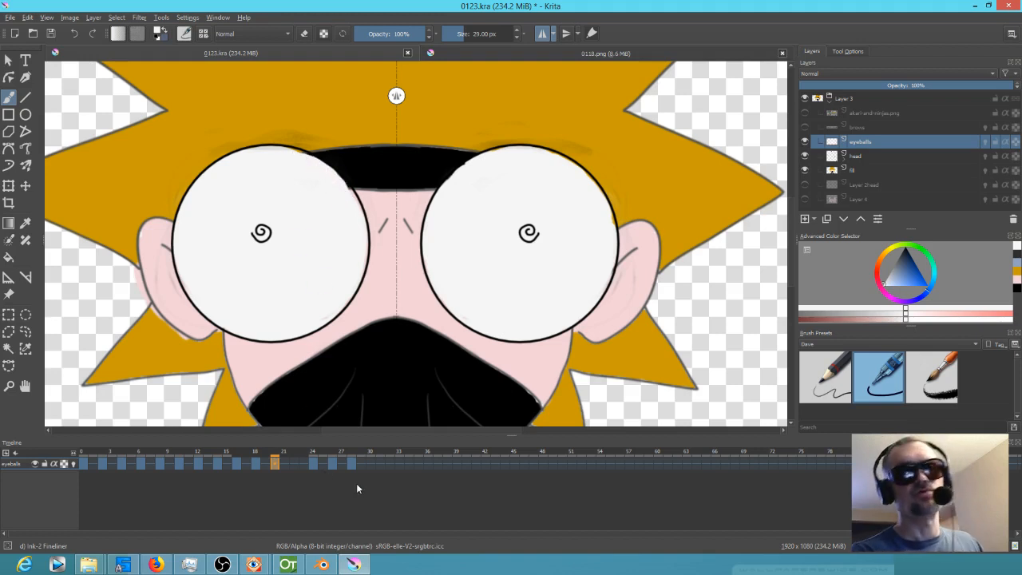
pyautogui.press('Right')
pyautogui.press('Right')
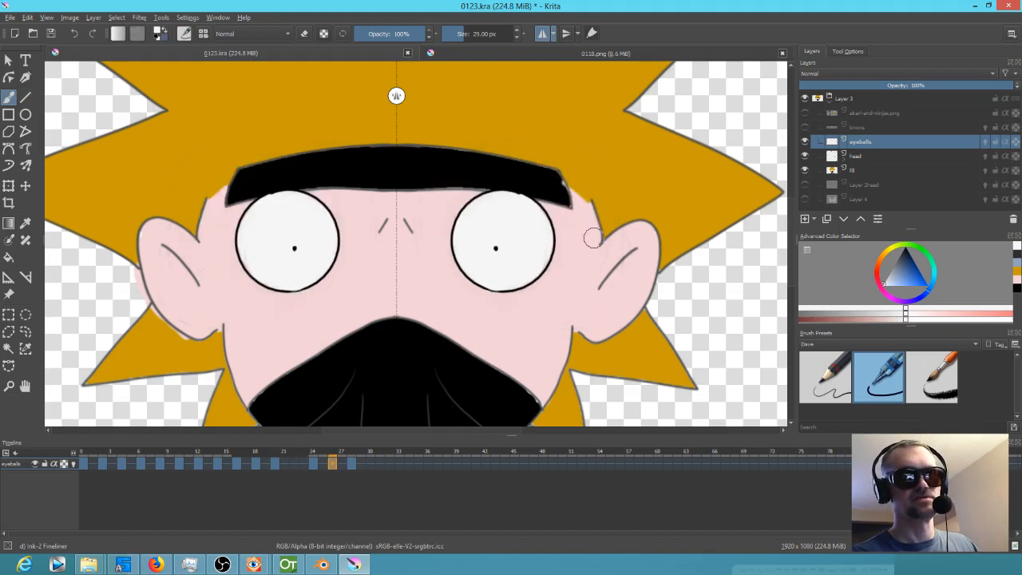
pyautogui.press('Right')
pyautogui.press('Left')
pyautogui.press('Left')
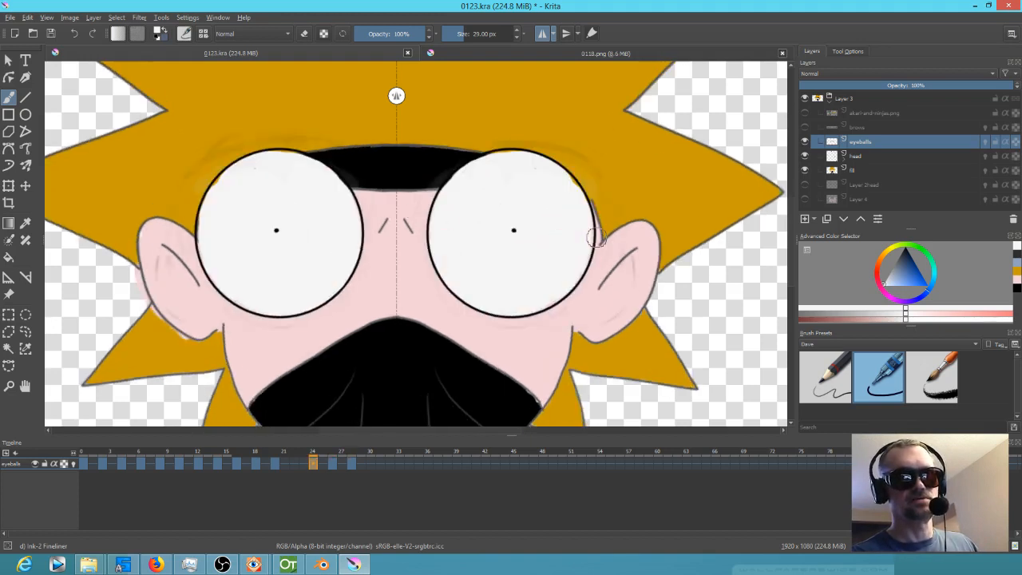
pyautogui.press('Left')
pyautogui.press('Left')
pyautogui.press('Left')
pyautogui.press('Left')
pyautogui.press('Left')
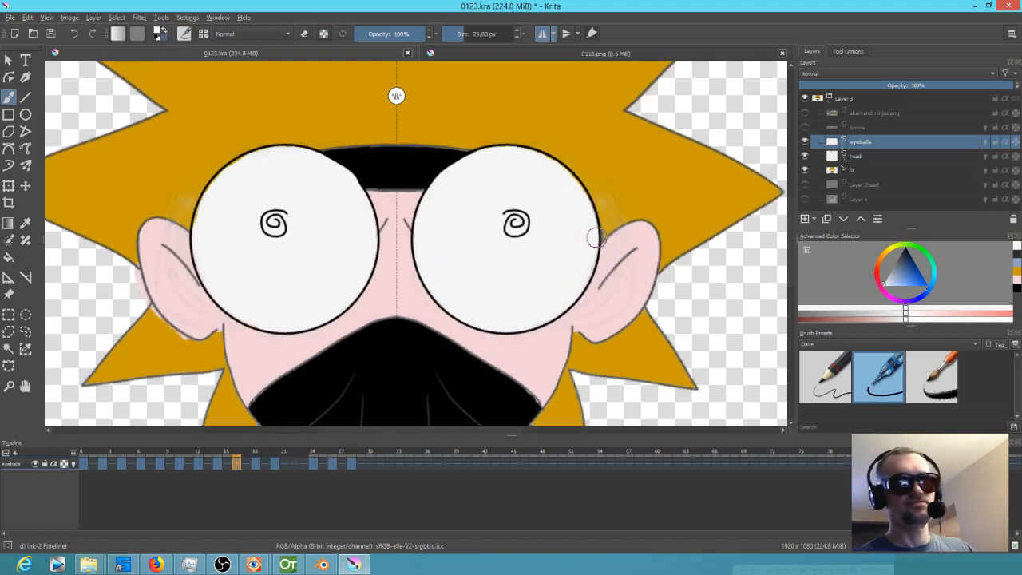
pyautogui.press('Left')
pyautogui.press('Left')
pyautogui.press('Left')
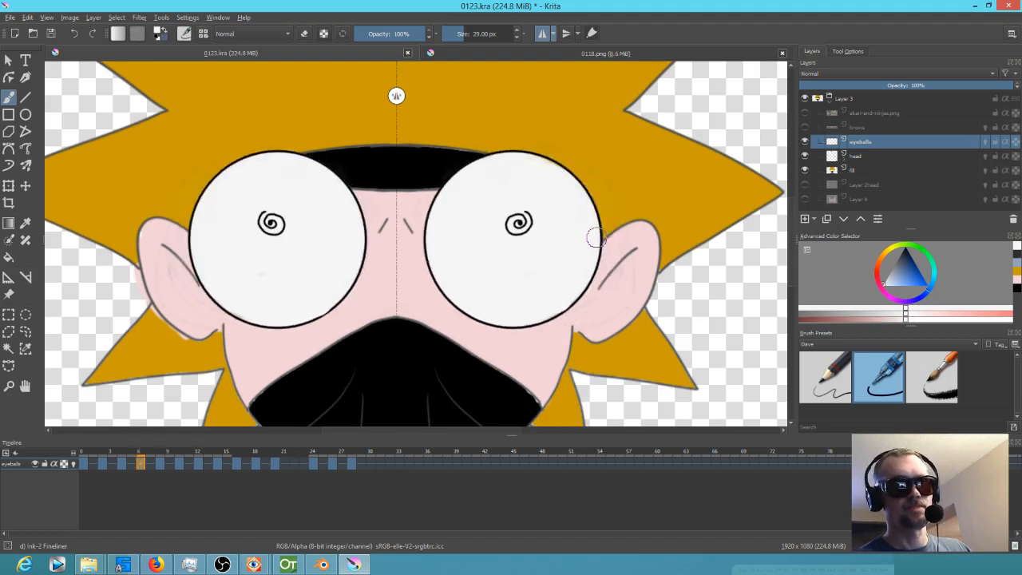
pyautogui.press('Right')
pyautogui.press('Right')
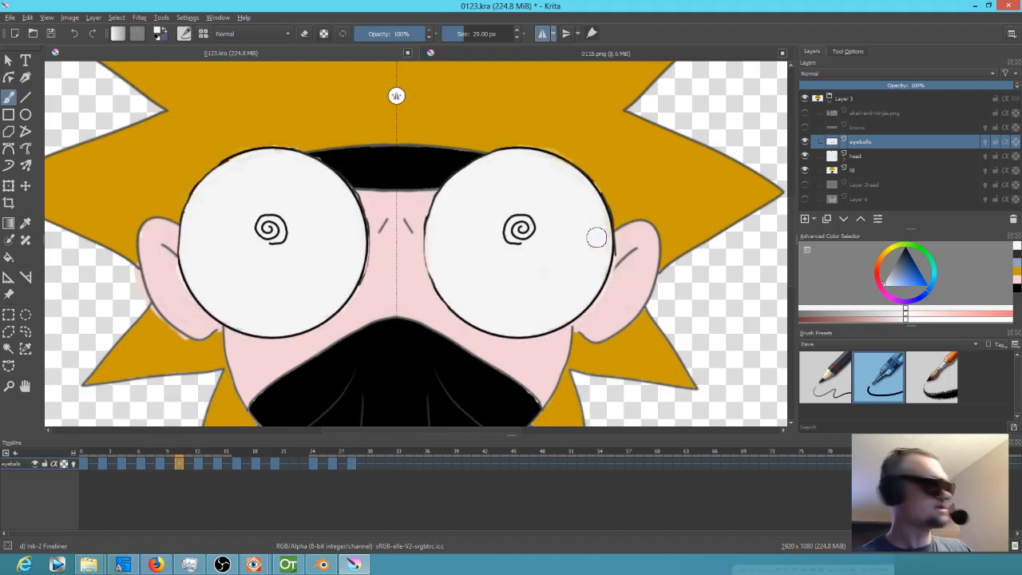
# Step: Erase the smudges in the hair around the eyeballs on frames 18, 20 and 24, and save the file
pyautogui.press('e')
pyautogui.press('Right')
pyautogui.press('Right')
pyautogui.press('Right')
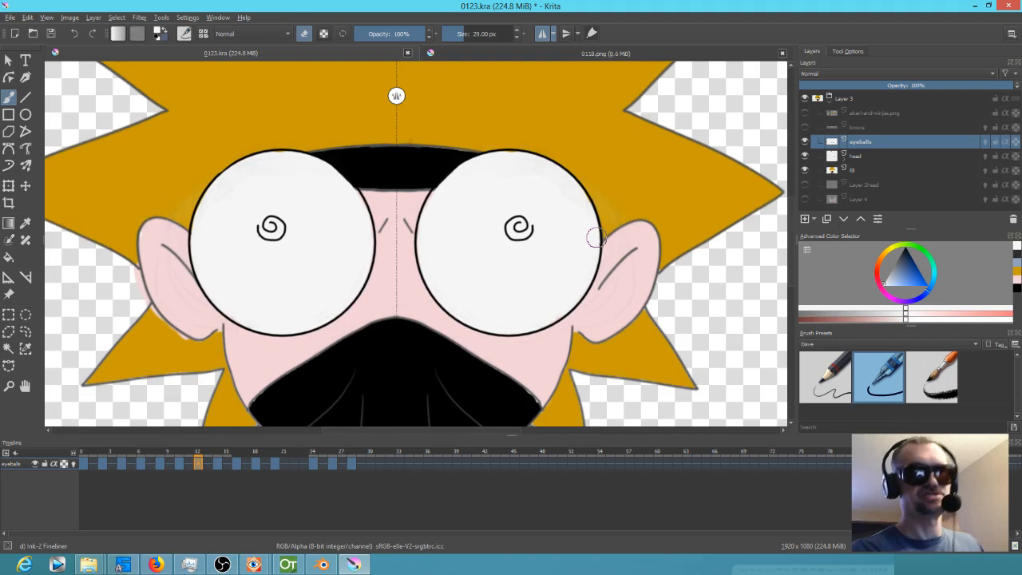
pyautogui.press('Right')
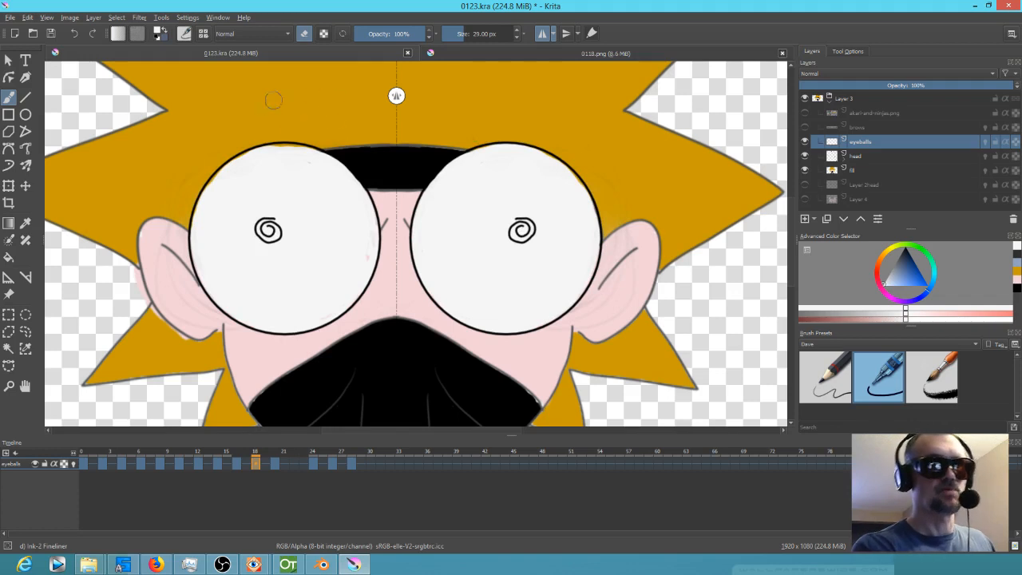
pyautogui.press('.')
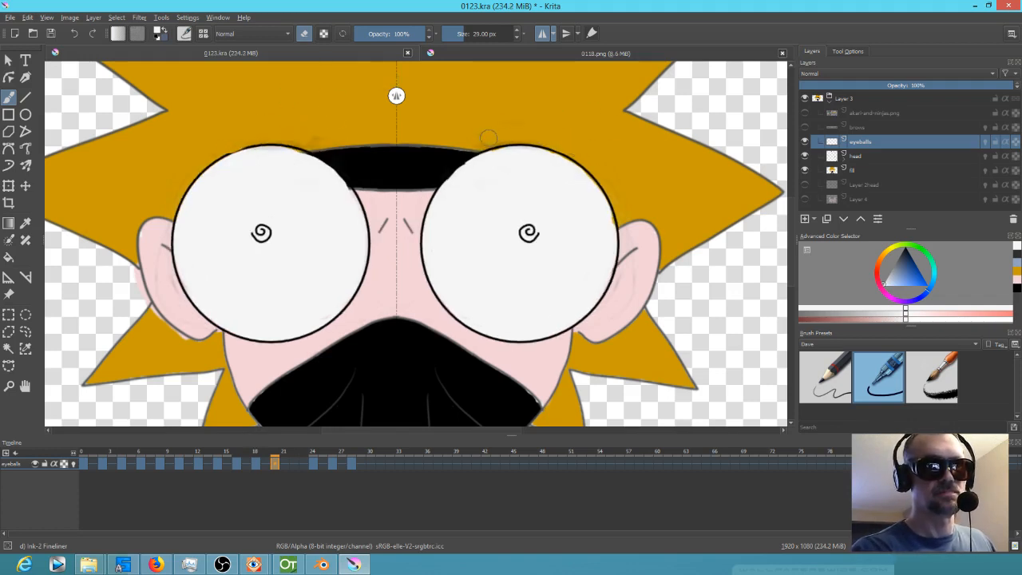
pyautogui.press('.')
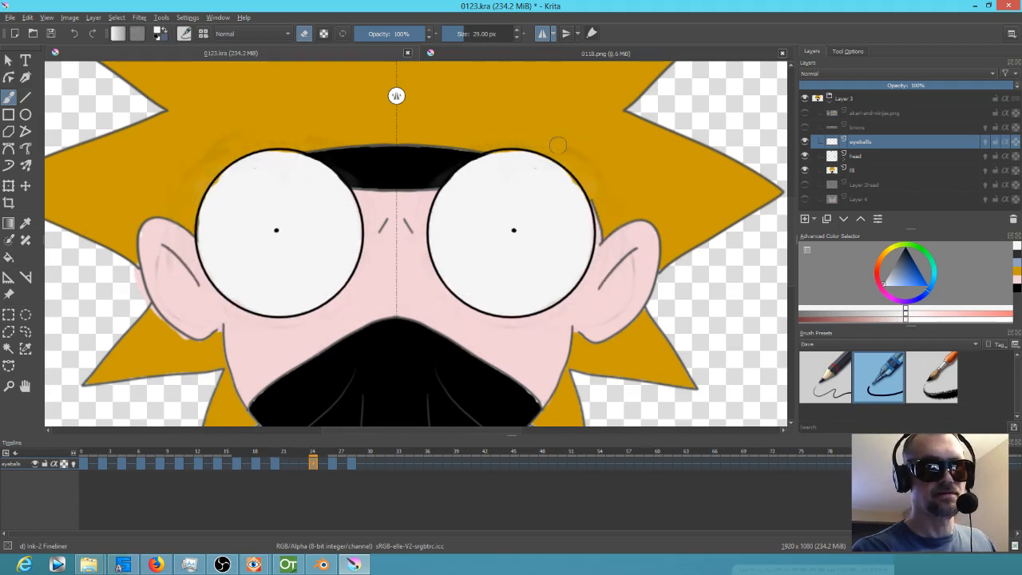
pyautogui.press('.')
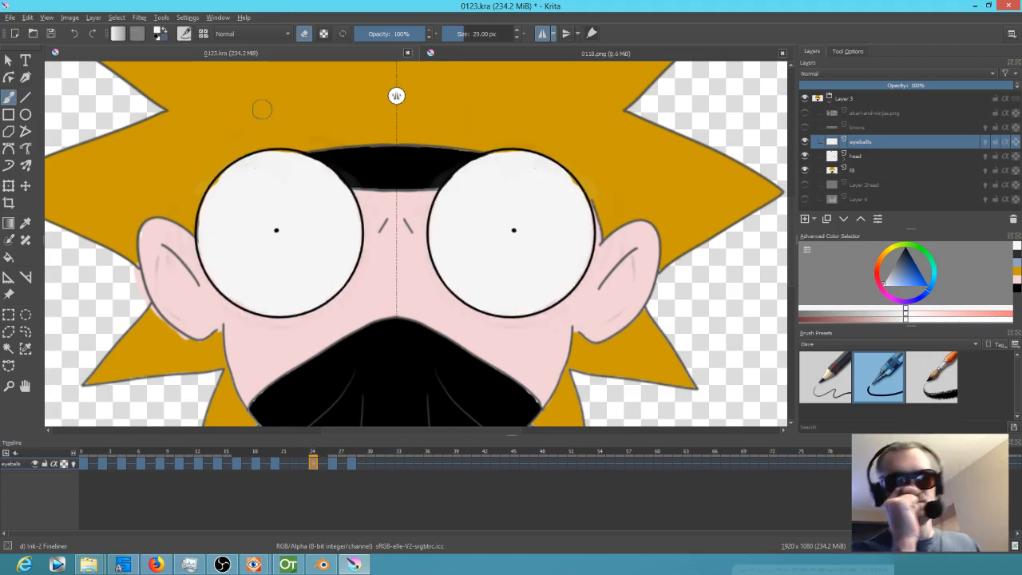
pyautogui.press('.')
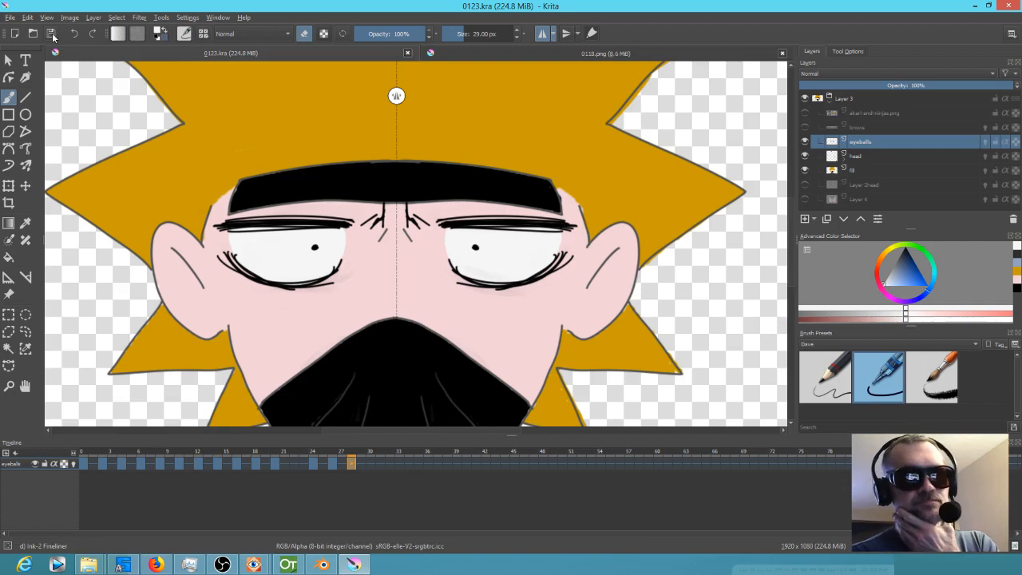
# Step: Play the animation with the whole head in view to check the cleaned frames
pyautogui.scroll(-2, 99, 180)
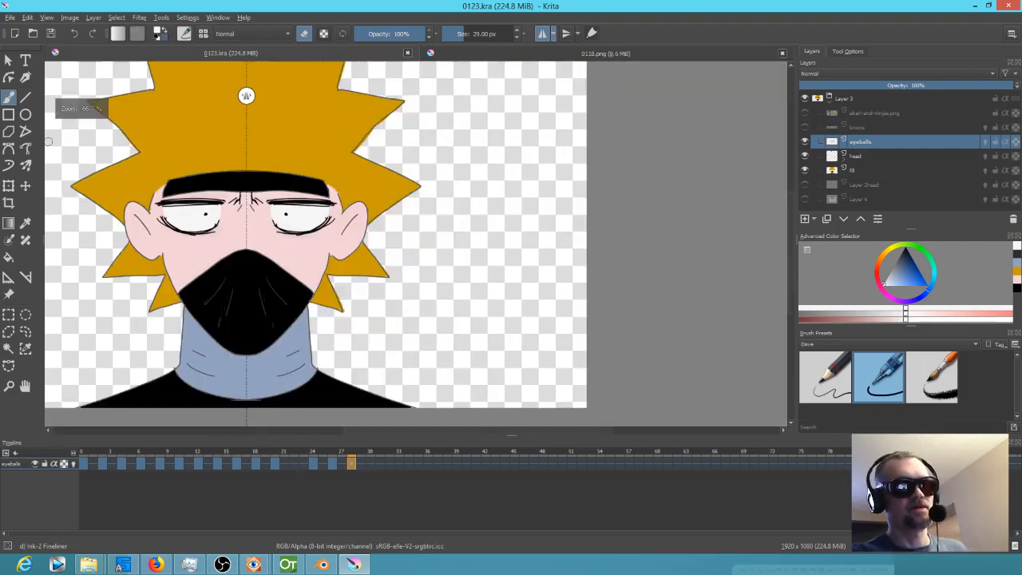
pyautogui.moveTo(157, 210)
pyautogui.mouseDown()
pyautogui.moveTo(201, 227)
pyautogui.moveTo(290, 234)
pyautogui.mouseUp()
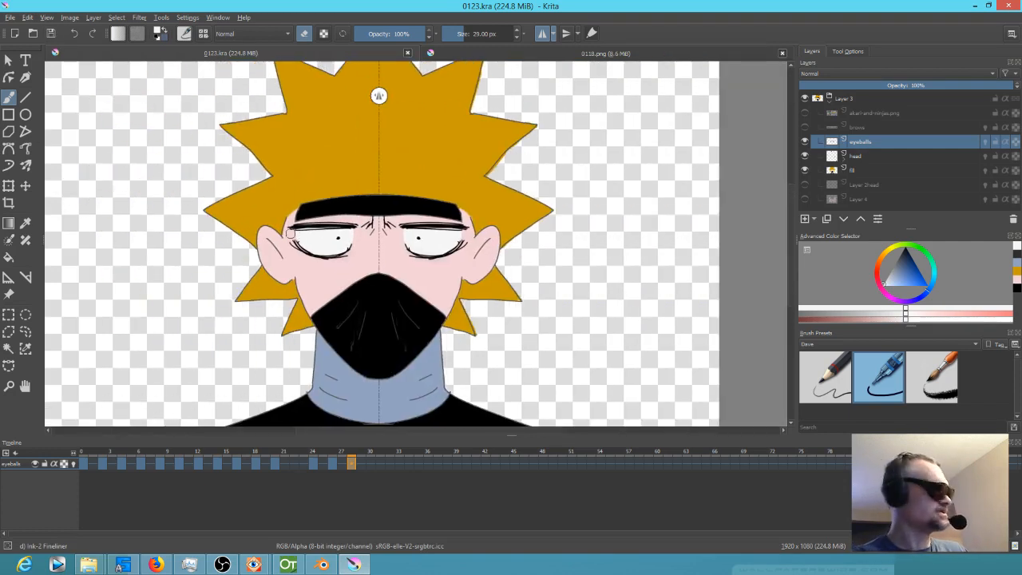
pyautogui.press('space')
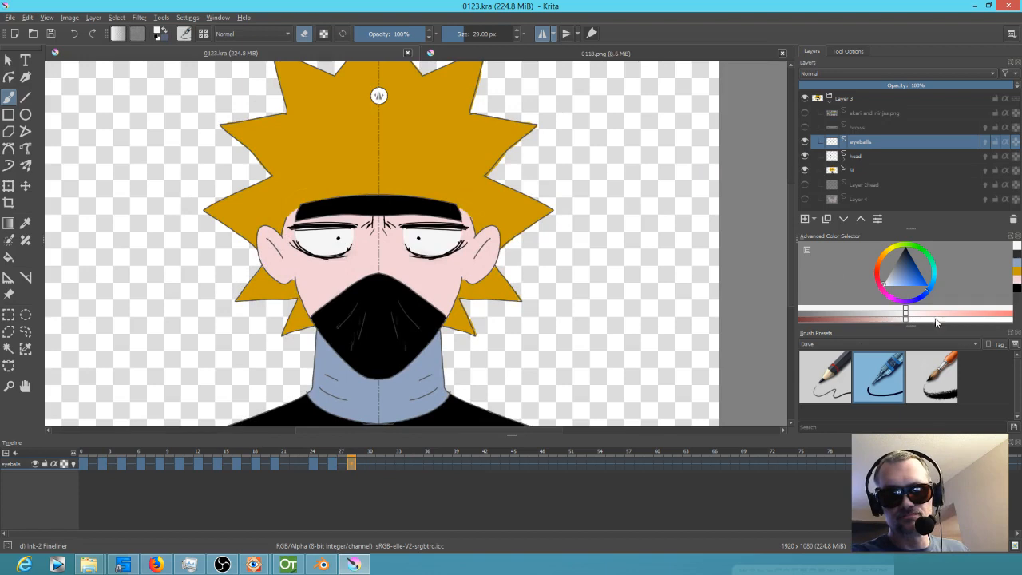
# Step: Make the brows layer visible and play the animation with it
pyautogui.click(805, 127)
pyautogui.click(807, 113)
pyautogui.click(806, 114)
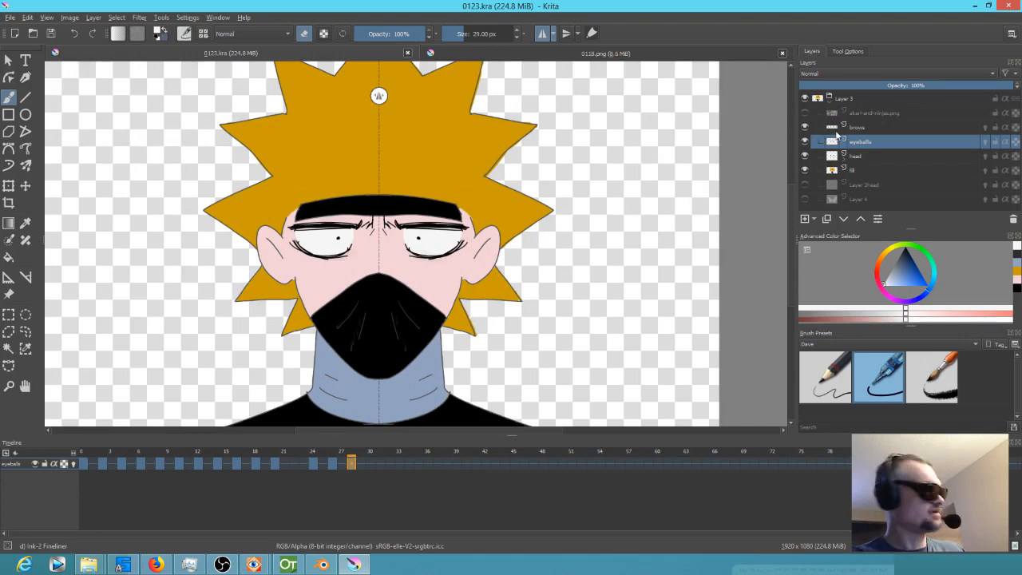
pyautogui.press('space')
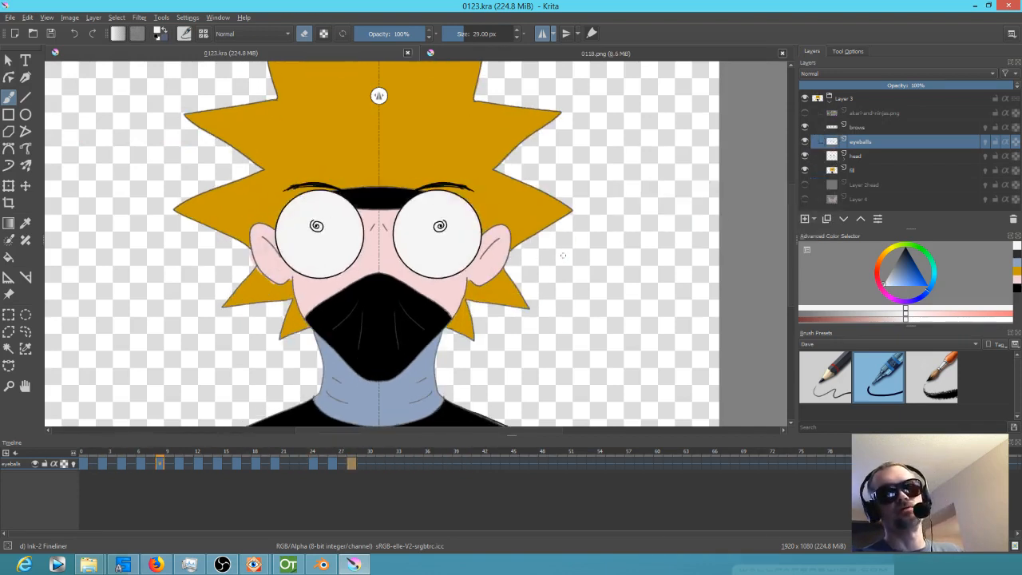
# Step: Check the hidden Layer 2head by toggling its visibility, and delete that layer
pyautogui.click(805, 185)
pyautogui.click(805, 185)
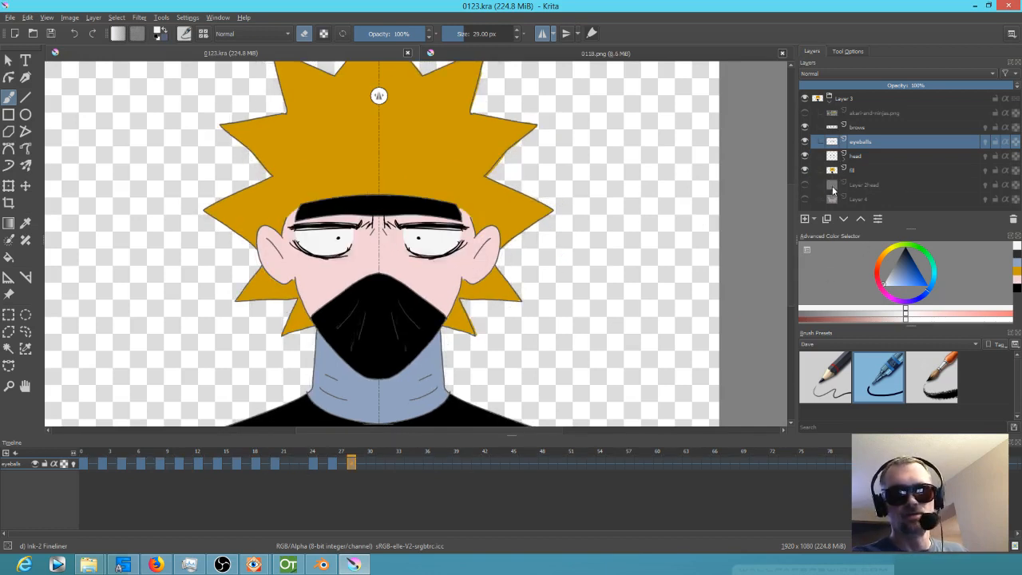
pyautogui.click(852, 186)
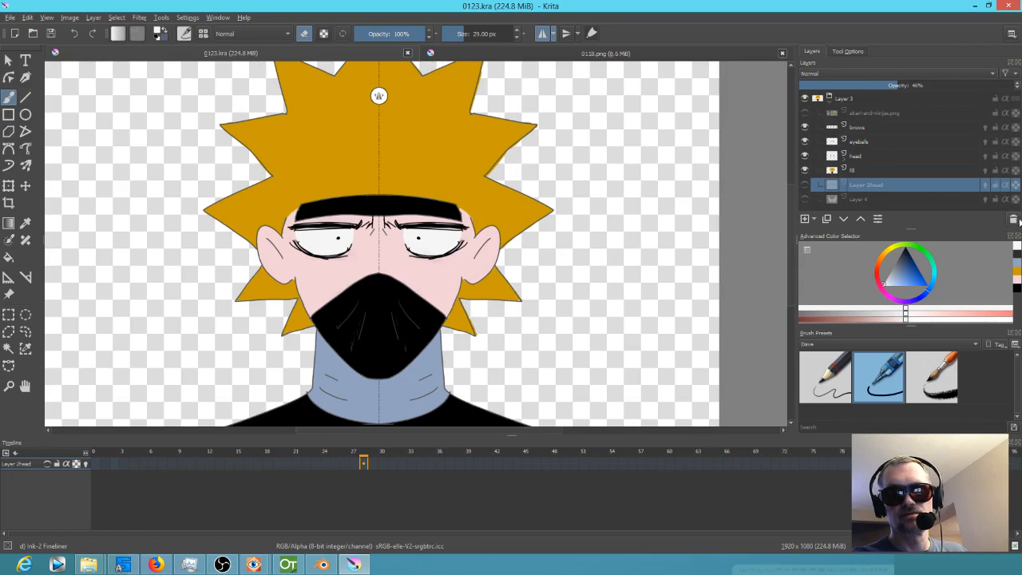
pyautogui.click(1013, 220)
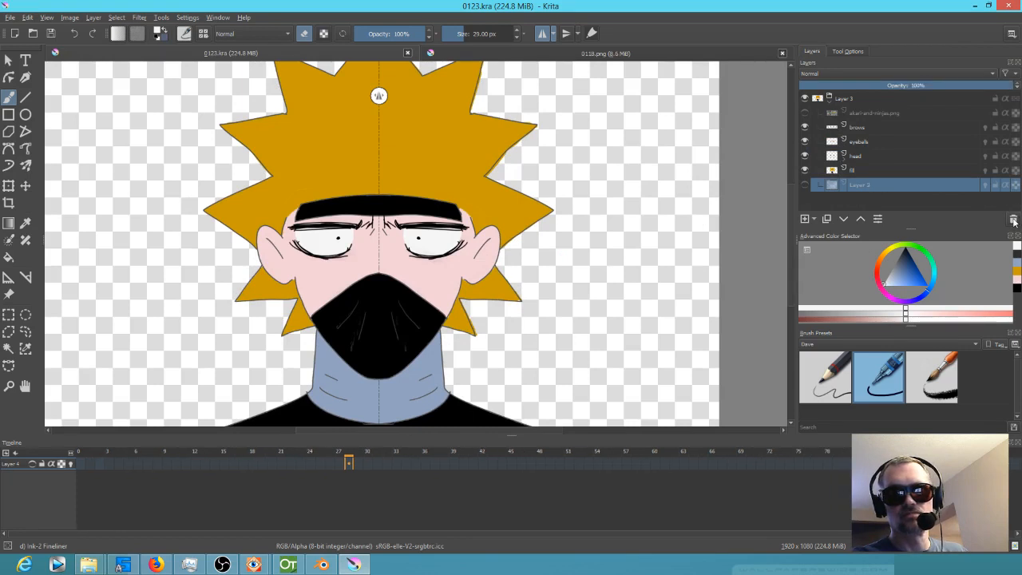
# Step: Make Layer 4 with the hands visible and move it above all the other layers inside the Layer 3 group
pyautogui.click(805, 185)
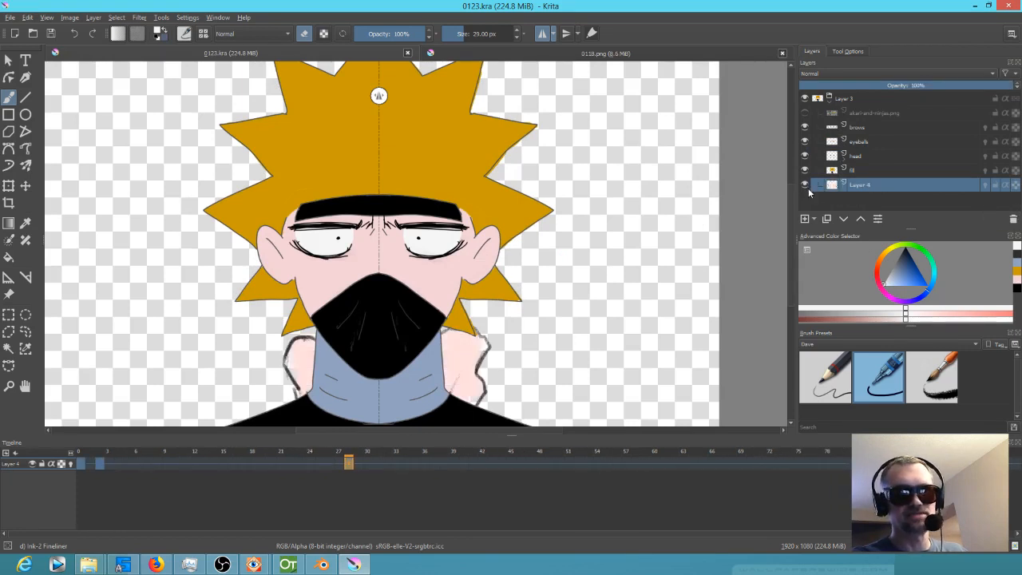
pyautogui.click(860, 220)
pyautogui.click(860, 220)
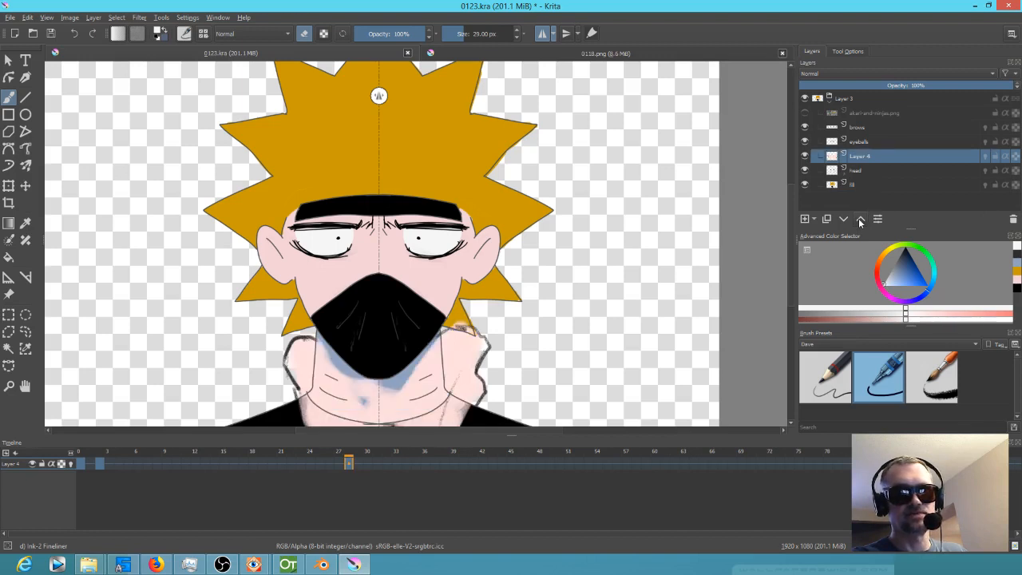
pyautogui.click(859, 220)
pyautogui.click(860, 220)
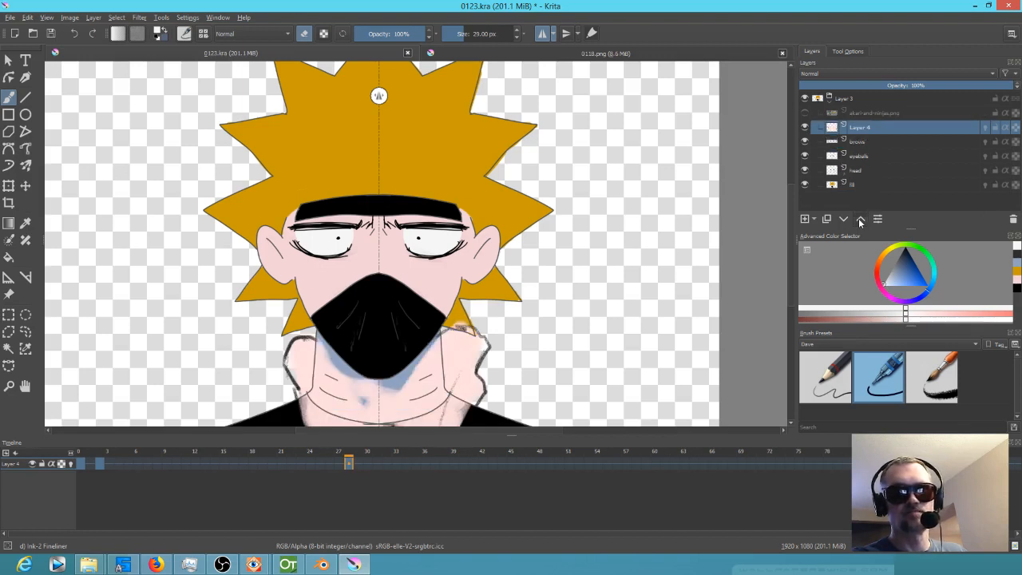
pyautogui.click(860, 220)
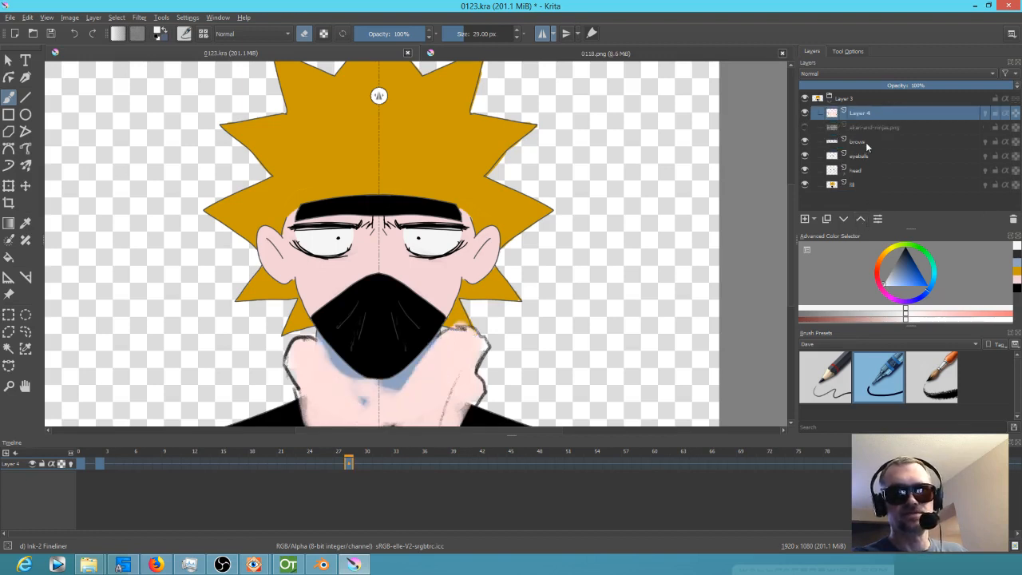
pyautogui.moveTo(864, 118)
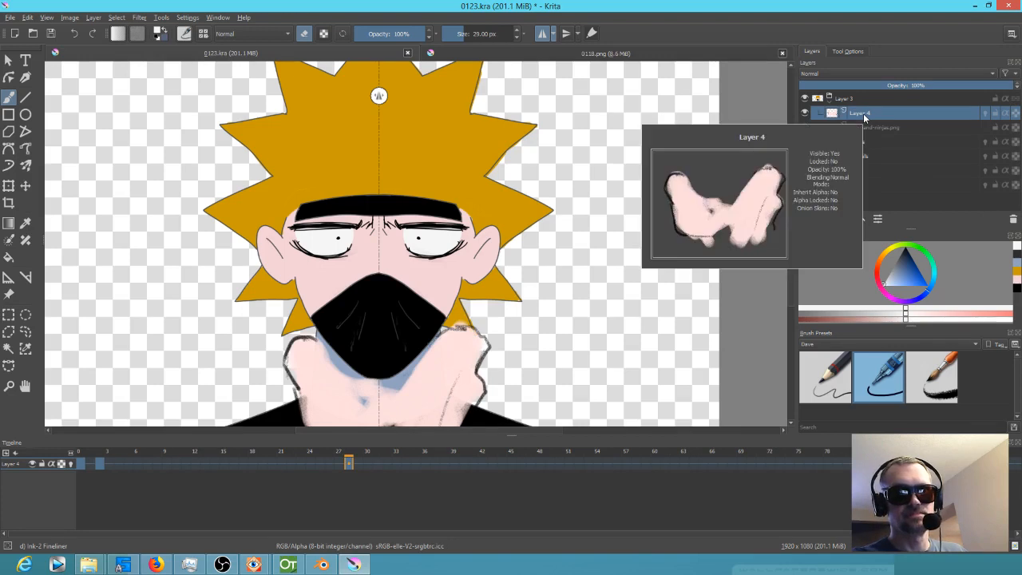
pyautogui.click(808, 113)
pyautogui.click(807, 113)
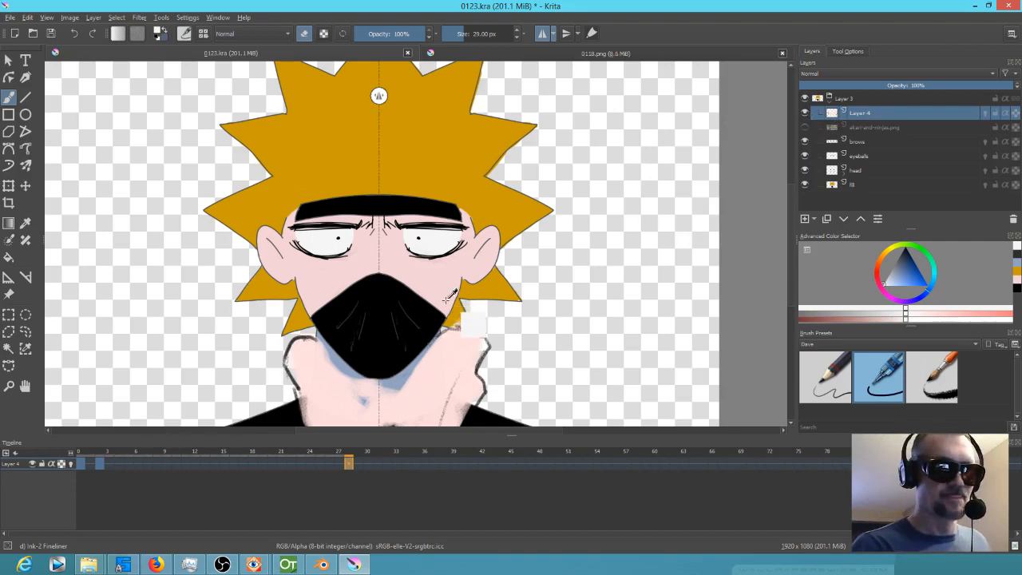
# Step: Sample the hands' skin colour and paint over the blue shading and smudges on the hands below the mask
pyautogui.keyDown('ctrl'); pyautogui.click(445, 352); pyautogui.keyUp('ctrl')
pyautogui.press('e')
pyautogui.moveTo(447, 341)
pyautogui.mouseDown()
pyautogui.moveTo(394, 386)
pyautogui.moveTo(420, 371)
pyautogui.moveTo(375, 388)
pyautogui.moveTo(402, 377)
pyautogui.mouseUp()
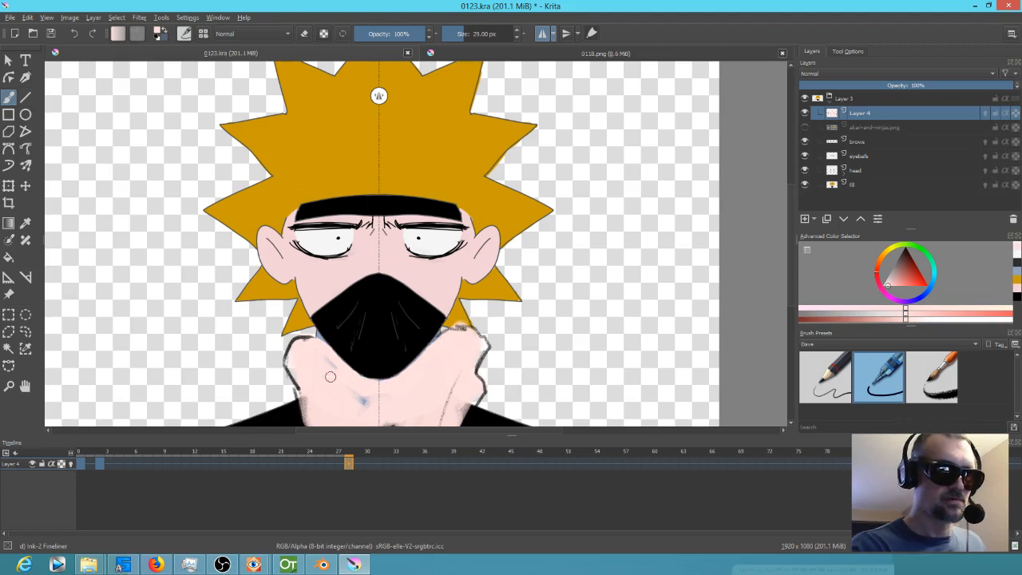
pyautogui.moveTo(358, 408)
pyautogui.mouseDown()
pyautogui.moveTo(412, 386)
pyautogui.moveTo(354, 405)
pyautogui.moveTo(362, 396)
pyautogui.moveTo(396, 423)
pyautogui.mouseUp()
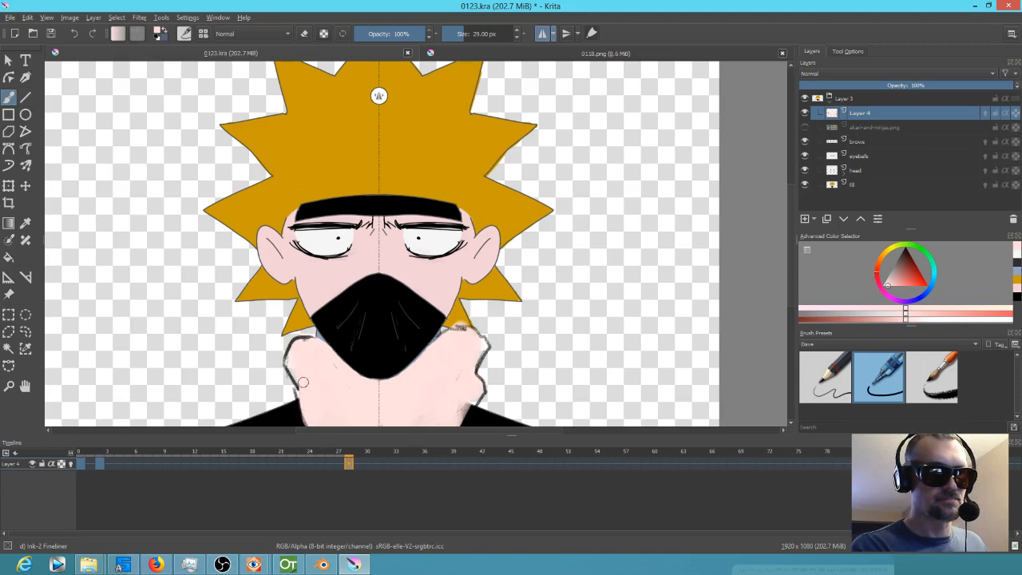
pyautogui.moveTo(466, 394); pyautogui.dragTo(466, 410)
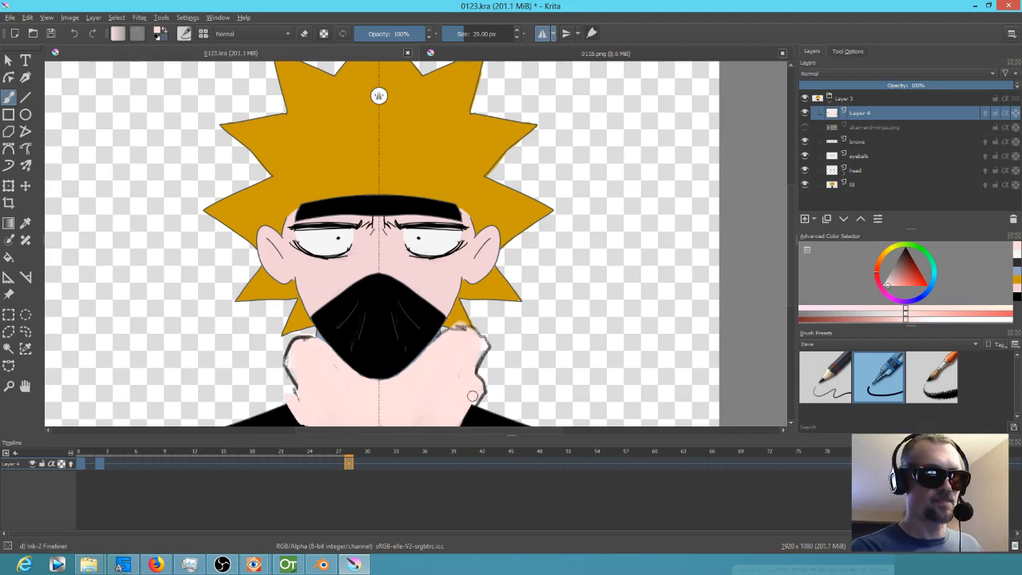
pyautogui.moveTo(470, 383)
pyautogui.mouseDown()
pyautogui.moveTo(479, 408)
pyautogui.moveTo(464, 423)
pyautogui.mouseUp()
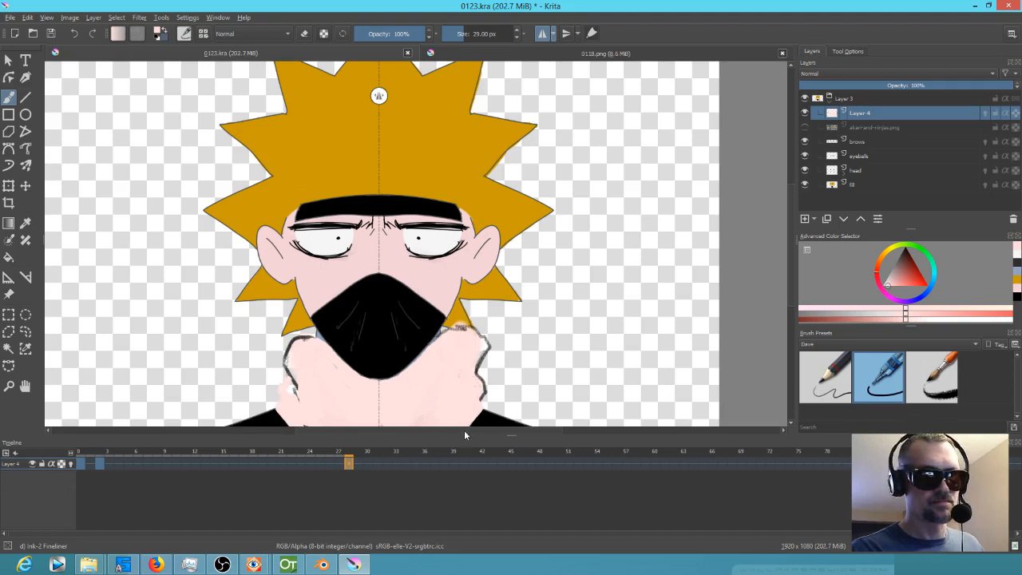
# Step: Erase the rough lower outlines and excess skin colour along the outer edges of both hands with mirroring on
pyautogui.press('e')
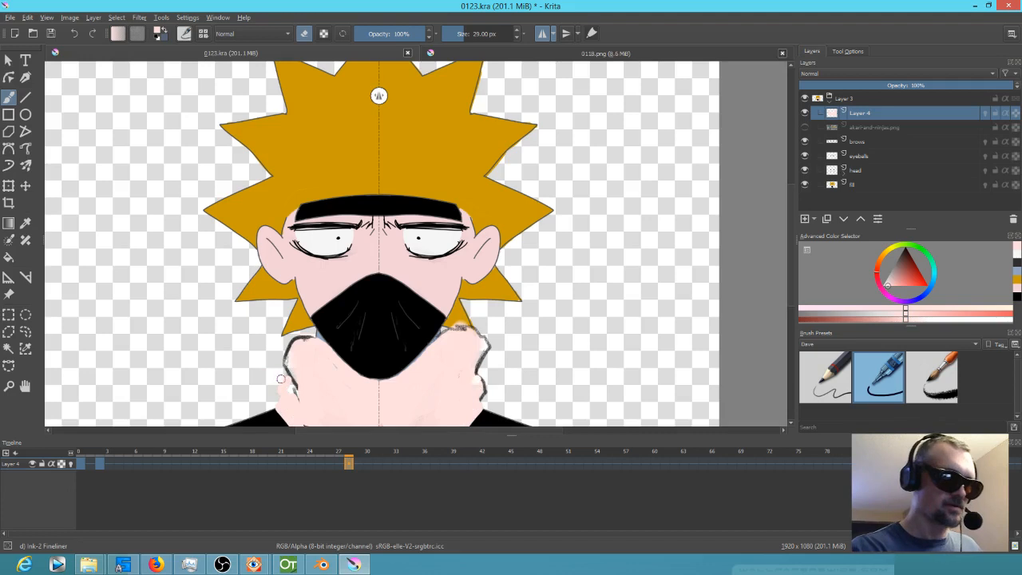
pyautogui.moveTo(285, 379)
pyautogui.mouseDown()
pyautogui.moveTo(295, 419)
pyautogui.moveTo(284, 415)
pyautogui.moveTo(299, 411)
pyautogui.mouseUp()
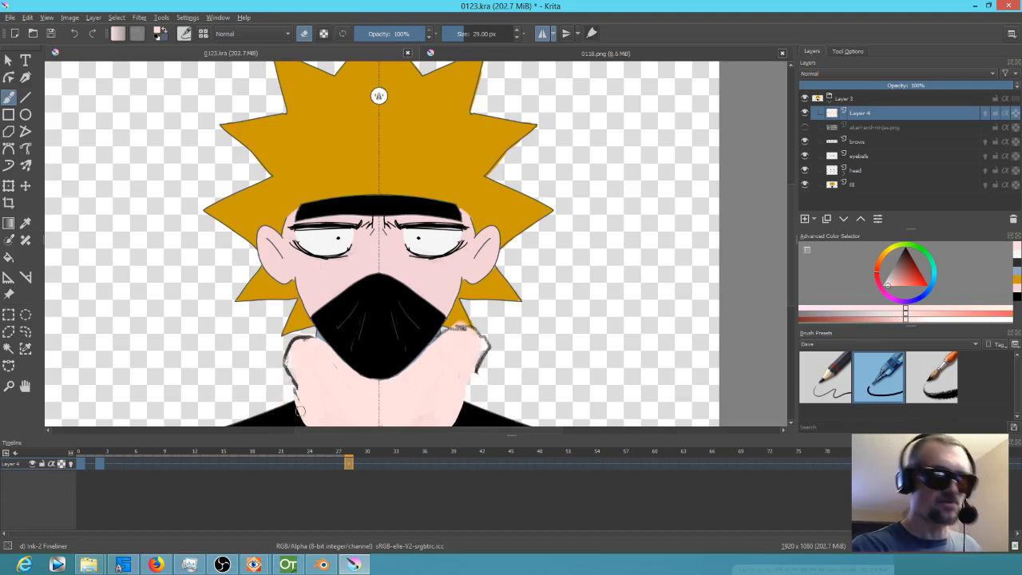
pyautogui.moveTo(490, 357); pyautogui.dragTo(482, 360)
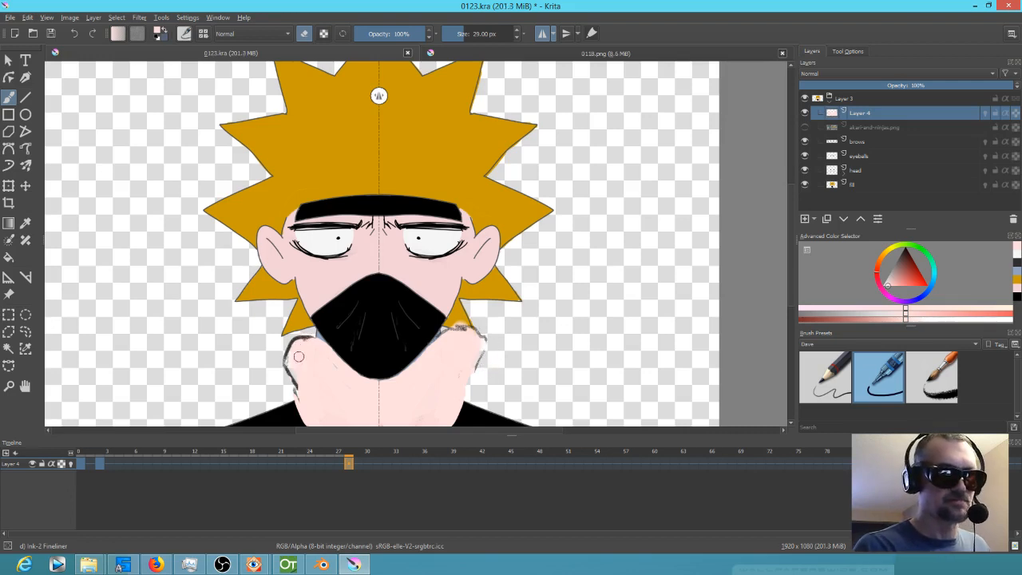
# Step: Erase the remaining thick sketch outline around the left hand using a brush of about 13 px
pyautogui.scroll(4, 299, 356)
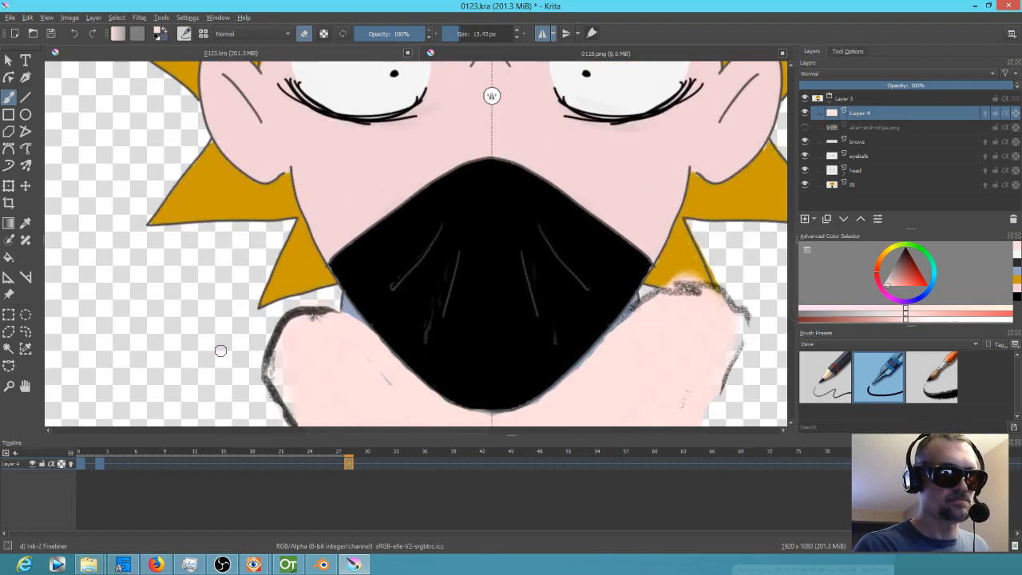
pyautogui.moveTo(329, 304)
pyautogui.mouseDown()
pyautogui.moveTo(297, 306)
pyautogui.moveTo(279, 321)
pyautogui.moveTo(257, 372)
pyautogui.moveTo(281, 311)
pyautogui.moveTo(300, 360)
pyautogui.mouseUp()
pyautogui.moveTo(276, 315); pyautogui.dragTo(310, 378)
pyautogui.moveTo(297, 343); pyautogui.dragTo(317, 425)
pyautogui.moveTo(307, 384)
pyautogui.mouseDown()
pyautogui.moveTo(319, 424)
pyautogui.moveTo(331, 413)
pyautogui.mouseUp()
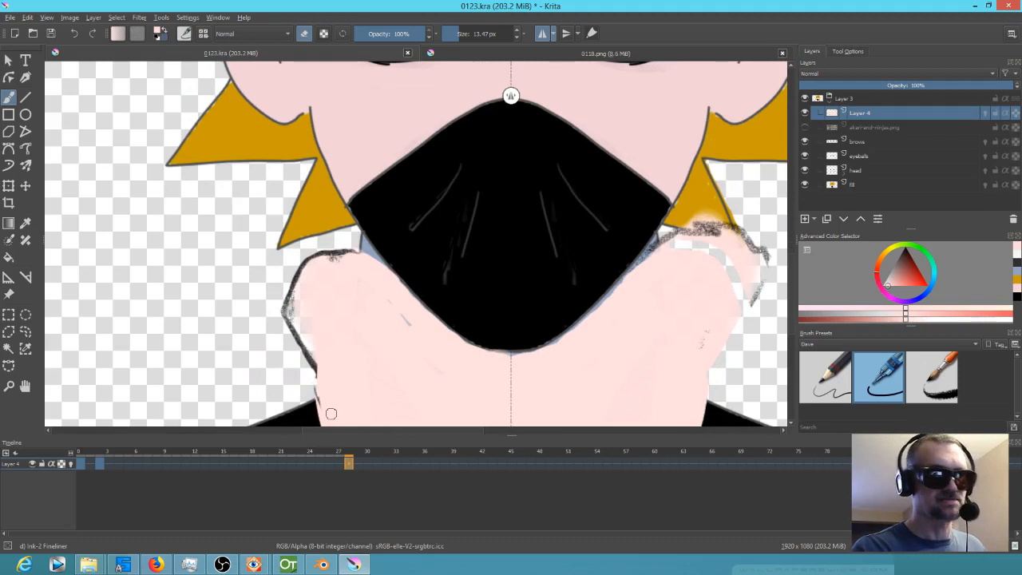
pyautogui.moveTo(290, 319)
pyautogui.mouseDown()
pyautogui.moveTo(313, 369)
pyautogui.moveTo(289, 323)
pyautogui.moveTo(290, 288)
pyautogui.moveTo(304, 262)
pyautogui.moveTo(342, 250)
pyautogui.mouseUp()
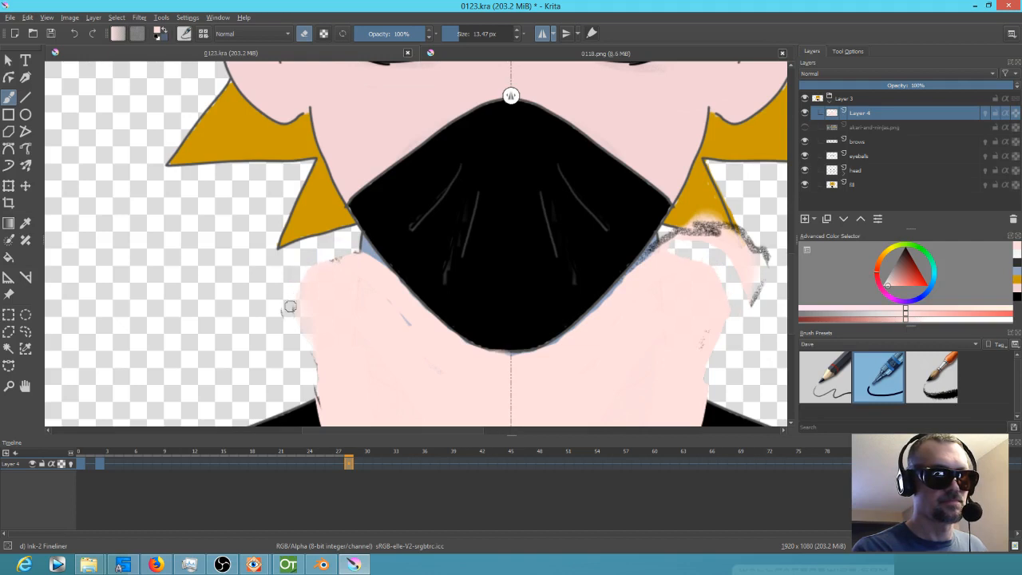
pyautogui.moveTo(312, 388); pyautogui.dragTo(320, 431)
# Step: Try a mirrored skin-coloured contour around both hands without erasing, undo it, and turn off horizontal mirroring
pyautogui.moveTo(692, 352); pyautogui.dragTo(614, 359)
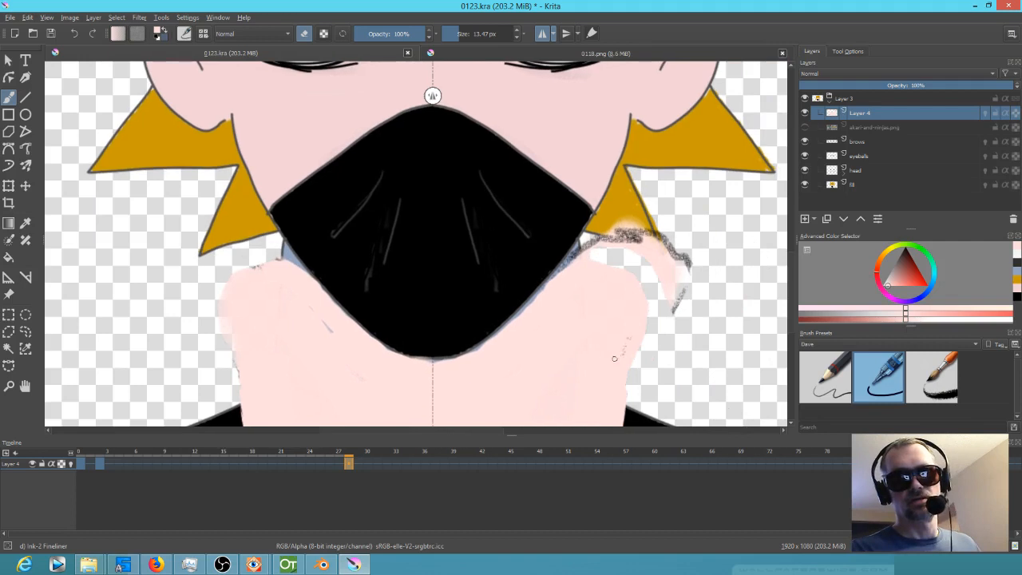
pyautogui.press('e')
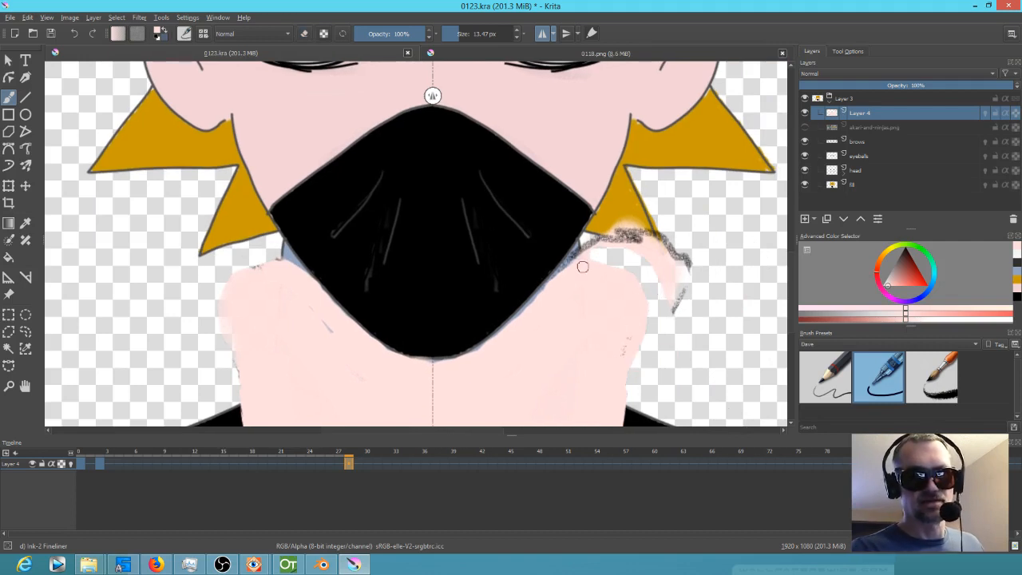
pyautogui.moveTo(600, 217)
pyautogui.mouseDown()
pyautogui.moveTo(678, 266)
pyautogui.moveTo(666, 311)
pyautogui.moveTo(680, 345)
pyautogui.moveTo(669, 373)
pyautogui.moveTo(656, 300)
pyautogui.mouseUp()
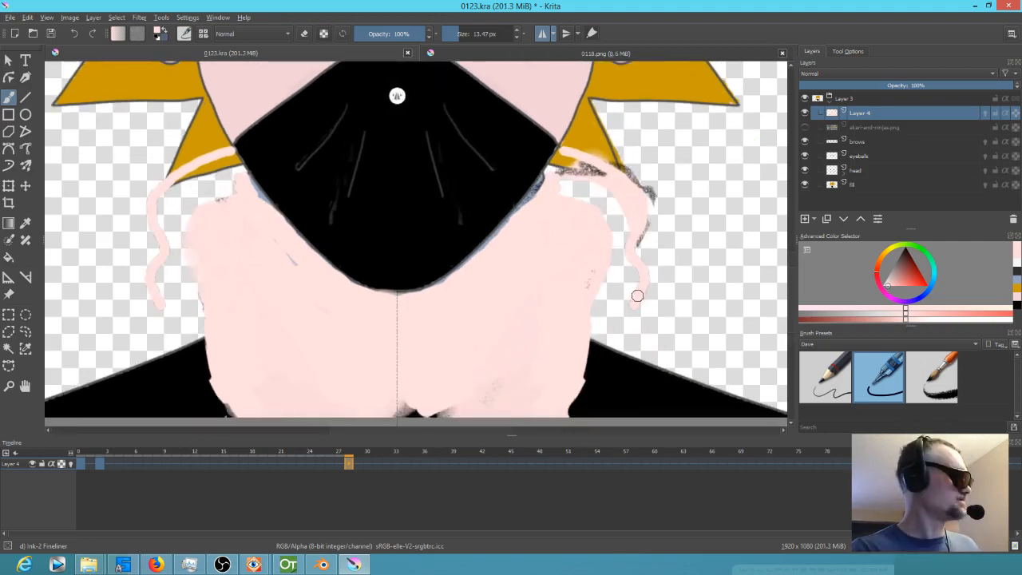
pyautogui.hotkey('ctrl', 'z')
pyautogui.click(541, 33)
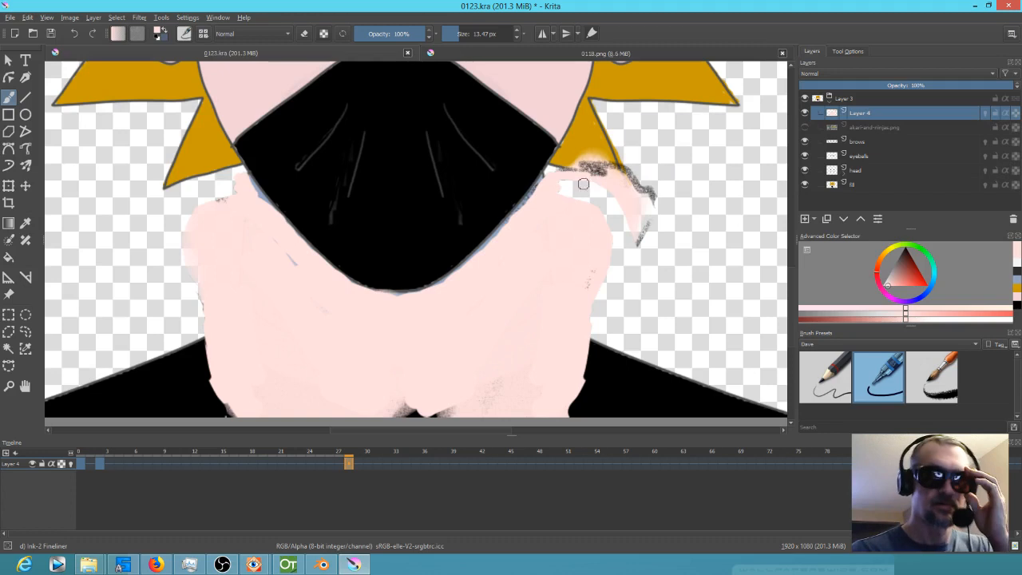
# Step: Paint the right hand's outer contour down to the canvas edge in the skin colour and fill the gap inside it
pyautogui.moveTo(584, 180)
pyautogui.mouseDown()
pyautogui.moveTo(631, 185)
pyautogui.moveTo(648, 209)
pyautogui.moveTo(616, 280)
pyautogui.moveTo(630, 300)
pyautogui.moveTo(628, 331)
pyautogui.moveTo(606, 378)
pyautogui.mouseUp()
pyautogui.scroll(-2, 619, 333)
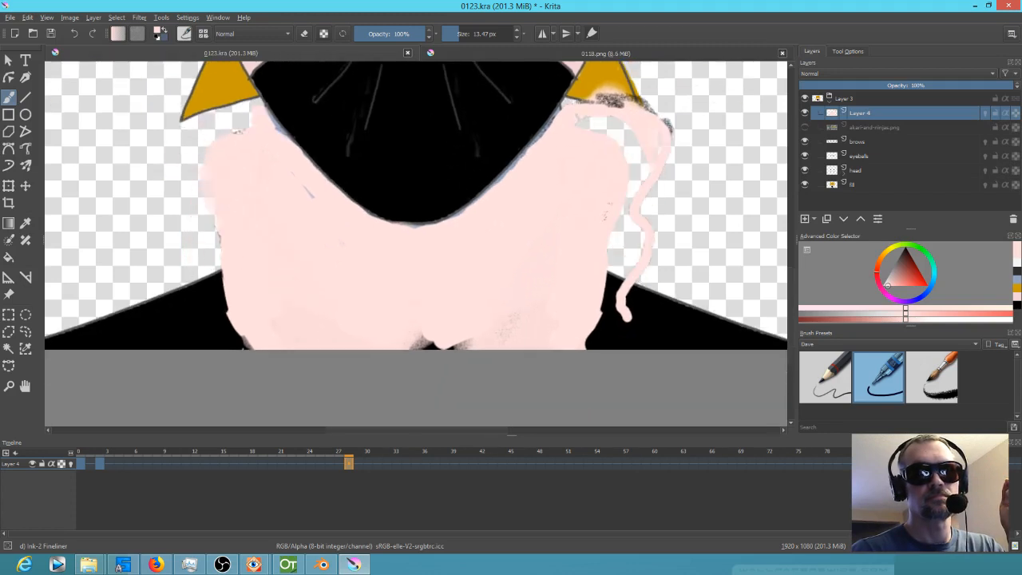
pyautogui.moveTo(627, 317); pyautogui.dragTo(627, 355)
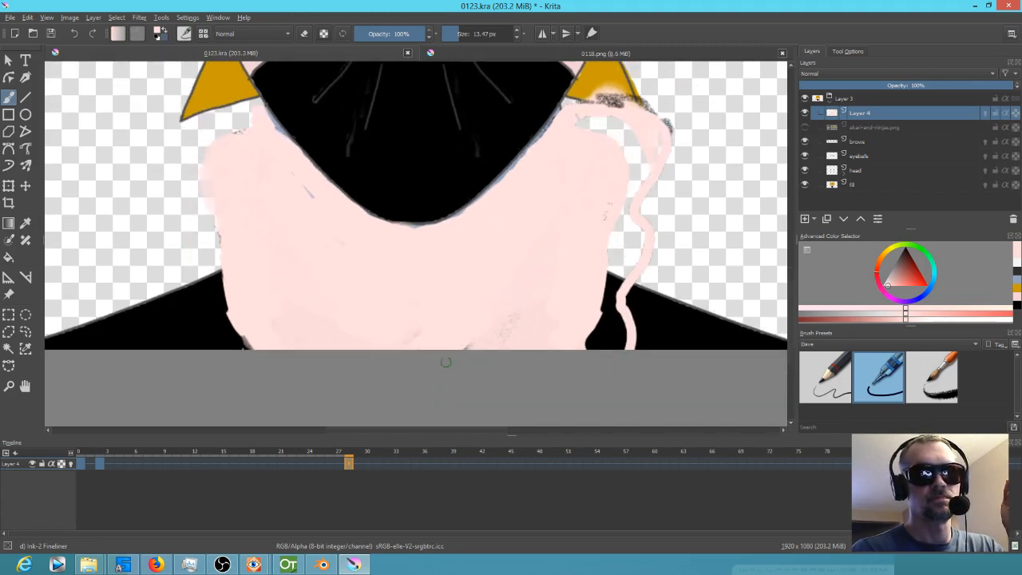
pyautogui.moveTo(597, 305)
pyautogui.mouseDown()
pyautogui.moveTo(592, 345)
pyautogui.moveTo(601, 333)
pyautogui.moveTo(621, 340)
pyautogui.moveTo(607, 356)
pyautogui.moveTo(619, 322)
pyautogui.mouseUp()
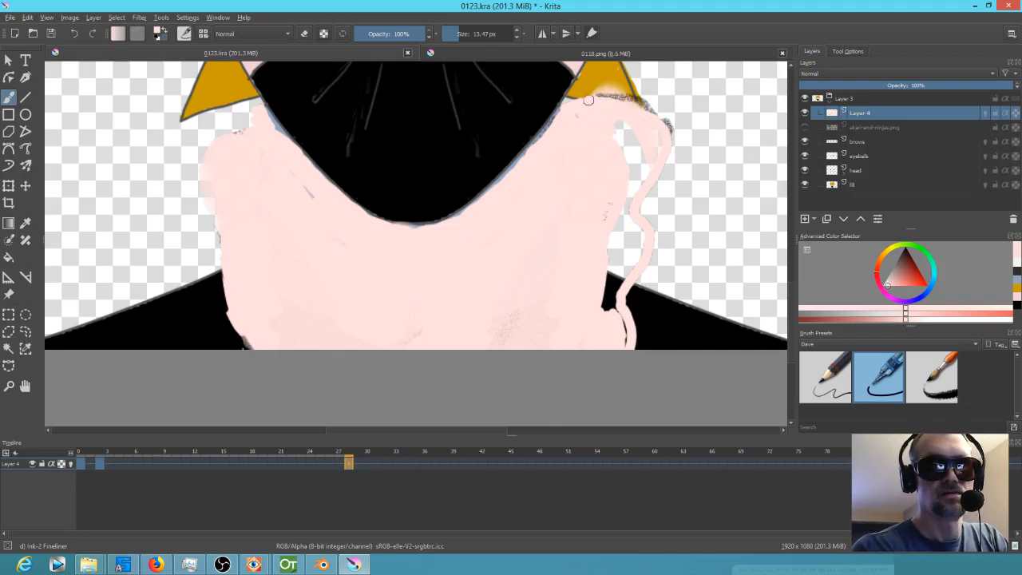
pyautogui.moveTo(650, 127)
pyautogui.mouseDown()
pyautogui.moveTo(651, 164)
pyautogui.moveTo(615, 213)
pyautogui.moveTo(642, 149)
pyautogui.moveTo(576, 110)
pyautogui.mouseUp()
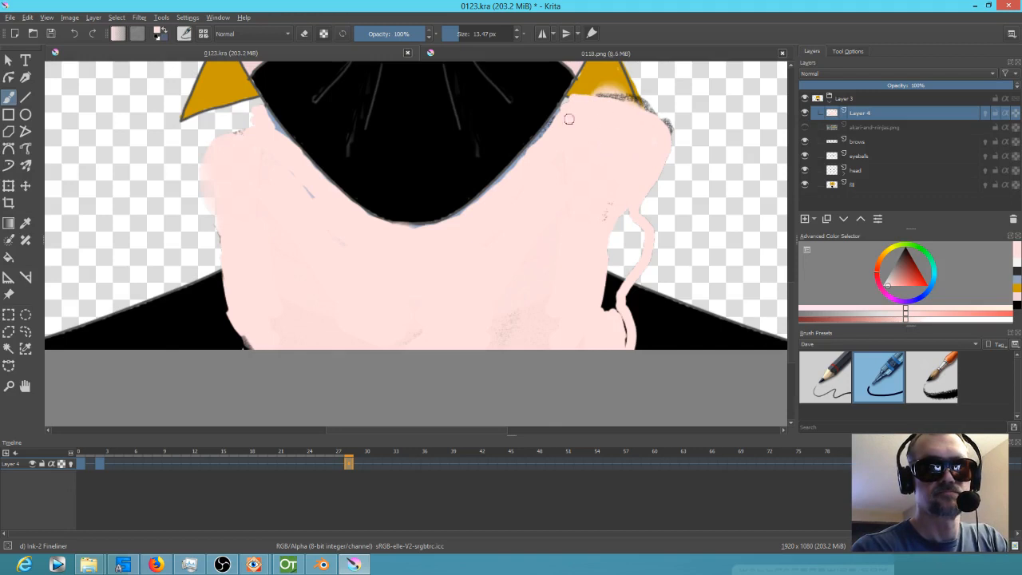
pyautogui.moveTo(617, 193)
pyautogui.mouseDown()
pyautogui.moveTo(621, 236)
pyautogui.moveTo(632, 228)
pyautogui.moveTo(641, 238)
pyautogui.moveTo(613, 289)
pyautogui.moveTo(611, 319)
pyautogui.mouseUp()
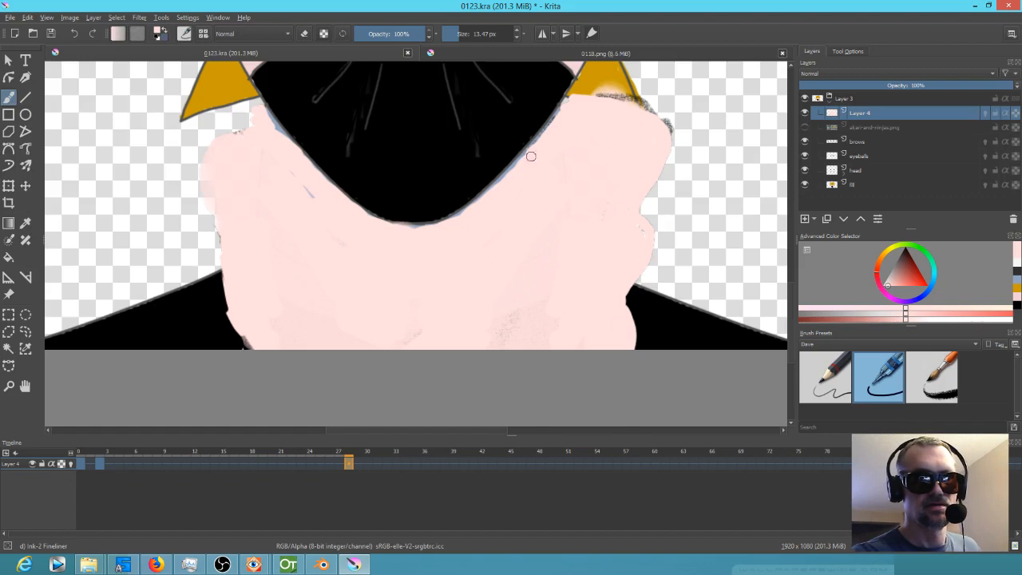
# Step: Outline the right hand's outer edge in near-black with the Pencil-2 brush at 5 px
pyautogui.click(832, 384)
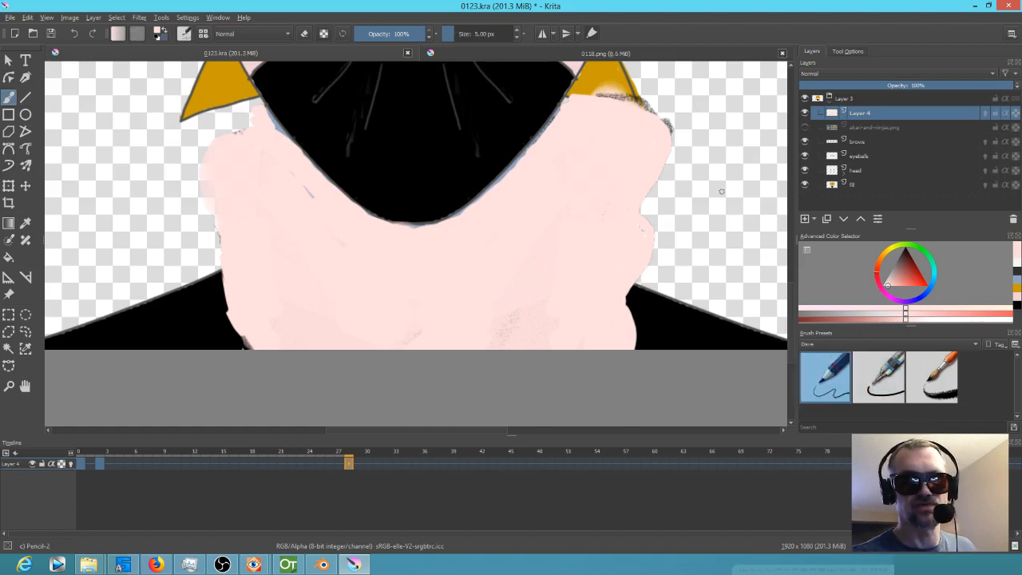
pyautogui.click(898, 257)
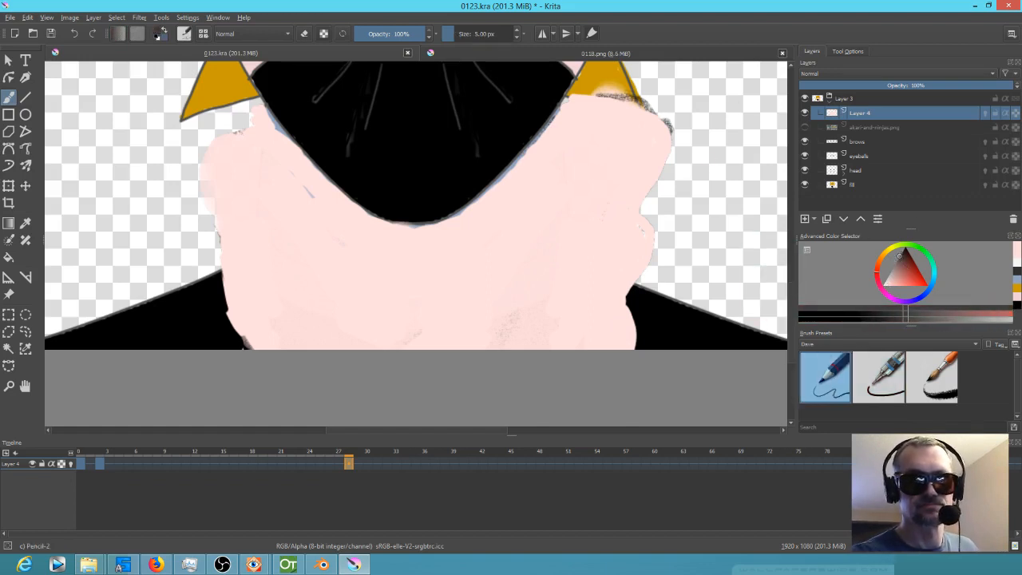
pyautogui.moveTo(639, 105)
pyautogui.mouseDown()
pyautogui.moveTo(668, 124)
pyautogui.moveTo(672, 164)
pyautogui.moveTo(643, 202)
pyautogui.mouseUp()
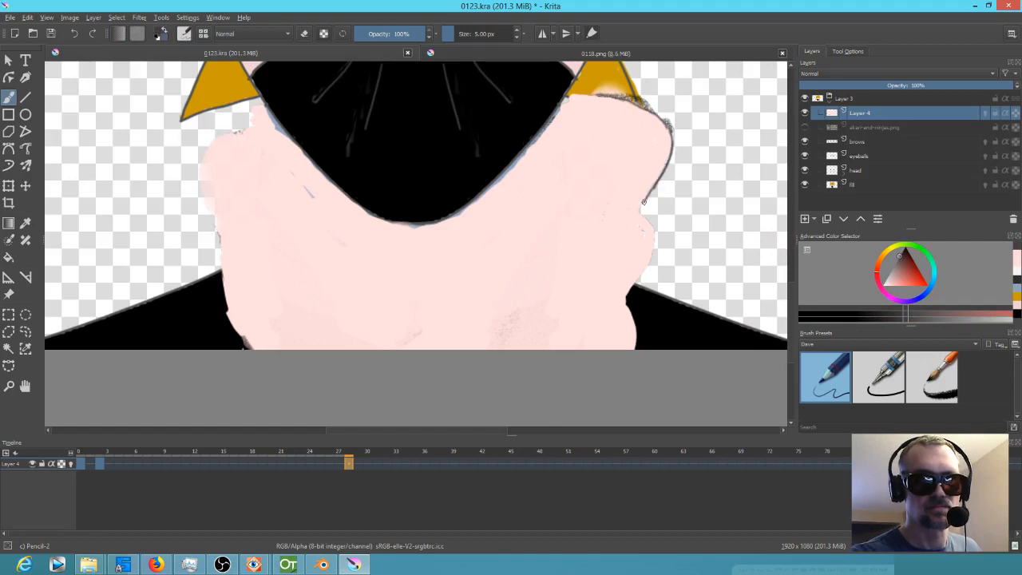
pyautogui.moveTo(652, 253); pyautogui.dragTo(632, 293)
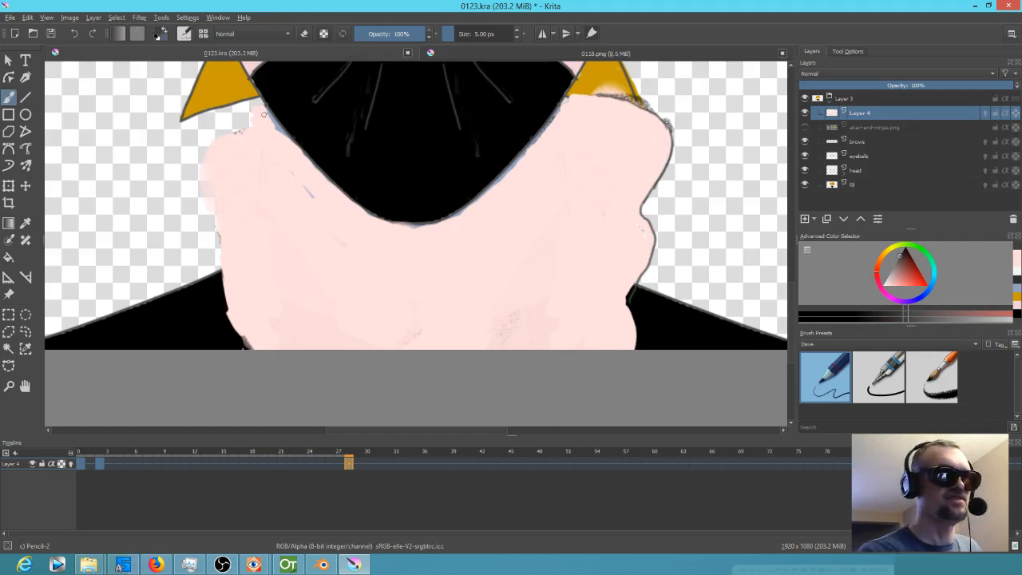
# Step: Erase the excess skin colour between the left hand and the mask with the Pencil-2 brush at about 16 px
pyautogui.keyDown('ctrl'); pyautogui.click(285, 207); pyautogui.keyUp('ctrl')
pyautogui.press('e')
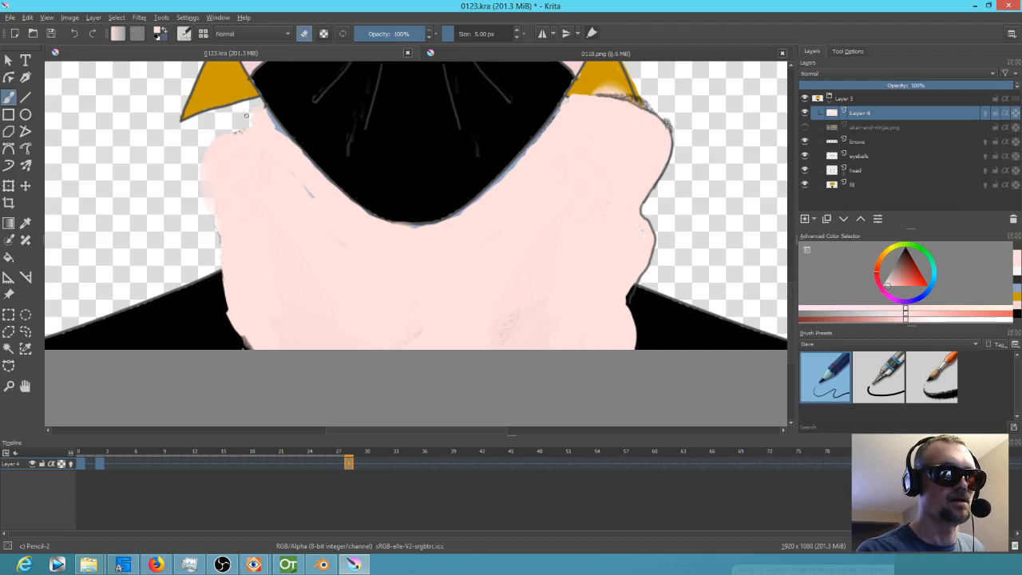
pyautogui.moveTo(168, 168); pyautogui.dragTo(175, 168)
pyautogui.moveTo(258, 124)
pyautogui.mouseDown()
pyautogui.moveTo(271, 115)
pyautogui.moveTo(291, 144)
pyautogui.moveTo(273, 135)
pyautogui.moveTo(319, 168)
pyautogui.moveTo(303, 163)
pyautogui.mouseUp()
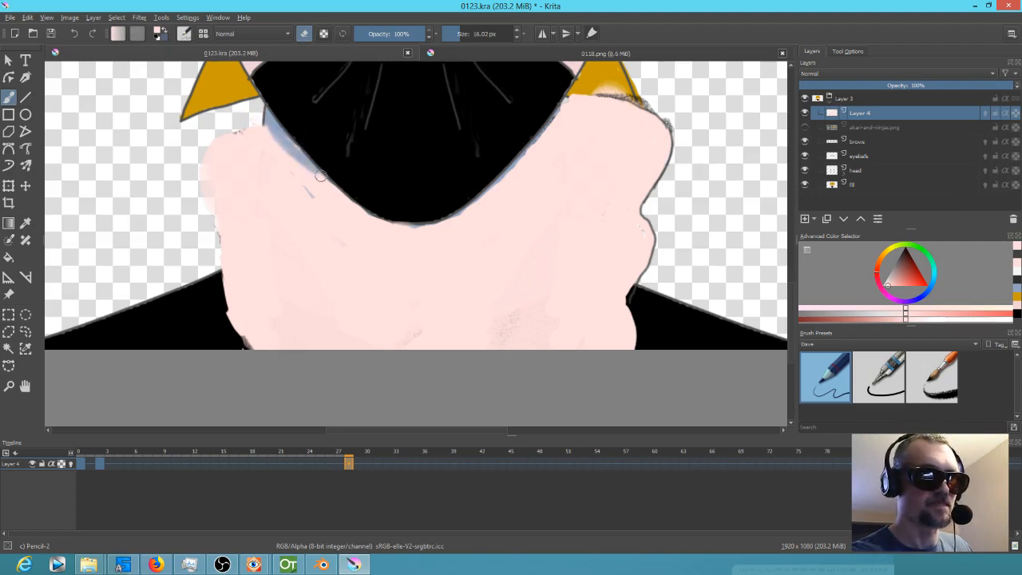
# Step: Outline the left hand's upper and outer edges in near-black with the Ink-2 Fineliner brush at 4 px
pyautogui.click(878, 377)
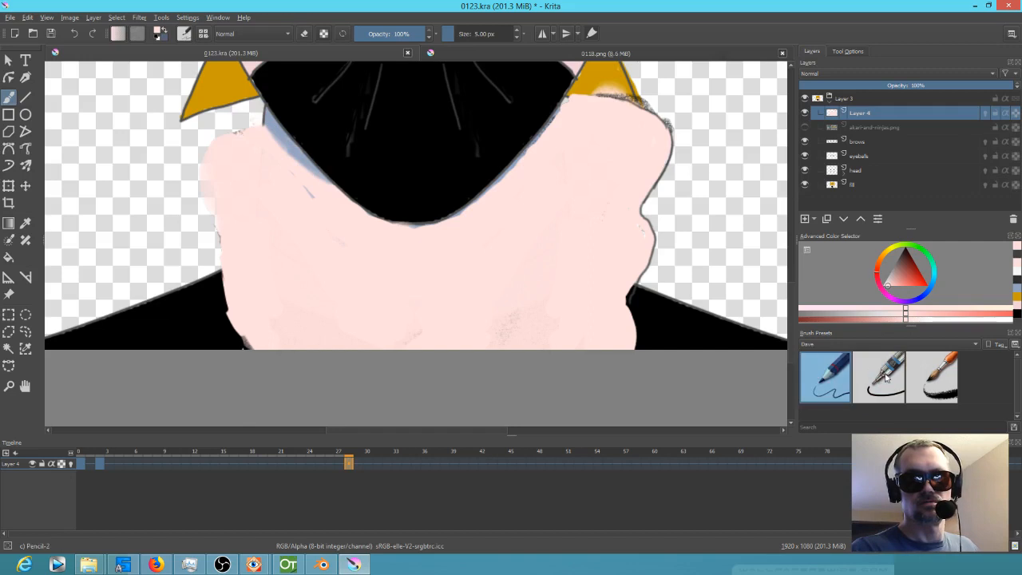
pyautogui.click(902, 258)
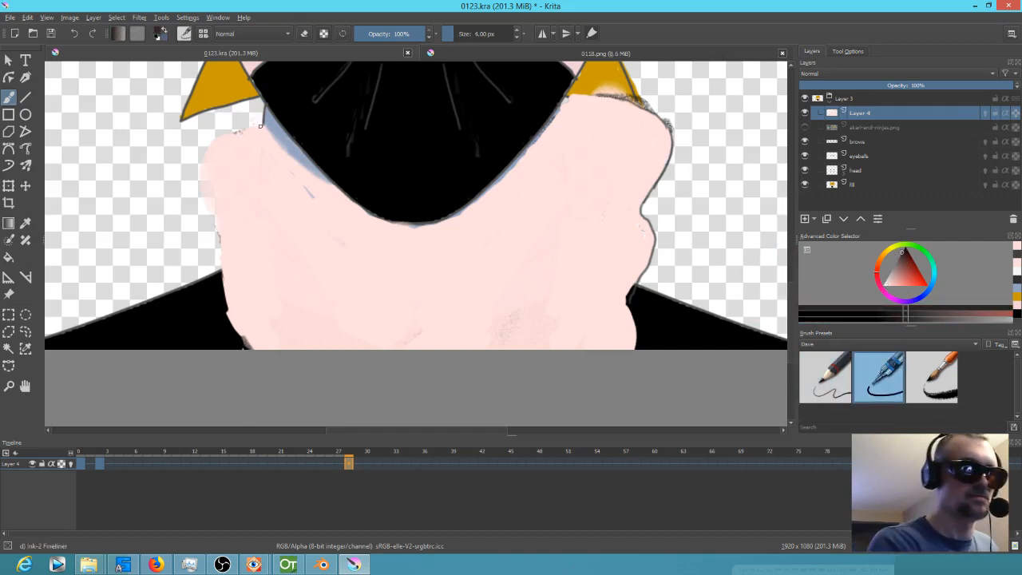
pyautogui.moveTo(263, 124); pyautogui.dragTo(323, 169)
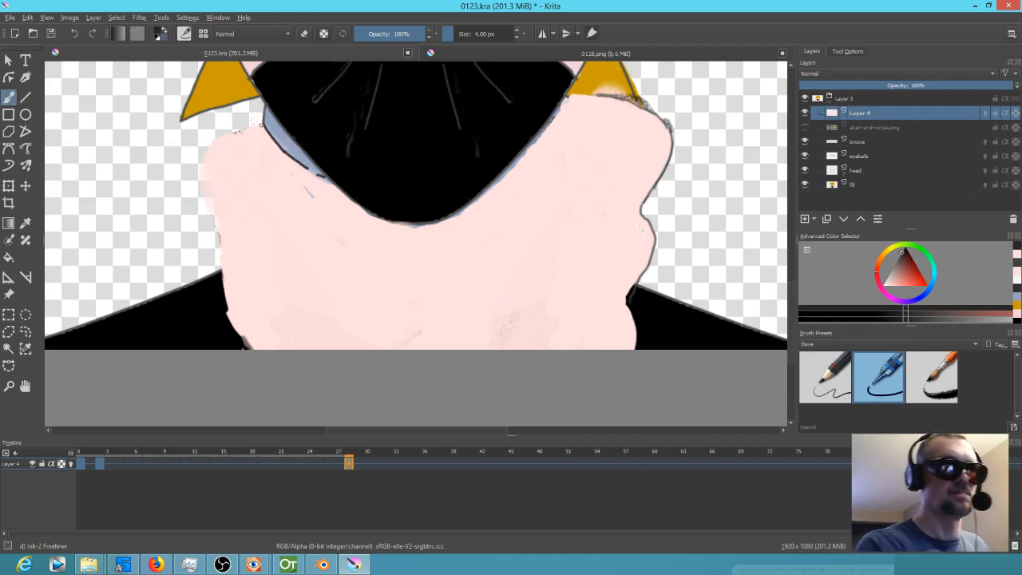
pyautogui.moveTo(223, 136)
pyautogui.mouseDown()
pyautogui.moveTo(201, 170)
pyautogui.moveTo(201, 201)
pyautogui.moveTo(244, 346)
pyautogui.mouseUp()
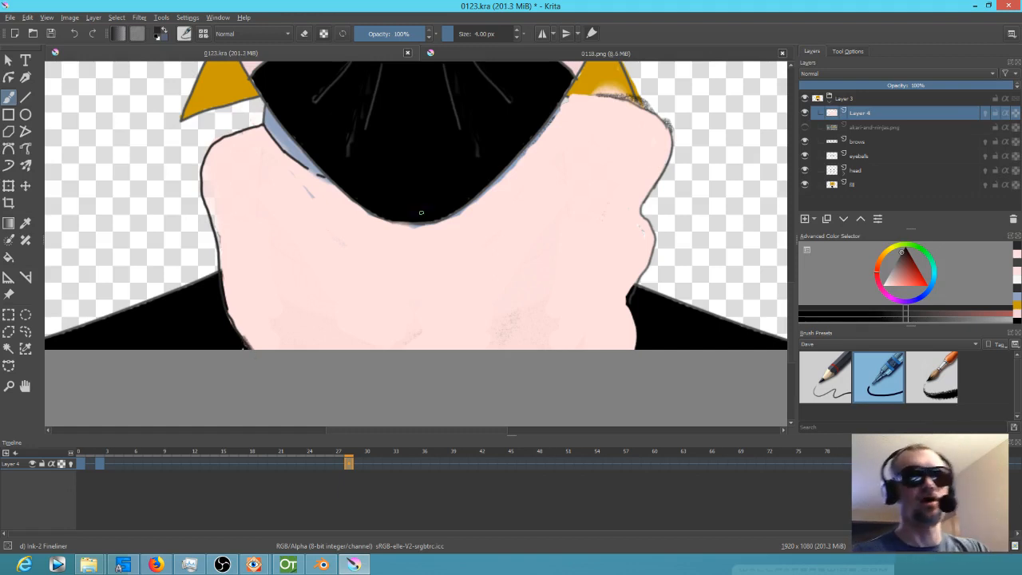
# Step: Paint over the stray blue mark on the left hand with the sampled skin colour at about 12 px
pyautogui.click(834, 392)
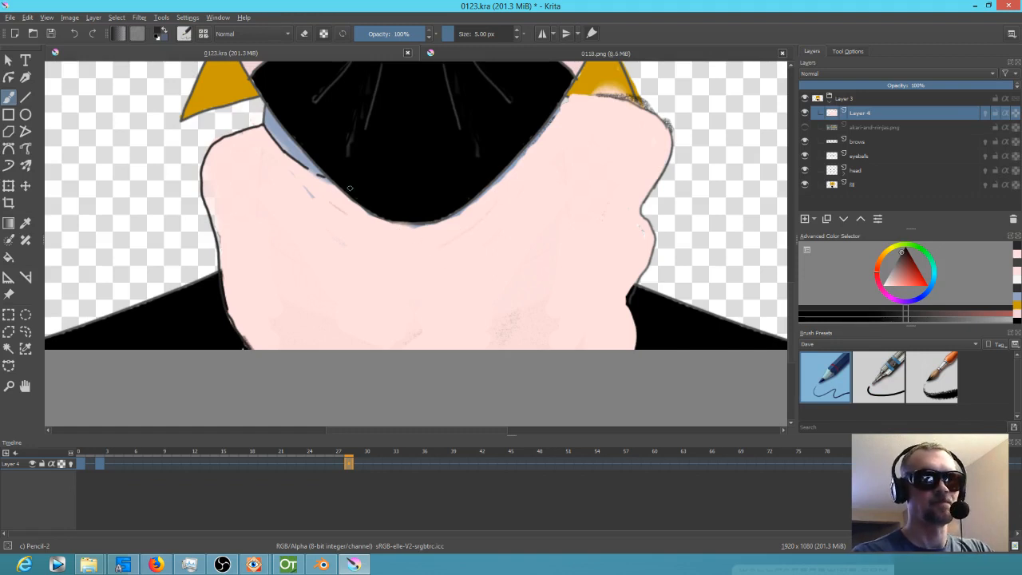
pyautogui.keyDown('ctrl'); pyautogui.click(334, 242); pyautogui.keyUp('ctrl')
pyautogui.moveTo(334, 251); pyautogui.dragTo(342, 253)
pyautogui.moveTo(312, 193)
pyautogui.mouseDown()
pyautogui.moveTo(299, 191)
pyautogui.moveTo(326, 234)
pyautogui.mouseUp()
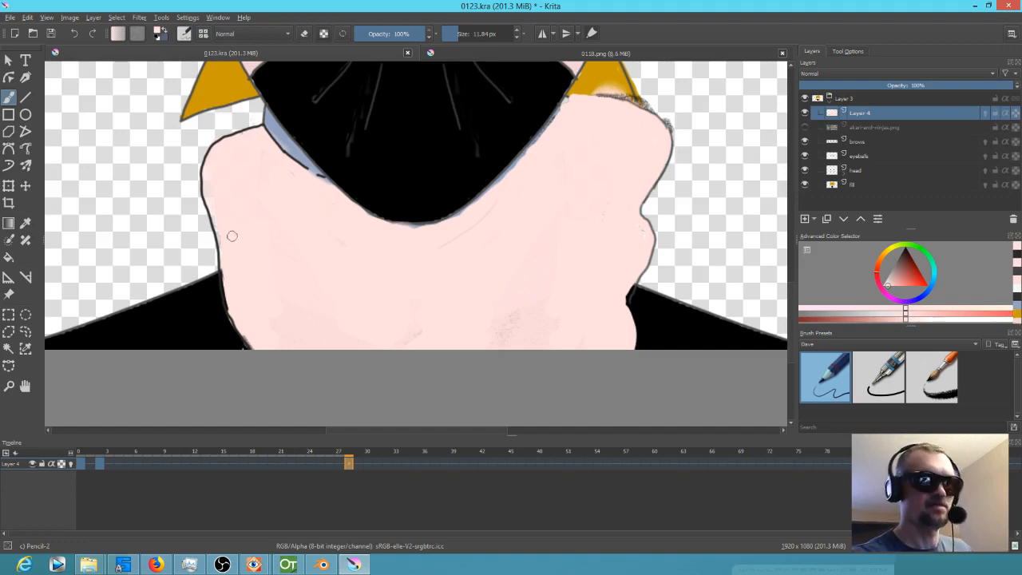
# Step: Draw thin near-black crease lines inside the right hand with the Pencil-2 brush at 5 px
pyautogui.click(881, 381)
pyautogui.click(831, 378)
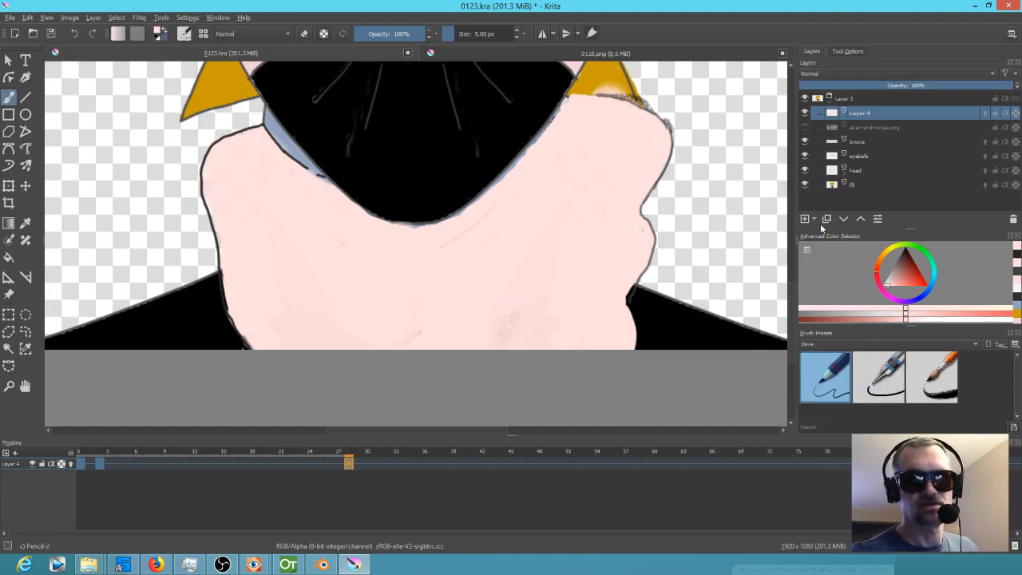
pyautogui.click(897, 256)
pyautogui.moveTo(628, 204); pyautogui.dragTo(574, 285)
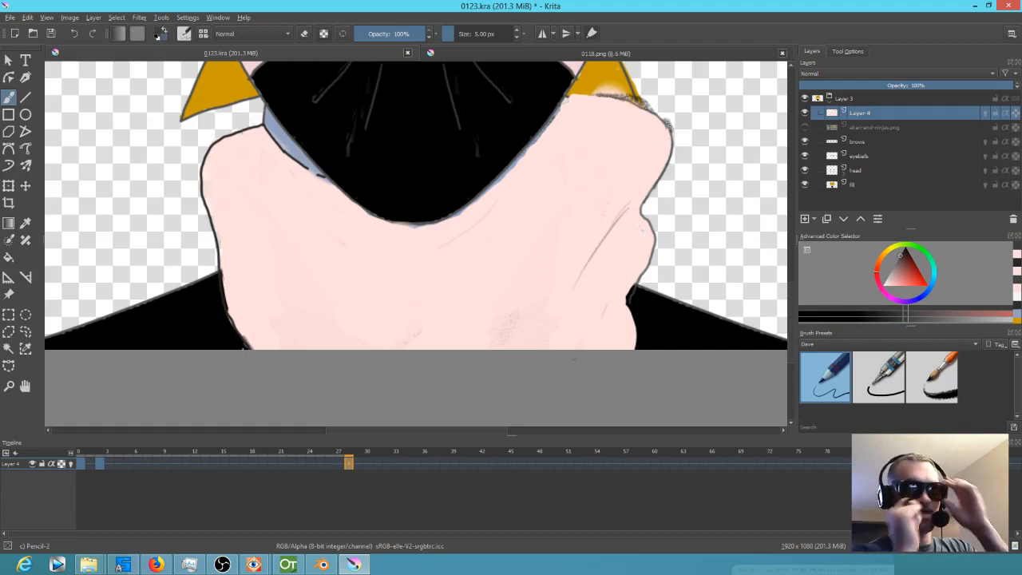
# Step: Compare the hand drawings on Layer 4's keyframes at frames 0 and 2
pyautogui.click(81, 464)
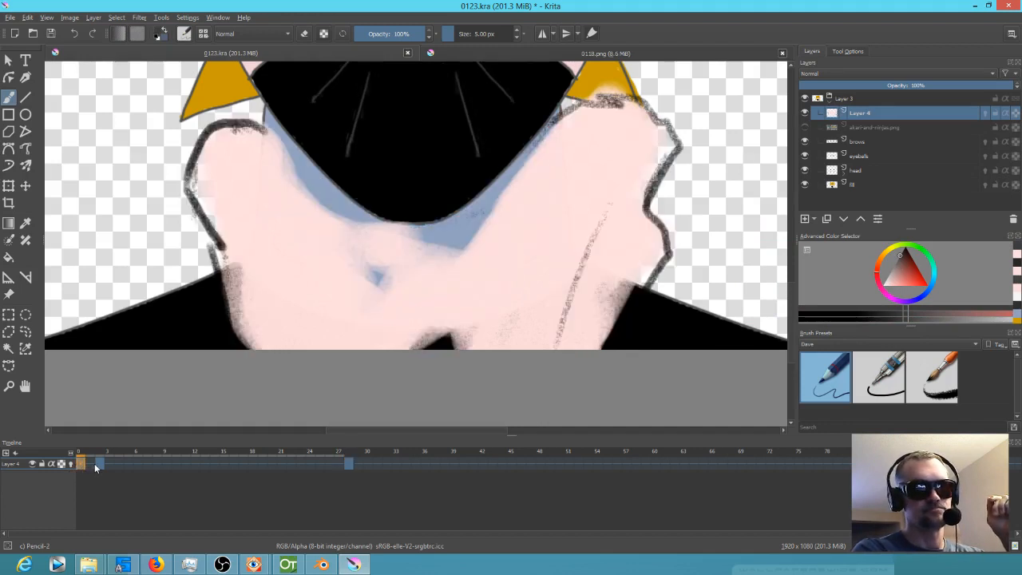
pyautogui.click(99, 464)
pyautogui.click(81, 464)
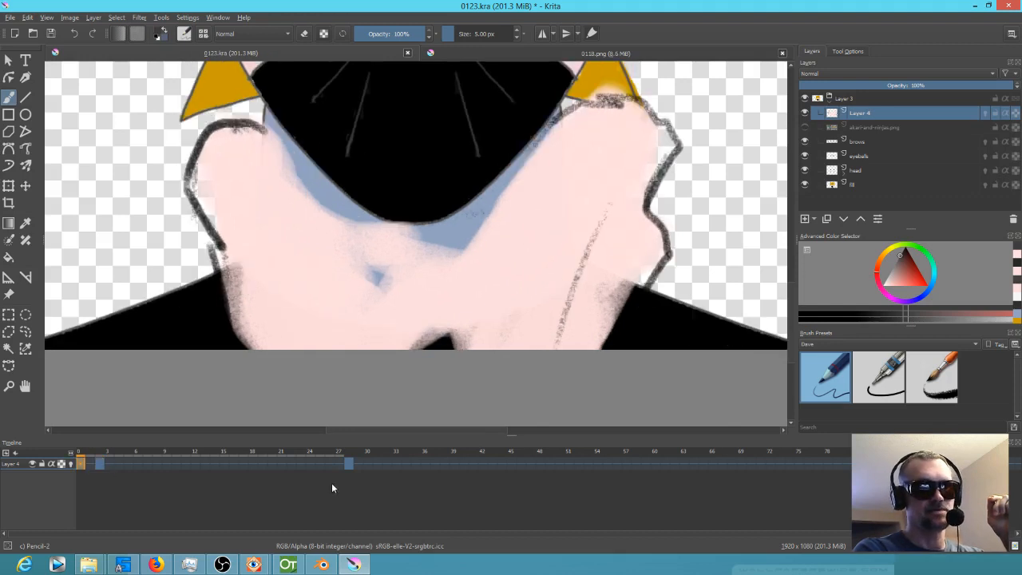
# Step: Remove Layer 4's keyframe at frame 0 and replace it with a copy of the frame 28 hand drawing
pyautogui.click(348, 464)
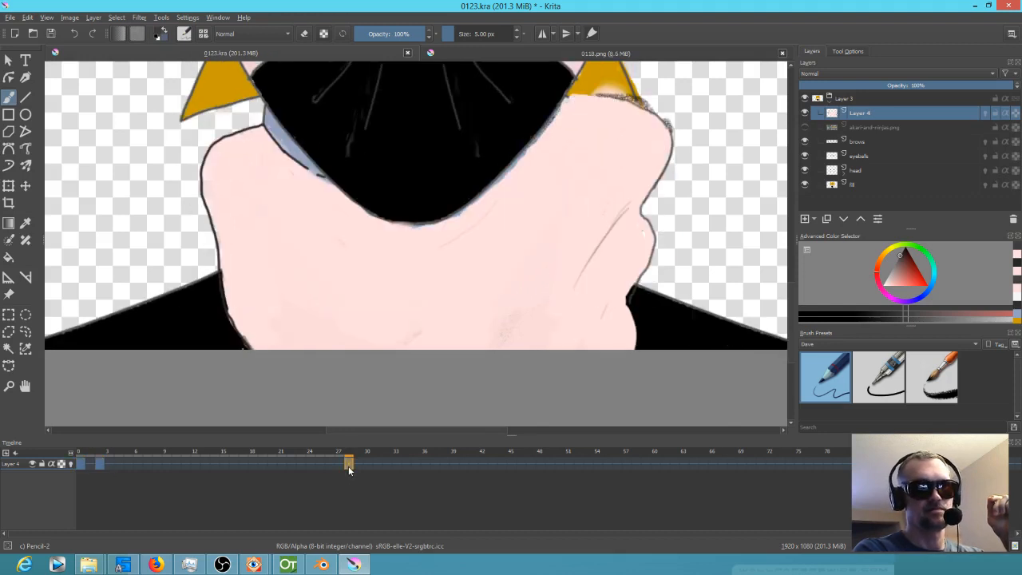
pyautogui.click(82, 465)
pyautogui.rightClick(82, 465)
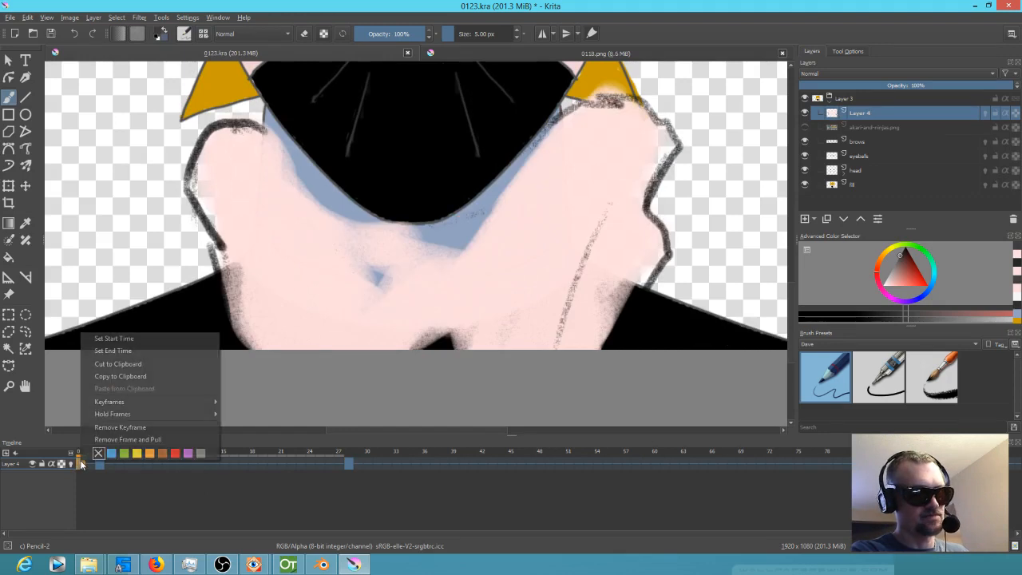
pyautogui.click(104, 428)
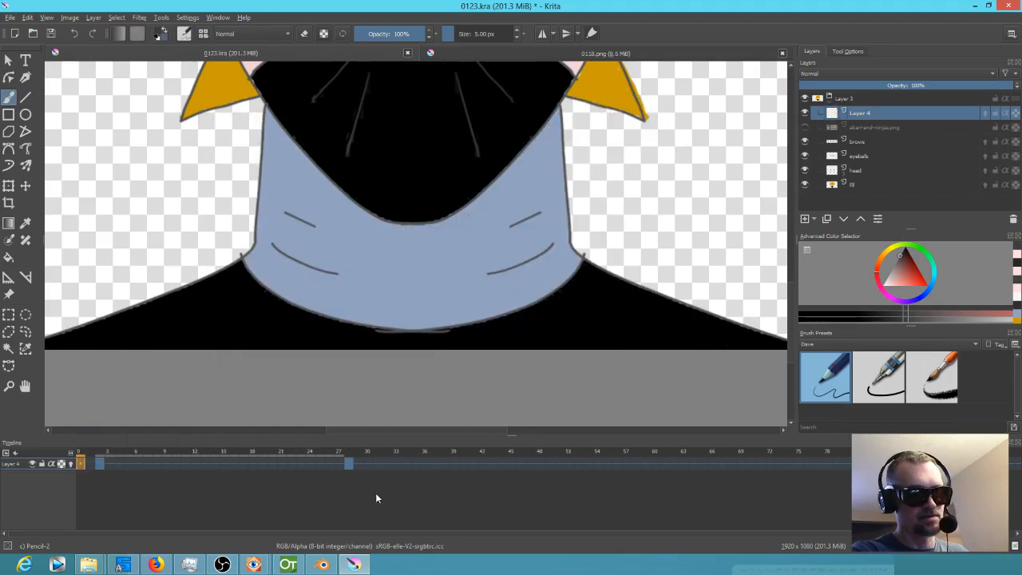
pyautogui.click(352, 463)
pyautogui.moveTo(349, 462)
pyautogui.mouseDown()
pyautogui.moveTo(192, 482)
pyautogui.moveTo(82, 465)
pyautogui.mouseUp()
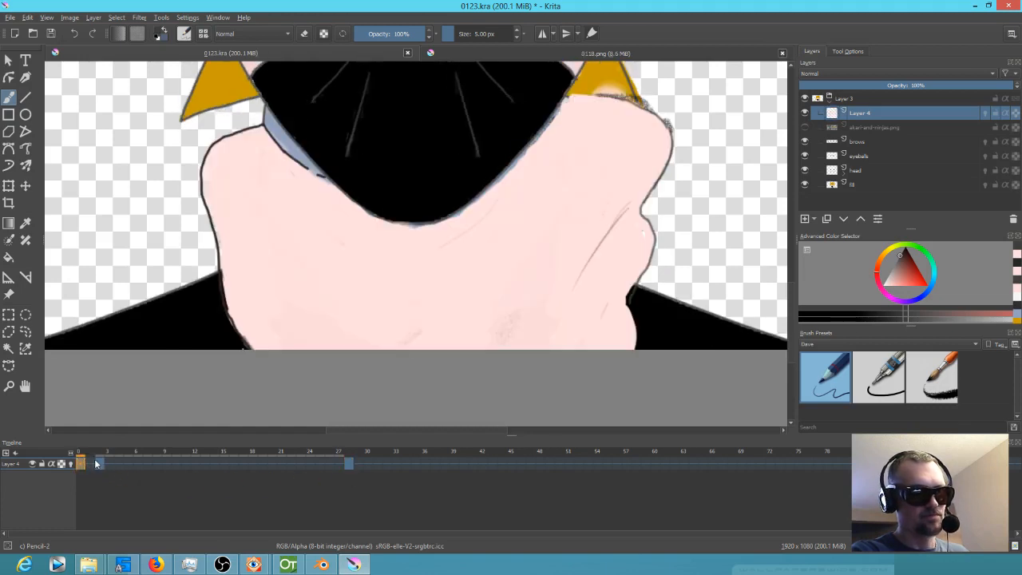
# Step: Replace Layer 4's keyframe at frame 2 with a copy of the frame 0 hand drawing, saving the file along the way
pyautogui.click(102, 461)
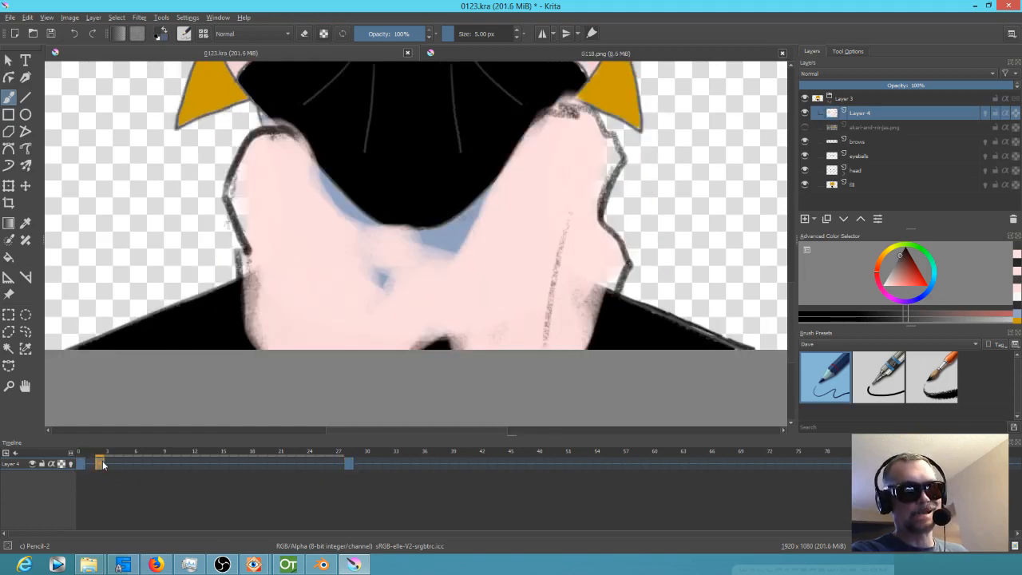
pyautogui.moveTo(103, 461)
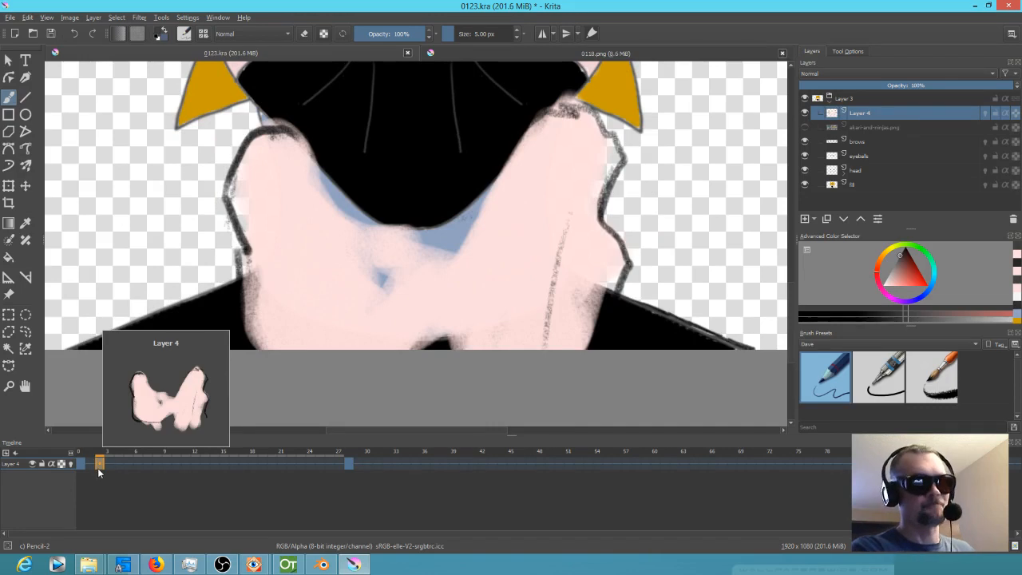
pyautogui.rightClick(100, 465)
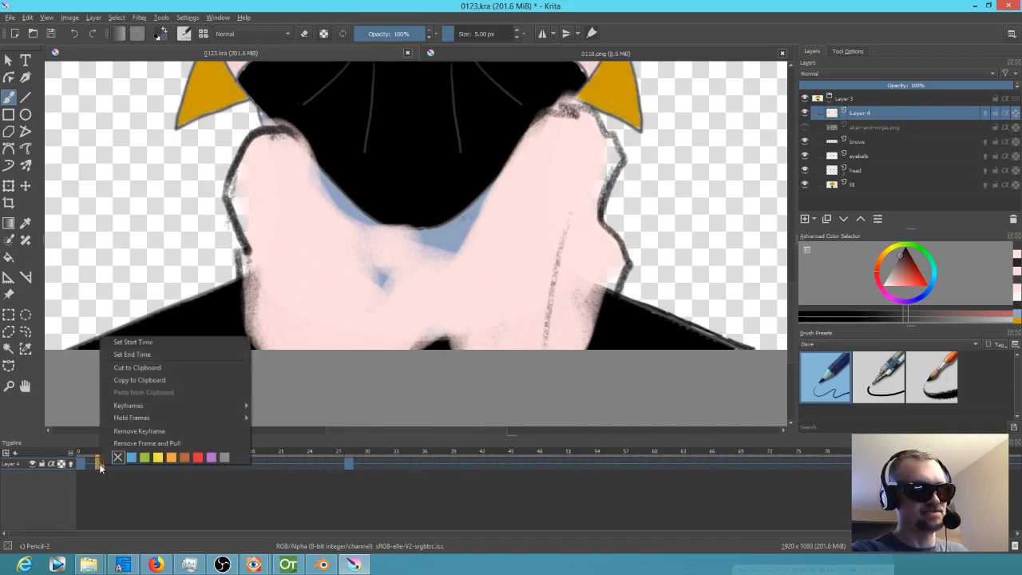
pyautogui.click(121, 431)
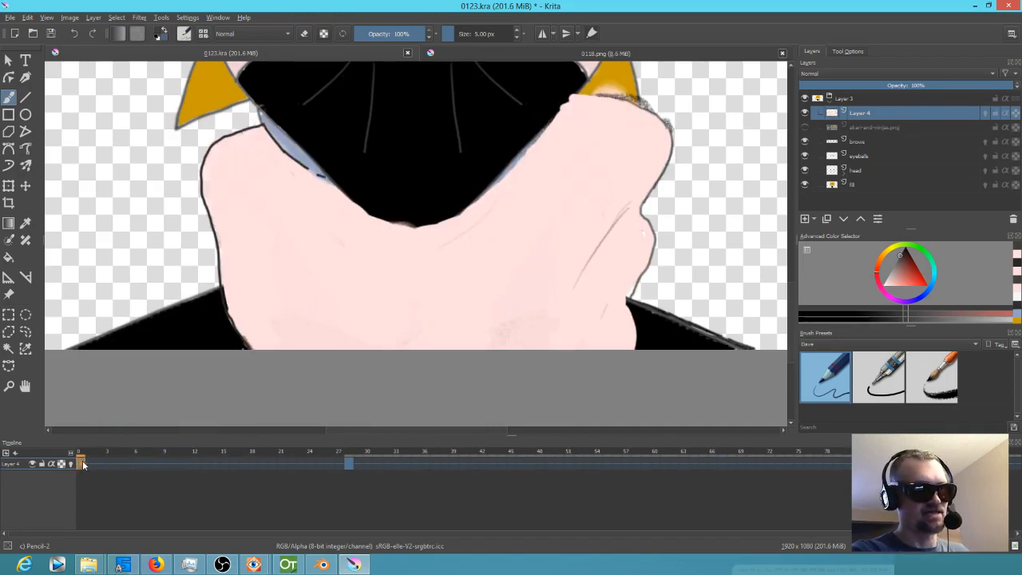
pyautogui.moveTo(82, 462); pyautogui.dragTo(104, 465)
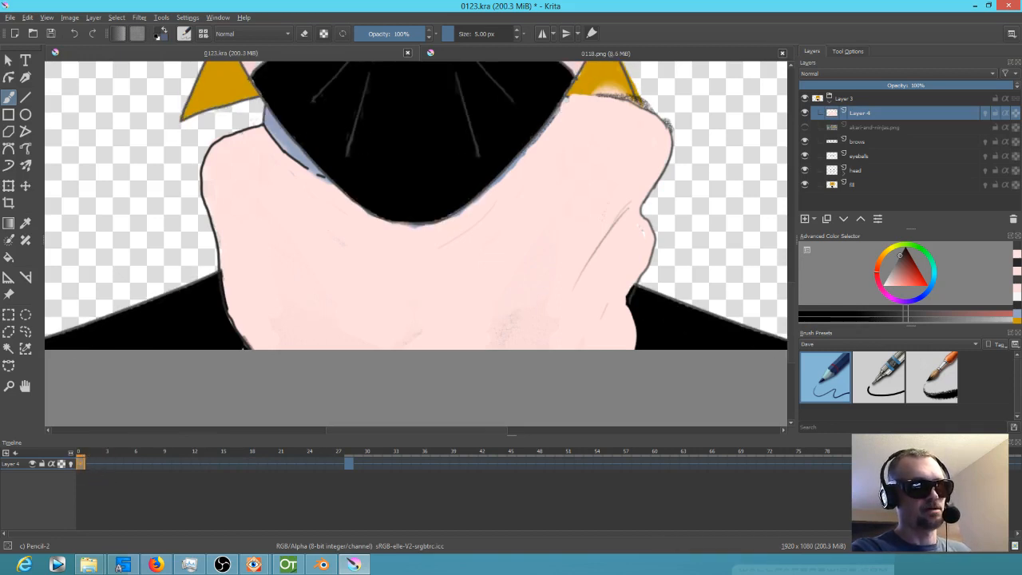
pyautogui.click(50, 35)
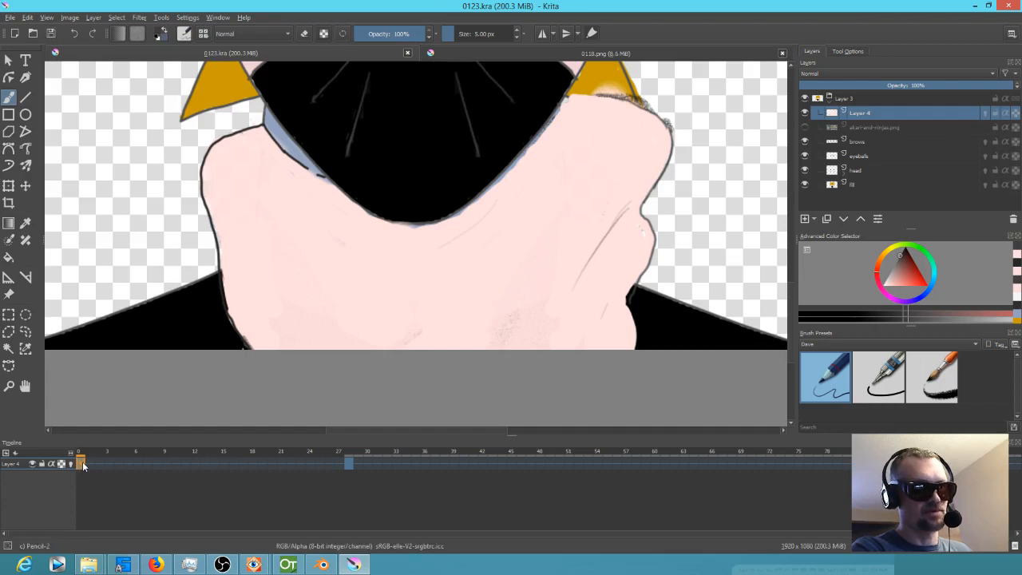
pyautogui.moveTo(80, 467); pyautogui.dragTo(101, 468)
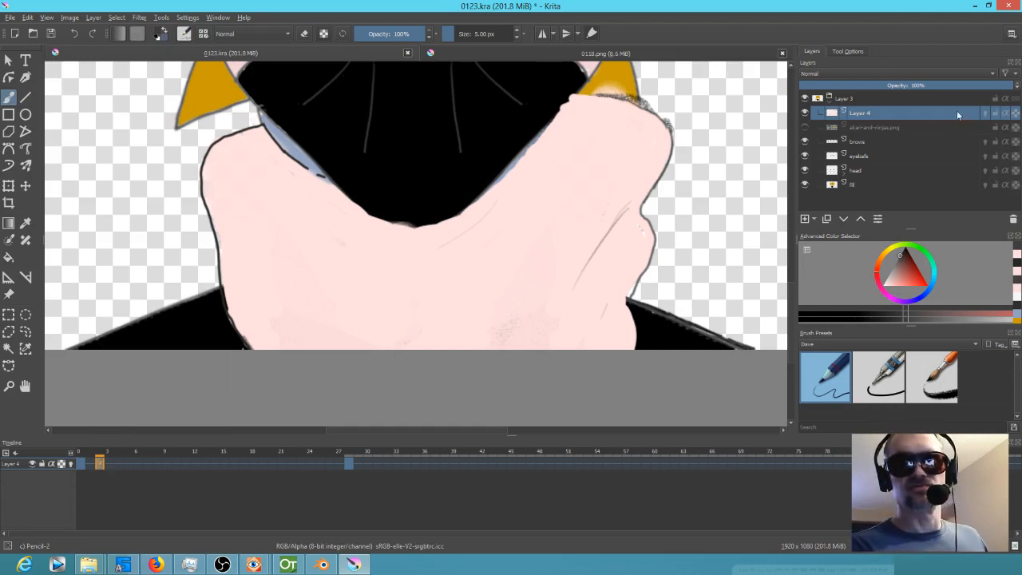
# Step: Lower Layer 4's opacity to 46% and start a Liquify transform on frame 2 with a brush size of about 333
pyautogui.moveTo(935, 83); pyautogui.dragTo(898, 86)
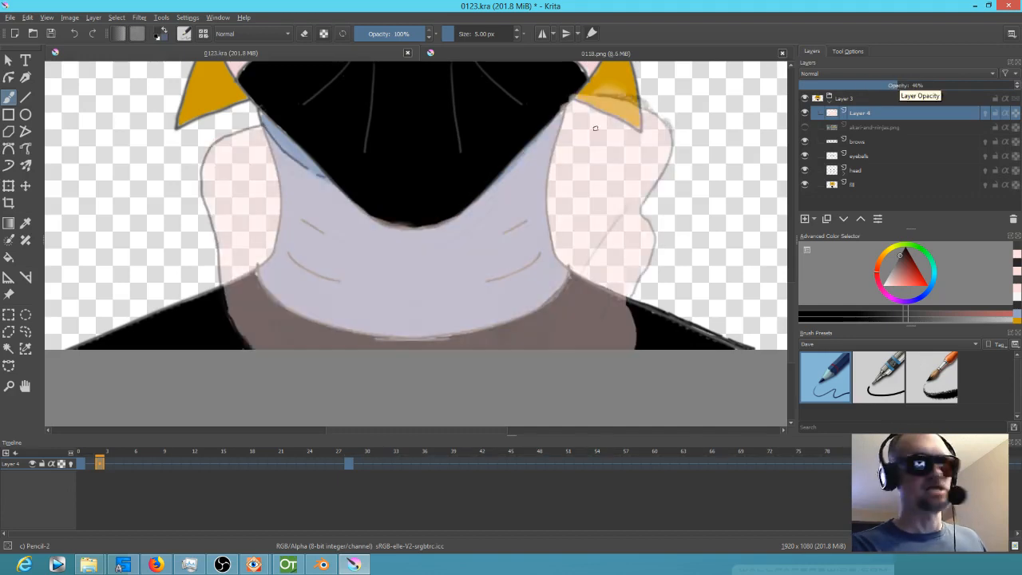
pyautogui.click(8, 185)
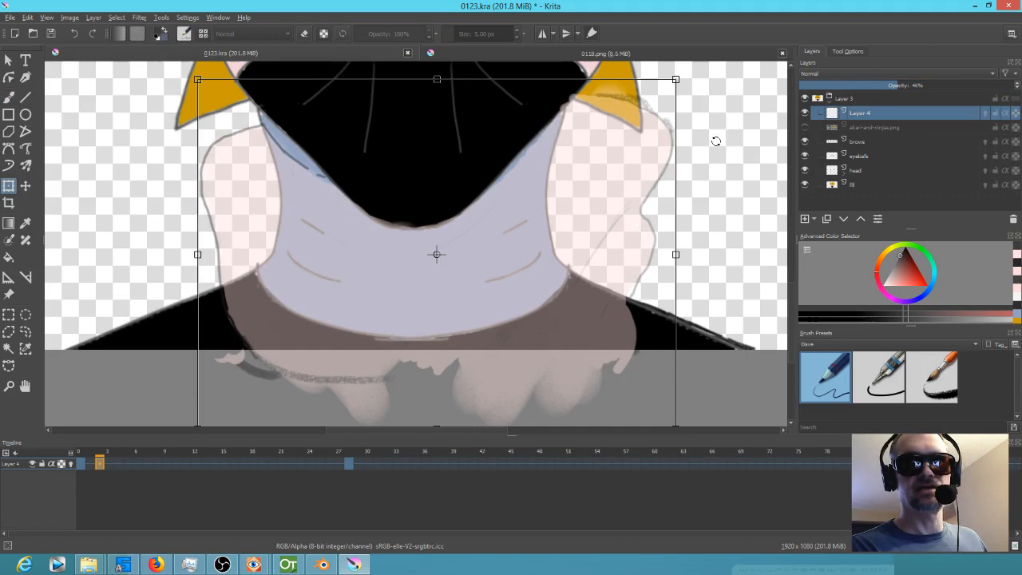
pyautogui.click(851, 51)
pyautogui.click(895, 75)
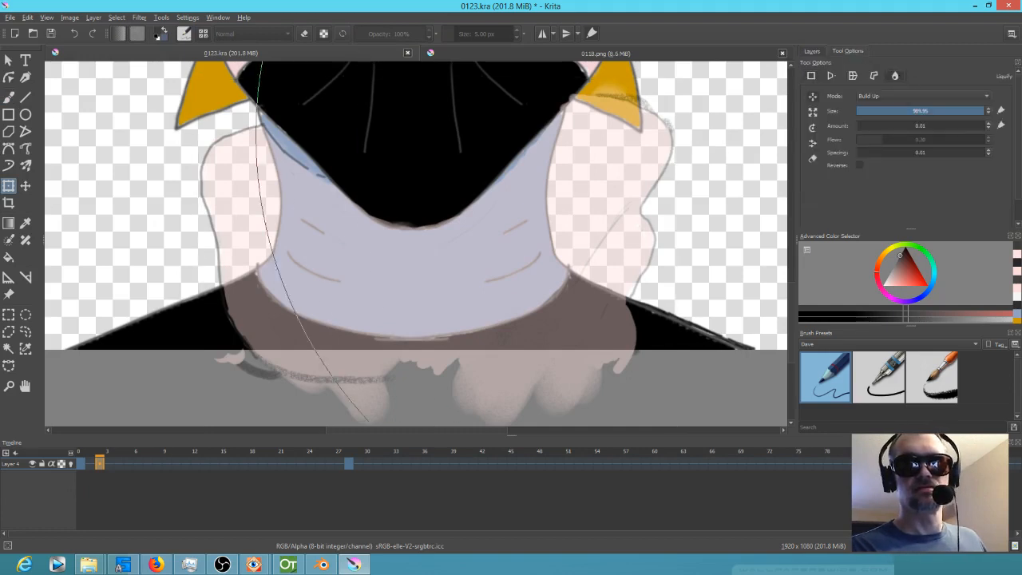
pyautogui.moveTo(700, 164)
pyautogui.mouseDown()
pyautogui.moveTo(530, 163)
pyautogui.moveTo(369, 182)
pyautogui.mouseUp()
pyautogui.moveTo(676, 177)
pyautogui.mouseDown()
pyautogui.moveTo(450, 177)
pyautogui.moveTo(483, 177)
pyautogui.mouseUp()
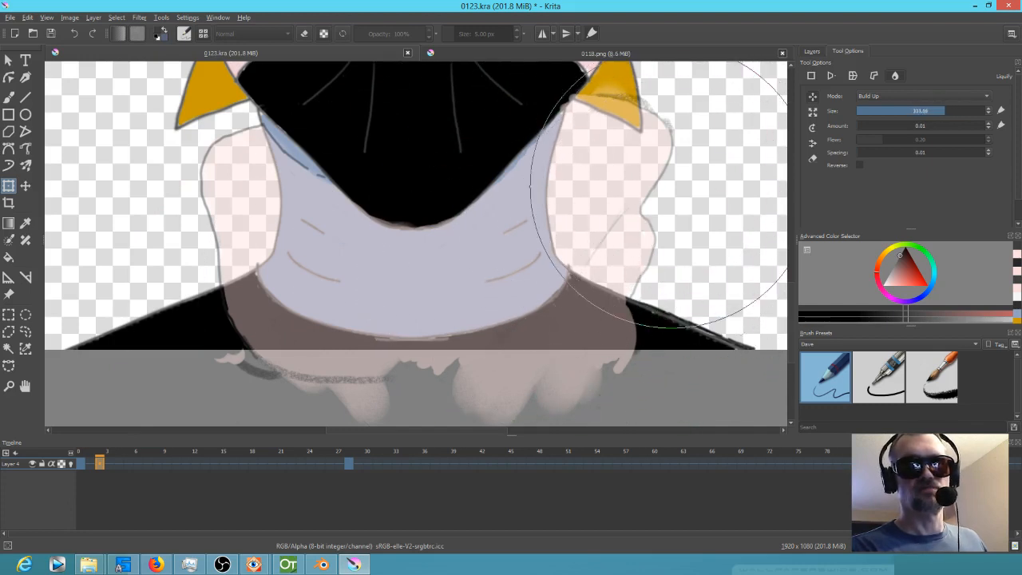
# Step: Liquify the outer edges of both hands slightly inward and downward on frame 2, and apply the transform
pyautogui.moveTo(659, 174)
pyautogui.mouseDown()
pyautogui.moveTo(673, 253)
pyautogui.moveTo(671, 293)
pyautogui.moveTo(658, 295)
pyautogui.moveTo(666, 330)
pyautogui.mouseUp()
pyautogui.moveTo(219, 231)
pyautogui.mouseDown()
pyautogui.moveTo(280, 380)
pyautogui.moveTo(268, 385)
pyautogui.moveTo(290, 382)
pyautogui.moveTo(277, 333)
pyautogui.moveTo(197, 251)
pyautogui.moveTo(229, 266)
pyautogui.mouseUp()
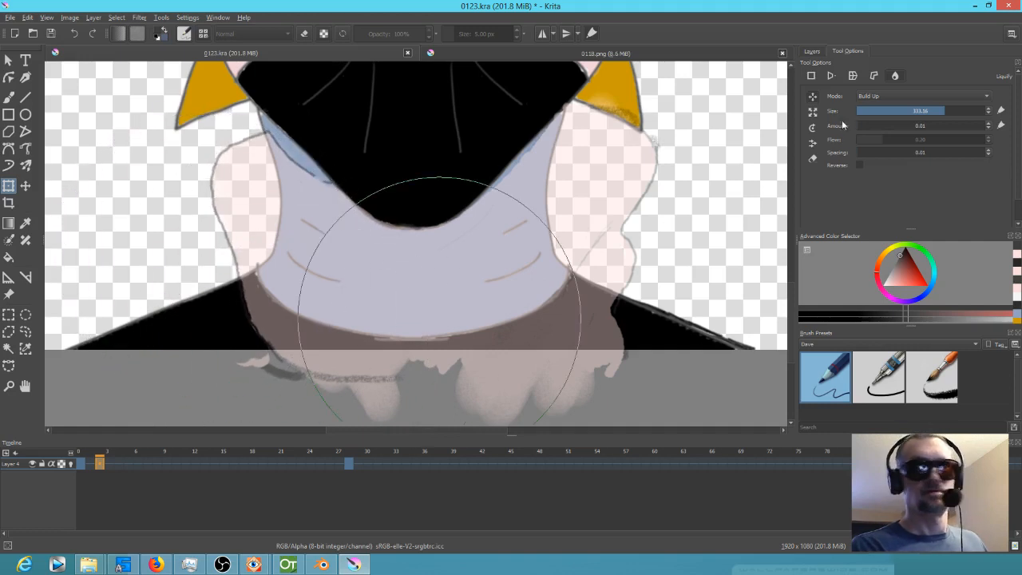
pyautogui.click(811, 51)
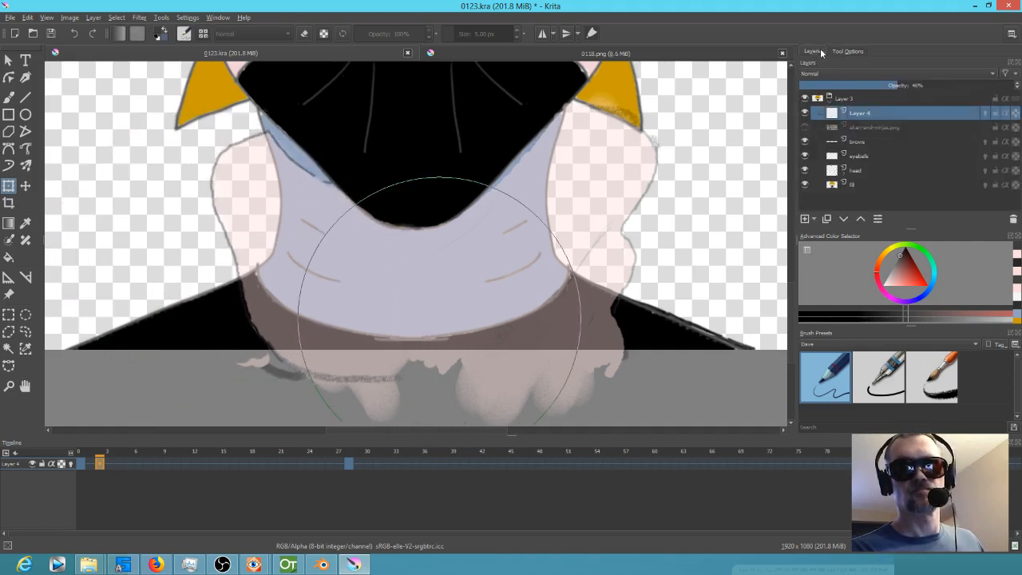
pyautogui.press('Return')
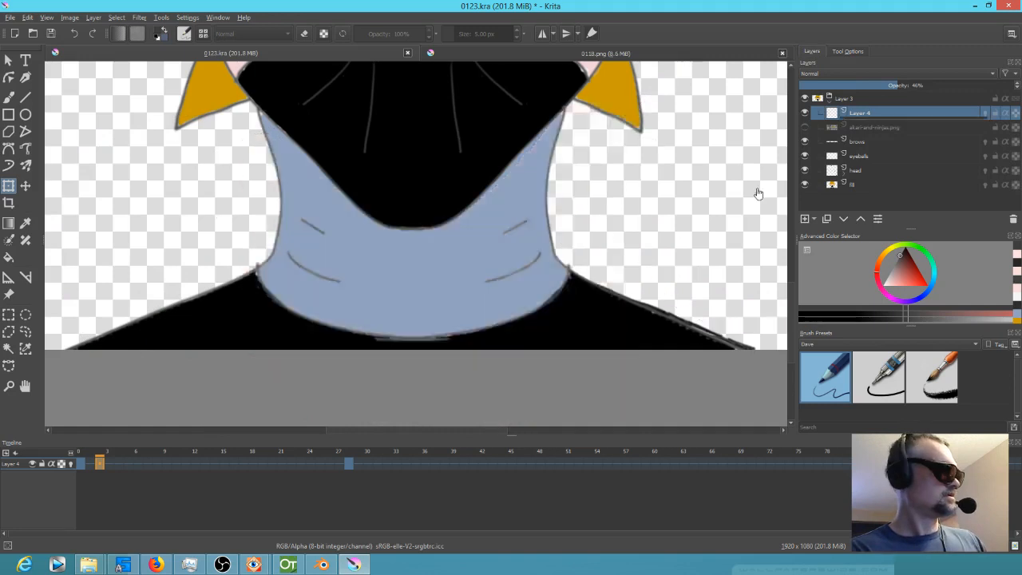
# Step: Restore Layer 4's opacity to 100% and save the file
pyautogui.moveTo(882, 84); pyautogui.dragTo(1016, 83)
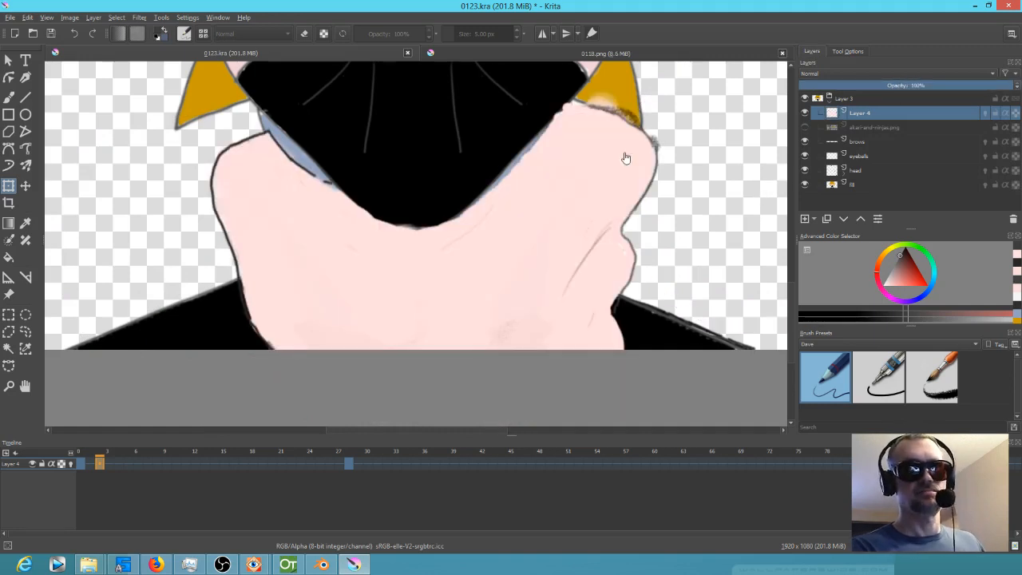
pyautogui.scroll(-5, 513, 169)
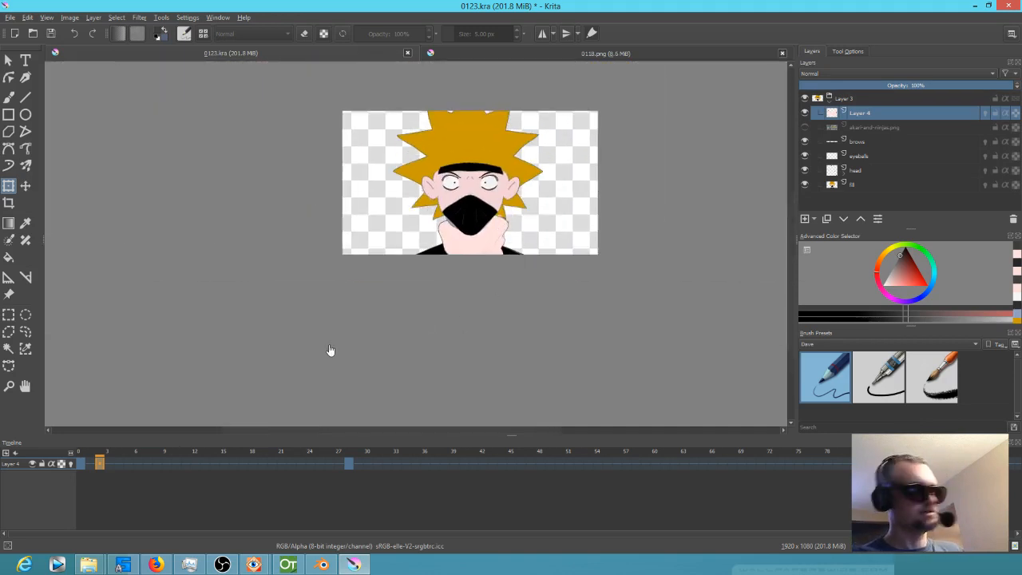
pyautogui.hotkey('ctrl', 's')
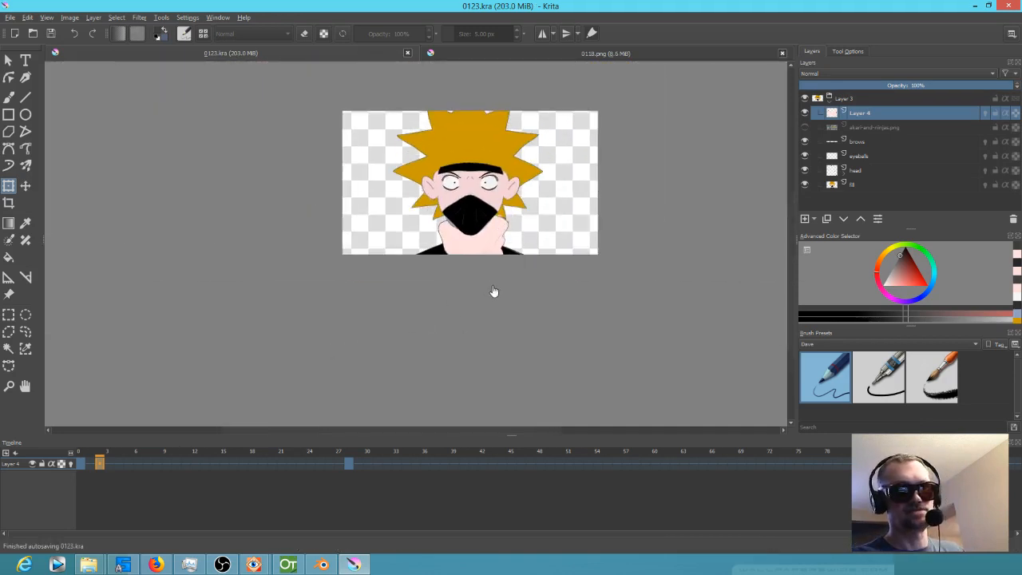
pyautogui.press('space')
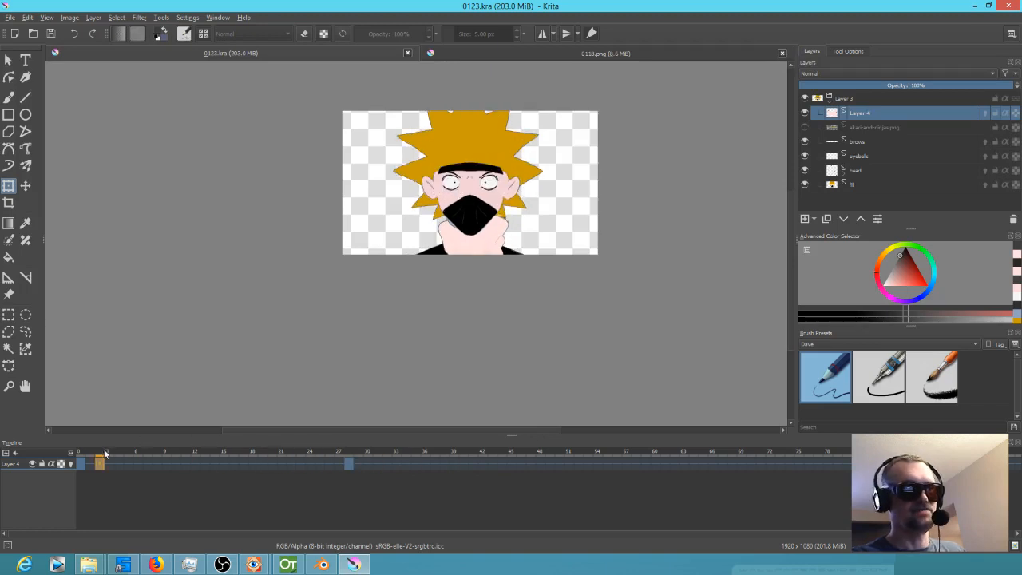
# Step: Return to frame 0 and add a new paint layer above Layer 4 named "shadow 1"
pyautogui.click(78, 454)
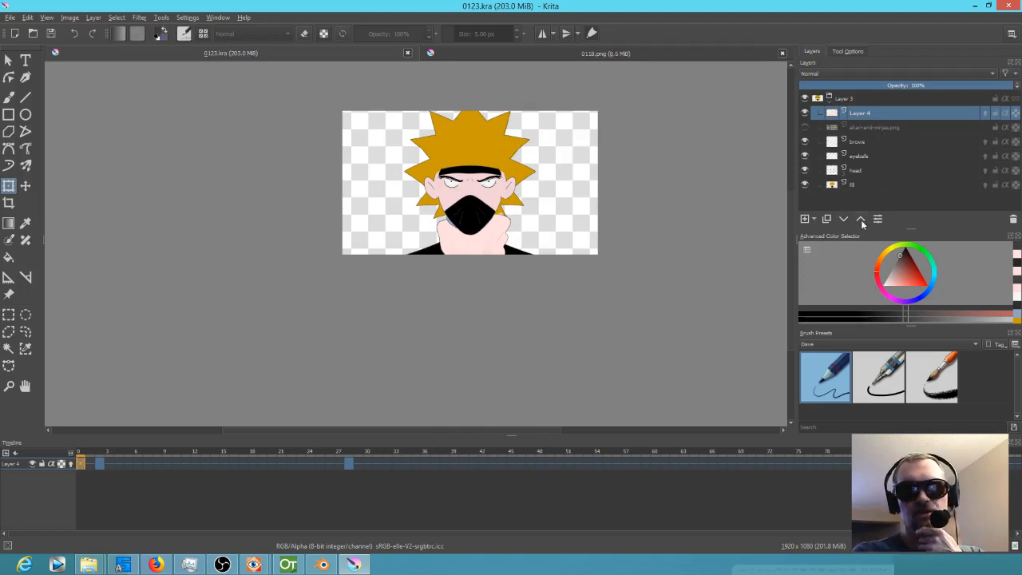
pyautogui.click(807, 219)
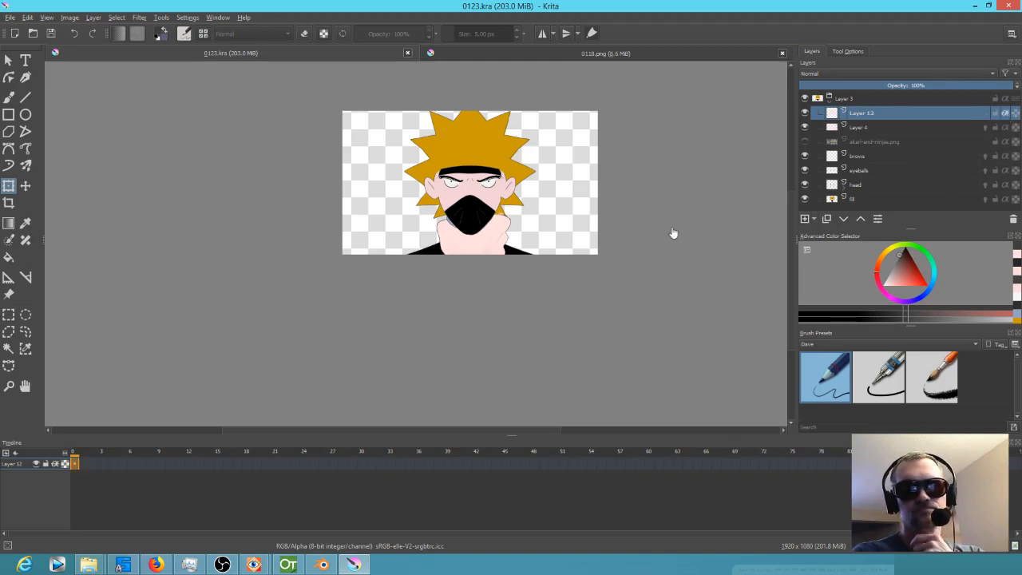
pyautogui.scroll(4, 673, 232)
pyautogui.moveTo(682, 331); pyautogui.dragTo(682, 338)
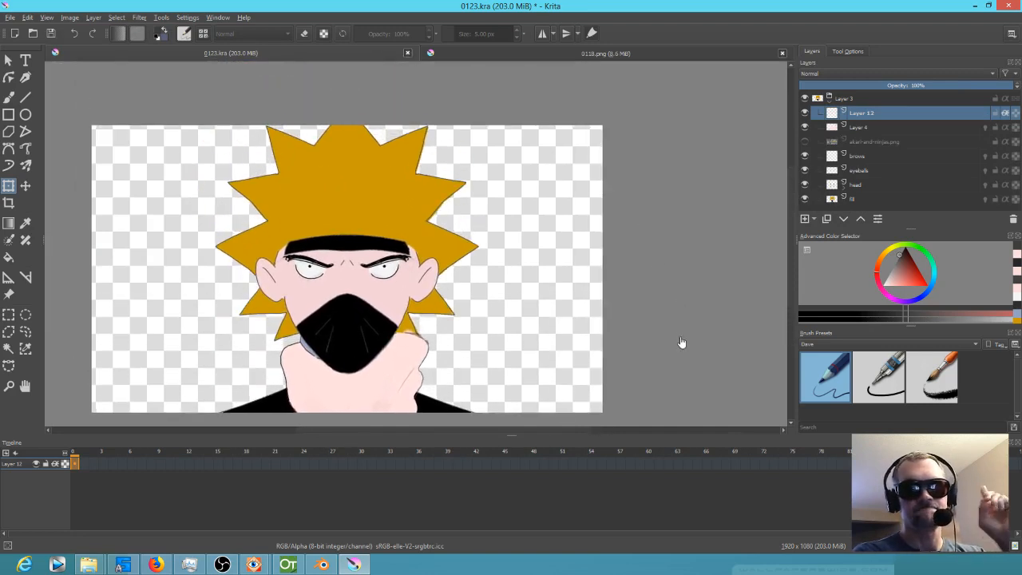
pyautogui.doubleClick(872, 113)
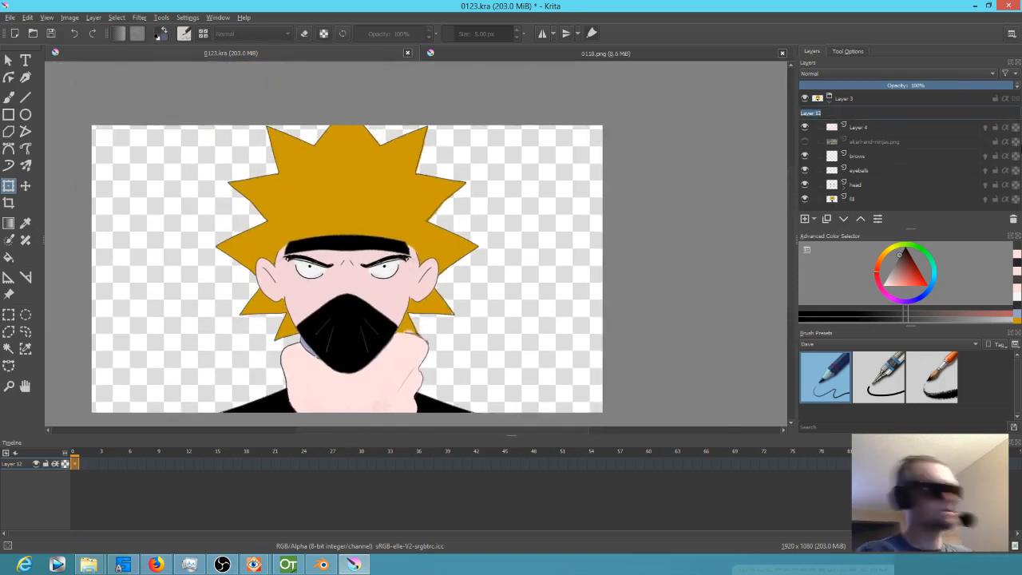
pyautogui.write('cl')
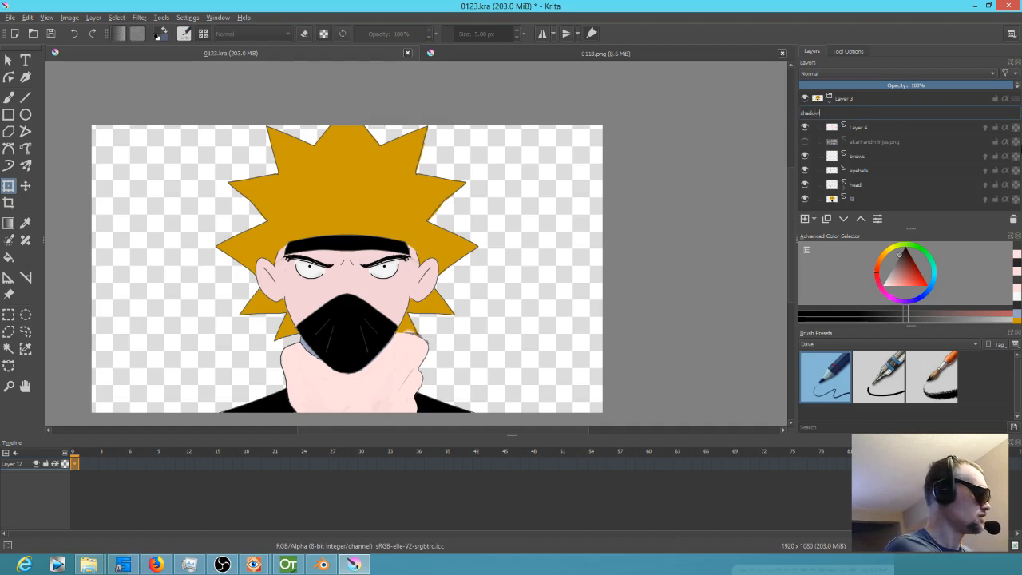
pyautogui.write('adow 1')
pyautogui.press('Return')
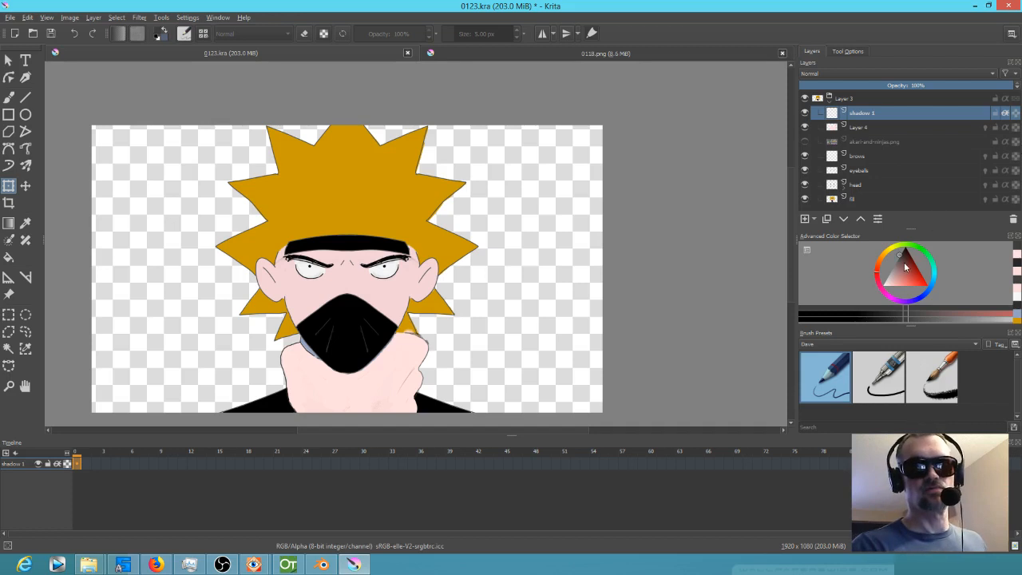
# Step: Draw a closed jagged black shadow boundary inside the hair, face and hands on shadow 1 with Ink-7 Brush Rough at 25 px
pyautogui.scroll(-1, 425, 326)
pyautogui.moveTo(425, 326); pyautogui.dragTo(423, 321)
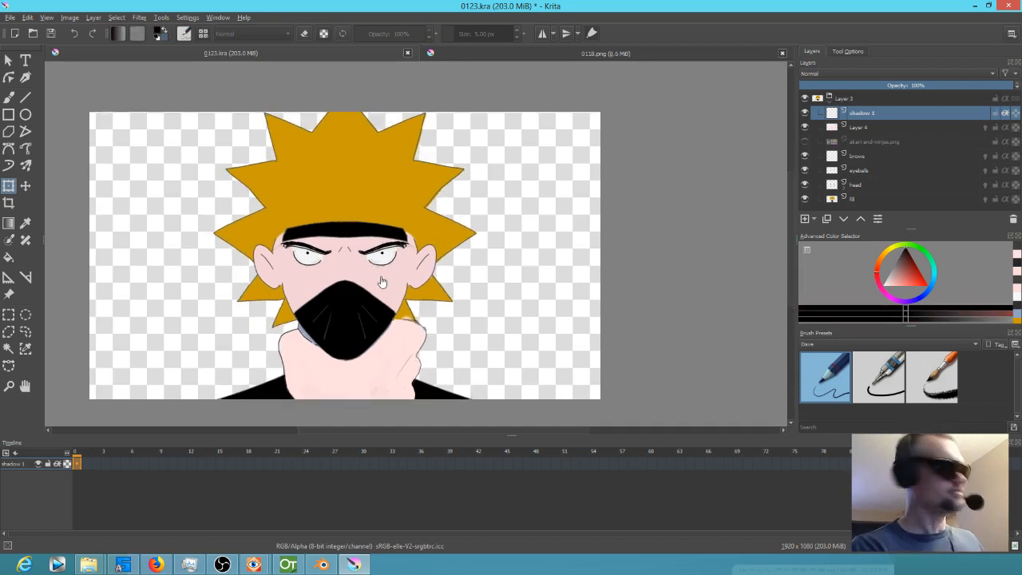
pyautogui.press('b')
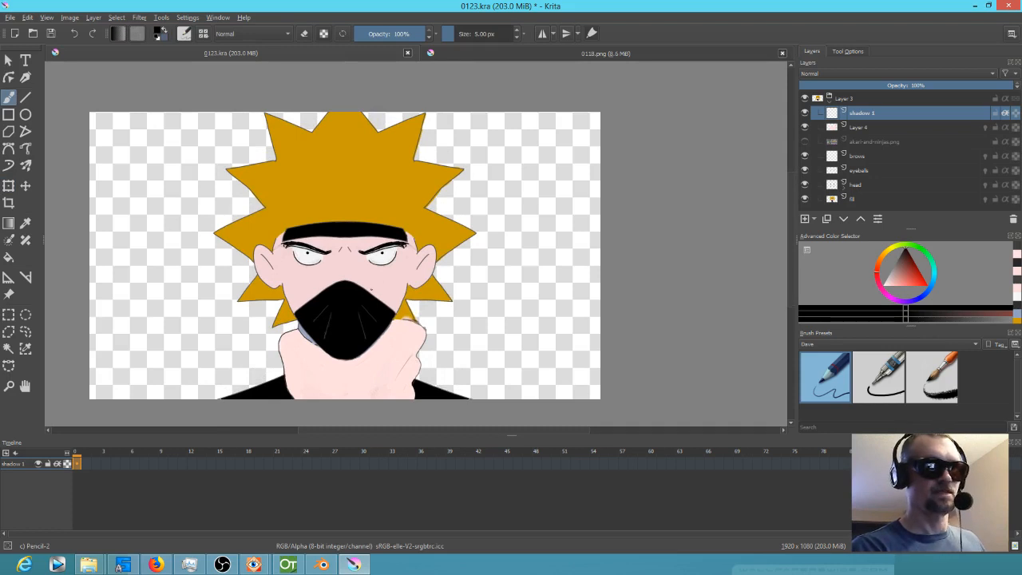
pyautogui.click(934, 377)
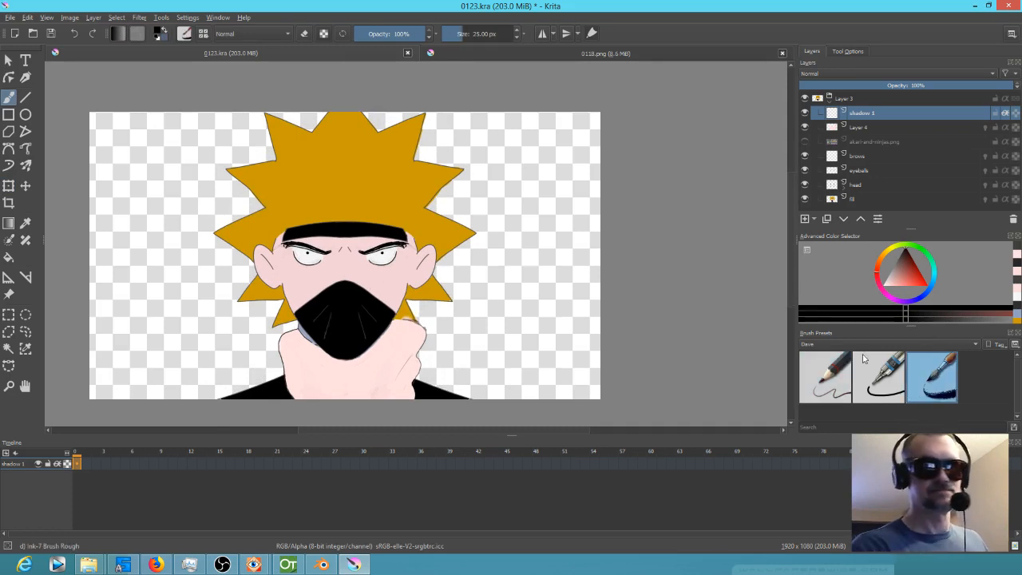
pyautogui.moveTo(402, 137); pyautogui.dragTo(366, 165)
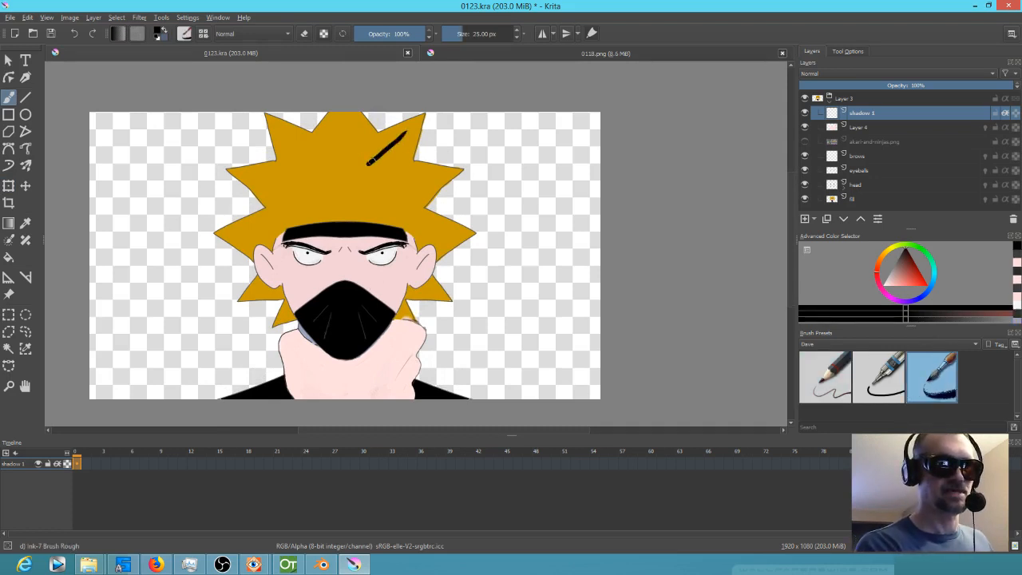
pyautogui.moveTo(405, 134); pyautogui.dragTo(389, 179)
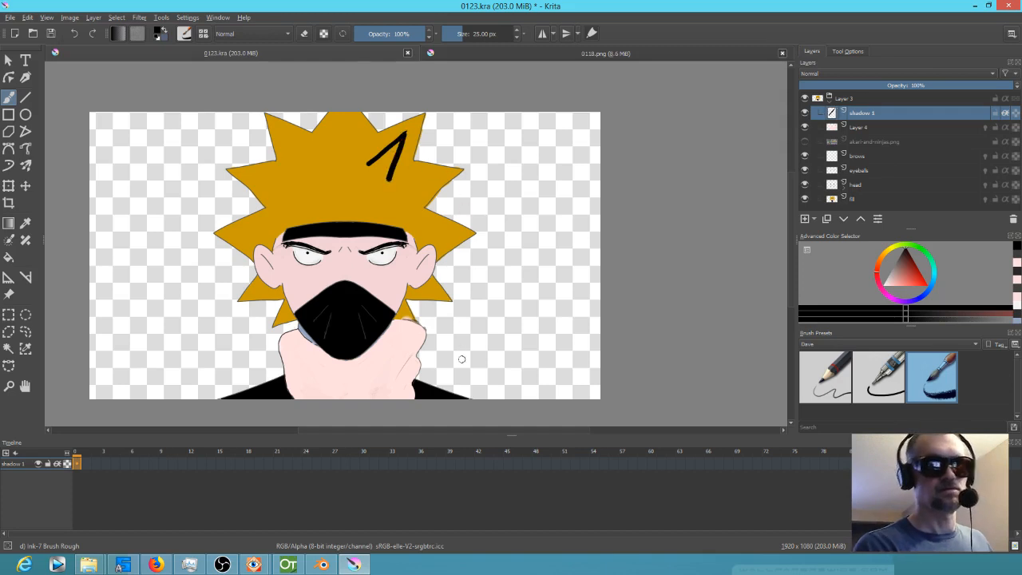
pyautogui.moveTo(356, 143)
pyautogui.mouseDown()
pyautogui.moveTo(328, 168)
pyautogui.moveTo(285, 147)
pyautogui.moveTo(275, 180)
pyautogui.moveTo(263, 180)
pyautogui.moveTo(293, 212)
pyautogui.moveTo(253, 235)
pyautogui.moveTo(277, 256)
pyautogui.moveTo(265, 281)
pyautogui.moveTo(290, 279)
pyautogui.moveTo(310, 328)
pyautogui.moveTo(292, 393)
pyautogui.mouseUp()
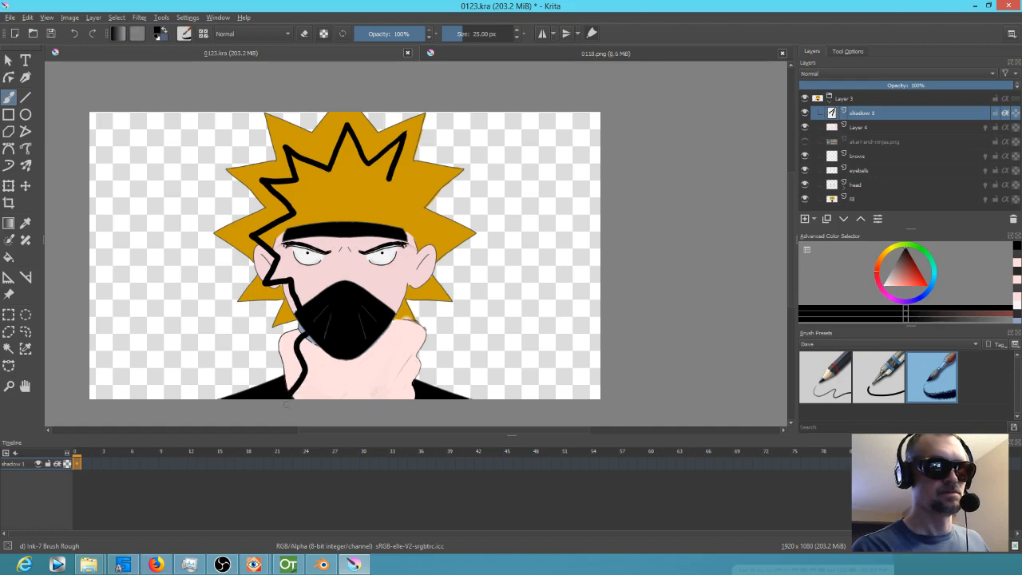
pyautogui.moveTo(406, 393)
pyautogui.mouseDown()
pyautogui.moveTo(400, 280)
pyautogui.moveTo(422, 269)
pyautogui.moveTo(426, 239)
pyautogui.moveTo(448, 231)
pyautogui.moveTo(404, 212)
pyautogui.moveTo(436, 180)
pyautogui.moveTo(386, 166)
pyautogui.mouseUp()
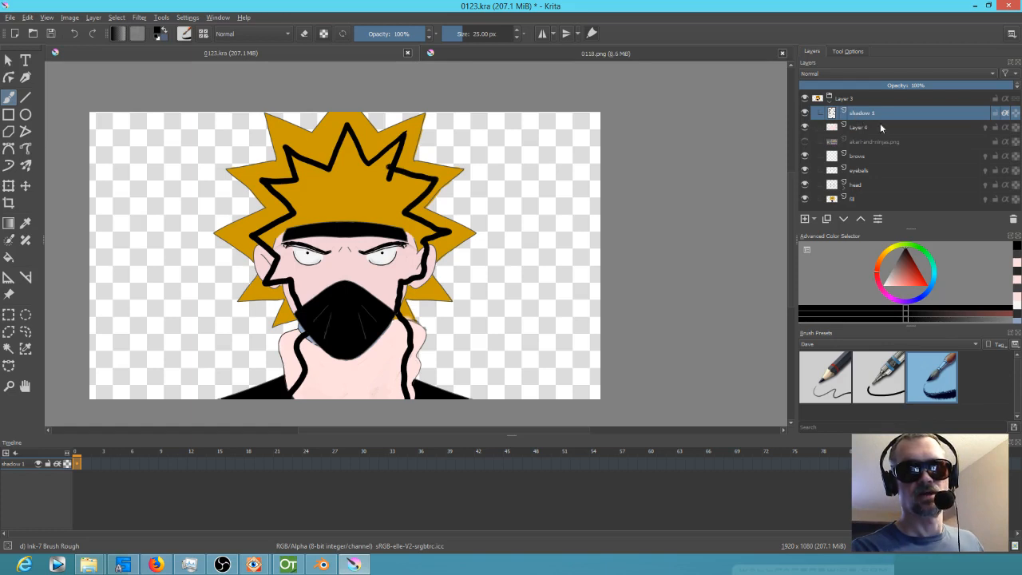
# Step: Hide Layer 4 and draw black shadow boundary lines down both sides of the neck on shadow 1, erasing the old one
pyautogui.click(805, 129)
pyautogui.click(804, 130)
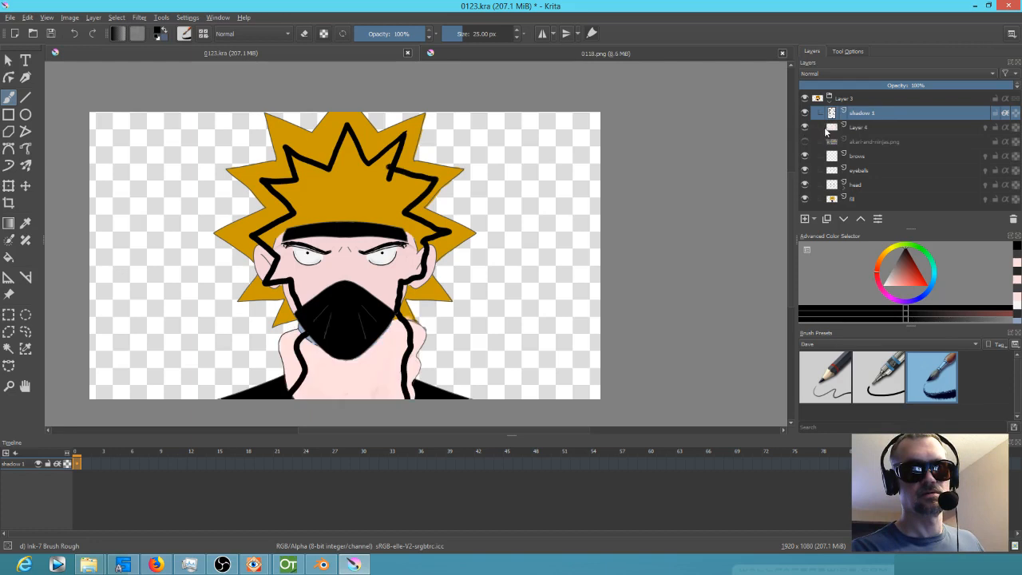
pyautogui.click(804, 128)
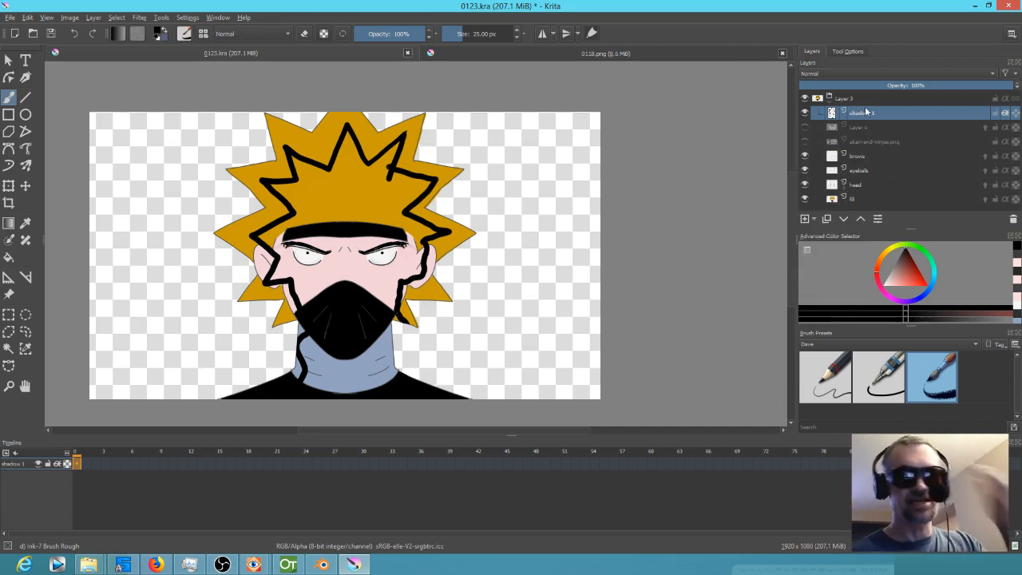
pyautogui.click(804, 112)
pyautogui.click(805, 113)
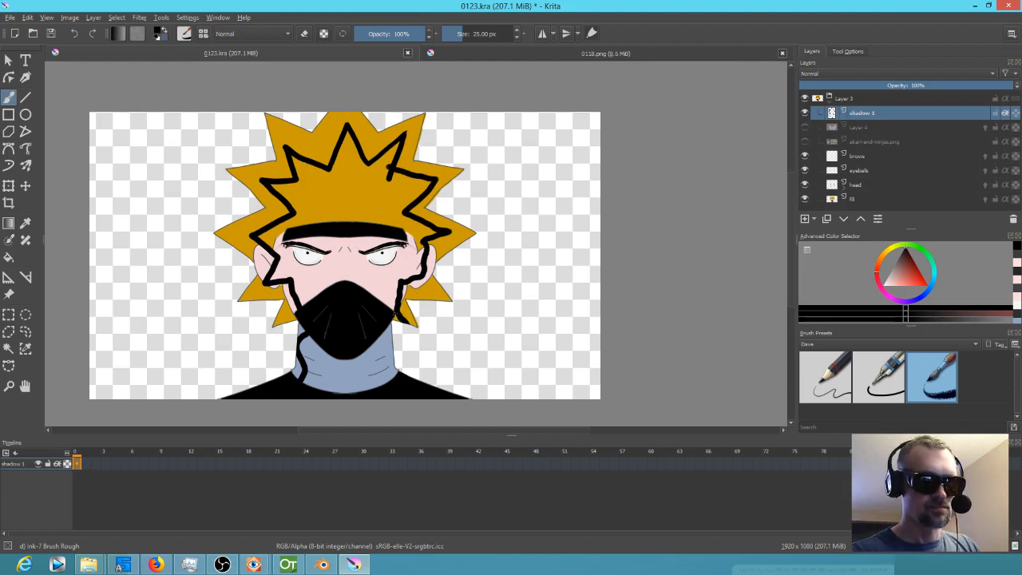
pyautogui.moveTo(377, 327)
pyautogui.mouseDown()
pyautogui.moveTo(391, 385)
pyautogui.moveTo(381, 331)
pyautogui.moveTo(386, 374)
pyautogui.mouseUp()
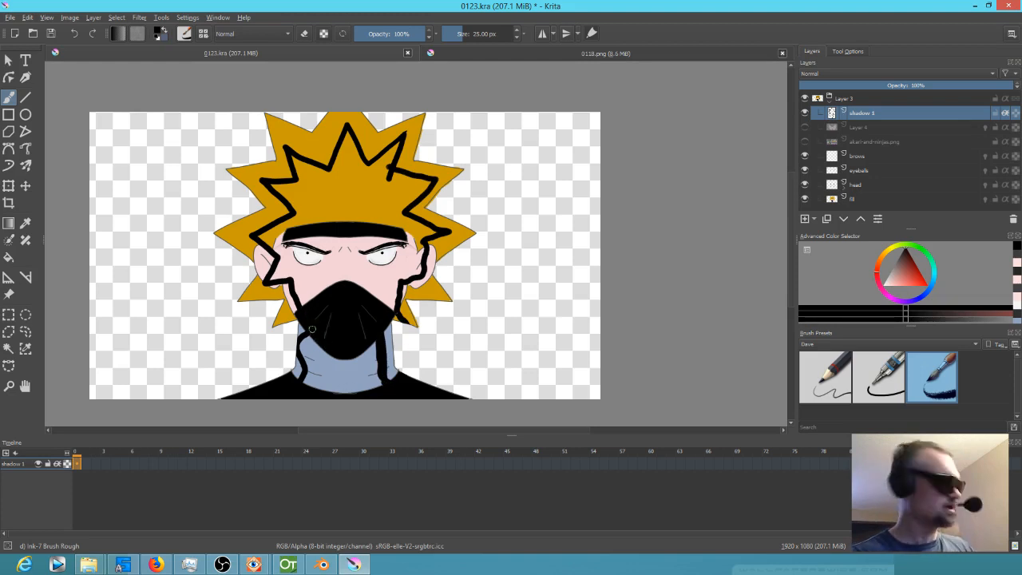
pyautogui.press('e')
pyautogui.moveTo(303, 337); pyautogui.dragTo(301, 373)
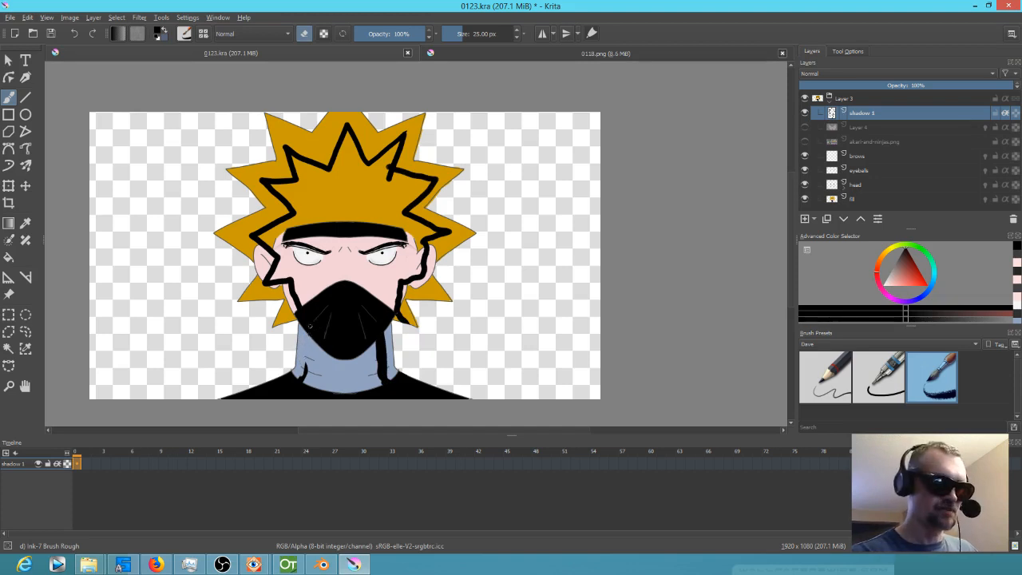
pyautogui.press('e')
pyautogui.moveTo(309, 337); pyautogui.dragTo(295, 388)
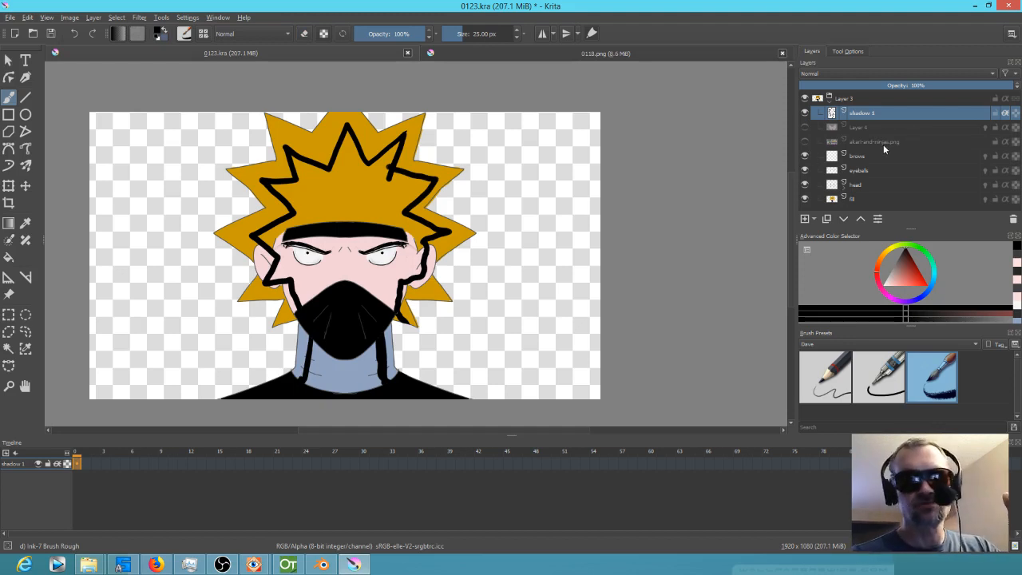
# Step: Show Layer 4 and compare the character with and without shadow 1
pyautogui.click(805, 128)
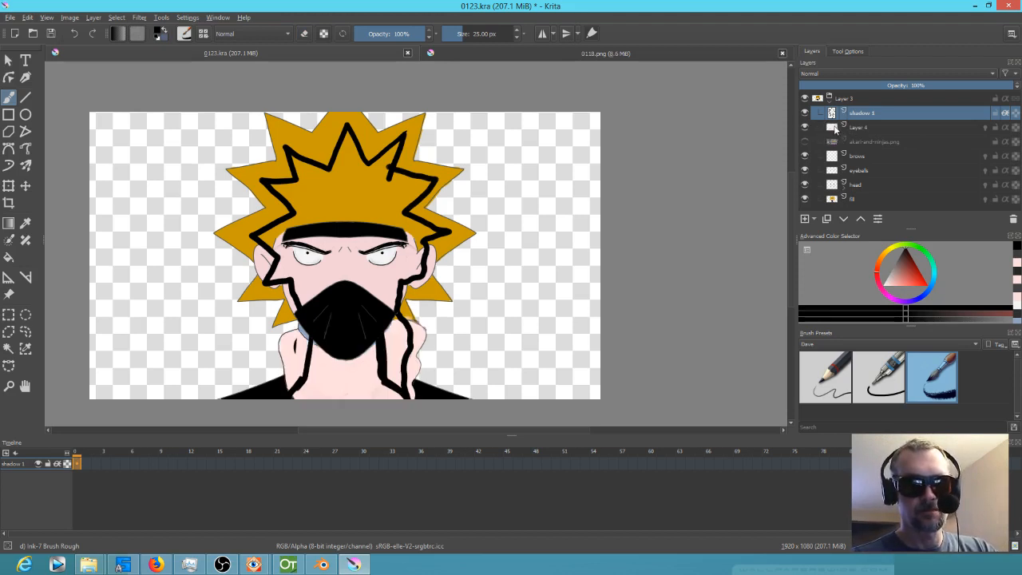
pyautogui.click(805, 114)
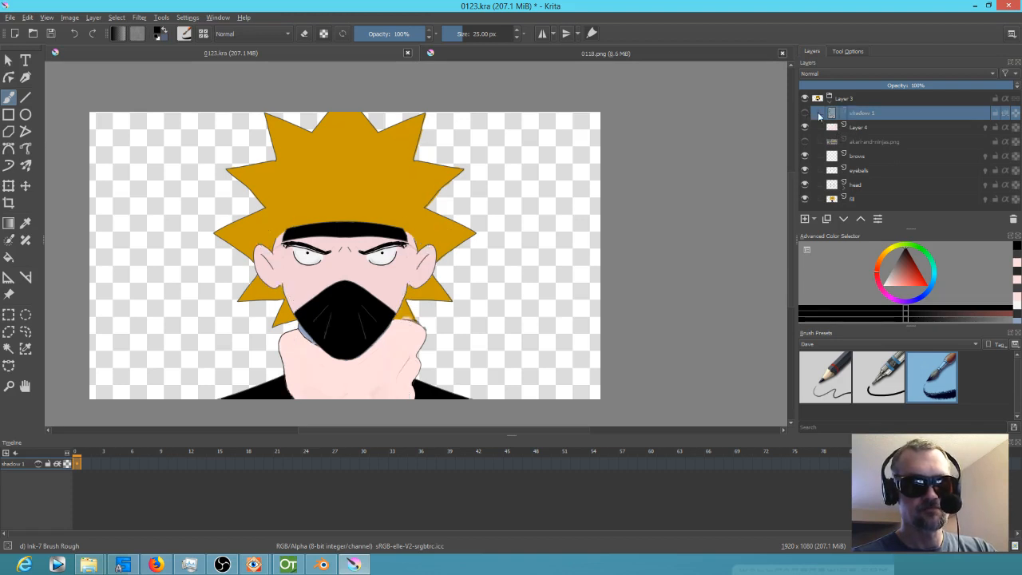
pyautogui.click(804, 113)
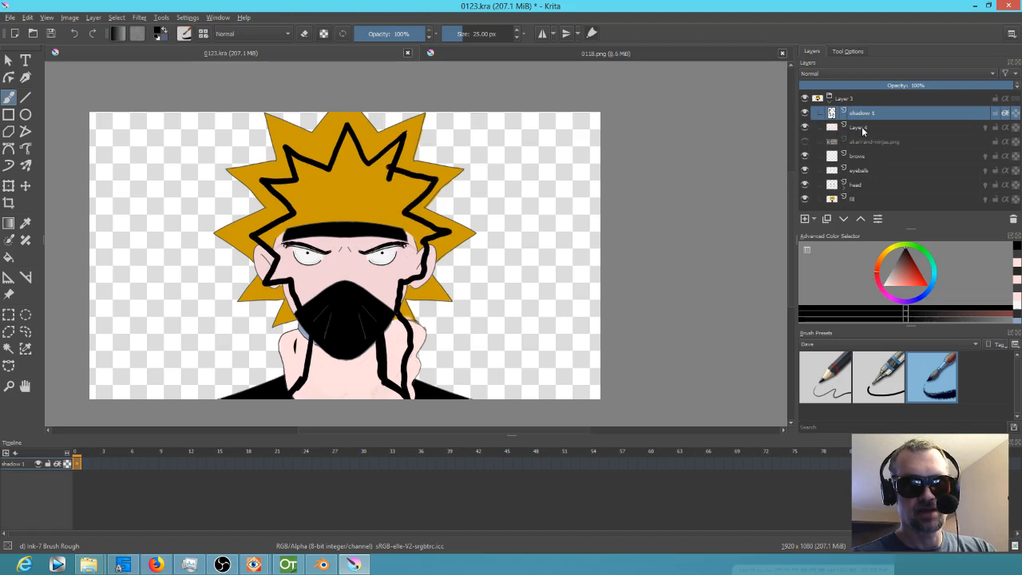
# Step: Hide Layer 4, brows, eyeballs, head and fill, and turn off alpha inheritance on shadow 1
pyautogui.click(805, 128)
pyautogui.click(805, 156)
pyautogui.click(805, 171)
pyautogui.click(805, 185)
pyautogui.click(805, 199)
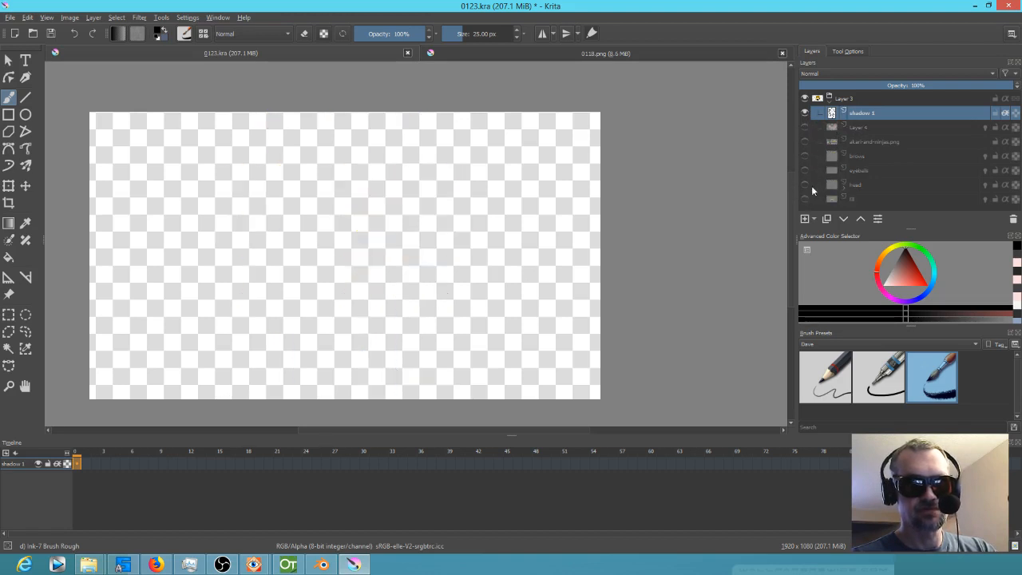
pyautogui.moveTo(871, 115)
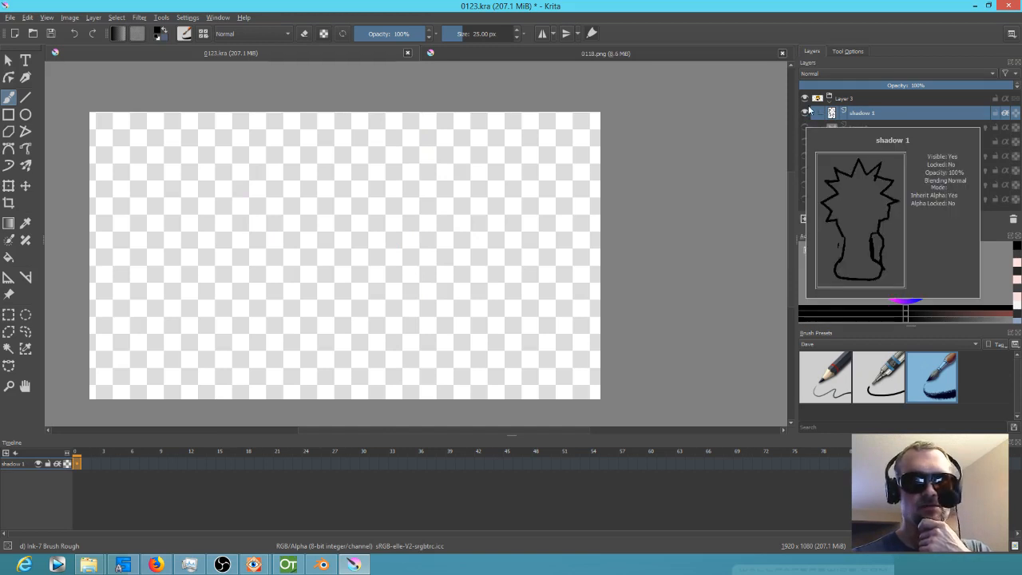
pyautogui.click(1005, 114)
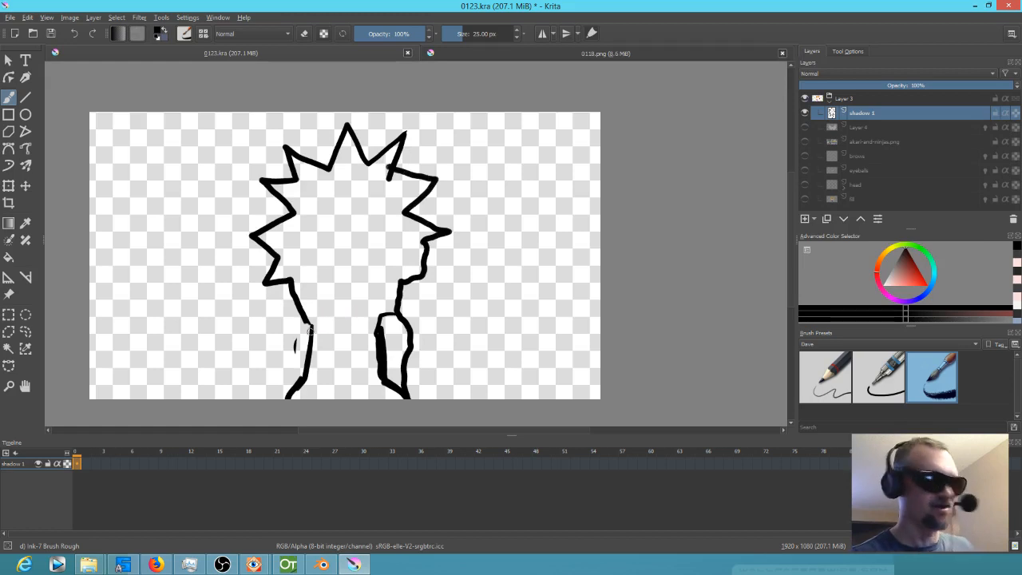
# Step: Erase the stray mark beside the neck on shadow 1 and fill the head outline and the enclosed neck area with black
pyautogui.press('e')
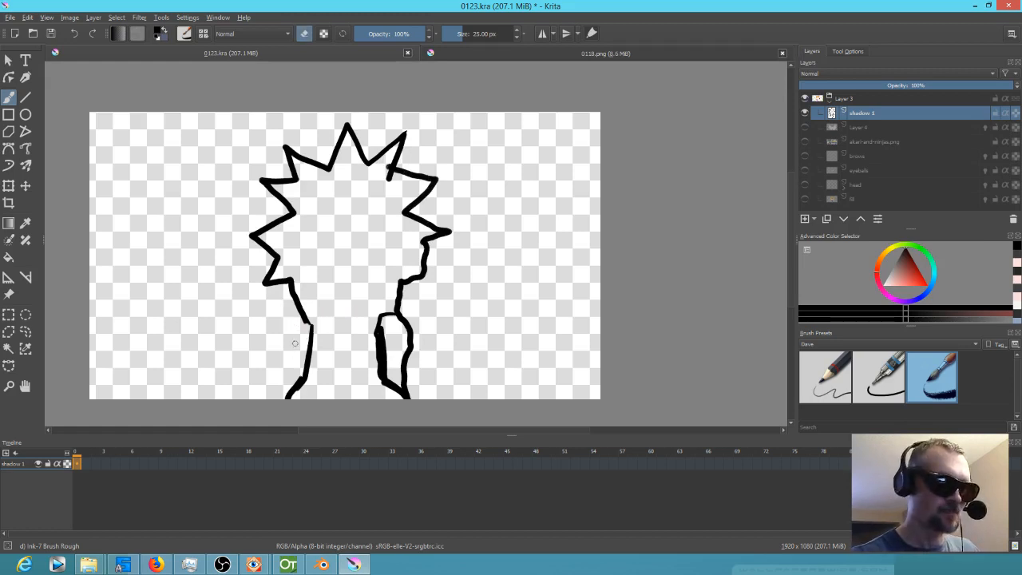
pyautogui.press('f')
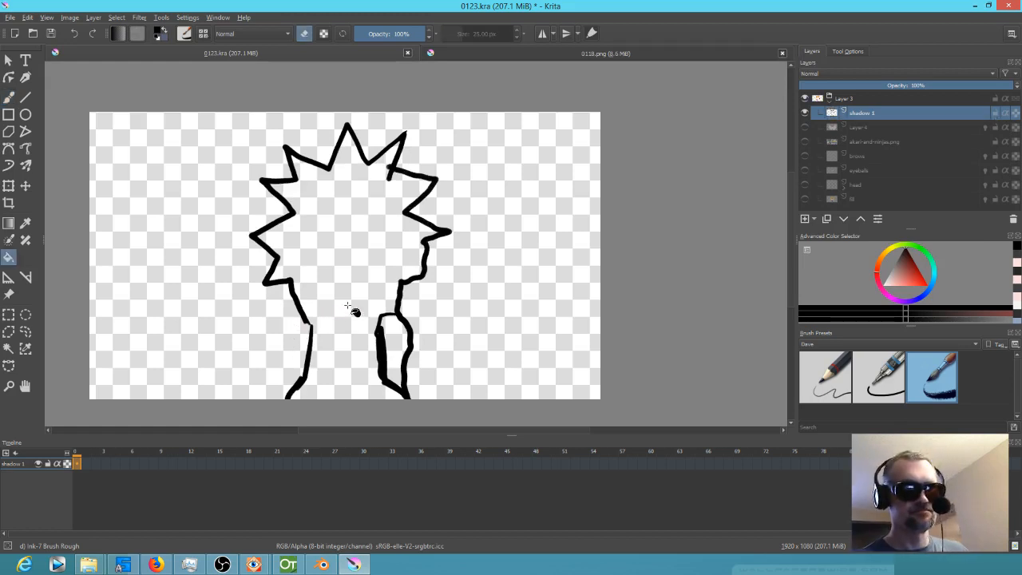
pyautogui.click(349, 256)
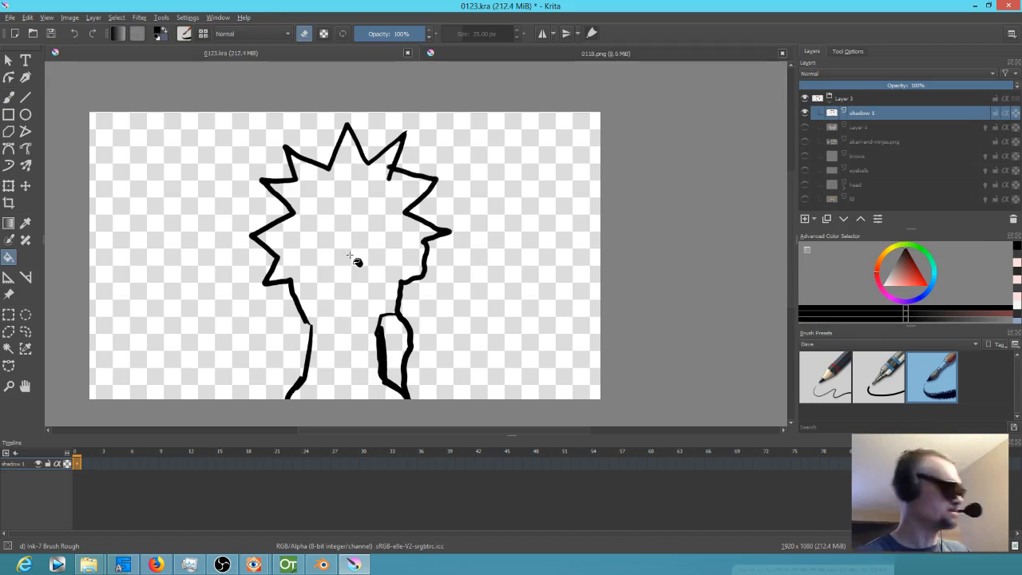
pyautogui.press('e')
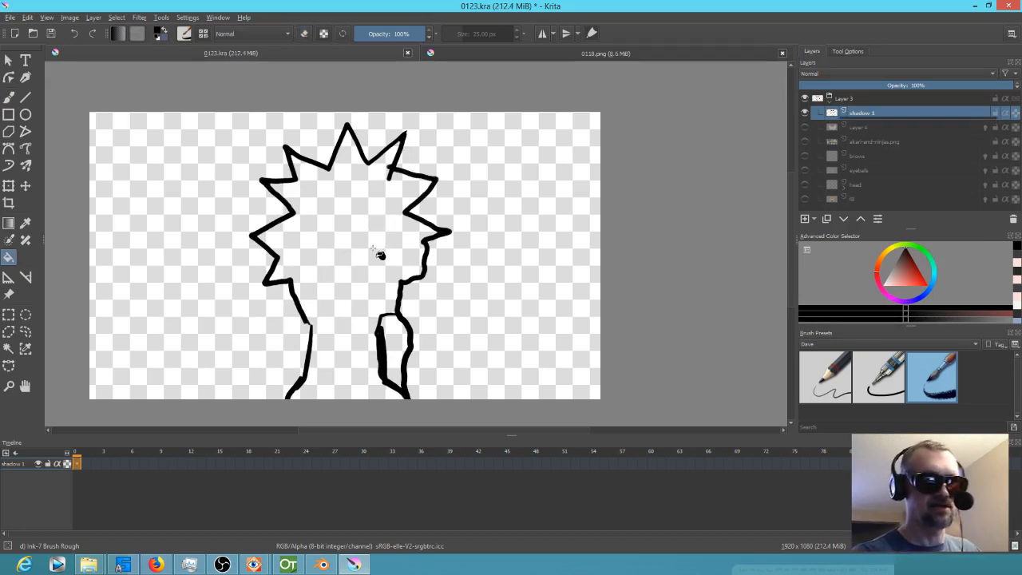
pyautogui.click(380, 254)
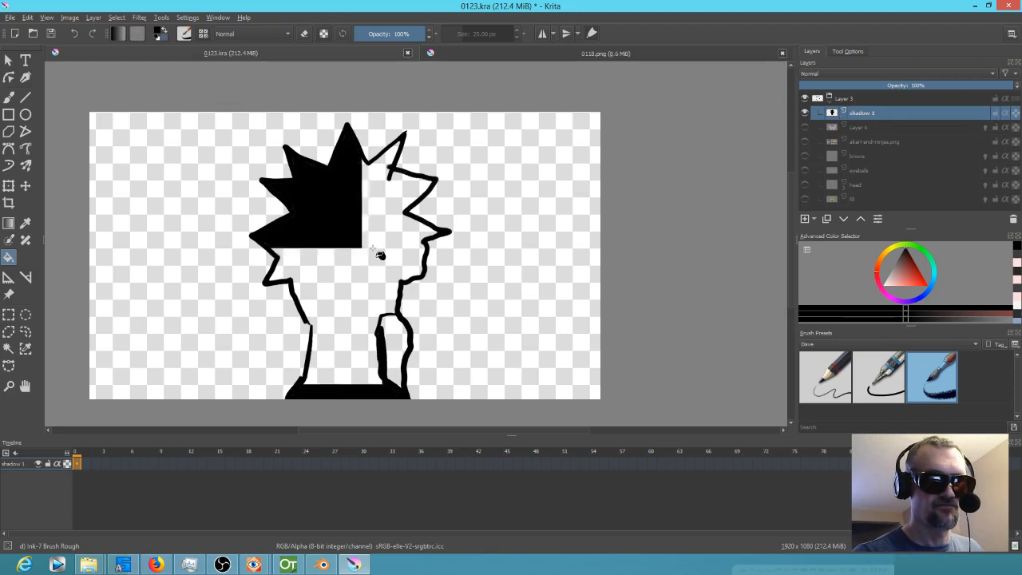
pyautogui.click(393, 343)
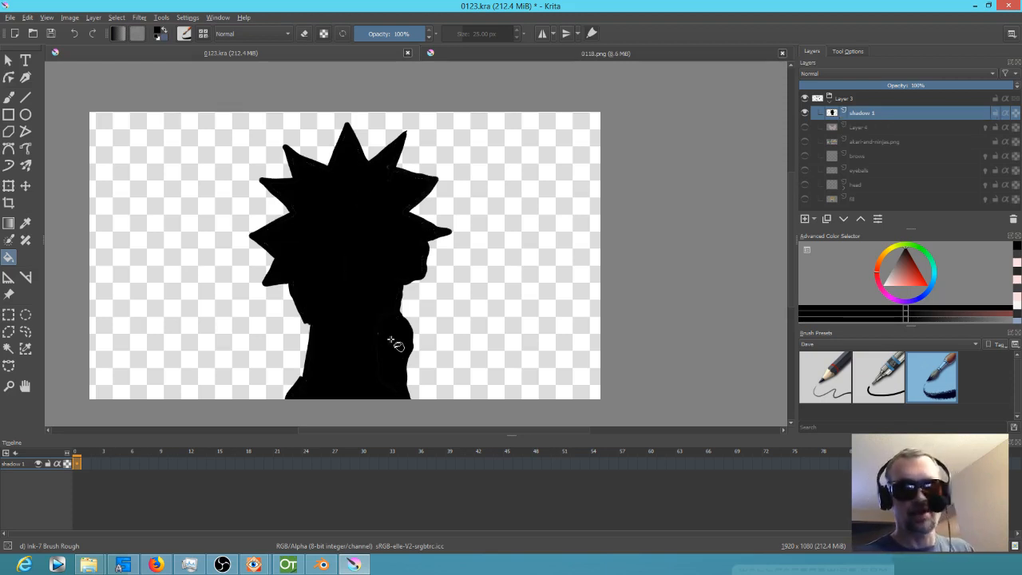
# Step: Delete the colour palette reference layer and make Layer 4, brows, eyeballs, head and fill visible again
pyautogui.click(805, 127)
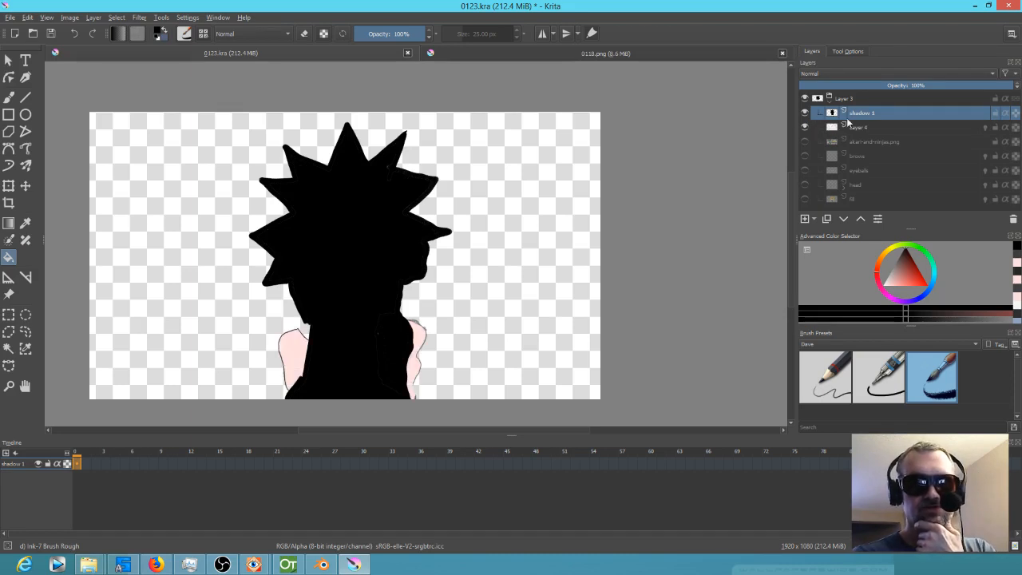
pyautogui.click(805, 141)
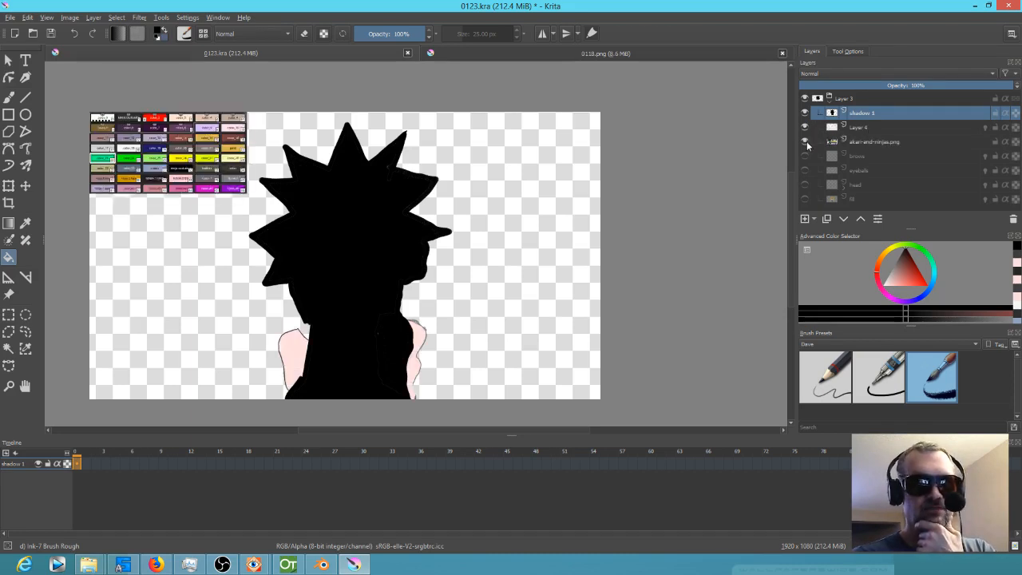
pyautogui.click(880, 142)
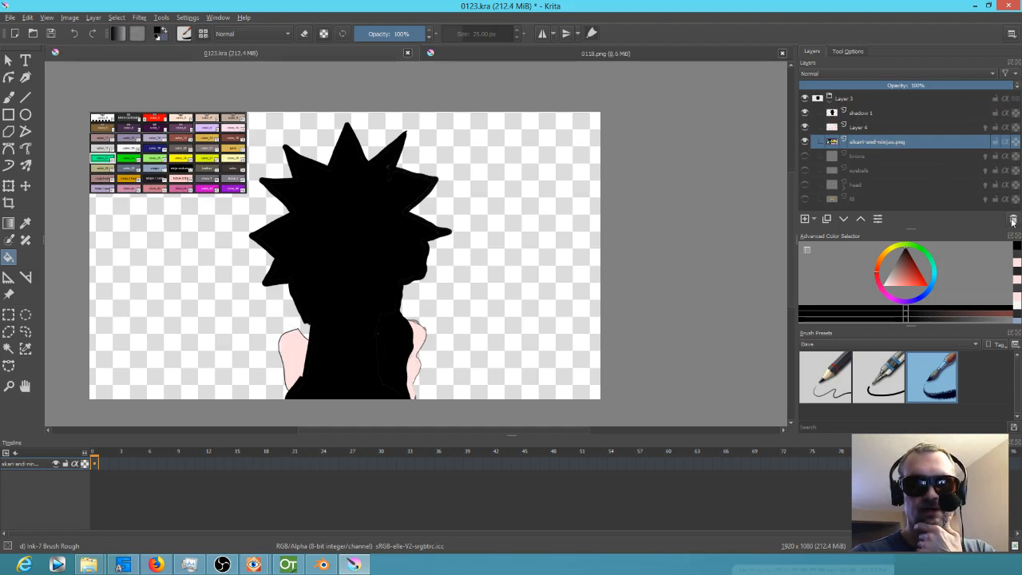
pyautogui.click(1012, 220)
pyautogui.click(805, 141)
pyautogui.click(804, 156)
pyautogui.click(804, 170)
pyautogui.click(805, 184)
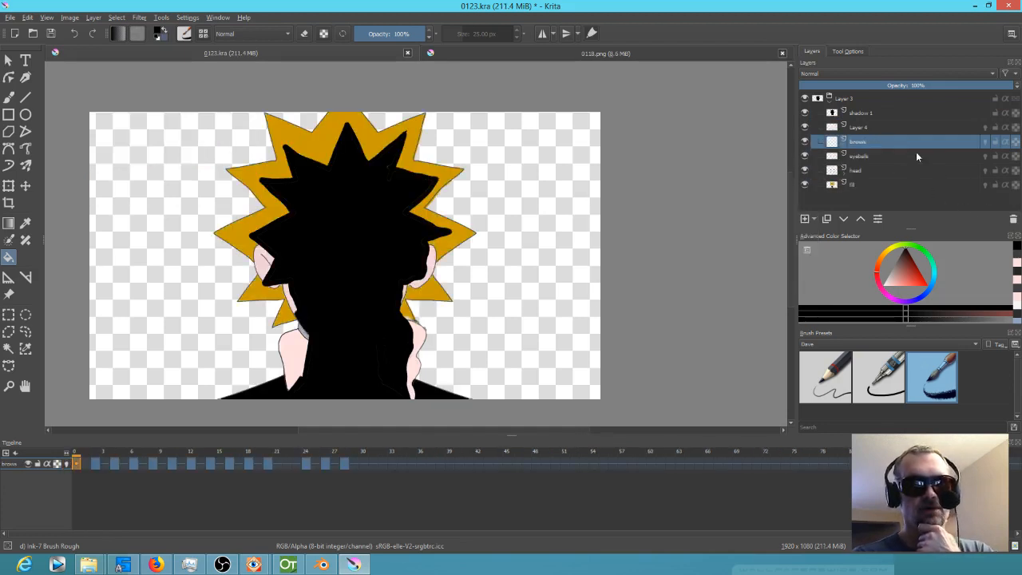
# Step: Reduce shadow 1 to 21% opacity and extend its edges on the hand, hair and ear with Ink-2 Fineliner at 31.68 px
pyautogui.click(866, 112)
pyautogui.moveTo(962, 84); pyautogui.dragTo(846, 85)
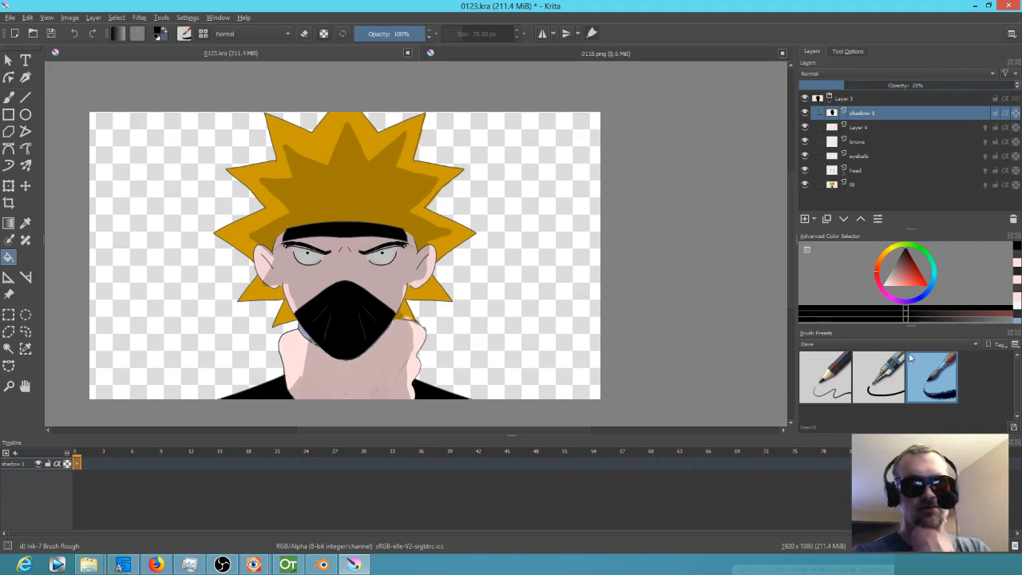
pyautogui.click(884, 386)
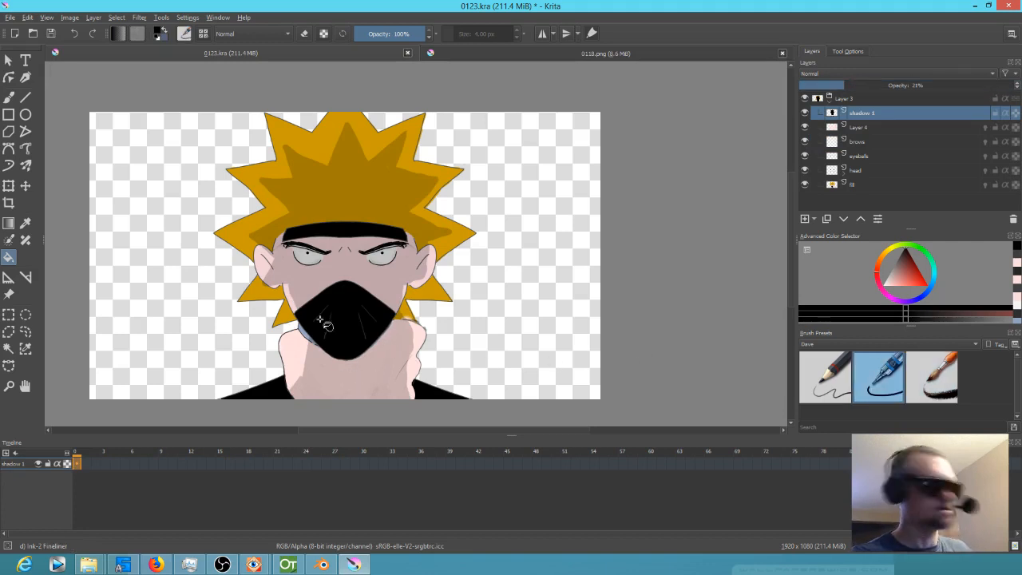
pyautogui.press('b')
pyautogui.keyDown('shift'); pyautogui.moveTo(339, 372); pyautogui.dragTo(359, 373); pyautogui.keyUp('shift')
pyautogui.moveTo(303, 343); pyautogui.dragTo(299, 367)
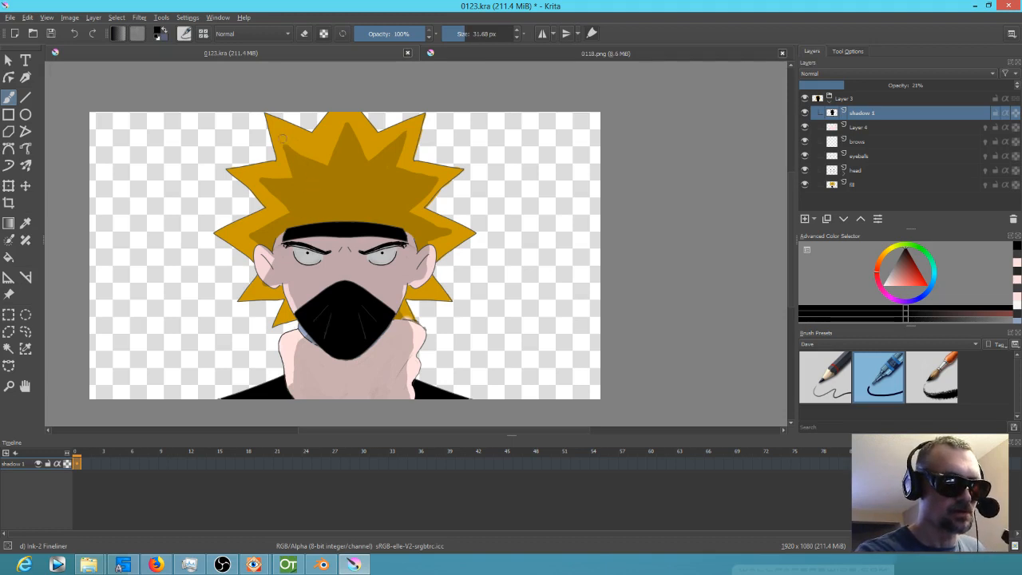
pyautogui.moveTo(284, 141); pyautogui.dragTo(322, 158)
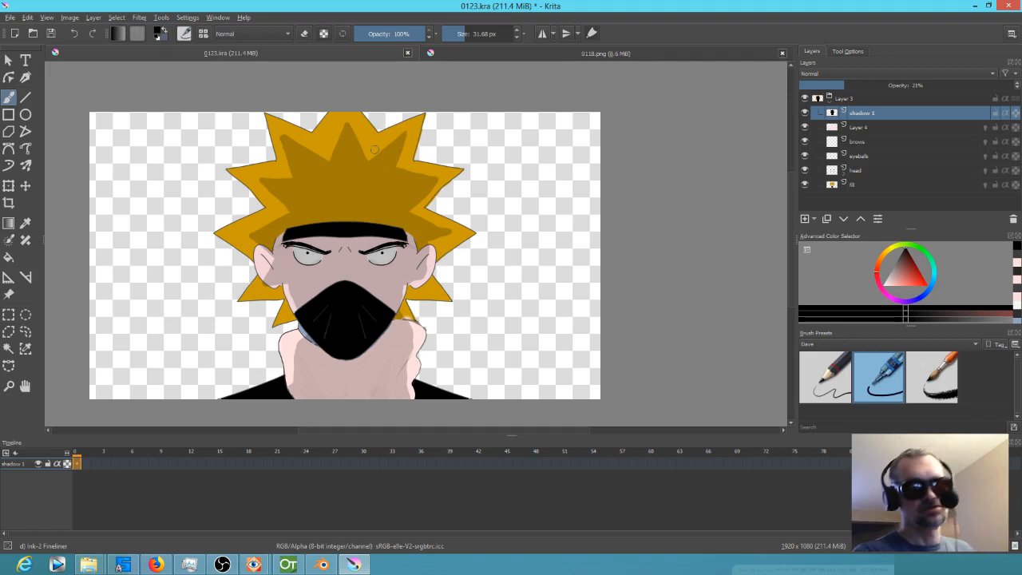
pyautogui.moveTo(264, 254); pyautogui.dragTo(263, 267)
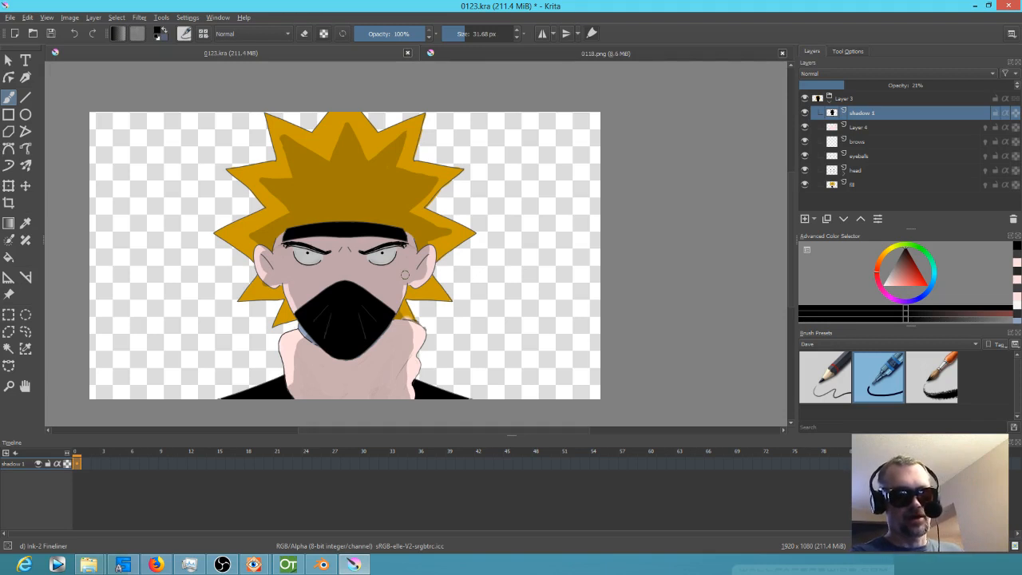
# Step: Add a paint layer above shadow 1 and paint black shading under both eyes and below the mask with Ink-2 Fineliner at 17.87 px
pyautogui.click(805, 218)
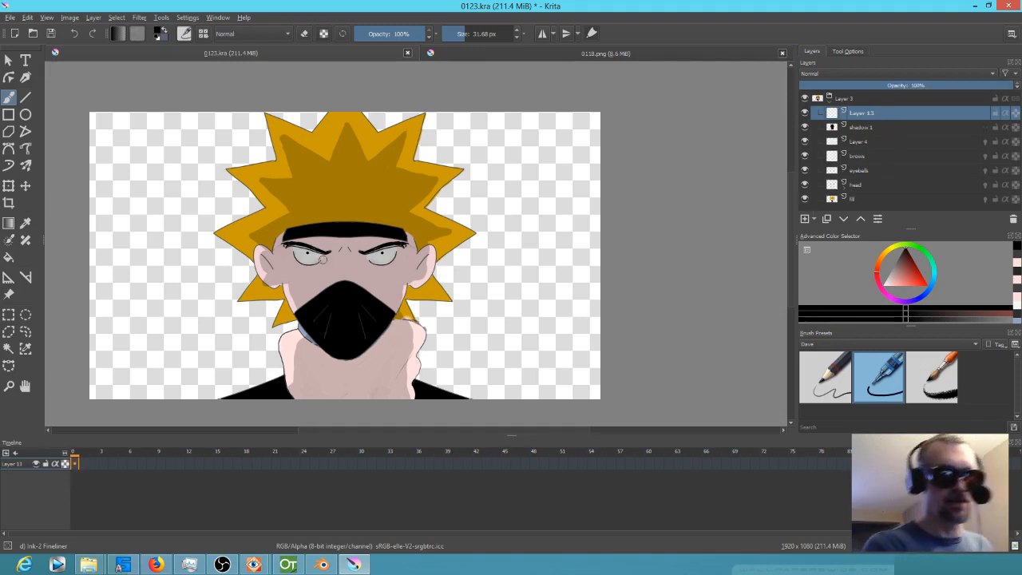
pyautogui.moveTo(330, 263); pyautogui.dragTo(305, 263)
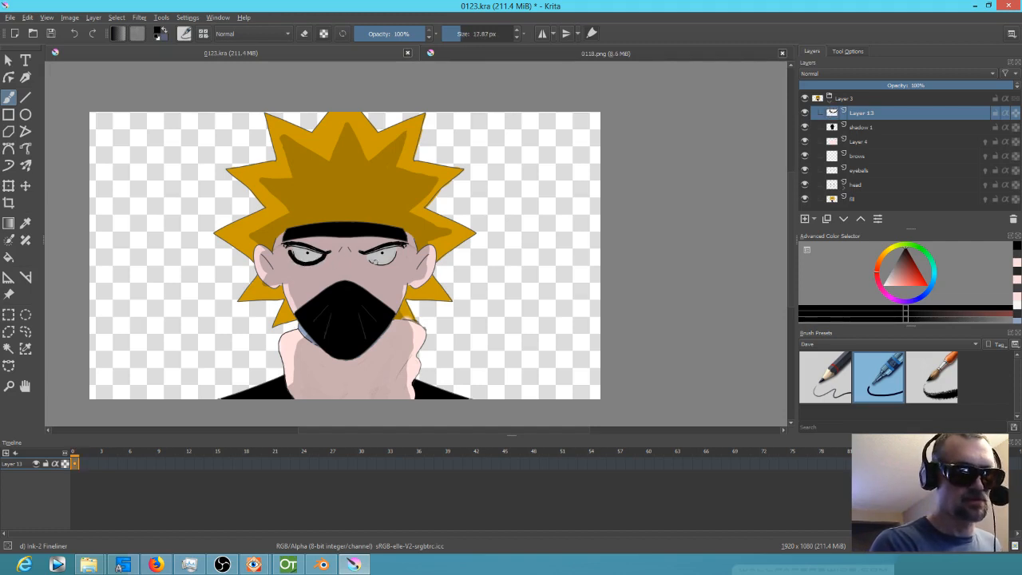
pyautogui.moveTo(380, 265); pyautogui.dragTo(395, 252)
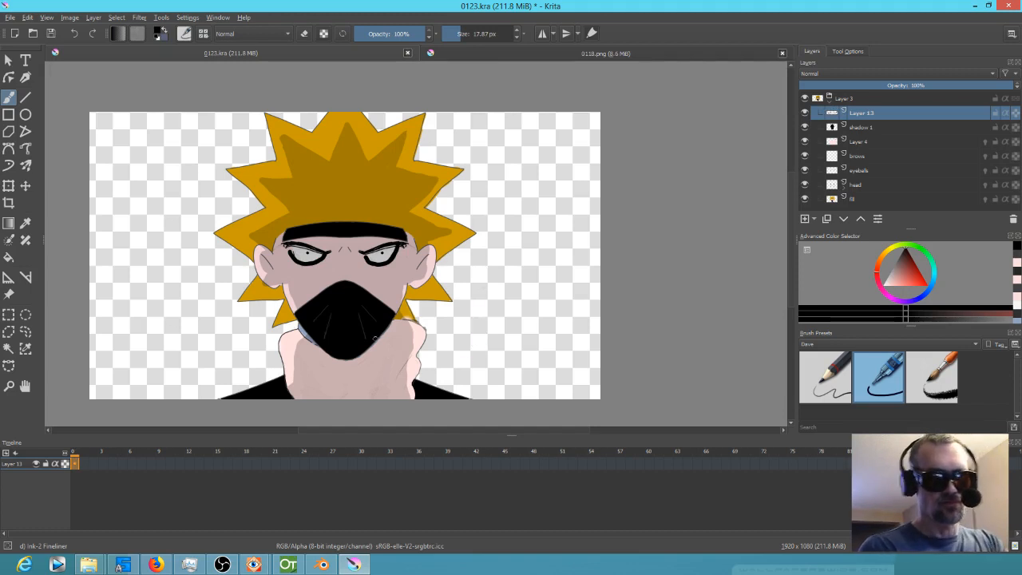
pyautogui.moveTo(303, 325)
pyautogui.mouseDown()
pyautogui.moveTo(330, 363)
pyautogui.moveTo(374, 356)
pyautogui.moveTo(386, 324)
pyautogui.moveTo(375, 359)
pyautogui.moveTo(336, 371)
pyautogui.moveTo(316, 342)
pyautogui.moveTo(357, 348)
pyautogui.moveTo(327, 354)
pyautogui.moveTo(355, 366)
pyautogui.moveTo(377, 336)
pyautogui.moveTo(374, 348)
pyautogui.moveTo(378, 293)
pyautogui.mouseUp()
pyautogui.moveTo(322, 274); pyautogui.dragTo(318, 274)
# Step: Thicken the shading under the eyes and add it below the headband with Ink-7 Brush Rough at 31.64 px, and set the layer's opacity to 14%
pyautogui.click(943, 375)
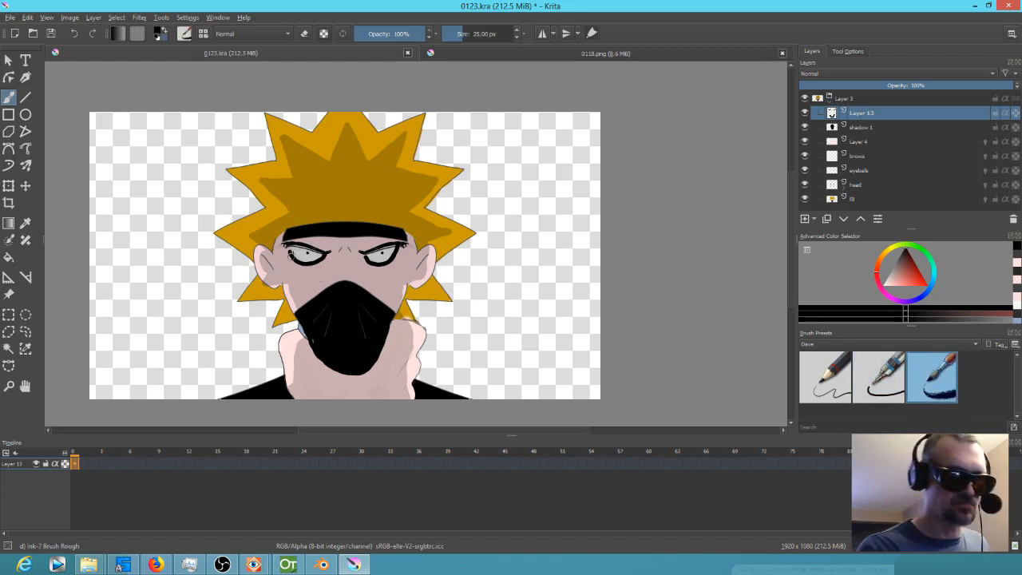
pyautogui.moveTo(293, 264); pyautogui.dragTo(292, 253)
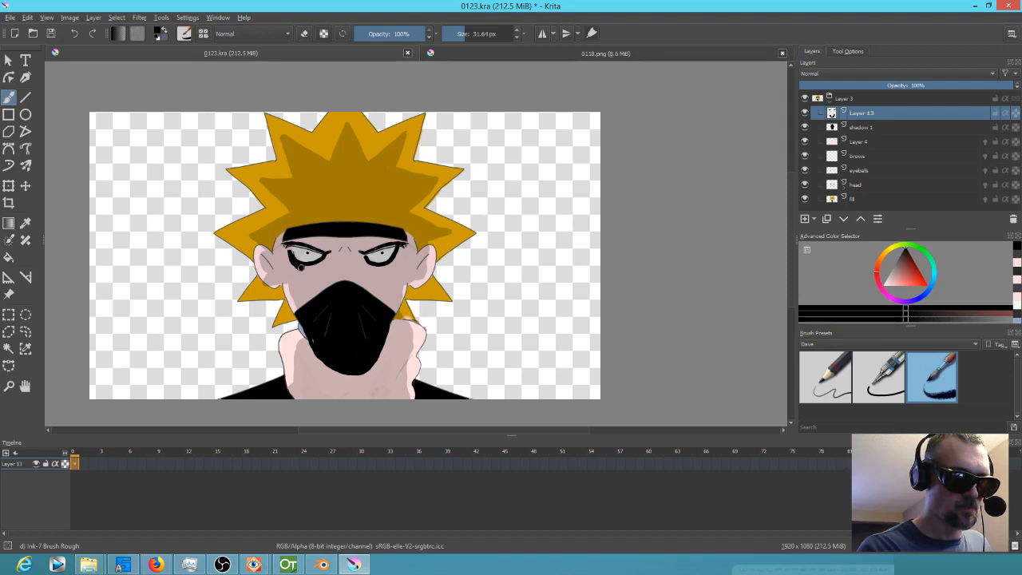
pyautogui.moveTo(367, 259); pyautogui.dragTo(396, 249)
pyautogui.moveTo(289, 239); pyautogui.dragTo(423, 243)
pyautogui.moveTo(293, 236)
pyautogui.mouseDown()
pyautogui.moveTo(278, 243)
pyautogui.moveTo(288, 233)
pyautogui.mouseUp()
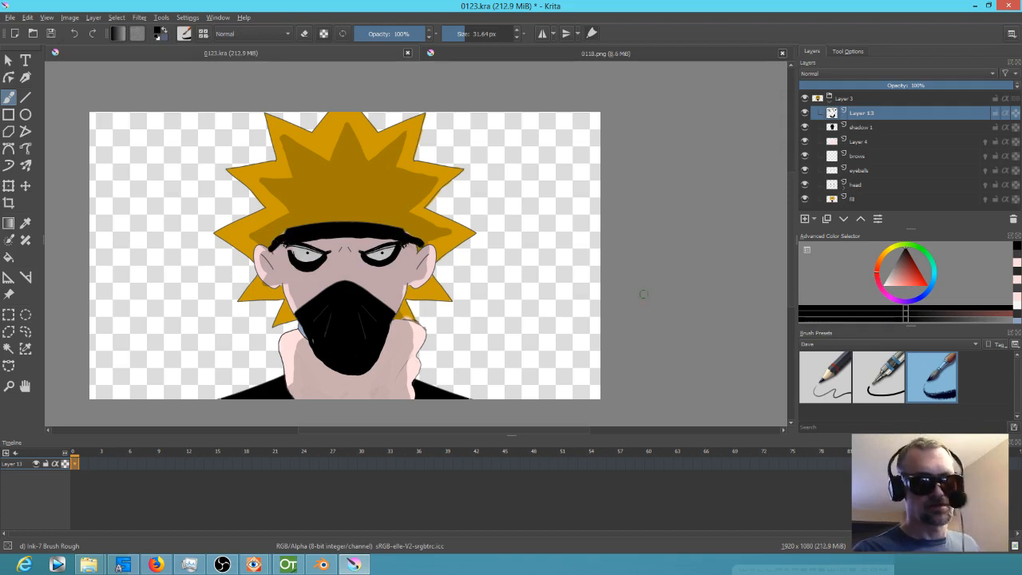
pyautogui.moveTo(908, 85)
pyautogui.mouseDown()
pyautogui.moveTo(809, 88)
pyautogui.moveTo(830, 88)
pyautogui.mouseUp()
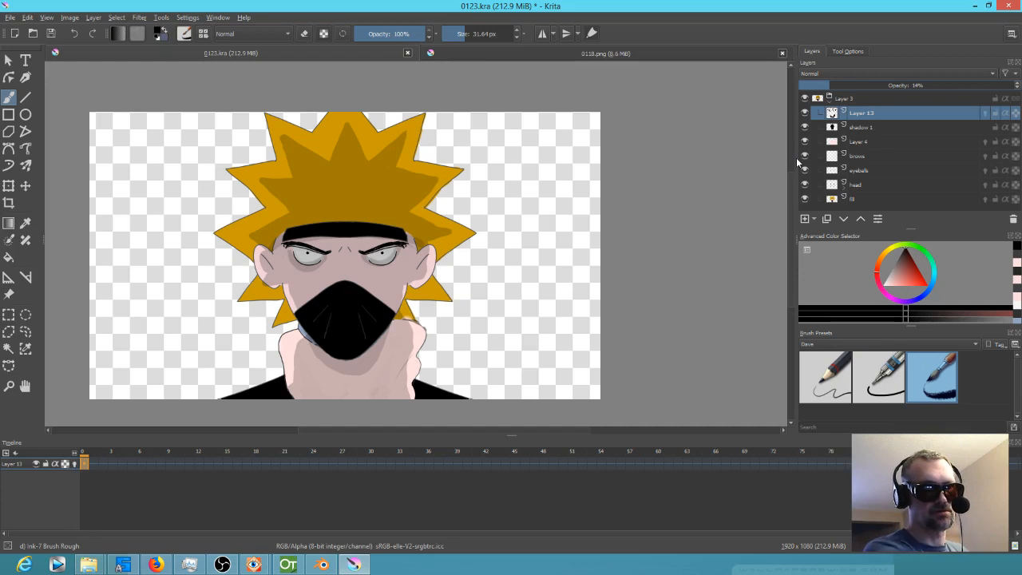
pyautogui.click(805, 113)
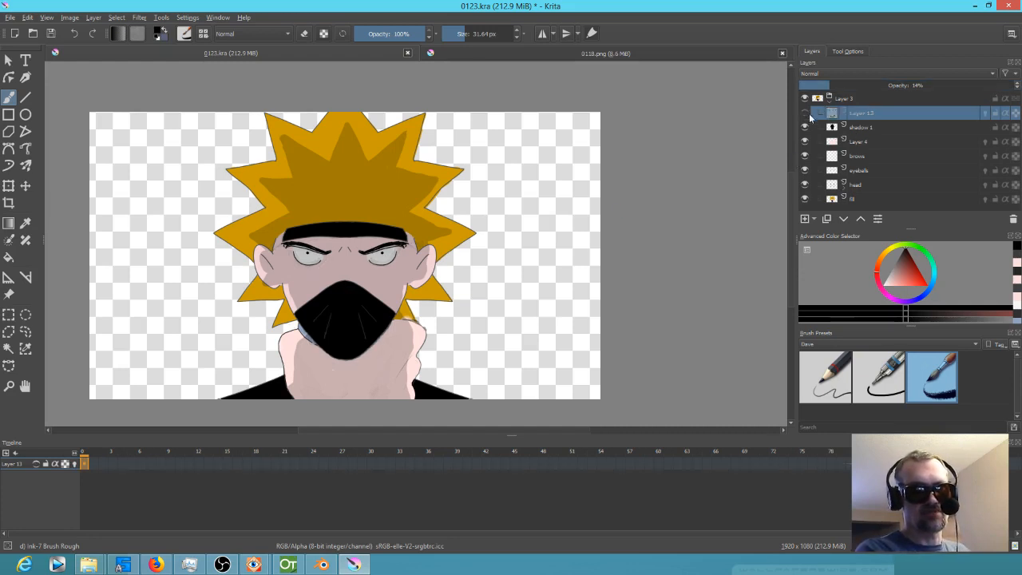
# Step: Copy shadow 1's frame 0 keyframe to frame 2 and stretch its hair shadow outward with the Liquify transform at size 476.13
pyautogui.click(878, 128)
pyautogui.press('space')
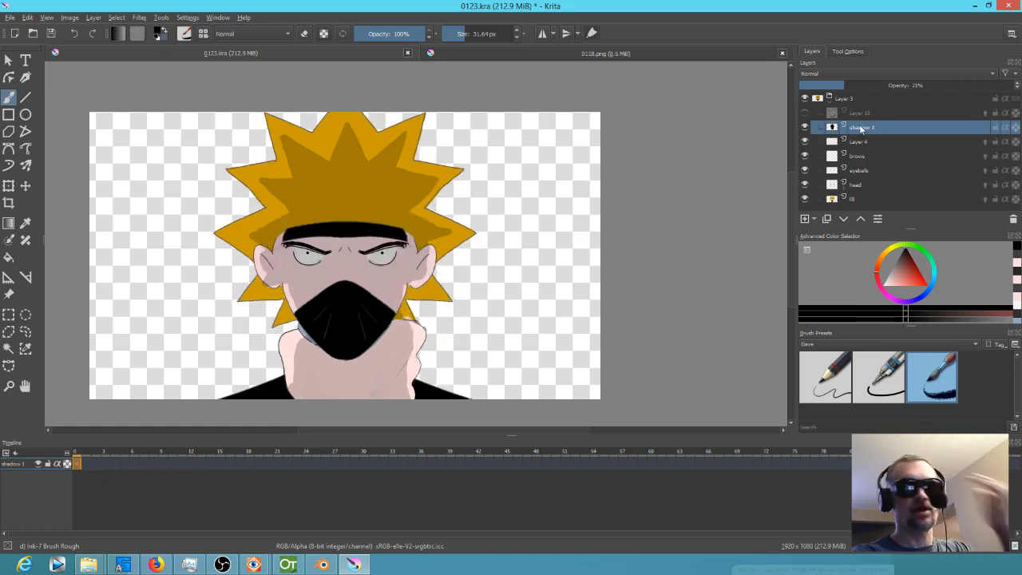
pyautogui.moveTo(860, 129)
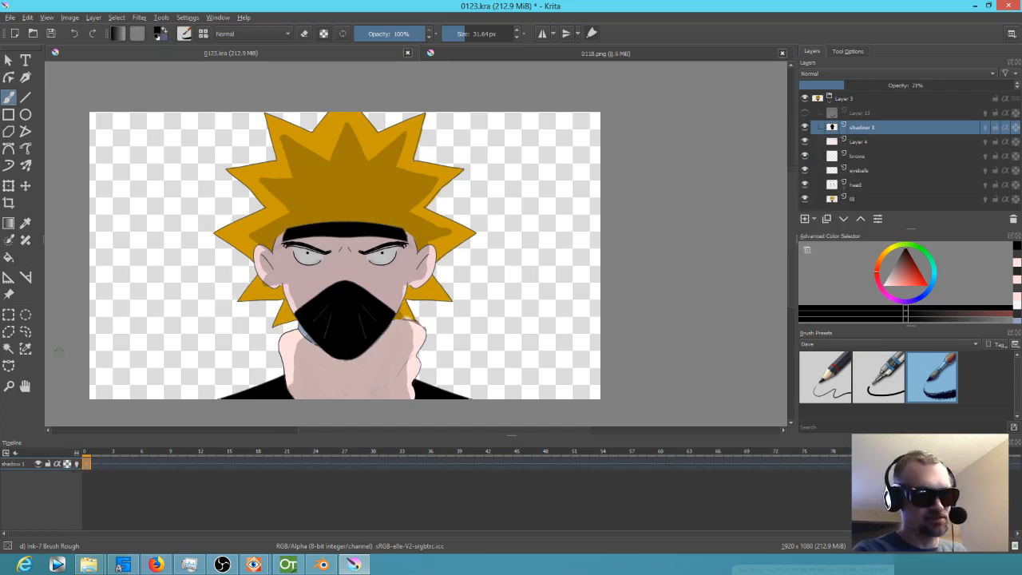
pyautogui.click(105, 464)
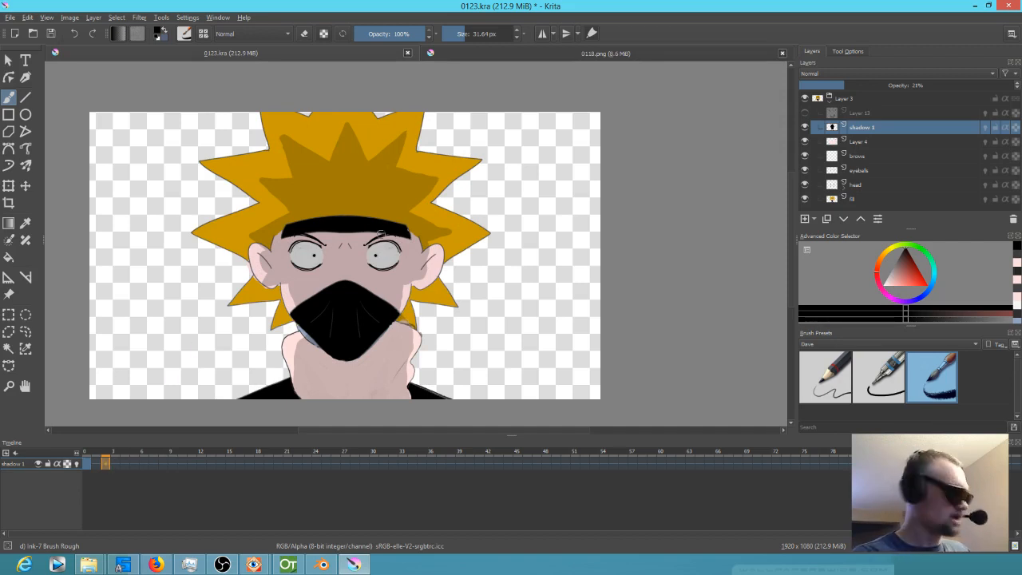
pyautogui.hotkey('ctrl', 't')
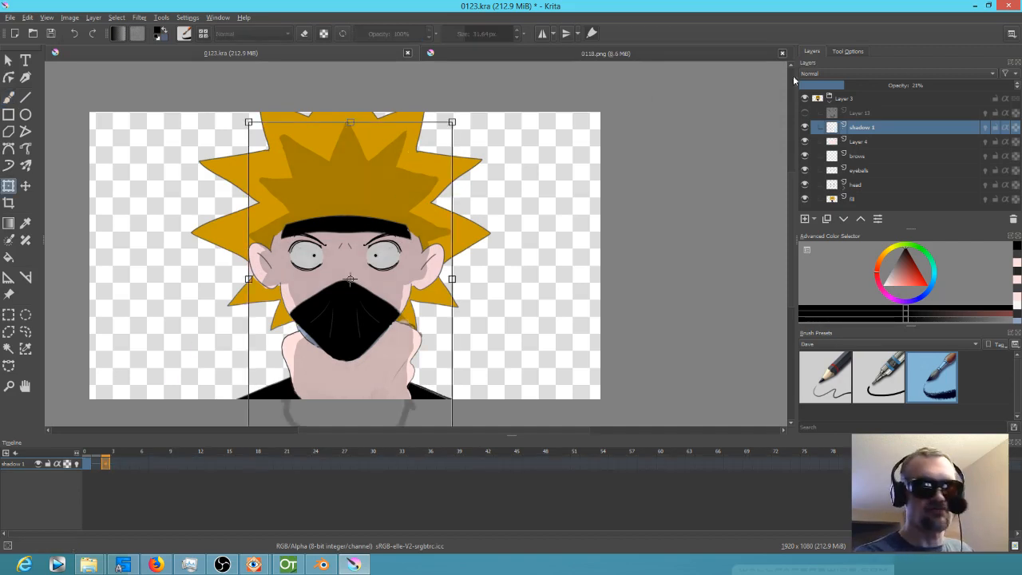
pyautogui.click(848, 51)
pyautogui.click(895, 75)
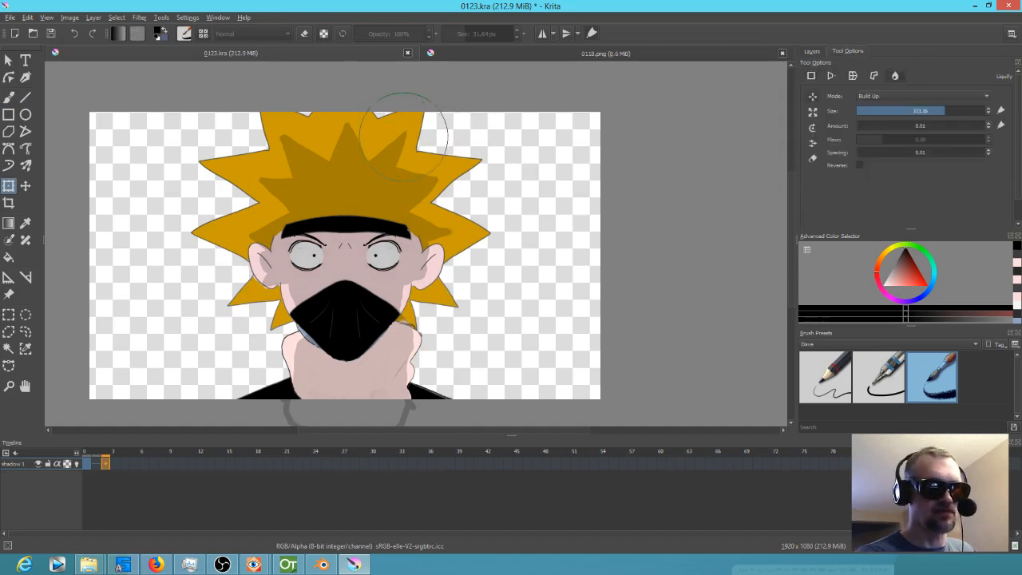
pyautogui.moveTo(415, 133)
pyautogui.keyDown('shift'); pyautogui.mouseDown()
pyautogui.moveTo(453, 142)
pyautogui.moveTo(400, 124)
pyautogui.moveTo(263, 107)
pyautogui.moveTo(199, 141)
pyautogui.moveTo(231, 201)
pyautogui.moveTo(210, 207)
pyautogui.moveTo(207, 197)
pyautogui.mouseUp(); pyautogui.keyUp('shift')
pyautogui.moveTo(457, 226); pyautogui.dragTo(484, 229)
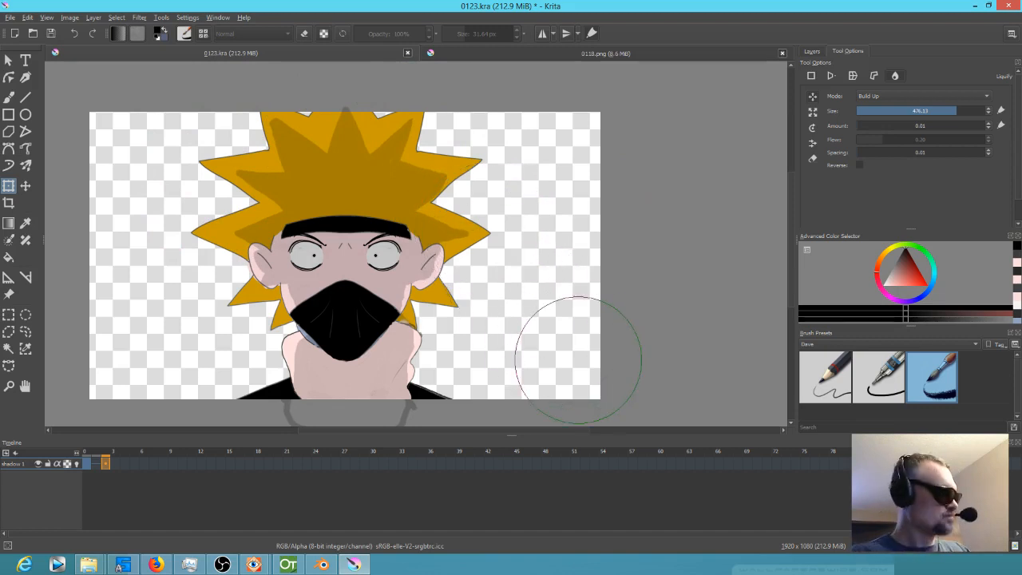
# Step: Copy shadow 1's frame 0 keyframe to frame 28 and save the document
pyautogui.press('Left')
pyautogui.press('Left')
pyautogui.press('space')
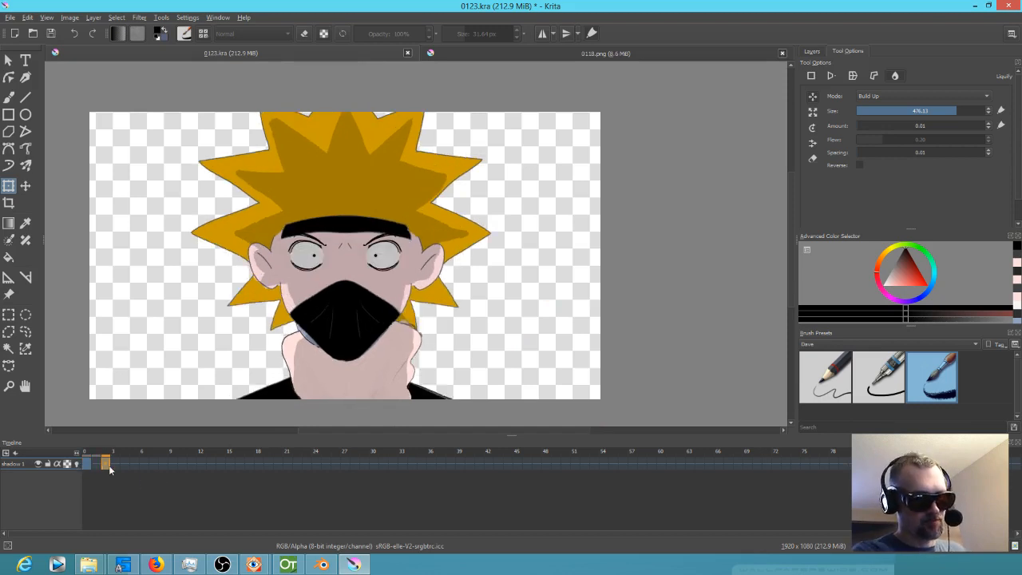
pyautogui.moveTo(86, 466)
pyautogui.mouseDown()
pyautogui.moveTo(237, 506)
pyautogui.moveTo(360, 471)
pyautogui.mouseUp()
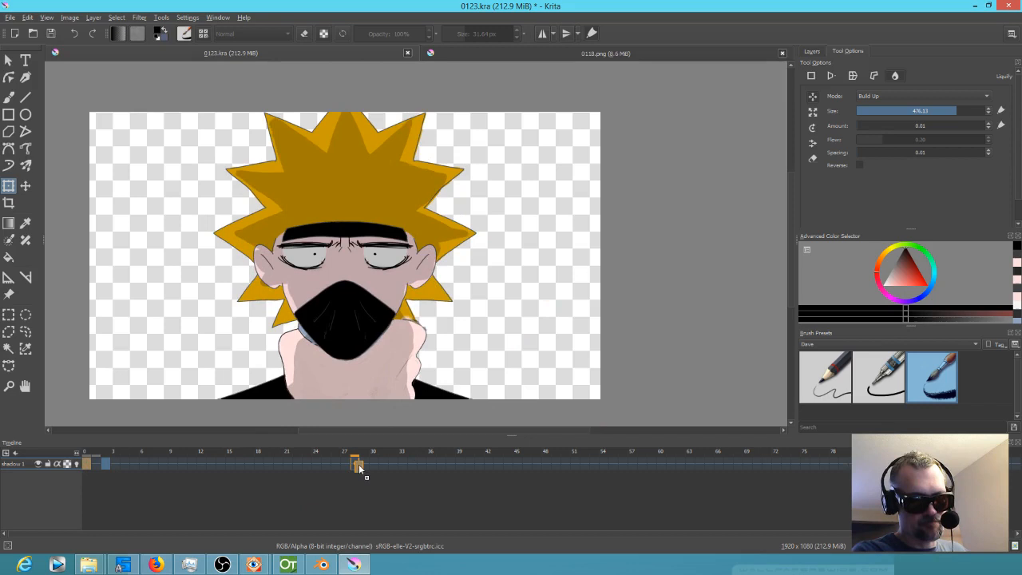
pyautogui.click(51, 37)
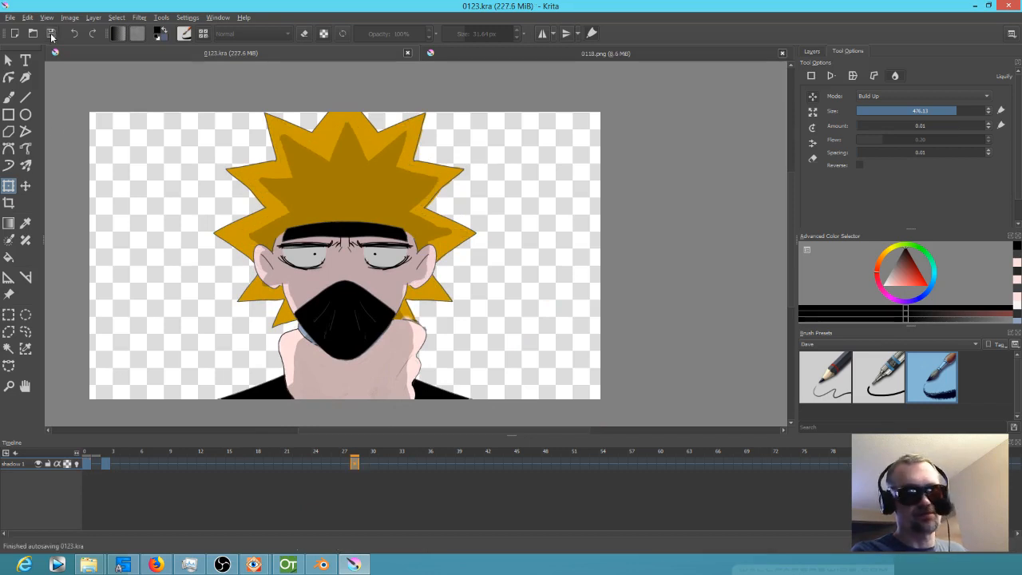
# Step: Compare the drawing with and without the extra face-shading layer above shadow 1, and delete that layer
pyautogui.click(811, 51)
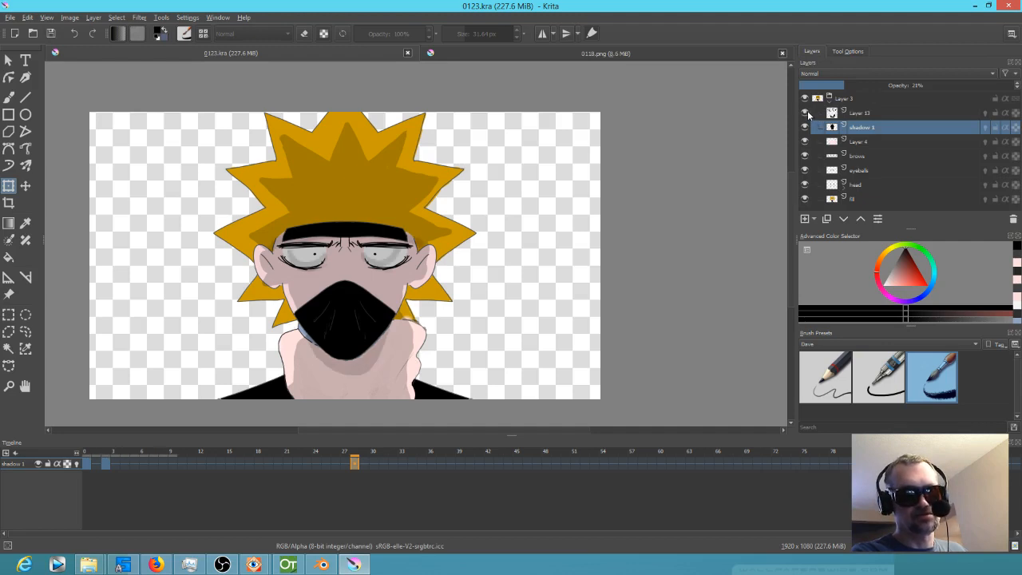
pyautogui.moveTo(875, 113)
pyautogui.click(875, 112)
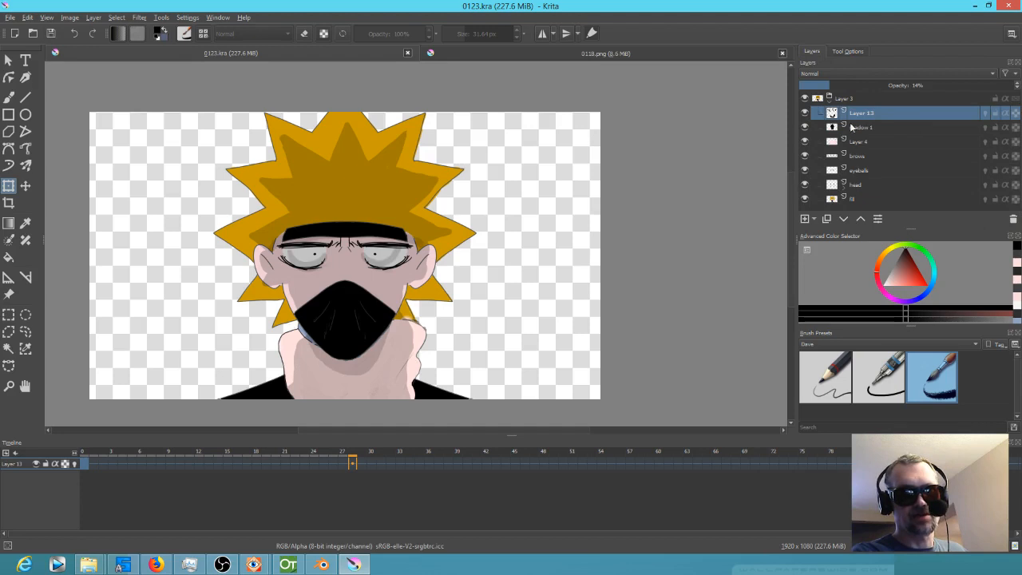
pyautogui.click(805, 114)
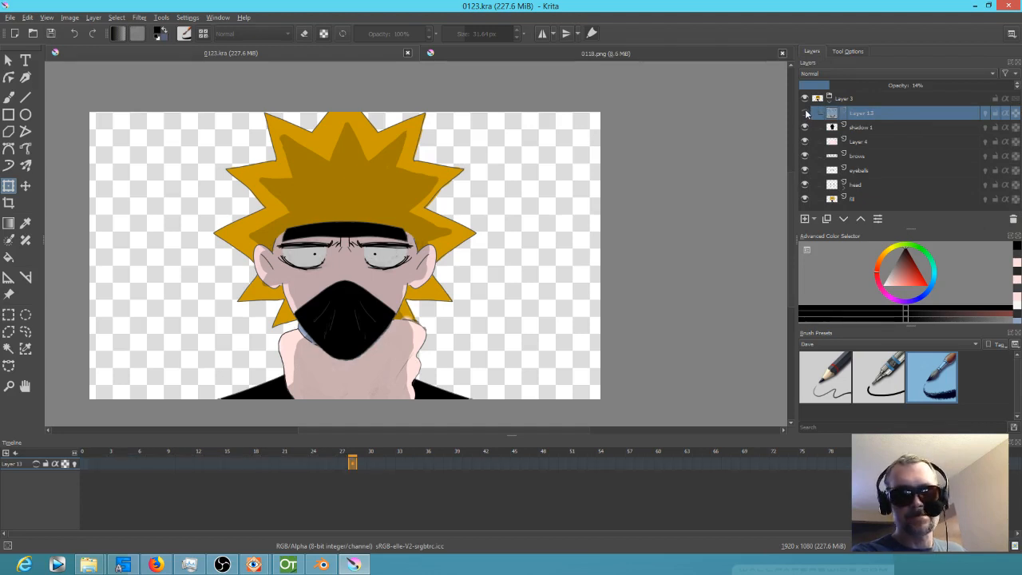
pyautogui.click(1013, 219)
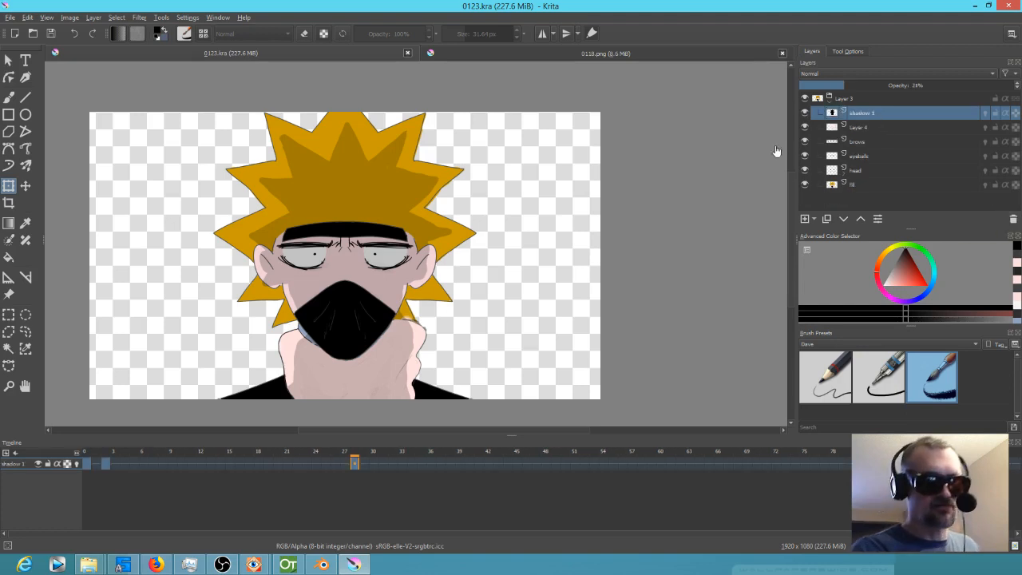
# Step: On frame 0 of shadow 1, erase the shadow spilling past the ears with Ink-2 Fineliner at 29.92 px and 16.38 px
pyautogui.click(87, 464)
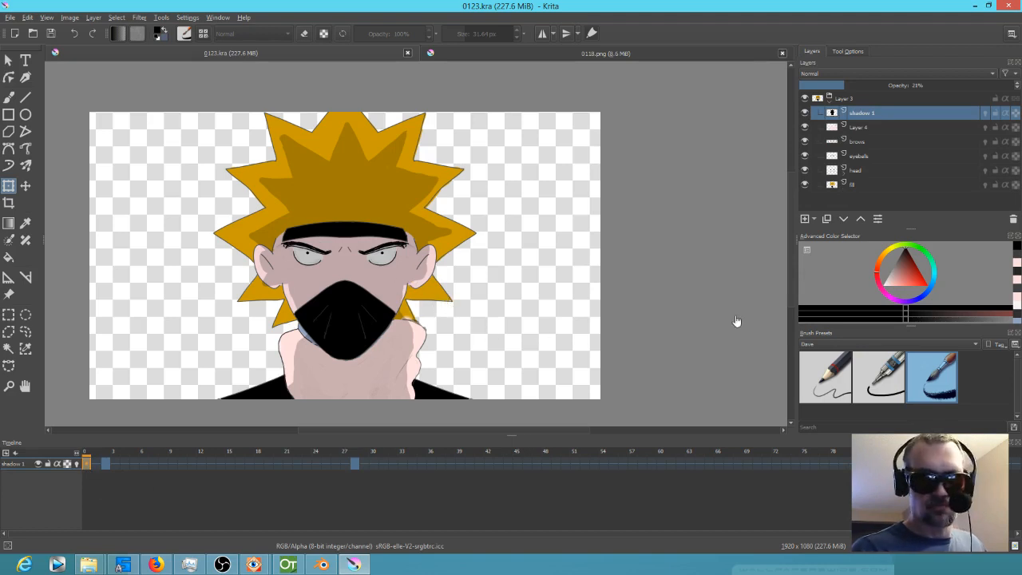
pyautogui.click(881, 372)
pyautogui.moveTo(426, 284)
pyautogui.mouseDown()
pyautogui.moveTo(456, 262)
pyautogui.moveTo(463, 269)
pyautogui.mouseUp()
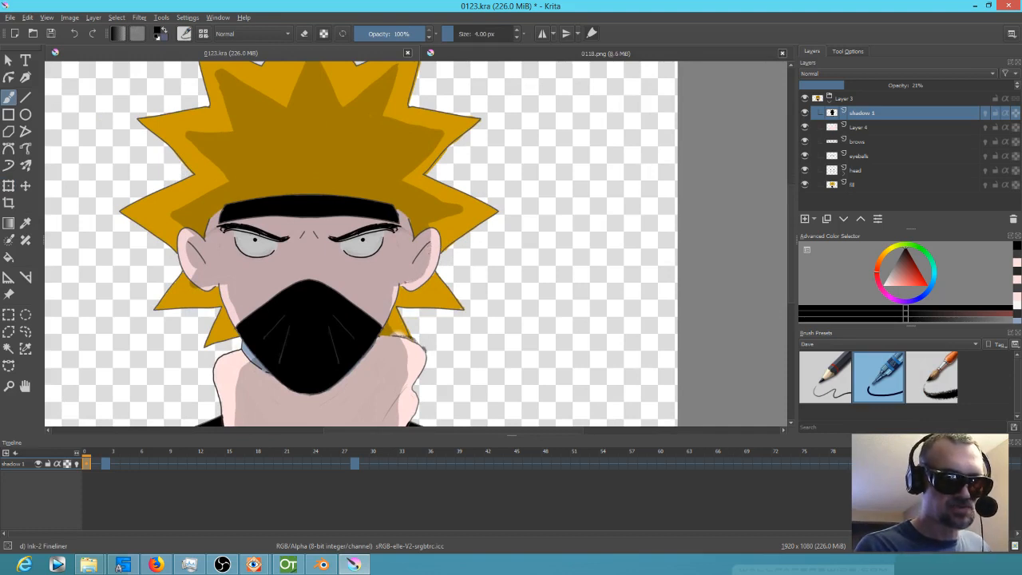
pyautogui.moveTo(235, 262)
pyautogui.mouseDown()
pyautogui.moveTo(192, 245)
pyautogui.moveTo(192, 258)
pyautogui.mouseUp()
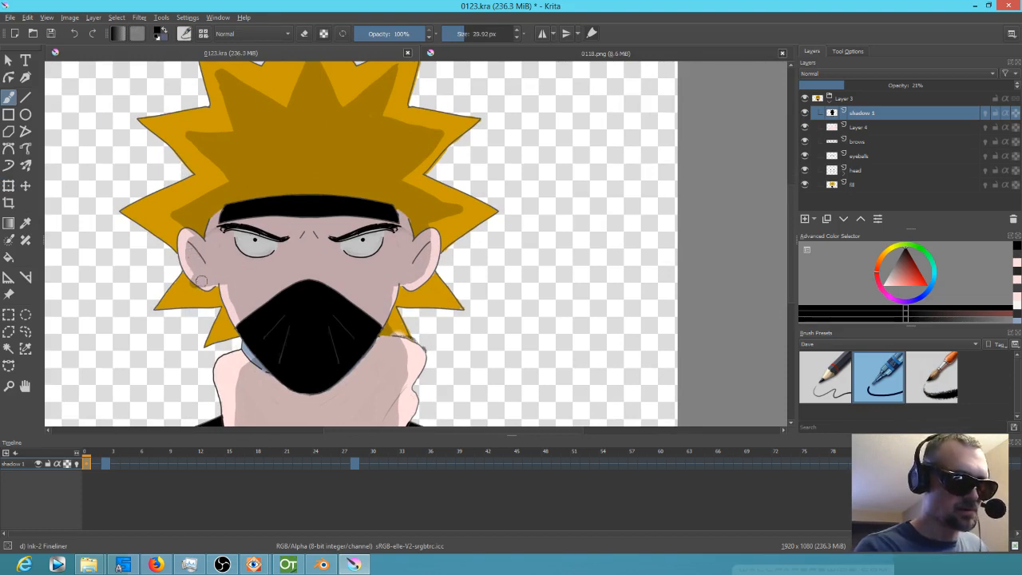
pyautogui.press('e')
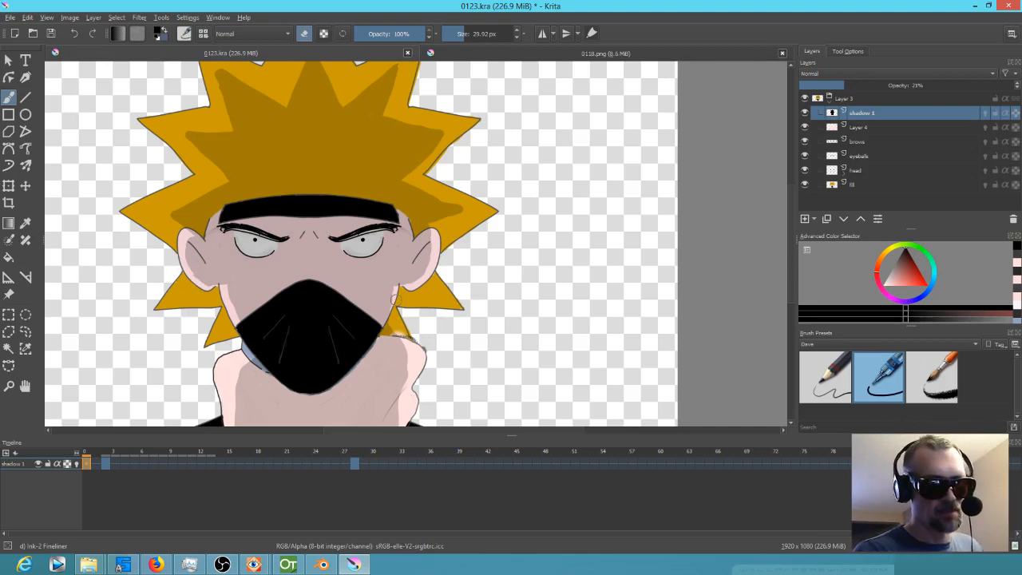
pyautogui.press('[')
pyautogui.press('[')
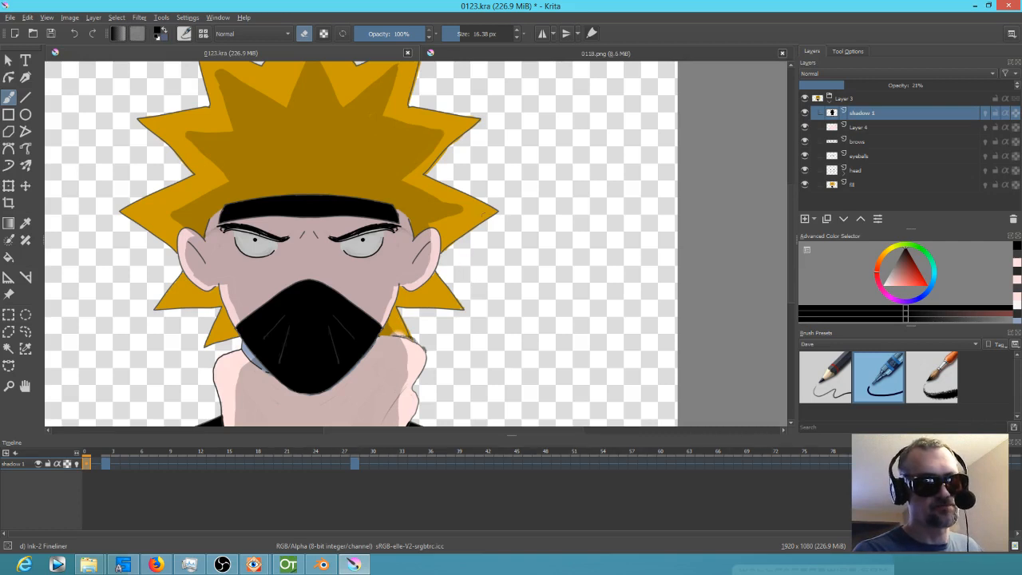
# Step: Shade the lower hair spikes beside the ears and neck on frame 0 with Ink-7 Brush Rough at 25 px
pyautogui.press('e')
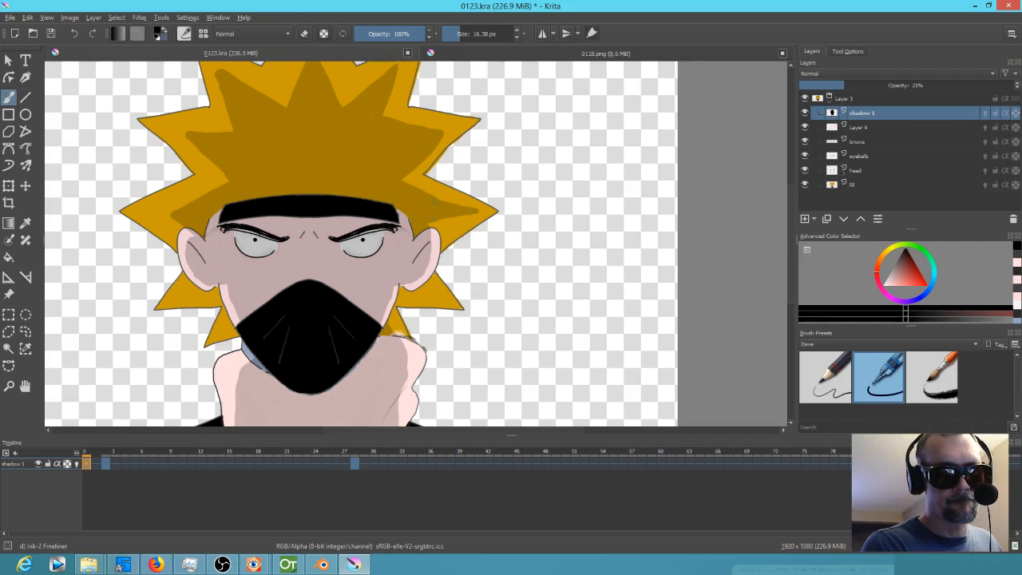
pyautogui.click(931, 380)
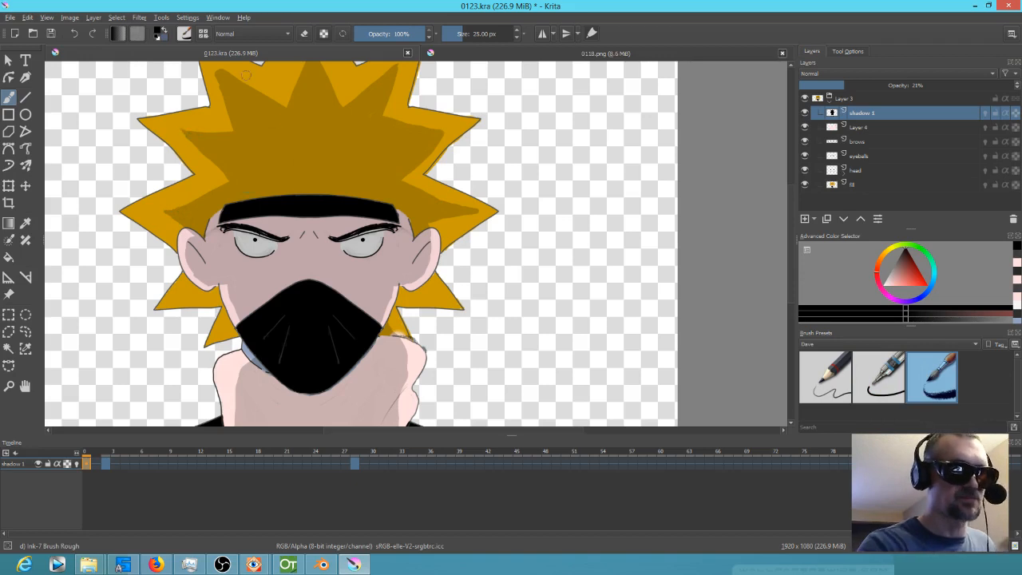
pyautogui.scroll(2, 250, 82)
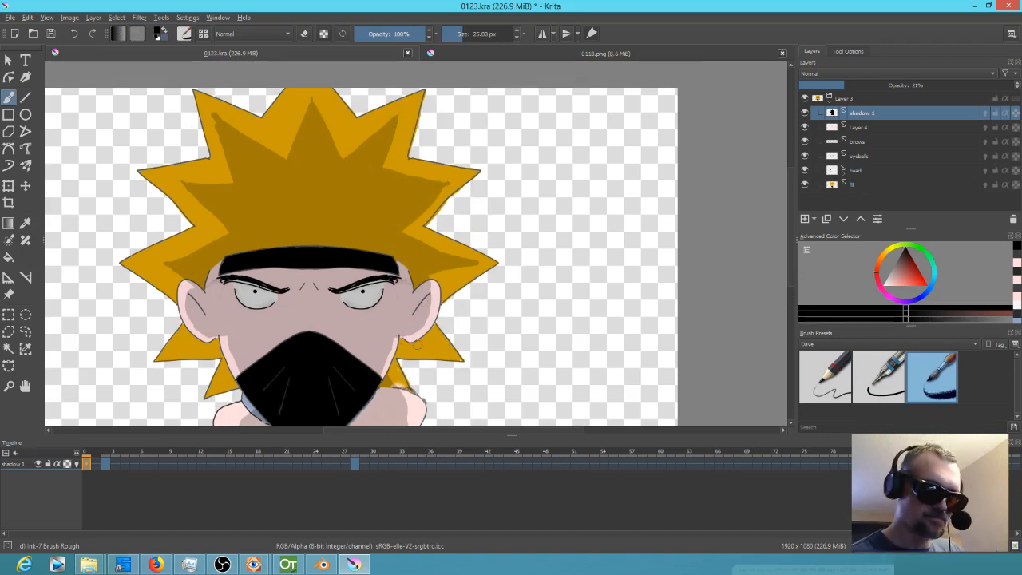
pyautogui.moveTo(425, 349)
pyautogui.mouseDown()
pyautogui.moveTo(413, 349)
pyautogui.moveTo(440, 352)
pyautogui.moveTo(423, 329)
pyautogui.mouseUp()
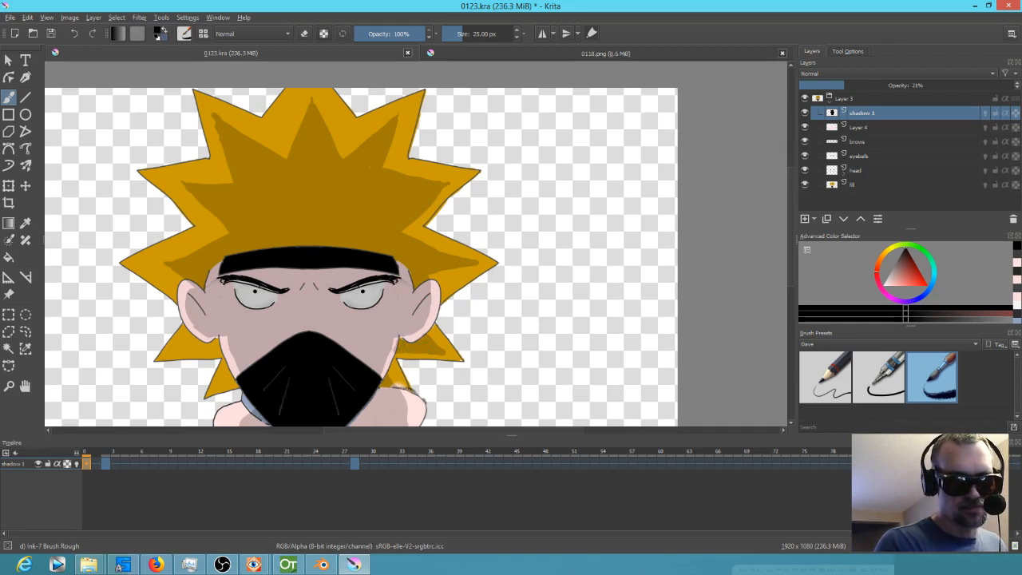
pyautogui.moveTo(188, 334)
pyautogui.mouseDown()
pyautogui.moveTo(172, 353)
pyautogui.moveTo(216, 349)
pyautogui.moveTo(196, 345)
pyautogui.moveTo(207, 340)
pyautogui.mouseUp()
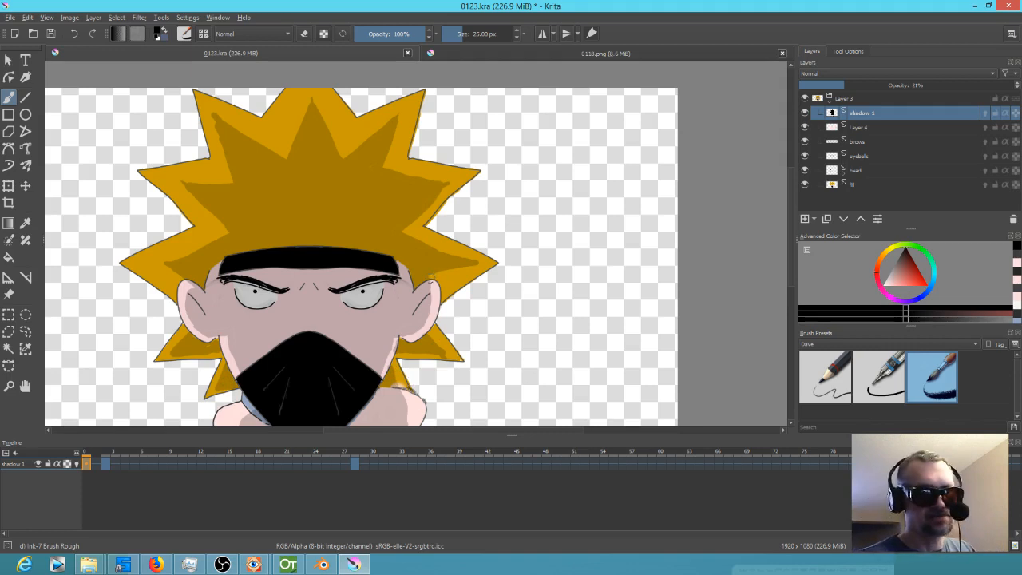
# Step: Widen and smooth the shadow on the hair spikes just above both ears on frame 0
pyautogui.moveTo(472, 268)
pyautogui.mouseDown()
pyautogui.moveTo(437, 282)
pyautogui.moveTo(454, 271)
pyautogui.mouseUp()
pyautogui.press('e')
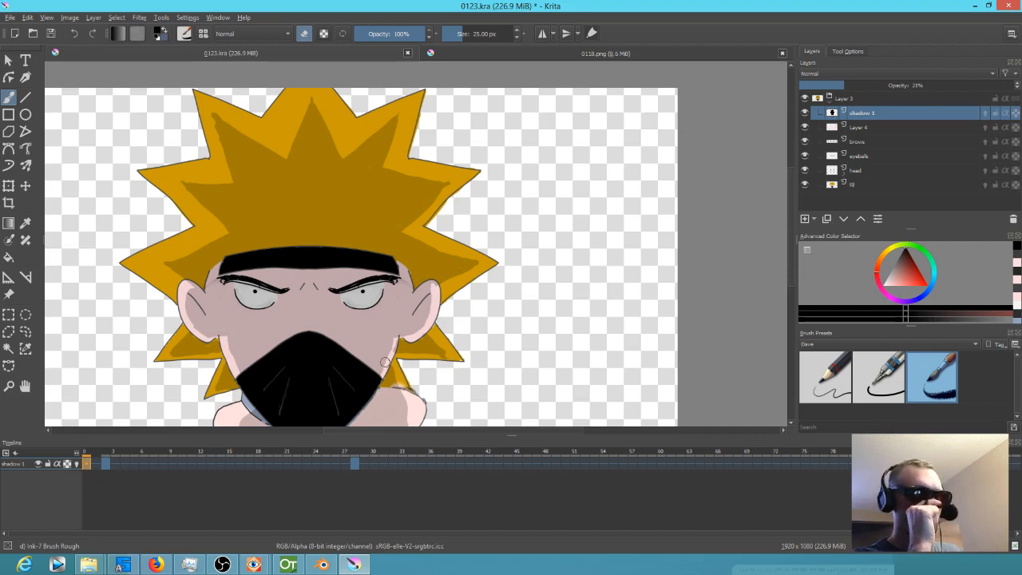
pyautogui.press('e')
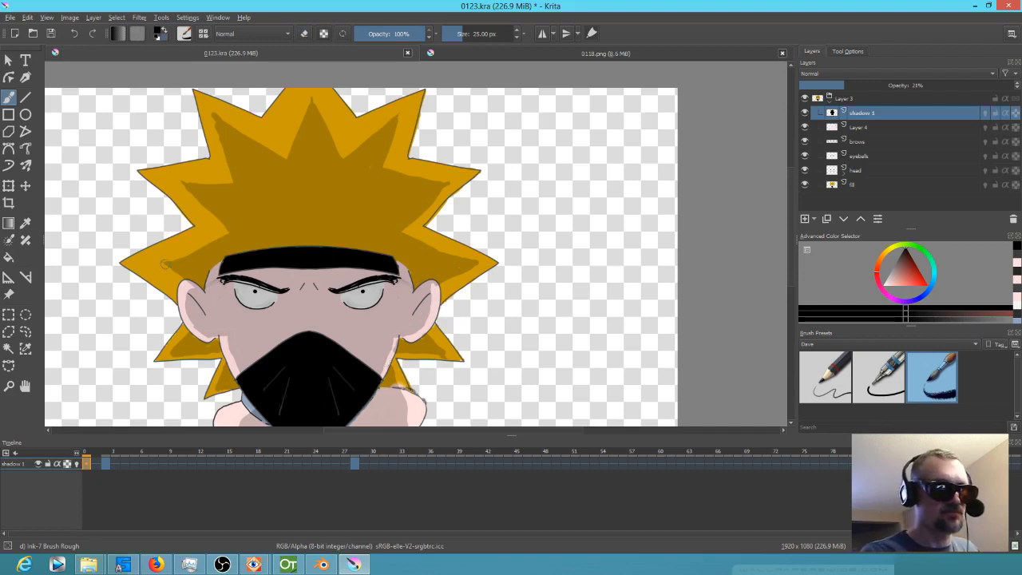
pyautogui.moveTo(165, 263)
pyautogui.mouseDown()
pyautogui.moveTo(226, 233)
pyautogui.moveTo(186, 255)
pyautogui.mouseUp()
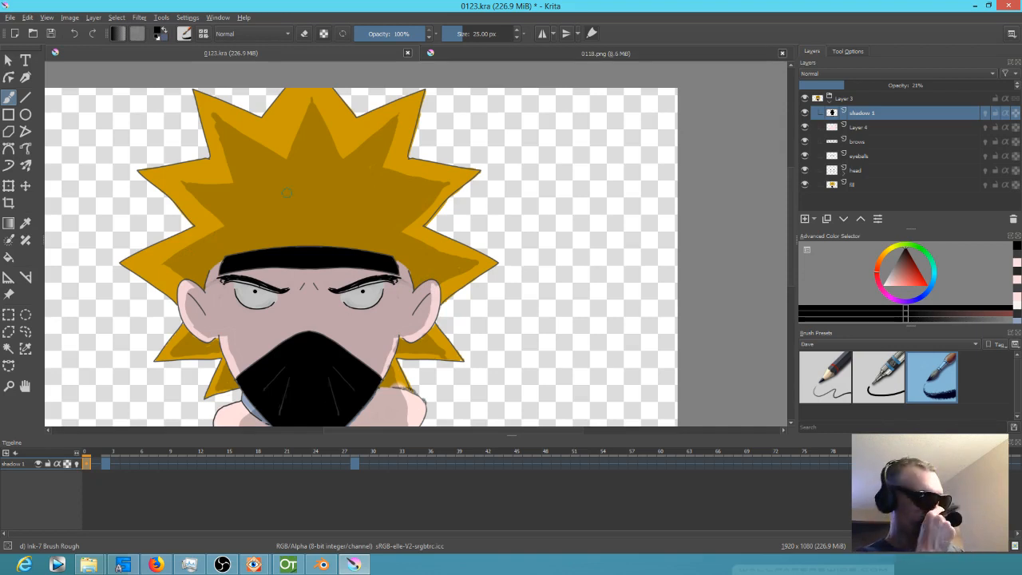
# Step: On frame 2, extend the shadow toward the tips of the upper and side hair spikes with Ink-7 Brush Rough at 25 px
pyautogui.press('.')
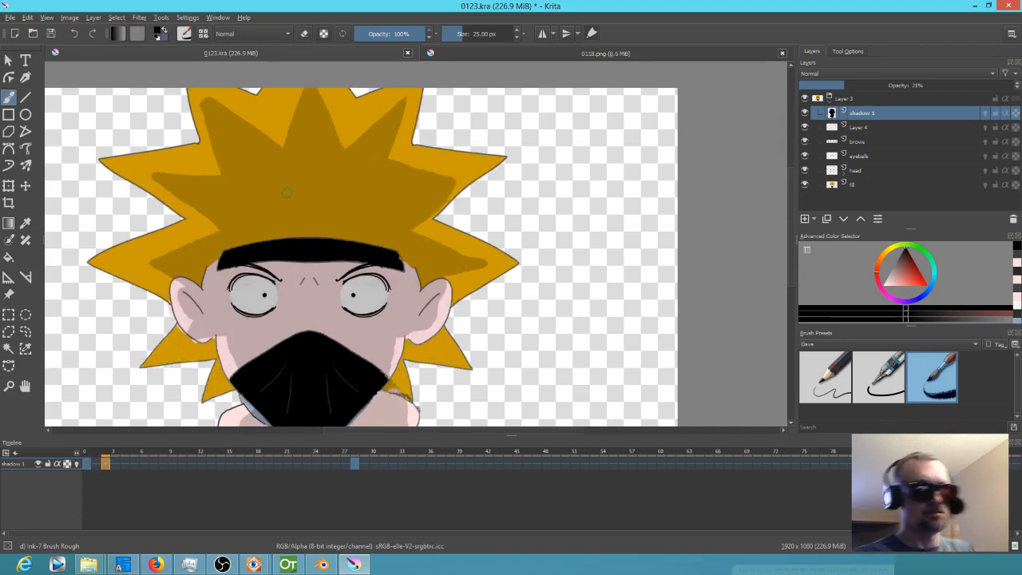
pyautogui.moveTo(139, 262); pyautogui.dragTo(207, 258)
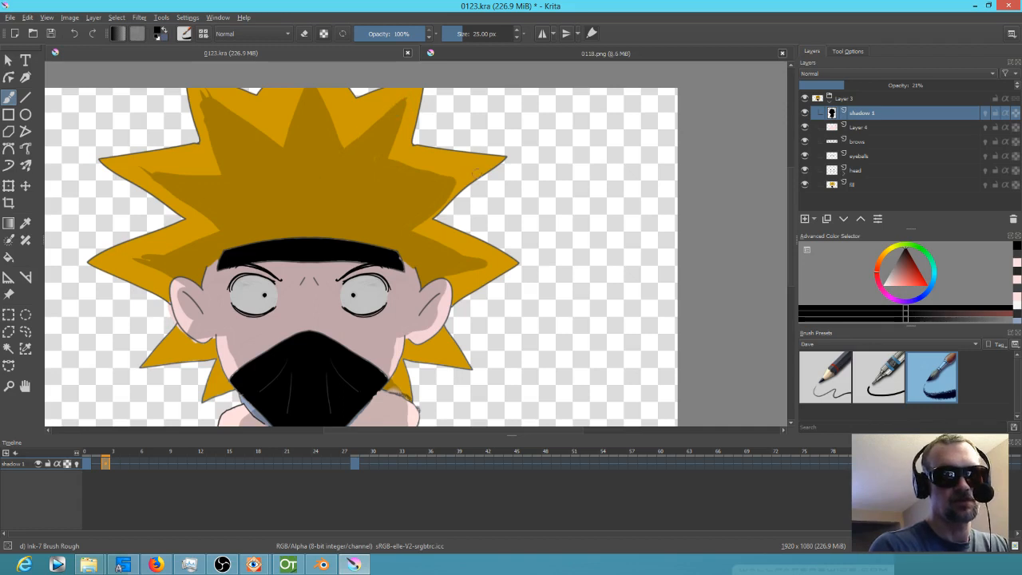
pyautogui.moveTo(426, 174)
pyautogui.mouseDown()
pyautogui.moveTo(477, 170)
pyautogui.moveTo(374, 170)
pyautogui.moveTo(466, 171)
pyautogui.moveTo(408, 185)
pyautogui.moveTo(457, 181)
pyautogui.mouseUp()
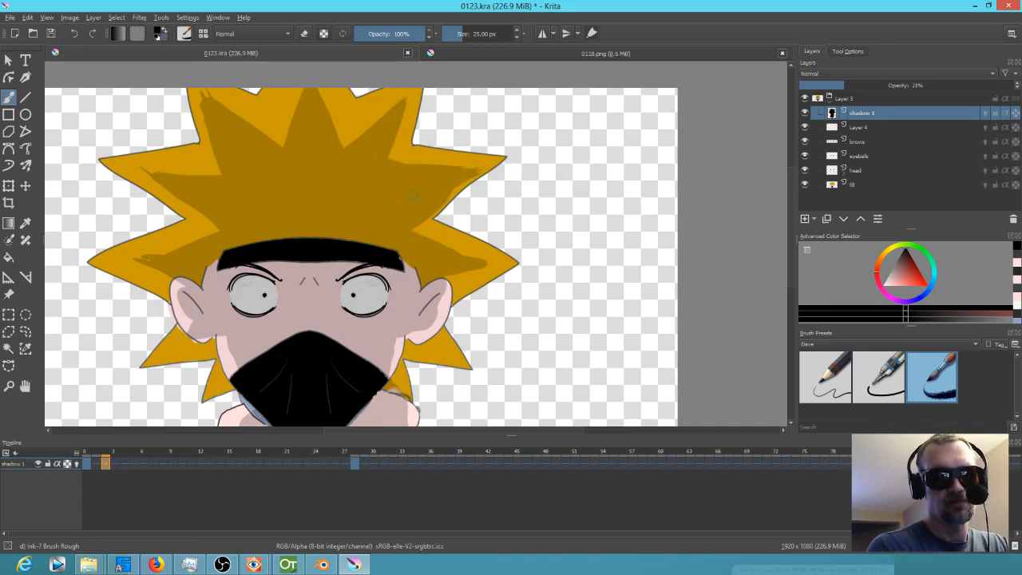
pyautogui.moveTo(423, 233); pyautogui.dragTo(486, 254)
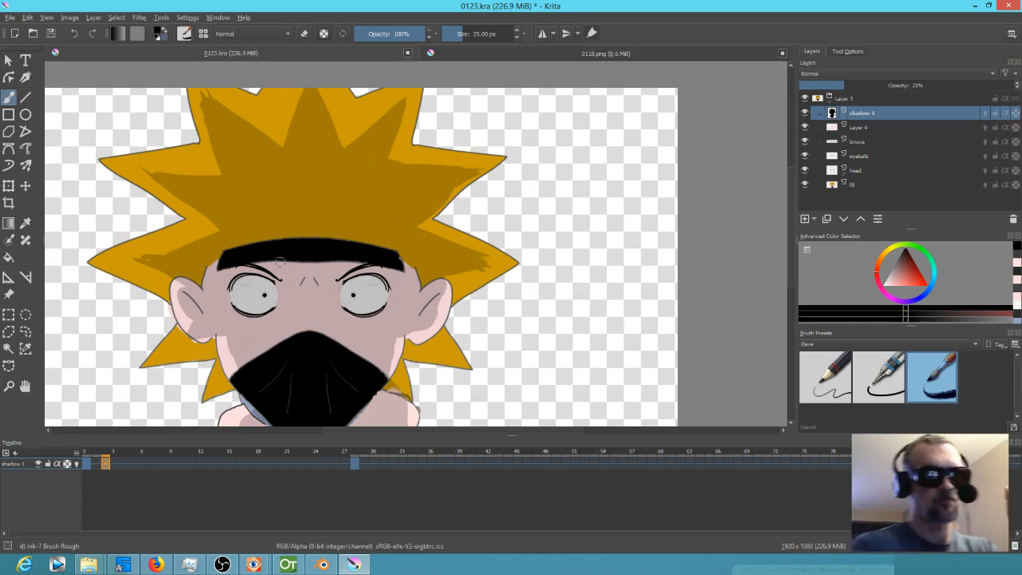
pyautogui.moveTo(209, 233); pyautogui.dragTo(157, 254)
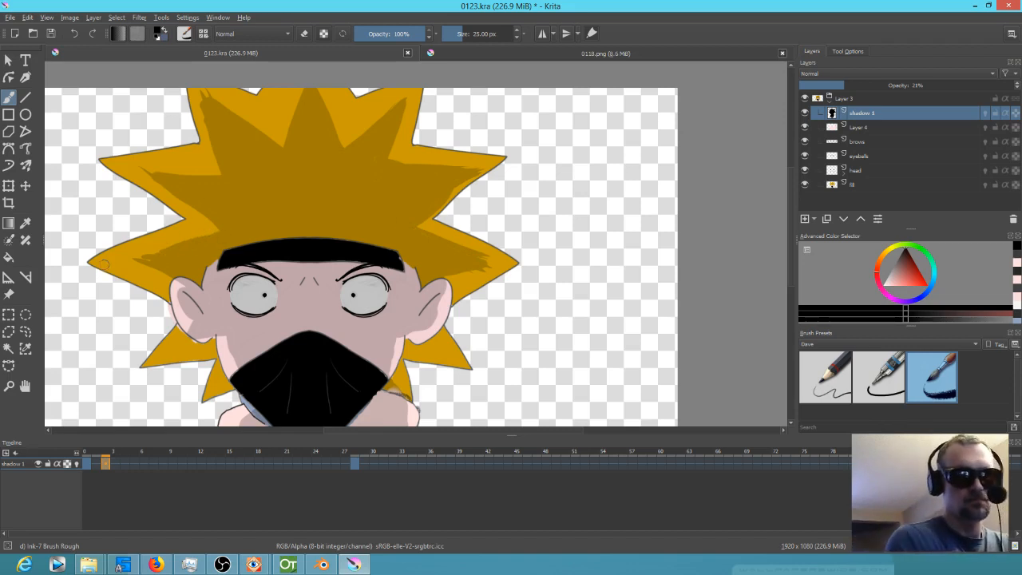
# Step: Shade the lower hair spikes beside the ears and neck on frame 2, comparing them with frame 0
pyautogui.moveTo(411, 345)
pyautogui.mouseDown()
pyautogui.moveTo(459, 358)
pyautogui.moveTo(433, 357)
pyautogui.mouseUp()
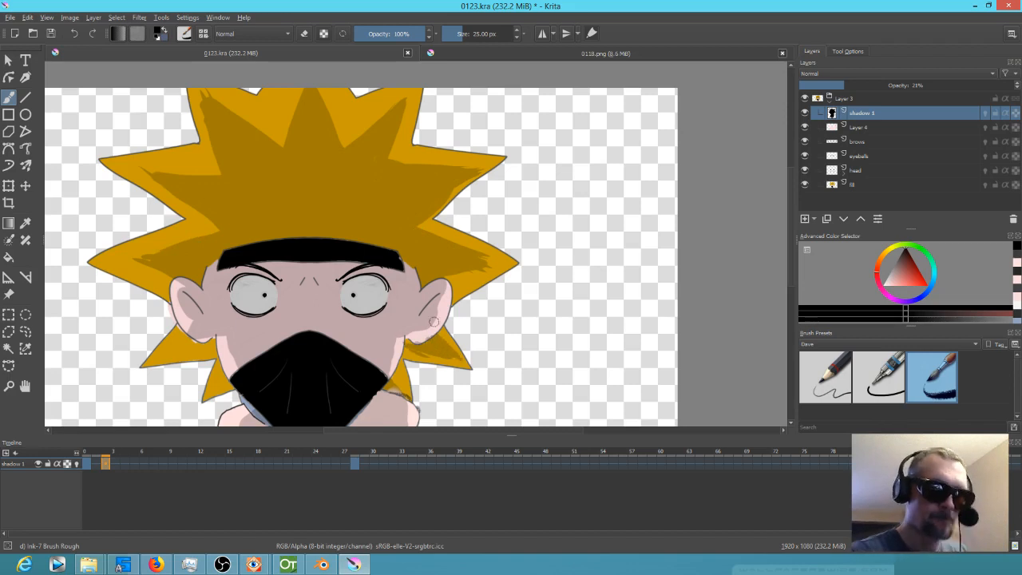
pyautogui.press('Left')
pyautogui.press('Left')
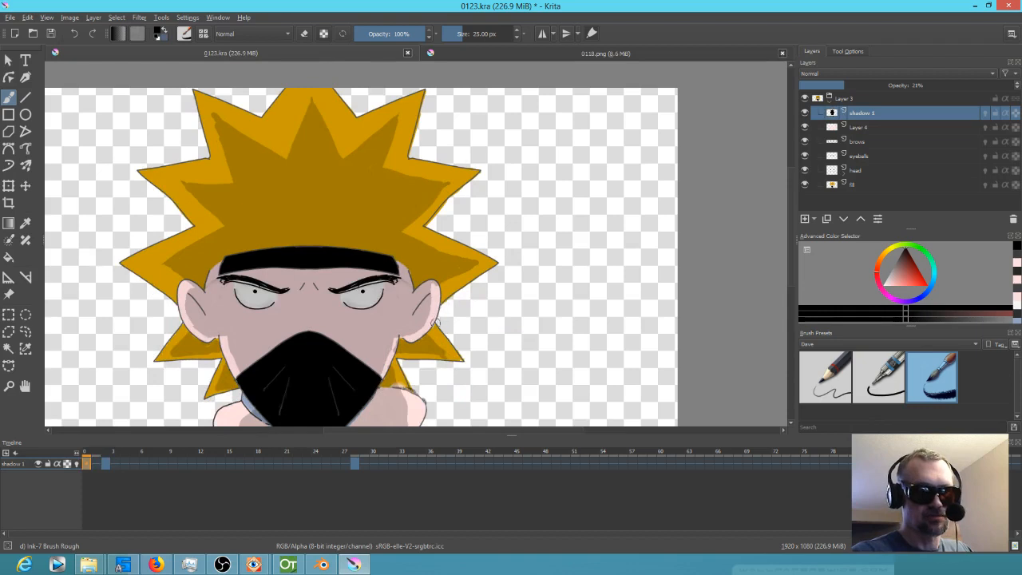
pyautogui.press('Right')
pyautogui.press('Right')
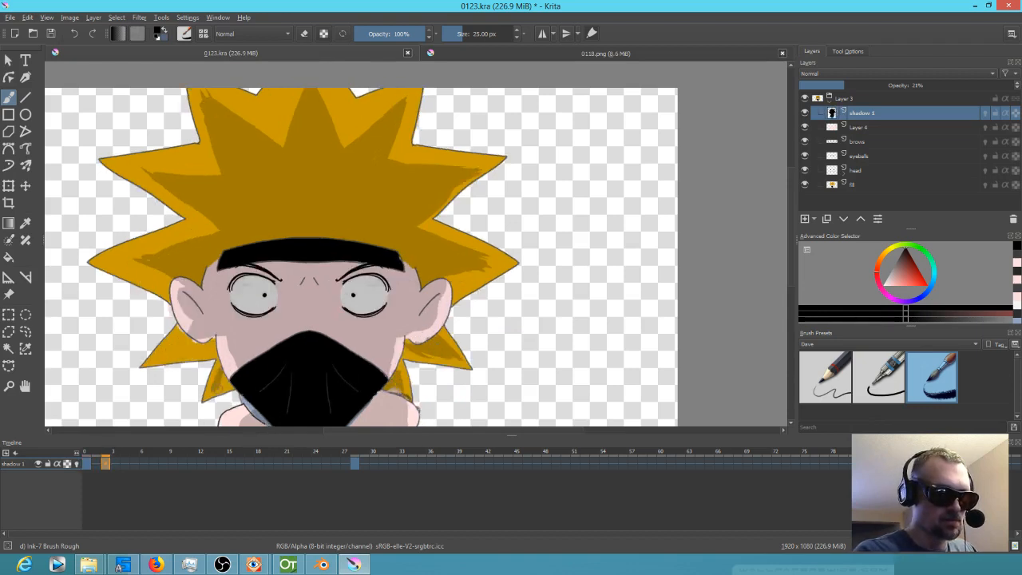
pyautogui.press('Left')
pyautogui.press('Left')
pyautogui.press('Right')
pyautogui.press('Right')
pyautogui.moveTo(164, 357)
pyautogui.mouseDown()
pyautogui.moveTo(208, 347)
pyautogui.moveTo(194, 343)
pyautogui.mouseUp()
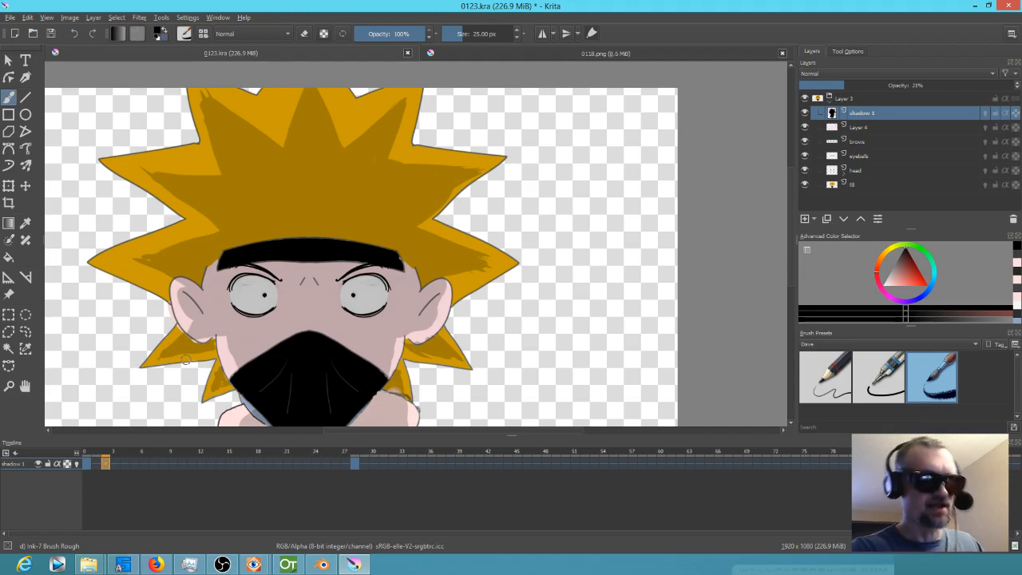
pyautogui.press('Left')
pyautogui.press('Right')
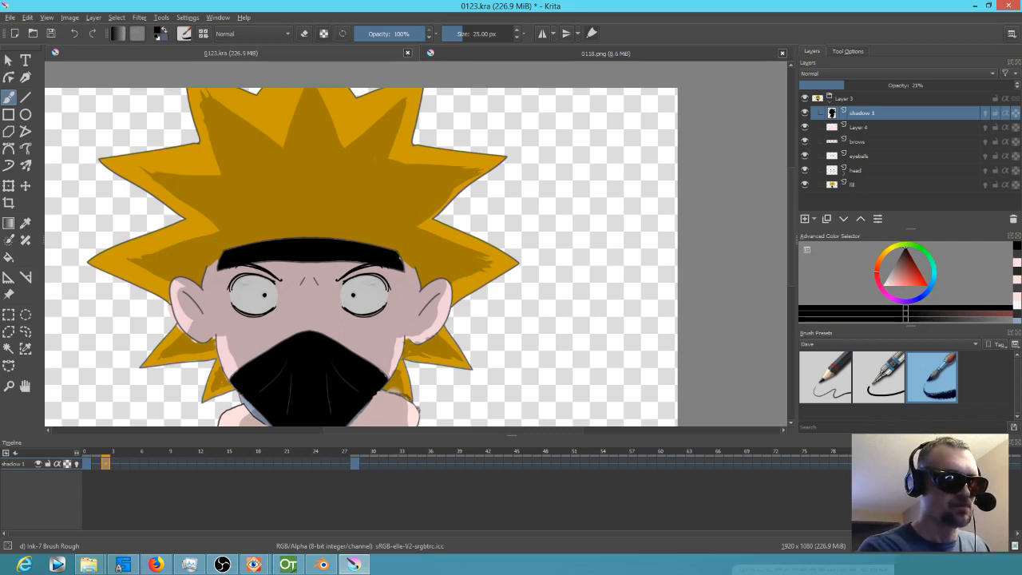
pyautogui.rightClick(453, 281)
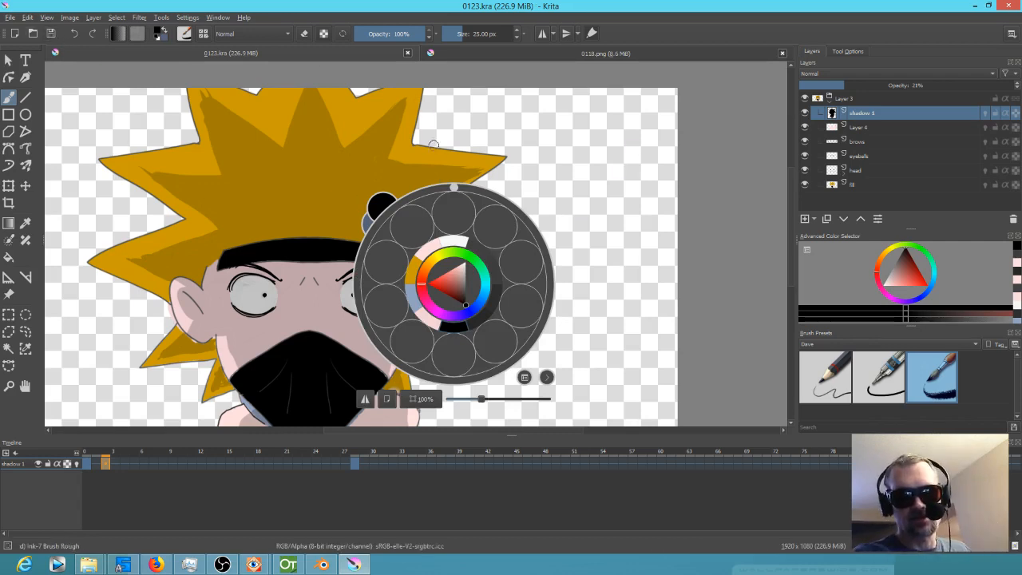
pyautogui.click(848, 390)
pyautogui.click(883, 385)
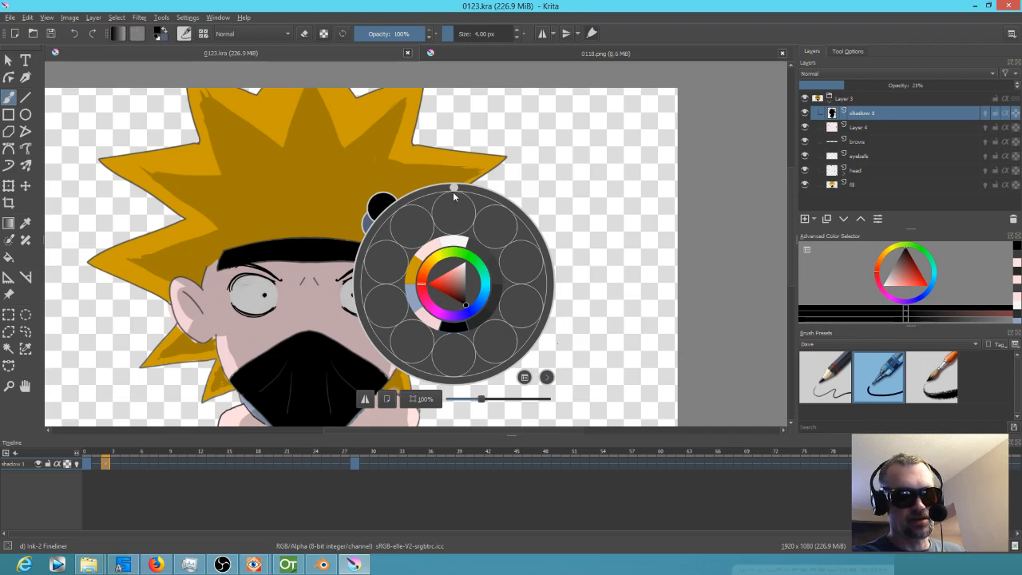
pyautogui.moveTo(452, 188); pyautogui.dragTo(488, 198)
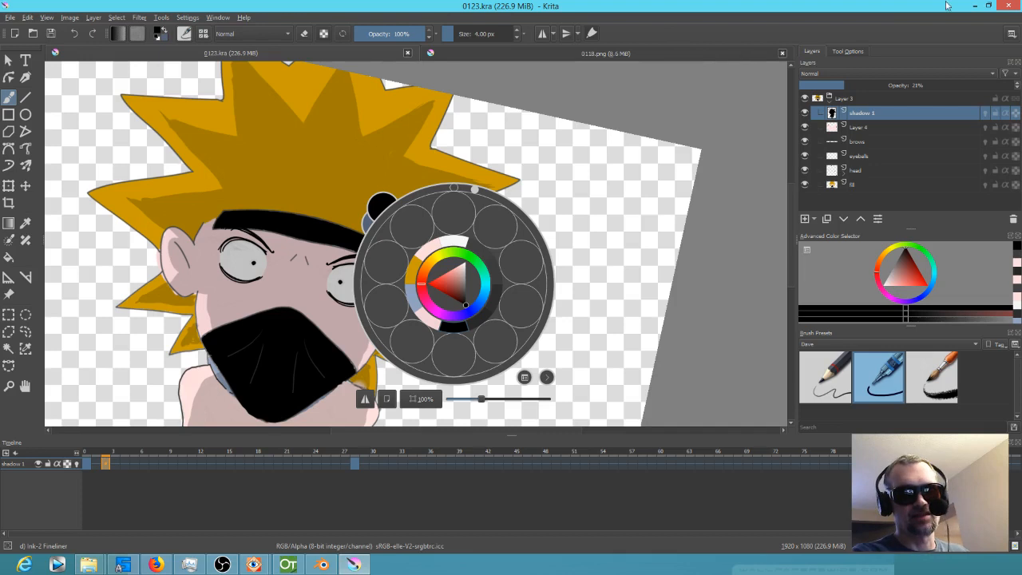
# Step: Restart the program, reopen 0118.png and 0123.kra from the recent documents, and close 0118.png
pyautogui.click(1012, 9)
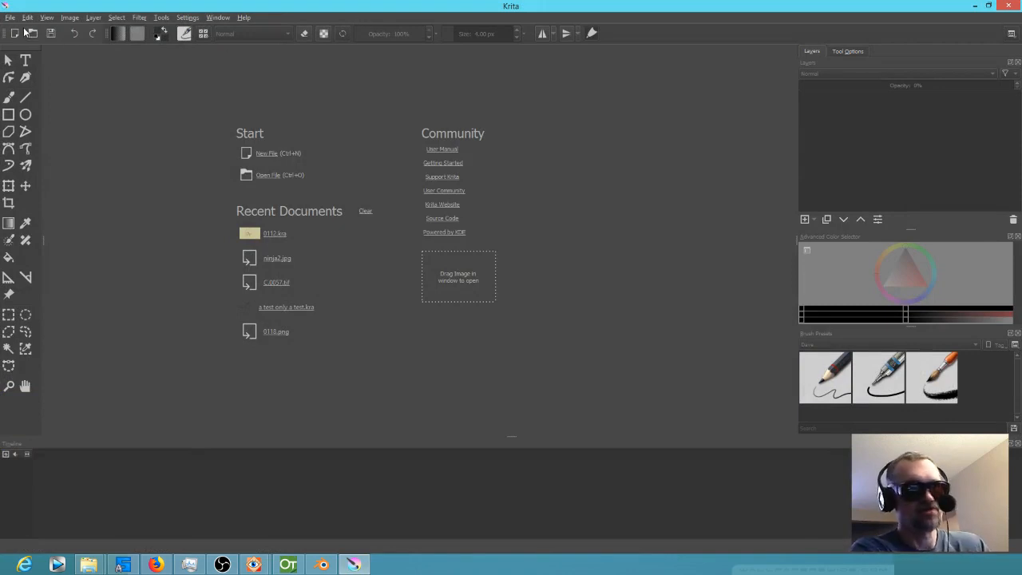
pyautogui.click(11, 18)
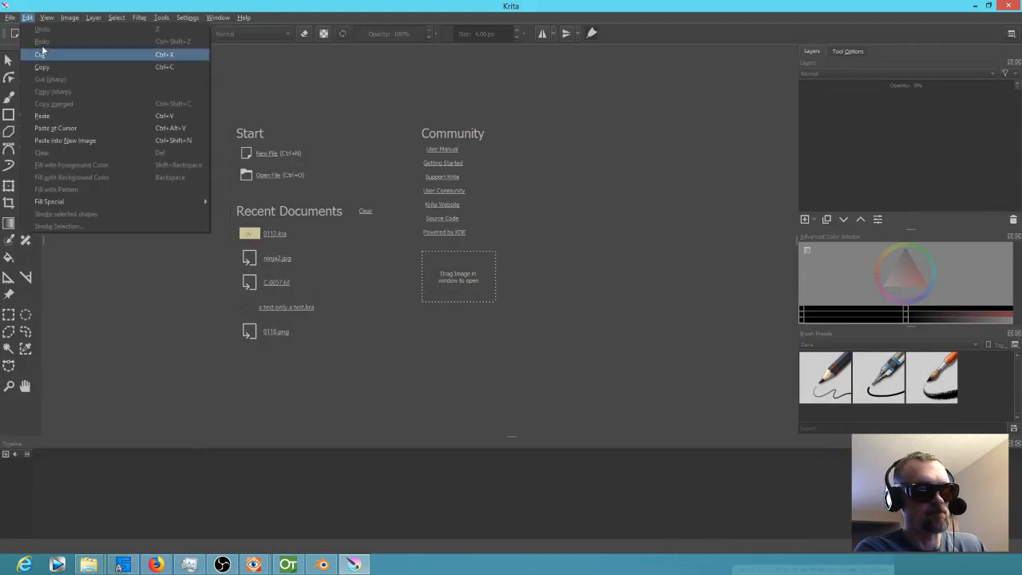
pyautogui.moveTo(226, 56)
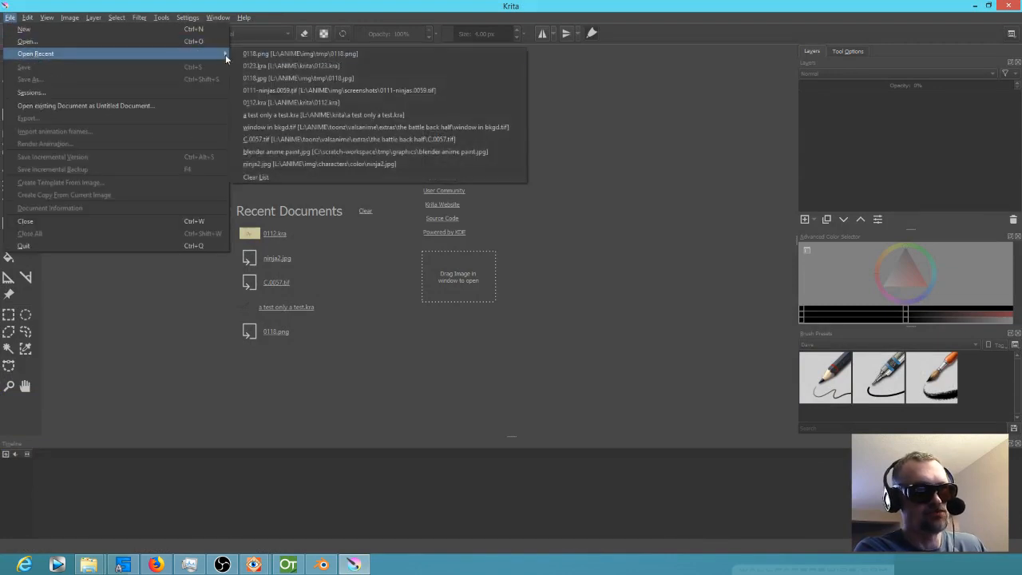
pyautogui.click(368, 54)
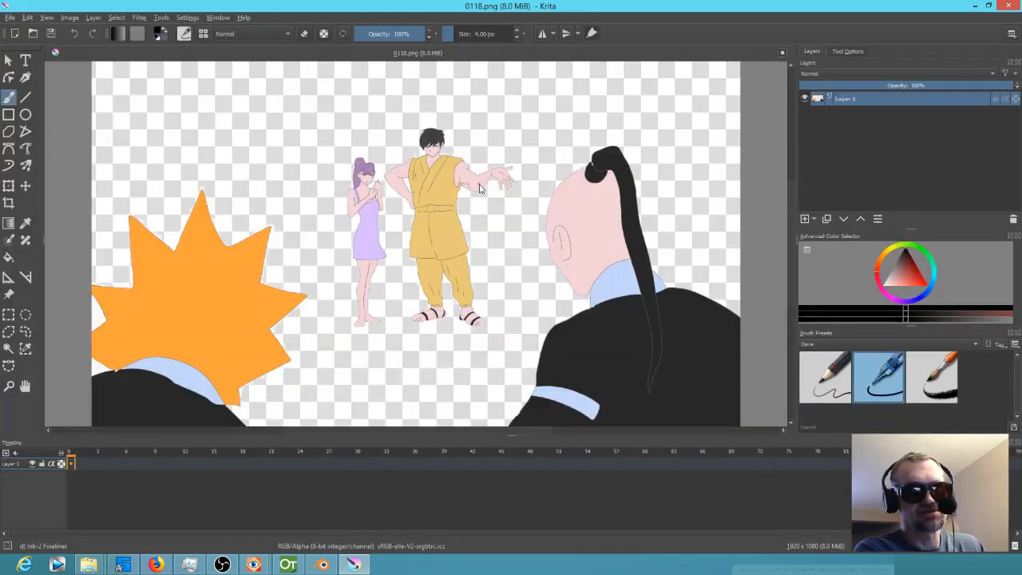
pyautogui.click(10, 17)
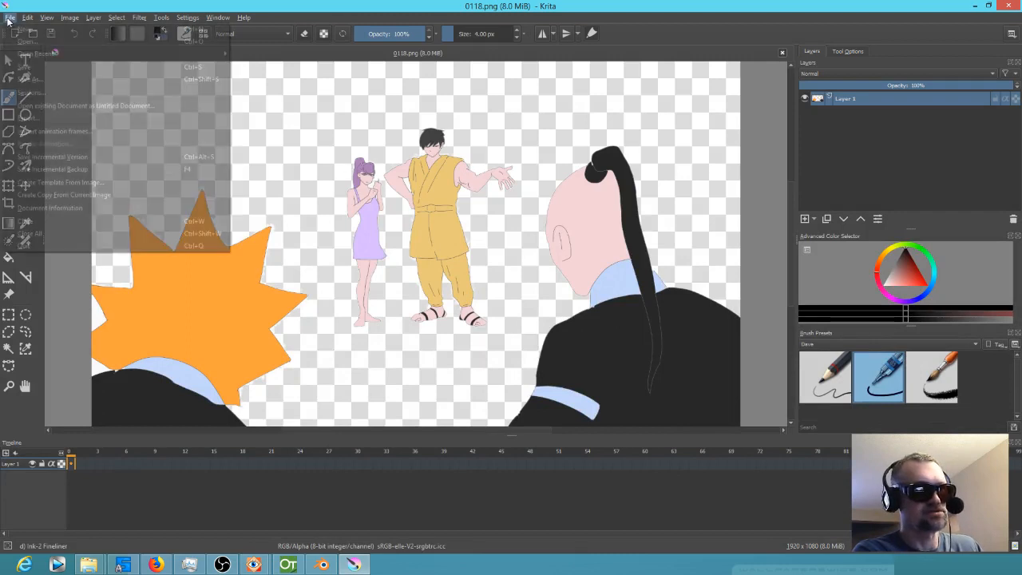
pyautogui.moveTo(44, 54)
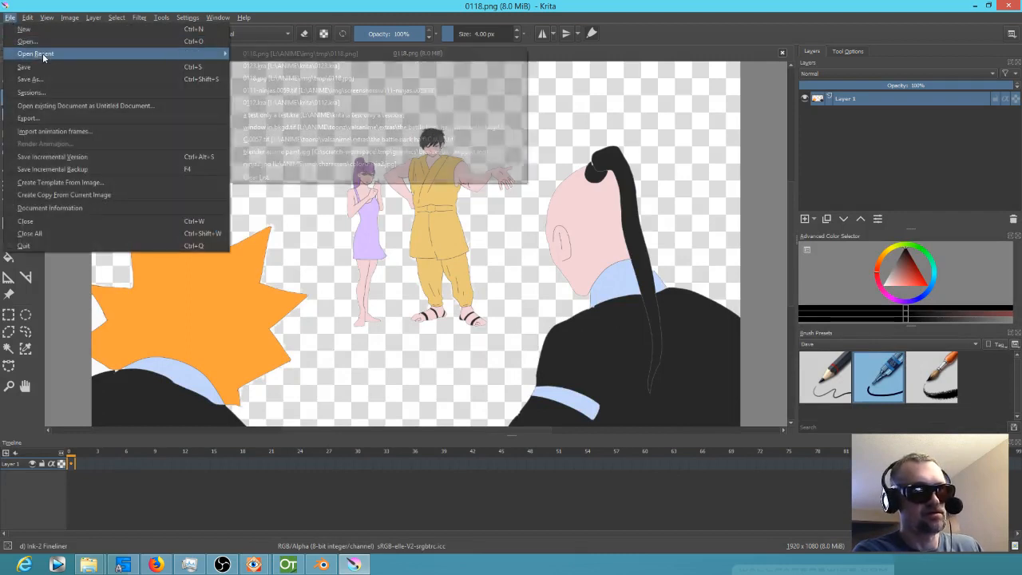
pyautogui.click(336, 67)
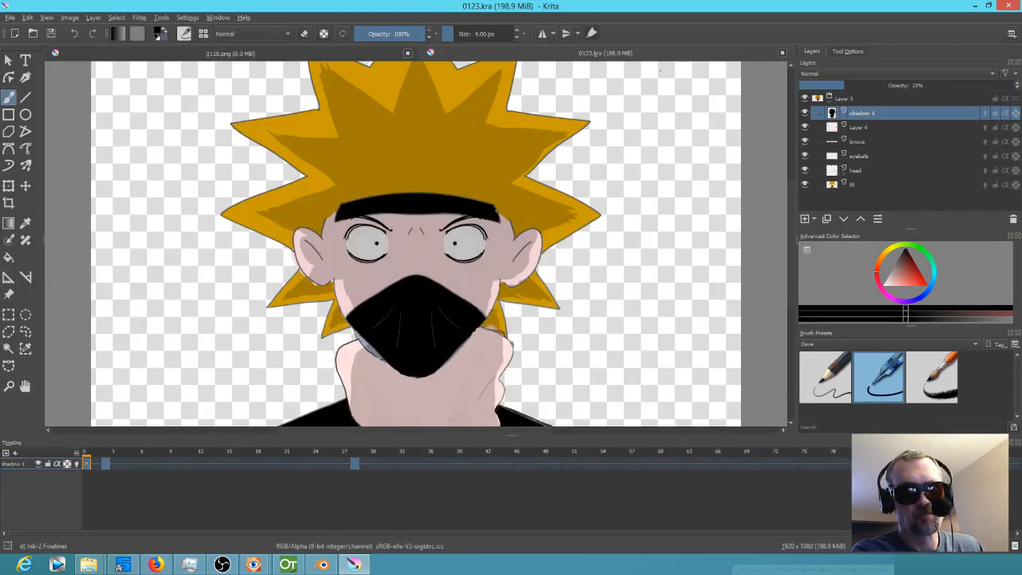
pyautogui.click(319, 54)
pyautogui.click(408, 53)
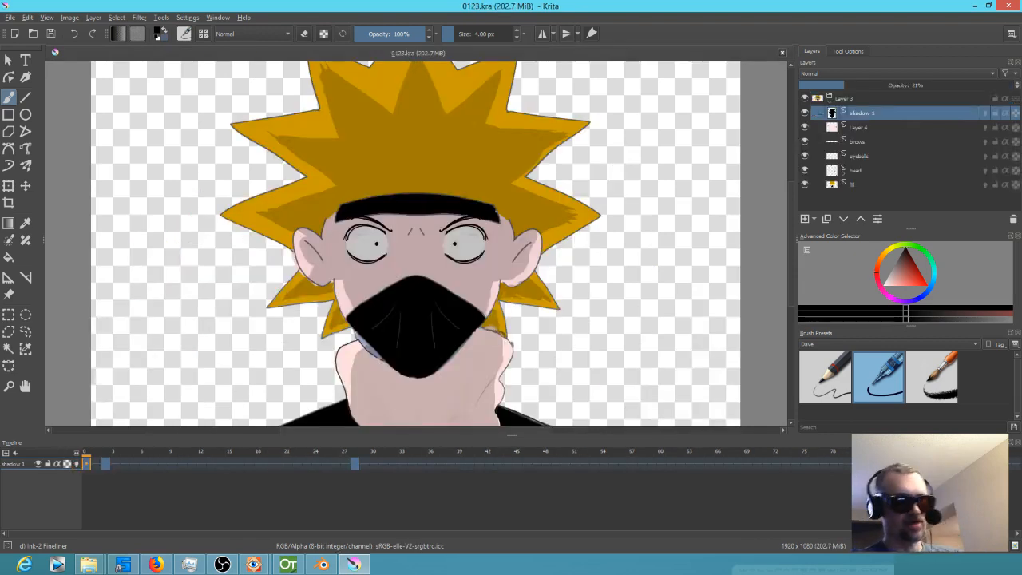
# Step: Play back the animation, check Layer 4, brows and eyeballs by toggling their visibility, and make eyeballs the active layer
pyautogui.press('space')
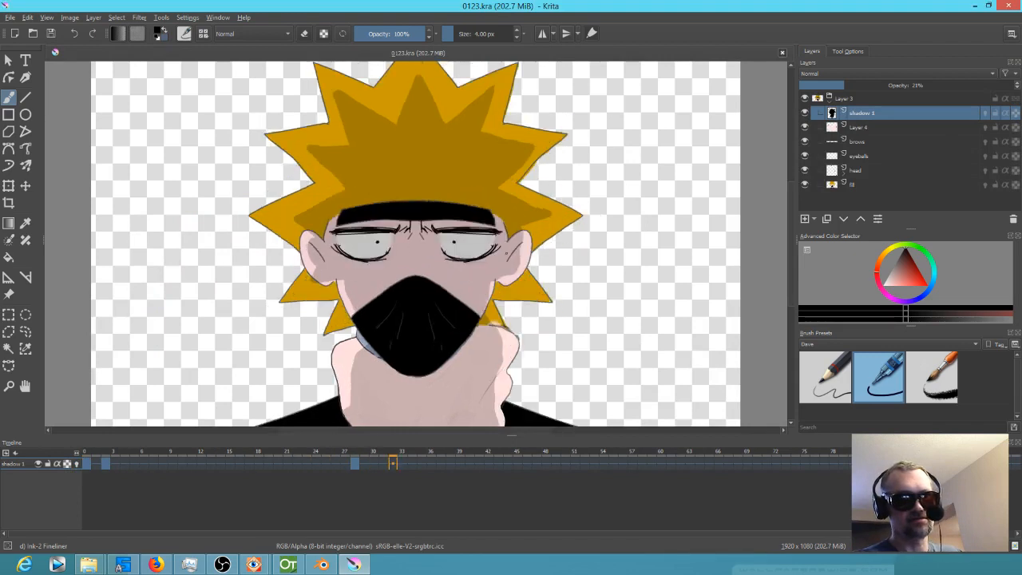
pyautogui.scroll(-2, 507, 253)
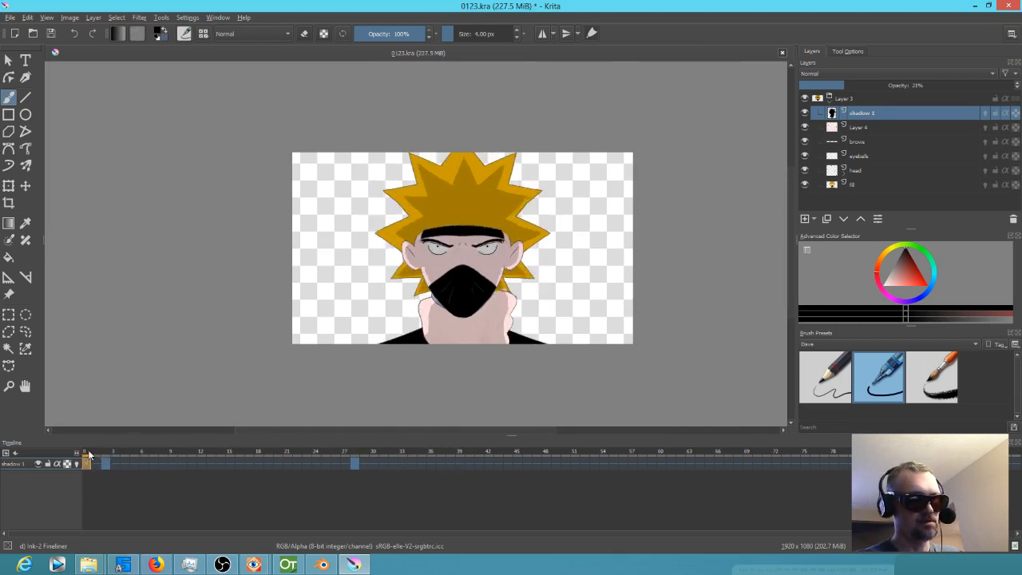
pyautogui.click(806, 128)
pyautogui.click(806, 127)
pyautogui.click(806, 142)
pyautogui.click(806, 142)
pyautogui.click(806, 157)
pyautogui.click(806, 157)
pyautogui.click(857, 156)
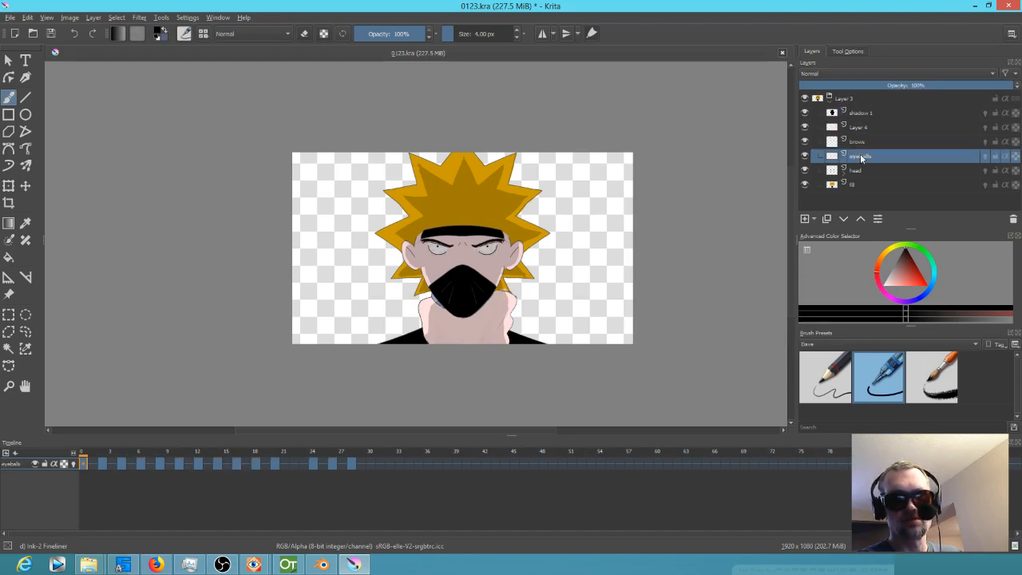
# Step: On frame 2 of the eyeballs layer, draw red lines inside the lower rims of both eyes with Pencil-2 at 5 px
pyautogui.press('+')
pyautogui.scroll(3, 457, 246)
pyautogui.scroll(-1, 457, 246)
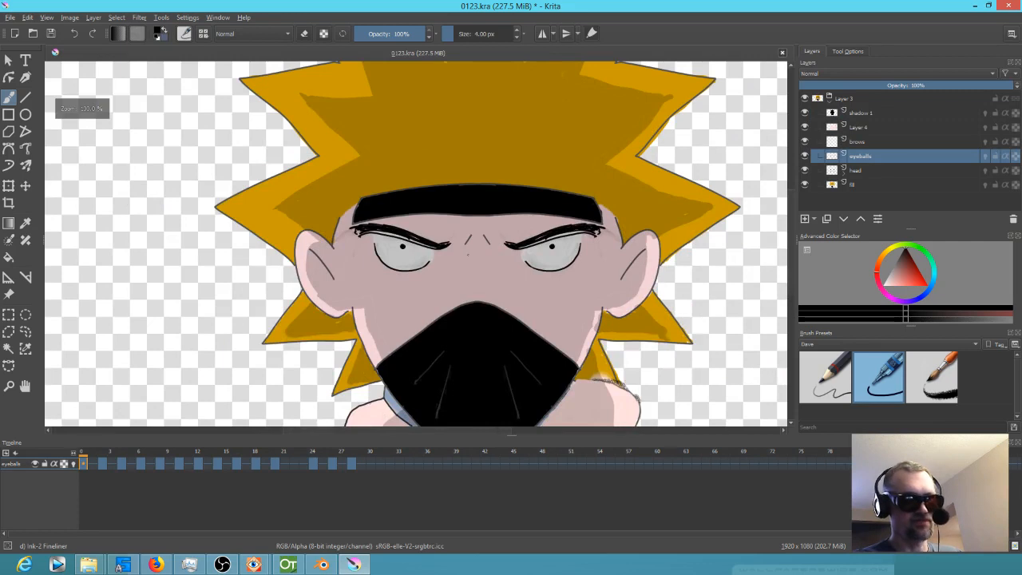
pyautogui.moveTo(918, 278); pyautogui.dragTo(913, 272)
pyautogui.click(843, 383)
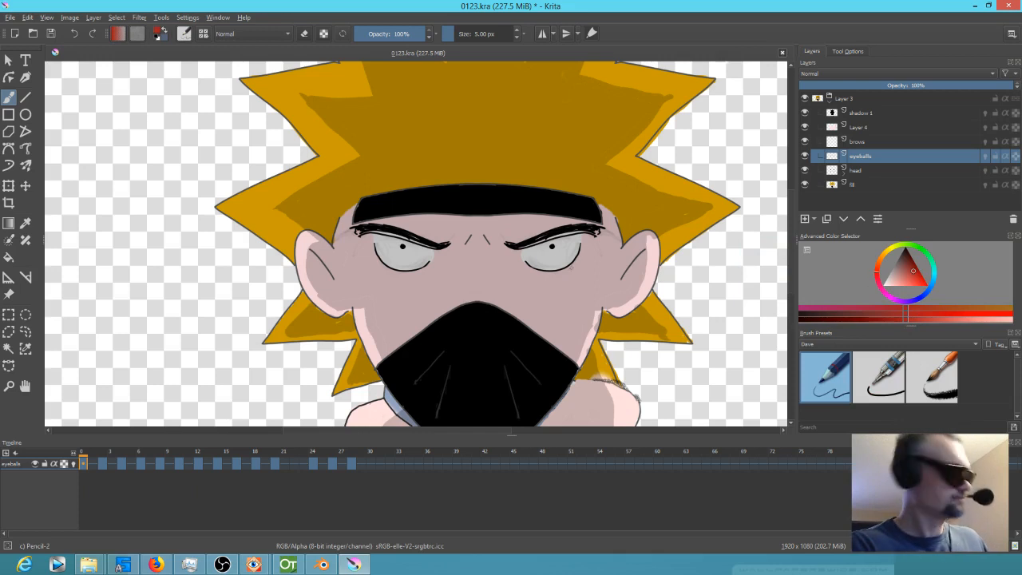
pyautogui.press('.')
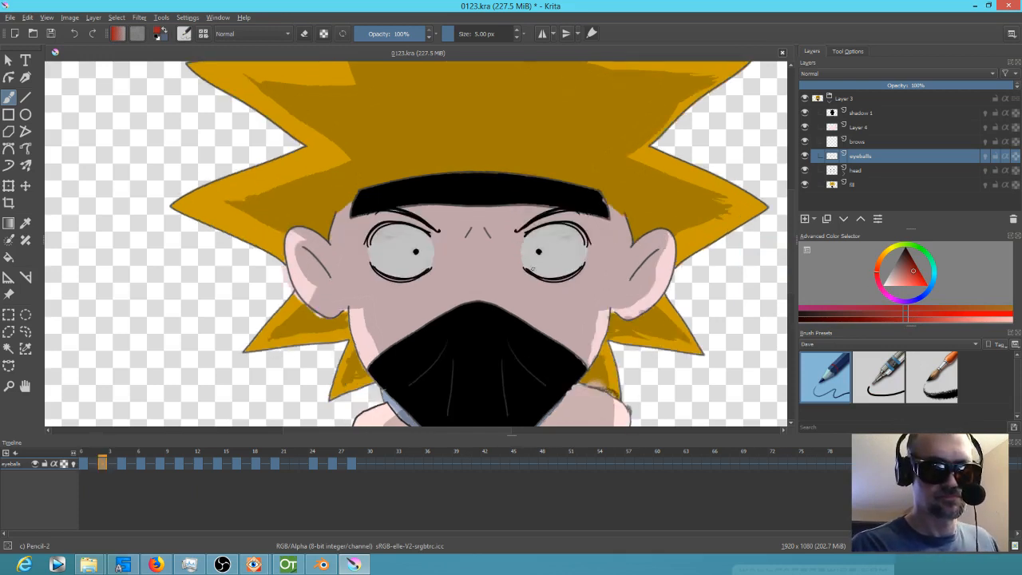
pyautogui.moveTo(550, 276)
pyautogui.mouseDown()
pyautogui.moveTo(580, 266)
pyautogui.moveTo(585, 246)
pyautogui.mouseUp()
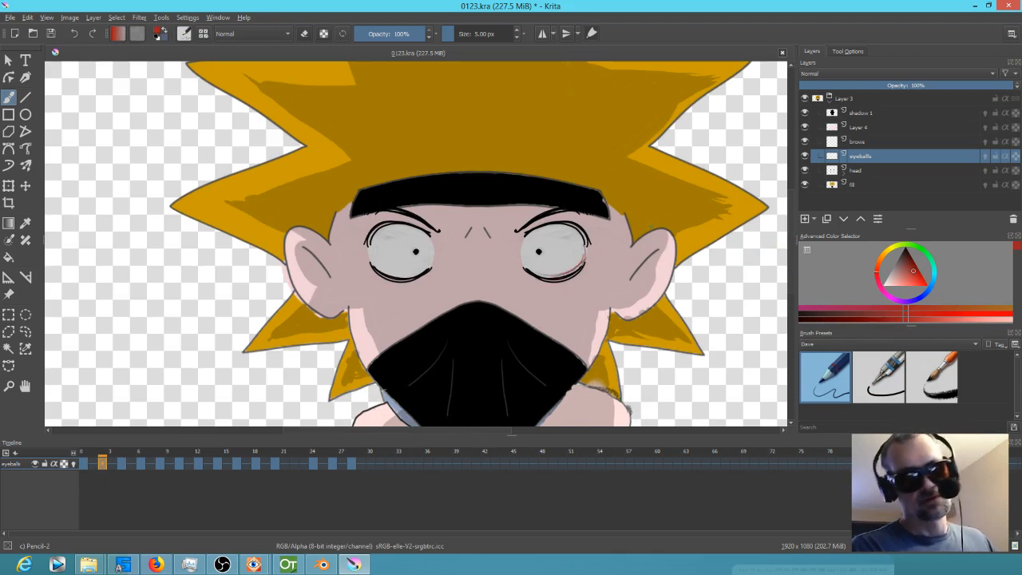
pyautogui.moveTo(408, 277)
pyautogui.mouseDown()
pyautogui.moveTo(371, 258)
pyautogui.moveTo(399, 277)
pyautogui.moveTo(373, 265)
pyautogui.moveTo(386, 274)
pyautogui.moveTo(410, 273)
pyautogui.mouseUp()
pyautogui.moveTo(539, 275); pyautogui.dragTo(553, 278)
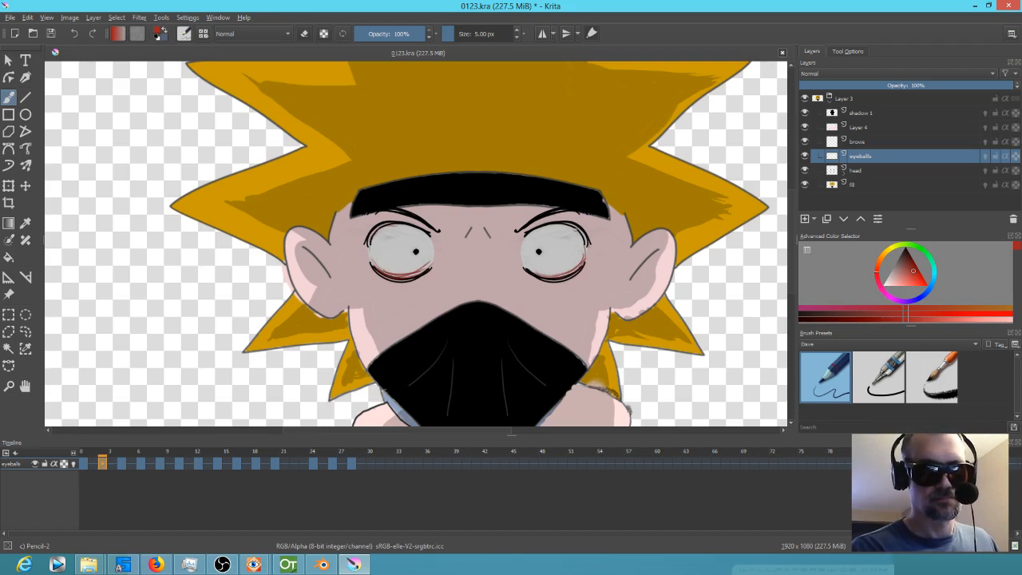
# Step: On frame 4, draw branching red veins in the whites of both eyes with a slightly brighter red
pyautogui.press('Right')
pyautogui.press('Right')
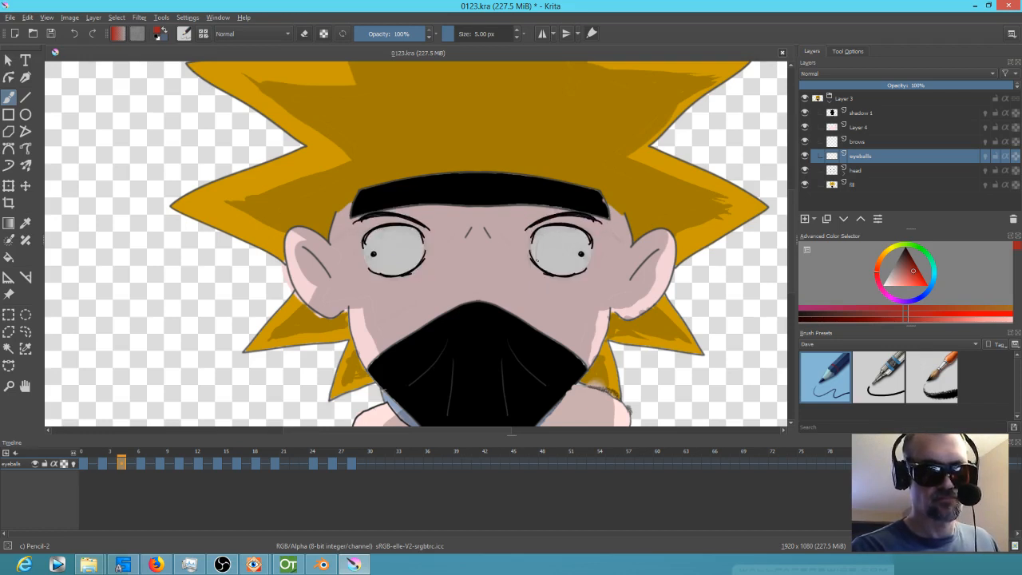
pyautogui.click(916, 274)
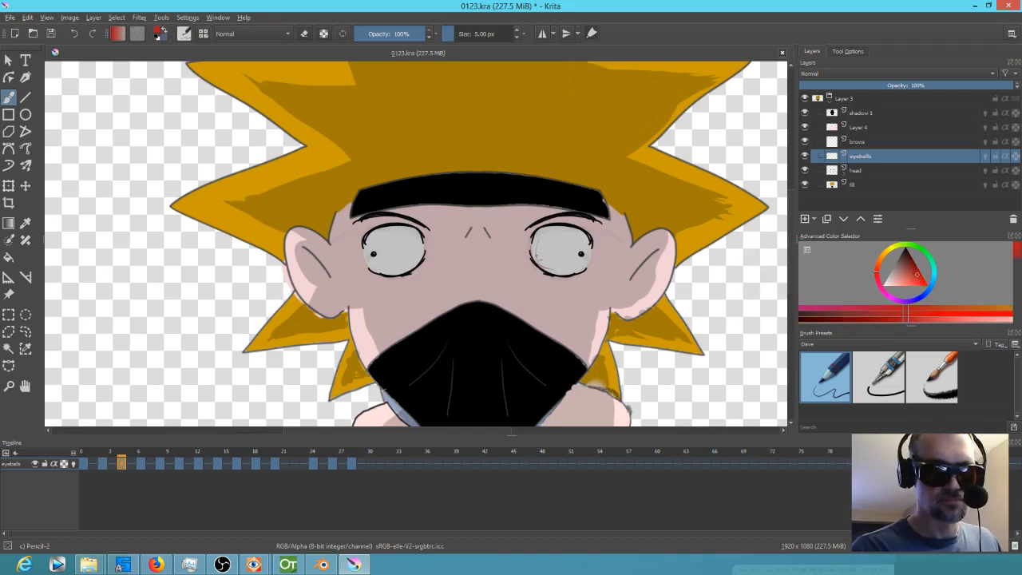
pyautogui.moveTo(537, 236); pyautogui.dragTo(557, 228)
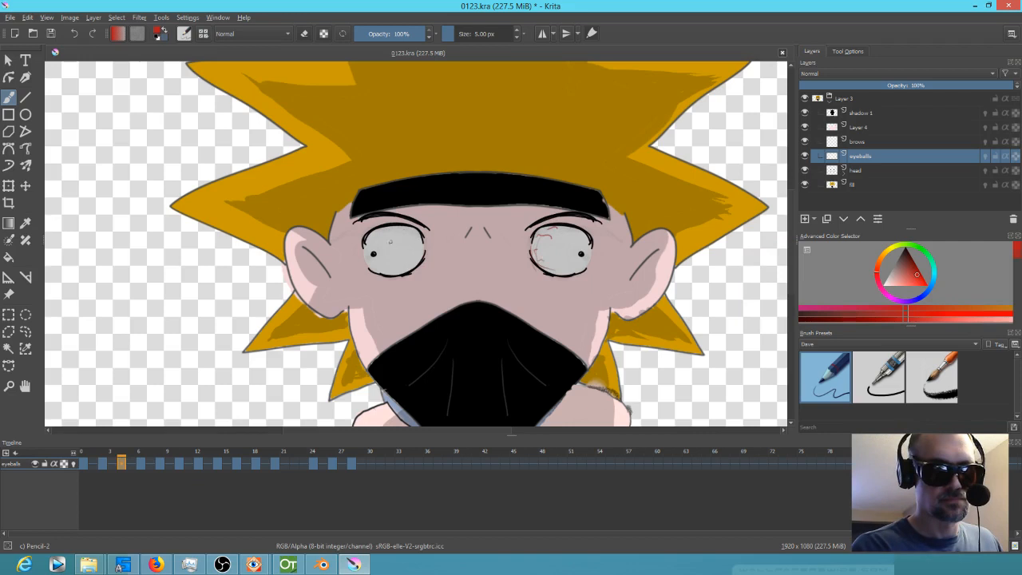
pyautogui.moveTo(402, 232); pyautogui.dragTo(413, 227)
pyautogui.moveTo(405, 231)
pyautogui.mouseDown()
pyautogui.moveTo(397, 234)
pyautogui.moveTo(412, 253)
pyautogui.moveTo(398, 269)
pyautogui.mouseUp()
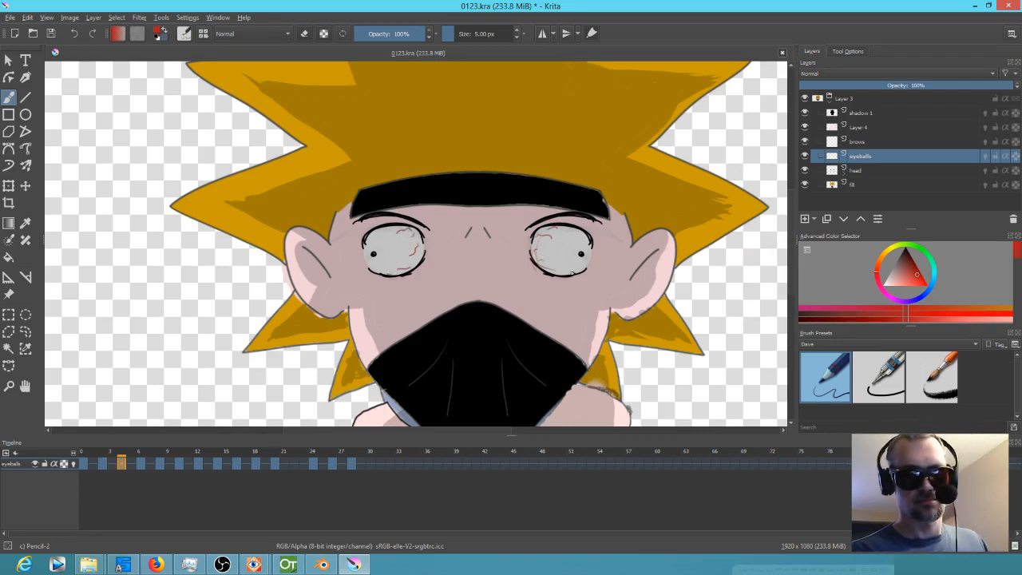
# Step: On frame 6, draw short red veins around the pupils of both round eyeballs
pyautogui.press('.')
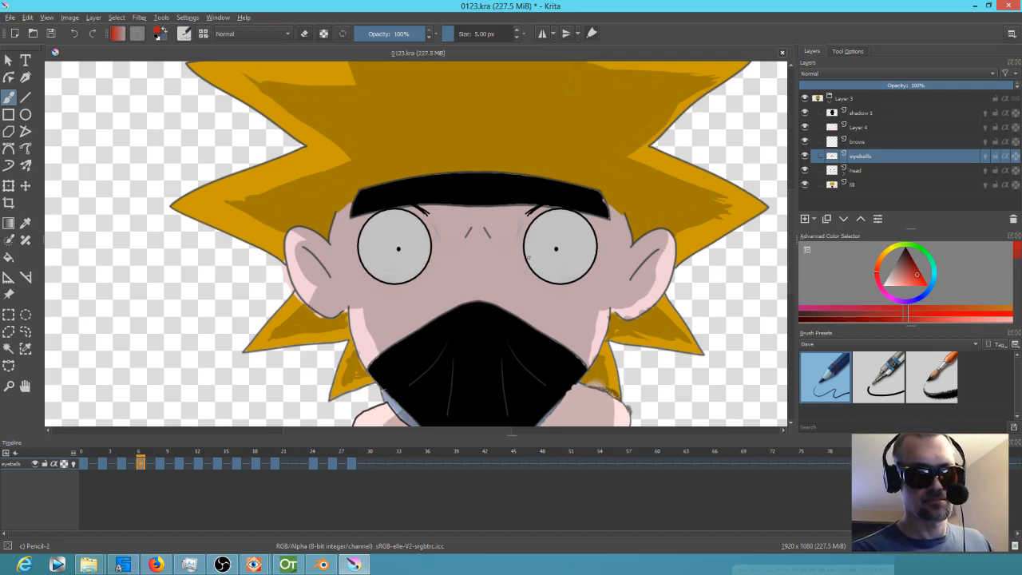
pyautogui.moveTo(539, 220); pyautogui.dragTo(571, 215)
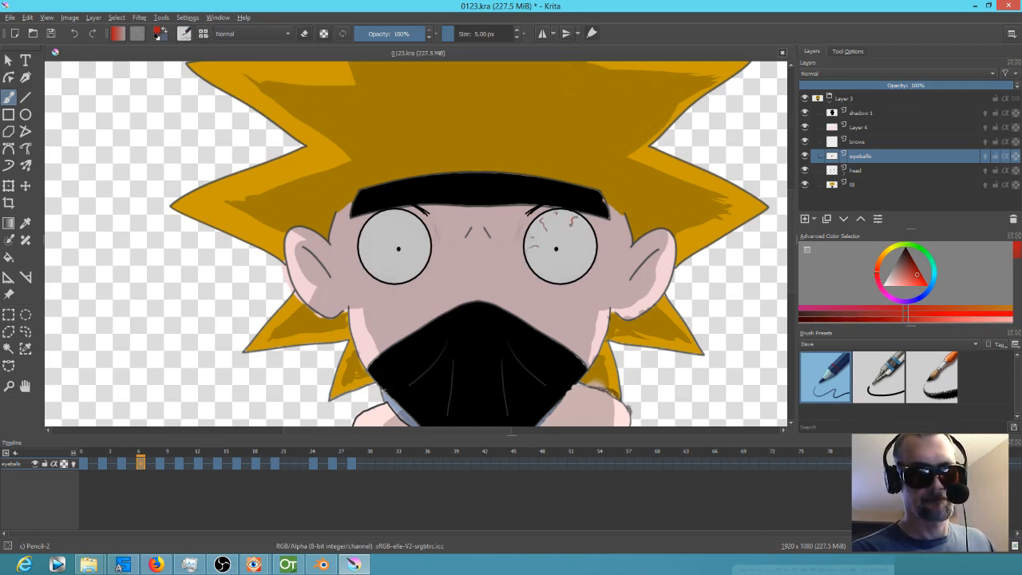
pyautogui.moveTo(591, 252)
pyautogui.mouseDown()
pyautogui.moveTo(561, 278)
pyautogui.moveTo(542, 264)
pyautogui.mouseUp()
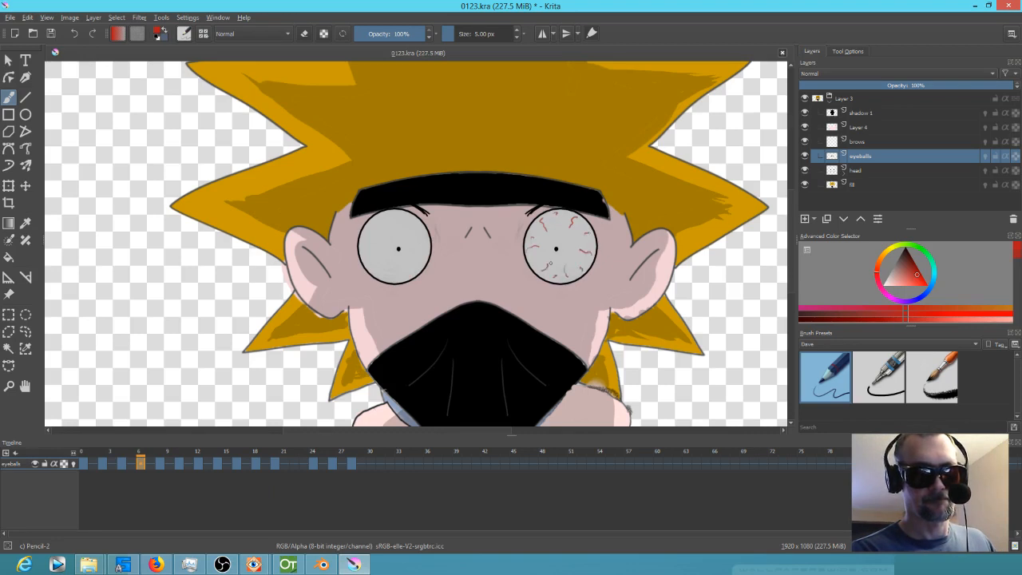
pyautogui.moveTo(372, 229); pyautogui.dragTo(382, 216)
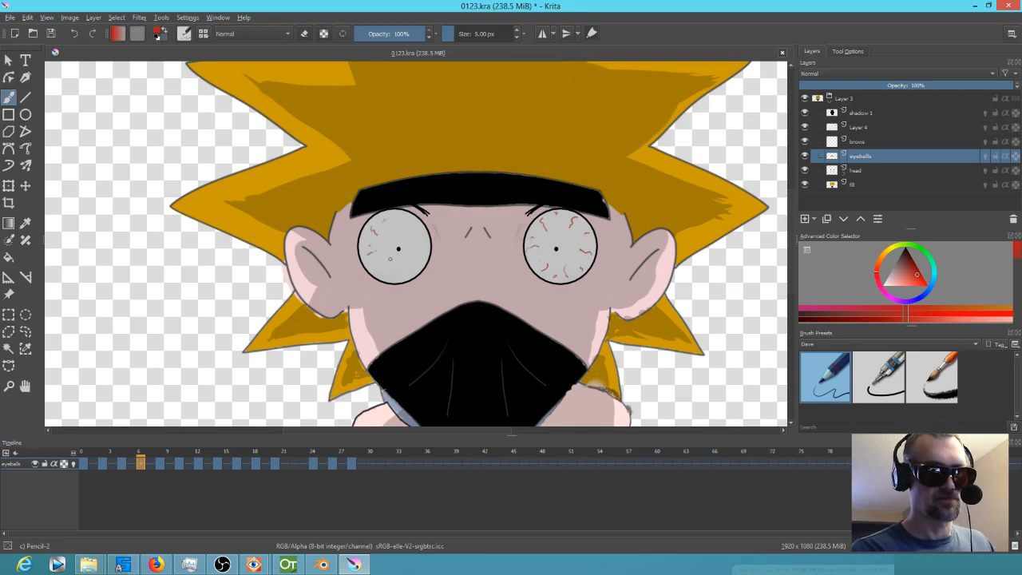
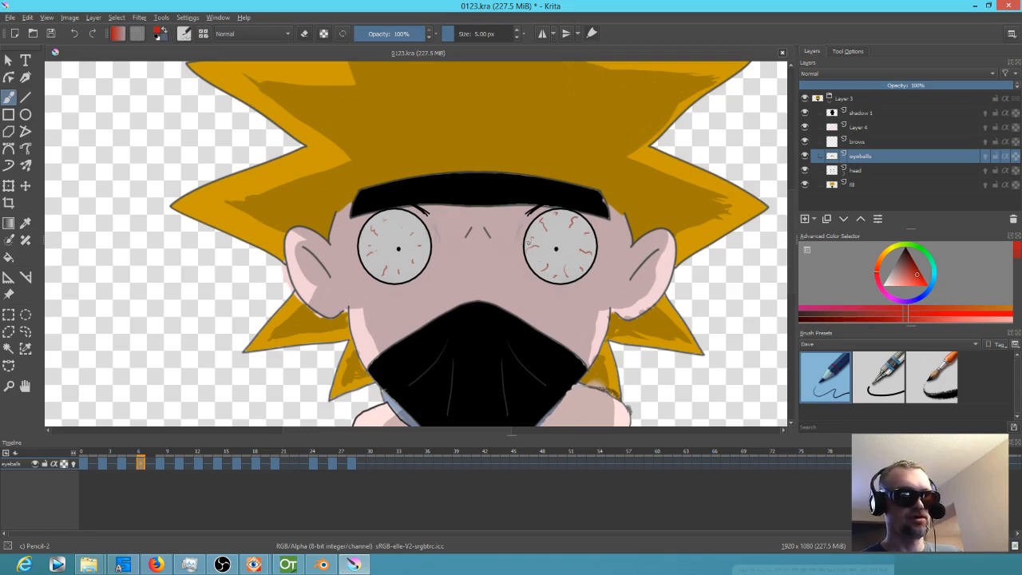
# Step: Try erasing a vein on the frame 6 eyeball, and undo the erasing and the red veins on that frame
pyautogui.press('e')
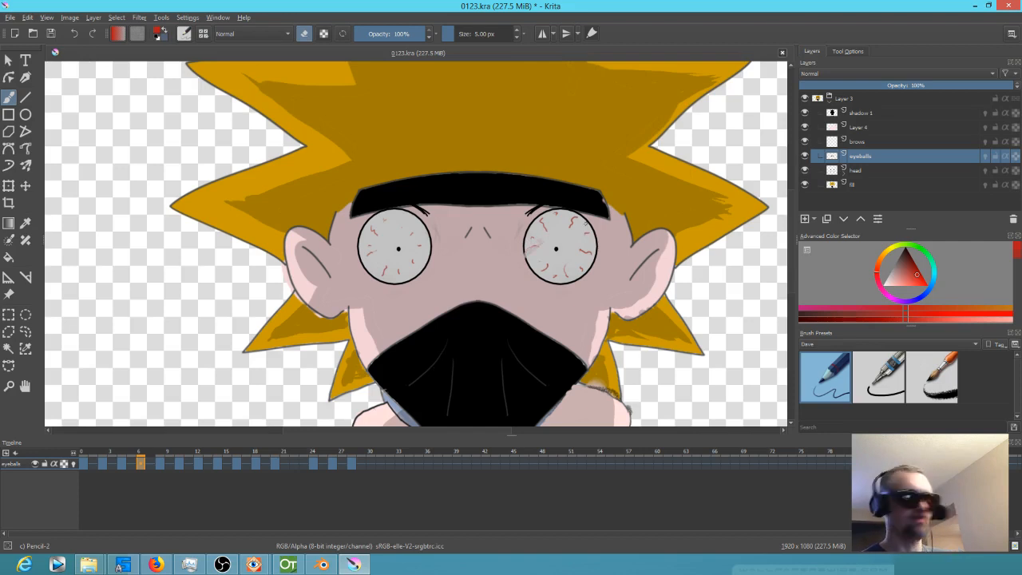
pyautogui.press('space')
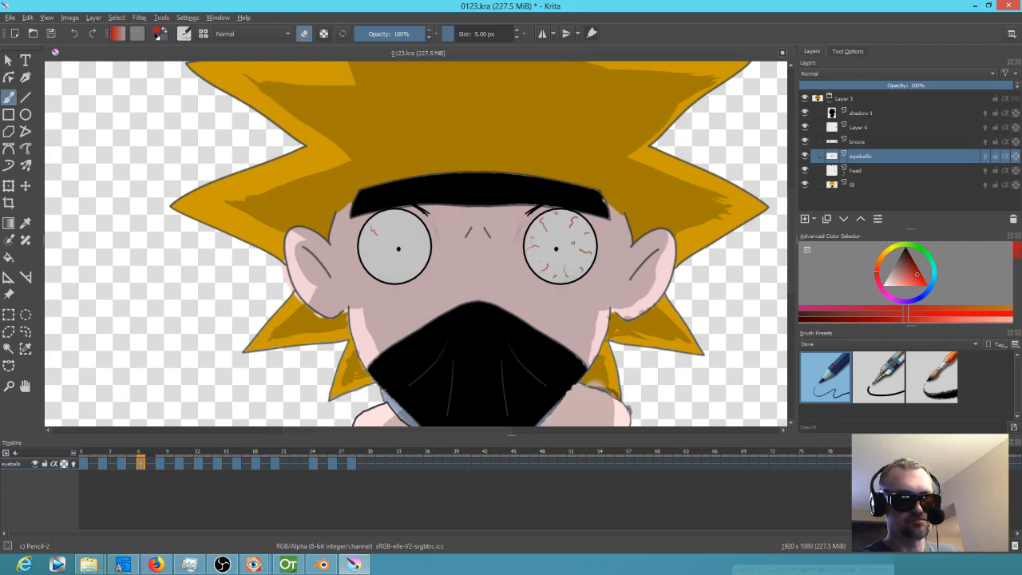
pyautogui.hotkey('ctrl', 'z')
pyautogui.hotkey('ctrl', 'z')
pyautogui.hotkey('ctrl', 'z')
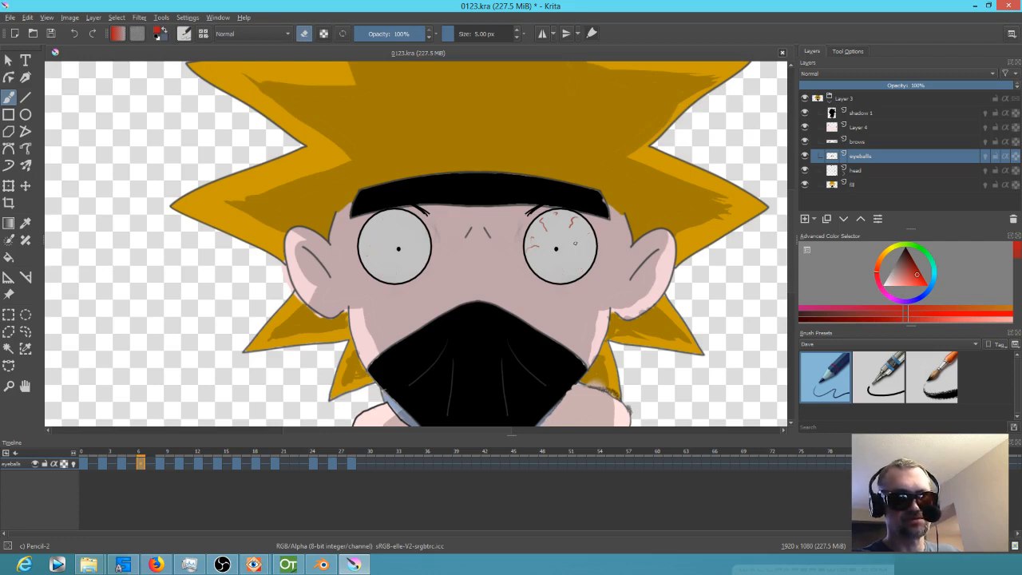
pyautogui.hotkey('ctrl', 'z')
# Step: Check the veined eyes on frame 4 and return to frame 0 of the eyeballs layer
pyautogui.click(122, 463)
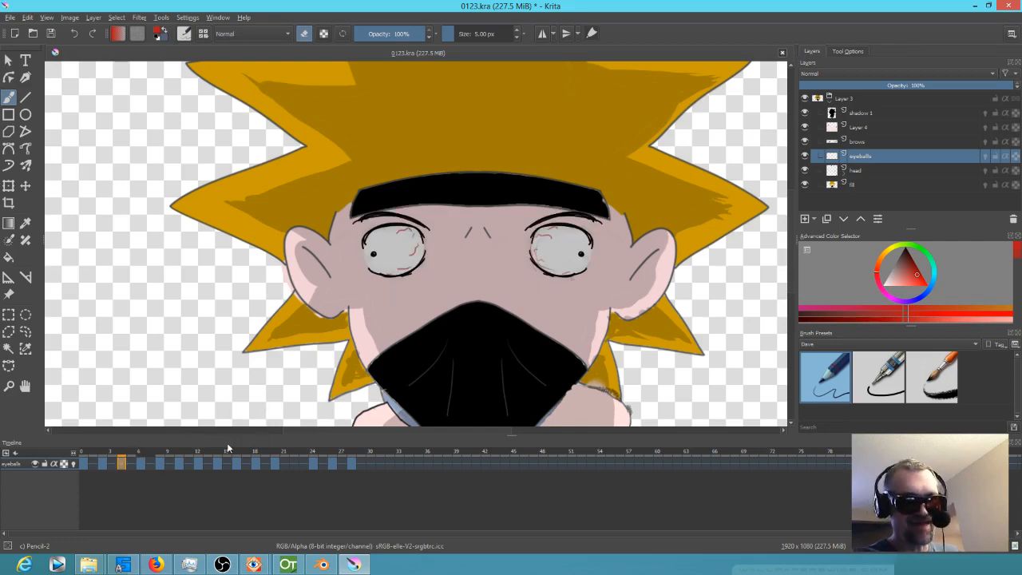
pyautogui.click(84, 463)
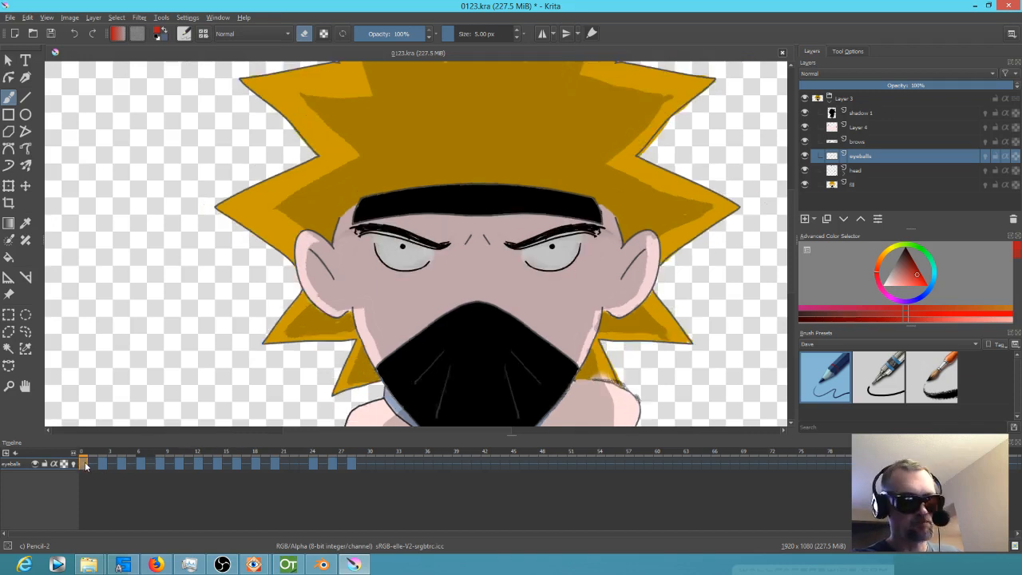
pyautogui.moveTo(86, 466)
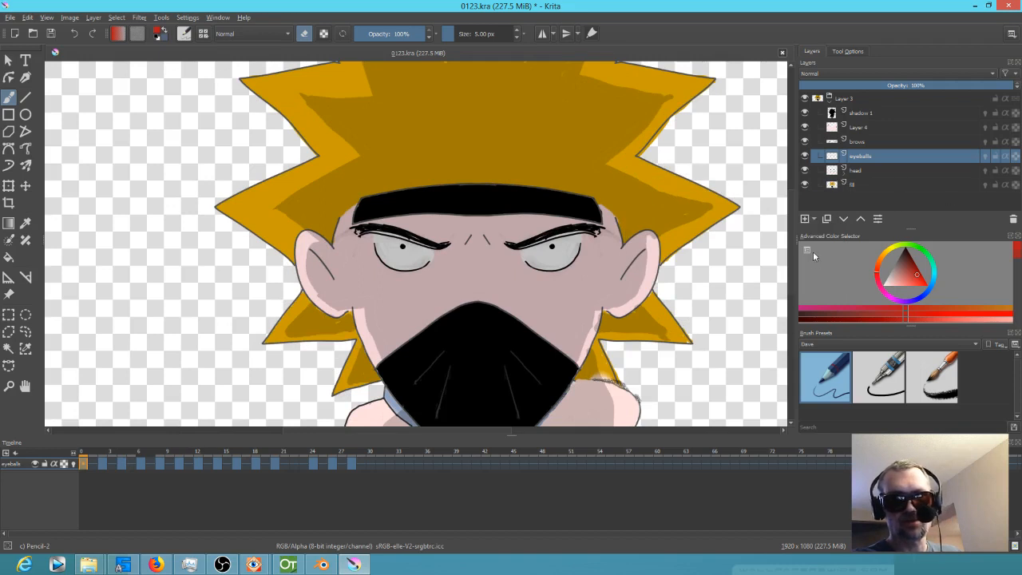
# Step: Add a new paint layer above the eyeballs layer, name it "eyeblood", and save the file
pyautogui.click(805, 217)
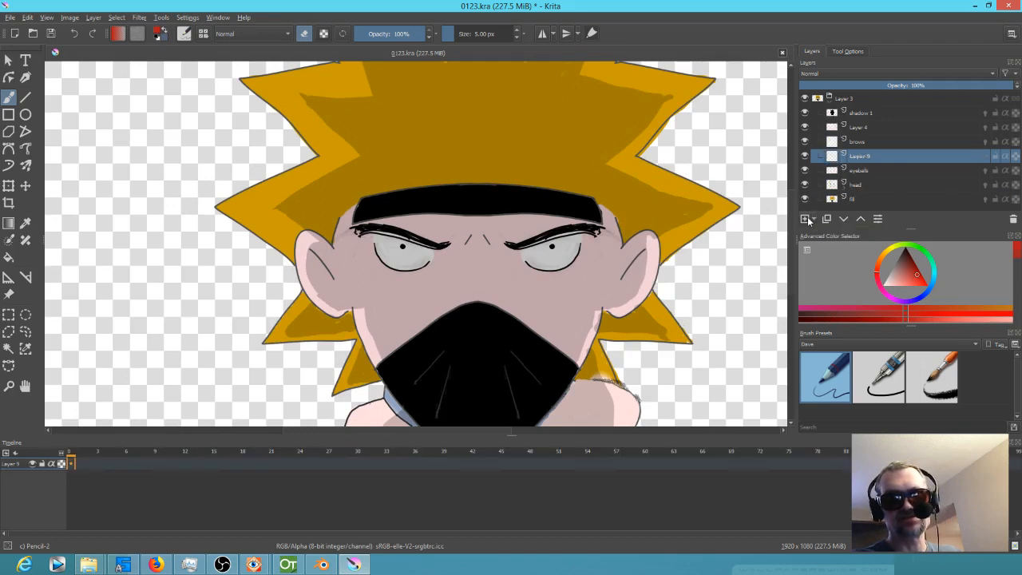
pyautogui.doubleClick(872, 156)
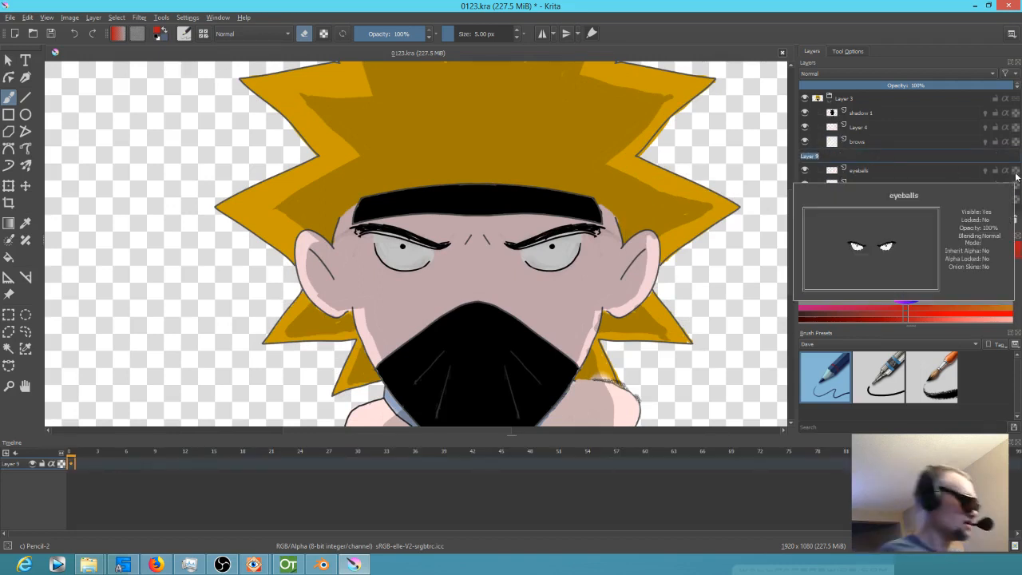
pyautogui.write('eyeblood')
pyautogui.press('Return')
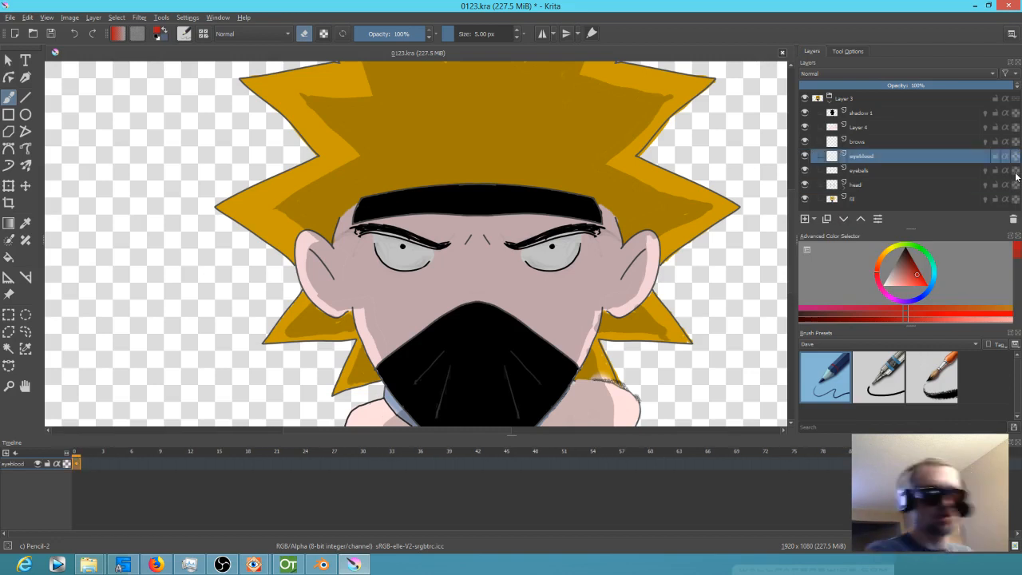
pyautogui.hotkey('ctrl', 's')
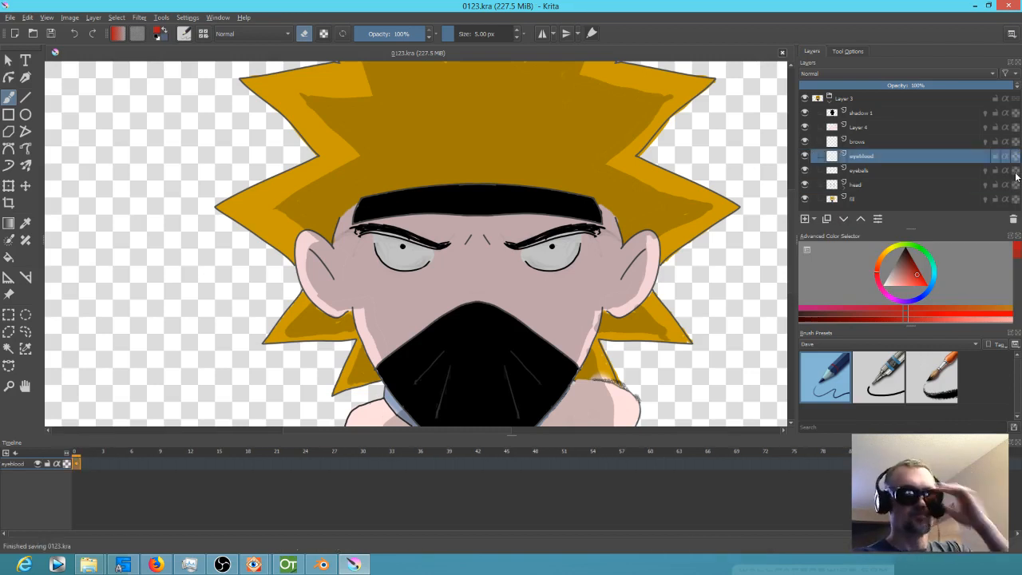
# Step: With a brighter red on the eyeblood layer, line the lower eyelids on frame 0 and add red veins around both eyes on frame 2
pyautogui.moveTo(1018, 185)
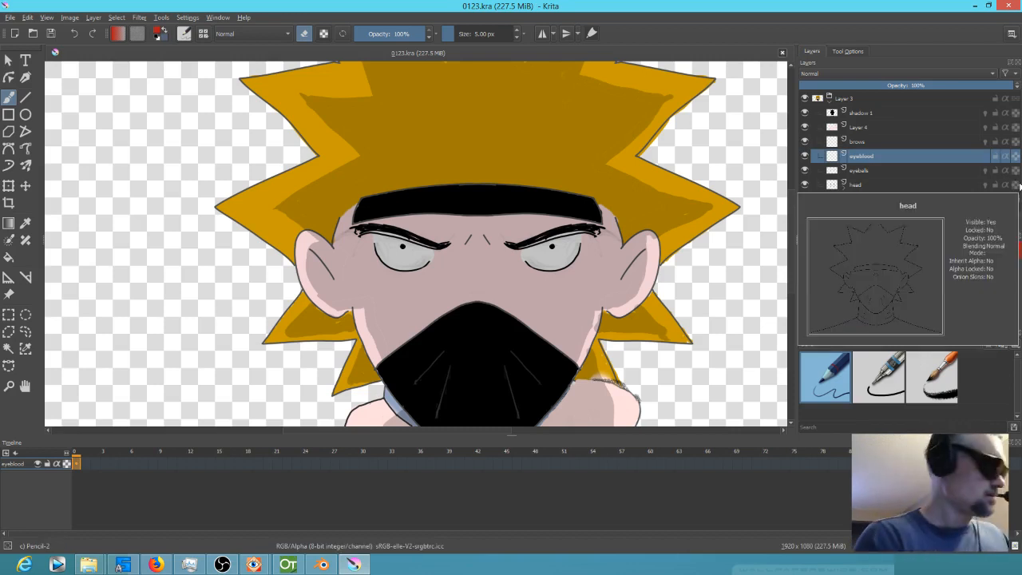
pyautogui.moveTo(920, 284)
pyautogui.mouseDown()
pyautogui.moveTo(935, 292)
pyautogui.moveTo(928, 274)
pyautogui.mouseUp()
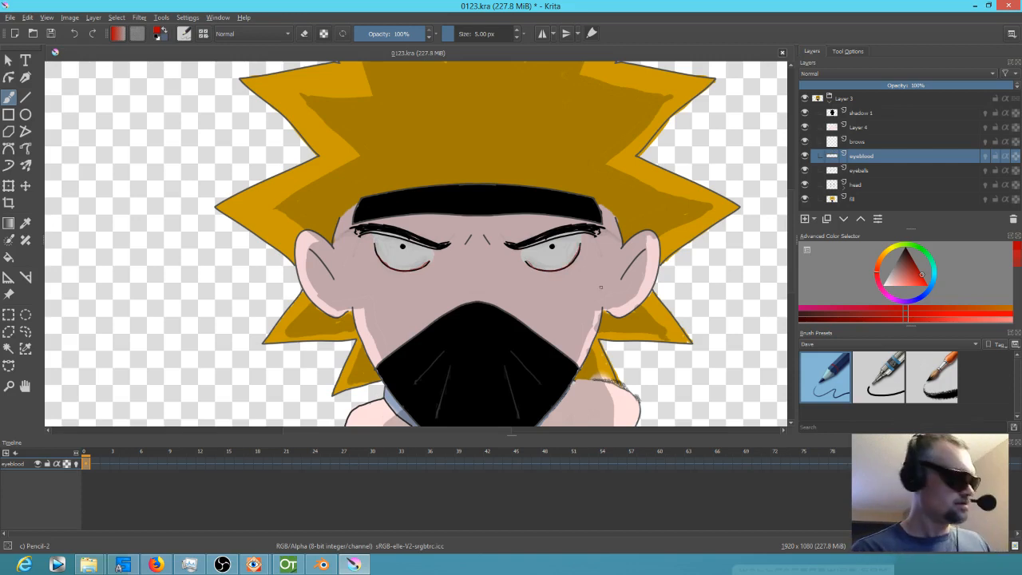
pyautogui.press('Right')
pyautogui.press('Right')
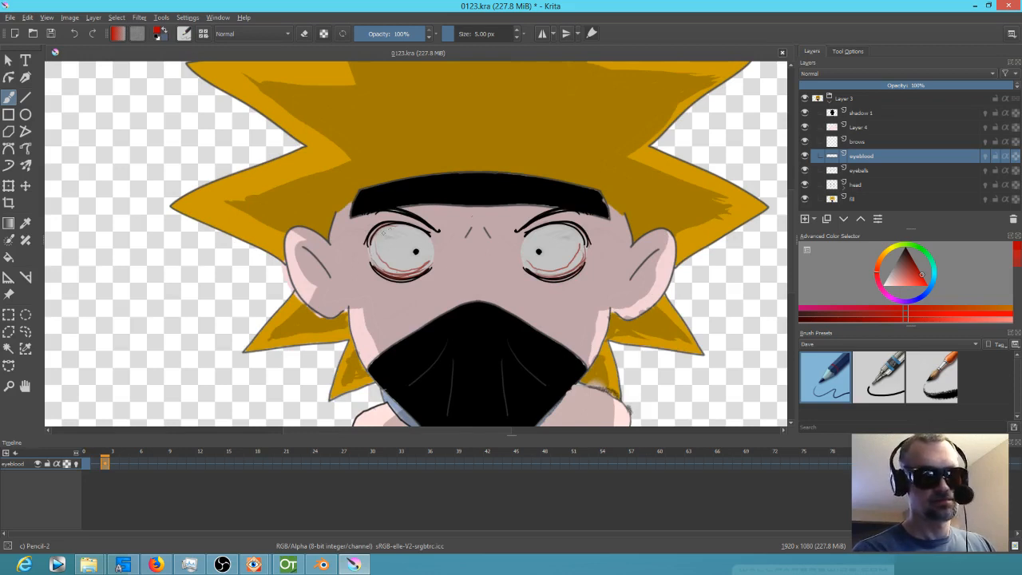
pyautogui.moveTo(408, 228); pyautogui.dragTo(380, 232)
pyautogui.moveTo(532, 237)
pyautogui.mouseDown()
pyautogui.moveTo(567, 228)
pyautogui.moveTo(582, 250)
pyautogui.mouseUp()
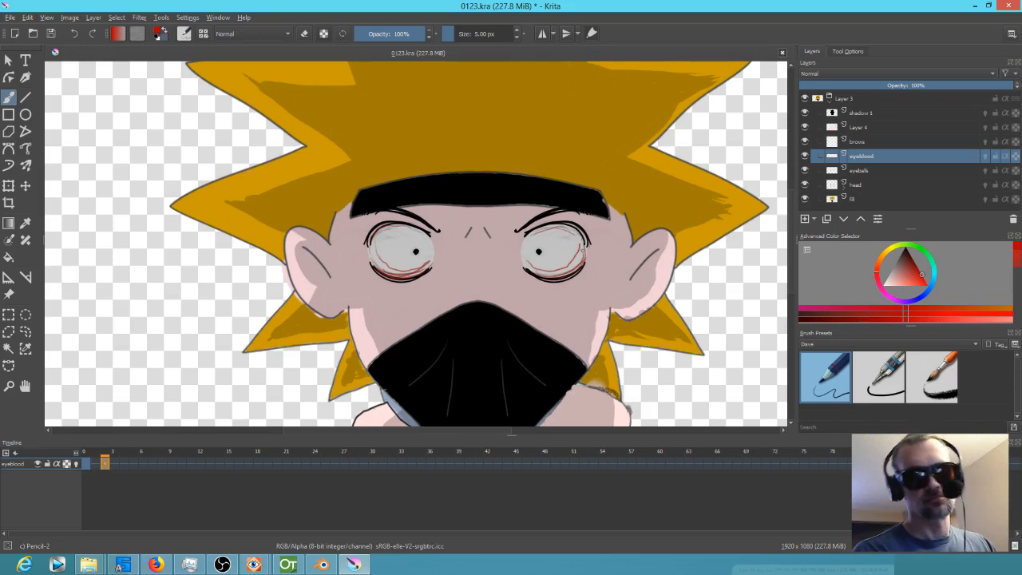
pyautogui.moveTo(375, 253); pyautogui.dragTo(380, 269)
# Step: On frame 4 of the eyeblood layer, remove the carried-over veins and draw short red ones near the eyeball edges
pyautogui.press('Right')
pyautogui.press('Right')
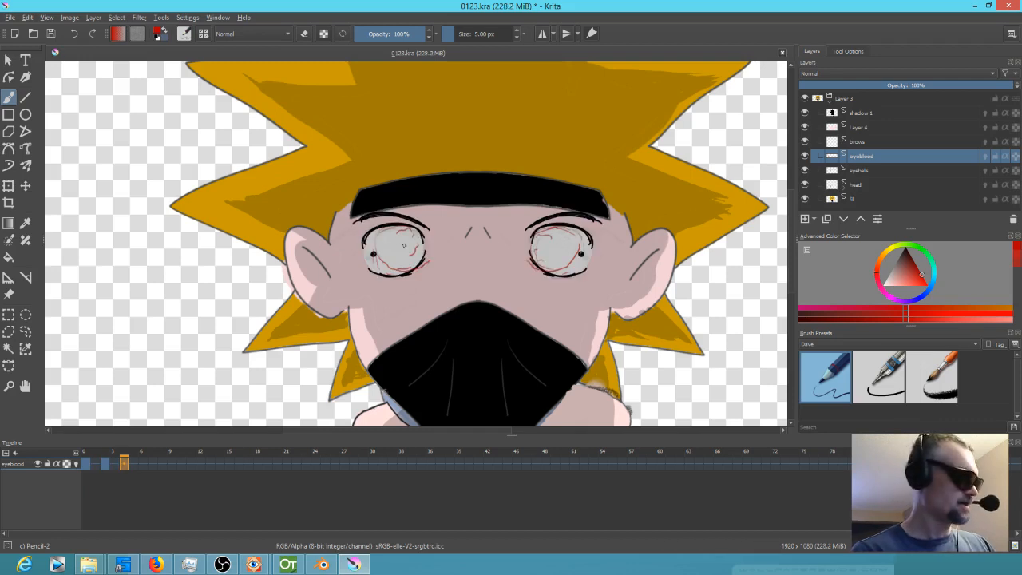
pyautogui.hotkey('ctrl', 'z')
pyautogui.moveTo(577, 236); pyautogui.dragTo(575, 231)
pyautogui.moveTo(371, 239); pyautogui.dragTo(378, 233)
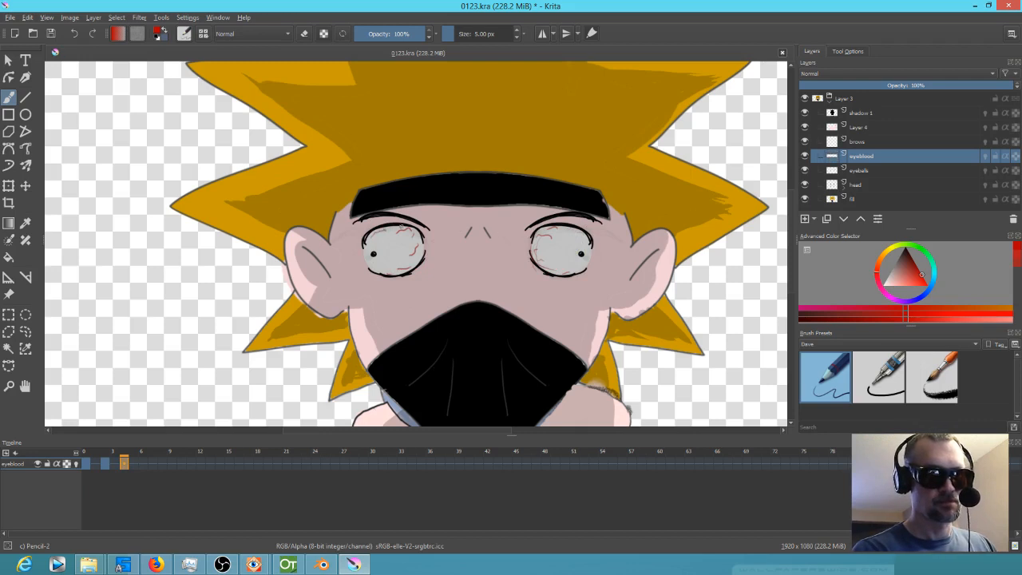
# Step: On frame 6, clear the carried-over veins and draw short red squiggles around the edges of both round eyeballs
pyautogui.press('Right')
pyautogui.press('Right')
pyautogui.press('Delete')
pyautogui.moveTo(367, 266)
pyautogui.mouseDown()
pyautogui.moveTo(378, 261)
pyautogui.moveTo(376, 273)
pyautogui.moveTo(423, 258)
pyautogui.mouseUp()
pyautogui.moveTo(386, 214); pyautogui.dragTo(361, 253)
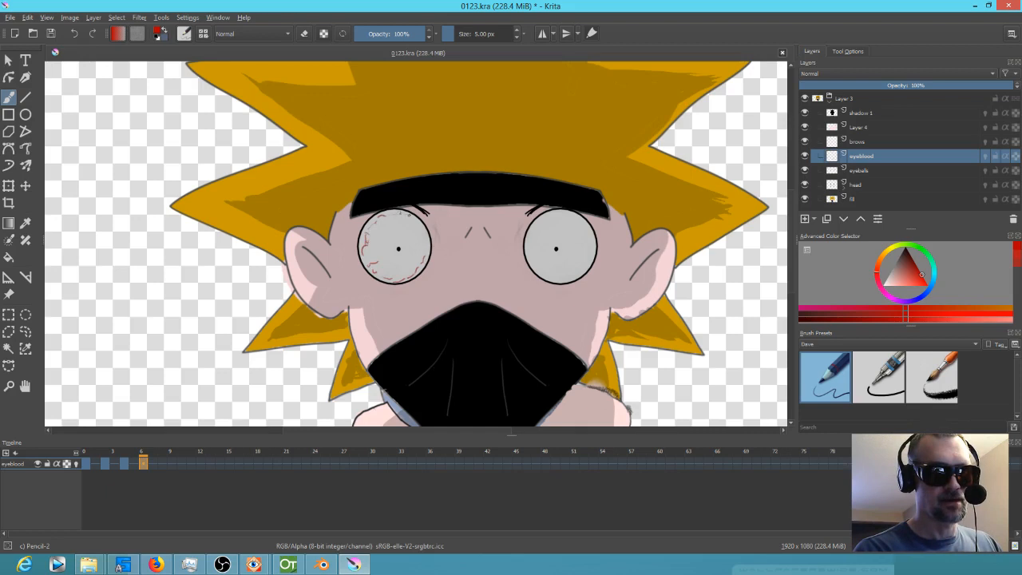
pyautogui.moveTo(422, 231)
pyautogui.mouseDown()
pyautogui.moveTo(425, 243)
pyautogui.moveTo(411, 227)
pyautogui.mouseUp()
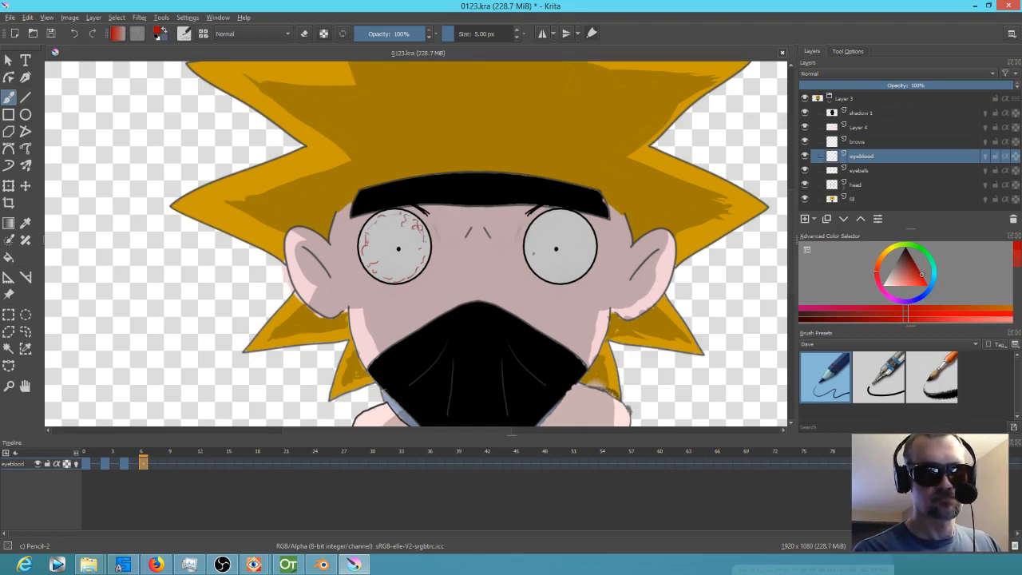
pyautogui.moveTo(591, 240); pyautogui.dragTo(590, 255)
pyautogui.moveTo(567, 213)
pyautogui.mouseDown()
pyautogui.moveTo(529, 238)
pyautogui.moveTo(567, 222)
pyautogui.mouseUp()
pyautogui.moveTo(540, 274); pyautogui.dragTo(550, 268)
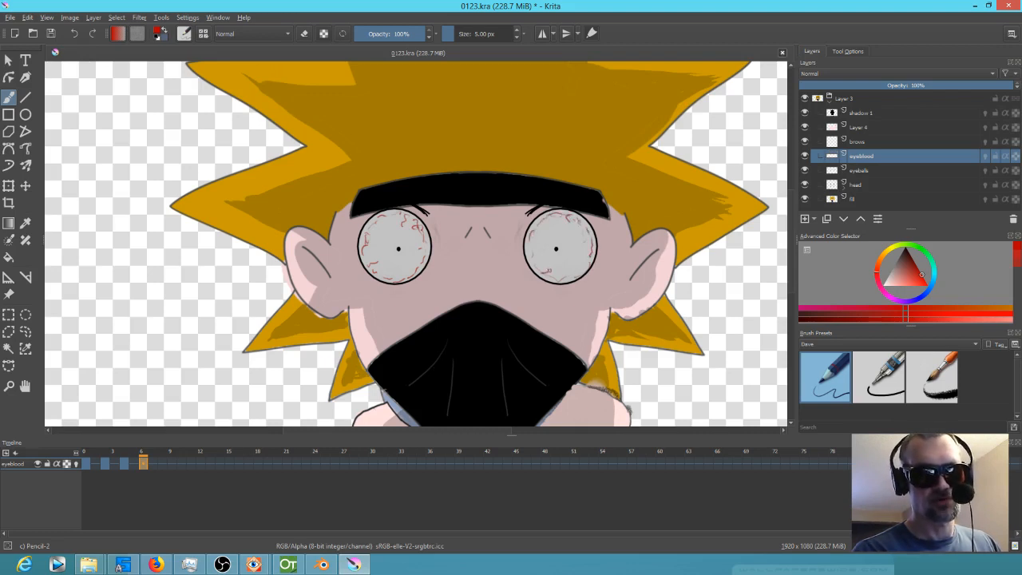
pyautogui.moveTo(547, 223)
pyautogui.mouseDown()
pyautogui.moveTo(581, 271)
pyautogui.moveTo(558, 281)
pyautogui.mouseUp()
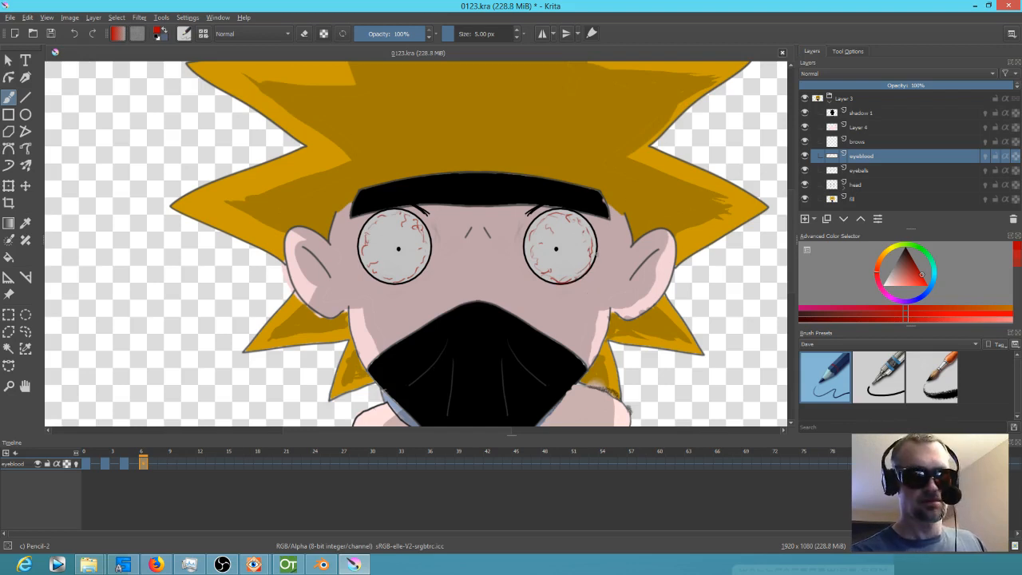
# Step: On frame 8, clear the carried-over veins and draw branching red veins across both large spiral-pupil eyeballs
pyautogui.press('Right')
pyautogui.press('Right')
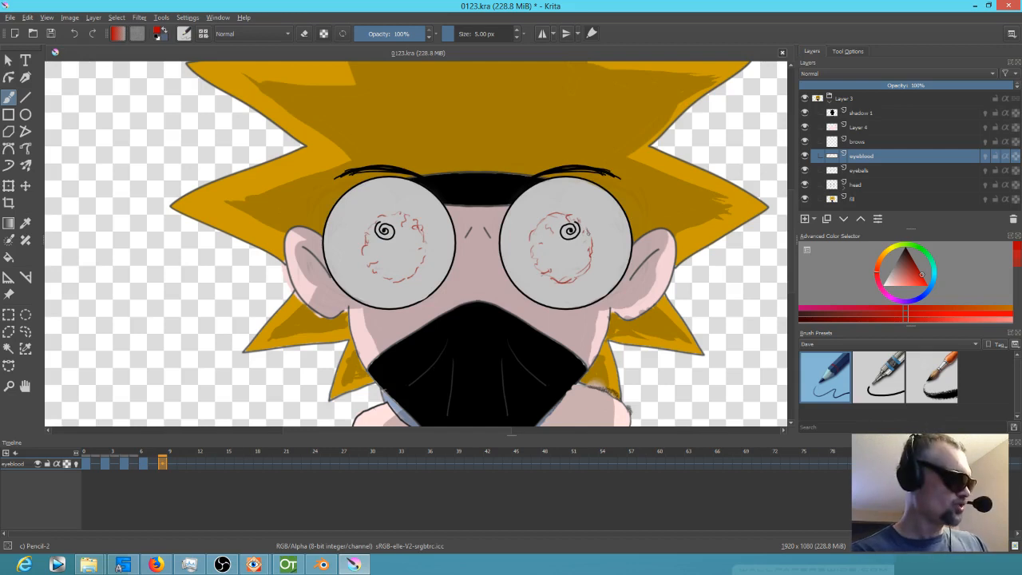
pyautogui.press('Delete')
pyautogui.moveTo(358, 295); pyautogui.dragTo(372, 254)
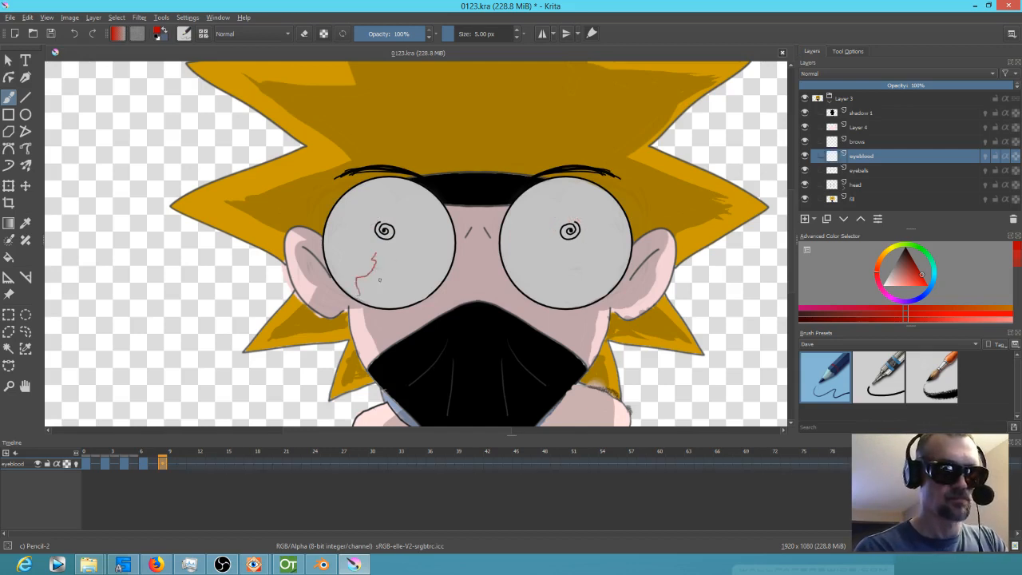
pyautogui.moveTo(426, 288); pyautogui.dragTo(403, 260)
pyautogui.moveTo(439, 220)
pyautogui.mouseDown()
pyautogui.moveTo(423, 216)
pyautogui.moveTo(409, 236)
pyautogui.moveTo(444, 235)
pyautogui.moveTo(430, 247)
pyautogui.mouseUp()
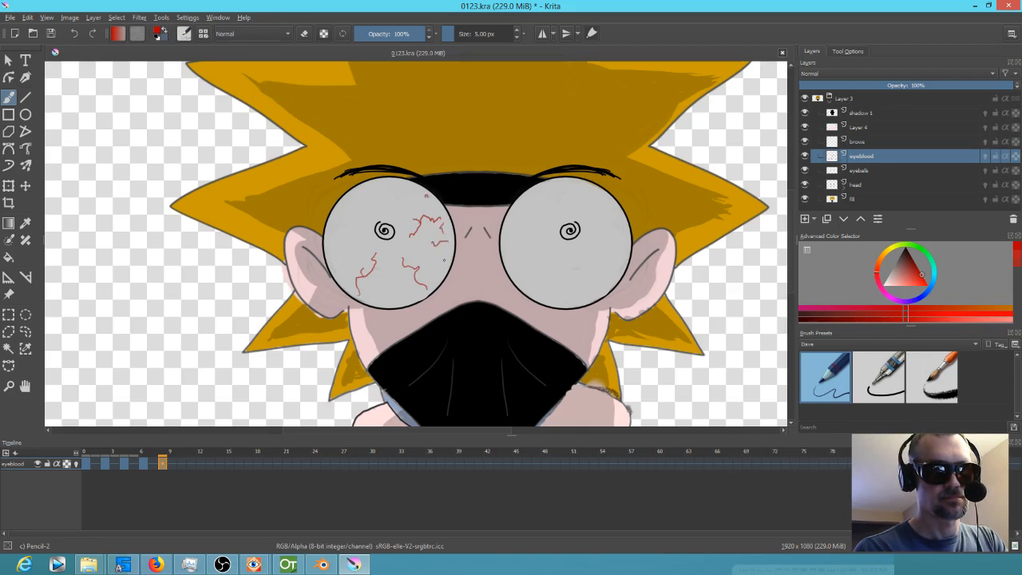
pyautogui.moveTo(398, 295)
pyautogui.mouseDown()
pyautogui.moveTo(388, 283)
pyautogui.moveTo(334, 273)
pyautogui.moveTo(329, 249)
pyautogui.moveTo(357, 195)
pyautogui.moveTo(369, 214)
pyautogui.moveTo(396, 183)
pyautogui.moveTo(411, 192)
pyautogui.mouseUp()
pyautogui.moveTo(520, 283)
pyautogui.mouseDown()
pyautogui.moveTo(552, 256)
pyautogui.moveTo(523, 265)
pyautogui.moveTo(513, 228)
pyautogui.moveTo(581, 199)
pyautogui.moveTo(575, 210)
pyautogui.mouseUp()
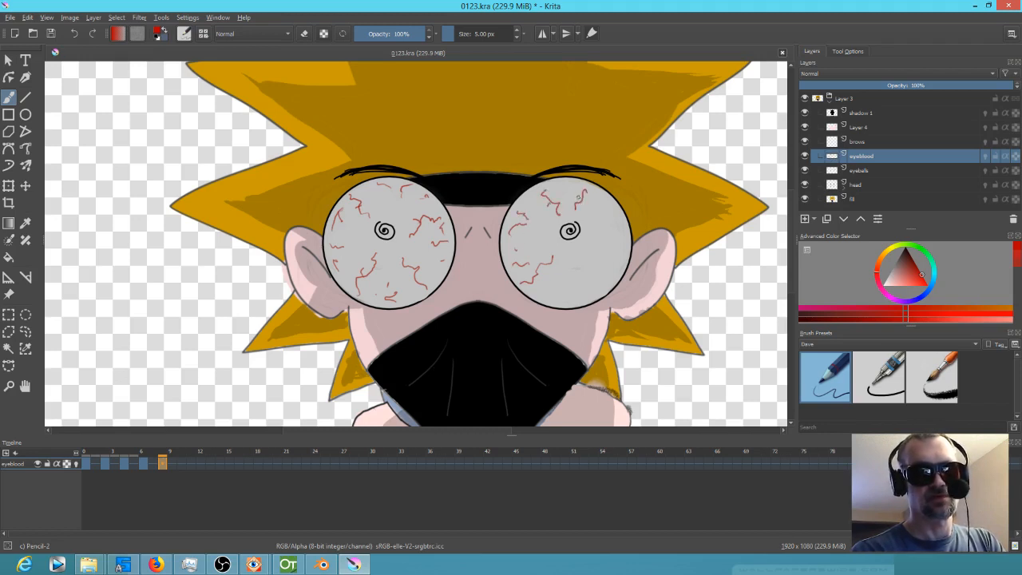
pyautogui.moveTo(623, 232)
pyautogui.mouseDown()
pyautogui.moveTo(612, 282)
pyautogui.moveTo(569, 302)
pyautogui.moveTo(569, 262)
pyautogui.moveTo(568, 287)
pyautogui.moveTo(607, 262)
pyautogui.mouseUp()
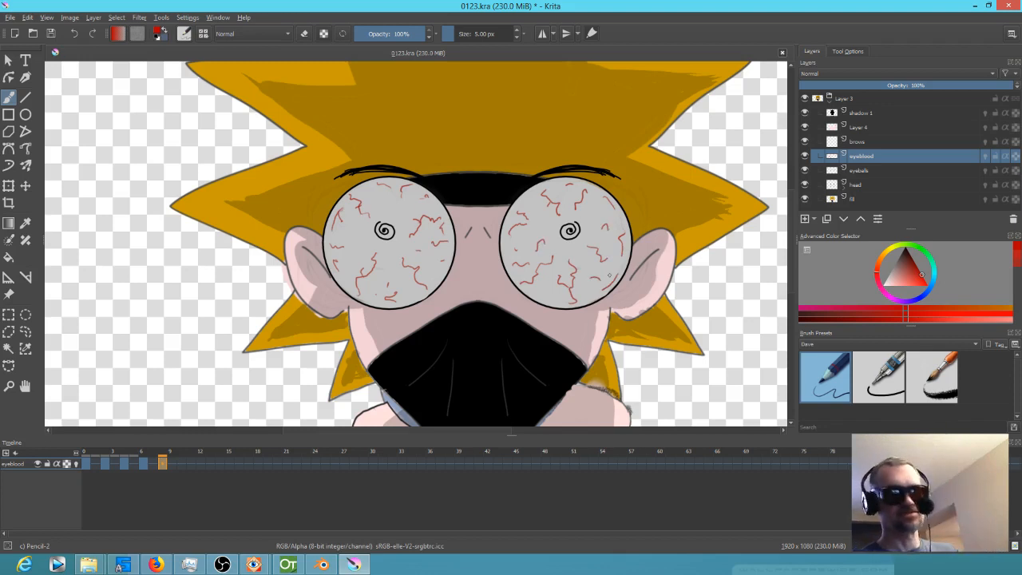
# Step: On frame 10, clear the carried-over veins and draw red veins along the rim and lower part of the left eyeball
pyautogui.press('Right')
pyautogui.press('Right')
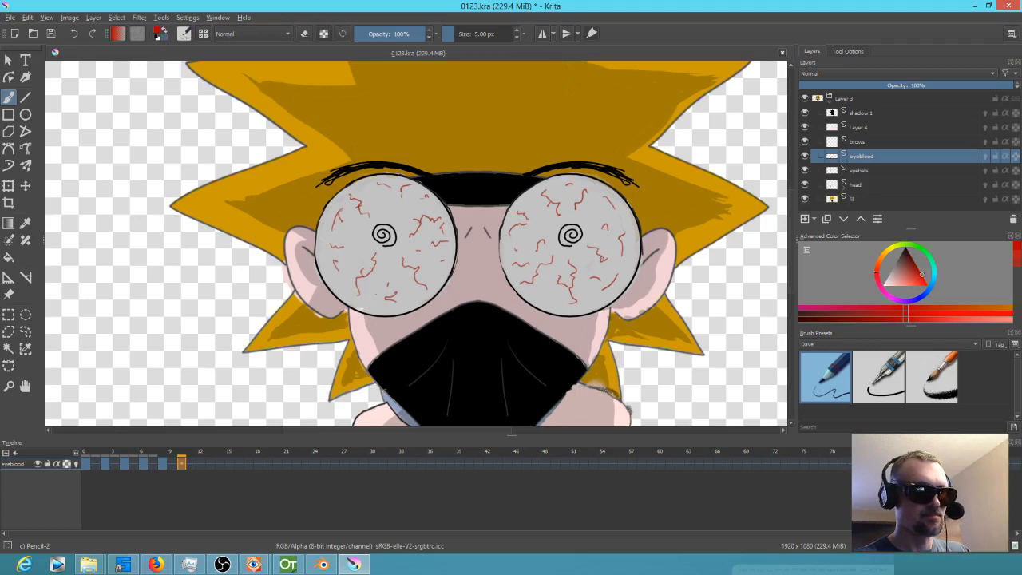
pyautogui.press('Delete')
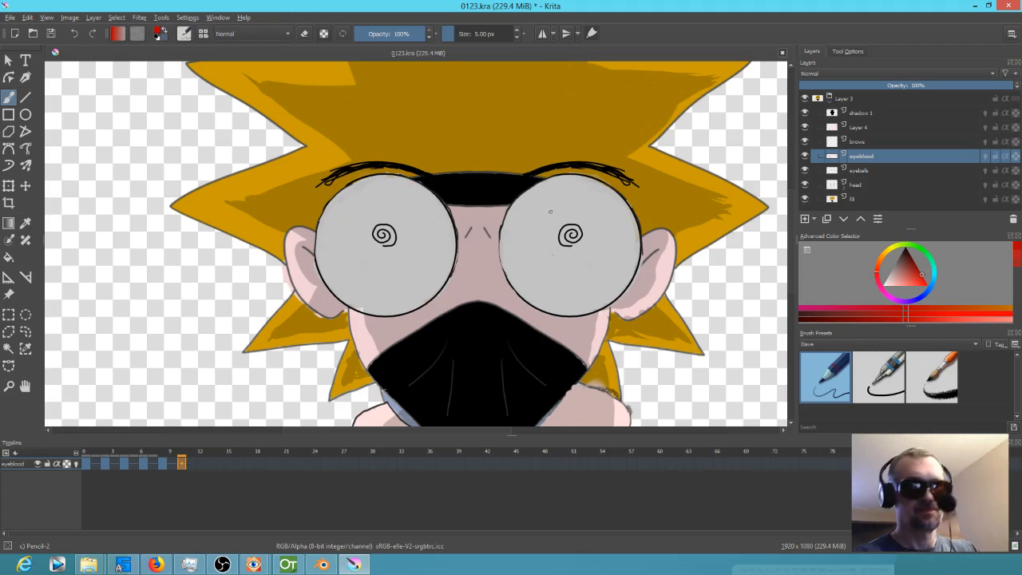
pyautogui.moveTo(390, 269)
pyautogui.mouseDown()
pyautogui.moveTo(411, 301)
pyautogui.moveTo(390, 312)
pyautogui.moveTo(403, 306)
pyautogui.moveTo(374, 304)
pyautogui.moveTo(377, 254)
pyautogui.moveTo(361, 276)
pyautogui.moveTo(323, 268)
pyautogui.moveTo(322, 224)
pyautogui.moveTo(351, 204)
pyautogui.moveTo(361, 214)
pyautogui.mouseUp()
pyautogui.moveTo(339, 254)
pyautogui.mouseDown()
pyautogui.moveTo(334, 280)
pyautogui.moveTo(356, 302)
pyautogui.mouseUp()
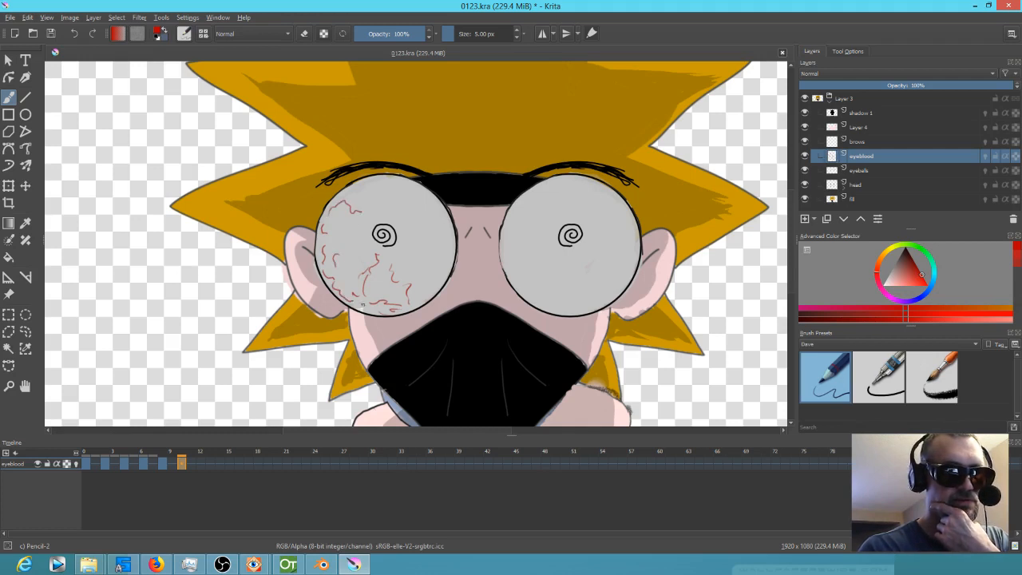
pyautogui.moveTo(372, 183)
pyautogui.mouseDown()
pyautogui.moveTo(352, 199)
pyautogui.moveTo(406, 179)
pyautogui.moveTo(432, 205)
pyautogui.moveTo(425, 215)
pyautogui.mouseUp()
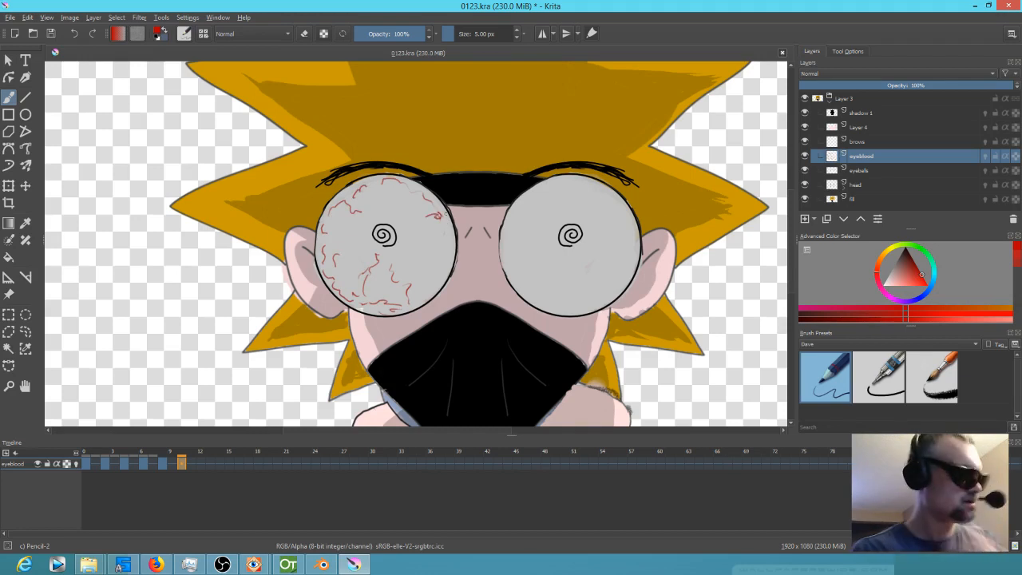
# Step: Compare the new veins on frame 10 with the veined eyeballs on frame 8
pyautogui.press('Left')
pyautogui.press('Left')
pyautogui.press('Left')
pyautogui.press('Left')
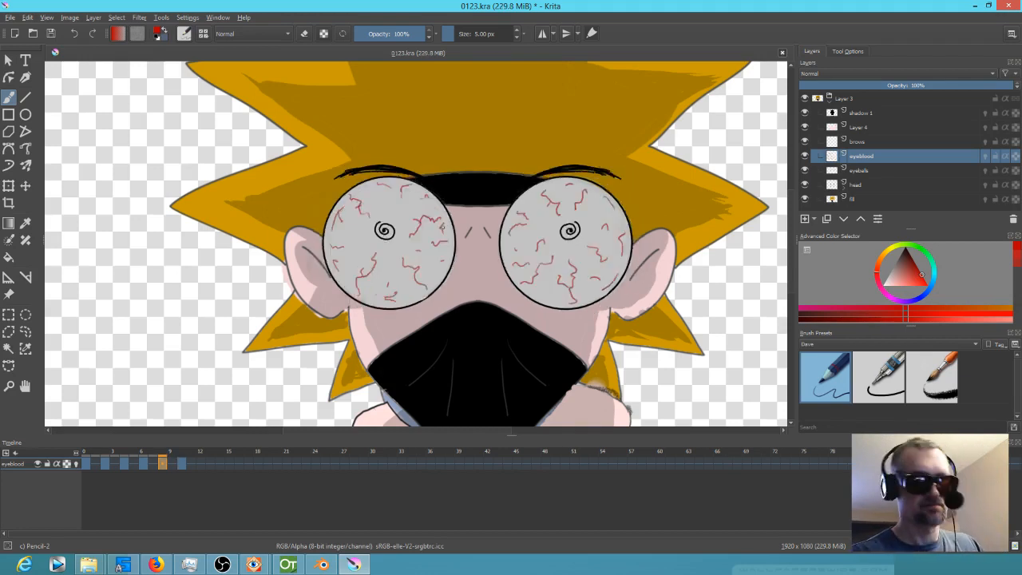
pyautogui.press('Right')
pyautogui.press('Right')
pyautogui.press('Right')
pyautogui.press('Right')
pyautogui.press('Left')
pyautogui.press('Left')
pyautogui.press('Right')
pyautogui.press('Right')
# Step: On frame 10, fill the remaining gaps in the left eyeball with red veins and draw branching veins all over the right eyeball
pyautogui.moveTo(339, 231); pyautogui.dragTo(352, 253)
pyautogui.moveTo(402, 204)
pyautogui.mouseDown()
pyautogui.moveTo(418, 195)
pyautogui.moveTo(431, 235)
pyautogui.moveTo(415, 237)
pyautogui.moveTo(411, 260)
pyautogui.moveTo(437, 283)
pyautogui.moveTo(424, 293)
pyautogui.moveTo(438, 277)
pyautogui.mouseUp()
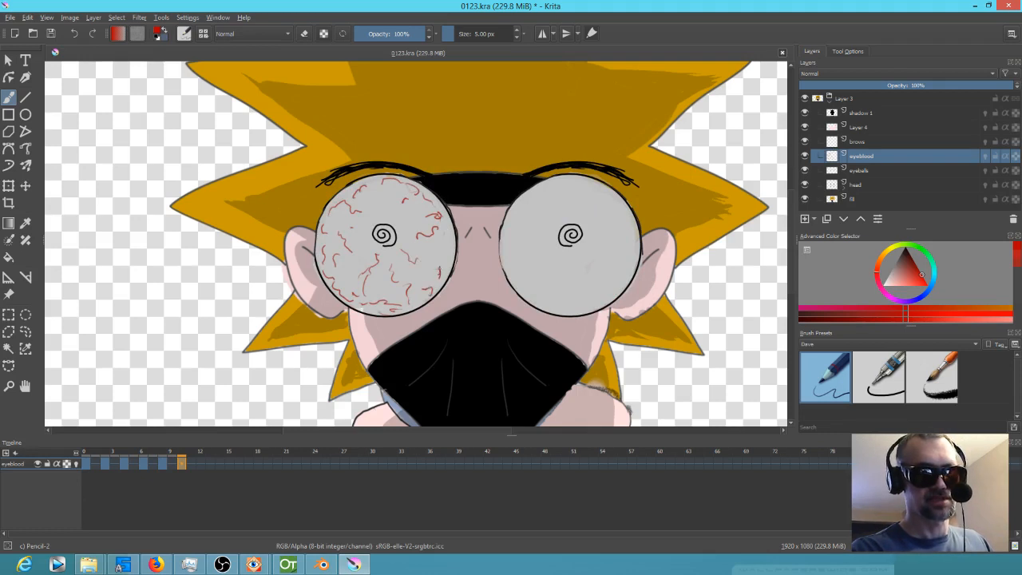
pyautogui.moveTo(513, 273)
pyautogui.mouseDown()
pyautogui.moveTo(549, 252)
pyautogui.moveTo(525, 280)
pyautogui.moveTo(561, 297)
pyautogui.moveTo(567, 259)
pyautogui.mouseUp()
pyautogui.moveTo(549, 300); pyautogui.dragTo(545, 289)
pyautogui.moveTo(506, 229); pyautogui.dragTo(527, 237)
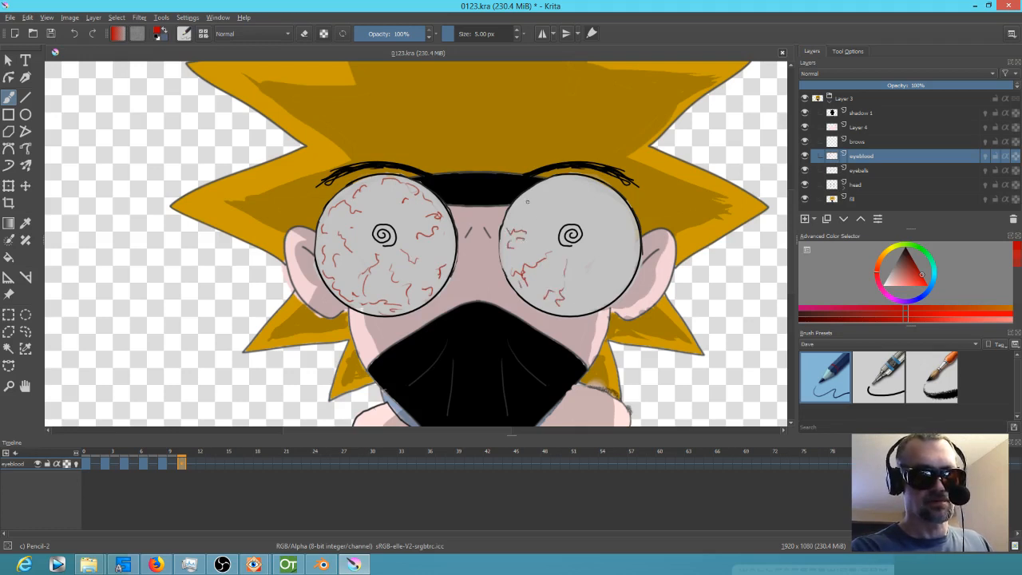
pyautogui.moveTo(519, 209)
pyautogui.mouseDown()
pyautogui.moveTo(550, 186)
pyautogui.moveTo(567, 216)
pyautogui.mouseUp()
pyautogui.moveTo(599, 184)
pyautogui.mouseDown()
pyautogui.moveTo(608, 192)
pyautogui.moveTo(588, 214)
pyautogui.mouseUp()
pyautogui.moveTo(627, 254)
pyautogui.mouseDown()
pyautogui.moveTo(618, 262)
pyautogui.moveTo(592, 237)
pyautogui.moveTo(598, 298)
pyautogui.mouseUp()
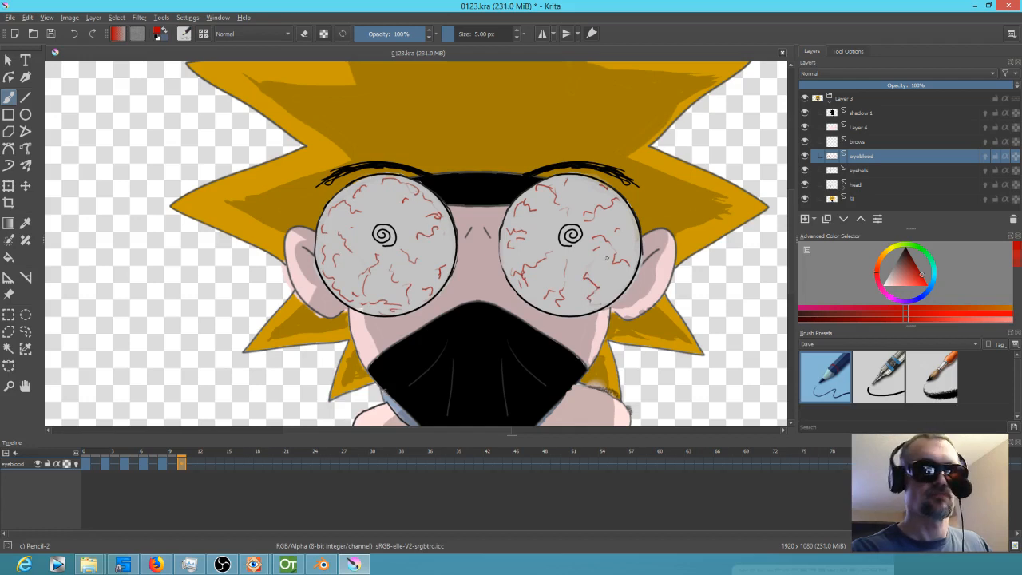
pyautogui.moveTo(585, 185); pyautogui.dragTo(568, 188)
pyautogui.moveTo(543, 221); pyautogui.dragTo(533, 237)
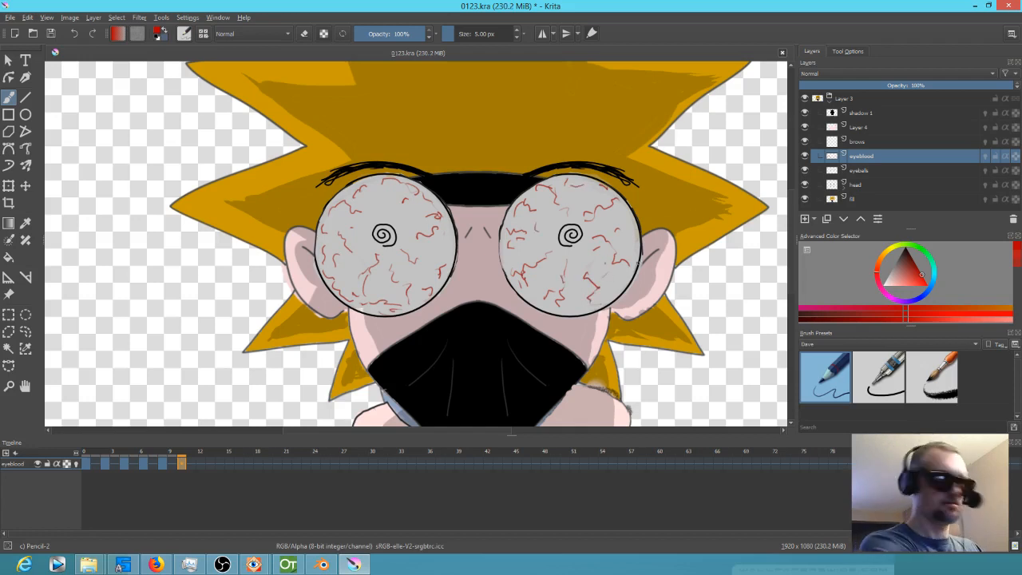
# Step: On frame 12, transform the carried-over veins by mirroring them horizontally and repositioning them over both eyeballs
pyautogui.press('.')
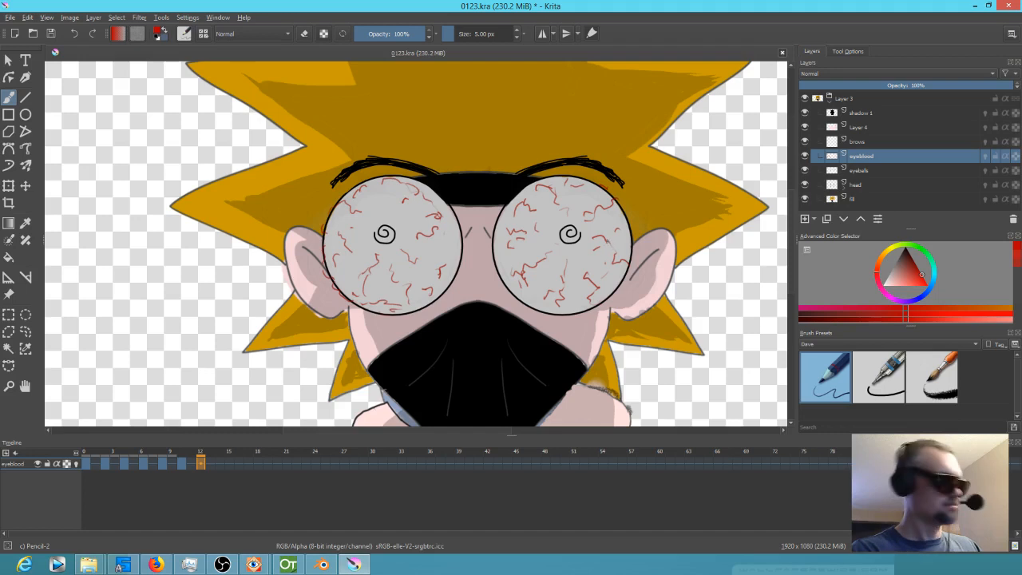
pyautogui.click(182, 465)
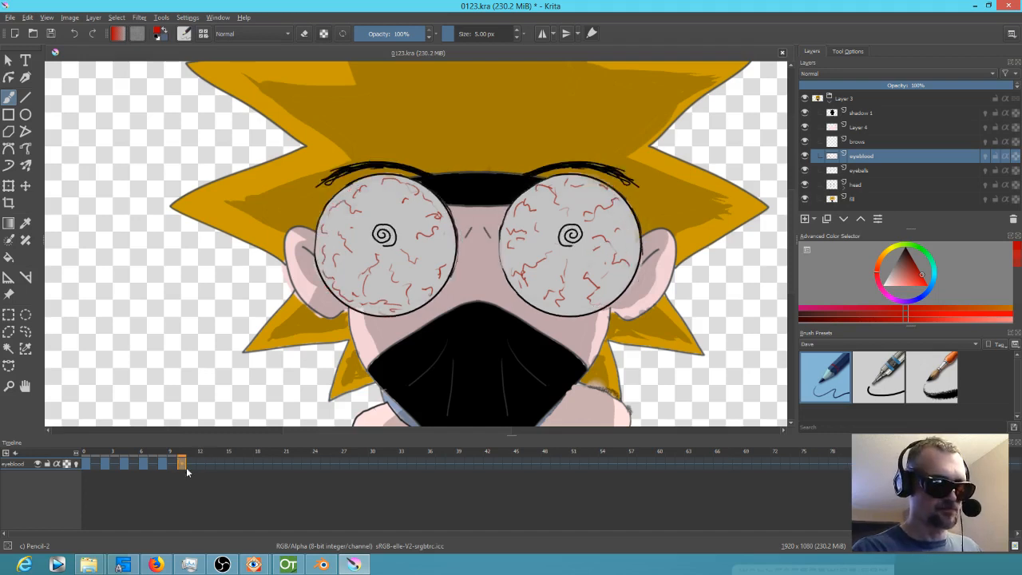
pyautogui.click(201, 464)
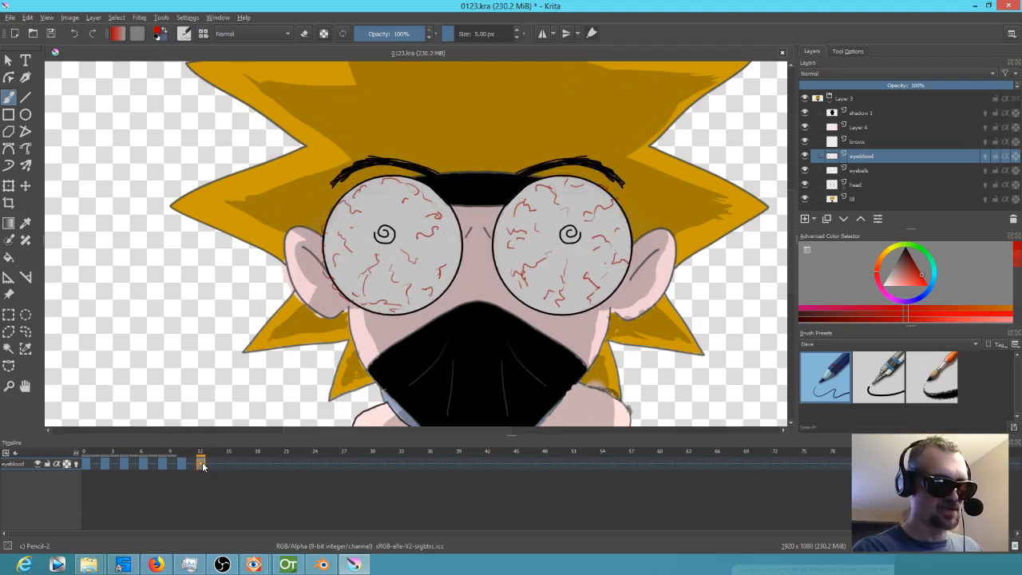
pyautogui.click(8, 185)
pyautogui.moveTo(632, 247); pyautogui.dragTo(38, 277)
pyautogui.moveTo(224, 282); pyautogui.dragTo(526, 283)
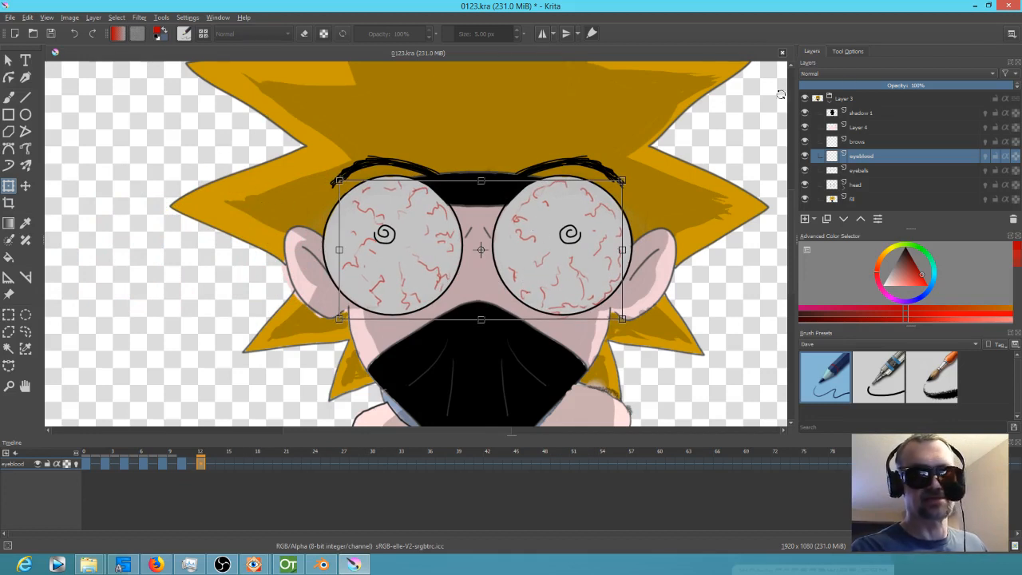
# Step: On frame 12, flip the veins vertically and horizontally, shift them slightly up and left over the eyeballs, and apply the transform
pyautogui.click(849, 51)
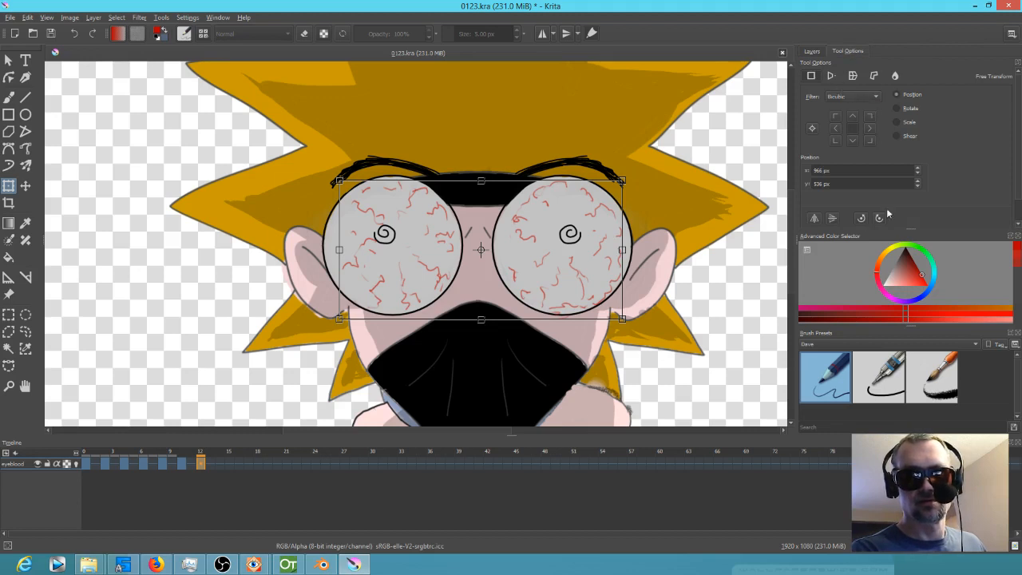
pyautogui.click(831, 220)
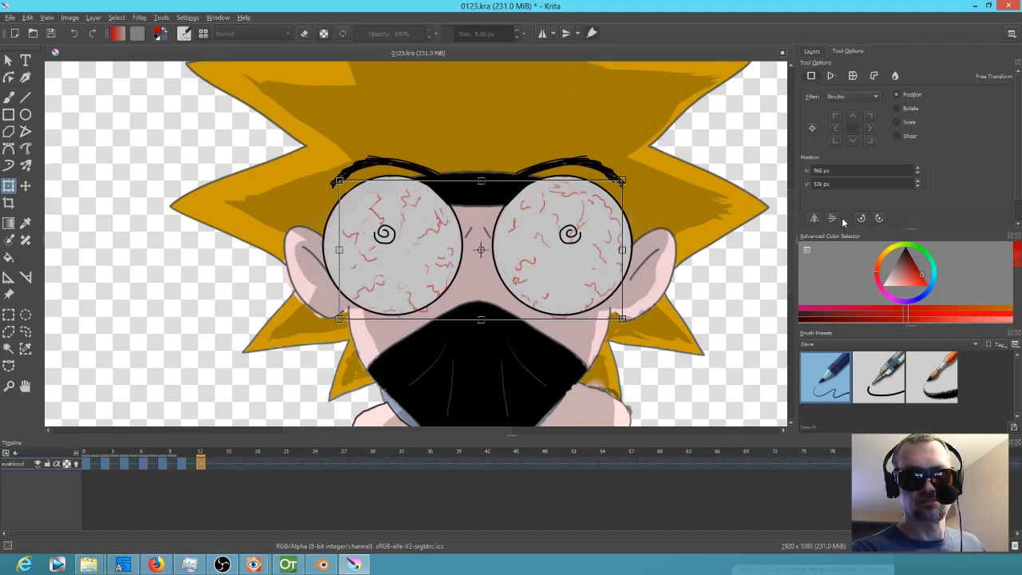
pyautogui.click(813, 220)
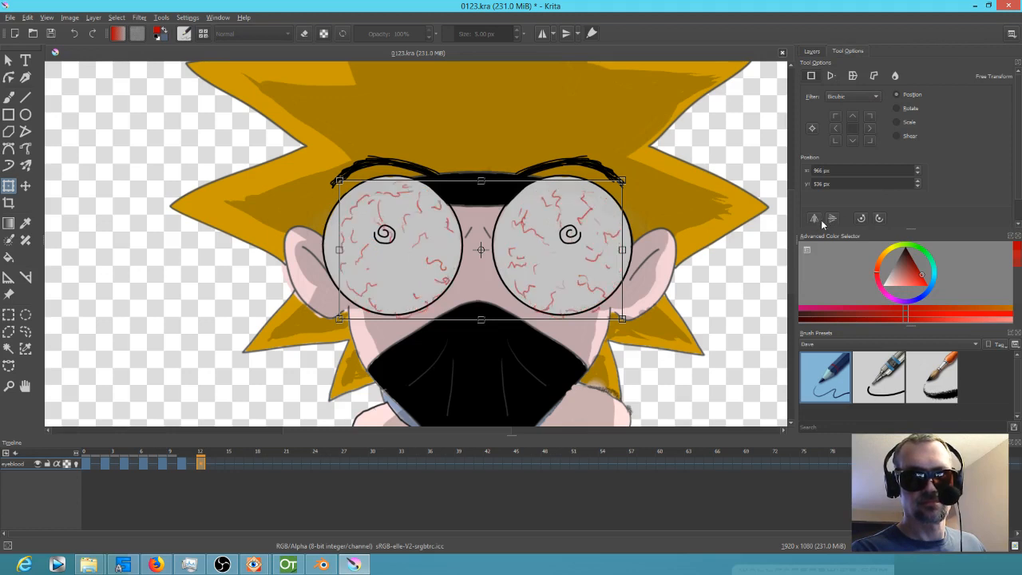
pyautogui.moveTo(539, 281); pyautogui.dragTo(536, 274)
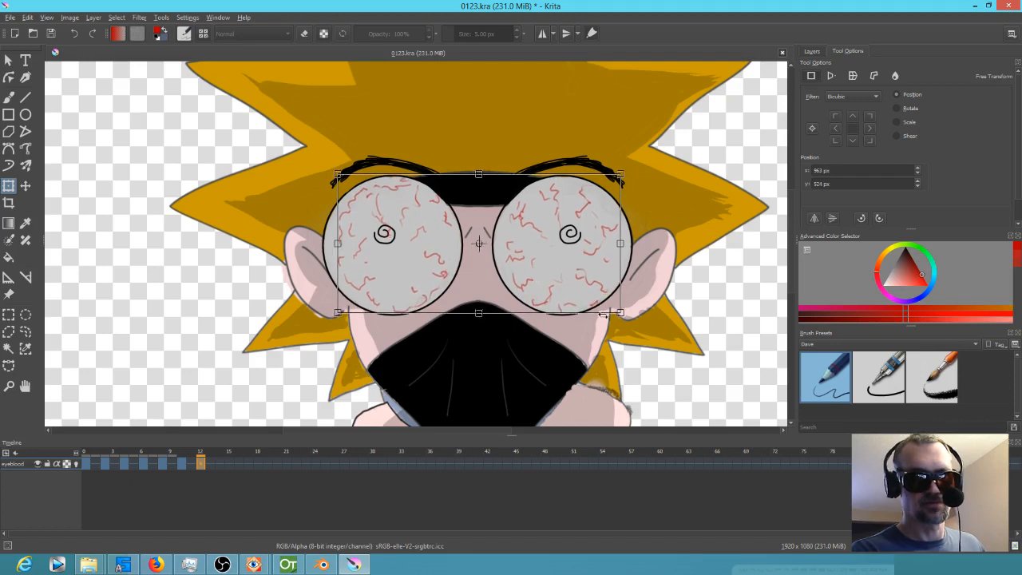
pyautogui.press('Return')
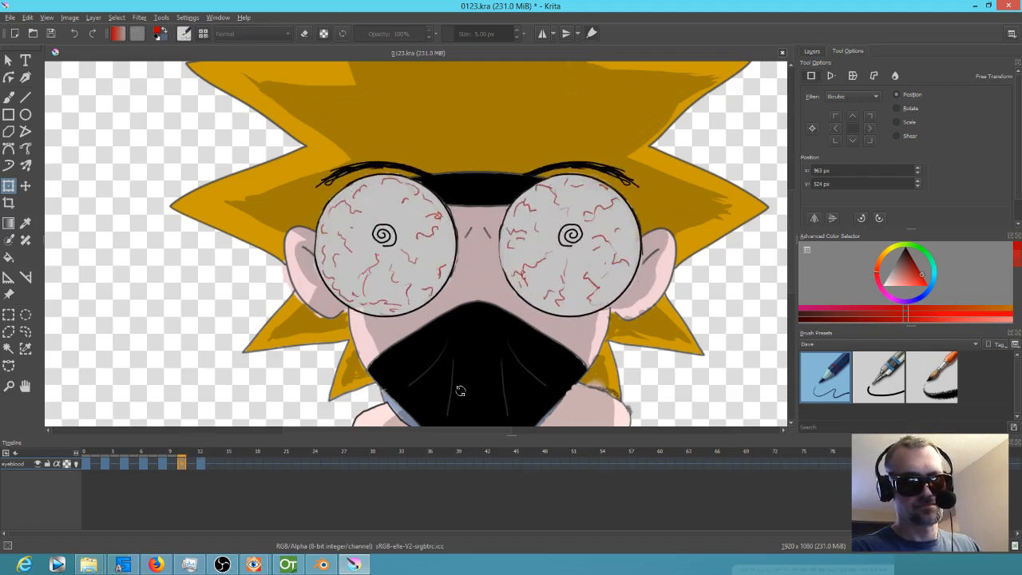
pyautogui.press('e')
pyautogui.press('b')
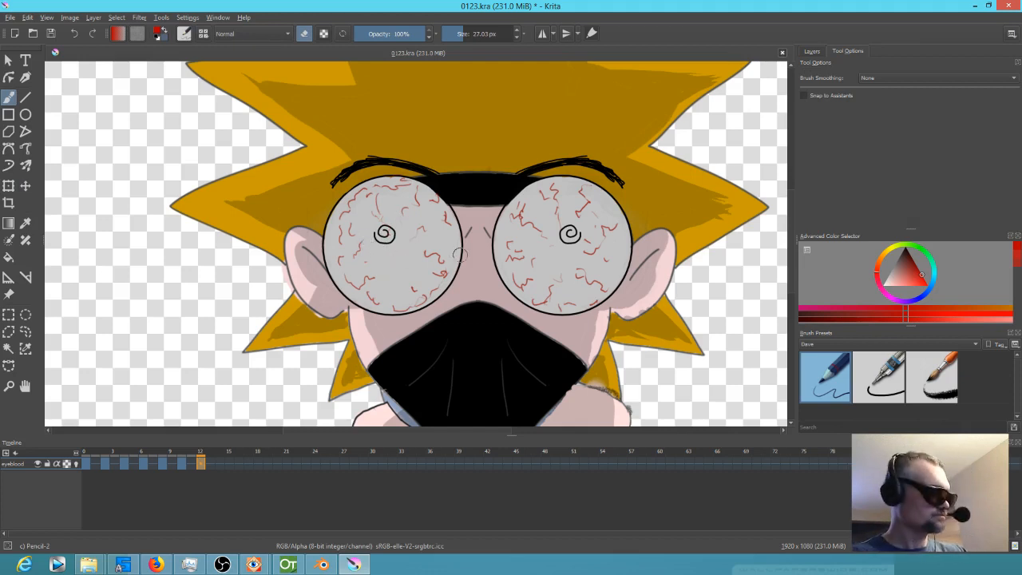
# Step: On frame 14, clear the carried-over veins and draw short red veins all over the right eyeball with the 5 px pencil brush
pyautogui.press('Right')
pyautogui.press('Right')
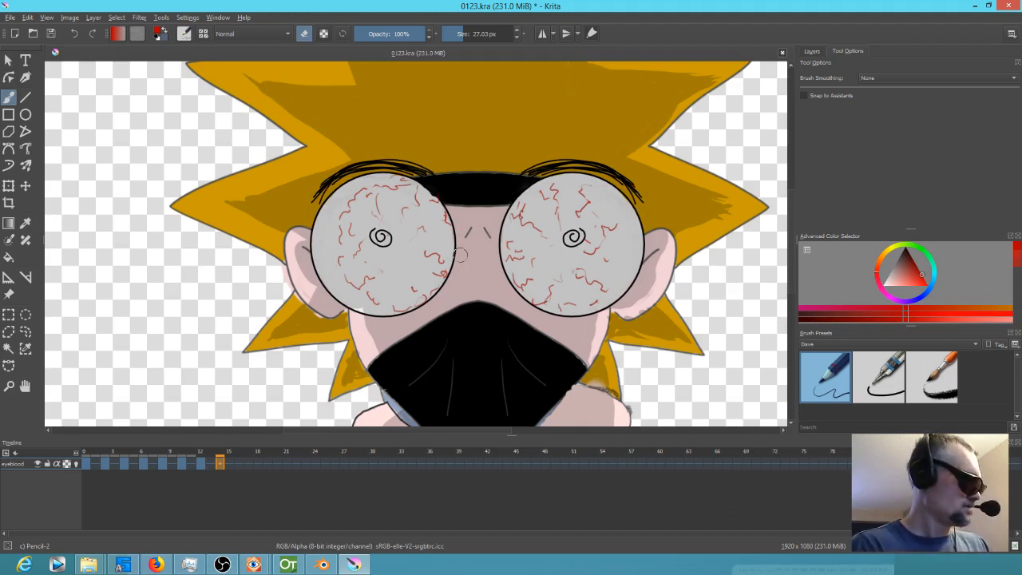
pyautogui.click(858, 391)
pyautogui.click(835, 385)
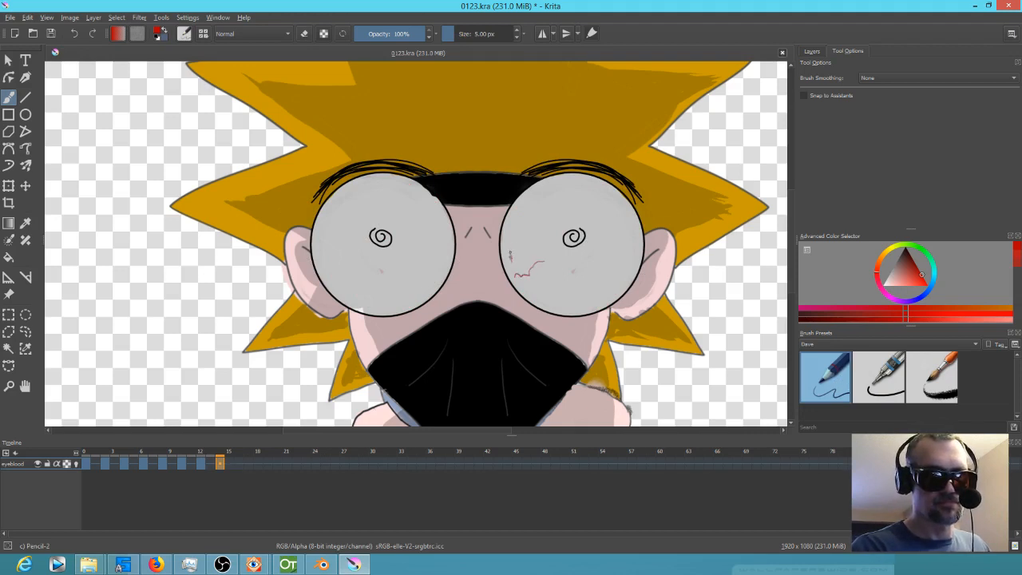
pyautogui.moveTo(584, 307)
pyautogui.mouseDown()
pyautogui.moveTo(610, 296)
pyautogui.moveTo(585, 265)
pyautogui.moveTo(588, 298)
pyautogui.moveTo(561, 268)
pyautogui.mouseUp()
pyautogui.moveTo(538, 190)
pyautogui.mouseDown()
pyautogui.moveTo(569, 209)
pyautogui.moveTo(572, 182)
pyautogui.moveTo(550, 202)
pyautogui.moveTo(556, 224)
pyautogui.moveTo(538, 231)
pyautogui.moveTo(547, 235)
pyautogui.moveTo(526, 220)
pyautogui.mouseUp()
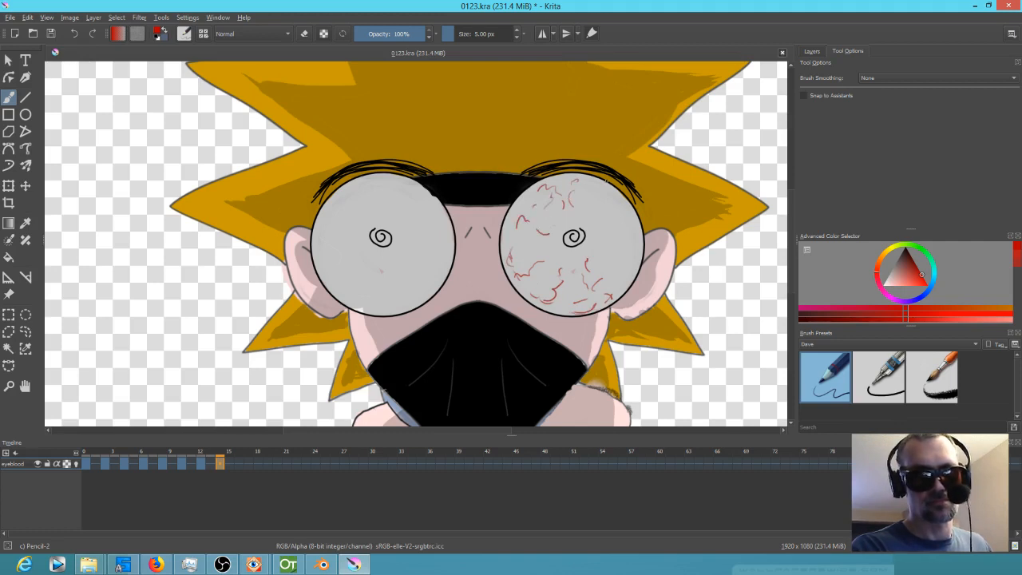
pyautogui.moveTo(639, 228)
pyautogui.mouseDown()
pyautogui.moveTo(639, 242)
pyautogui.moveTo(601, 186)
pyautogui.mouseUp()
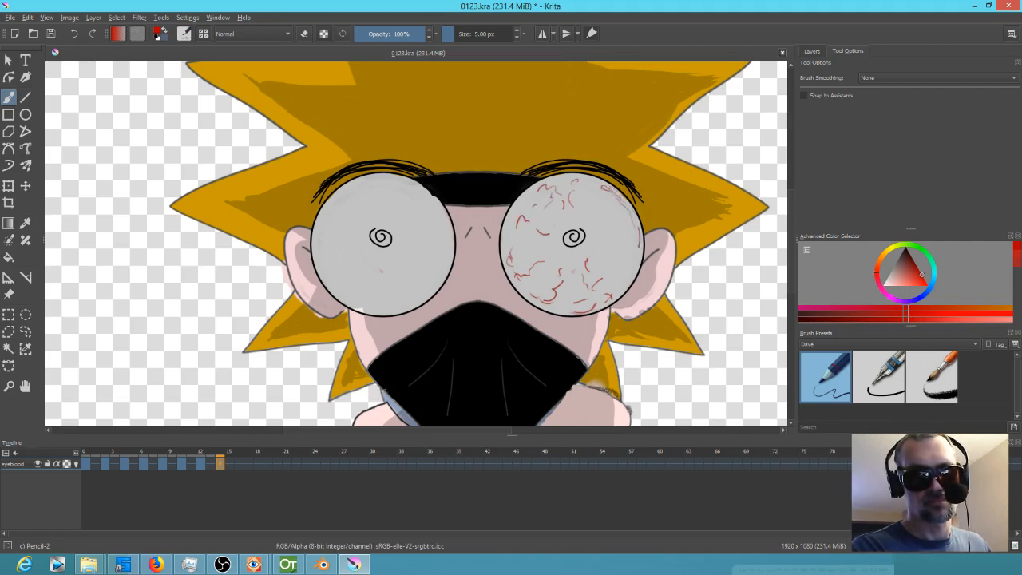
pyautogui.moveTo(630, 223); pyautogui.dragTo(611, 229)
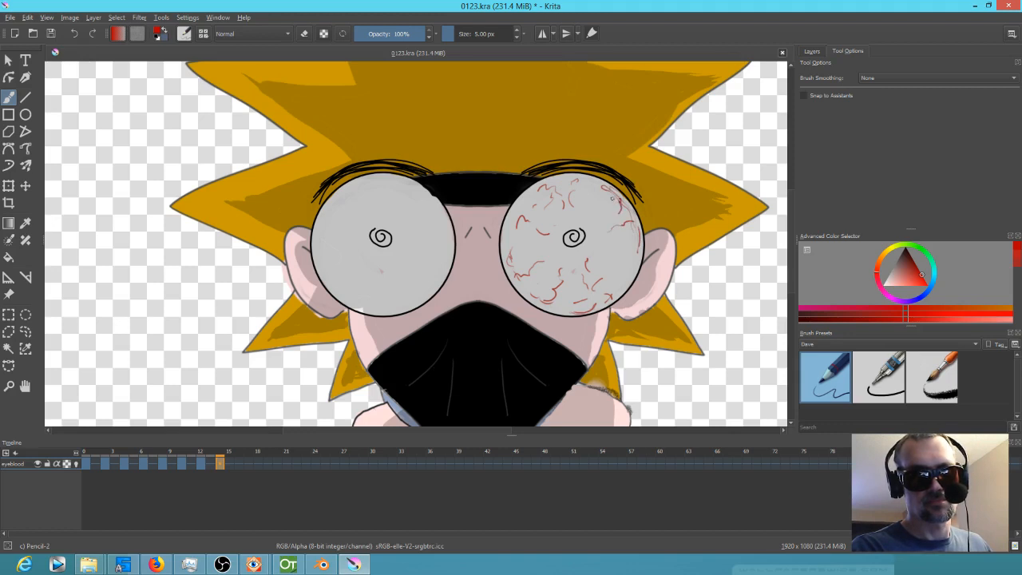
pyautogui.moveTo(628, 265); pyautogui.dragTo(624, 275)
pyautogui.moveTo(594, 277)
pyautogui.mouseDown()
pyautogui.moveTo(601, 289)
pyautogui.moveTo(581, 287)
pyautogui.mouseUp()
pyautogui.moveTo(525, 276); pyautogui.dragTo(561, 308)
pyautogui.moveTo(571, 302)
pyautogui.mouseDown()
pyautogui.moveTo(590, 304)
pyautogui.moveTo(617, 286)
pyautogui.mouseUp()
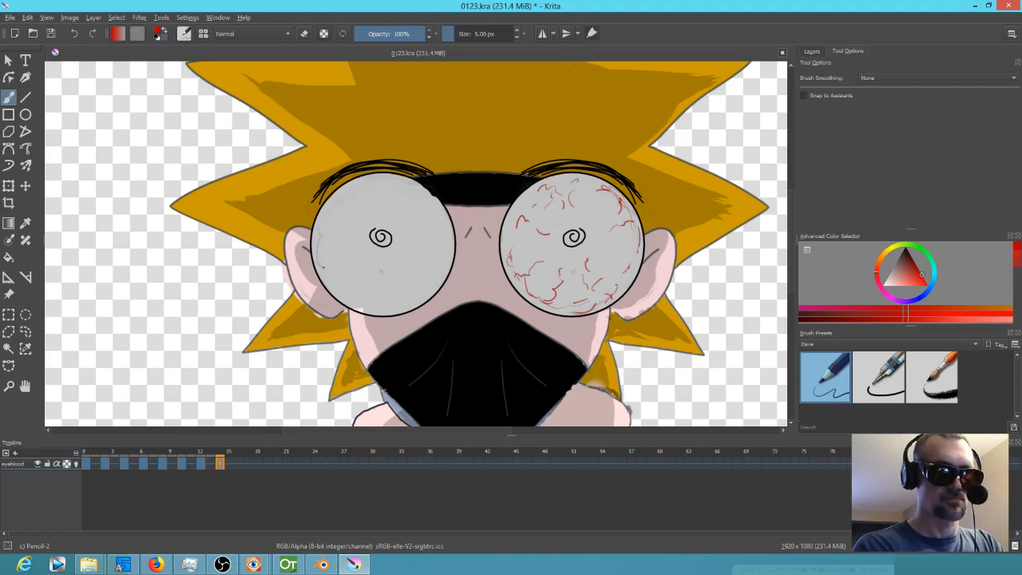
# Step: On frame 14, draw red veins along the rim and across the left eyeball, and add fine rim veins to both eyeballs
pyautogui.moveTo(360, 304)
pyautogui.mouseDown()
pyautogui.moveTo(394, 309)
pyautogui.moveTo(432, 279)
pyautogui.moveTo(446, 247)
pyautogui.mouseUp()
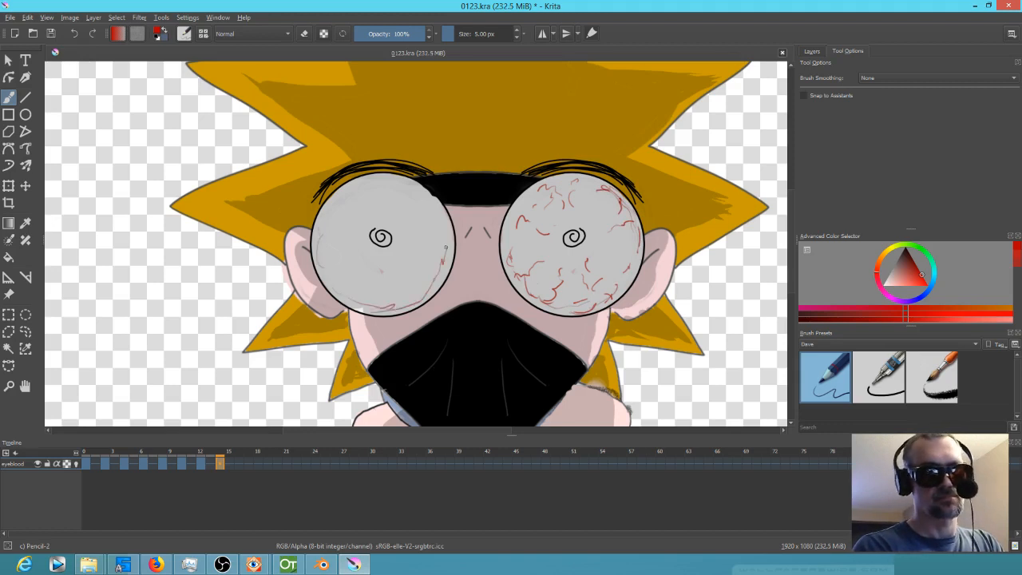
pyautogui.moveTo(413, 183)
pyautogui.mouseDown()
pyautogui.moveTo(353, 185)
pyautogui.moveTo(321, 228)
pyautogui.moveTo(319, 264)
pyautogui.moveTo(352, 243)
pyautogui.moveTo(352, 268)
pyautogui.moveTo(332, 281)
pyautogui.moveTo(377, 292)
pyautogui.moveTo(380, 260)
pyautogui.mouseUp()
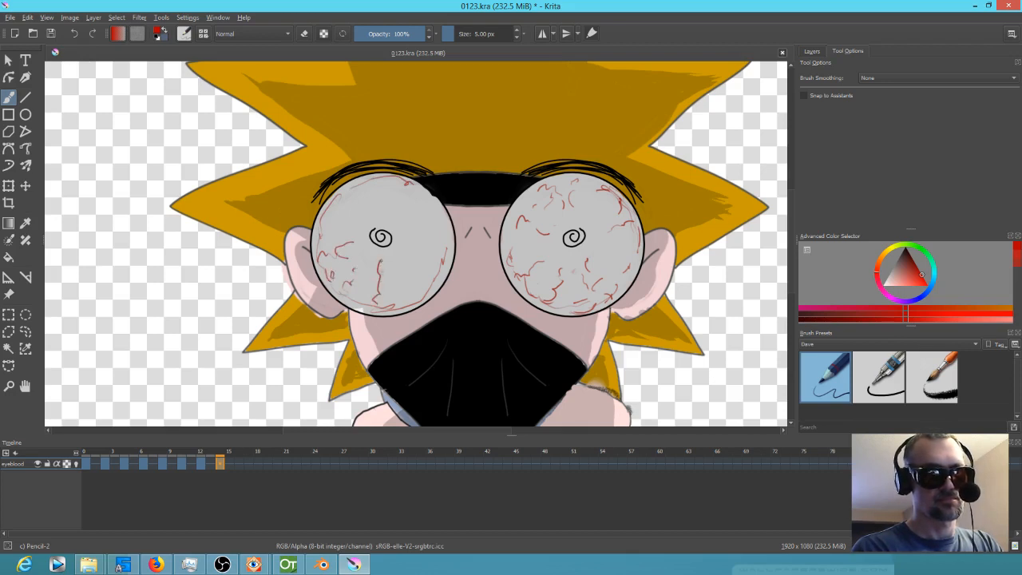
pyautogui.moveTo(402, 301)
pyautogui.mouseDown()
pyautogui.moveTo(413, 292)
pyautogui.moveTo(408, 275)
pyautogui.mouseUp()
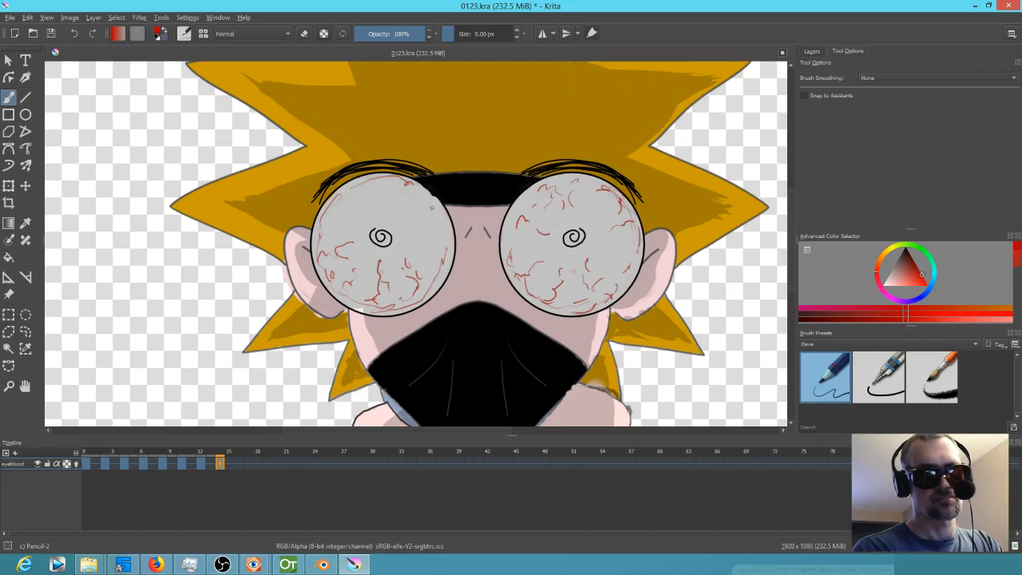
pyautogui.moveTo(426, 211)
pyautogui.mouseDown()
pyautogui.moveTo(402, 231)
pyautogui.moveTo(434, 250)
pyautogui.mouseUp()
pyautogui.moveTo(389, 177)
pyautogui.mouseDown()
pyautogui.moveTo(389, 202)
pyautogui.moveTo(367, 184)
pyautogui.moveTo(330, 209)
pyautogui.moveTo(331, 242)
pyautogui.mouseUp()
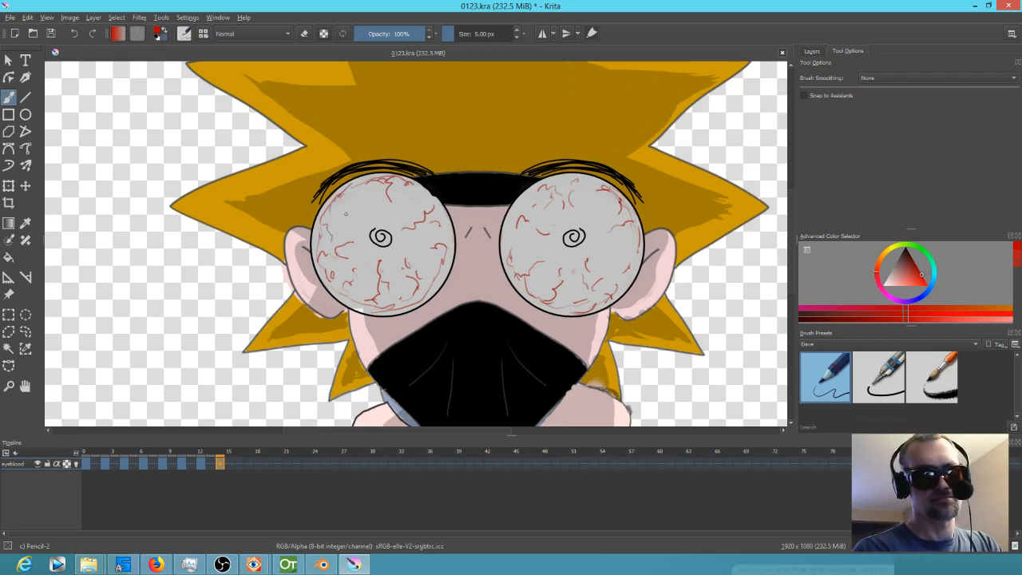
pyautogui.moveTo(362, 216); pyautogui.dragTo(349, 219)
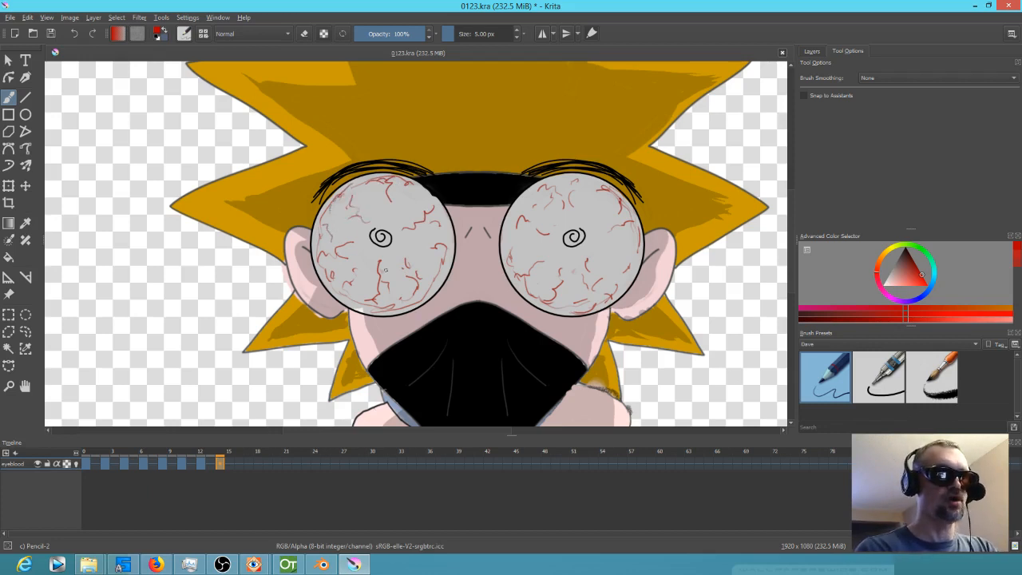
pyautogui.moveTo(415, 189); pyautogui.dragTo(406, 192)
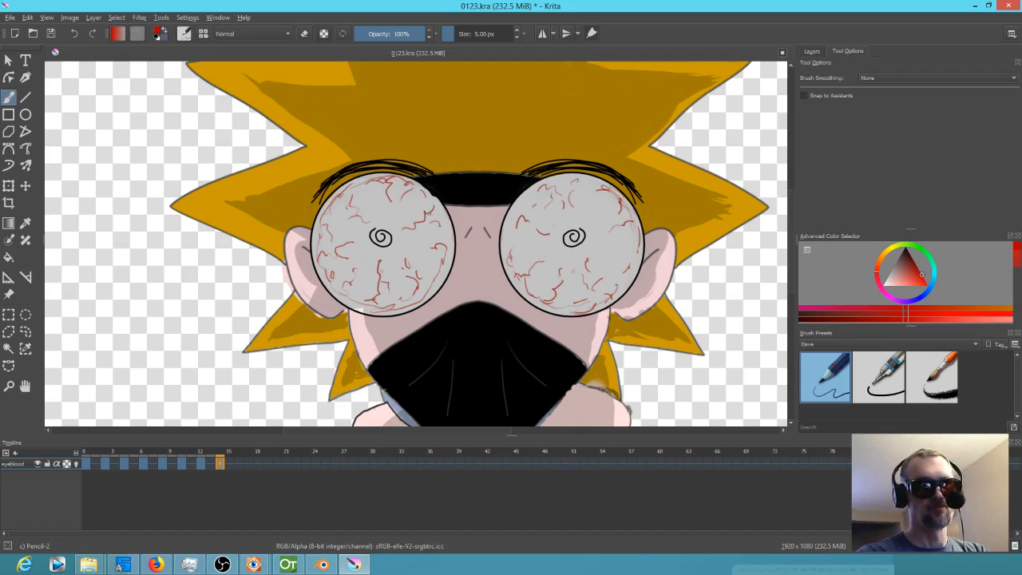
pyautogui.moveTo(512, 214)
pyautogui.mouseDown()
pyautogui.moveTo(551, 181)
pyautogui.moveTo(507, 245)
pyautogui.mouseUp()
pyautogui.moveTo(446, 215); pyautogui.dragTo(444, 263)
pyautogui.moveTo(641, 233); pyautogui.dragTo(623, 293)
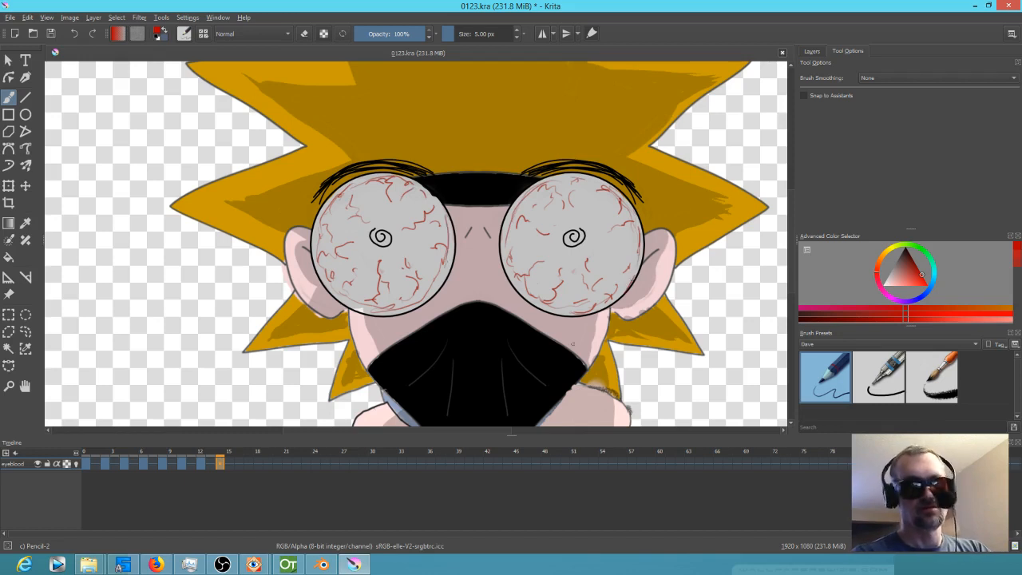
pyautogui.moveTo(320, 261); pyautogui.dragTo(331, 283)
# Step: On frame 16, clear the carried-over veins and draw branching red veins from the rim inward all over the right eyeball
pyautogui.press('Right')
pyautogui.press('Right')
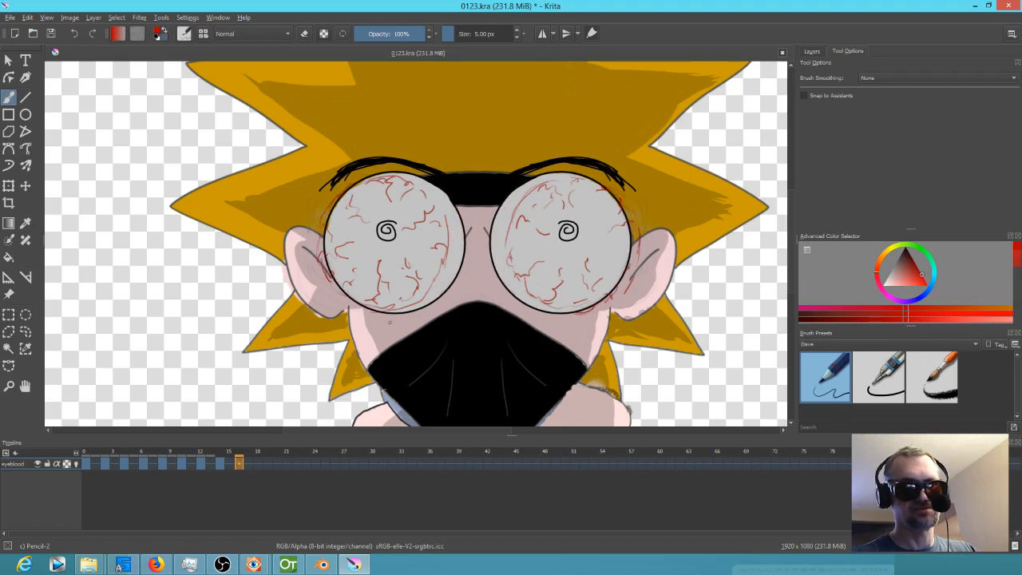
pyautogui.press('Delete')
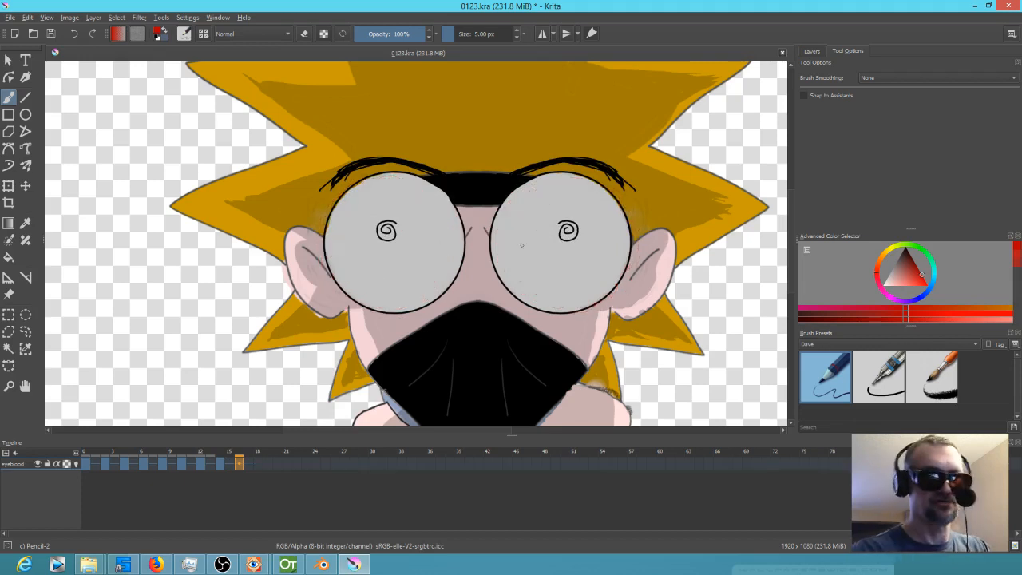
pyautogui.moveTo(492, 235); pyautogui.dragTo(495, 250)
pyautogui.moveTo(514, 285); pyautogui.dragTo(542, 301)
pyautogui.moveTo(526, 286)
pyautogui.mouseDown()
pyautogui.moveTo(555, 264)
pyautogui.moveTo(546, 278)
pyautogui.moveTo(576, 301)
pyautogui.moveTo(562, 303)
pyautogui.moveTo(603, 280)
pyautogui.mouseUp()
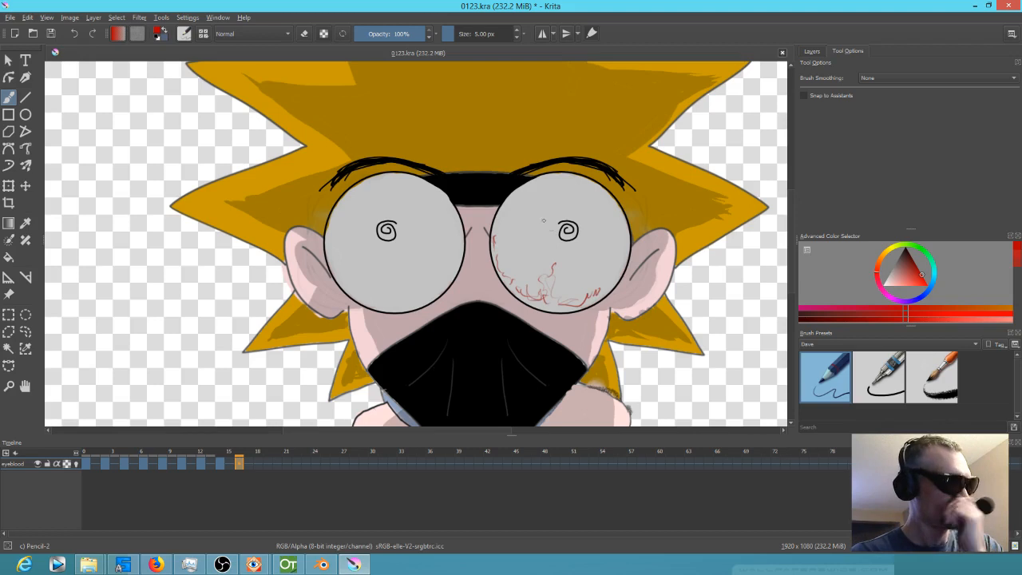
pyautogui.moveTo(503, 209)
pyautogui.mouseDown()
pyautogui.moveTo(518, 185)
pyautogui.moveTo(530, 196)
pyautogui.moveTo(502, 240)
pyautogui.moveTo(530, 184)
pyautogui.moveTo(546, 187)
pyautogui.moveTo(541, 195)
pyautogui.moveTo(589, 184)
pyautogui.mouseUp()
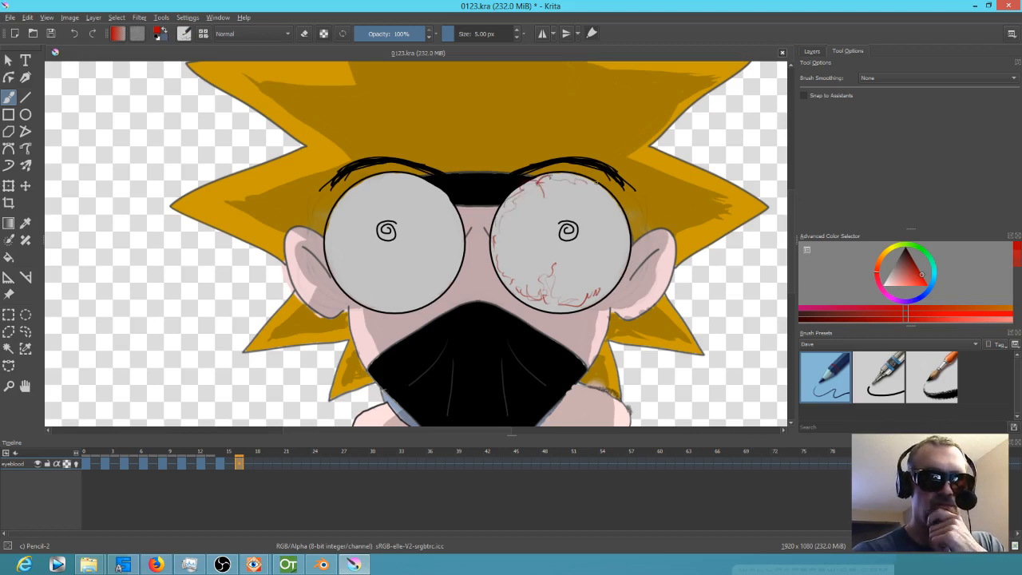
pyautogui.moveTo(590, 194)
pyautogui.mouseDown()
pyautogui.moveTo(596, 188)
pyautogui.moveTo(582, 208)
pyautogui.moveTo(540, 220)
pyautogui.moveTo(538, 246)
pyautogui.moveTo(498, 248)
pyautogui.mouseUp()
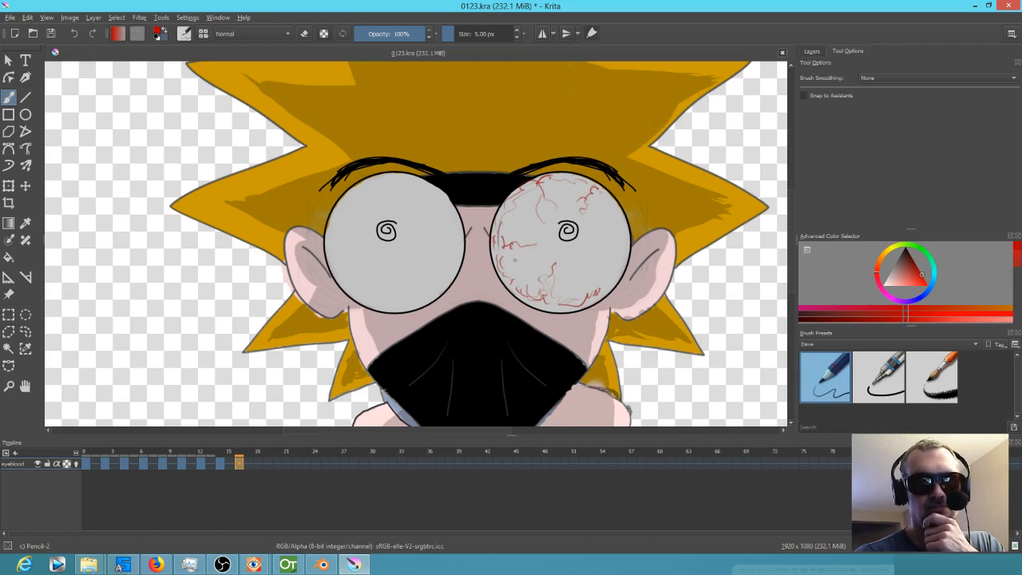
pyautogui.moveTo(609, 206)
pyautogui.mouseDown()
pyautogui.moveTo(623, 225)
pyautogui.moveTo(617, 234)
pyautogui.moveTo(593, 220)
pyautogui.mouseUp()
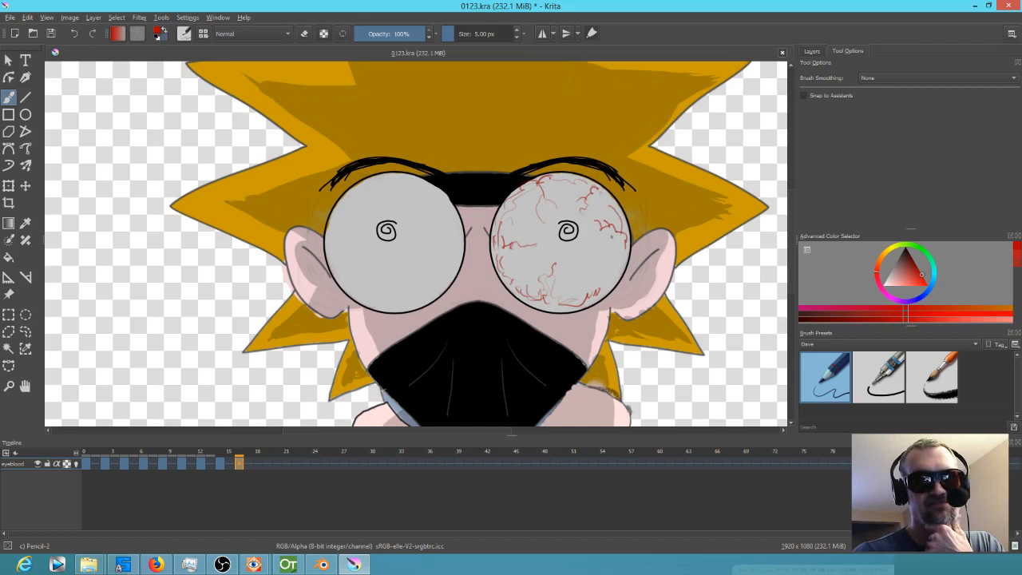
pyautogui.moveTo(614, 261); pyautogui.dragTo(589, 246)
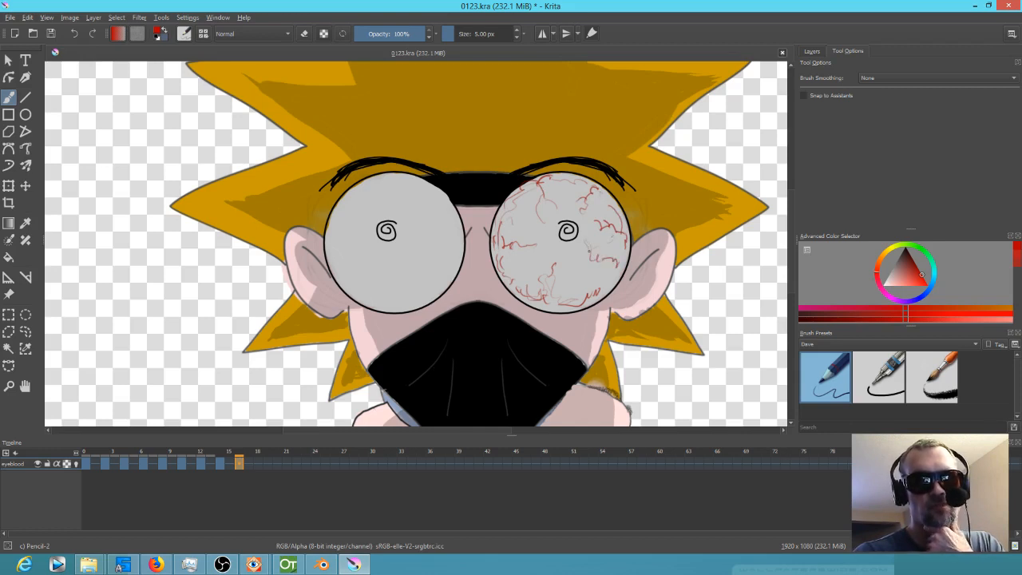
pyautogui.moveTo(603, 288)
pyautogui.mouseDown()
pyautogui.moveTo(582, 303)
pyautogui.moveTo(572, 266)
pyautogui.mouseUp()
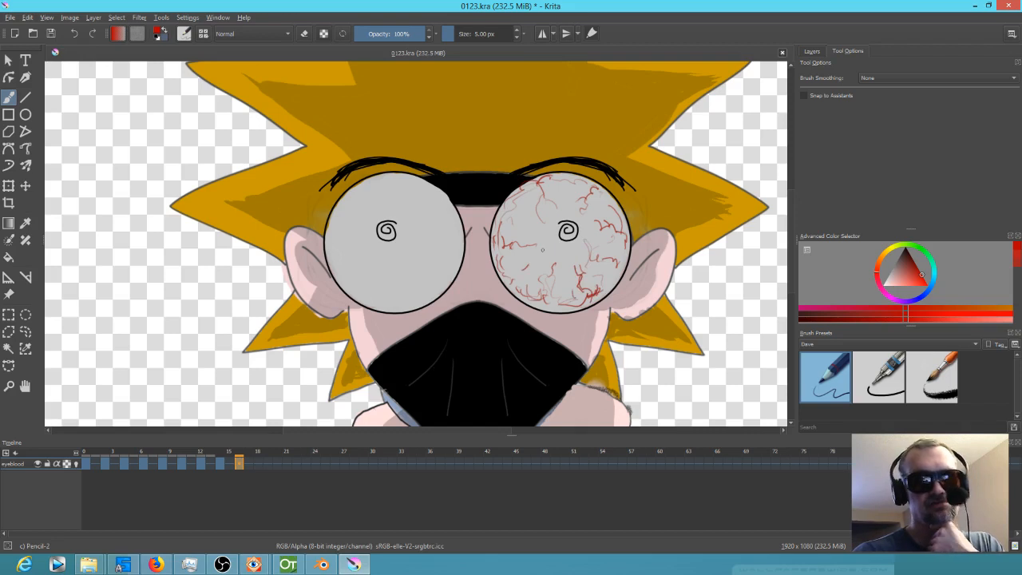
# Step: On frame 16, draw branching red veins from the rim inward all over the left eyeball
pyautogui.moveTo(341, 212); pyautogui.dragTo(334, 235)
pyautogui.moveTo(340, 249)
pyautogui.mouseDown()
pyautogui.moveTo(349, 267)
pyautogui.moveTo(368, 237)
pyautogui.moveTo(356, 232)
pyautogui.mouseUp()
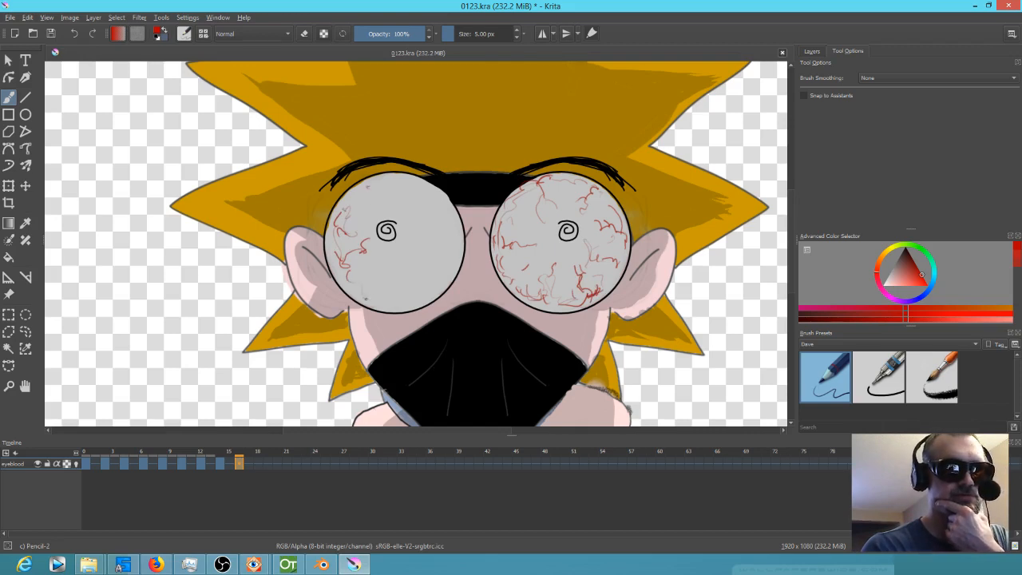
pyautogui.moveTo(400, 306)
pyautogui.mouseDown()
pyautogui.moveTo(409, 270)
pyautogui.moveTo(399, 255)
pyautogui.moveTo(366, 288)
pyautogui.moveTo(410, 303)
pyautogui.moveTo(422, 277)
pyautogui.mouseUp()
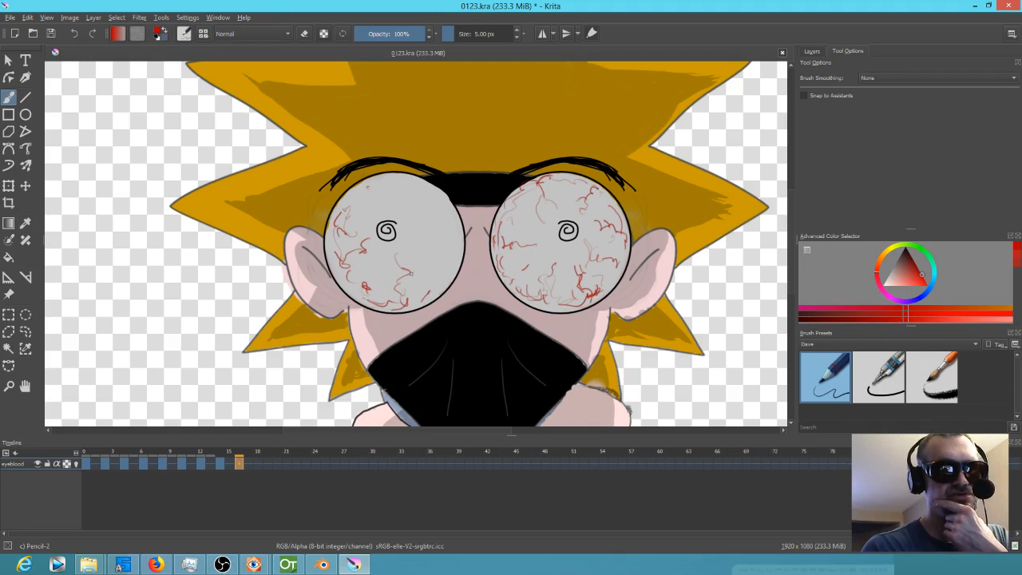
pyautogui.moveTo(421, 188)
pyautogui.mouseDown()
pyautogui.moveTo(412, 184)
pyautogui.moveTo(430, 185)
pyautogui.moveTo(407, 202)
pyautogui.moveTo(431, 201)
pyautogui.moveTo(441, 235)
pyautogui.mouseUp()
pyautogui.moveTo(387, 184); pyautogui.dragTo(384, 196)
pyautogui.moveTo(367, 185); pyautogui.dragTo(357, 196)
pyautogui.moveTo(448, 221)
pyautogui.mouseDown()
pyautogui.moveTo(425, 238)
pyautogui.moveTo(431, 249)
pyautogui.mouseUp()
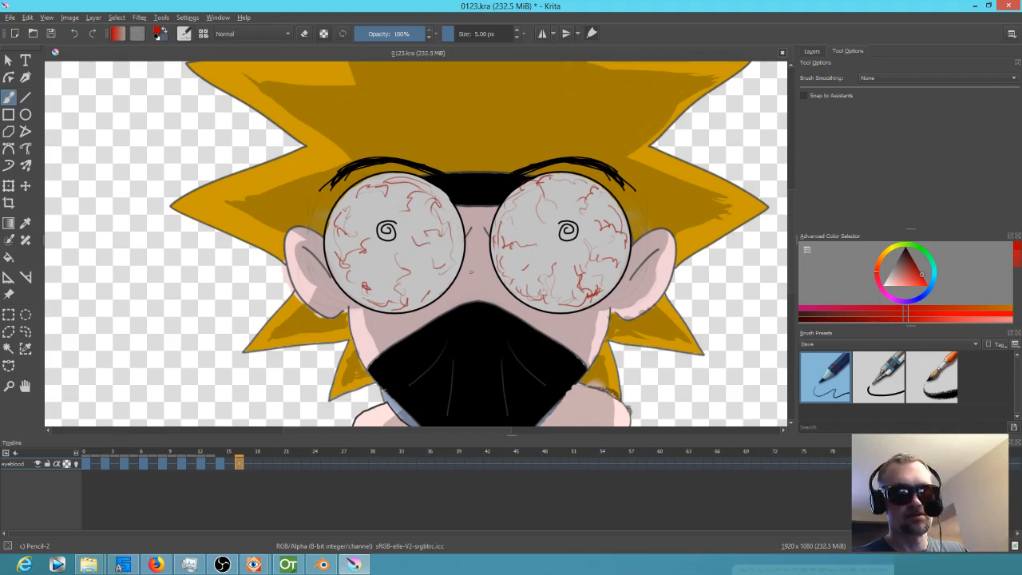
# Step: Copy the eyeblood keyframe from frame 16 to frame 18
pyautogui.press('.')
pyautogui.press('.')
pyautogui.press('.')
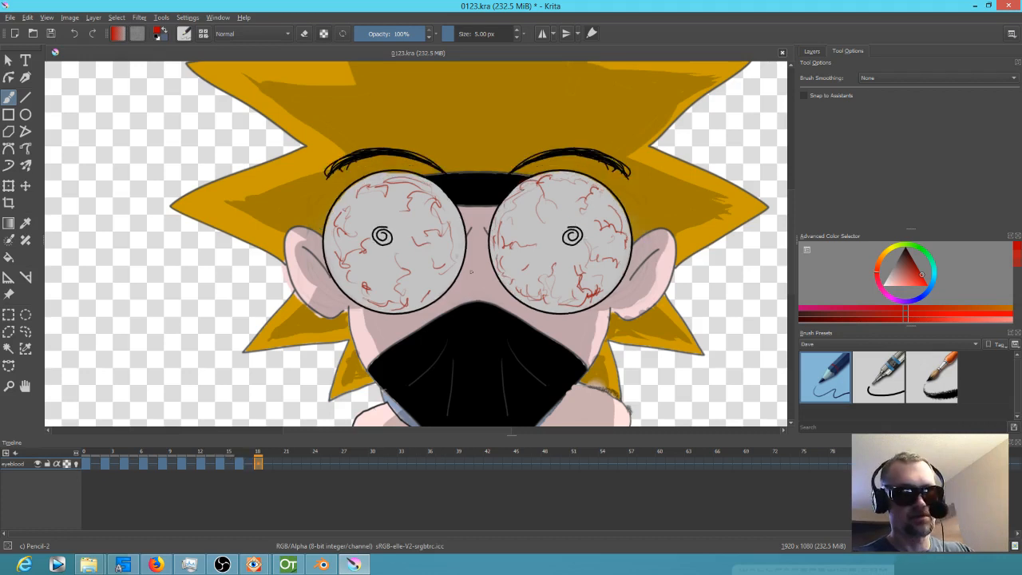
pyautogui.press('Left')
pyautogui.press('Left')
pyautogui.press('Right')
pyautogui.press('Right')
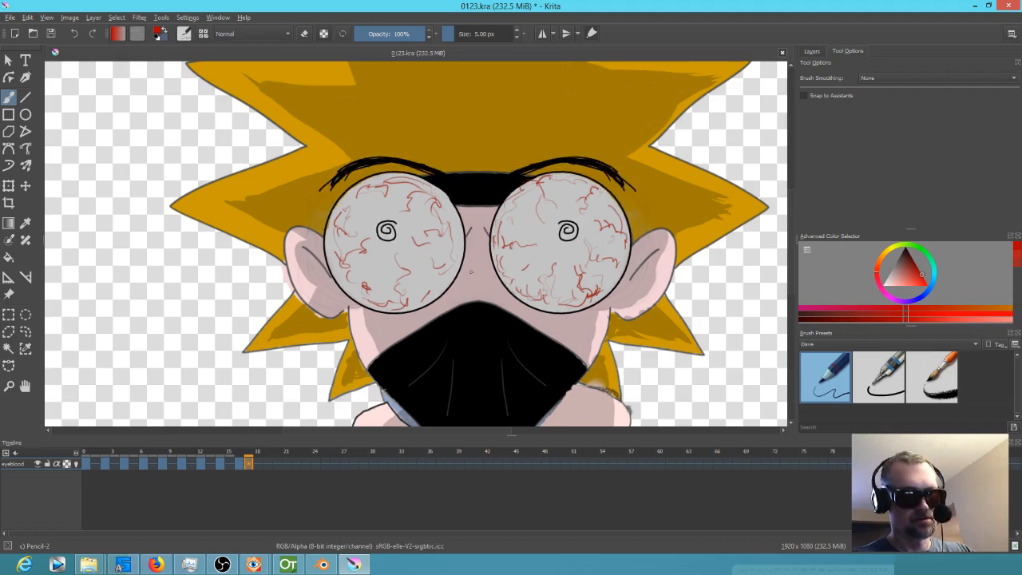
pyautogui.moveTo(240, 464); pyautogui.dragTo(257, 470)
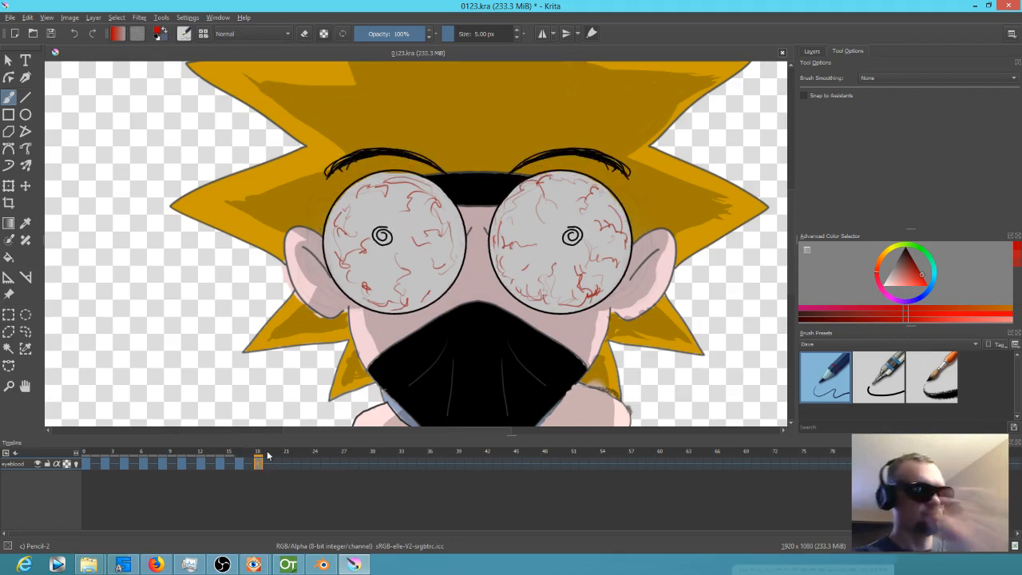
# Step: Mirror the frame 18 veins horizontally with the Transform tool and move them slightly left to about X 960 px, Y 522 px
pyautogui.click(8, 185)
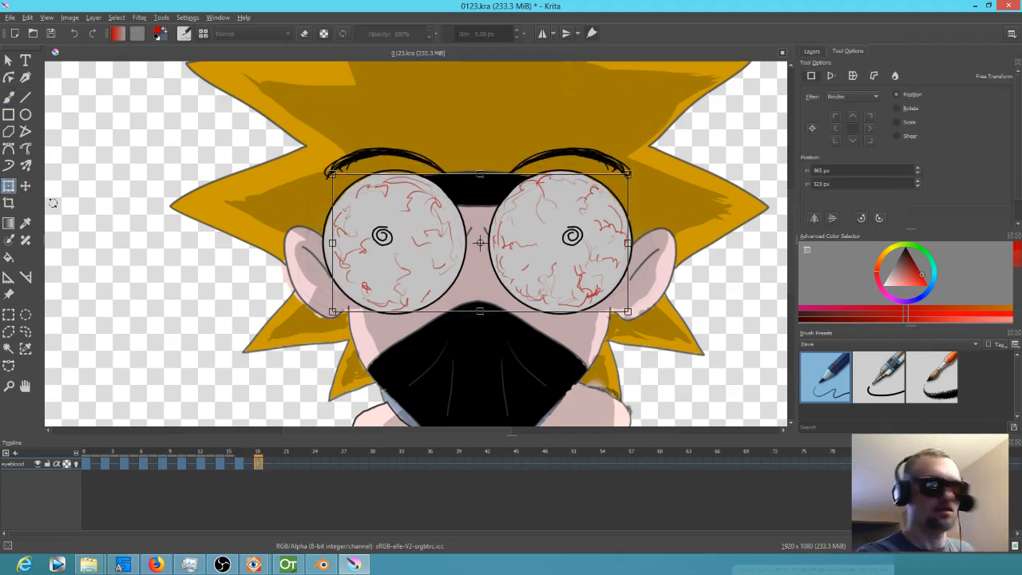
pyautogui.click(816, 221)
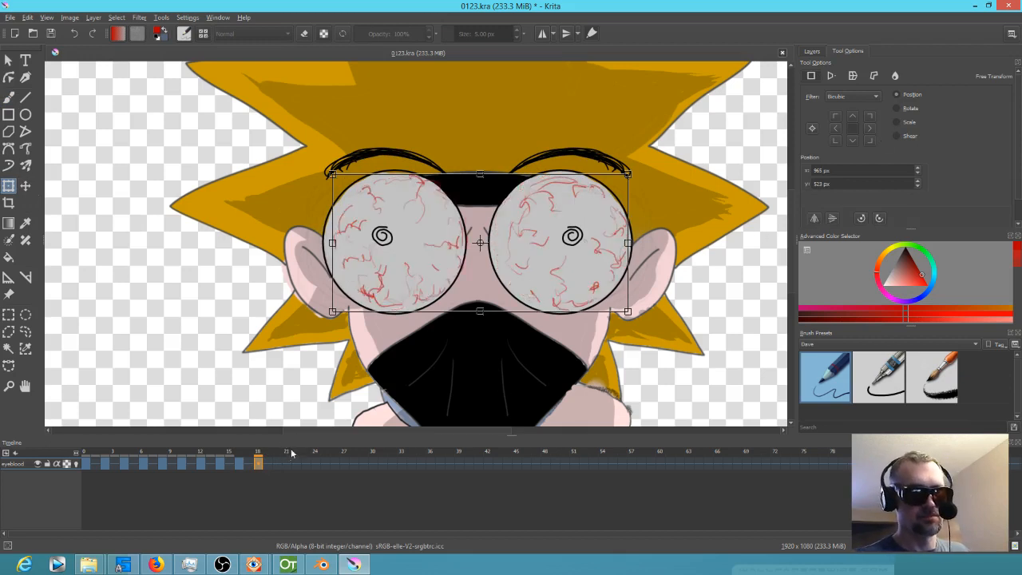
pyautogui.moveTo(628, 243); pyautogui.dragTo(607, 264)
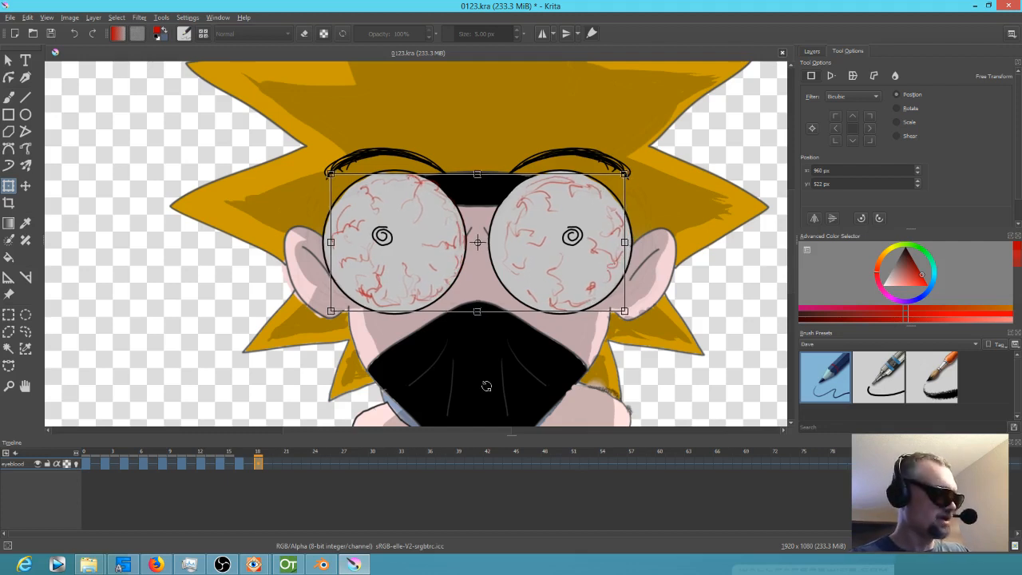
# Step: Copy the frame 16 eyeblood keyframe to frame 20
pyautogui.press('Right')
pyautogui.press('Right')
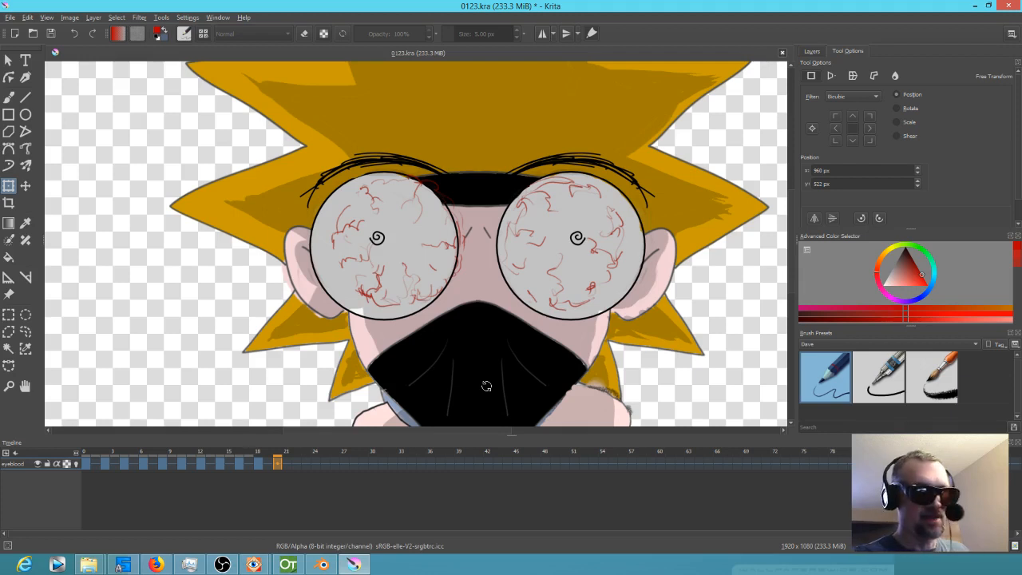
pyautogui.click(240, 464)
pyautogui.moveTo(240, 465)
pyautogui.mouseDown()
pyautogui.moveTo(275, 481)
pyautogui.moveTo(277, 463)
pyautogui.mouseUp()
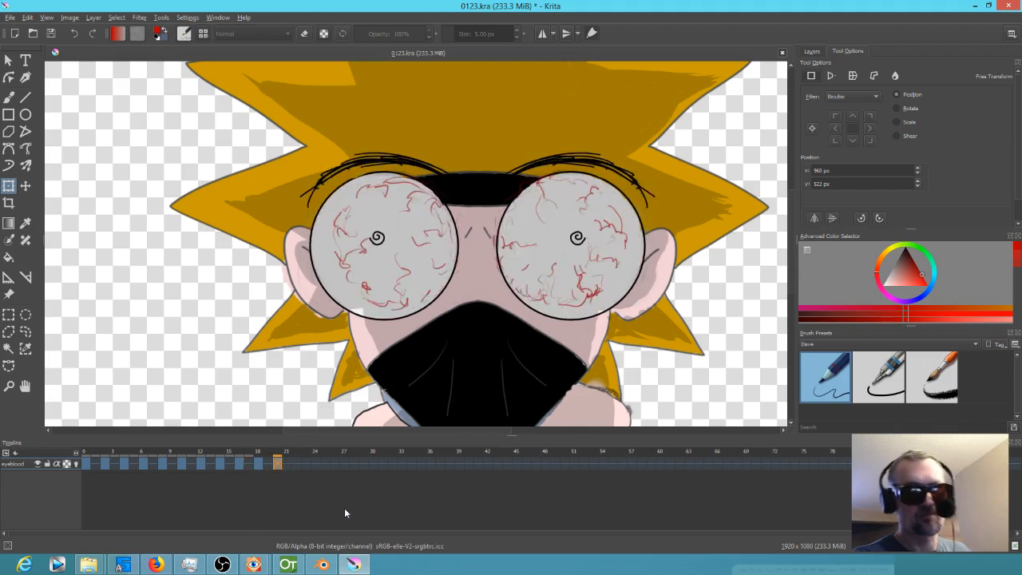
# Step: Stretch the frame 20 veins wider and move them slightly down with the Transform tool to fit the larger eyeballs
pyautogui.click(600, 234)
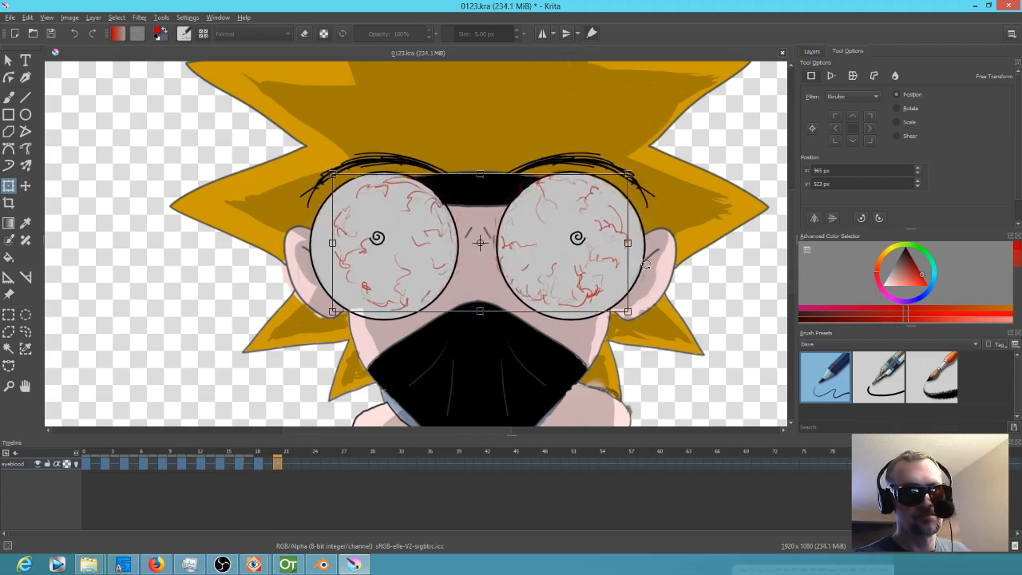
pyautogui.moveTo(636, 244); pyautogui.dragTo(649, 243)
pyautogui.moveTo(611, 275); pyautogui.dragTo(599, 279)
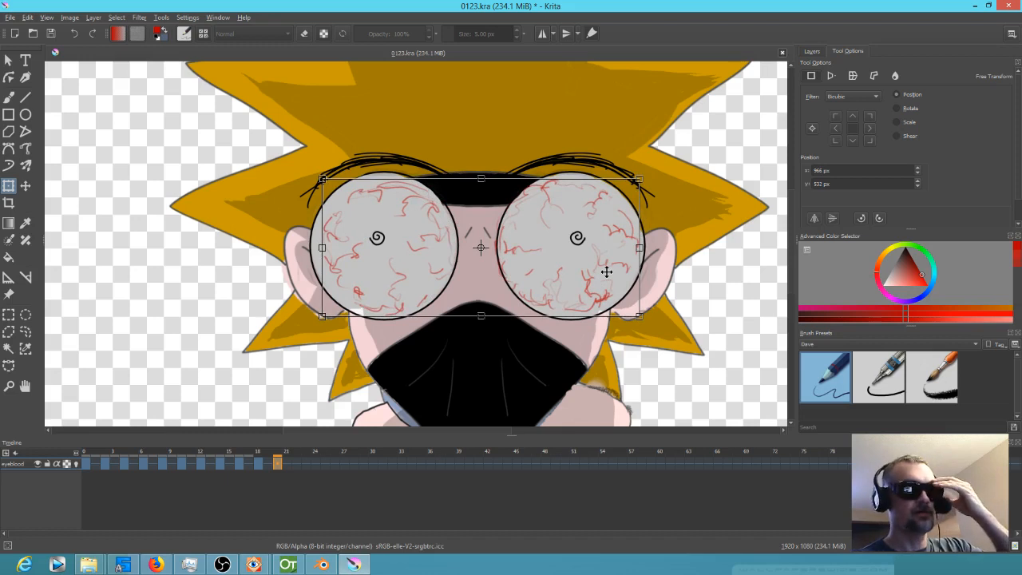
# Step: Compare the eyeball shapes on frames 20 to 24 with the vein drawings on frames 10 and 12
pyautogui.press('Right')
pyautogui.press('Right')
pyautogui.press('Right')
pyautogui.press('Right')
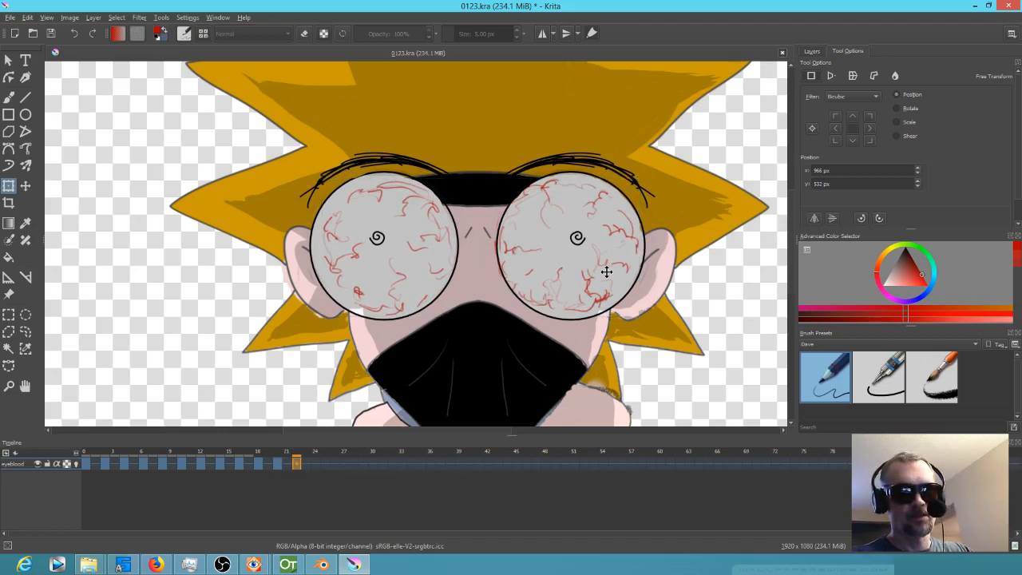
pyautogui.press('Left')
pyautogui.press('Left')
pyautogui.press('Right')
pyautogui.press('Right')
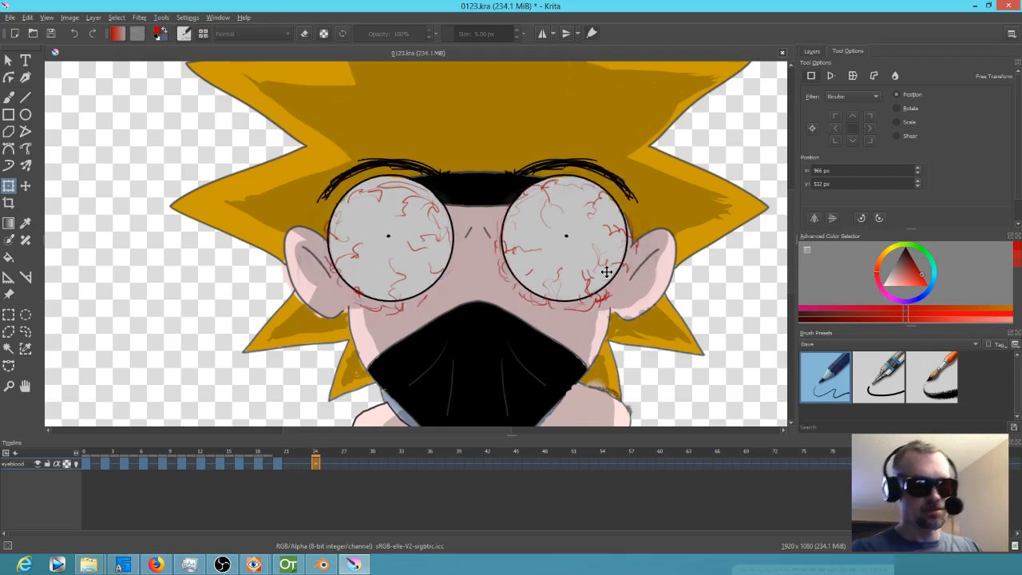
pyautogui.click(200, 453)
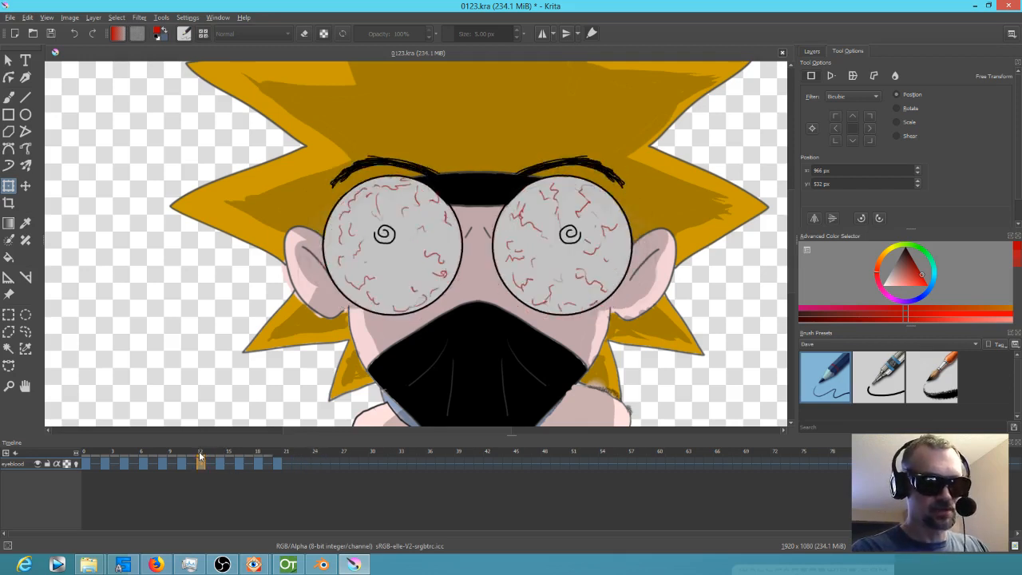
pyautogui.click(182, 460)
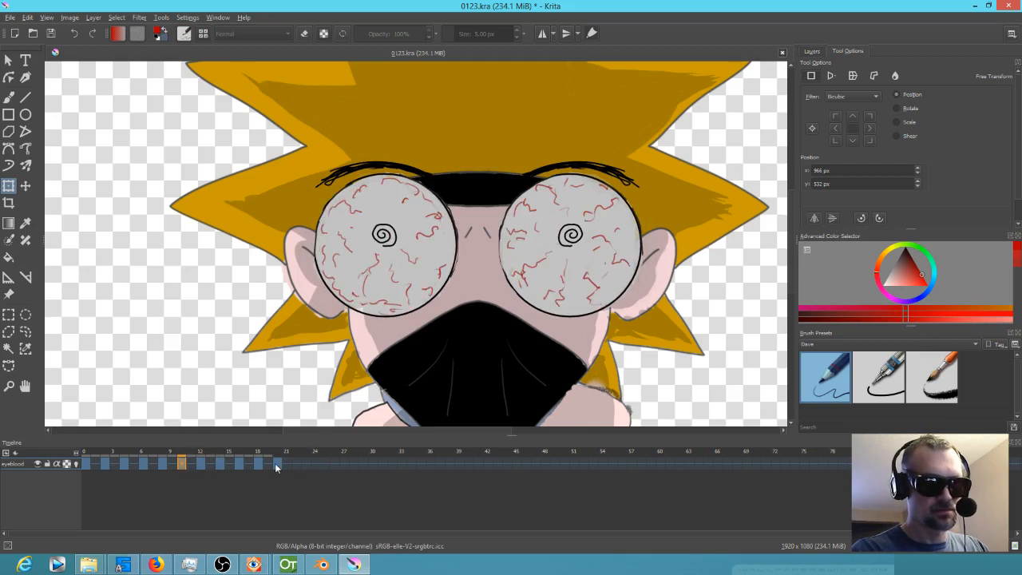
pyautogui.moveTo(322, 450)
pyautogui.mouseDown()
pyautogui.moveTo(303, 452)
pyautogui.moveTo(314, 460)
pyautogui.mouseUp()
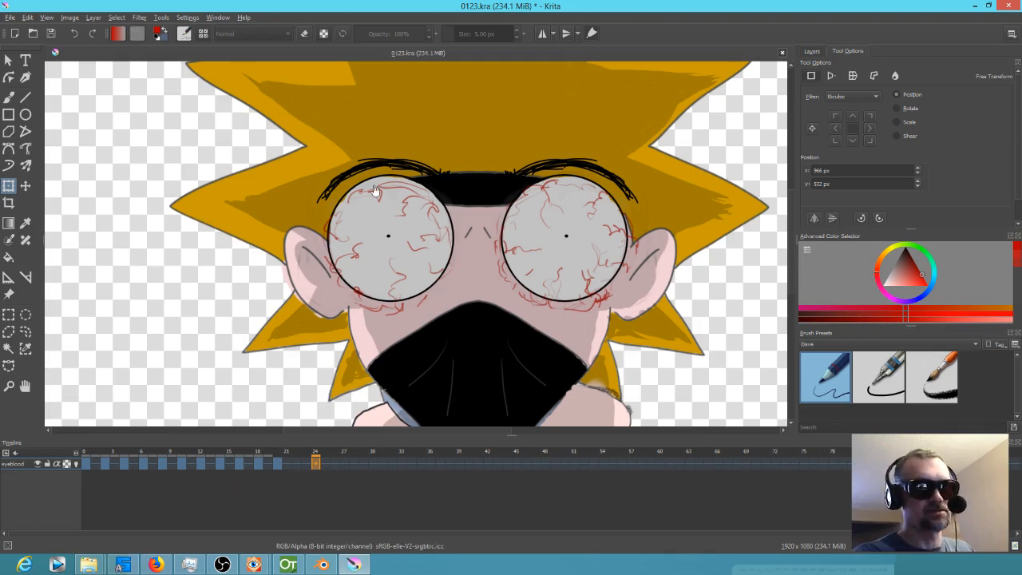
# Step: Copy the eyeblood keyframe from frame 6 to frame 24
pyautogui.moveTo(93, 449); pyautogui.dragTo(144, 465)
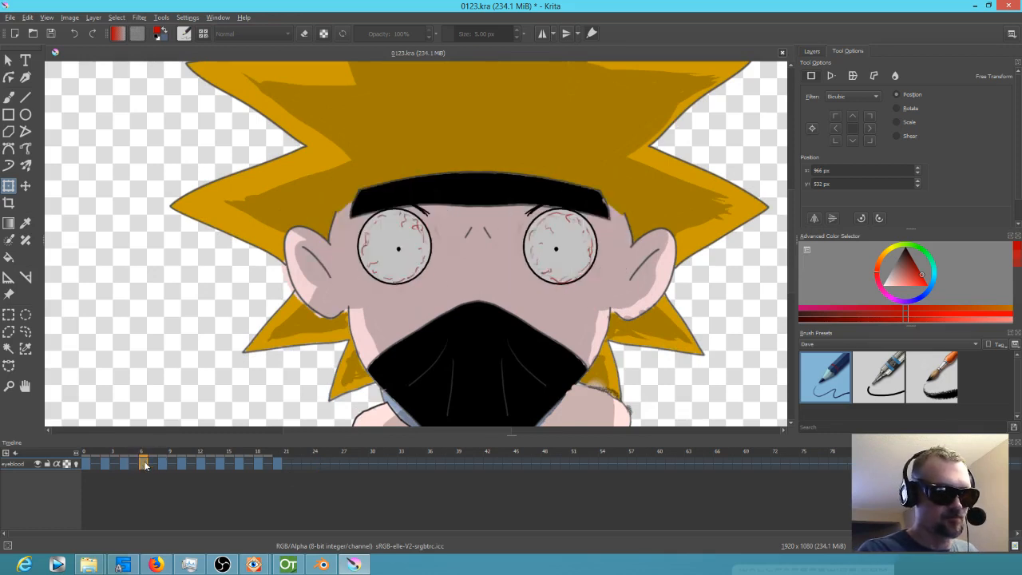
pyautogui.click(315, 462)
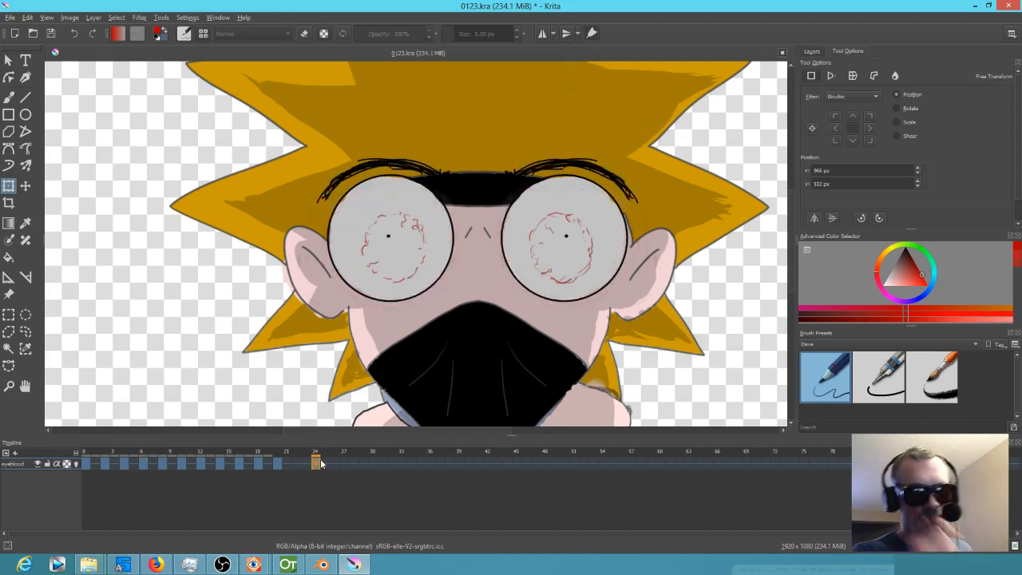
pyautogui.moveTo(320, 463)
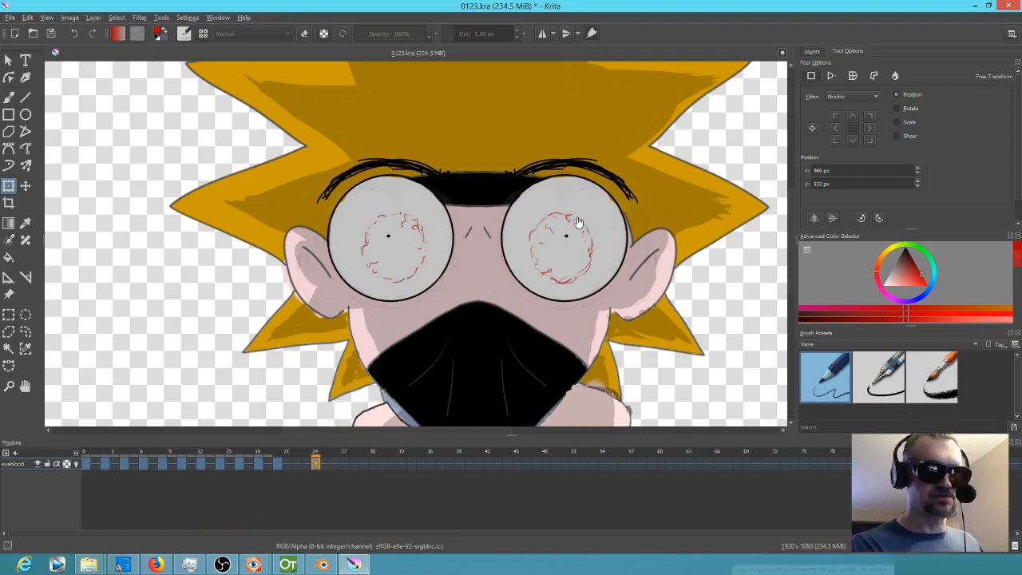
# Step: Erase the copied veins from both eyeballs on frame 24 using the Ink-2 Fineliner brush in eraser mode at 43.37 px
pyautogui.press('b')
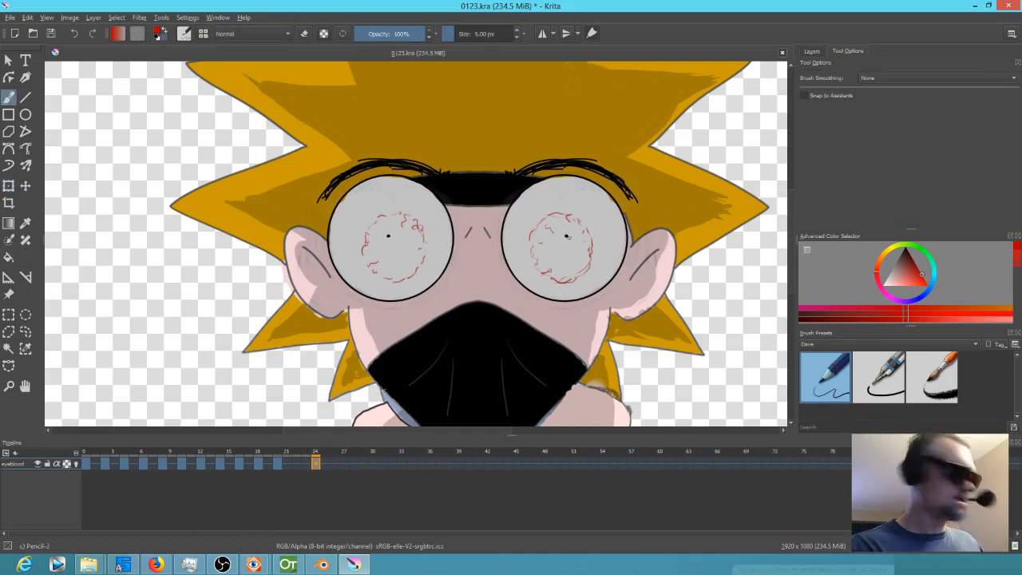
pyautogui.press('e')
pyautogui.moveTo(590, 240)
pyautogui.mouseDown()
pyautogui.moveTo(560, 210)
pyautogui.moveTo(562, 262)
pyautogui.moveTo(547, 237)
pyautogui.moveTo(562, 218)
pyautogui.moveTo(584, 221)
pyautogui.moveTo(564, 279)
pyautogui.moveTo(603, 256)
pyautogui.moveTo(579, 248)
pyautogui.mouseUp()
pyautogui.click(875, 353)
pyautogui.moveTo(576, 217)
pyautogui.mouseDown()
pyautogui.moveTo(558, 218)
pyautogui.moveTo(581, 247)
pyautogui.mouseUp()
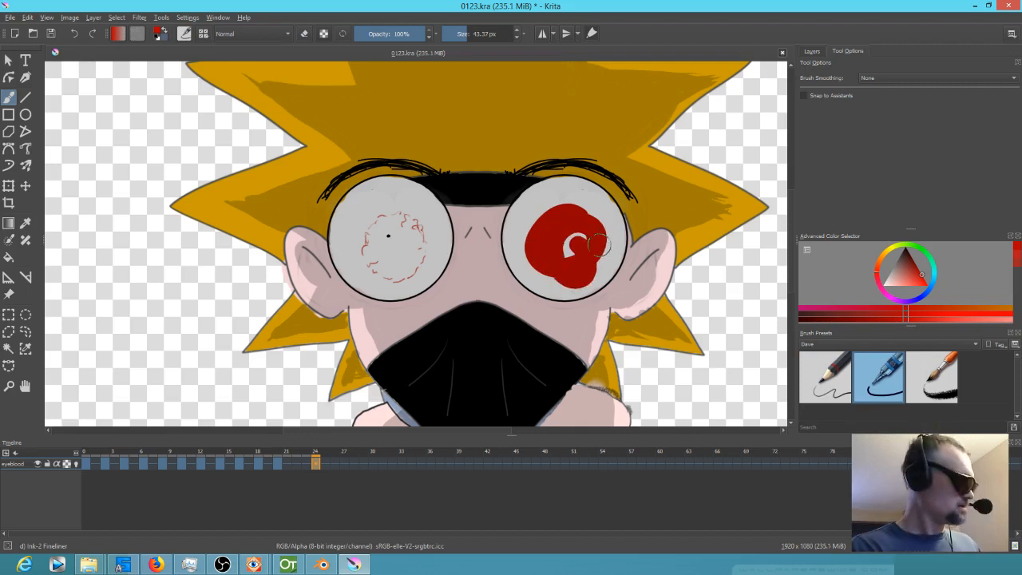
pyautogui.hotkey('ctrl', 'z')
pyautogui.press('e')
pyautogui.moveTo(592, 249)
pyautogui.mouseDown()
pyautogui.moveTo(573, 278)
pyautogui.moveTo(545, 271)
pyautogui.moveTo(520, 248)
pyautogui.mouseUp()
pyautogui.moveTo(422, 226)
pyautogui.mouseDown()
pyautogui.moveTo(382, 262)
pyautogui.moveTo(376, 237)
pyautogui.moveTo(411, 233)
pyautogui.moveTo(388, 251)
pyautogui.mouseUp()
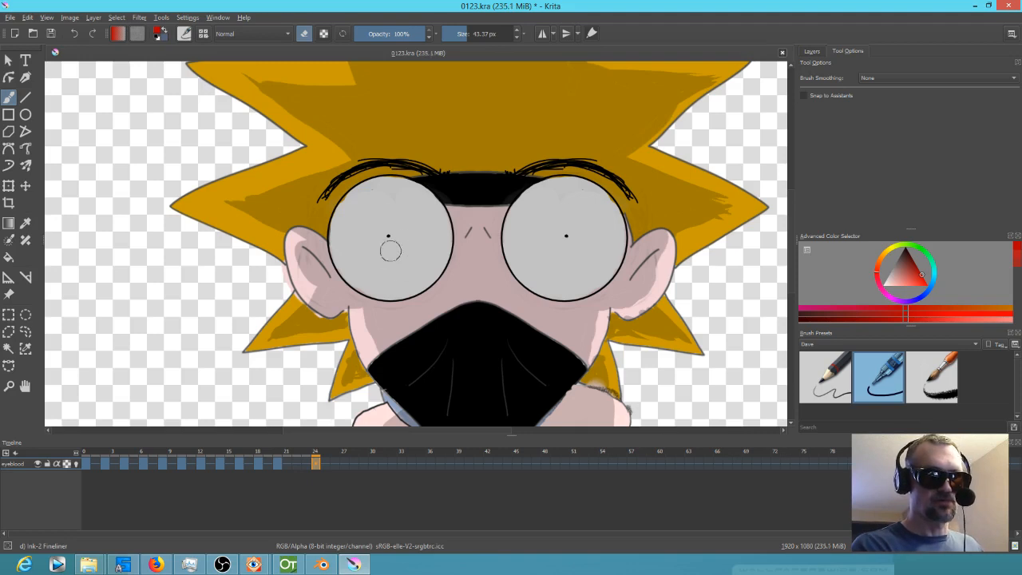
# Step: Save the document and scrub between frames 18 and 24 to check the veins
pyautogui.click(315, 458)
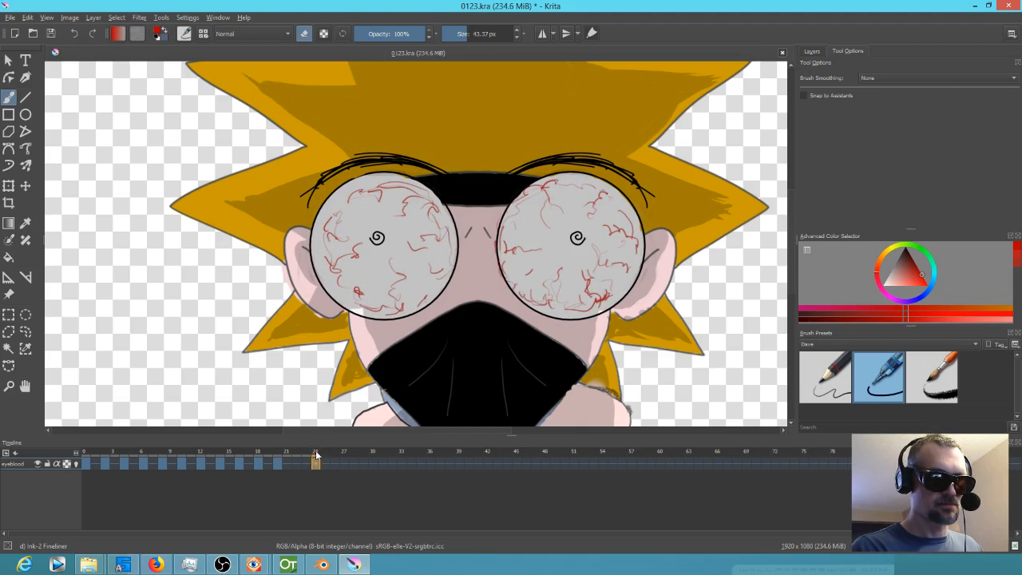
pyautogui.moveTo(302, 454); pyautogui.dragTo(280, 459)
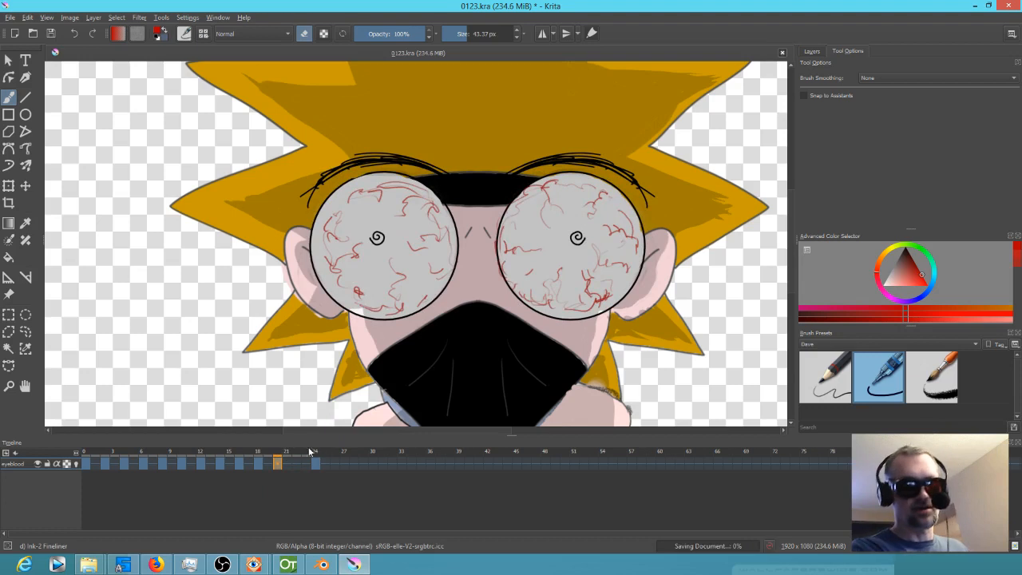
pyautogui.click(259, 454)
pyautogui.moveTo(259, 452)
pyautogui.mouseDown()
pyautogui.moveTo(198, 448)
pyautogui.moveTo(316, 460)
pyautogui.mouseUp()
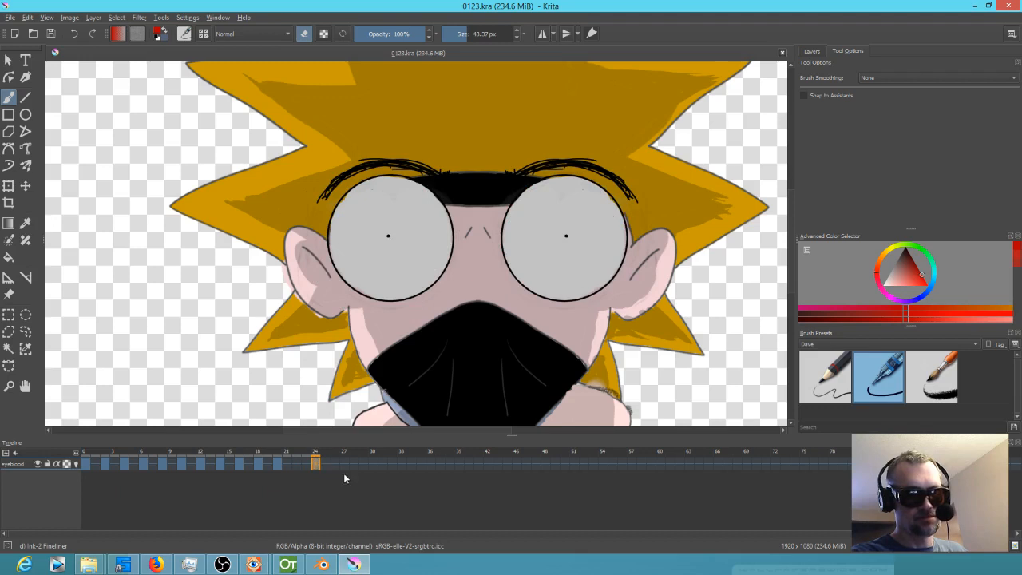
# Step: On frame 24, draw red veins around the rim of the right eyeball with the 5 px Pencil-2 brush
pyautogui.click(842, 380)
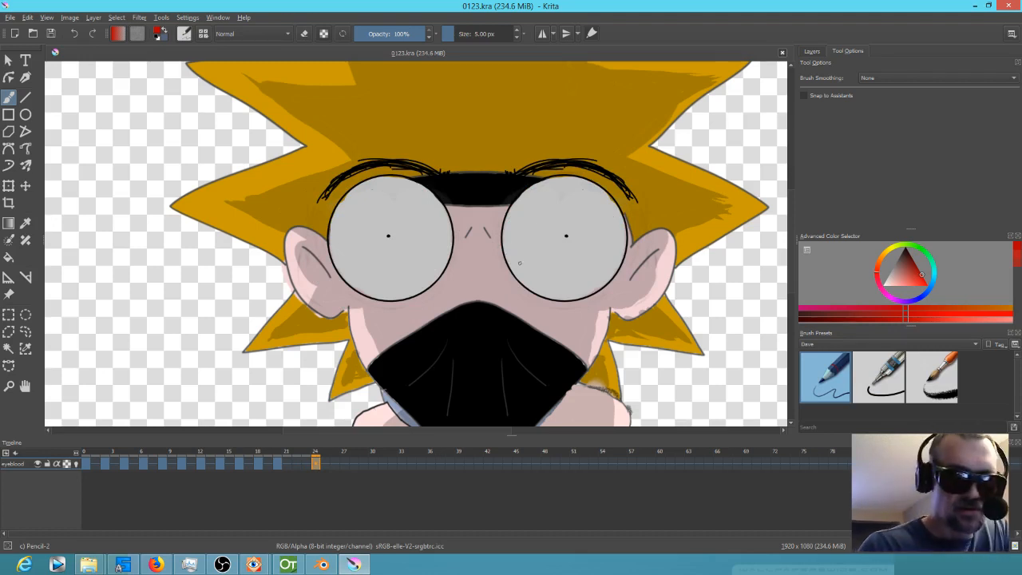
pyautogui.moveTo(547, 286)
pyautogui.mouseDown()
pyautogui.moveTo(573, 293)
pyautogui.moveTo(609, 274)
pyautogui.moveTo(618, 232)
pyautogui.moveTo(608, 205)
pyautogui.moveTo(556, 180)
pyautogui.moveTo(528, 192)
pyautogui.moveTo(514, 220)
pyautogui.moveTo(508, 249)
pyautogui.mouseUp()
pyautogui.moveTo(519, 213)
pyautogui.mouseDown()
pyautogui.moveTo(557, 189)
pyautogui.moveTo(615, 220)
pyautogui.mouseUp()
pyautogui.moveTo(553, 187)
pyautogui.mouseDown()
pyautogui.moveTo(519, 215)
pyautogui.moveTo(517, 259)
pyautogui.mouseUp()
pyautogui.moveTo(573, 288)
pyautogui.mouseDown()
pyautogui.moveTo(620, 223)
pyautogui.moveTo(598, 286)
pyautogui.mouseUp()
pyautogui.moveTo(551, 285)
pyautogui.mouseDown()
pyautogui.moveTo(532, 284)
pyautogui.moveTo(519, 205)
pyautogui.moveTo(527, 194)
pyautogui.mouseUp()
pyautogui.moveTo(507, 226); pyautogui.dragTo(515, 273)
pyautogui.moveTo(527, 230); pyautogui.dragTo(530, 274)
# Step: On frame 24, draw red veins around the left eyeball's rim and short curved veins inside it
pyautogui.moveTo(343, 201)
pyautogui.mouseDown()
pyautogui.moveTo(339, 267)
pyautogui.moveTo(371, 292)
pyautogui.moveTo(409, 289)
pyautogui.moveTo(437, 263)
pyautogui.moveTo(445, 234)
pyautogui.moveTo(417, 187)
pyautogui.mouseUp()
pyautogui.moveTo(417, 186)
pyautogui.mouseDown()
pyautogui.moveTo(444, 243)
pyautogui.moveTo(431, 281)
pyautogui.mouseUp()
pyautogui.moveTo(431, 281); pyautogui.dragTo(448, 226)
pyautogui.moveTo(374, 185)
pyautogui.mouseDown()
pyautogui.moveTo(356, 285)
pyautogui.moveTo(343, 244)
pyautogui.moveTo(383, 292)
pyautogui.moveTo(411, 276)
pyautogui.moveTo(379, 275)
pyautogui.moveTo(387, 254)
pyautogui.moveTo(397, 274)
pyautogui.moveTo(439, 236)
pyautogui.mouseUp()
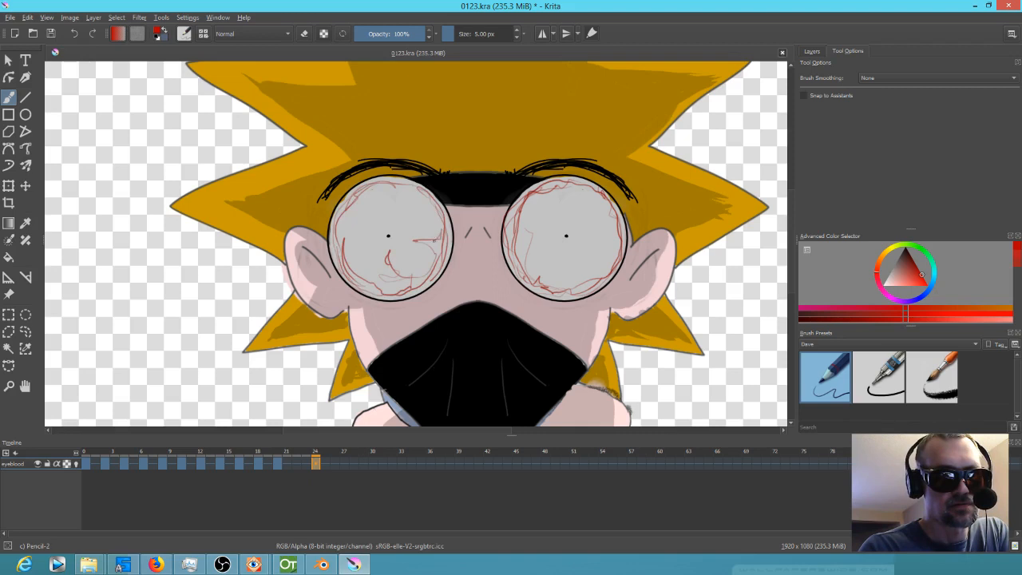
pyautogui.moveTo(417, 194)
pyautogui.mouseDown()
pyautogui.moveTo(404, 221)
pyautogui.moveTo(384, 218)
pyautogui.moveTo(356, 236)
pyautogui.moveTo(356, 274)
pyautogui.moveTo(374, 261)
pyautogui.mouseUp()
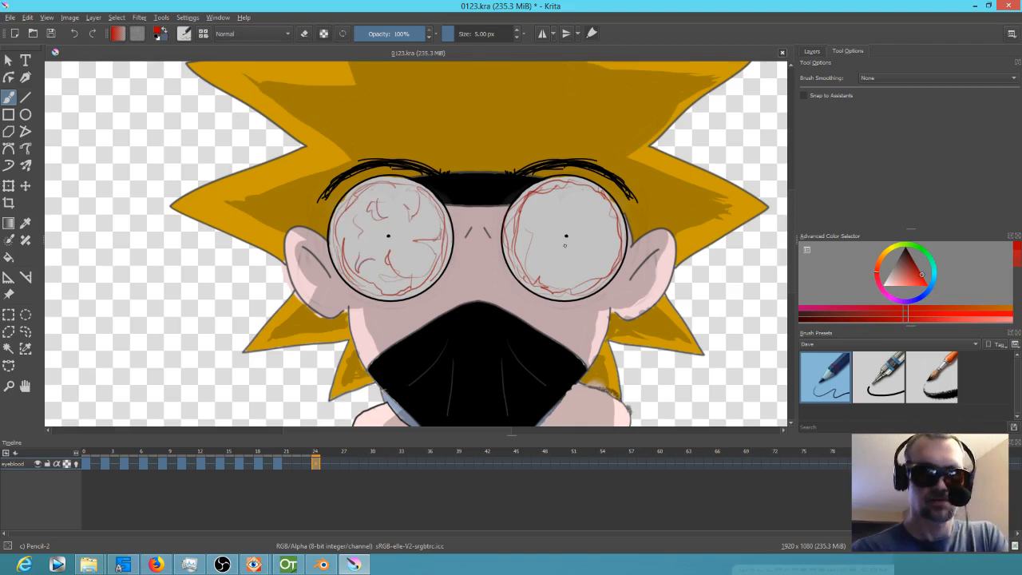
# Step: On frame 24, draw short branching veins inside the right eyeball and add a few more inside the left one
pyautogui.moveTo(566, 250); pyautogui.dragTo(583, 292)
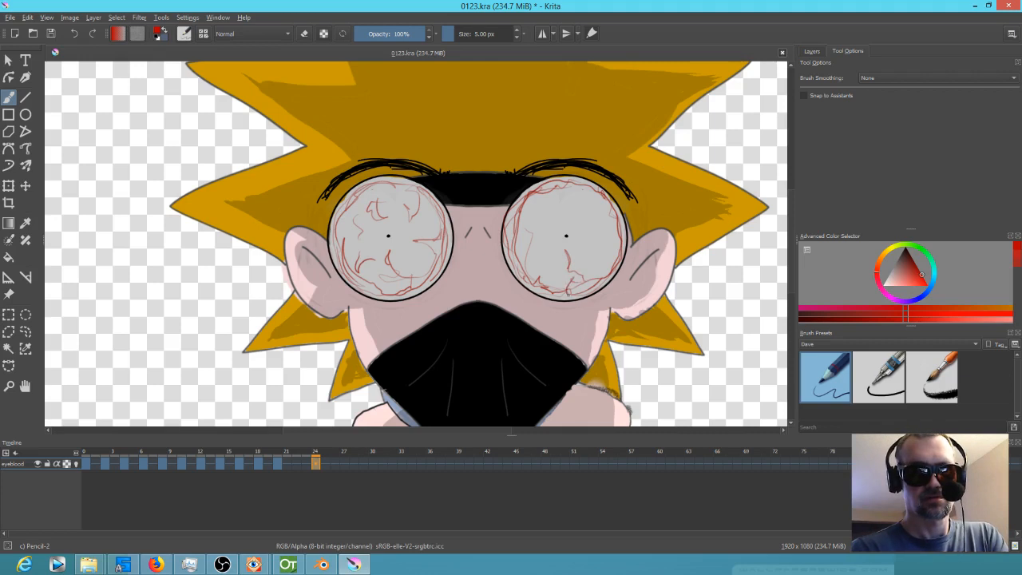
pyautogui.moveTo(624, 249); pyautogui.dragTo(599, 241)
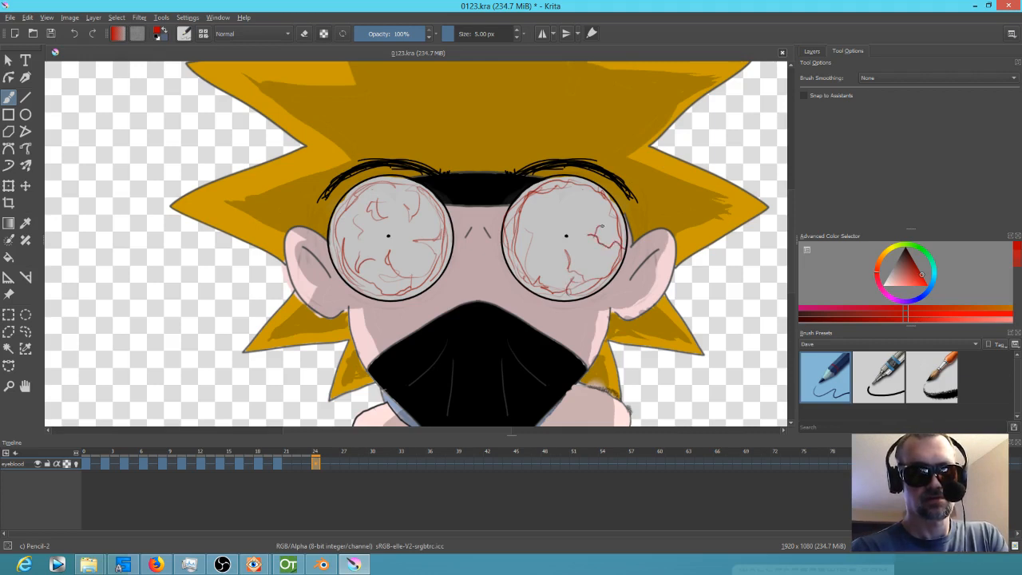
pyautogui.moveTo(527, 242); pyautogui.dragTo(543, 240)
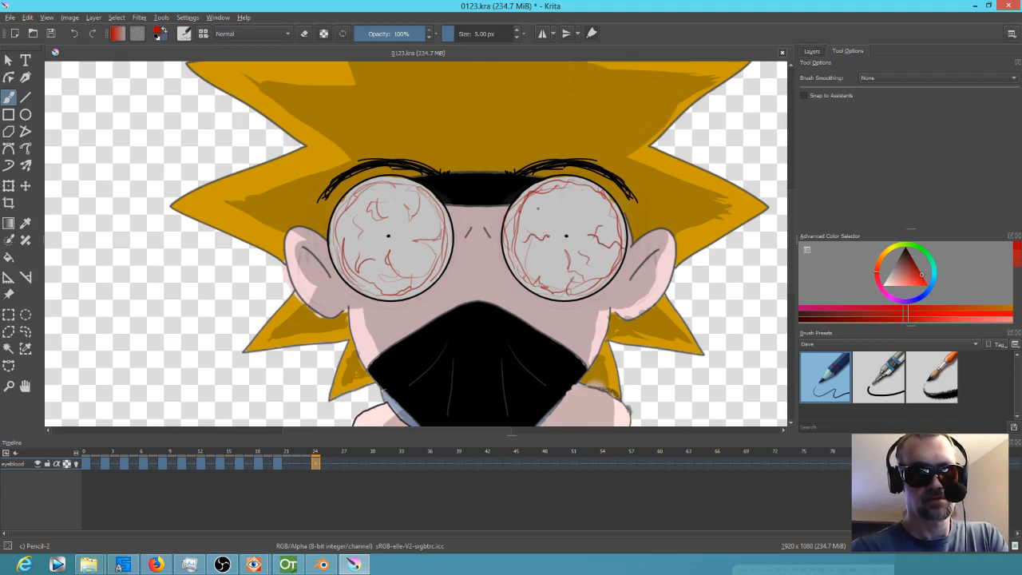
pyautogui.moveTo(564, 191)
pyautogui.mouseDown()
pyautogui.moveTo(561, 202)
pyautogui.moveTo(591, 200)
pyautogui.mouseUp()
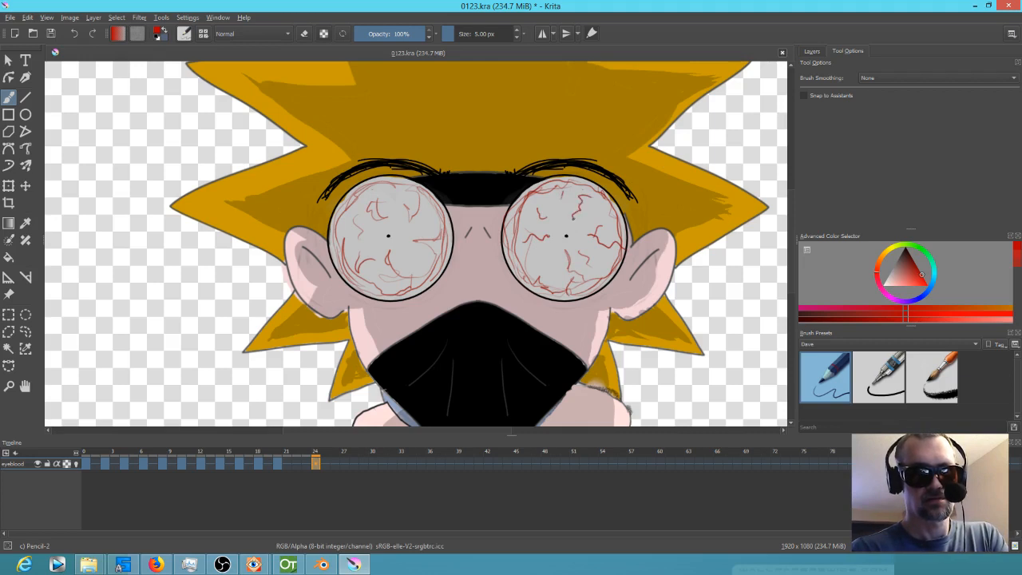
pyautogui.moveTo(382, 187); pyautogui.dragTo(392, 221)
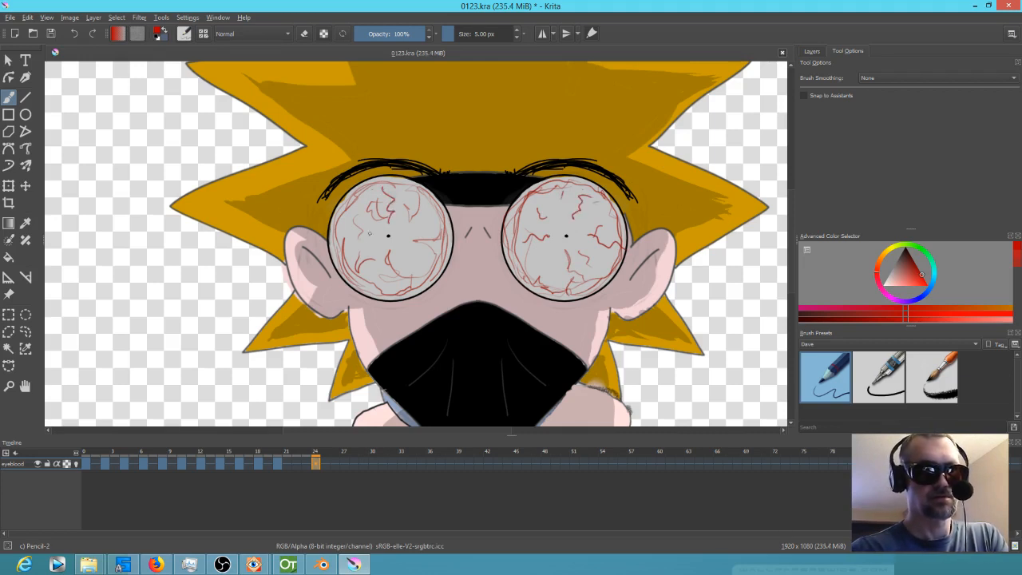
pyautogui.moveTo(411, 274); pyautogui.dragTo(412, 288)
pyautogui.moveTo(405, 254); pyautogui.dragTo(408, 260)
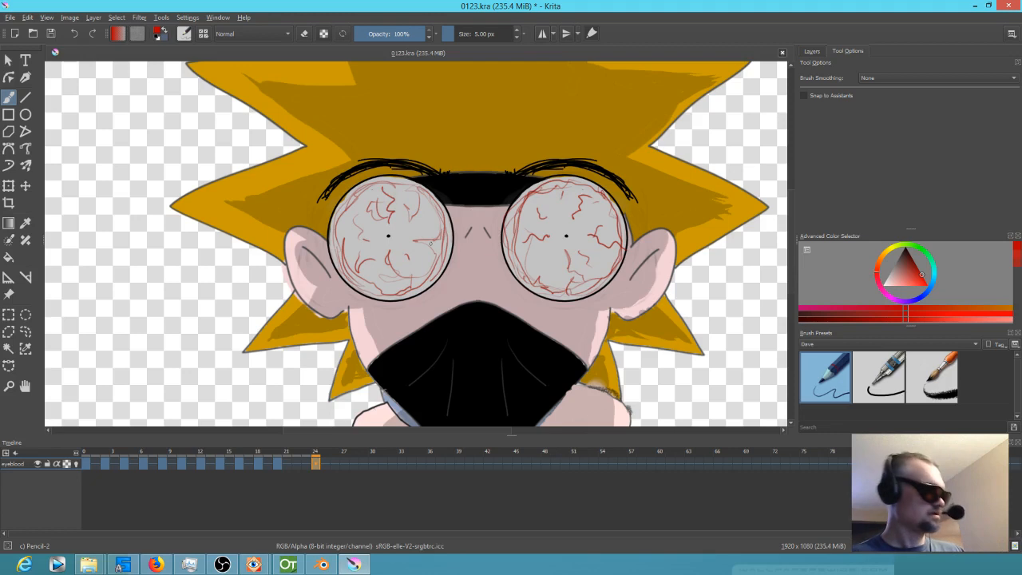
# Step: On frame 26 of the eyeblood layer, clear the carried-over veins and draw new red rim veins and short branching veins on both eyeballs
pyautogui.press('Right')
pyautogui.press('Right')
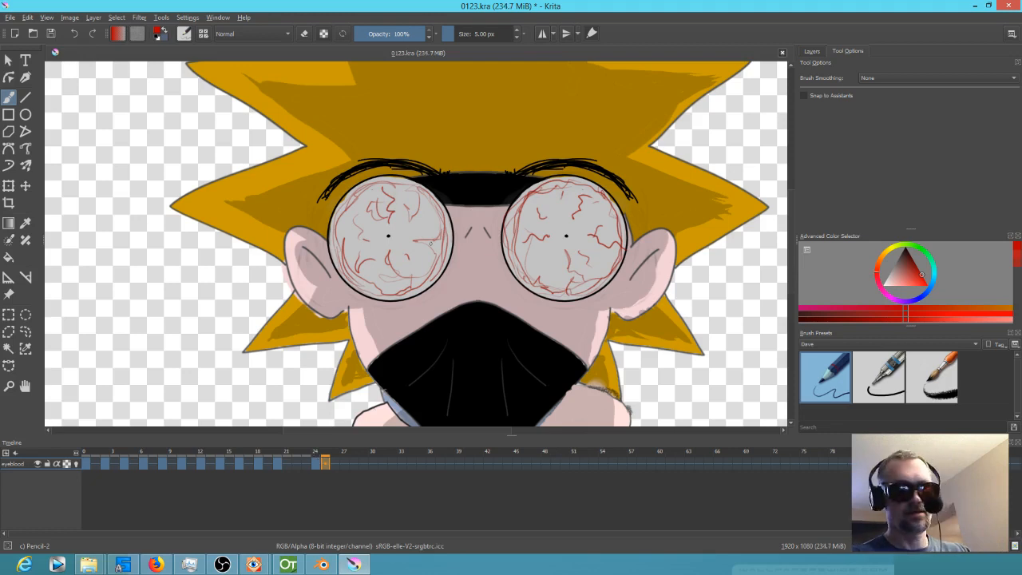
pyautogui.press('Left')
pyautogui.press('Right')
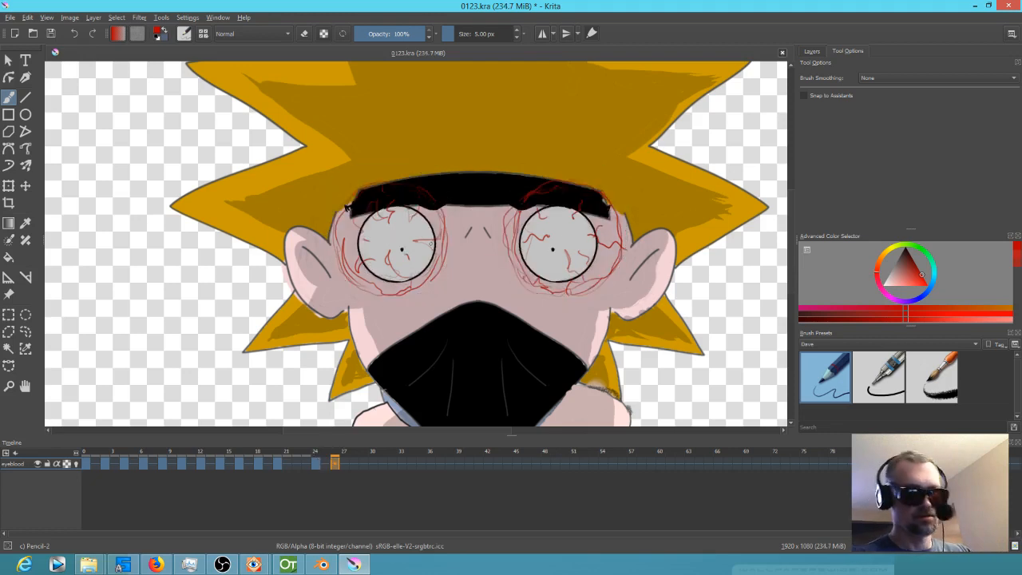
pyautogui.press('Delete')
pyautogui.moveTo(525, 246)
pyautogui.mouseDown()
pyautogui.moveTo(567, 278)
pyautogui.moveTo(593, 235)
pyautogui.moveTo(566, 284)
pyautogui.moveTo(528, 238)
pyautogui.moveTo(552, 280)
pyautogui.moveTo(591, 225)
pyautogui.moveTo(536, 210)
pyautogui.moveTo(529, 244)
pyautogui.moveTo(538, 226)
pyautogui.mouseUp()
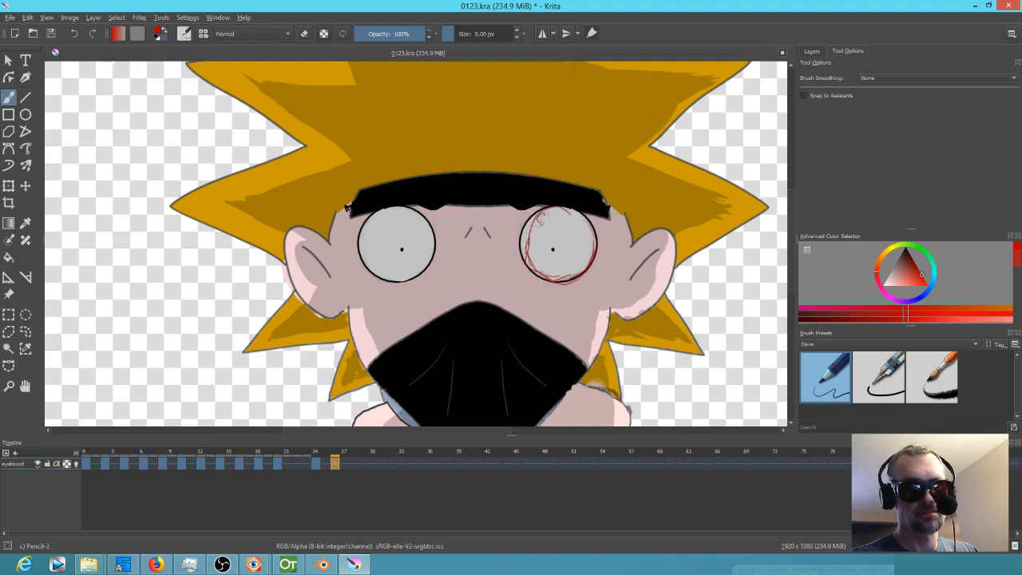
pyautogui.moveTo(372, 217)
pyautogui.mouseDown()
pyautogui.moveTo(383, 276)
pyautogui.moveTo(434, 256)
pyautogui.moveTo(372, 218)
pyautogui.moveTo(394, 276)
pyautogui.moveTo(428, 216)
pyautogui.moveTo(376, 227)
pyautogui.moveTo(370, 243)
pyautogui.moveTo(404, 258)
pyautogui.moveTo(418, 221)
pyautogui.mouseUp()
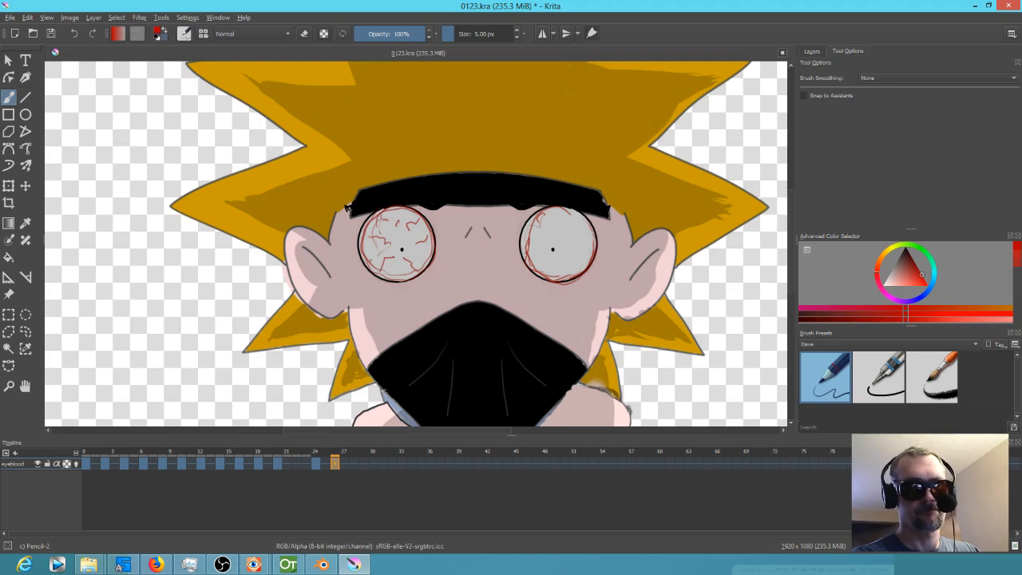
pyautogui.moveTo(539, 225); pyautogui.dragTo(590, 237)
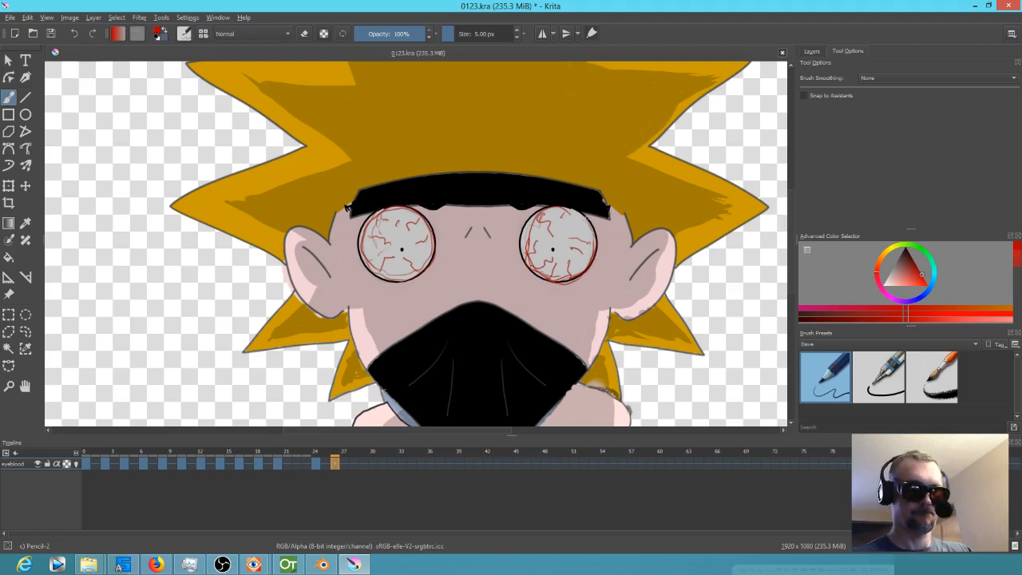
# Step: On frame 28, clear the carried-over veins and draw red lines along both lower eyelids and thin branching veins inside the half-closed eyes
pyautogui.press('Right')
pyautogui.press('Right')
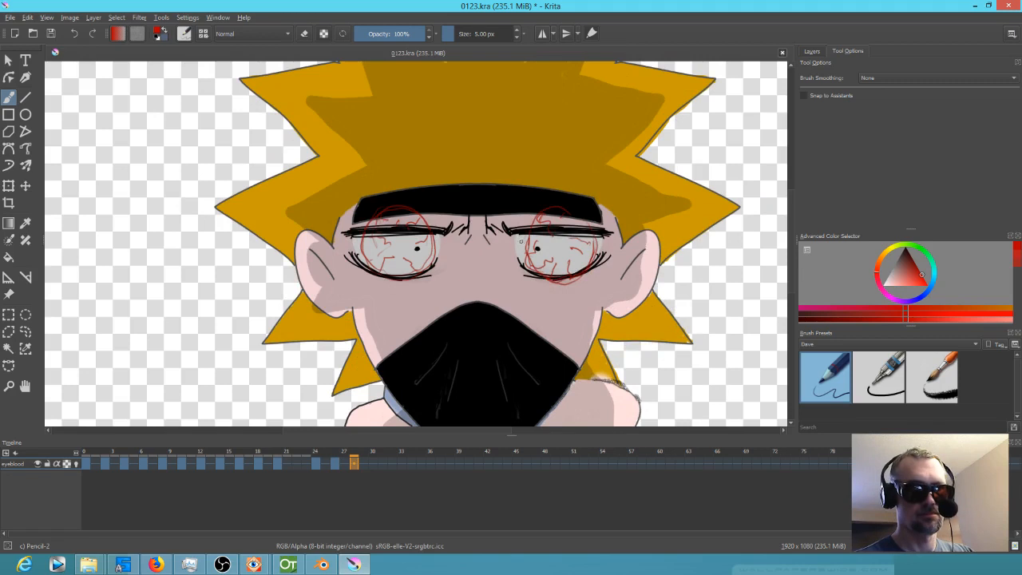
pyautogui.press('Delete')
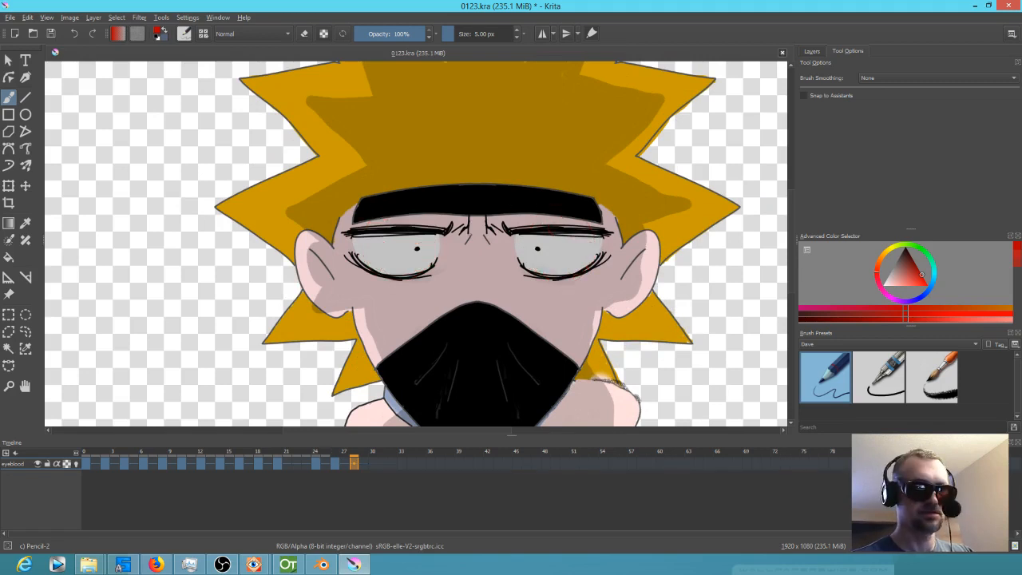
pyautogui.moveTo(361, 257)
pyautogui.mouseDown()
pyautogui.moveTo(397, 273)
pyautogui.moveTo(428, 270)
pyautogui.moveTo(445, 243)
pyautogui.mouseUp()
pyautogui.moveTo(533, 279); pyautogui.dragTo(563, 282)
pyautogui.moveTo(518, 249)
pyautogui.mouseDown()
pyautogui.moveTo(522, 264)
pyautogui.moveTo(573, 273)
pyautogui.moveTo(607, 238)
pyautogui.moveTo(569, 272)
pyautogui.mouseUp()
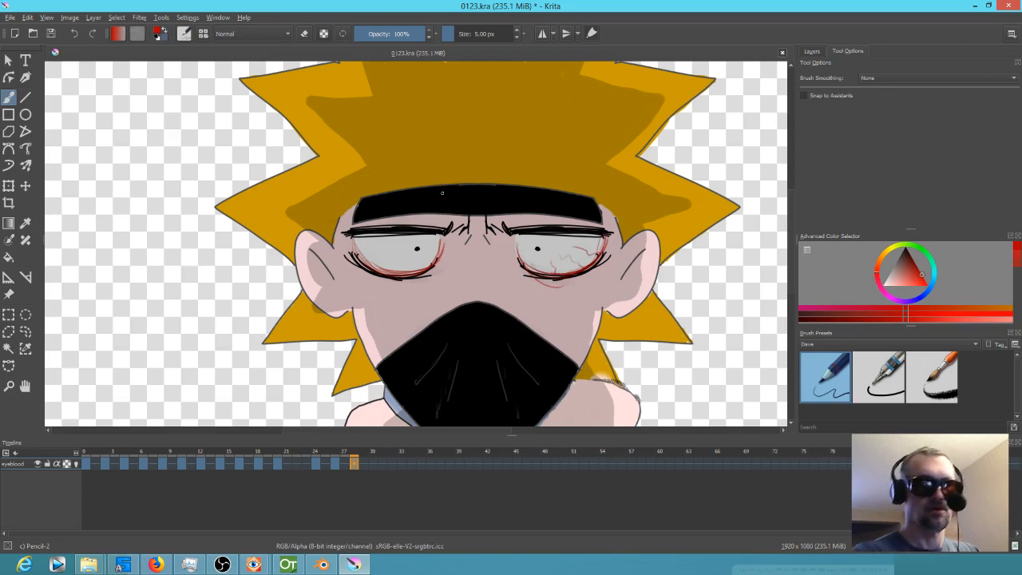
pyautogui.moveTo(385, 244); pyautogui.dragTo(369, 251)
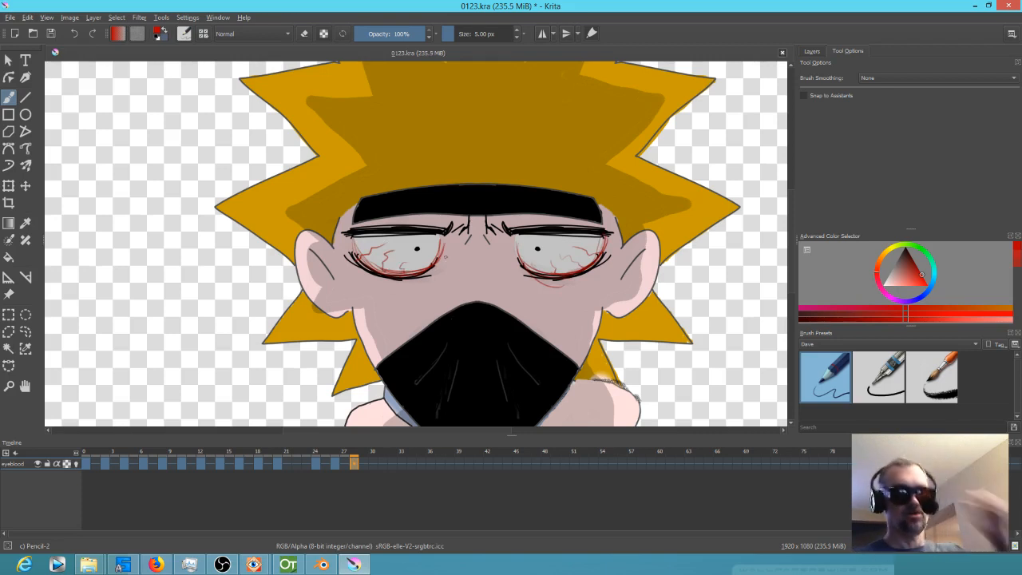
# Step: Save the document and play the animation with the whole canvas in view
pyautogui.press('-')
pyautogui.press('-')
pyautogui.press('-')
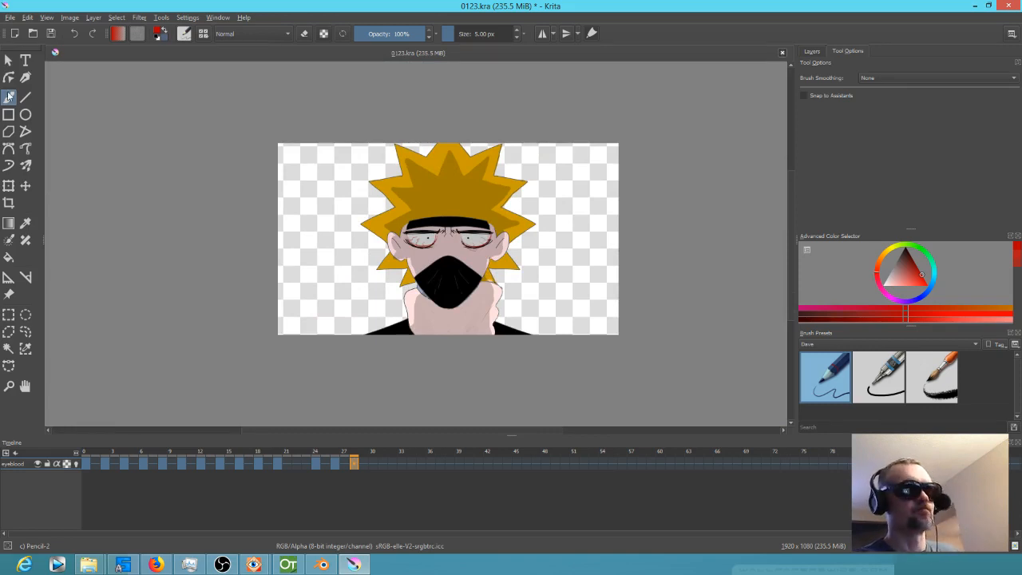
pyautogui.click(50, 34)
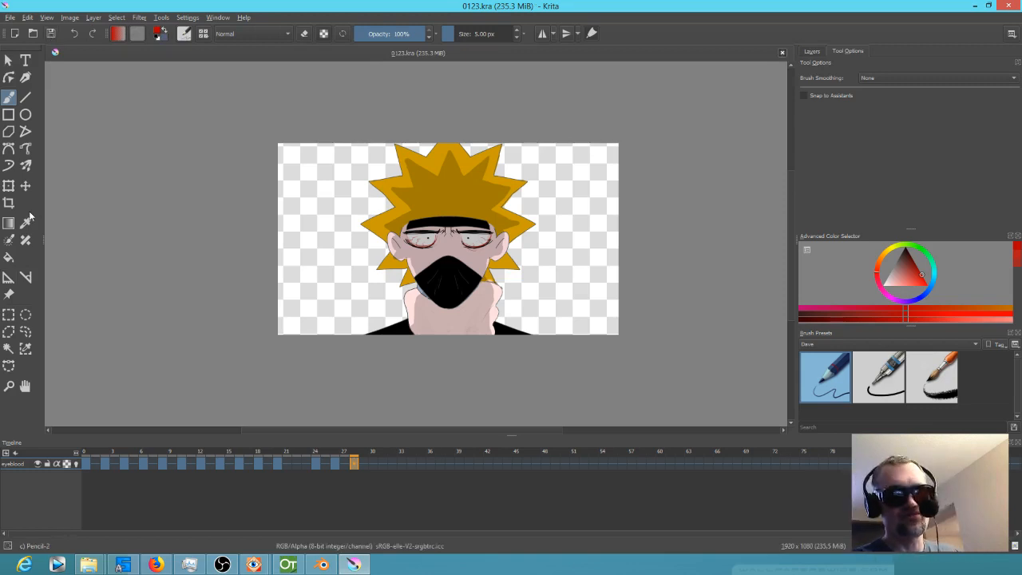
pyautogui.press('space')
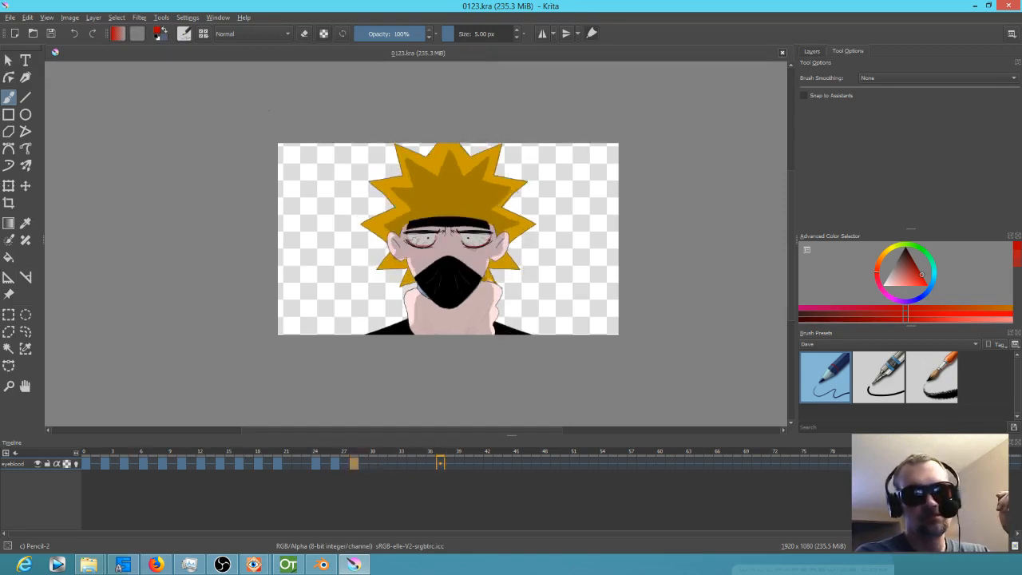
# Step: Play through the character's eye animation and examine the bulging eyeballs and blood vessels at different magnifications
pyautogui.press('1')
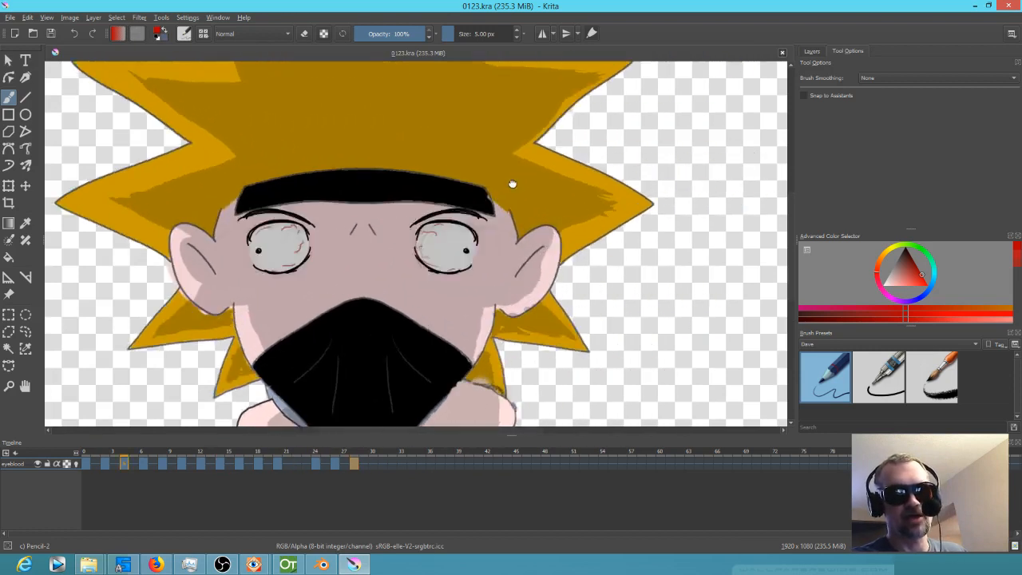
pyautogui.press('-')
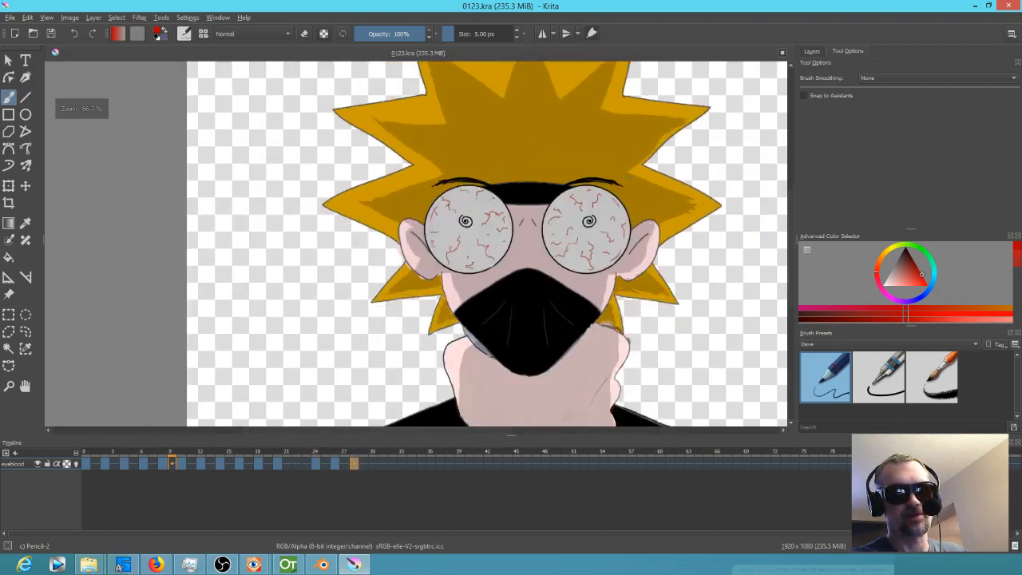
pyautogui.scroll(1, 630, 181)
pyautogui.scroll(-3, 631, 180)
pyautogui.moveTo(664, 175); pyautogui.dragTo(604, 197)
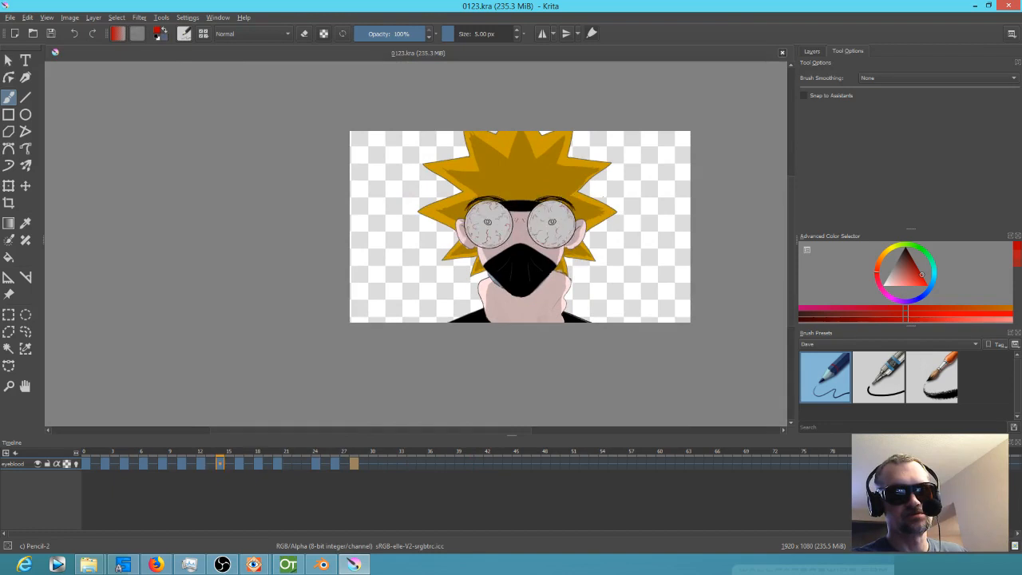
pyautogui.scroll(1, 628, 163)
pyautogui.press('+')
pyautogui.press('+')
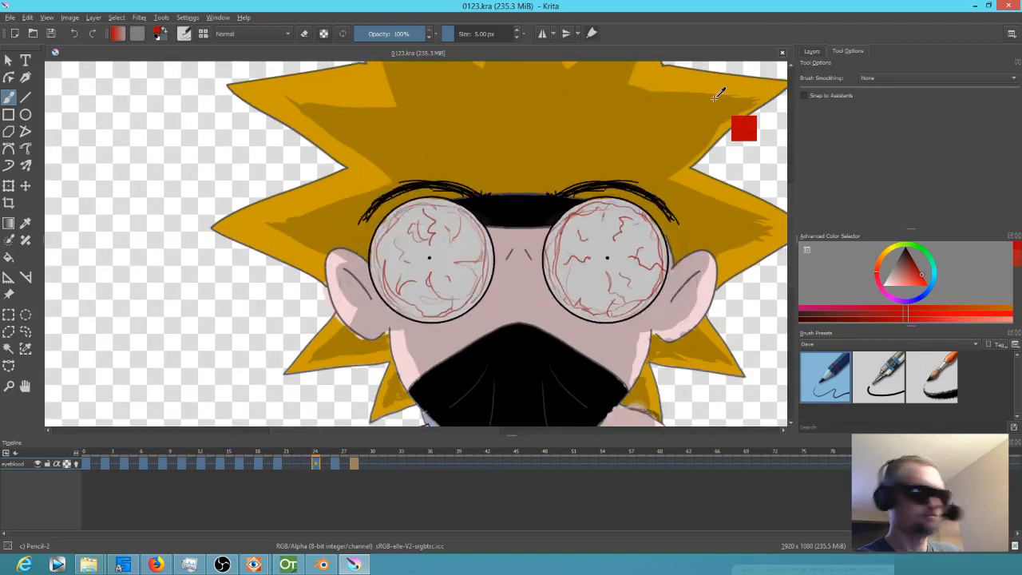
pyautogui.press('ctrl')
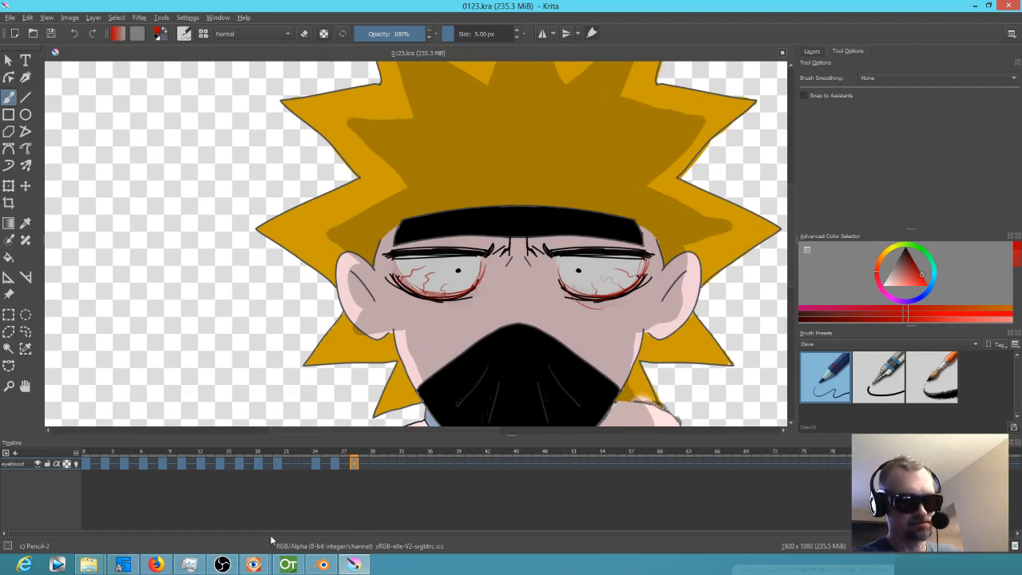
# Step: Switch to FastStone Image Viewer, browse the bkgds folder and select the window.tif background
pyautogui.moveTo(254, 564)
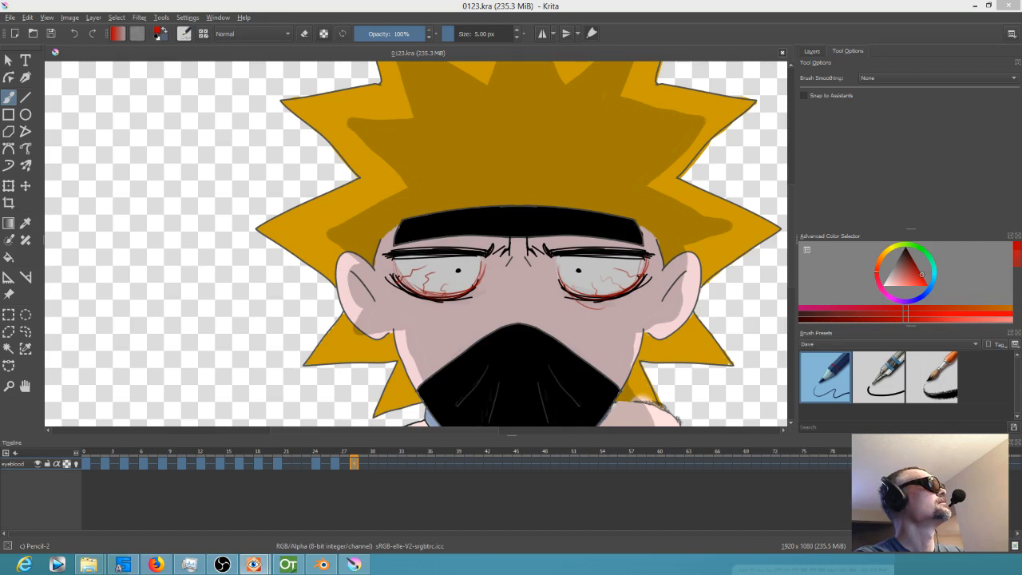
pyautogui.click(253, 564)
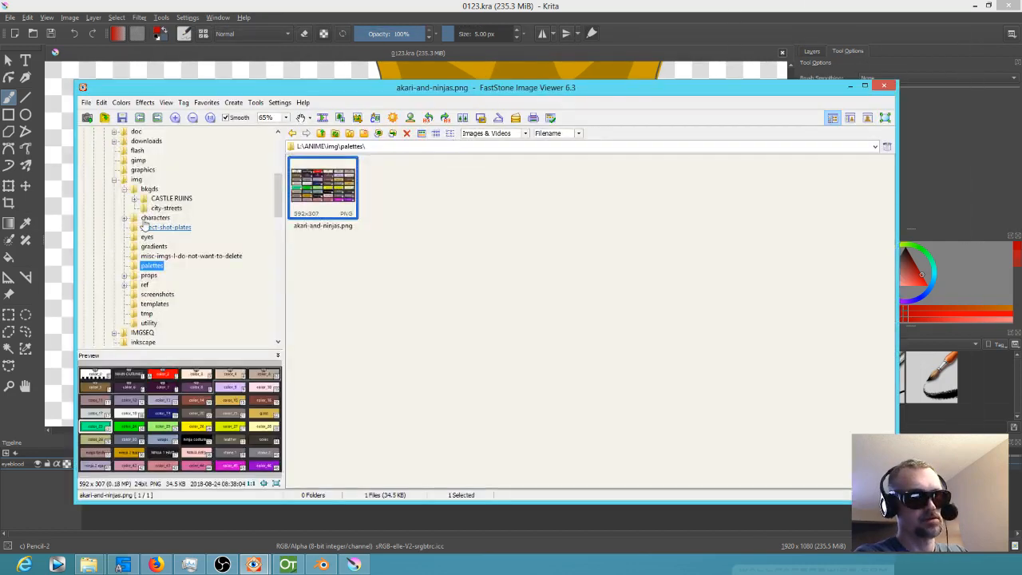
pyautogui.click(149, 189)
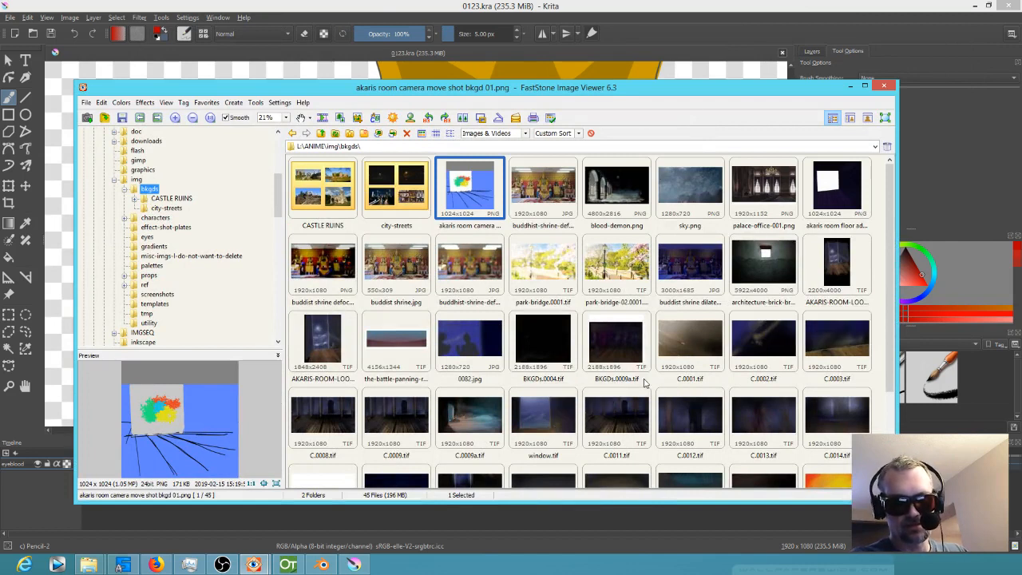
pyautogui.click(850, 415)
pyautogui.scroll(-2, 850, 415)
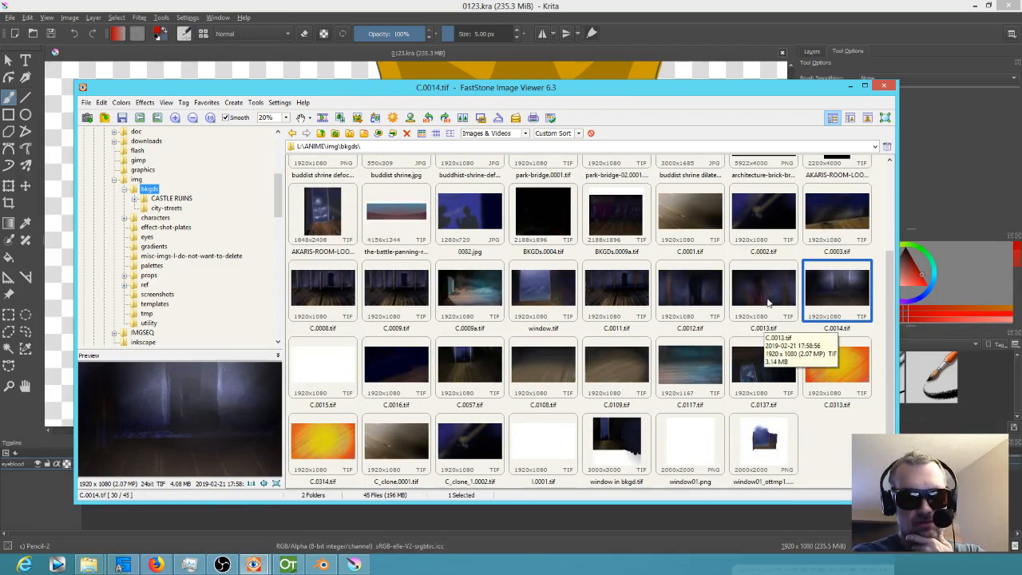
pyautogui.click(536, 295)
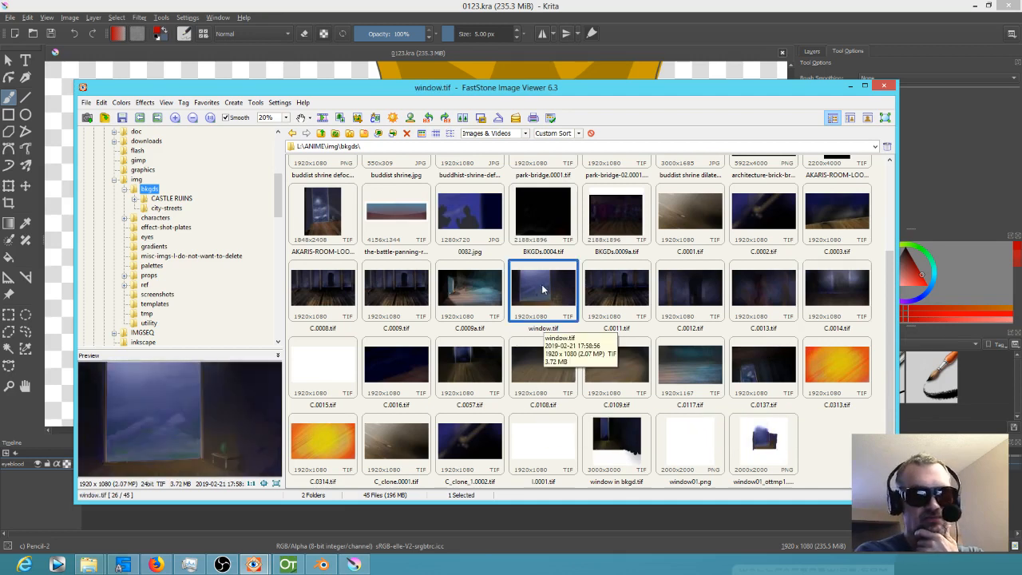
# Step: Import window.tif into the open Krita document as a new layer
pyautogui.moveTo(551, 93); pyautogui.dragTo(0, 0)
pyautogui.moveTo(115, 109); pyautogui.dragTo(191, 167)
pyautogui.click(206, 173)
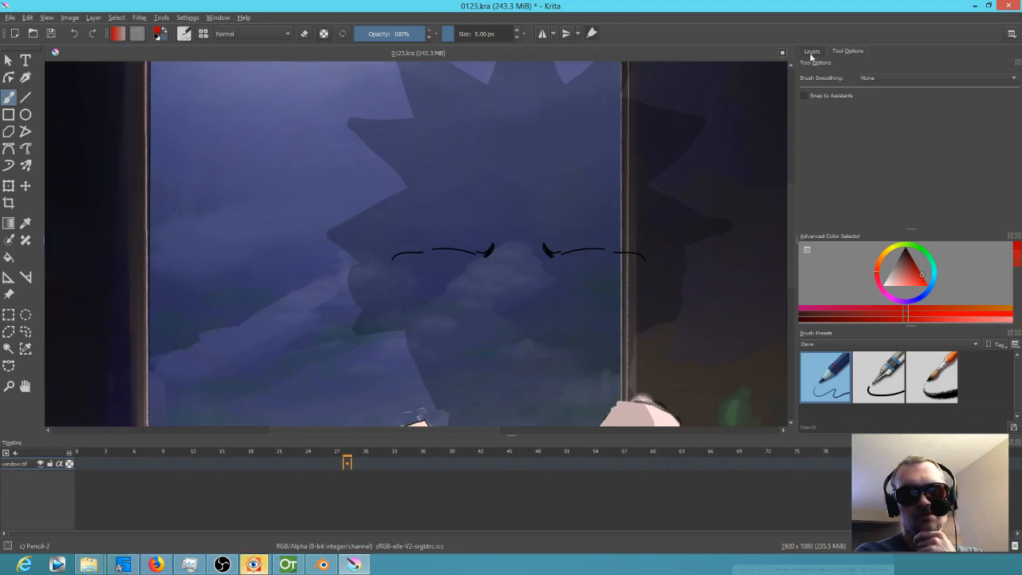
# Step: Move the window.tif layer down the layer stack, below all the character layers and out of their group
pyautogui.click(810, 52)
pyautogui.click(843, 220)
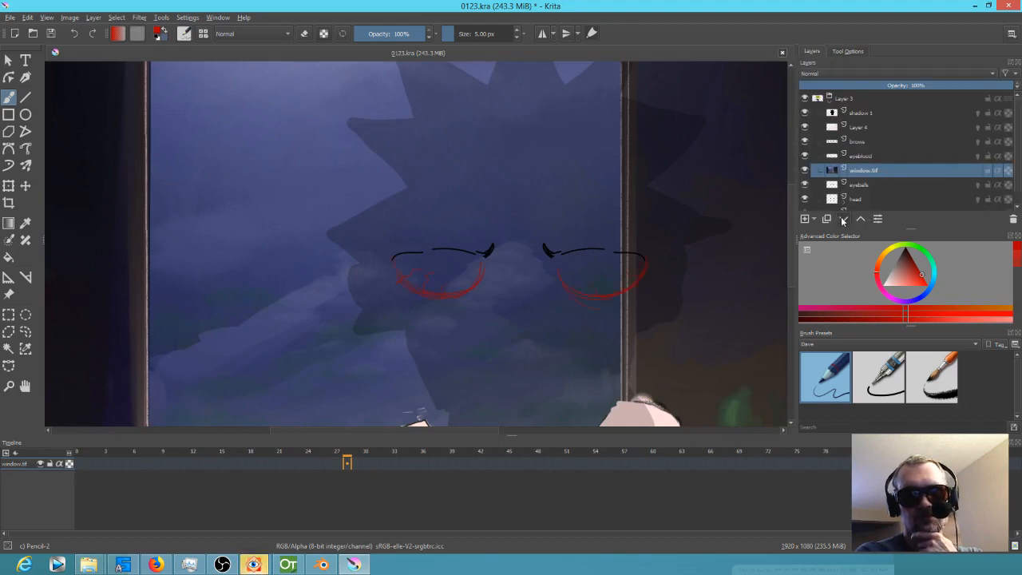
pyautogui.click(843, 220)
pyautogui.click(843, 219)
pyautogui.click(843, 219)
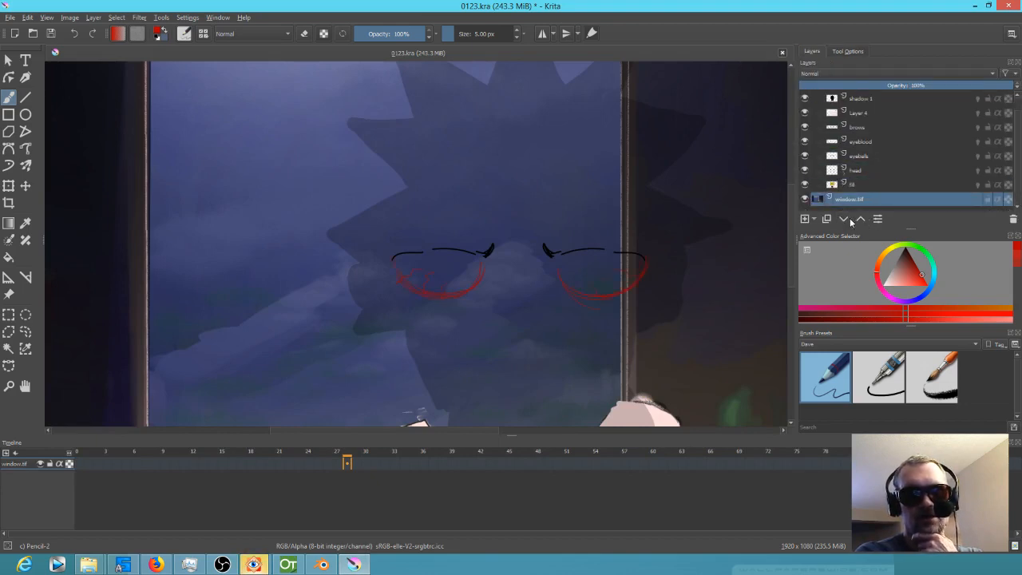
pyautogui.scroll(-3, 544, 249)
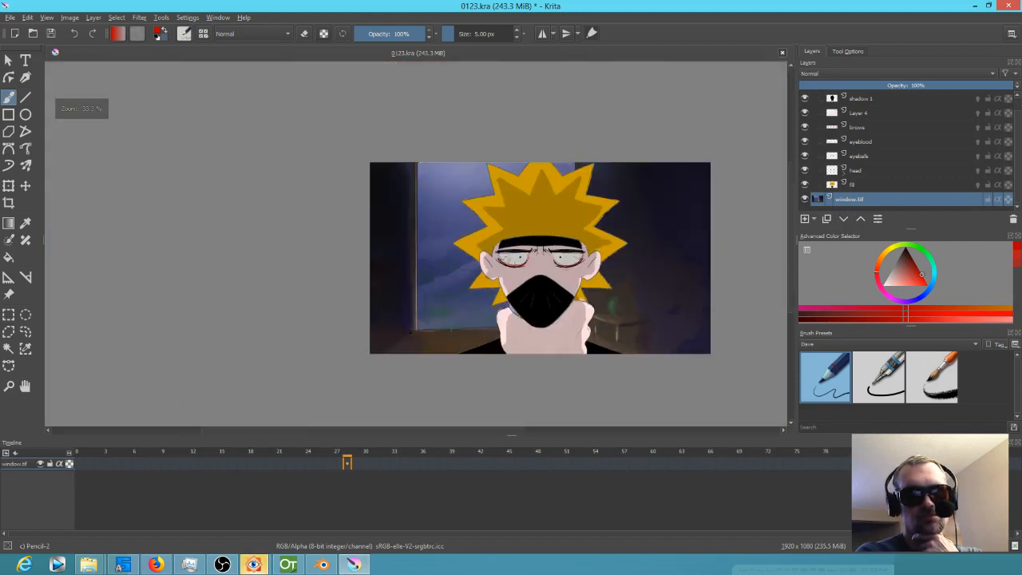
pyautogui.scroll(1, 544, 249)
pyautogui.scroll(-1, 544, 249)
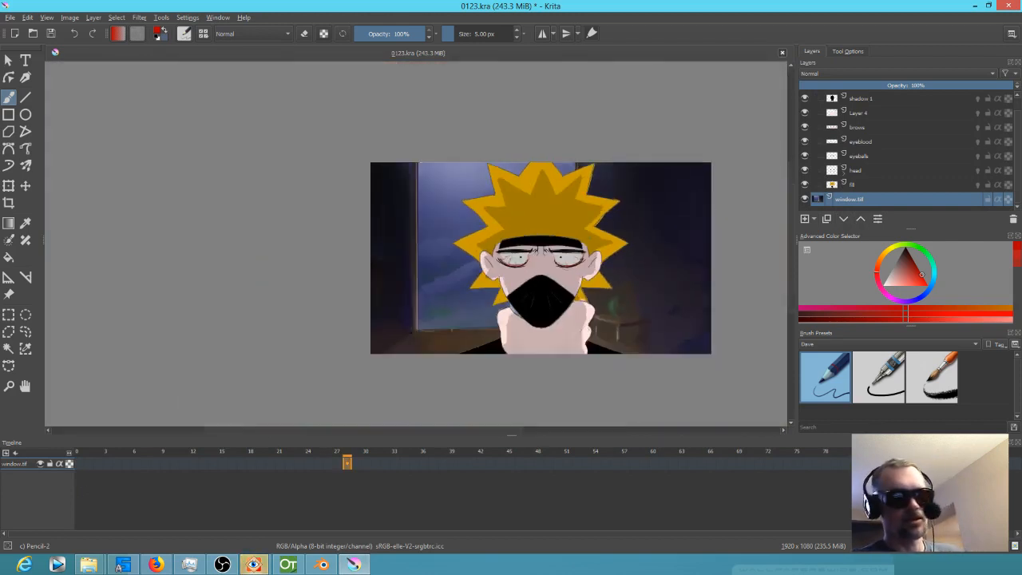
# Step: Enlarge the window.tif background beyond the canvas, shift it so the window frames the head, and save the document
pyautogui.scroll(-1, 493, 148)
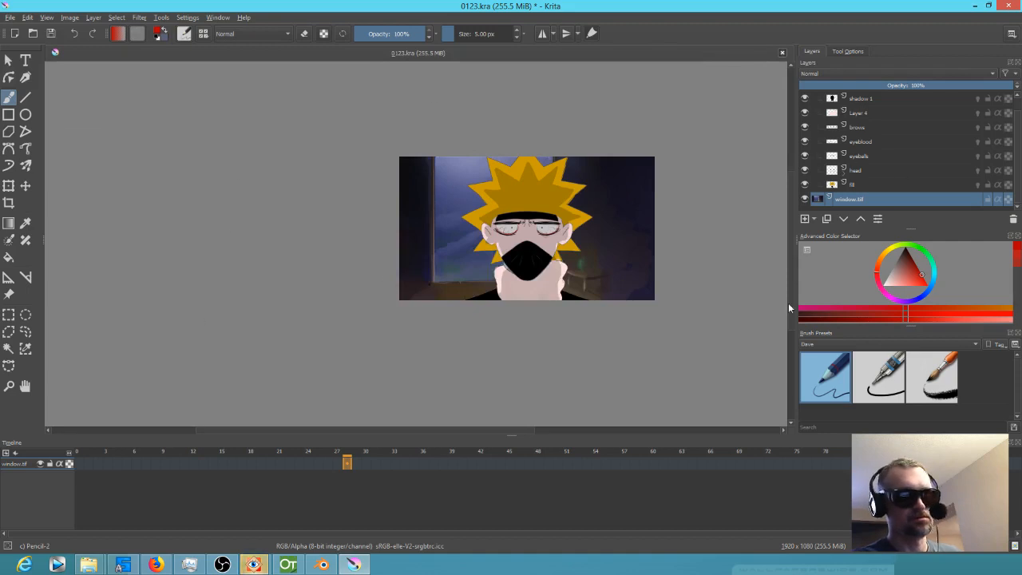
pyautogui.click(8, 185)
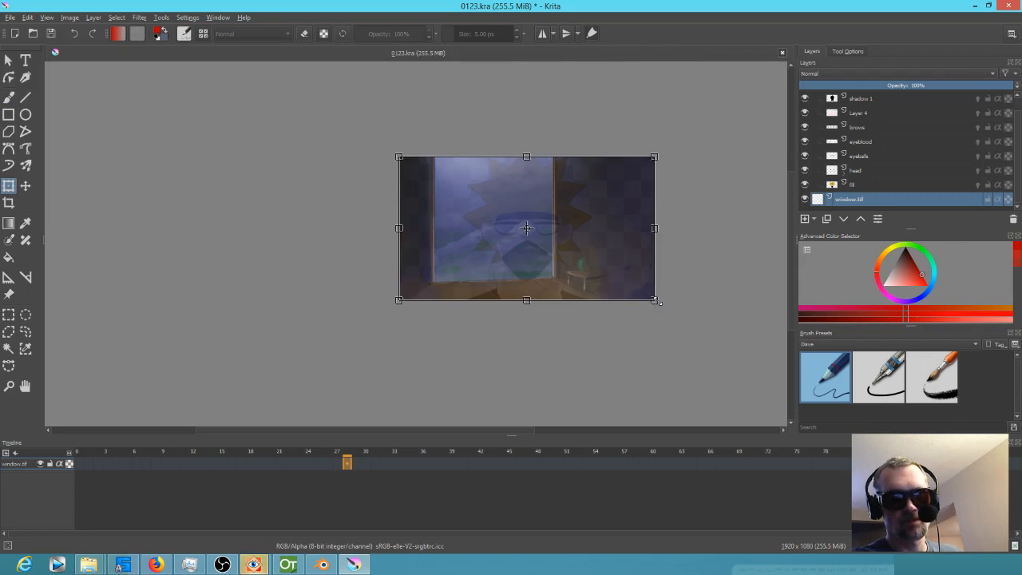
pyautogui.moveTo(656, 300); pyautogui.dragTo(798, 382)
pyautogui.moveTo(659, 356); pyautogui.dragTo(633, 340)
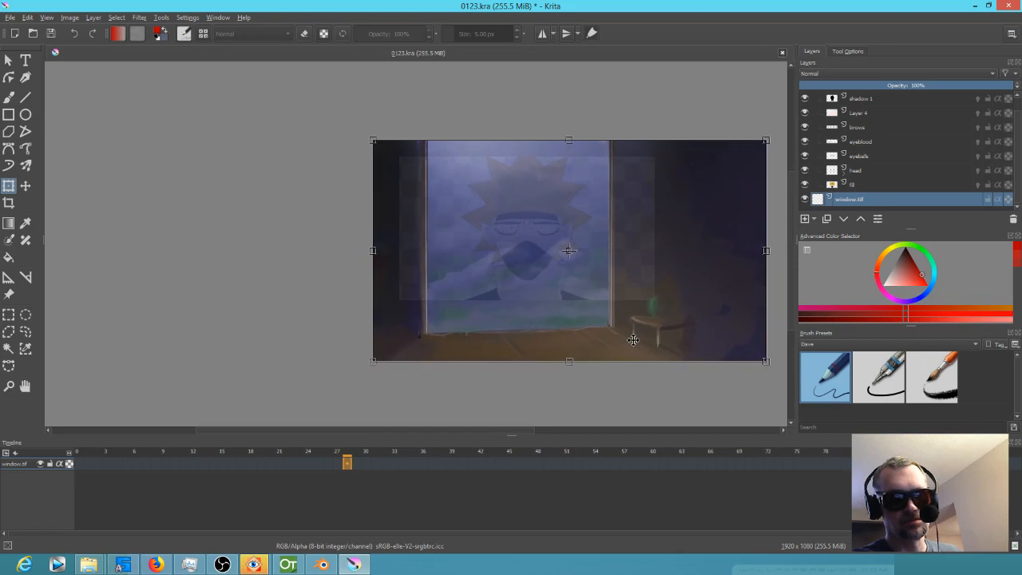
pyautogui.press('Return')
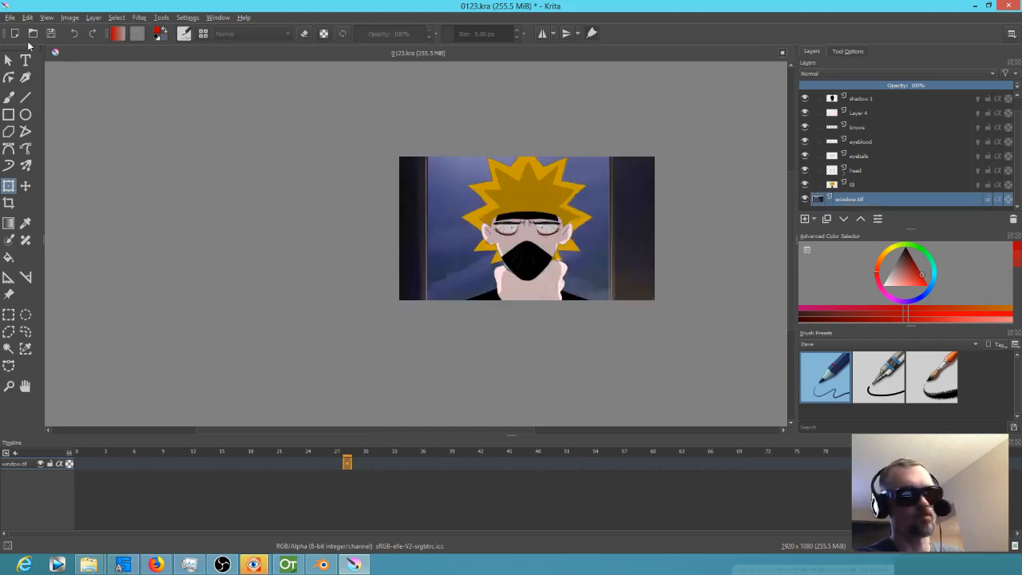
pyautogui.click(50, 34)
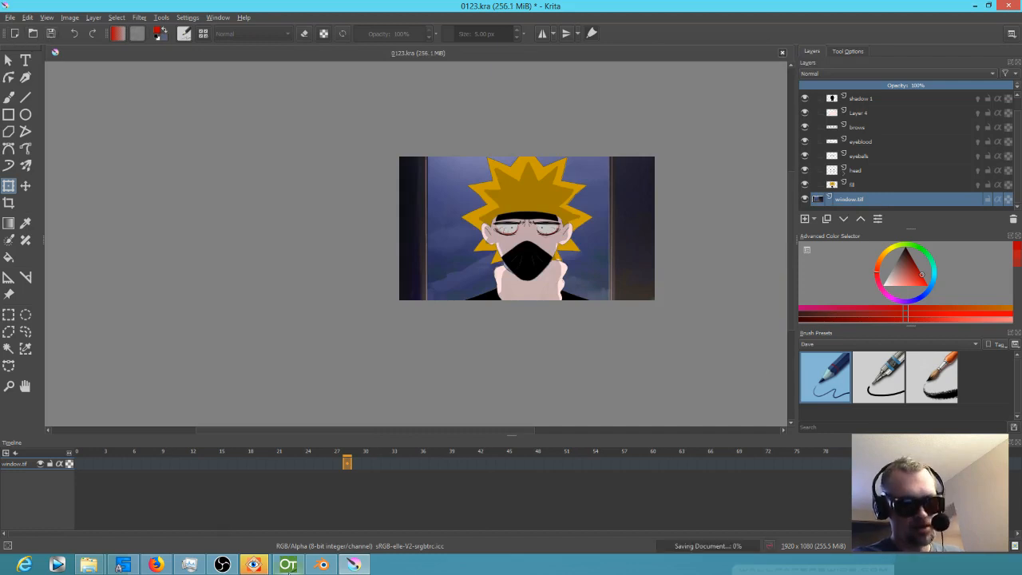
# Step: Switch to Blender and review the video edit around the end of the 0122.mp4 strip
pyautogui.click(322, 564)
pyautogui.moveTo(483, 426); pyautogui.dragTo(599, 424)
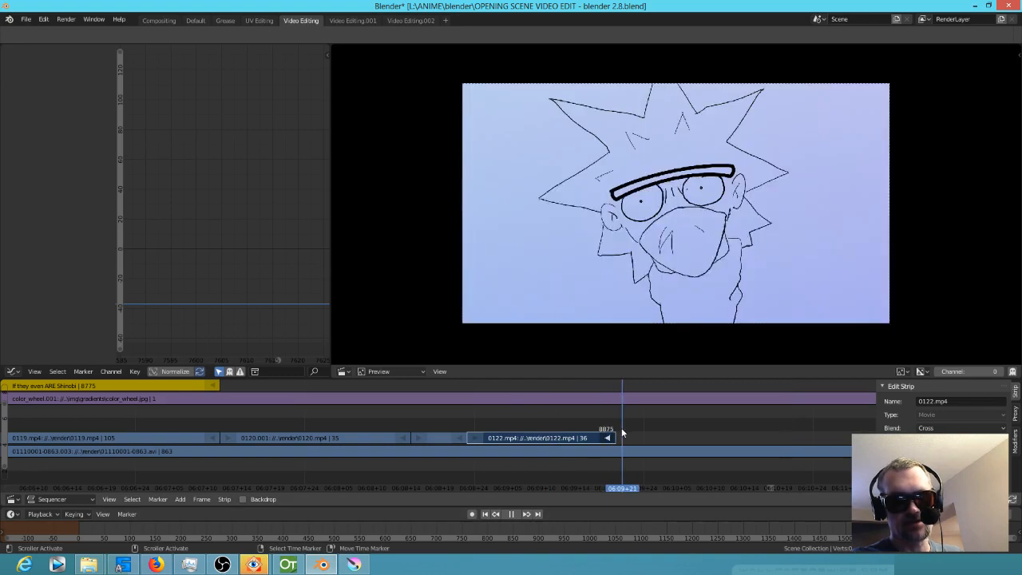
pyautogui.press('Escape')
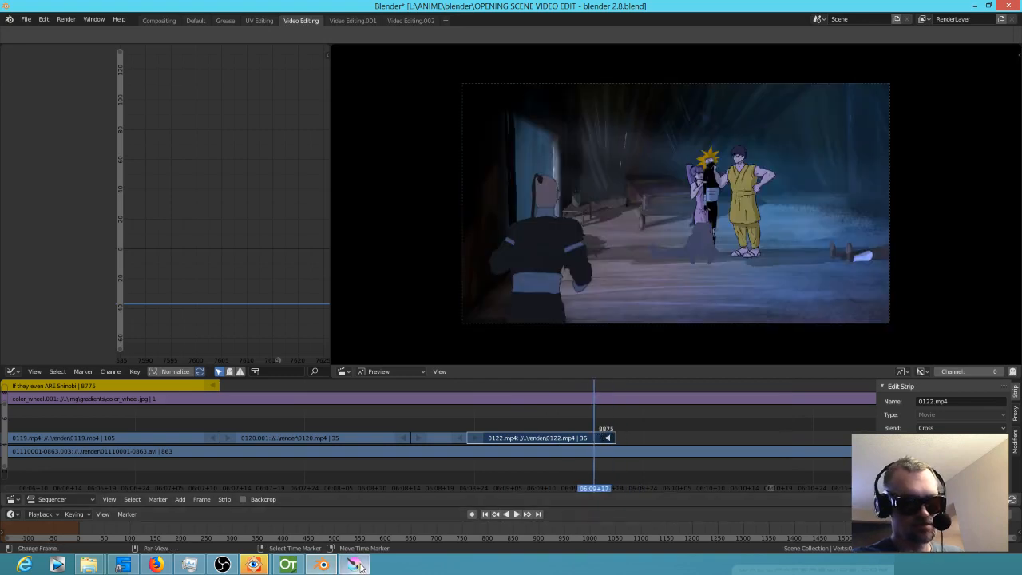
# Step: Switch back to Krita and play the animation from frame 0 to examine the character against the window background
pyautogui.click(353, 564)
pyautogui.scroll(3, 542, 306)
pyautogui.scroll(-3, 542, 305)
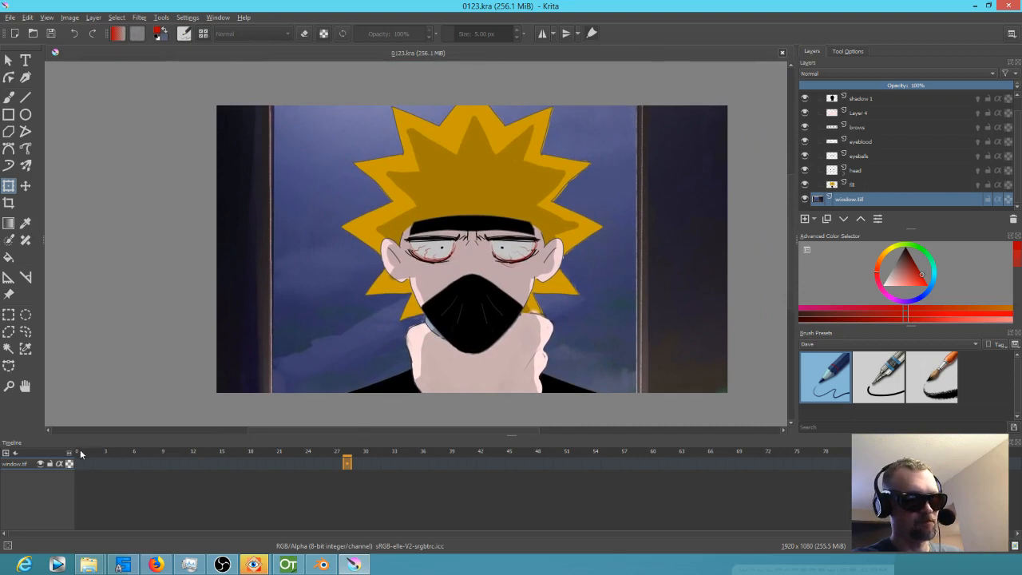
pyautogui.click(82, 453)
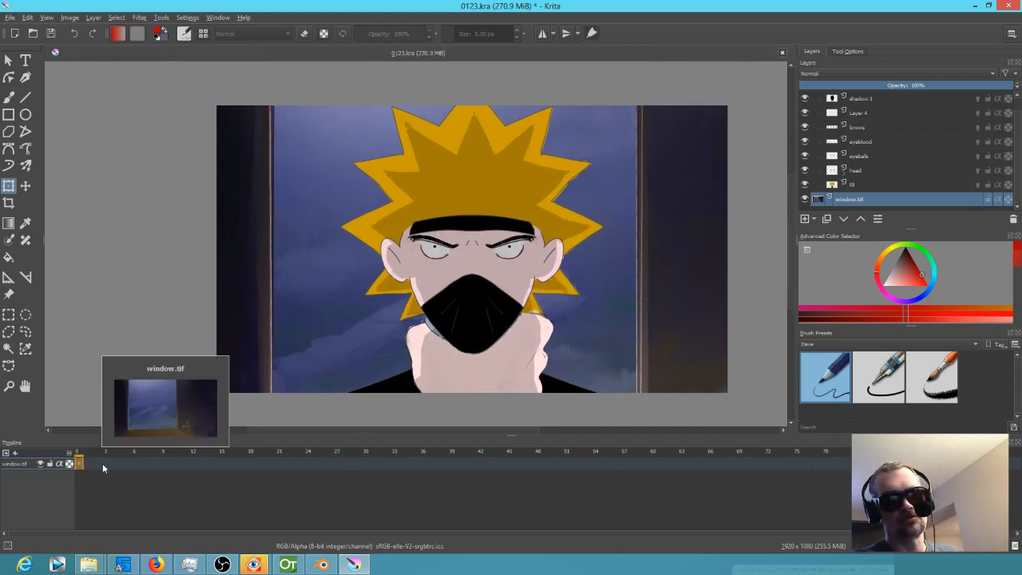
pyautogui.press('space')
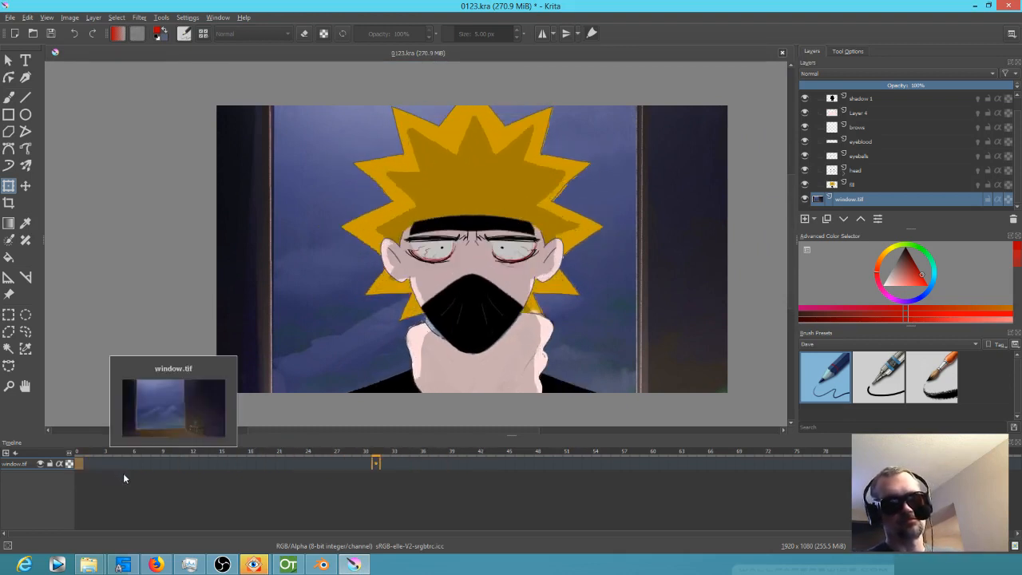
pyautogui.scroll(-1, 338, 317)
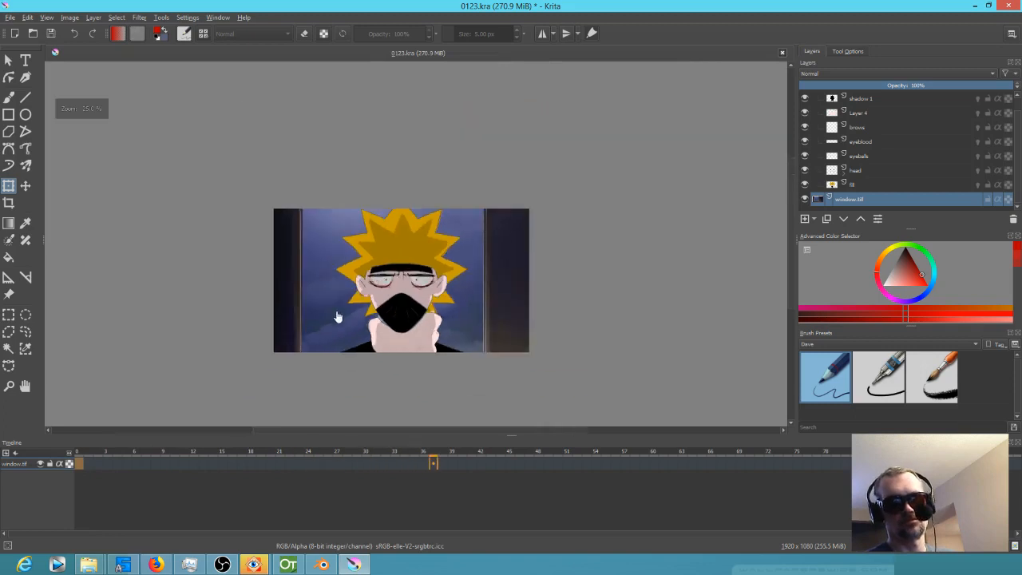
pyautogui.scroll(3, 372, 321)
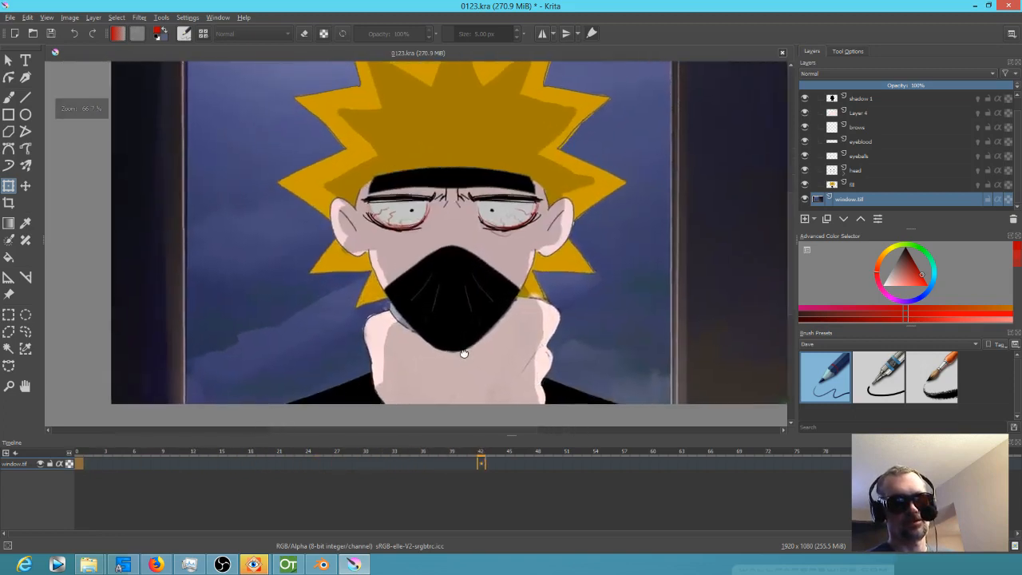
pyautogui.moveTo(463, 353); pyautogui.dragTo(441, 353)
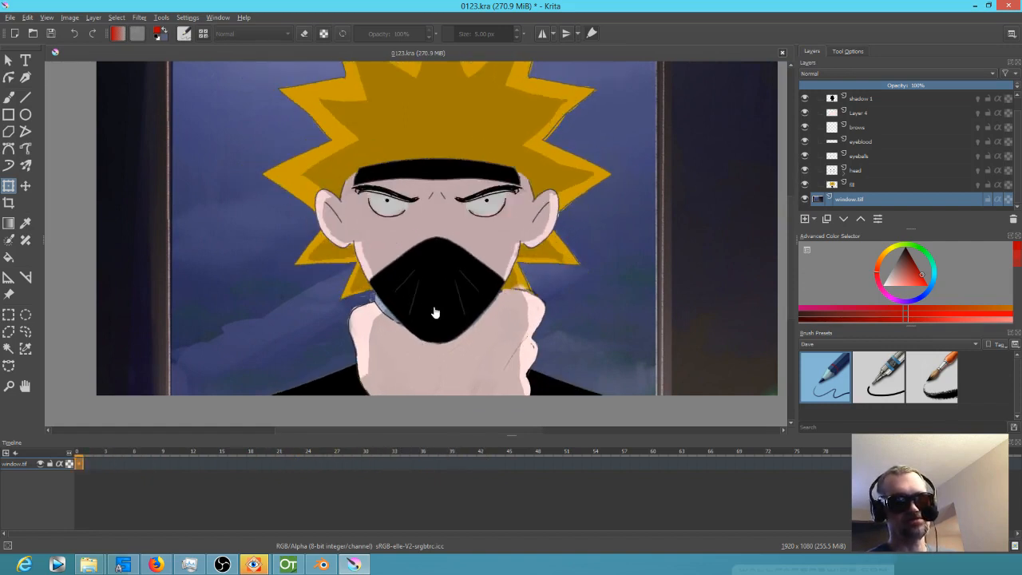
# Step: Save the document and set the image location for rendering the animation to L:/ANIME/render
pyautogui.click(53, 35)
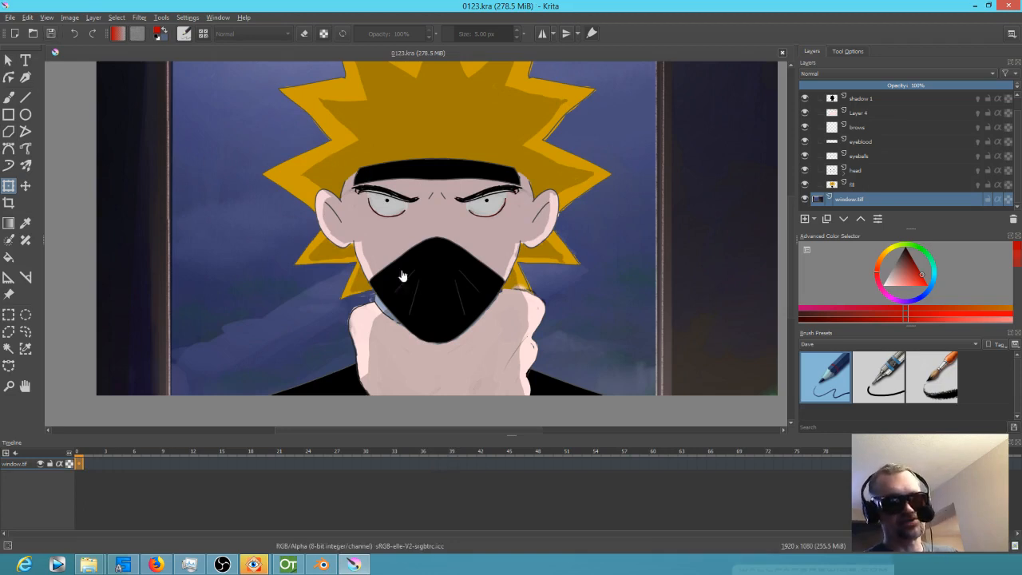
pyautogui.moveTo(339, 566)
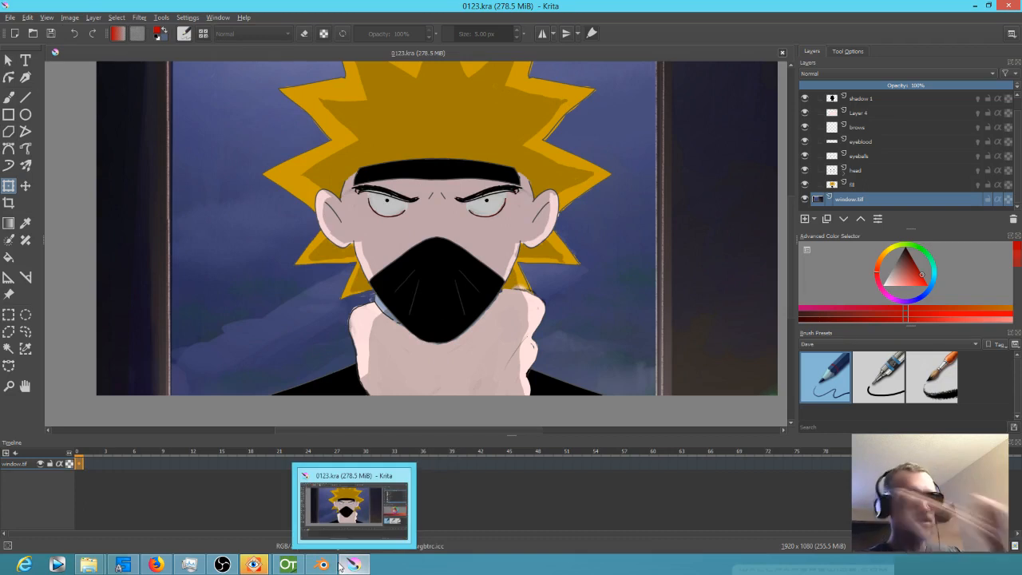
pyautogui.click(11, 17)
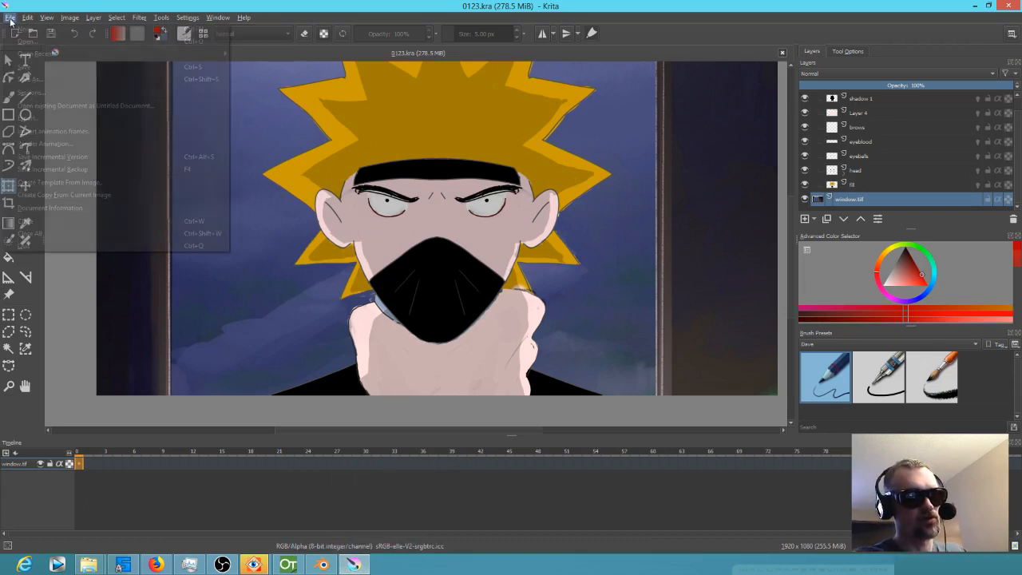
pyautogui.click(82, 143)
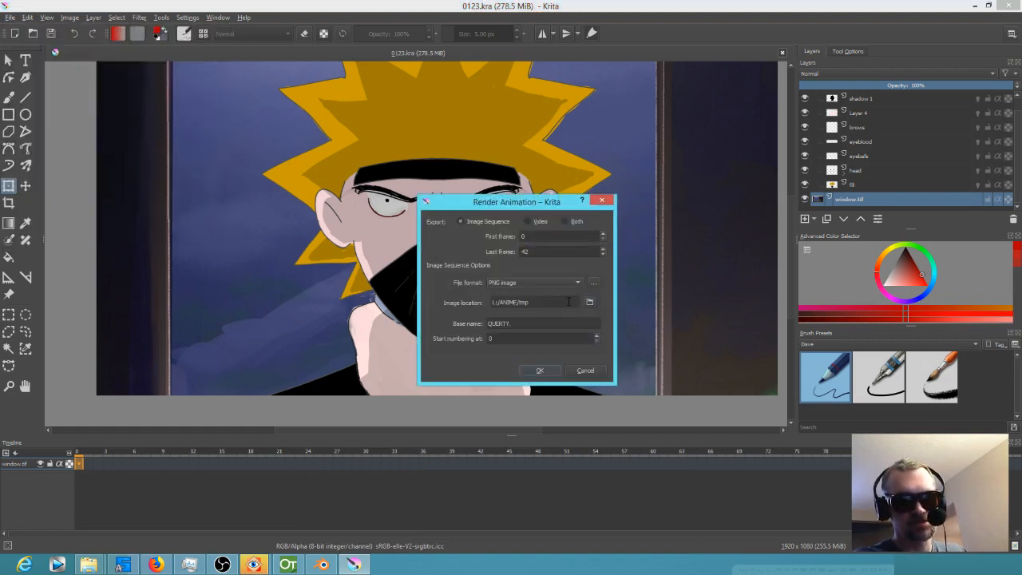
pyautogui.click(588, 302)
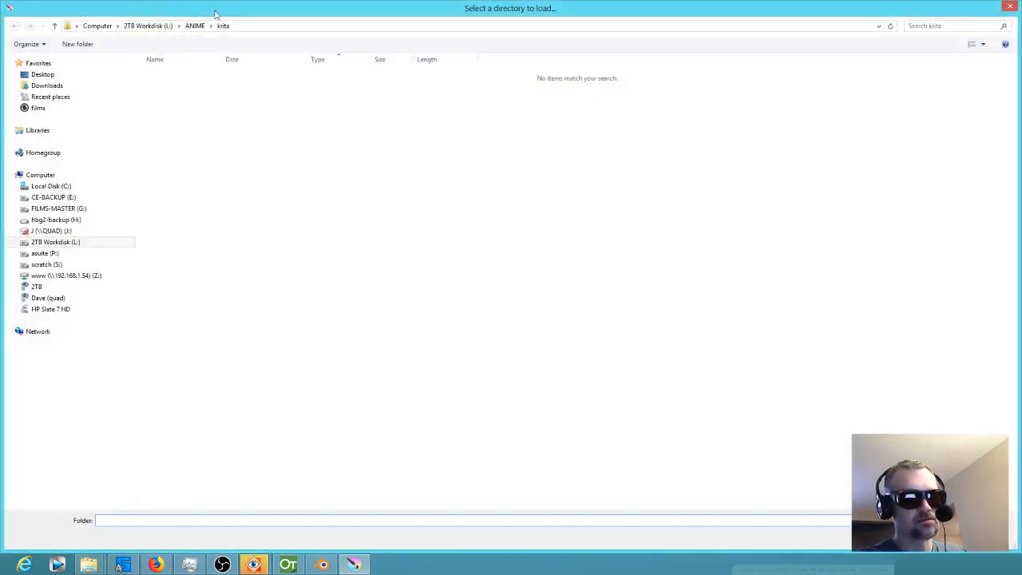
pyautogui.click(195, 27)
pyautogui.doubleClick(182, 309)
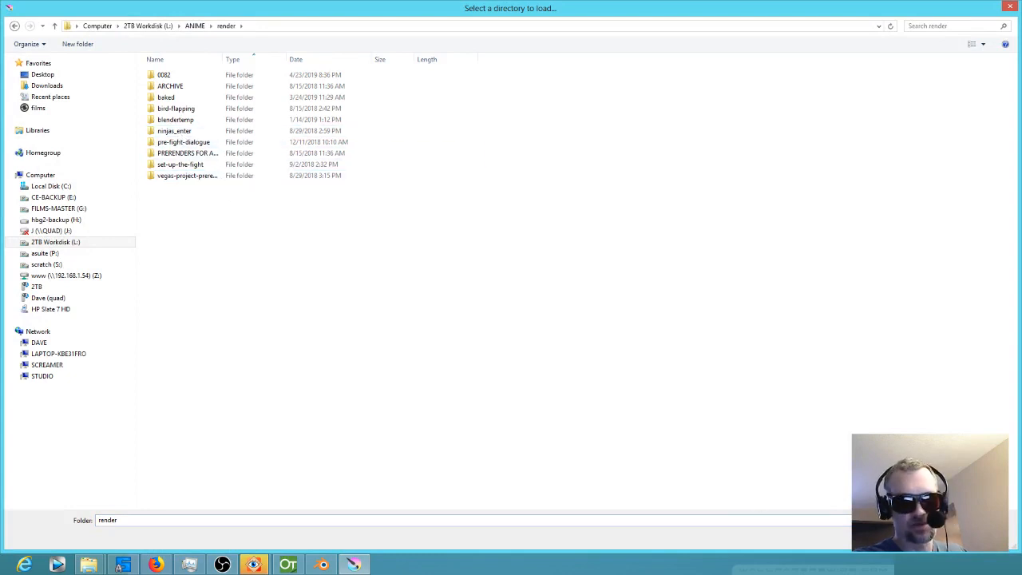
pyautogui.click(932, 536)
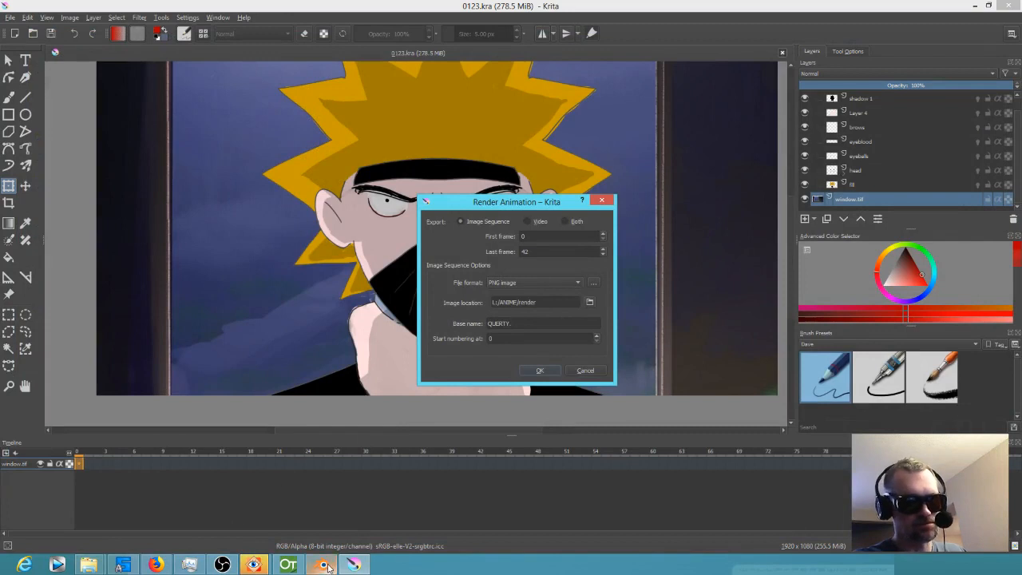
# Step: Switch to FastStone Image Viewer, browse the clips in L:\ANIME\render, and play 0095.mp4
pyautogui.click(261, 567)
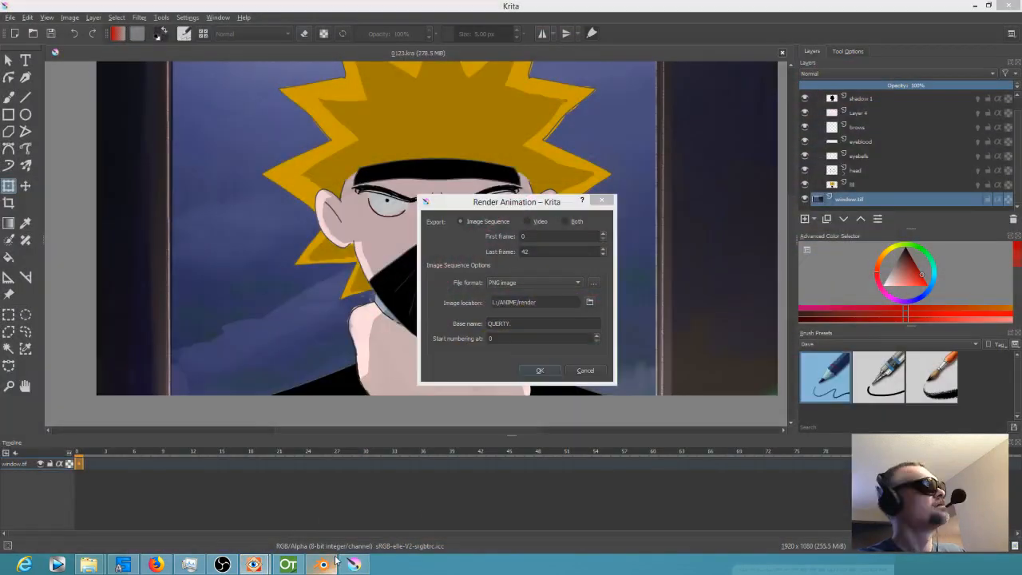
pyautogui.moveTo(328, 563)
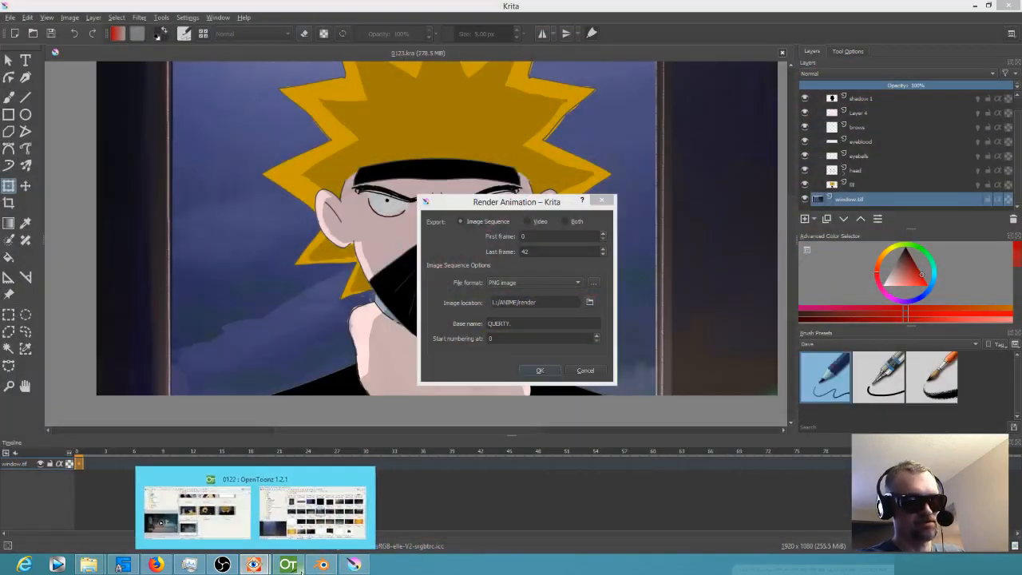
pyautogui.moveTo(253, 565)
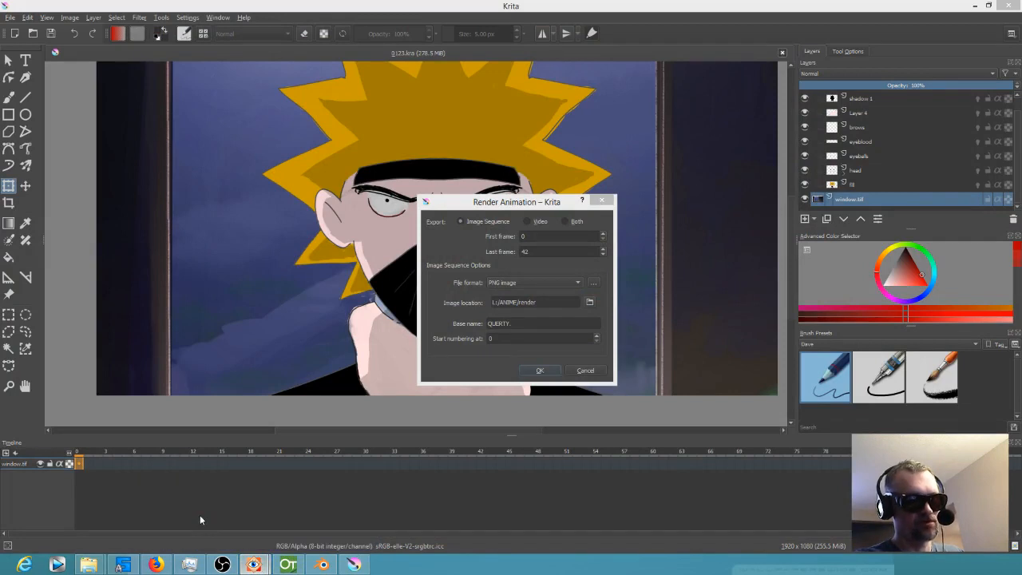
pyautogui.moveTo(383, 0); pyautogui.dragTo(605, 71)
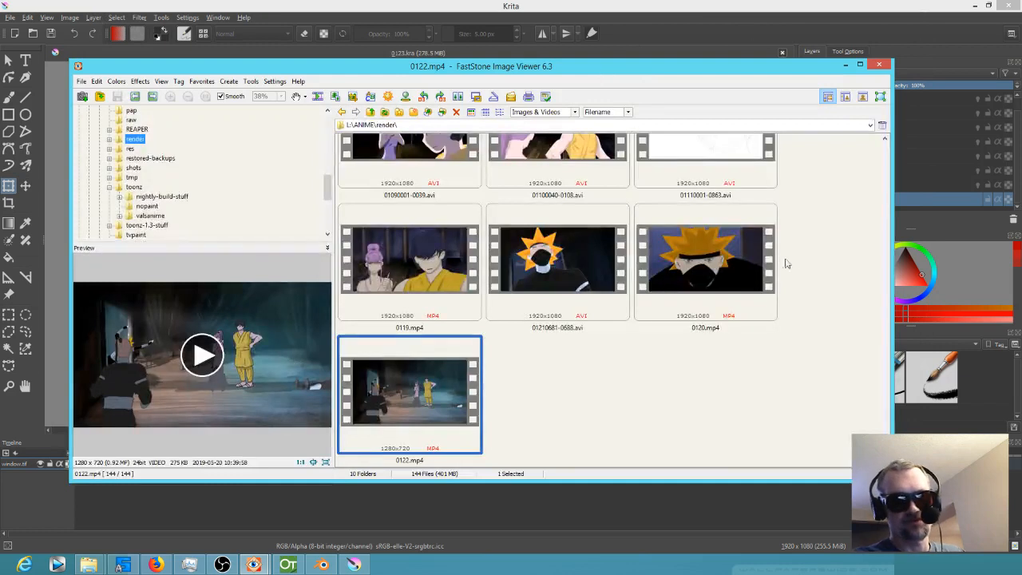
pyautogui.click(817, 285)
pyautogui.scroll(5, 817, 285)
pyautogui.scroll(5, 817, 285)
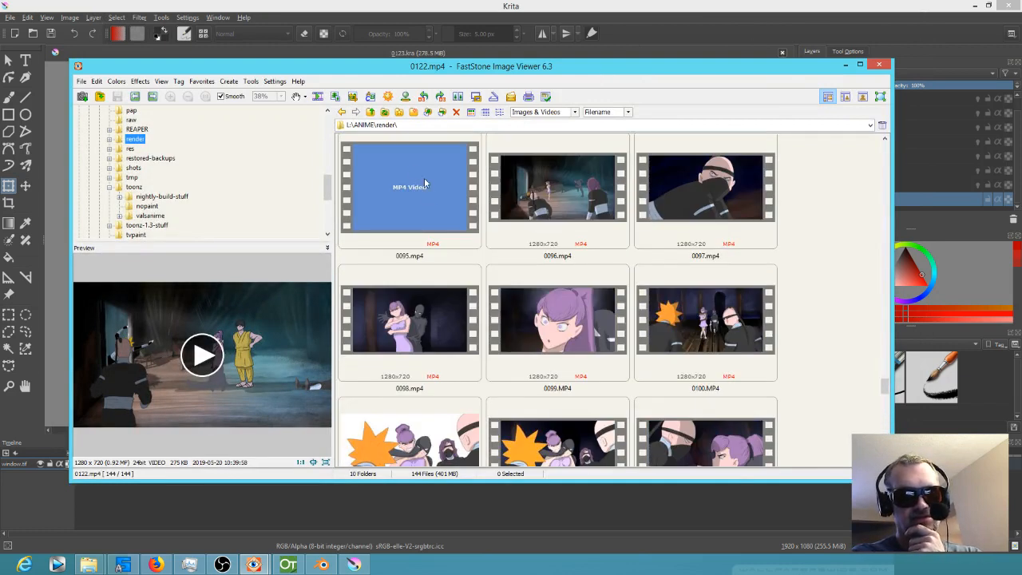
pyautogui.click(415, 172)
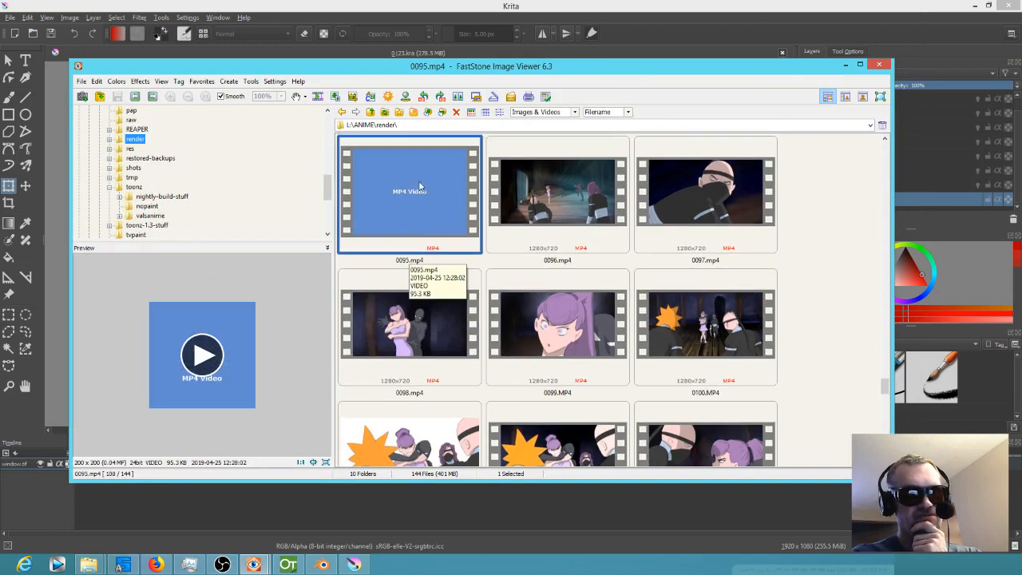
pyautogui.click(201, 357)
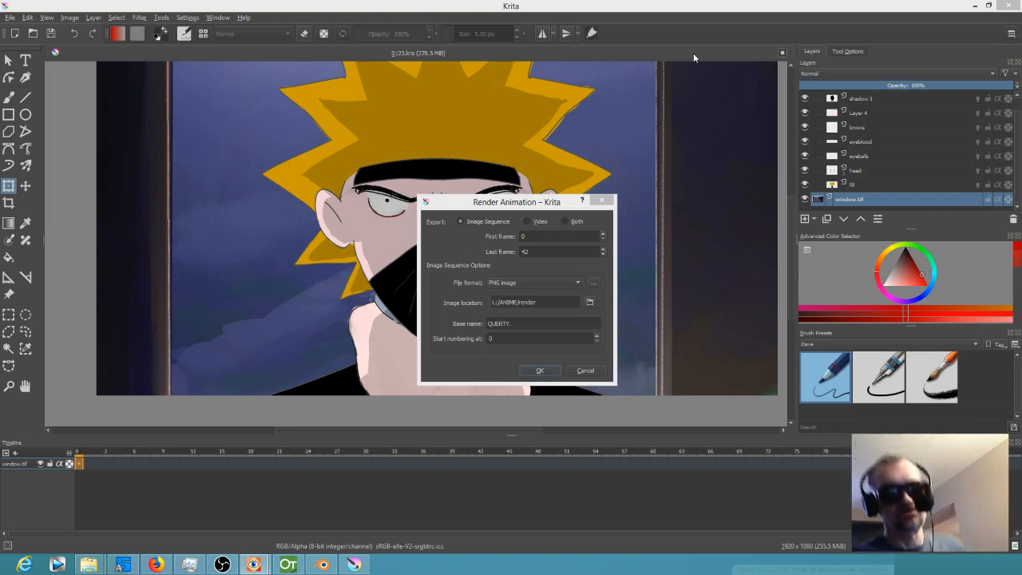
# Step: Switch the Krita animation export to video and try to render frames 0 to 42 as 0123.mp4 at 1280 x 720 px
pyautogui.click(527, 222)
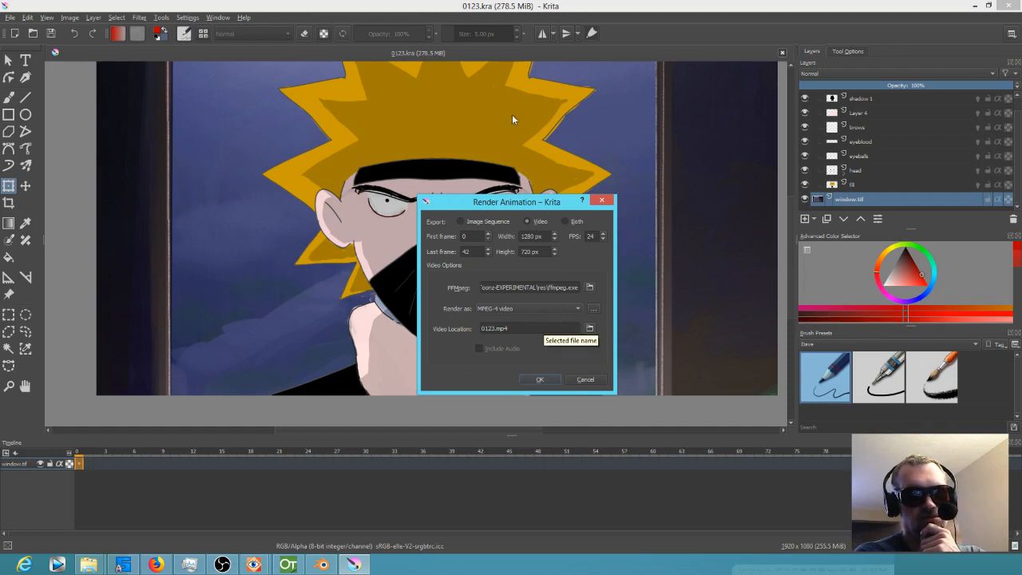
pyautogui.click(492, 328)
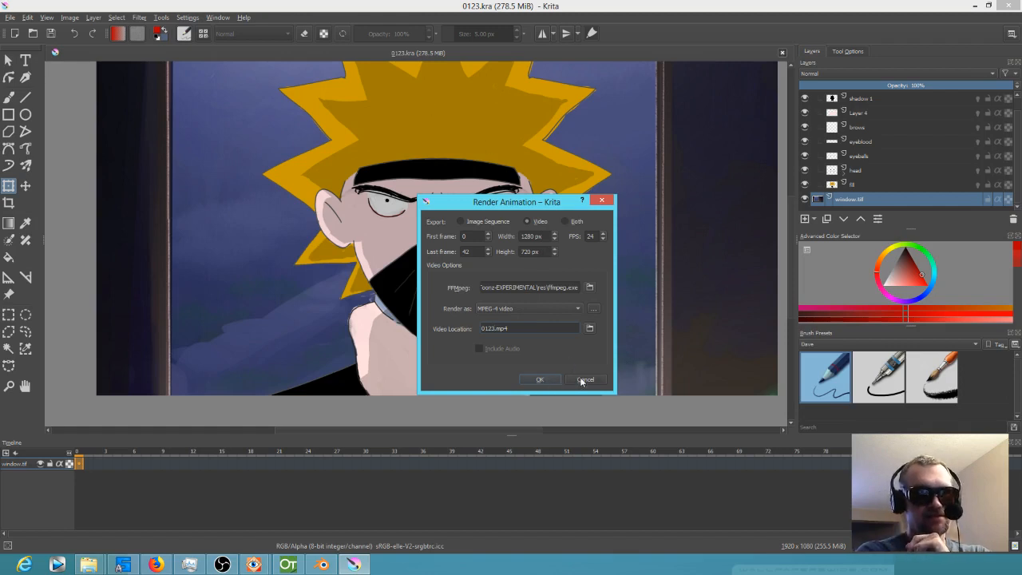
pyautogui.click(550, 384)
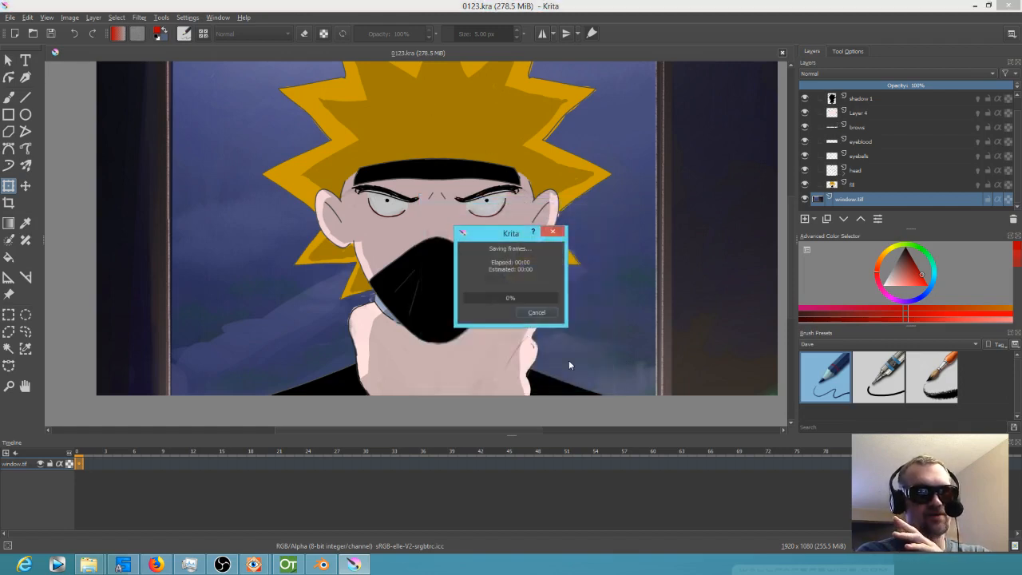
pyautogui.click(534, 311)
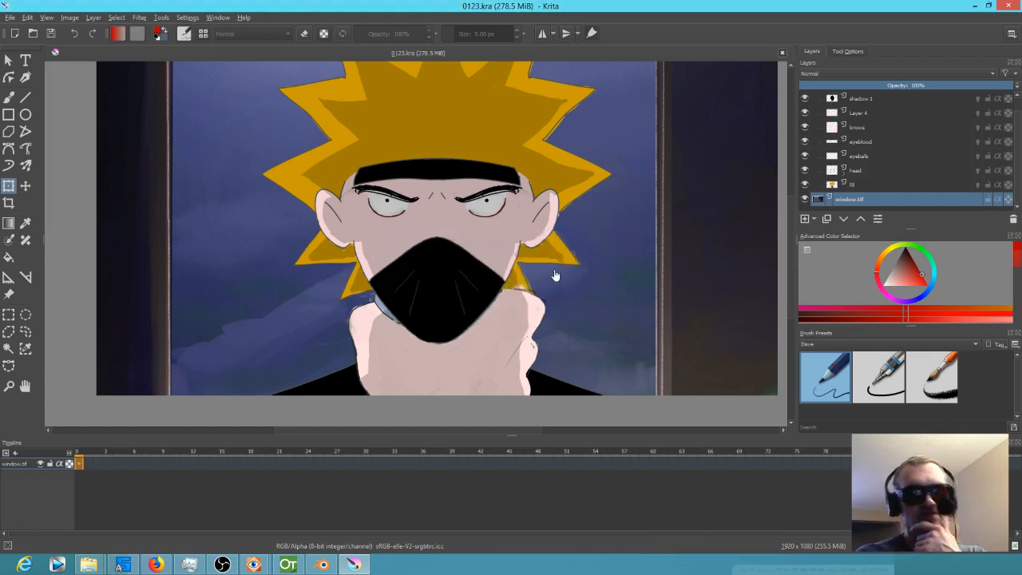
# Step: Check the document's canvas width and height in the Resize Canvas settings
pyautogui.scroll(-2, 515, 227)
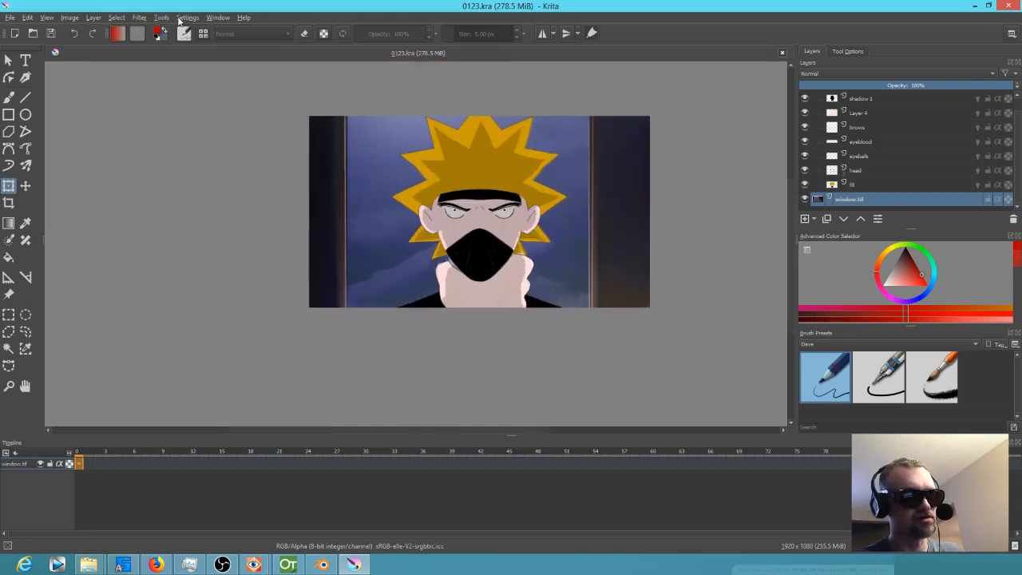
pyautogui.click(71, 18)
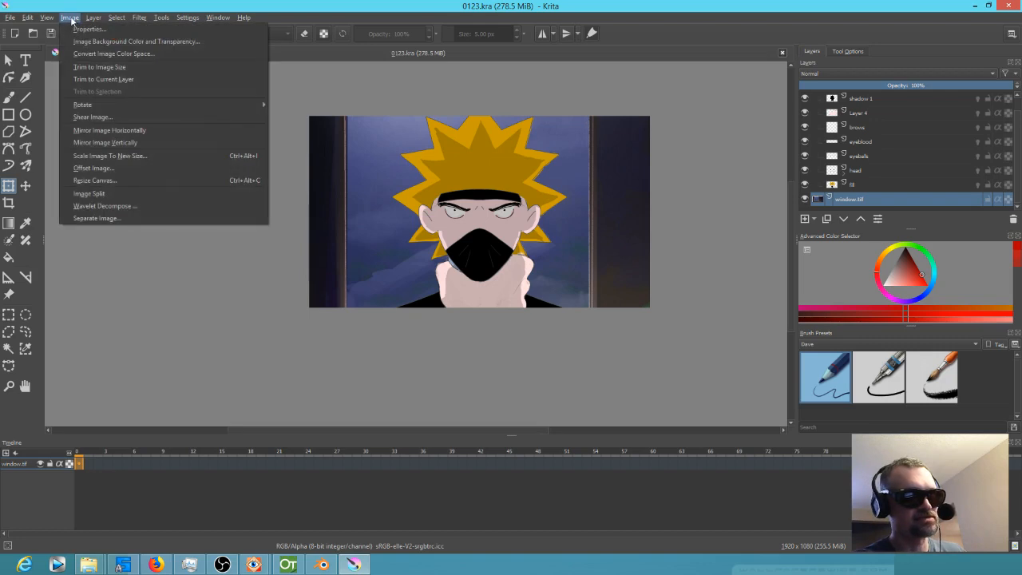
pyautogui.click(121, 182)
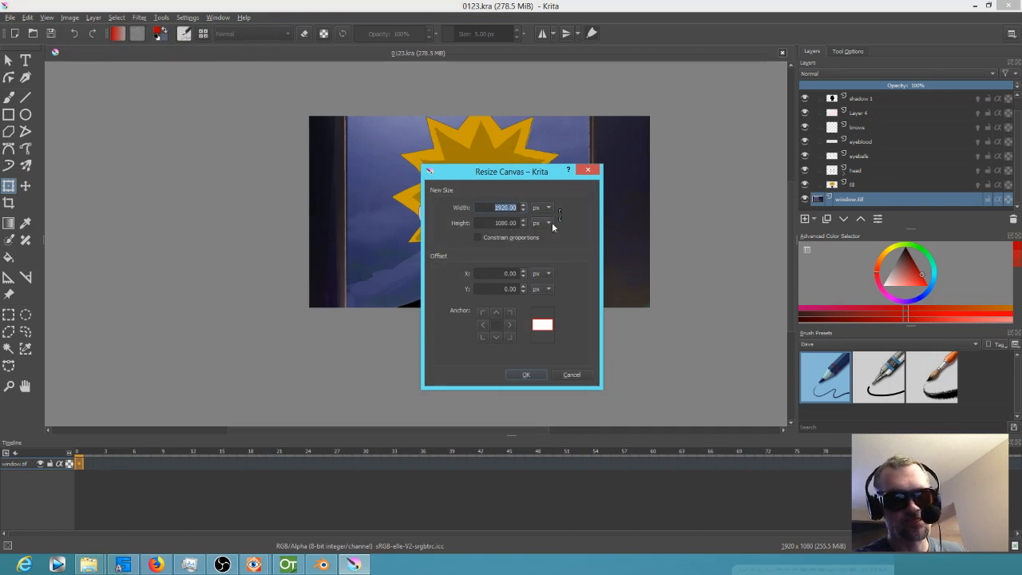
pyautogui.press('Escape')
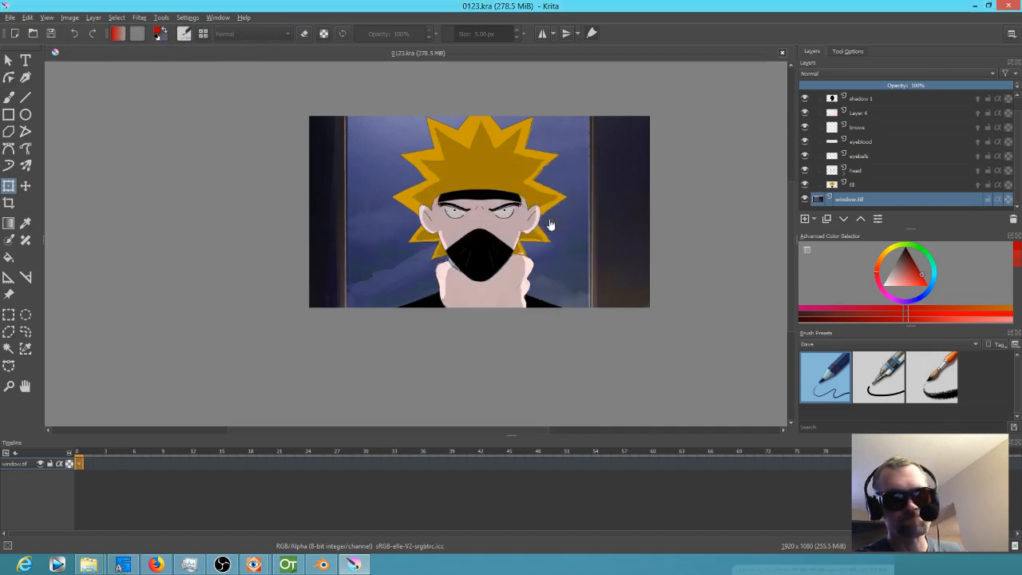
# Step: Render frames 0 to 42 as the MPEG-4 video 0123.mp4 at 1280 x 720 px and 24 FPS
pyautogui.click(10, 17)
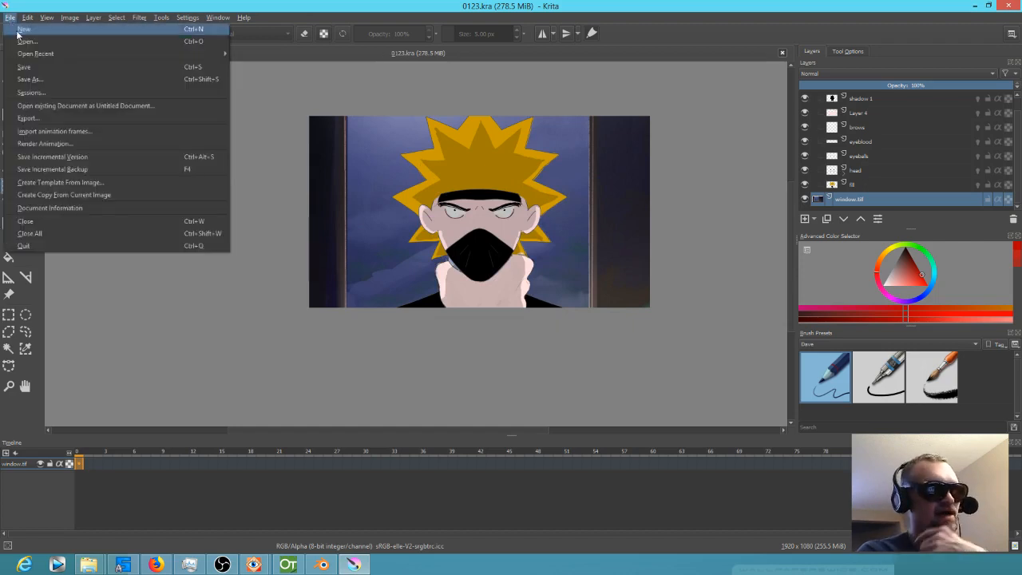
pyautogui.click(57, 145)
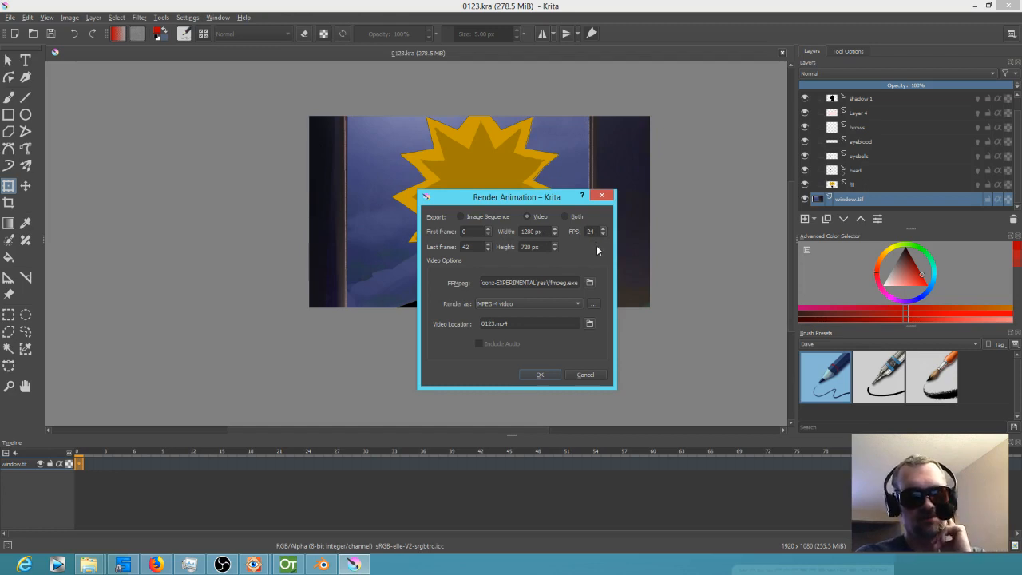
pyautogui.click(539, 375)
pyautogui.click(567, 297)
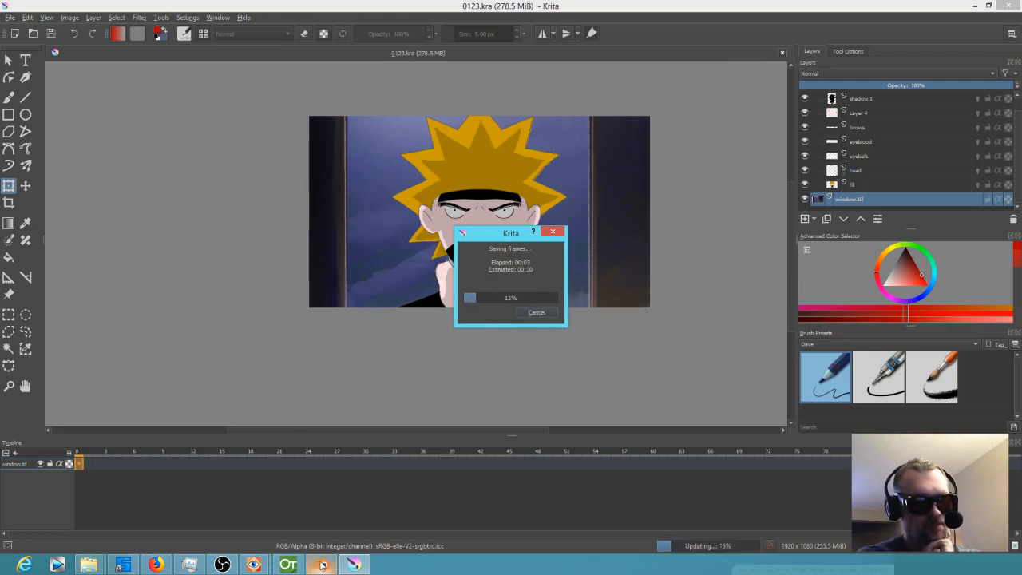
# Step: Switch to Blender and play the edit from the 0119.mp4 strip past 0122.mp4 into the storyboard sketches
pyautogui.moveTo(322, 565)
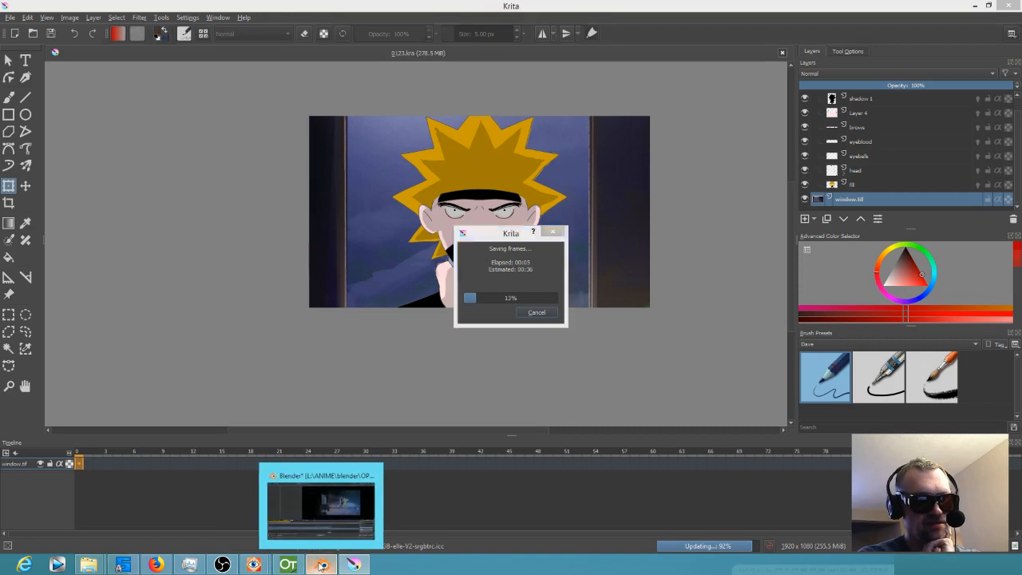
pyautogui.click(323, 565)
pyautogui.click(390, 469)
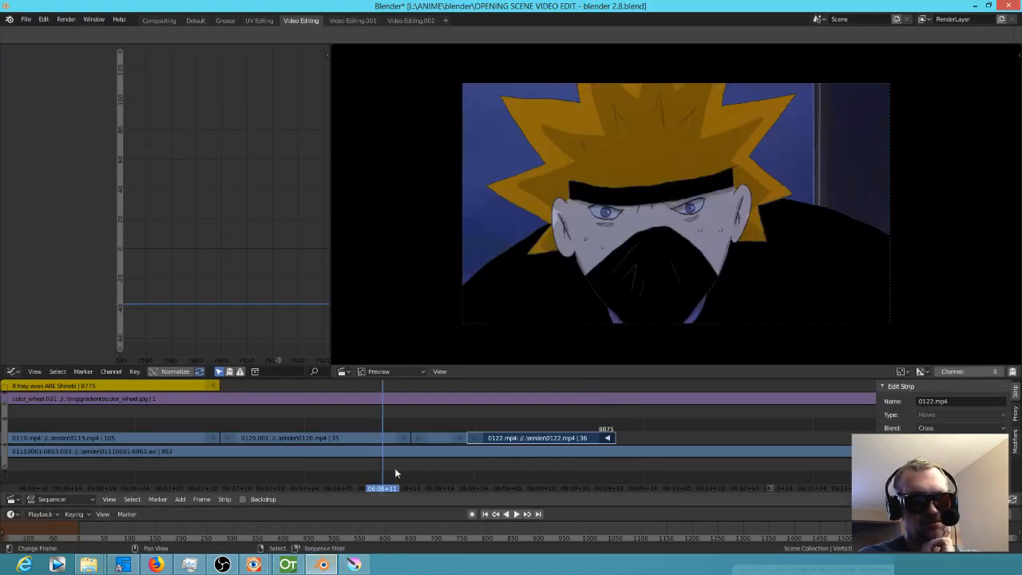
pyautogui.scroll(-4, 422, 457)
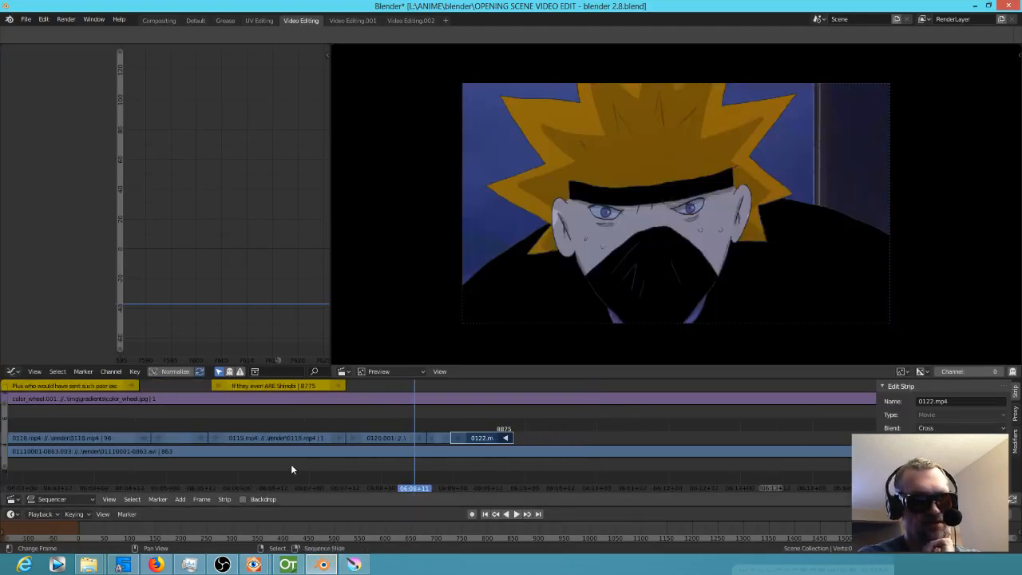
pyautogui.click(291, 469)
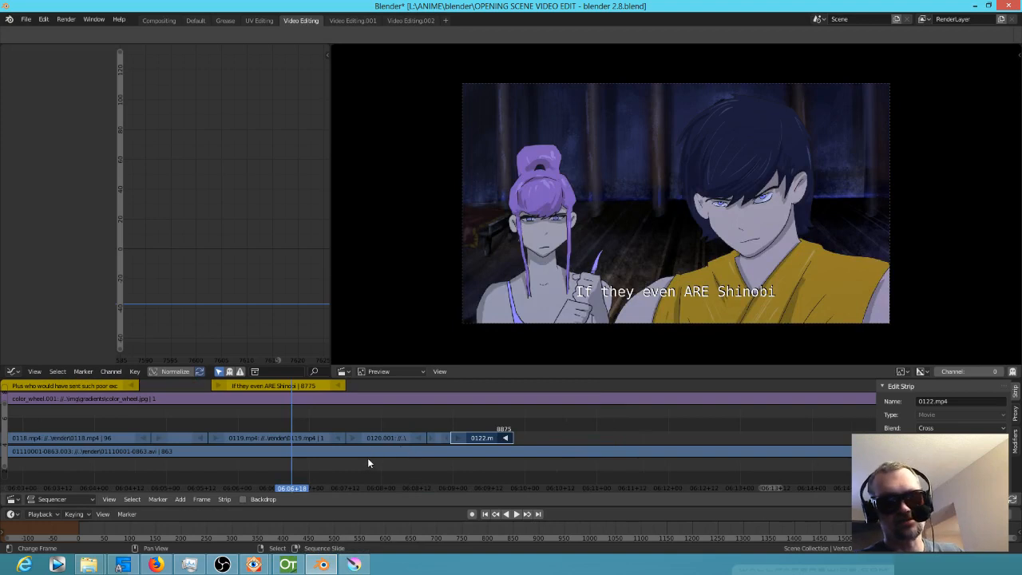
pyautogui.press('space')
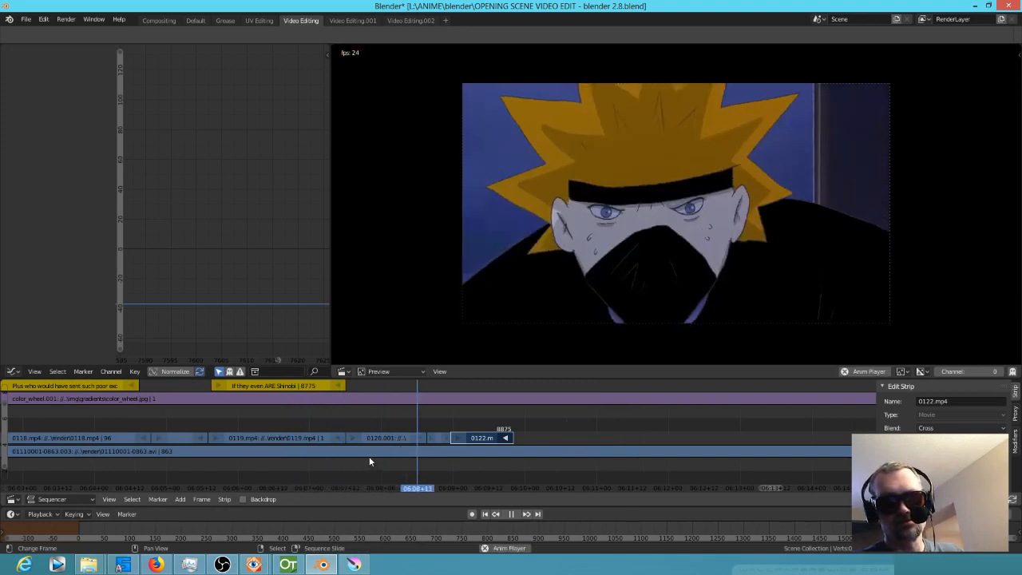
pyautogui.press('space')
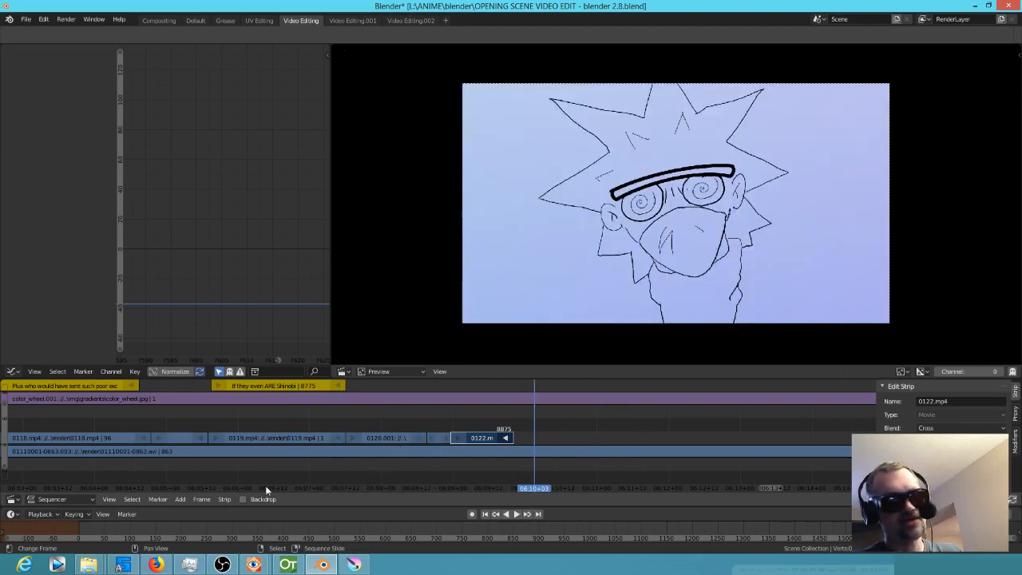
pyautogui.scroll(-1, 239, 465)
pyautogui.click(160, 468)
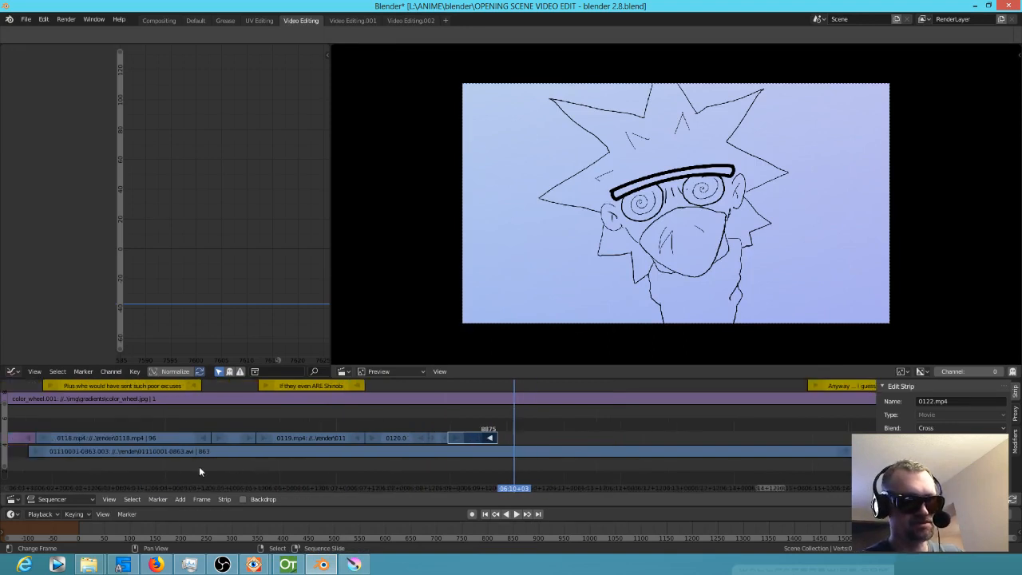
pyautogui.press('space')
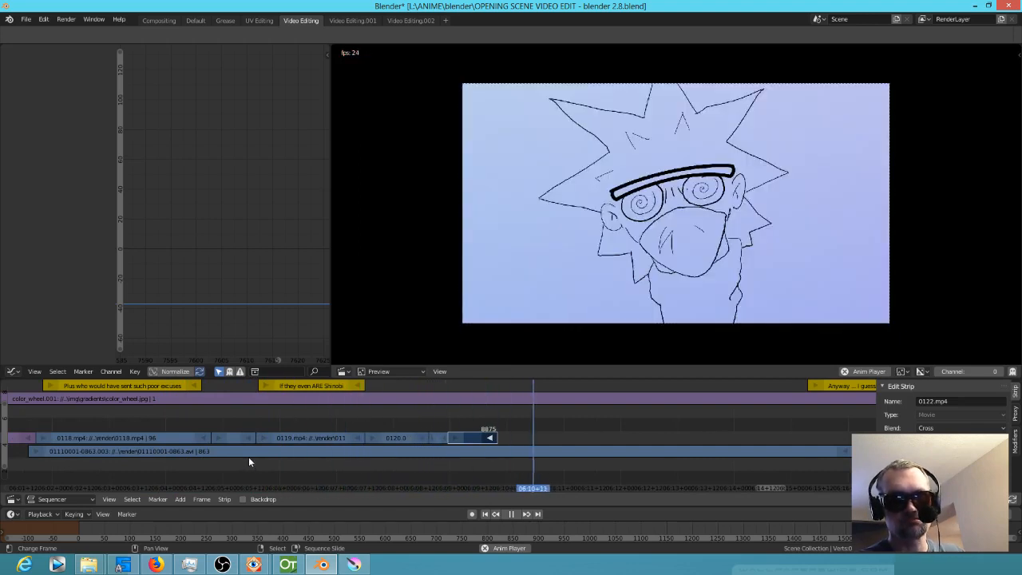
pyautogui.press('space')
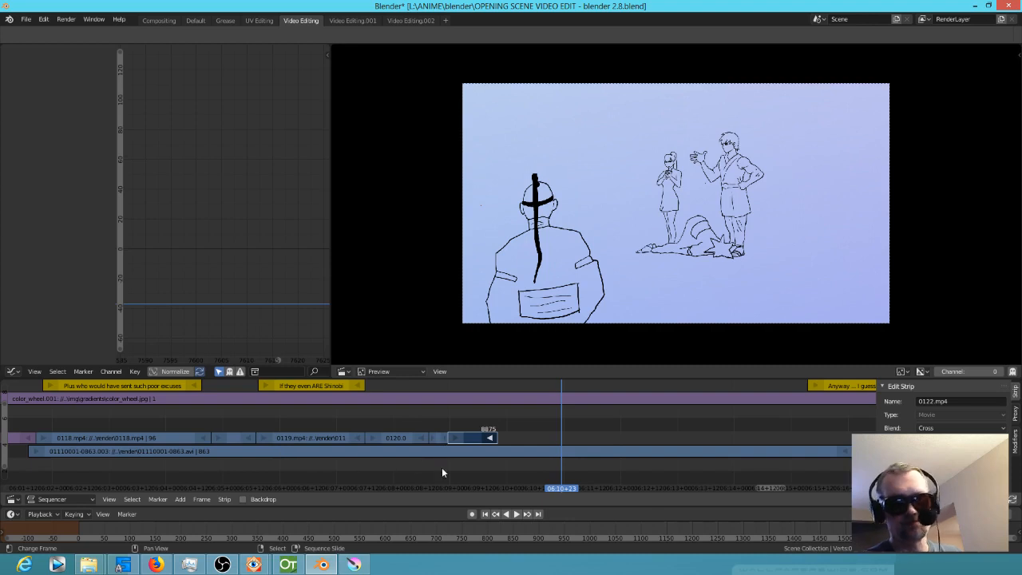
# Step: Check the render in Krita, then return to Blender and place the playhead at the end of the 0122.mp4 strip
pyautogui.click(354, 564)
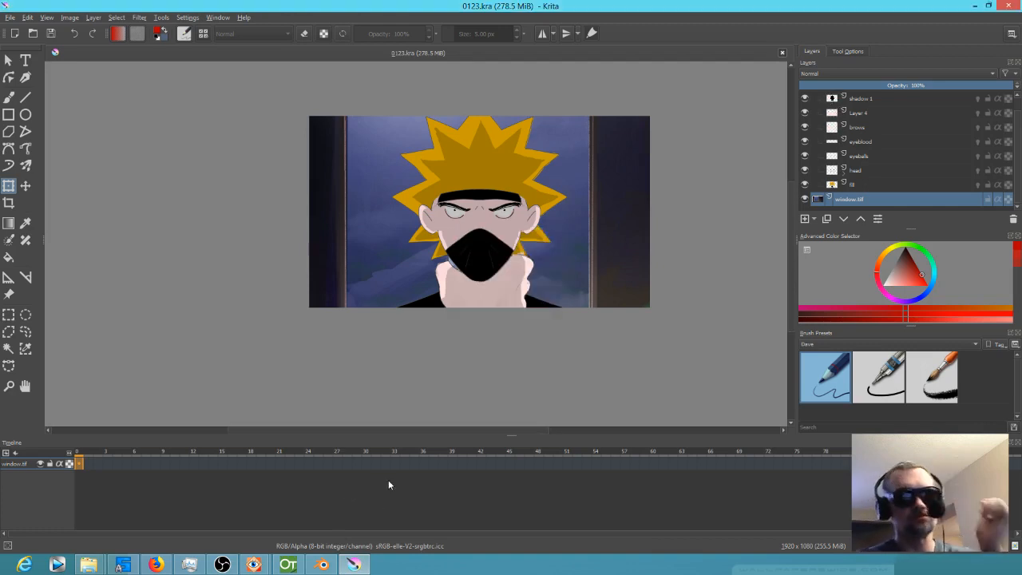
pyautogui.click(328, 565)
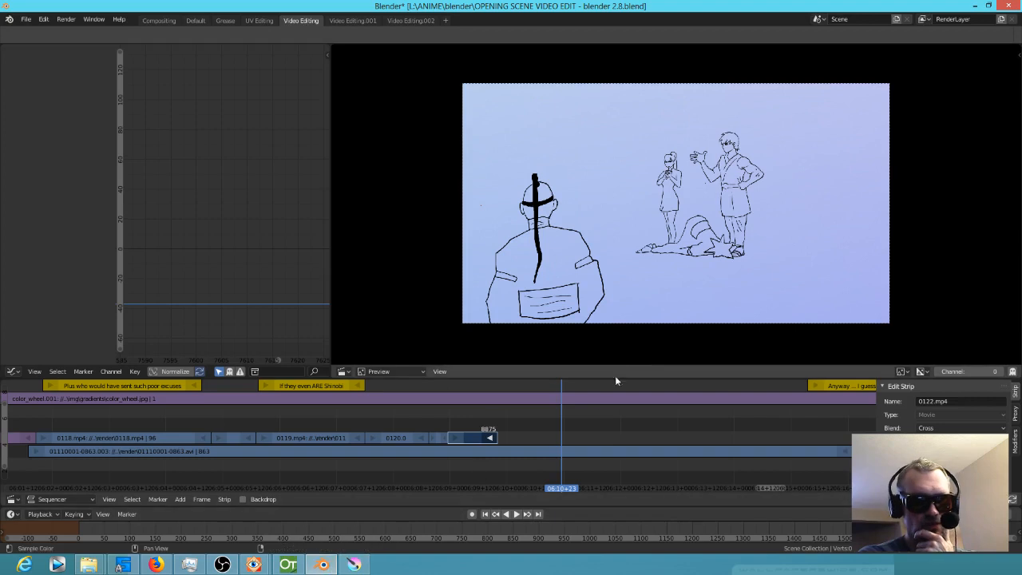
pyautogui.click(500, 435)
pyautogui.press('space')
pyautogui.moveTo(496, 439); pyautogui.dragTo(496, 441)
pyautogui.scroll(6, 503, 452)
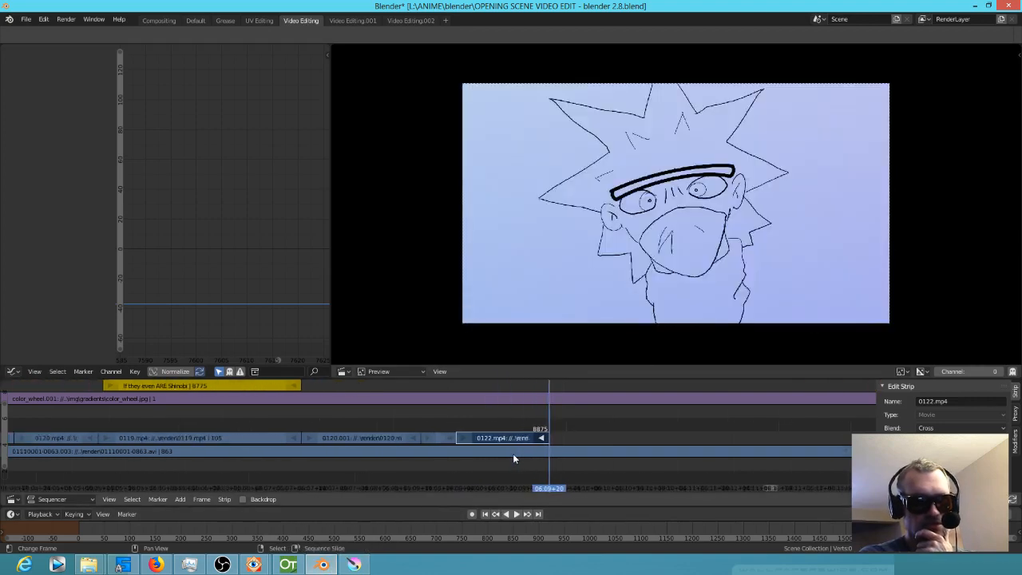
pyautogui.moveTo(645, 474); pyautogui.dragTo(644, 478)
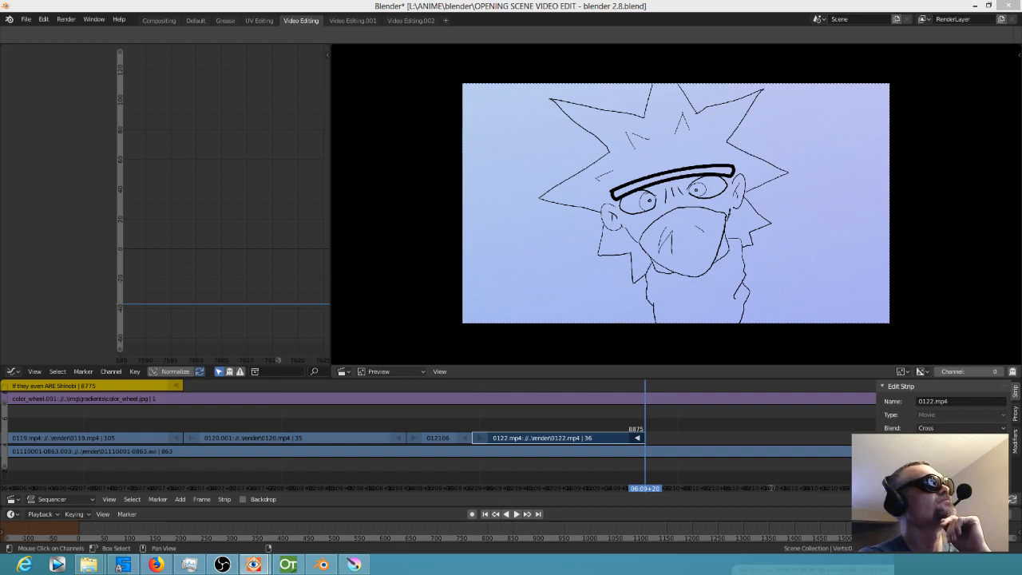
# Step: Switch to Krita and render the animation as an MPEG-4 video to L:/ANIME/render/0123.mp4 at 1280 x 720 px and 24 FPS
pyautogui.click(357, 566)
pyautogui.click(9, 19)
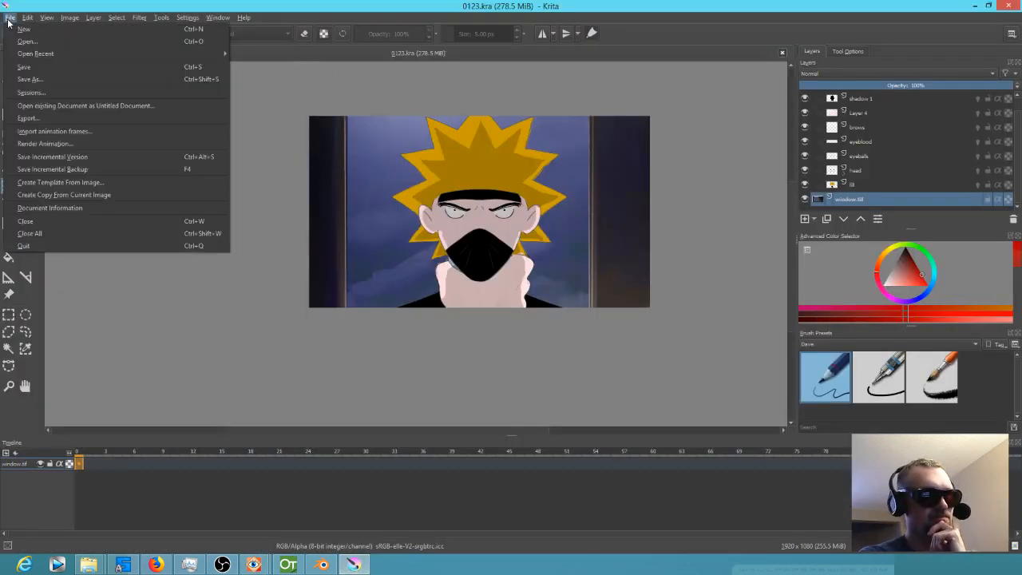
pyautogui.click(70, 144)
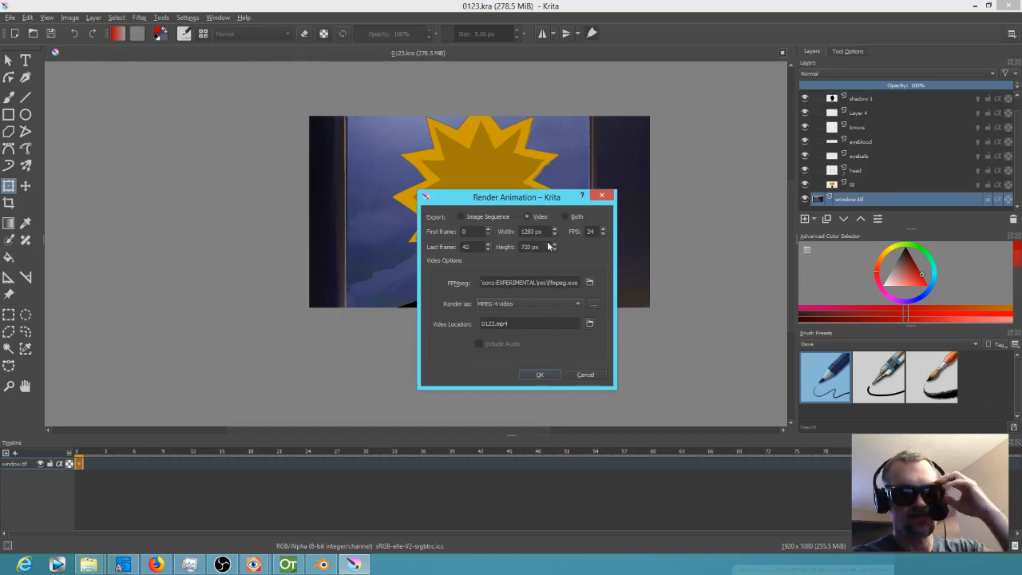
pyautogui.click(590, 324)
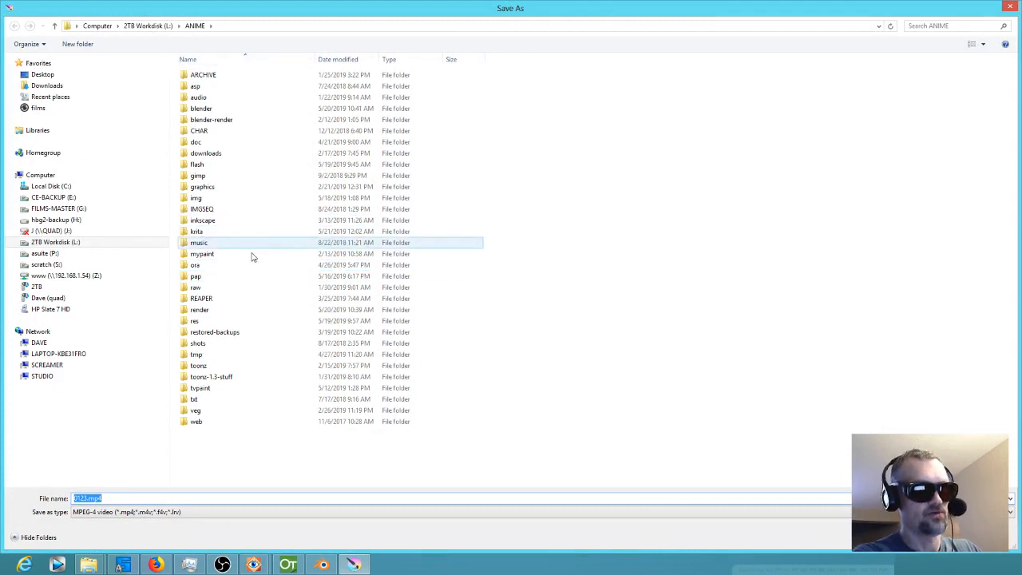
pyautogui.click(205, 311)
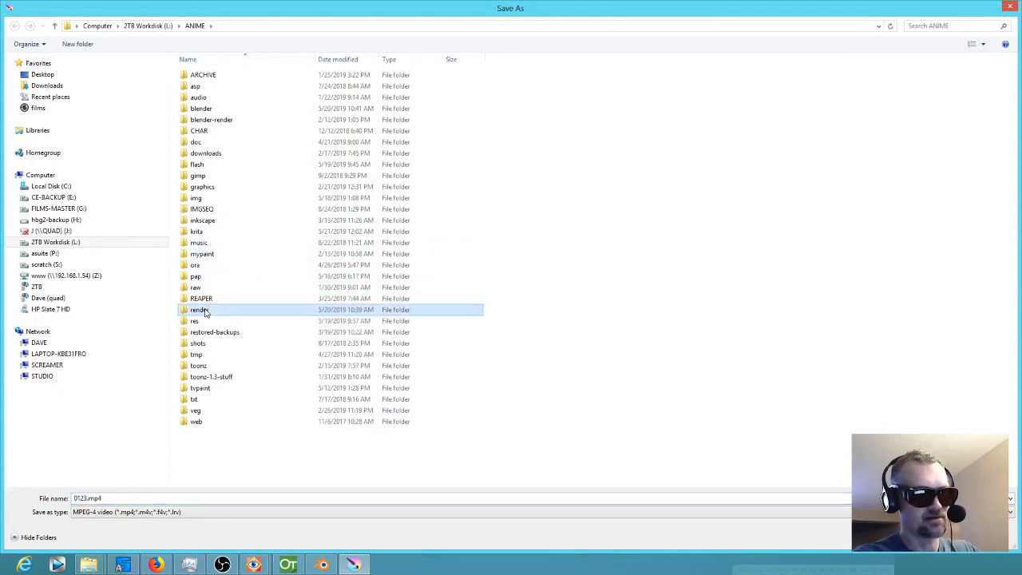
pyautogui.doubleClick(205, 311)
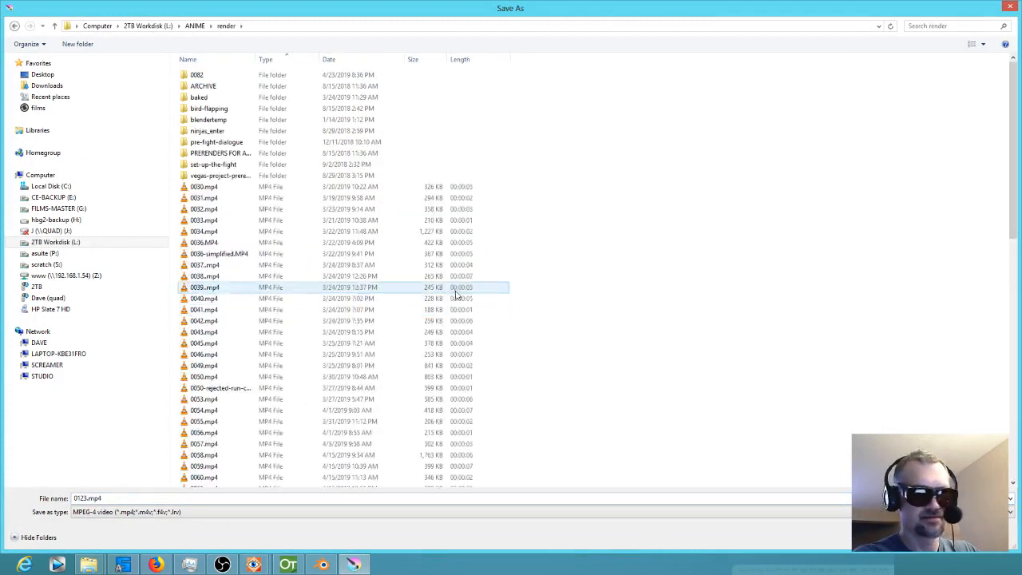
pyautogui.scroll(-20, 535, 315)
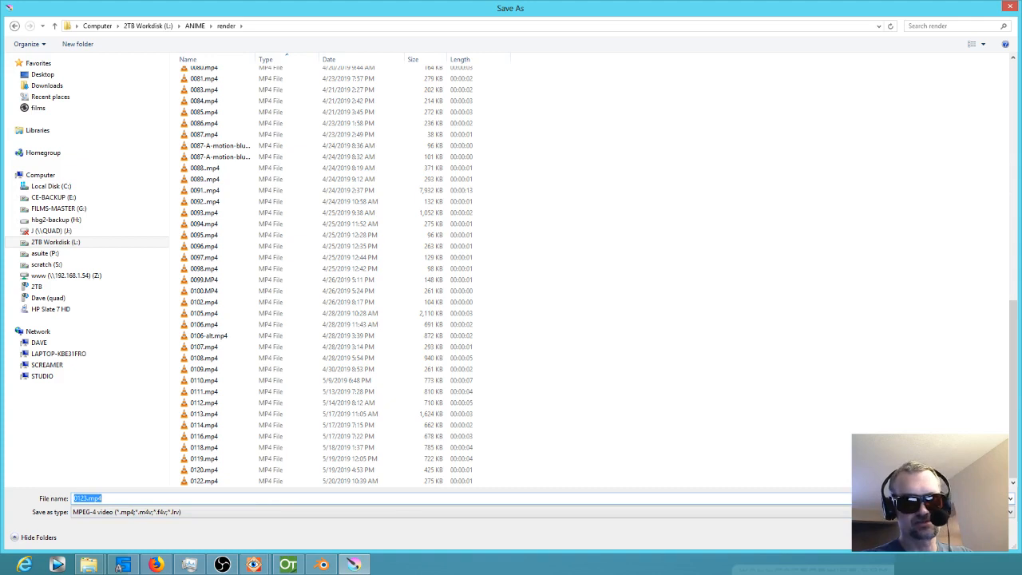
pyautogui.press('Return')
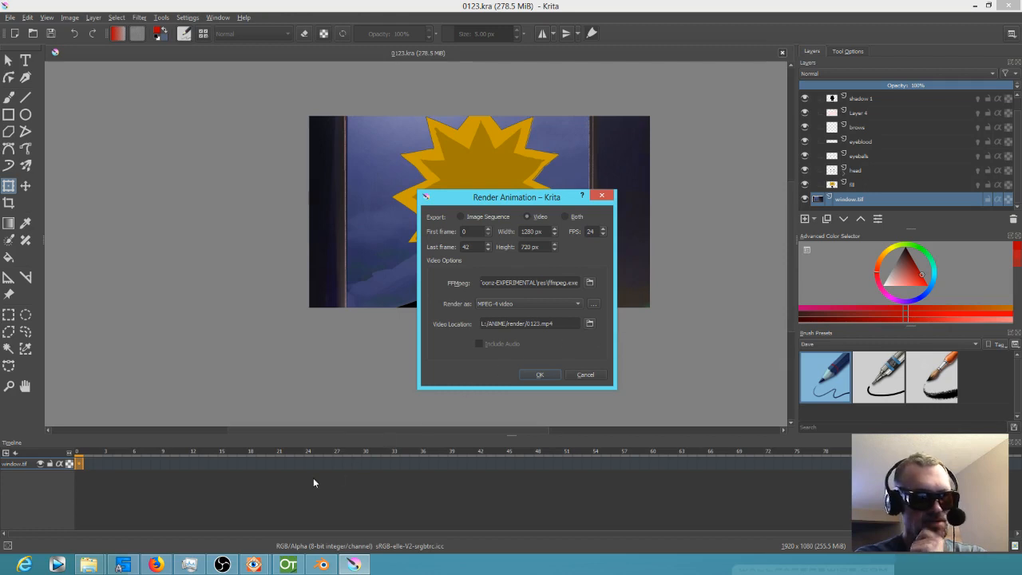
pyautogui.moveTo(96, 565)
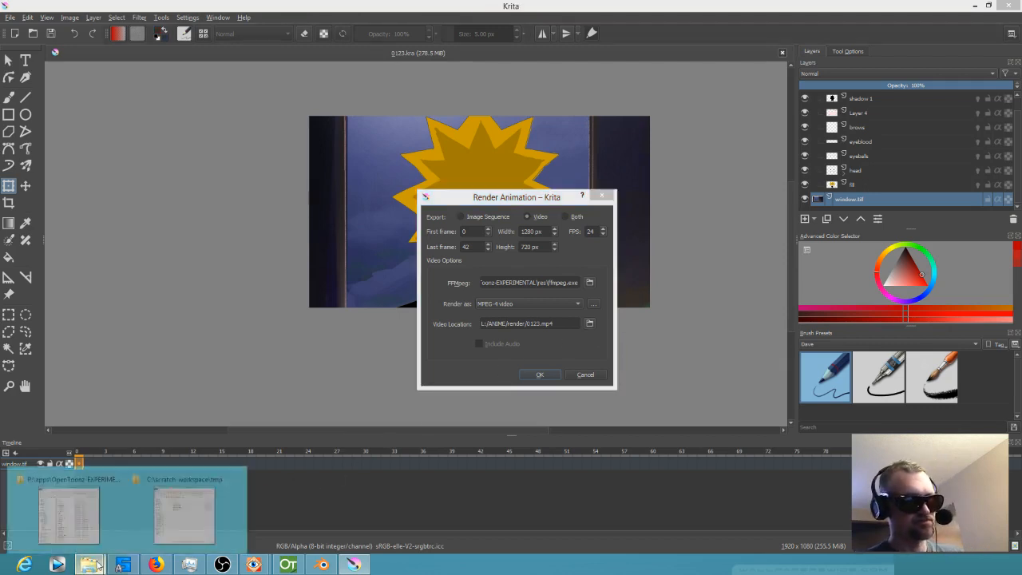
pyautogui.click(197, 510)
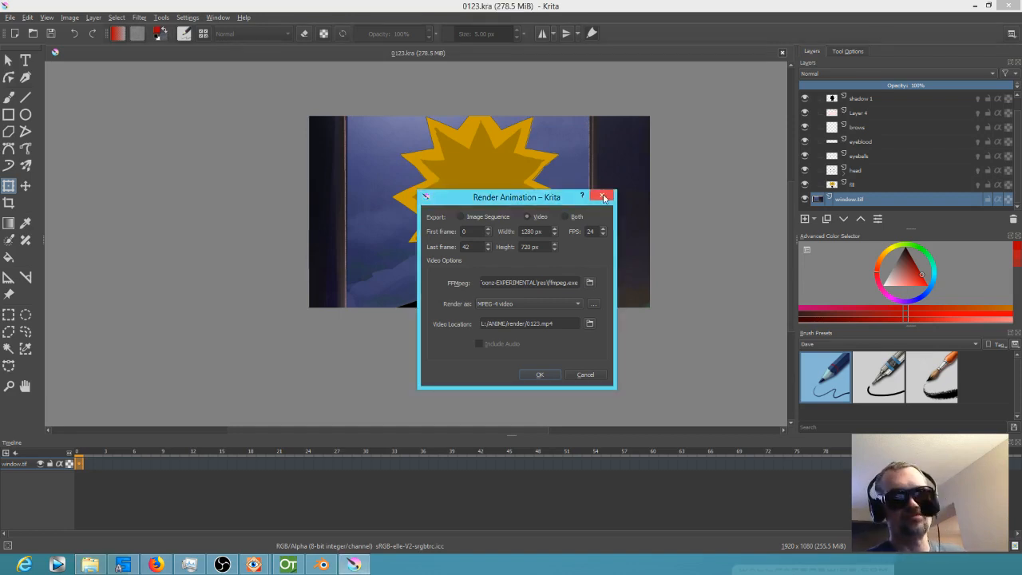
pyautogui.click(545, 376)
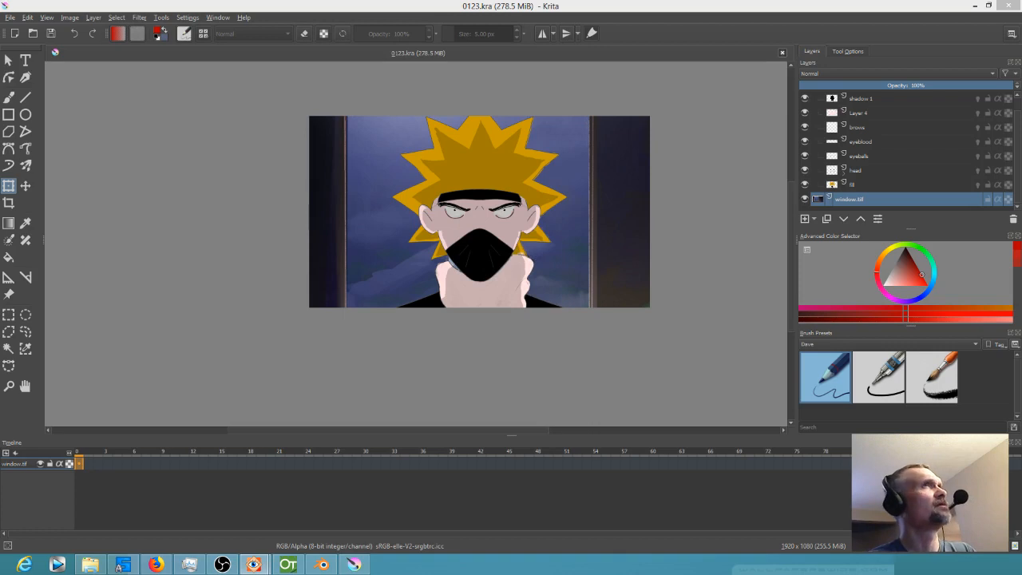
# Step: Find 0123.mp4 in L:\ANIME\render with FastStone Image Viewer, then add it in Blender's sequencer directly after the 0122.mp4 strip
pyautogui.moveTo(447, 0); pyautogui.dragTo(660, 122)
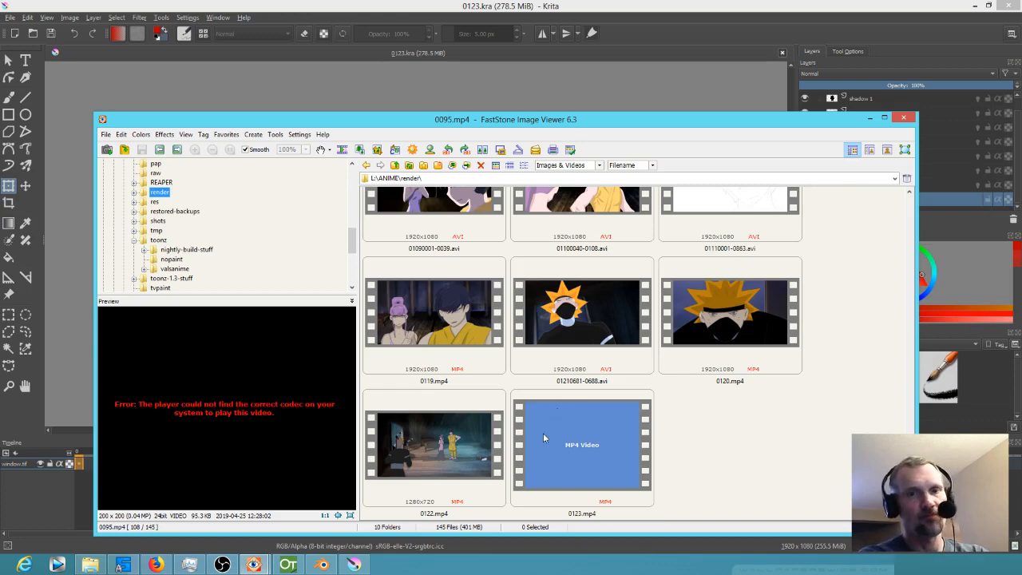
pyautogui.click(577, 452)
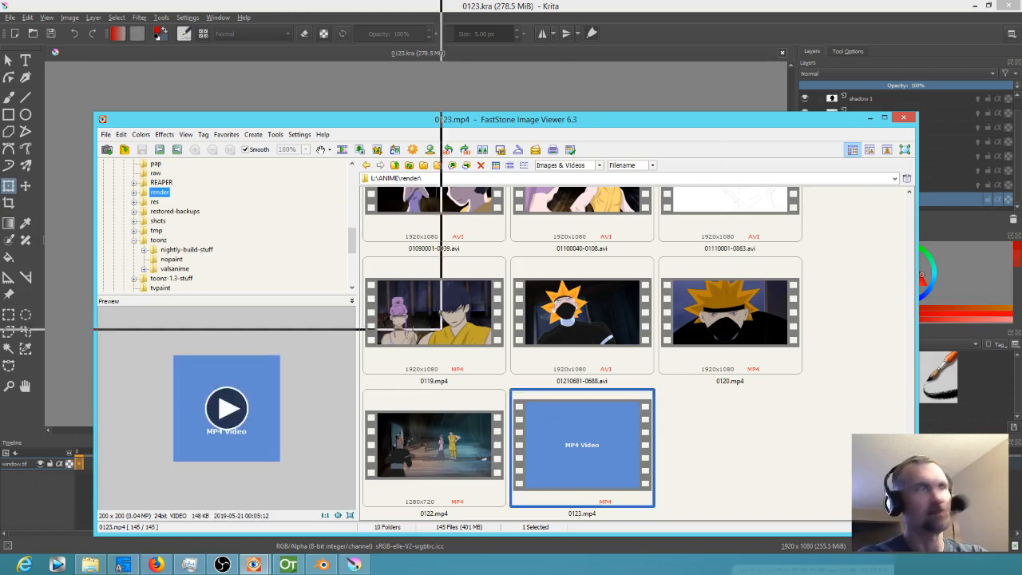
pyautogui.click(354, 564)
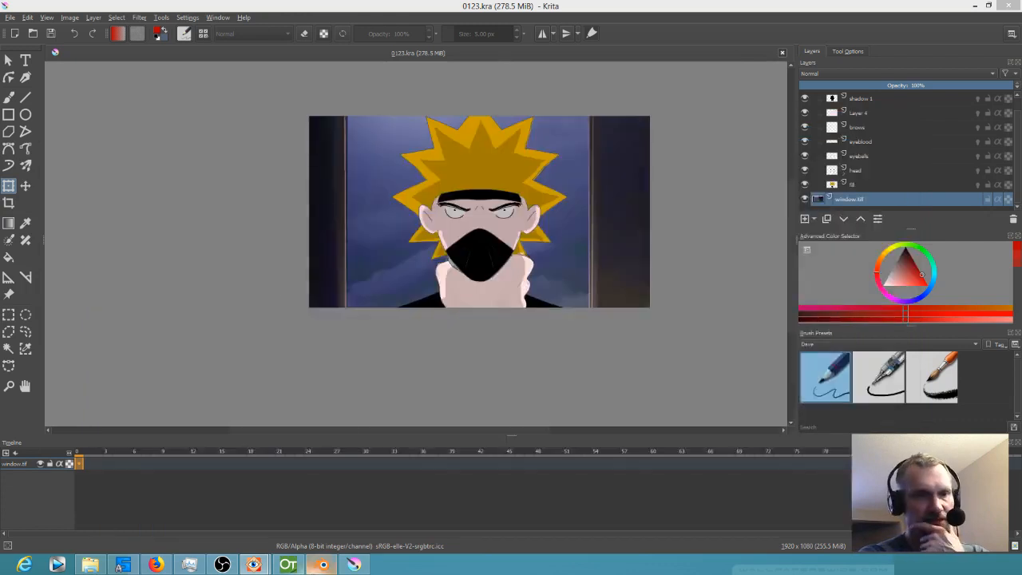
pyautogui.click(323, 564)
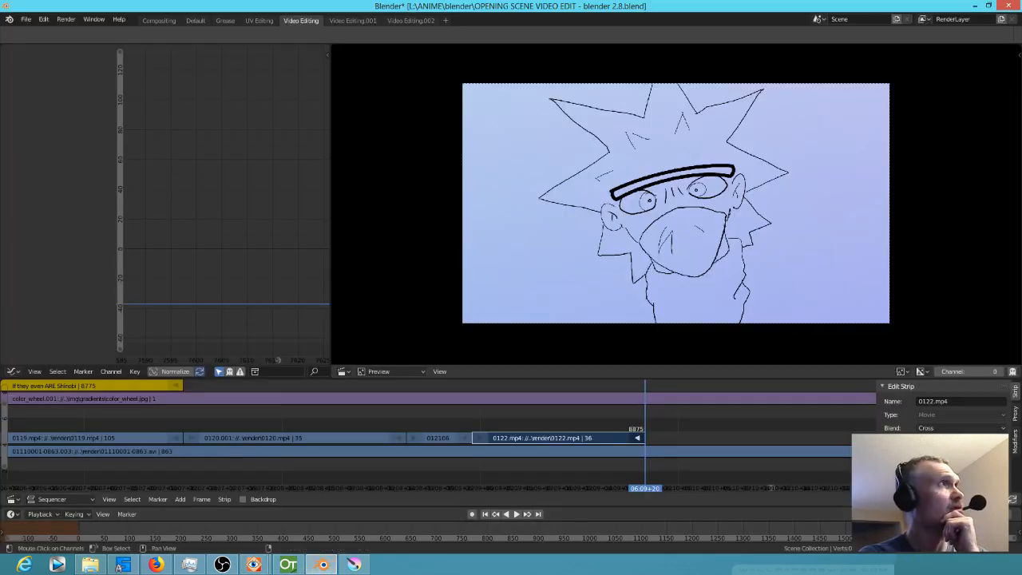
pyautogui.moveTo(688, 429); pyautogui.dragTo(773, 423)
pyautogui.press('space')
pyautogui.scroll(-4, 775, 422)
pyautogui.moveTo(591, 438); pyautogui.dragTo(557, 431)
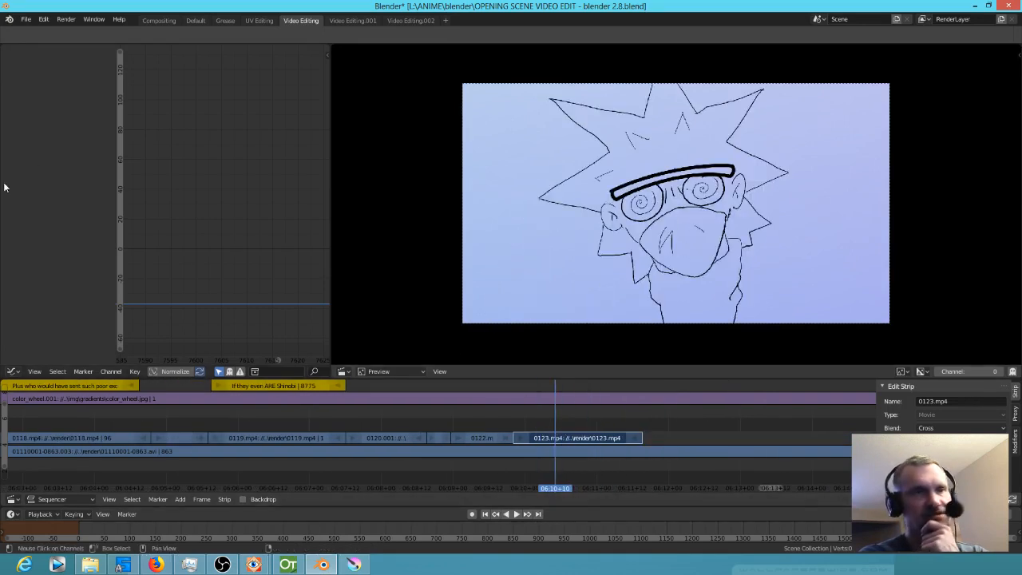
# Step: Save OPENING SCENE VIDEO EDIT - blender 2.8.blend and reopen it from the recent files
pyautogui.click(25, 19)
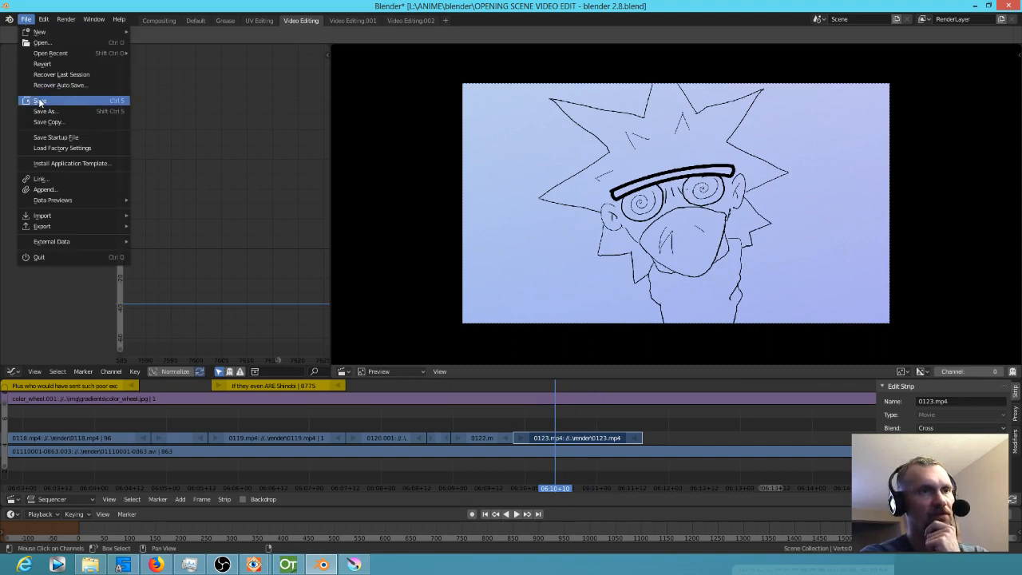
pyautogui.click(39, 102)
pyautogui.click(26, 19)
pyautogui.moveTo(52, 55)
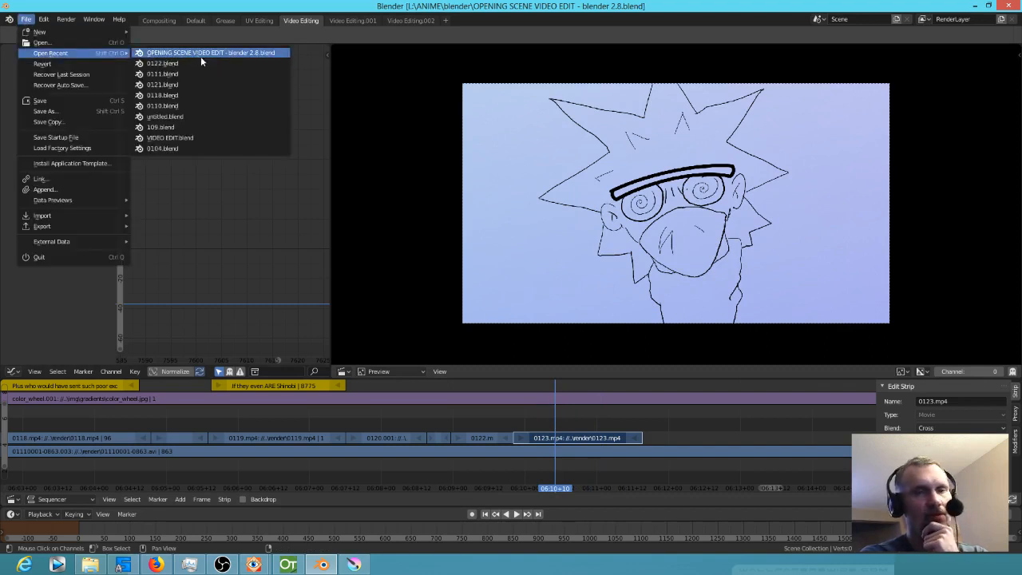
pyautogui.click(200, 53)
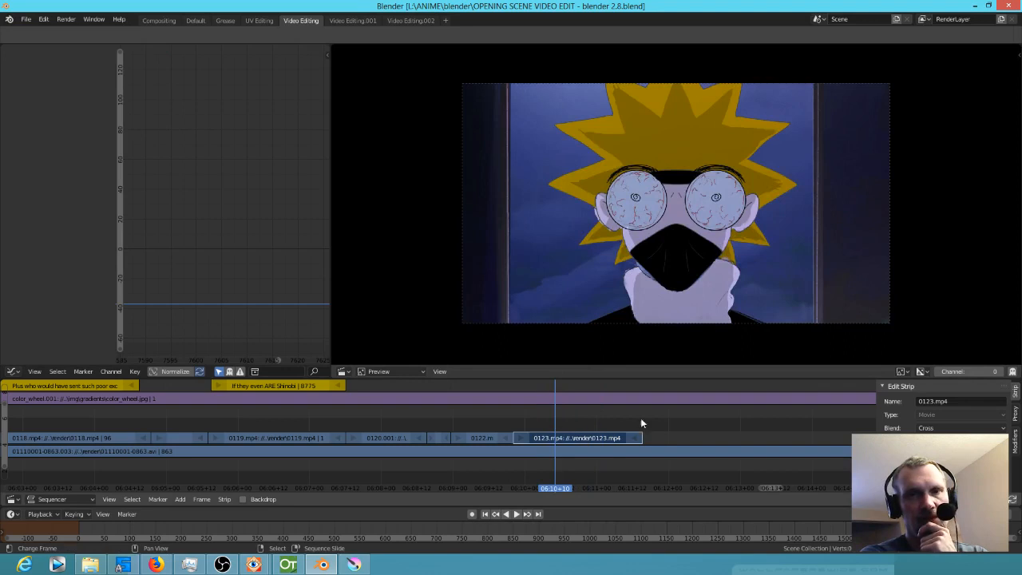
# Step: Enlarge the preview and scrub through the cut from 0122.mp4 into the 0123.mp4 strip
pyautogui.moveTo(492, 480); pyautogui.dragTo(567, 490)
pyautogui.scroll(3, 706, 297)
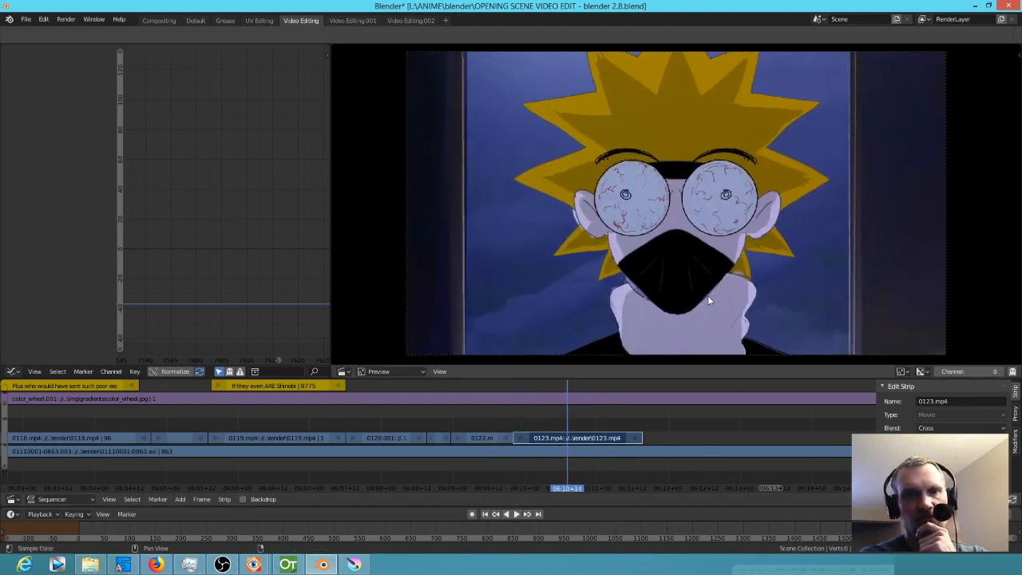
pyautogui.scroll(-1, 713, 300)
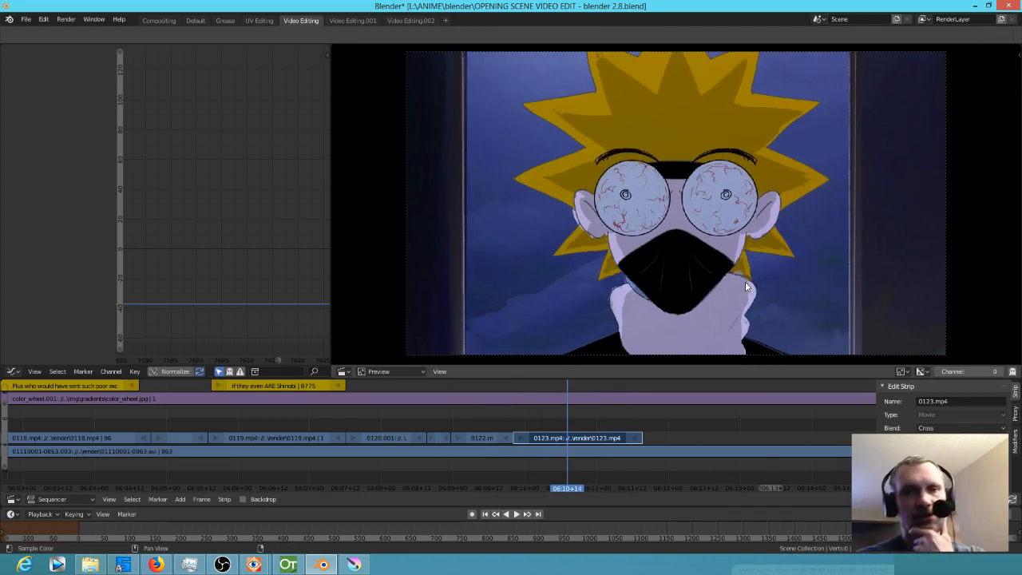
pyautogui.moveTo(473, 424); pyautogui.dragTo(515, 441)
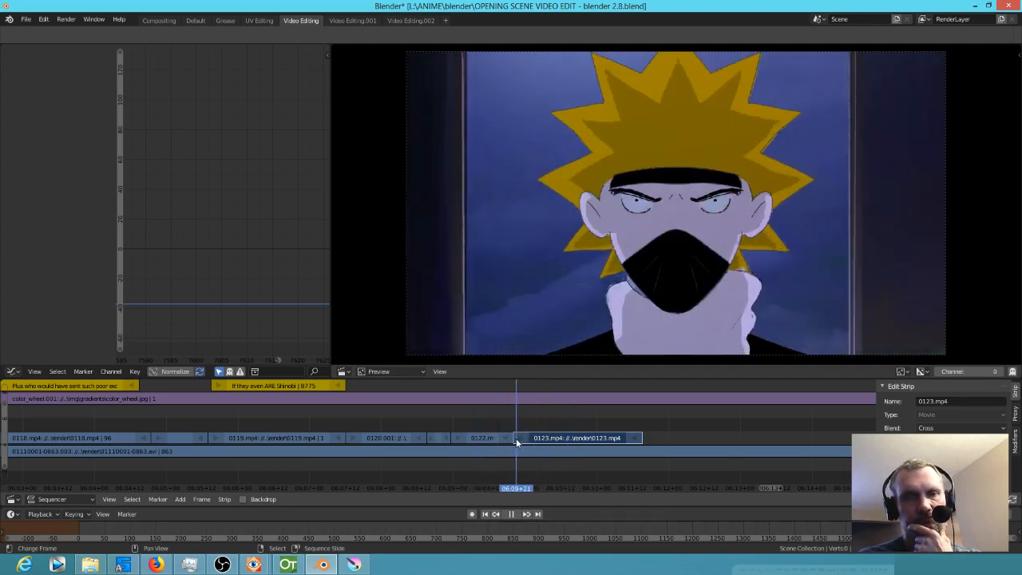
# Step: Play the edit from the 0120.001 strip through 0122.mp4 and 0123.mp4 to review the timing
pyautogui.moveTo(368, 422); pyautogui.dragTo(485, 439)
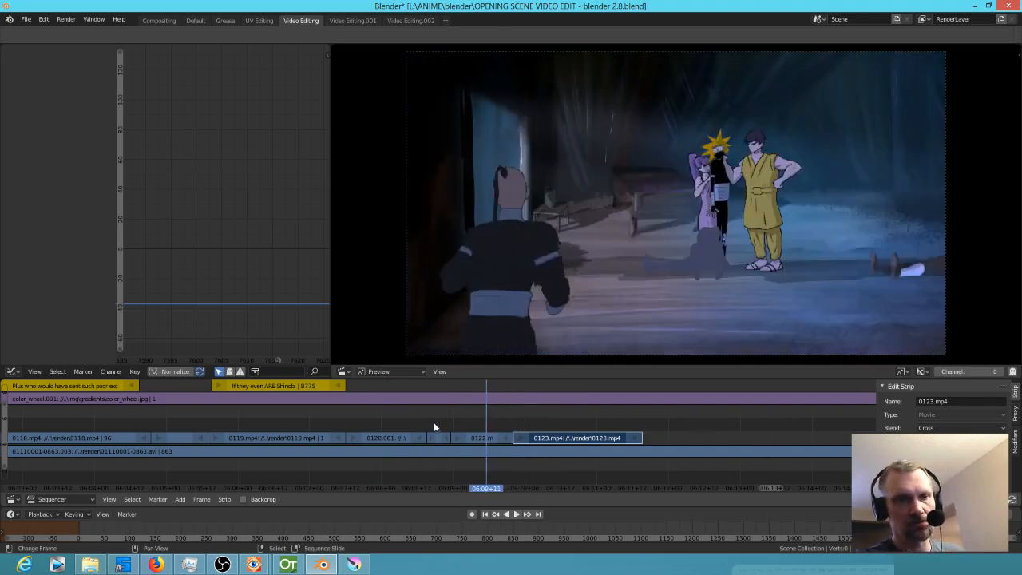
pyautogui.moveTo(388, 422); pyautogui.dragTo(428, 419)
pyautogui.click(387, 425)
pyautogui.press('space')
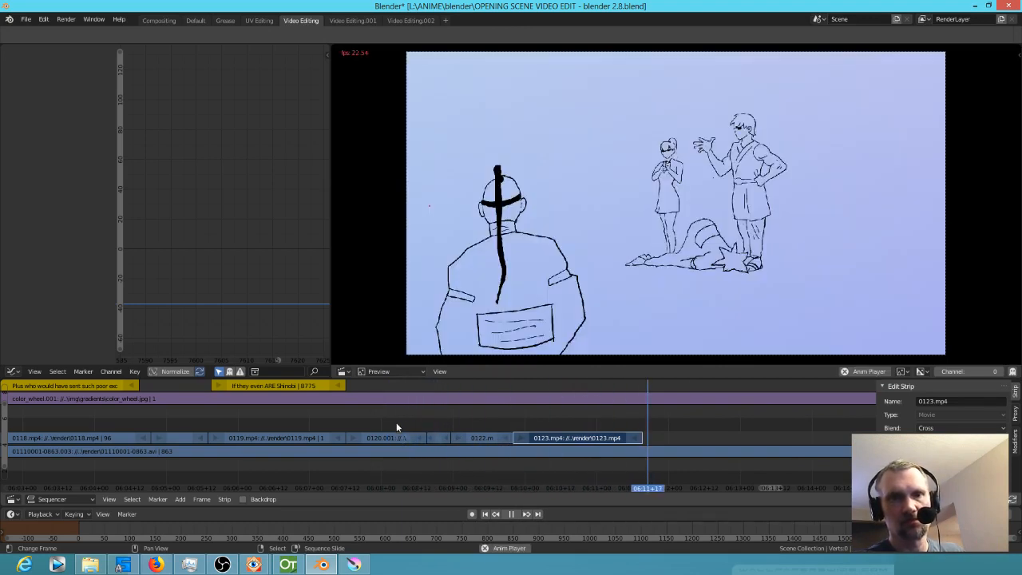
pyautogui.click(476, 423)
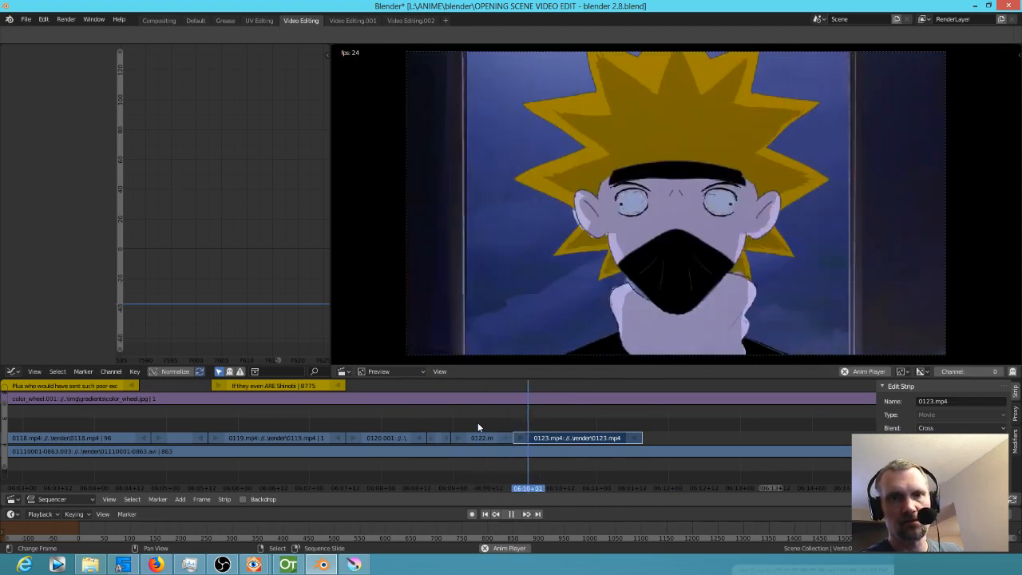
pyautogui.press('space')
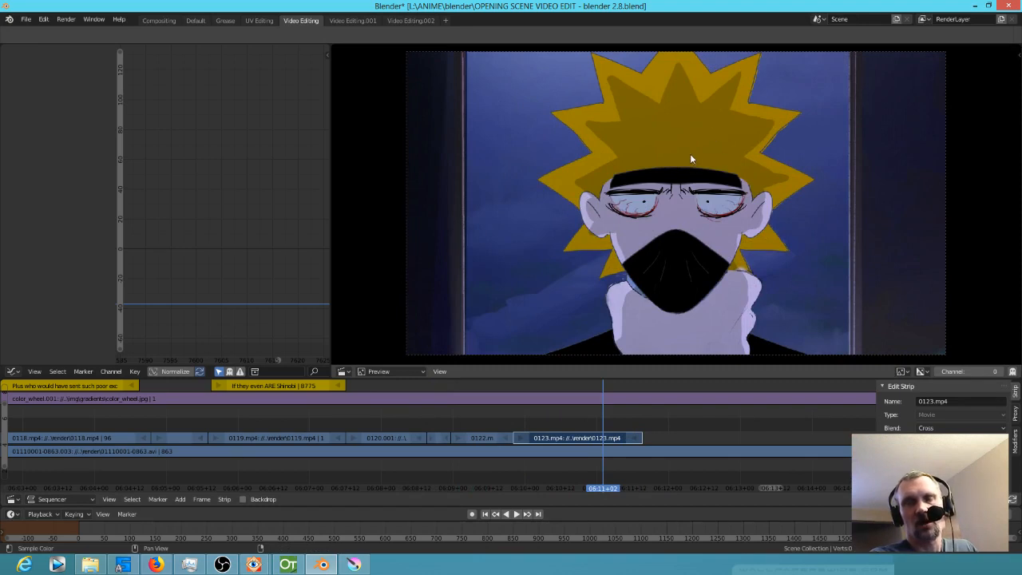
# Step: Compare the face drawing in the 0120.001 strip with the bulging-eyes frames in the 0123.mp4 strip
pyautogui.moveTo(502, 417); pyautogui.dragTo(490, 433)
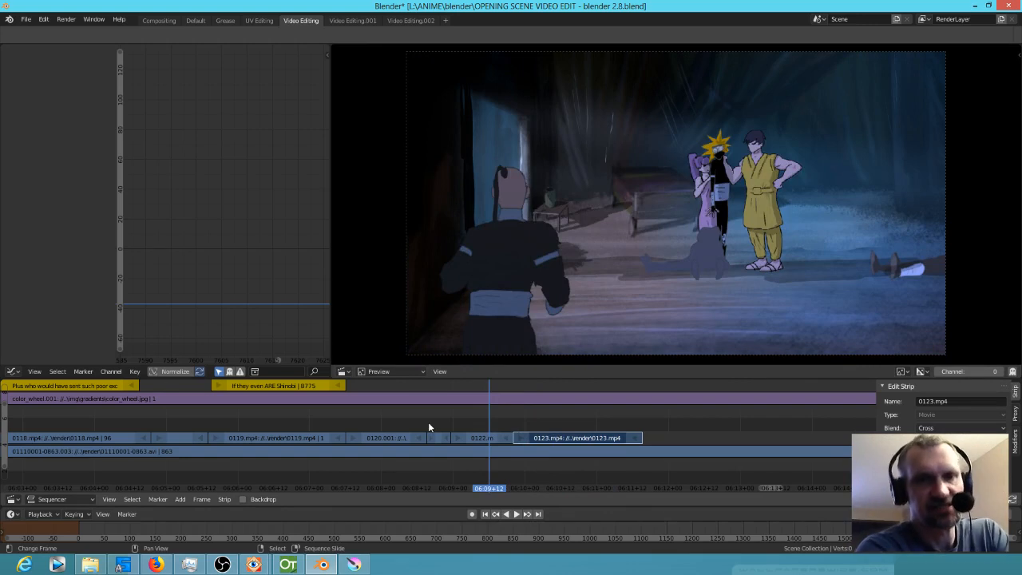
pyautogui.click(382, 431)
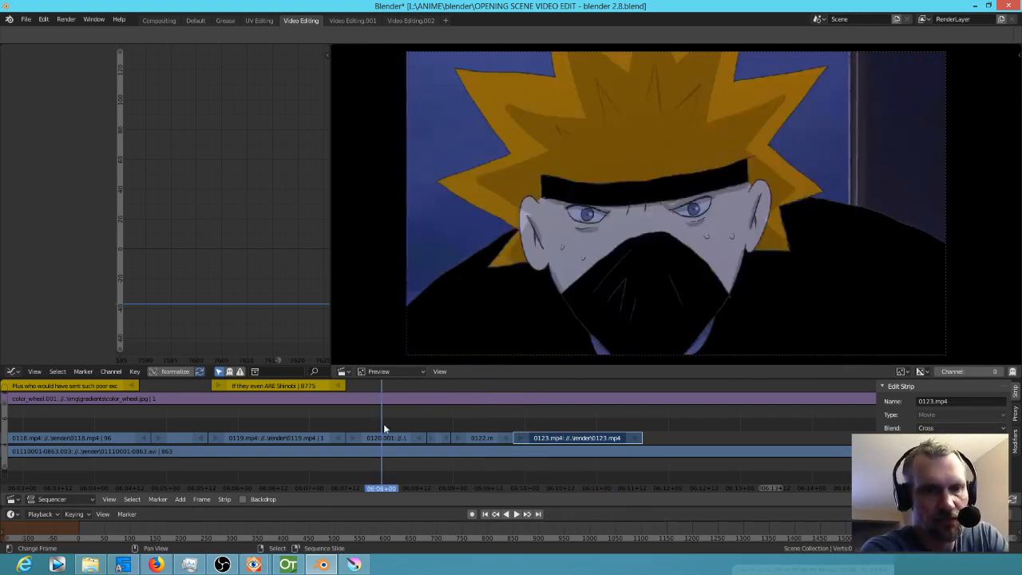
pyautogui.moveTo(360, 422); pyautogui.dragTo(418, 428)
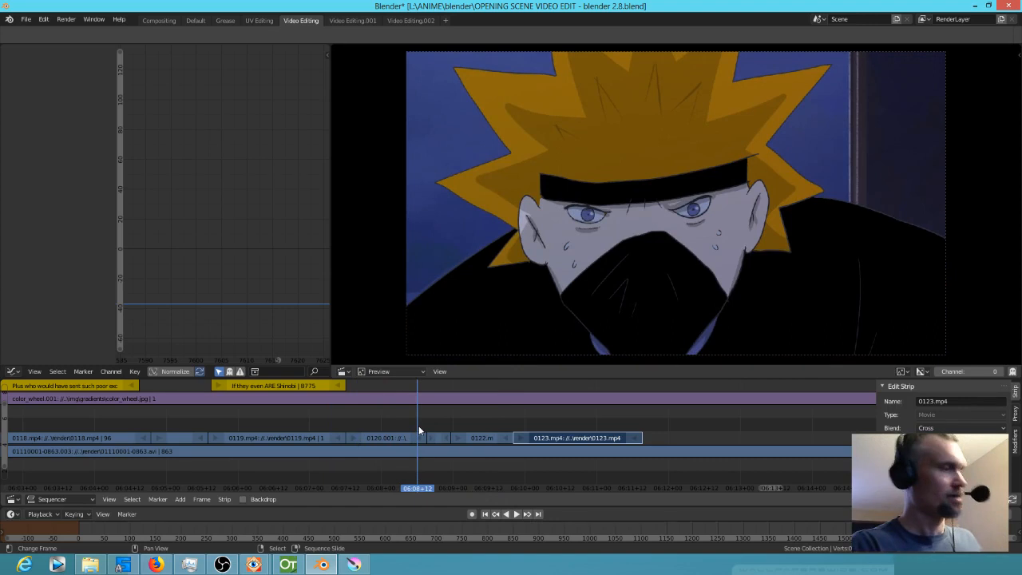
pyautogui.moveTo(419, 417); pyautogui.dragTo(470, 440)
pyautogui.moveTo(515, 446); pyautogui.dragTo(387, 428)
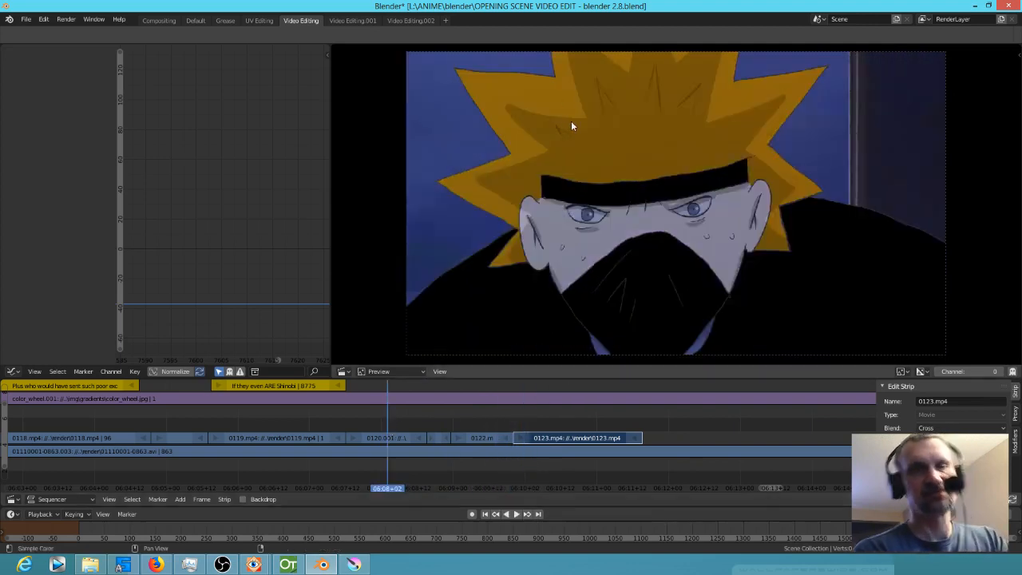
pyautogui.click(571, 420)
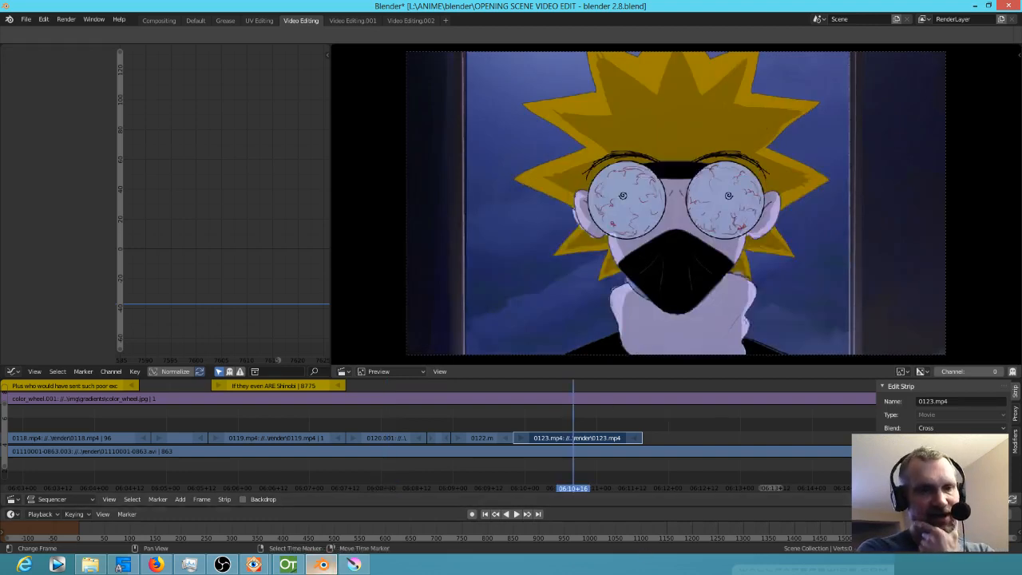
# Step: Inspect the 0123.kra artwork and its layer stack in Krita, then return to the Blender edit
pyautogui.click(353, 566)
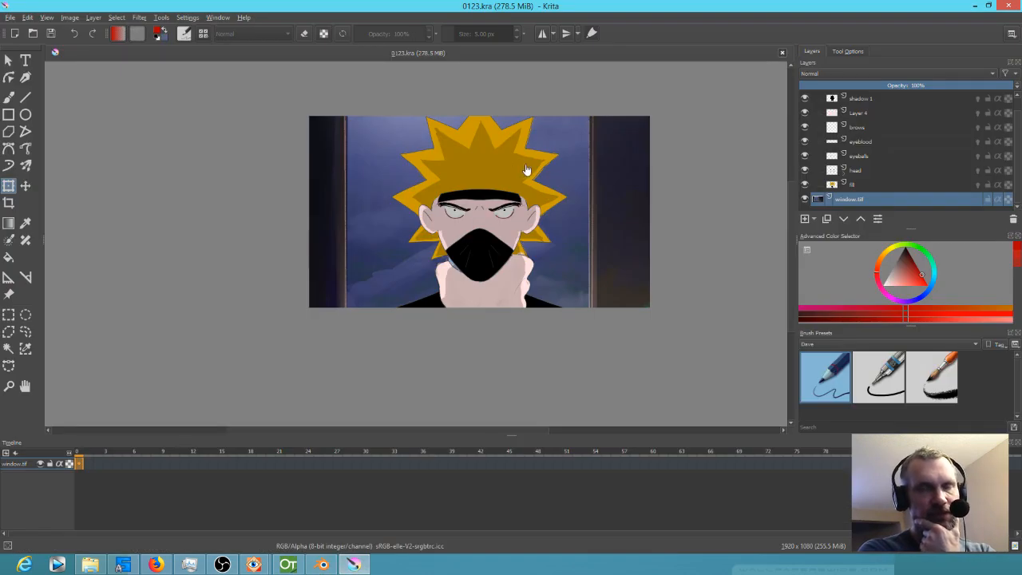
pyautogui.scroll(8, 530, 167)
pyautogui.scroll(-8, 533, 168)
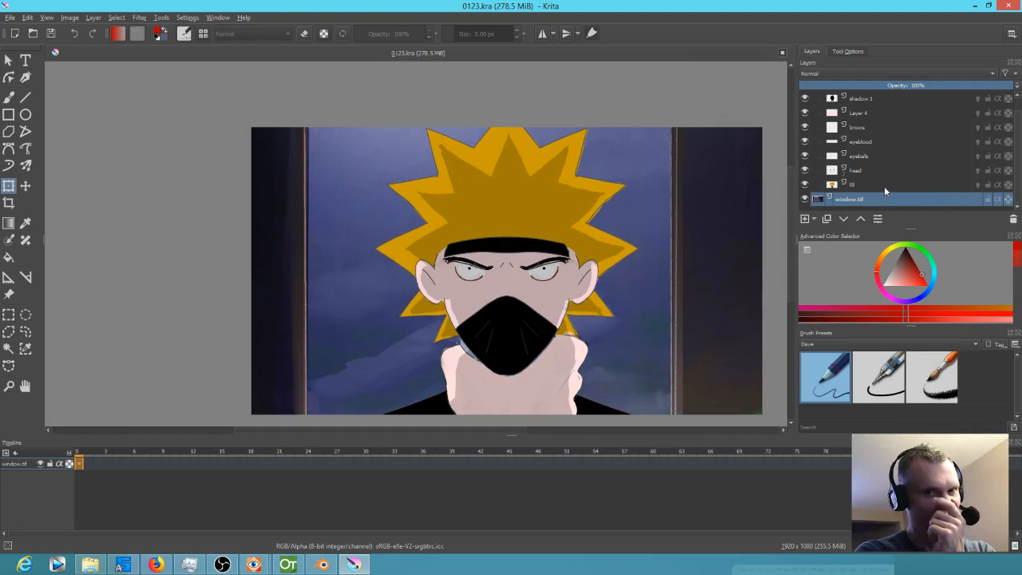
pyautogui.scroll(1, 874, 177)
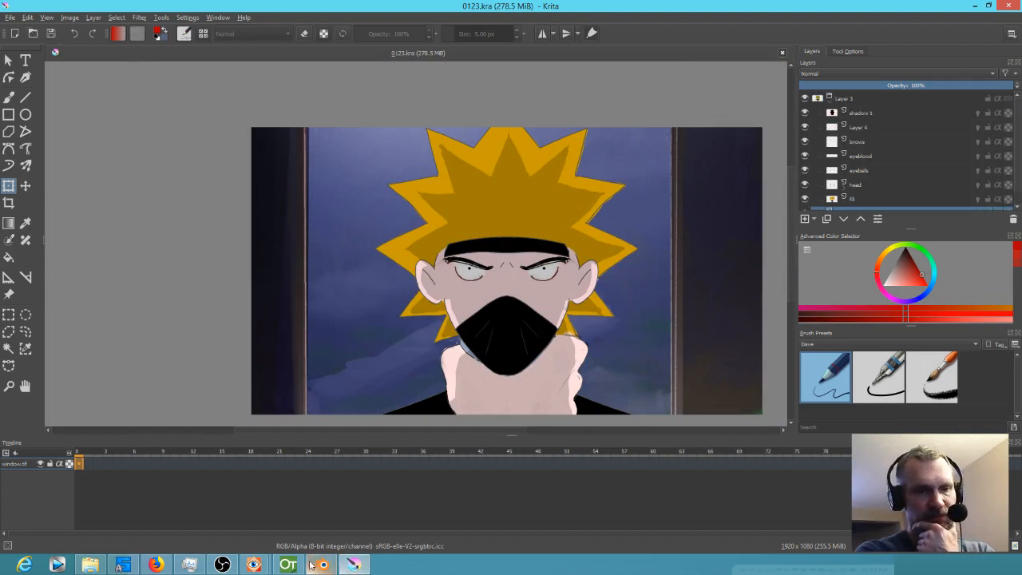
pyautogui.moveTo(313, 562)
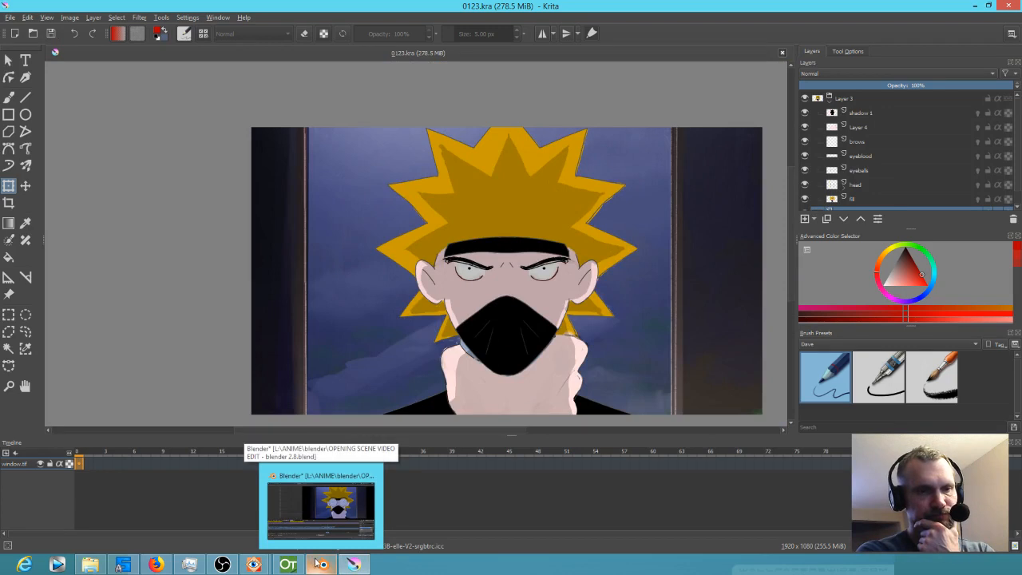
pyautogui.click(322, 507)
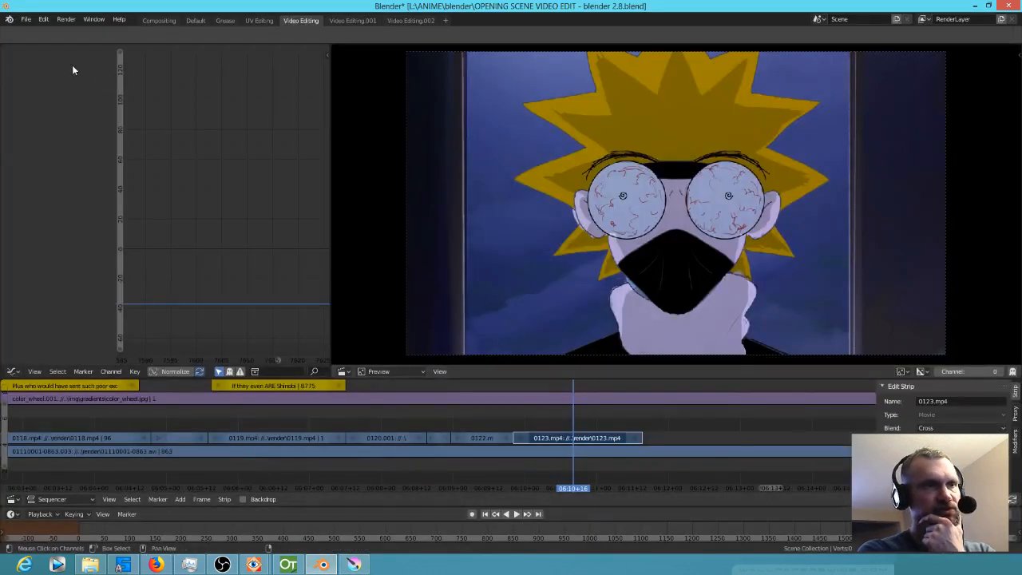
# Step: Save the opening scene video edit and start a new 2D Animation file
pyautogui.click(26, 20)
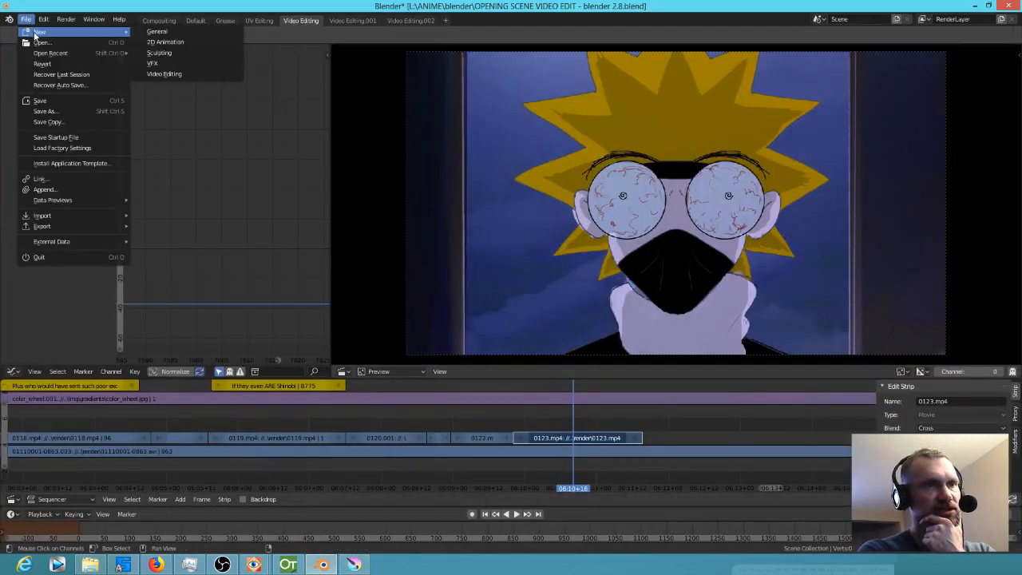
pyautogui.click(87, 99)
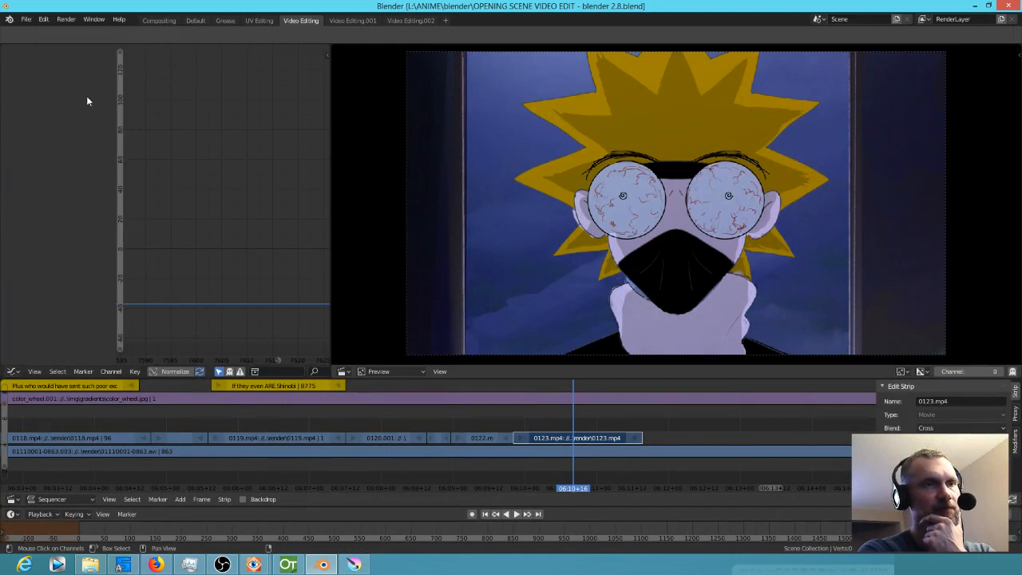
pyautogui.click(26, 20)
pyautogui.moveTo(44, 19)
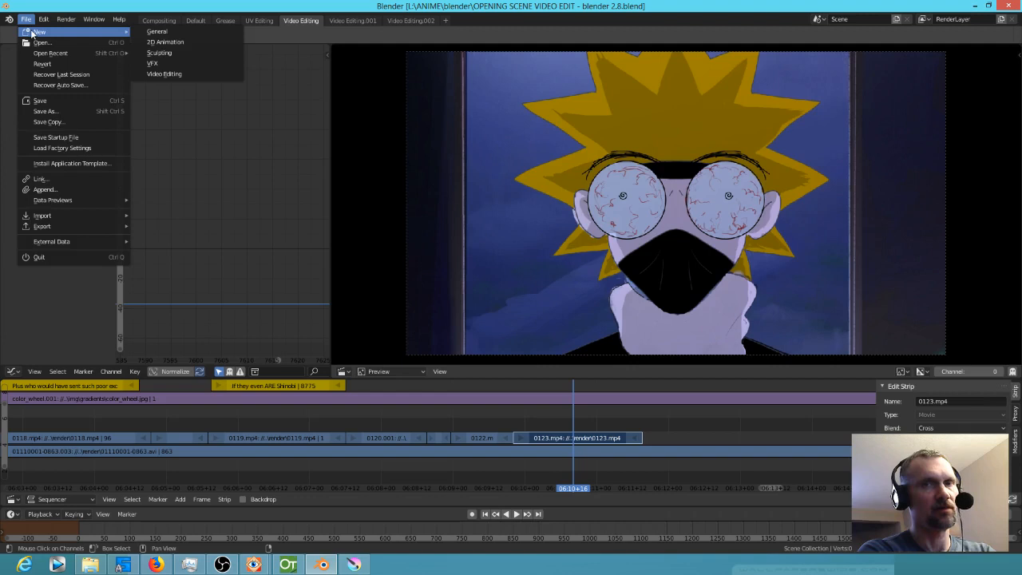
pyautogui.click(164, 42)
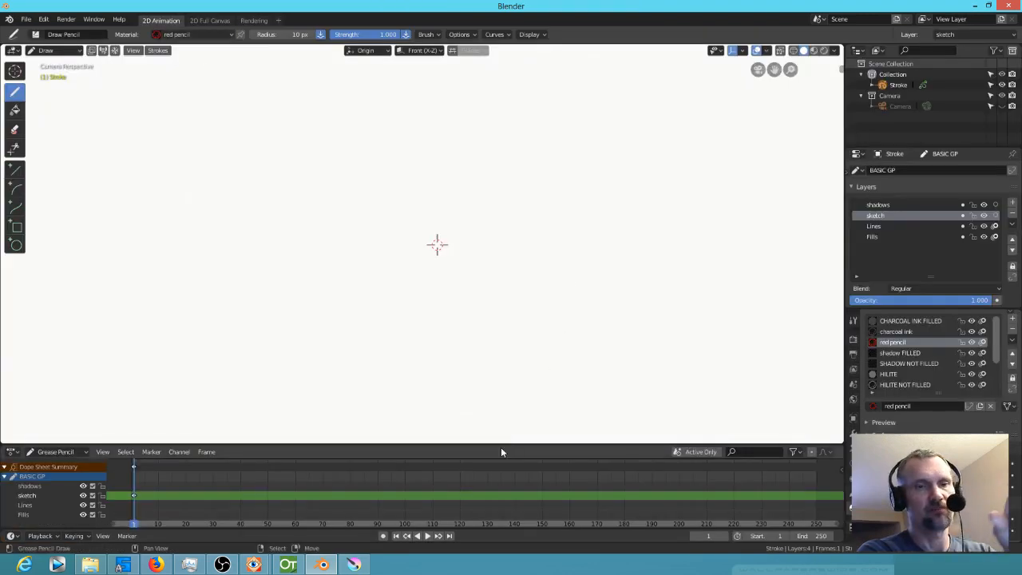
# Step: Switch to 0123.kra in Krita and examine Layer 4, brows, eyeblood, eyeballs, head and fill by hiding and reshowing each
pyautogui.moveTo(352, 565)
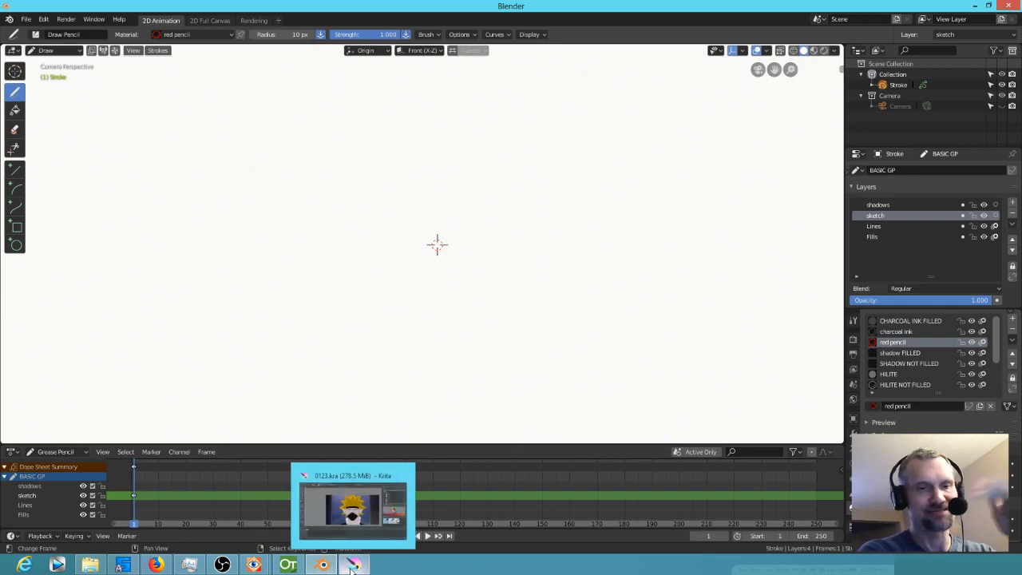
pyautogui.click(352, 566)
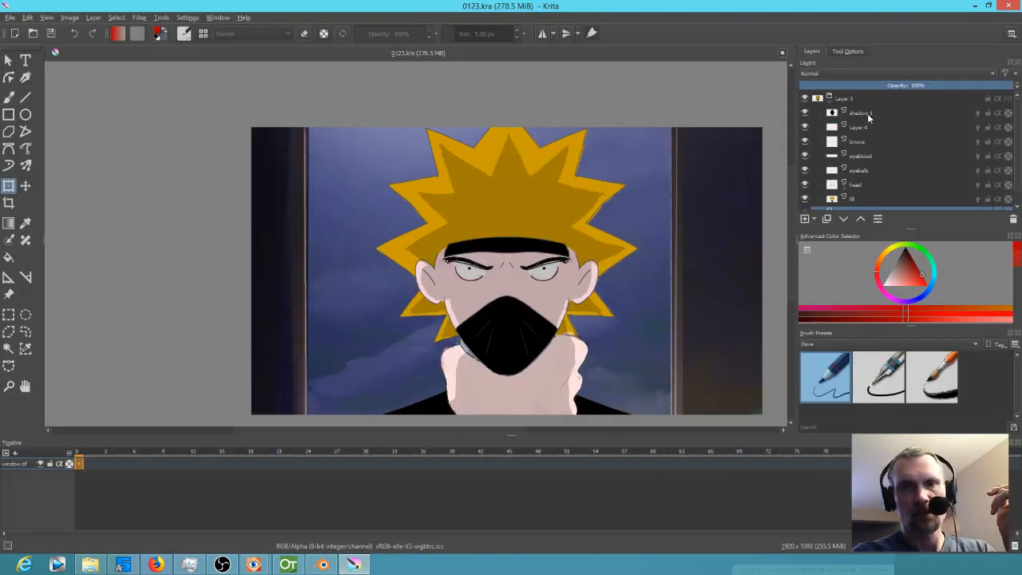
pyautogui.click(805, 127)
pyautogui.click(804, 128)
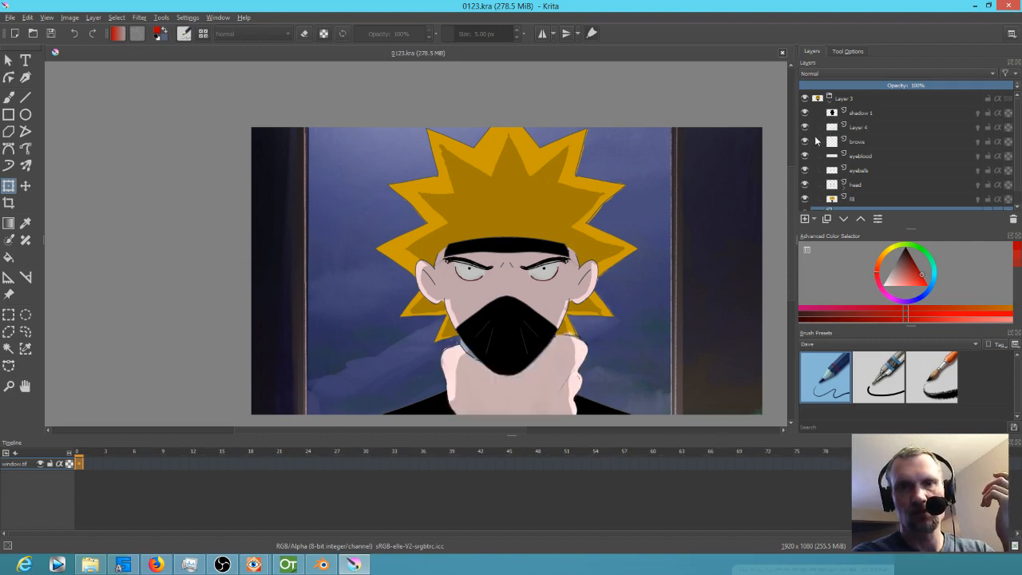
pyautogui.click(807, 142)
pyautogui.click(807, 142)
pyautogui.click(805, 157)
pyautogui.click(806, 157)
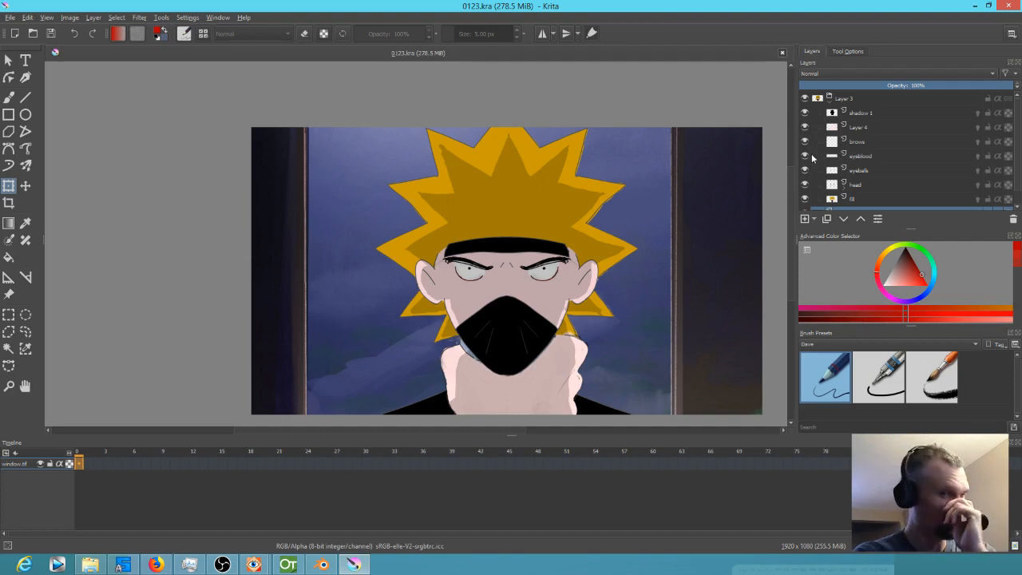
pyautogui.click(804, 171)
pyautogui.click(805, 170)
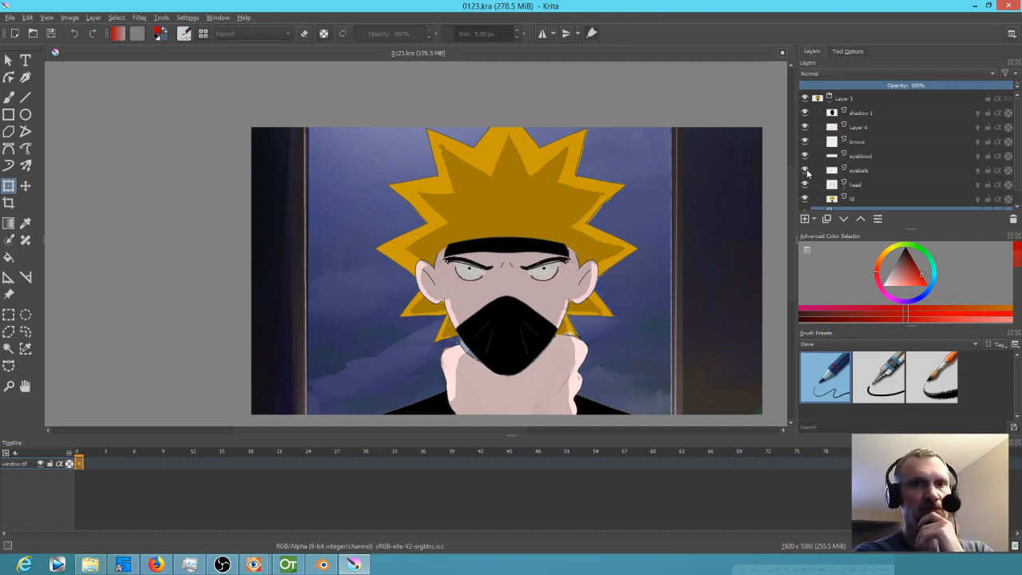
pyautogui.click(806, 185)
pyautogui.click(806, 184)
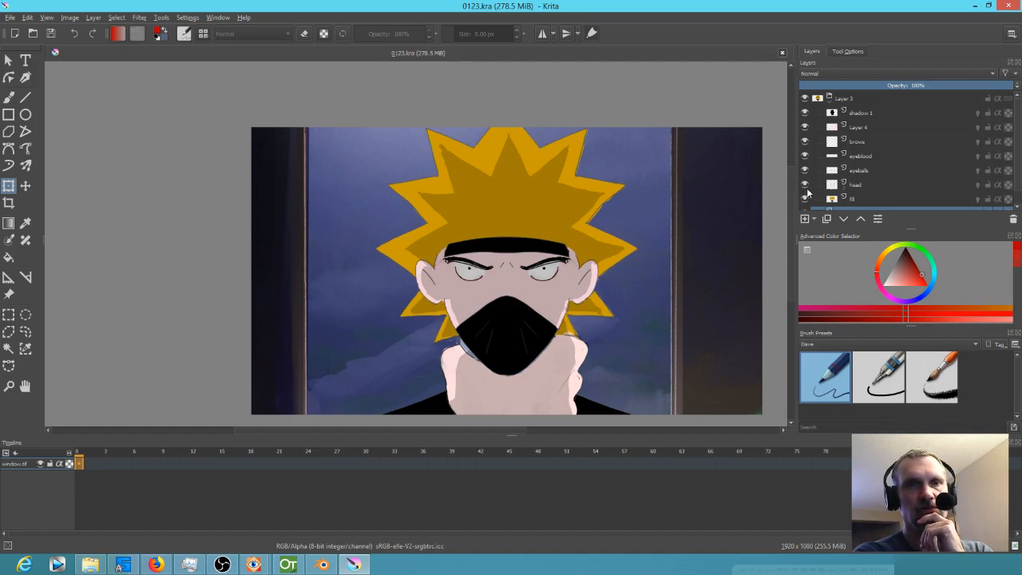
pyautogui.click(805, 199)
pyautogui.click(806, 199)
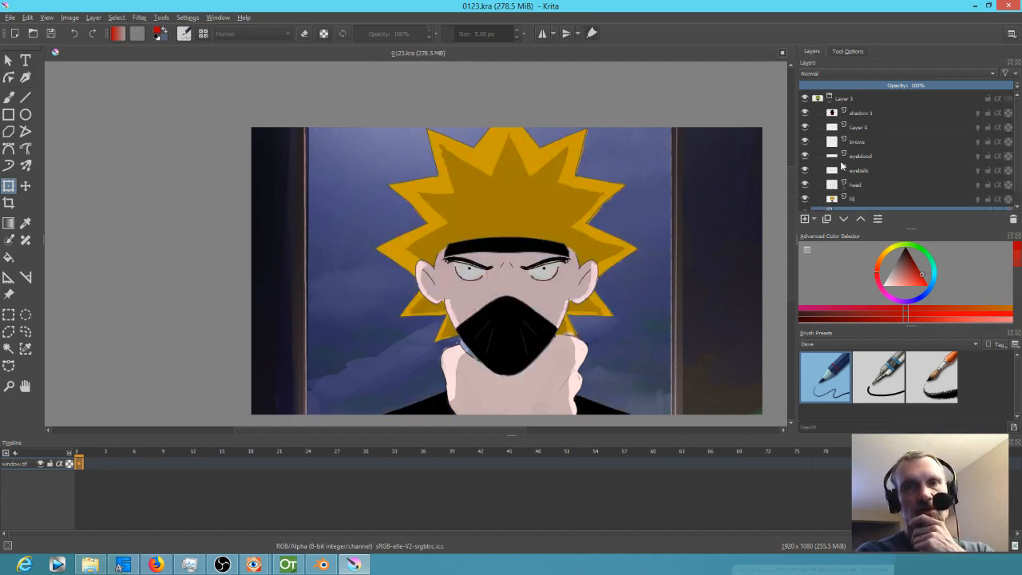
# Step: Recheck what the layers from shadow 1 down to fill contribute to the character by hiding and reshowing them
pyautogui.click(804, 142)
pyautogui.click(805, 142)
pyautogui.click(805, 127)
pyautogui.click(805, 127)
pyautogui.click(804, 113)
pyautogui.click(804, 114)
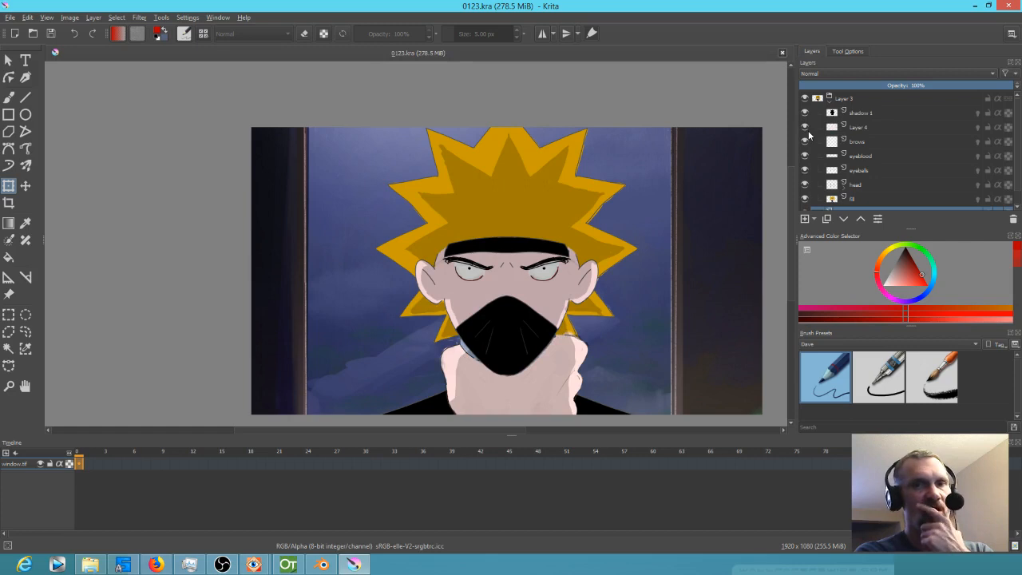
pyautogui.click(806, 141)
pyautogui.click(805, 141)
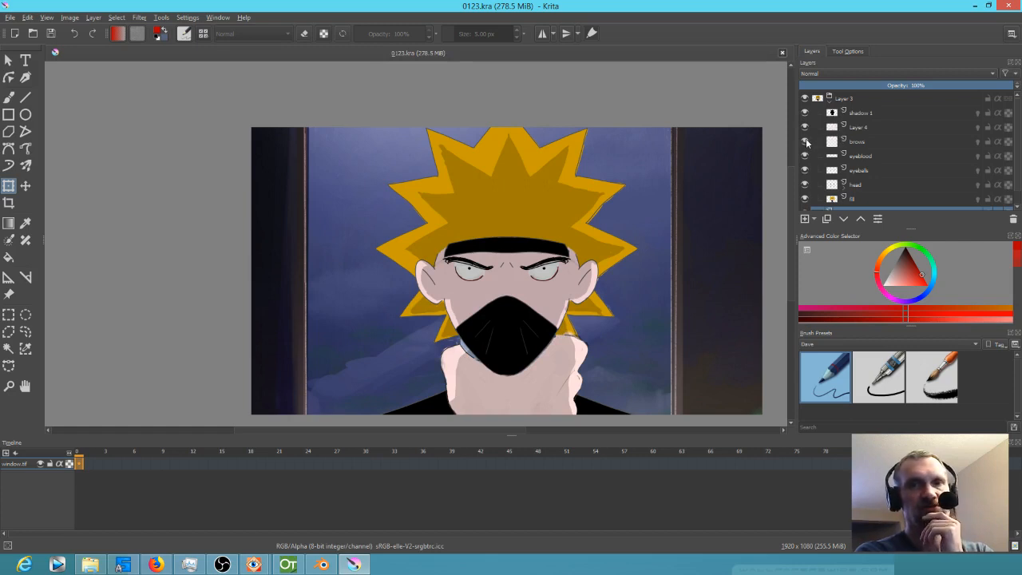
pyautogui.click(805, 156)
pyautogui.click(805, 156)
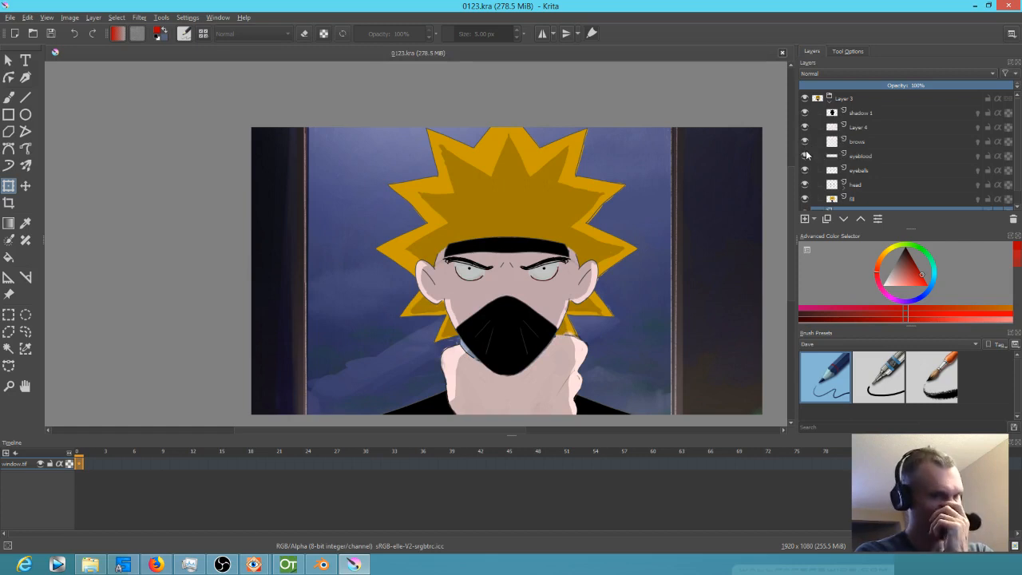
pyautogui.click(804, 170)
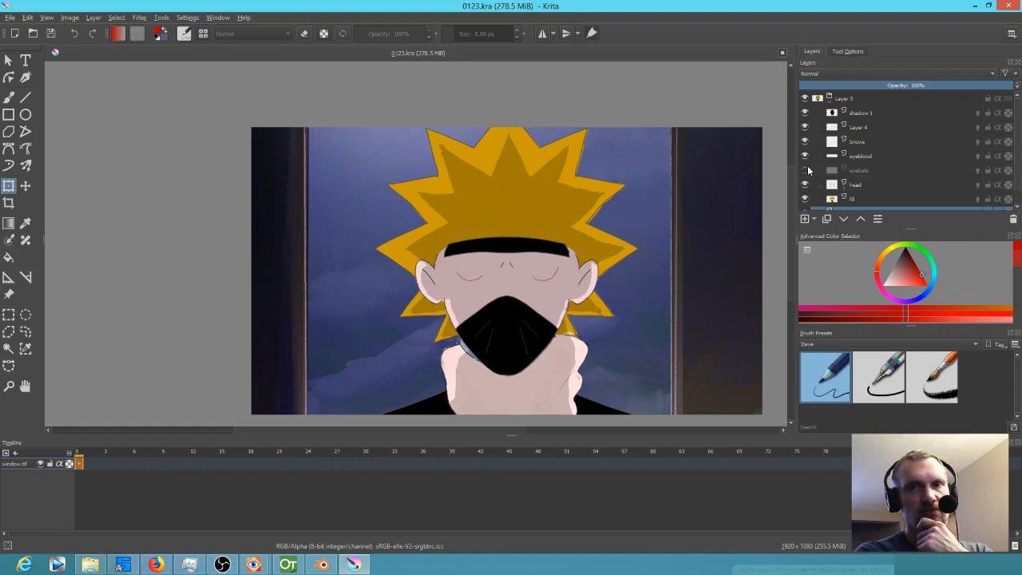
pyautogui.click(805, 170)
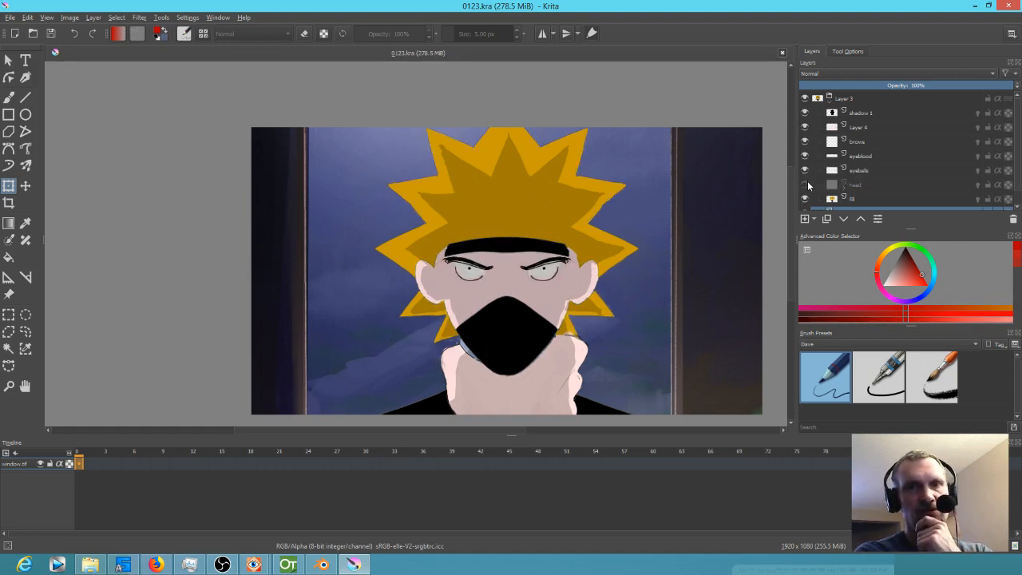
pyautogui.click(805, 198)
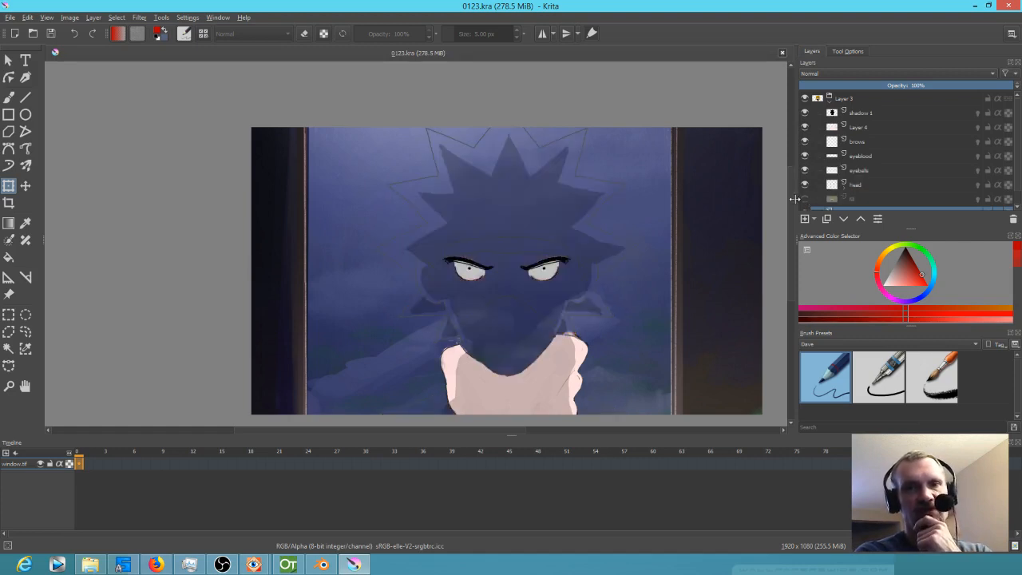
pyautogui.click(805, 198)
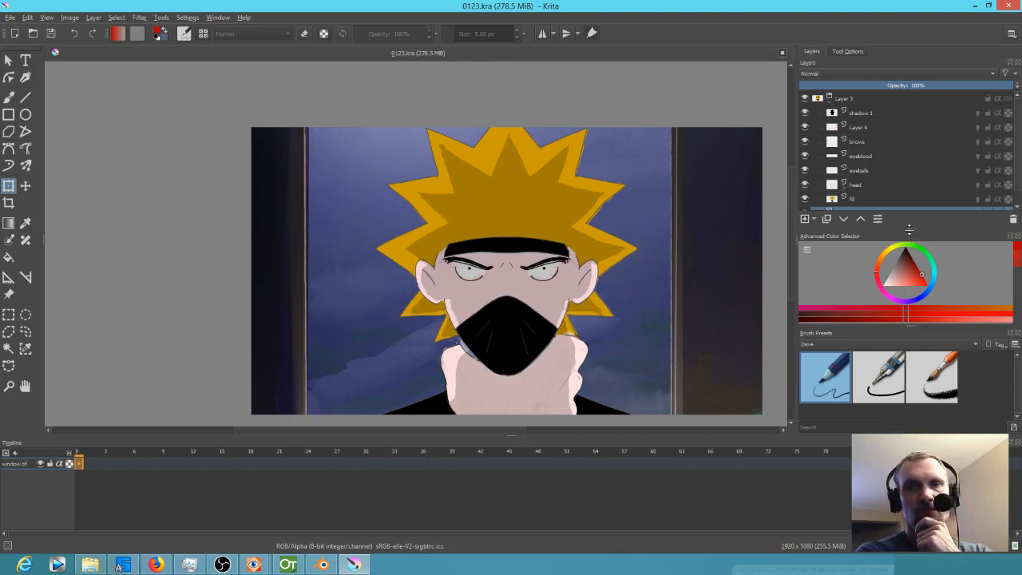
# Step: Enlarge the layer list, select the fill layer and compare the artwork with fill and shadow 1 hidden and shown
pyautogui.moveTo(908, 229); pyautogui.dragTo(909, 251)
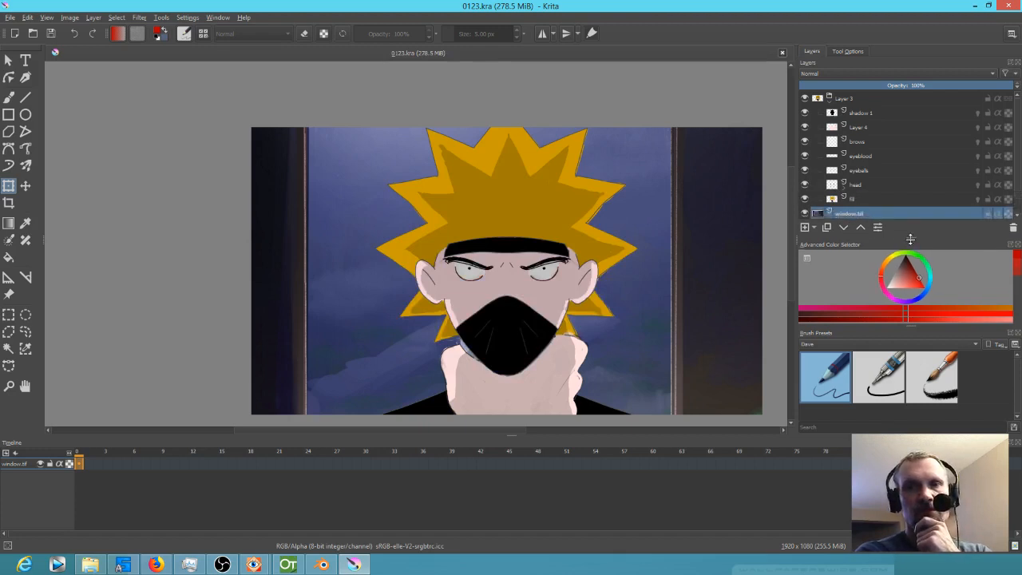
pyautogui.click(868, 201)
pyautogui.click(806, 200)
pyautogui.click(805, 200)
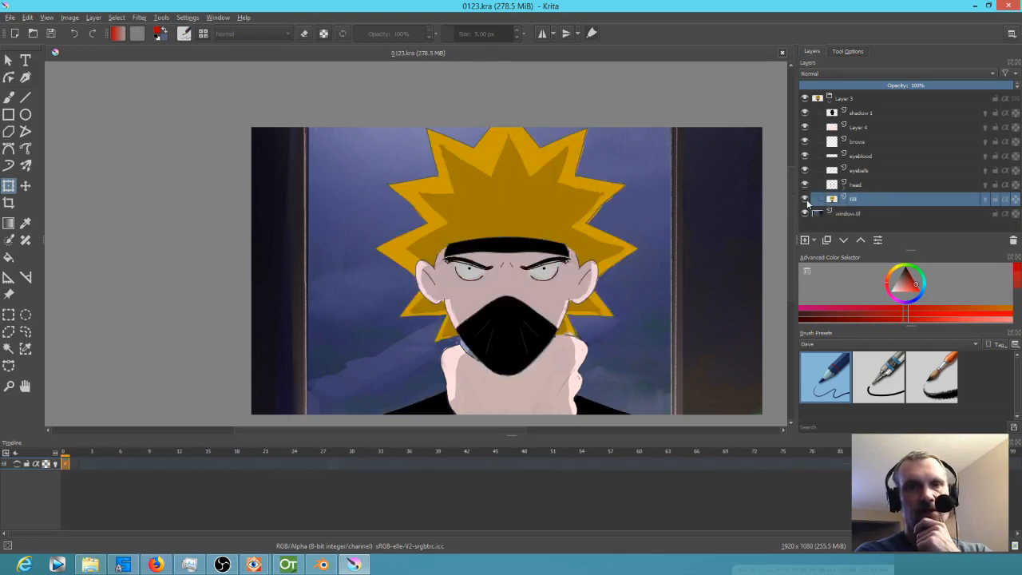
pyautogui.moveTo(856, 199)
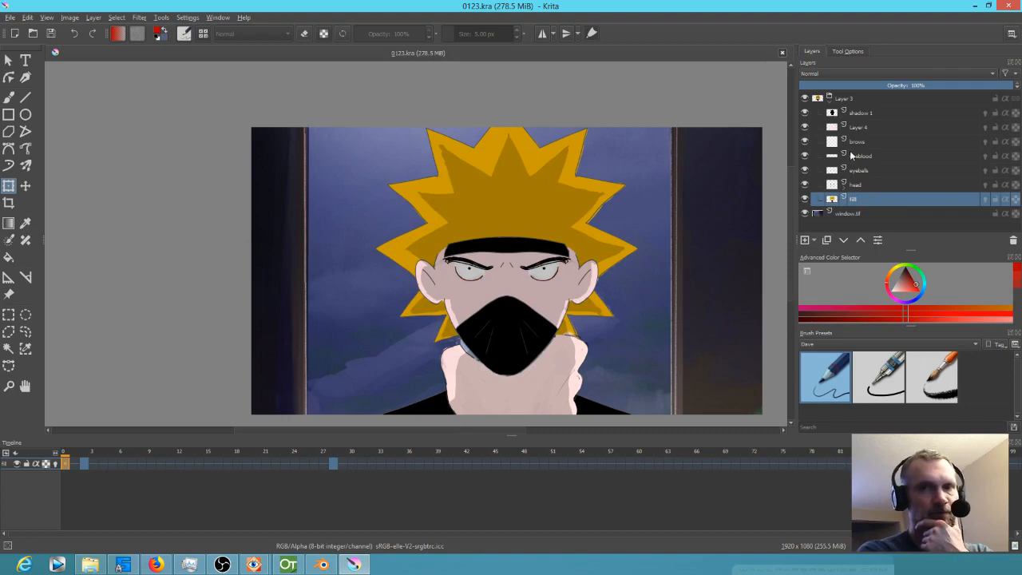
pyautogui.click(805, 112)
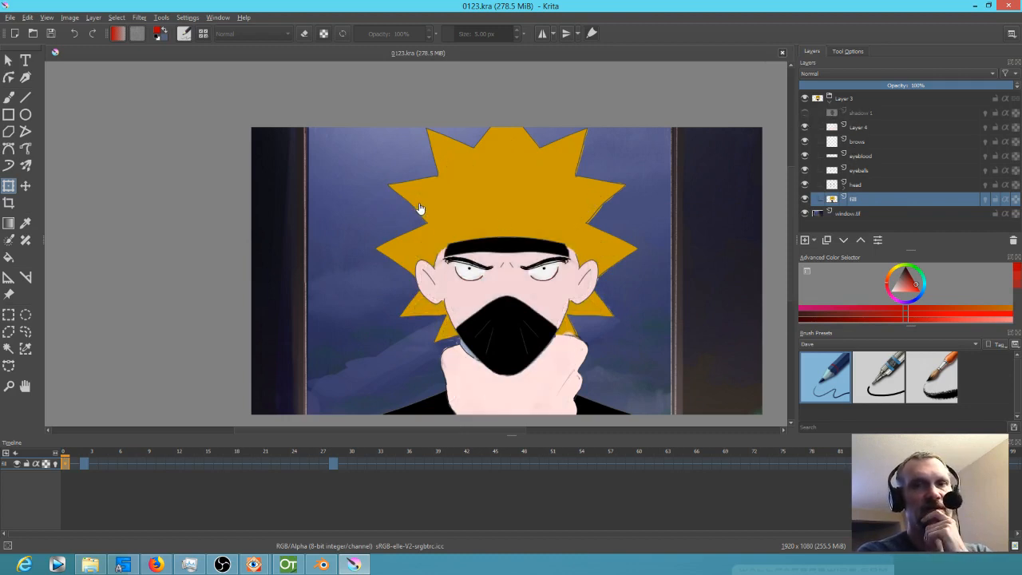
pyautogui.click(804, 112)
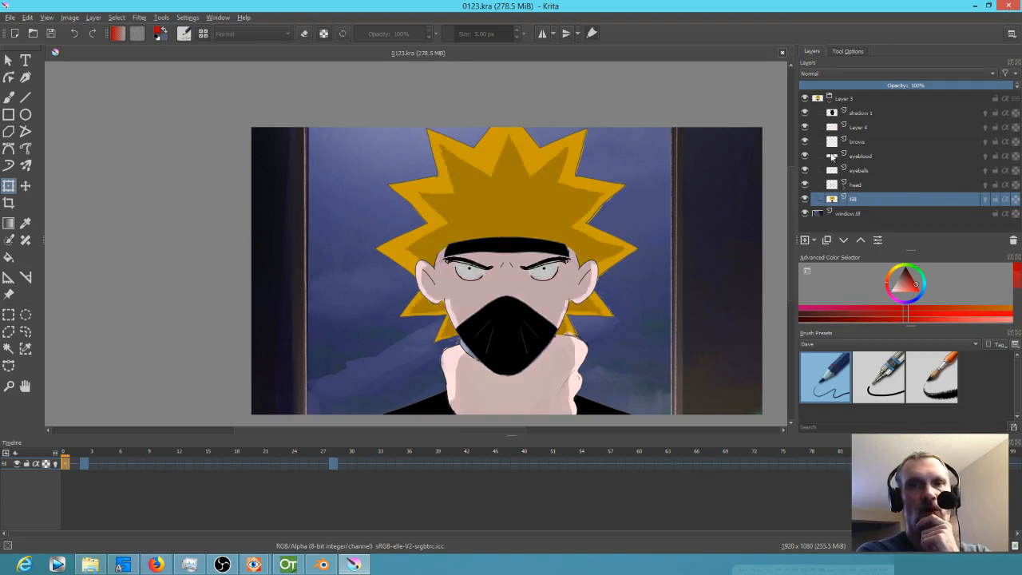
pyautogui.rightClick(872, 200)
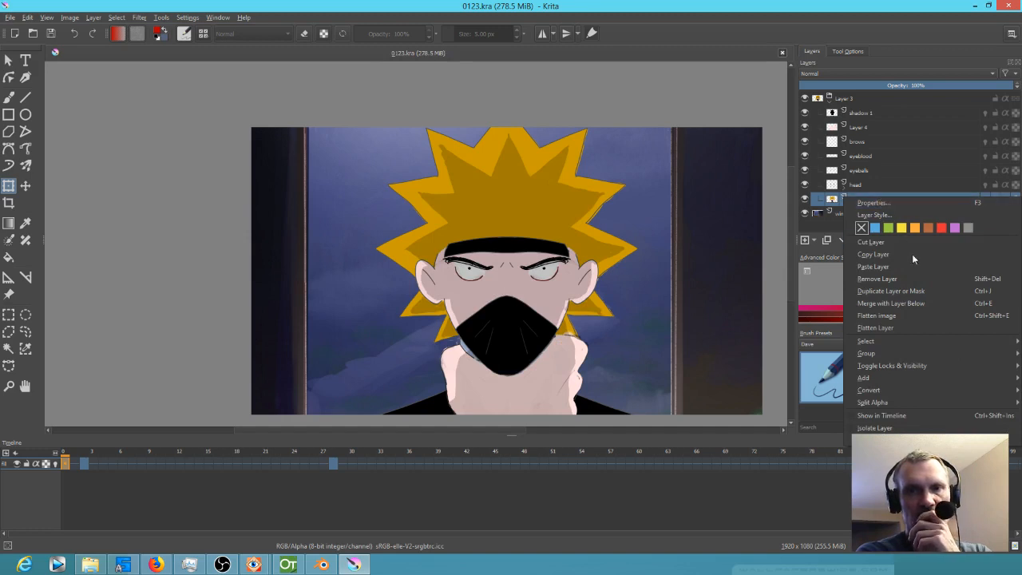
pyautogui.moveTo(892, 380)
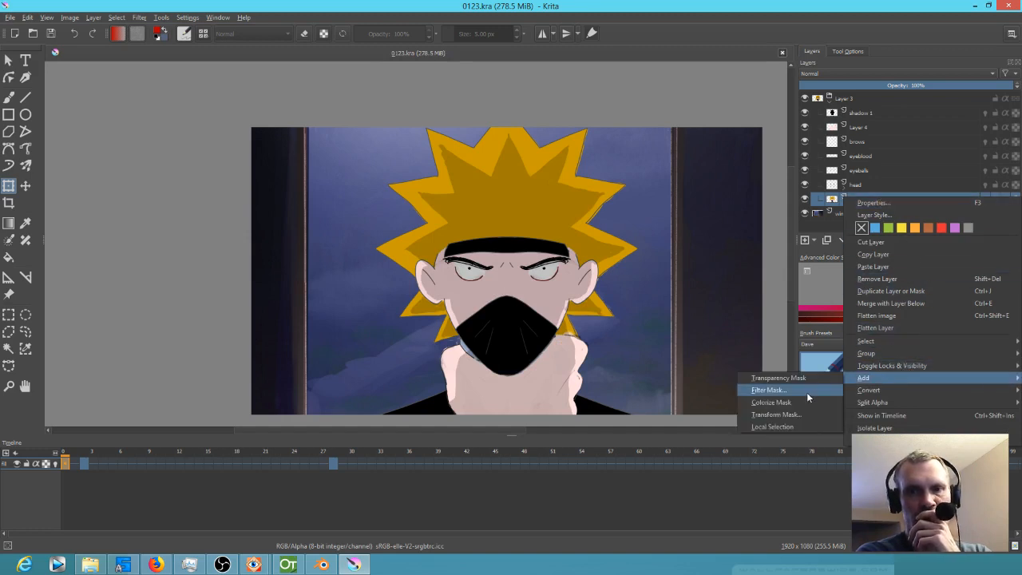
pyautogui.click(806, 392)
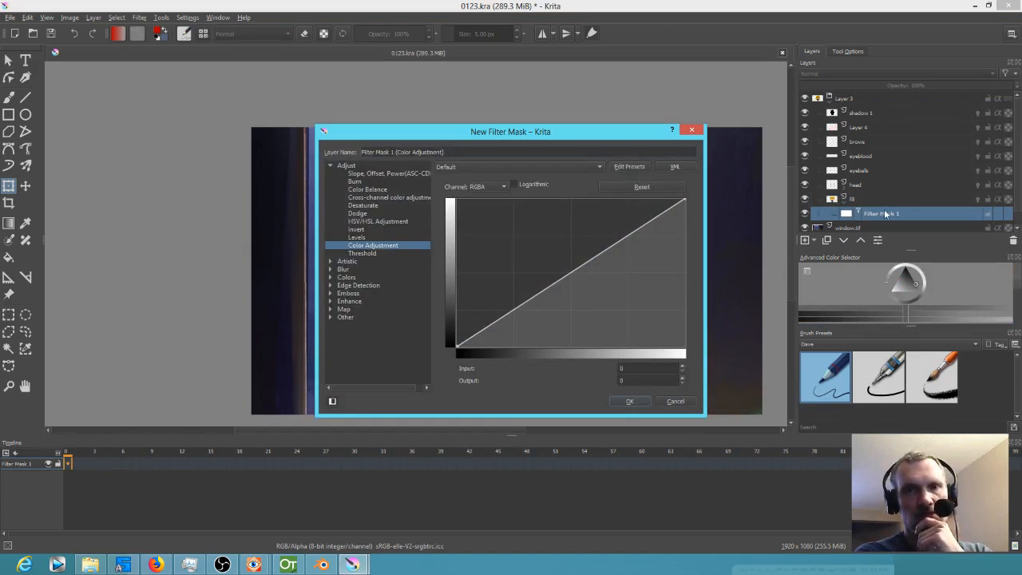
pyautogui.moveTo(635, 136); pyautogui.dragTo(312, 92)
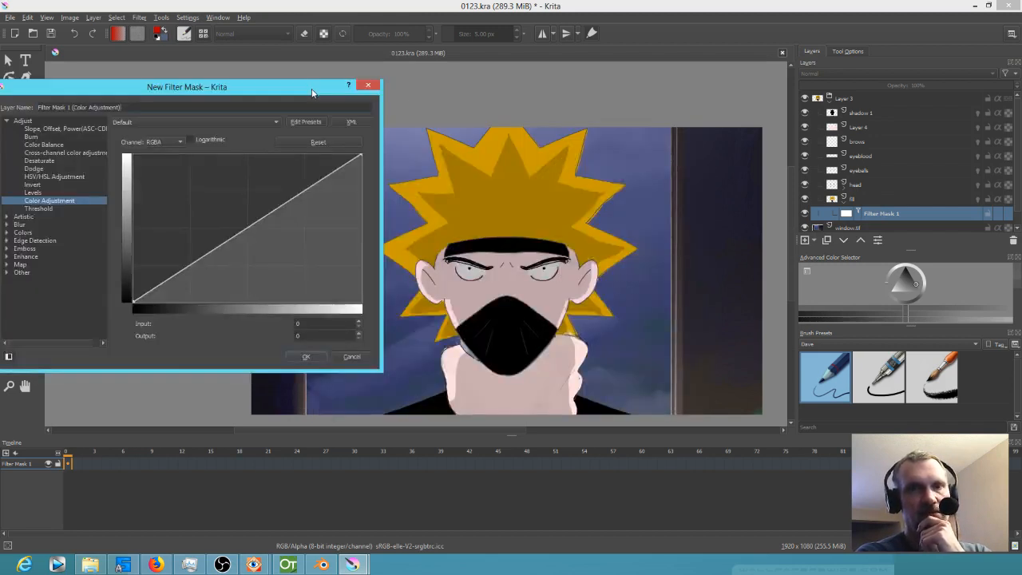
pyautogui.click(367, 88)
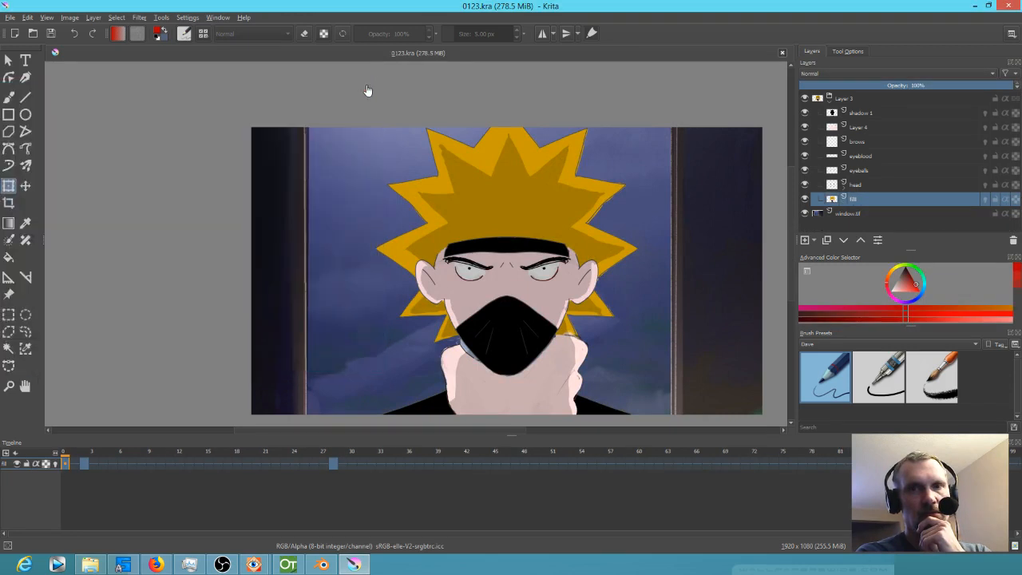
# Step: Add a filter mask with the default Color Adjustment curve to the fill layer
pyautogui.rightClick(862, 199)
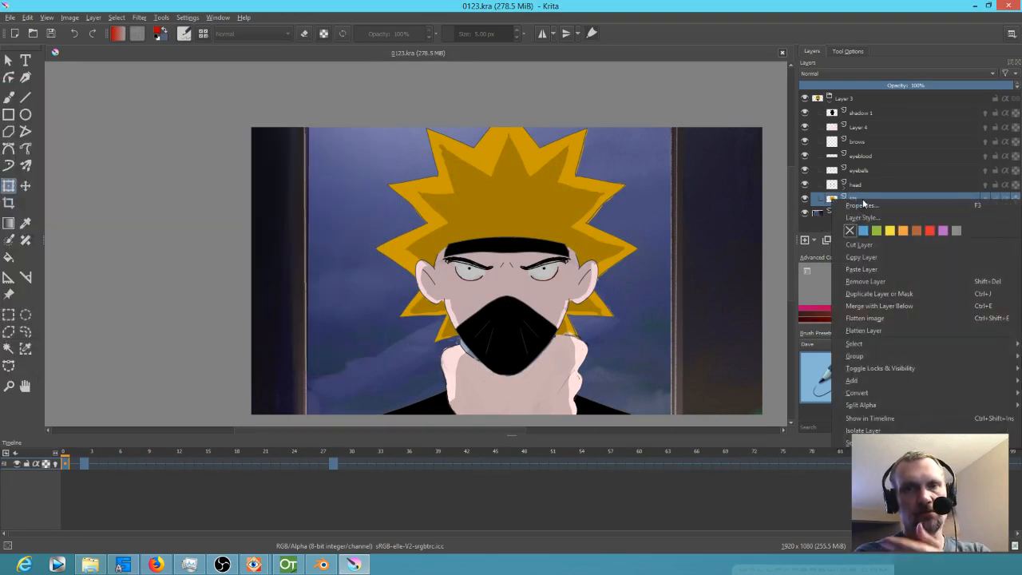
pyautogui.moveTo(874, 380)
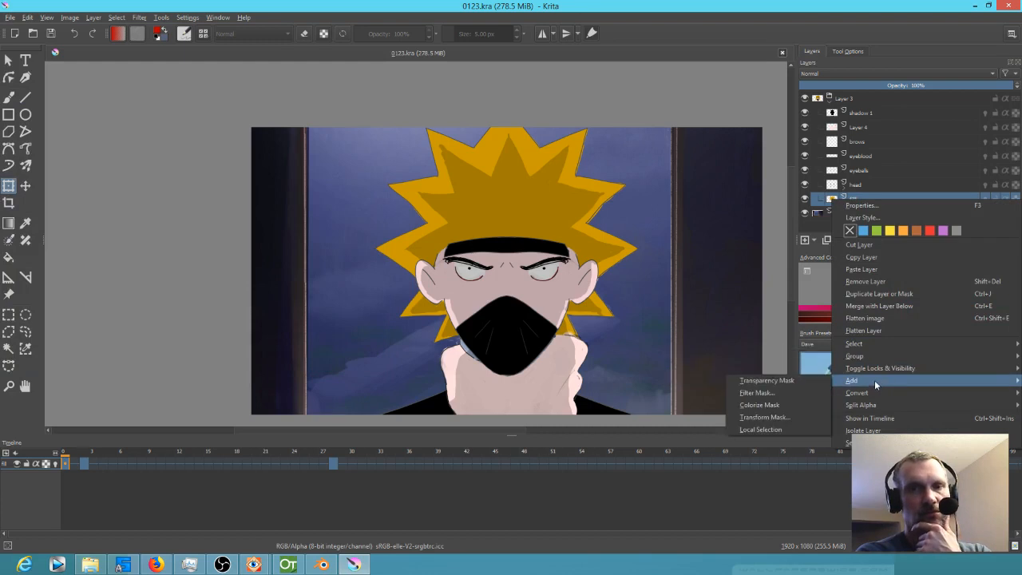
pyautogui.click(796, 394)
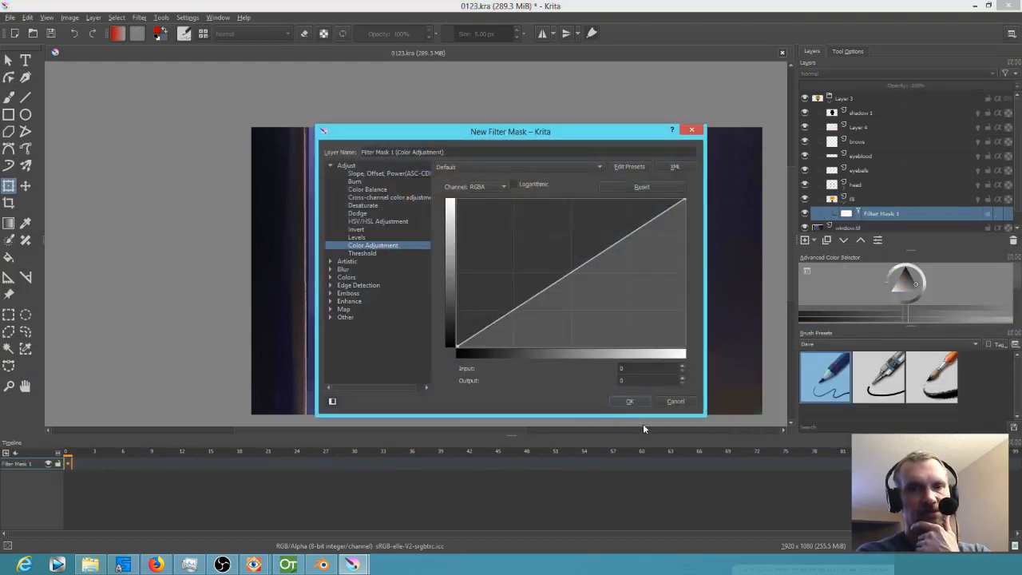
pyautogui.click(635, 403)
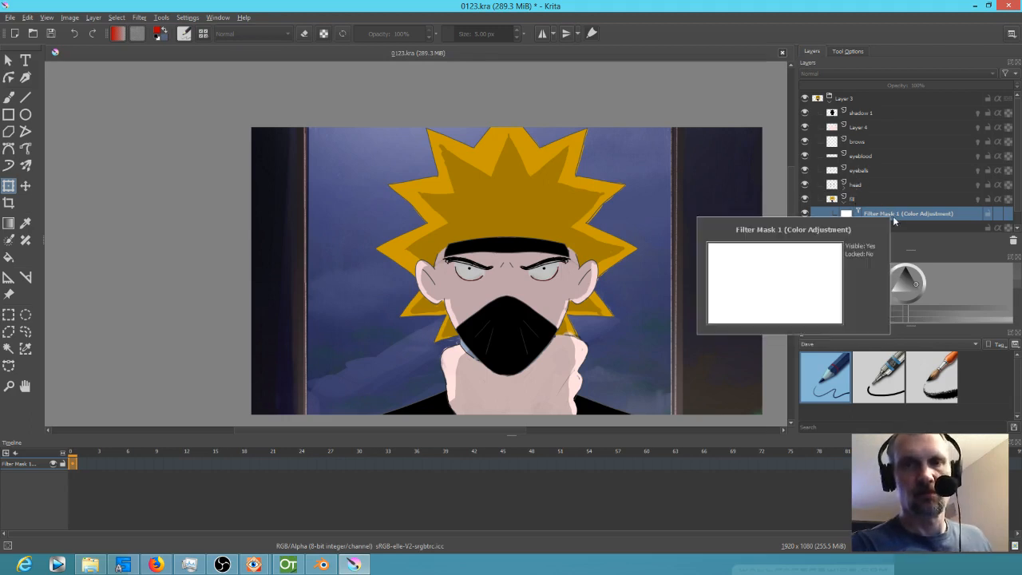
pyautogui.moveTo(903, 222)
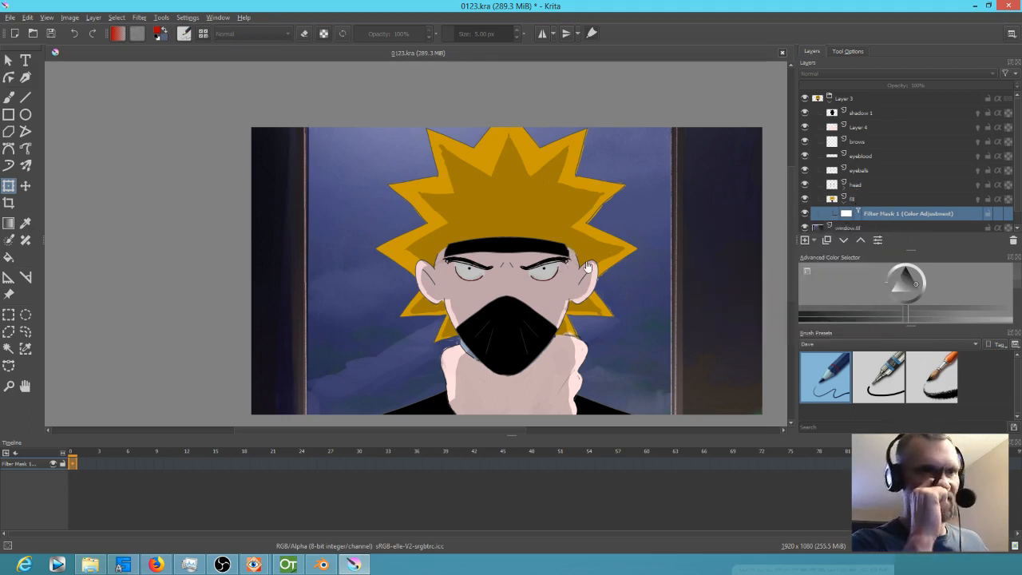
# Step: Paint black over the fill layer's filter mask with the Ink-2 Fineliner brush enlarged to about 388 px
pyautogui.click(908, 283)
pyautogui.click(908, 283)
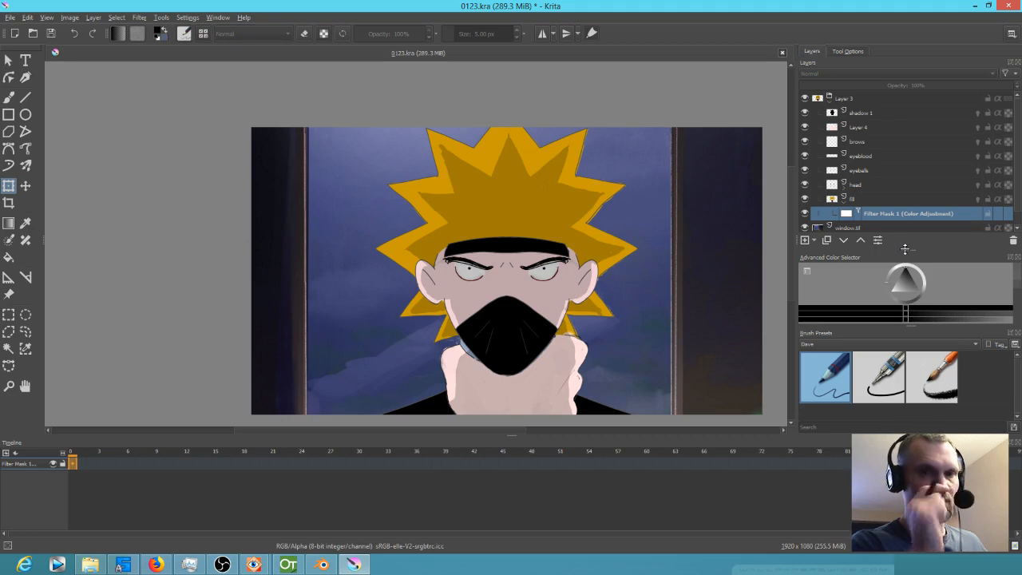
pyautogui.click(883, 387)
pyautogui.click(323, 311)
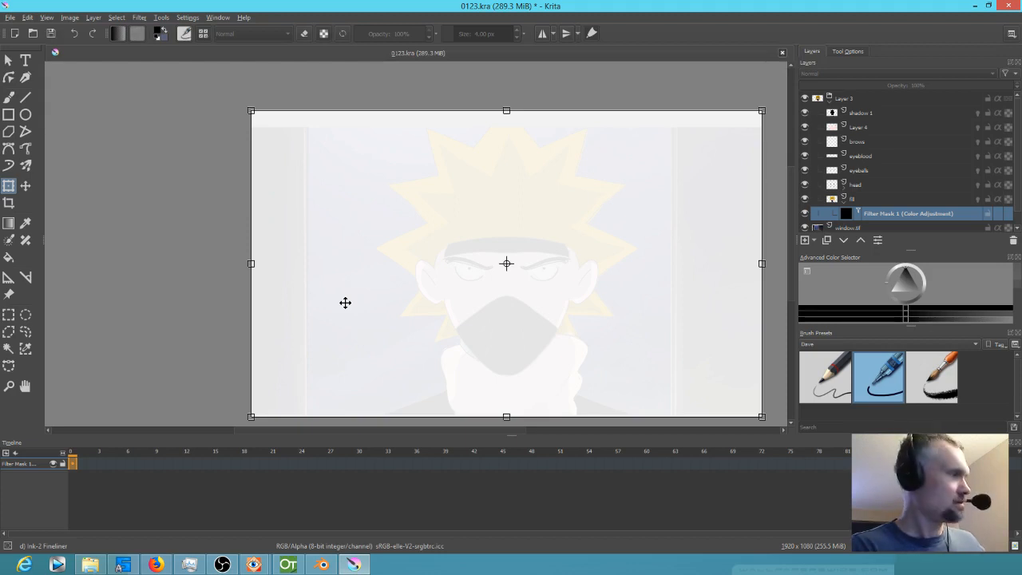
pyautogui.press('b')
pyautogui.moveTo(386, 349); pyautogui.dragTo(582, 350)
pyautogui.moveTo(538, 205)
pyautogui.mouseDown()
pyautogui.moveTo(345, 358)
pyautogui.moveTo(345, 227)
pyautogui.mouseUp()
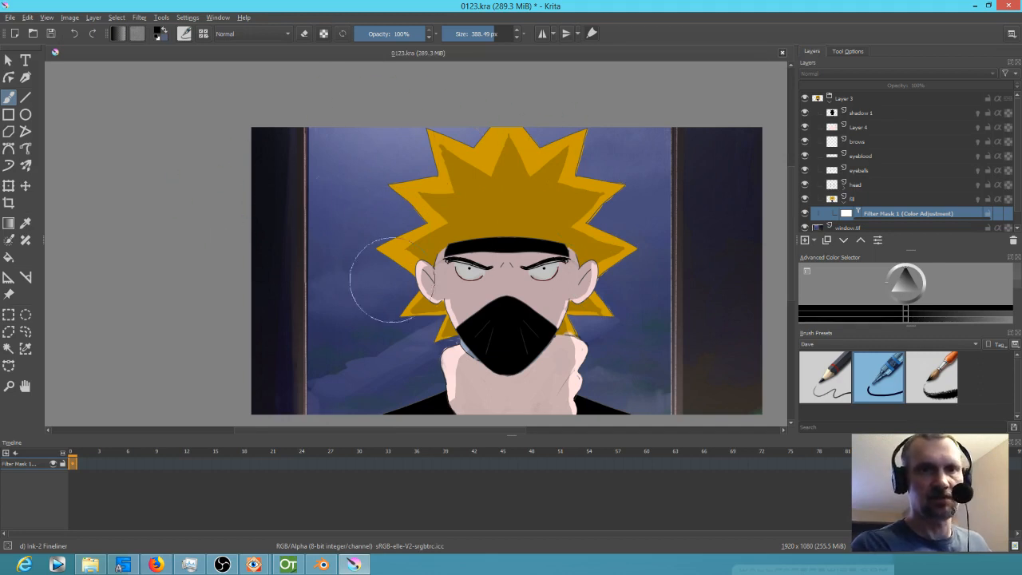
pyautogui.moveTo(709, 332); pyautogui.dragTo(633, 391)
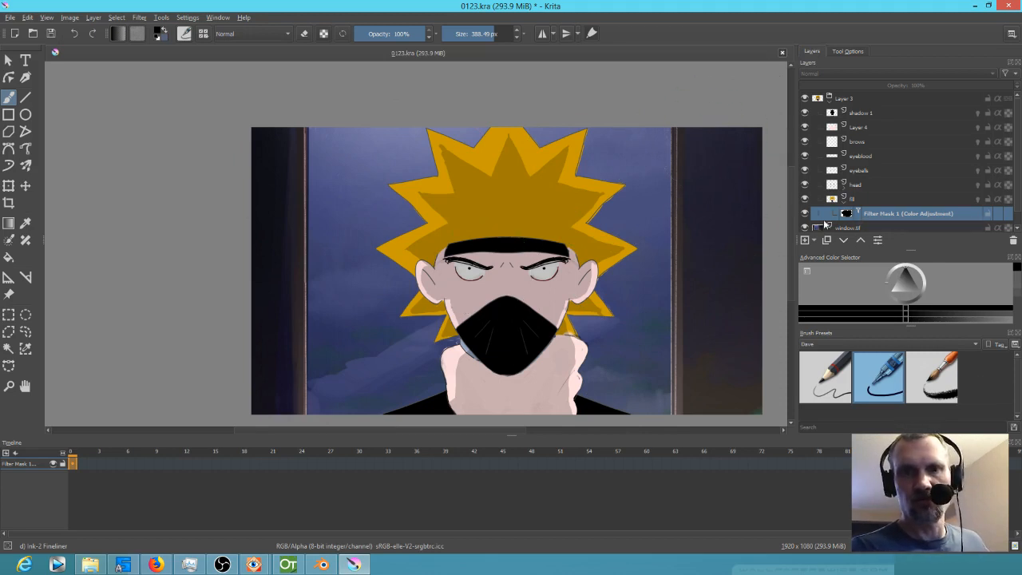
# Step: Paint white over the hair on the fill layer's filter mask with a smaller Ink-2 Fineliner brush
pyautogui.click(804, 214)
pyautogui.click(907, 285)
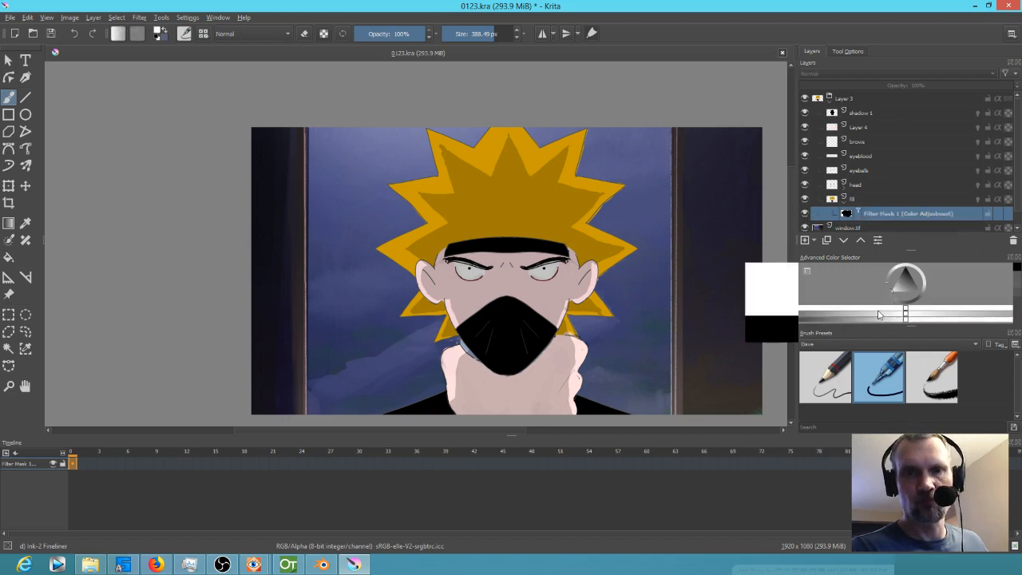
pyautogui.moveTo(509, 171); pyautogui.dragTo(426, 171)
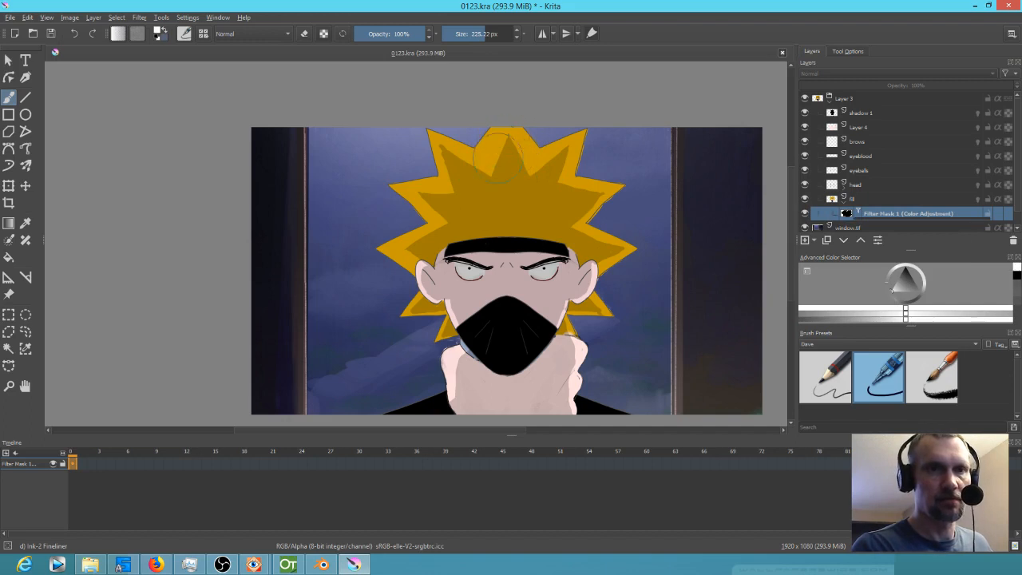
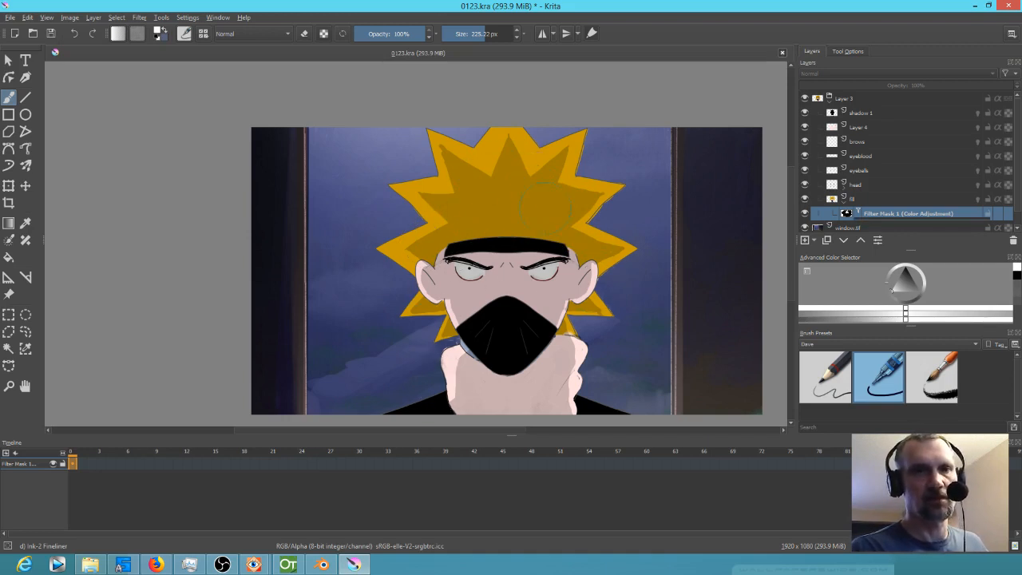
# Step: Lower the Hue curve of the fill layer's filter mask by placing a point at input 47, output 42
pyautogui.doubleClick(874, 217)
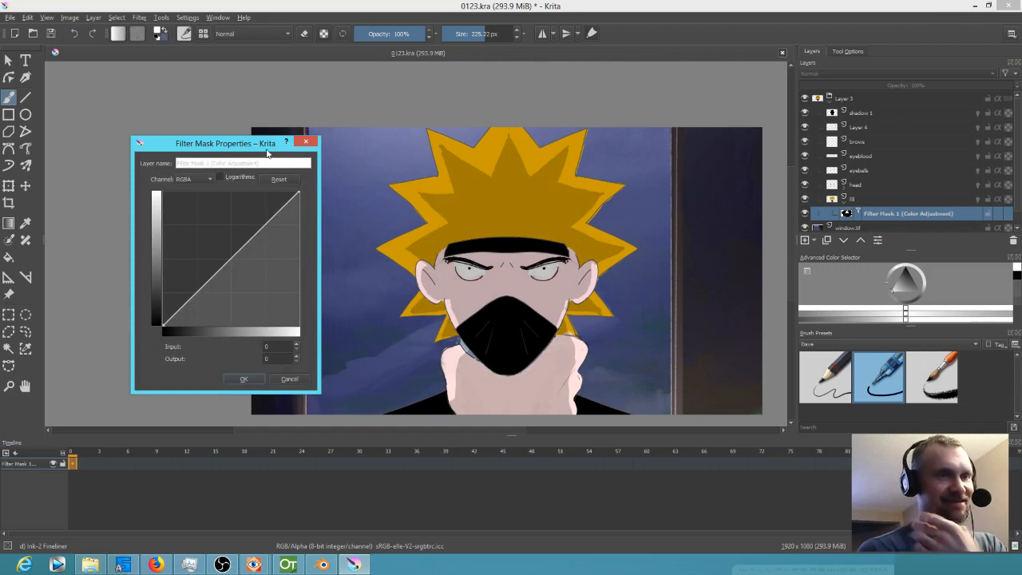
pyautogui.click(209, 179)
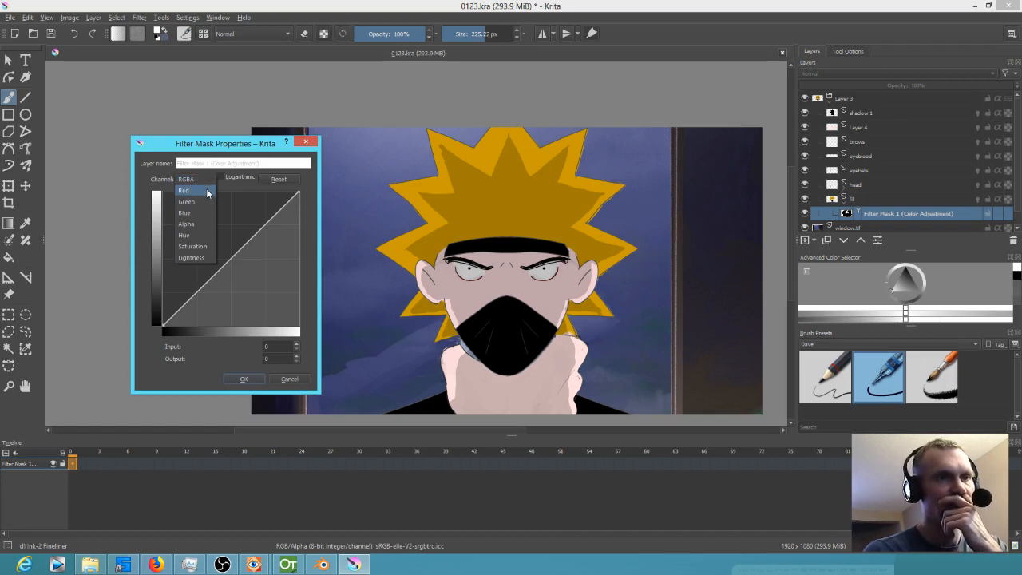
pyautogui.click(206, 234)
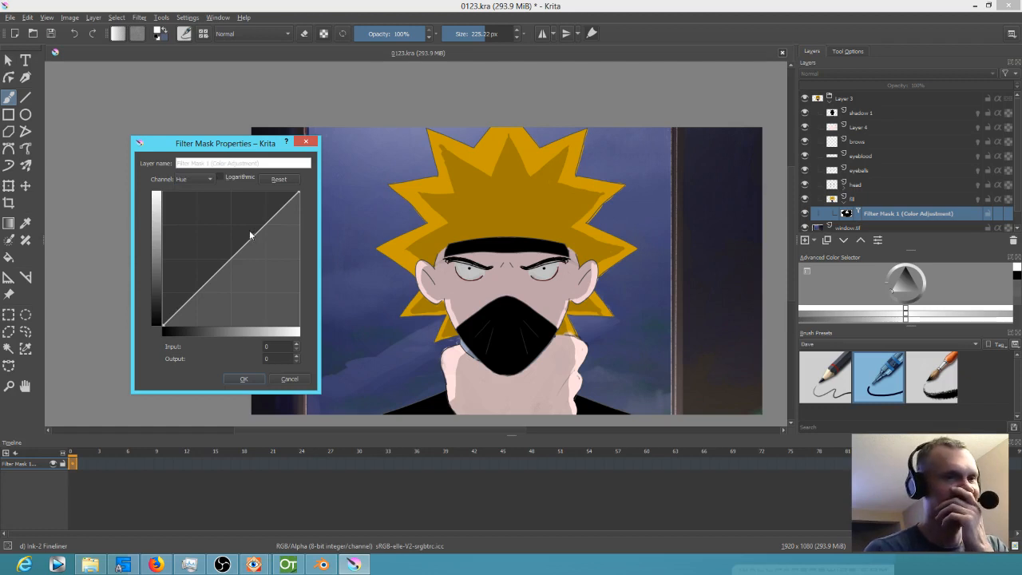
pyautogui.moveTo(230, 267); pyautogui.dragTo(227, 272)
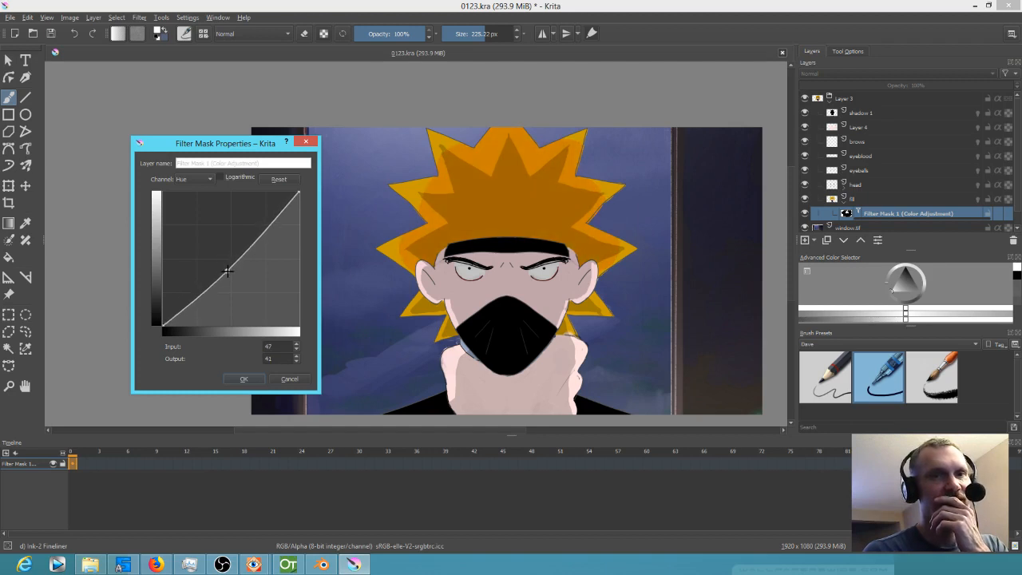
pyautogui.moveTo(226, 269); pyautogui.dragTo(227, 269)
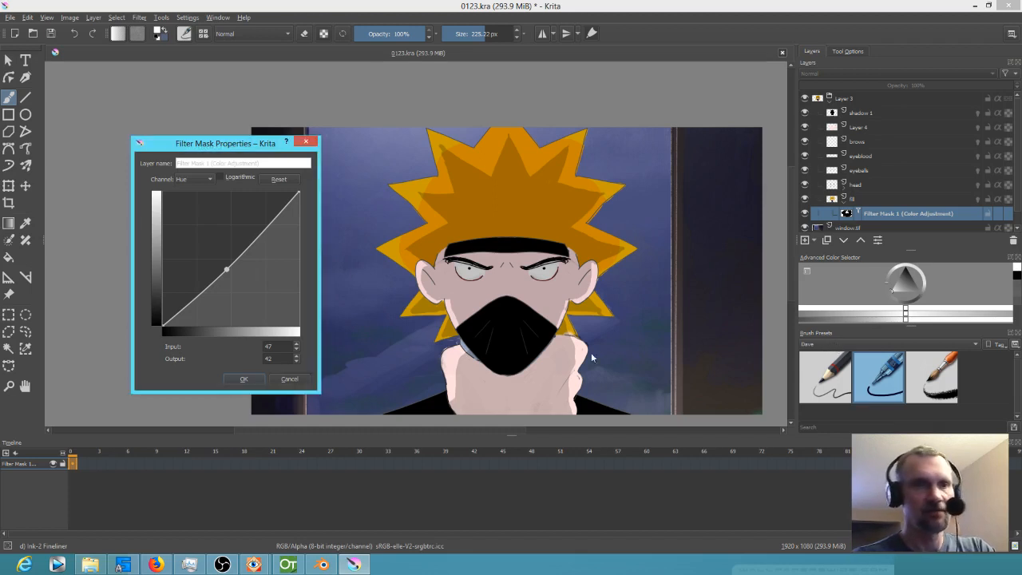
pyautogui.click(244, 378)
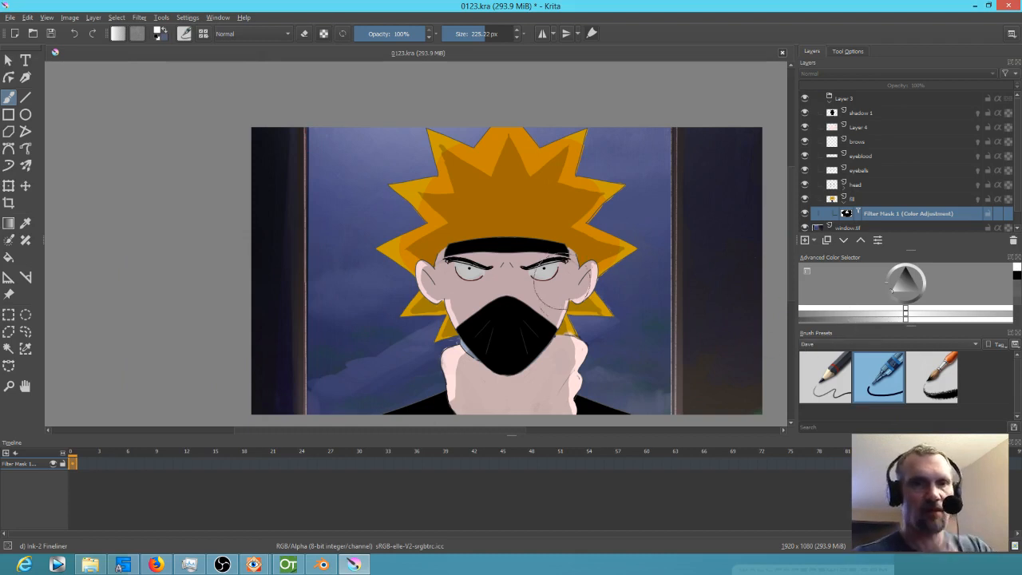
# Step: Paint white over the outer hair spikes on the filter mask with the Airbrush Soft preset at about 168 px
pyautogui.click(822, 346)
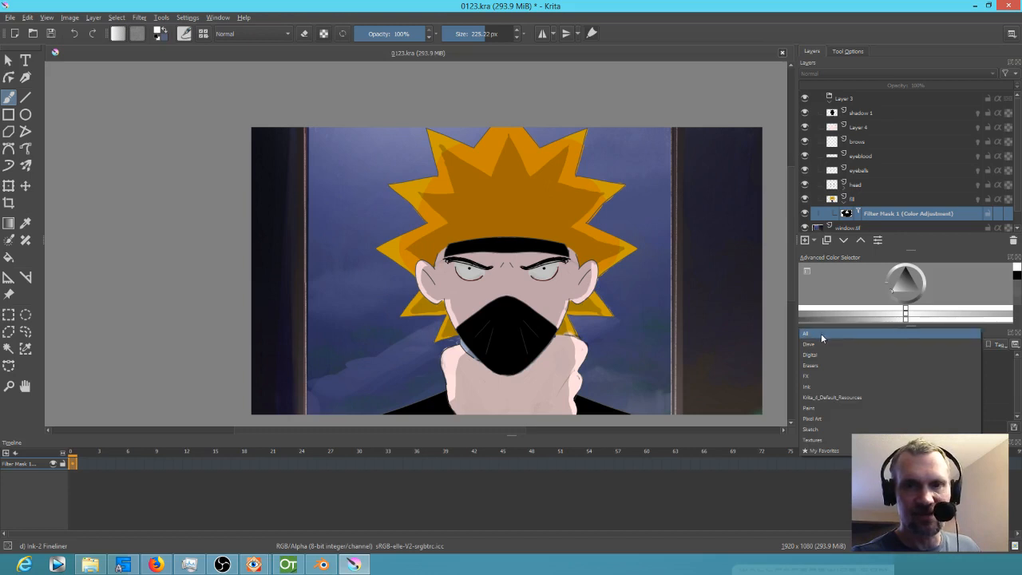
pyautogui.click(820, 334)
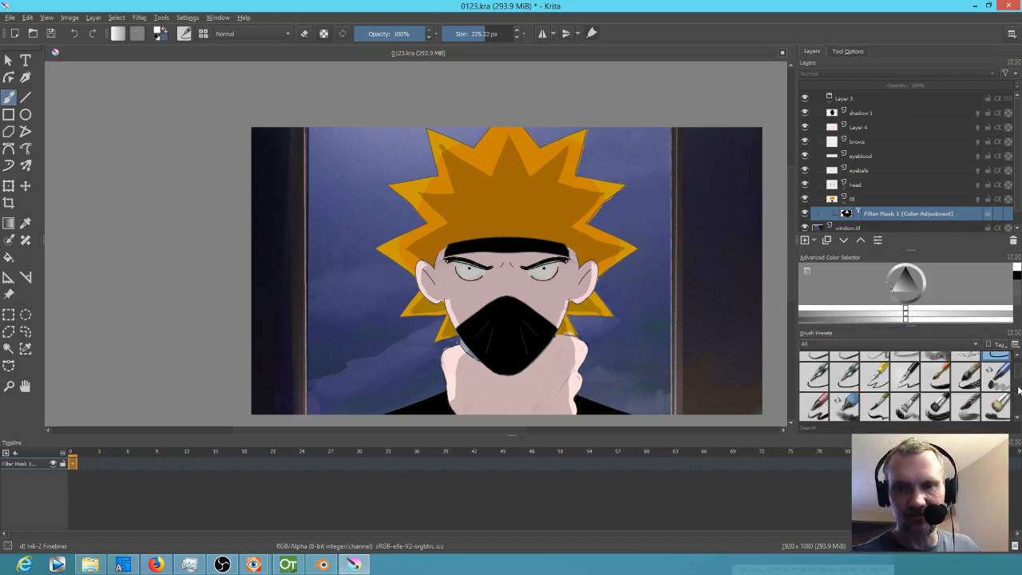
pyautogui.scroll(3, 1019, 378)
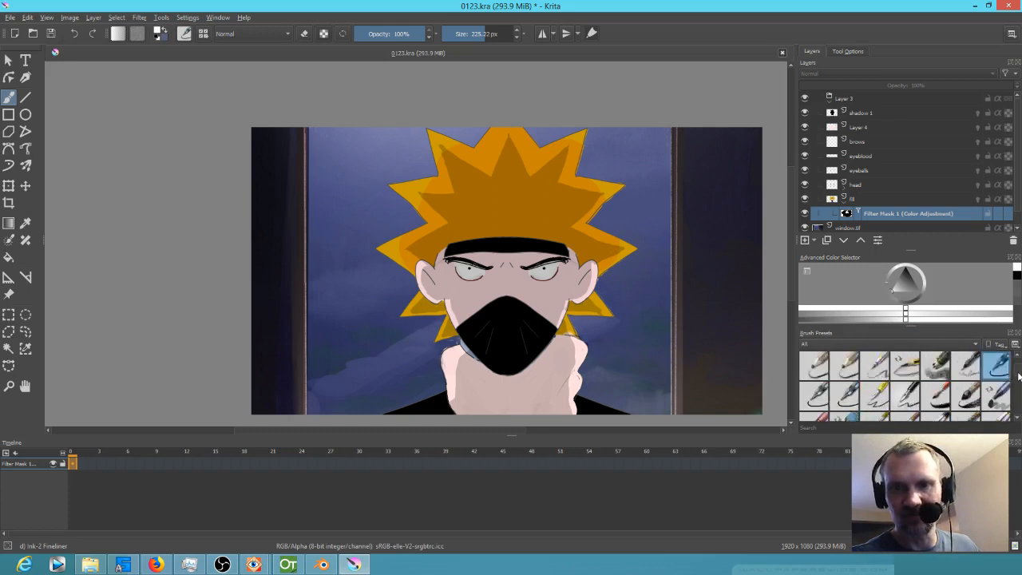
pyautogui.click(905, 365)
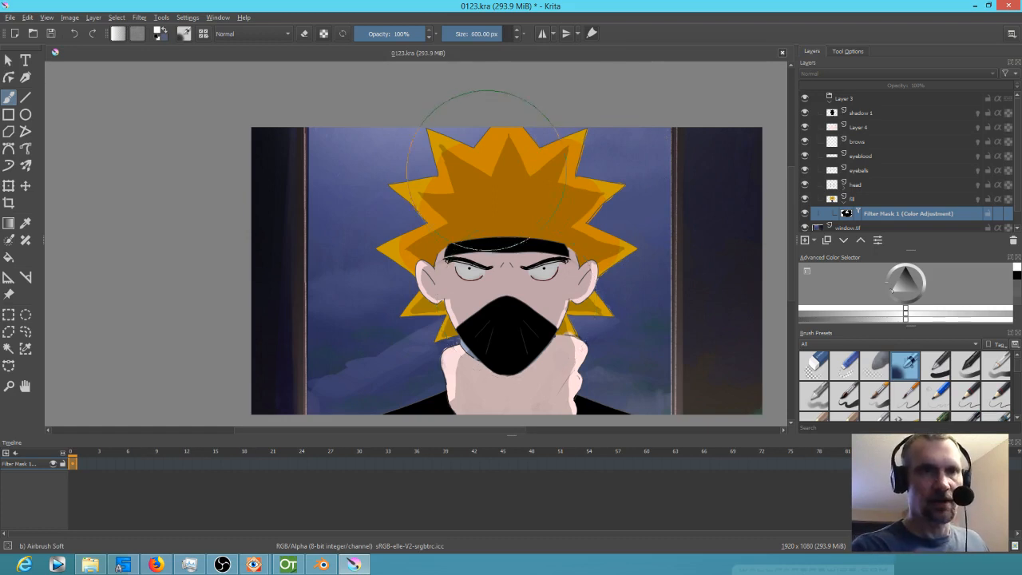
pyautogui.keyDown('shift'); pyautogui.moveTo(488, 162); pyautogui.dragTo(384, 162); pyautogui.keyUp('shift')
pyautogui.moveTo(486, 170)
pyautogui.keyDown('shift'); pyautogui.mouseDown()
pyautogui.moveTo(449, 170)
pyautogui.moveTo(449, 156)
pyautogui.mouseUp(); pyautogui.keyUp('shift')
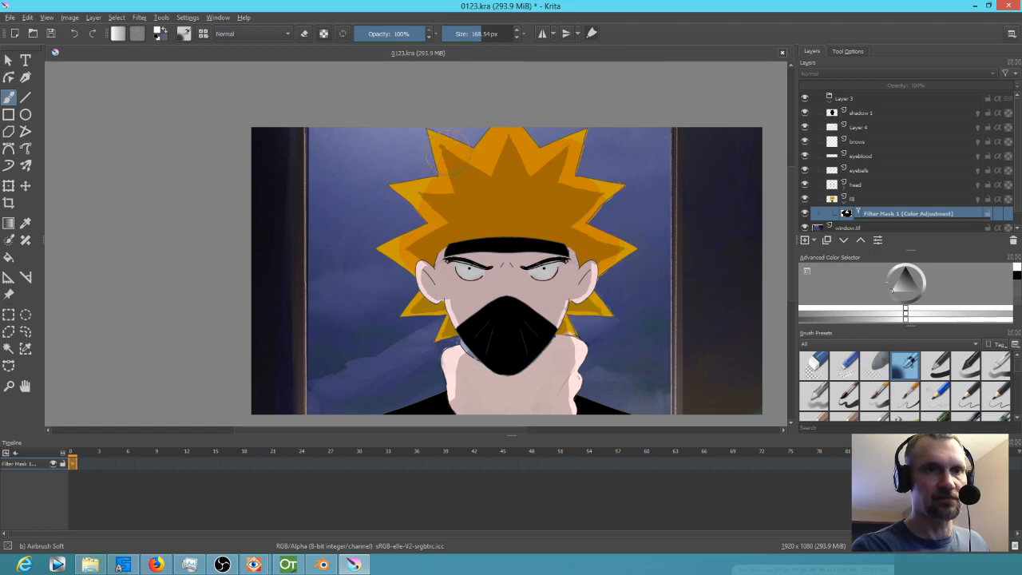
pyautogui.moveTo(421, 194); pyautogui.dragTo(411, 192)
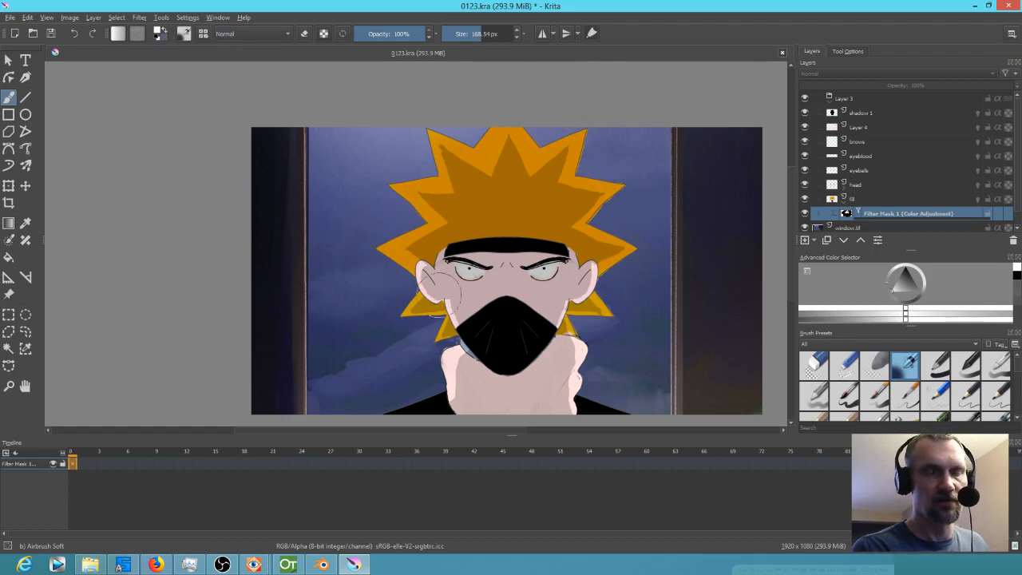
pyautogui.moveTo(603, 304)
pyautogui.mouseDown()
pyautogui.moveTo(580, 264)
pyautogui.moveTo(661, 231)
pyautogui.moveTo(669, 212)
pyautogui.mouseUp()
# Step: Refine the mask on the lower hair around the ears and neck with the airbrush at about 72 px, then compare the mask hidden and shown
pyautogui.moveTo(598, 254)
pyautogui.mouseDown()
pyautogui.moveTo(547, 253)
pyautogui.moveTo(579, 254)
pyautogui.moveTo(550, 232)
pyautogui.moveTo(561, 226)
pyautogui.moveTo(596, 255)
pyautogui.moveTo(509, 273)
pyautogui.moveTo(479, 289)
pyautogui.moveTo(477, 305)
pyautogui.mouseUp()
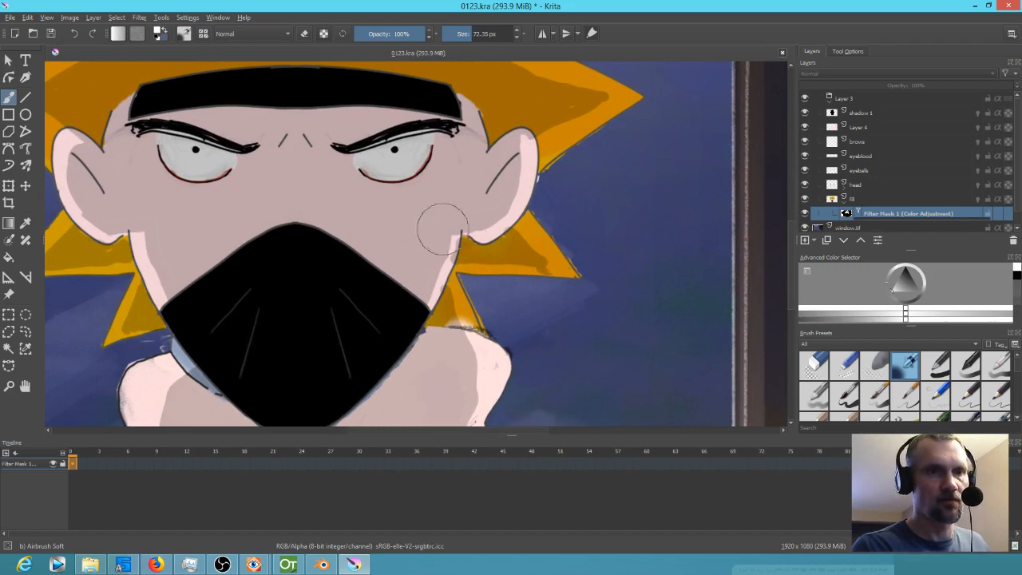
pyautogui.moveTo(441, 320); pyautogui.dragTo(623, 294)
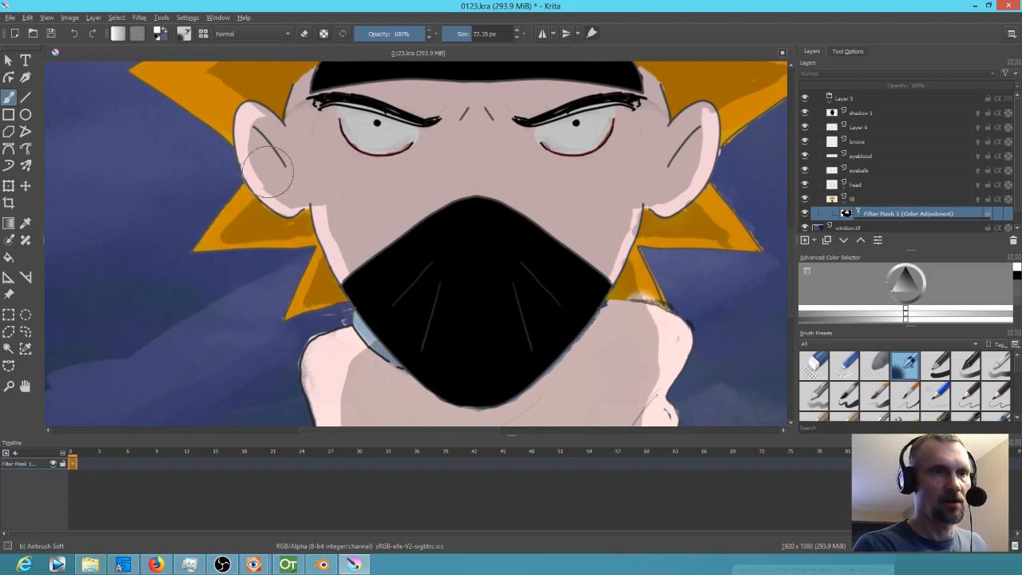
pyautogui.moveTo(311, 220); pyautogui.dragTo(343, 327)
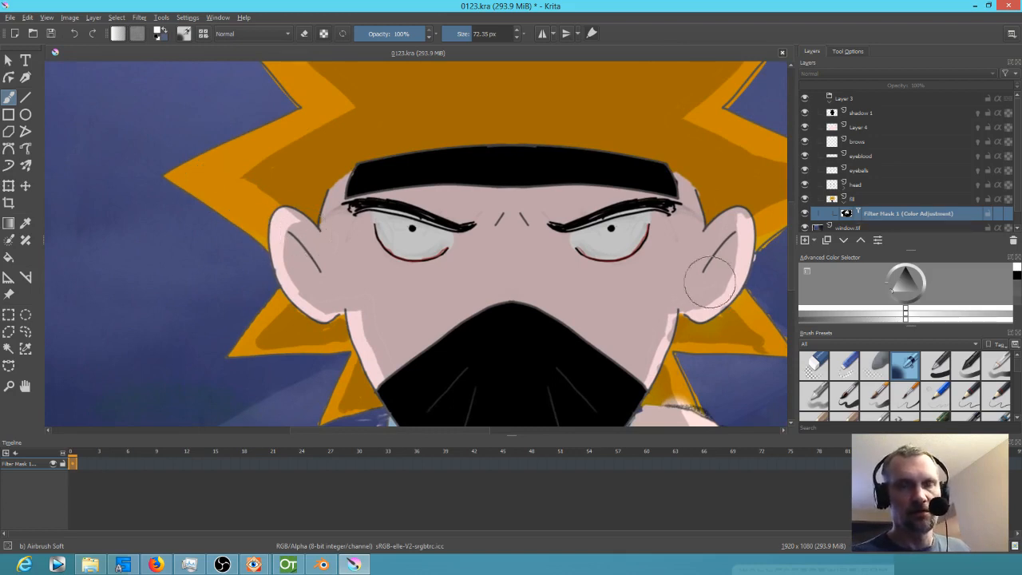
pyautogui.moveTo(717, 285); pyautogui.dragTo(635, 282)
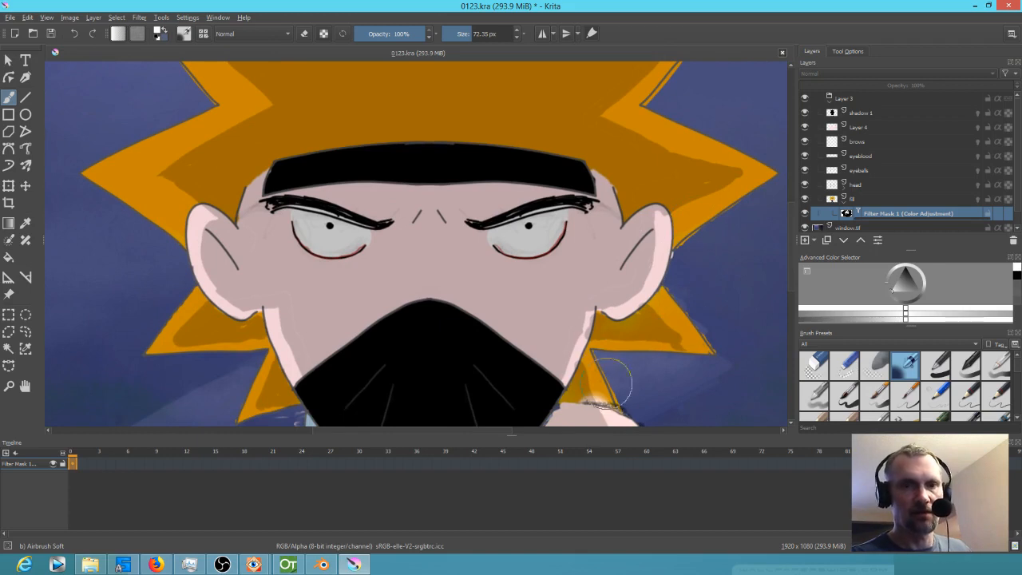
pyautogui.scroll(-4, 576, 311)
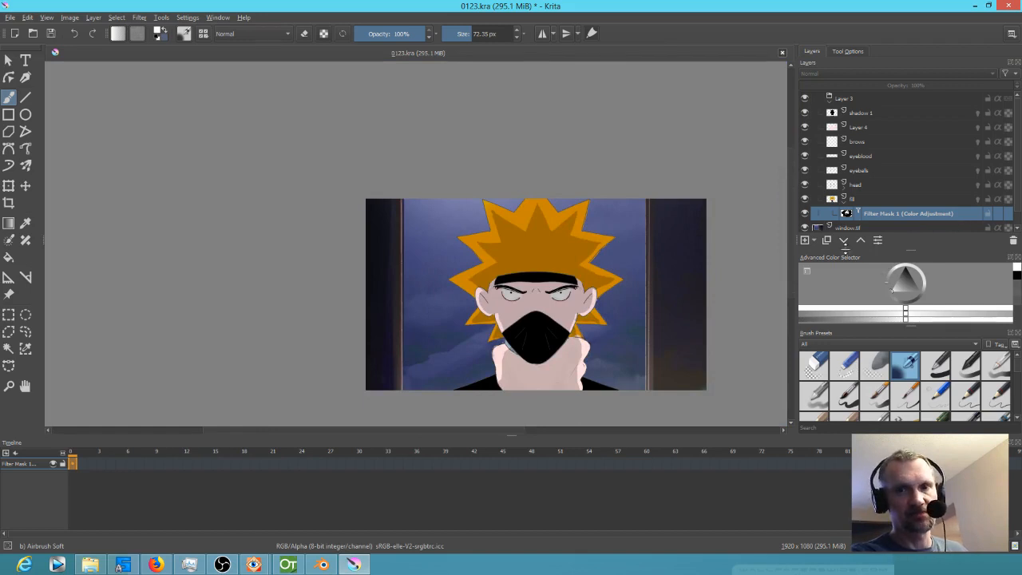
pyautogui.click(807, 214)
pyautogui.click(807, 214)
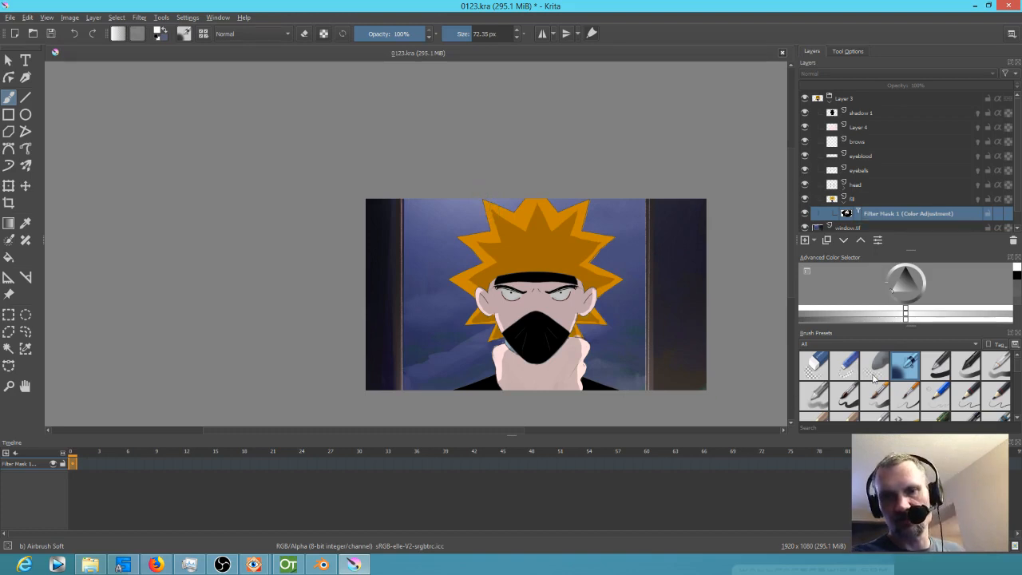
# Step: Assign the Airbrush Soft preset to the custom brush tag and list that tag's presets
pyautogui.rightClick(904, 367)
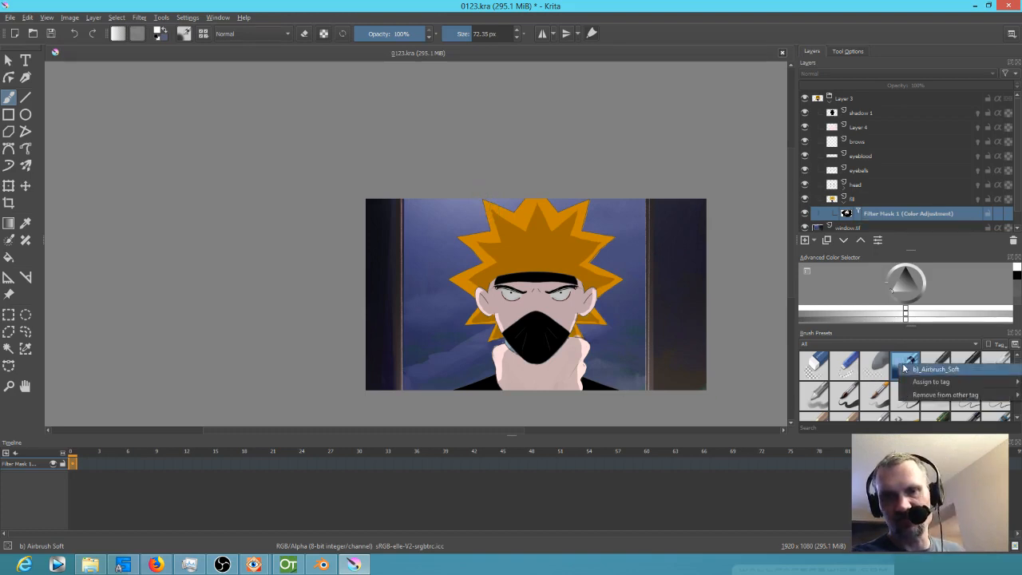
pyautogui.moveTo(902, 382)
pyautogui.click(875, 384)
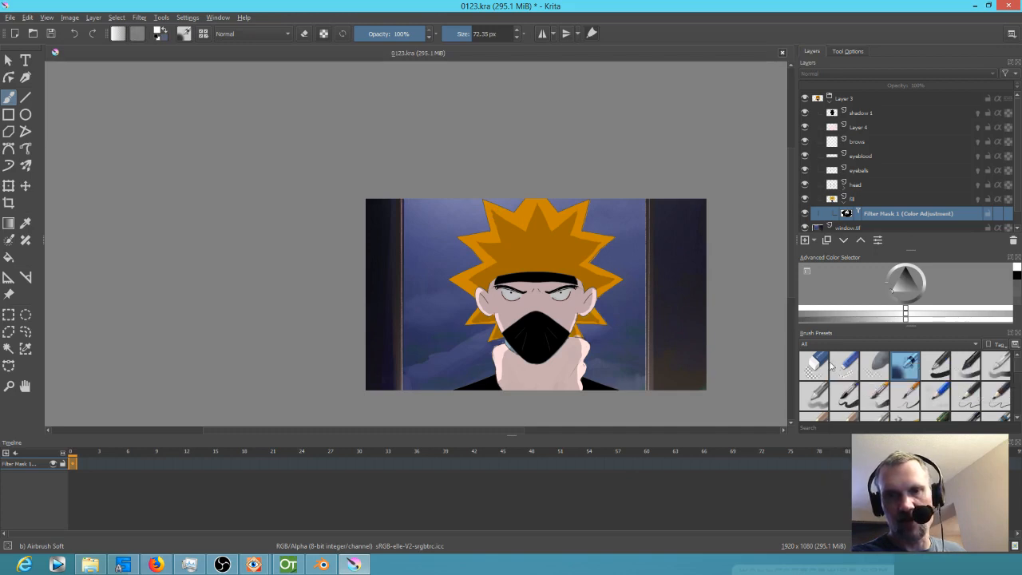
pyautogui.click(821, 345)
pyautogui.click(822, 355)
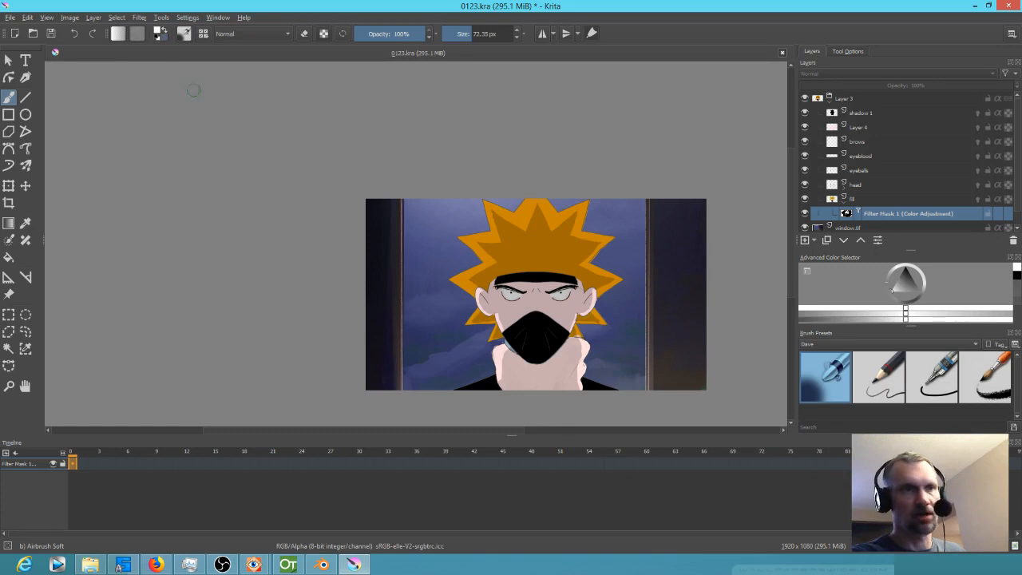
# Step: Save the 0123.kra document
pyautogui.click(50, 33)
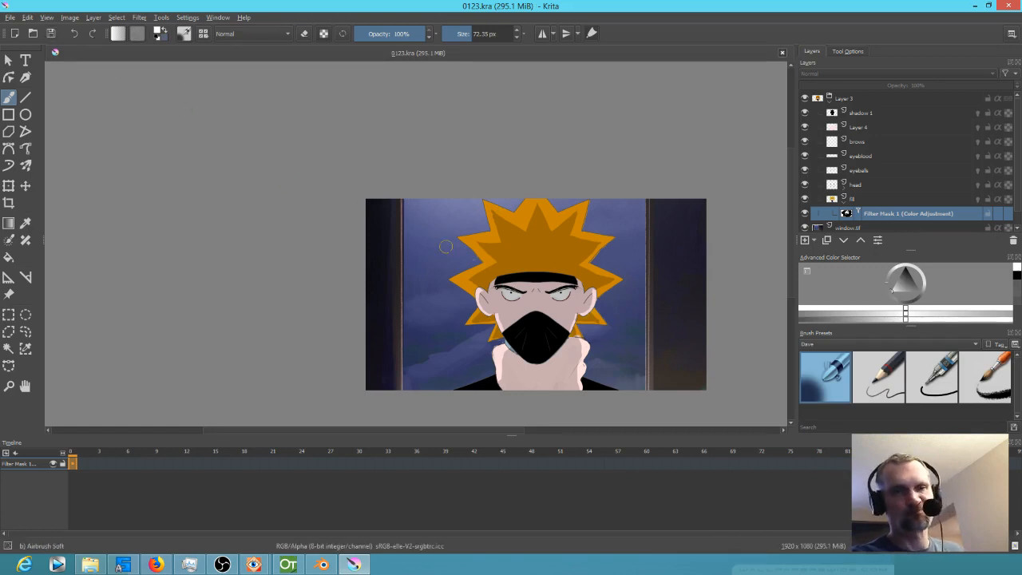
pyautogui.scroll(-3, 448, 244)
pyautogui.scroll(5, 448, 244)
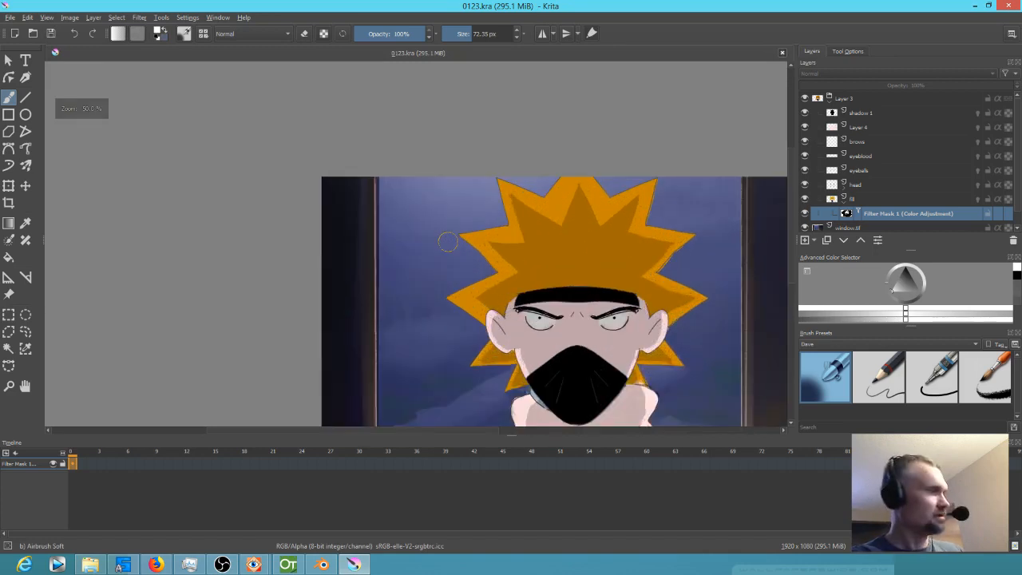
pyautogui.press('space')
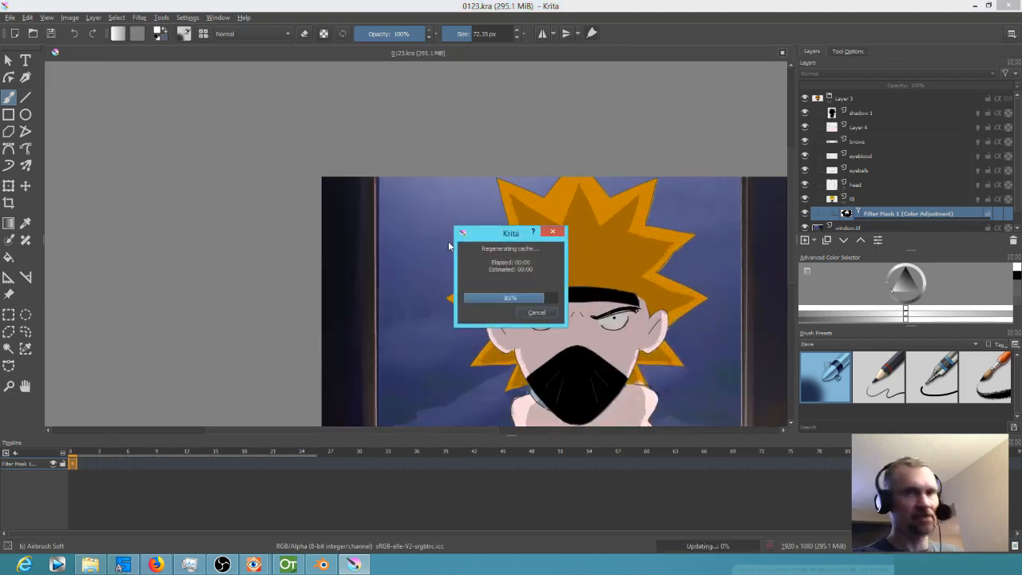
pyautogui.moveTo(613, 311); pyautogui.dragTo(496, 263)
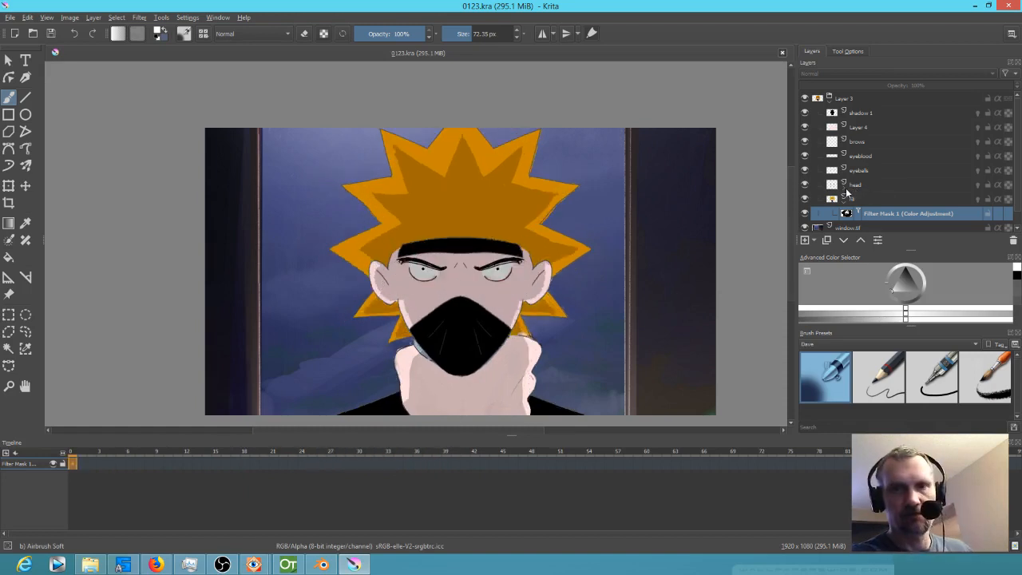
# Step: Expand the head layer and select its Color Adjustment filter mask
pyautogui.click(843, 188)
pyautogui.click(879, 205)
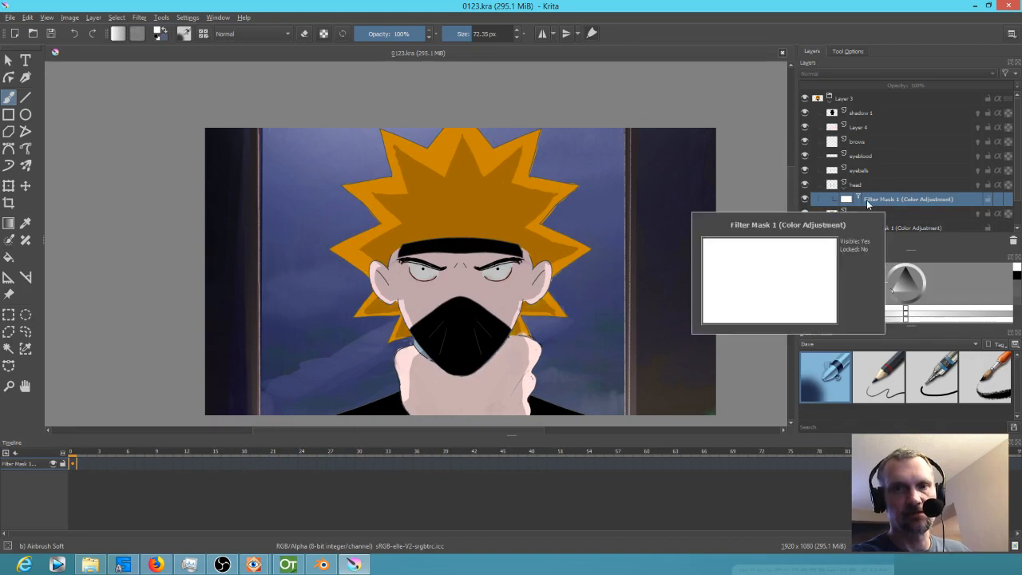
pyautogui.press('F3')
pyautogui.moveTo(527, 166); pyautogui.dragTo(230, 122)
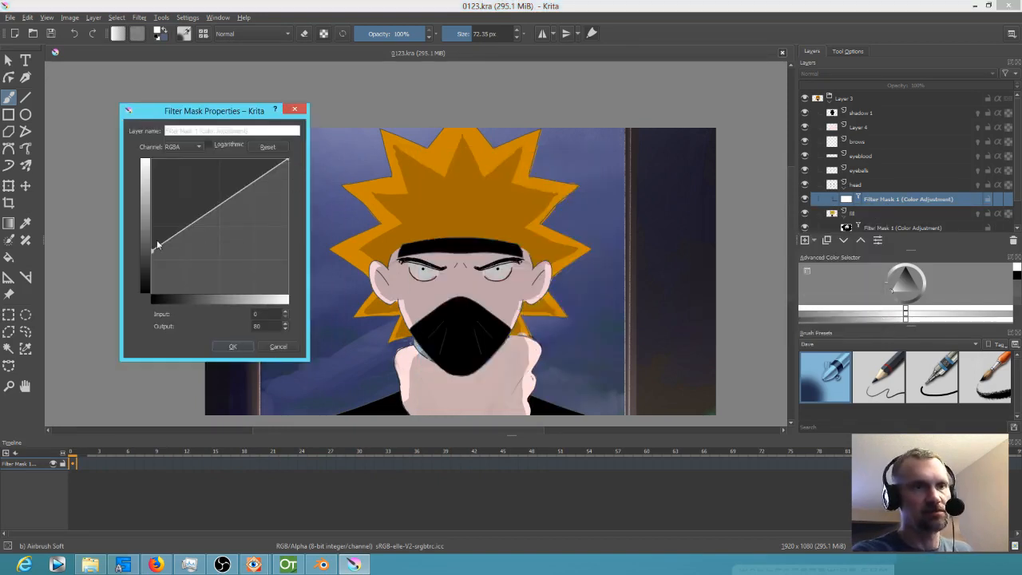
pyautogui.moveTo(151, 249); pyautogui.dragTo(149, 206)
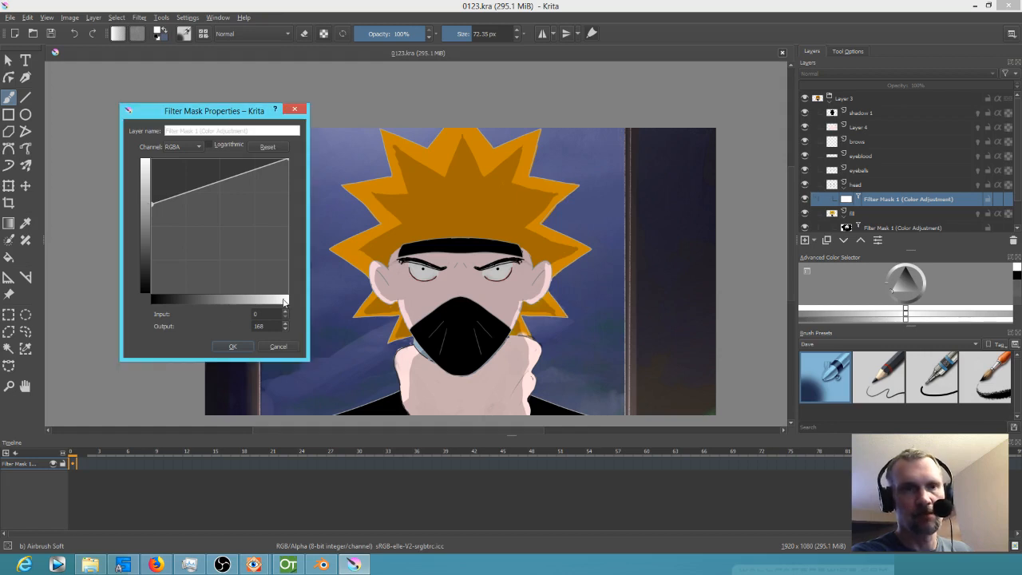
pyautogui.click(274, 347)
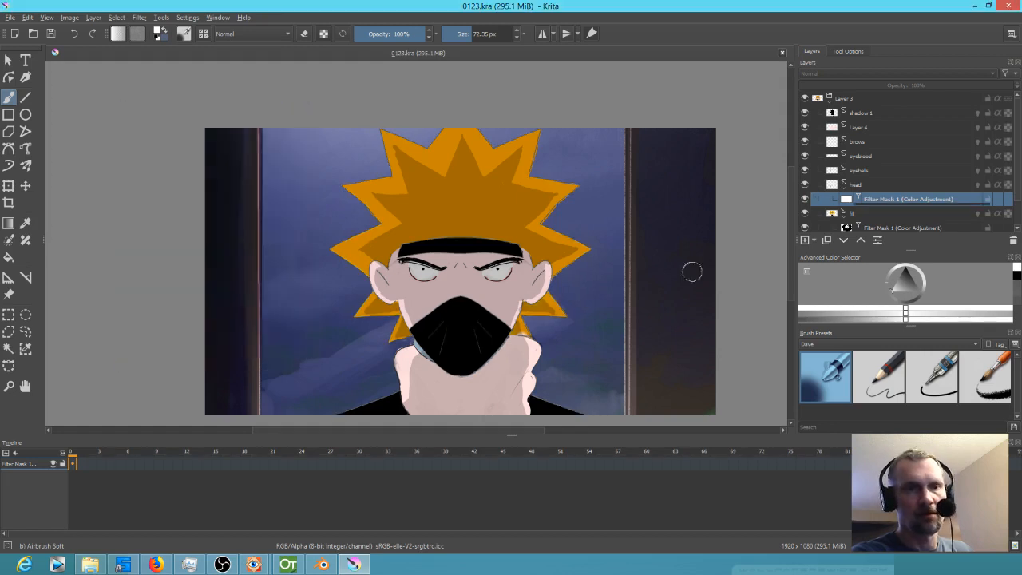
# Step: Compare the head layer hidden and shown, and set its Color Adjustment mask's curve start point to output 93
pyautogui.click(806, 186)
pyautogui.click(806, 185)
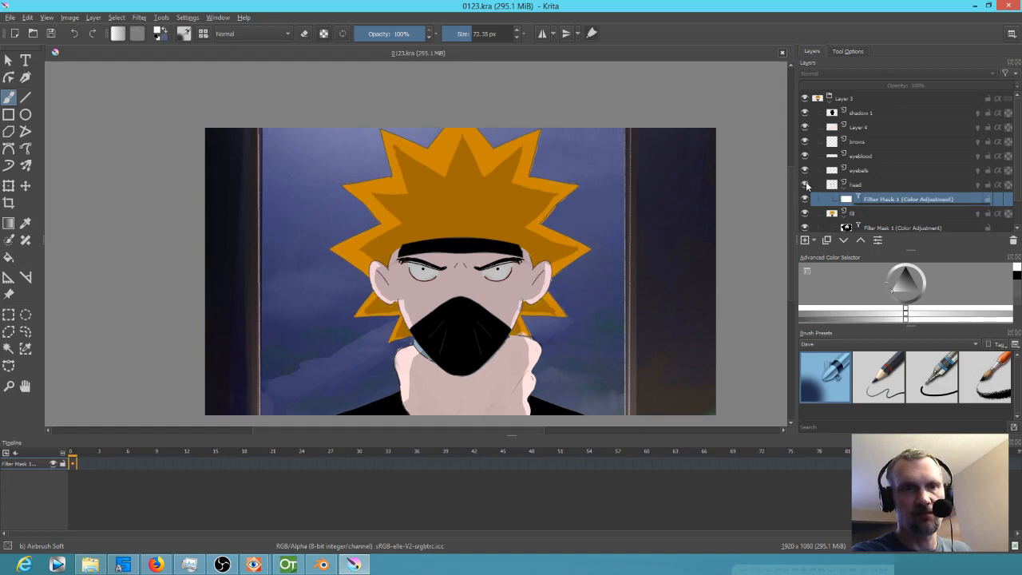
pyautogui.click(806, 186)
pyautogui.click(806, 186)
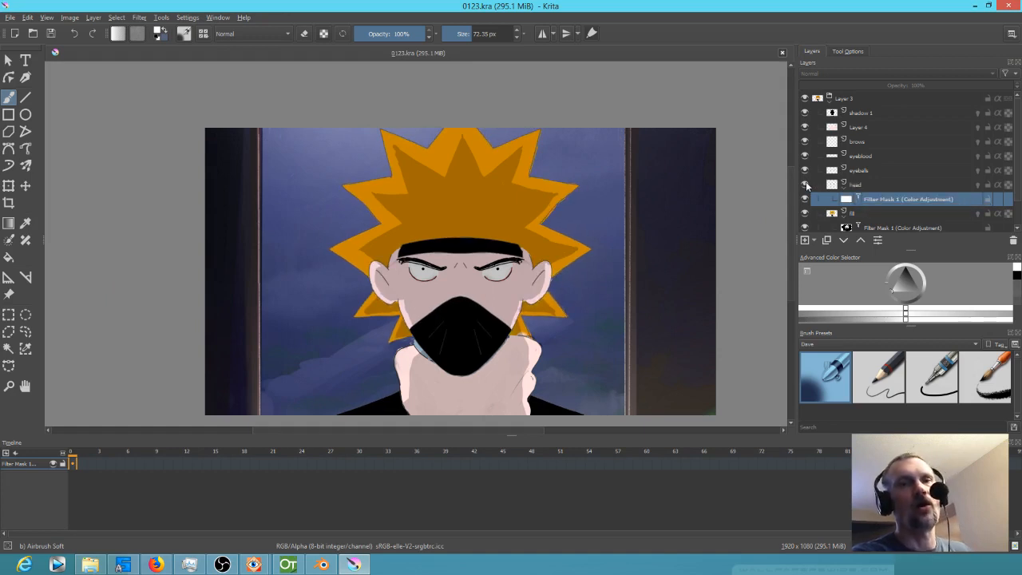
pyautogui.moveTo(881, 201)
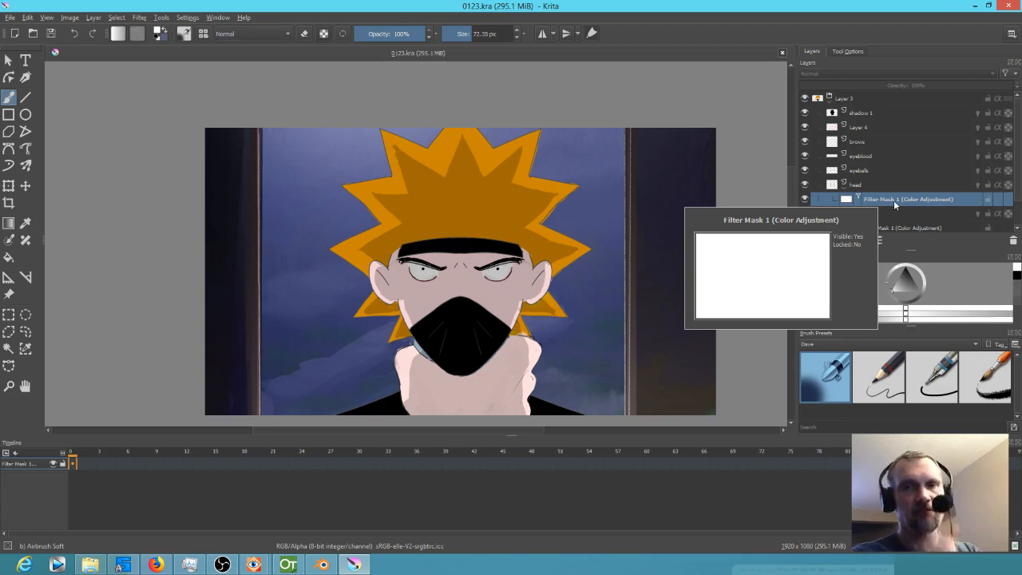
pyautogui.doubleClick(894, 201)
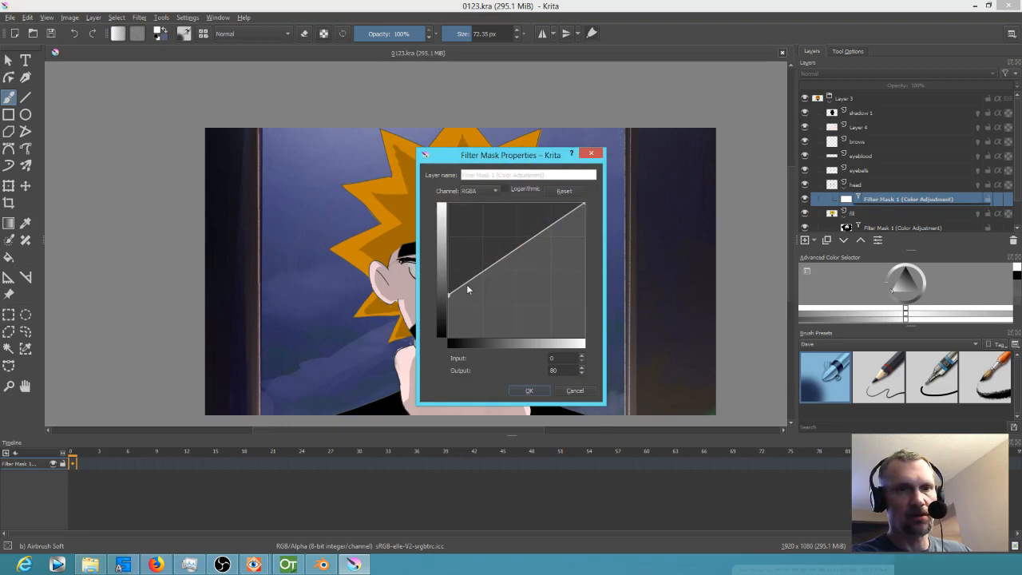
pyautogui.moveTo(450, 295); pyautogui.dragTo(446, 286)
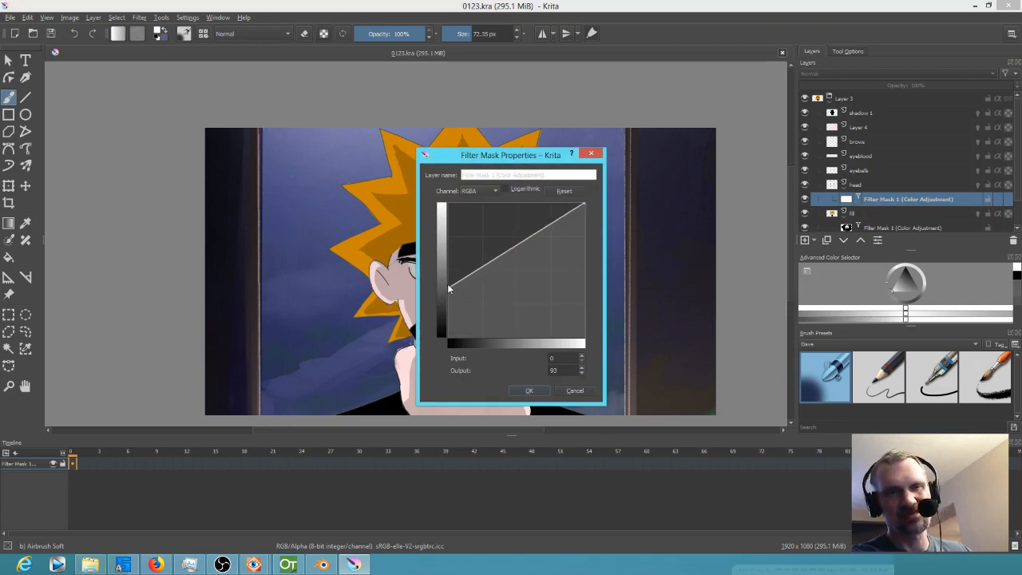
pyautogui.click(529, 391)
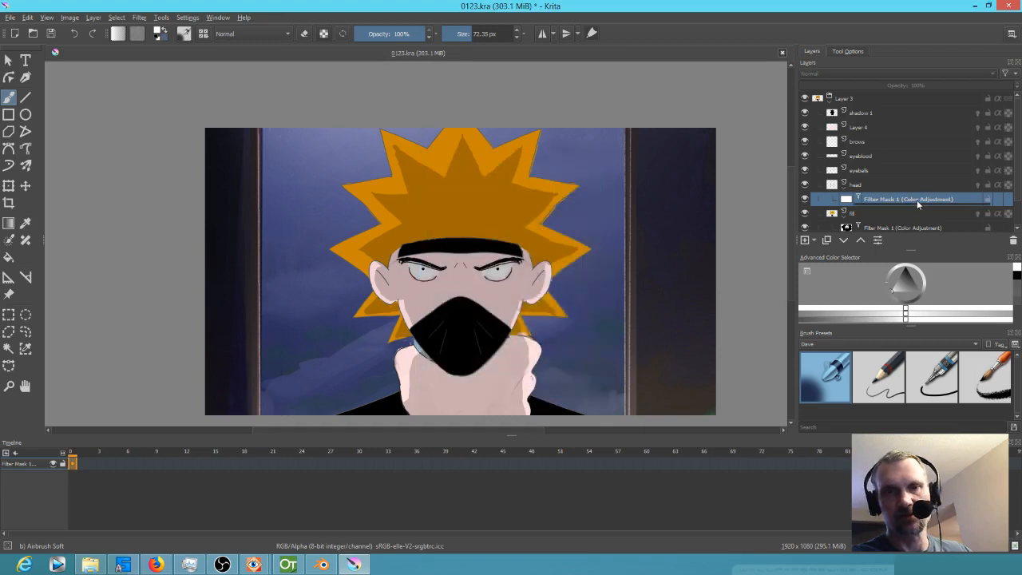
# Step: Start a new Color Adjustment filter mask on the eyeballs layer
pyautogui.click(866, 170)
pyautogui.rightClick(868, 172)
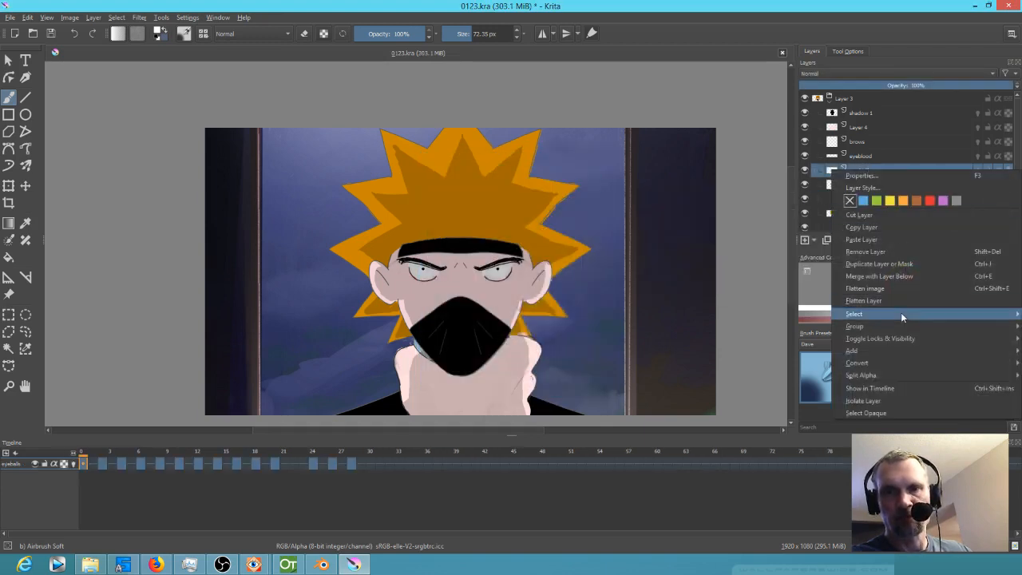
pyautogui.moveTo(870, 351)
pyautogui.click(787, 364)
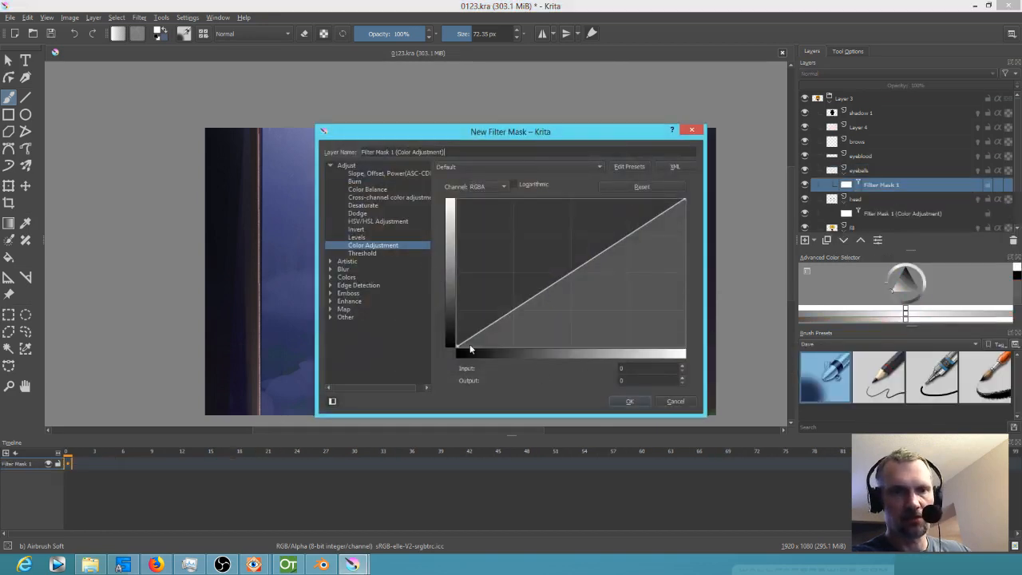
pyautogui.moveTo(459, 348)
pyautogui.mouseDown()
pyautogui.moveTo(479, 223)
pyautogui.moveTo(505, 272)
pyautogui.moveTo(471, 334)
pyautogui.mouseUp()
pyautogui.click(634, 187)
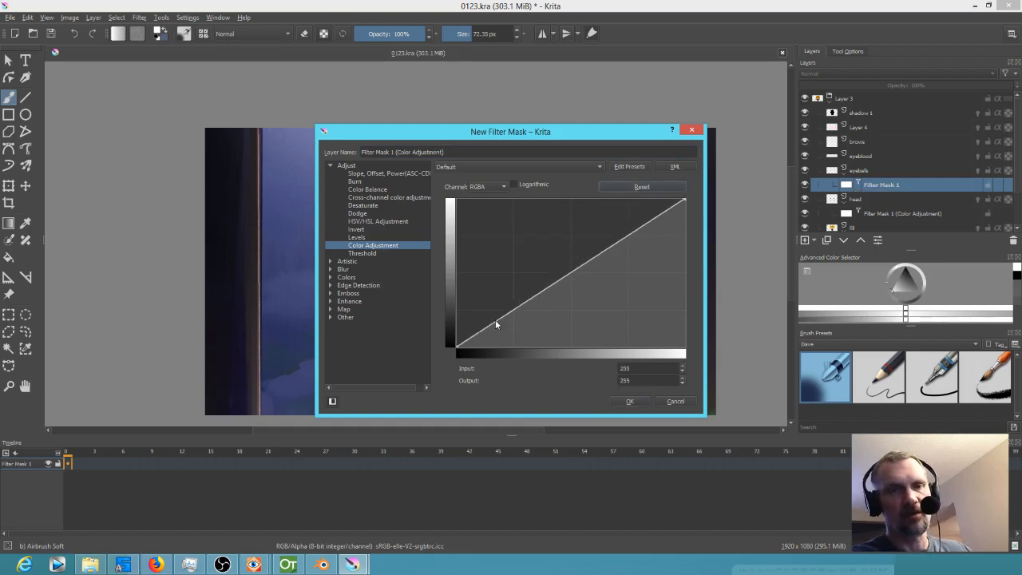
pyautogui.moveTo(494, 320)
pyautogui.mouseDown()
pyautogui.moveTo(484, 296)
pyautogui.moveTo(495, 301)
pyautogui.mouseUp()
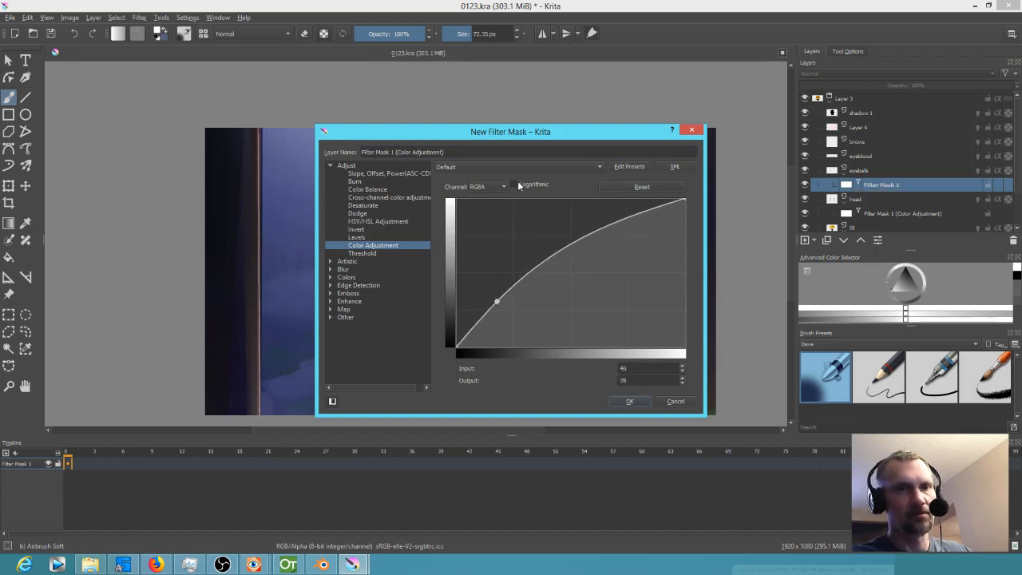
pyautogui.moveTo(495, 300)
pyautogui.mouseDown()
pyautogui.moveTo(497, 279)
pyautogui.moveTo(492, 296)
pyautogui.moveTo(504, 294)
pyautogui.mouseUp()
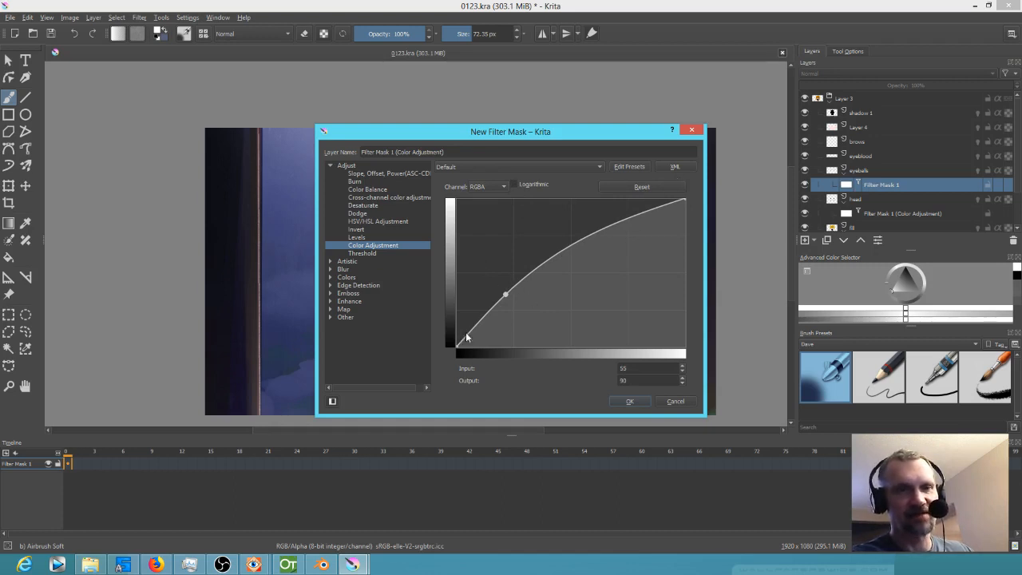
pyautogui.click(540, 265)
pyautogui.moveTo(540, 265); pyautogui.dragTo(563, 271)
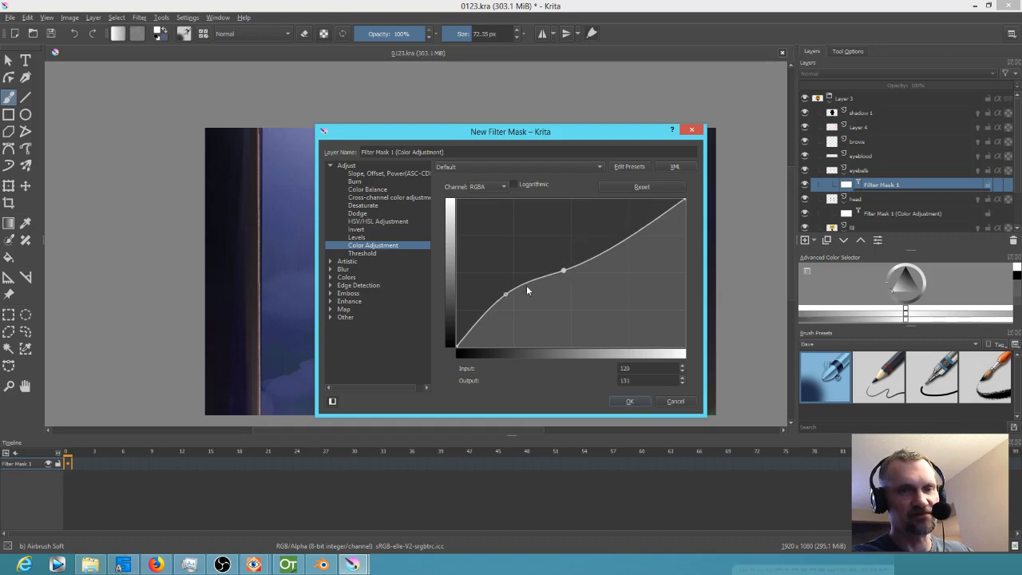
pyautogui.moveTo(505, 294); pyautogui.dragTo(475, 303)
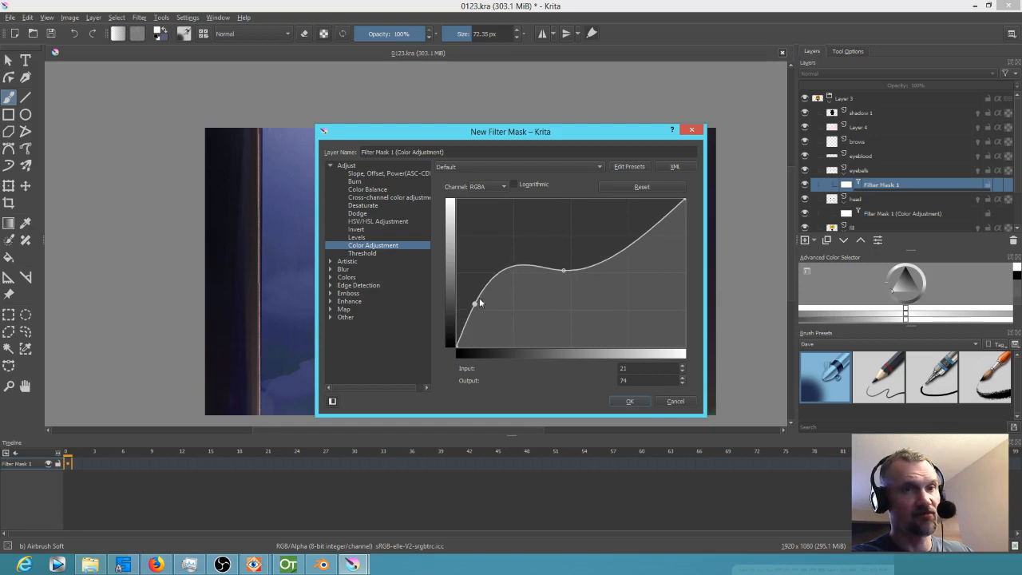
pyautogui.click(635, 188)
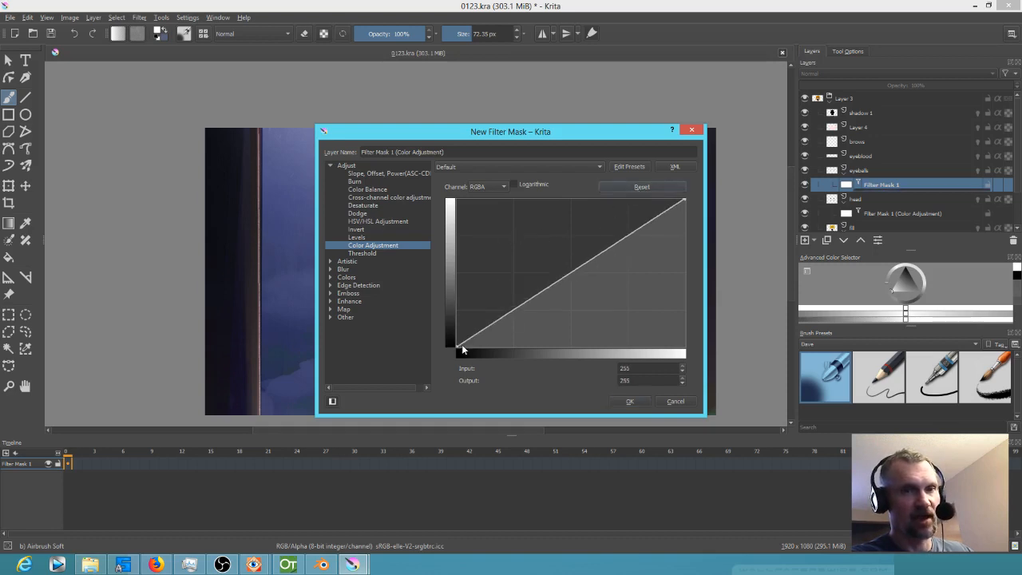
# Step: Raise the start point of the eyeballs mask's curve to output 87 at input 0, and create the mask
pyautogui.moveTo(457, 343); pyautogui.dragTo(457, 298)
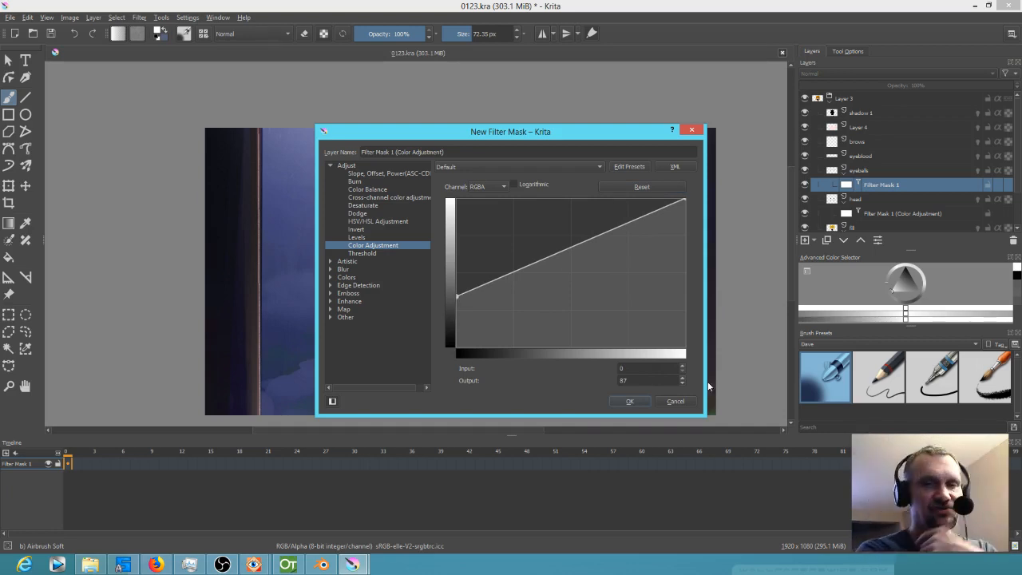
pyautogui.click(627, 402)
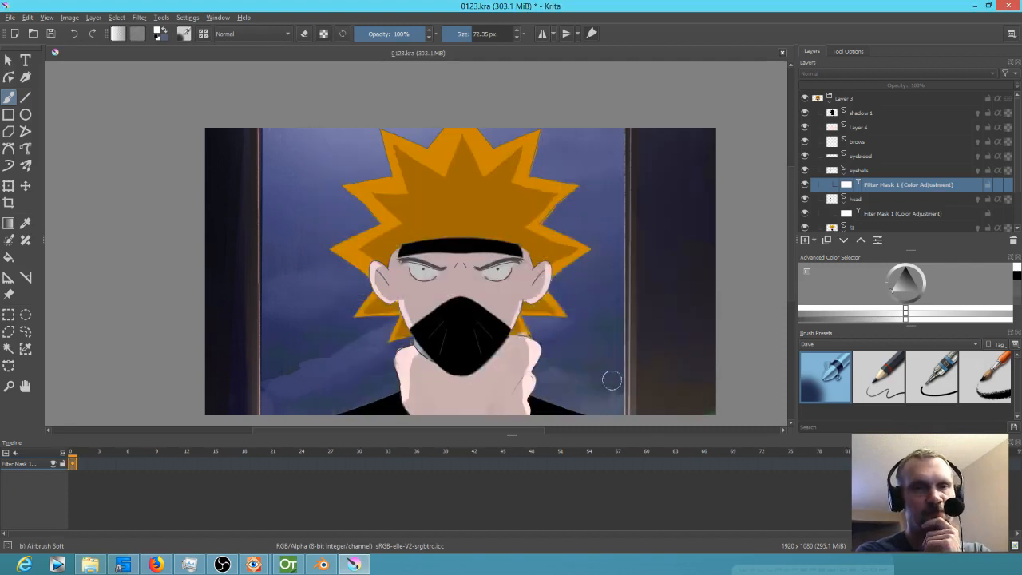
pyautogui.click(804, 187)
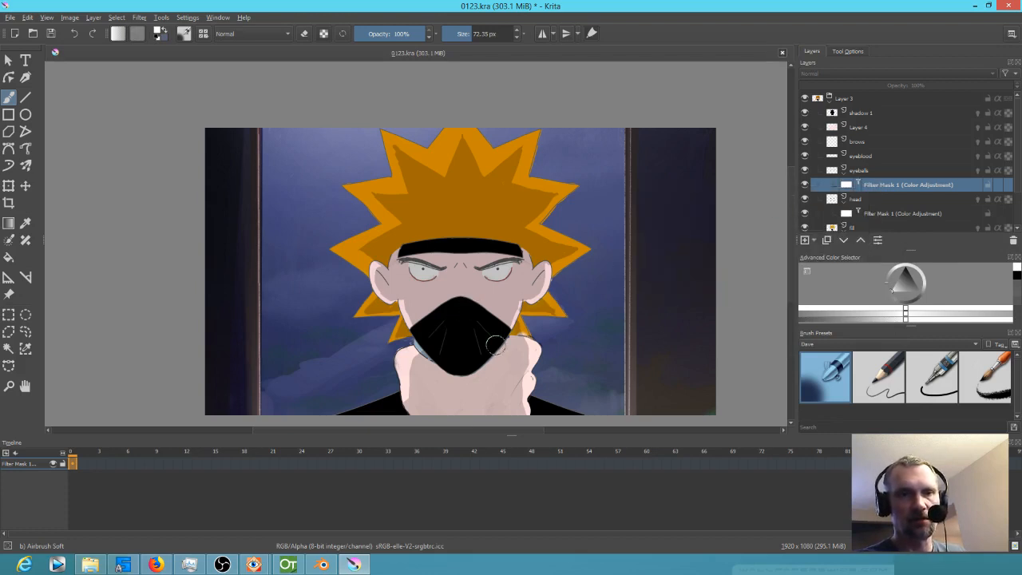
# Step: Lower the start point of the eyeballs filter mask's RGBA curve slightly to darken its effect
pyautogui.doubleClick(869, 186)
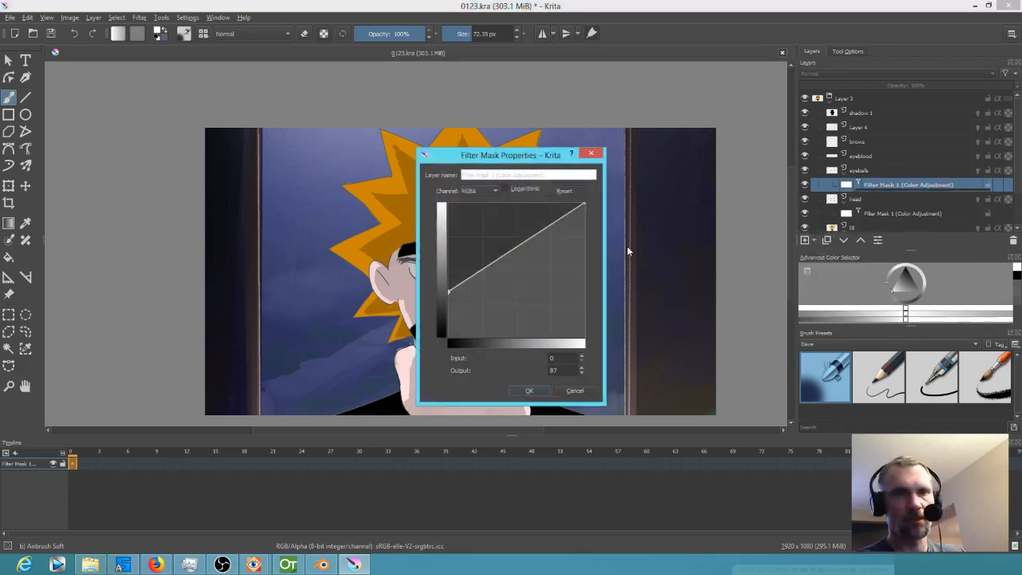
pyautogui.moveTo(448, 291); pyautogui.dragTo(448, 299)
pyautogui.click(530, 391)
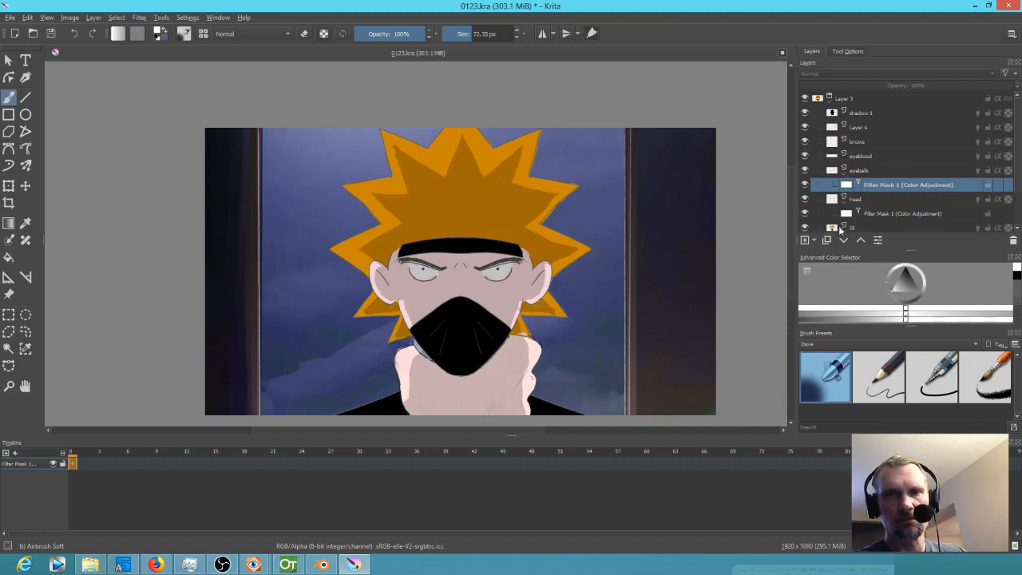
# Step: Examine what the head and fill layers contribute to the character by comparing each one hidden and shown
pyautogui.scroll(-1, 832, 229)
pyautogui.click(870, 171)
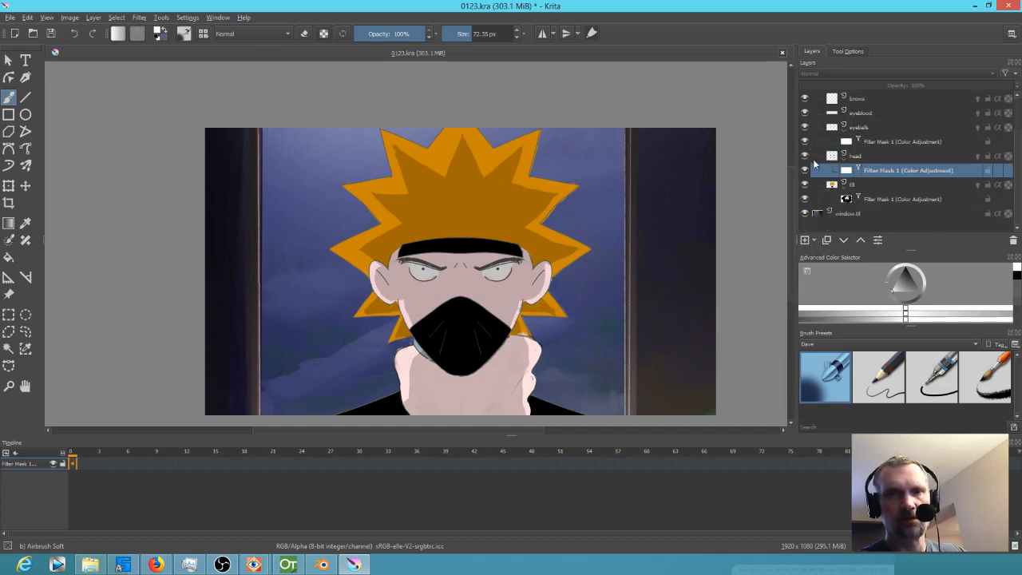
pyautogui.click(806, 157)
pyautogui.click(806, 158)
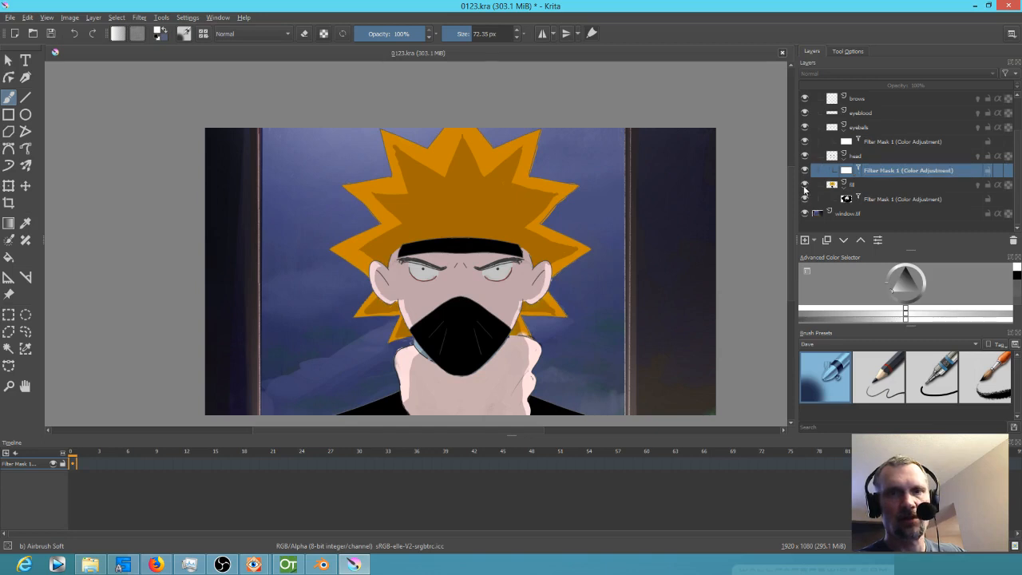
pyautogui.click(804, 185)
pyautogui.click(804, 184)
pyautogui.click(864, 187)
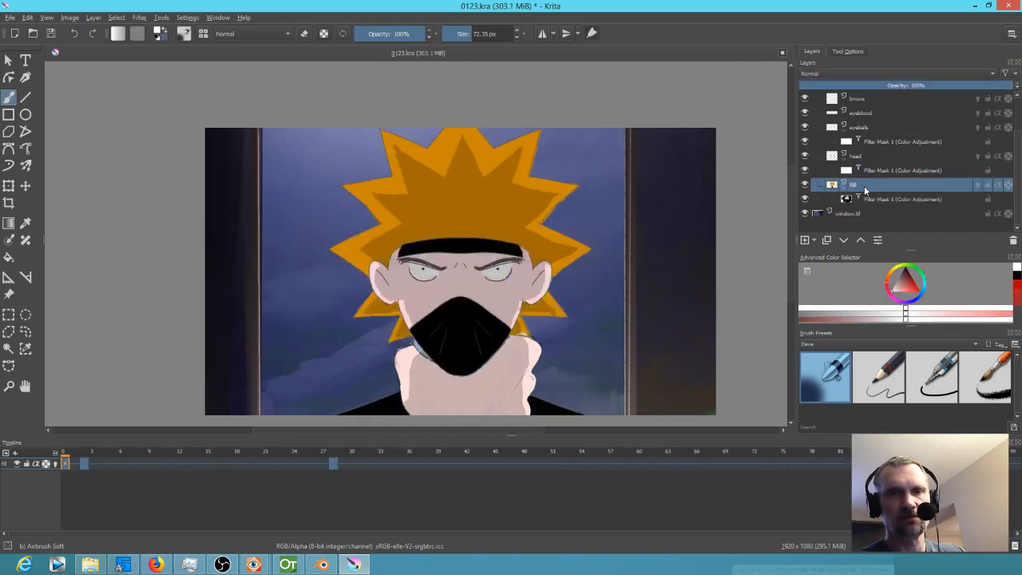
pyautogui.click(806, 185)
pyautogui.click(805, 185)
pyautogui.moveTo(853, 188)
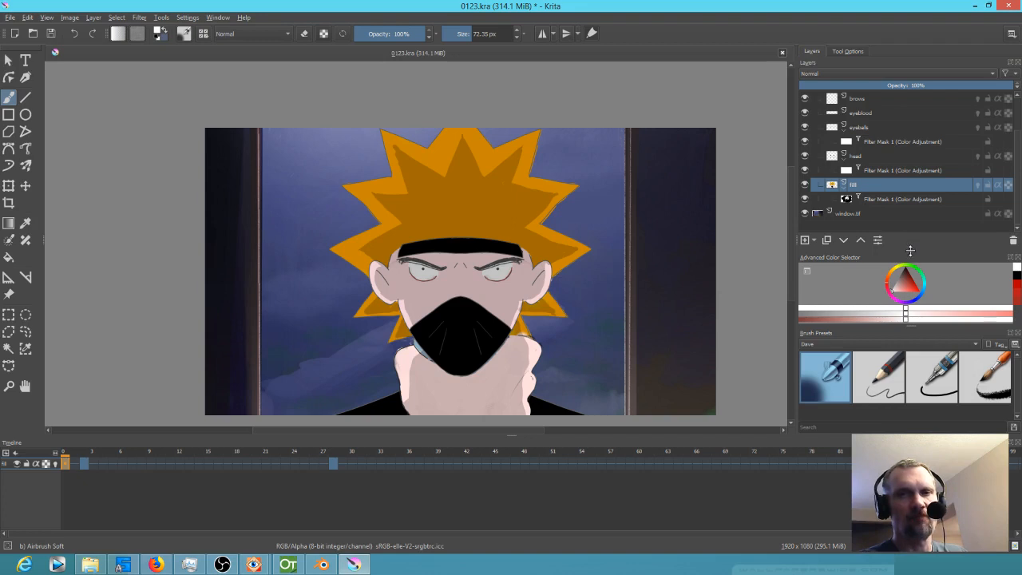
# Step: Enlarge the Layers docker to show the whole layer stack, and save the 0123.kra document
pyautogui.moveTo(911, 250)
pyautogui.mouseDown()
pyautogui.moveTo(916, 317)
pyautogui.moveTo(909, 310)
pyautogui.mouseUp()
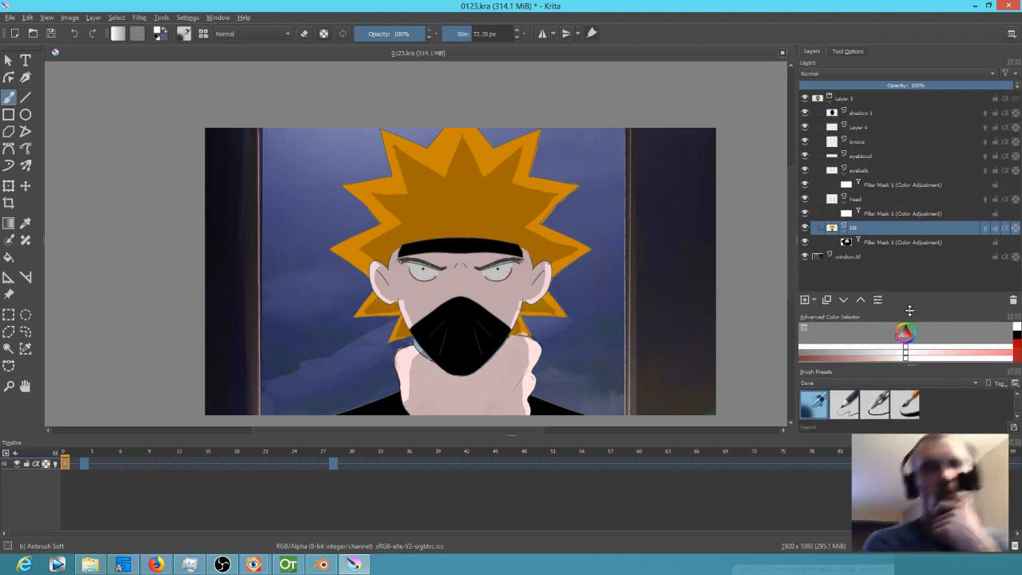
pyautogui.click(50, 33)
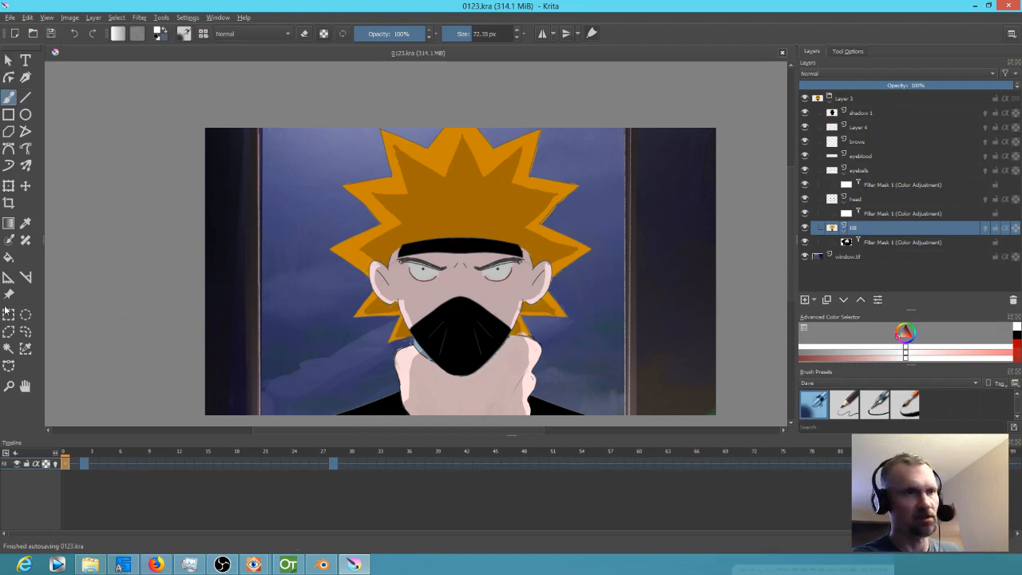
# Step: Select the black face mask on the fill layer with the Contiguous Selection tool
pyautogui.click(9, 348)
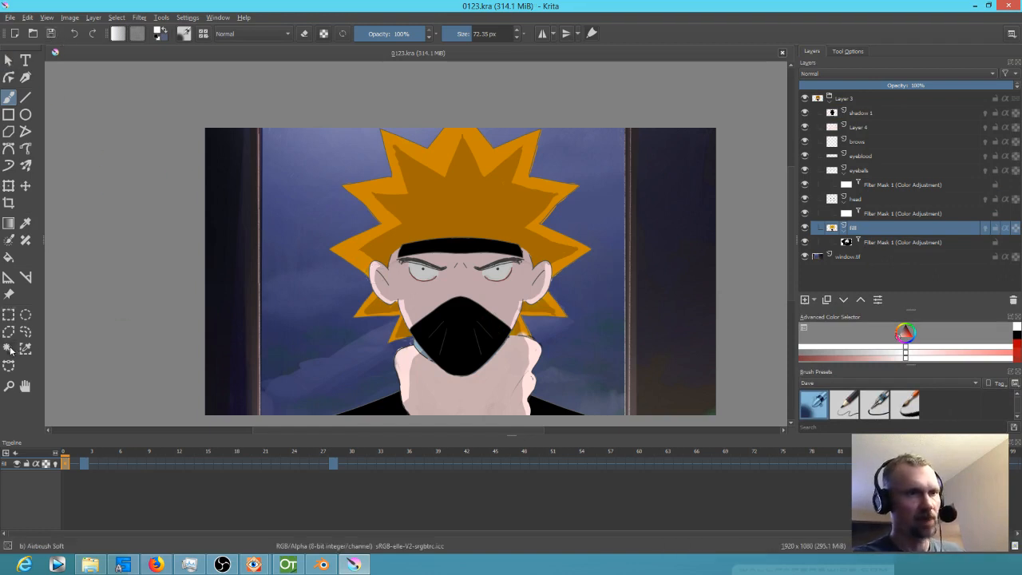
pyautogui.click(458, 342)
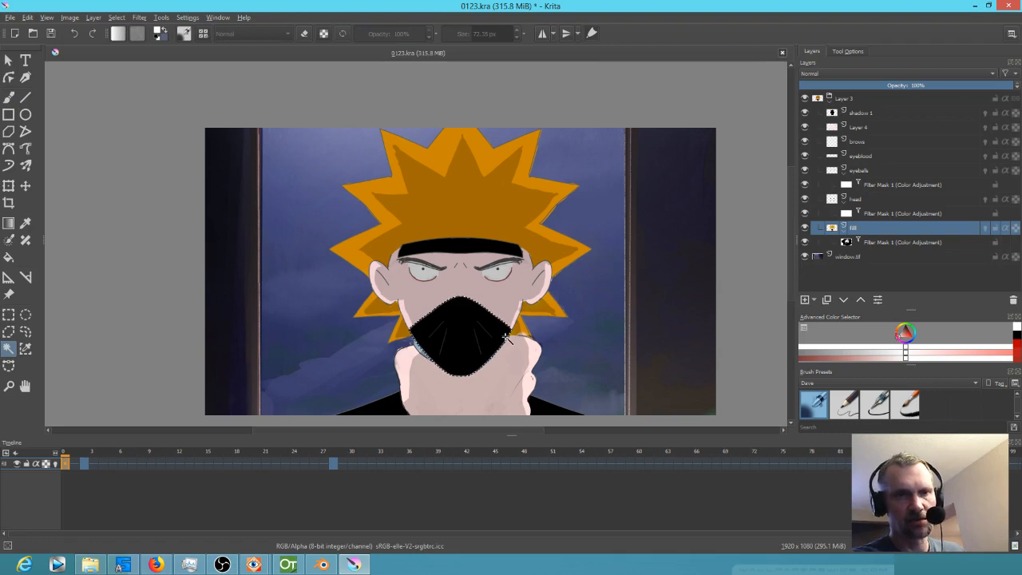
pyautogui.rightClick(862, 229)
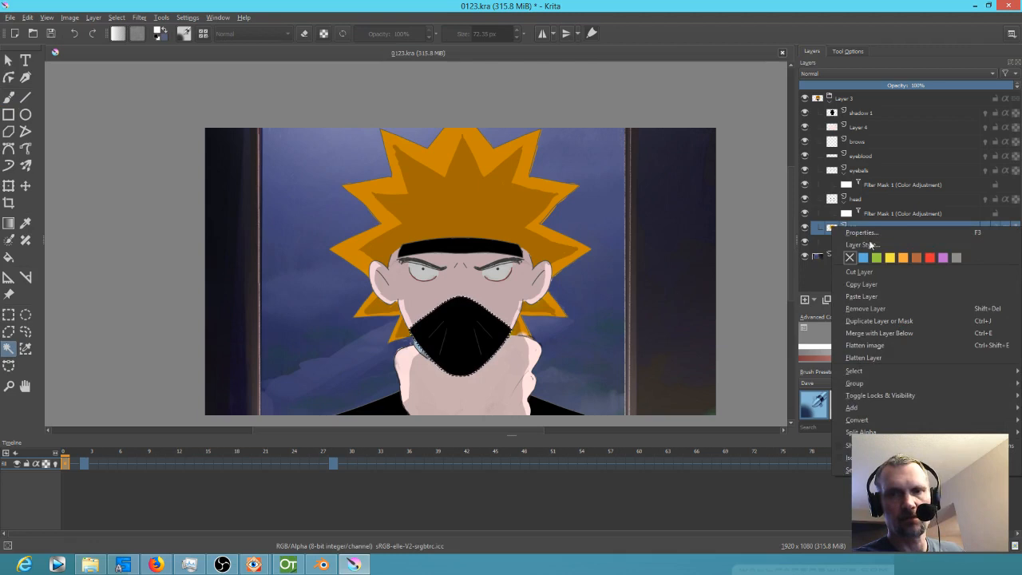
pyautogui.moveTo(892, 404)
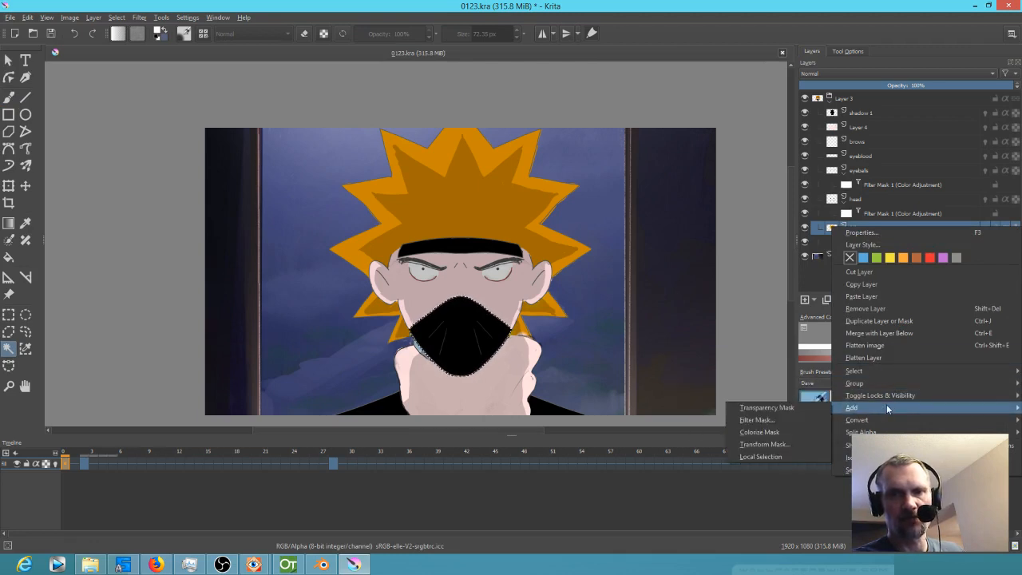
pyautogui.click(789, 417)
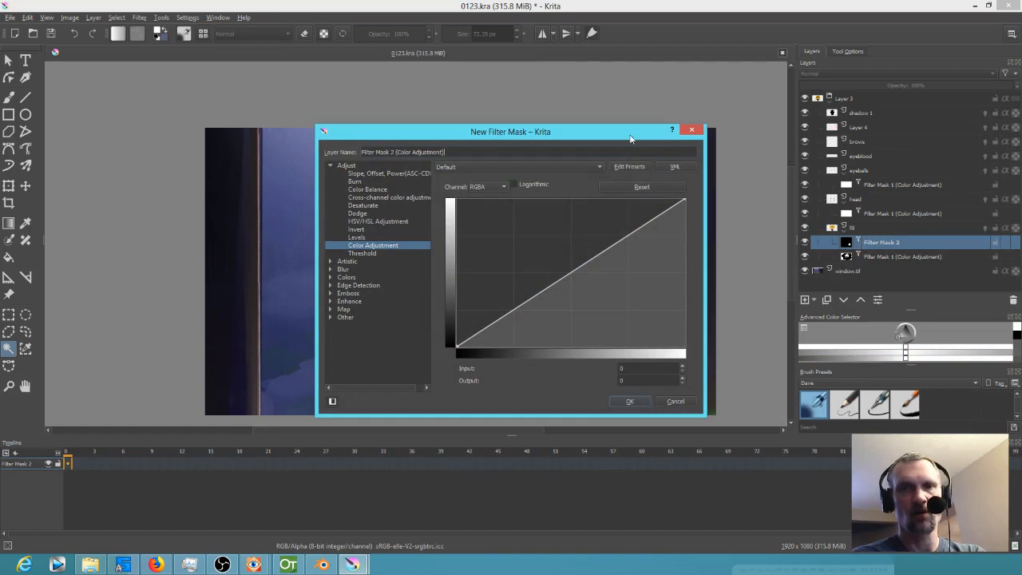
pyautogui.moveTo(631, 137); pyautogui.dragTo(884, 234)
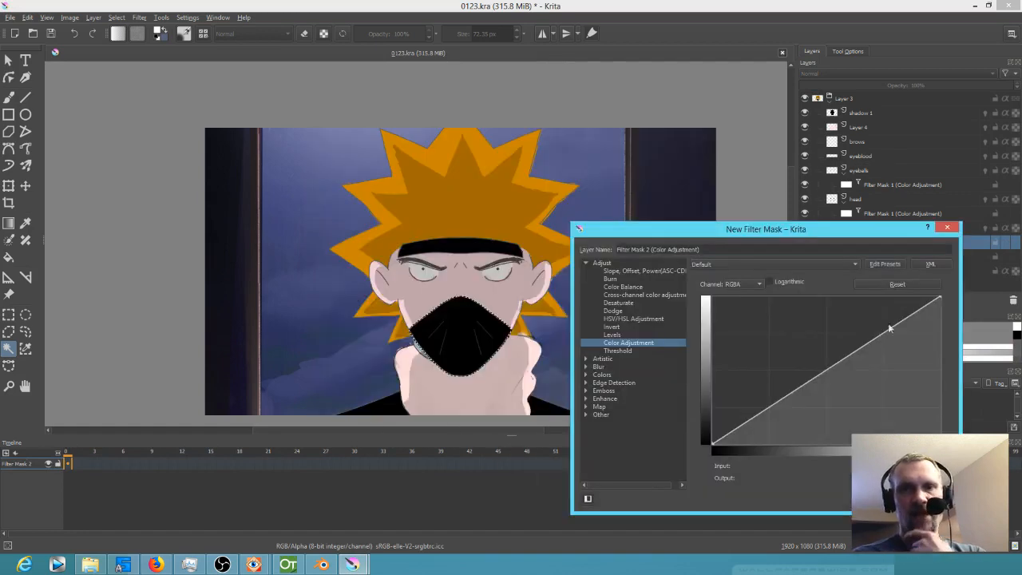
pyautogui.moveTo(861, 229); pyautogui.dragTo(875, 250)
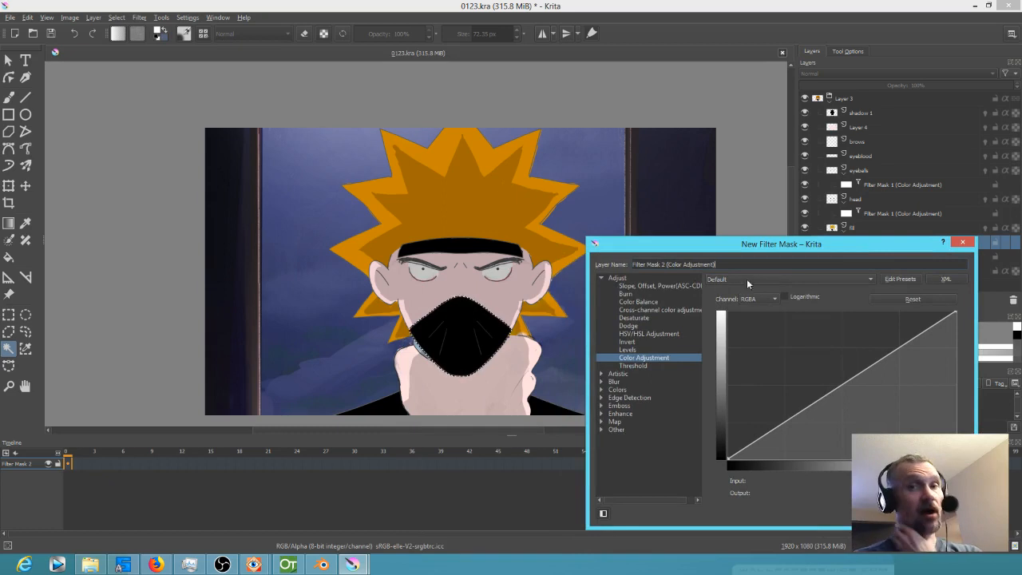
pyautogui.moveTo(802, 247); pyautogui.dragTo(775, 254)
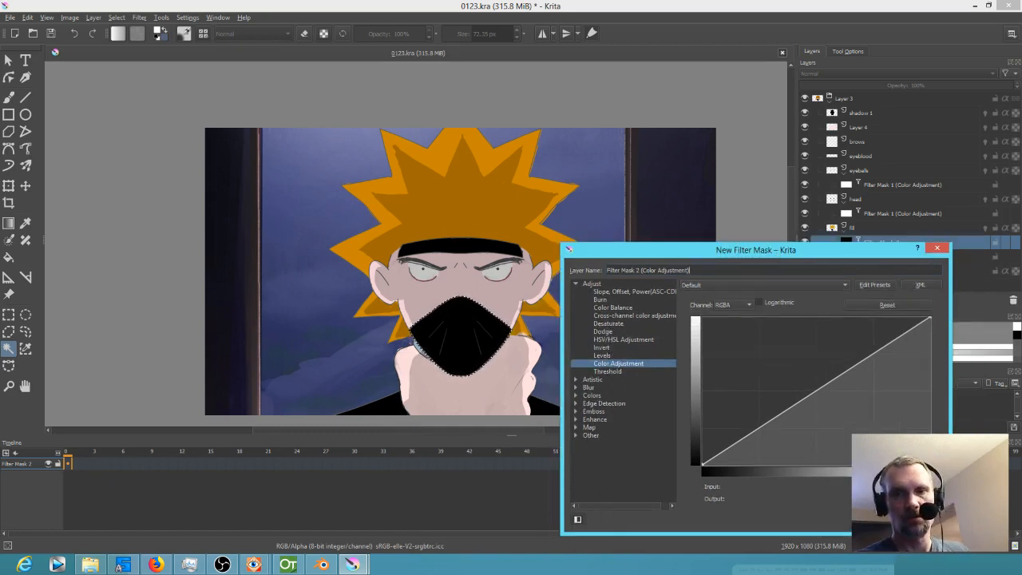
pyautogui.press('Return')
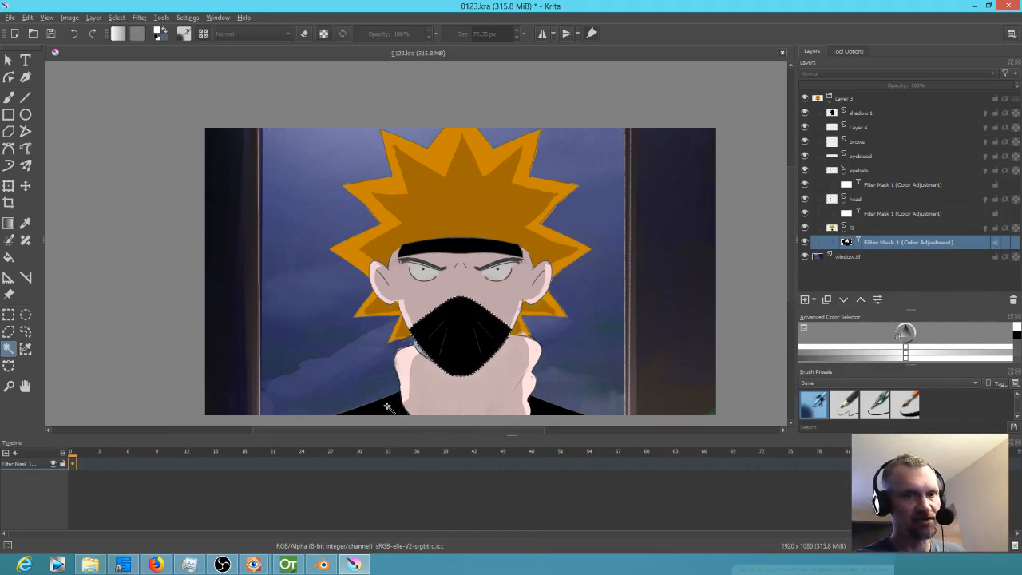
# Step: Add the black shoulders and headband to the selection, and start a new Color Adjustment filter mask on the fill layer
pyautogui.keyDown('shift'); pyautogui.click(550, 409); pyautogui.keyUp('shift')
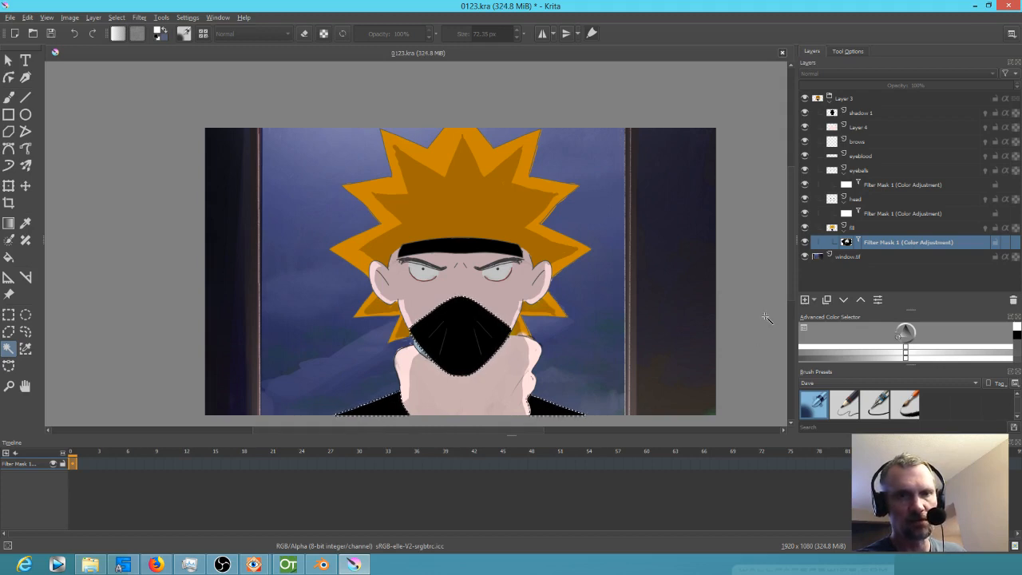
pyautogui.keyDown('shift'); pyautogui.click(463, 245); pyautogui.keyUp('shift')
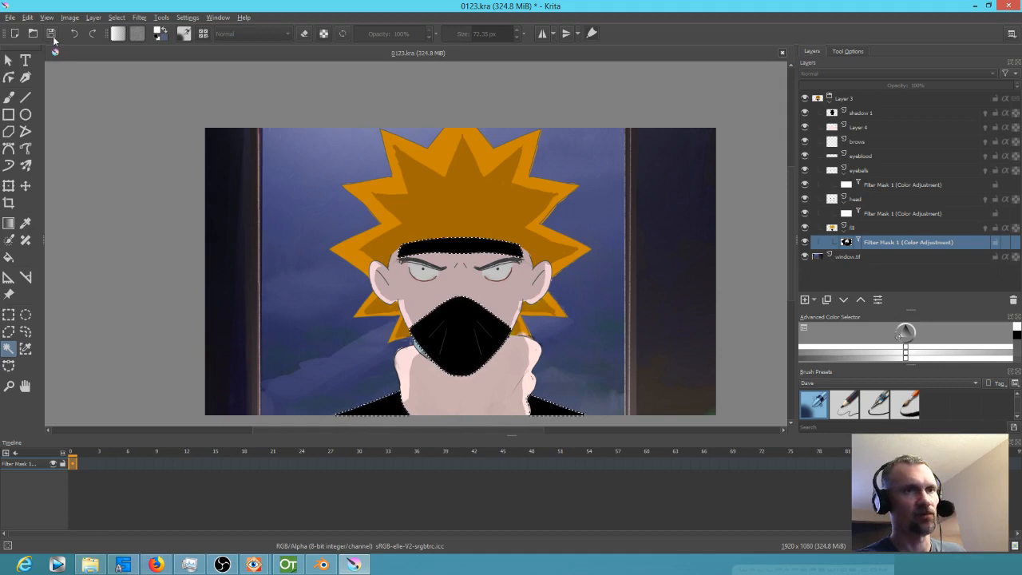
pyautogui.rightClick(858, 230)
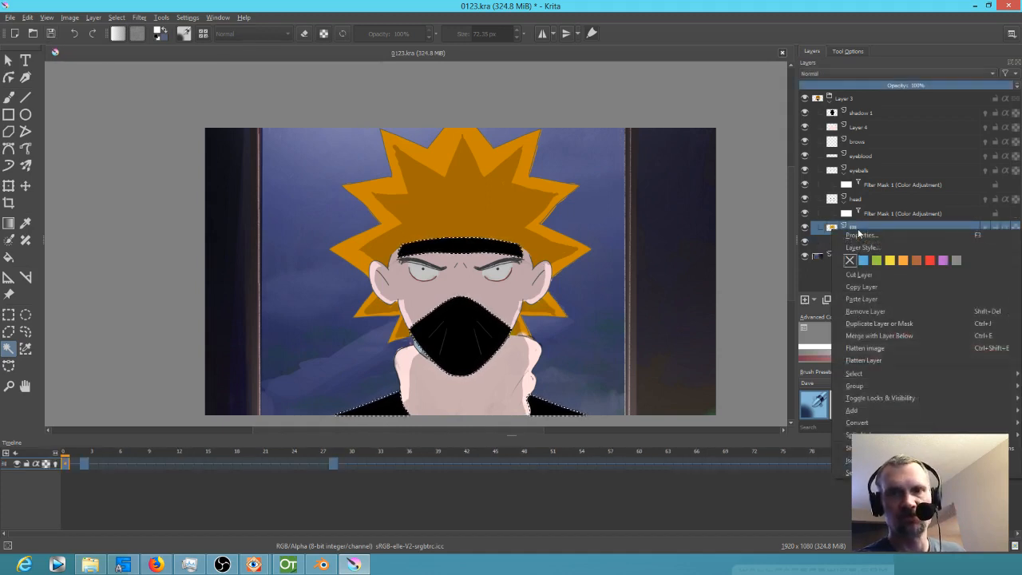
pyautogui.moveTo(869, 411)
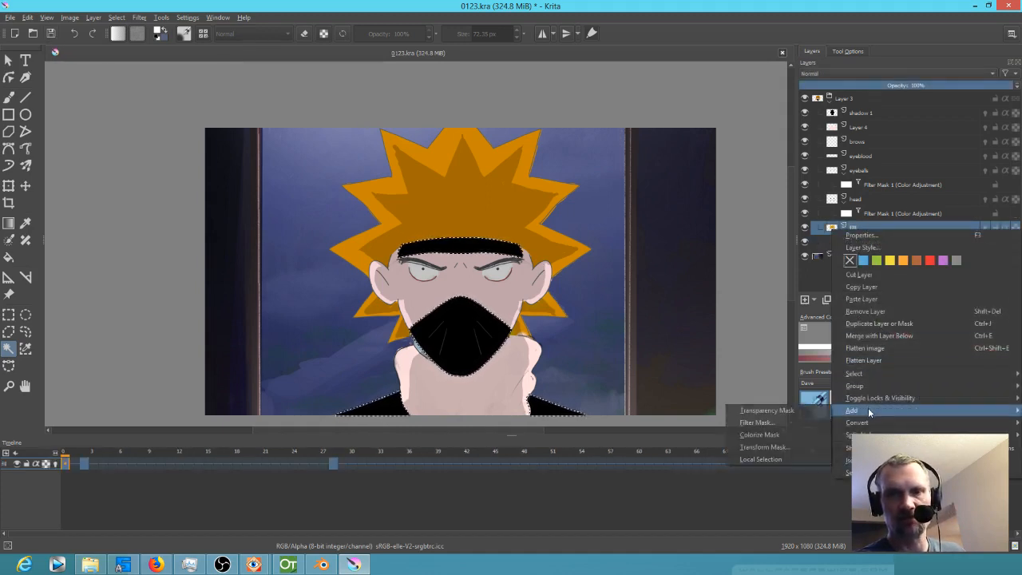
pyautogui.click(784, 423)
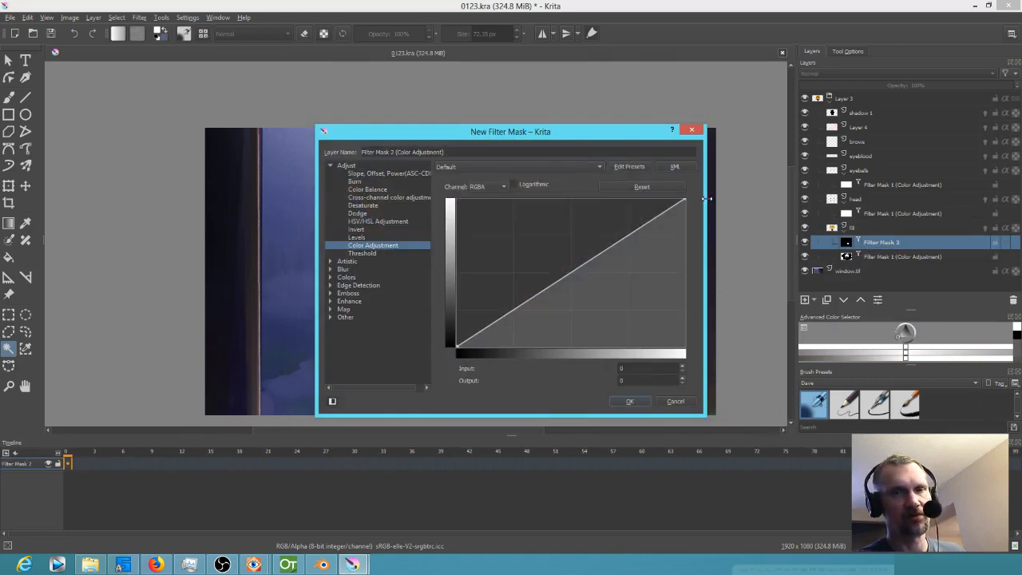
# Step: Raise the start point of the new mask's RGBA curve slightly to lighten the selected blacks, create the mask, and deselect everything
pyautogui.moveTo(578, 139); pyautogui.dragTo(804, 214)
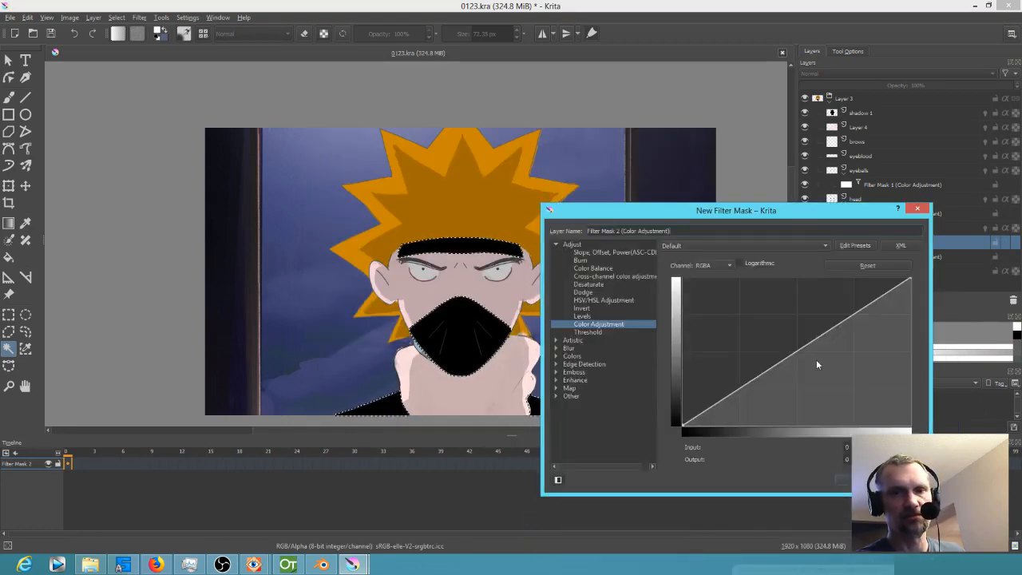
pyautogui.moveTo(683, 422); pyautogui.dragTo(662, 405)
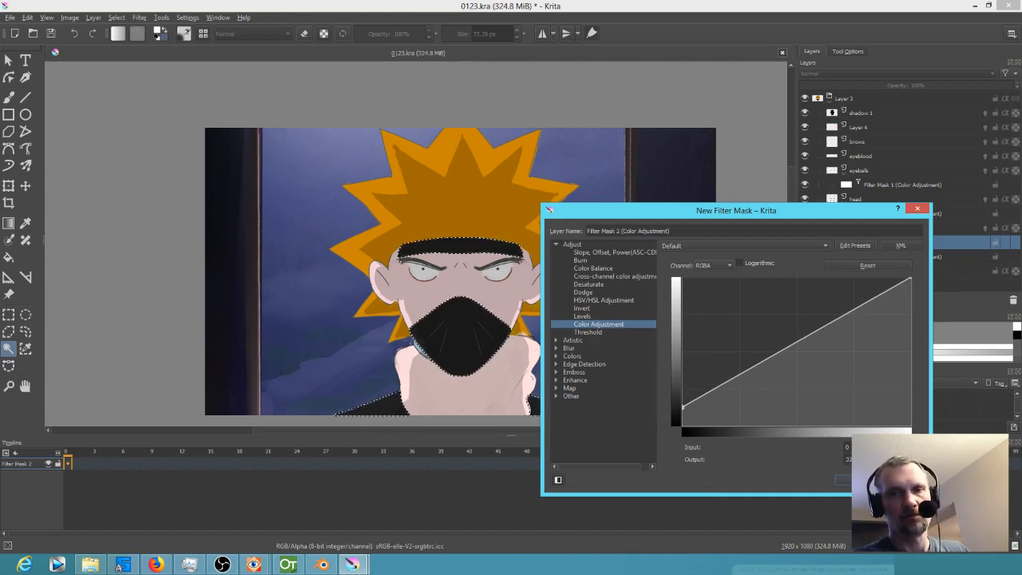
pyautogui.click(857, 480)
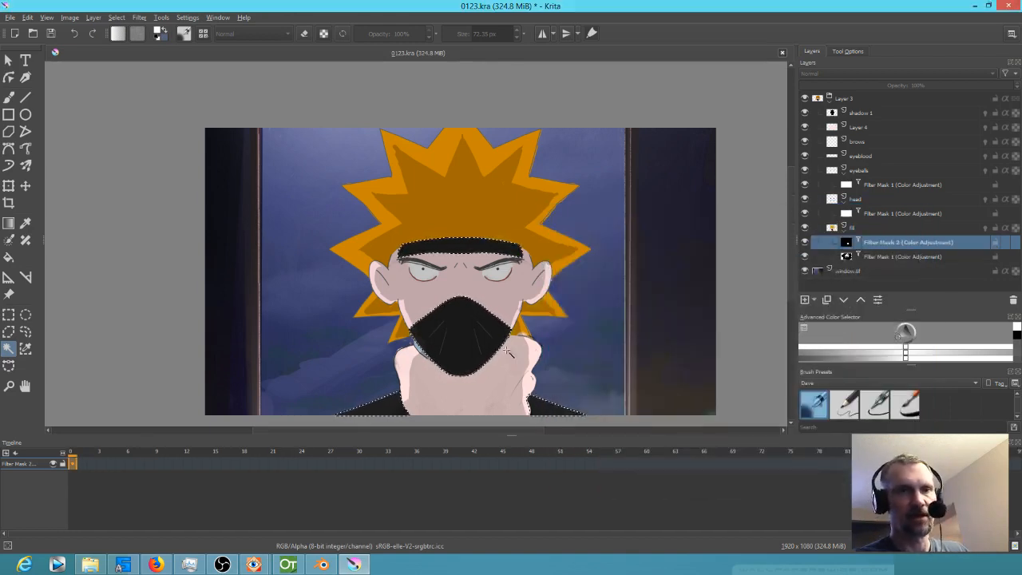
pyautogui.hotkey('ctrl', 'shift', 'a')
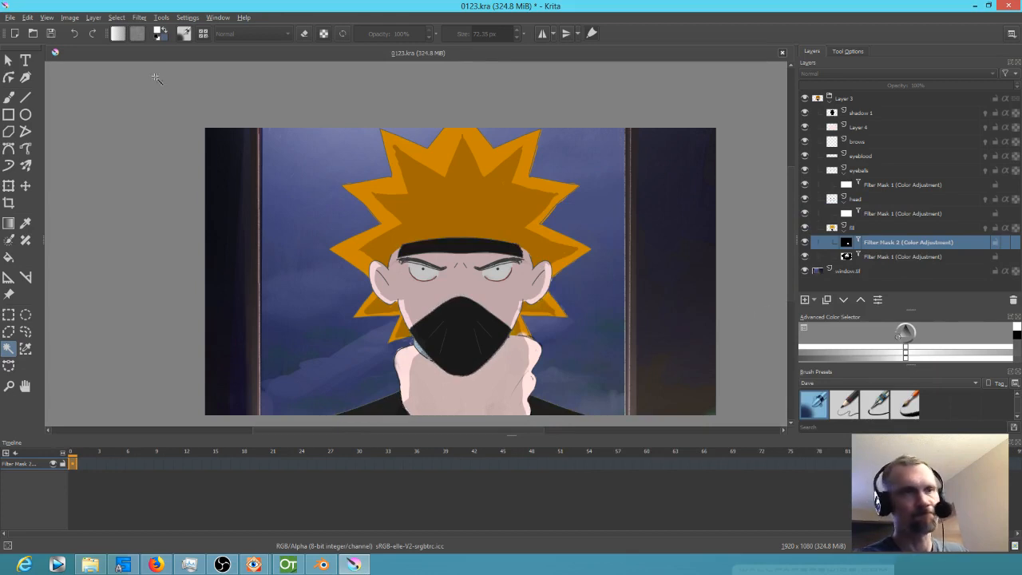
# Step: Save the document and render the animation as an MPEG-4 video to 0123.mp4 in the render folder, replacing the existing file
pyautogui.click(52, 35)
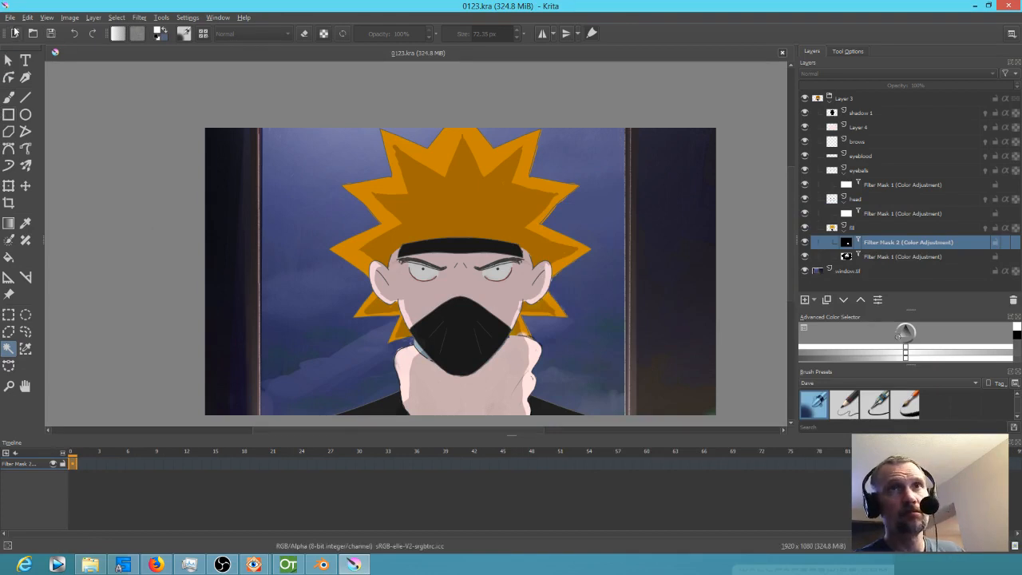
pyautogui.click(10, 17)
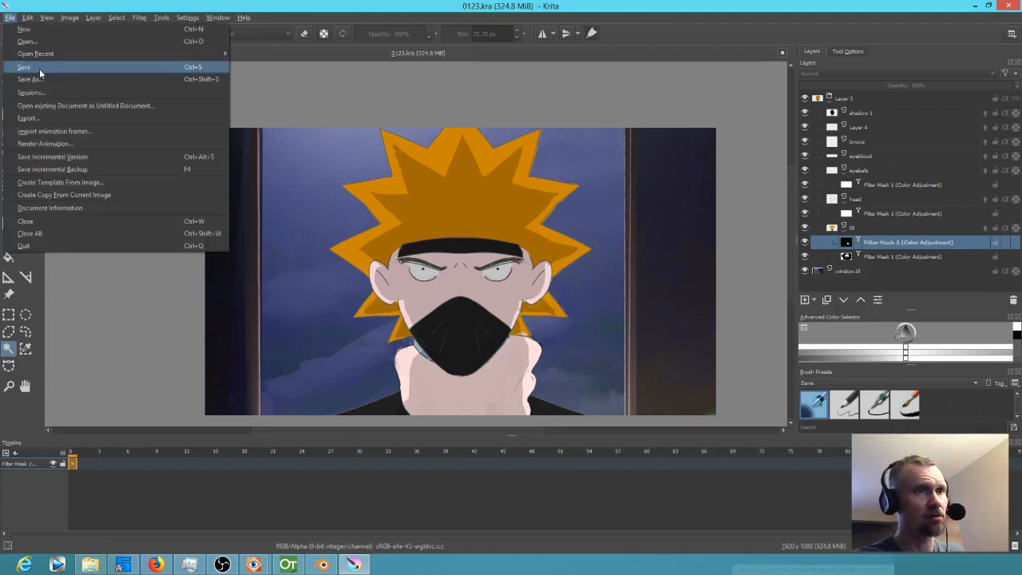
pyautogui.click(45, 144)
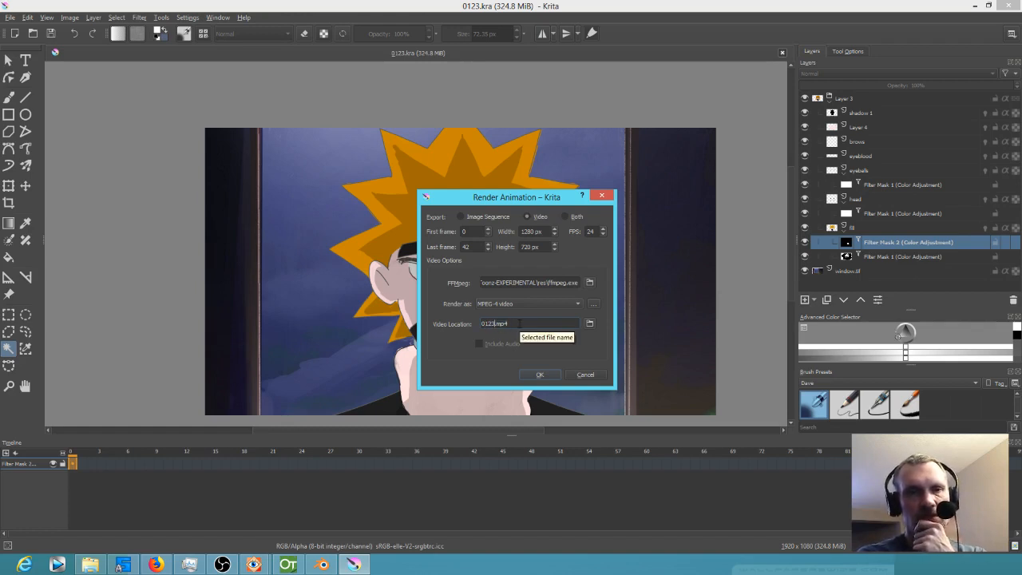
pyautogui.click(589, 326)
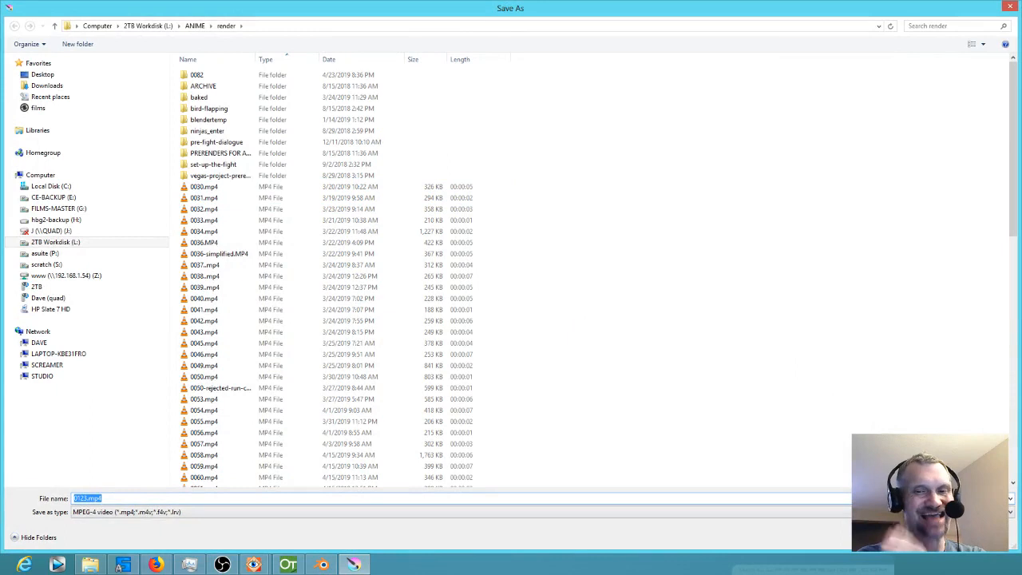
pyautogui.press('Return')
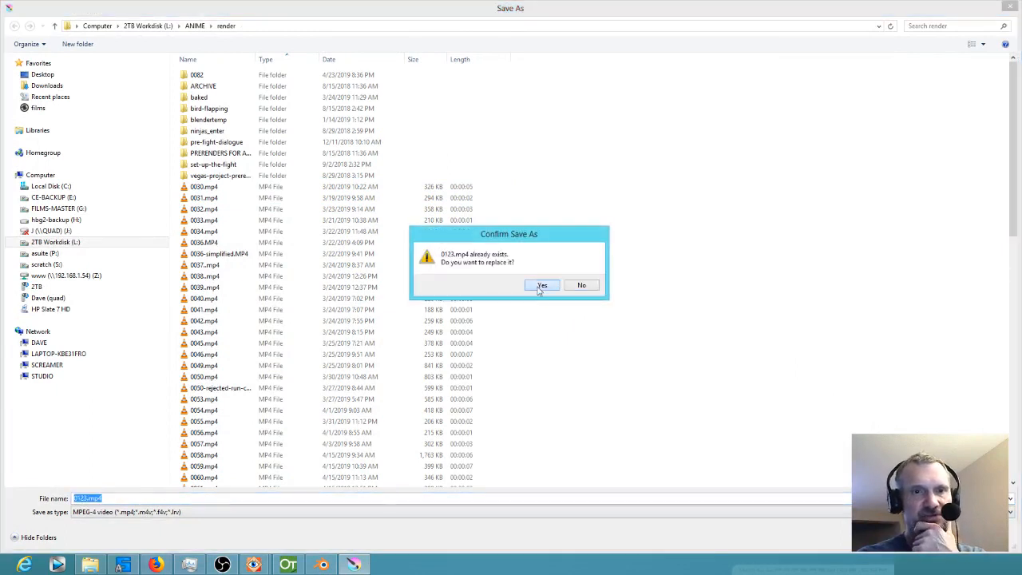
pyautogui.click(542, 284)
pyautogui.click(541, 375)
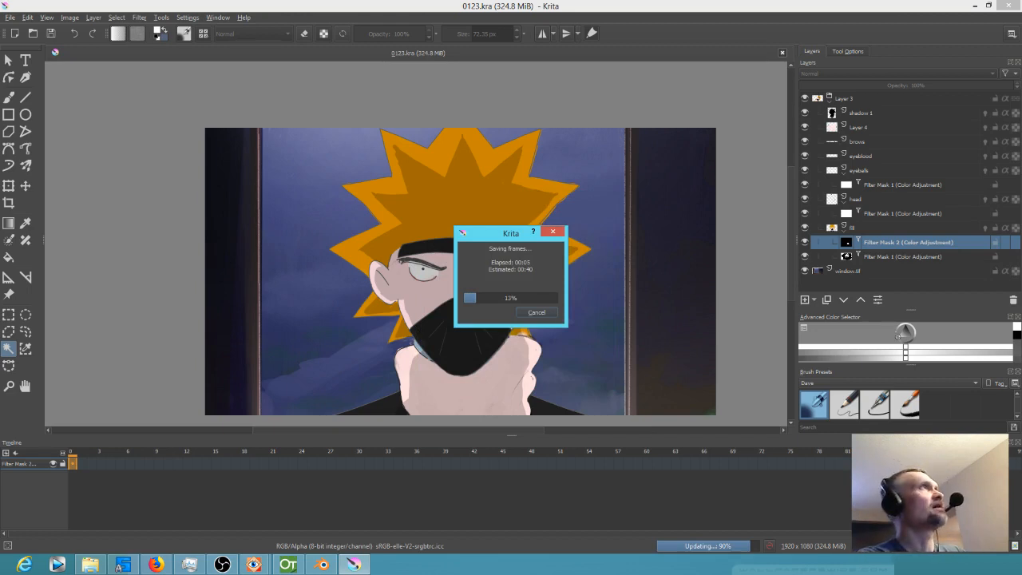
# Step: Examine the QUERTY frames being rendered in the render folder in FastStone Image Viewer, and return to Krita
pyautogui.moveTo(485, 94); pyautogui.dragTo(674, 81)
pyautogui.scroll(-4, 834, 348)
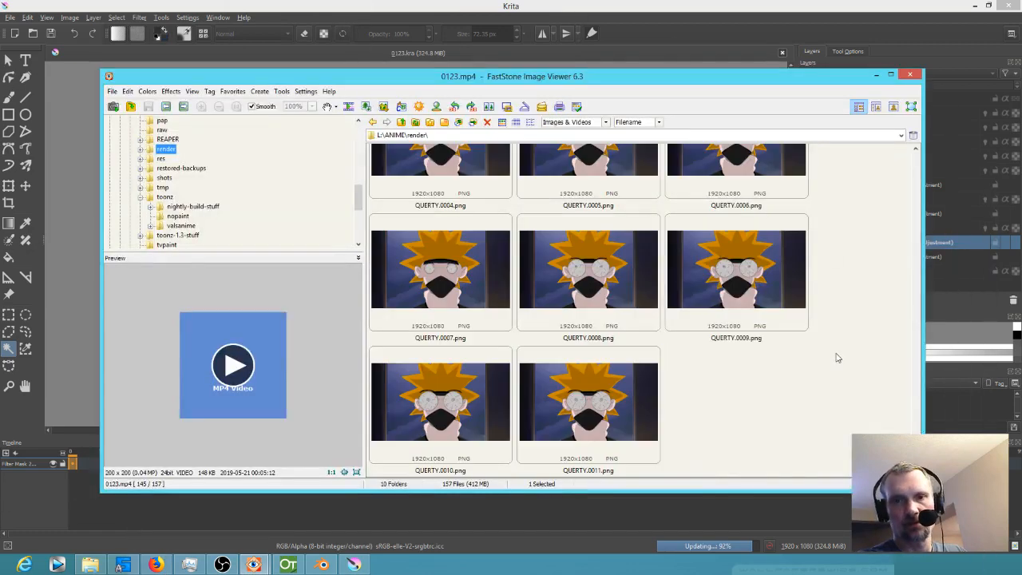
pyautogui.scroll(5, 816, 329)
pyautogui.scroll(-5, 814, 324)
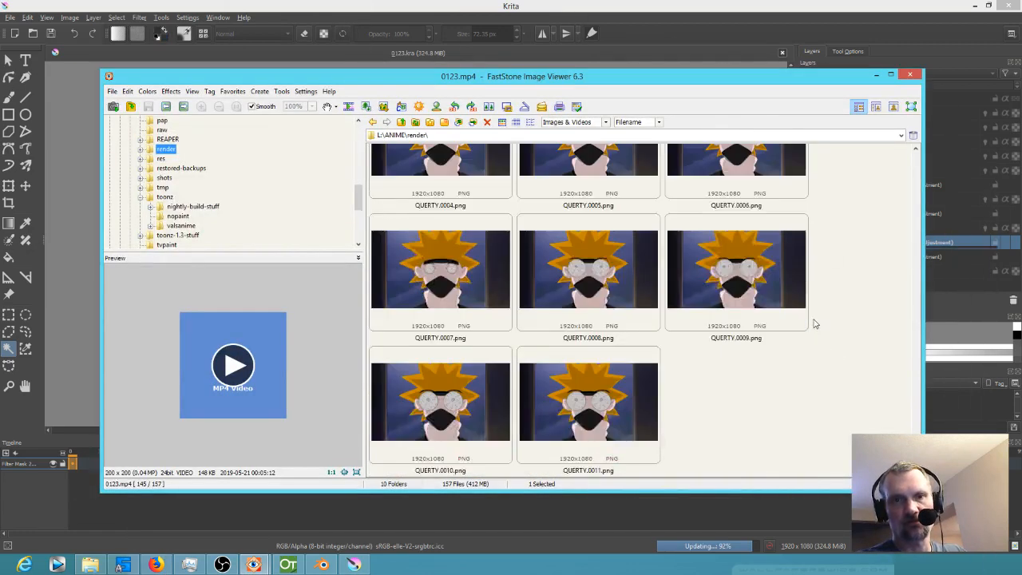
pyautogui.scroll(4, 814, 324)
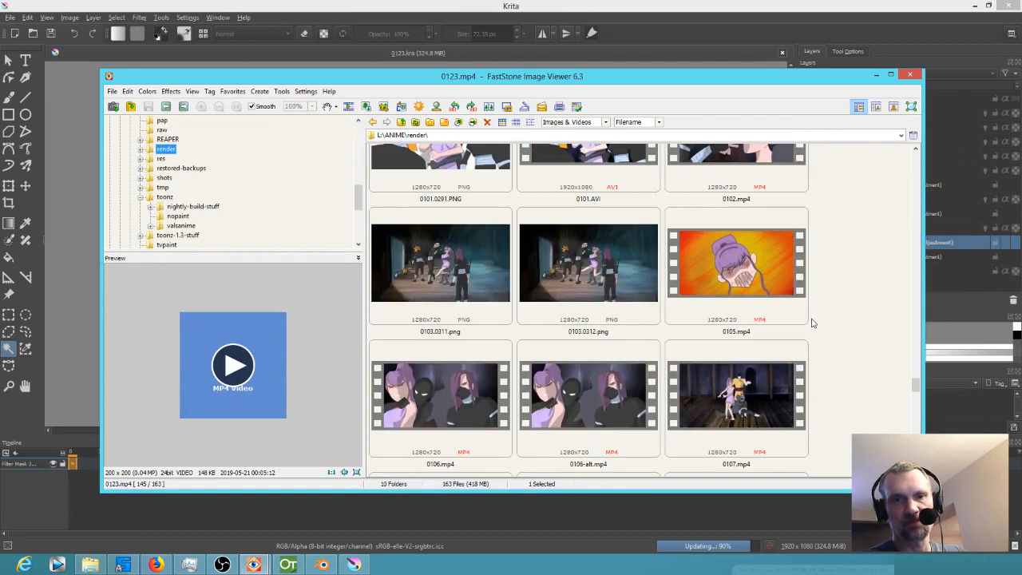
pyautogui.scroll(-5, 812, 323)
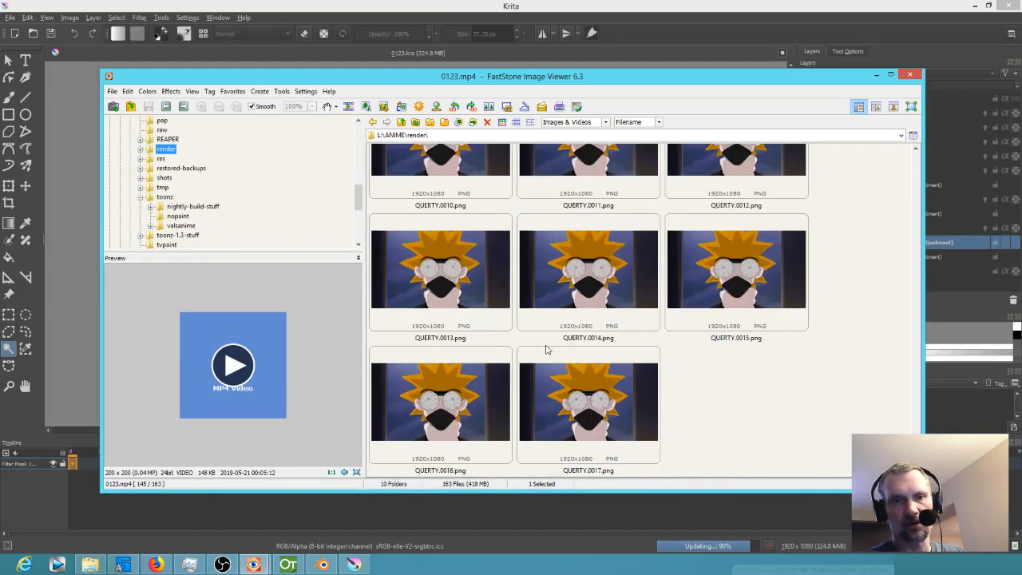
pyautogui.scroll(5, 808, 323)
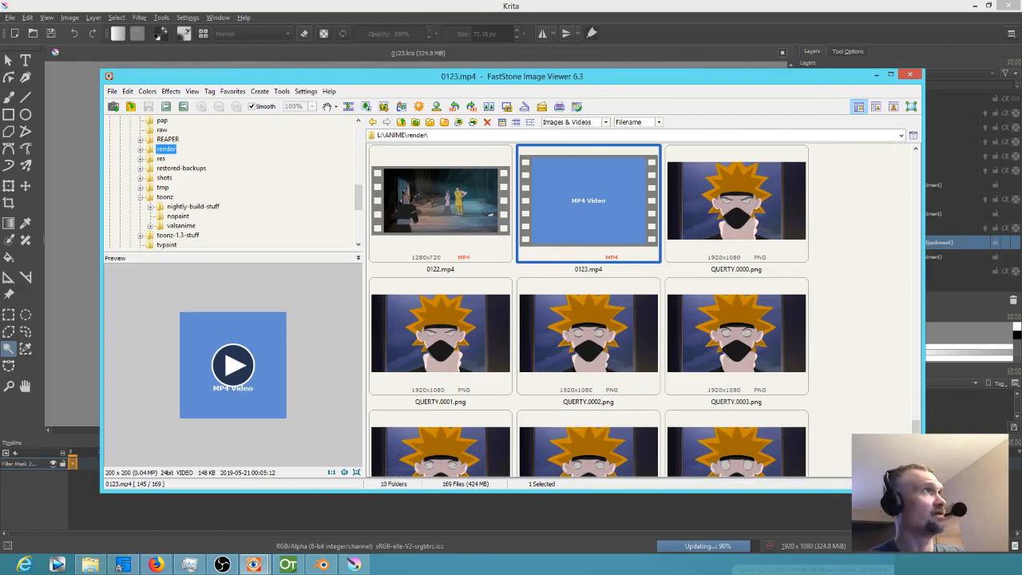
pyautogui.hotkey('alt', 'Tab')
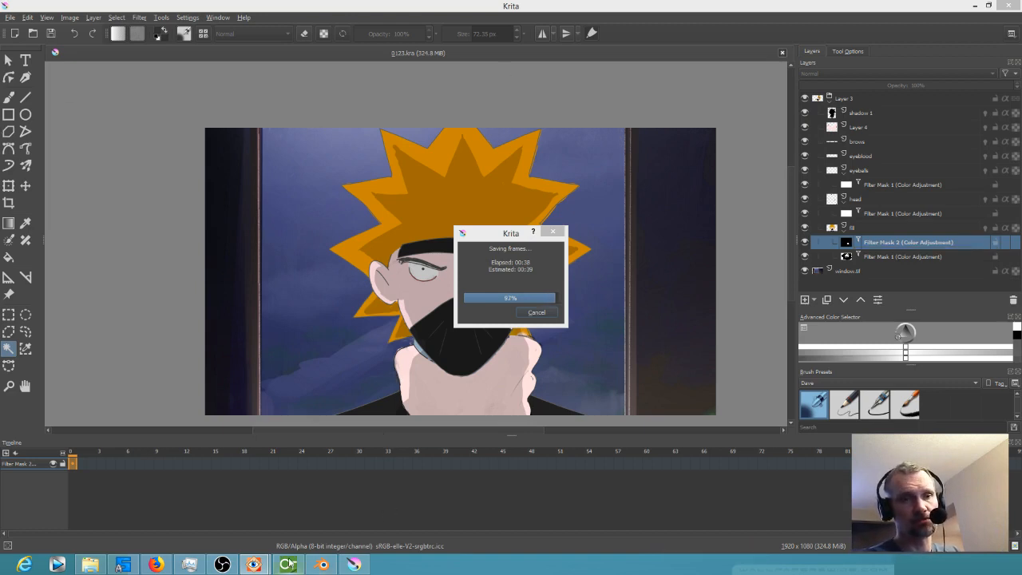
# Step: Switch to Blender, open the recent file OPENING SCENE VIDEO EDIT - blender 2.8.blend, and scrub through the 0123.mp4 strip
pyautogui.moveTo(321, 565)
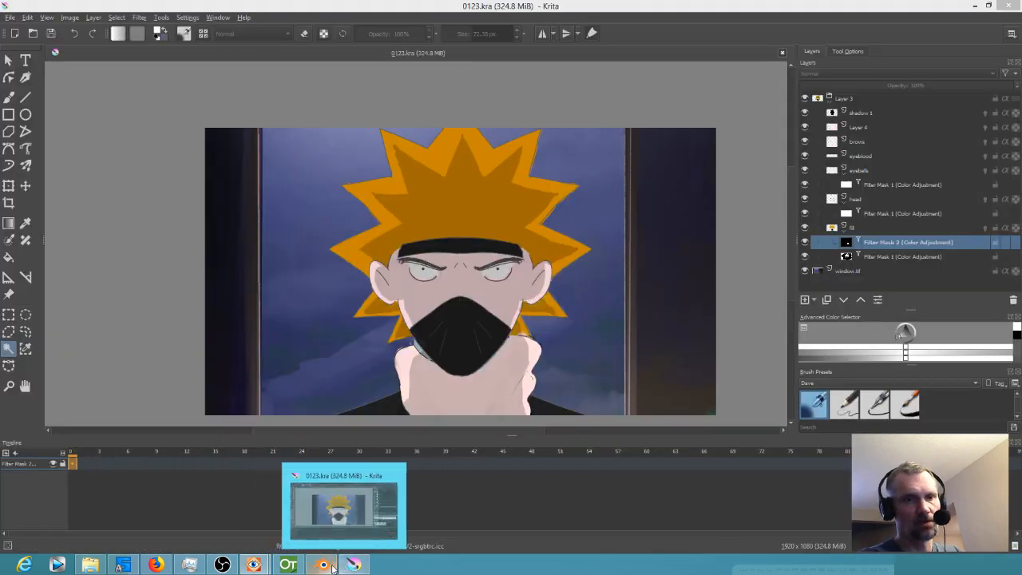
pyautogui.click(323, 565)
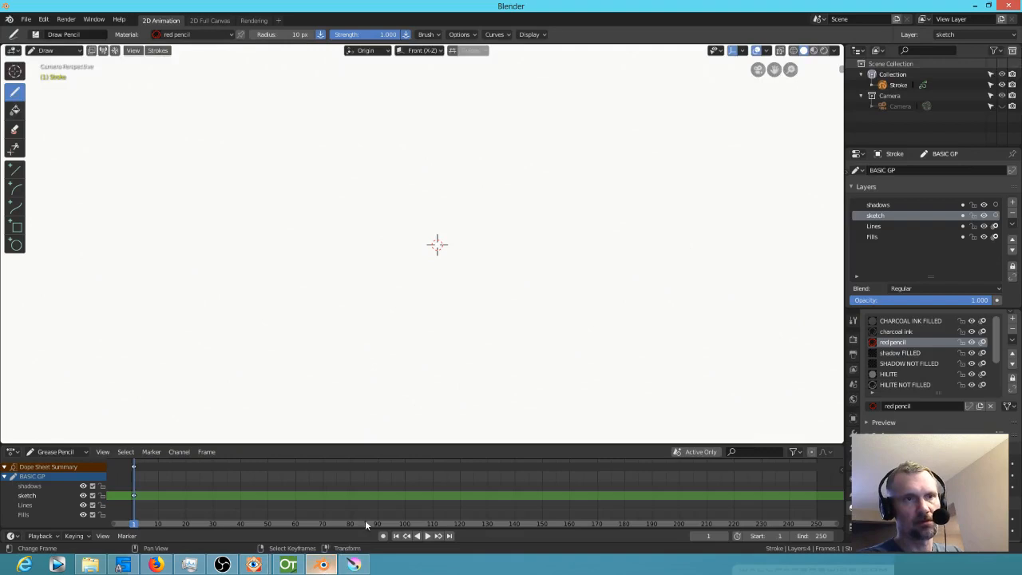
pyautogui.click(27, 21)
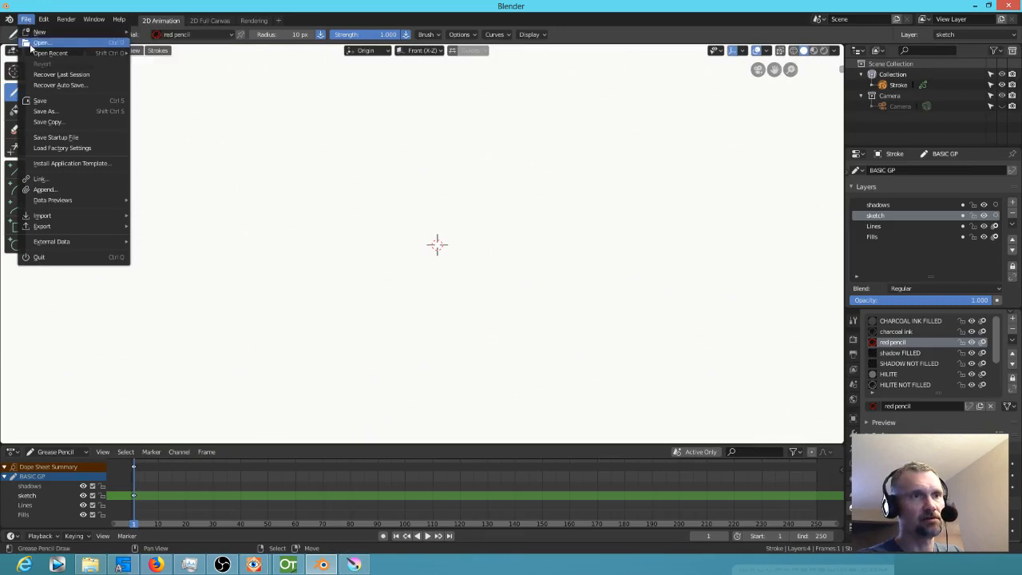
pyautogui.moveTo(33, 54)
pyautogui.click(170, 52)
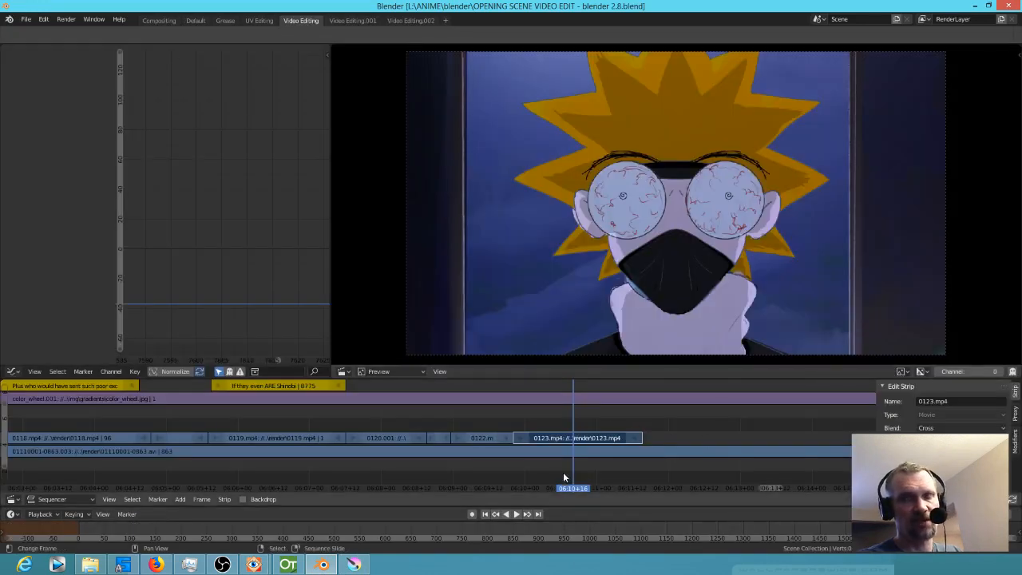
pyautogui.moveTo(563, 476)
pyautogui.mouseDown()
pyautogui.moveTo(467, 471)
pyautogui.moveTo(563, 481)
pyautogui.moveTo(571, 477)
pyautogui.moveTo(556, 475)
pyautogui.moveTo(578, 472)
pyautogui.moveTo(522, 473)
pyautogui.moveTo(566, 481)
pyautogui.moveTo(540, 482)
pyautogui.moveTo(553, 482)
pyautogui.mouseUp()
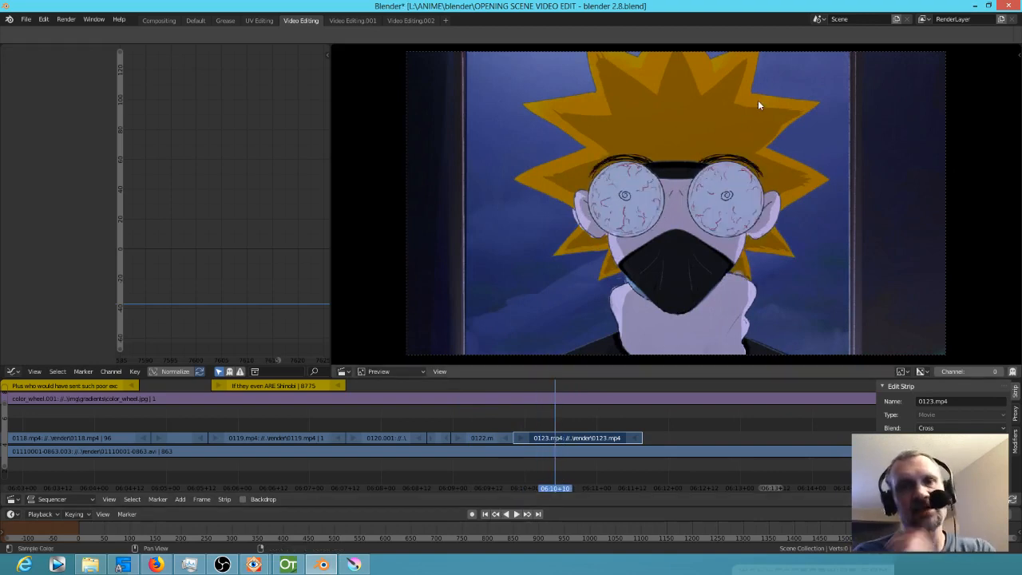
# Step: Scrub and play back the 0123.mp4 strip with the end of the preceding 0122 strip to check the recolored shot in the edit
pyautogui.moveTo(763, 144); pyautogui.dragTo(722, 183)
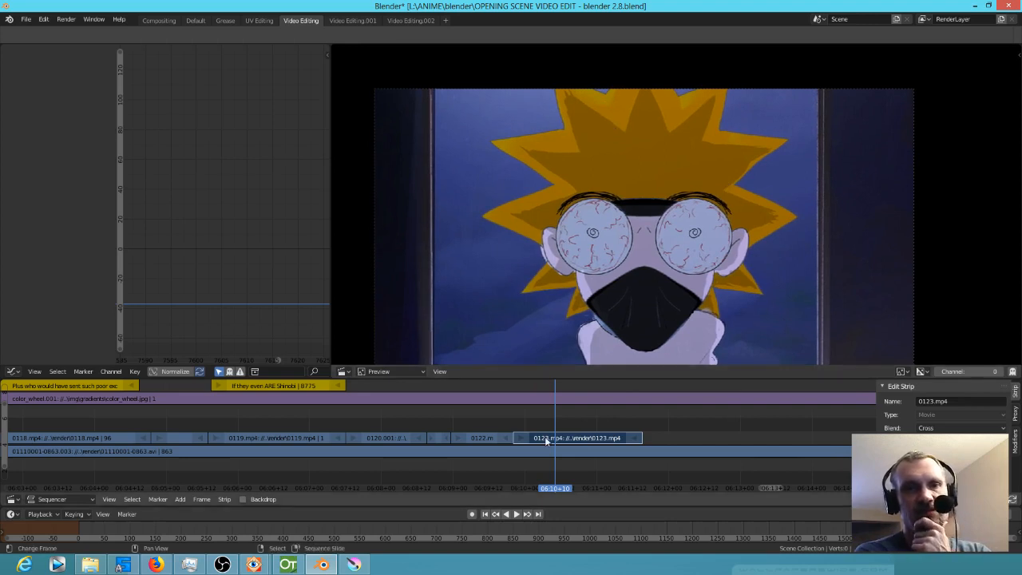
pyautogui.moveTo(559, 468); pyautogui.dragTo(523, 479)
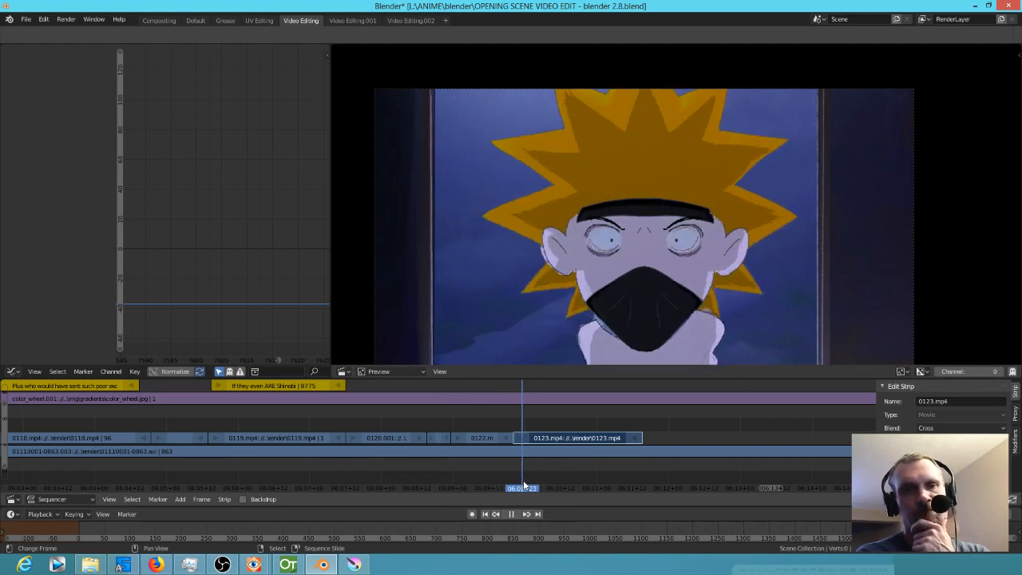
pyautogui.moveTo(523, 483); pyautogui.dragTo(520, 487)
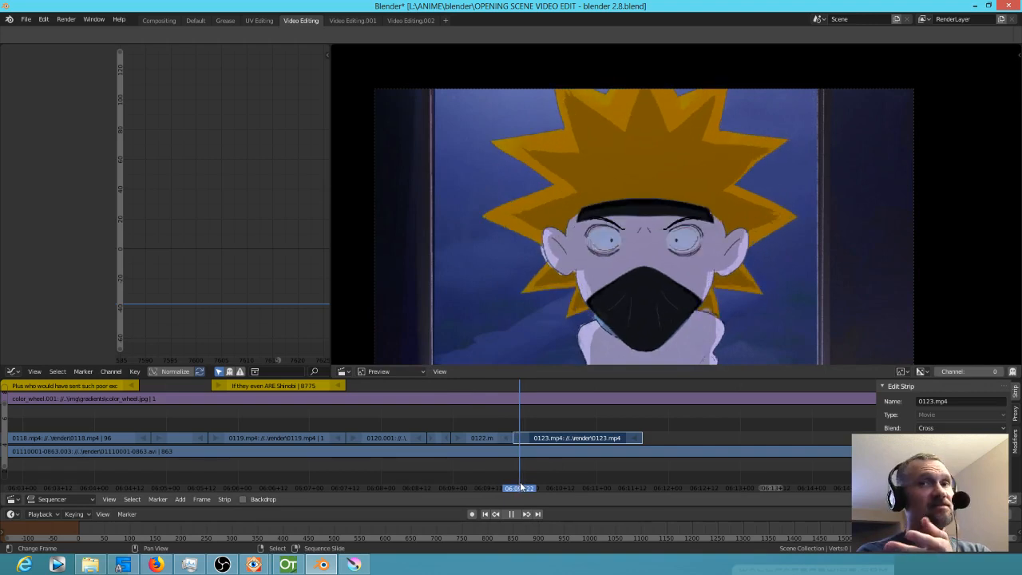
pyautogui.moveTo(520, 487); pyautogui.dragTo(471, 488)
pyautogui.press('space')
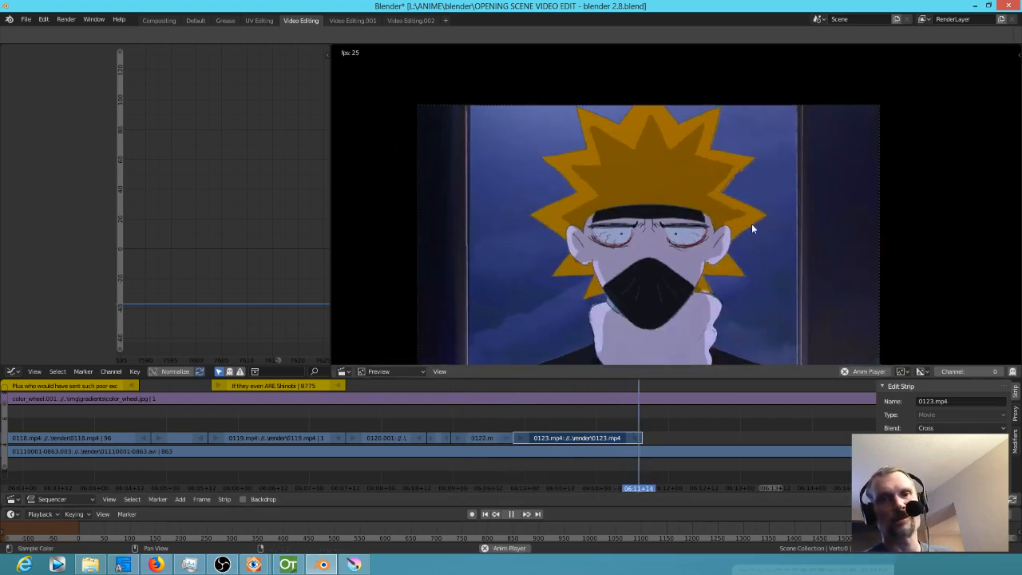
pyautogui.click(479, 480)
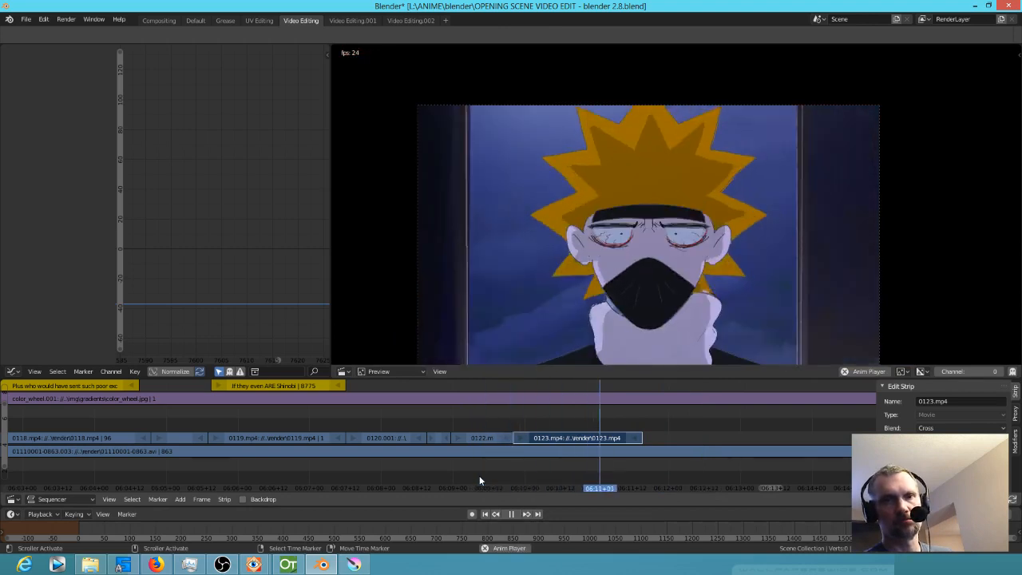
pyautogui.click(479, 477)
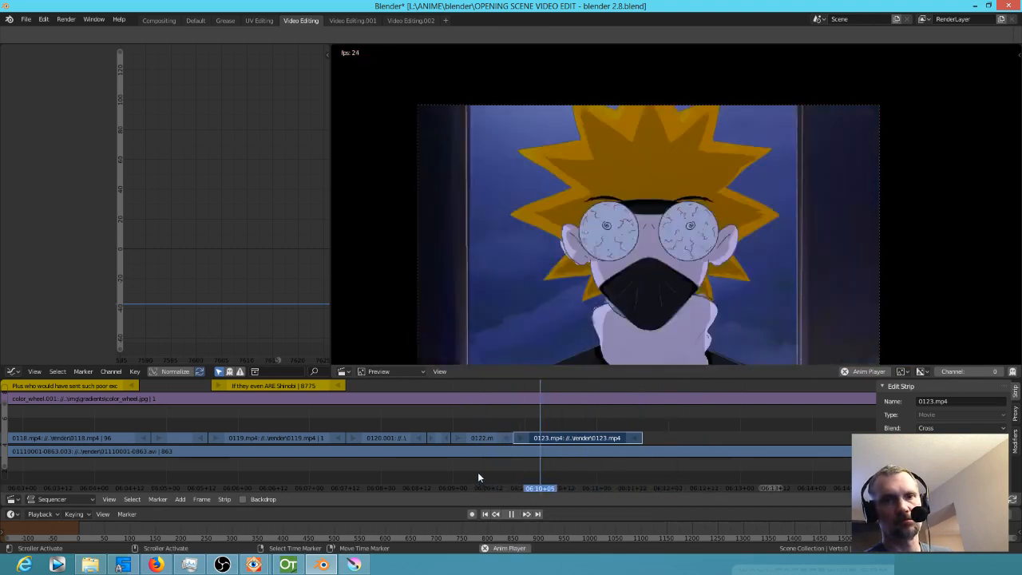
pyautogui.press('space')
# Step: Try trimming the start of the 0123.mp4 strip to a later frame, play the cut, and undo the trim
pyautogui.rightClick(521, 442)
pyautogui.press('g')
pyautogui.click(539, 444)
pyautogui.click(526, 481)
pyautogui.press('space')
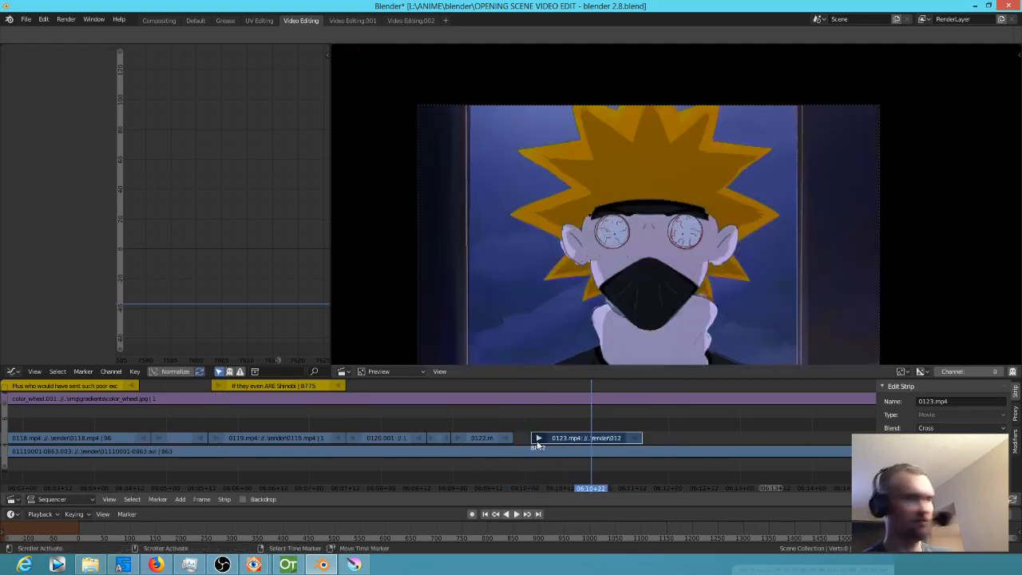
pyautogui.hotkey('ctrl', 'z')
# Step: Play back the untrimmed cut from the 0122 strip into the 0123.mp4 strip
pyautogui.click(498, 477)
pyautogui.press('space')
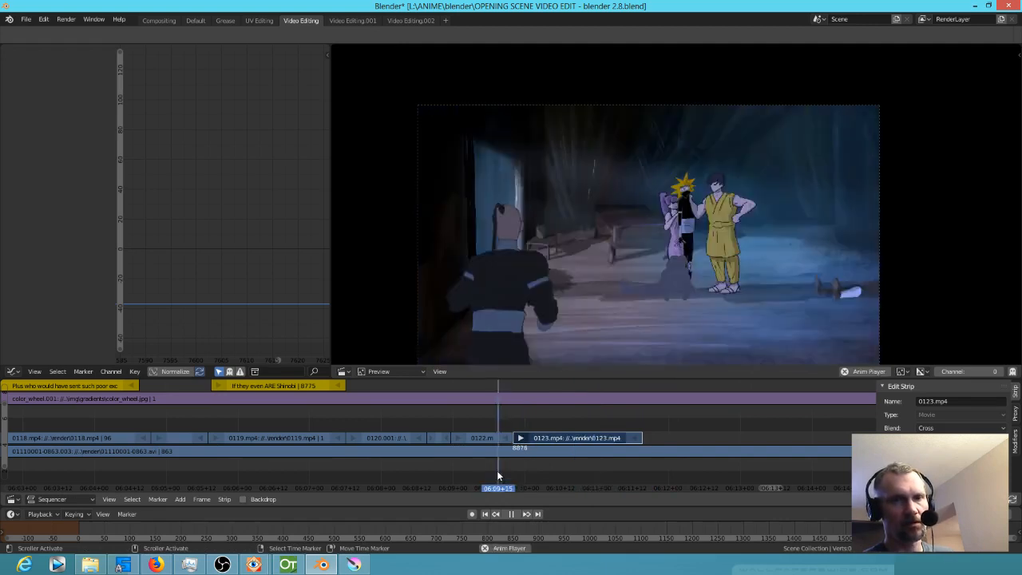
pyautogui.press('space')
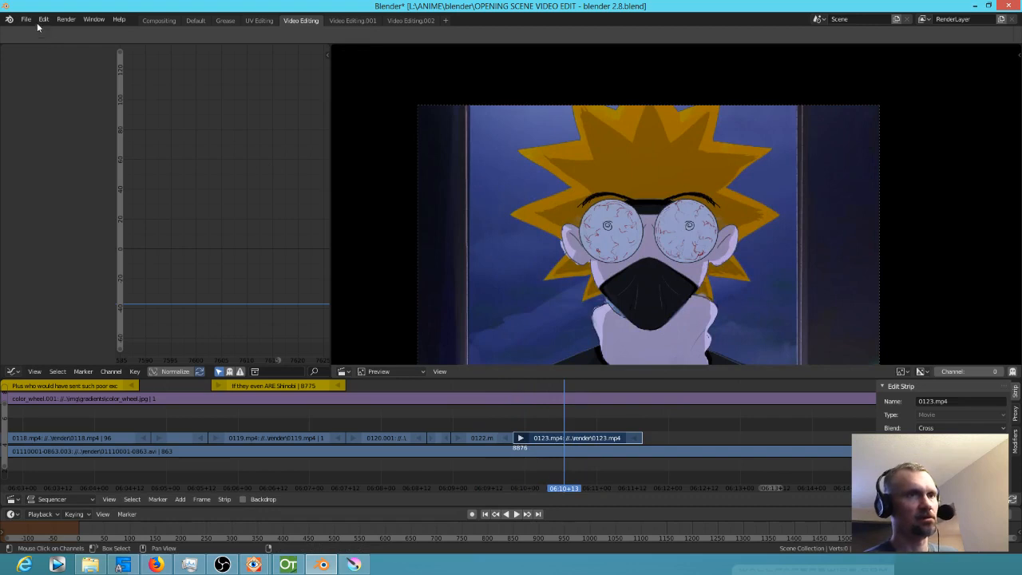
# Step: Save the video edit and start a new General file
pyautogui.click(25, 19)
pyautogui.click(48, 96)
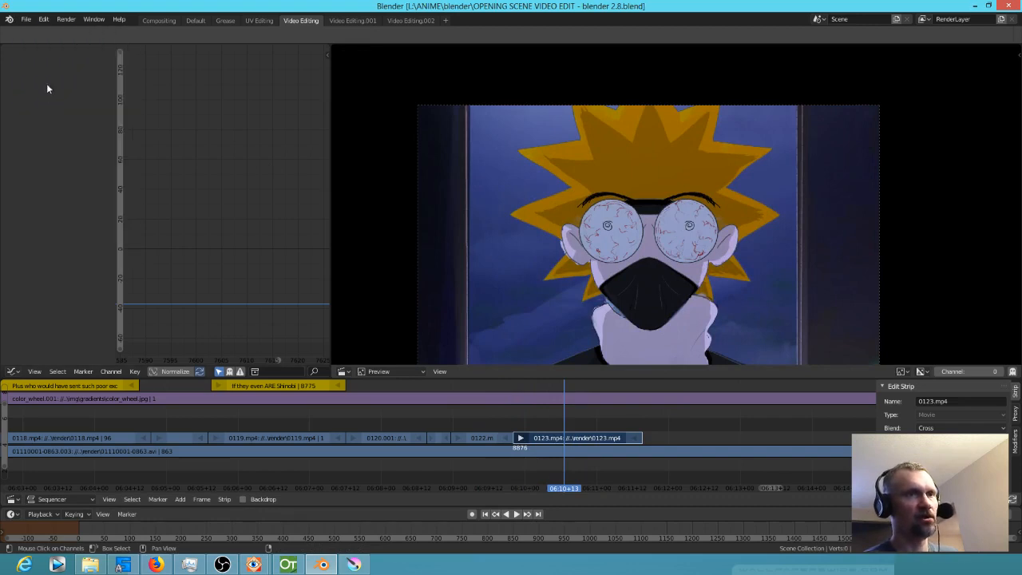
pyautogui.click(25, 19)
pyautogui.moveTo(39, 32)
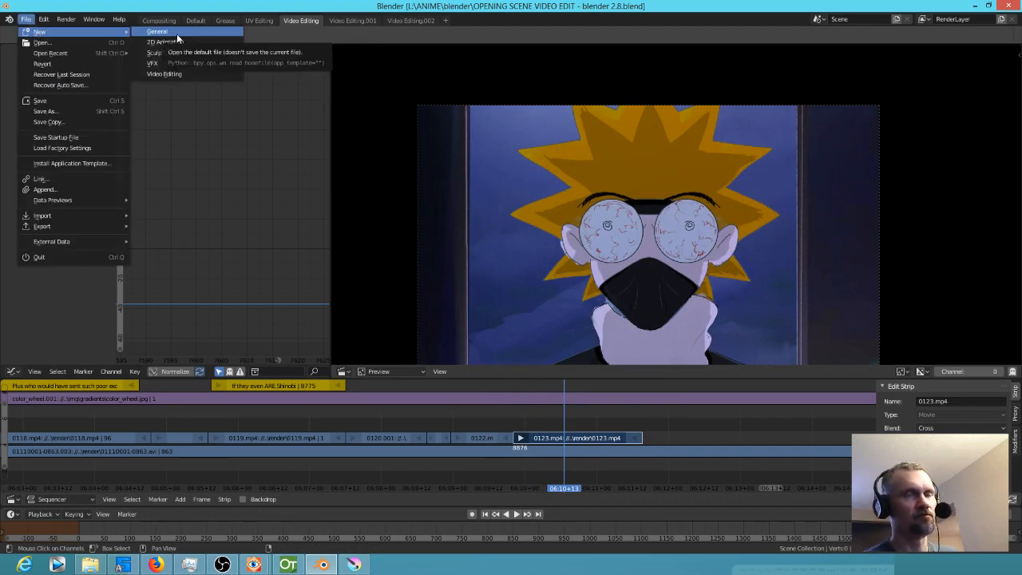
pyautogui.click(176, 33)
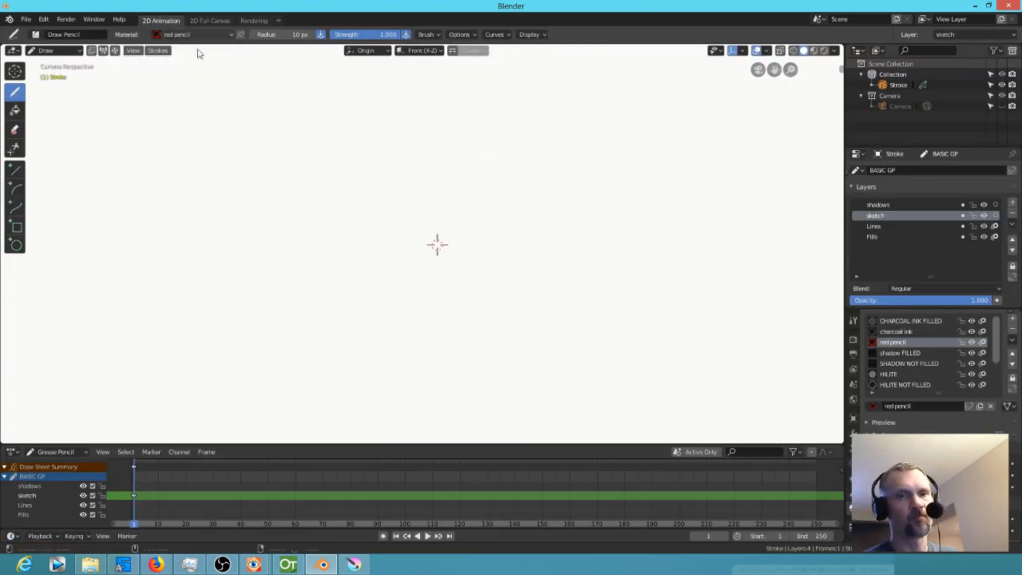
# Step: Switch to Krita, enlarge the Airbrush Soft brush to about 241 px, and go to frame 2 of the animation
pyautogui.click(355, 566)
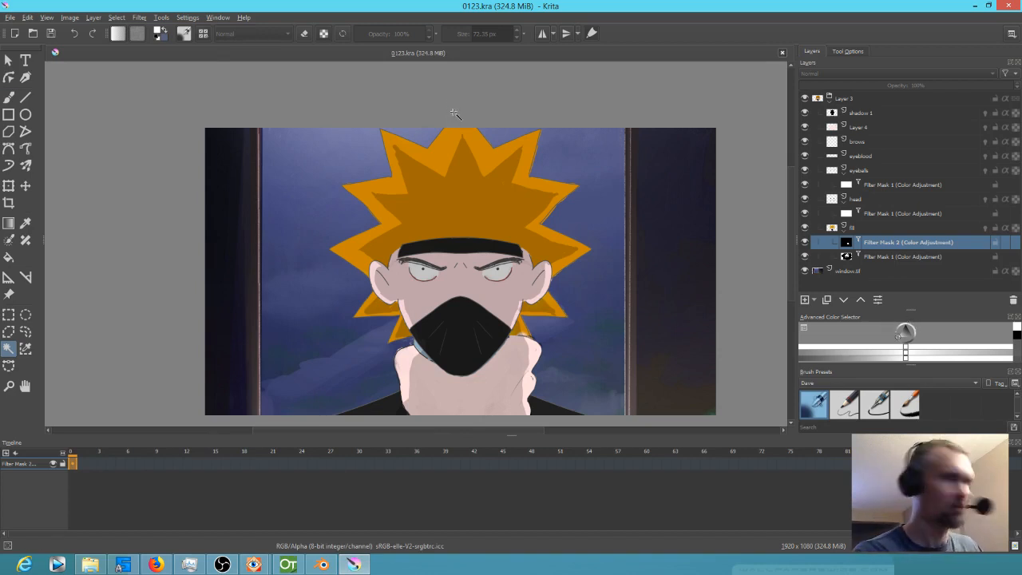
pyautogui.press('b')
pyautogui.keyDown('shift'); pyautogui.moveTo(440, 114); pyautogui.dragTo(557, 110); pyautogui.keyUp('shift')
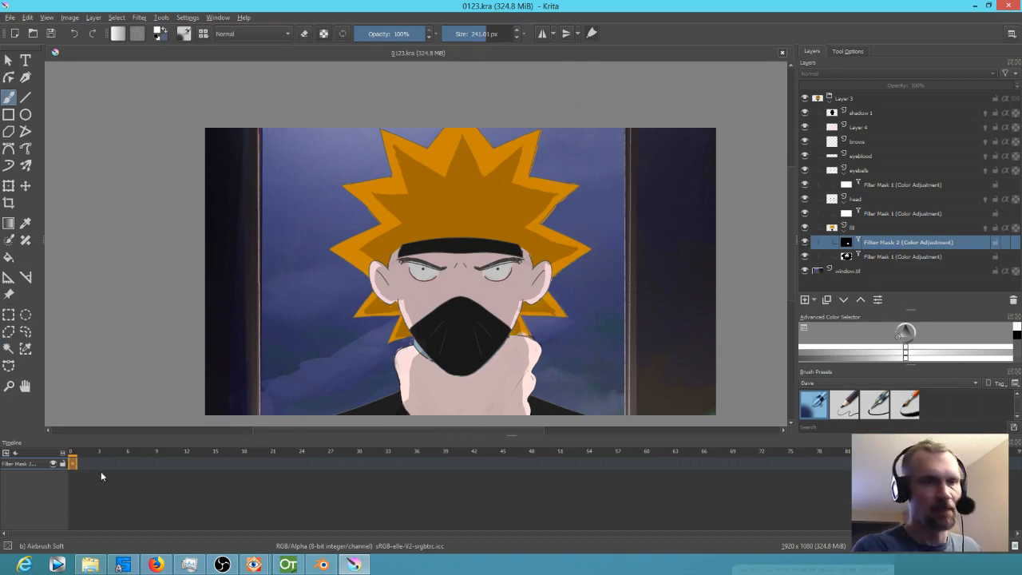
pyautogui.moveTo(75, 457); pyautogui.dragTo(93, 460)
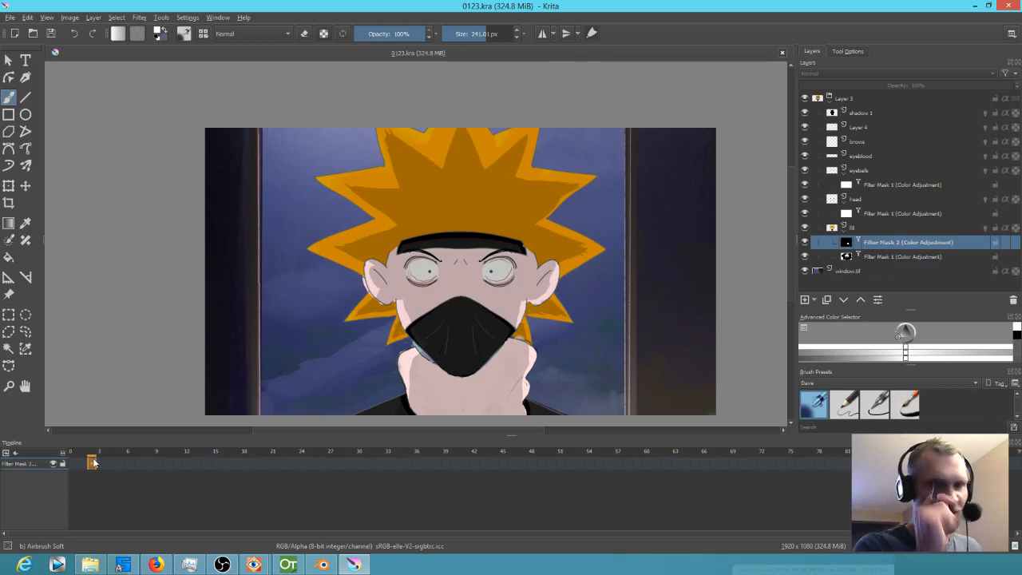
pyautogui.moveTo(94, 463)
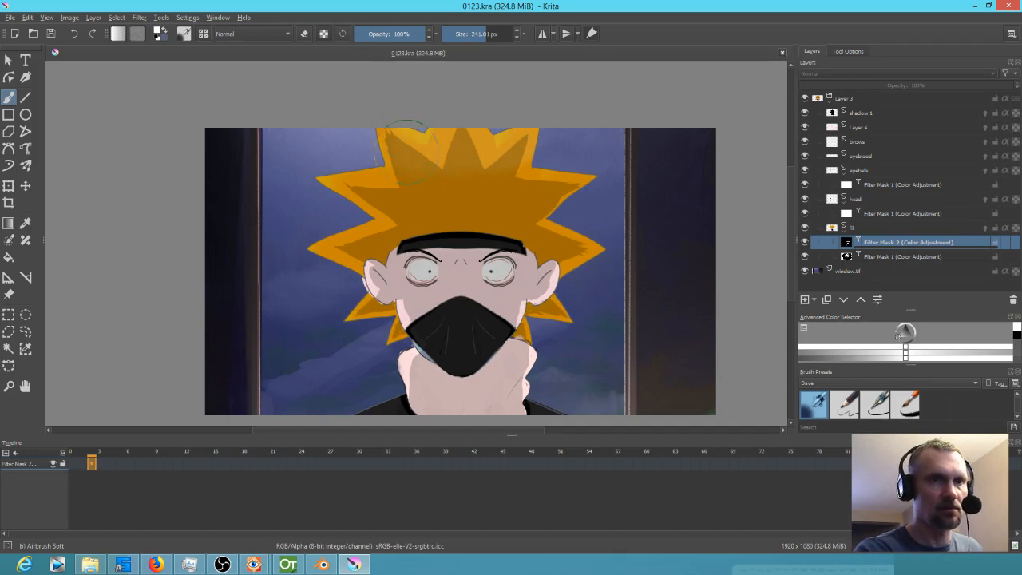
# Step: Paint white over the upper hair spikes on Filter Mask 2 with Airbrush Soft and Ink-7 Brush Rough
pyautogui.moveTo(381, 162); pyautogui.dragTo(372, 179)
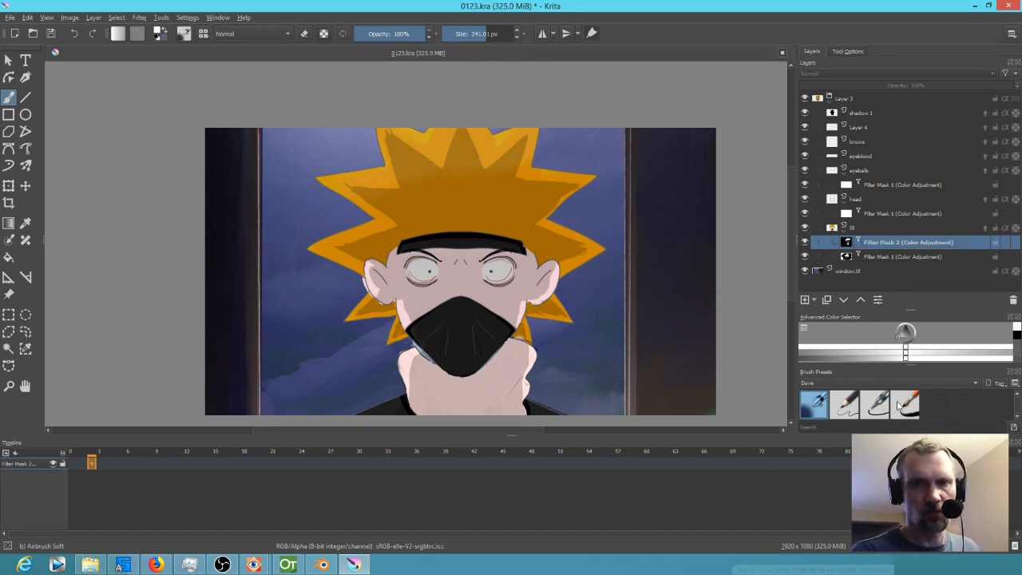
pyautogui.click(906, 406)
pyautogui.moveTo(492, 154); pyautogui.dragTo(519, 156)
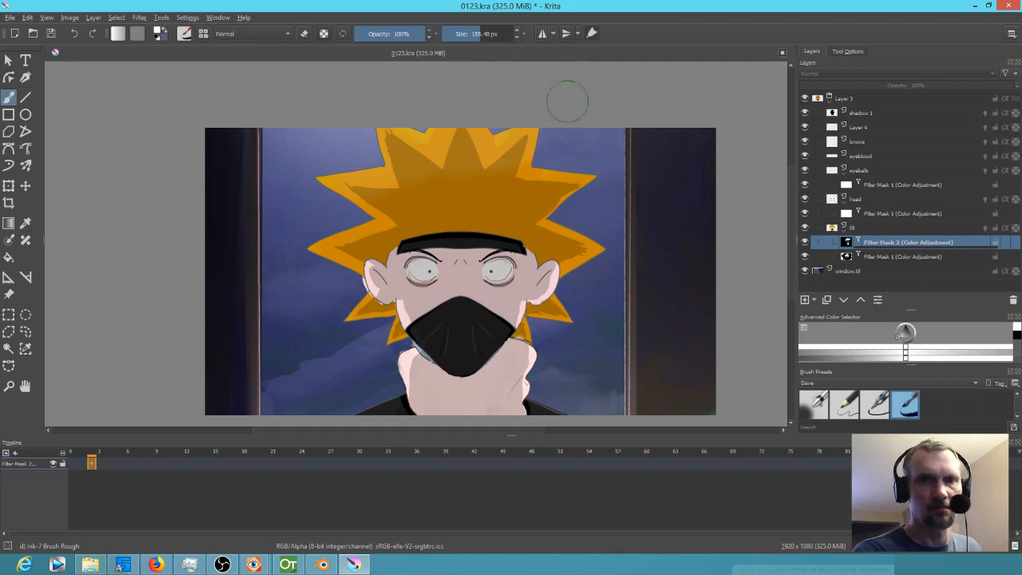
# Step: Set the color to black and paint over the hair spikes on Filter Mask 2 with Ink-7 Brush Rough
pyautogui.moveTo(903, 334); pyautogui.dragTo(912, 314)
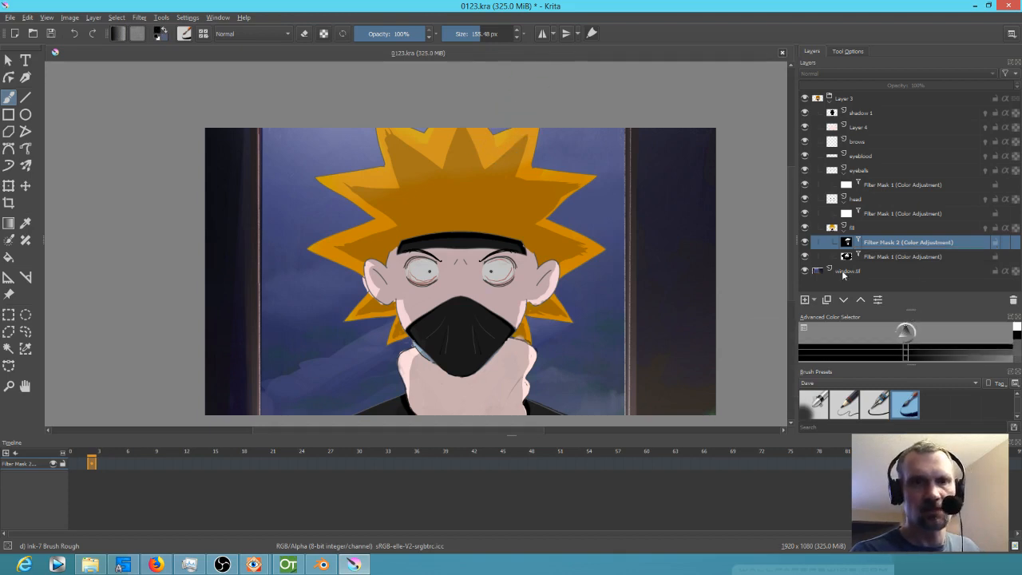
pyautogui.moveTo(497, 127); pyautogui.dragTo(529, 120)
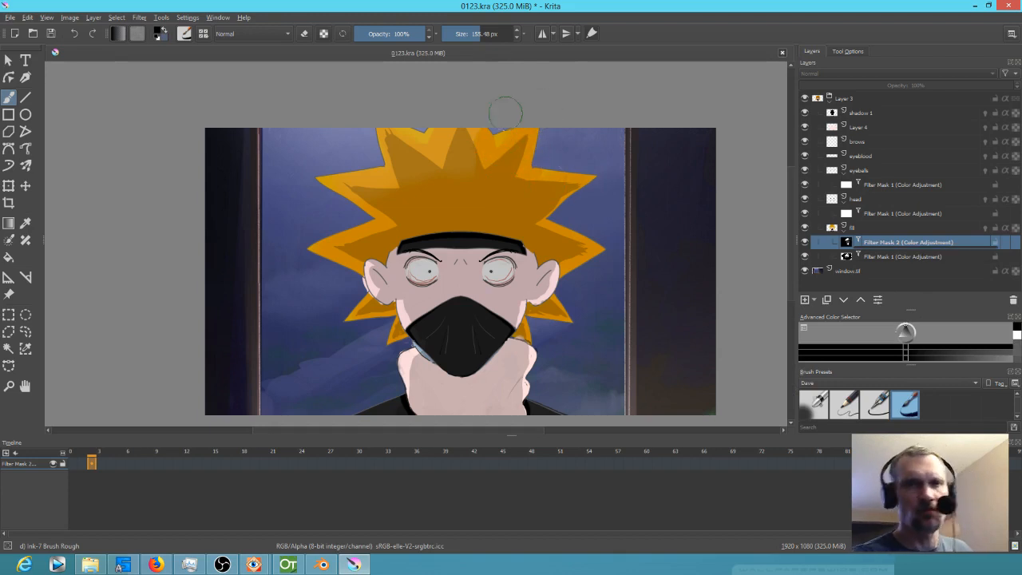
pyautogui.moveTo(510, 114)
pyautogui.mouseDown()
pyautogui.moveTo(435, 109)
pyautogui.moveTo(379, 124)
pyautogui.mouseUp()
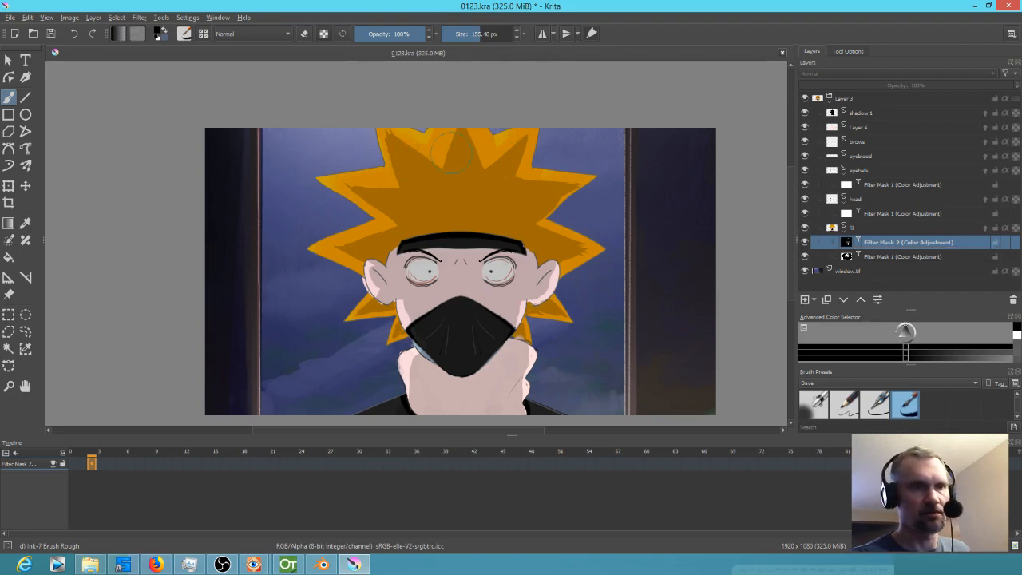
# Step: Compare the hair at frame 2 with Filter Mask 2 hidden and shown
pyautogui.moveTo(92, 455)
pyautogui.mouseDown()
pyautogui.moveTo(72, 460)
pyautogui.moveTo(95, 457)
pyautogui.mouseUp()
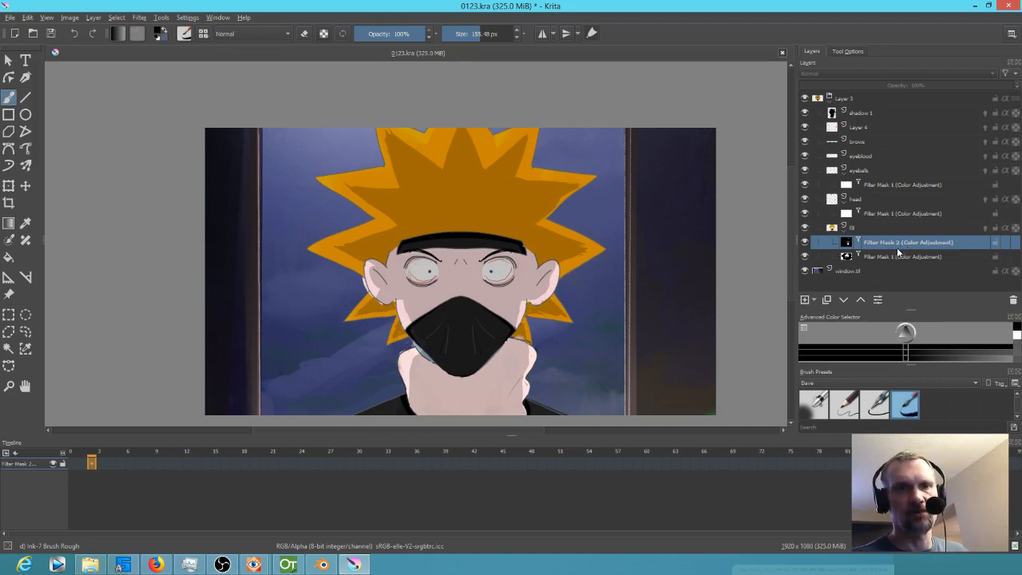
pyautogui.moveTo(880, 241)
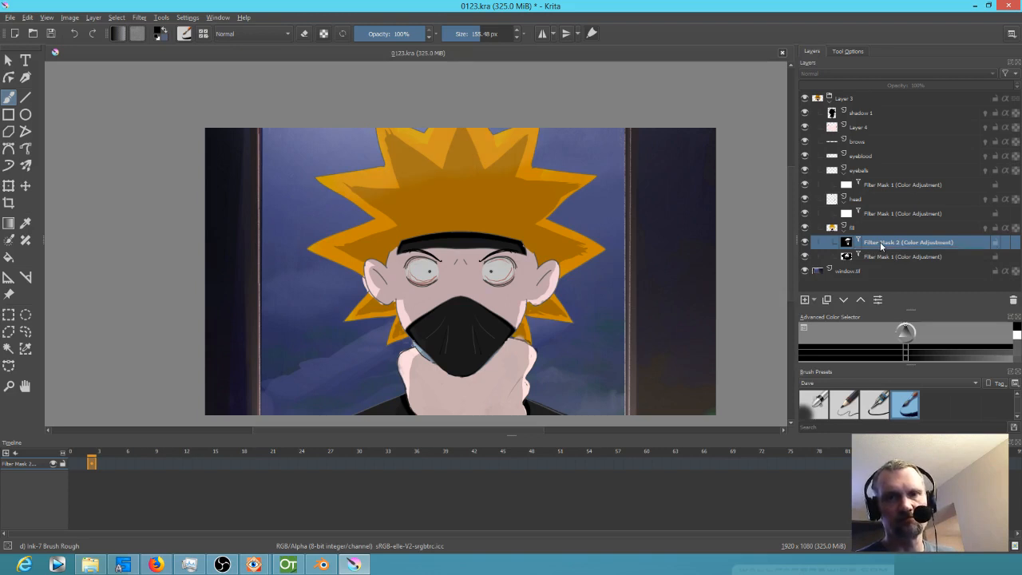
pyautogui.click(805, 243)
pyautogui.click(804, 244)
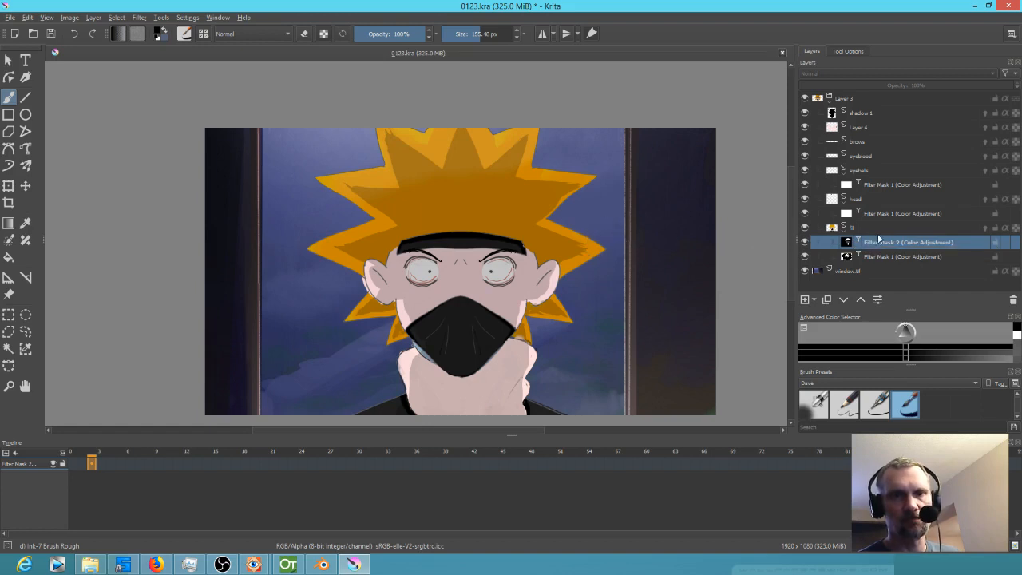
# Step: Undo the painting on Filter Mask 2, redo the Add Filter Mask action that was also undone, and deselect everything
pyautogui.hotkey('ctrl', 's')
pyautogui.hotkey('ctrl', 'z')
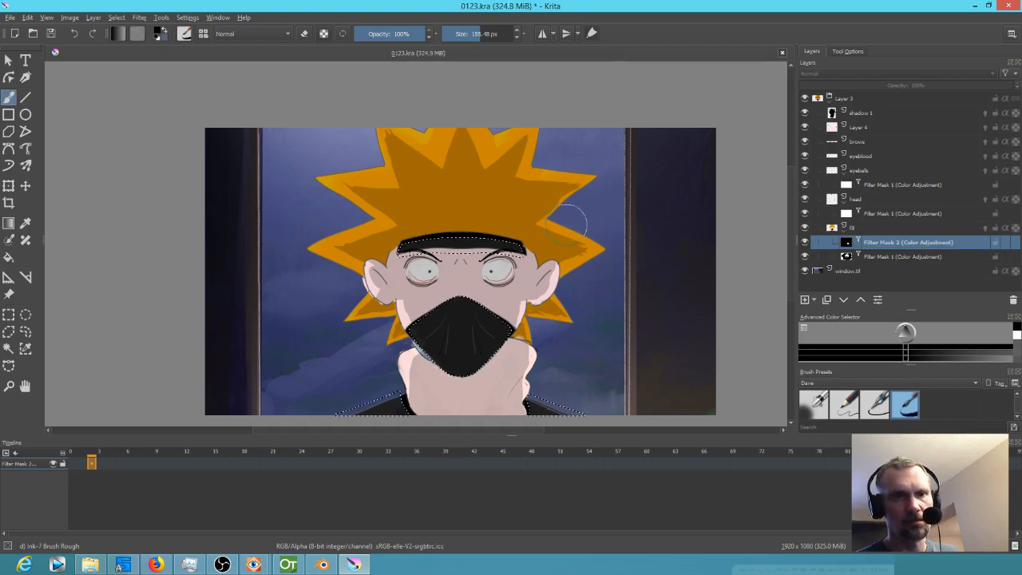
pyautogui.hotkey('ctrl', 'z')
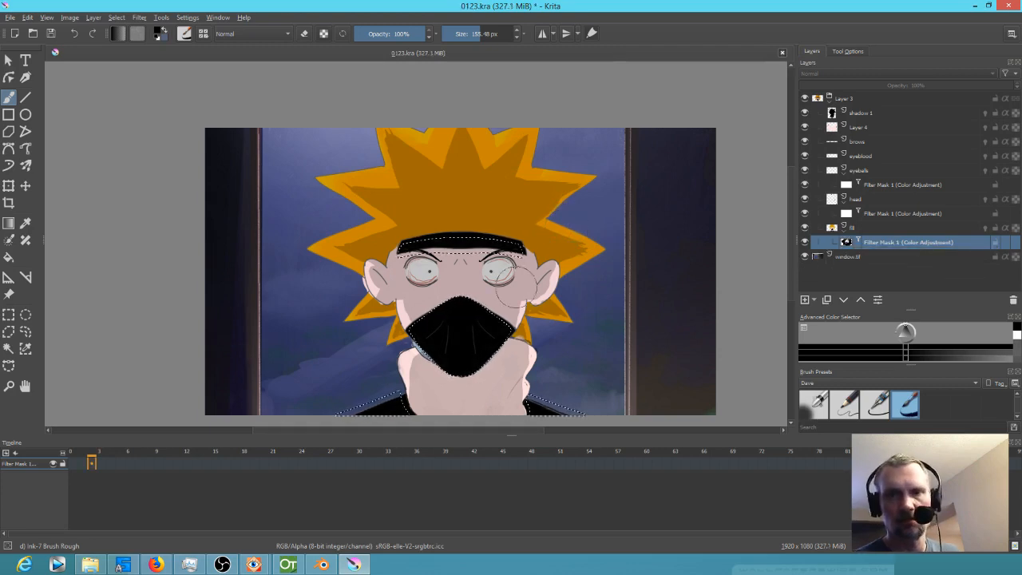
pyautogui.click(27, 17)
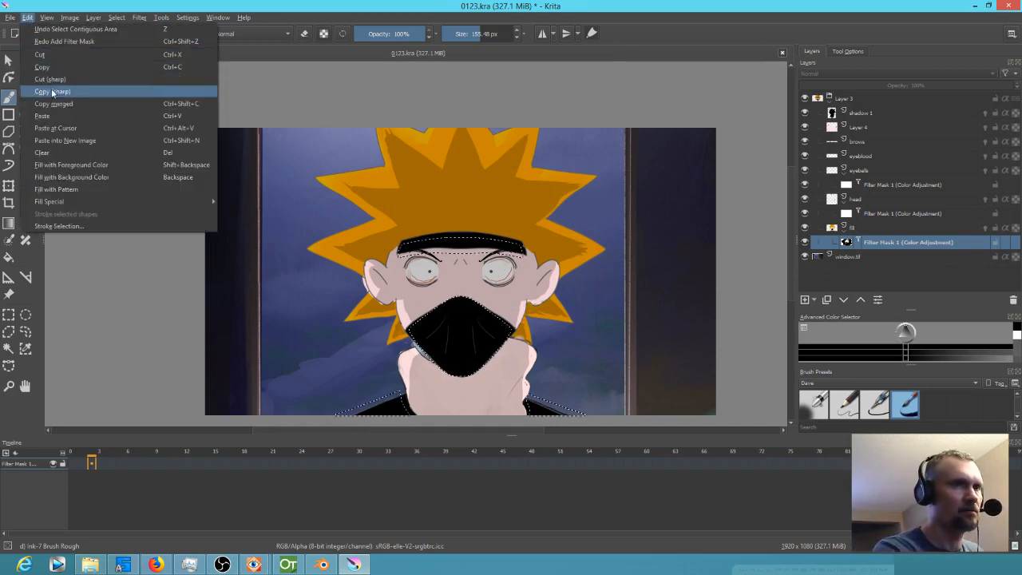
pyautogui.click(61, 42)
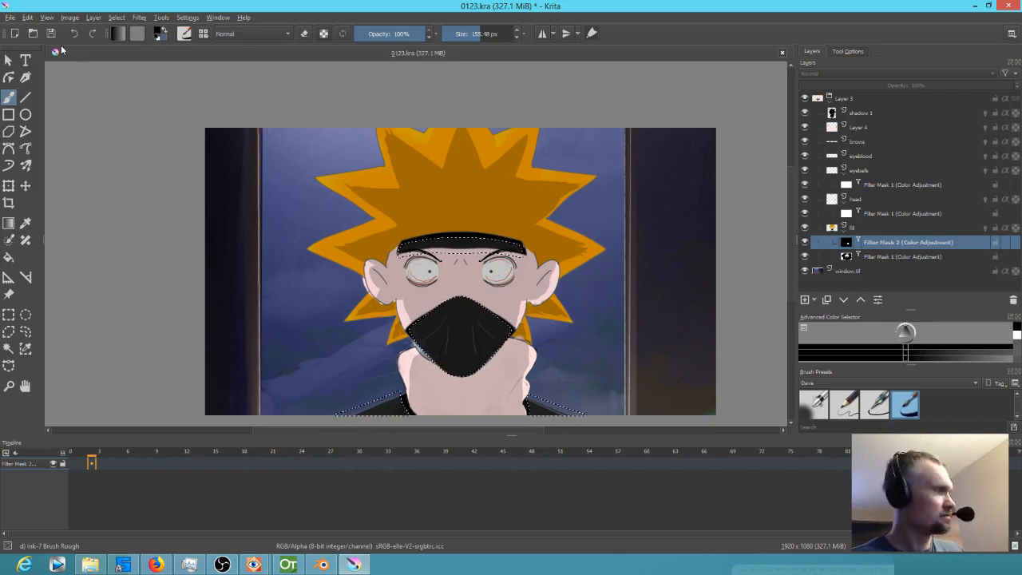
pyautogui.hotkey('ctrl', 'shift', 'a')
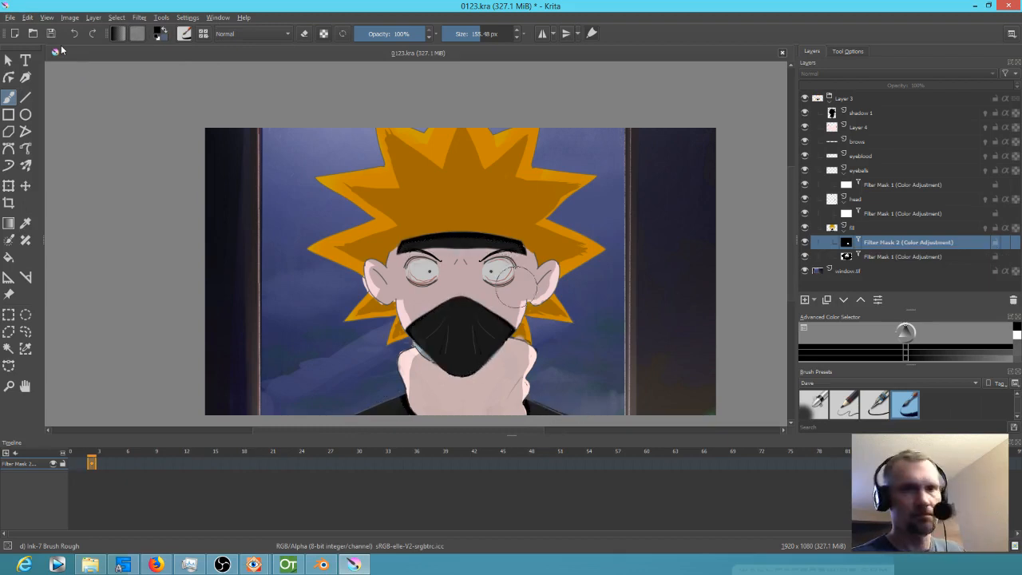
# Step: Hide Filter Mask 2, select Filter Mask 1 beneath it, and toggle that mask's visibility to compare its effect on the hair
pyautogui.click(805, 241)
pyautogui.click(805, 242)
pyautogui.click(805, 242)
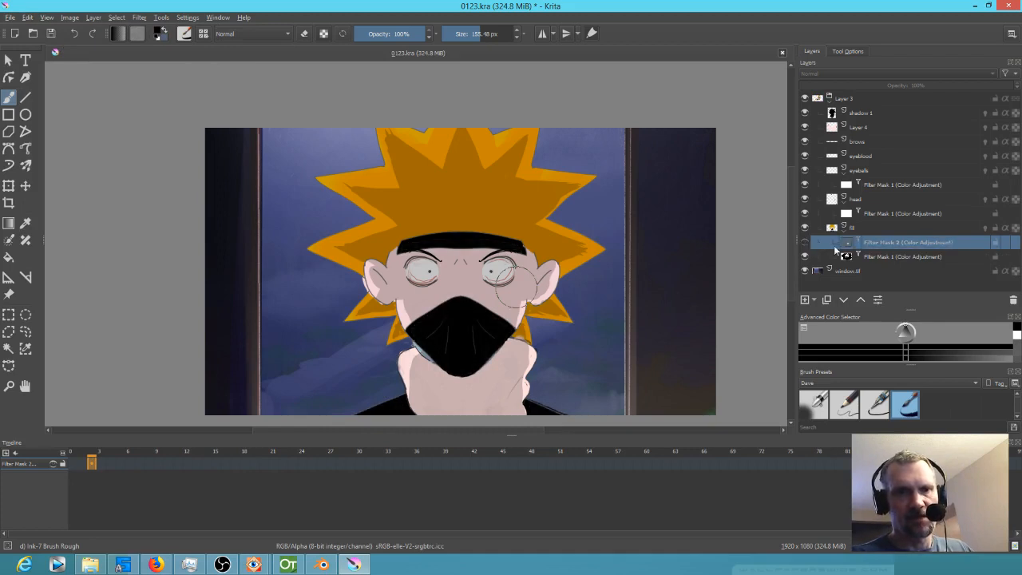
pyautogui.click(886, 257)
pyautogui.click(804, 257)
pyautogui.click(804, 257)
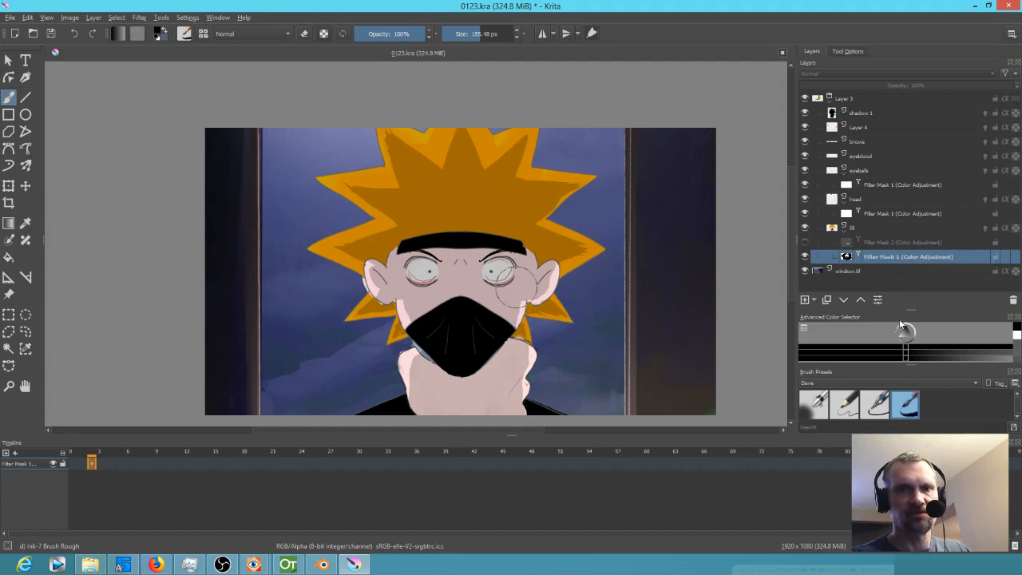
# Step: Paint white over the hair on Filter Mask 1 with Airbrush Soft at 600 px, and show Filter Mask 2 again
pyautogui.click(817, 409)
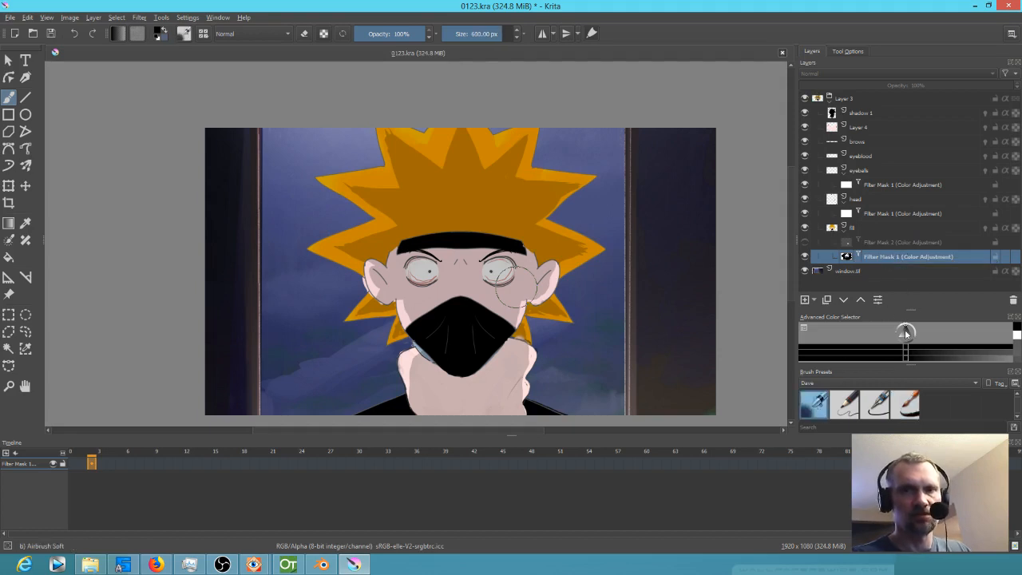
pyautogui.click(906, 330)
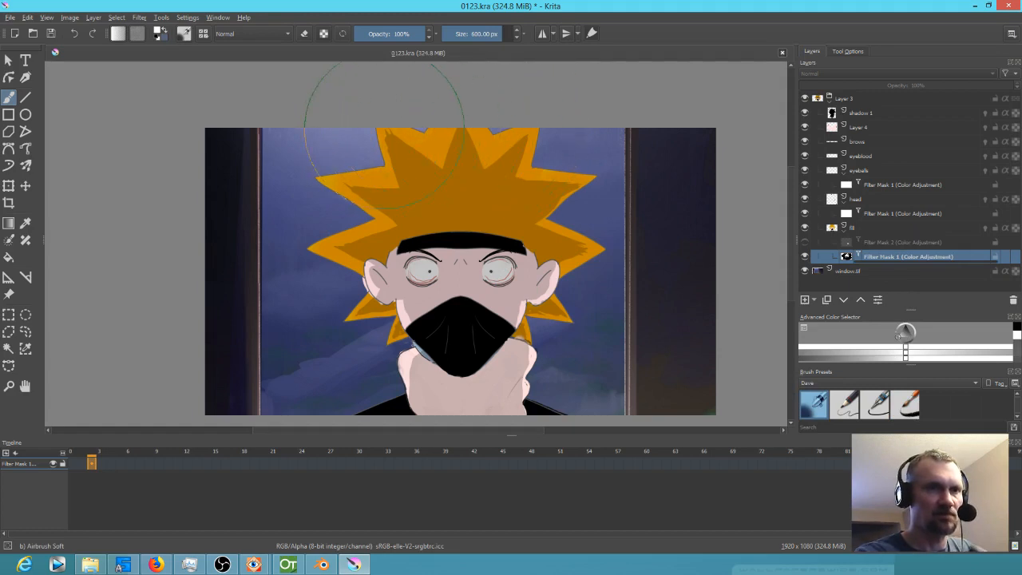
pyautogui.moveTo(560, 153)
pyautogui.mouseDown()
pyautogui.moveTo(565, 347)
pyautogui.moveTo(562, 179)
pyautogui.moveTo(578, 145)
pyautogui.moveTo(484, 95)
pyautogui.mouseUp()
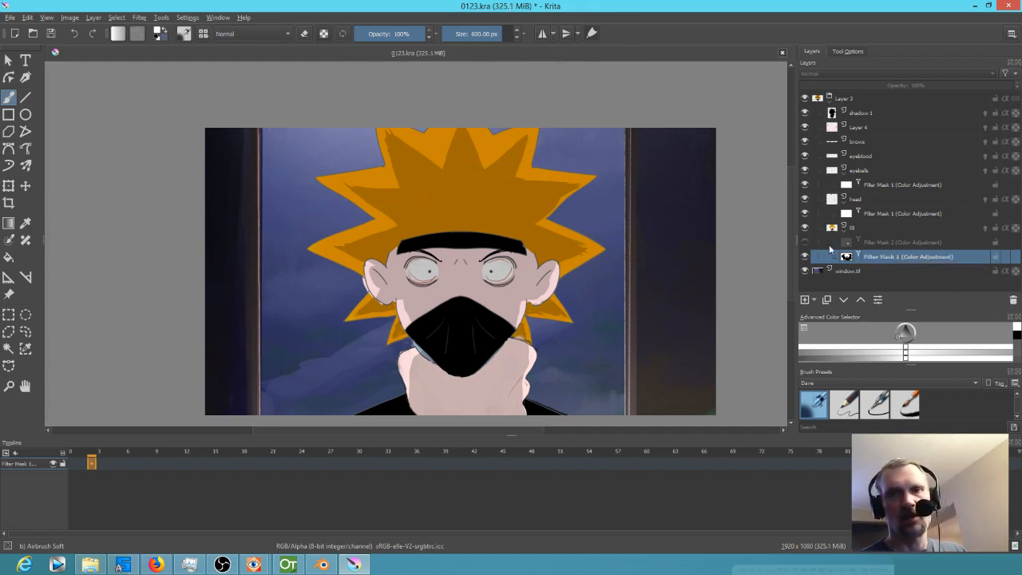
pyautogui.click(805, 241)
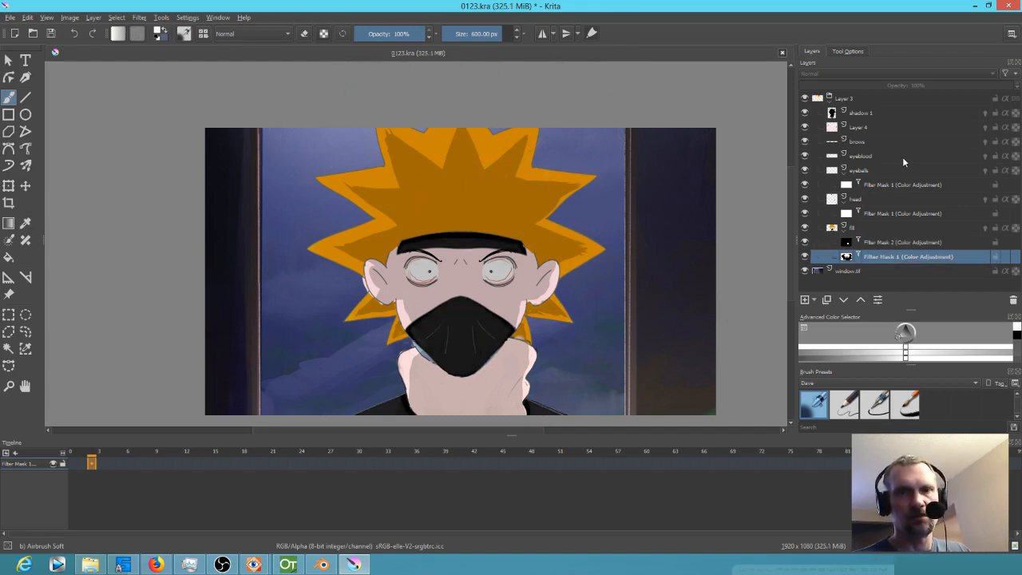
# Step: On Filter Mask 2 at frame 2, paint white across the headband with Ink-2 Fineliner at 41.32 px
pyautogui.click(877, 242)
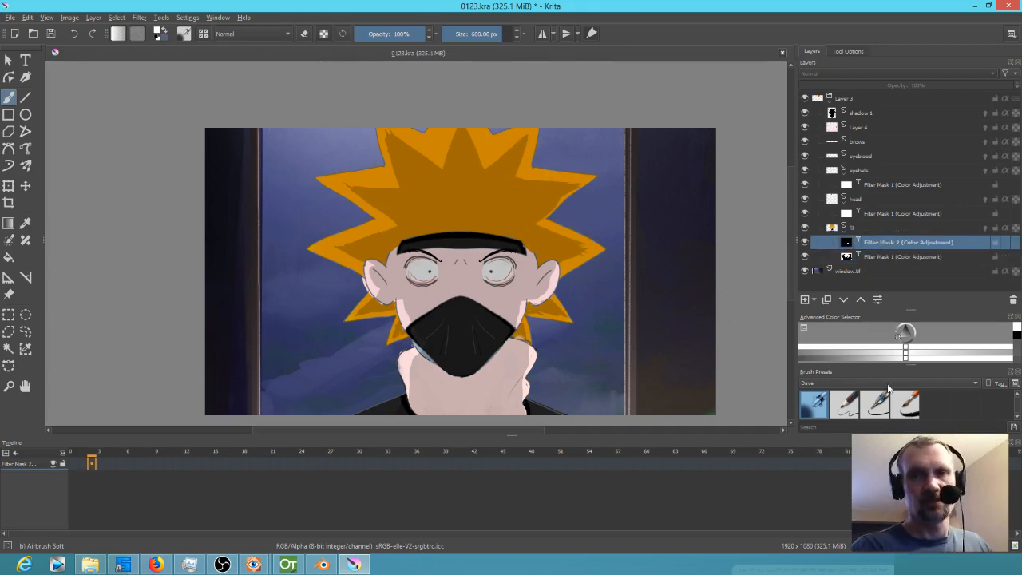
pyautogui.moveTo(541, 254)
pyautogui.mouseDown()
pyautogui.moveTo(368, 254)
pyautogui.moveTo(479, 263)
pyautogui.mouseUp()
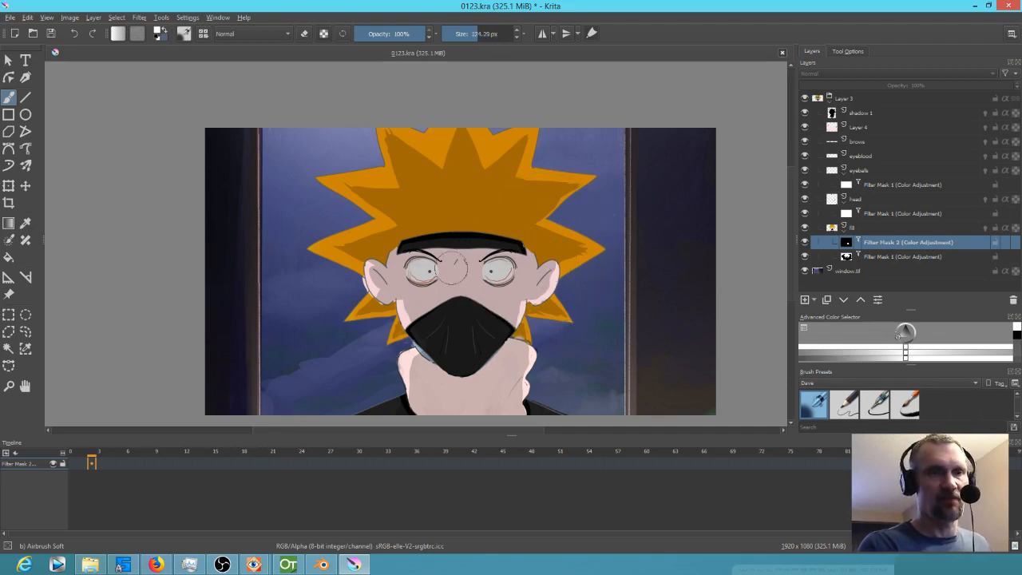
pyautogui.moveTo(482, 268); pyautogui.dragTo(471, 269)
pyautogui.click(76, 461)
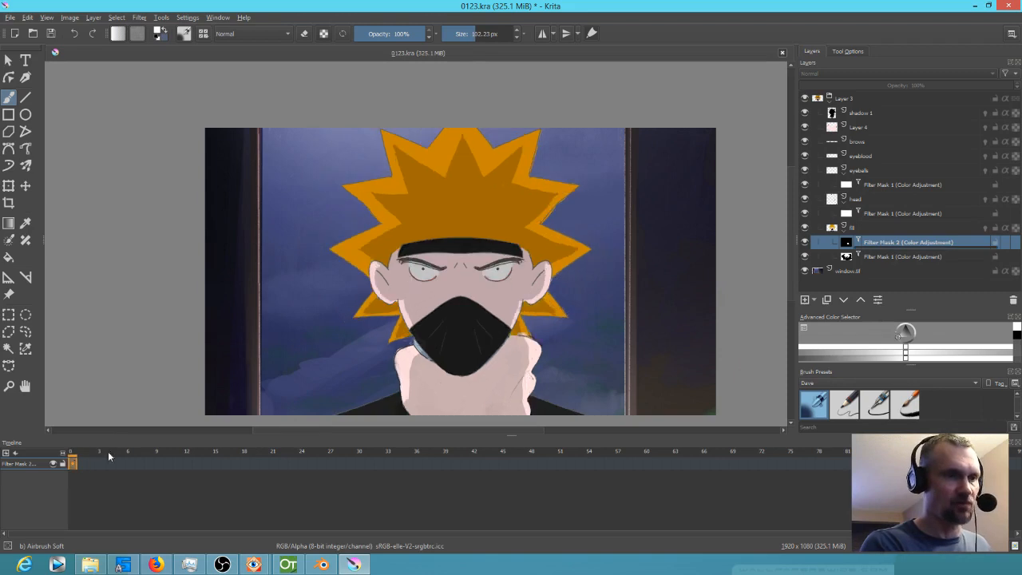
pyautogui.click(92, 455)
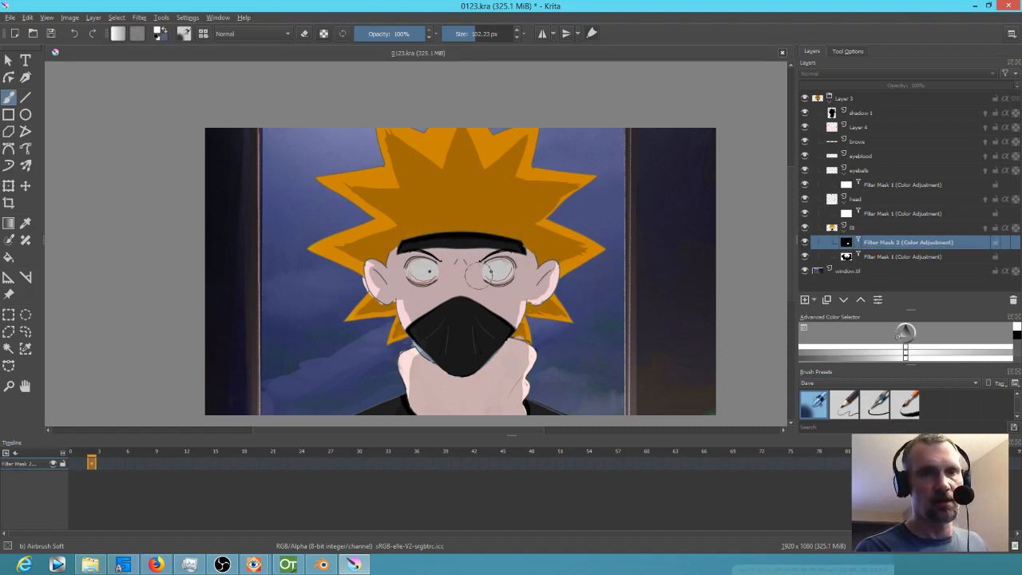
pyautogui.click(873, 407)
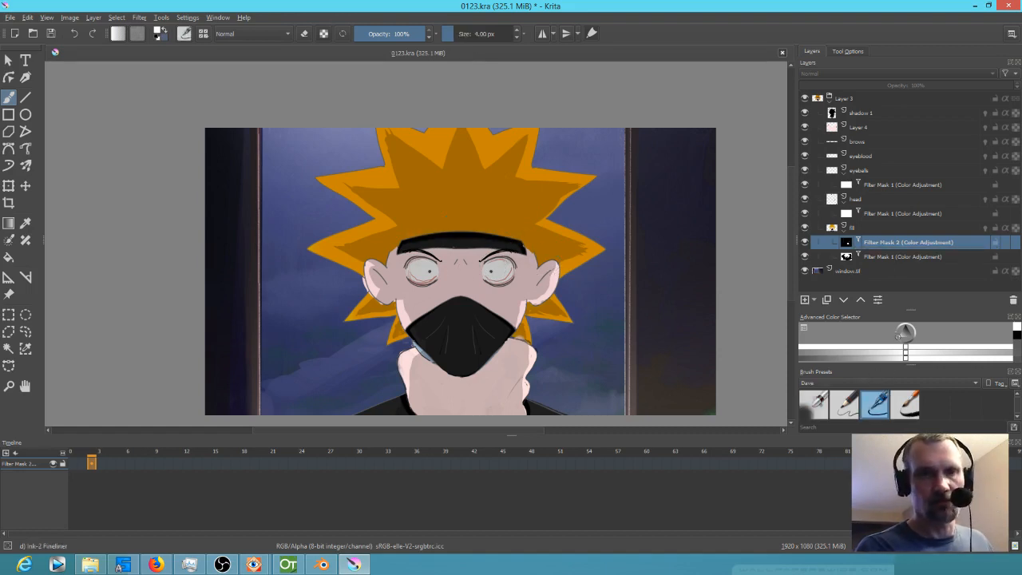
pyautogui.moveTo(449, 260)
pyautogui.keyDown('shift'); pyautogui.mouseDown()
pyautogui.moveTo(515, 260)
pyautogui.moveTo(469, 260)
pyautogui.mouseUp(); pyautogui.keyUp('shift')
pyautogui.moveTo(409, 246); pyautogui.dragTo(517, 246)
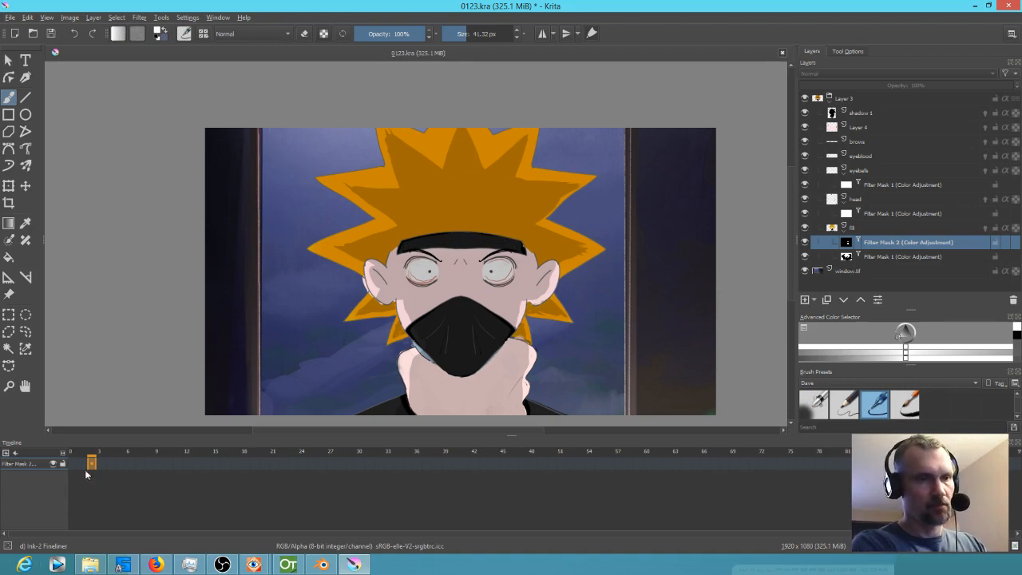
# Step: At frame 0, paint black across the headband on Filter Mask 2, scrub the timeline to check it, and save the file
pyautogui.click(73, 457)
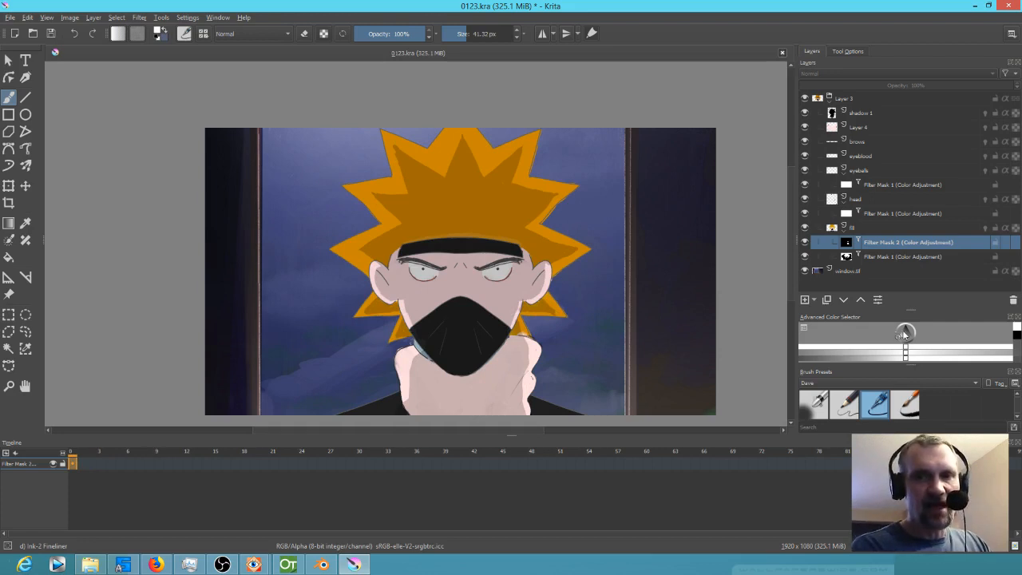
pyautogui.click(905, 333)
pyautogui.moveTo(433, 238); pyautogui.dragTo(510, 241)
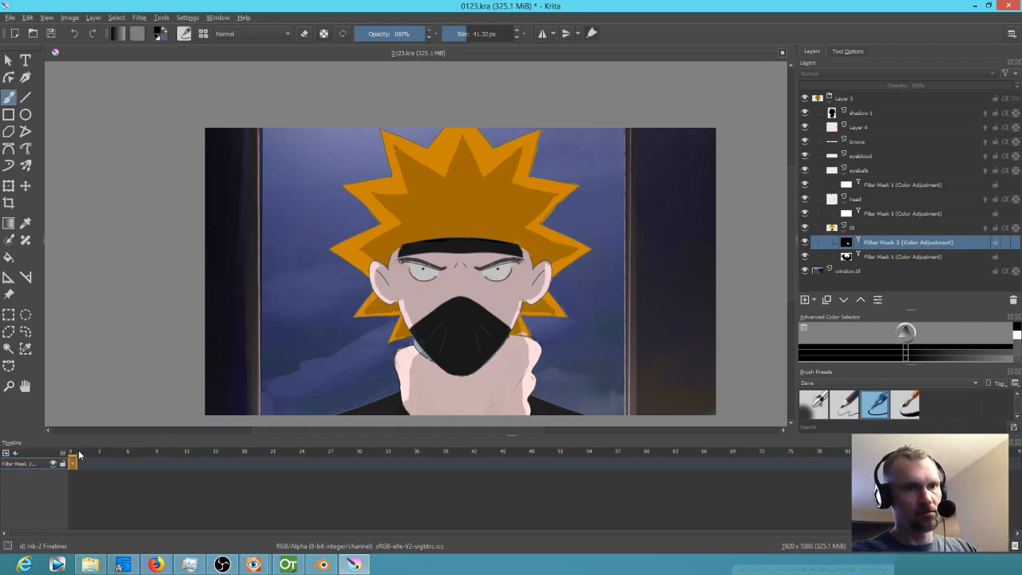
pyautogui.moveTo(76, 454); pyautogui.dragTo(1, 430)
pyautogui.click(50, 32)
# Step: Render frames 0 to 42 as a 1280 x 720 MPEG-4 video at 24 FPS to L:/ANIME/render/0123.mp4, deleting the old frames
pyautogui.click(11, 18)
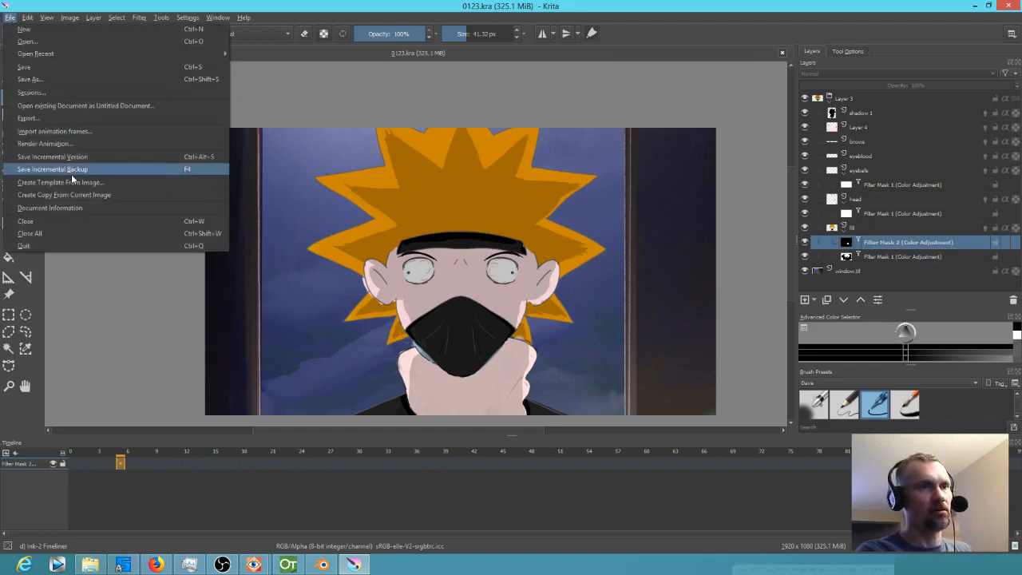
pyautogui.click(61, 143)
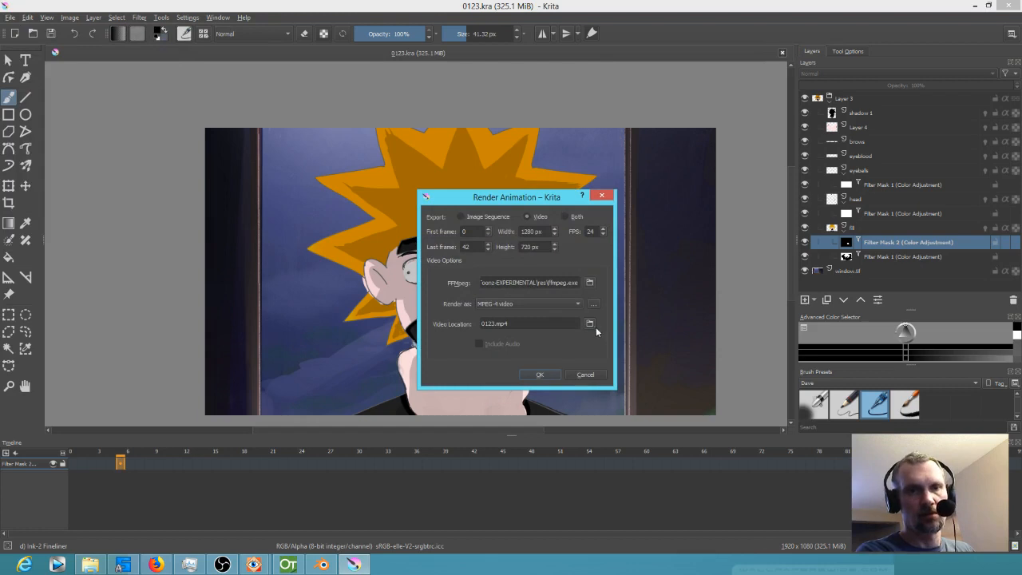
pyautogui.click(590, 325)
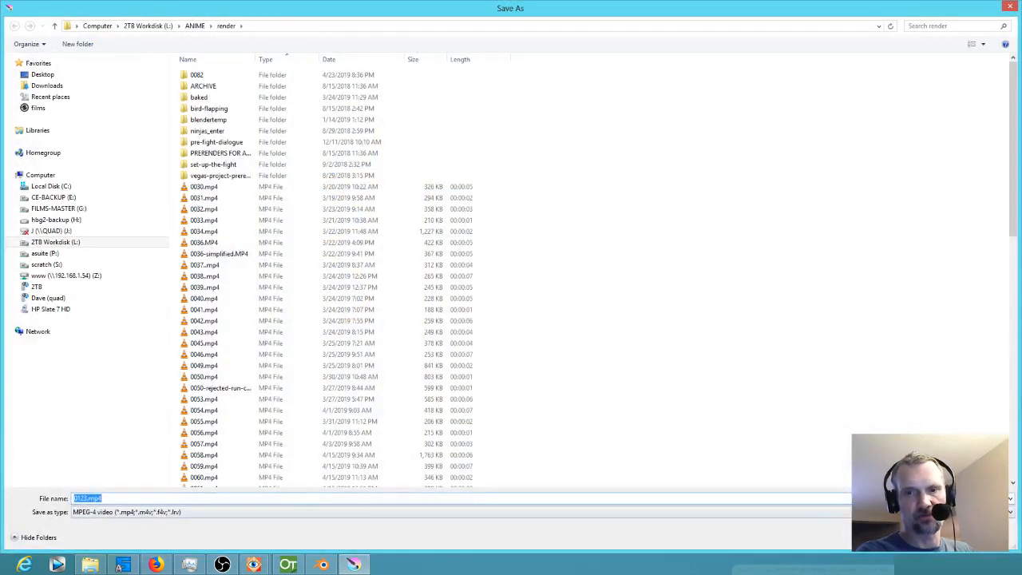
pyautogui.press('Return')
pyautogui.click(534, 289)
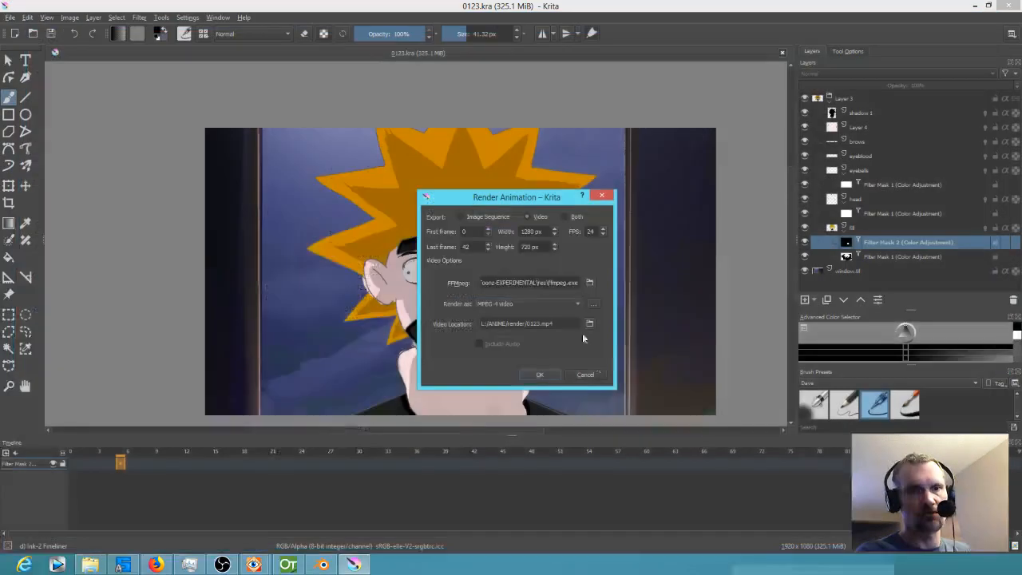
pyautogui.click(541, 374)
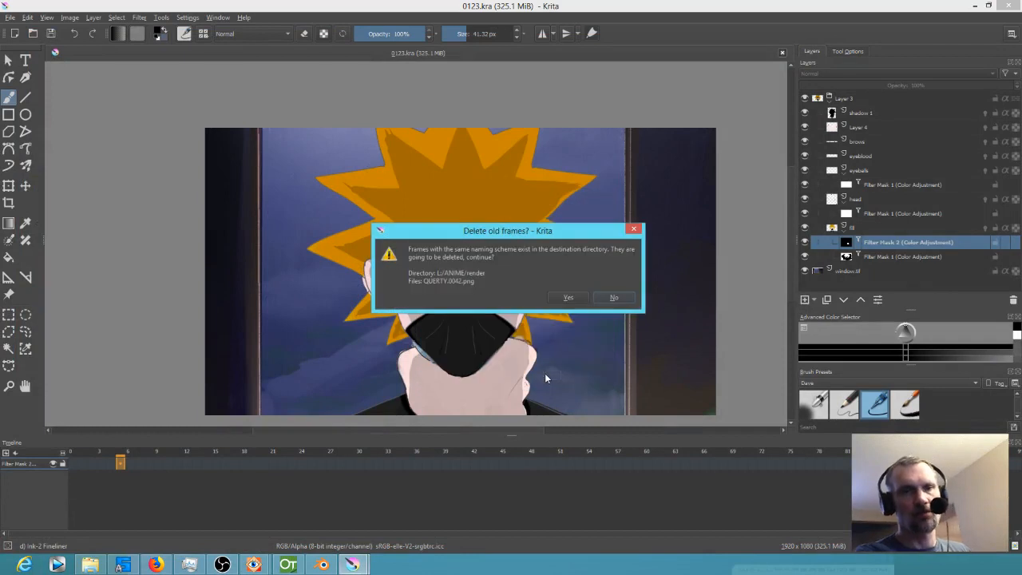
pyautogui.click(568, 298)
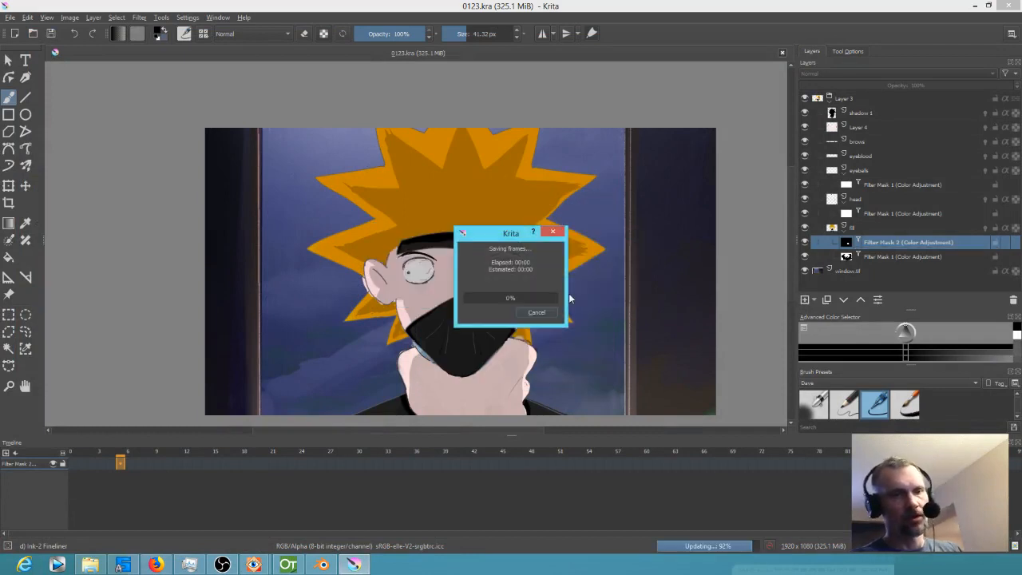
# Step: Switch to OpenToonz, open the sub_2 sub-scene in scene 0122, and play it back from frame 29
pyautogui.click(322, 564)
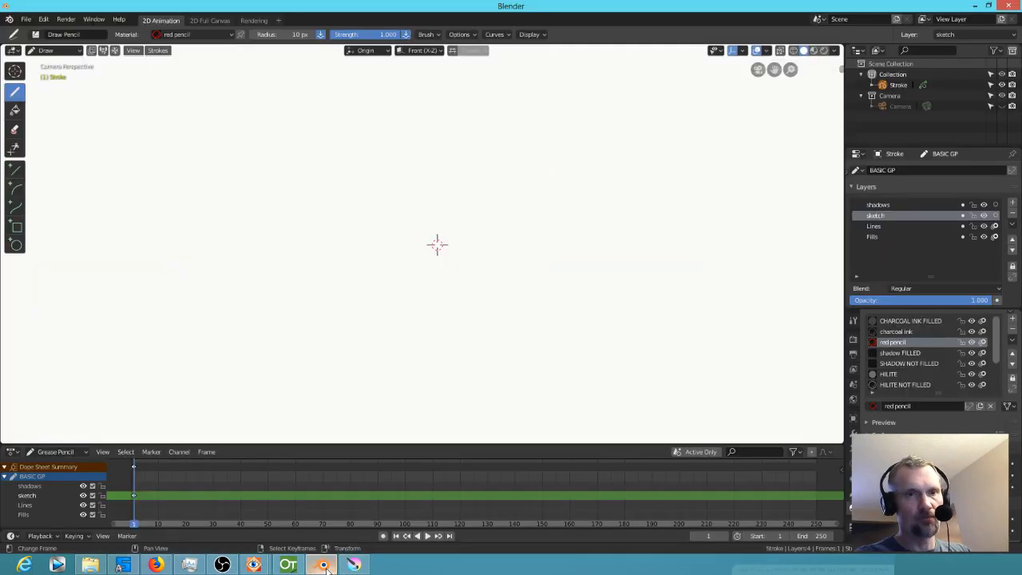
pyautogui.click(284, 566)
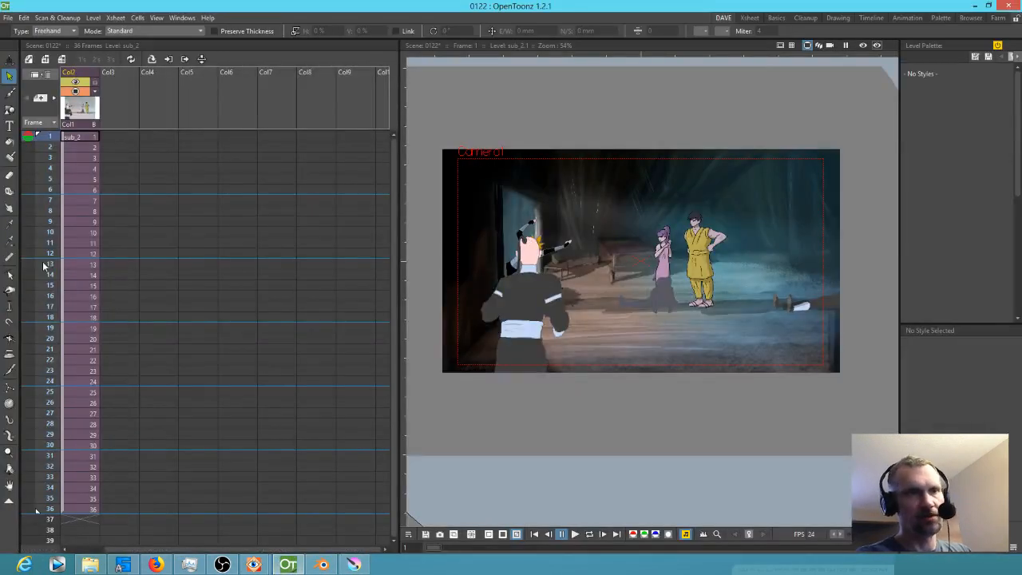
pyautogui.hscroll(-1, 291, 283)
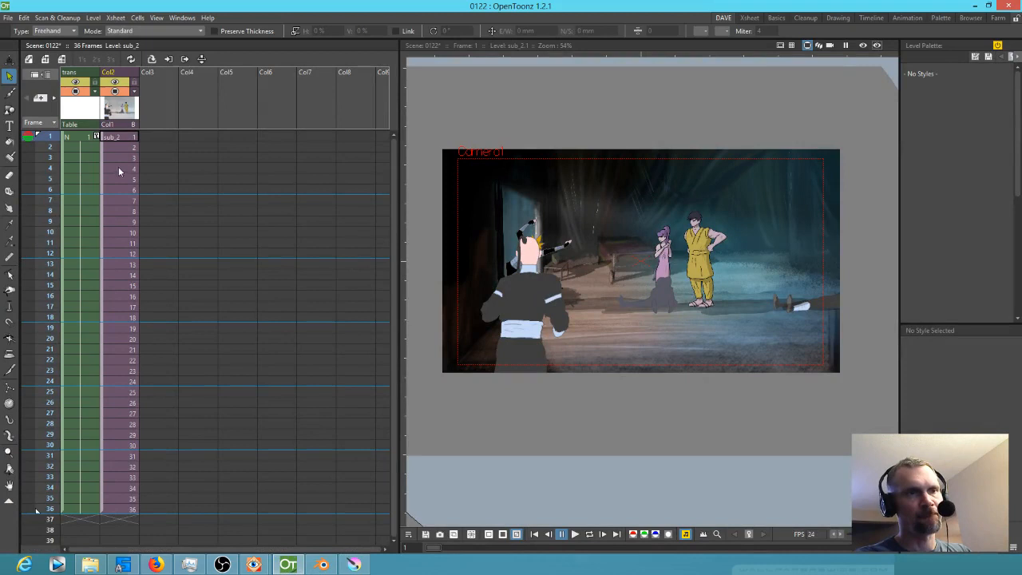
pyautogui.click(122, 120)
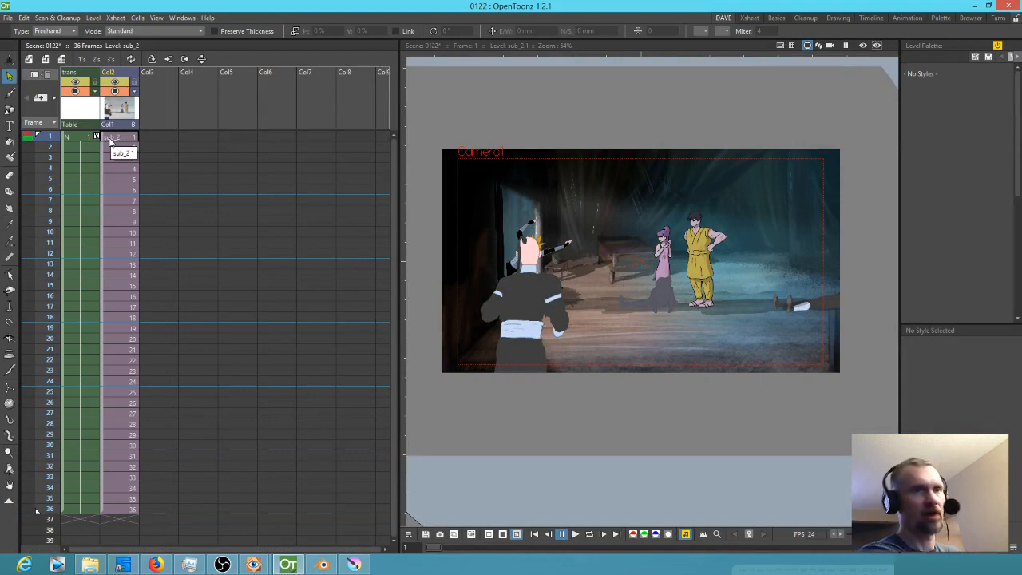
pyautogui.doubleClick(110, 141)
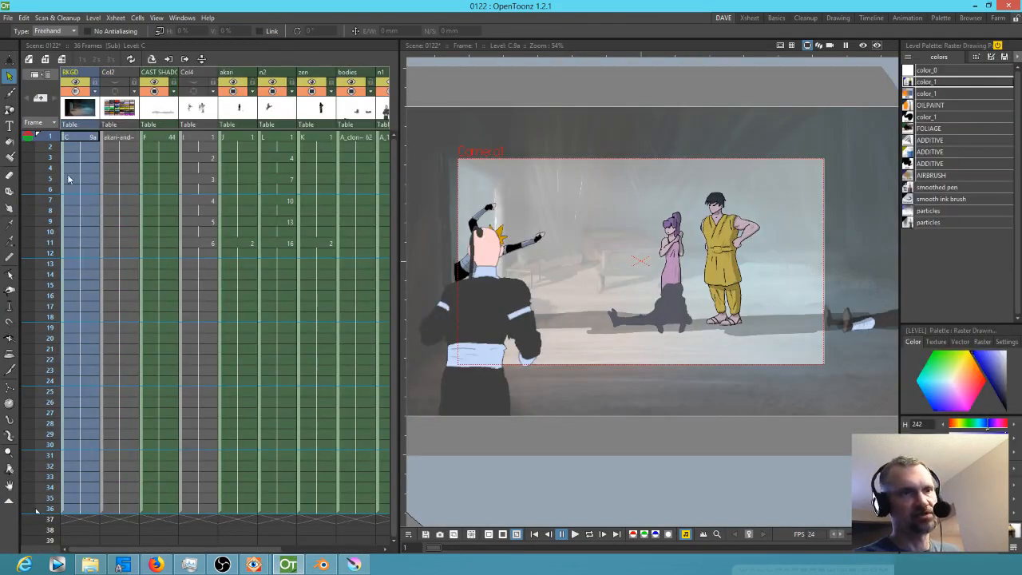
pyautogui.click(40, 435)
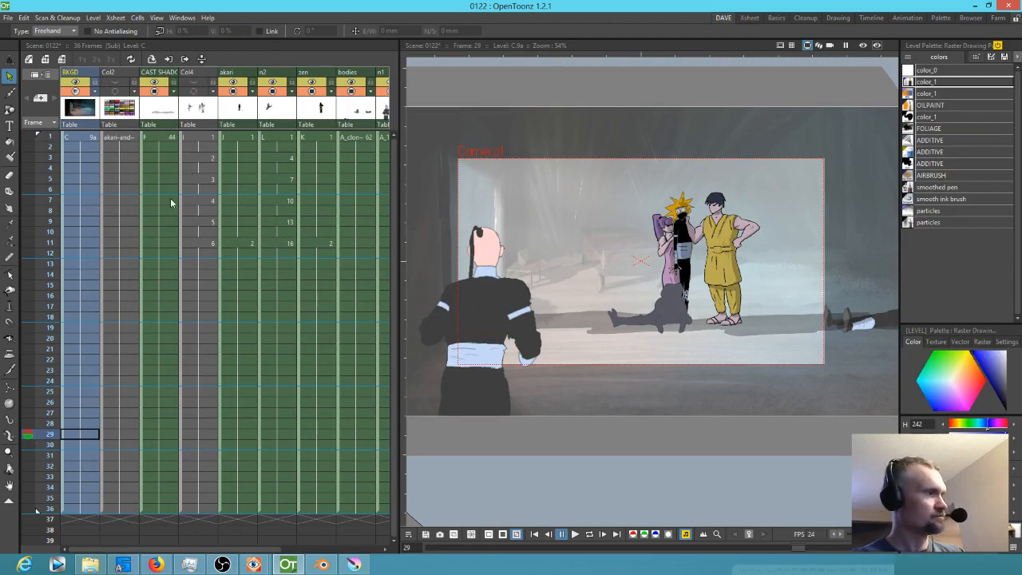
pyautogui.press('l')
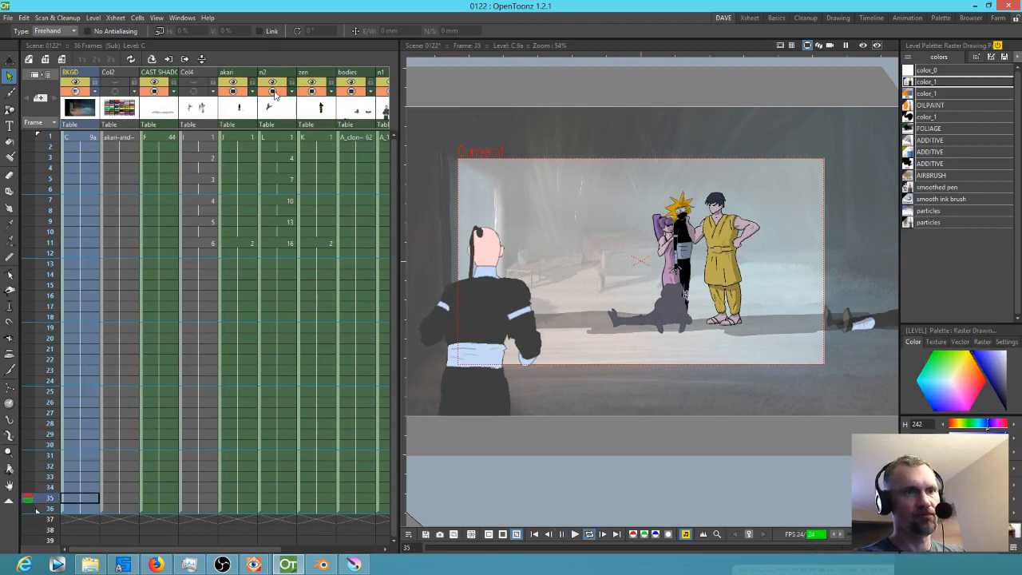
# Step: Inspect the n2 column's drawings, widen the Xsheet, and examine the columns through the final frame, 36
pyautogui.click(274, 94)
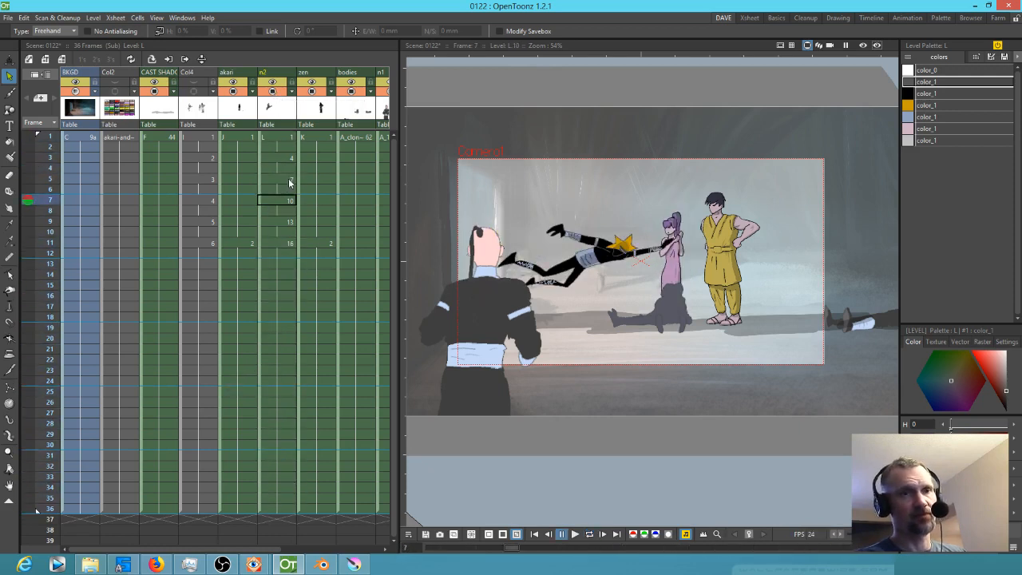
pyautogui.moveTo(402, 214); pyautogui.dragTo(429, 216)
pyautogui.moveTo(358, 199); pyautogui.dragTo(249, 186)
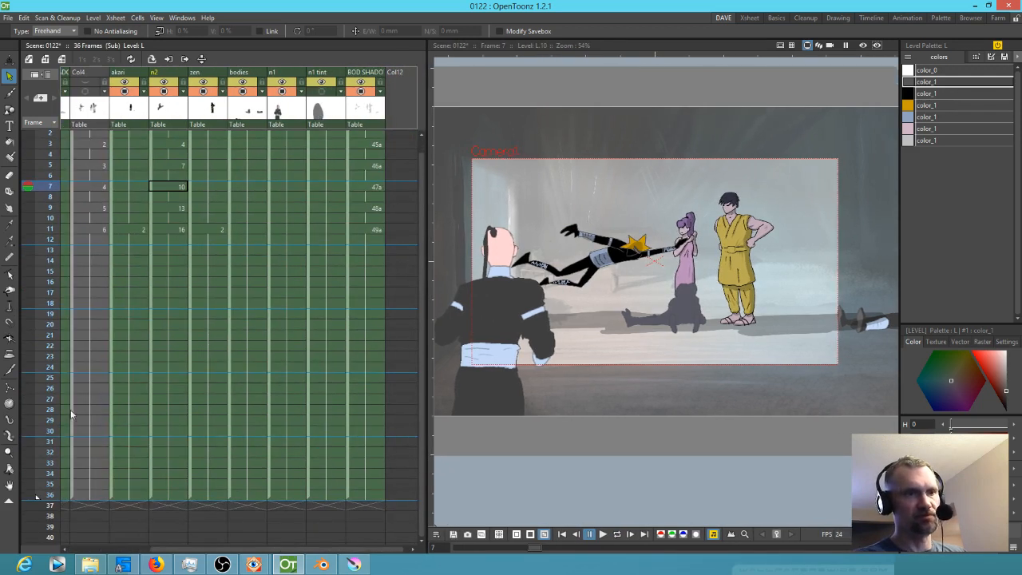
pyautogui.moveTo(47, 417); pyautogui.dragTo(40, 496)
pyautogui.scroll(-5, 221, 483)
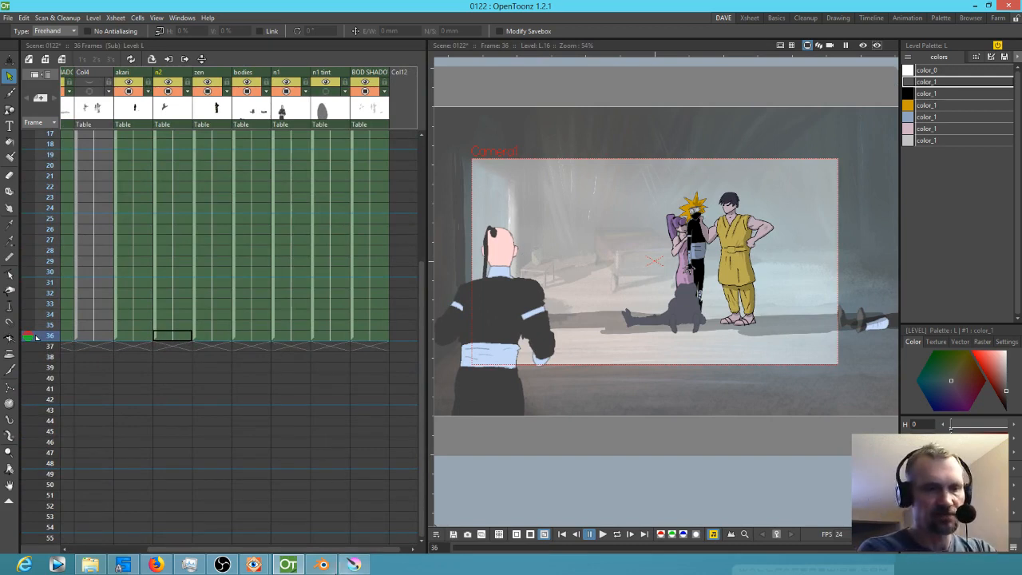
# Step: Switch to Blender and open the recent file OPENING SCENE VIDEO EDIT - blender 2.8.blend
pyautogui.click(326, 565)
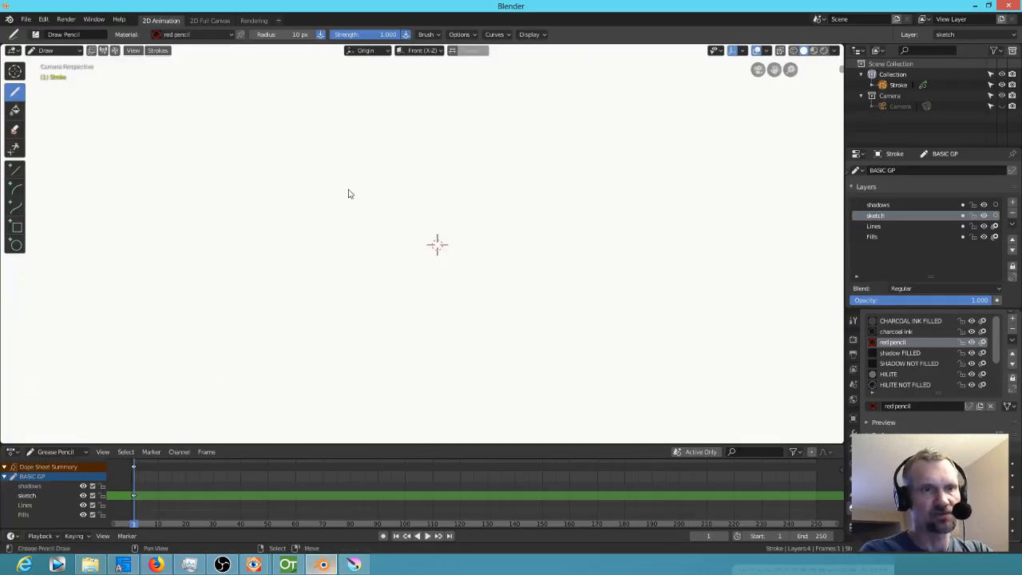
pyautogui.click(26, 19)
pyautogui.moveTo(35, 56)
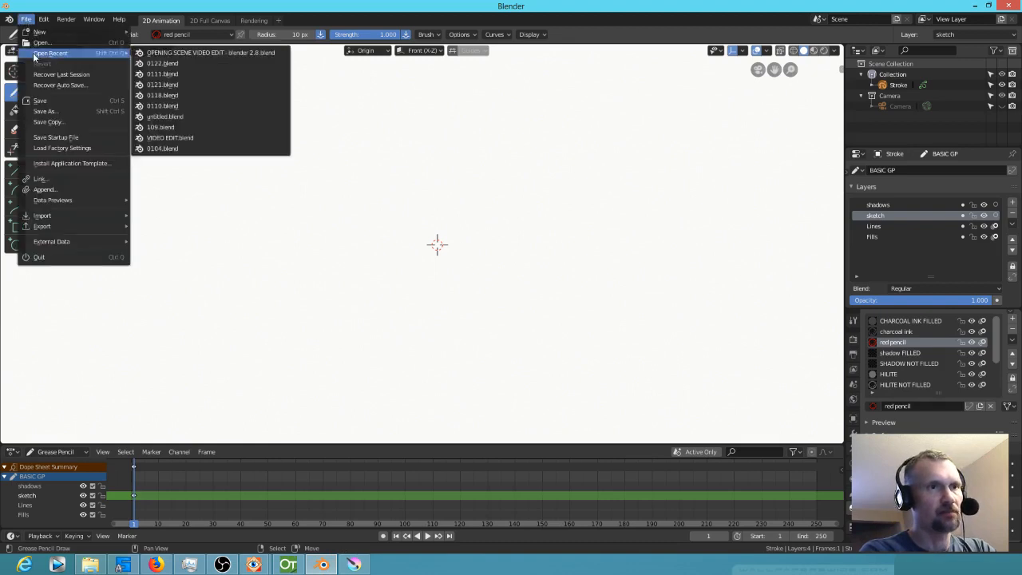
pyautogui.click(185, 53)
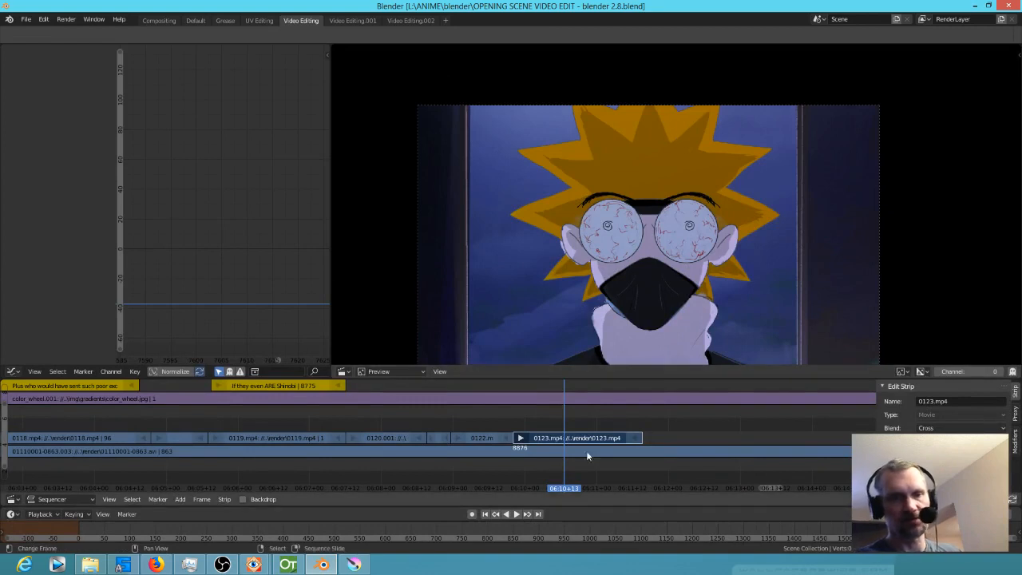
# Step: Play the edit through the 0123.mp4 strip, and replay the section around 0122.mp4
pyautogui.moveTo(490, 477); pyautogui.dragTo(385, 468)
pyautogui.scroll(-3, 394, 465)
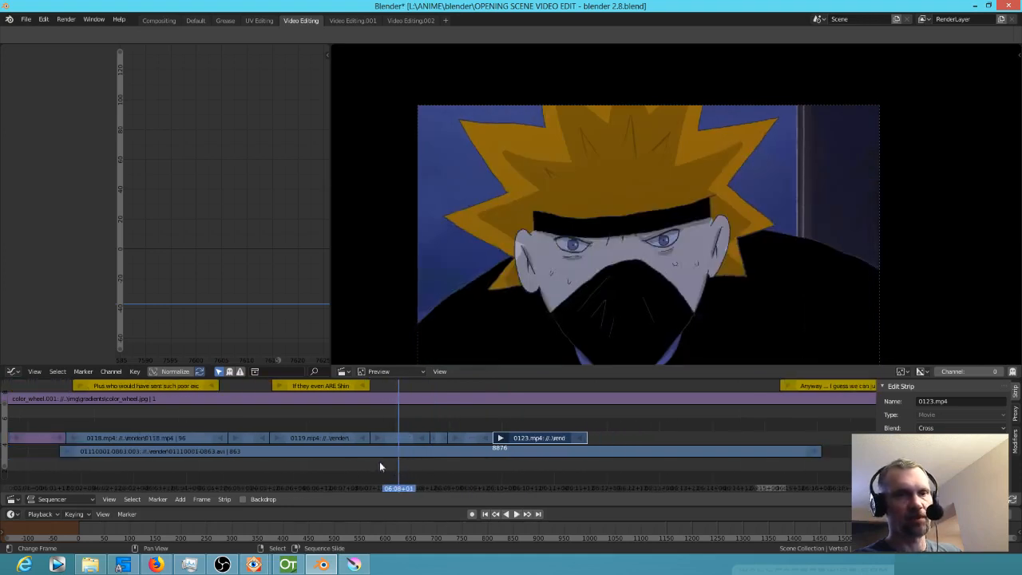
pyautogui.click(235, 476)
pyautogui.press('space')
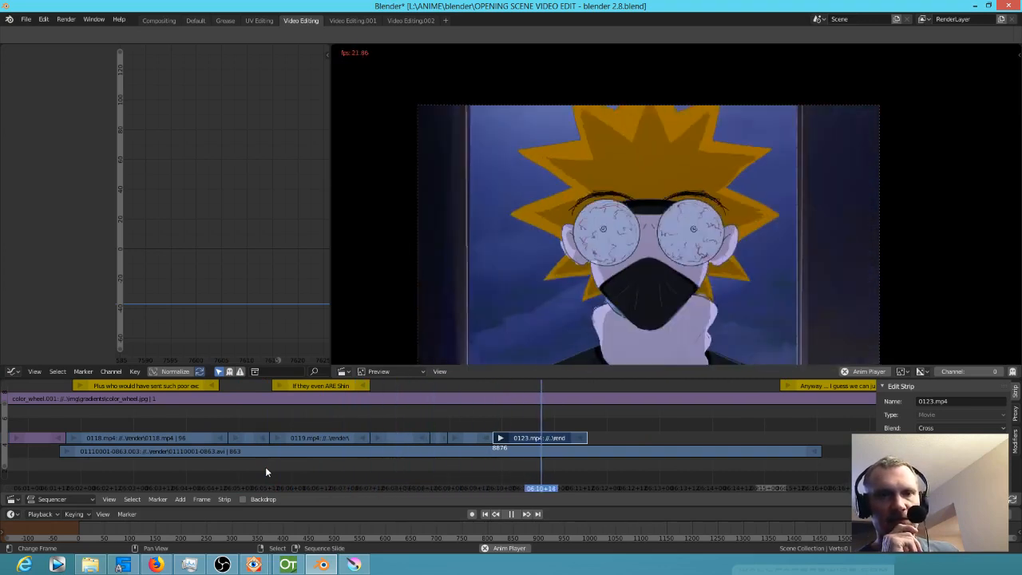
pyautogui.press('space')
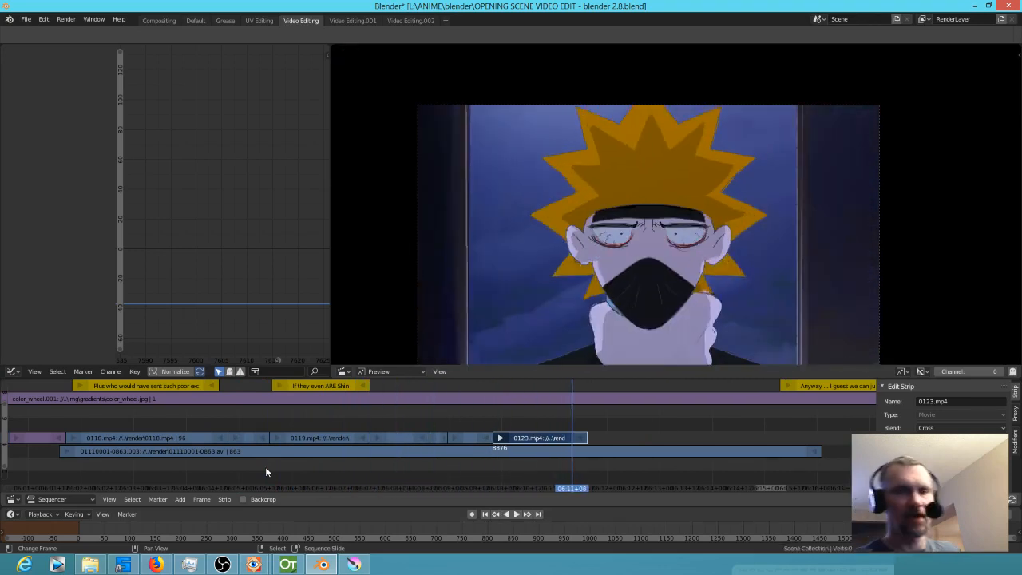
pyautogui.click(478, 465)
pyautogui.press('space')
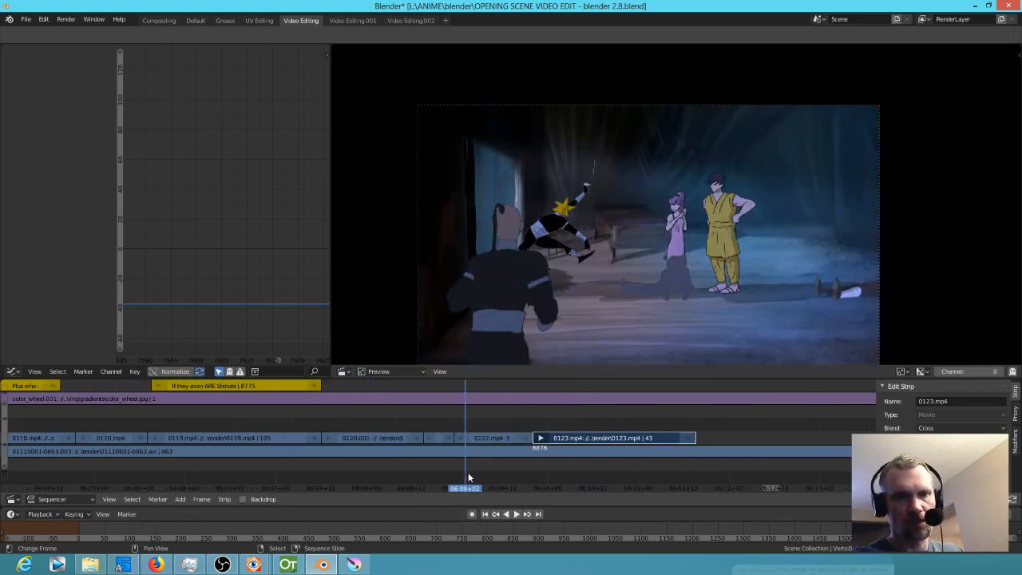
pyautogui.press('space')
# Step: Shorten the end of the 0122.mp4 strip, move 0123.mp4 earlier to meet it, and play back the cut
pyautogui.moveTo(528, 444); pyautogui.dragTo(567, 440)
pyautogui.click(469, 471)
pyautogui.press('space')
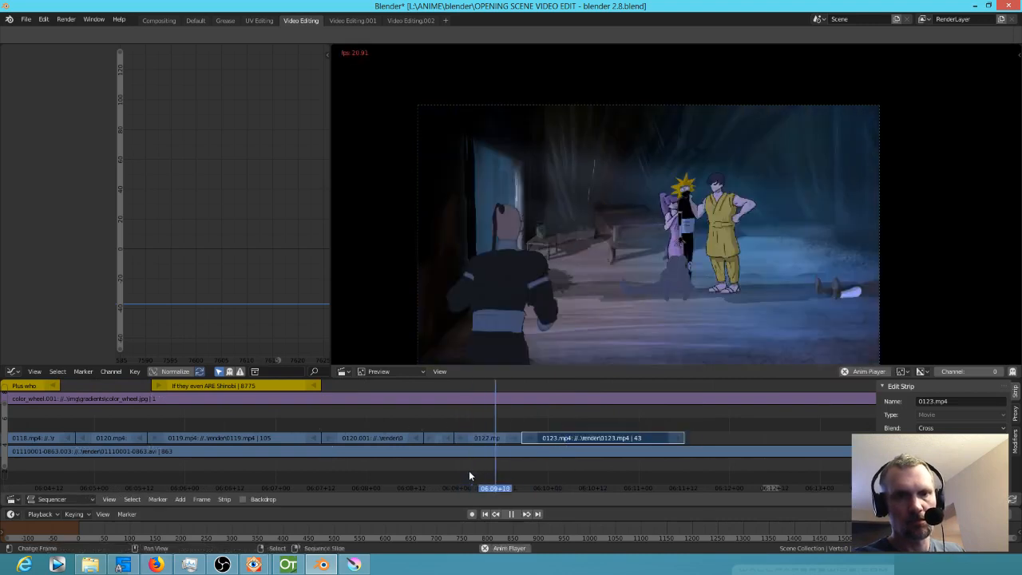
pyautogui.click(413, 479)
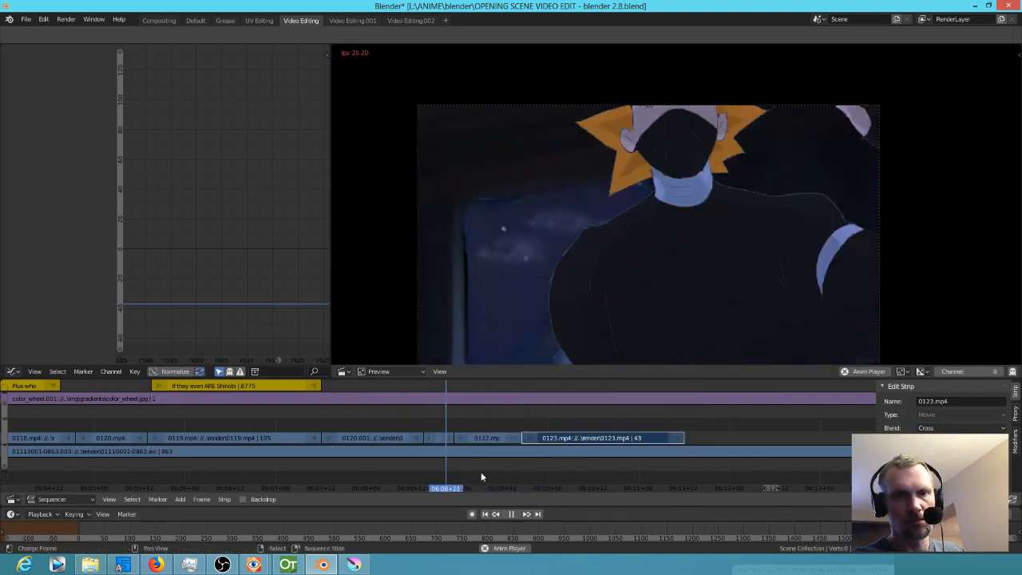
pyautogui.press('space')
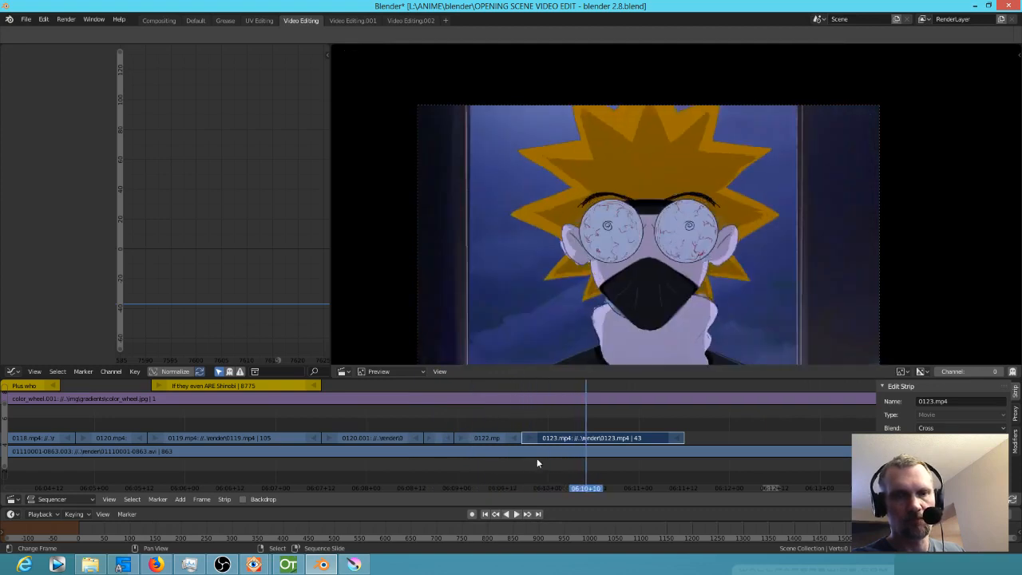
pyautogui.scroll(3, 532, 457)
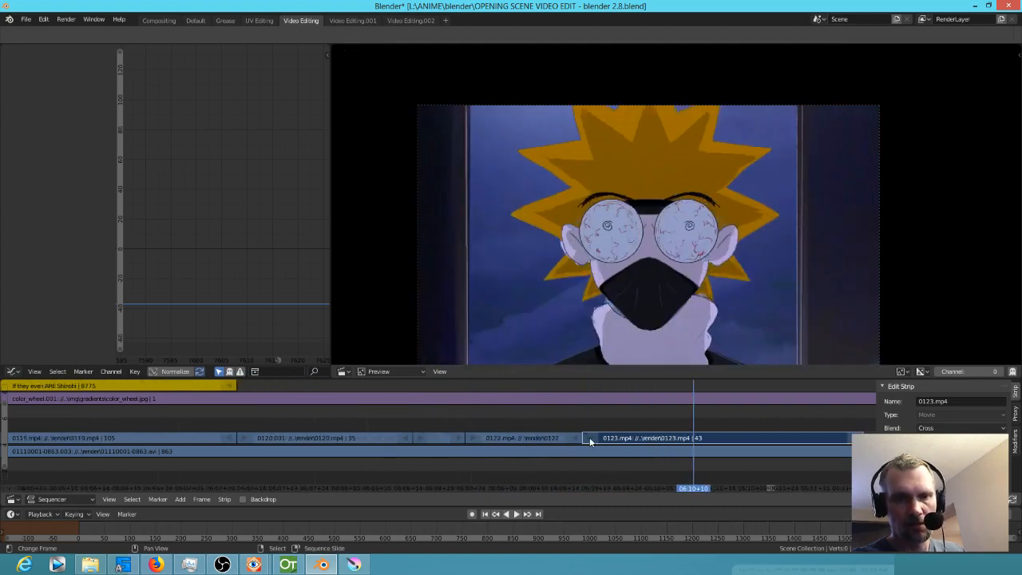
# Step: Trim the start of the 0123.mp4 strip, keep it butted against 0122.mp4, and replay the sequence across the cut
pyautogui.moveTo(590, 441); pyautogui.dragTo(605, 442)
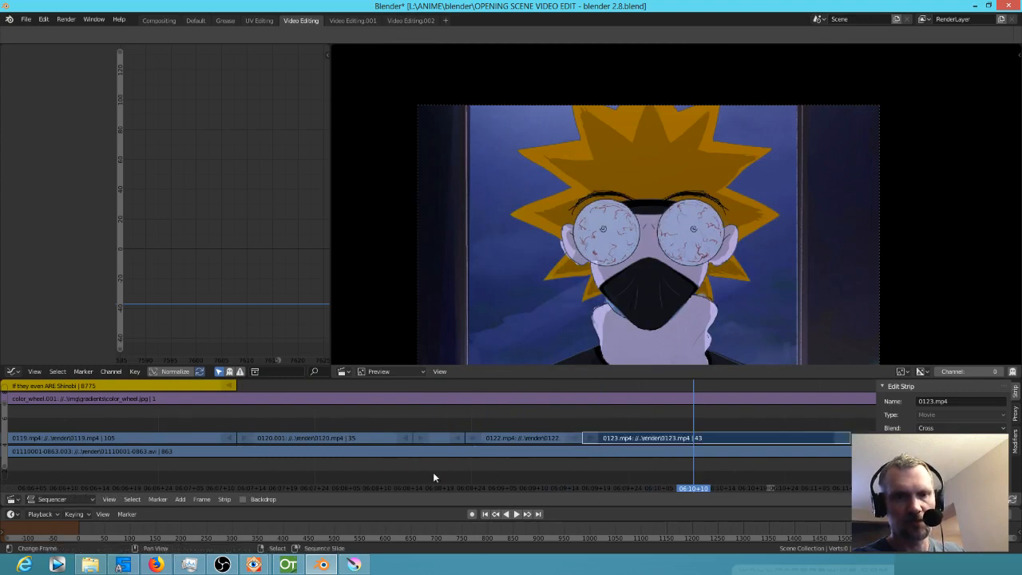
pyautogui.click(380, 470)
pyautogui.press('space')
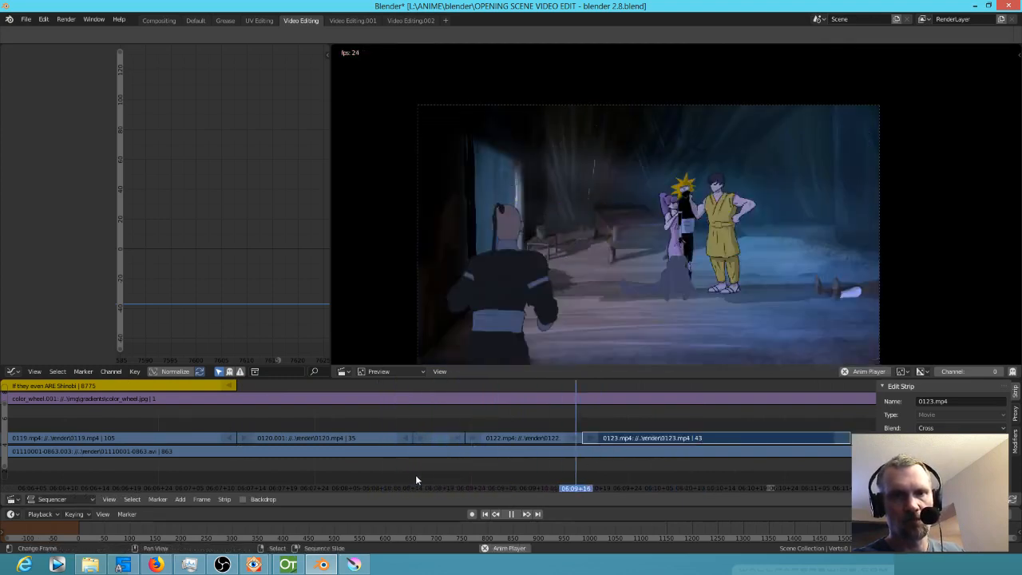
pyautogui.click(547, 468)
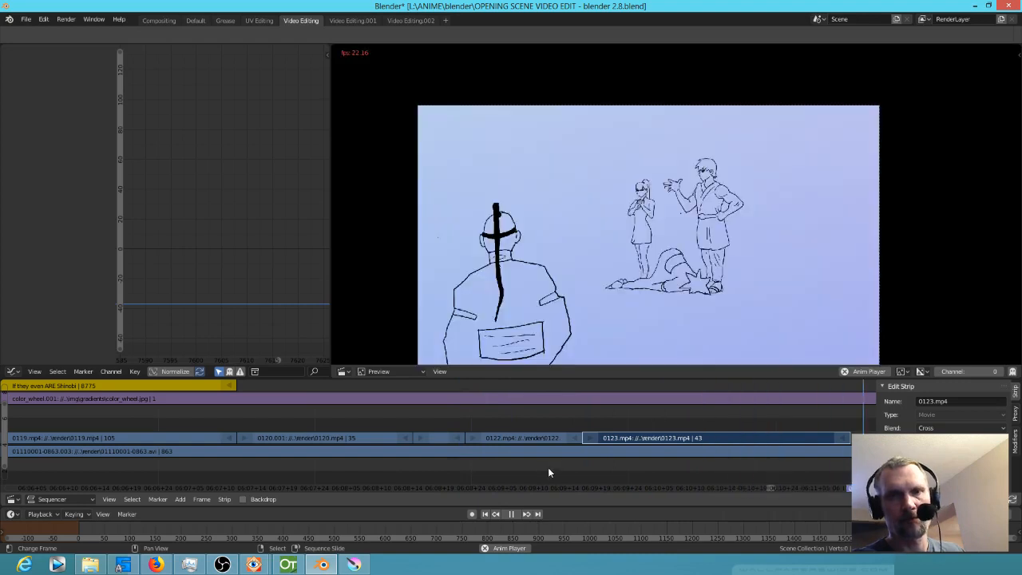
pyautogui.press('space')
pyautogui.click(450, 470)
pyautogui.press('space')
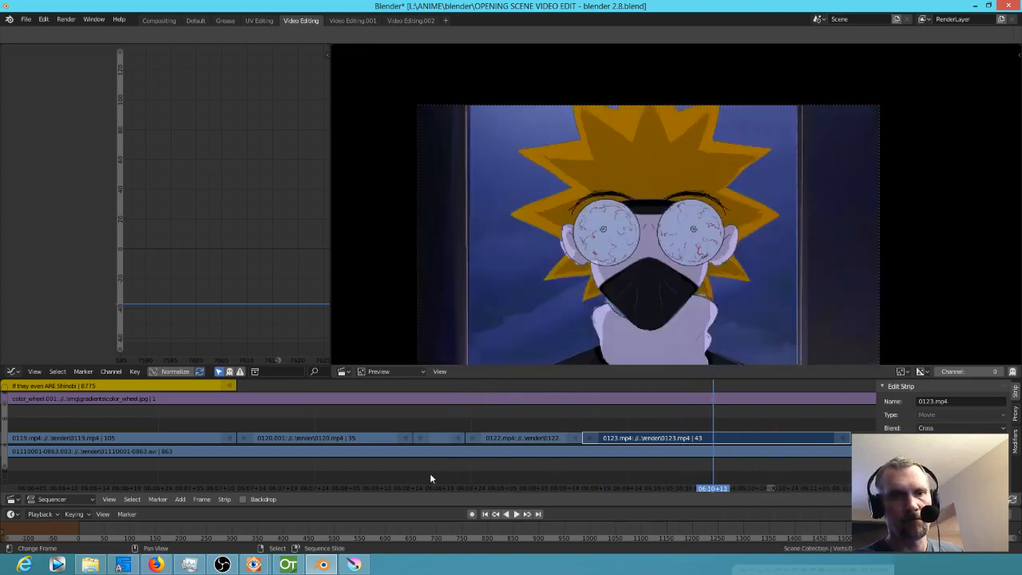
pyautogui.press('space')
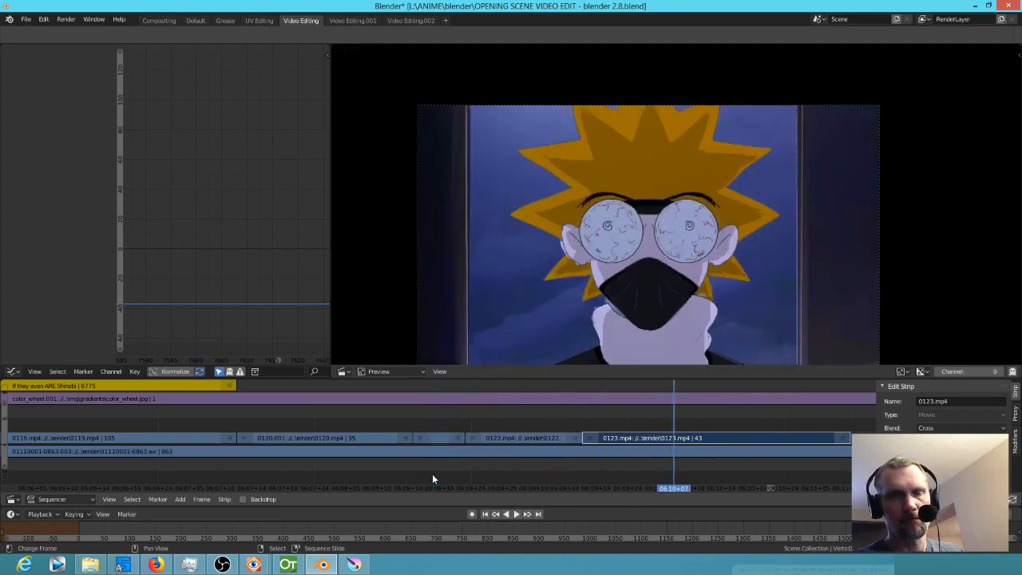
pyautogui.scroll(-6, 647, 471)
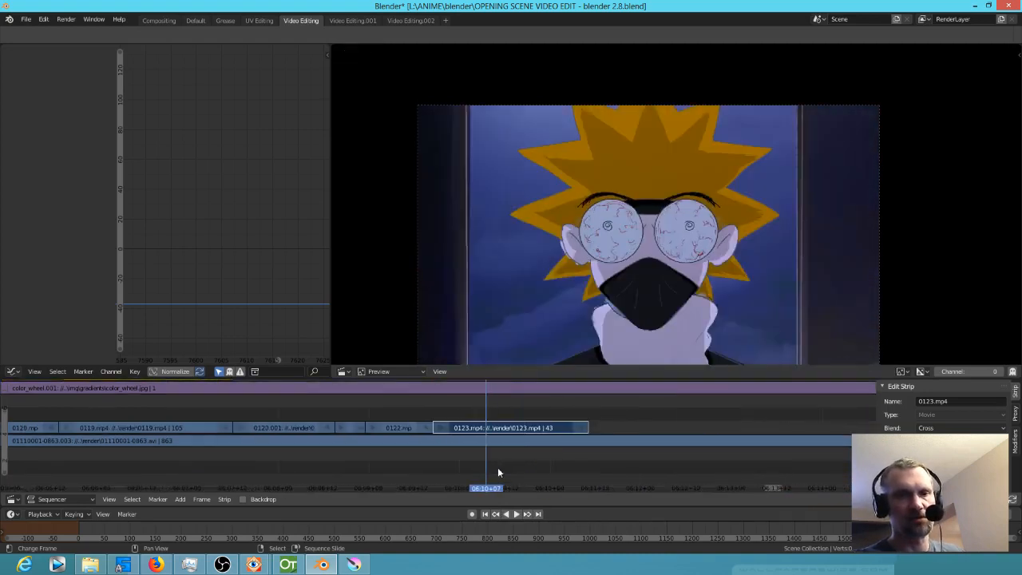
pyautogui.click(325, 472)
pyautogui.press('space')
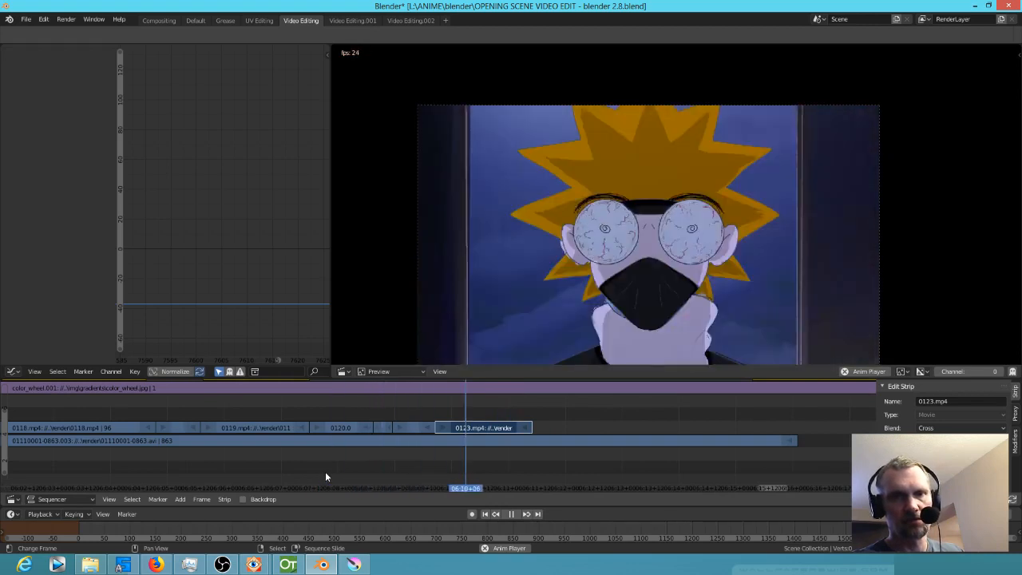
pyautogui.press('space')
# Step: Restore trimmed frames at the start of the 0123.mp4 strip while keeping it against 0122.mp4, and play it back
pyautogui.moveTo(470, 431)
pyautogui.mouseDown()
pyautogui.moveTo(519, 431)
pyautogui.moveTo(465, 432)
pyautogui.moveTo(460, 466)
pyautogui.moveTo(471, 467)
pyautogui.mouseUp()
pyautogui.moveTo(515, 430); pyautogui.dragTo(474, 430)
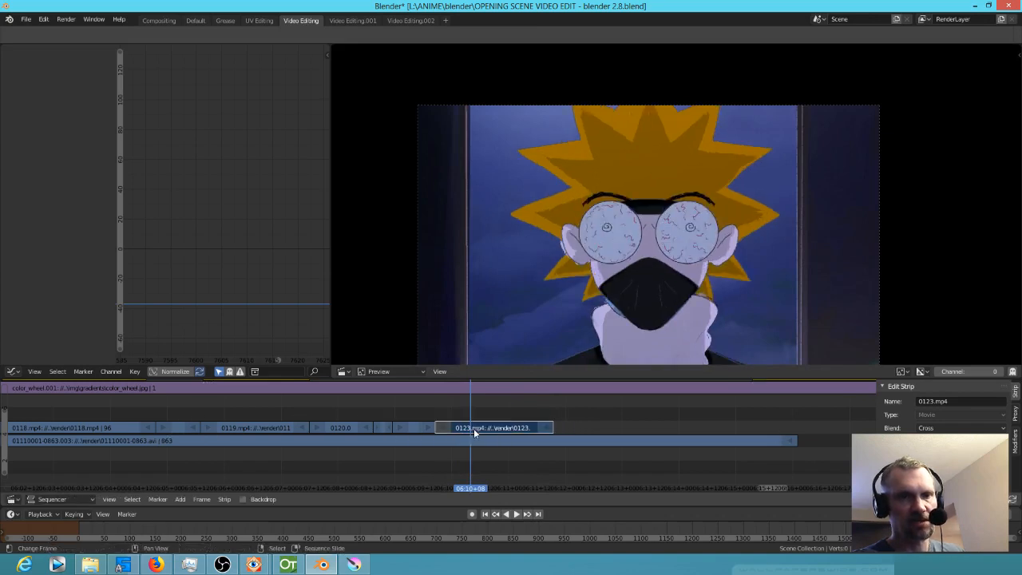
pyautogui.moveTo(365, 471); pyautogui.dragTo(390, 479)
pyautogui.scroll(3, 429, 470)
pyautogui.scroll(2, 412, 479)
pyautogui.press('space')
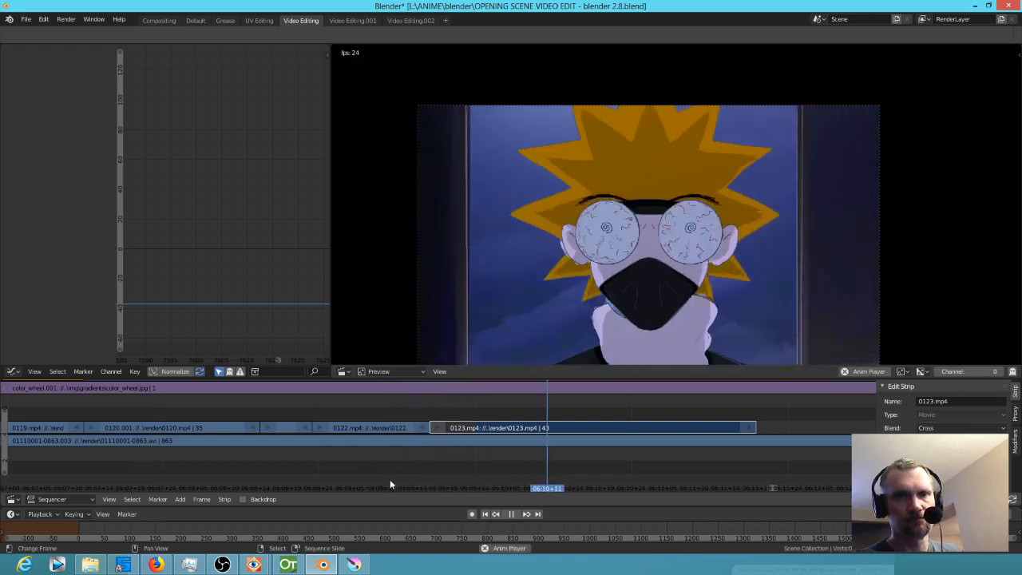
# Step: Replay the cut from 0122.mp4 and scrub the opening frames of 0123.mp4 up to 06:10+02
pyautogui.moveTo(354, 477); pyautogui.dragTo(332, 483)
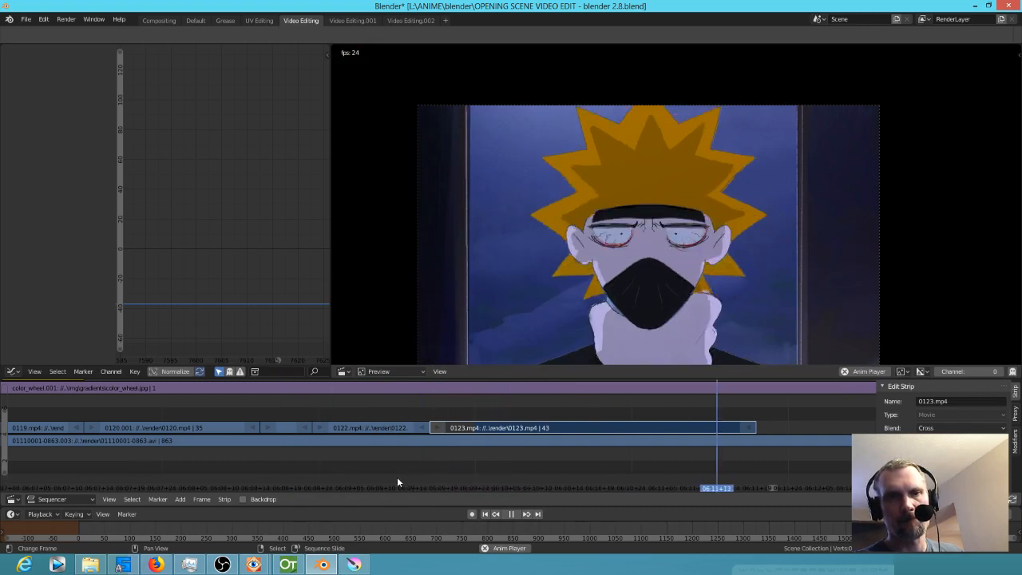
pyautogui.press('space')
pyautogui.click(293, 482)
pyautogui.press('space')
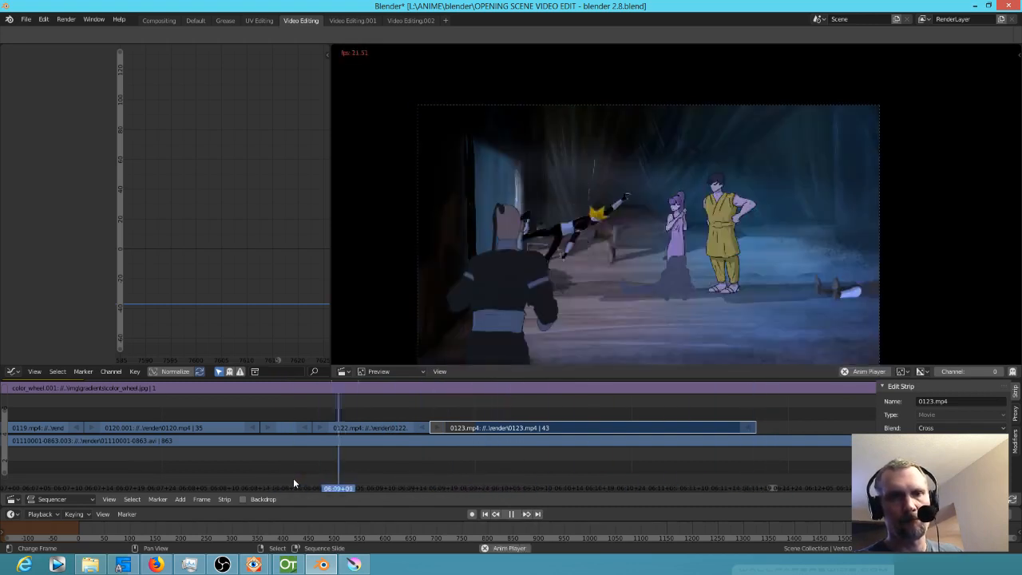
pyautogui.press('space')
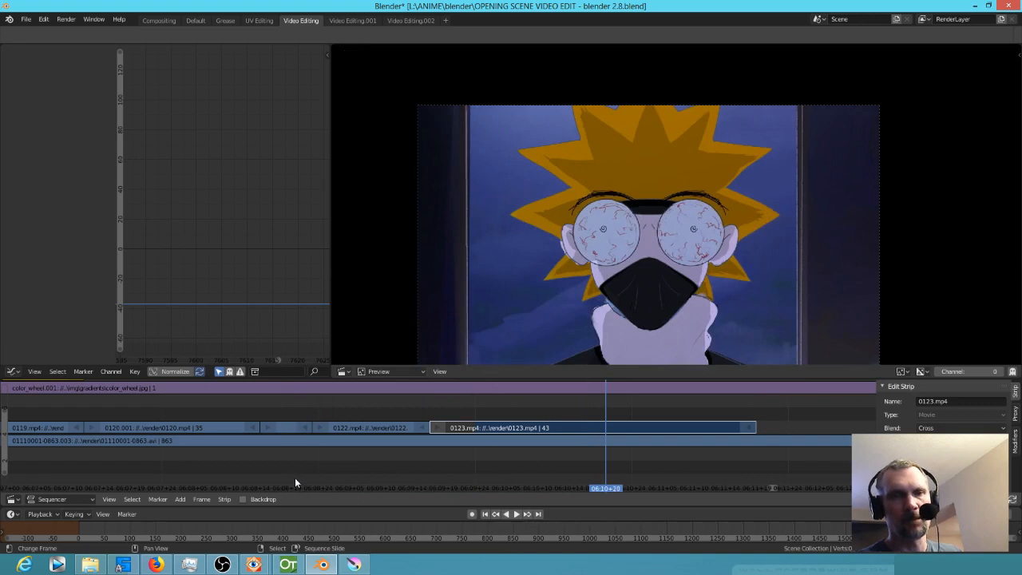
pyautogui.click(426, 459)
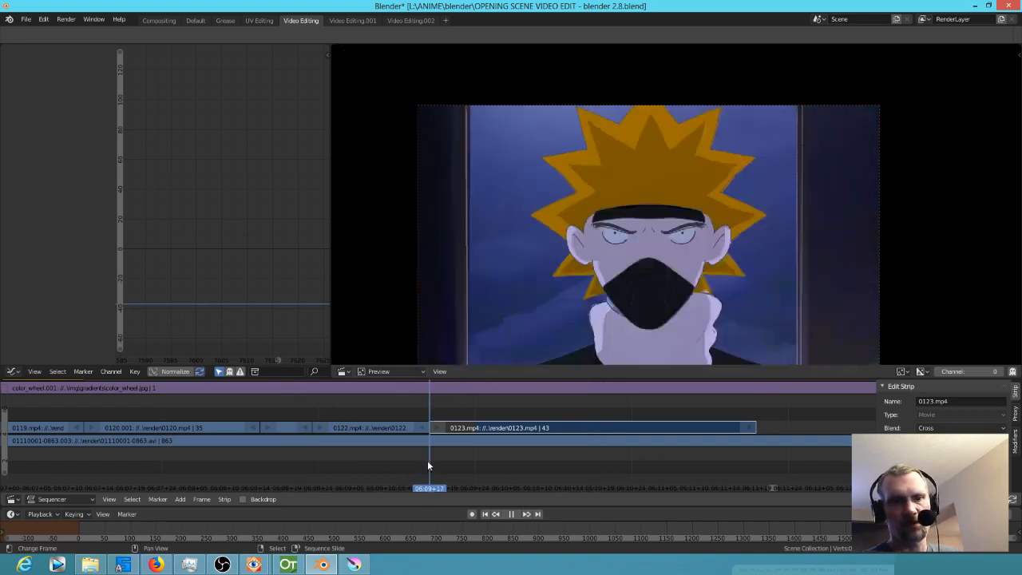
pyautogui.press('space')
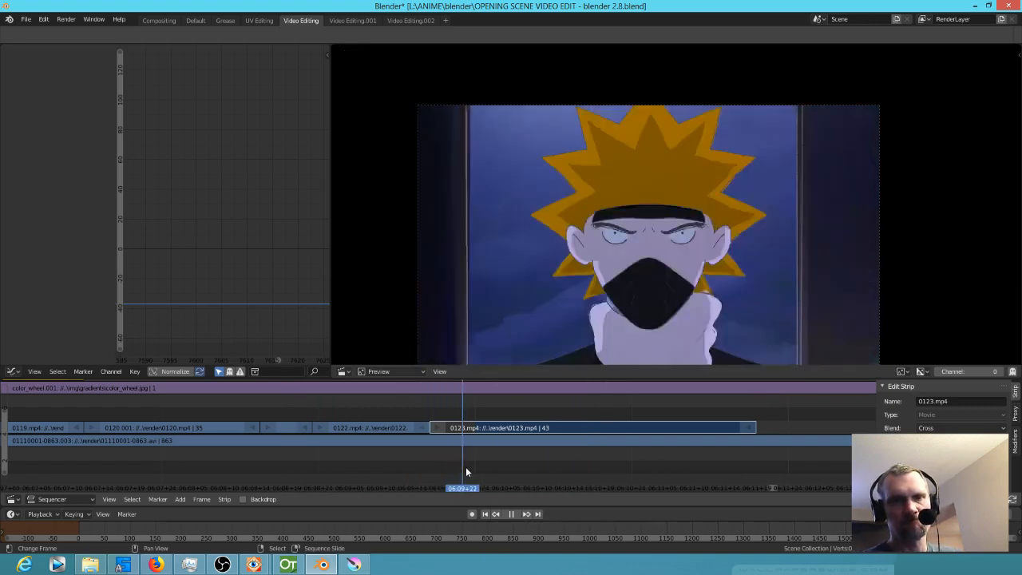
pyautogui.moveTo(491, 468)
pyautogui.mouseDown()
pyautogui.moveTo(476, 472)
pyautogui.moveTo(488, 471)
pyautogui.mouseUp()
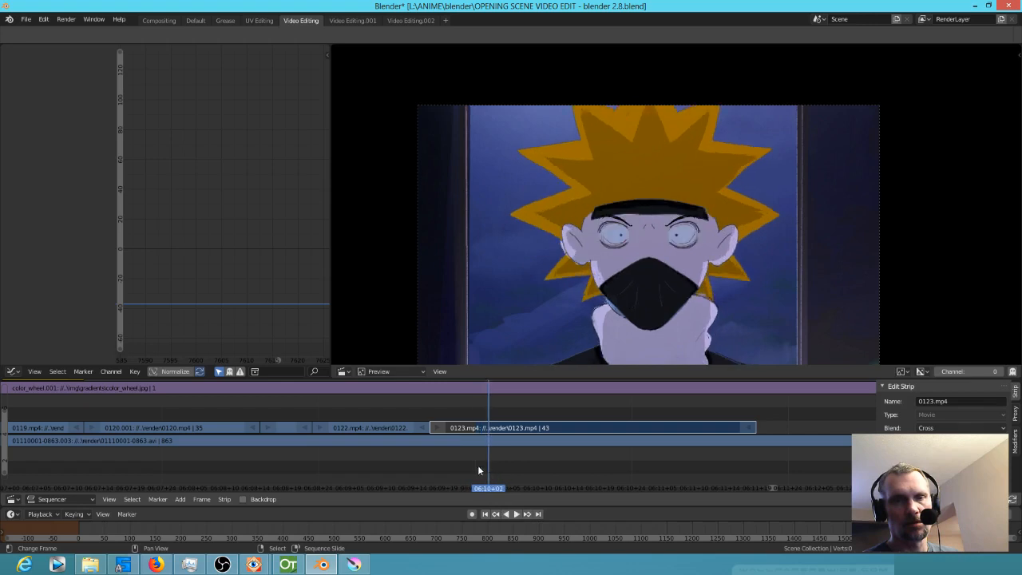
# Step: Trim 0123.mp4 to begin on the wide-eyed drawing, keep it against 0122.mp4, and compare its first and last drawings
pyautogui.moveTo(436, 428)
pyautogui.mouseDown()
pyautogui.moveTo(476, 429)
pyautogui.moveTo(456, 430)
pyautogui.mouseUp()
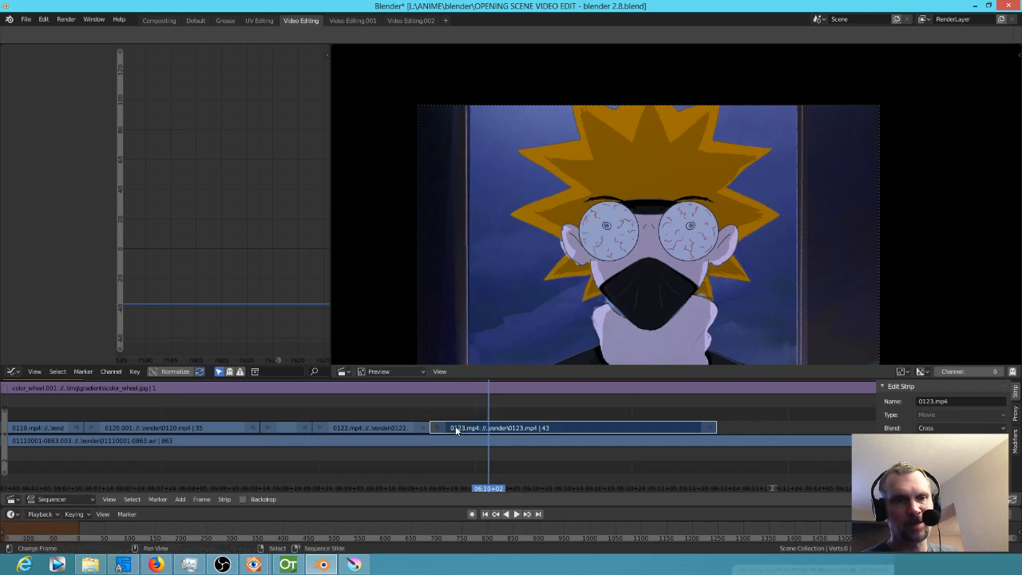
pyautogui.moveTo(410, 480); pyautogui.dragTo(683, 482)
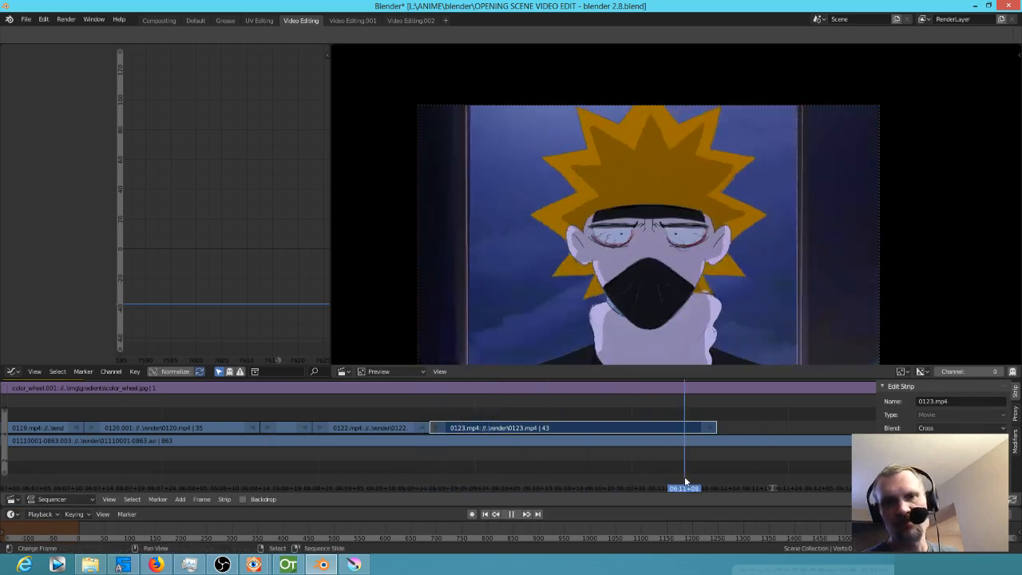
pyautogui.moveTo(684, 476); pyautogui.dragTo(449, 473)
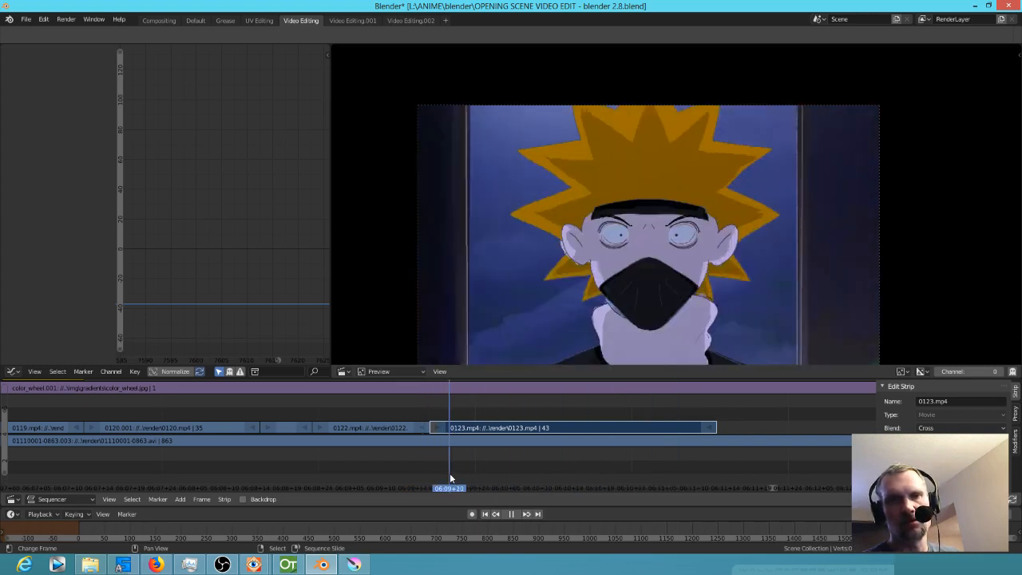
pyautogui.click(702, 472)
pyautogui.moveTo(702, 473); pyautogui.dragTo(511, 477)
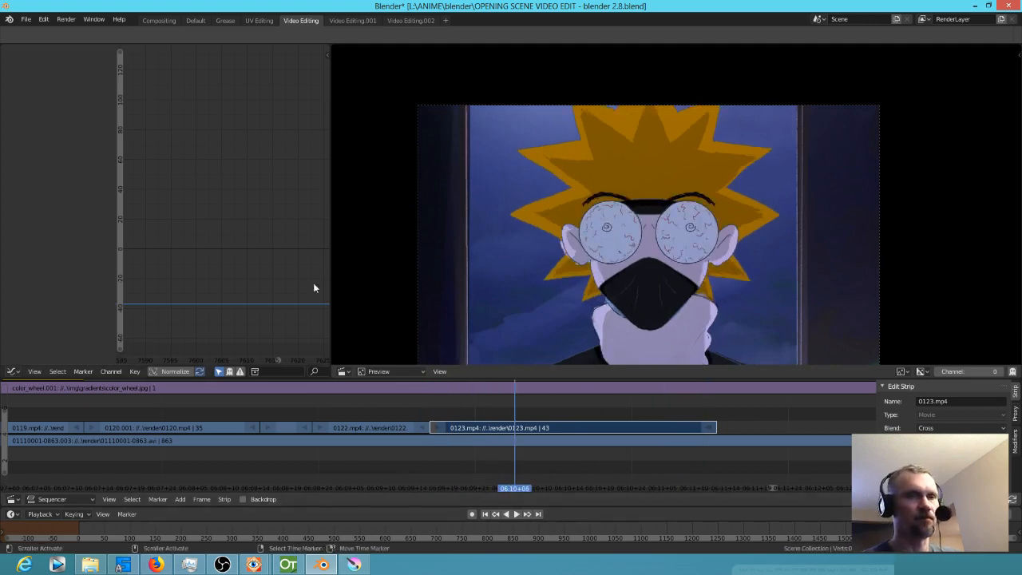
# Step: Save the video edit file and switch to Krita with 0123.kra open
pyautogui.click(26, 20)
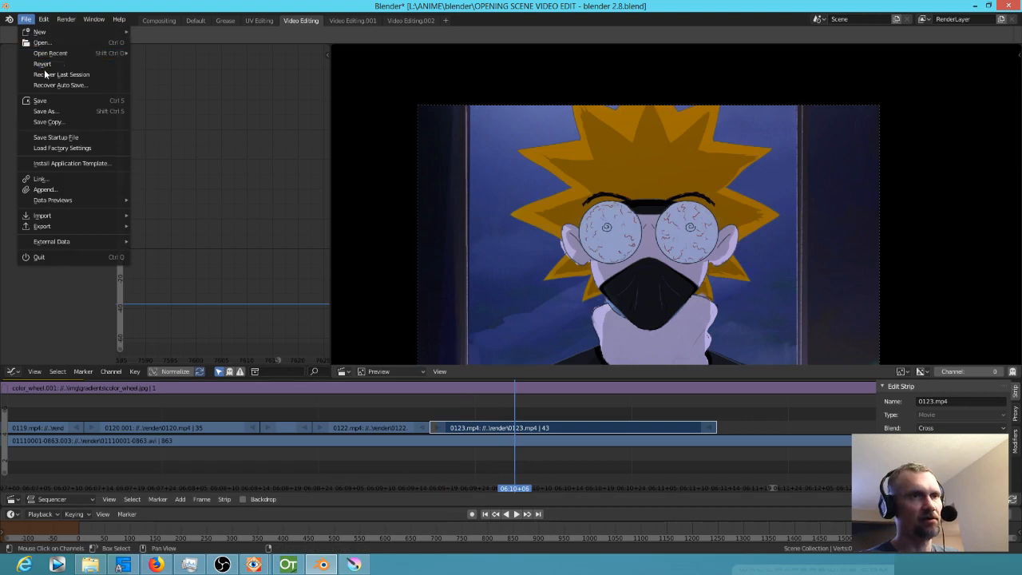
pyautogui.click(39, 101)
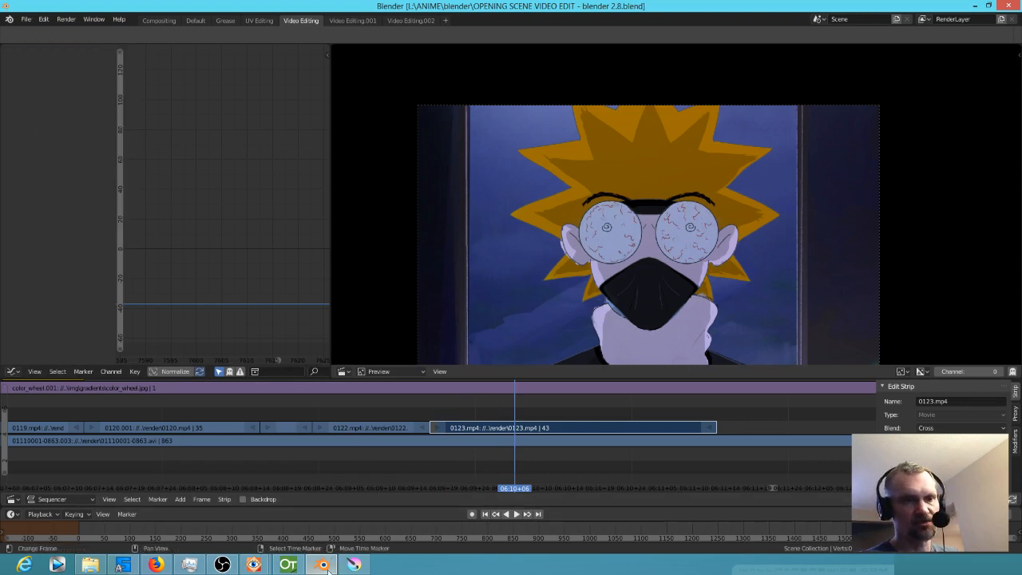
pyautogui.click(354, 564)
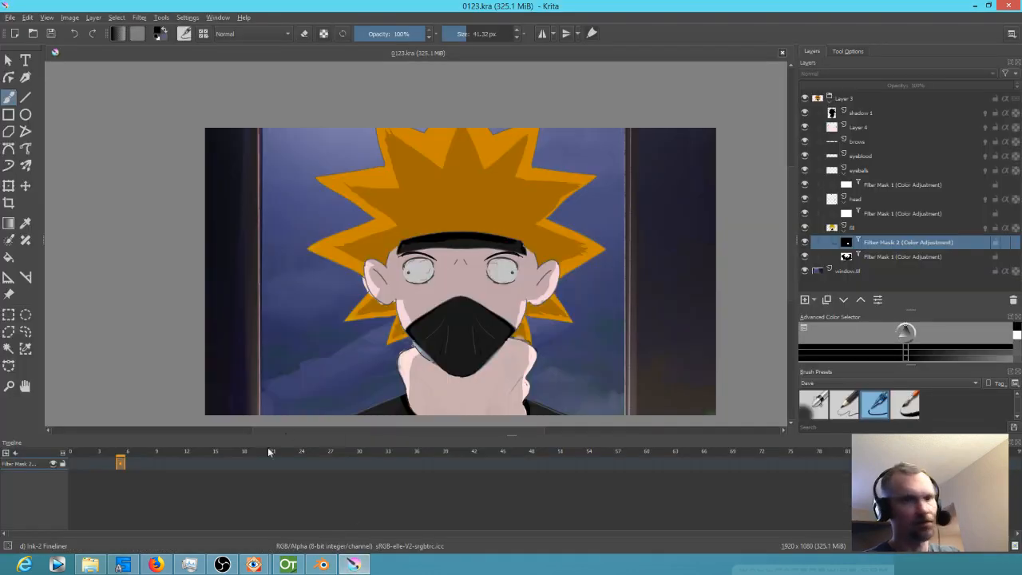
# Step: Go to frame 0, select the eyeballs layer, and toggle its visibility off and on to check its contents
pyautogui.click(78, 458)
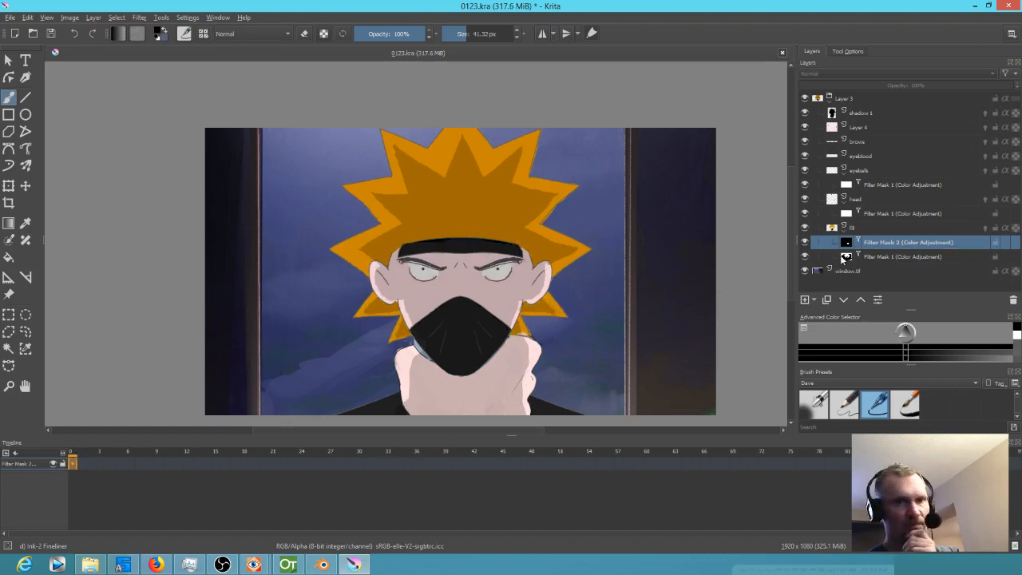
pyautogui.click(861, 170)
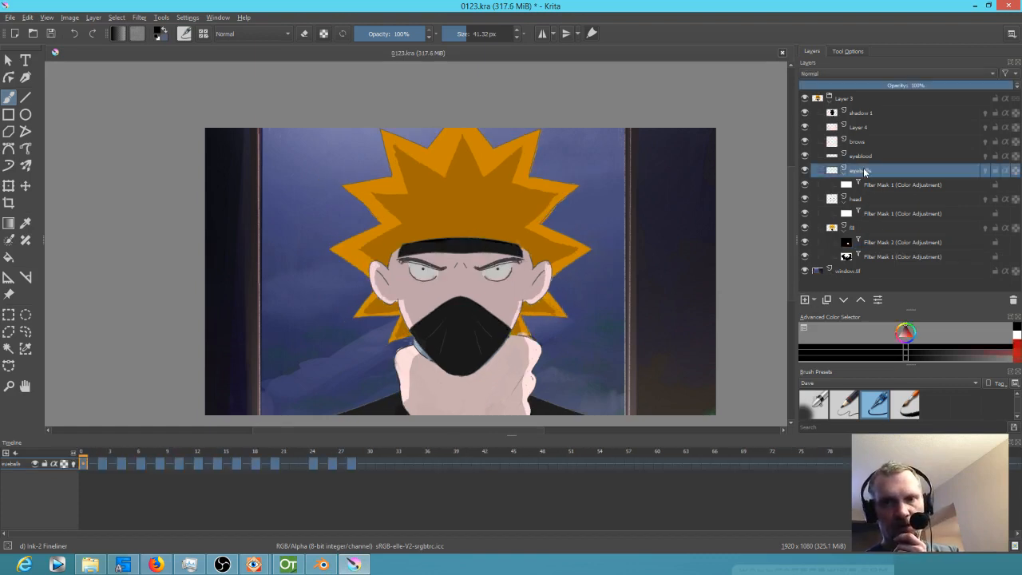
pyautogui.click(805, 172)
pyautogui.click(804, 172)
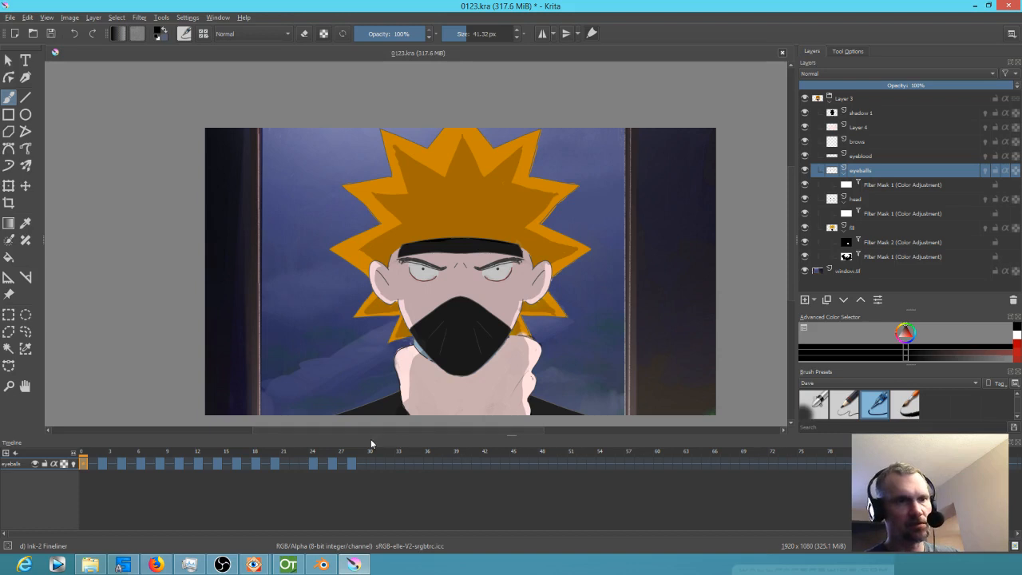
# Step: Save 0123.kra, and replace the eyeballs layer's frame 0 drawing with a copy of its frame 28 drawing
pyautogui.click(352, 466)
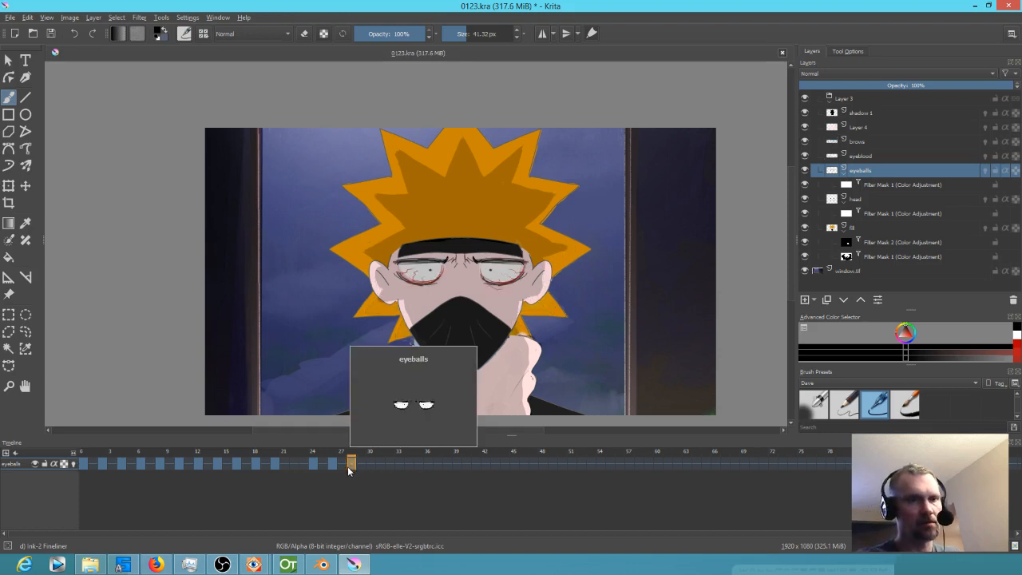
pyautogui.click(86, 465)
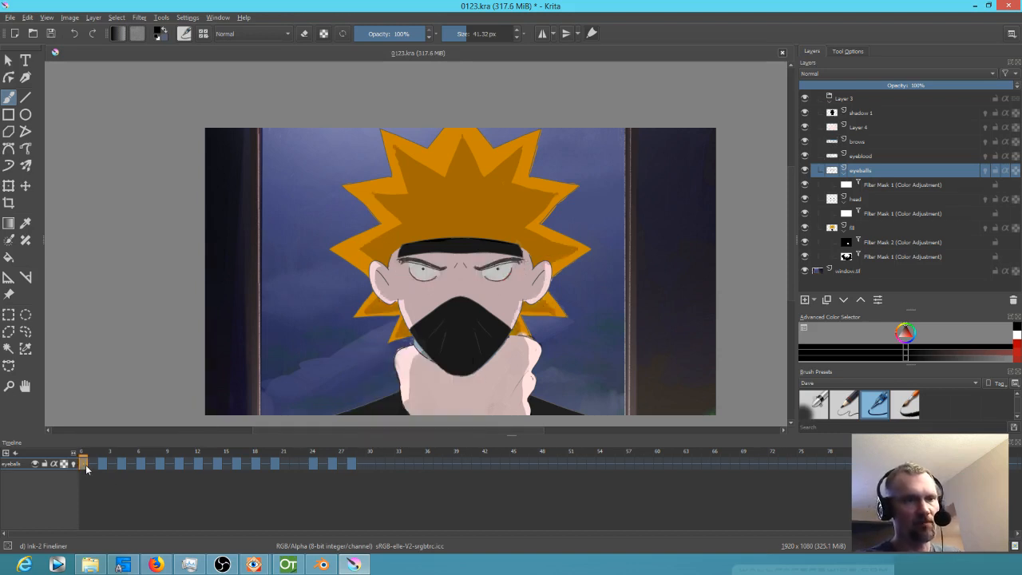
pyautogui.click(352, 465)
pyautogui.click(51, 33)
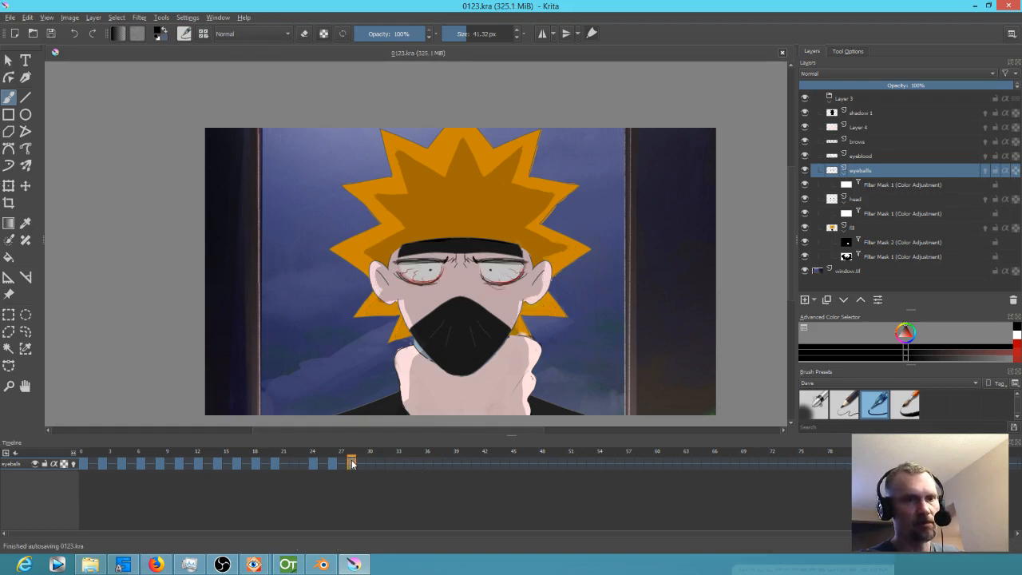
pyautogui.click(82, 464)
pyautogui.moveTo(84, 468); pyautogui.dragTo(85, 464)
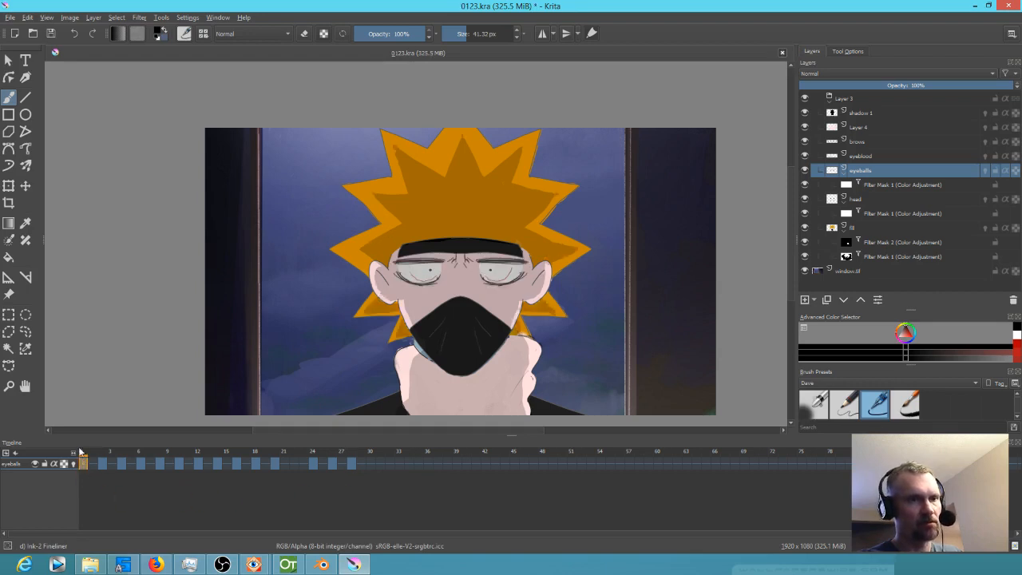
# Step: Play the animation from frame 0 to check the new opening eyeballs drawing
pyautogui.press('space')
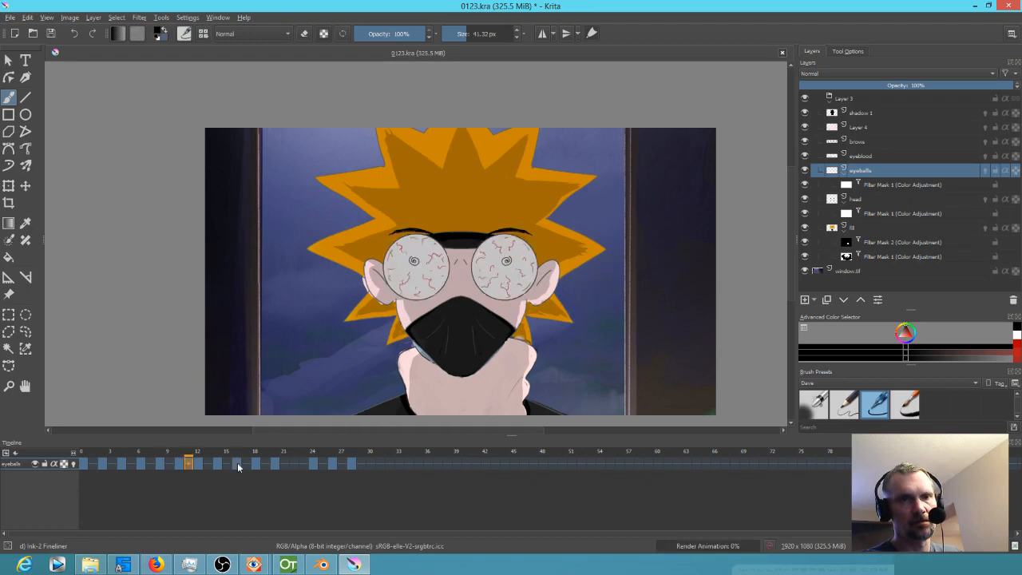
pyautogui.moveTo(180, 464)
pyautogui.mouseDown()
pyautogui.moveTo(243, 468)
pyautogui.moveTo(2, 452)
pyautogui.mouseUp()
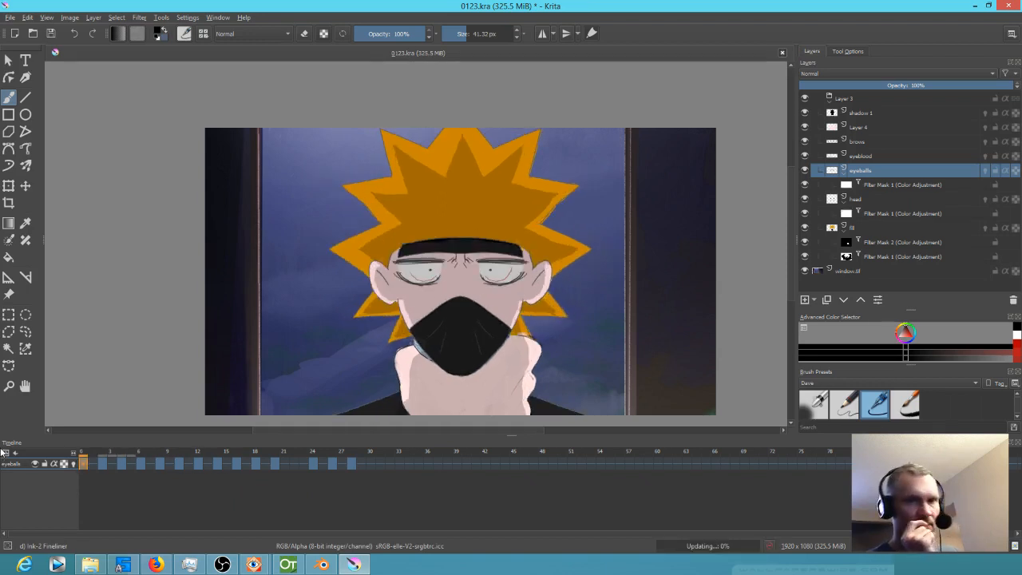
pyautogui.press('space')
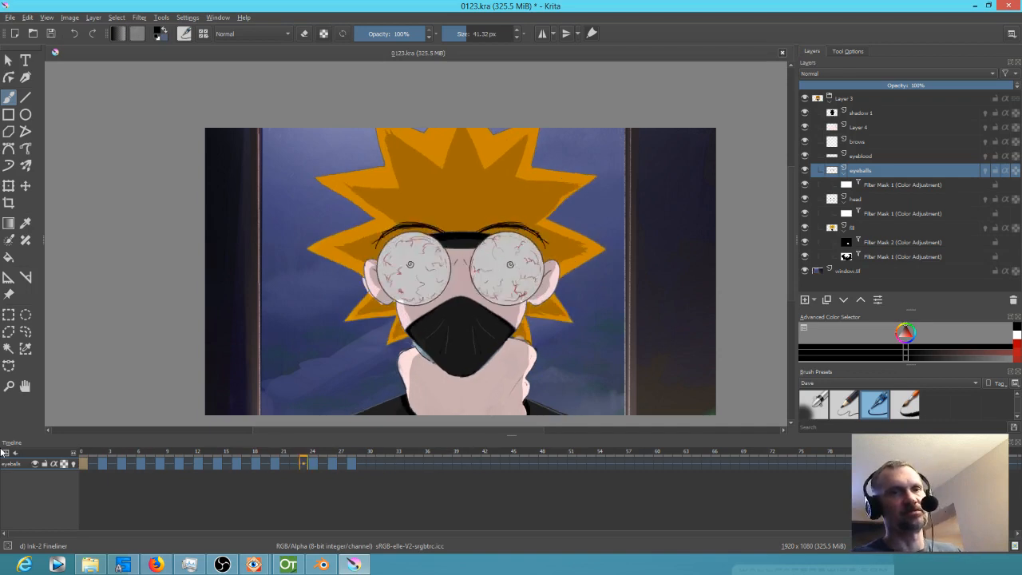
pyautogui.press('space')
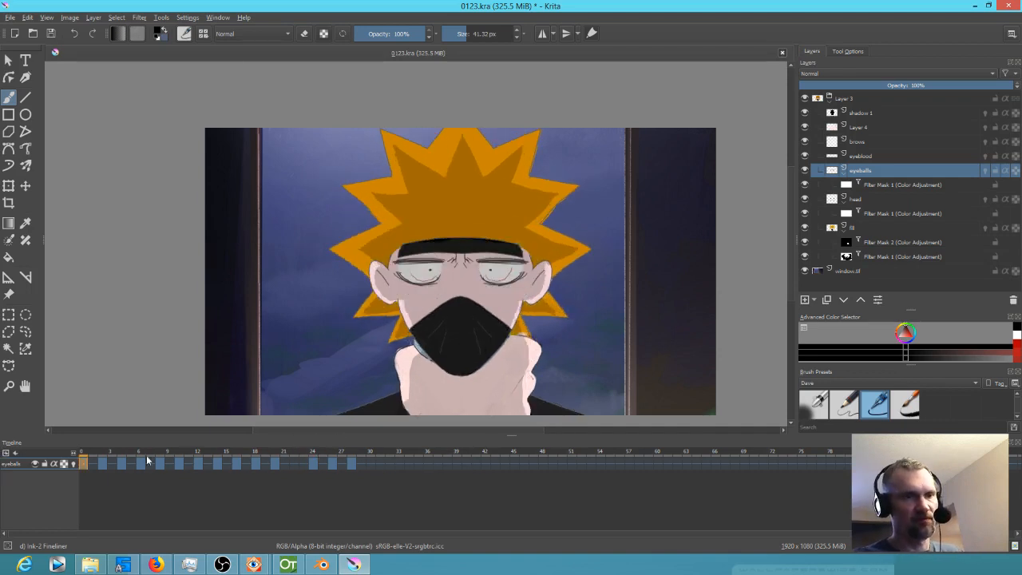
# Step: Select the eyeblood layer and compare its drawings at frames 28 and 0
pyautogui.click(871, 158)
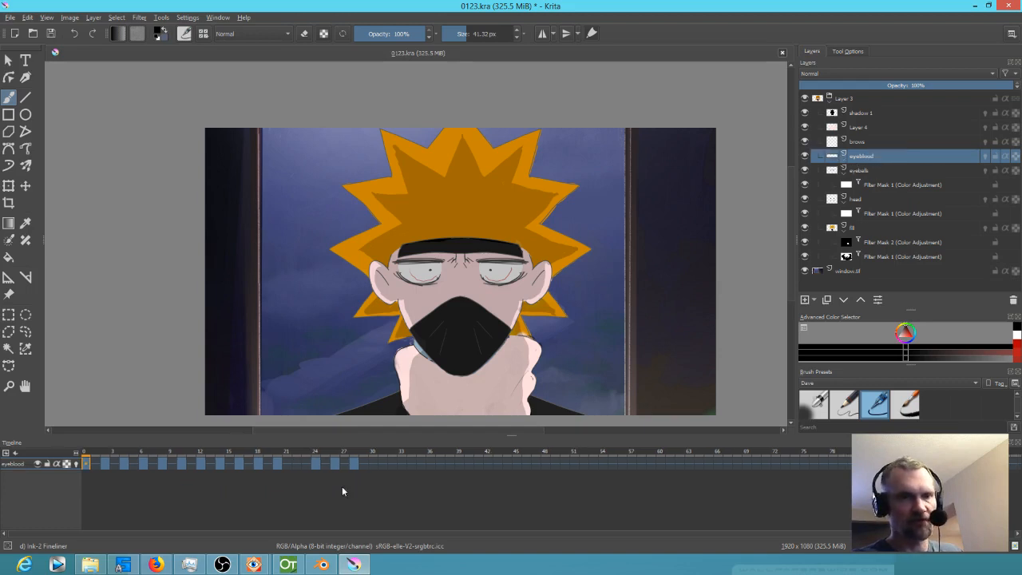
pyautogui.click(353, 463)
pyautogui.moveTo(355, 467)
pyautogui.mouseDown()
pyautogui.moveTo(102, 492)
pyautogui.moveTo(85, 475)
pyautogui.moveTo(206, 504)
pyautogui.moveTo(363, 482)
pyautogui.moveTo(353, 463)
pyautogui.mouseUp()
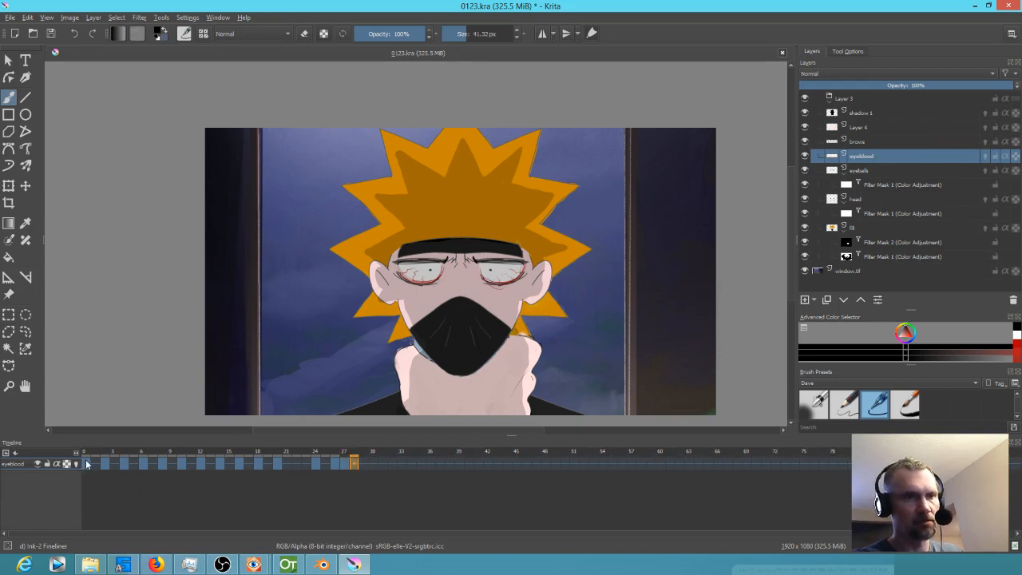
pyautogui.click(86, 464)
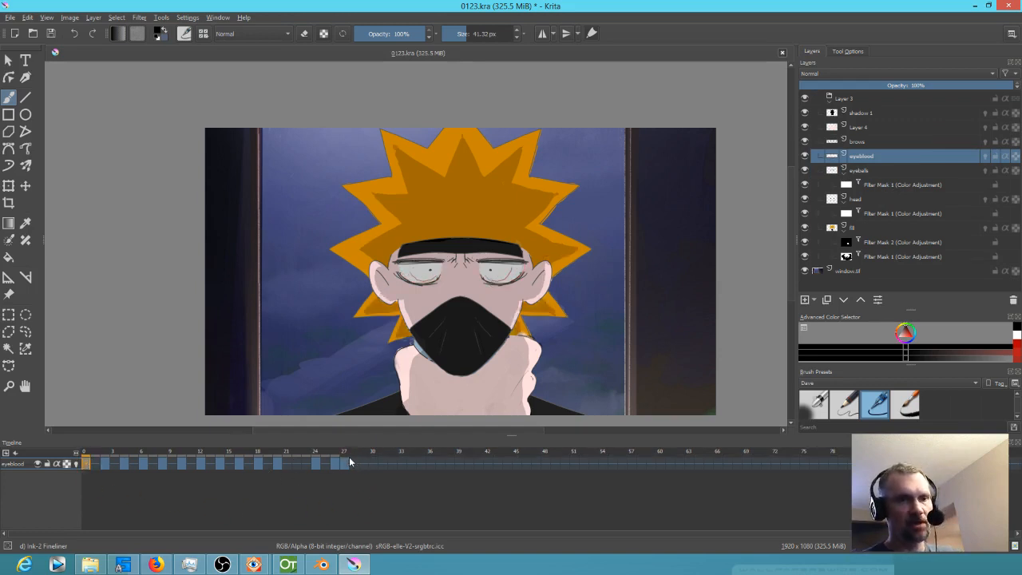
# Step: Move the shifted eyeblood drawing from frame 27 back to frame 28
pyautogui.click(342, 464)
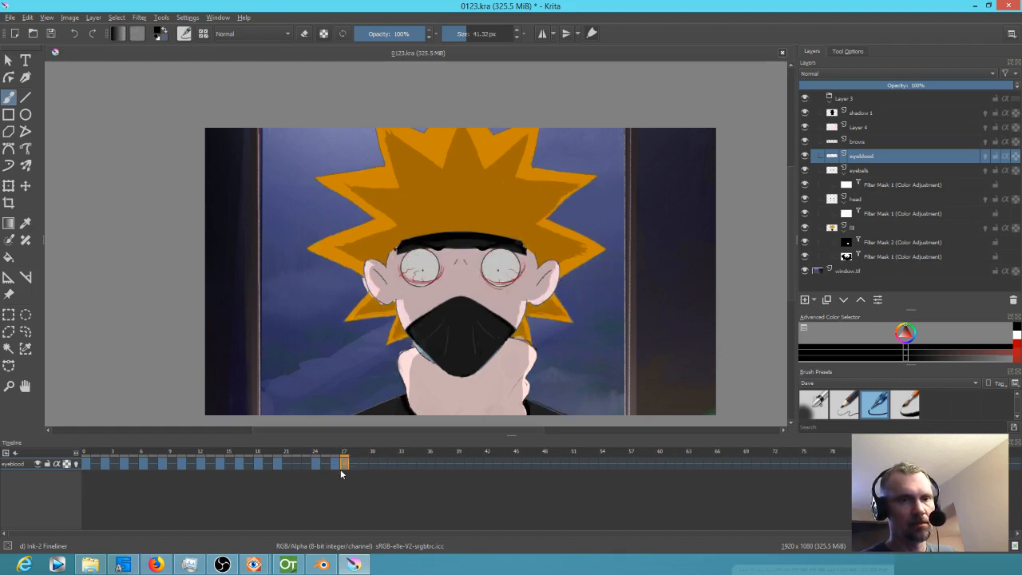
pyautogui.click(317, 464)
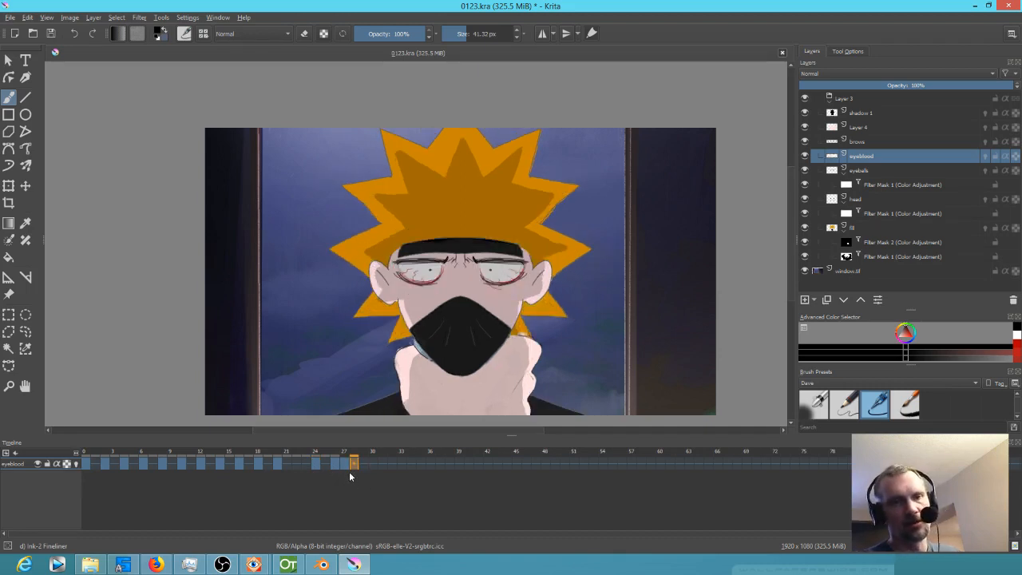
pyautogui.click(342, 466)
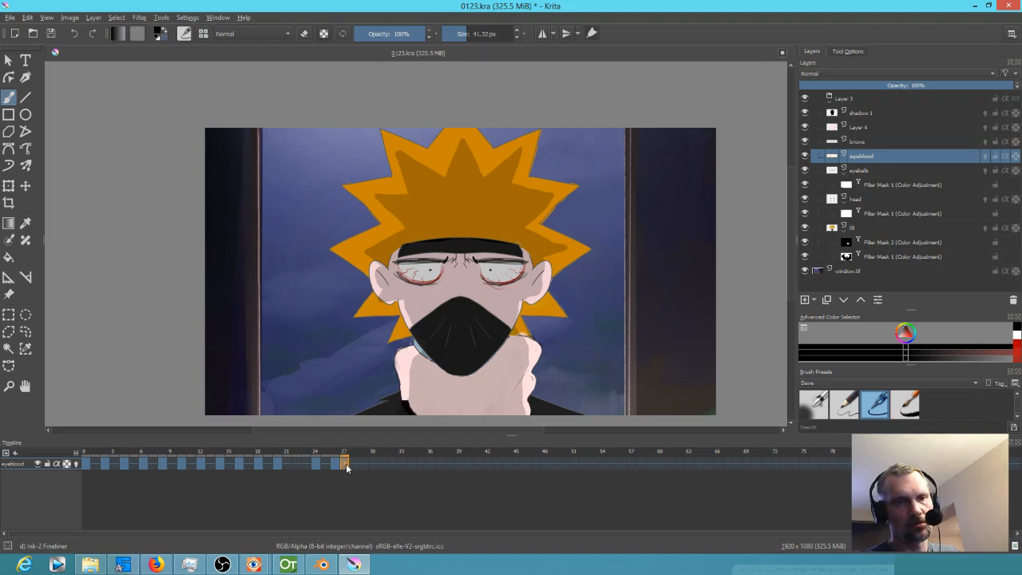
pyautogui.click(353, 465)
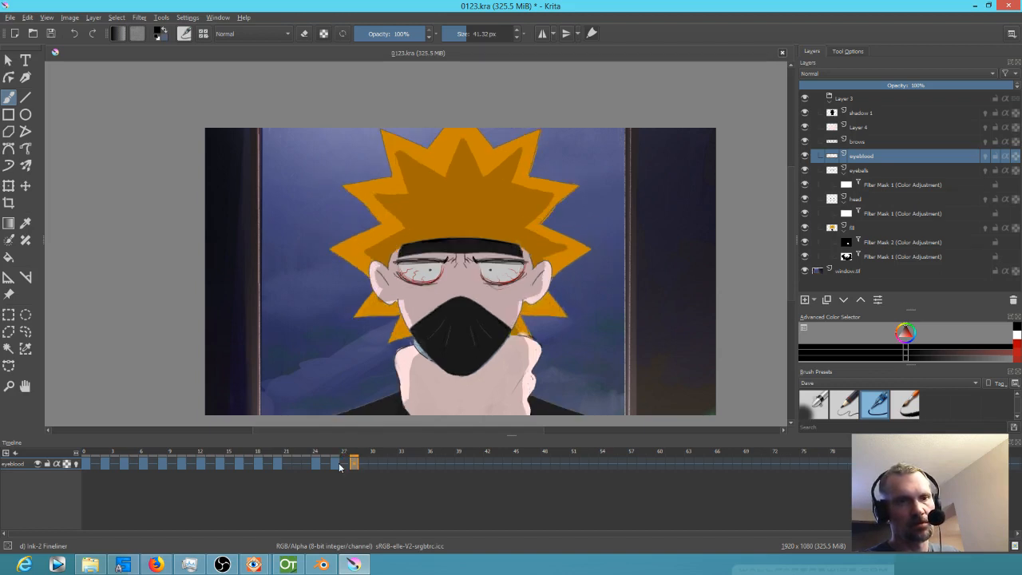
pyautogui.click(338, 466)
pyautogui.click(354, 466)
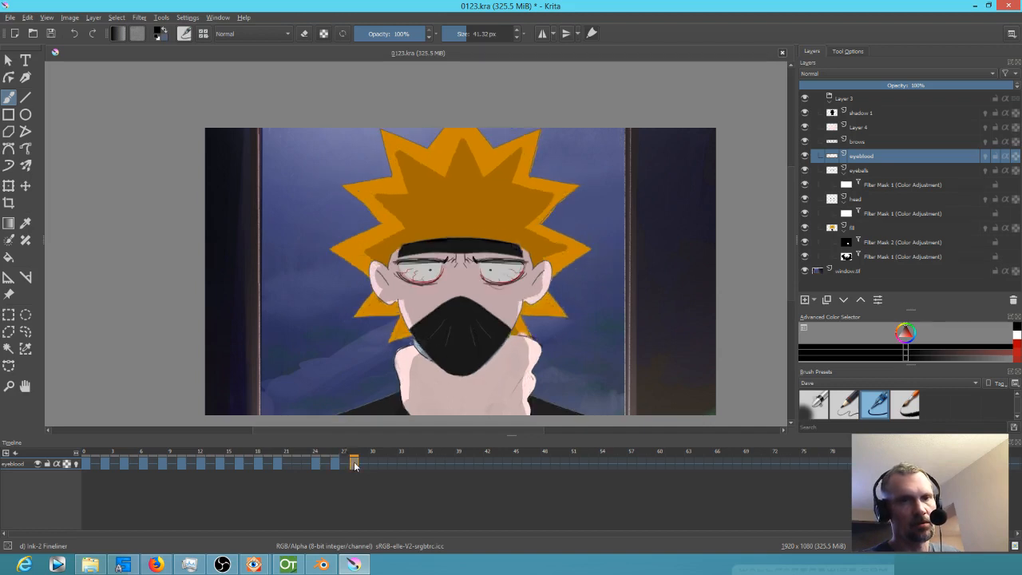
# Step: Return to frame 0, enlarge the colour selector, and set up the Pencil-2 brush with a bright red
pyautogui.click(85, 465)
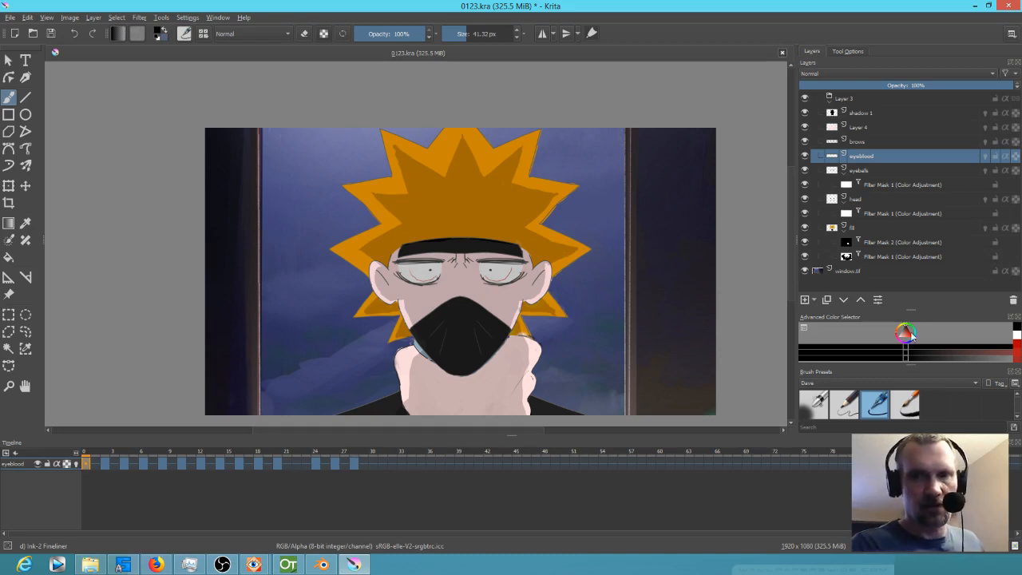
pyautogui.moveTo(909, 309); pyautogui.dragTo(910, 264)
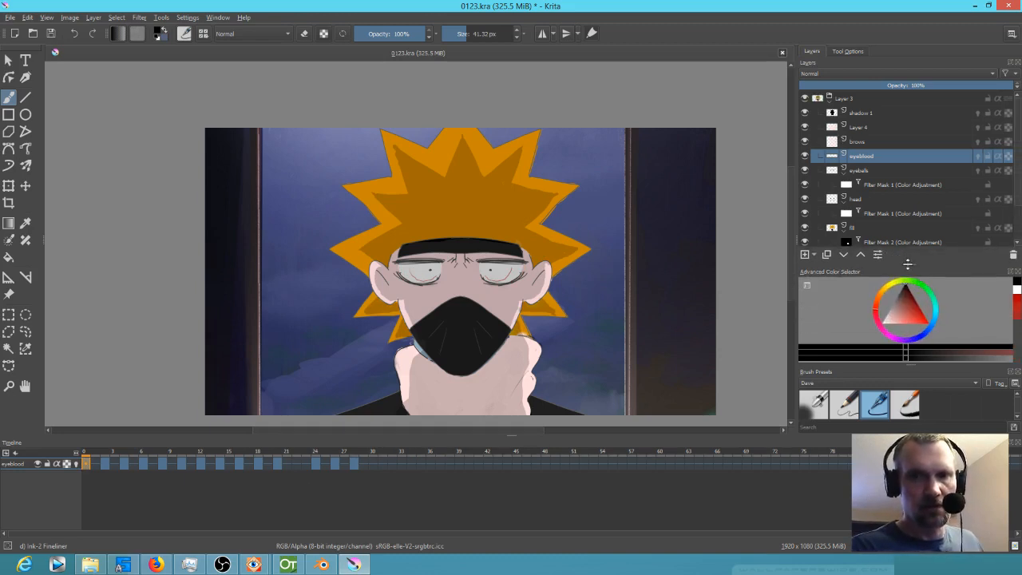
pyautogui.moveTo(919, 316); pyautogui.dragTo(926, 318)
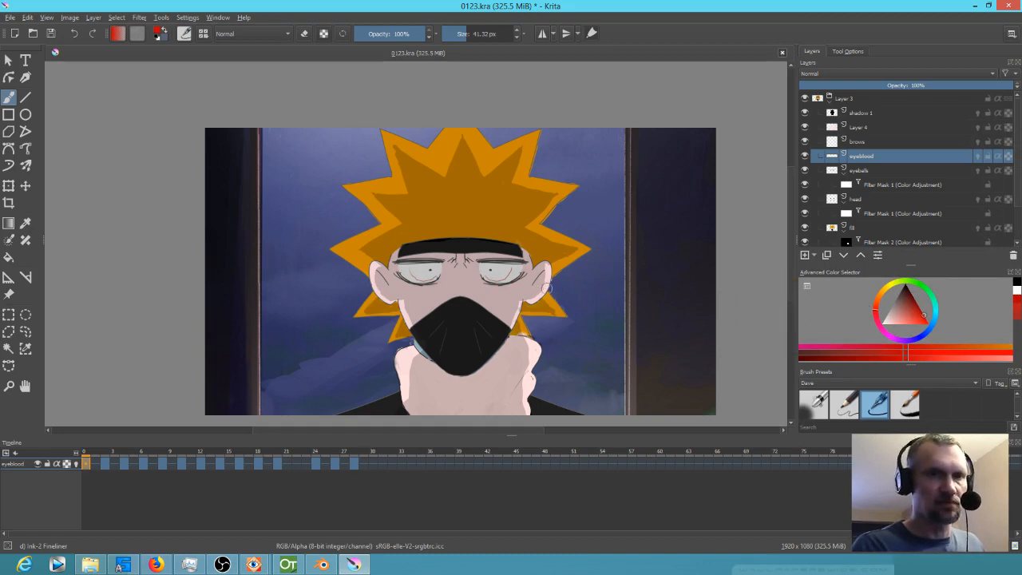
pyautogui.click(845, 405)
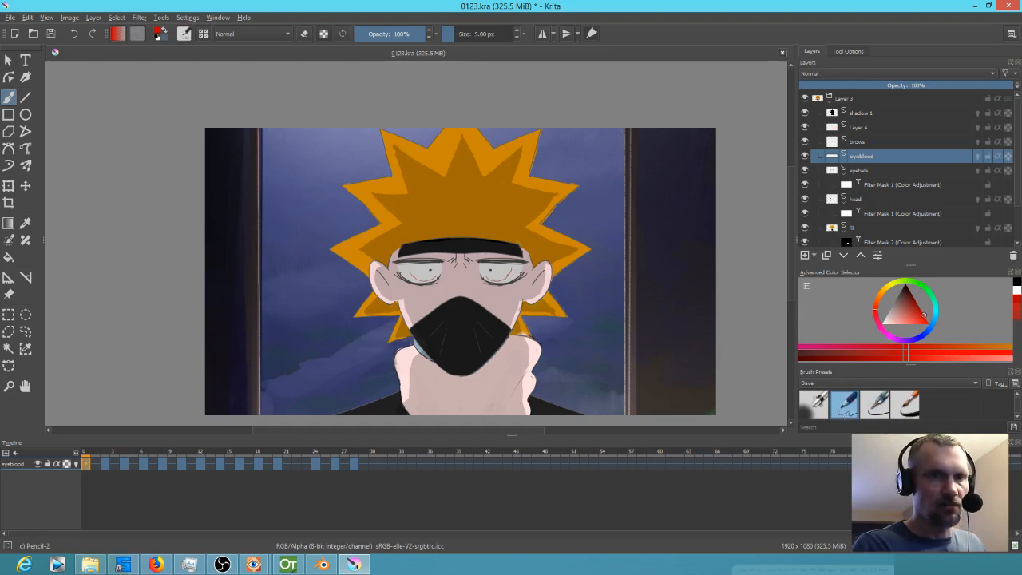
# Step: Erase the old red lines across both eyeballs in the eyeblood layer's frame 0 drawing
pyautogui.moveTo(502, 295); pyautogui.dragTo(472, 305)
pyautogui.scroll(3, 459, 312)
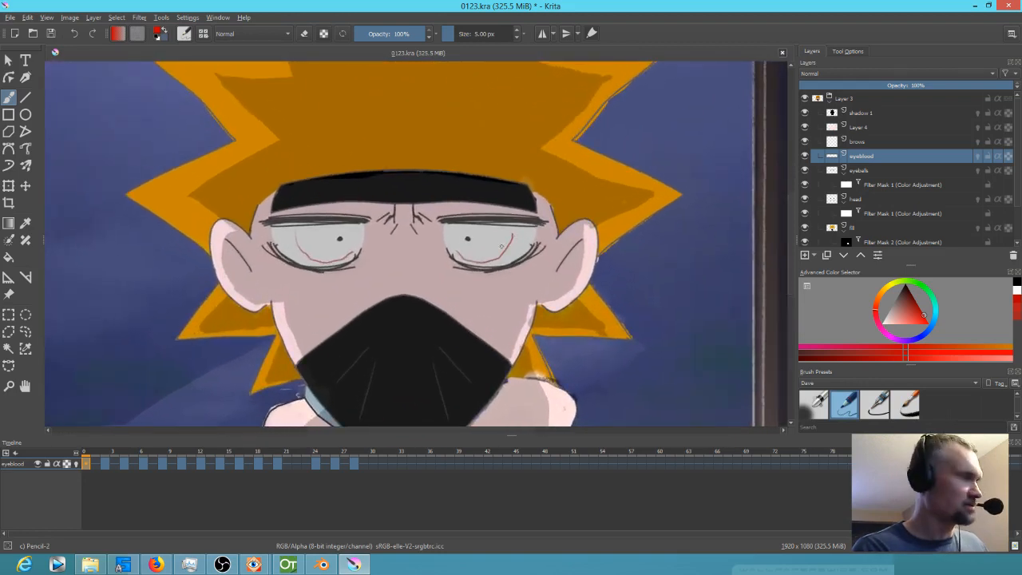
pyautogui.press('e')
pyautogui.moveTo(506, 253)
pyautogui.mouseDown()
pyautogui.moveTo(526, 246)
pyautogui.moveTo(514, 232)
pyautogui.moveTo(491, 261)
pyautogui.moveTo(448, 259)
pyautogui.mouseUp()
pyautogui.moveTo(306, 254)
pyautogui.mouseDown()
pyautogui.moveTo(290, 237)
pyautogui.moveTo(334, 264)
pyautogui.mouseUp()
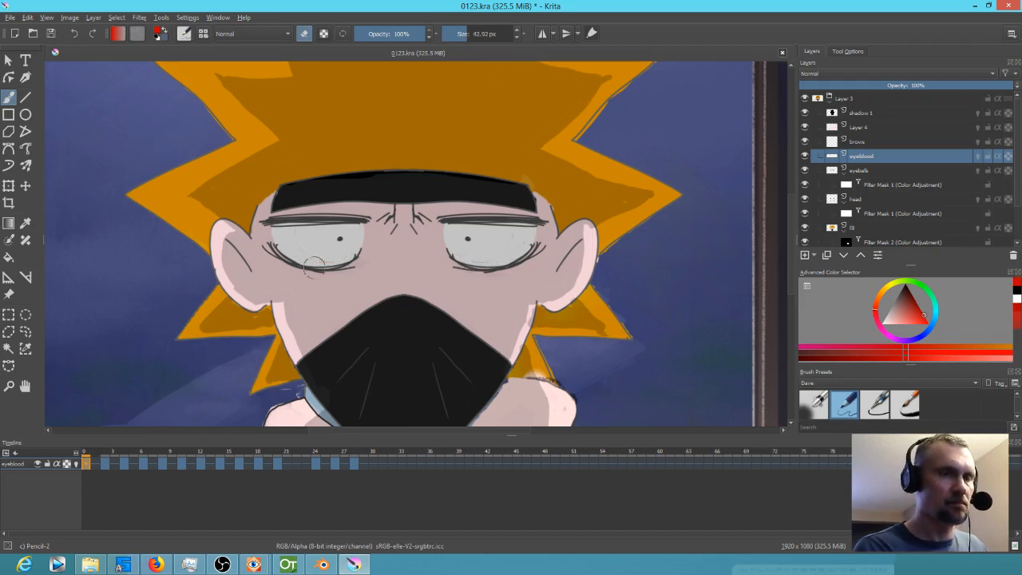
# Step: Draw thin red 5 px Pencil-2 lines along the lower rims and corners of both eyes
pyautogui.click(844, 409)
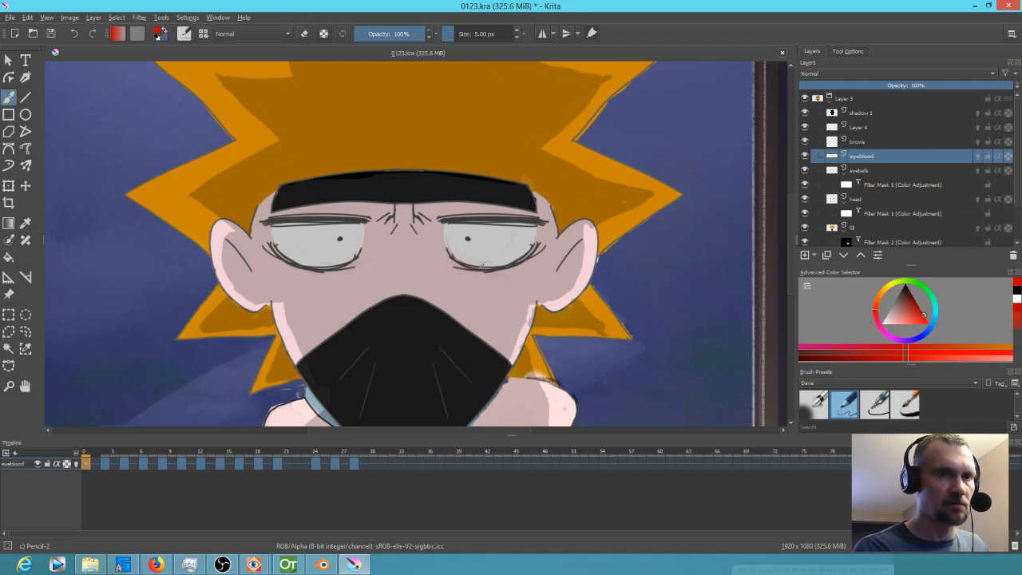
pyautogui.moveTo(495, 268); pyautogui.dragTo(536, 241)
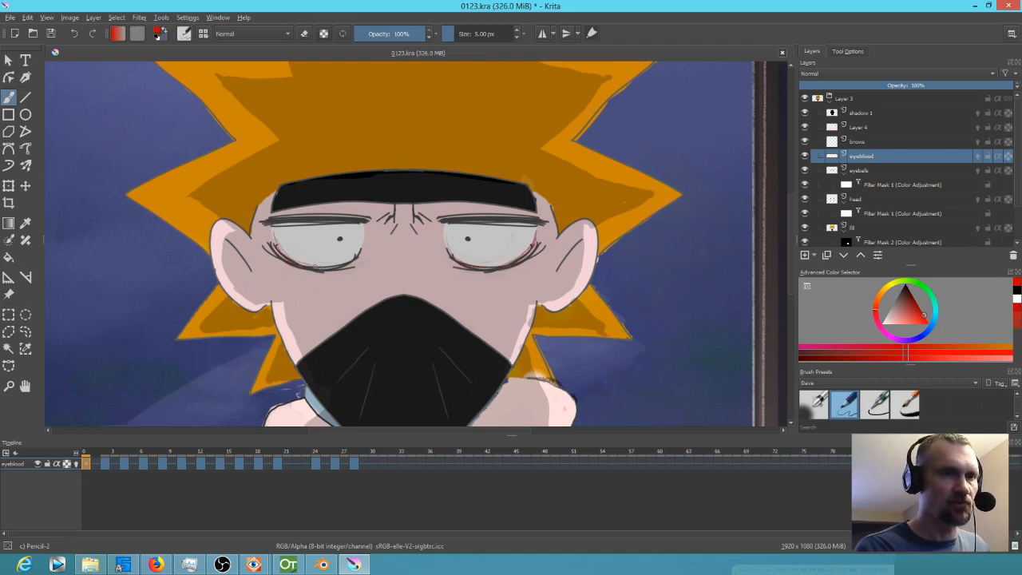
pyautogui.moveTo(365, 233); pyautogui.dragTo(350, 261)
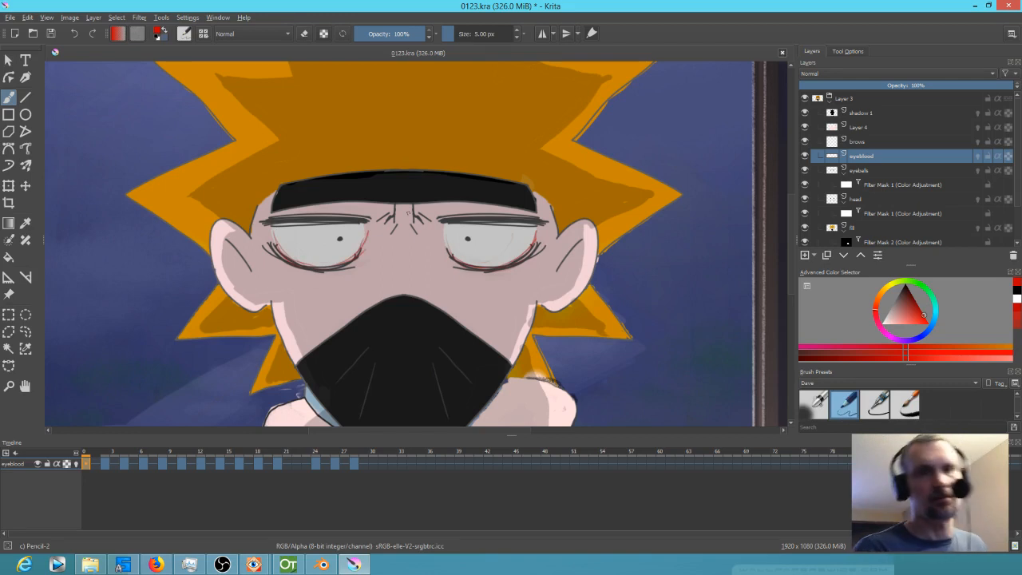
# Step: Play the animation to check the new red eye rims, and save 0123.kra
pyautogui.scroll(-4, 502, 221)
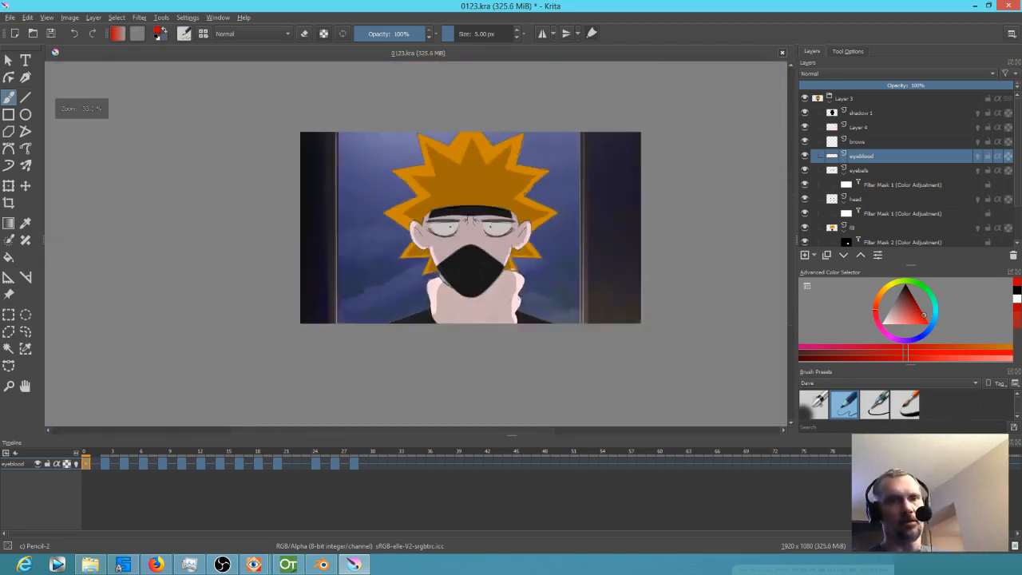
pyautogui.scroll(2, 504, 227)
pyautogui.moveTo(529, 274); pyautogui.dragTo(549, 261)
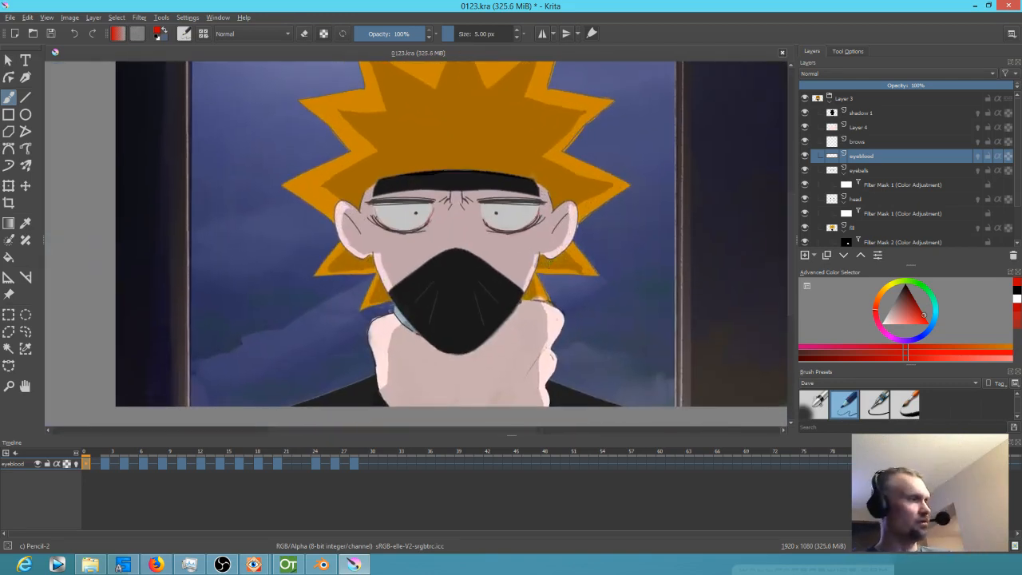
pyautogui.press('space')
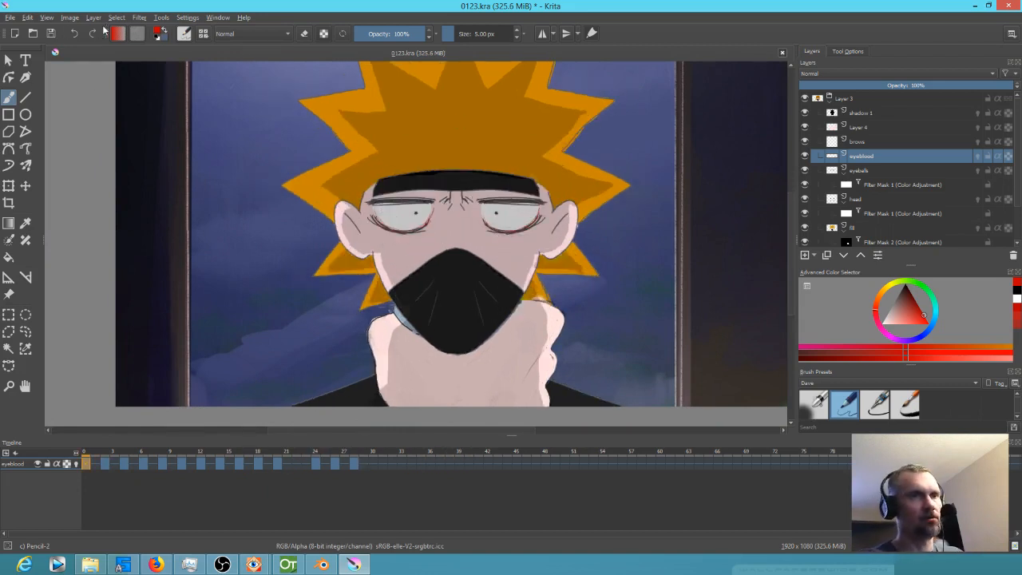
pyautogui.click(53, 33)
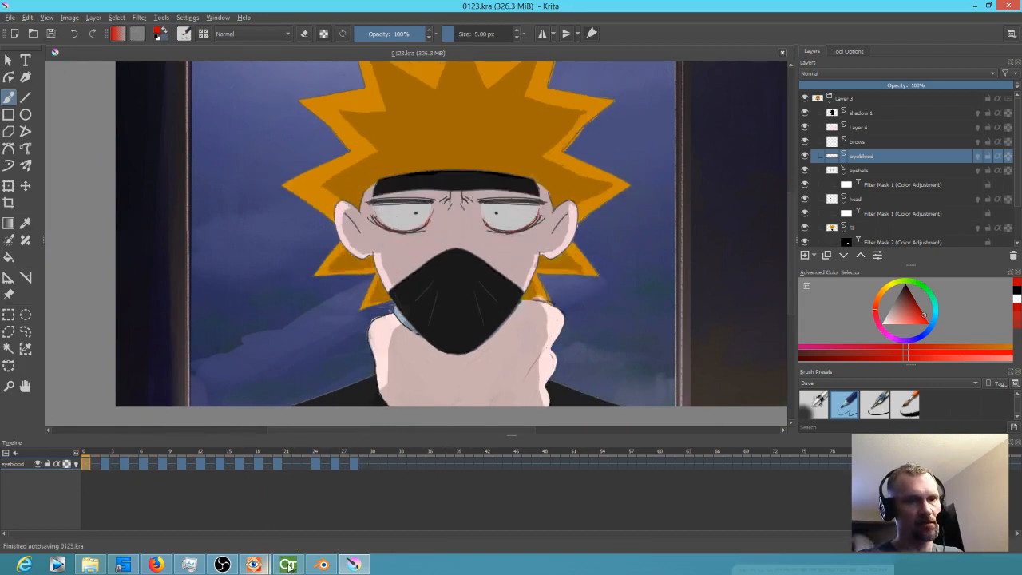
# Step: Switch to Blender and replace the open video edit with a new 2D Animation file
pyautogui.moveTo(321, 567)
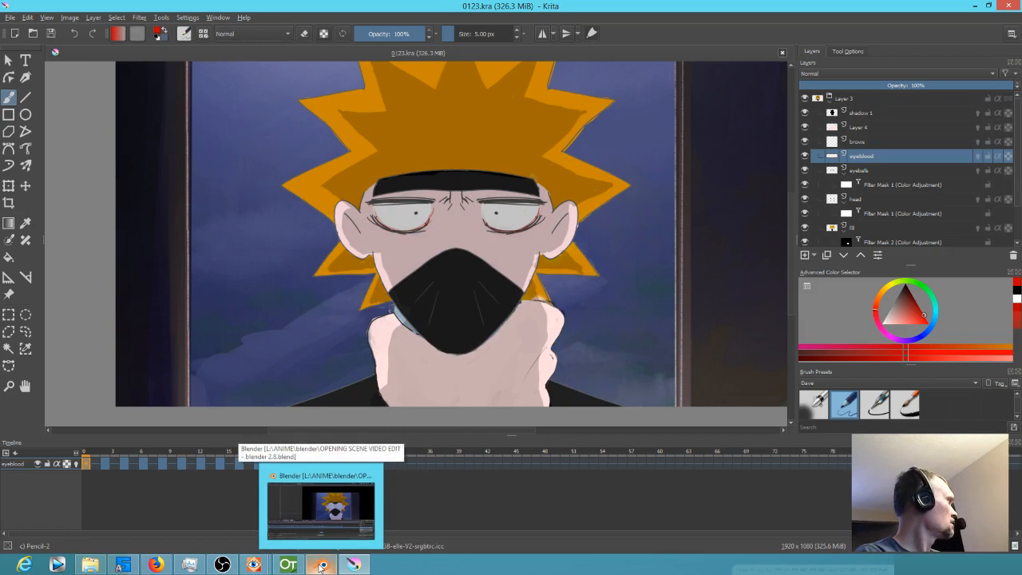
pyautogui.click(321, 506)
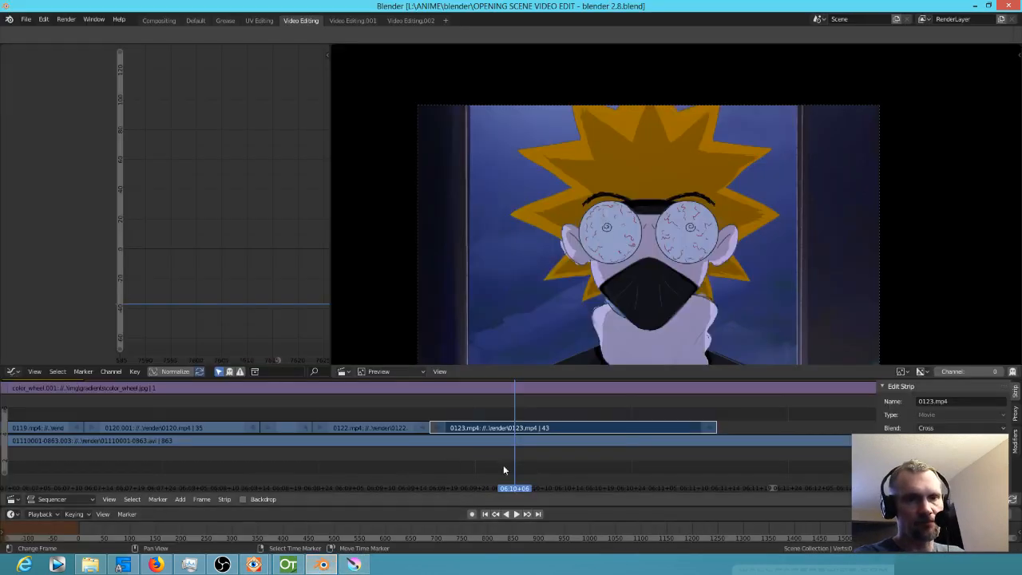
pyautogui.moveTo(467, 461); pyautogui.dragTo(516, 456)
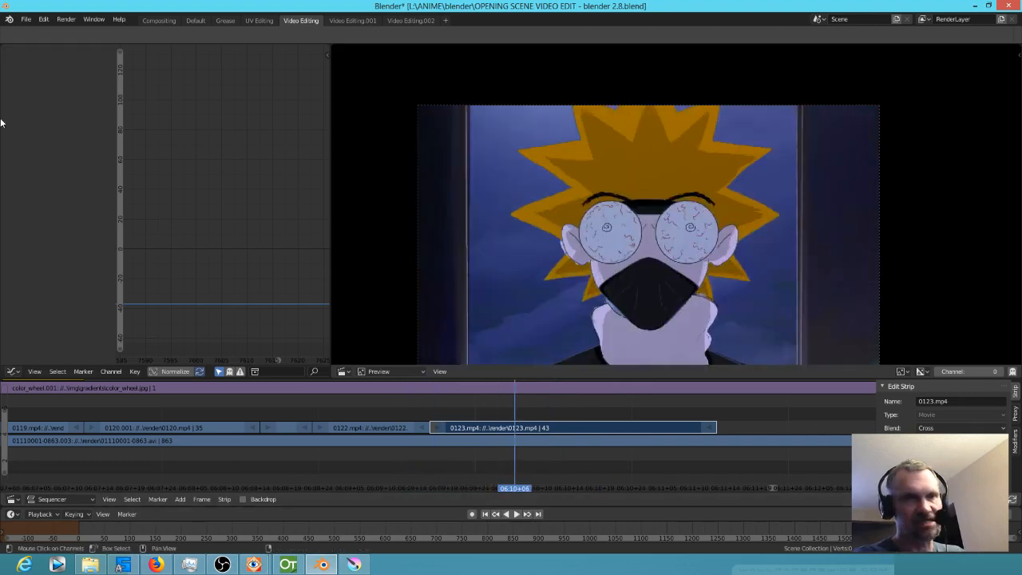
pyautogui.click(31, 20)
pyautogui.moveTo(36, 33)
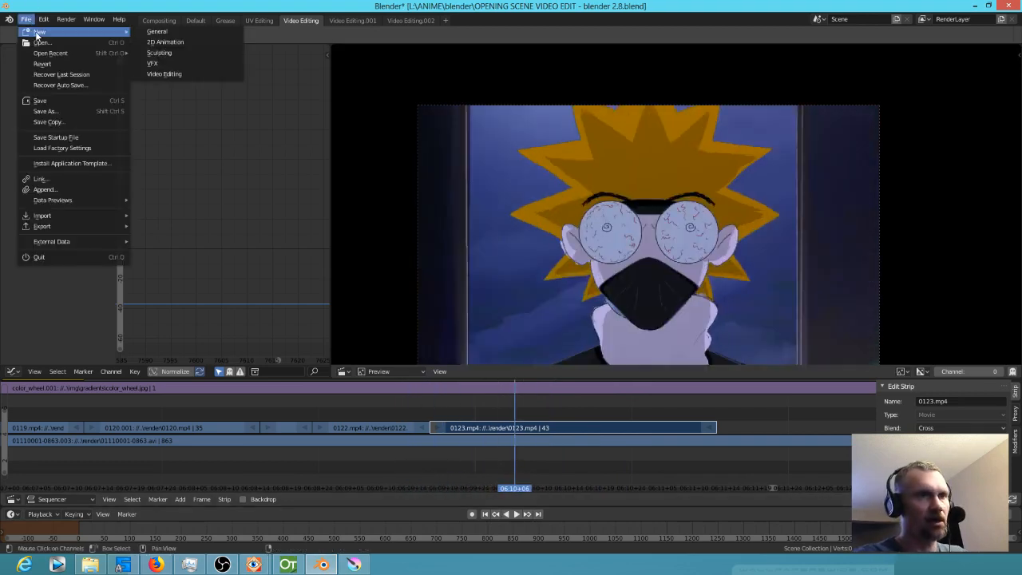
pyautogui.click(165, 41)
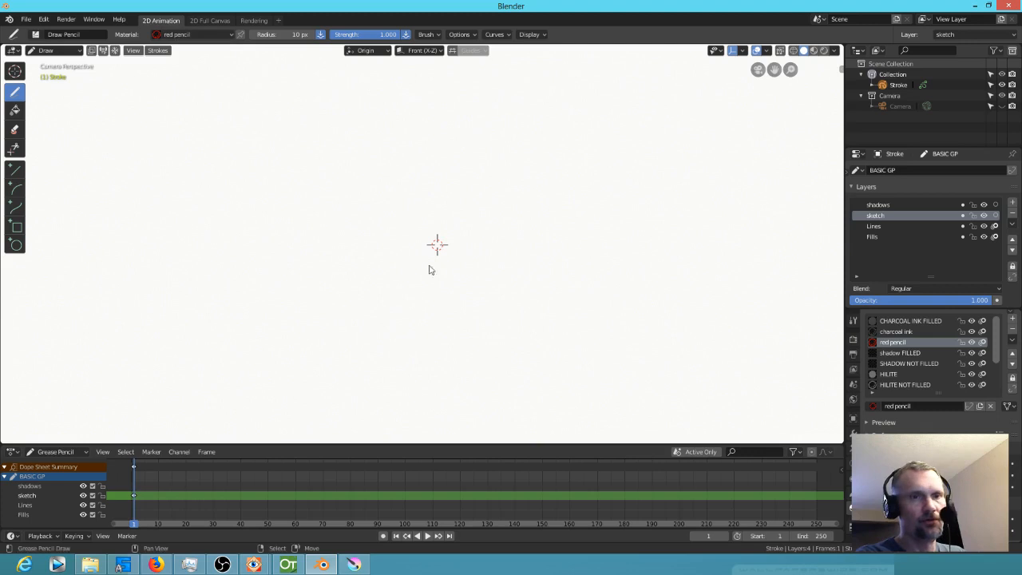
# Step: Switch to Krita and render frames 0 to 42 as MPEG-4 video 0123.mp4, overwriting the existing video and deleting the old frames
pyautogui.click(354, 565)
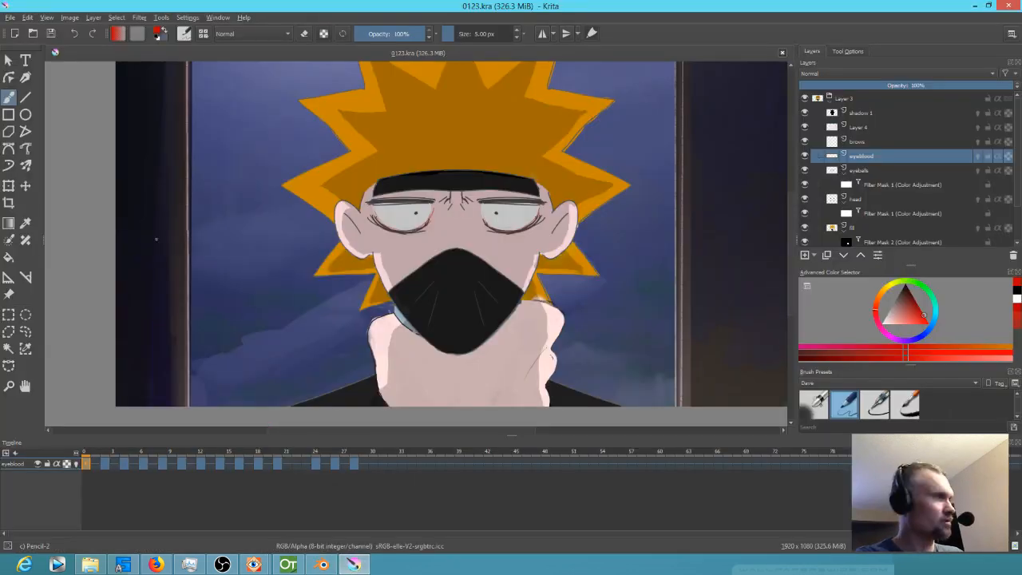
pyautogui.click(11, 17)
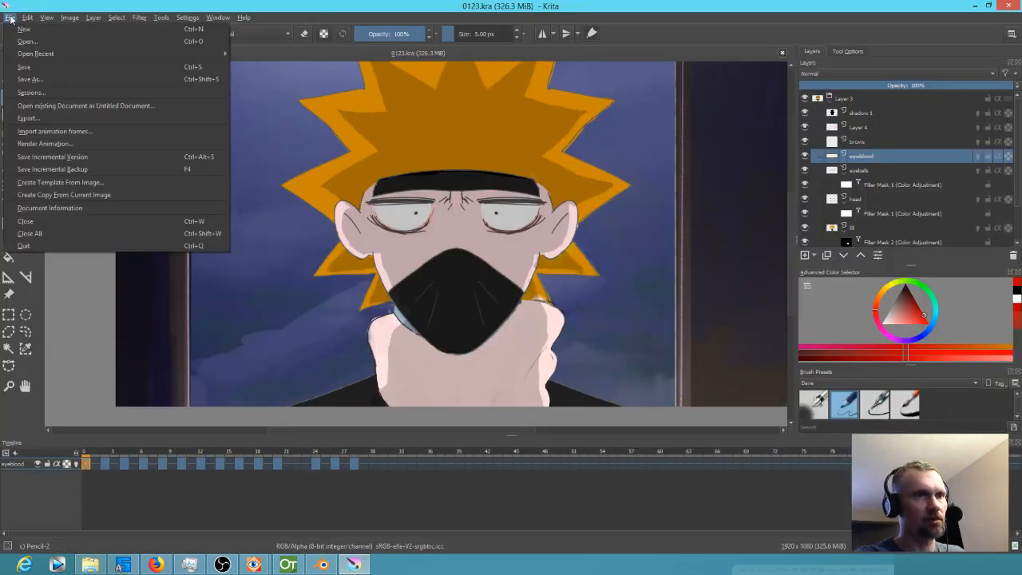
pyautogui.click(48, 144)
pyautogui.click(589, 323)
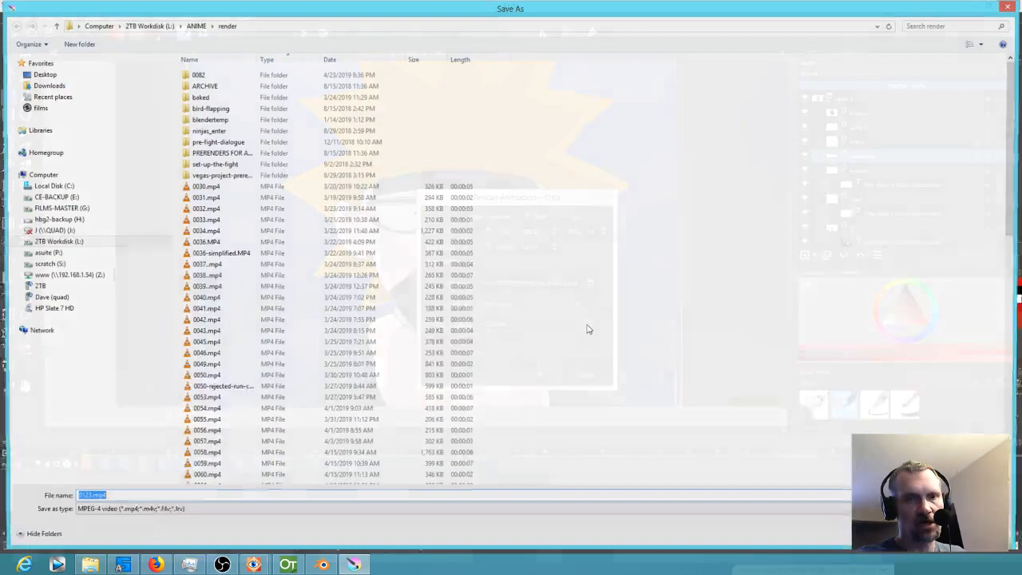
pyautogui.press('Return')
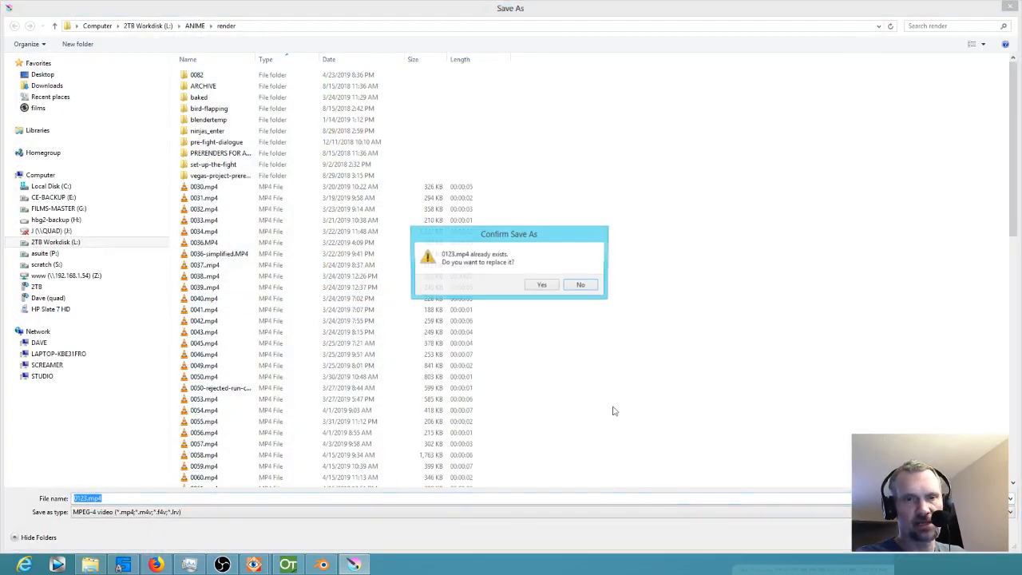
pyautogui.click(539, 288)
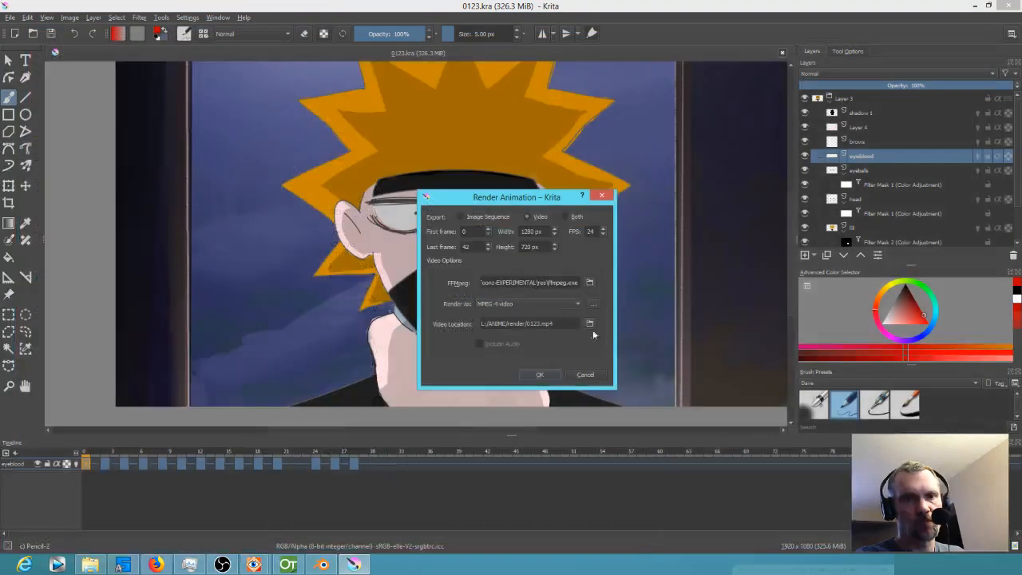
pyautogui.click(549, 375)
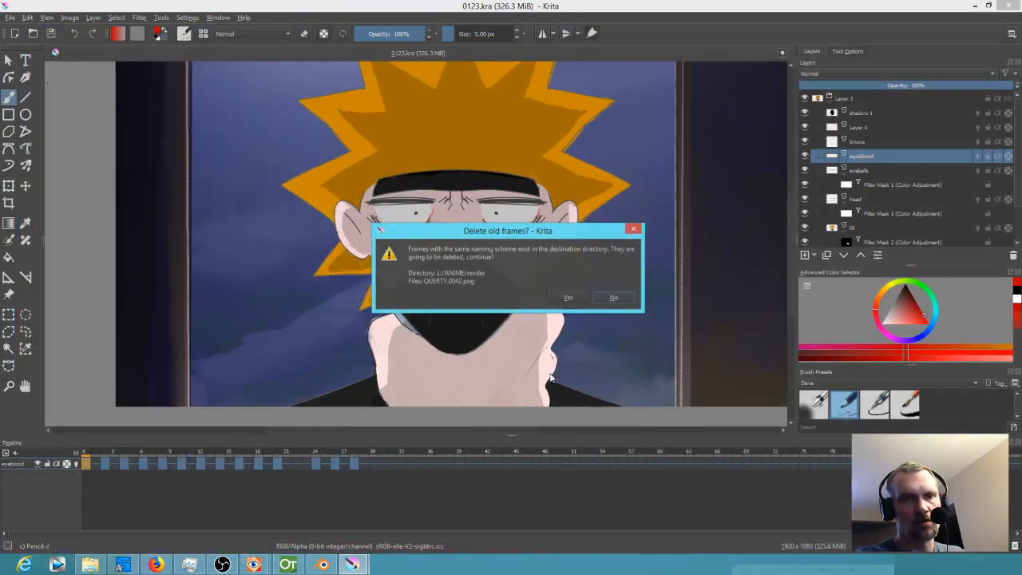
pyautogui.click(568, 298)
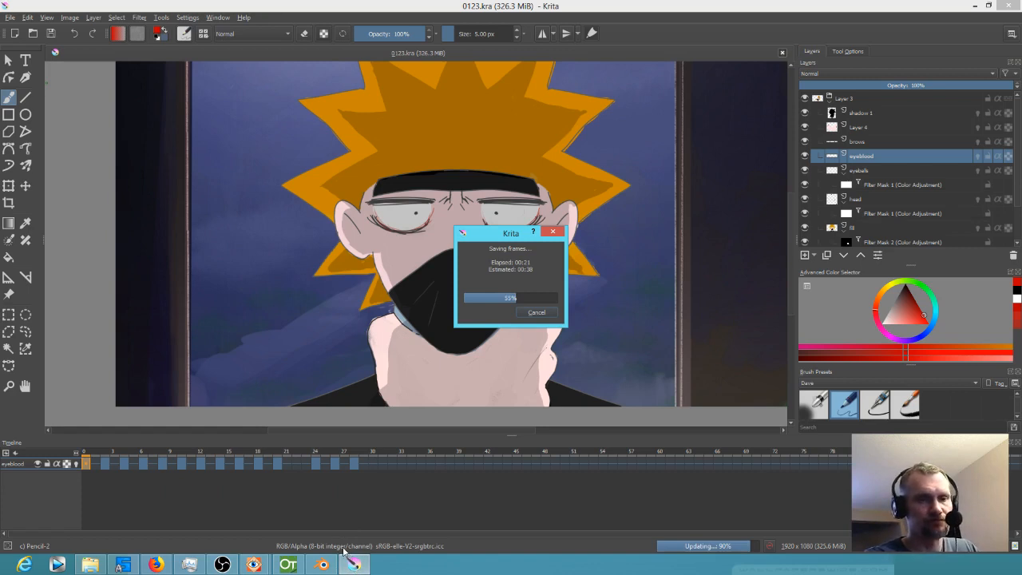
# Step: Switch to Blender and reopen the recent file OPENING SCENE VIDEO EDIT - blender 2.8.blend
pyautogui.moveTo(293, 567)
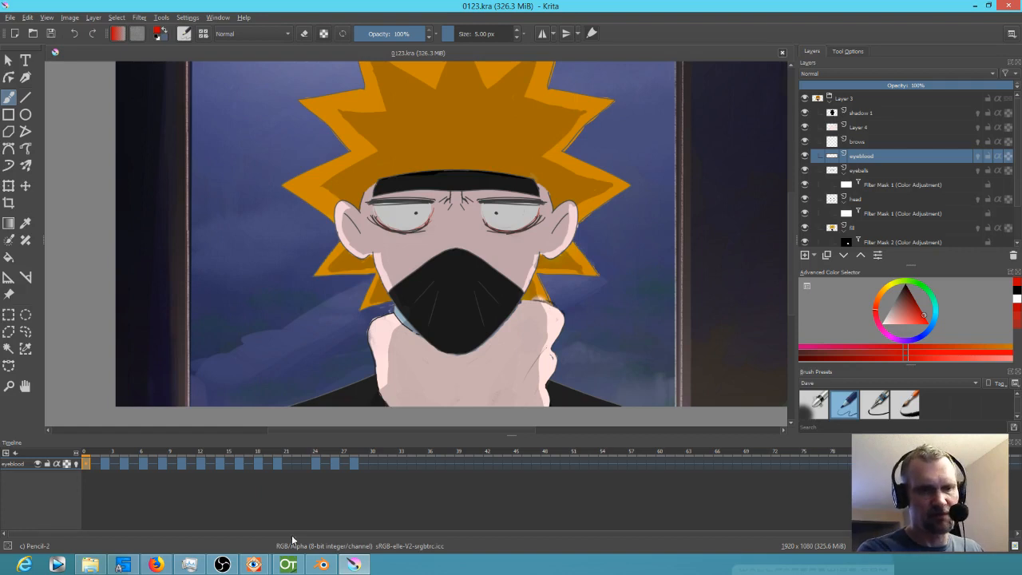
pyautogui.click(322, 565)
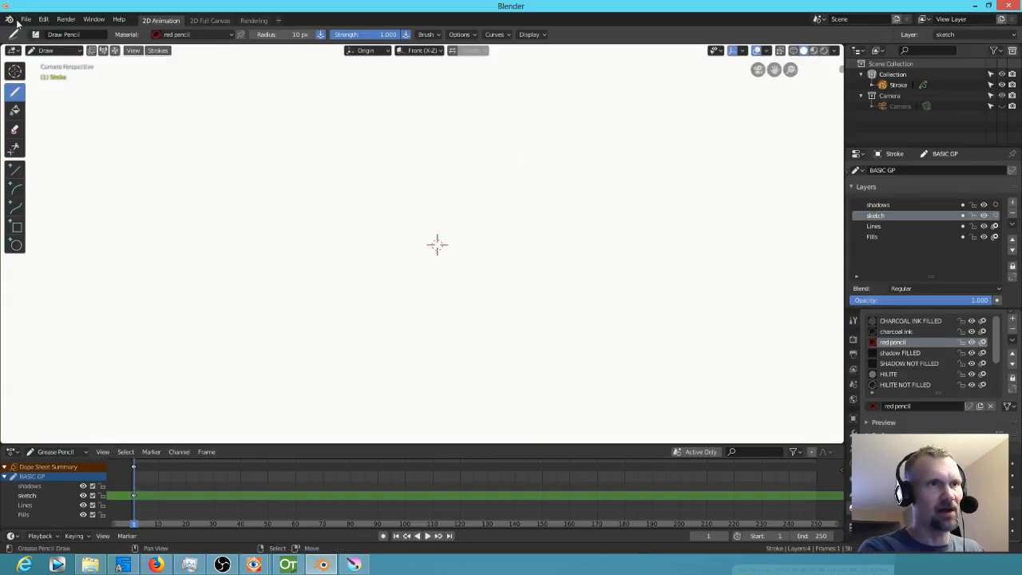
pyautogui.click(26, 19)
pyautogui.moveTo(37, 54)
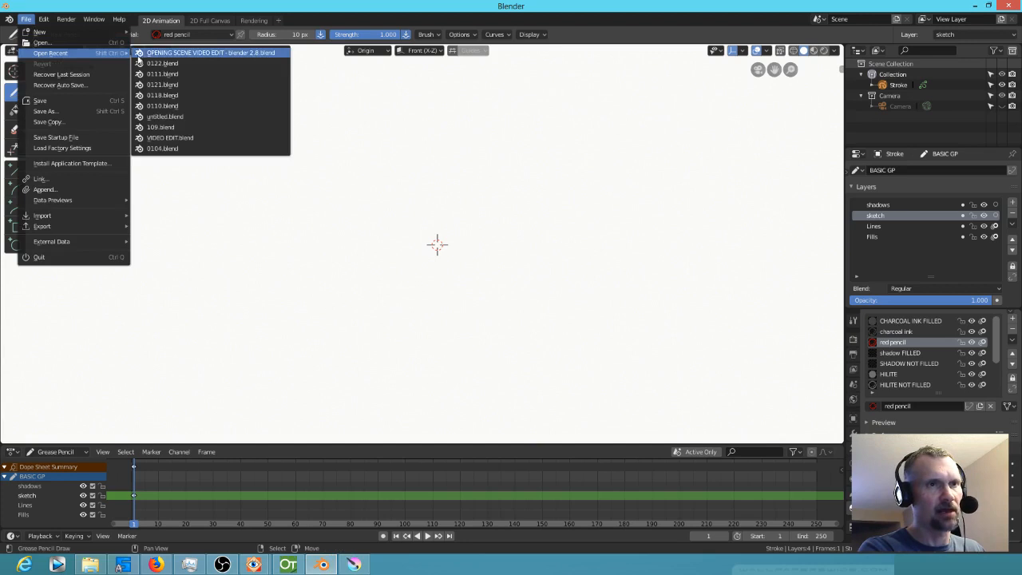
pyautogui.click(150, 55)
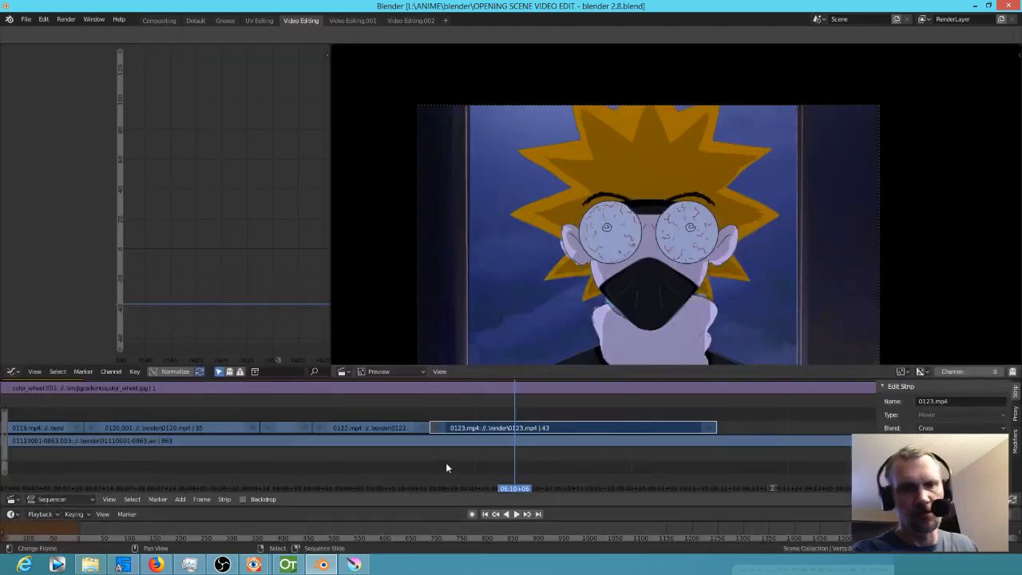
# Step: Play the edit from before clip 0123.mp4 past its end to check the re-rendered eye shot
pyautogui.click(396, 469)
pyautogui.press('space')
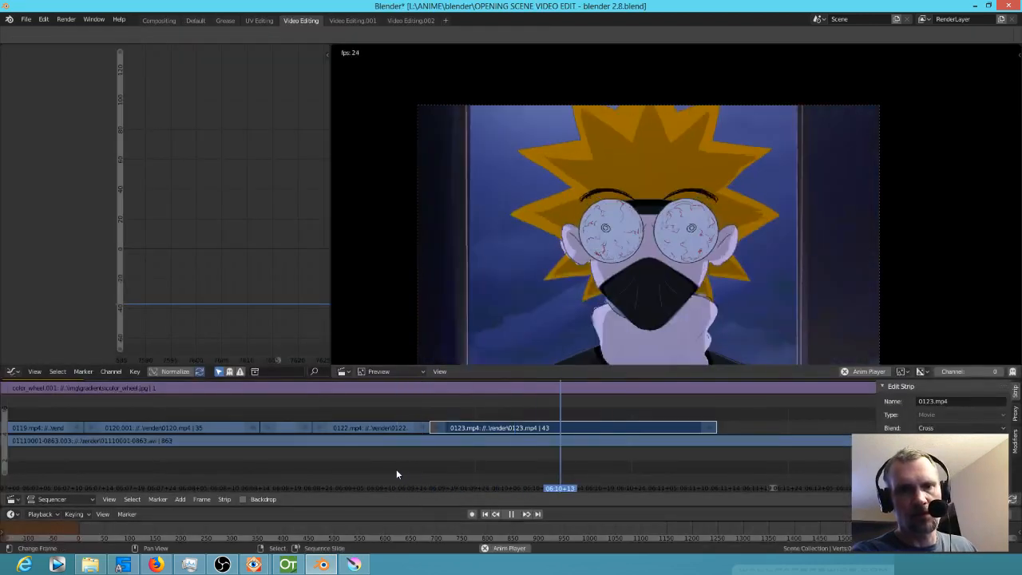
pyautogui.click(253, 477)
pyautogui.press('space')
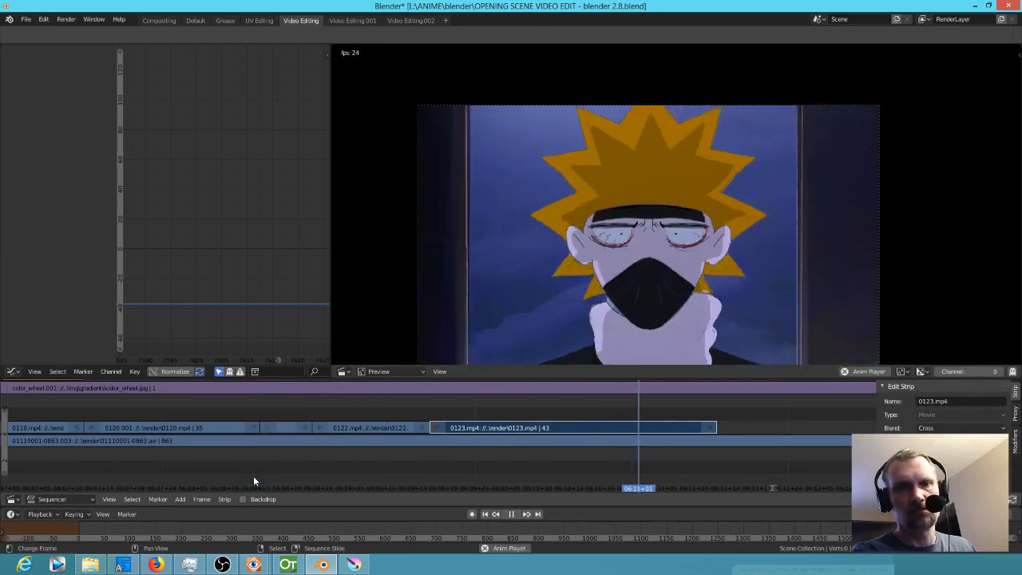
pyautogui.press('space')
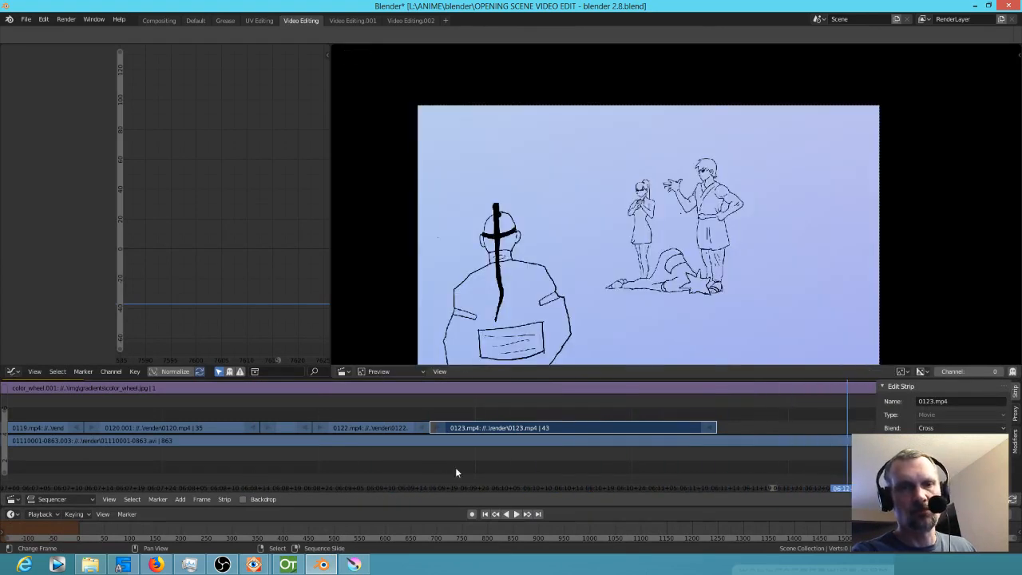
# Step: Slide the 01110001-0863.003 storyboard strip later so its standing group shot starts where 0123.mp4 ends
pyautogui.moveTo(591, 483); pyautogui.dragTo(723, 471)
pyautogui.moveTo(427, 476); pyautogui.dragTo(718, 471)
pyautogui.click(556, 440)
pyautogui.press('g')
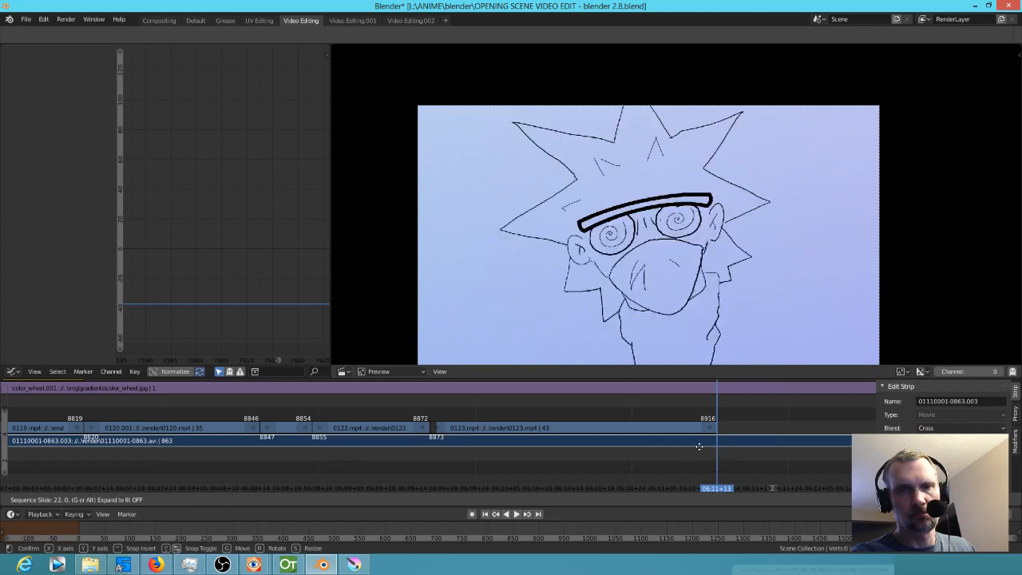
pyautogui.click(693, 451)
# Step: Play the edit from 0123.mp4 into the storyboard shot that follows, and save the video edit file
pyautogui.scroll(-6, 694, 463)
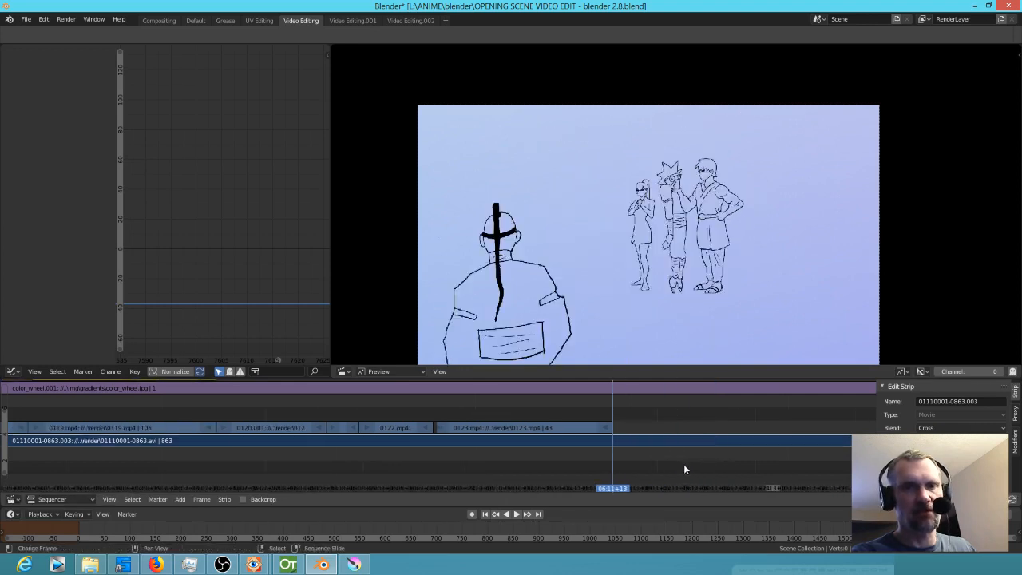
pyautogui.scroll(-1, 543, 461)
pyautogui.click(450, 462)
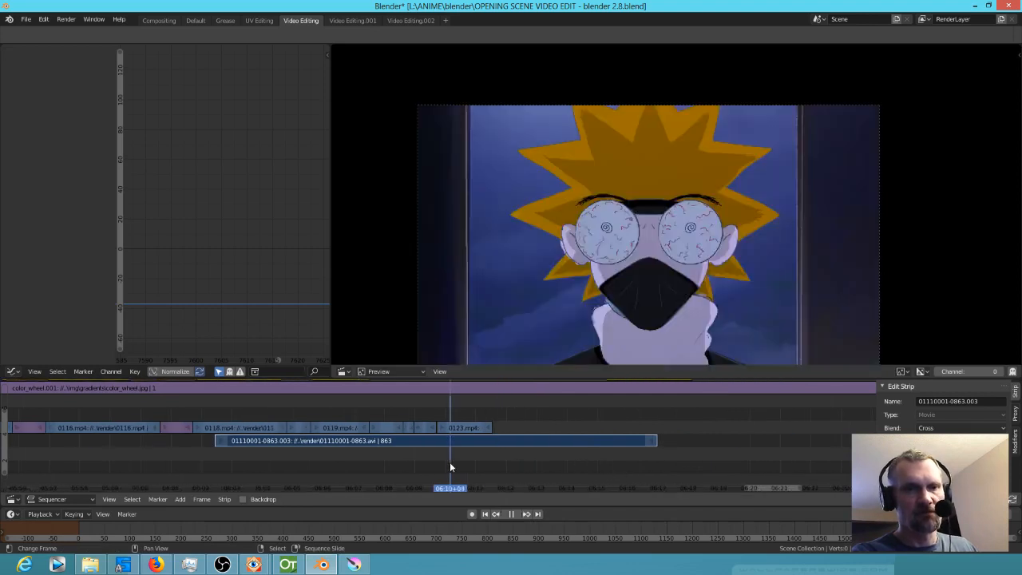
pyautogui.press('space')
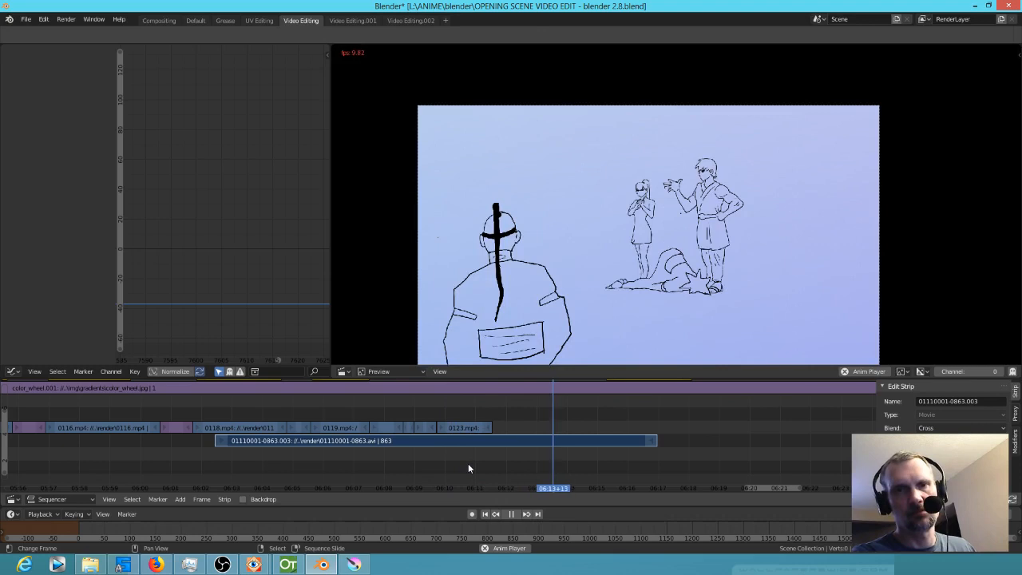
pyautogui.press('space')
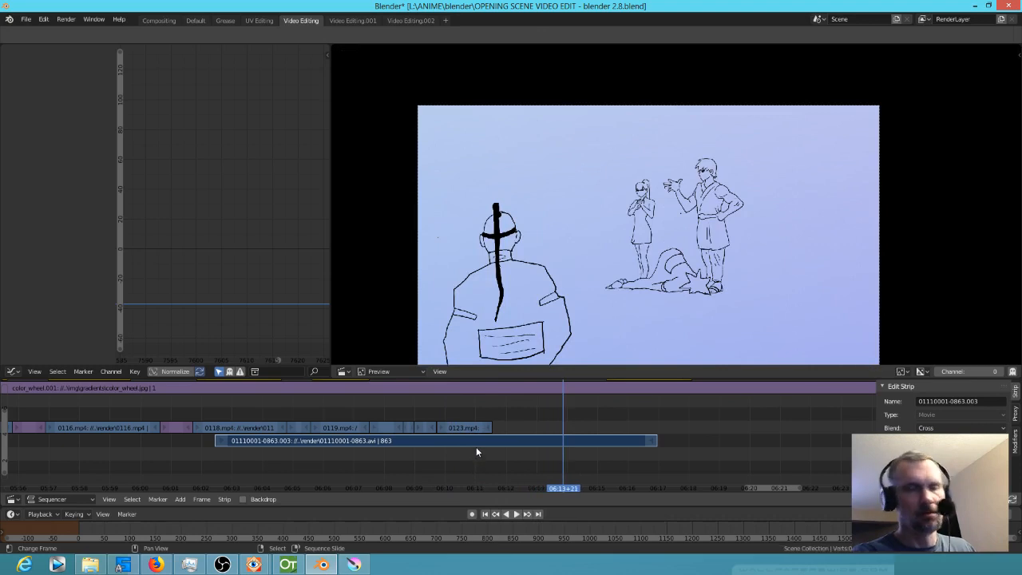
pyautogui.click(26, 18)
pyautogui.click(46, 101)
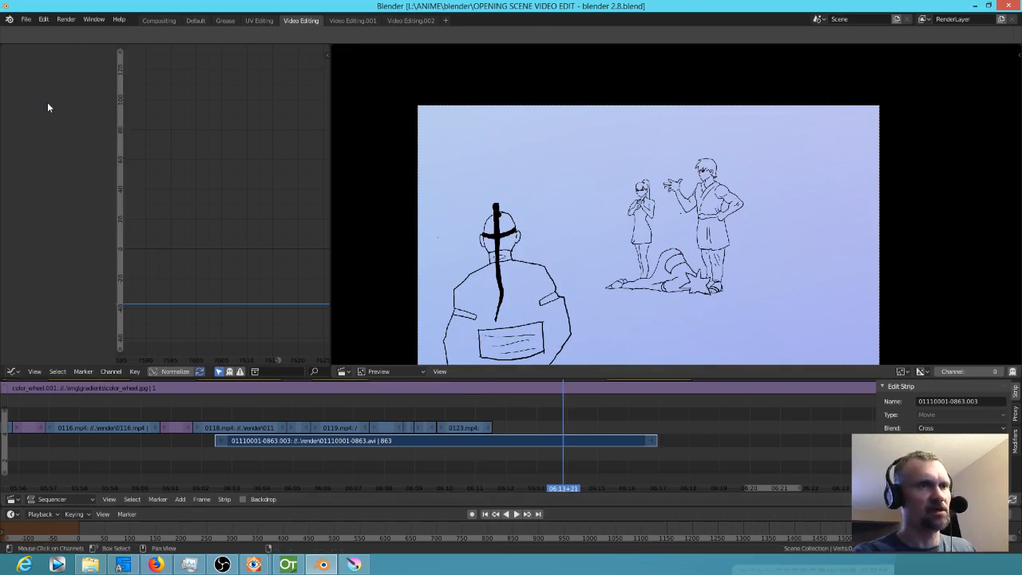
# Step: Switch to Krita and close it along with 0123.kra
pyautogui.click(353, 564)
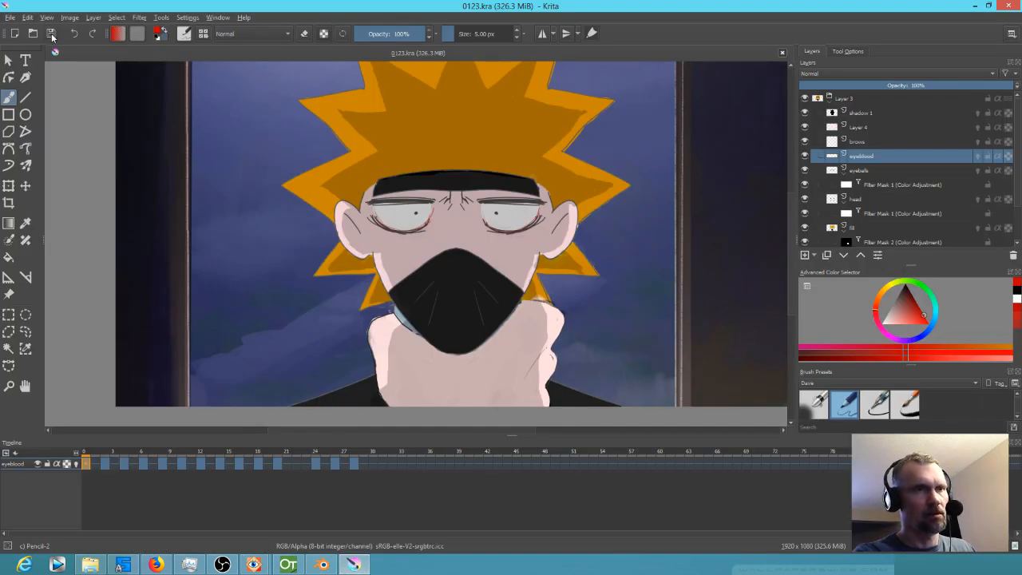
pyautogui.click(1004, 5)
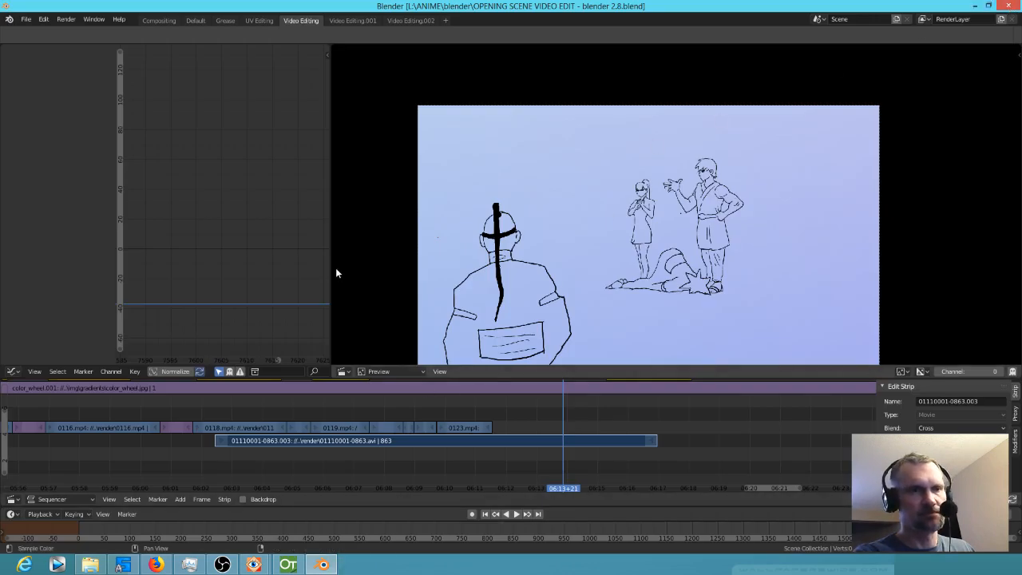
pyautogui.click(221, 564)
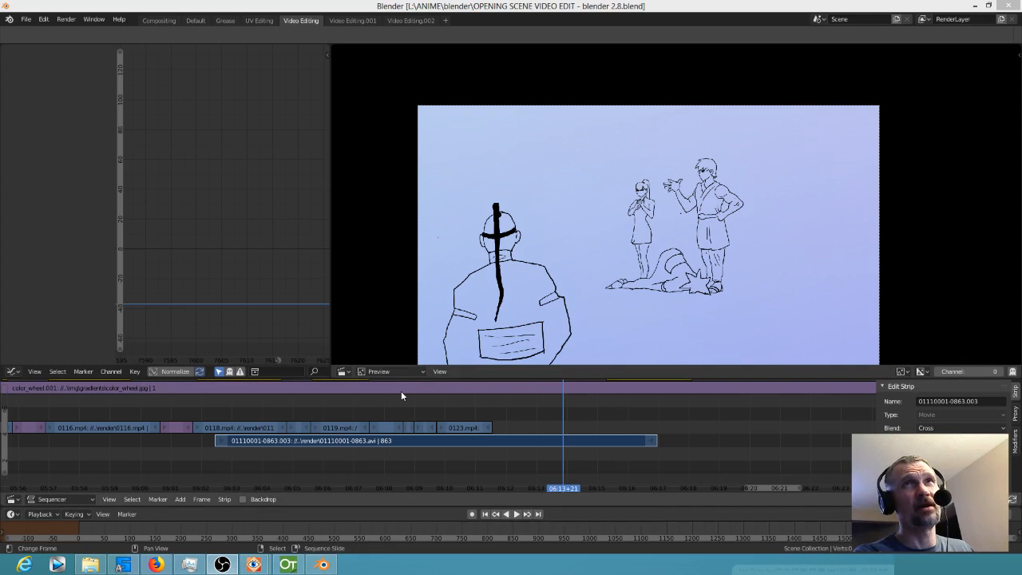